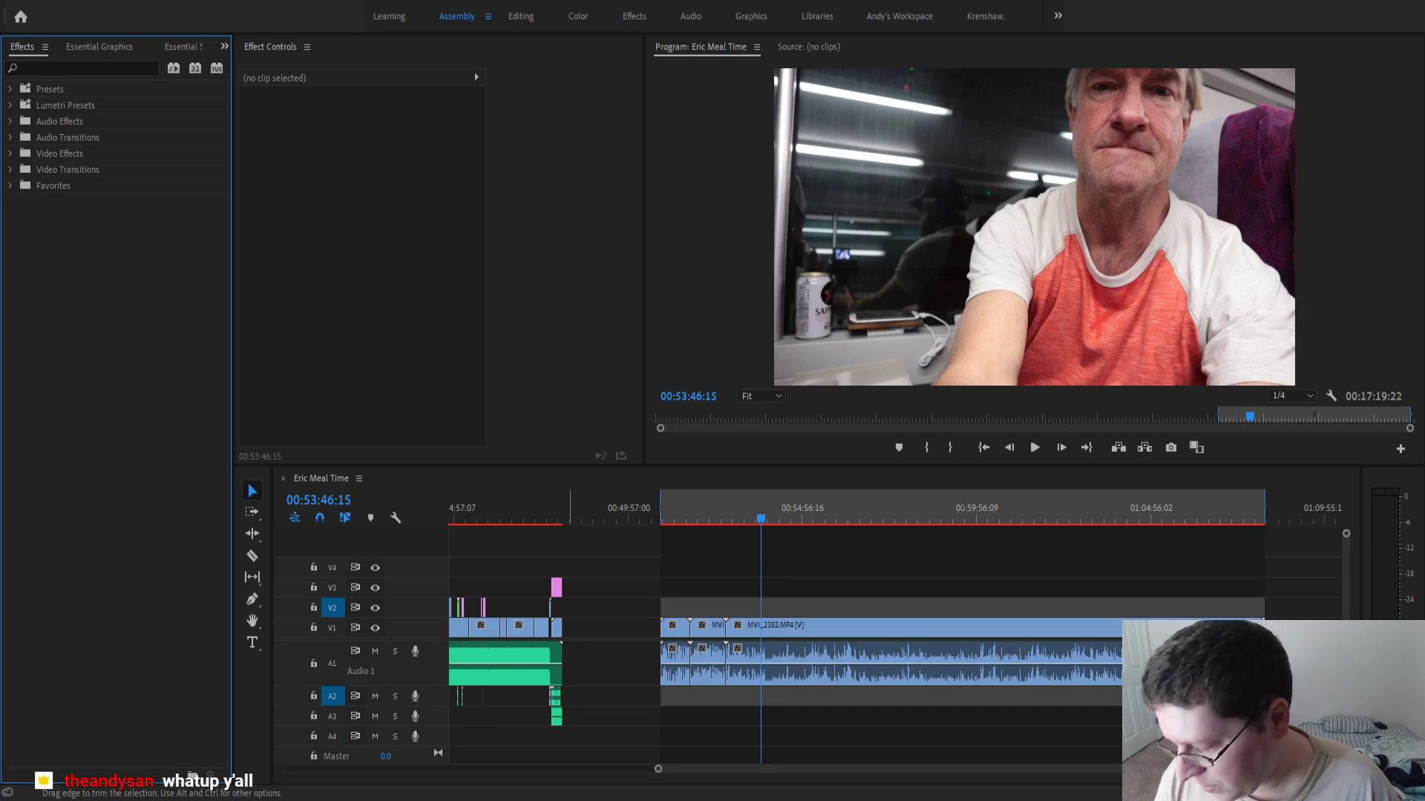
# - Place the playhead at the start of the MVI_2380 clip in the Eric Meal Time sequence
pyautogui.hotkey('shift', '3')
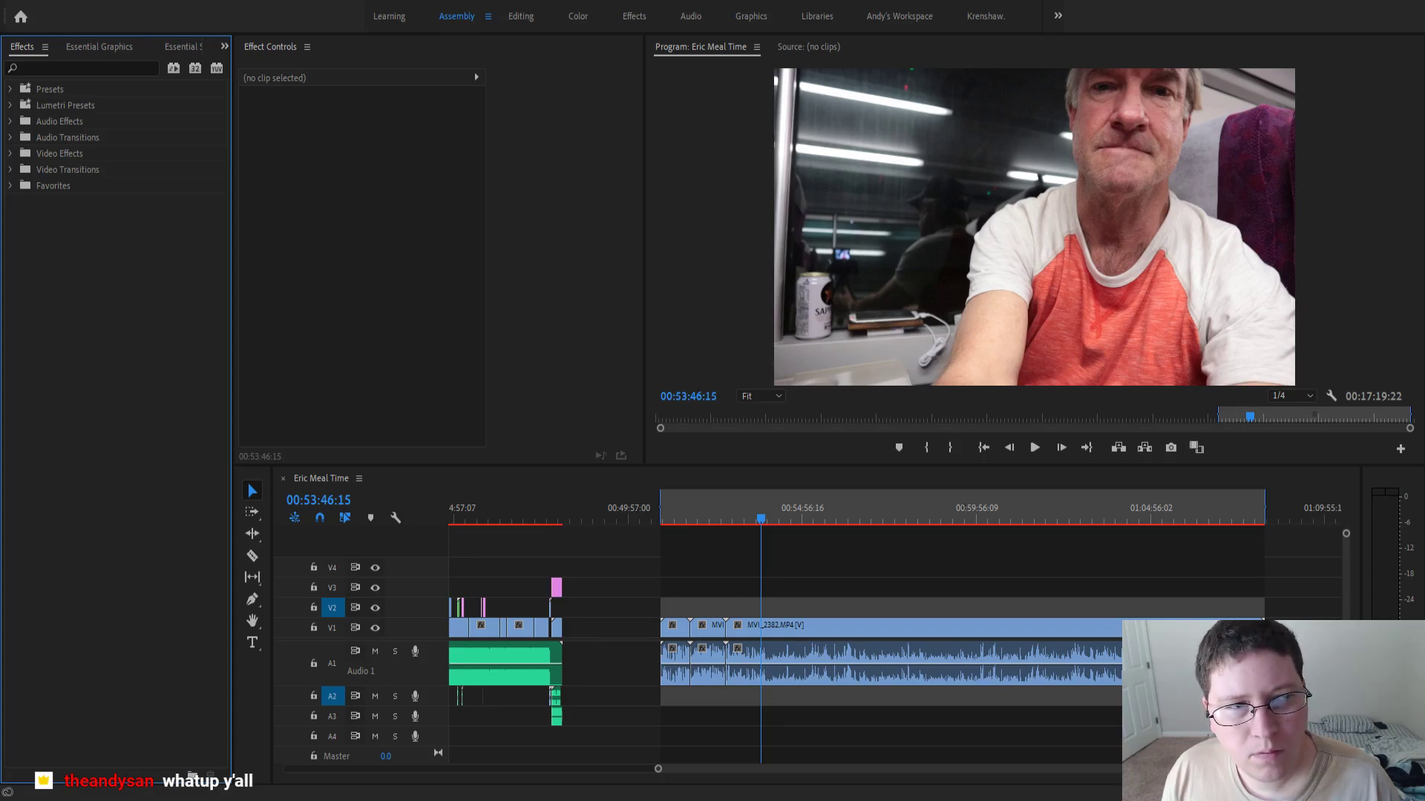
pyautogui.hotkey('shift', '3')
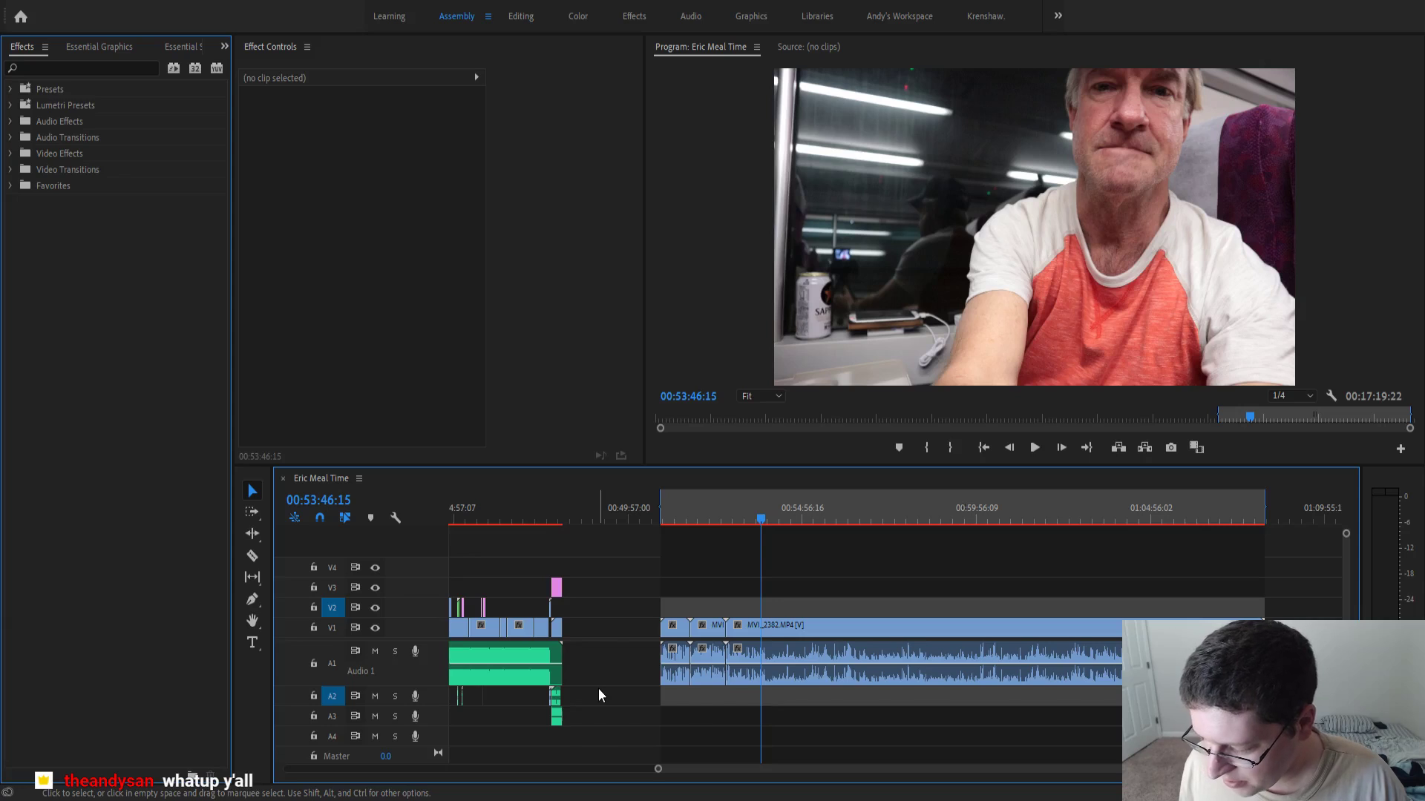
pyautogui.scroll(-2, 741, 592)
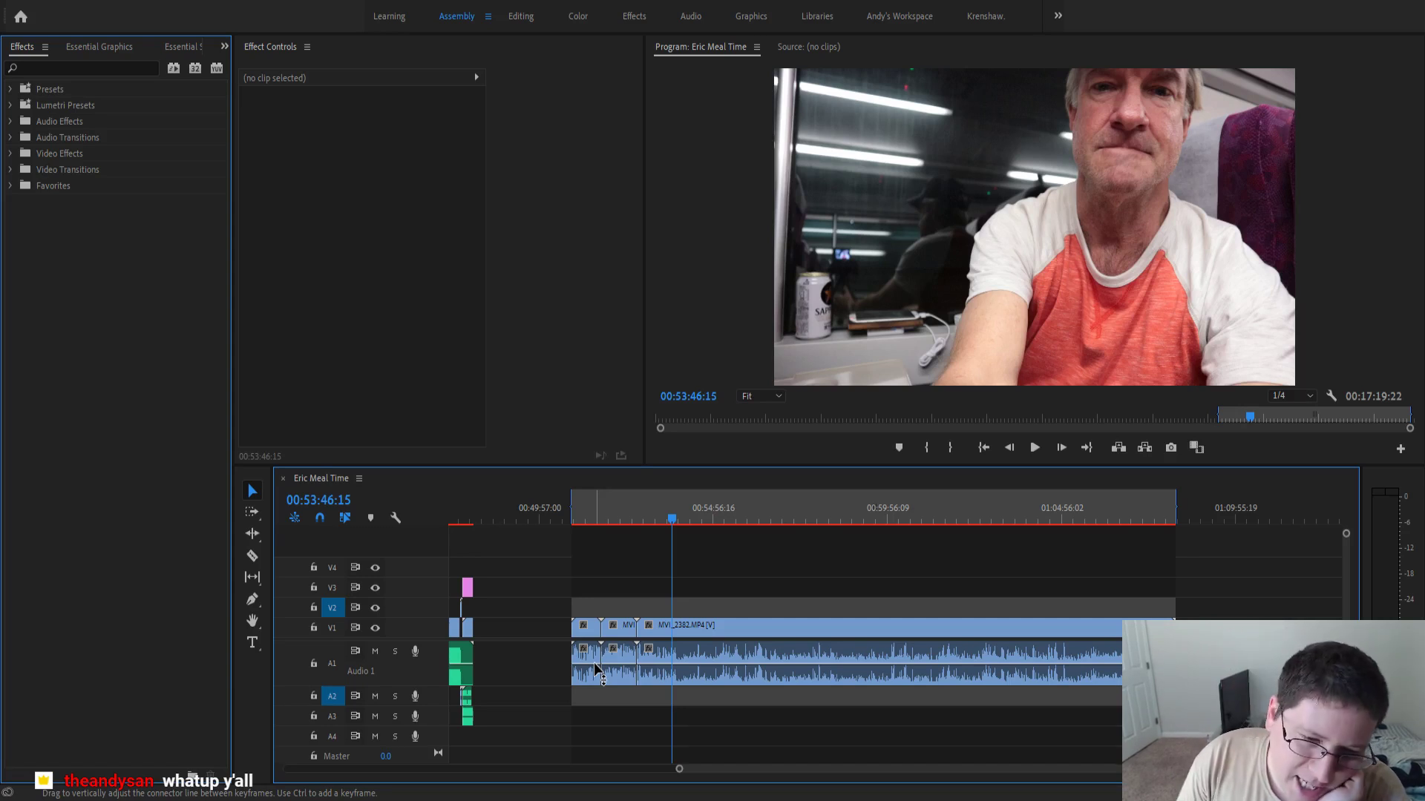
pyautogui.click(585, 511)
pyautogui.scroll(10, 588, 622)
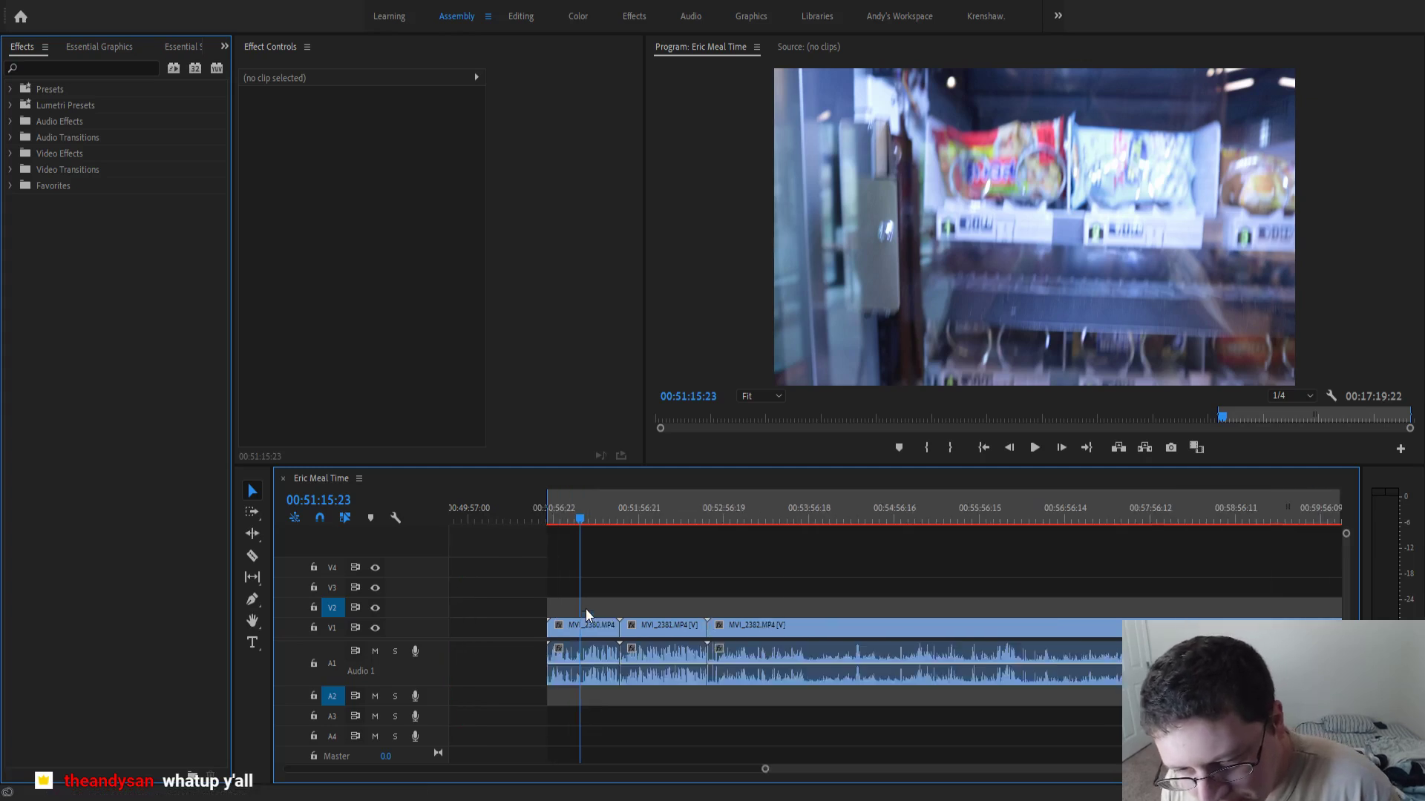
pyautogui.scroll(1, 572, 617)
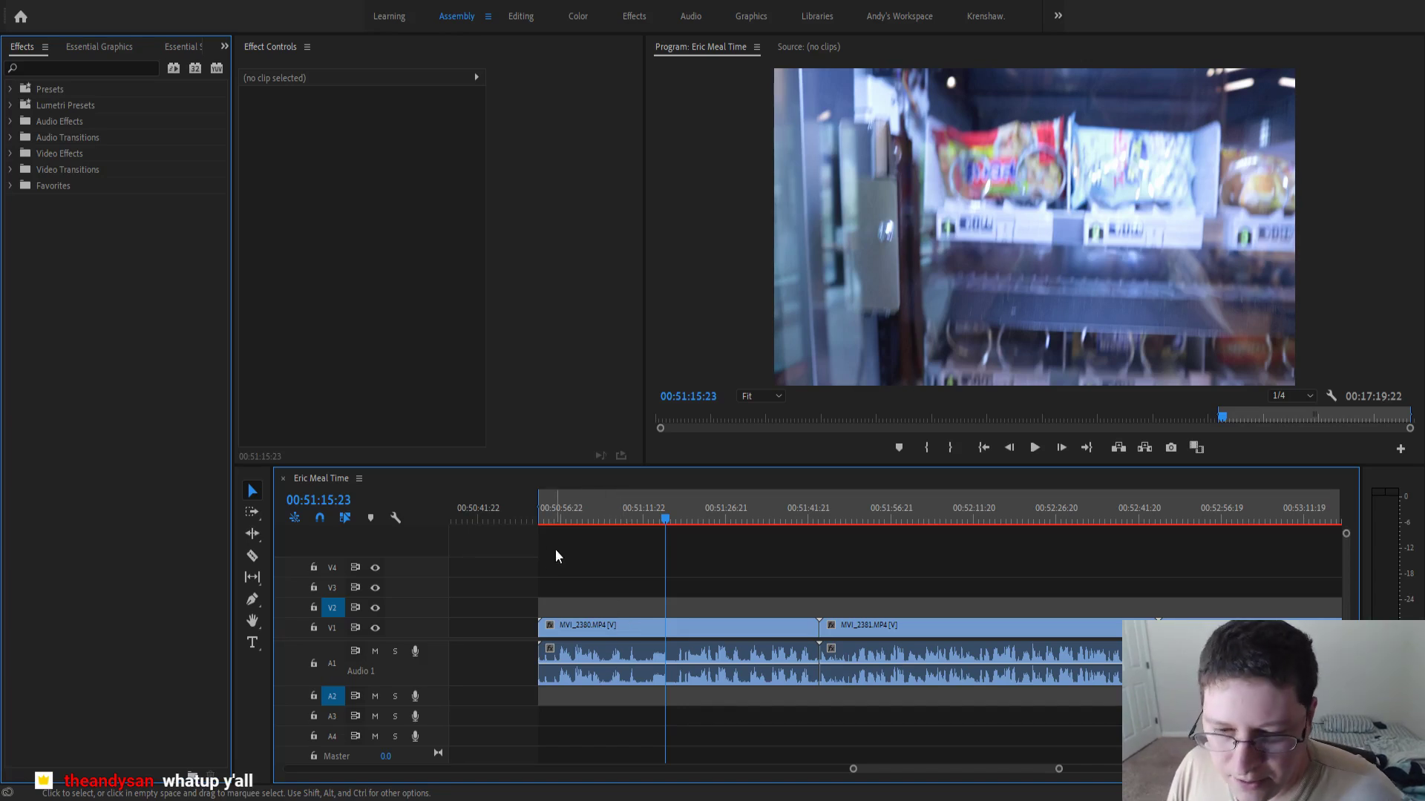
pyautogui.click(546, 512)
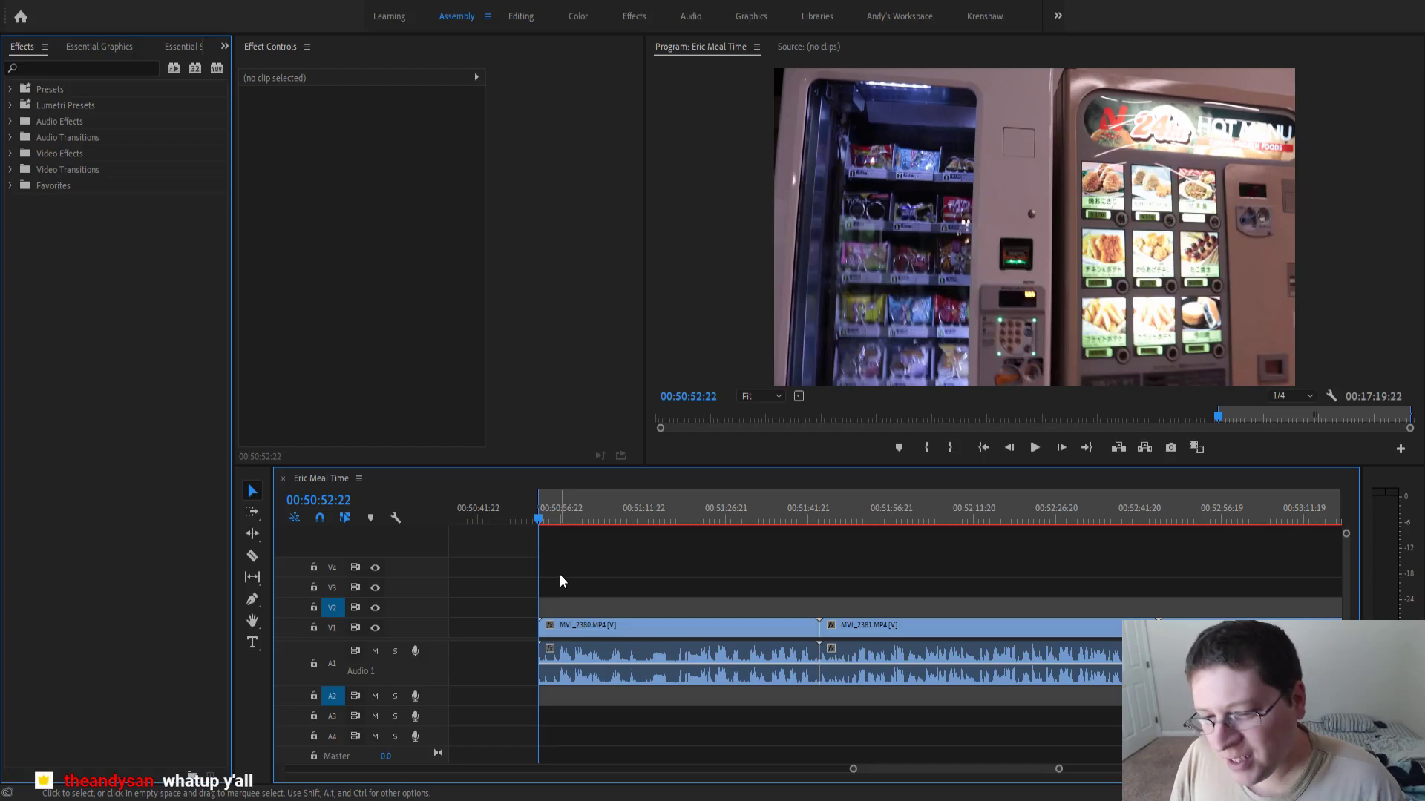
pyautogui.press('=')
pyautogui.press('=')
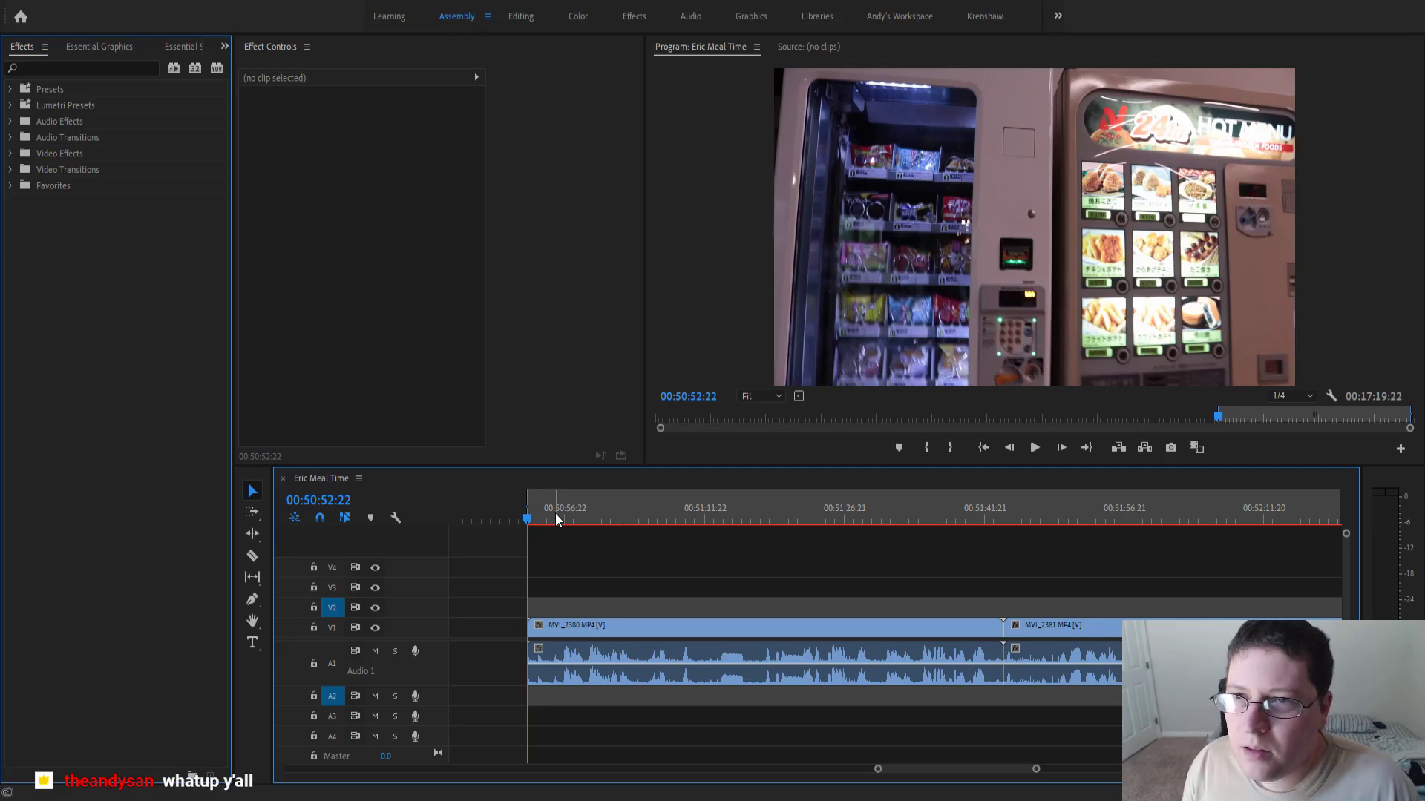
# - Play MVI_2380 from its start and skip ahead through the vending machine and snack footage to review it
pyautogui.press('space')
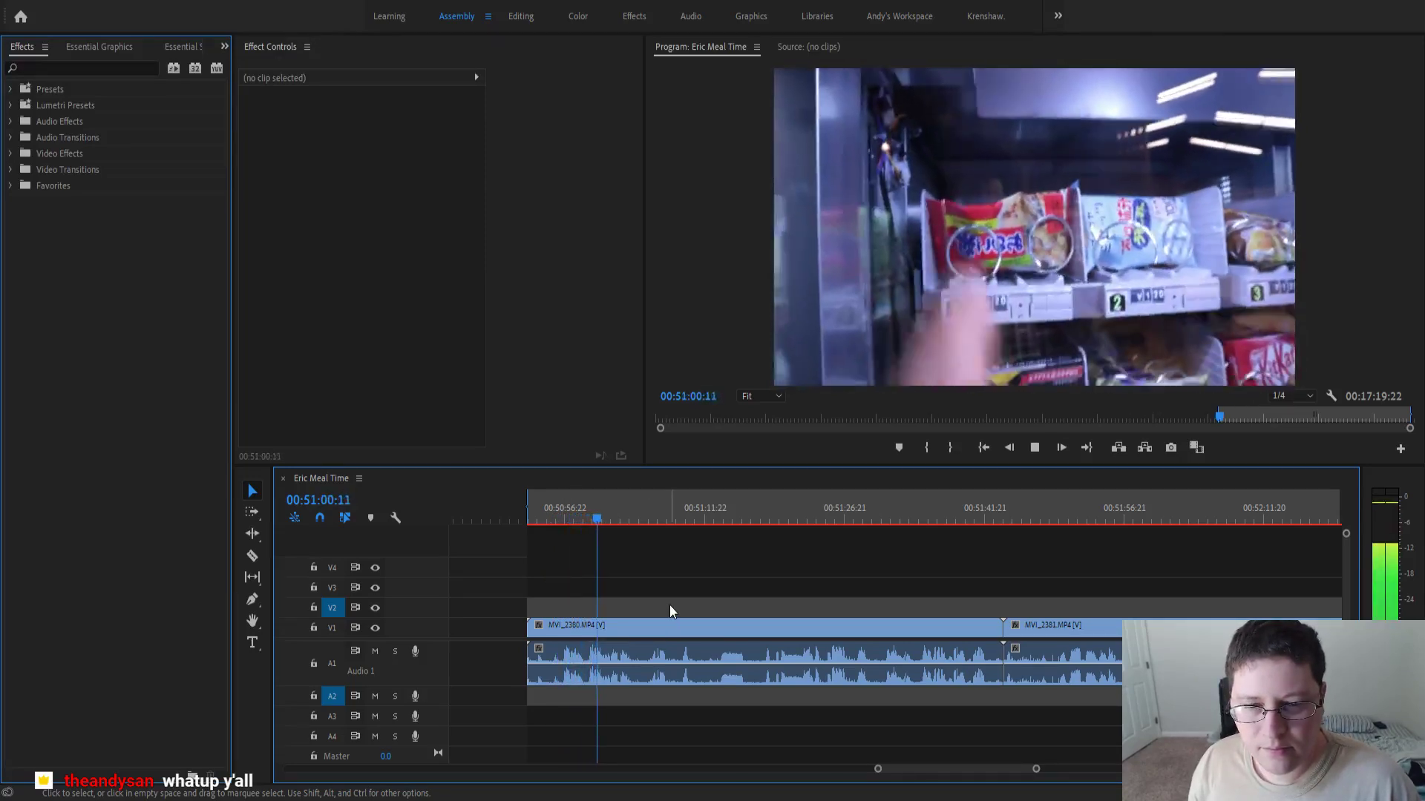
pyautogui.moveTo(699, 502); pyautogui.dragTo(751, 512)
pyautogui.scroll(-1, 789, 550)
pyautogui.scroll(-2, 789, 547)
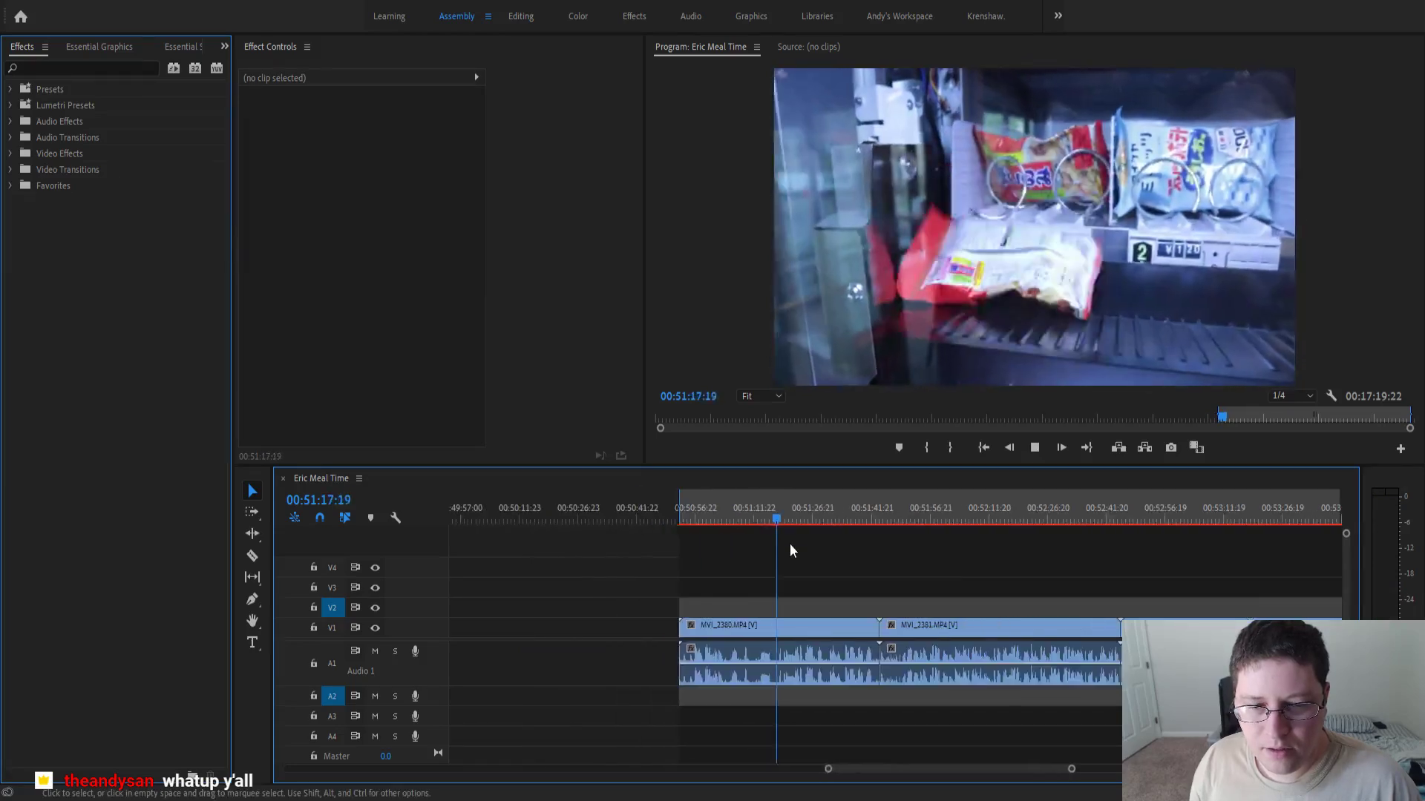
pyautogui.click(795, 509)
pyautogui.click(819, 508)
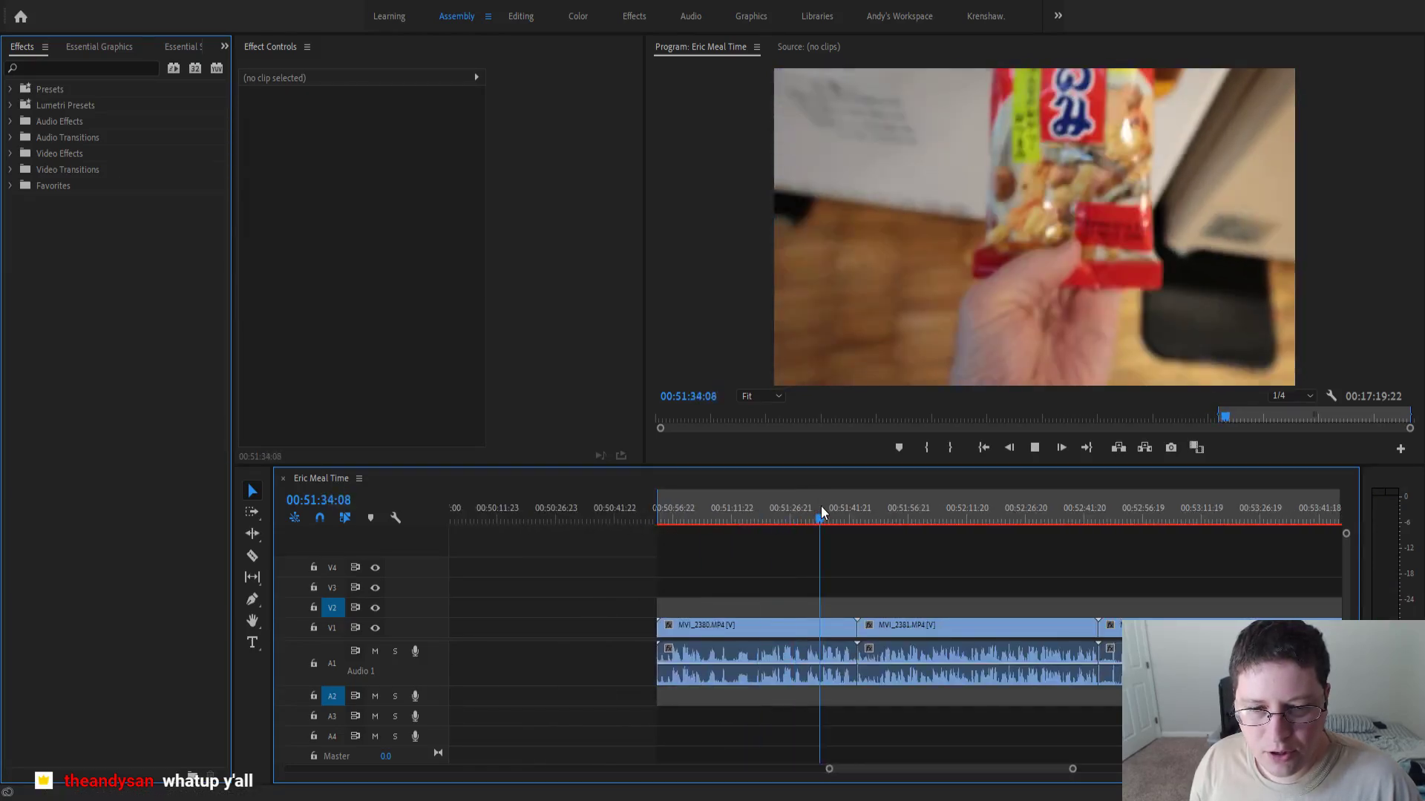
pyautogui.press('space')
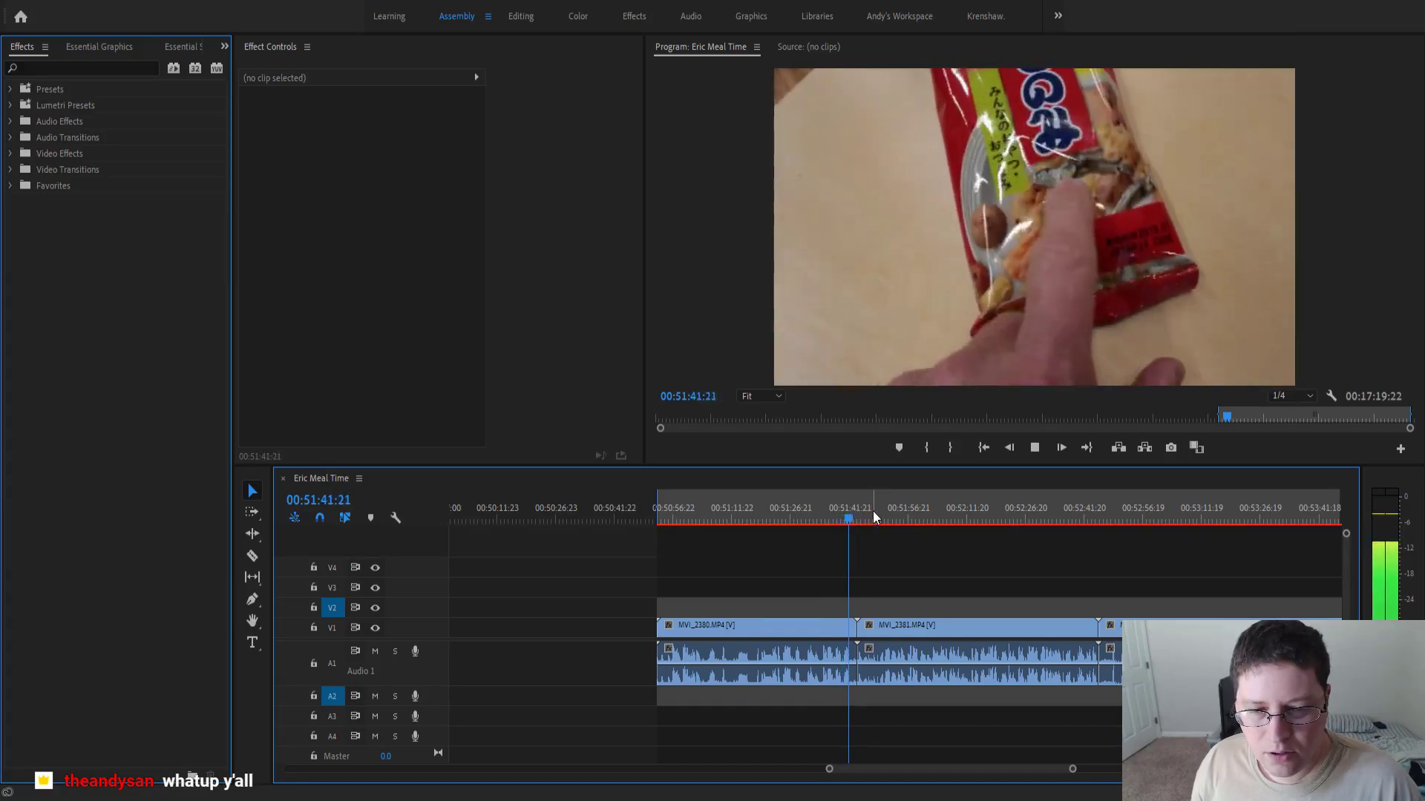
# - Review the MVI_2381 clip by sampling its shop, food and drink footage up to near its end
pyautogui.click(874, 510)
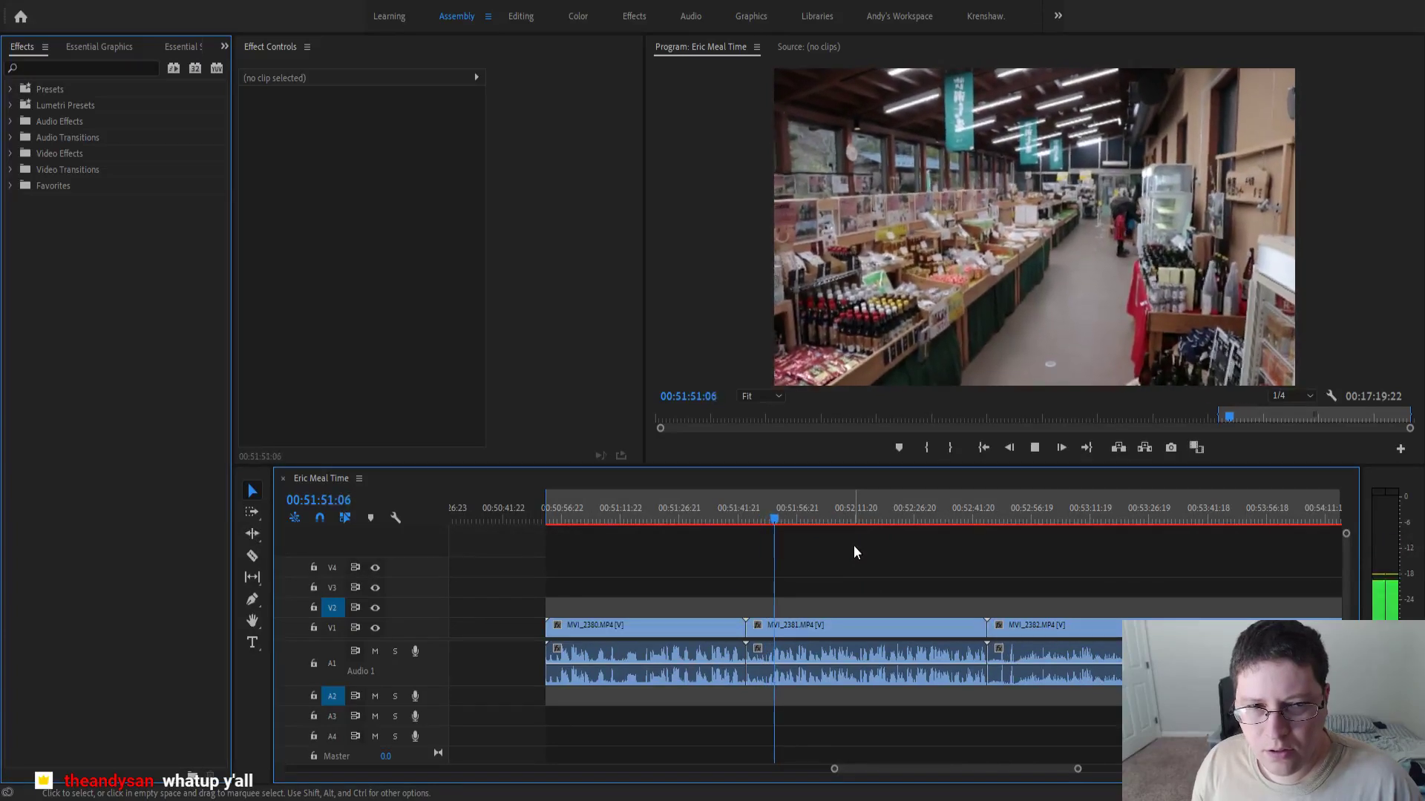
pyautogui.press('-')
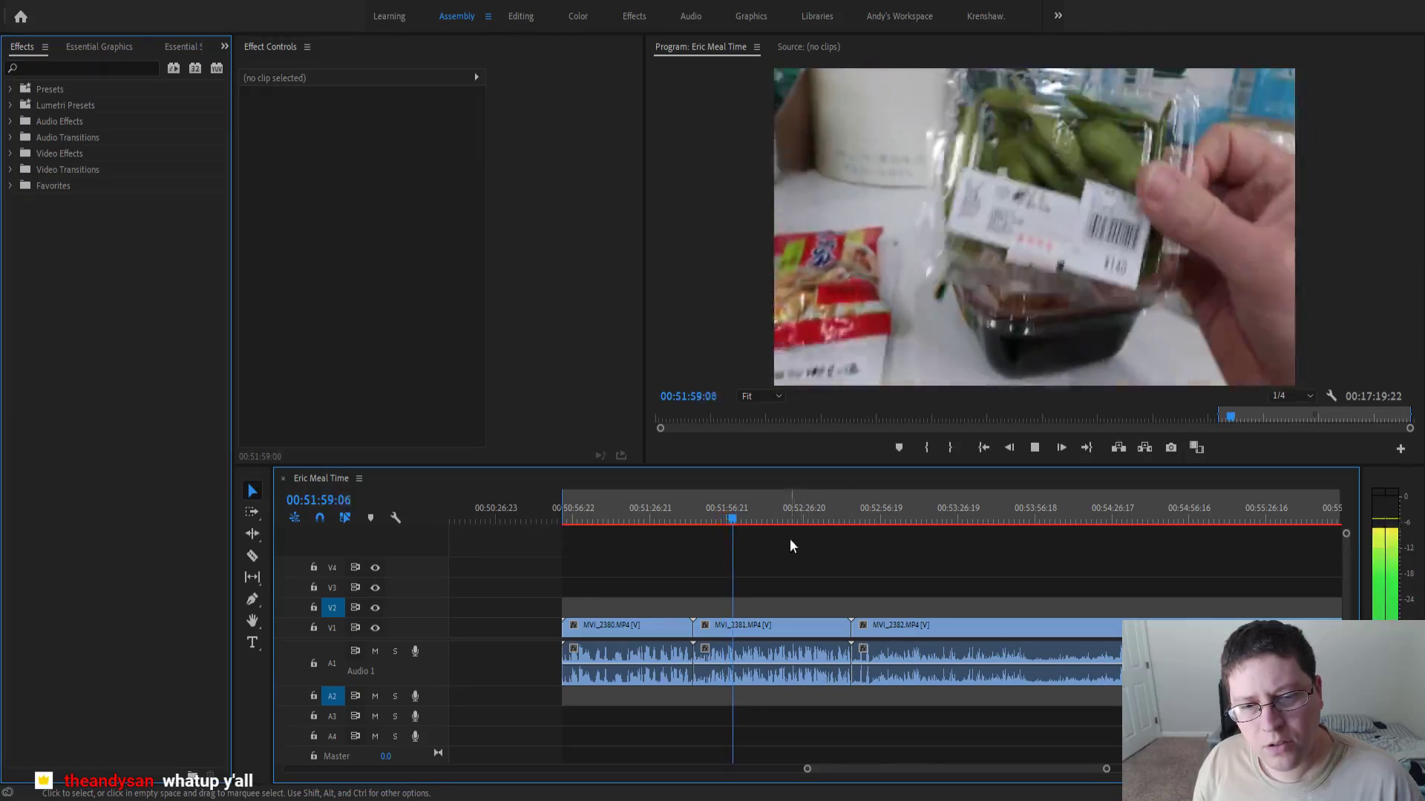
pyautogui.click(800, 519)
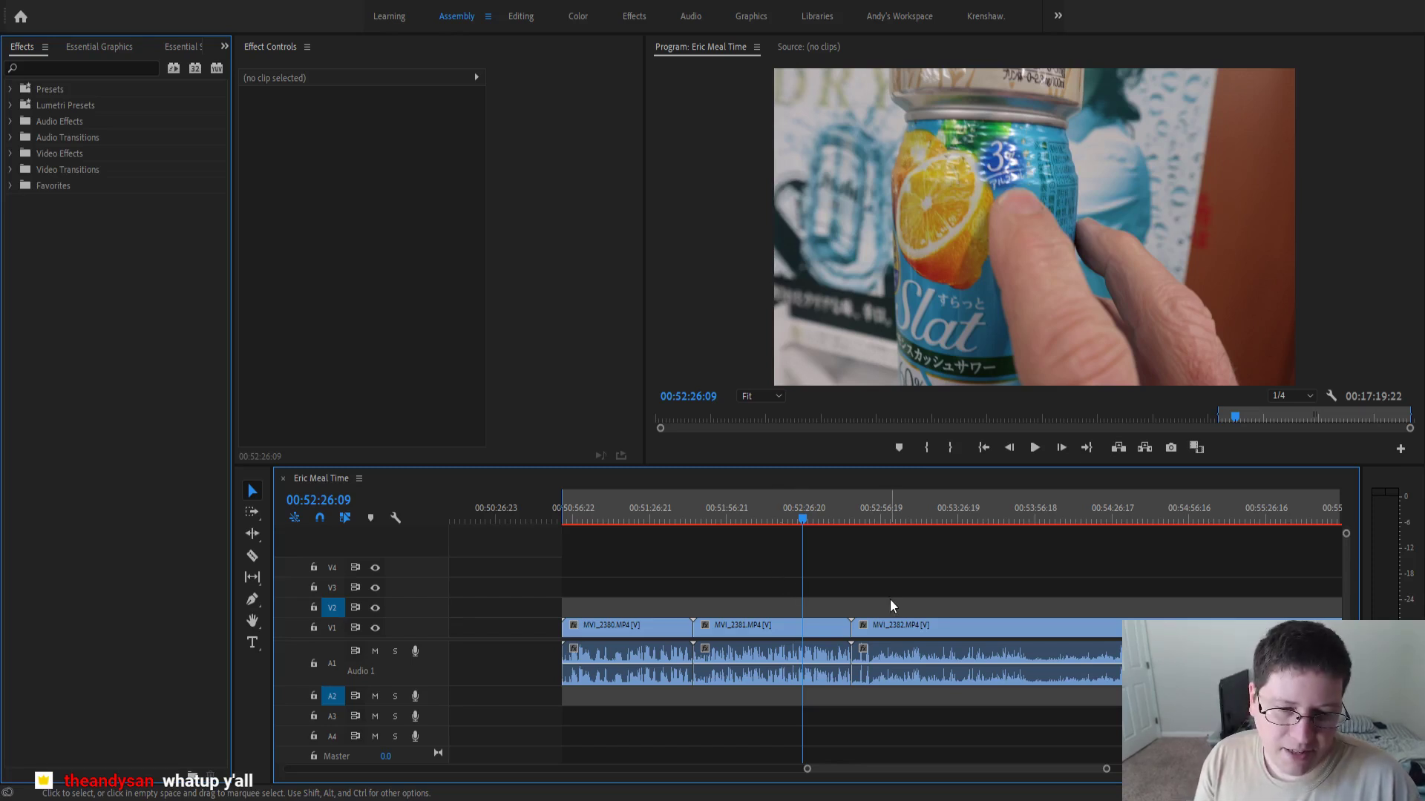
pyautogui.scroll(-6, 892, 625)
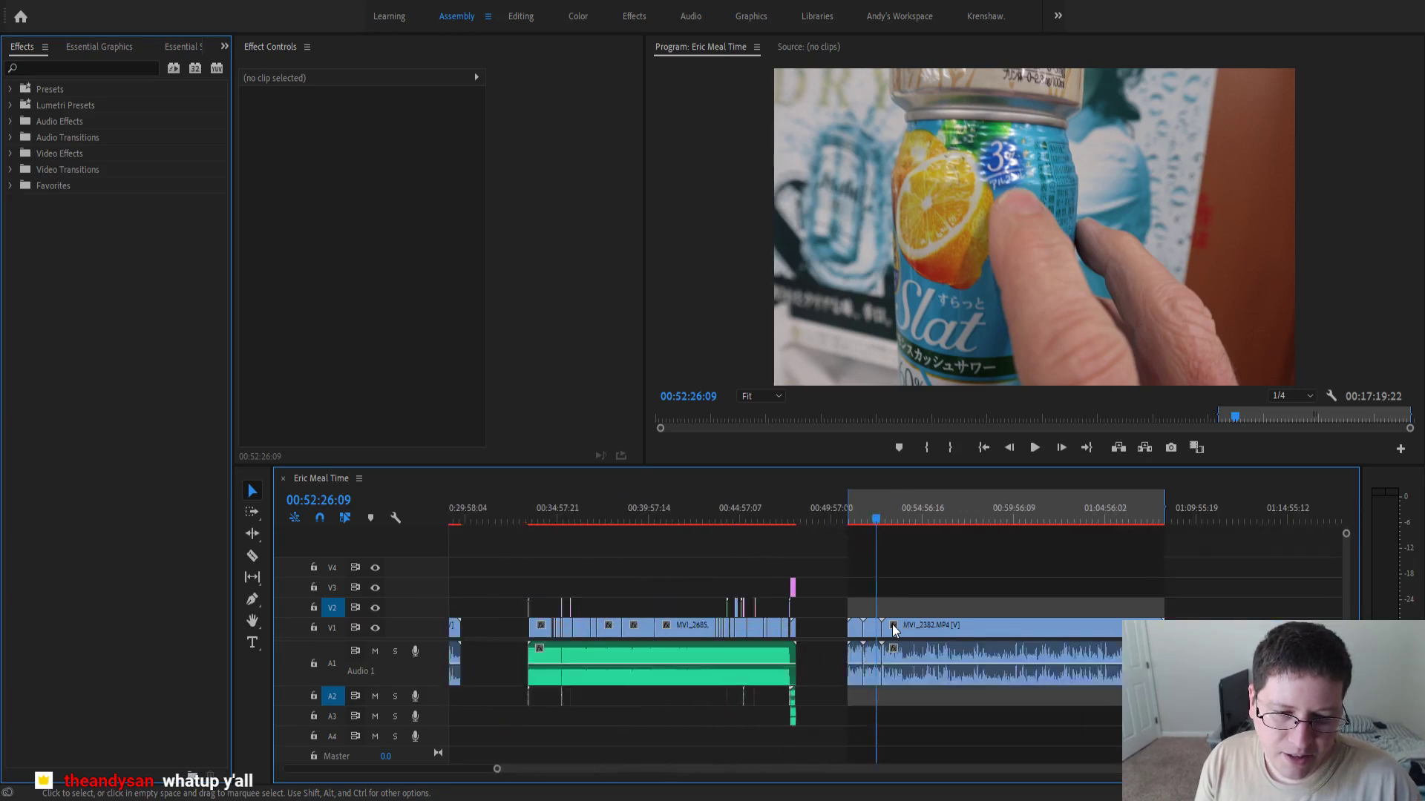
pyautogui.scroll(7, 892, 624)
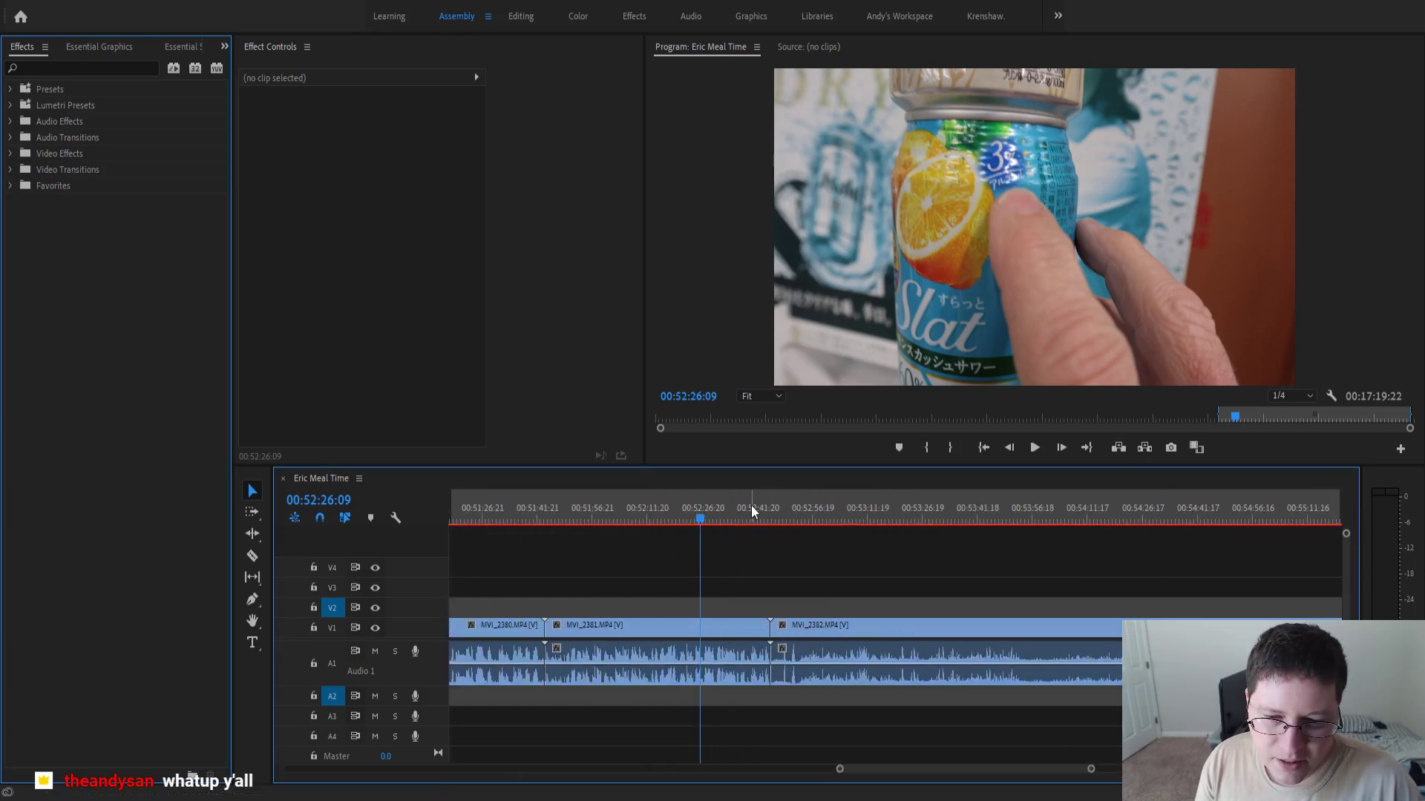
pyautogui.click(751, 512)
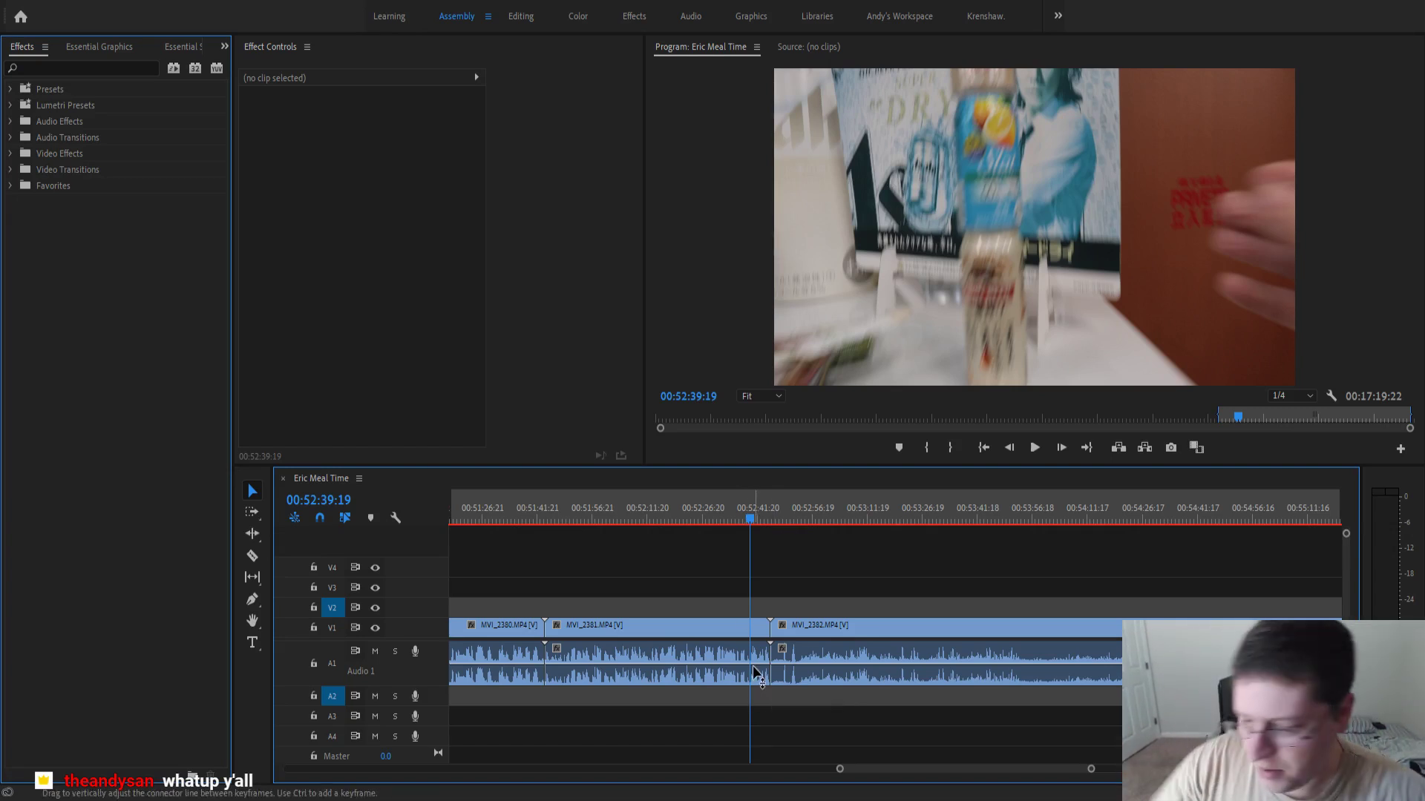
# - Place the playhead at the cut between MVI_2381 and MVI_2382
pyautogui.press('space')
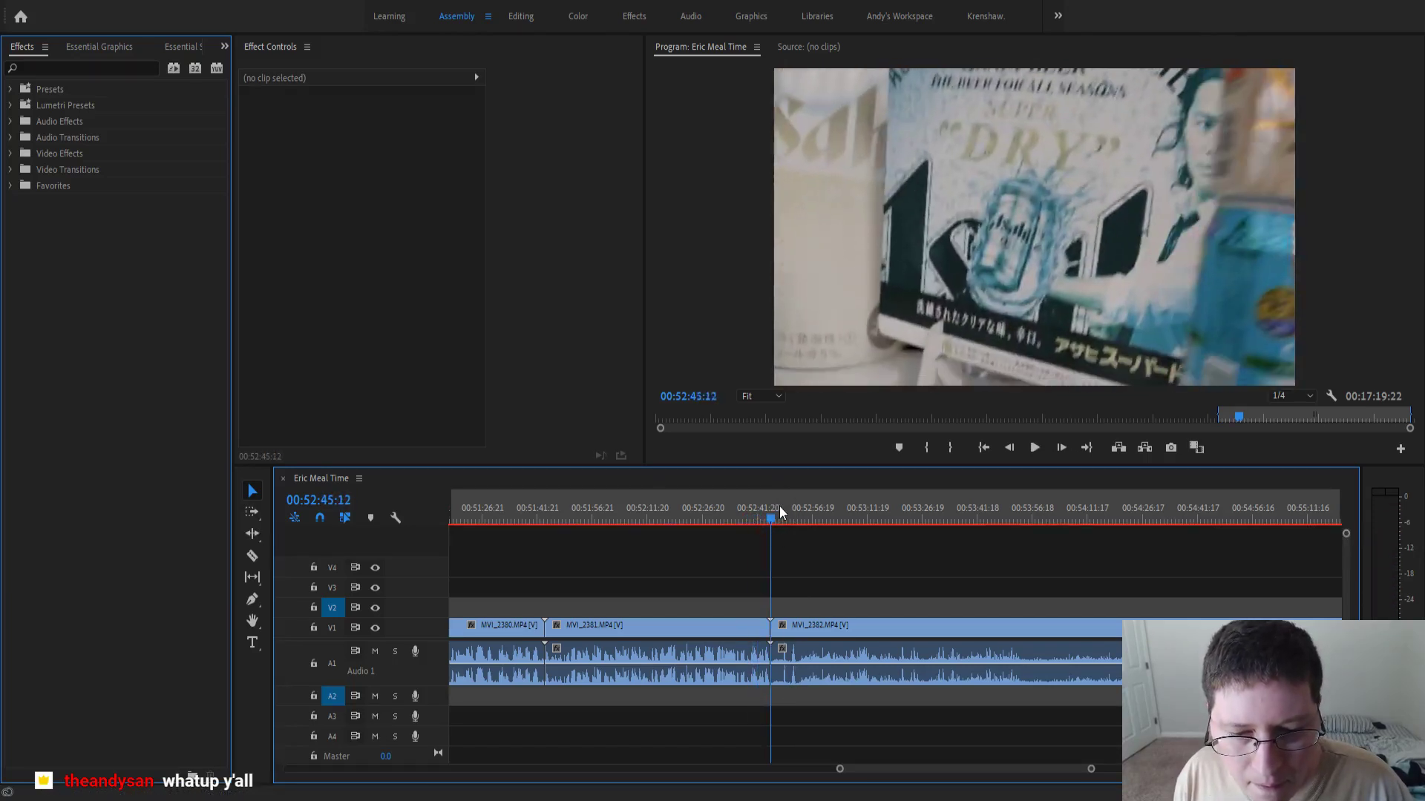
pyautogui.press('space')
pyautogui.press('-')
pyautogui.press('-')
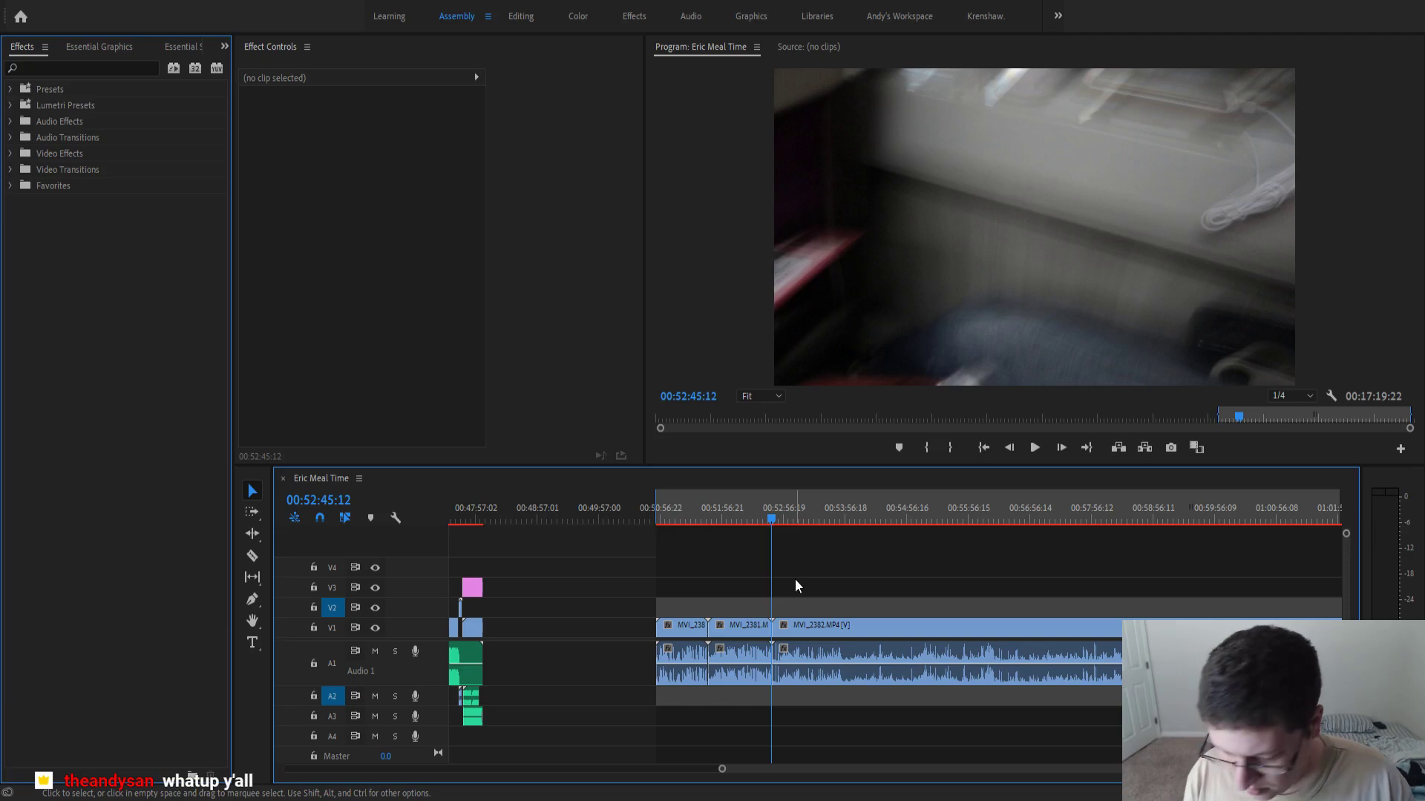
# - Play the opening seconds of MVI_2382 and examine the footage and its audio waveform closely
pyautogui.press('space')
pyautogui.press('=')
pyautogui.press('=')
pyautogui.press('=')
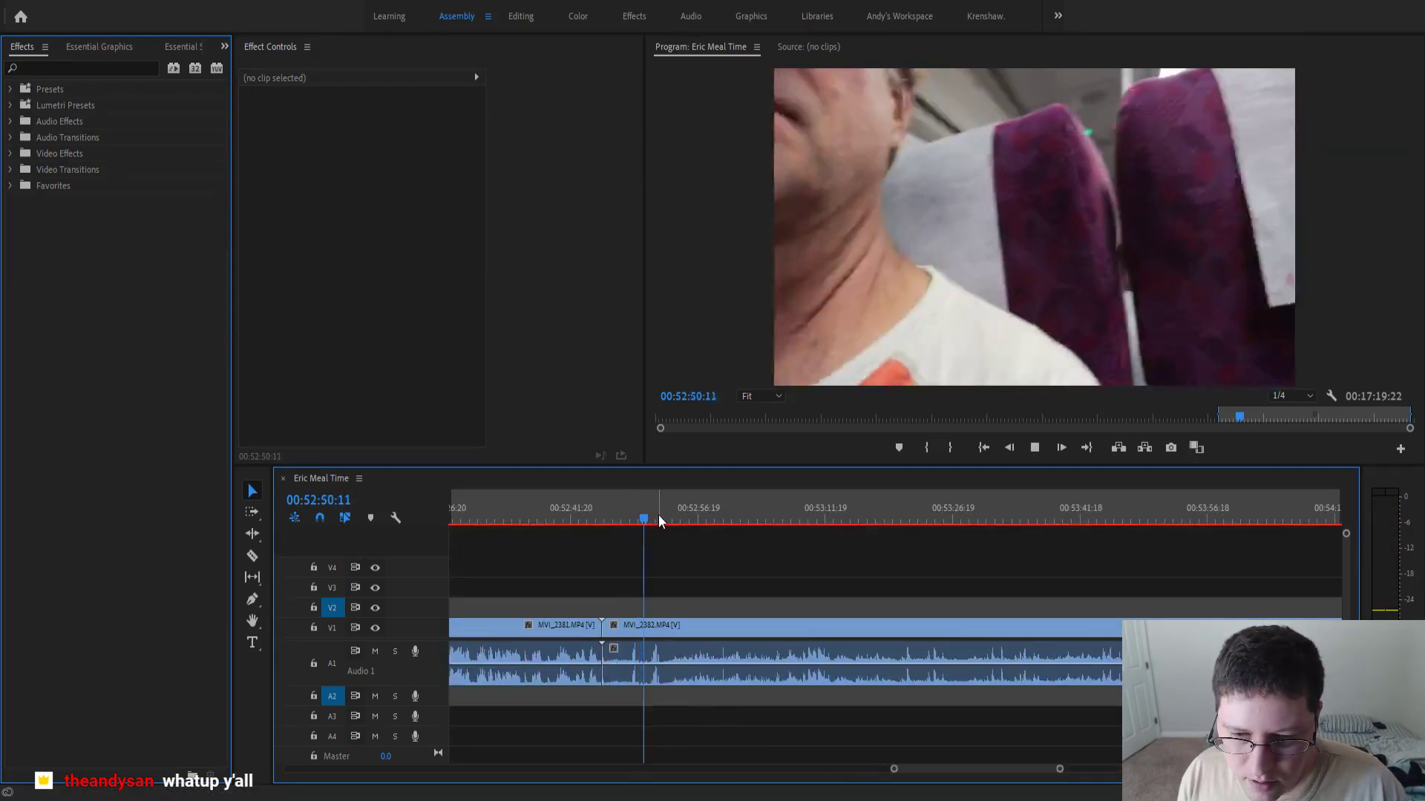
pyautogui.press('space')
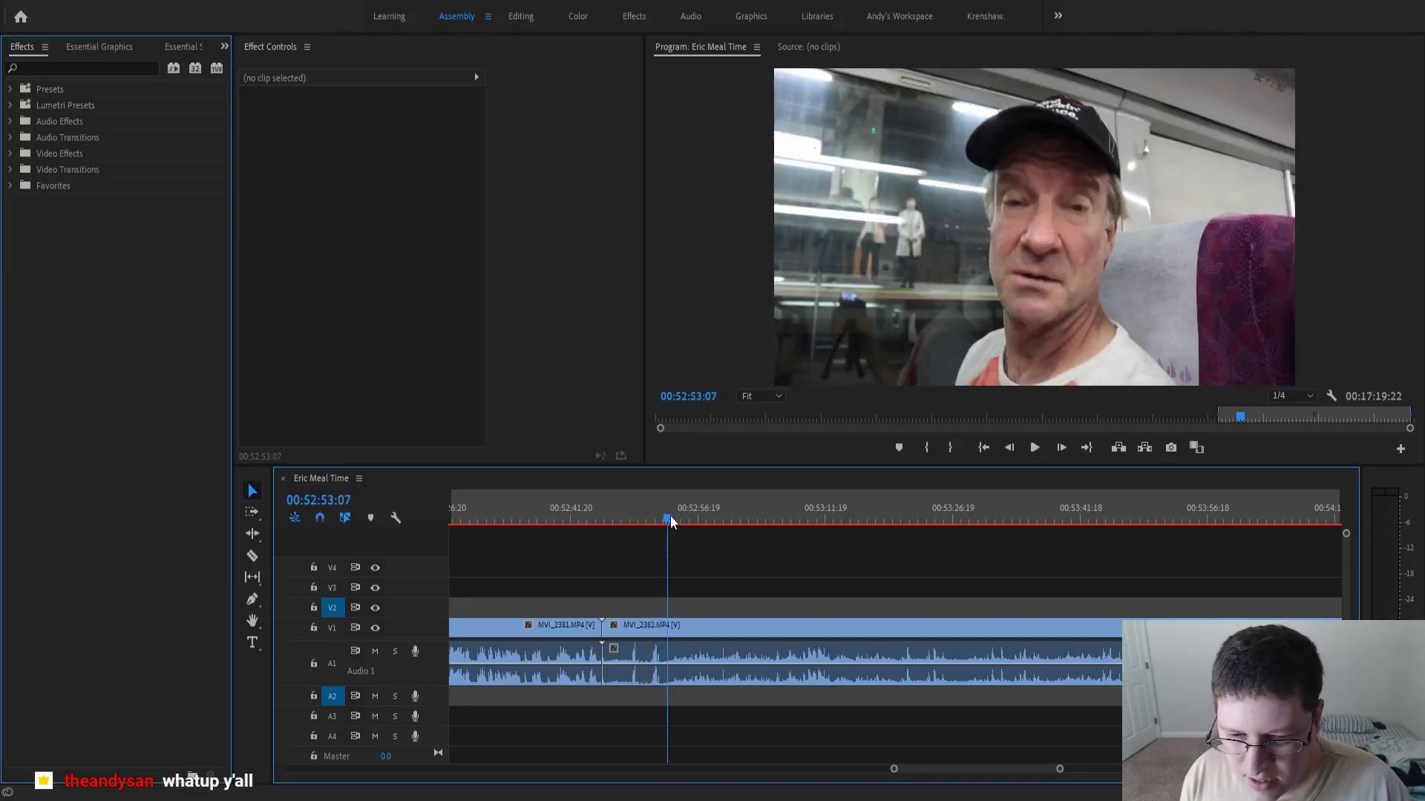
pyautogui.press('space')
pyautogui.press('space')
pyautogui.press('=')
pyautogui.press('=')
pyautogui.press('=')
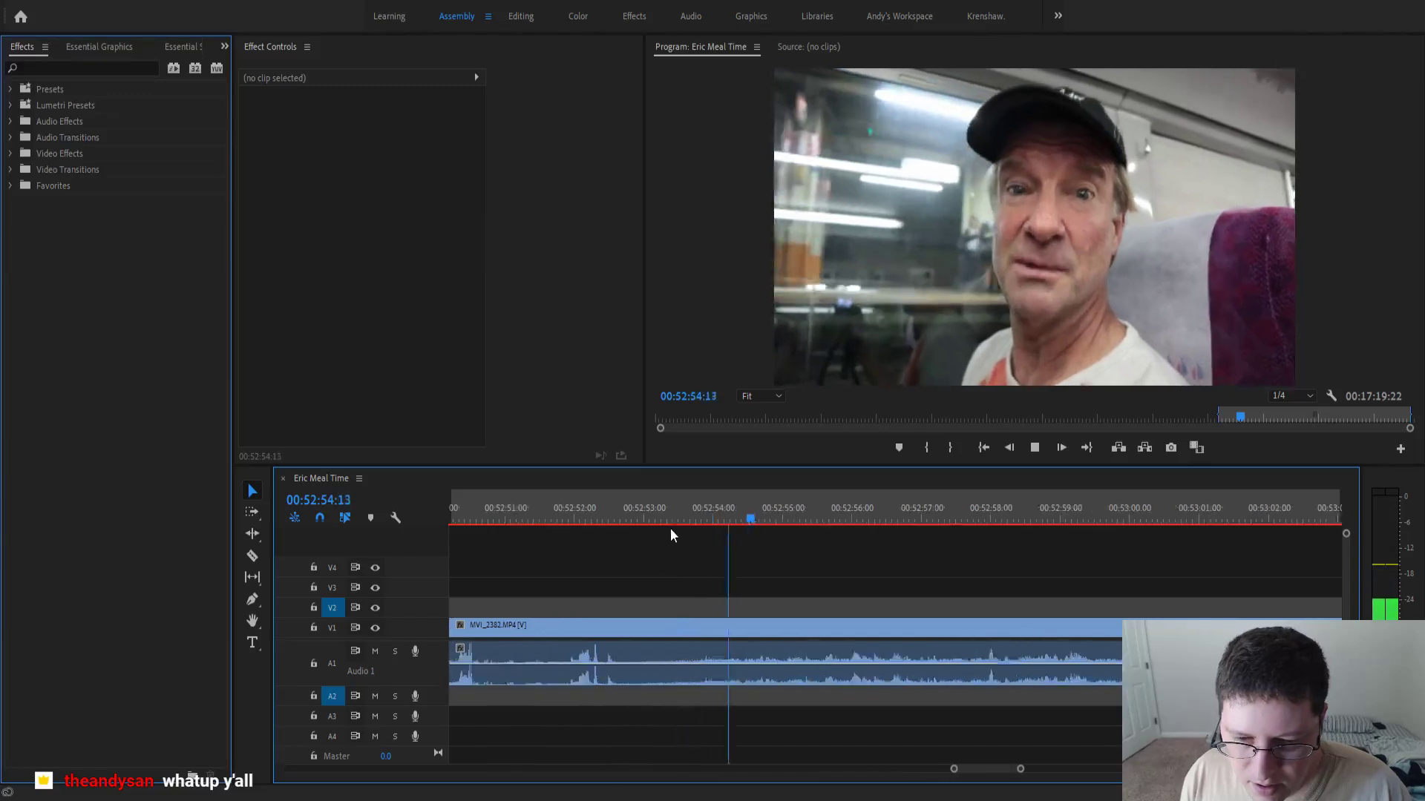
pyautogui.press('-')
pyautogui.press('-')
pyautogui.press('-')
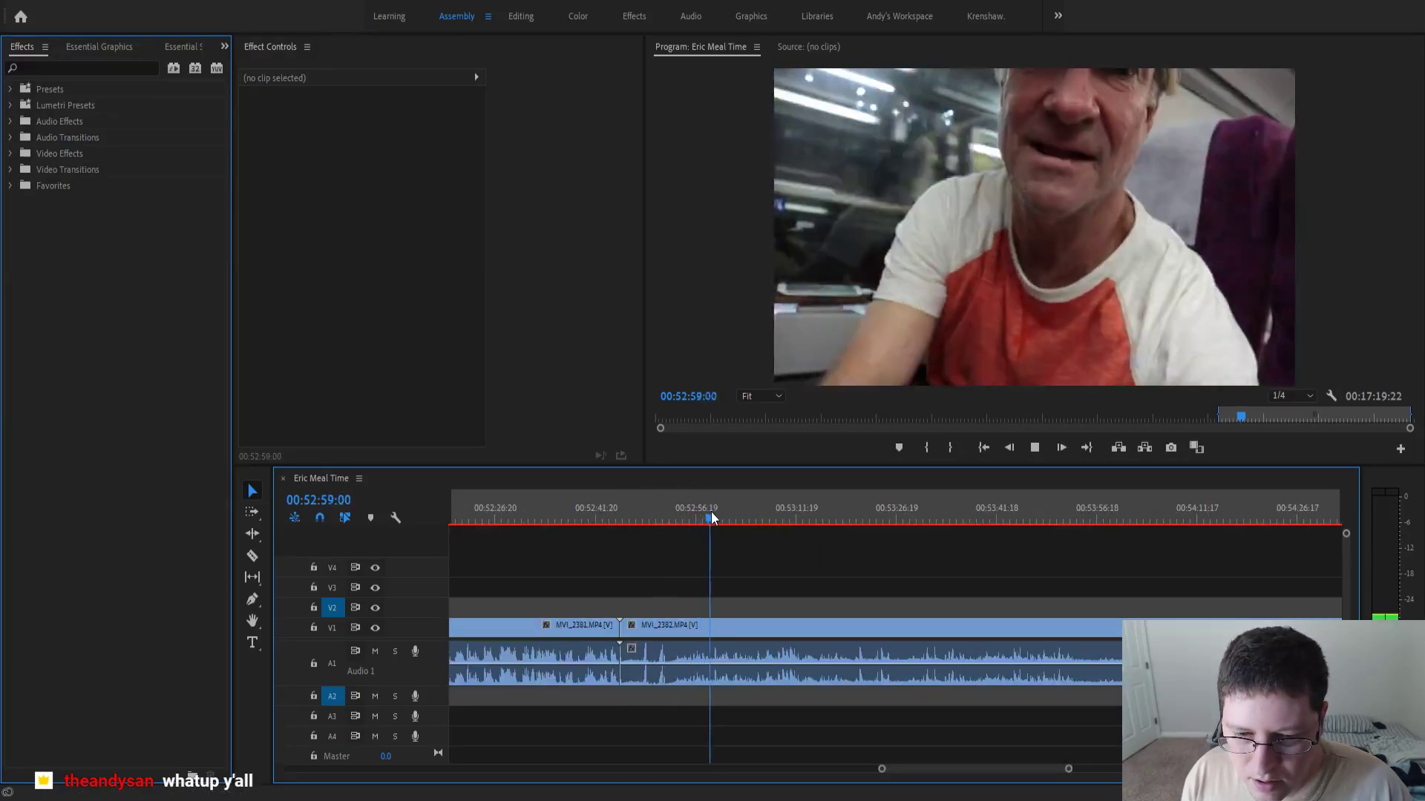
# - Skim the train footage in MVI_2382 up to about 00:54:26 and return the playhead to about 00:54:03
pyautogui.moveTo(723, 513); pyautogui.dragTo(852, 515)
pyautogui.click(778, 514)
pyautogui.press('space')
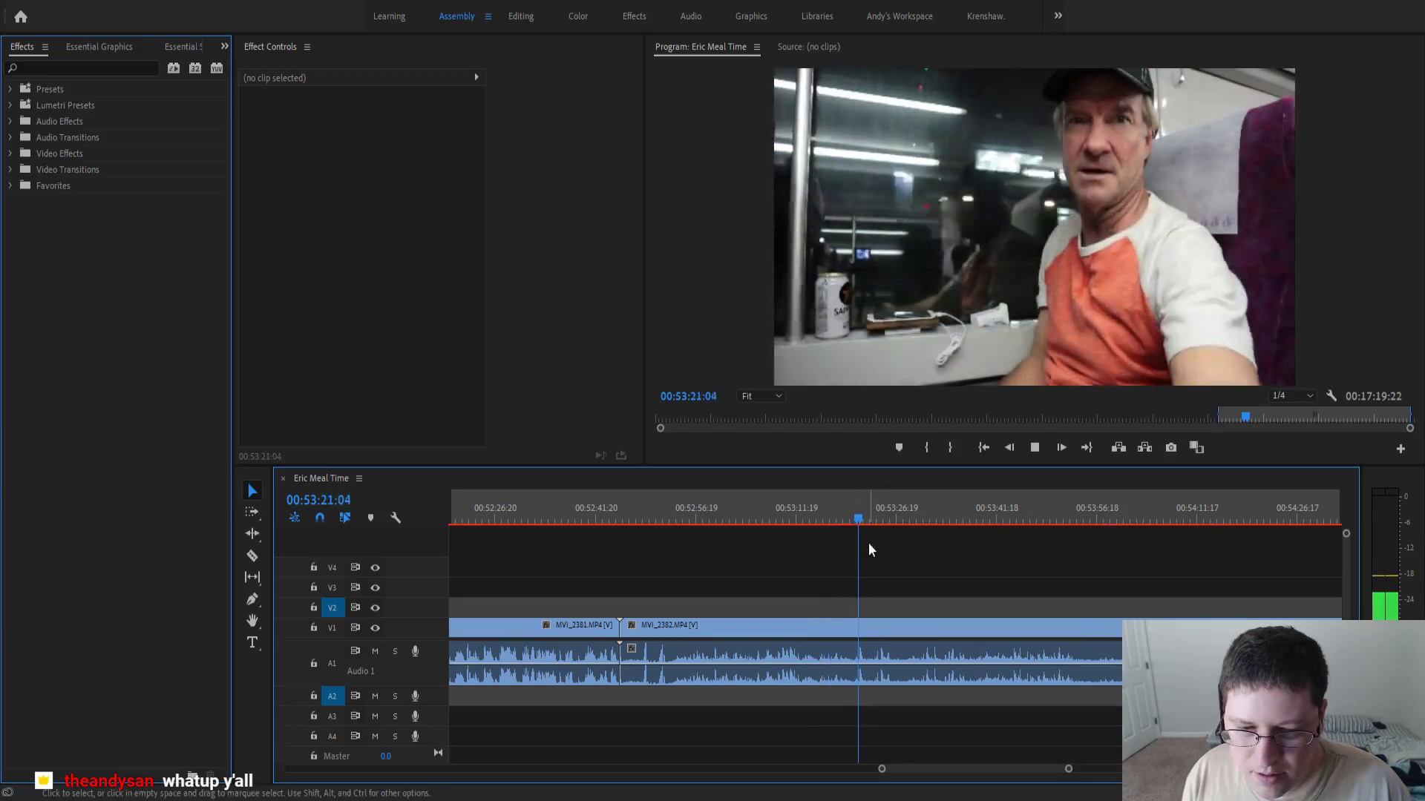
pyautogui.scroll(-3, 839, 553)
pyautogui.click(865, 515)
pyautogui.press('-')
pyautogui.press('-')
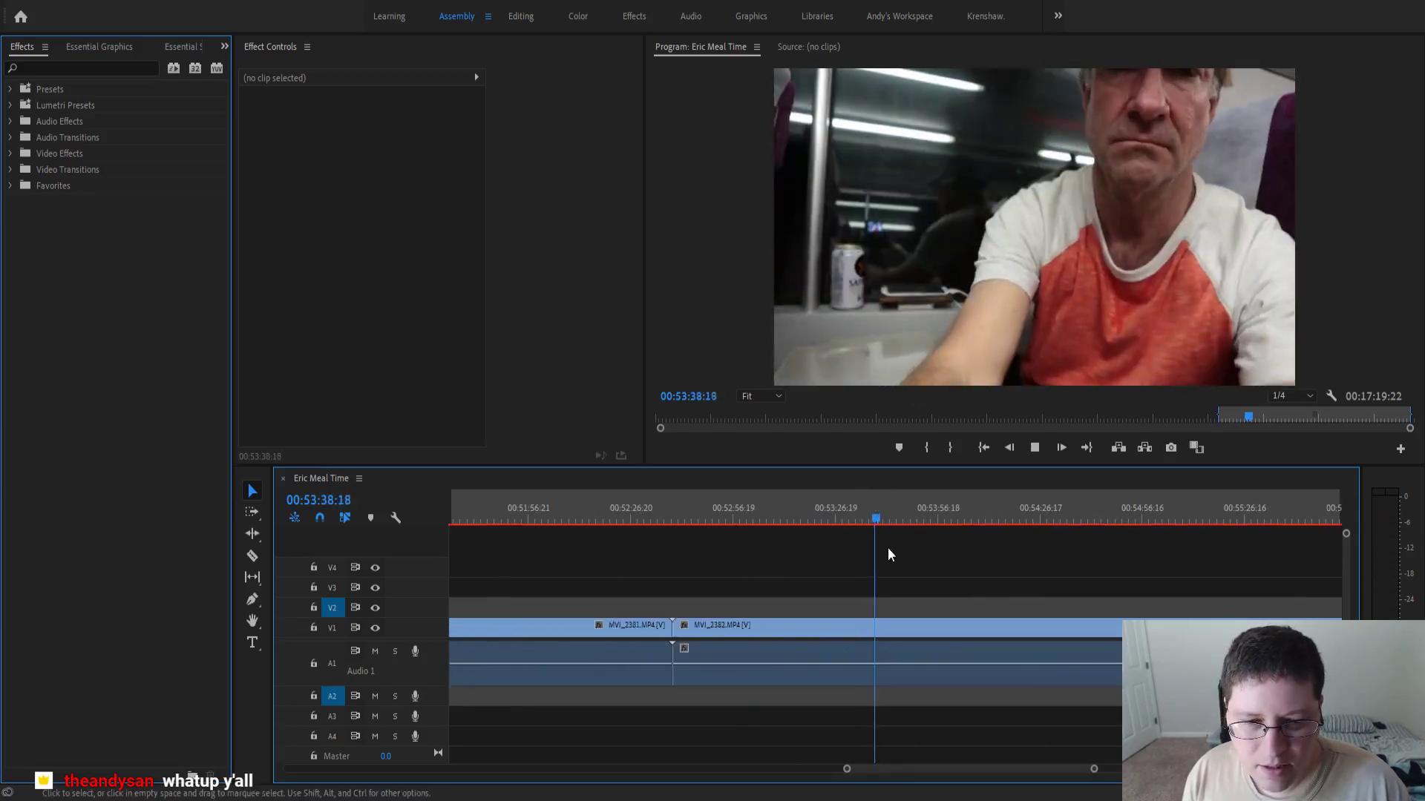
pyautogui.click(984, 515)
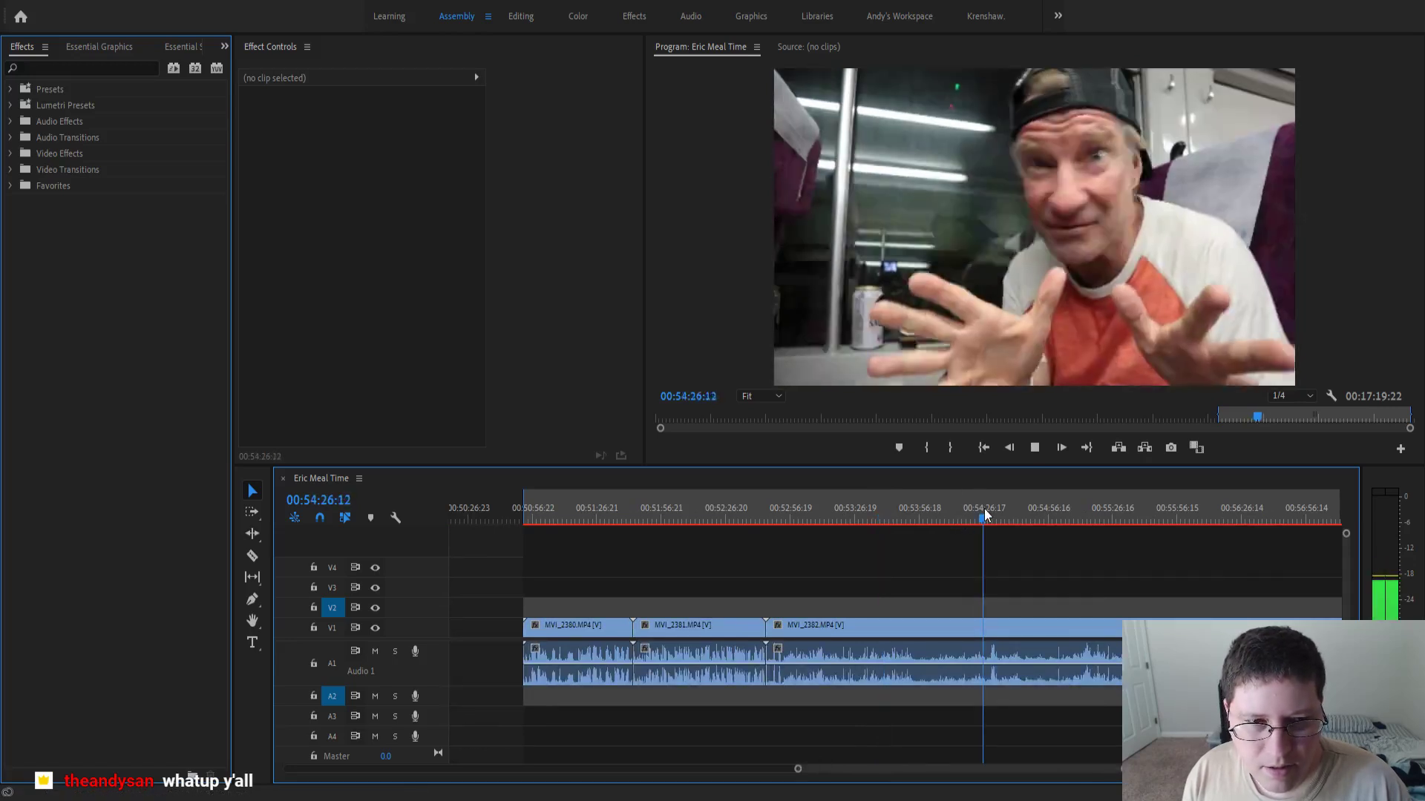
pyautogui.click(934, 518)
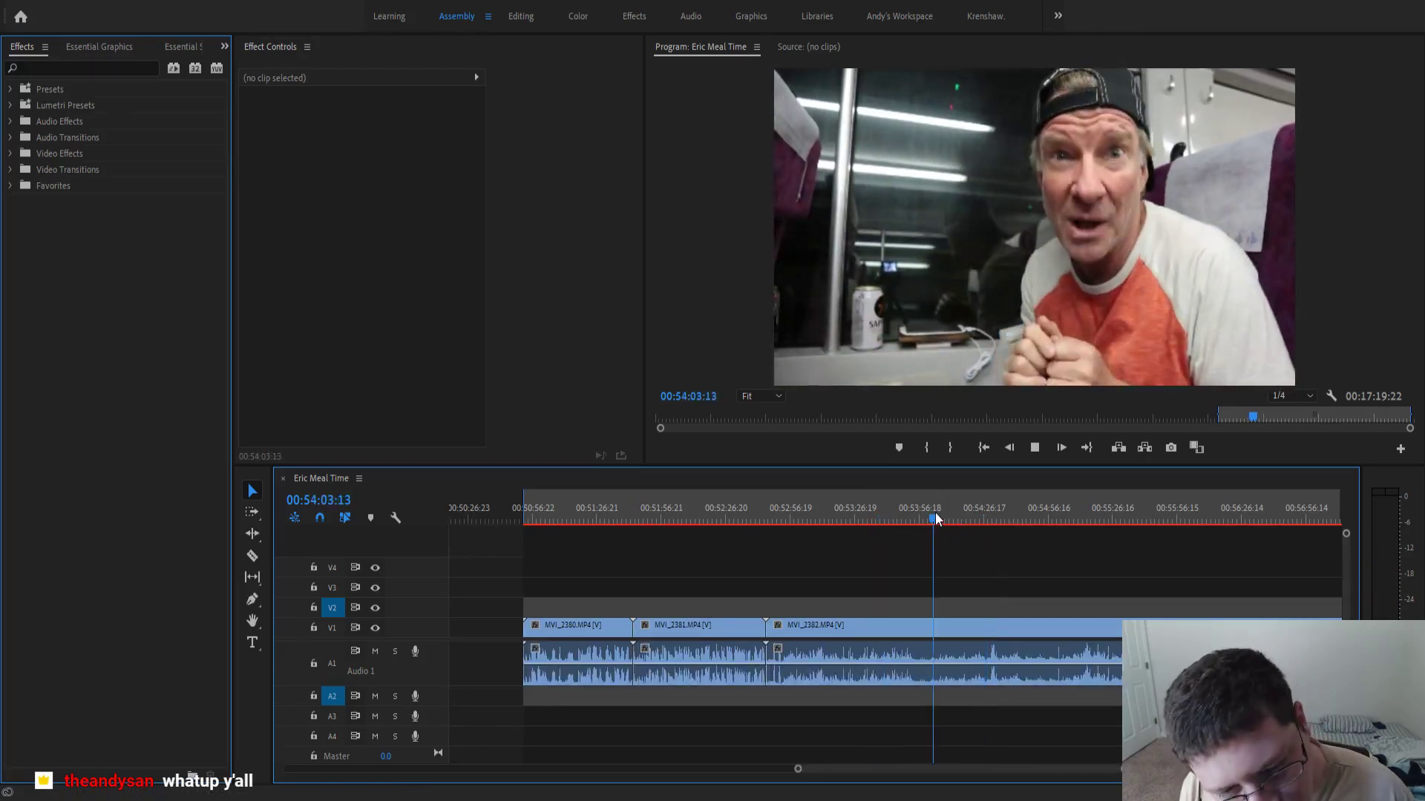
# - Play MVI_2382 from about 00:54:03 to find where the usable talking begins
pyautogui.press('=')
pyautogui.press('=')
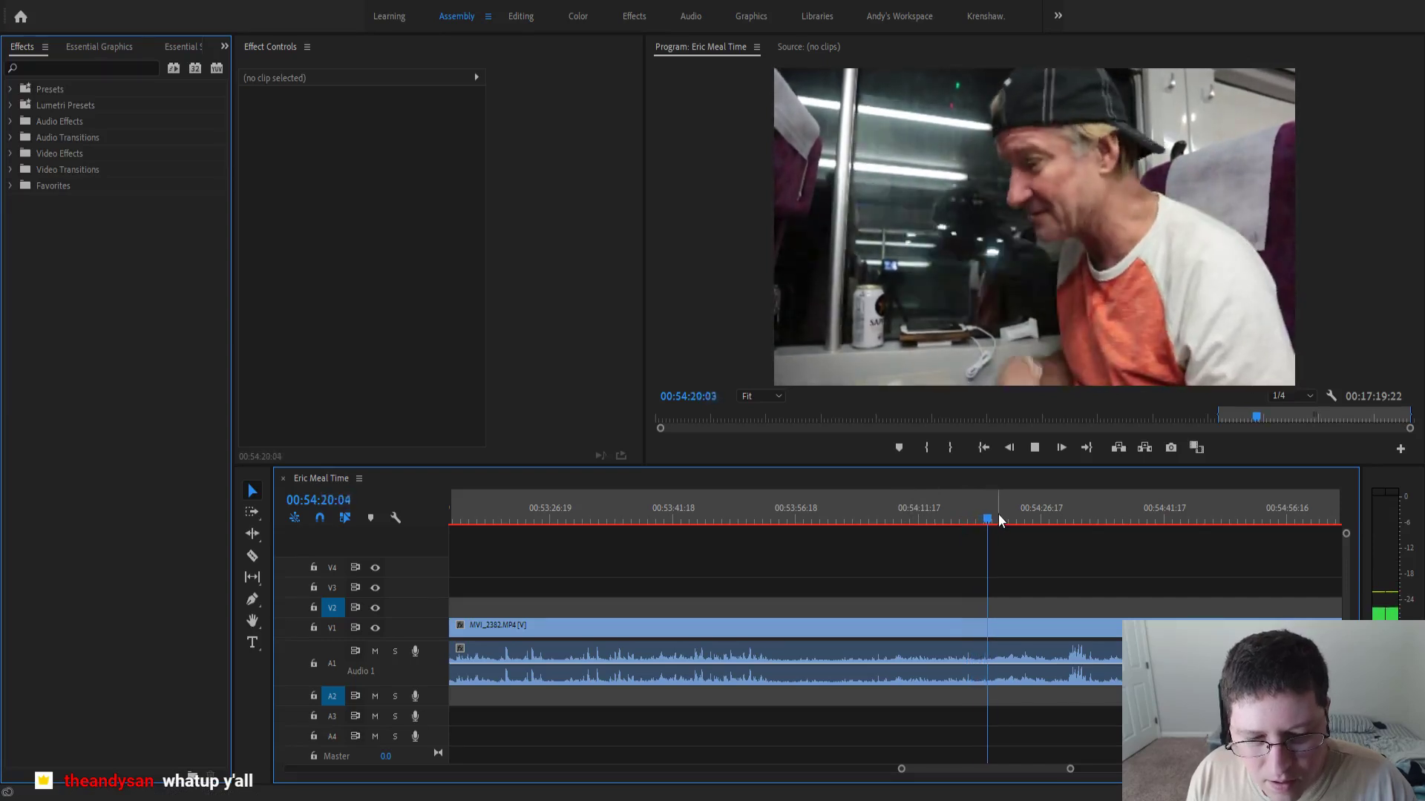
pyautogui.scroll(-1, 970, 607)
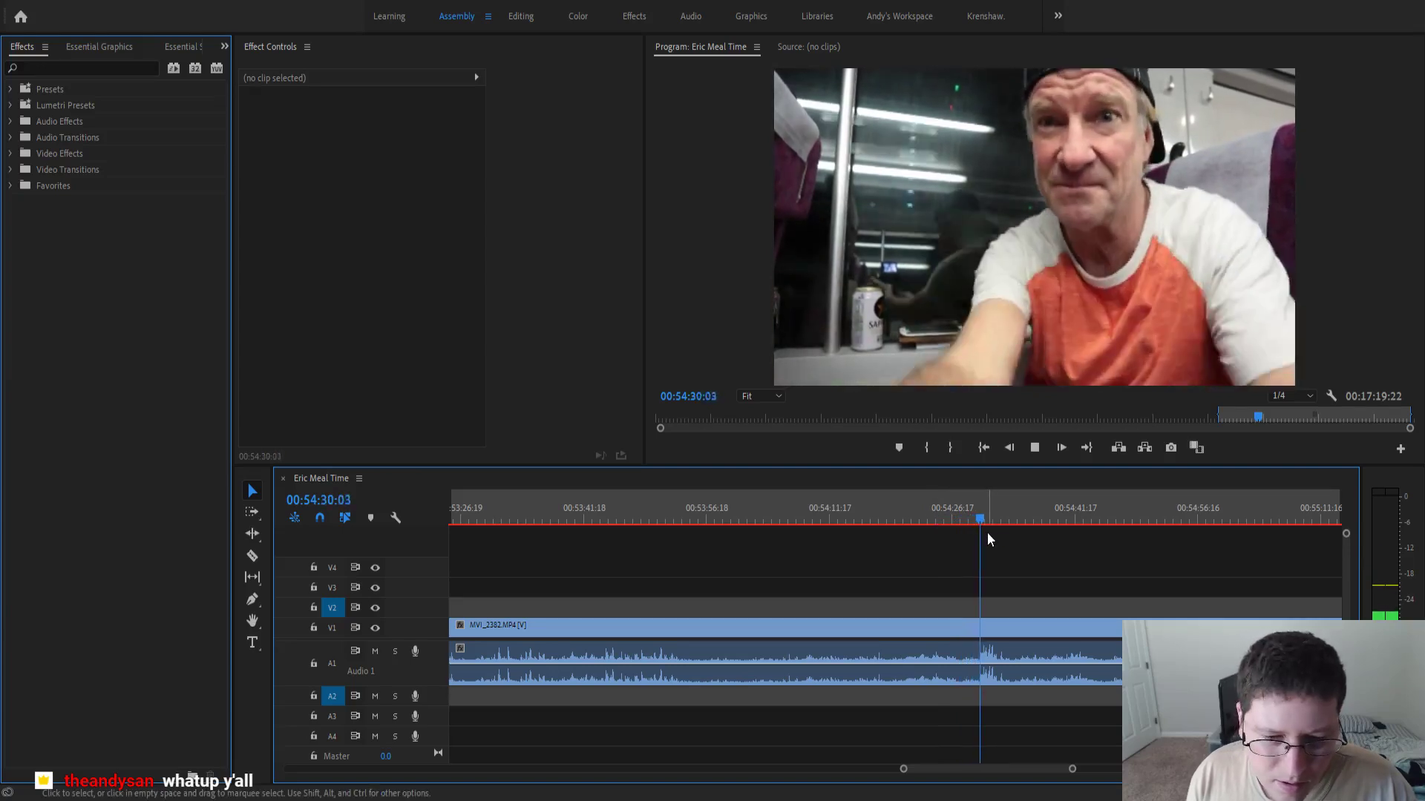
pyautogui.scroll(-3, 973, 554)
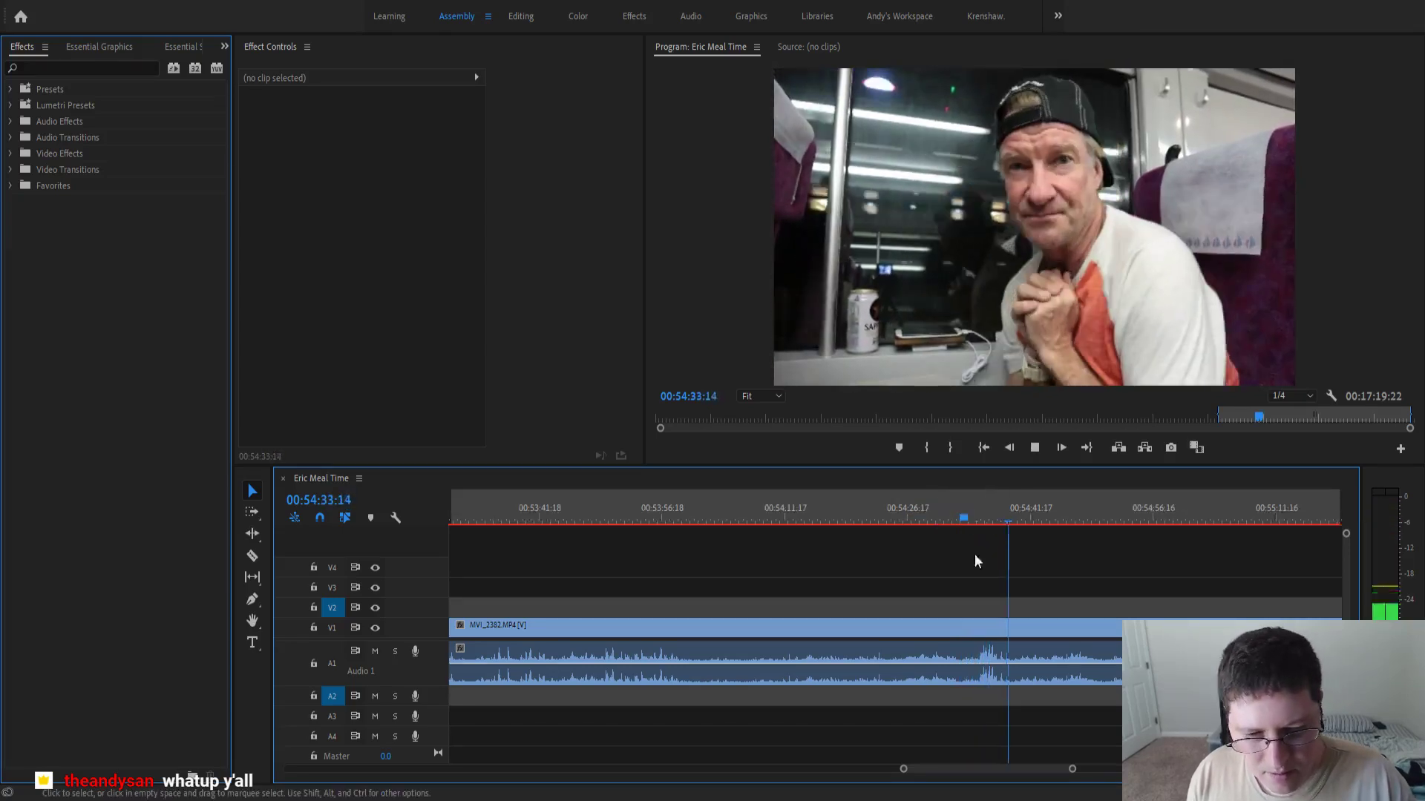
# - Split the MVI_2382 clip at 00:54:34:22
pyautogui.keyDown('alt'); pyautogui.scroll(2, 792, 577); pyautogui.keyUp('alt')
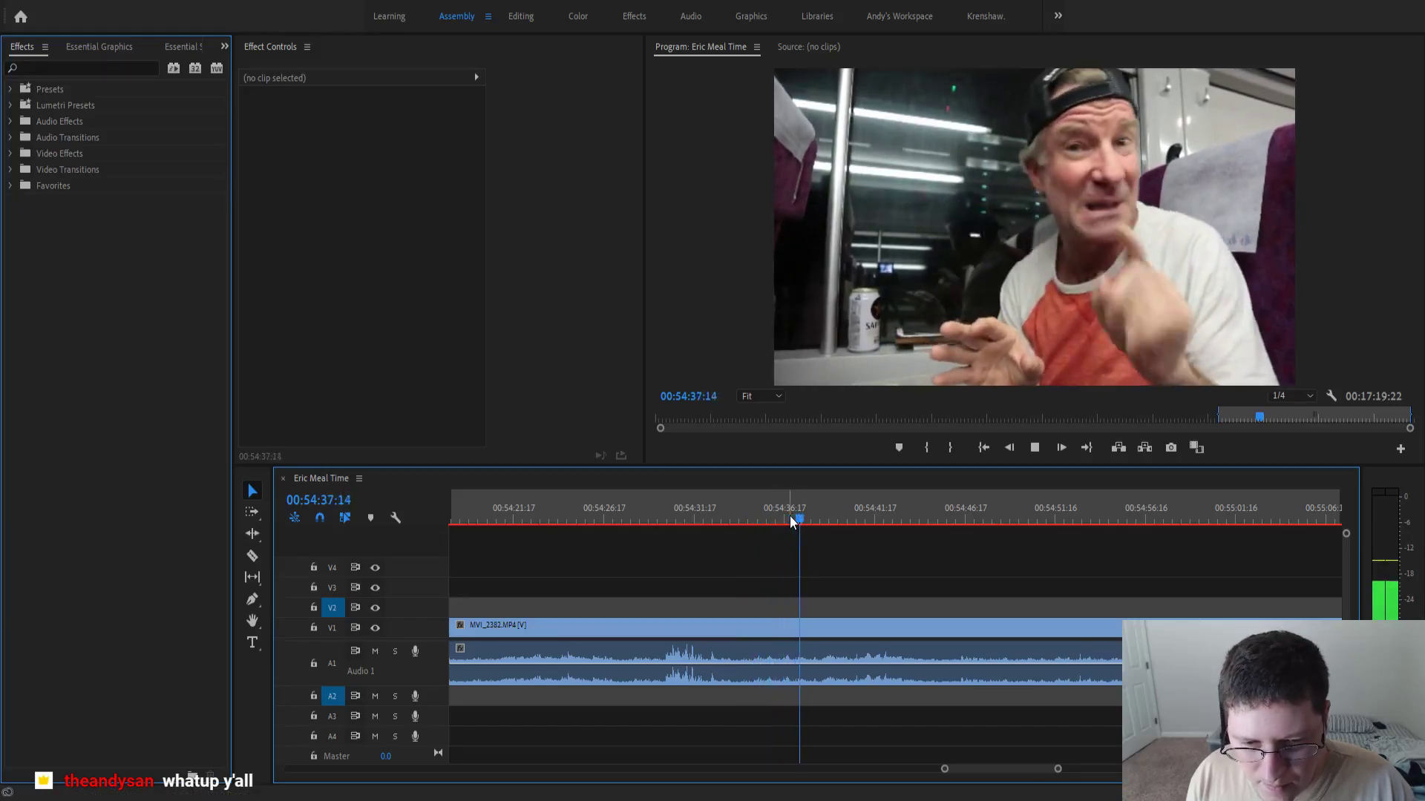
pyautogui.moveTo(809, 515); pyautogui.dragTo(755, 524)
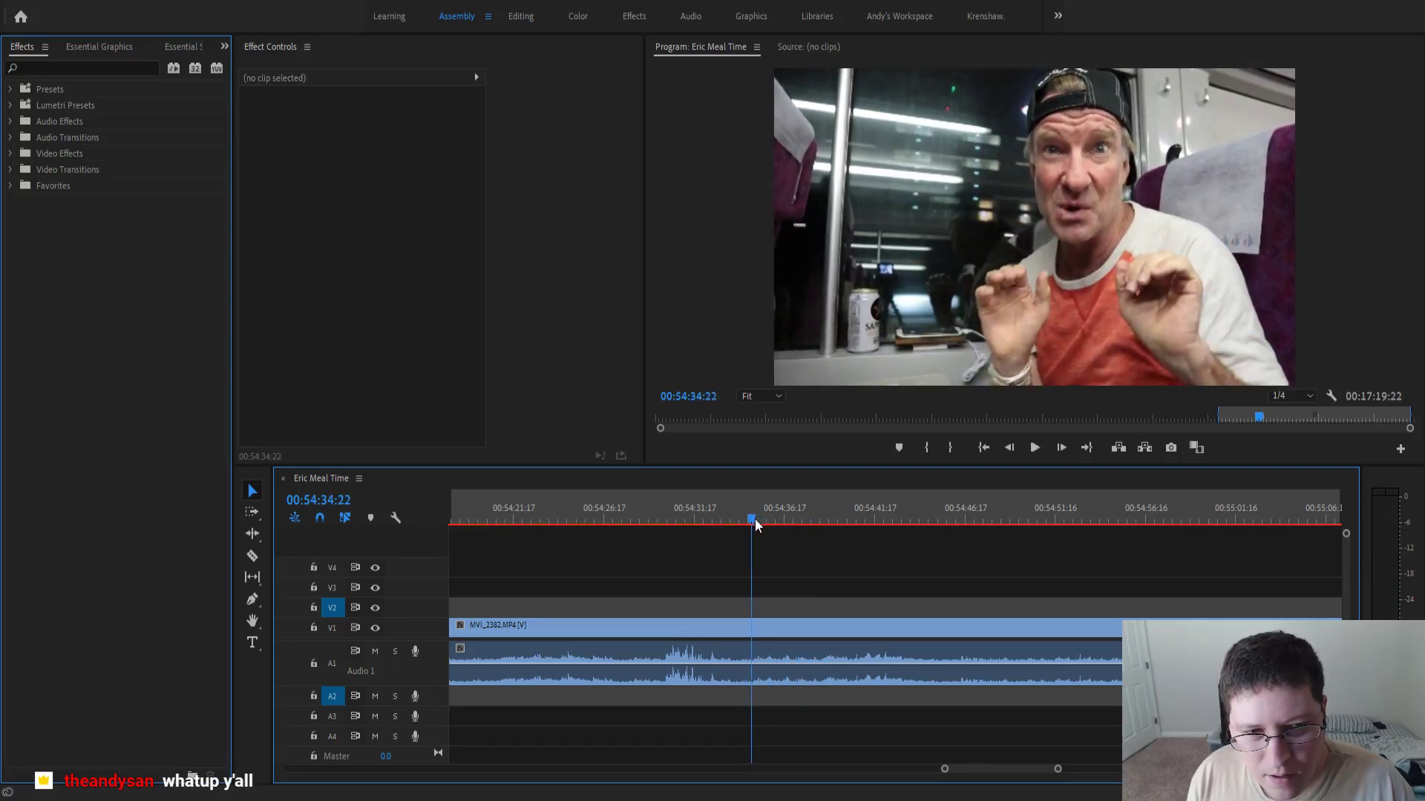
pyautogui.hotkey('ctrl', 'k')
# - Ripple-delete the part of MVI_2382 before the new cut so the remaining footage closes up against MVI_2381
pyautogui.press('-')
pyautogui.press('-')
pyautogui.press('-')
pyautogui.press('-')
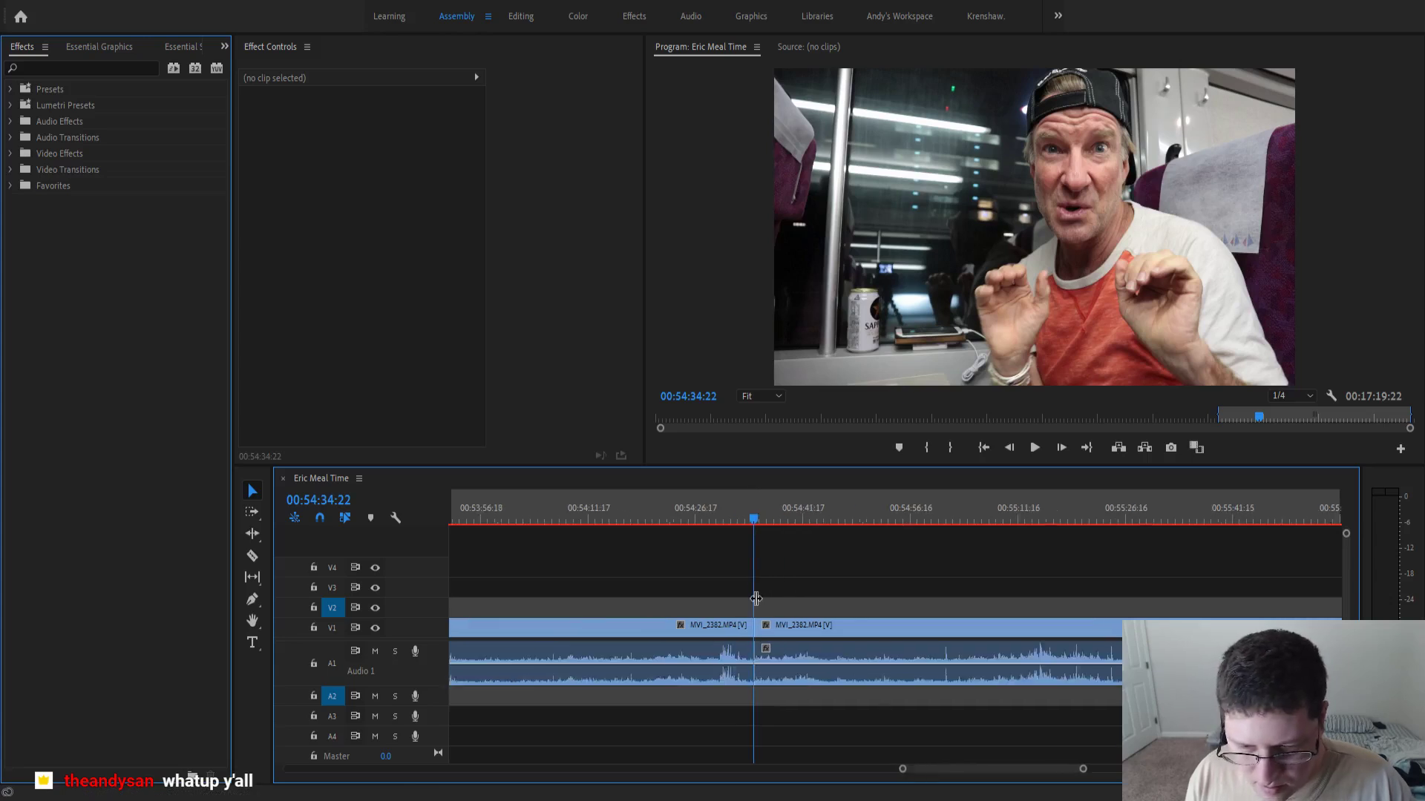
pyautogui.press('-')
pyautogui.scroll(3, 754, 602)
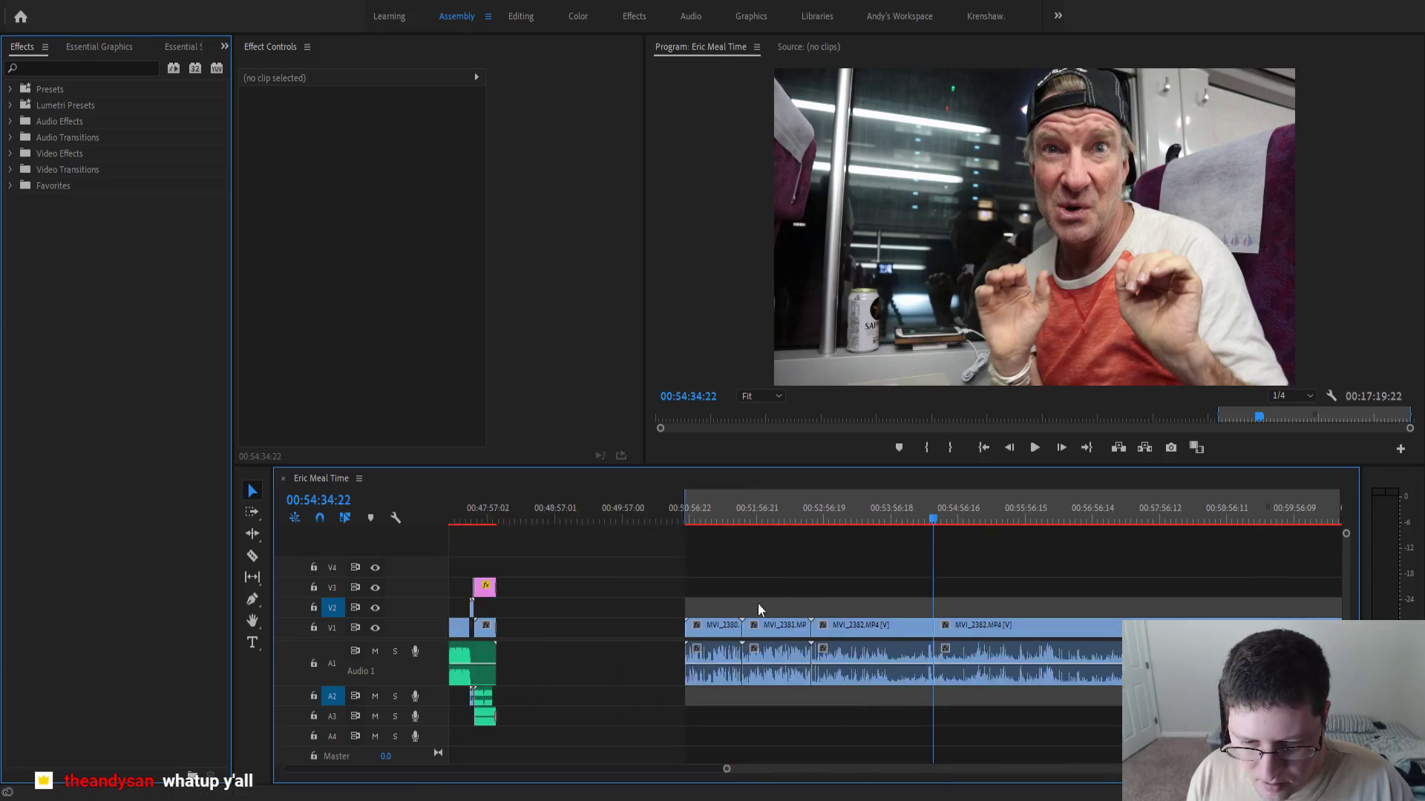
pyautogui.click(866, 625)
pyautogui.hotkey('shift', 'Delete')
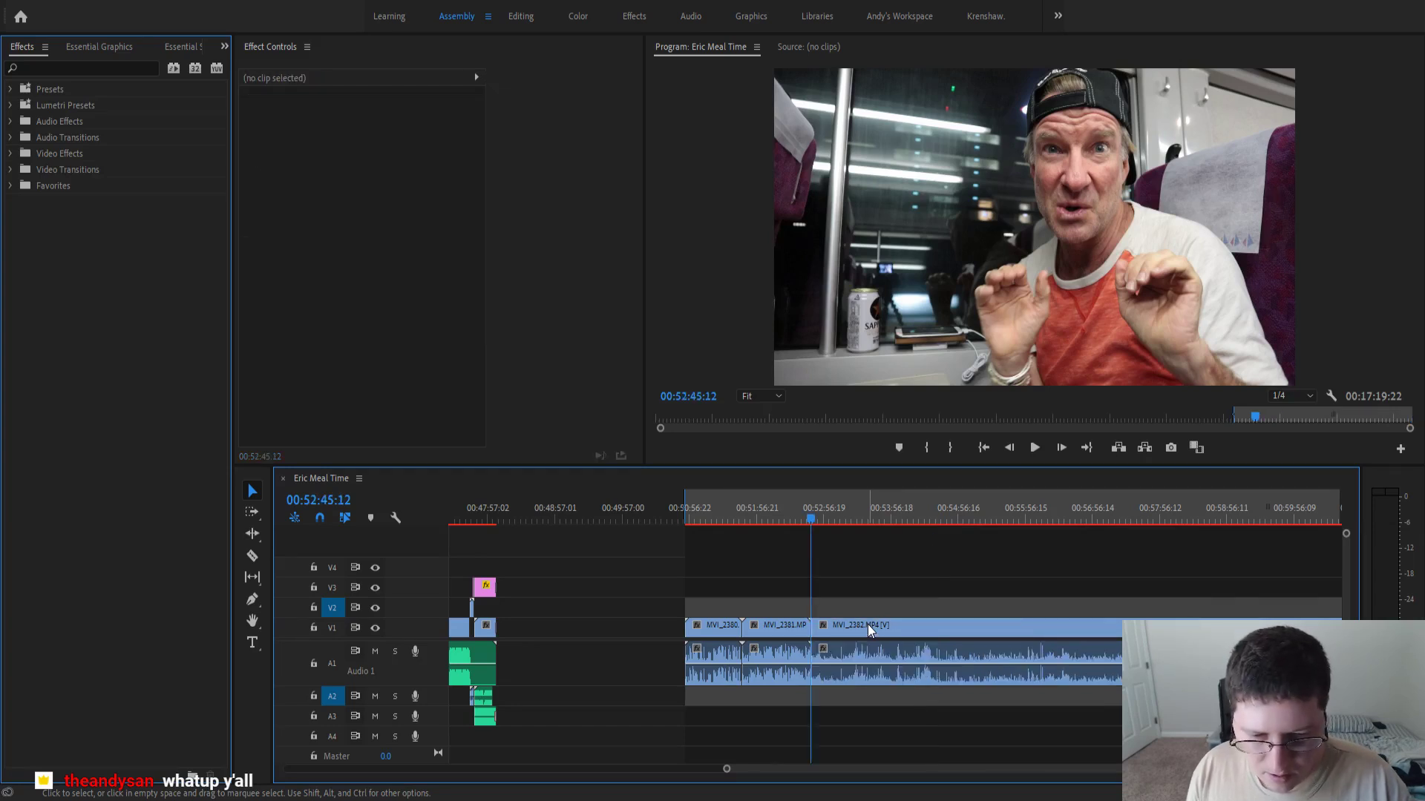
# - Play MVI_2382 from 00:52:45:12 to review the footage after the new cut
pyautogui.press('space')
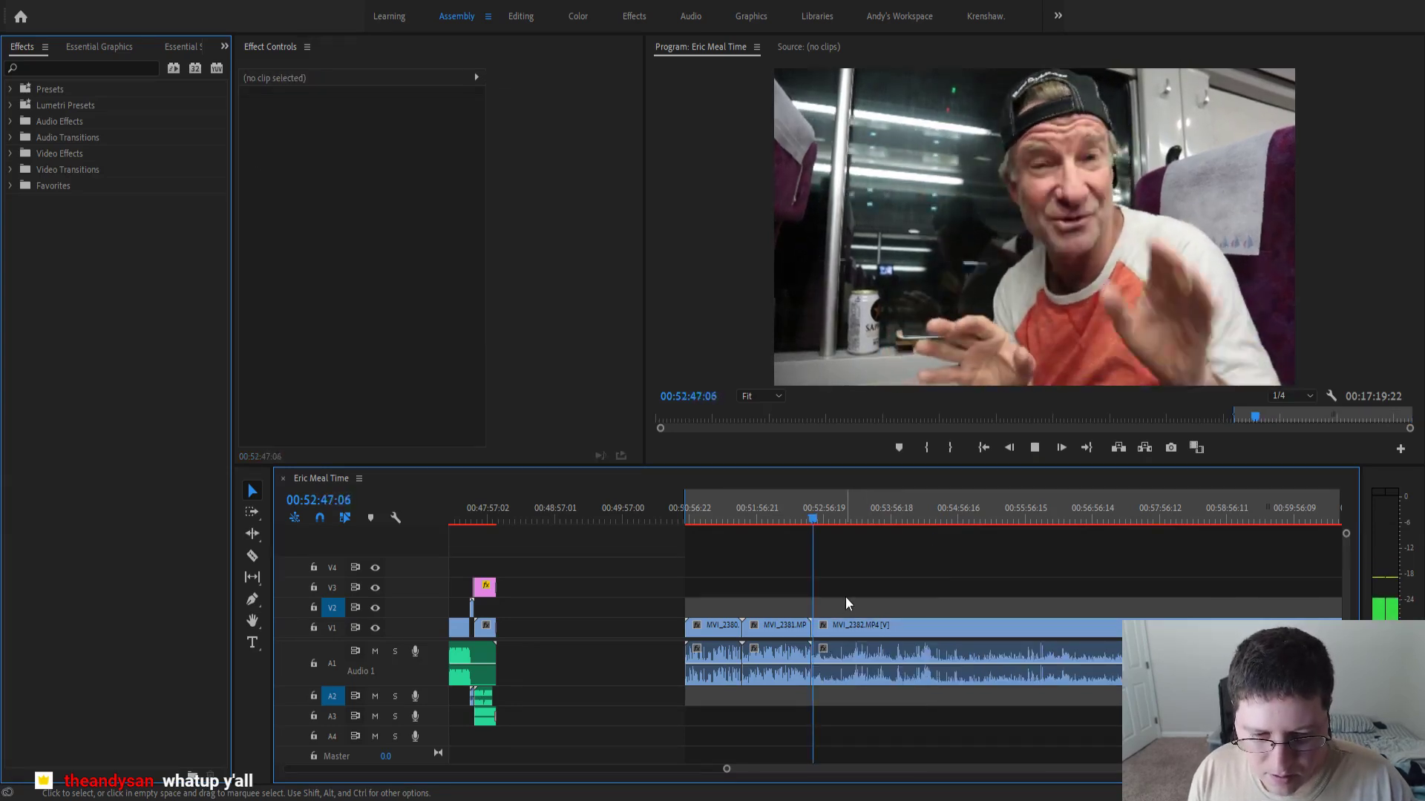
pyautogui.press('-')
pyautogui.press('-')
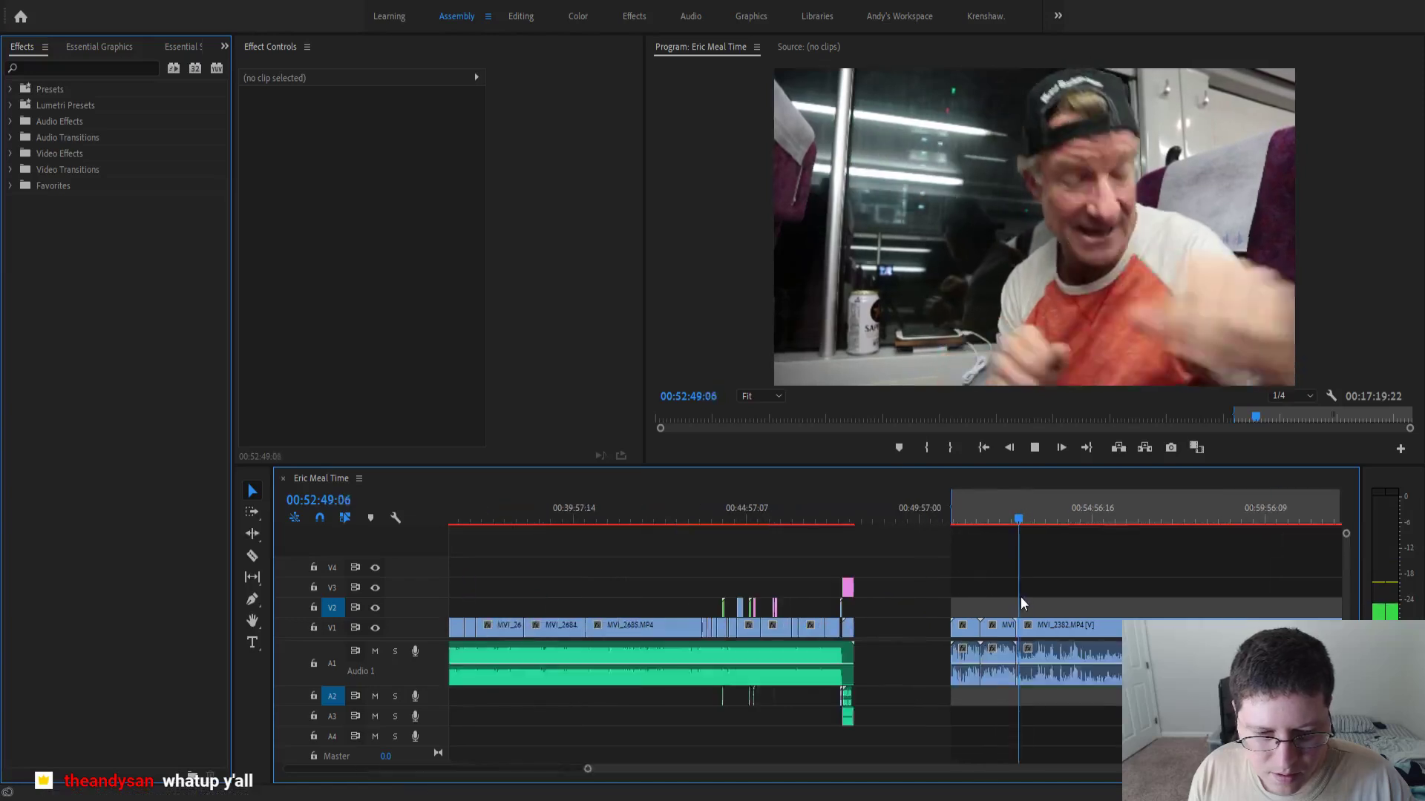
pyautogui.press('=')
pyautogui.press('=')
pyautogui.press('=')
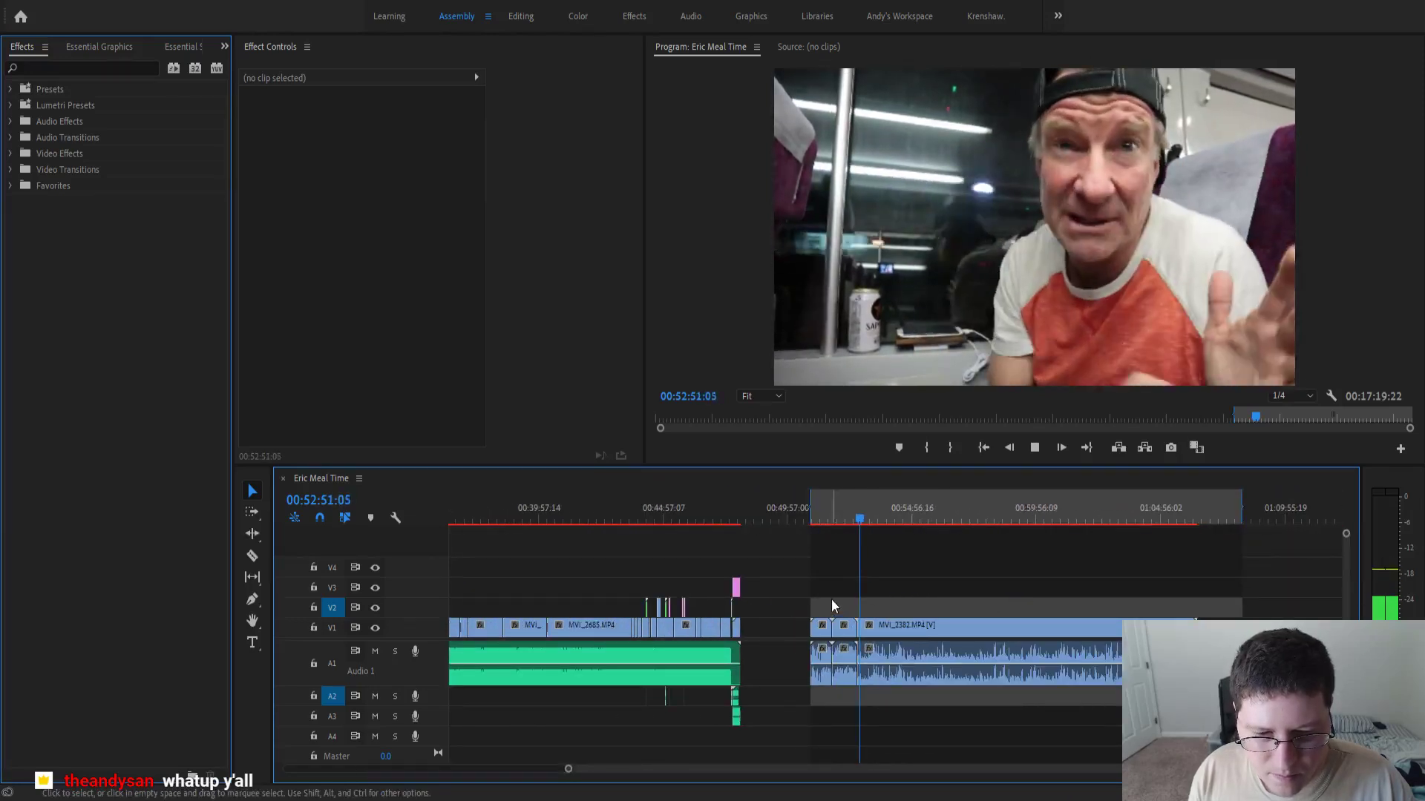
# - Select MVI_2380, MVI_2381 and MVI_2382 together and shift them along the timeline so MVI_2380 starts at 00:53:36:19
pyautogui.moveTo(821, 595); pyautogui.dragTo(850, 629)
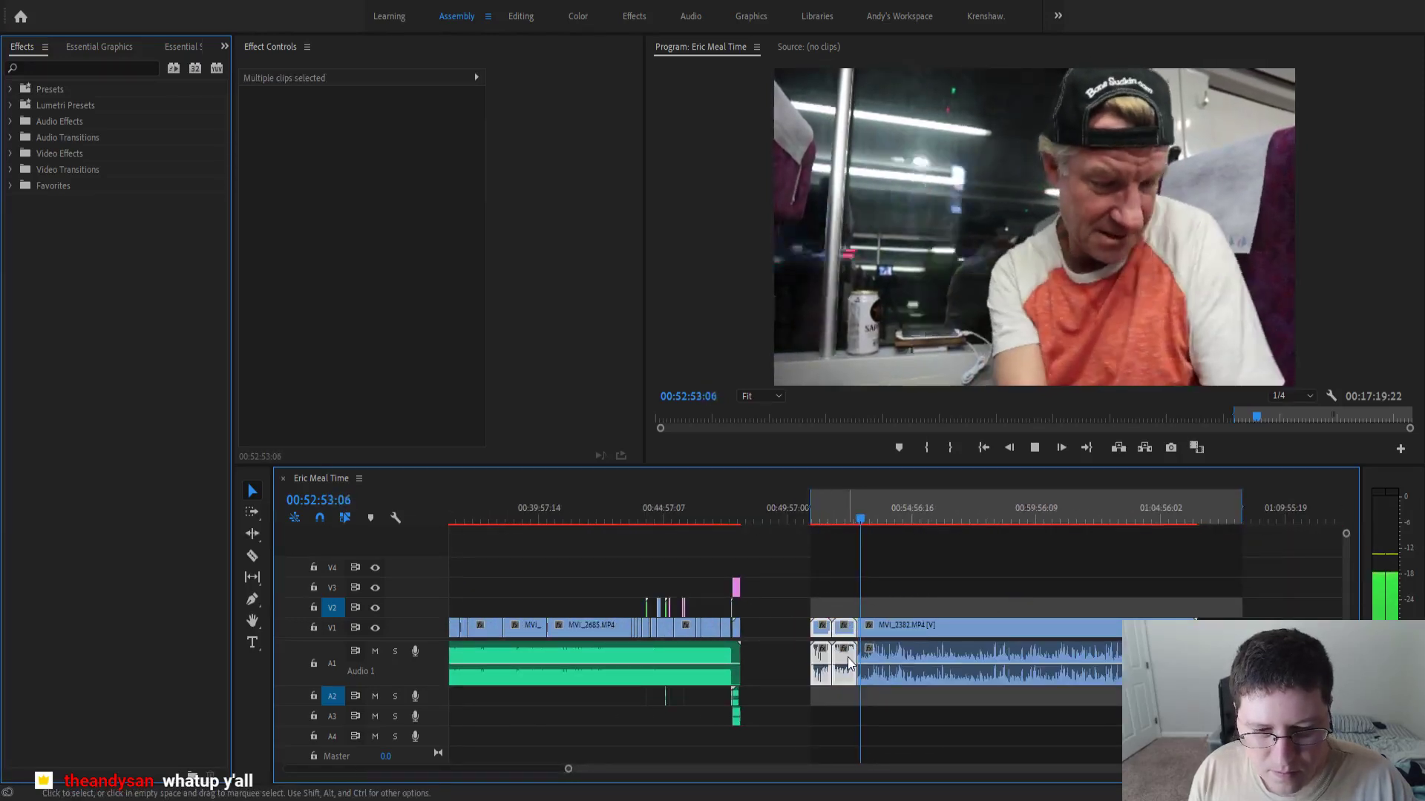
pyautogui.press('=')
pyautogui.press('=')
pyautogui.press('=')
pyautogui.press('=')
pyautogui.press('=')
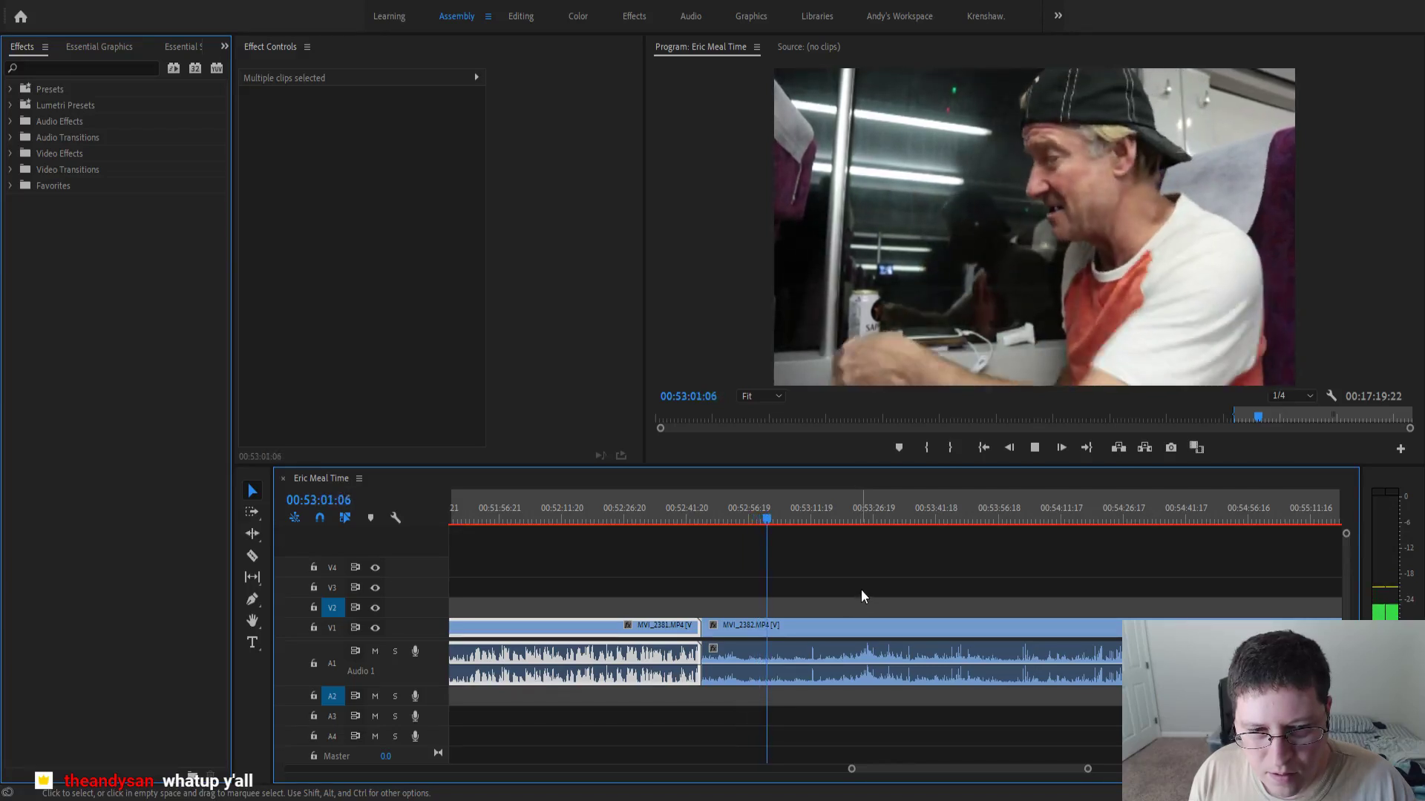
pyautogui.press('space')
pyautogui.press('-')
pyautogui.press('-')
pyautogui.press('-')
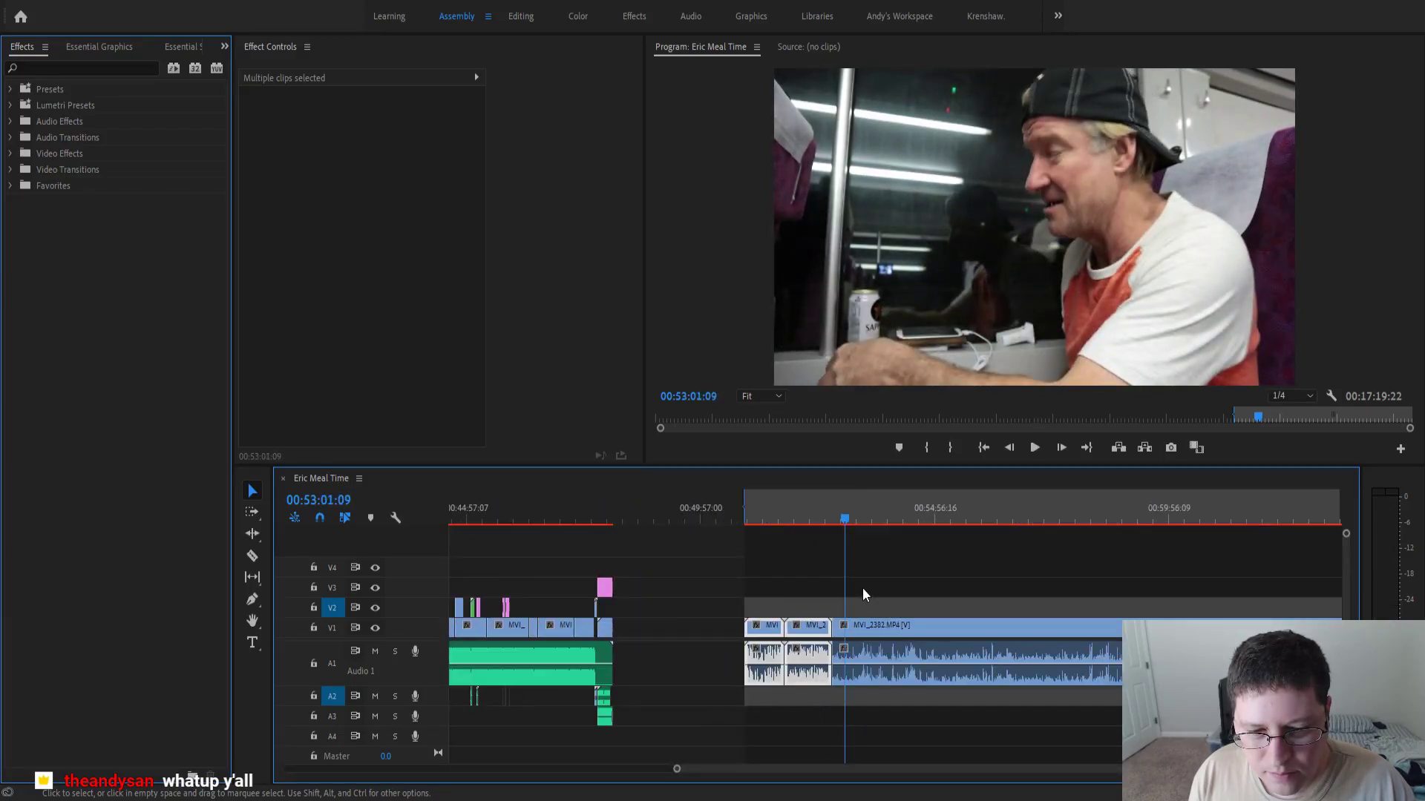
pyautogui.keyDown('shift'); pyautogui.click(896, 625); pyautogui.keyUp('shift')
pyautogui.press('-')
pyautogui.press('-')
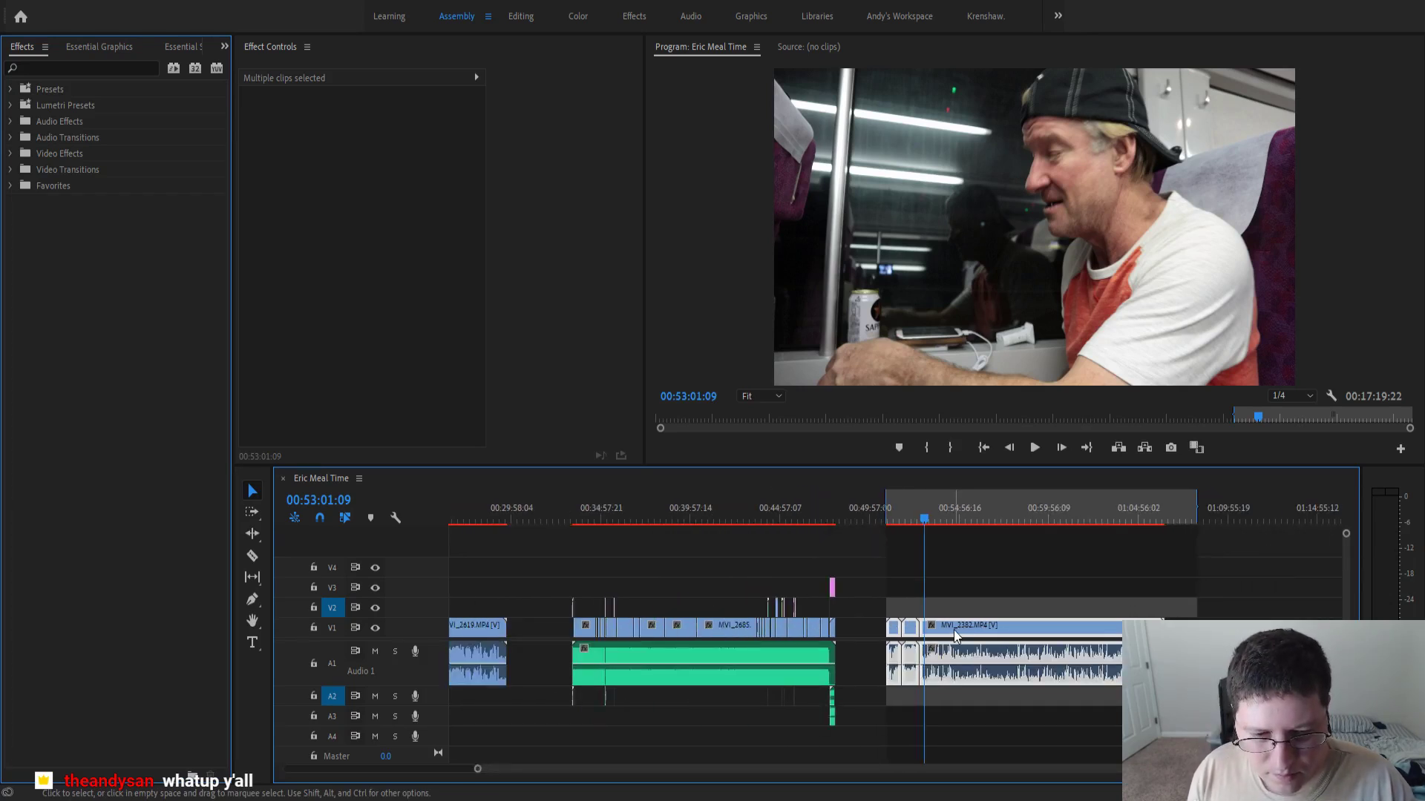
pyautogui.moveTo(954, 630); pyautogui.dragTo(976, 624)
pyautogui.click(902, 602)
# - Select the EricMealTimeIntro clip, the "Edited By" logo beside it and their A2 sound clips near 00:33:23
pyautogui.scroll(8, 608, 567)
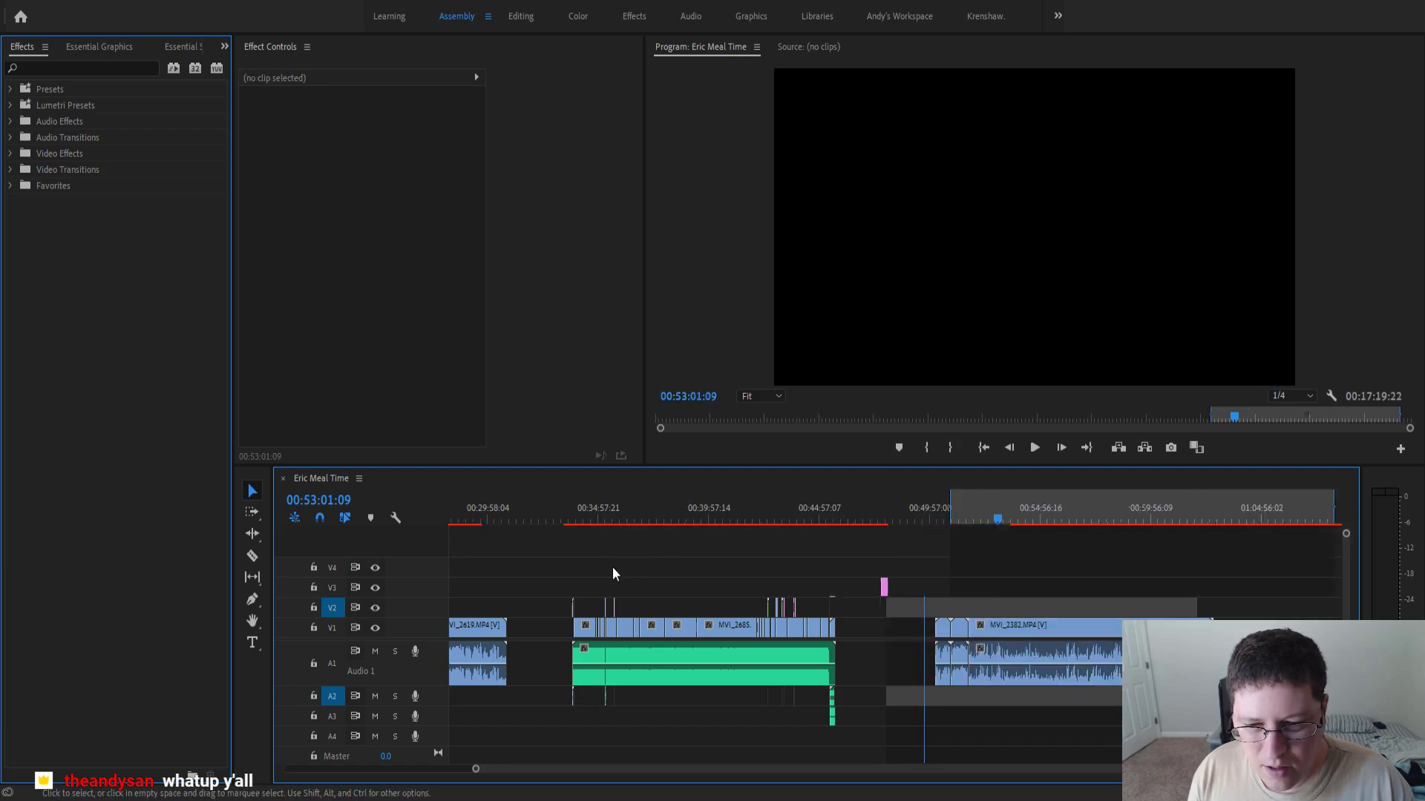
pyautogui.scroll(10, 607, 568)
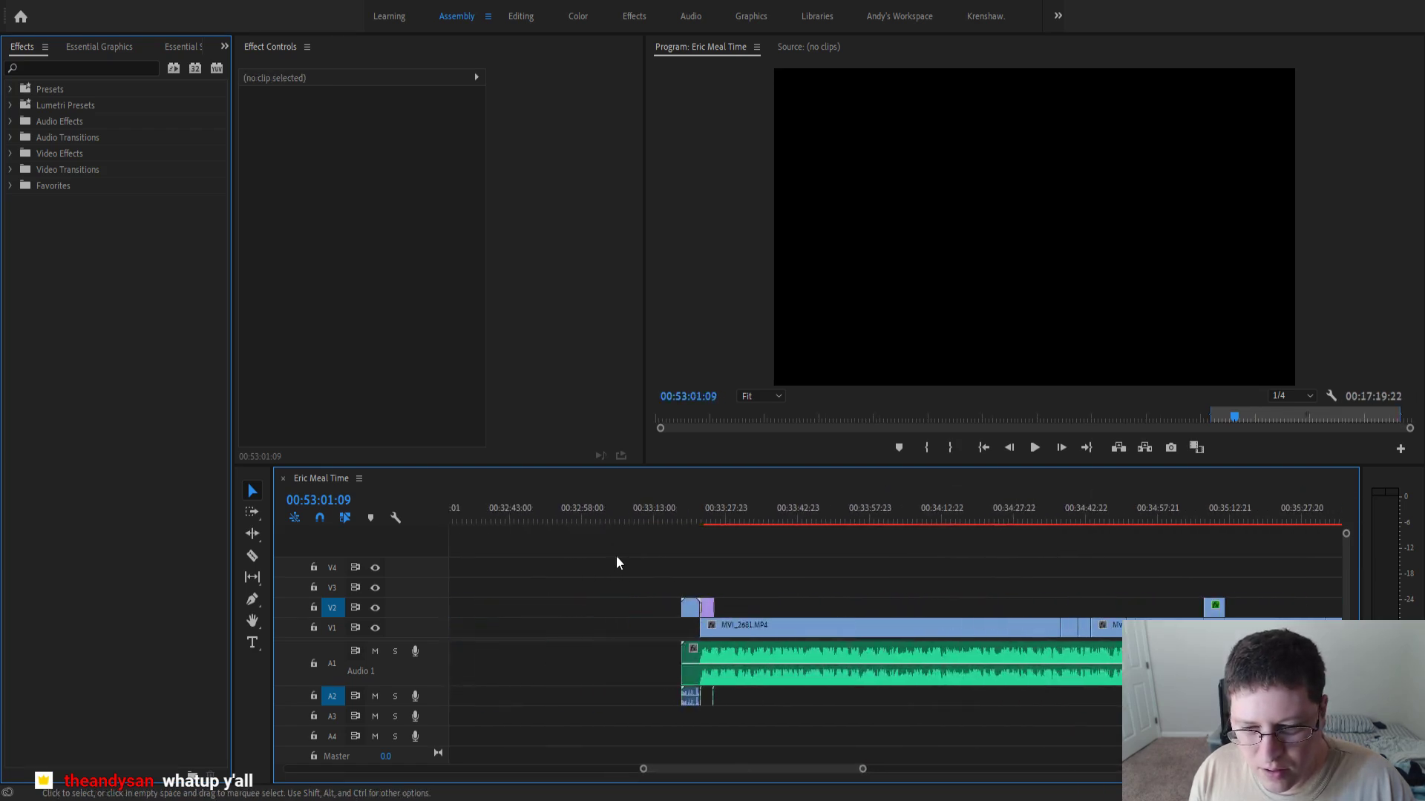
pyautogui.scroll(5, 736, 556)
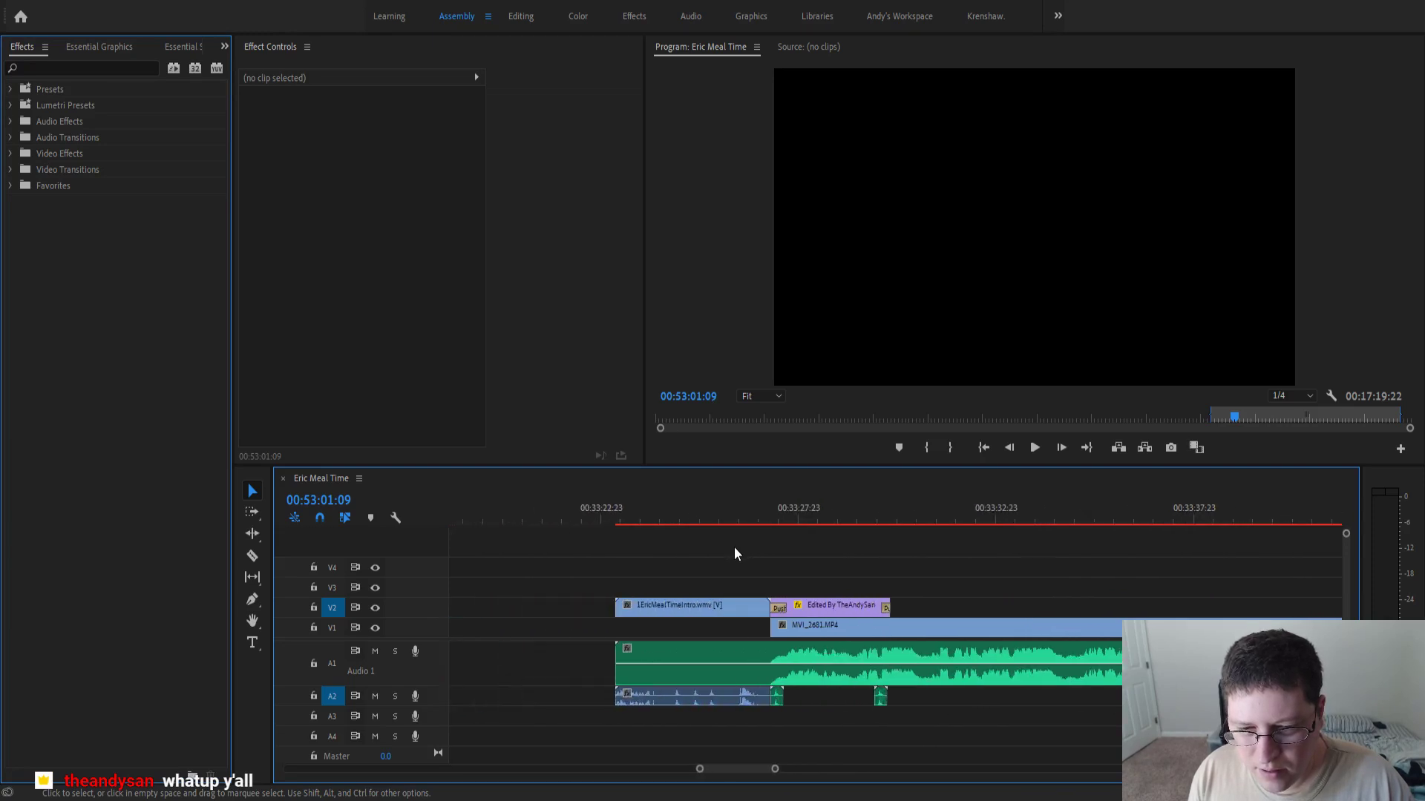
pyautogui.moveTo(707, 553); pyautogui.dragTo(820, 616)
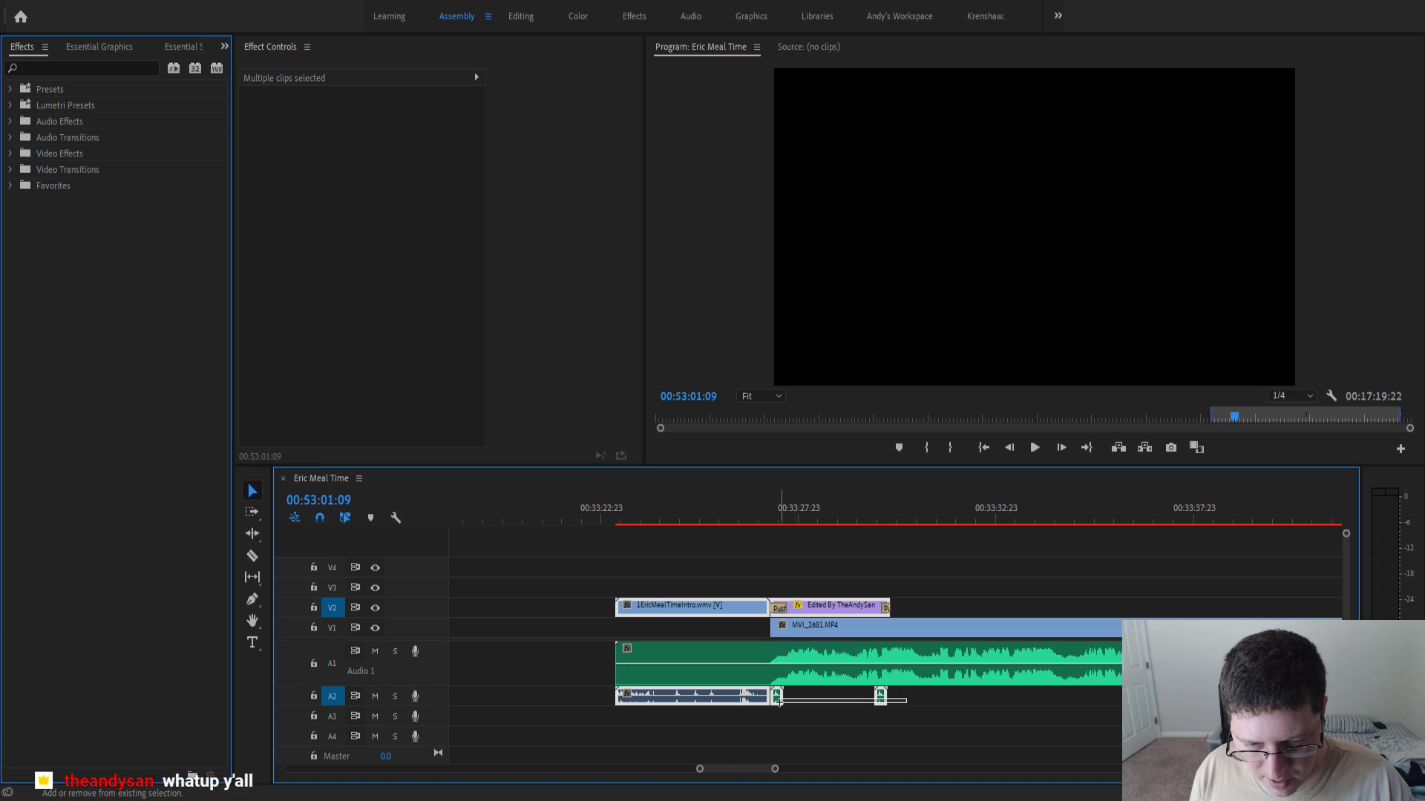
pyautogui.moveTo(778, 701); pyautogui.dragTo(774, 698)
pyautogui.press('-')
pyautogui.press('-')
pyautogui.press('-')
pyautogui.press('-')
pyautogui.press('-')
pyautogui.press('-')
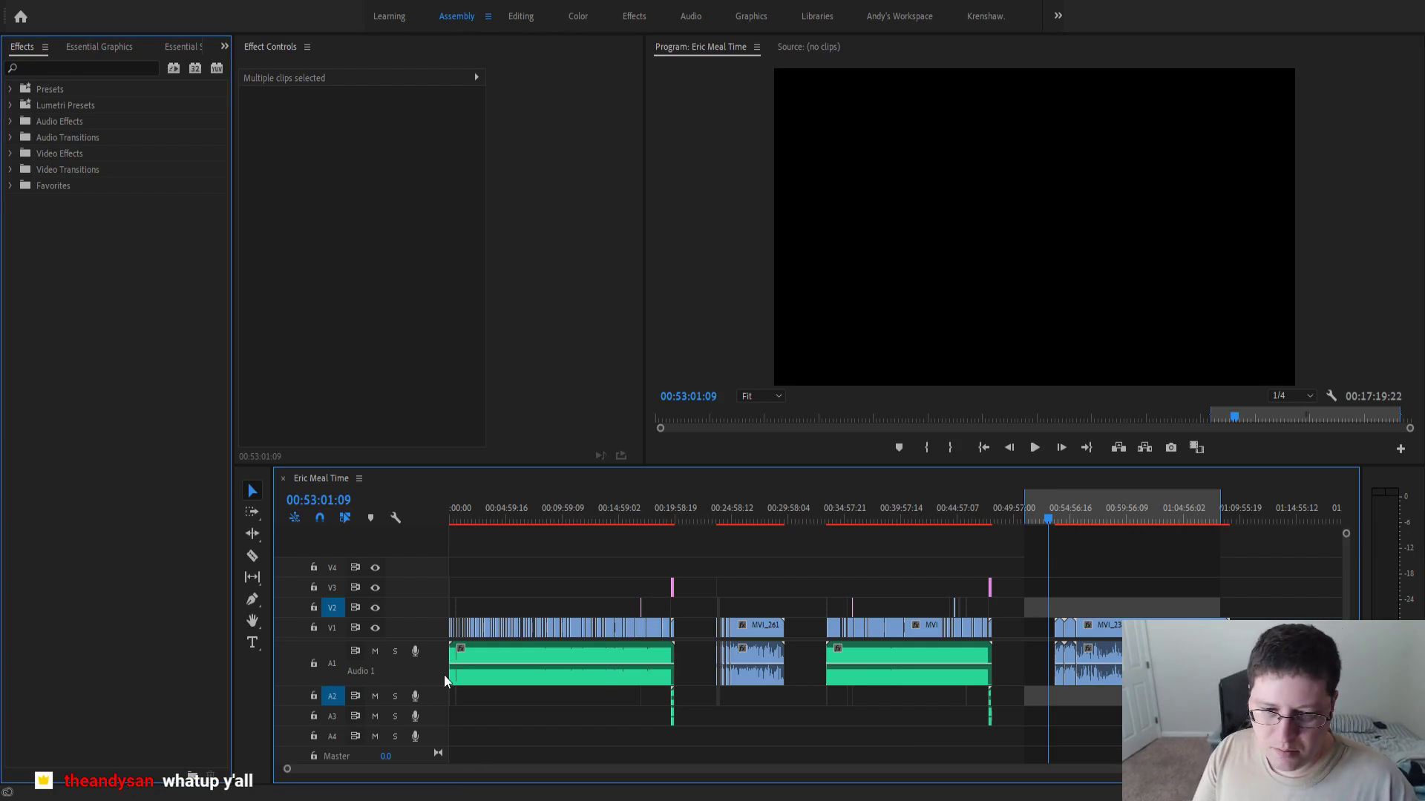
pyautogui.press('=')
pyautogui.press('=')
pyautogui.press('=')
pyautogui.press('=')
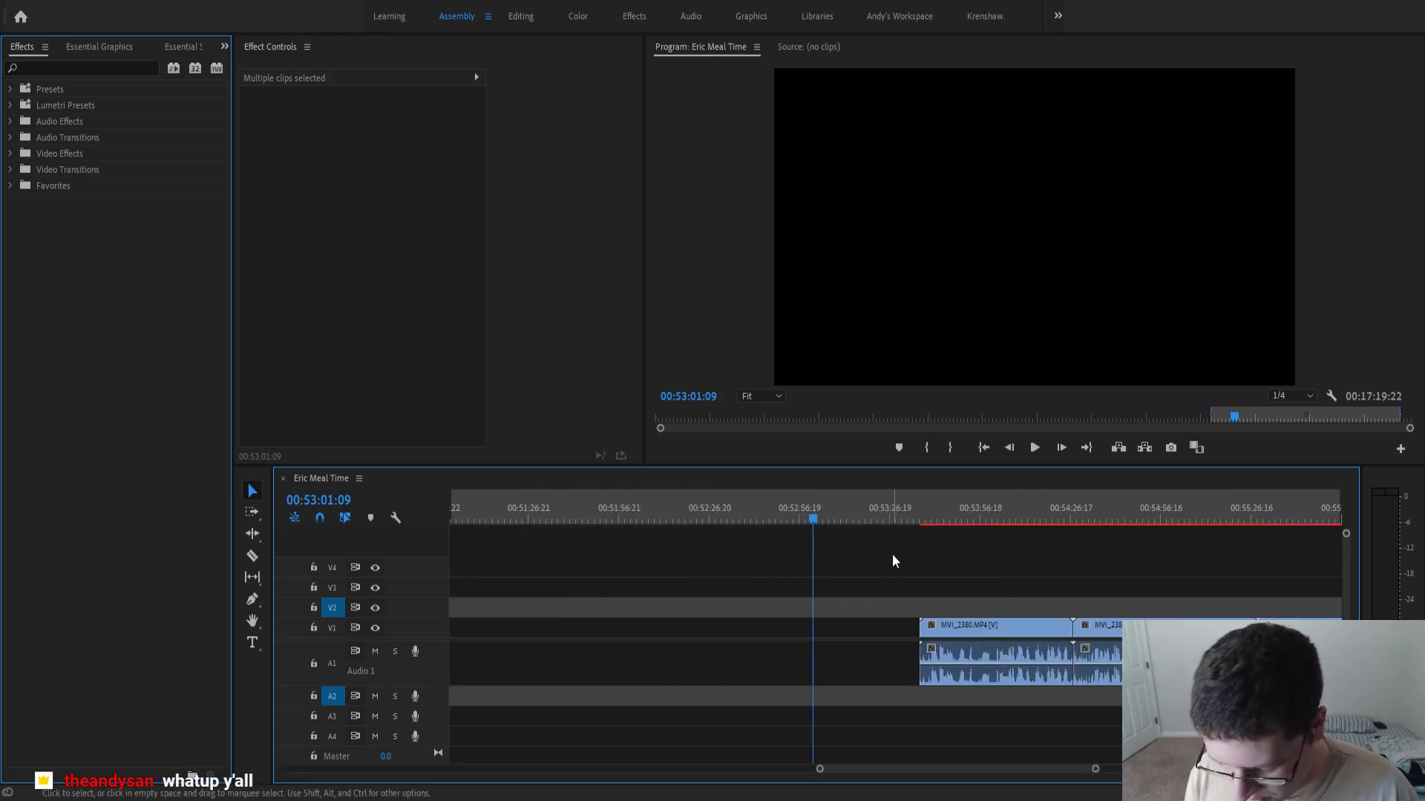
pyautogui.press('=')
pyautogui.press('=')
pyautogui.press('=')
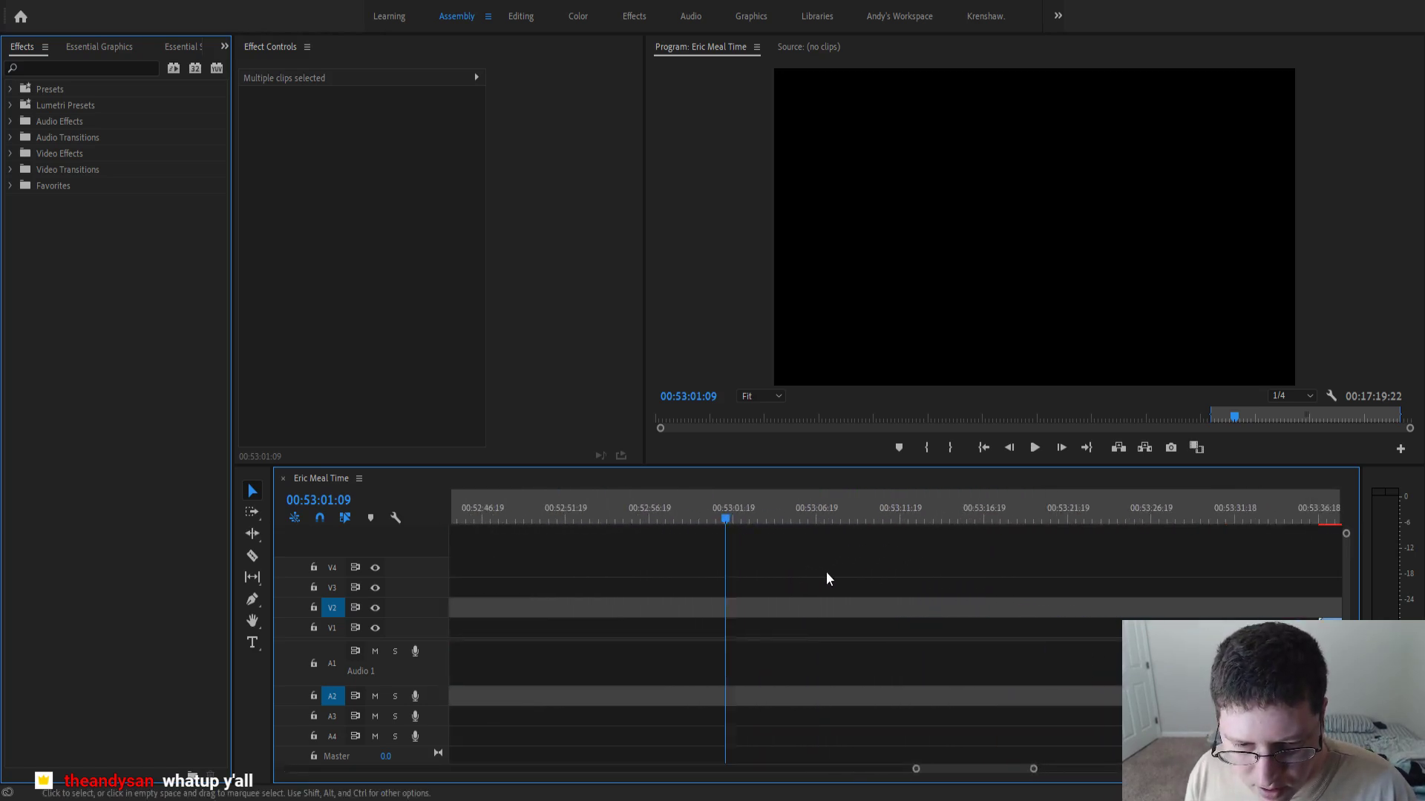
pyautogui.press('-')
pyautogui.press('-')
pyautogui.press('-')
pyautogui.press('-')
pyautogui.press('-')
pyautogui.press('-')
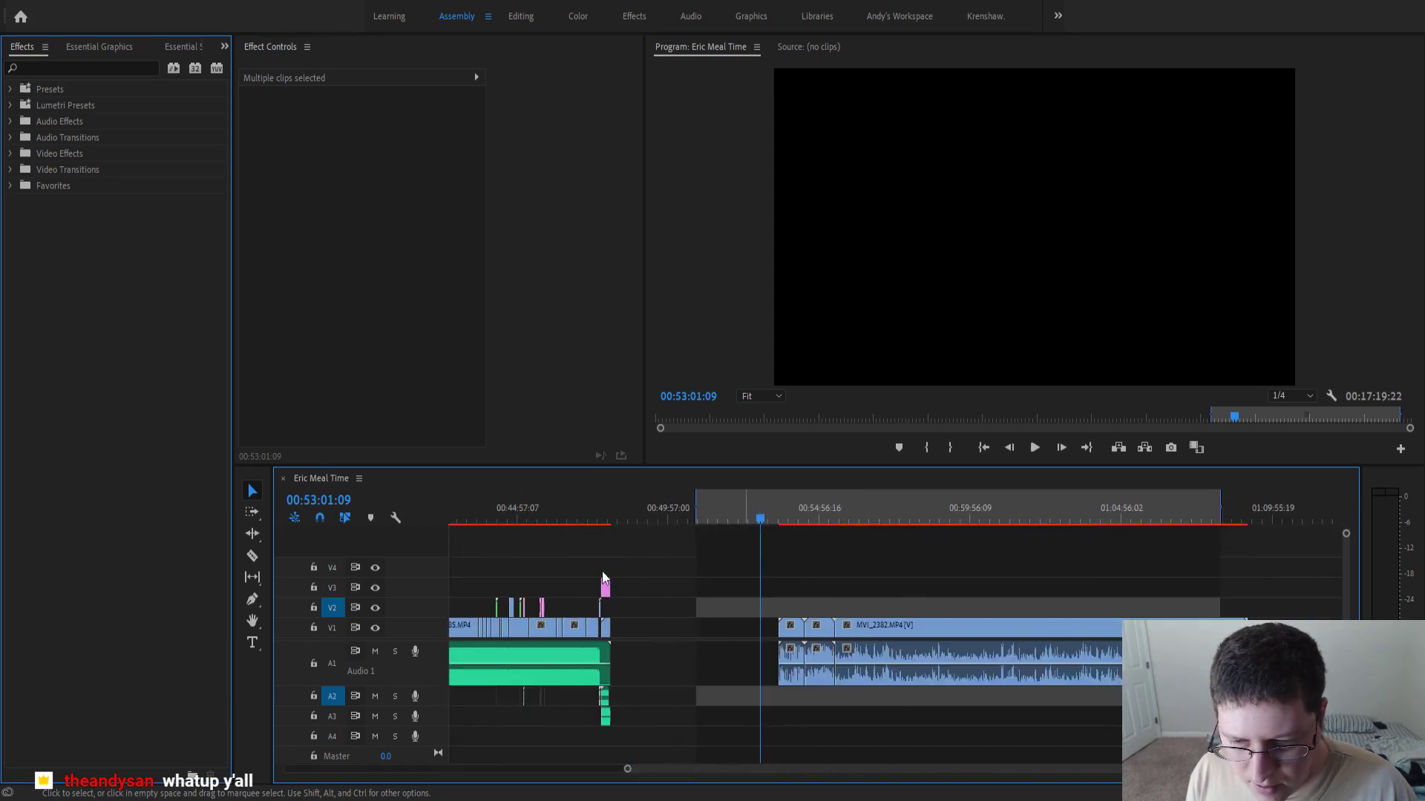
# - Copy the selected intro, logo and sound clips and paste them on V2 and A2 at 00:53:01:09, ahead of MVI_2380
pyautogui.scroll(8, 521, 566)
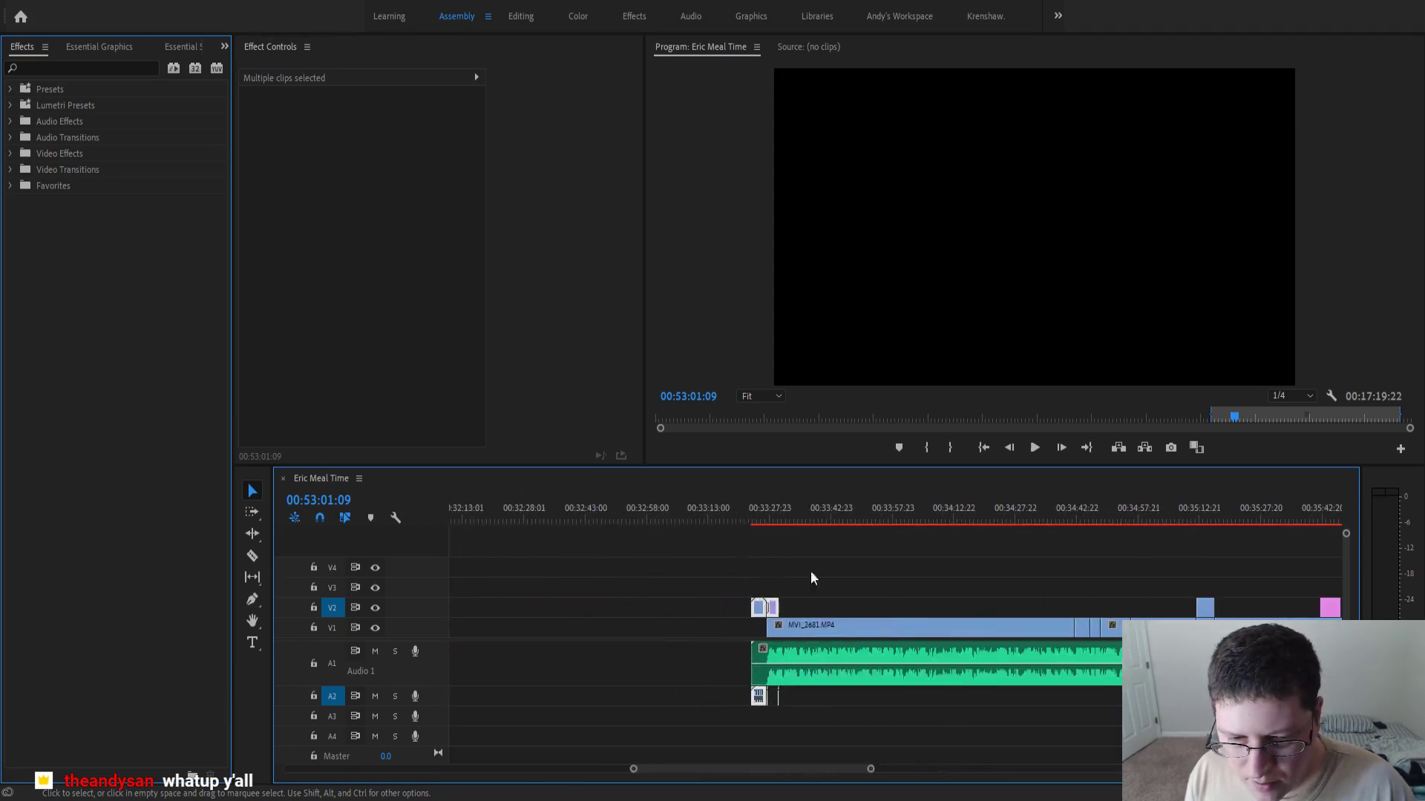
pyautogui.scroll(2, 720, 584)
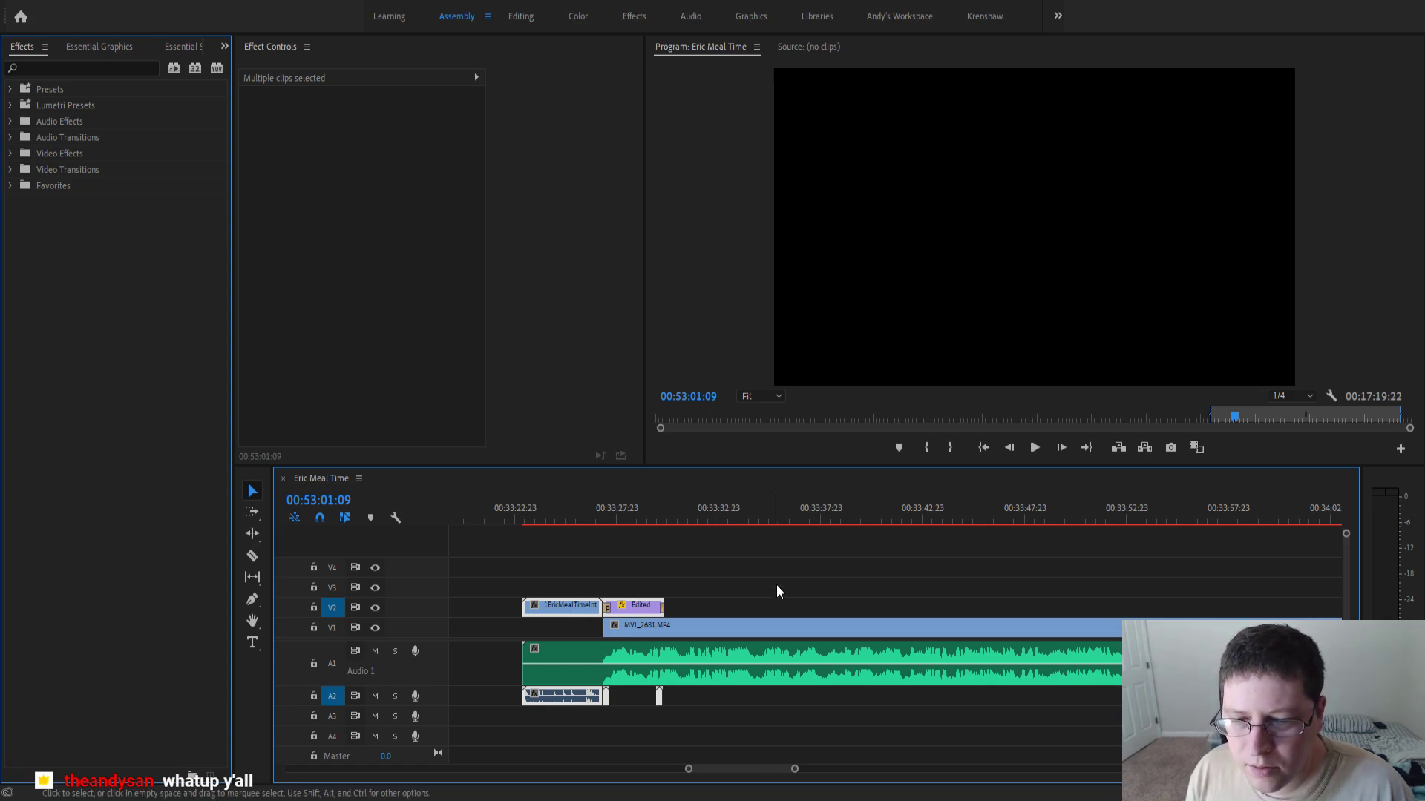
pyautogui.scroll(-10, 791, 598)
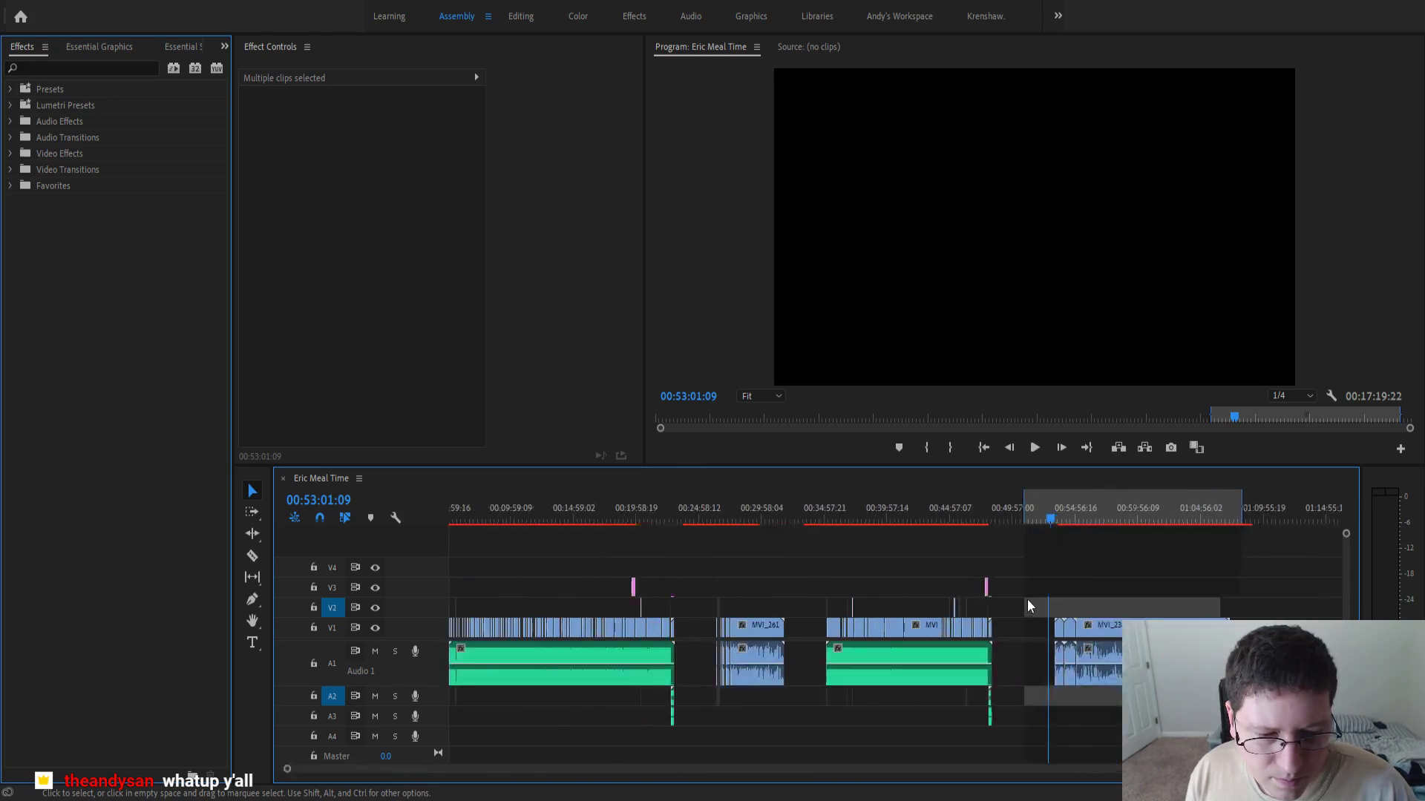
pyautogui.scroll(10, 1032, 598)
pyautogui.scroll(-3, 1039, 598)
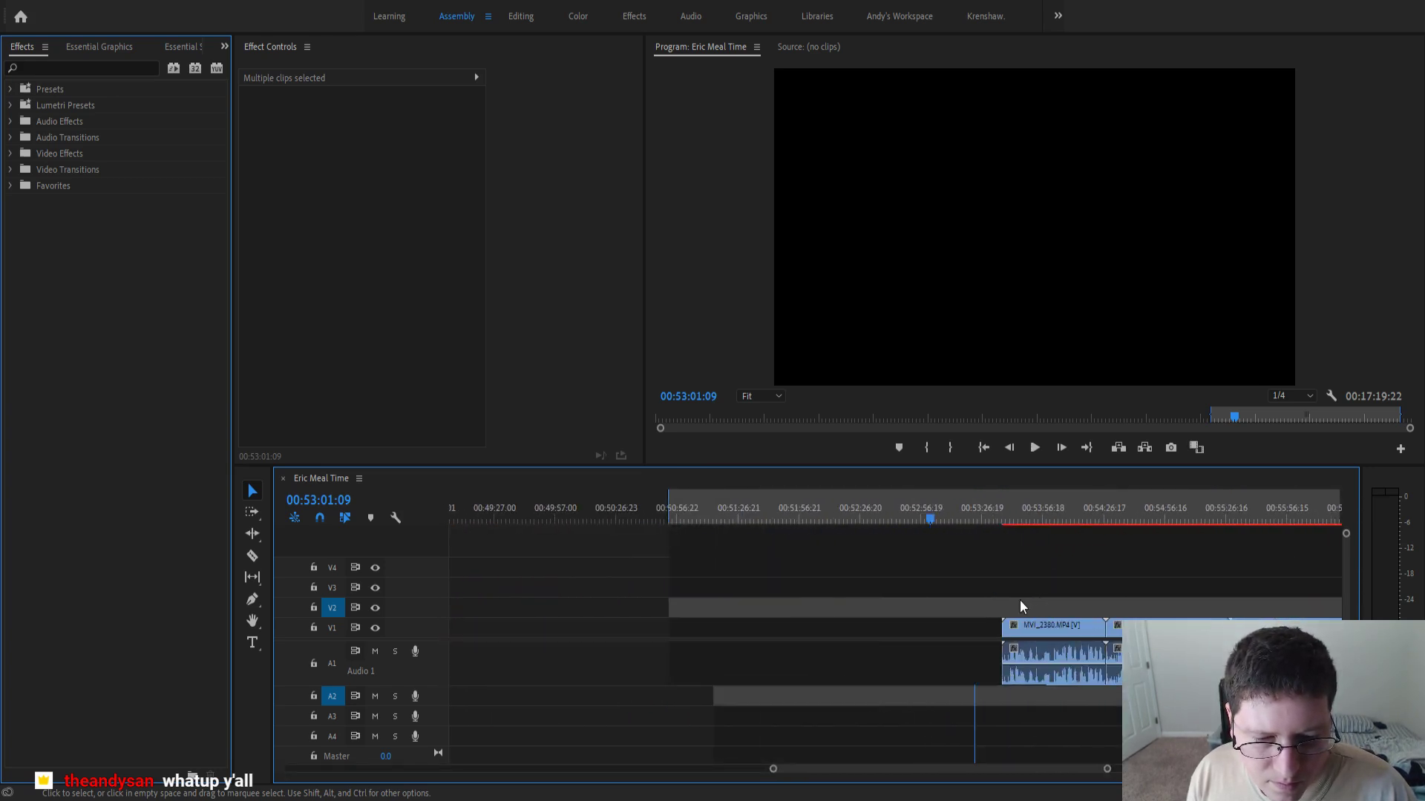
pyautogui.click(800, 577)
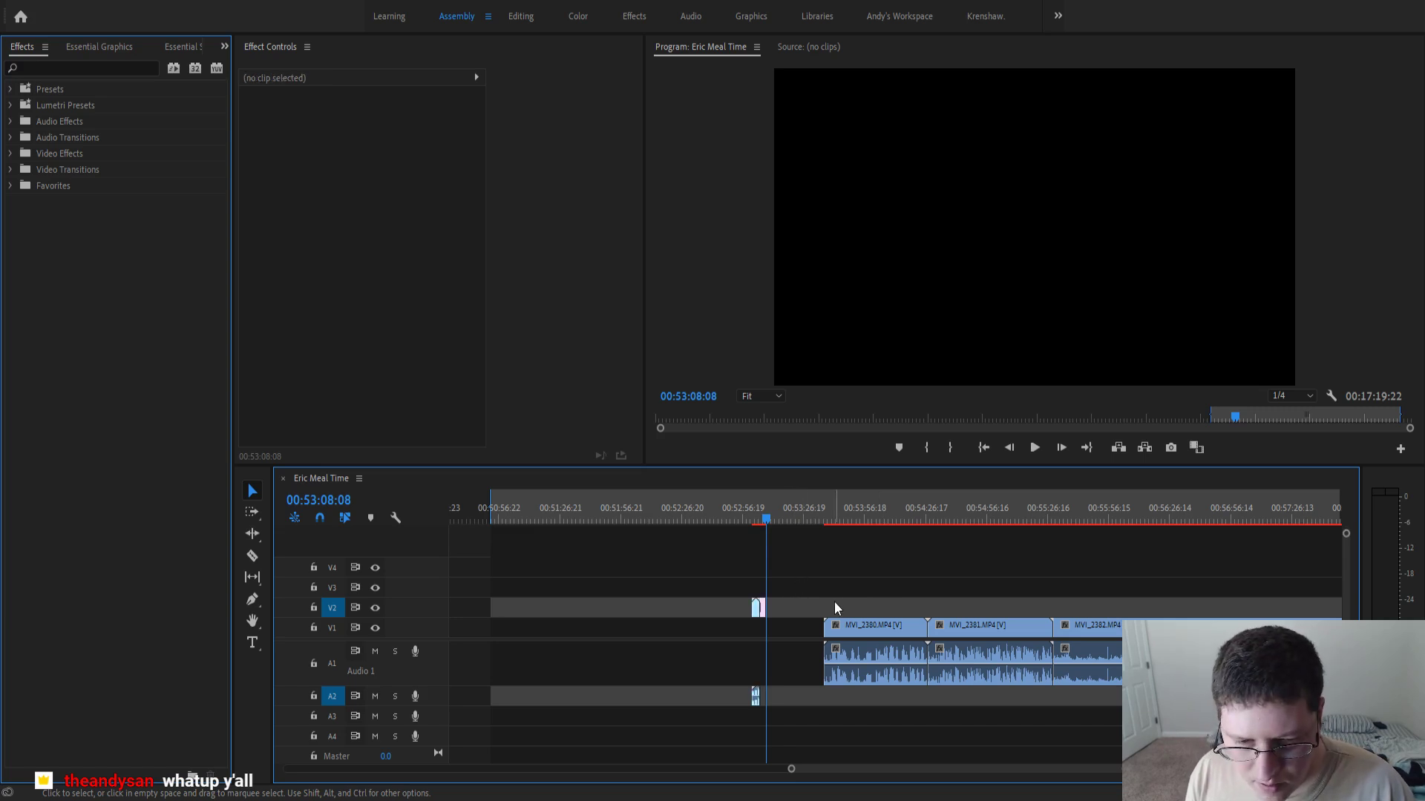
# - Extend the sequence out point to the end of the shifted footage and move the in point to the start of the pasted intro
pyautogui.click(827, 518)
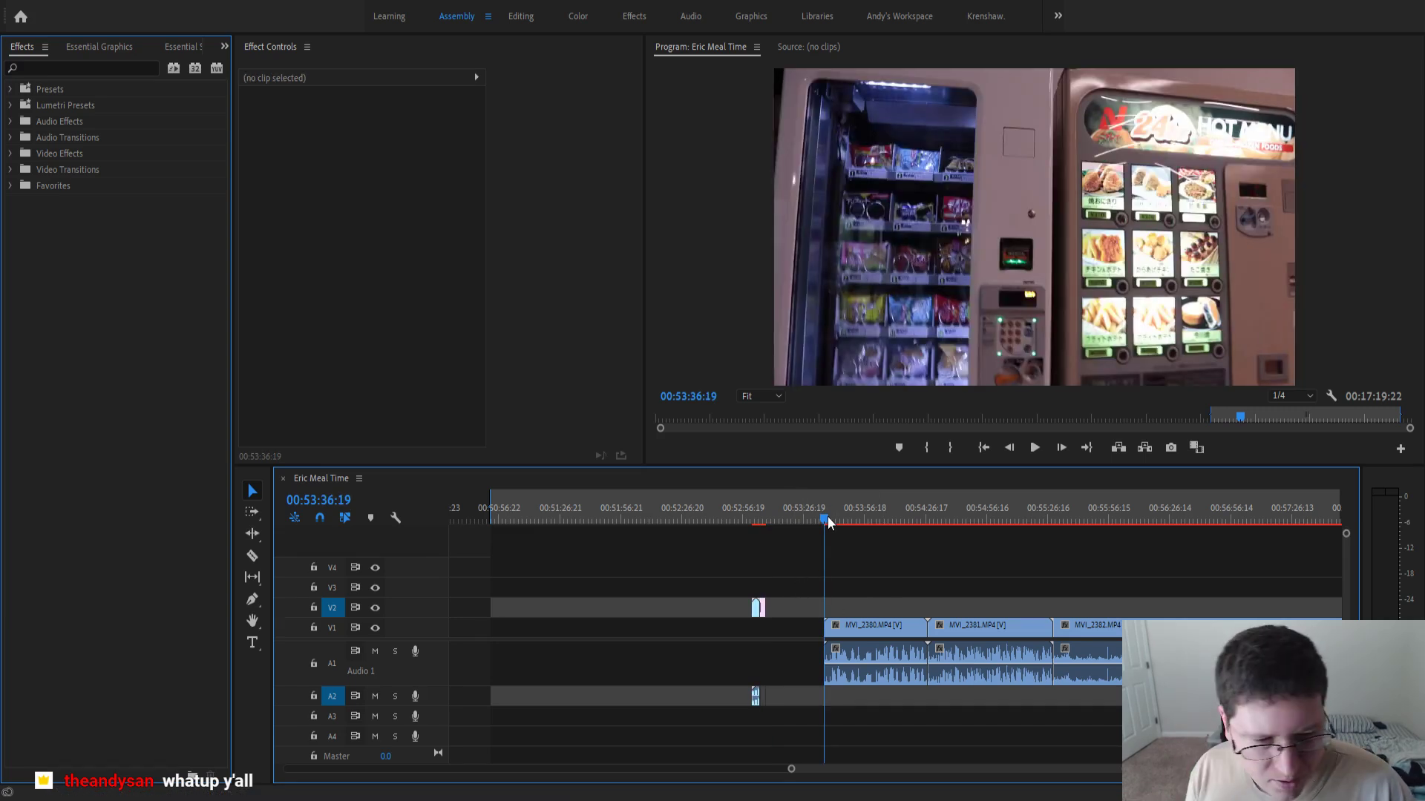
pyautogui.keyDown('alt'); pyautogui.scroll(-8, 990, 598); pyautogui.keyUp('alt')
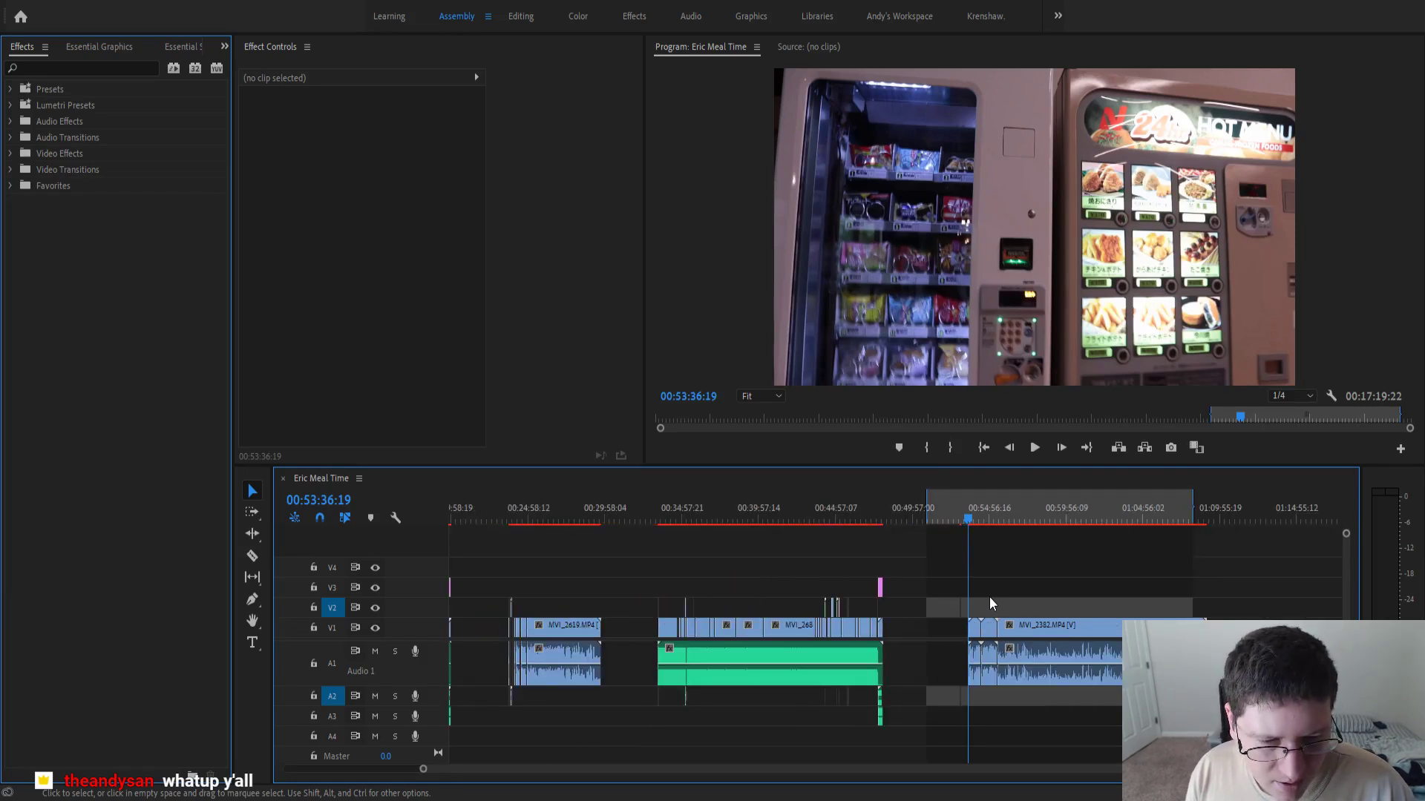
pyautogui.scroll(-1, 990, 602)
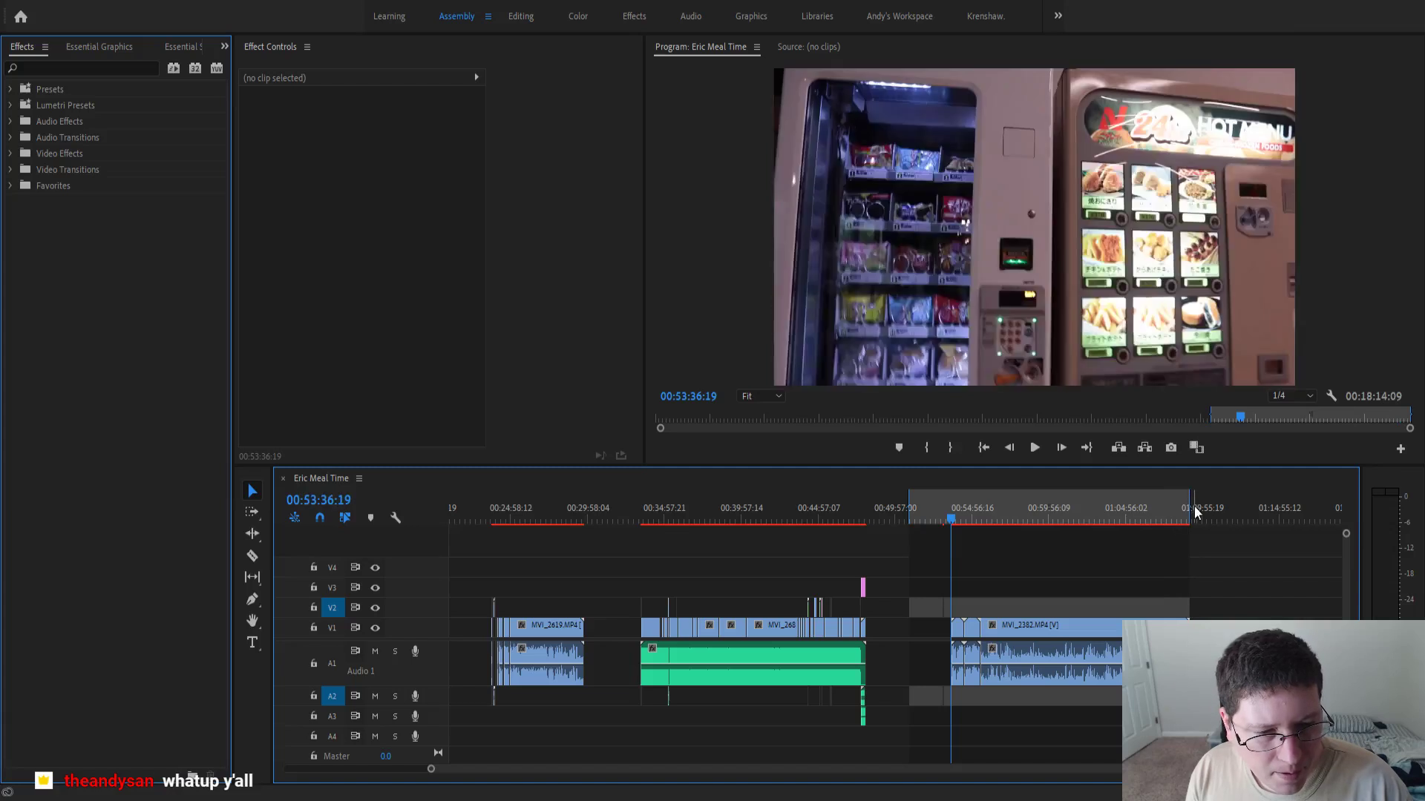
pyautogui.keyDown('alt'); pyautogui.scroll(5, 955, 587); pyautogui.keyUp('alt')
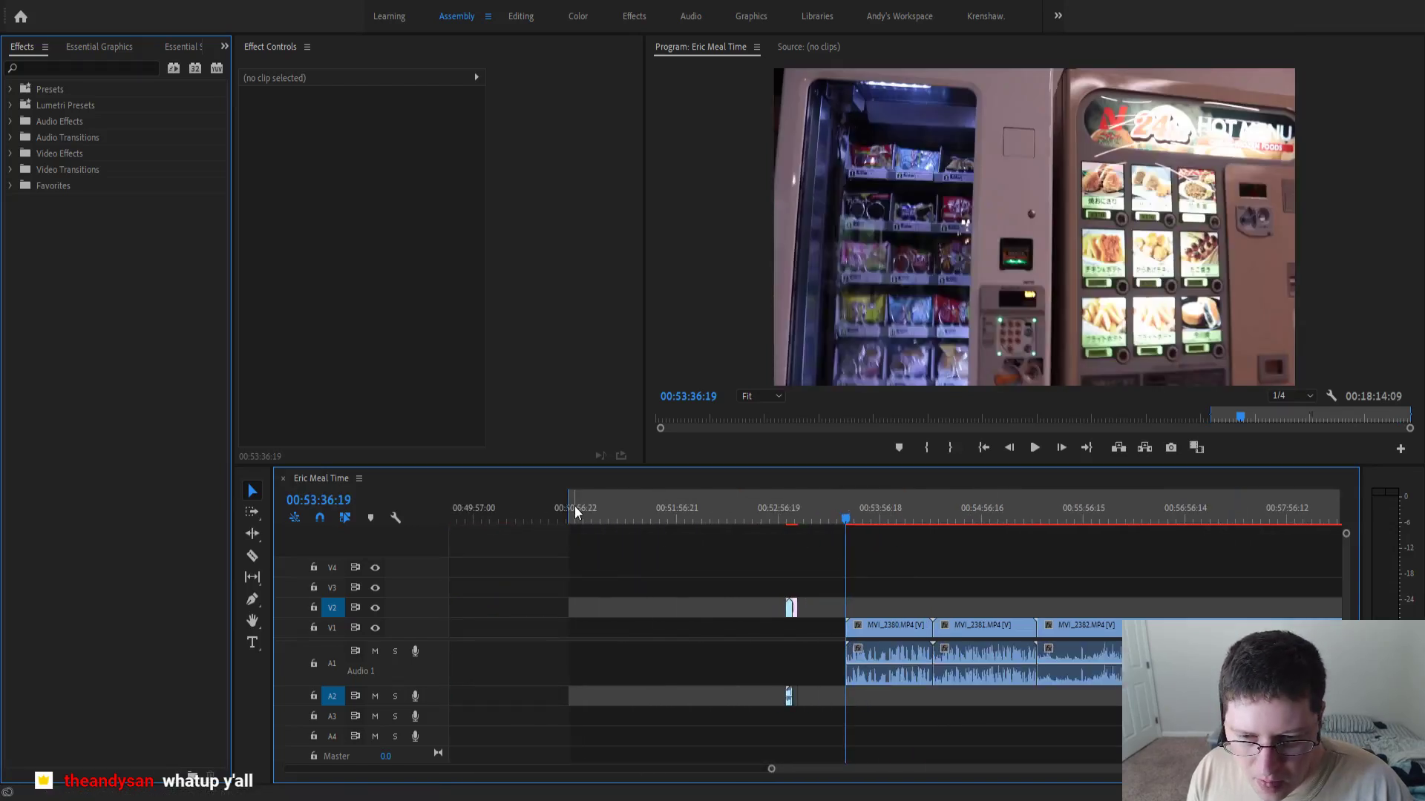
pyautogui.moveTo(568, 496); pyautogui.dragTo(777, 519)
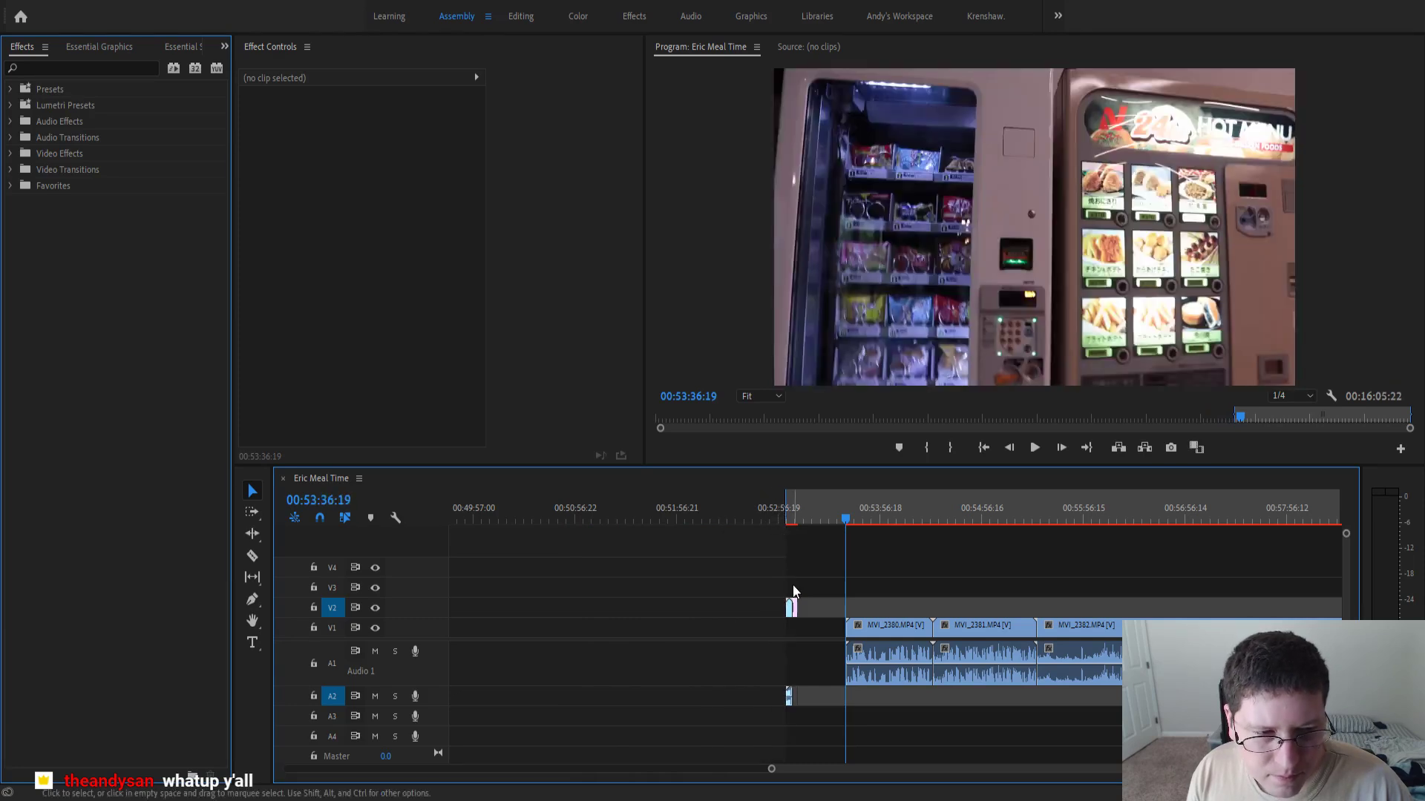
# - Play the opening of MVI_2380 and ripple-trim away everything before 00:53:39:10
pyautogui.press('space')
pyautogui.press('=')
pyautogui.press('=')
pyautogui.press('=')
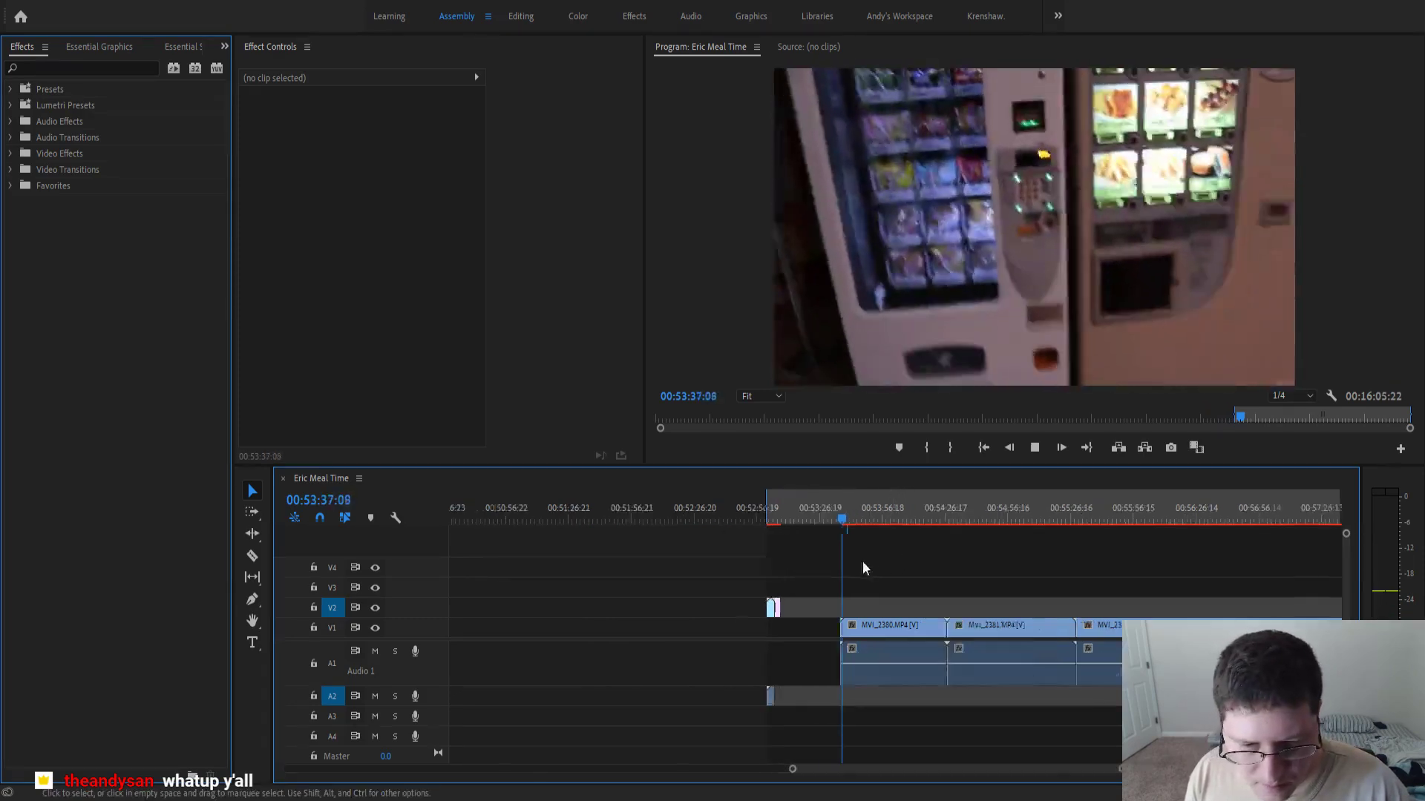
pyautogui.press('=')
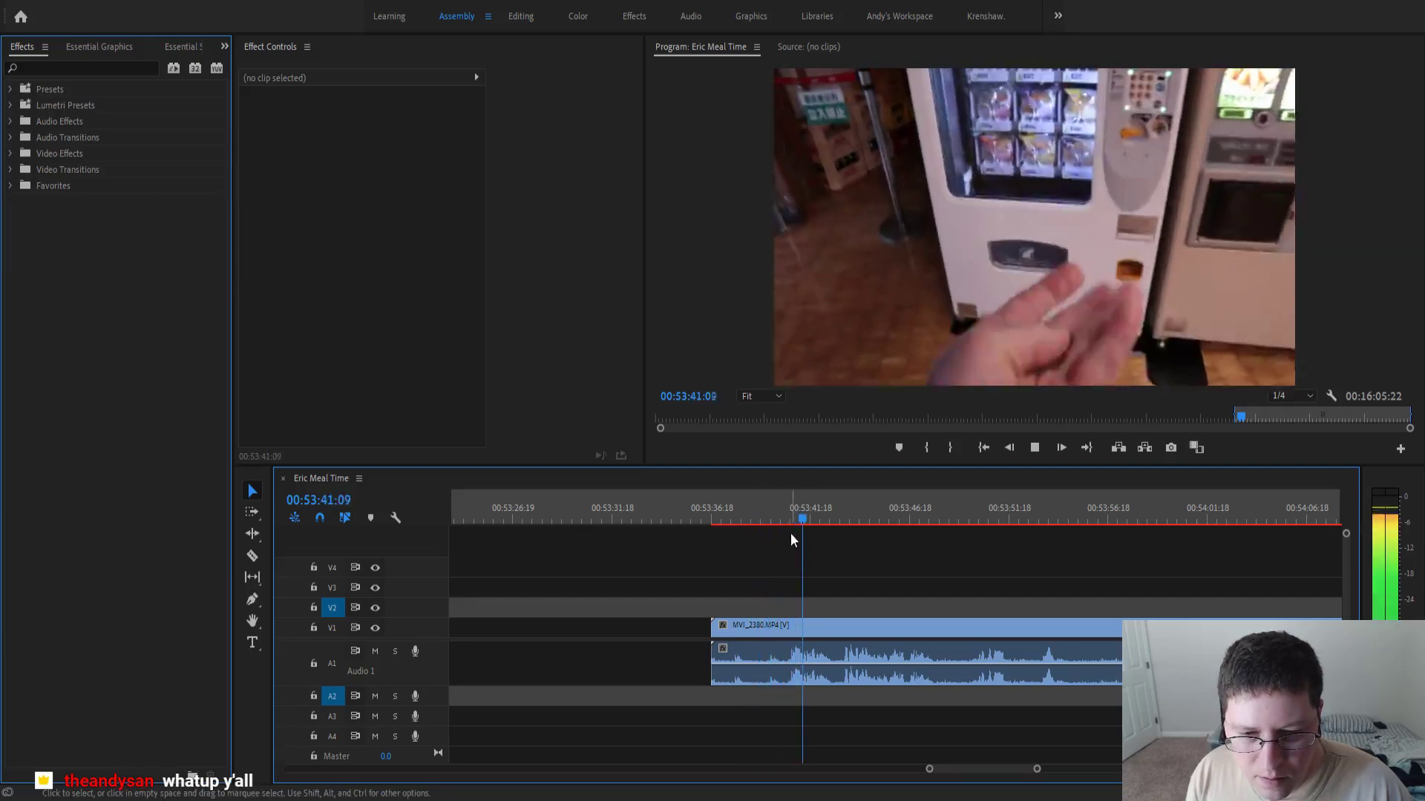
pyautogui.click(805, 518)
pyautogui.moveTo(807, 521); pyautogui.dragTo(764, 536)
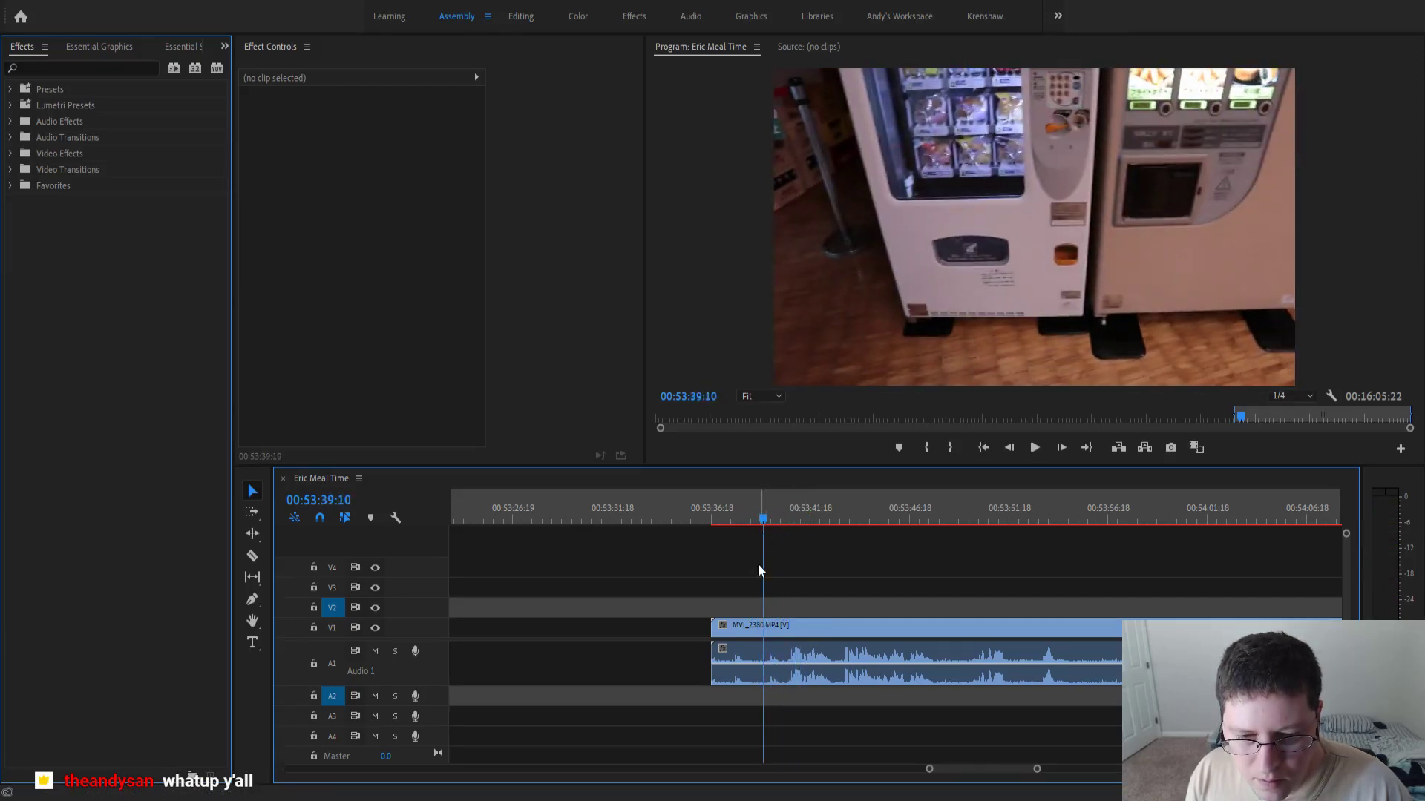
pyautogui.hotkey('ctrl', 'k')
pyautogui.click(742, 626)
pyautogui.press('q')
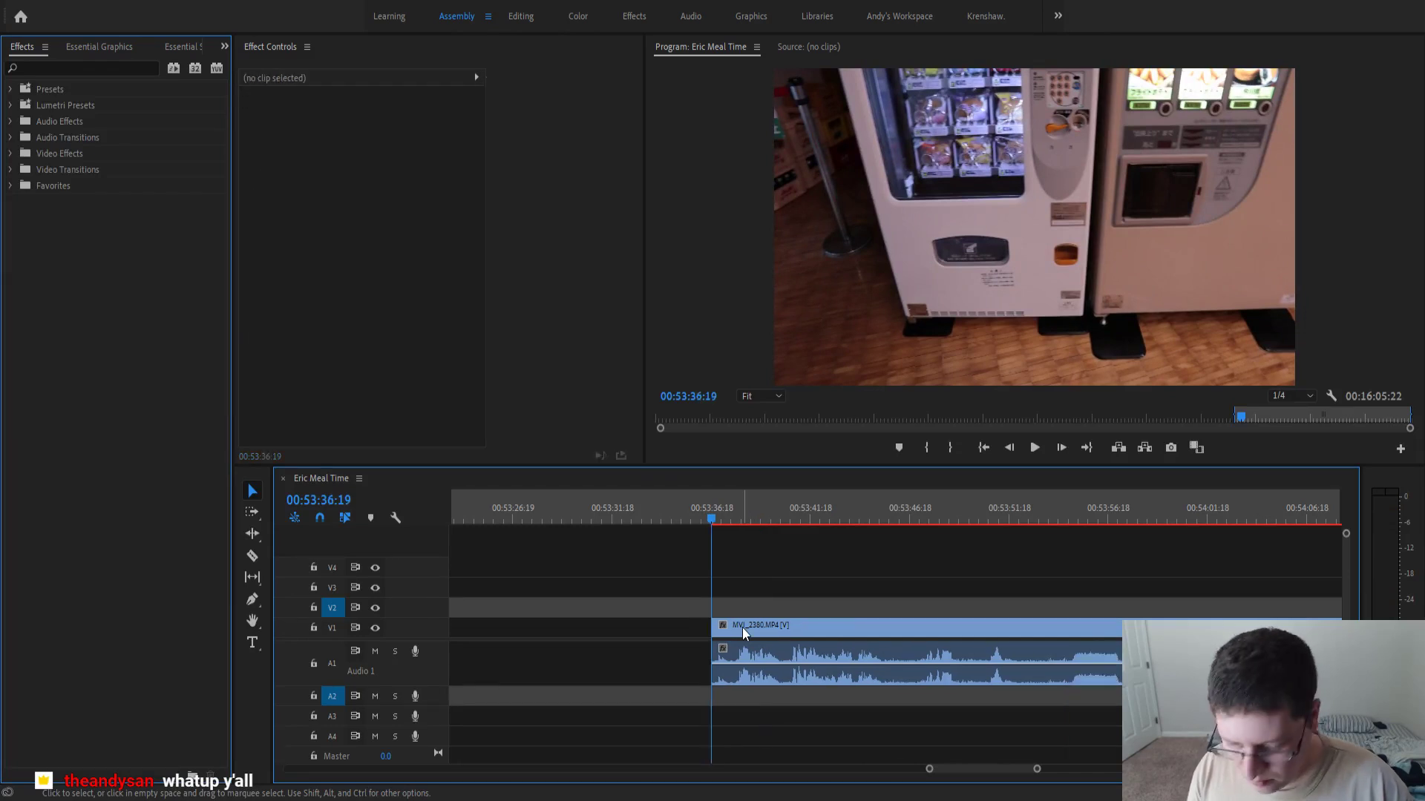
# - Move MVI_2380 on V1 so it starts where the pasted intro ends, beneath the "Edited By" logo
pyautogui.scroll(-3, 742, 626)
pyautogui.scroll(2, 742, 626)
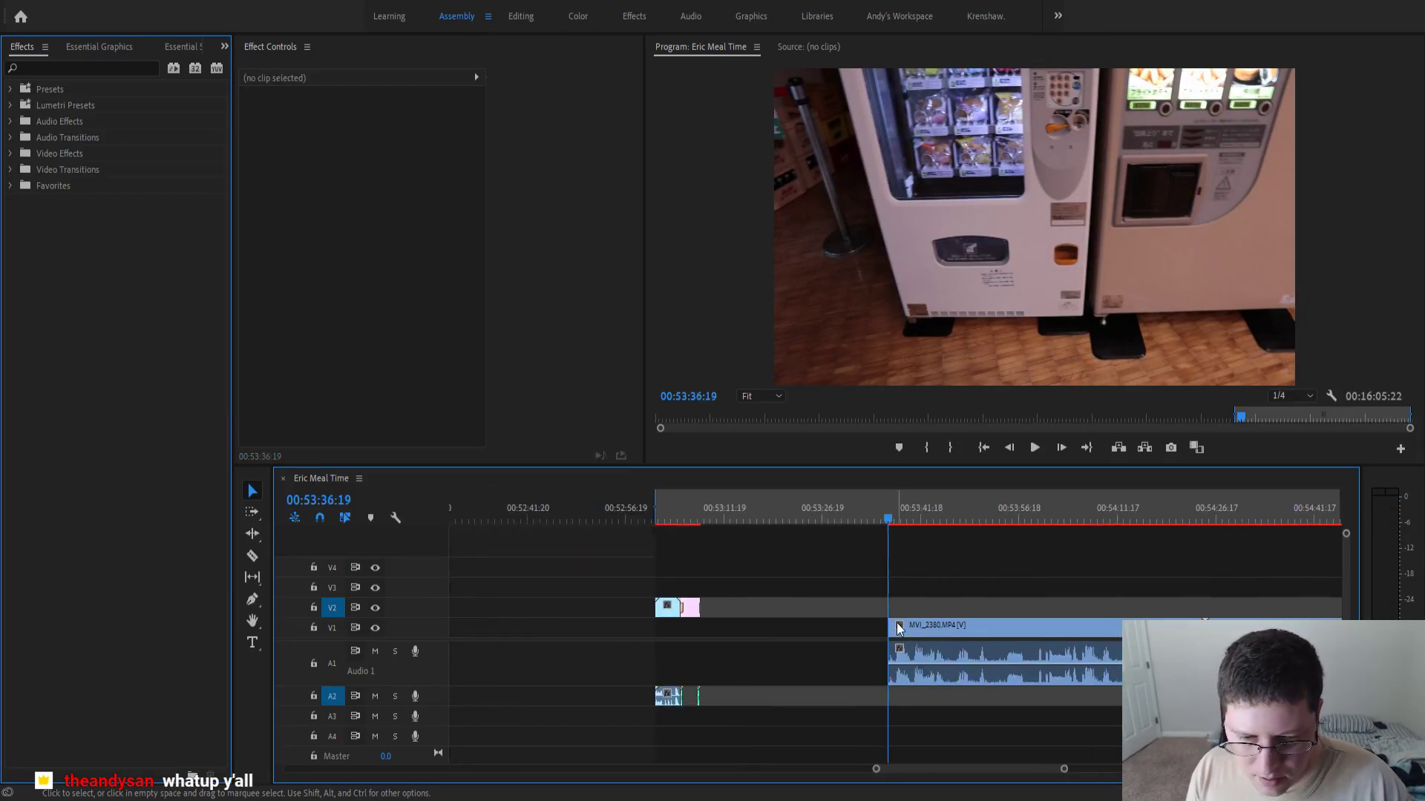
pyautogui.moveTo(900, 628); pyautogui.dragTo(713, 634)
pyautogui.scroll(2, 712, 634)
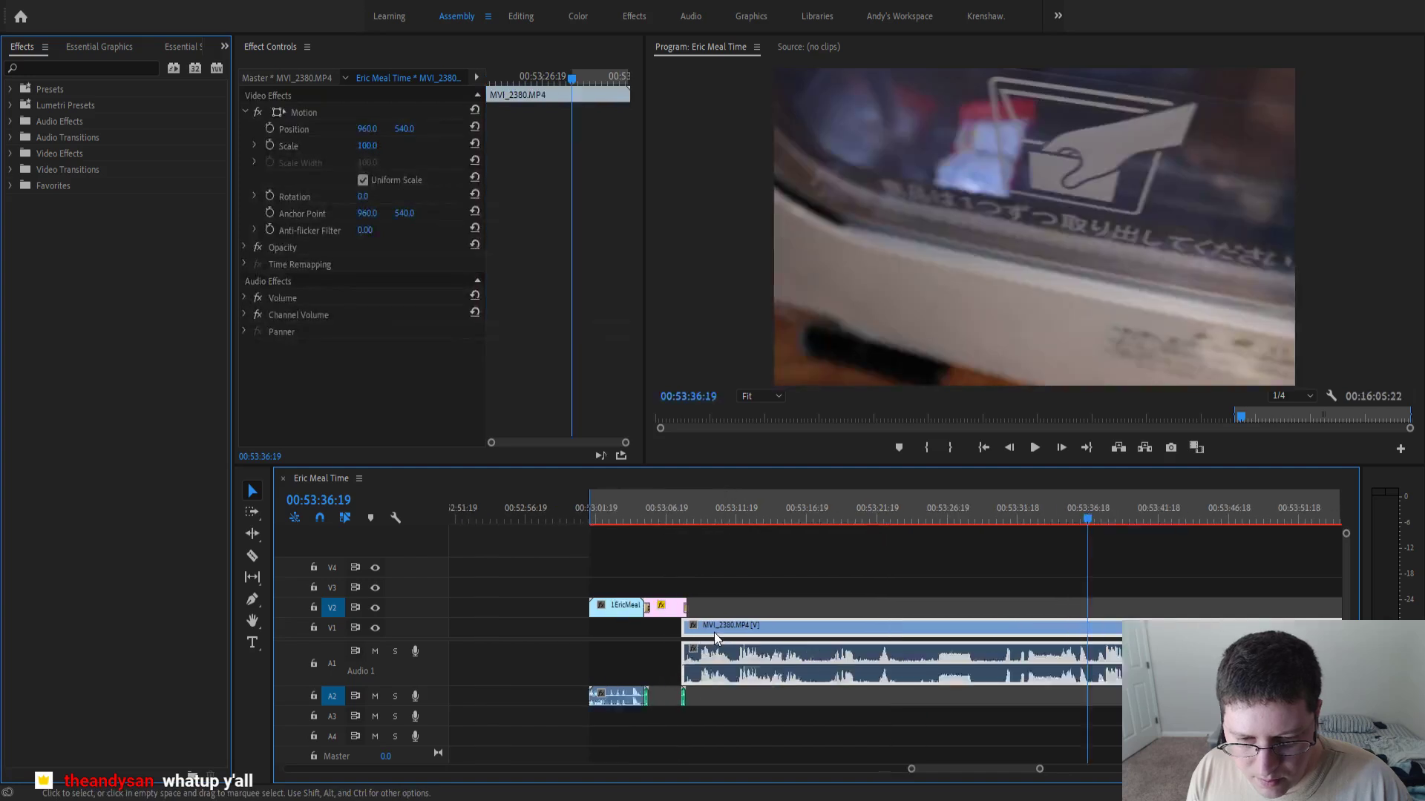
pyautogui.scroll(3, 714, 636)
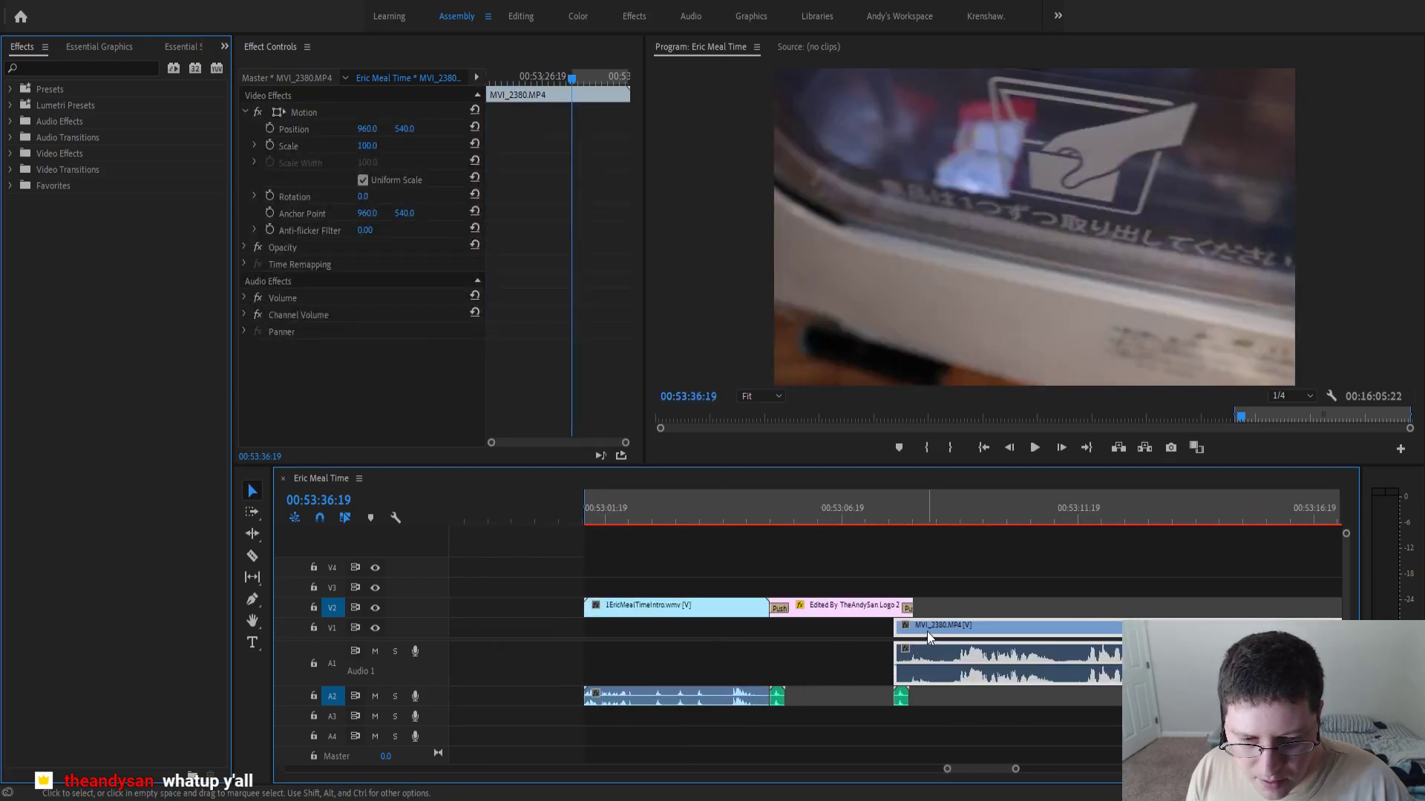
pyautogui.moveTo(928, 638); pyautogui.dragTo(805, 633)
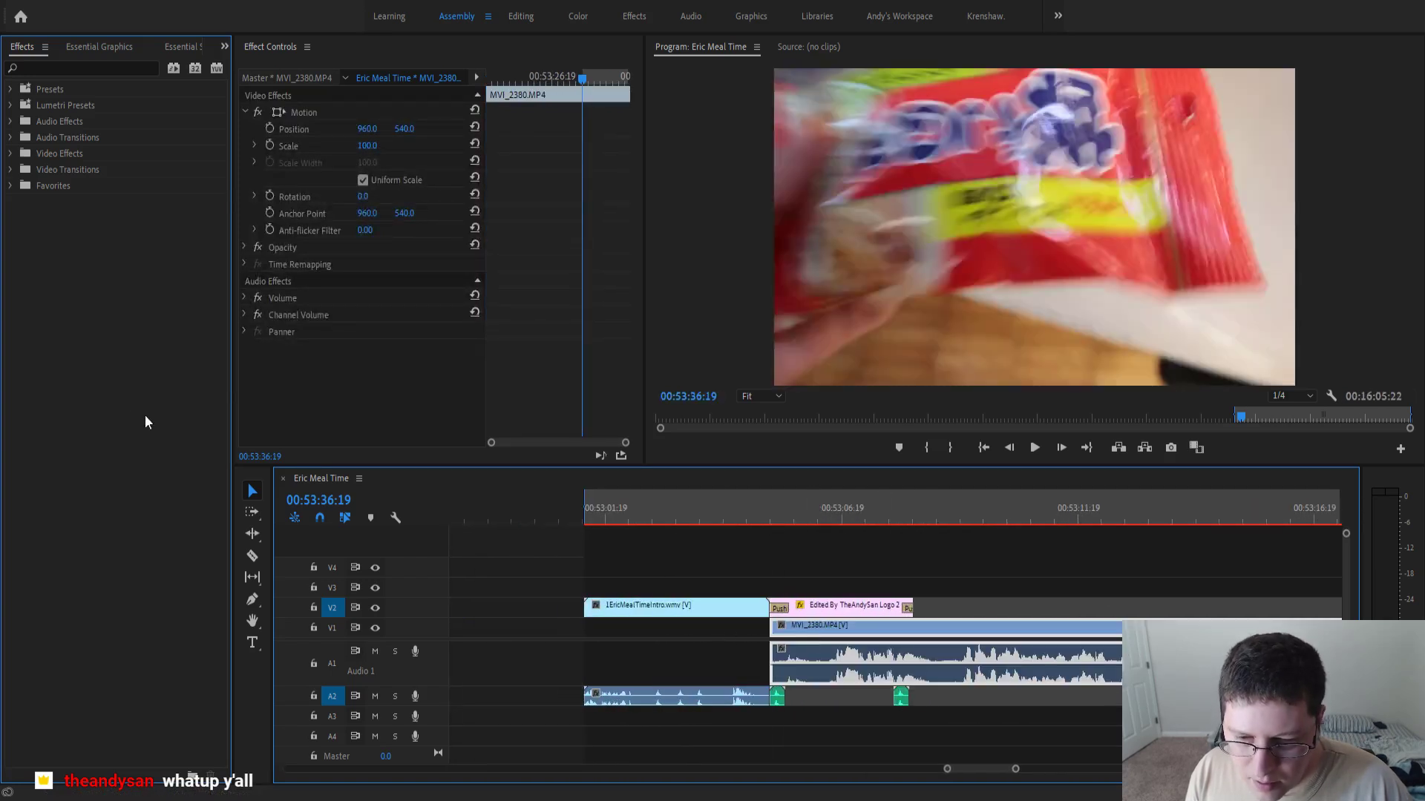
# - Apply the Constant Power transition from Favorites to the start of MVI_2380's audio
pyautogui.click(10, 187)
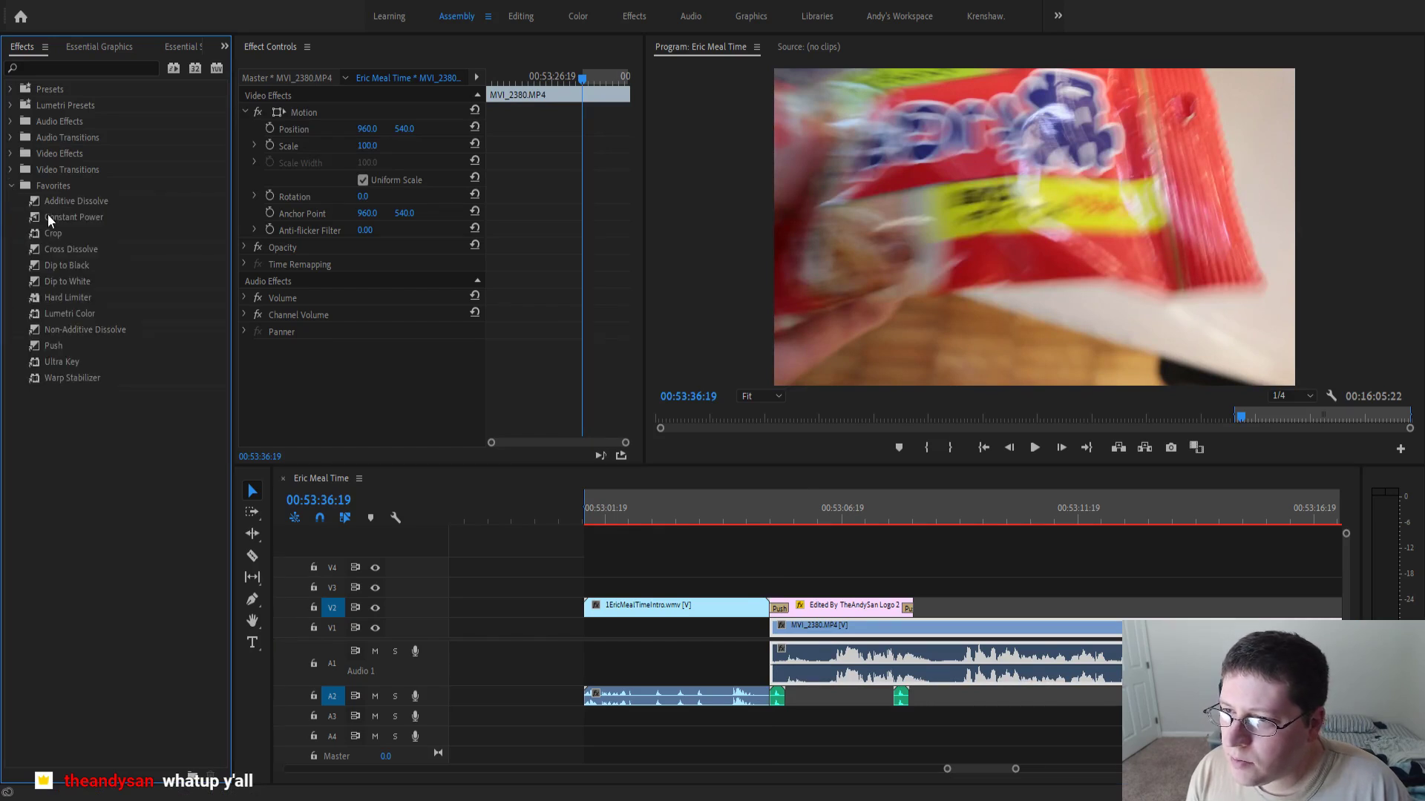
pyautogui.moveTo(47, 214); pyautogui.dragTo(109, 252)
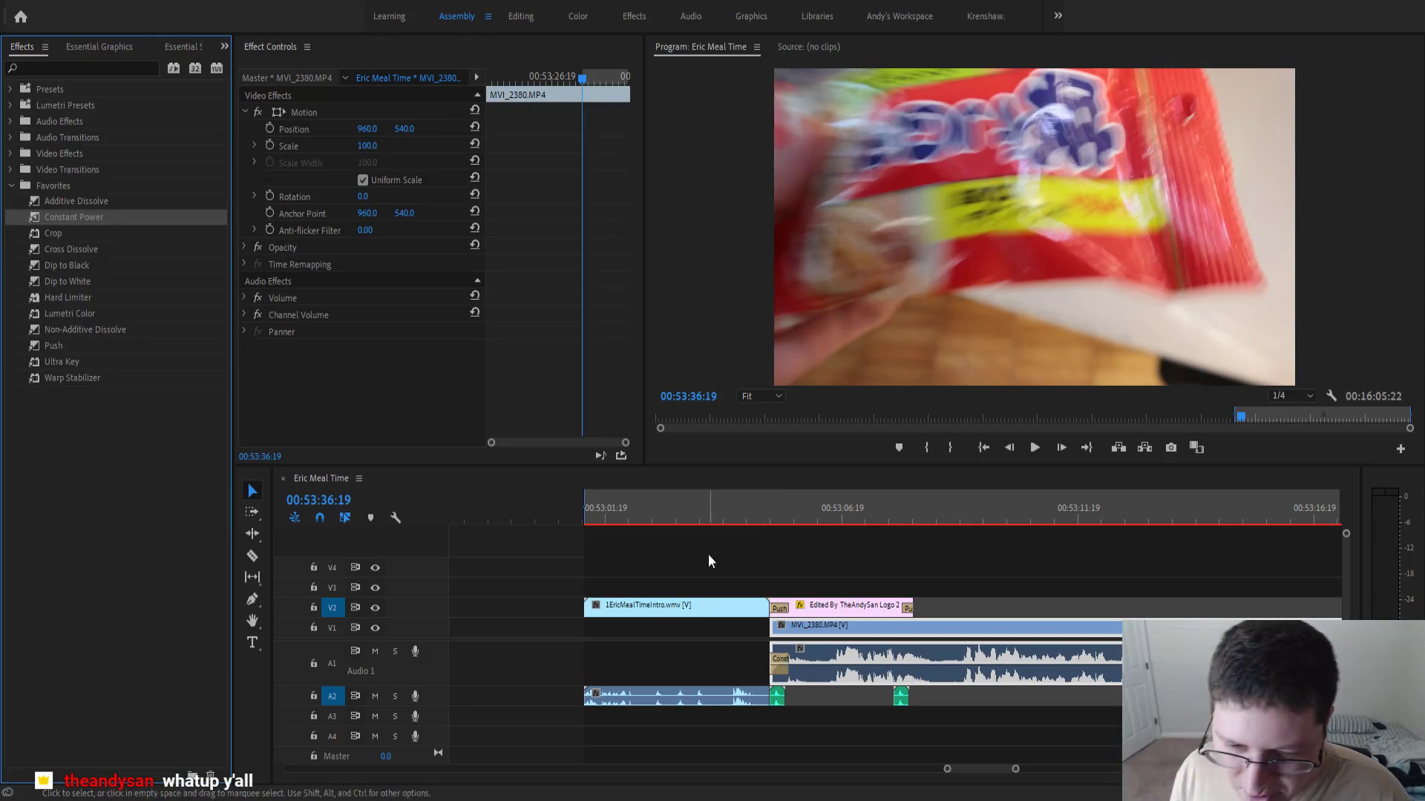
# - Play the sequence from its start through MVI_2380's vending machine shots to the close-up of the red snack bag
pyautogui.click(587, 517)
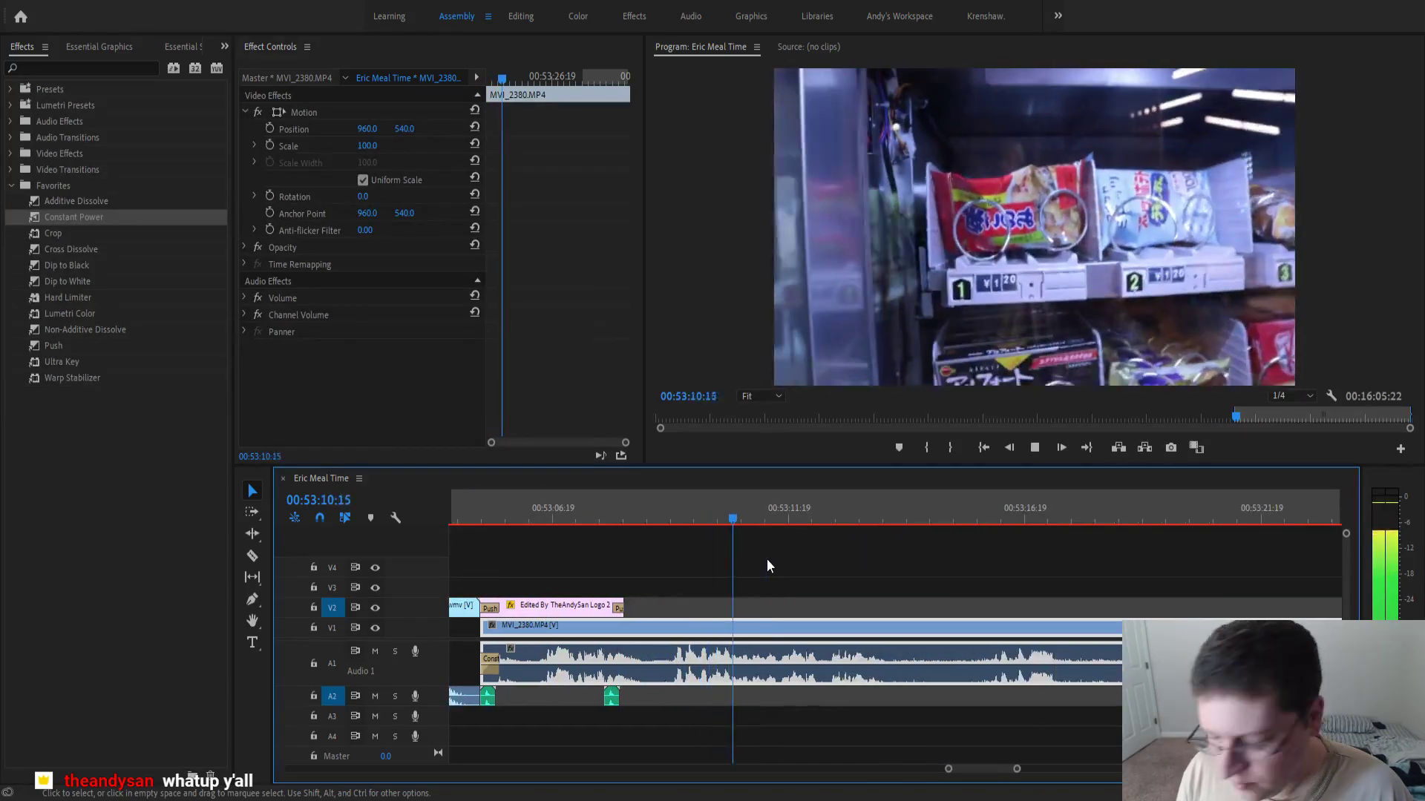
pyautogui.press('-')
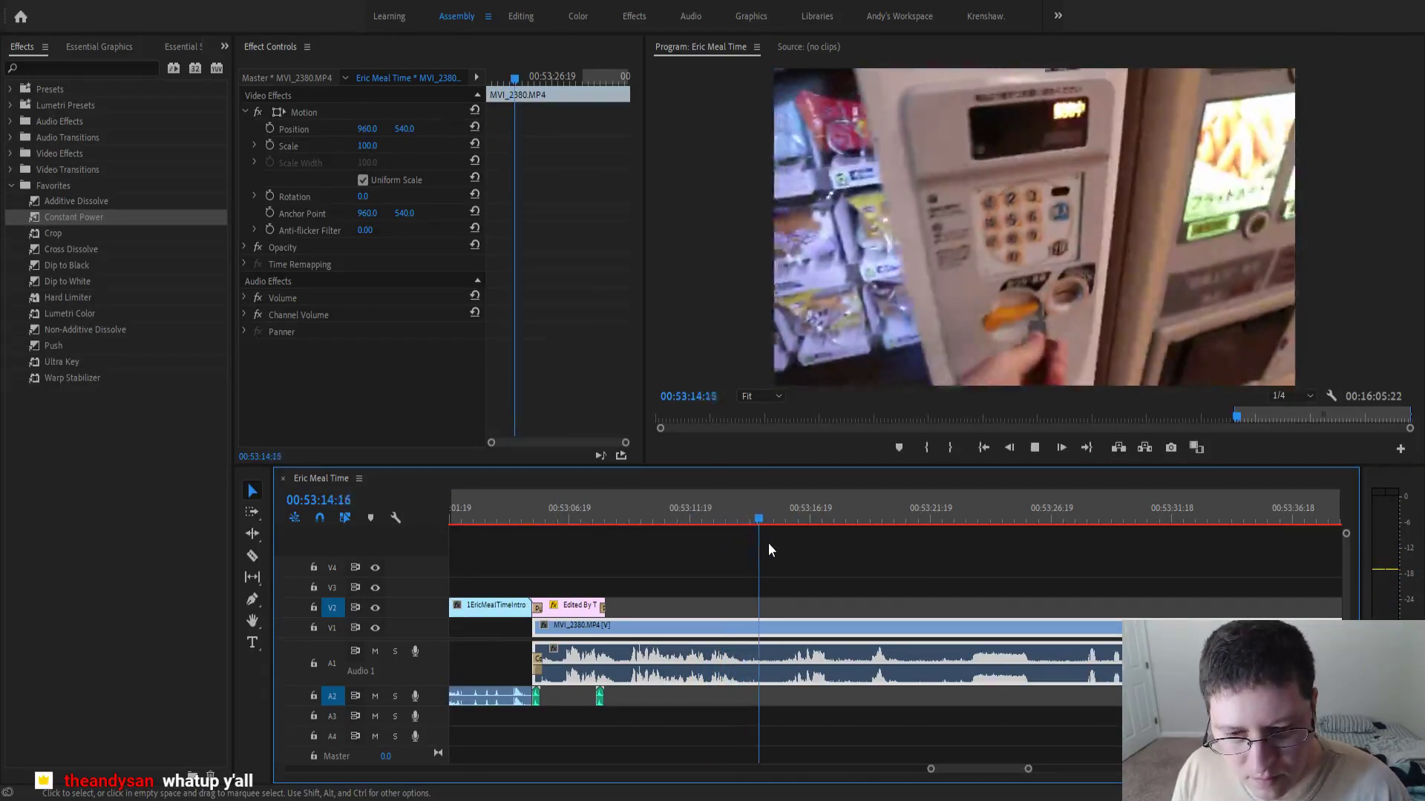
pyautogui.press('-')
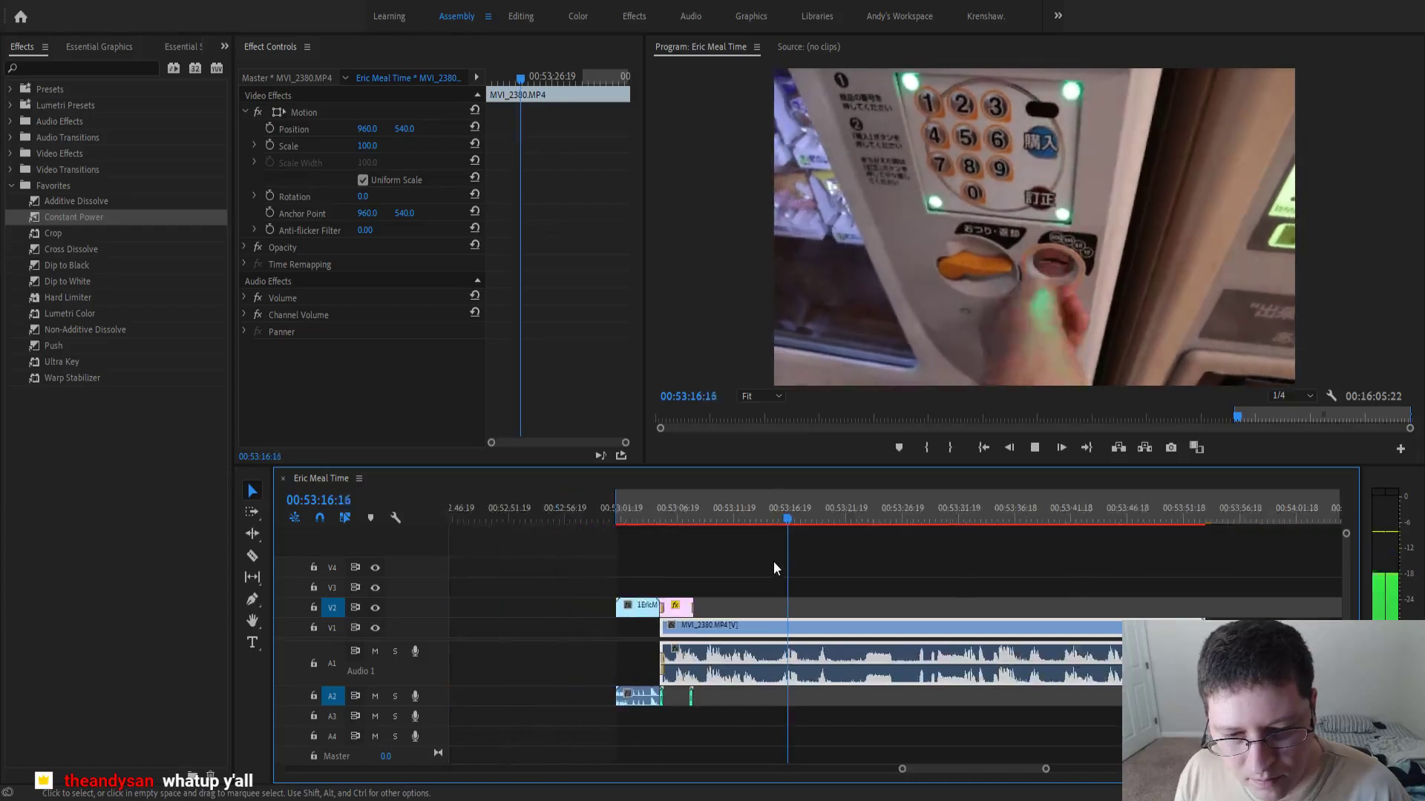
pyautogui.press('-')
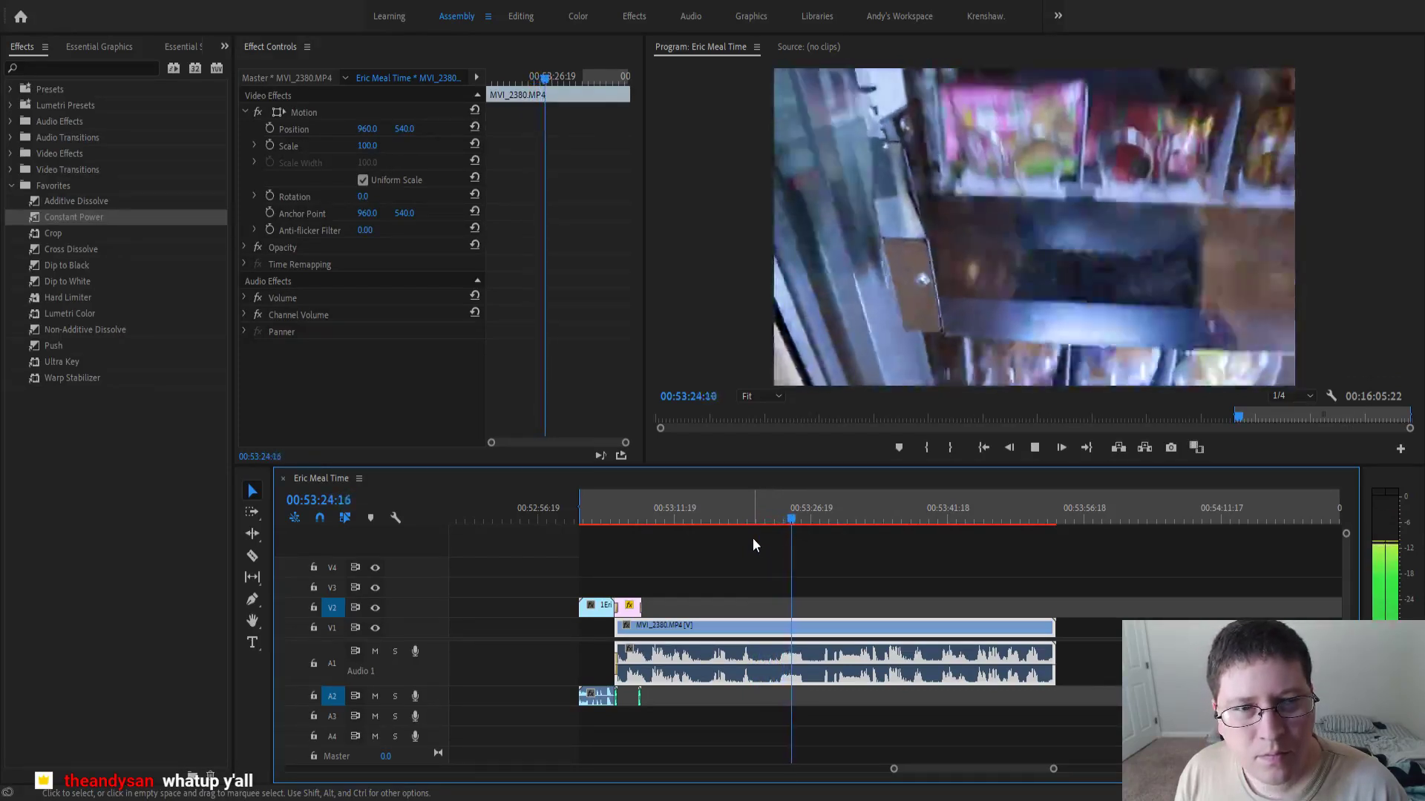
pyautogui.scroll(-2, 813, 577)
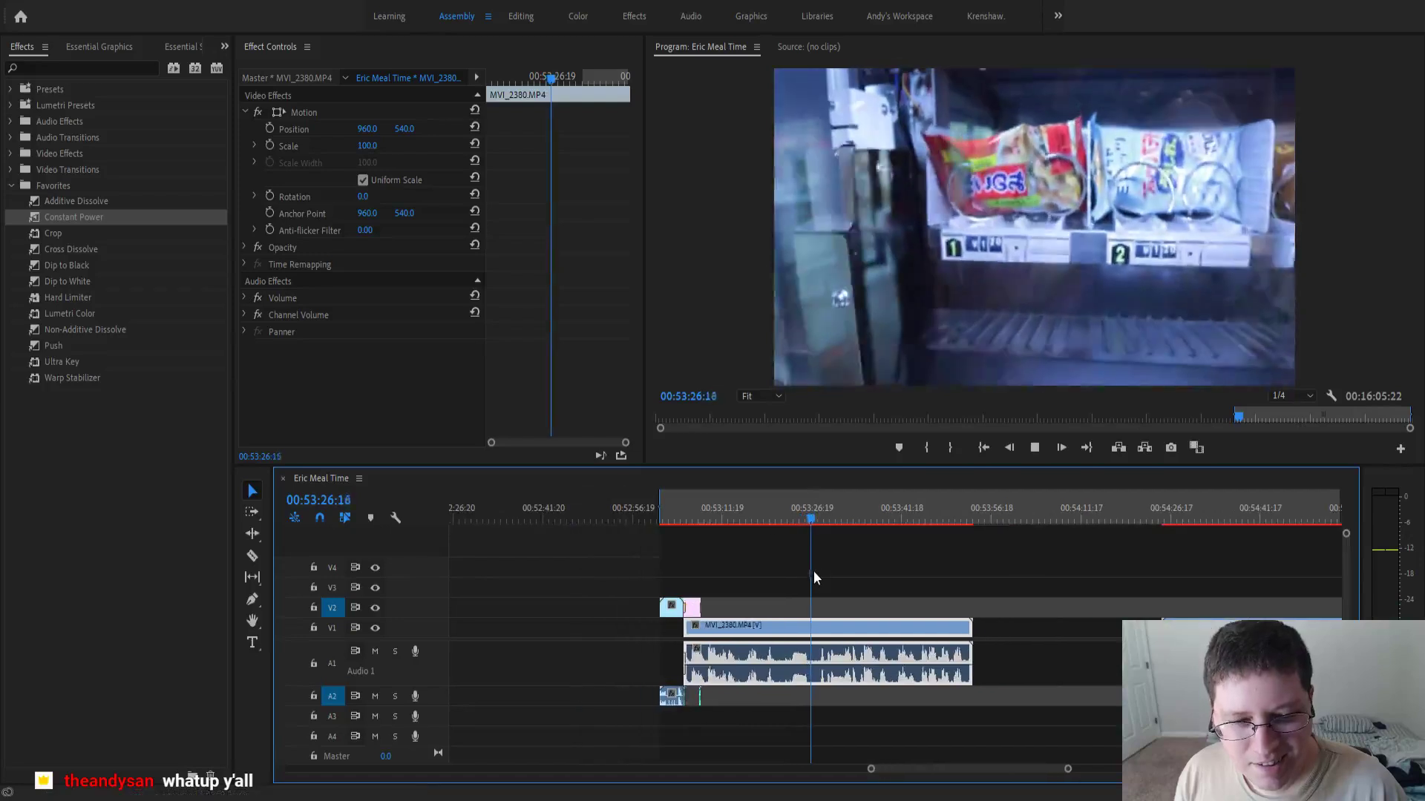
pyautogui.scroll(-1, 813, 577)
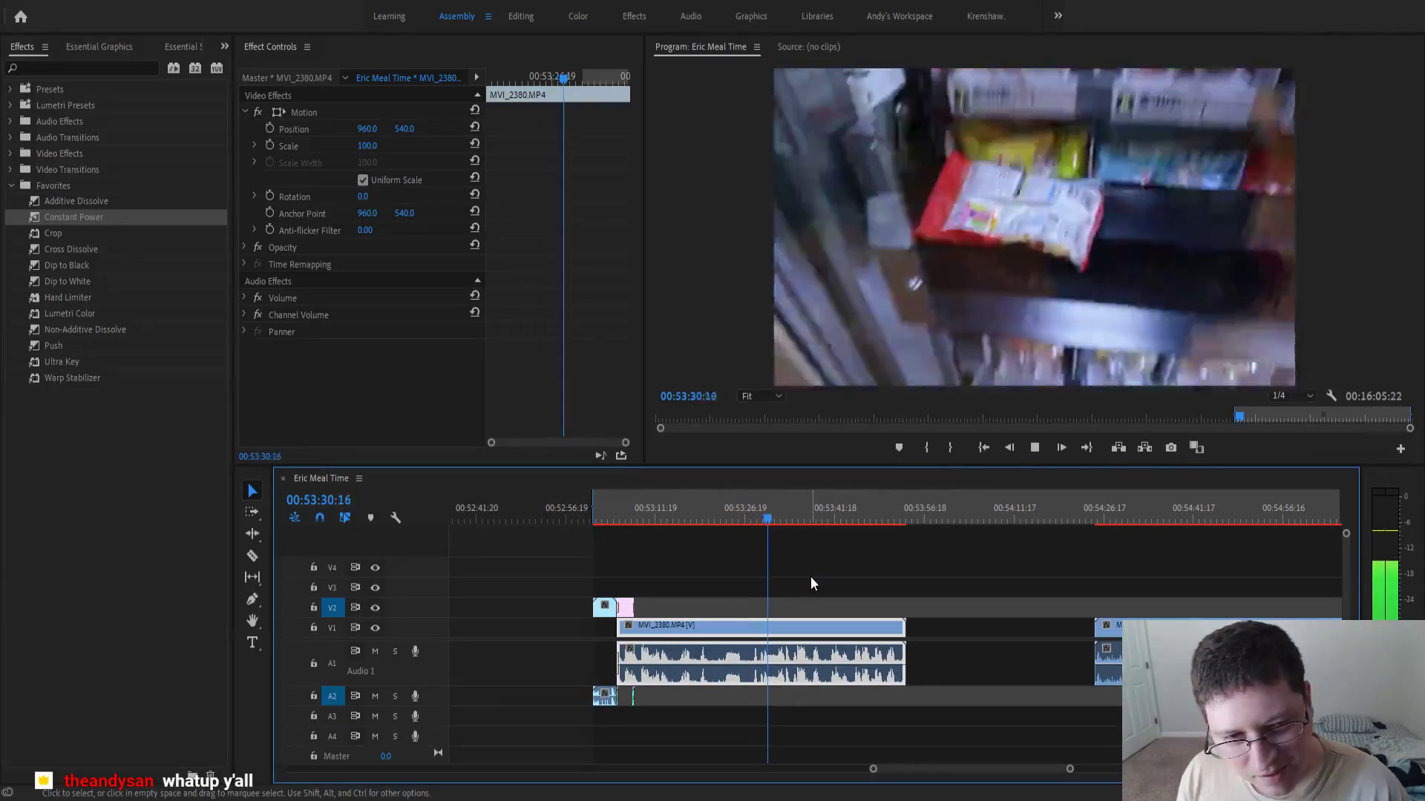
pyautogui.scroll(-1, 810, 577)
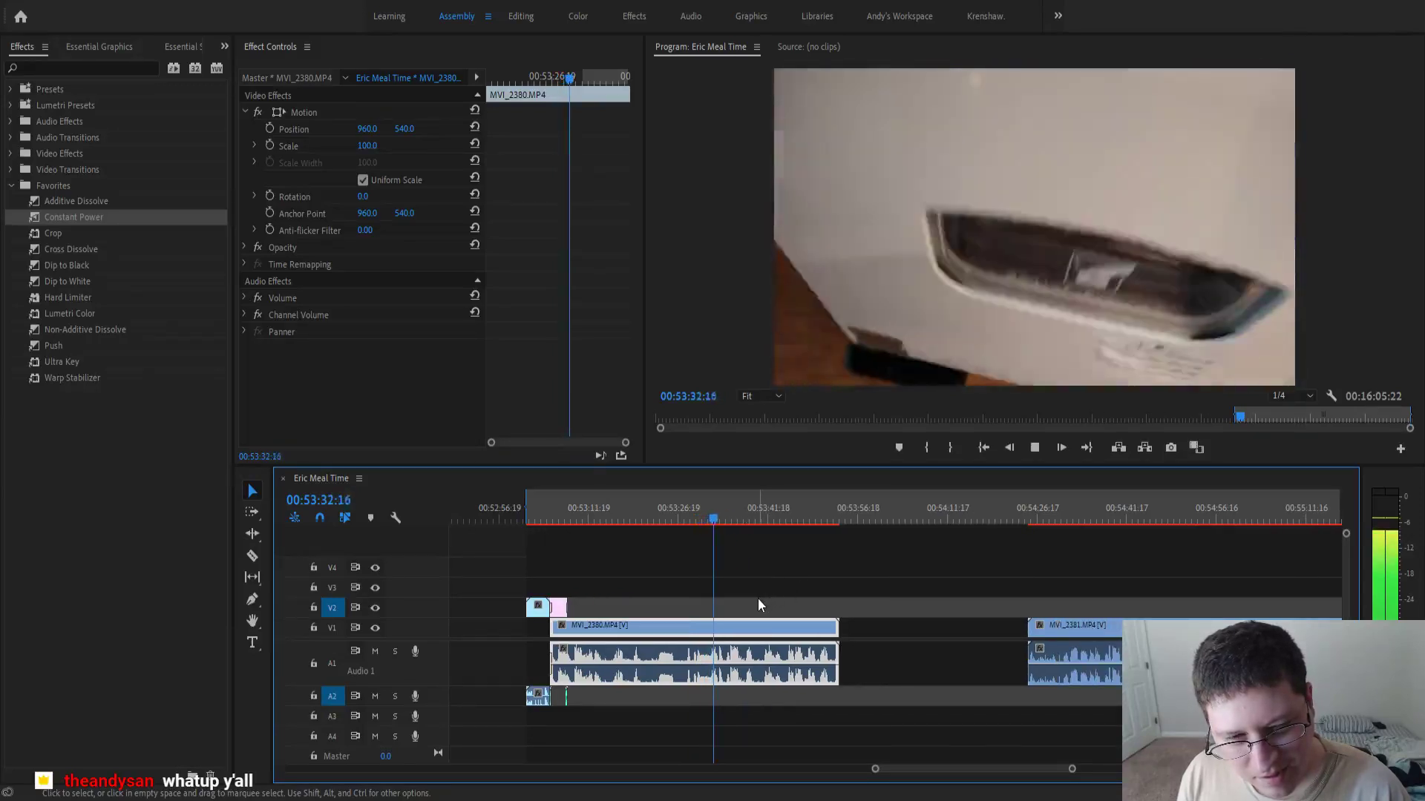
pyautogui.scroll(4, 732, 604)
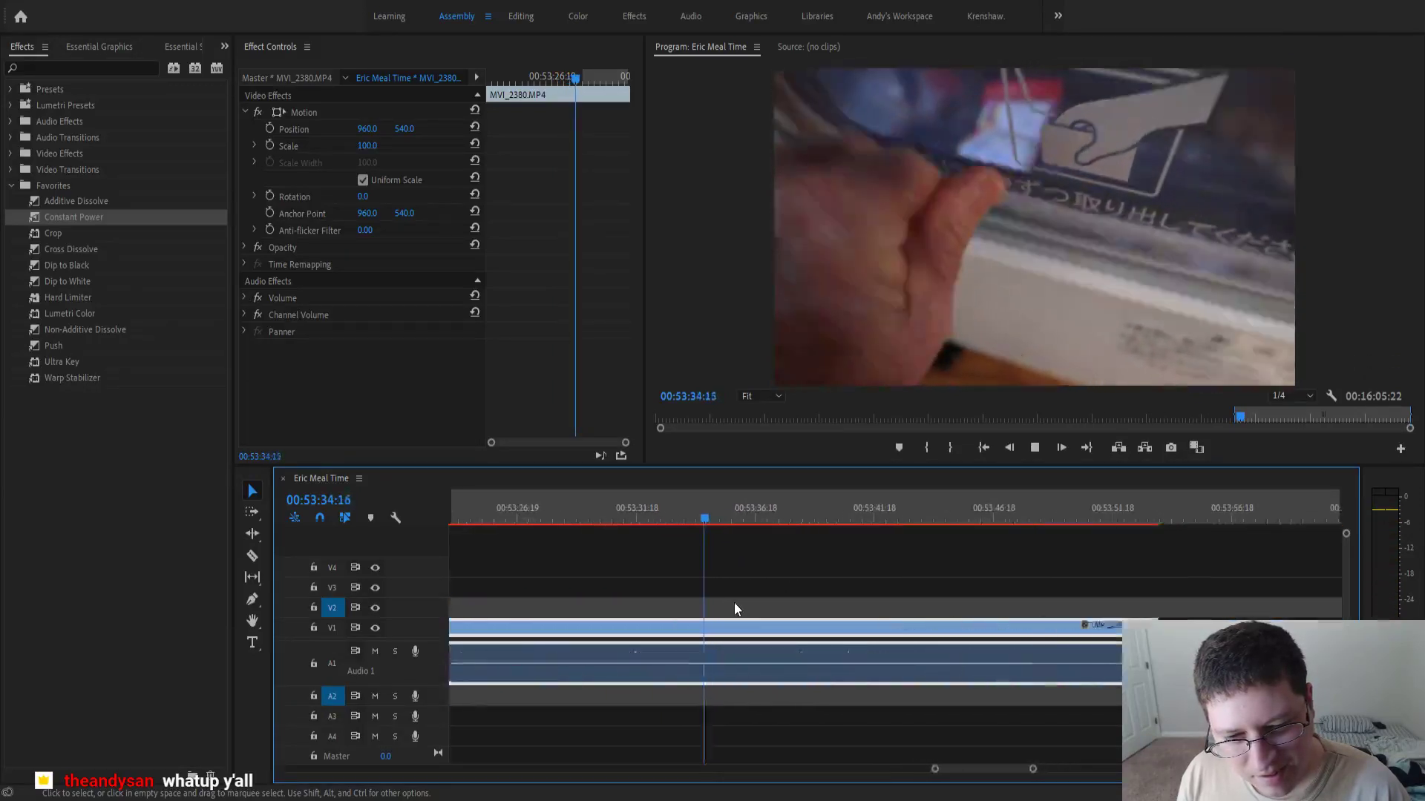
pyautogui.scroll(1, 732, 586)
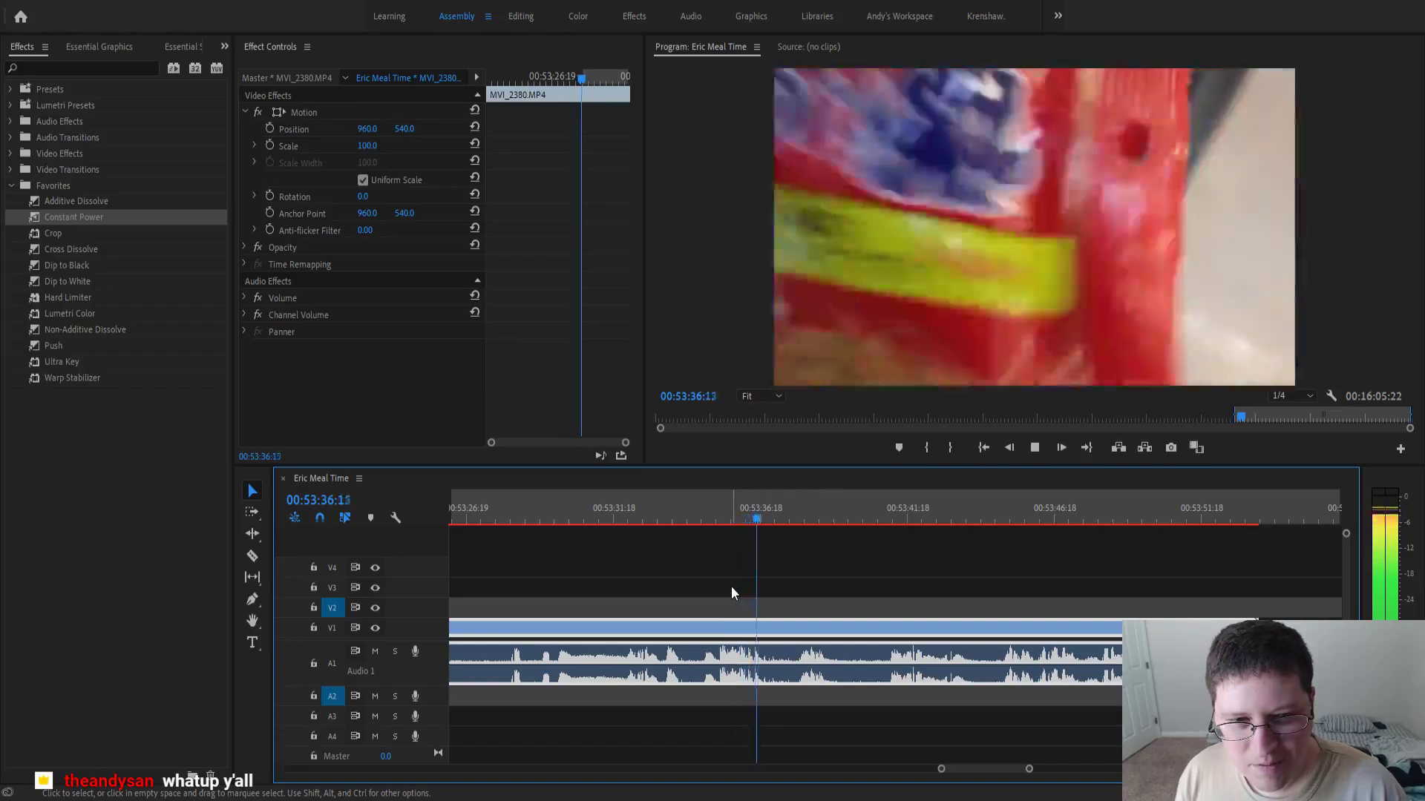
pyautogui.scroll(-1, 745, 589)
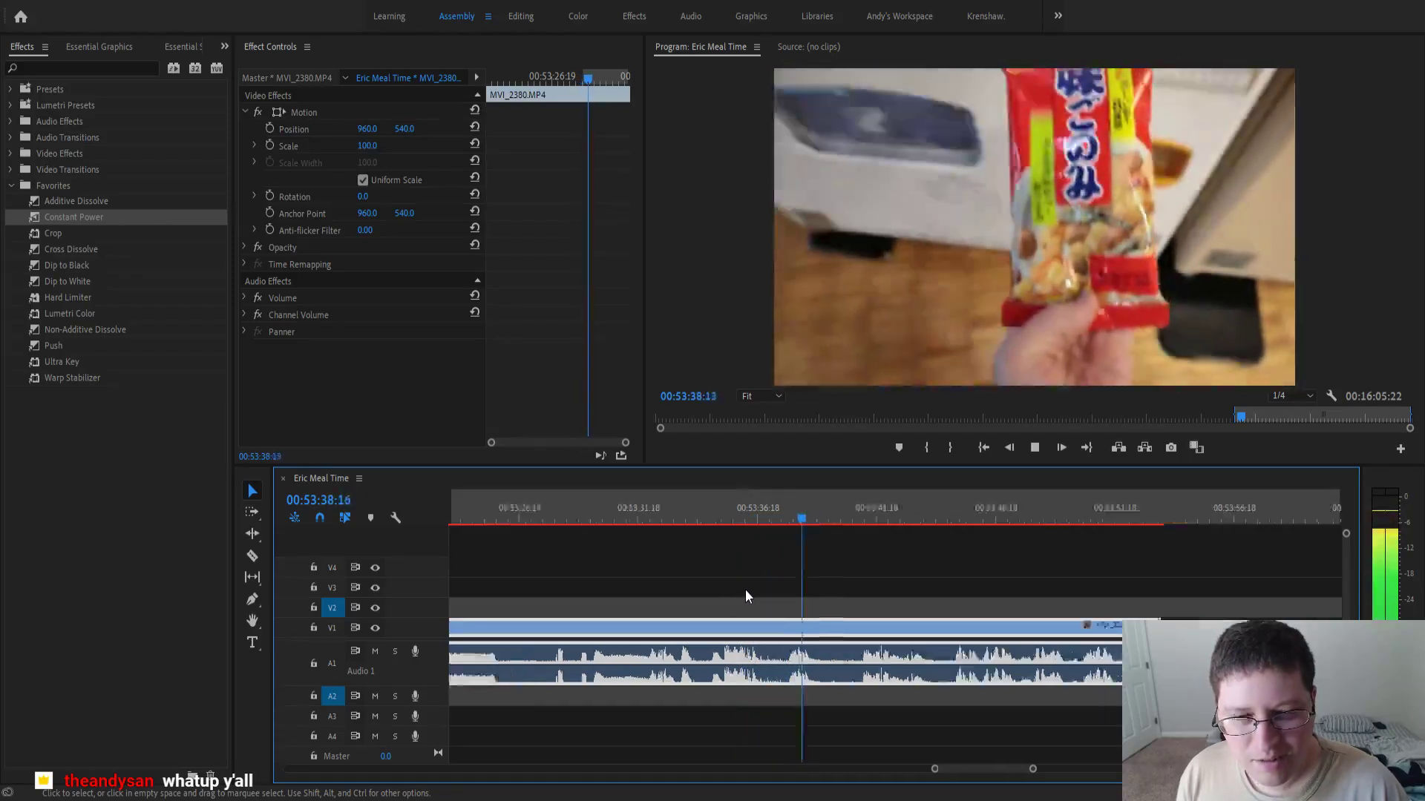
pyautogui.scroll(2, 778, 571)
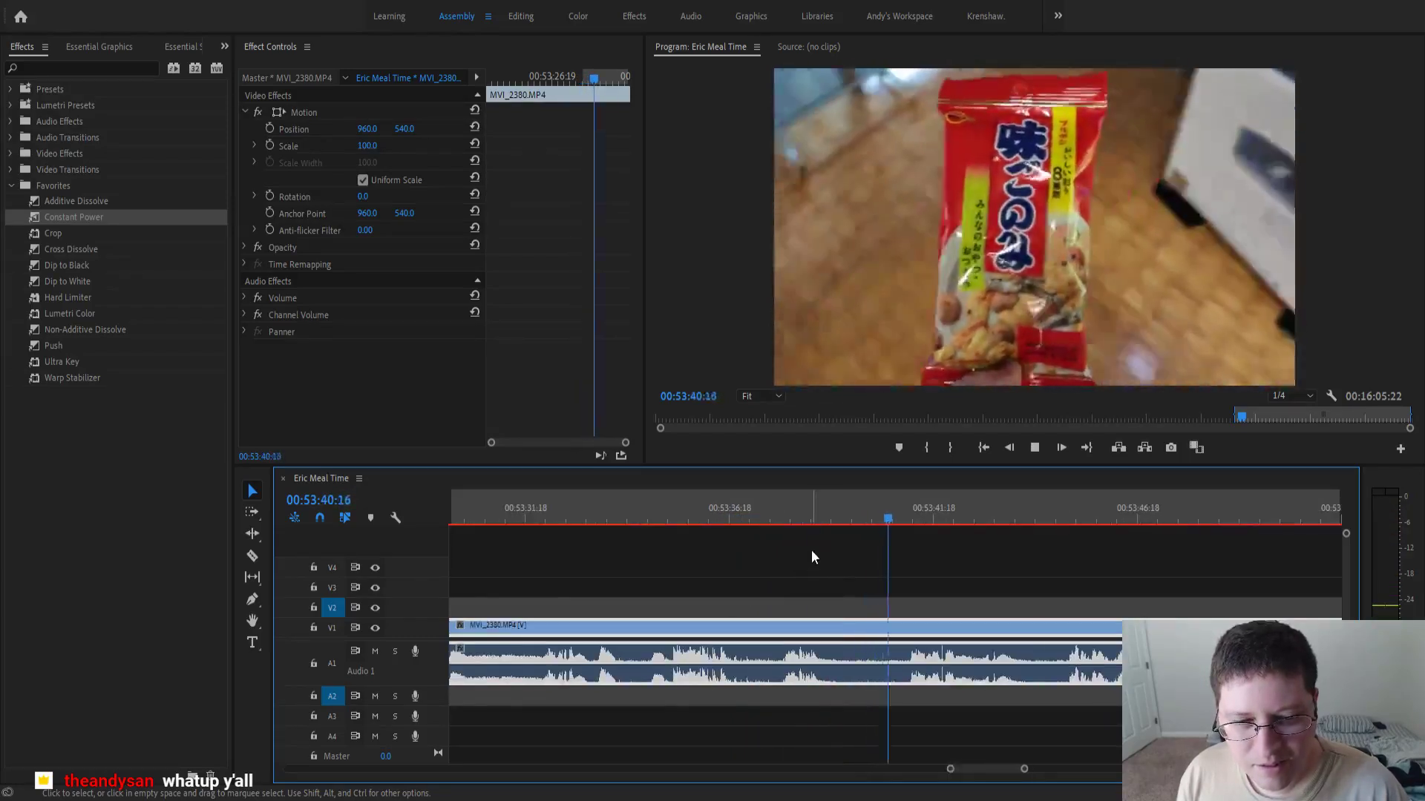
# - Replay the shot of the held-up snack bag and split MVI_2380 at 00:53:39:22
pyautogui.click(788, 520)
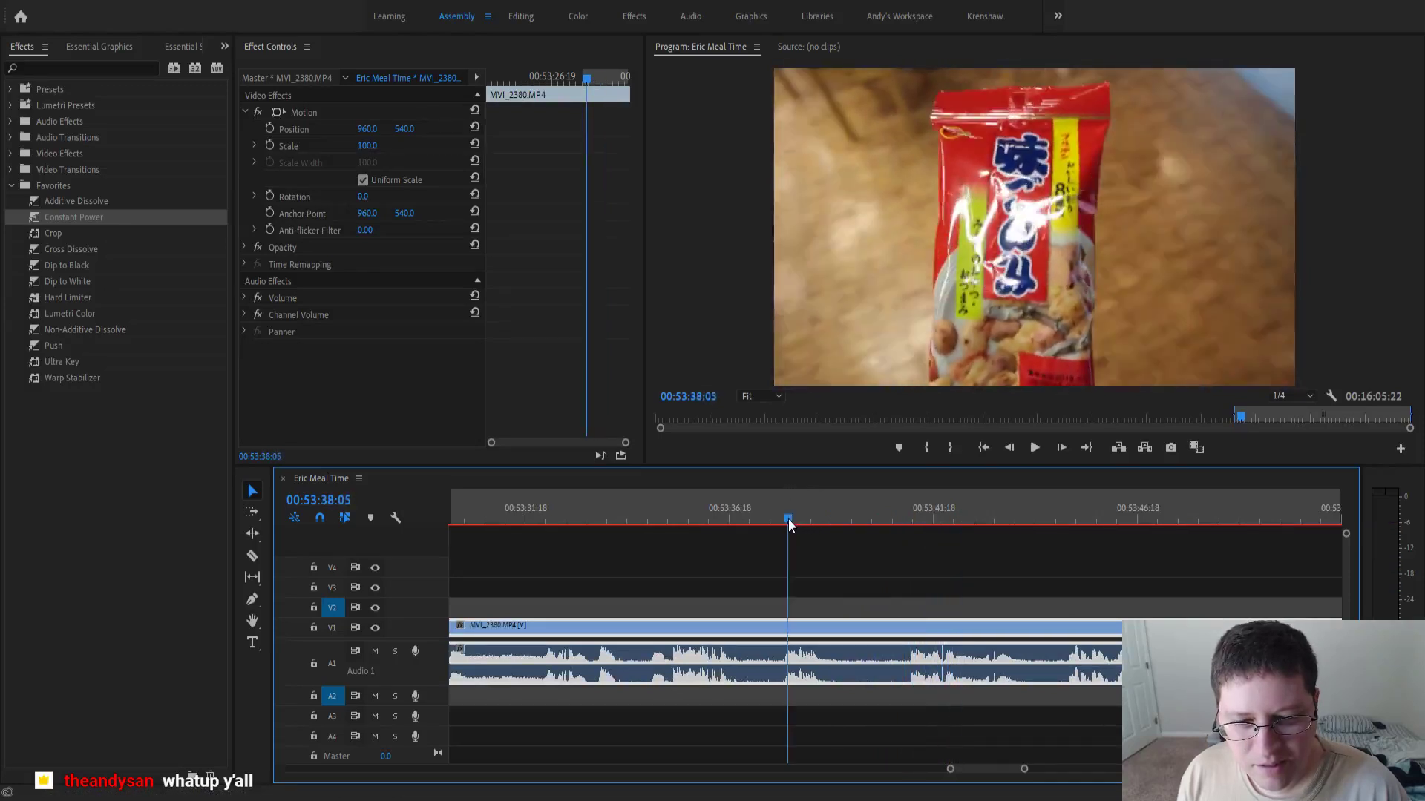
pyautogui.click(740, 517)
pyautogui.press('space')
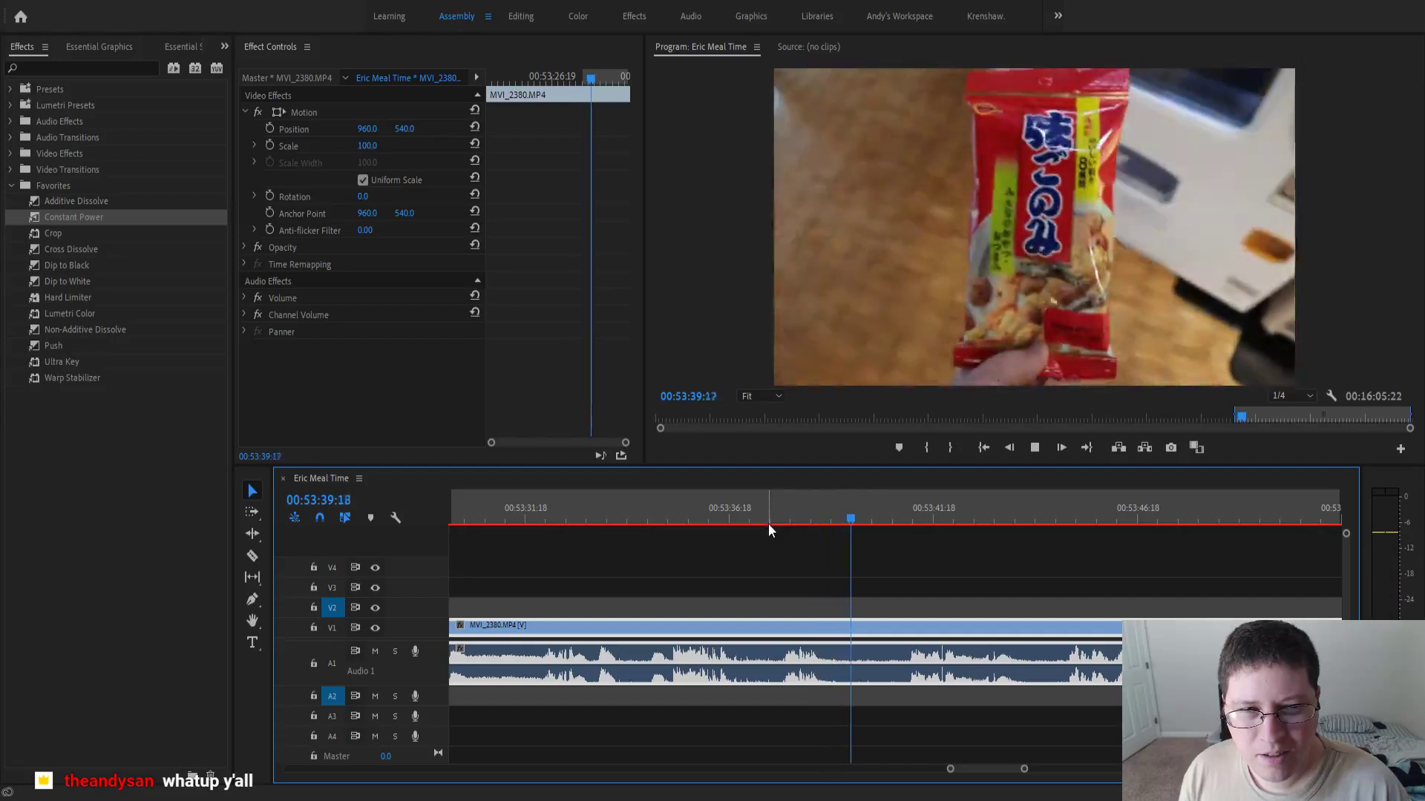
pyautogui.press('space')
pyautogui.hotkey('ctrl', 'k')
# - Play the rest of MVI_2380 and split it at 00:53:48:08, where the finger points at the bag on the table
pyautogui.scroll(-2, 876, 576)
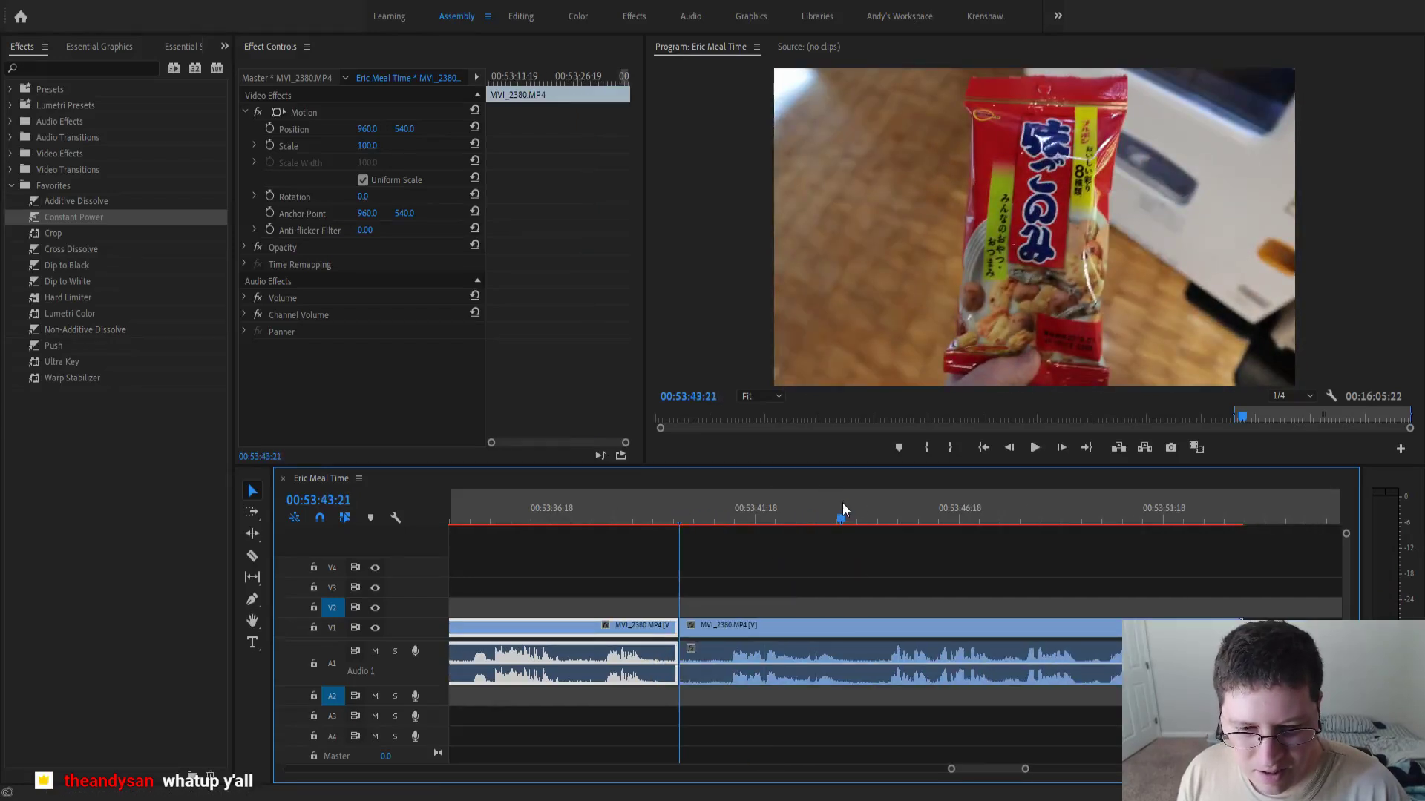
pyautogui.press('space')
pyautogui.press('-')
pyautogui.press('-')
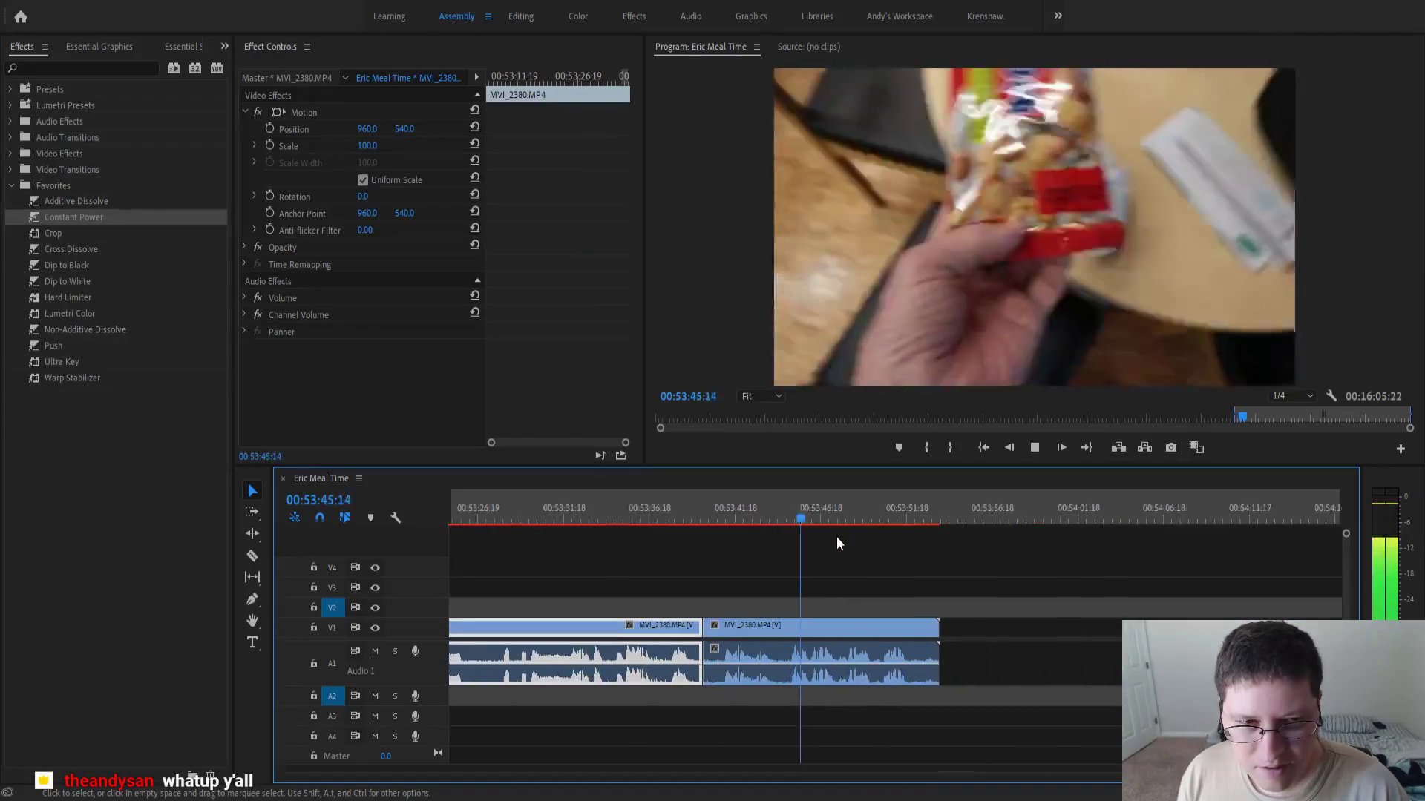
pyautogui.scroll(-1, 835, 536)
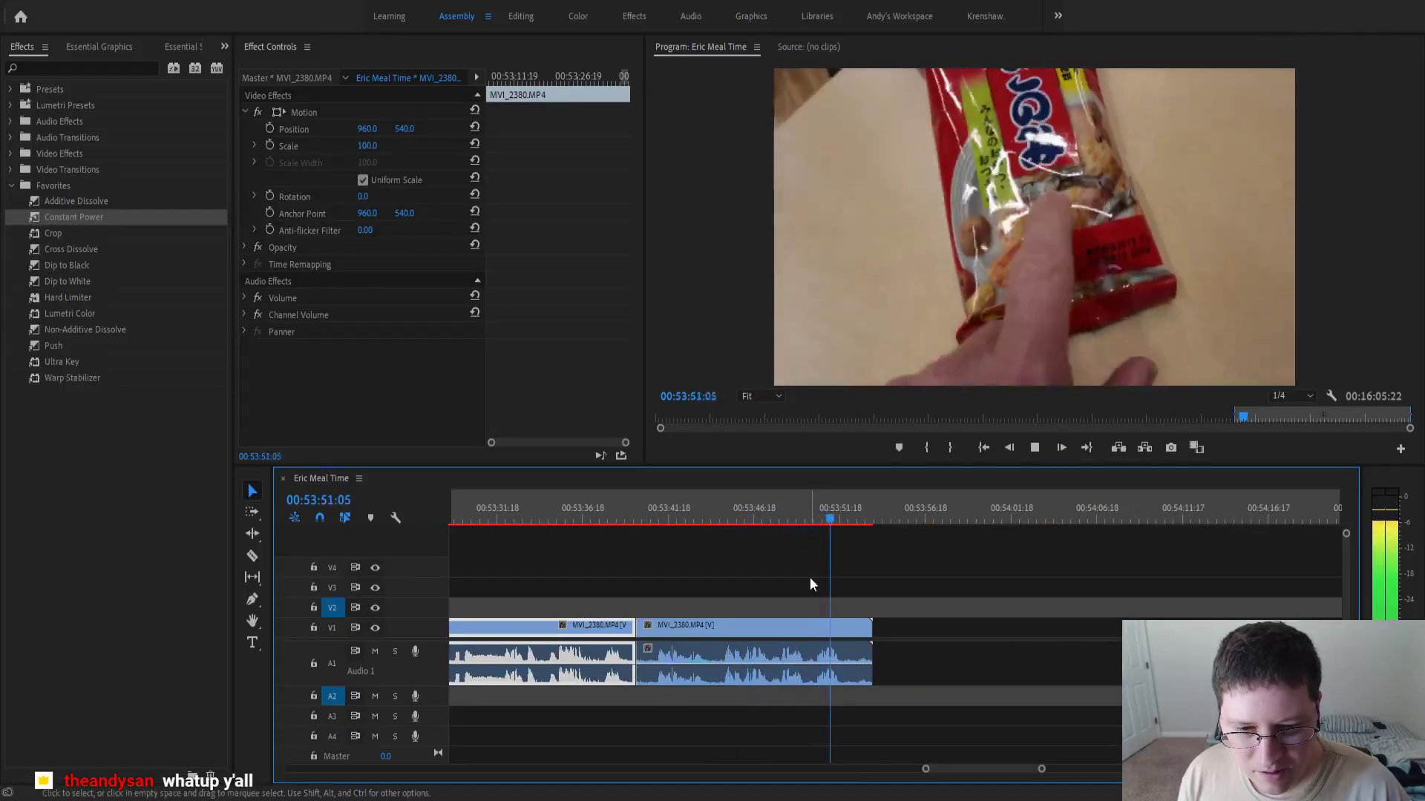
pyautogui.click(770, 518)
pyautogui.press('=')
pyautogui.press('=')
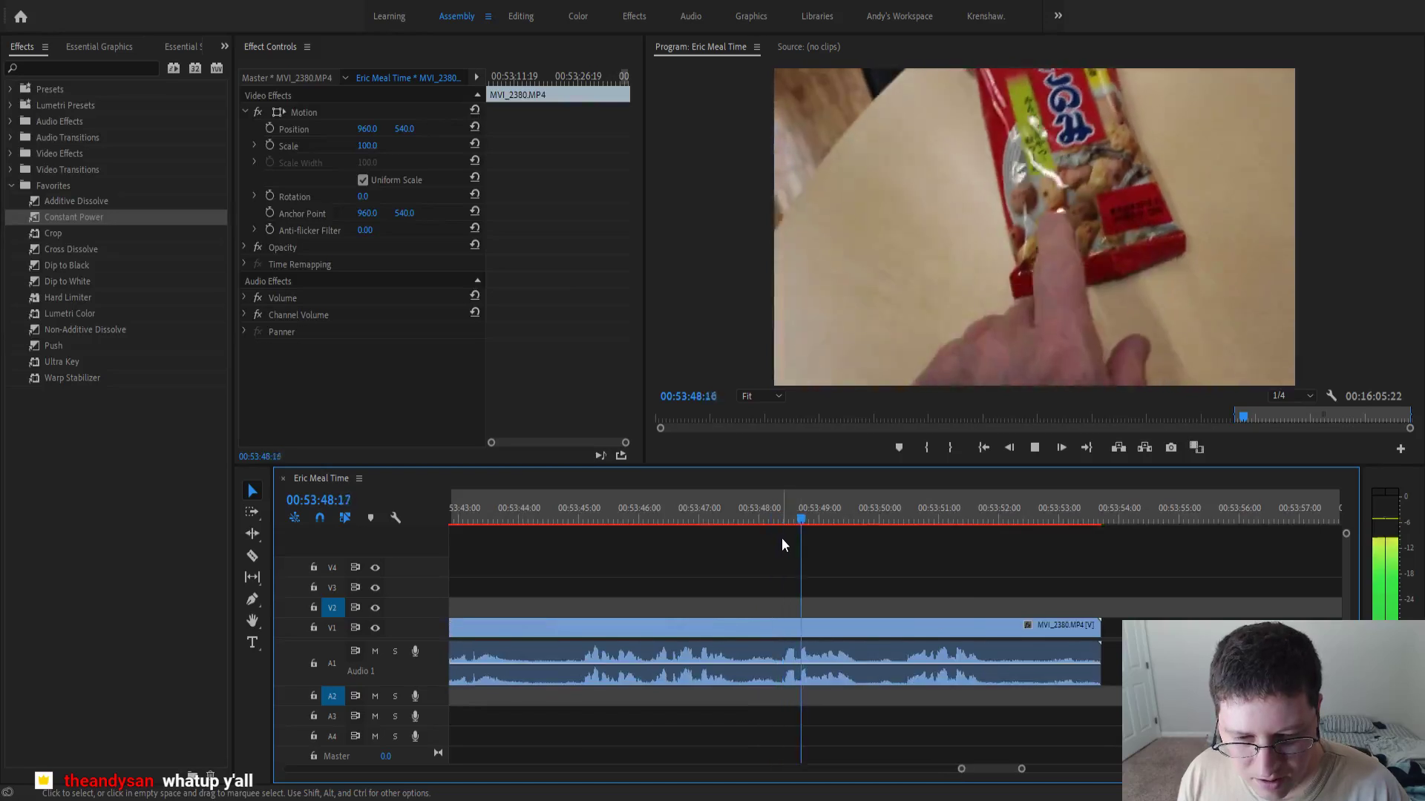
pyautogui.moveTo(838, 519); pyautogui.dragTo(781, 550)
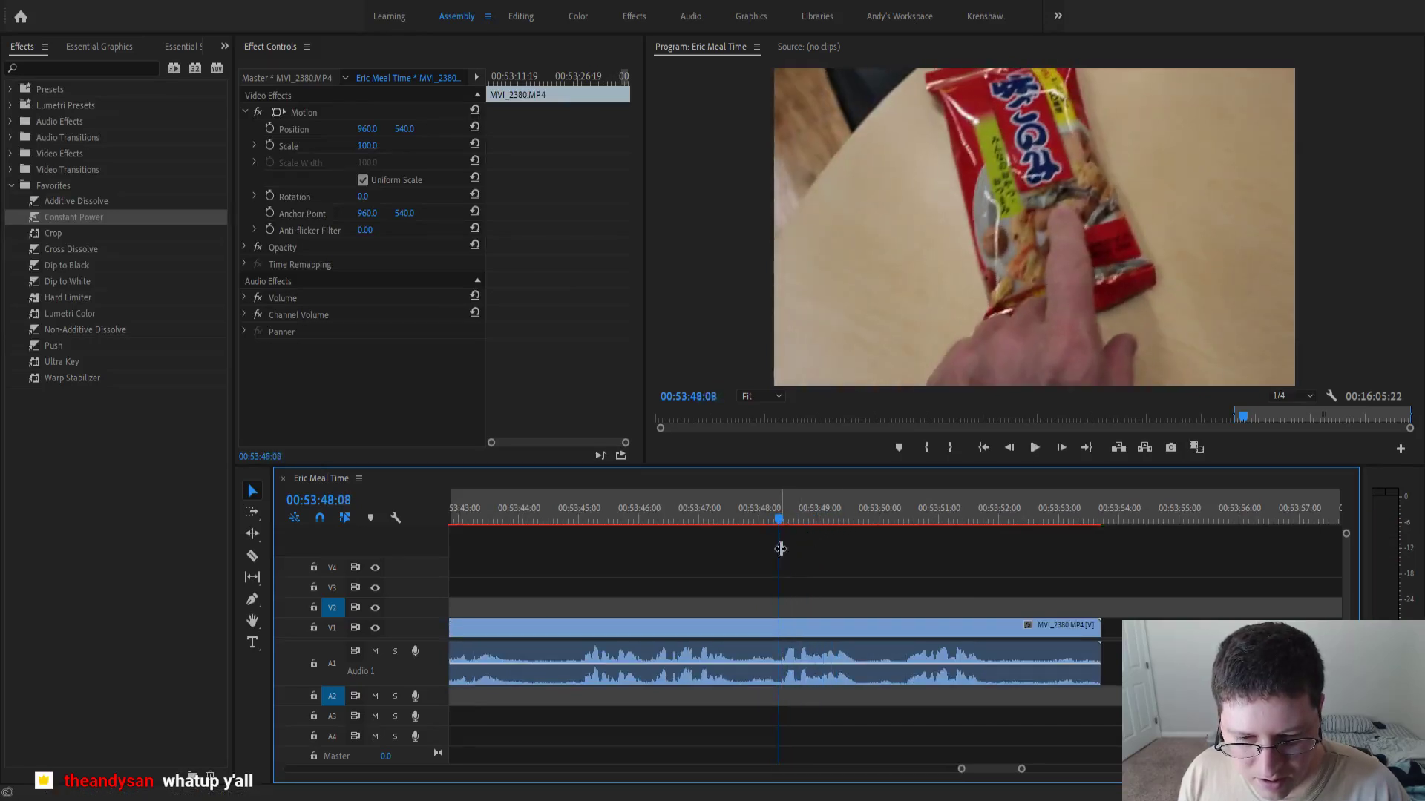
pyautogui.hotkey('ctrl', 'k')
# - Replay the footage before the last cut and split MVI_2380 at 00:53:46:04, just as the bag reaches the table
pyautogui.press('-')
pyautogui.press('-')
pyautogui.click(728, 510)
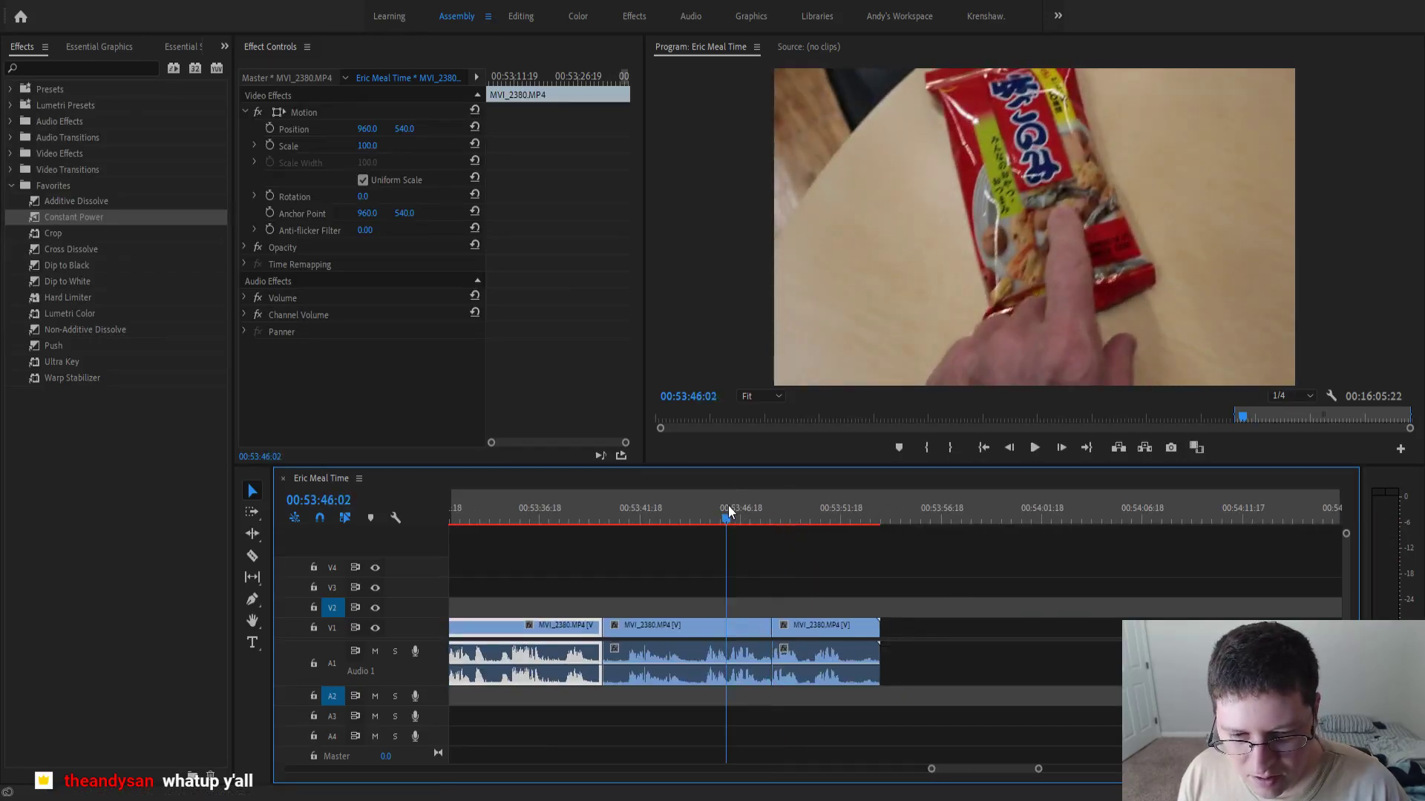
pyautogui.press('space')
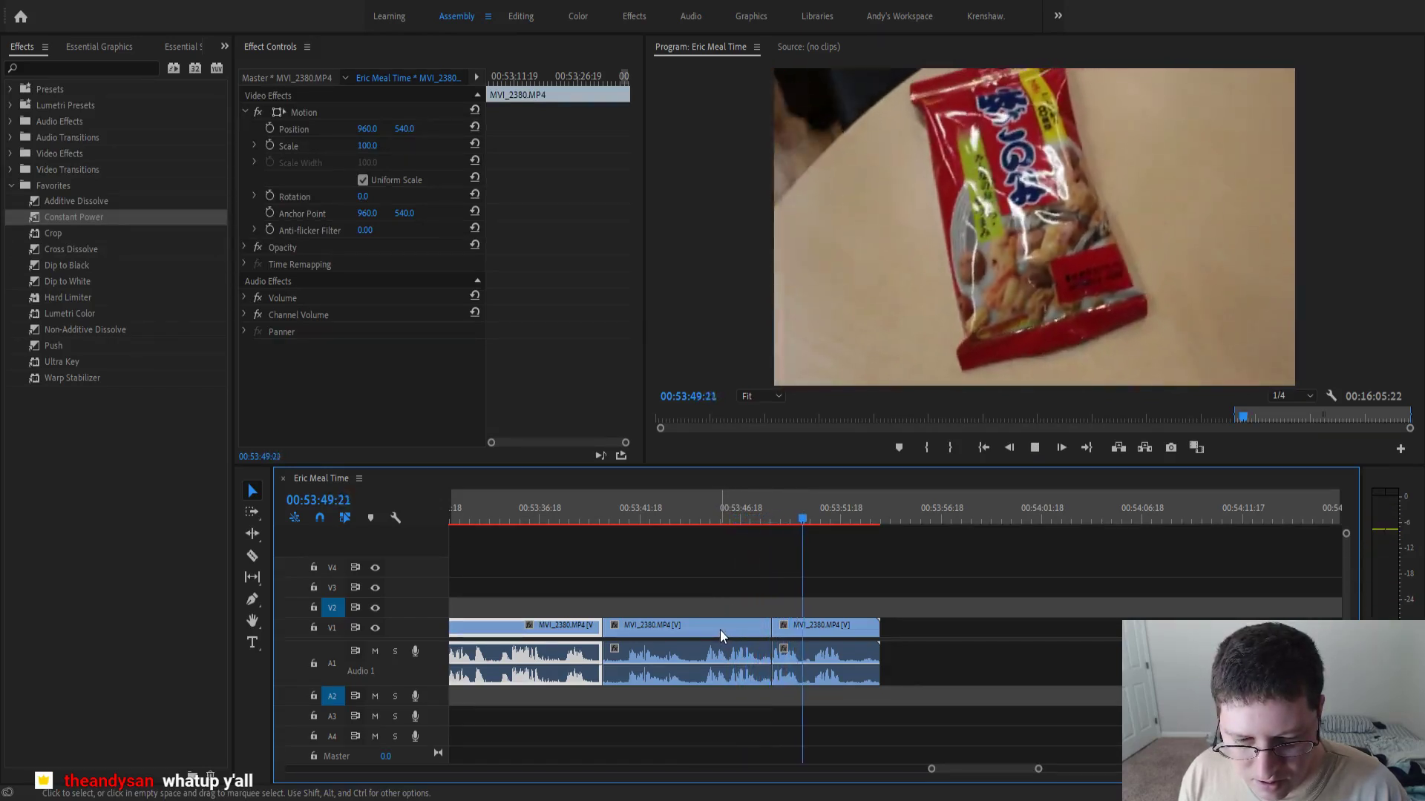
pyautogui.click(726, 510)
pyautogui.press('=')
pyautogui.press('=')
pyautogui.press('=')
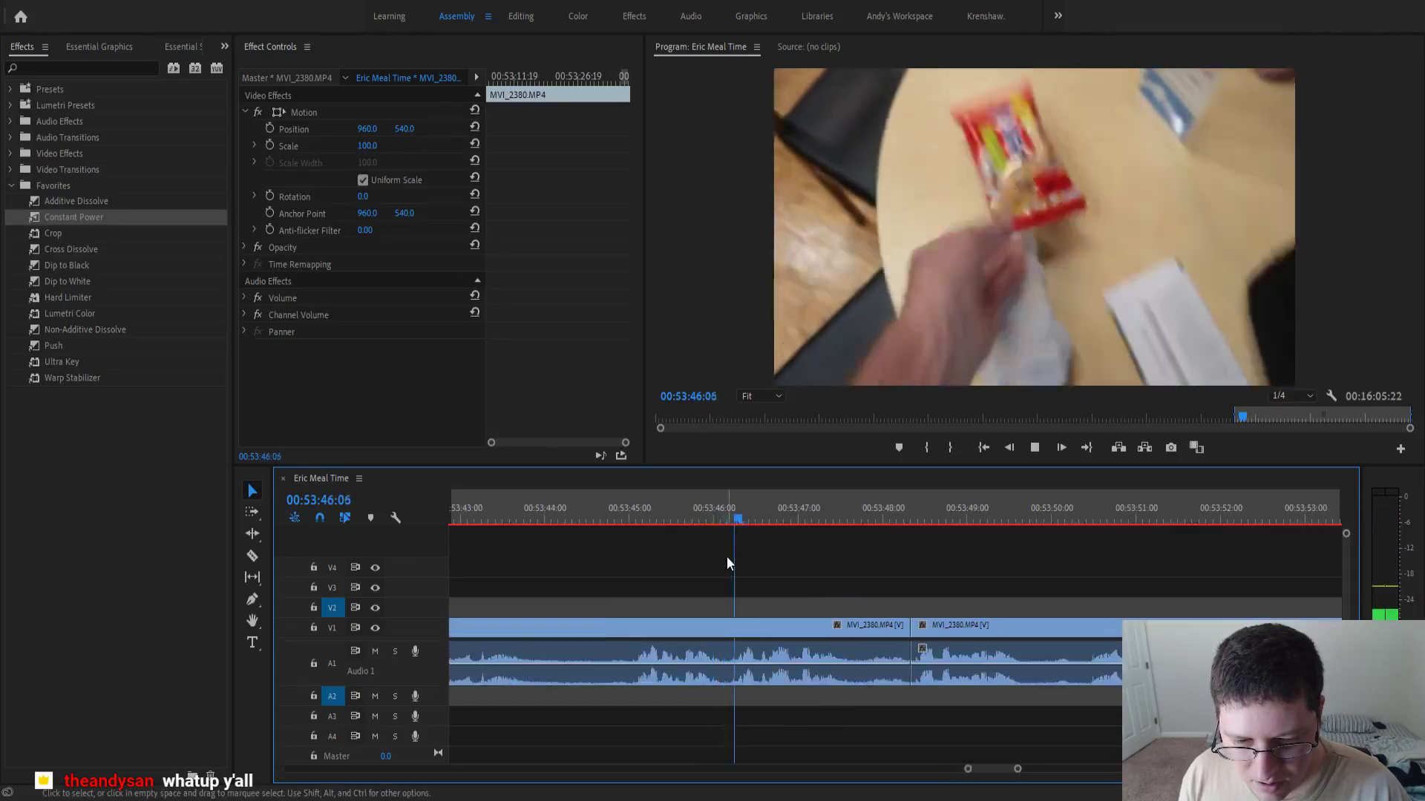
pyautogui.moveTo(781, 518); pyautogui.dragTo(733, 545)
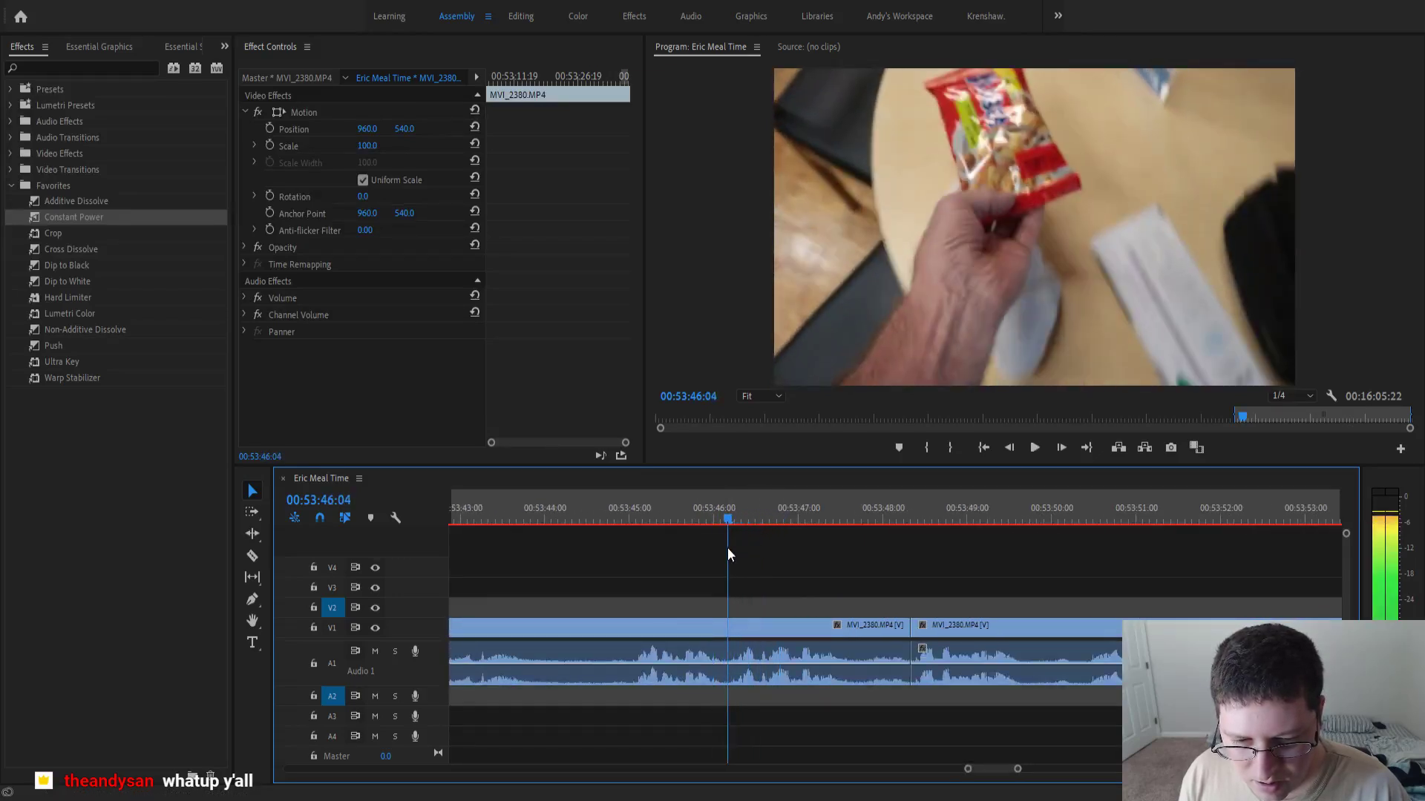
pyautogui.hotkey('ctrl', 'k')
# - Ripple-delete the MVI_2380 segment between 00:53:39:22 and 00:53:46:04
pyautogui.press('-')
pyautogui.press('-')
pyautogui.click(683, 623)
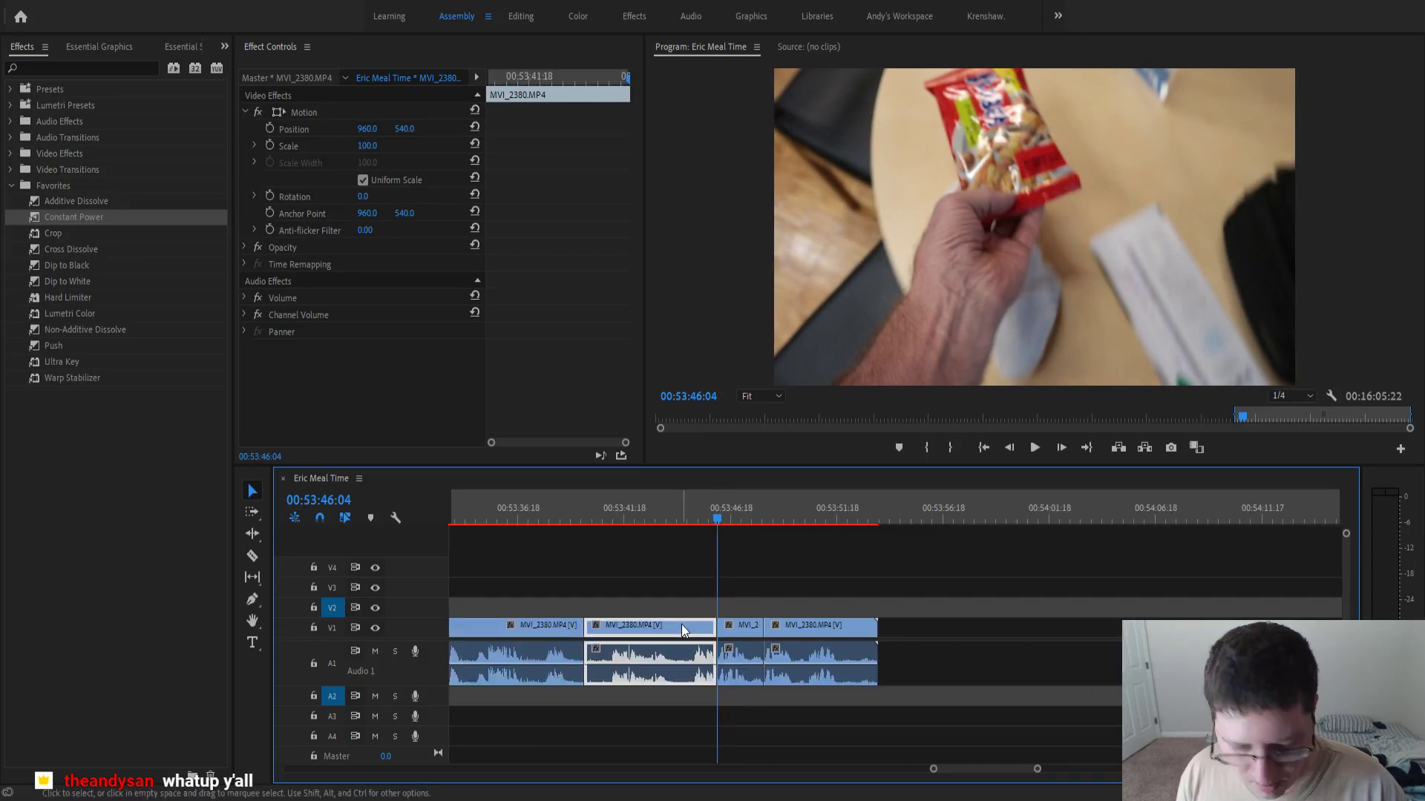
pyautogui.hotkey('shift', 'Delete')
# - Apply the Constant Power transition from Favorites to the audio at the 00:53:39:22 edit point on A1
pyautogui.press('Up')
pyautogui.press('=')
pyautogui.press('=')
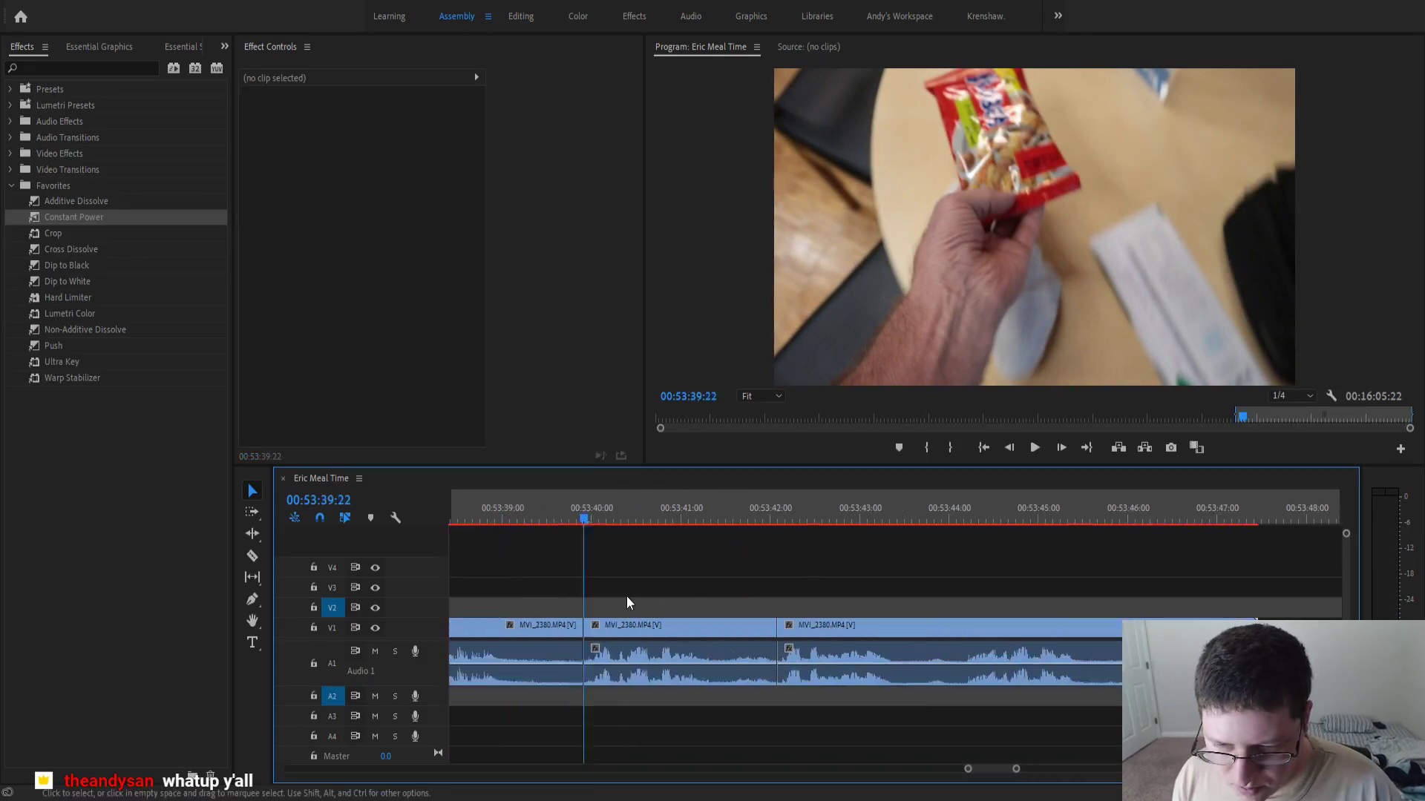
pyautogui.scroll(2, 627, 595)
pyautogui.click(607, 507)
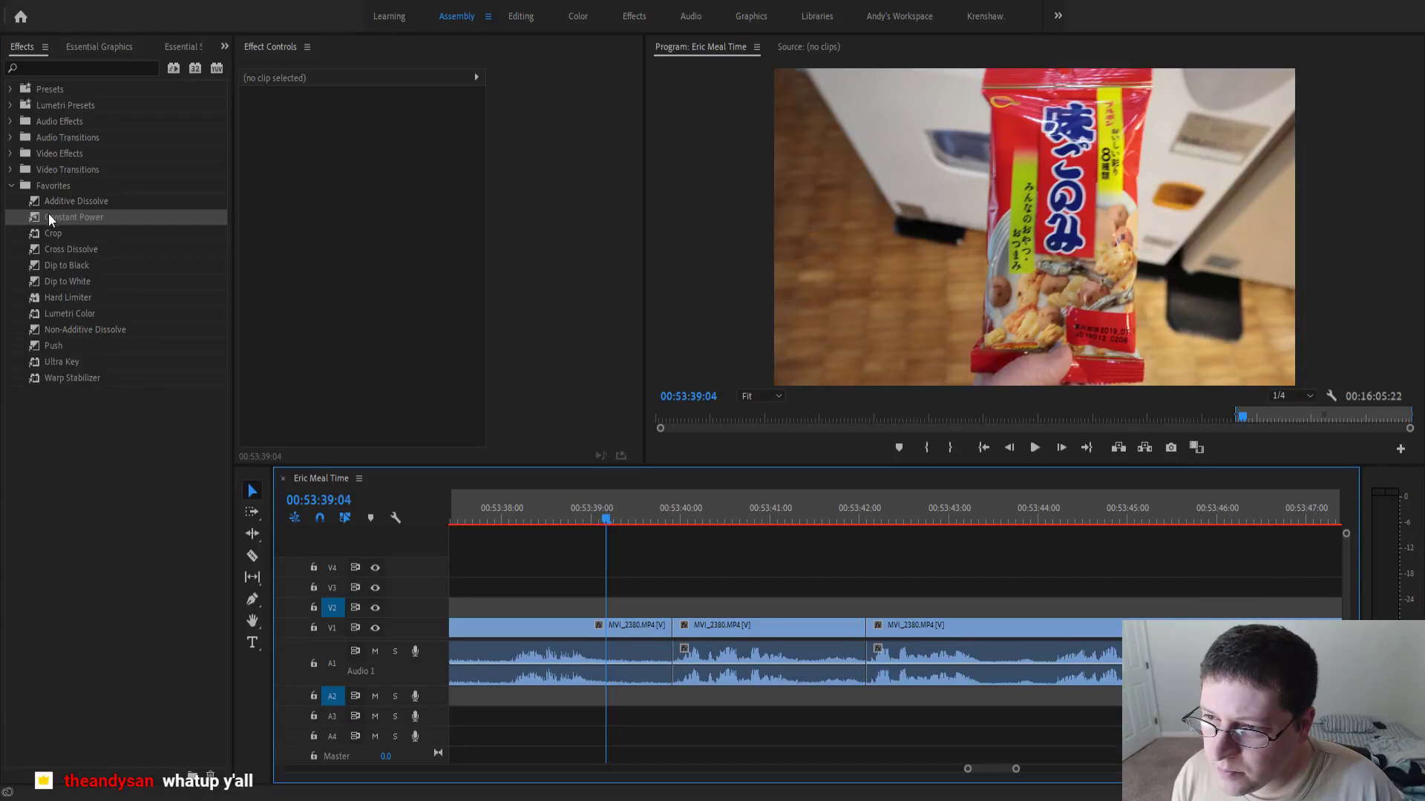
pyautogui.moveTo(47, 216); pyautogui.dragTo(690, 666)
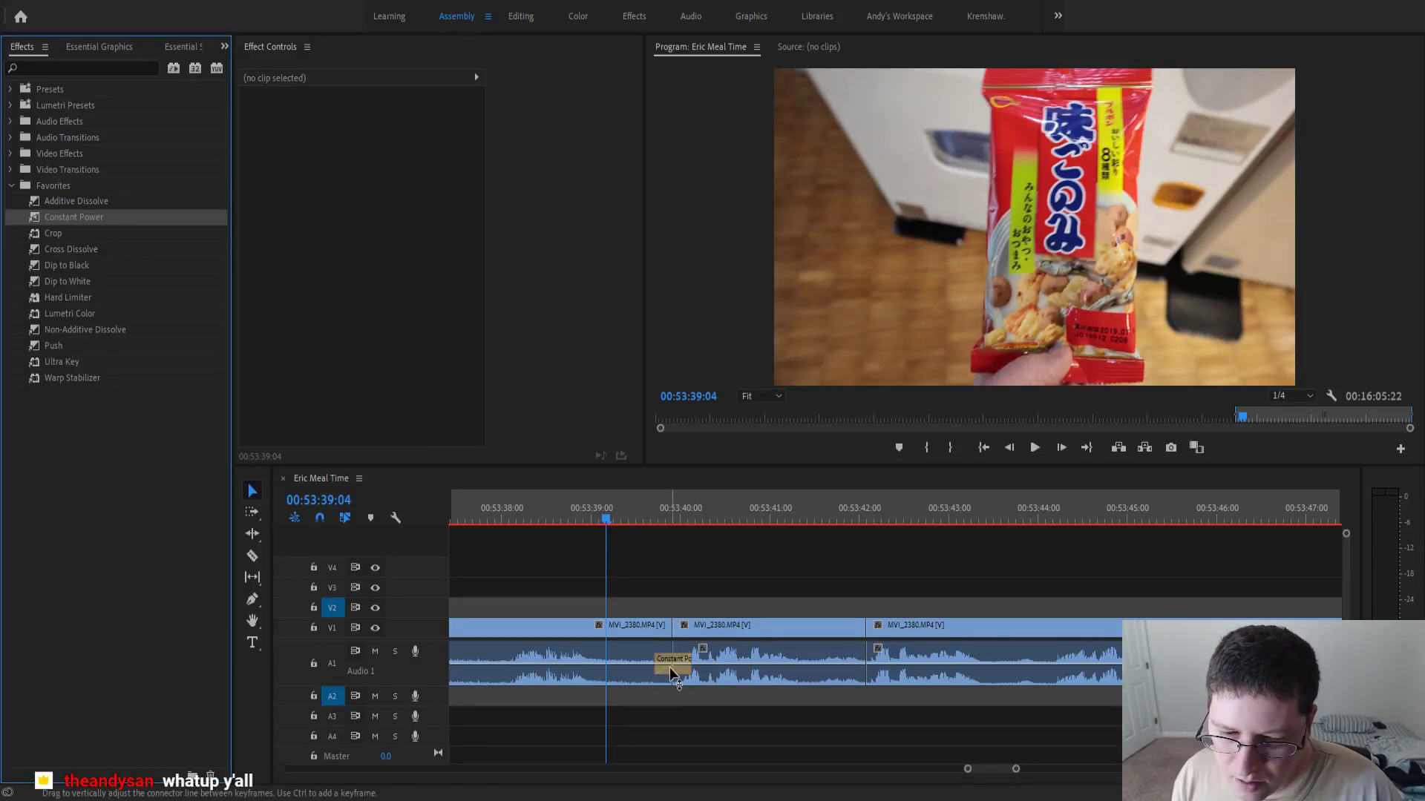
# - Play across the new transition, split MVI_2380 at 00:53:43:12 and delete the remainder of the clip
pyautogui.click(515, 517)
pyautogui.press('space')
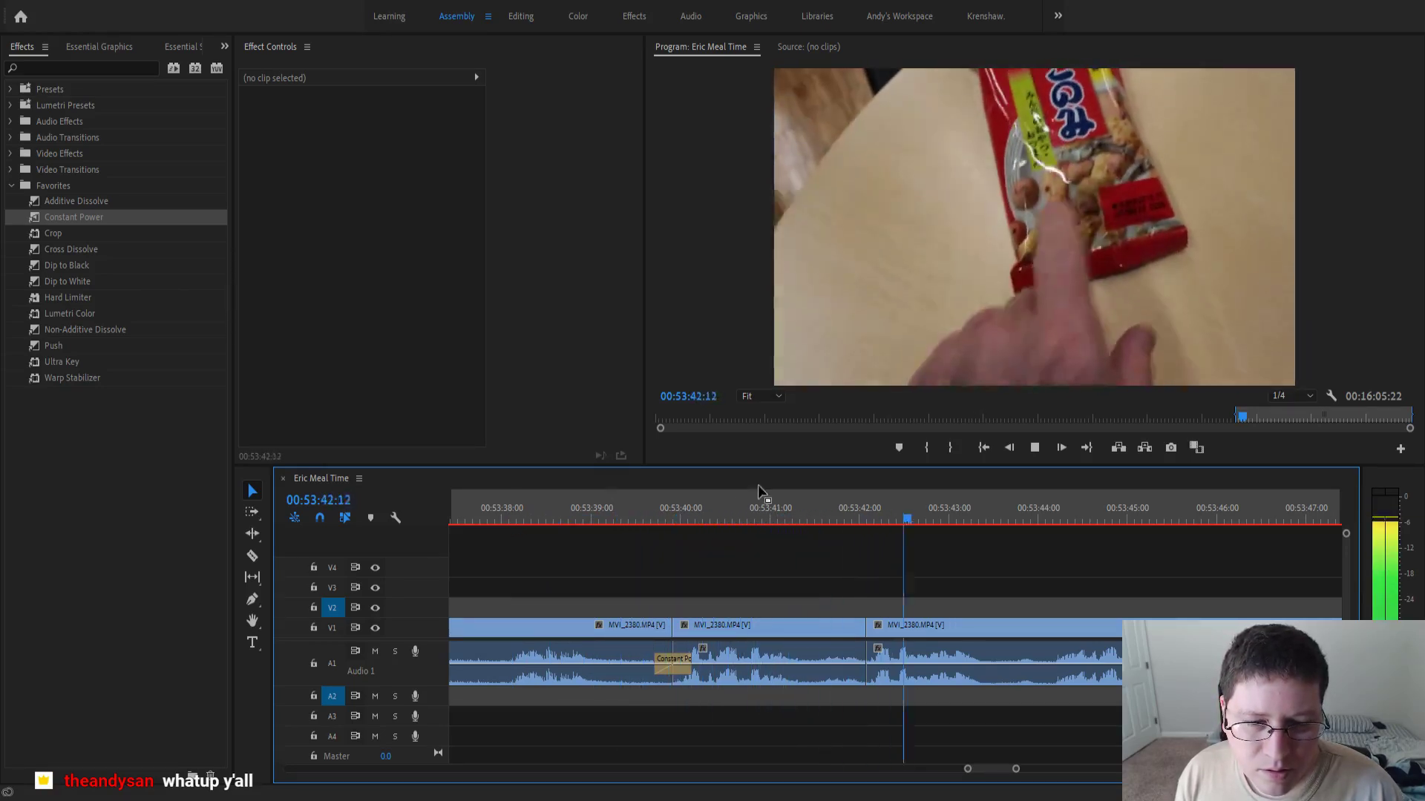
pyautogui.press('space')
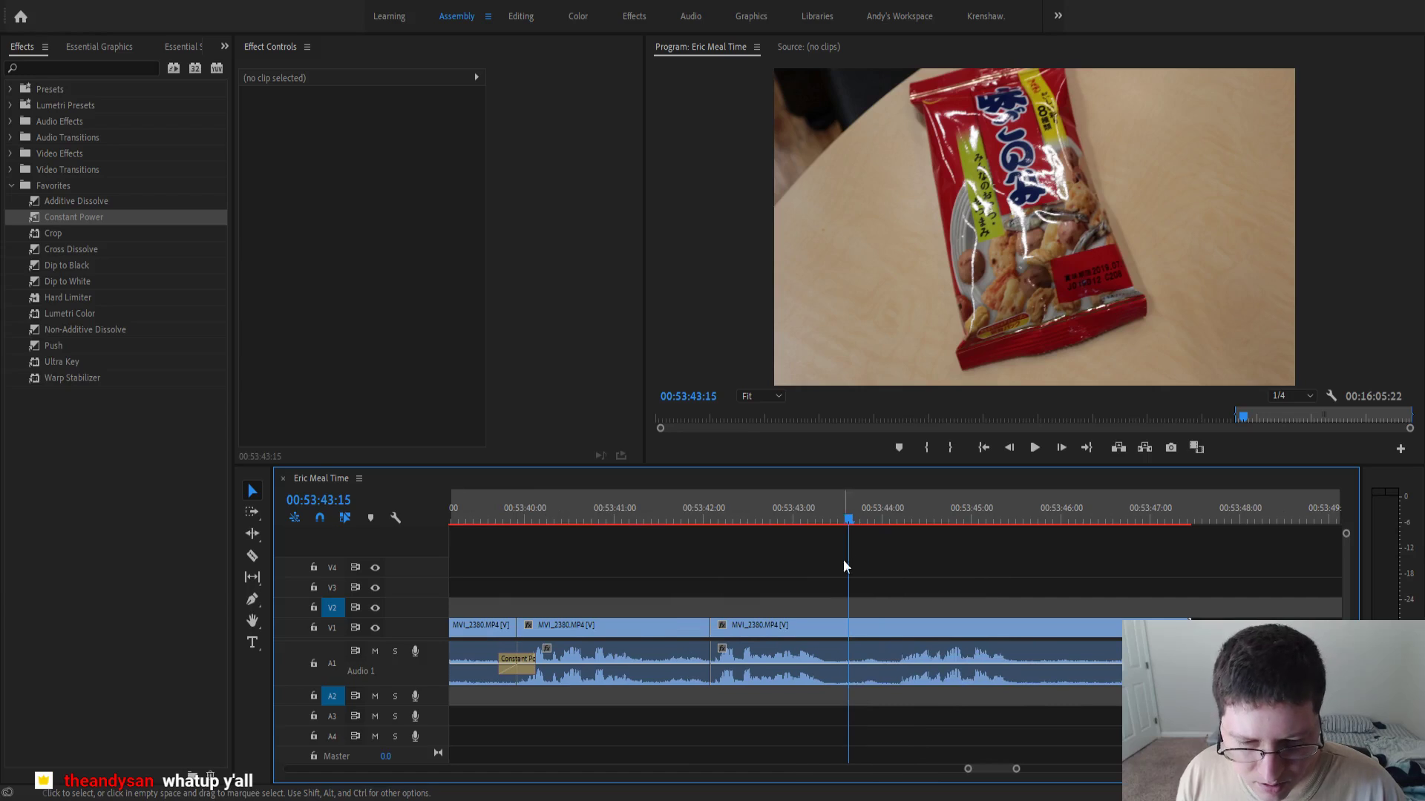
pyautogui.moveTo(843, 533); pyautogui.dragTo(837, 534)
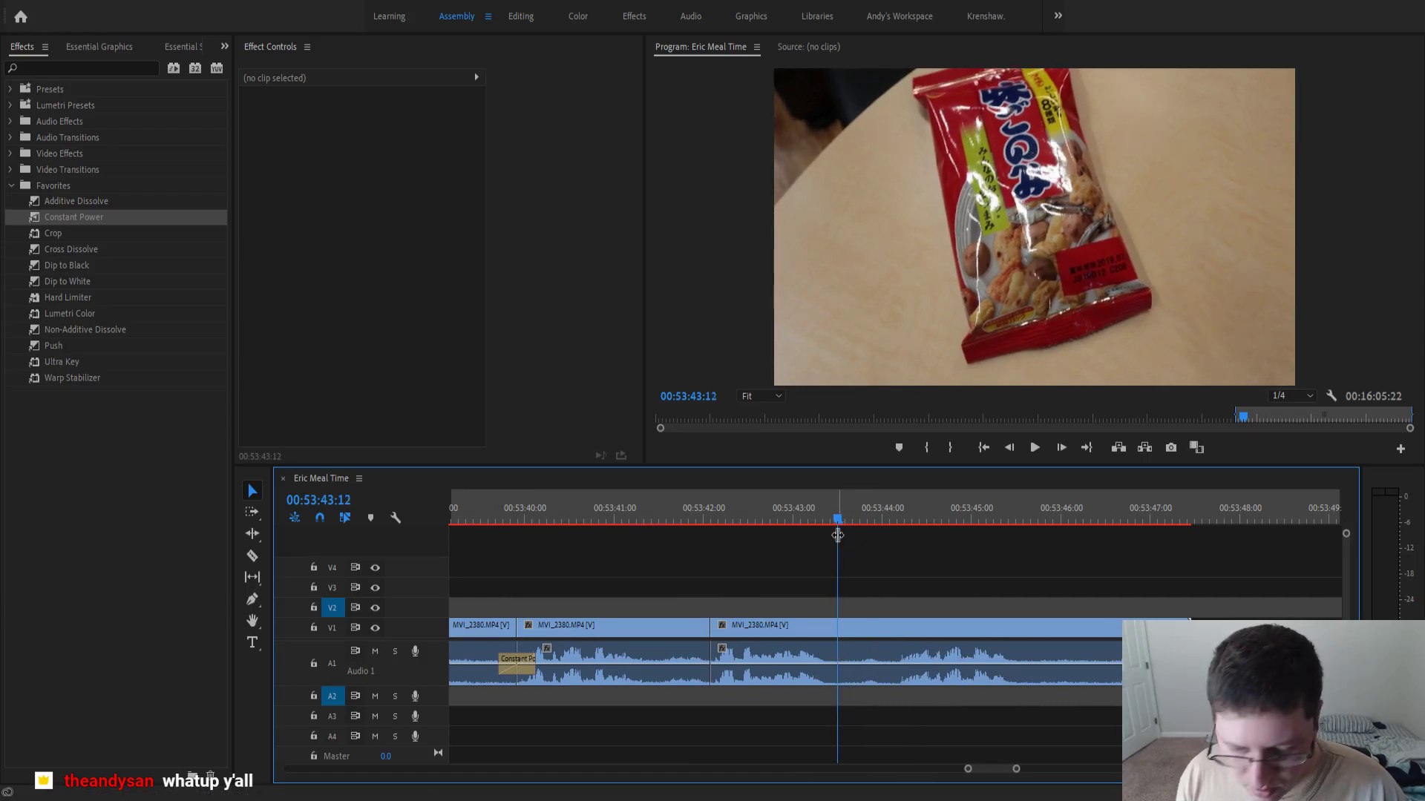
pyautogui.click(941, 627)
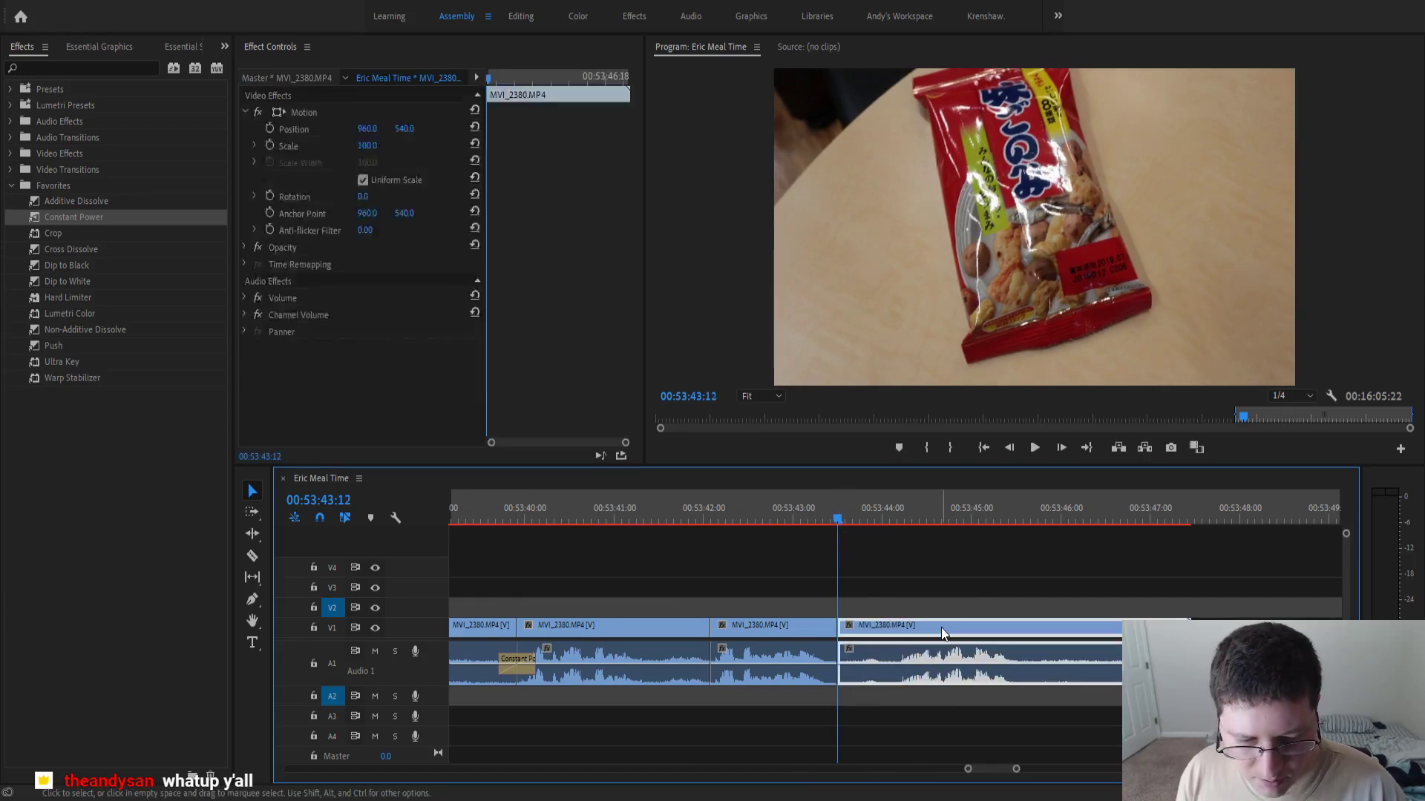
pyautogui.press('Delete')
# - Delete the short last MVI_2380 segment, extend the preceding clip slightly past its former end, and play back the result
pyautogui.scroll(-3, 878, 633)
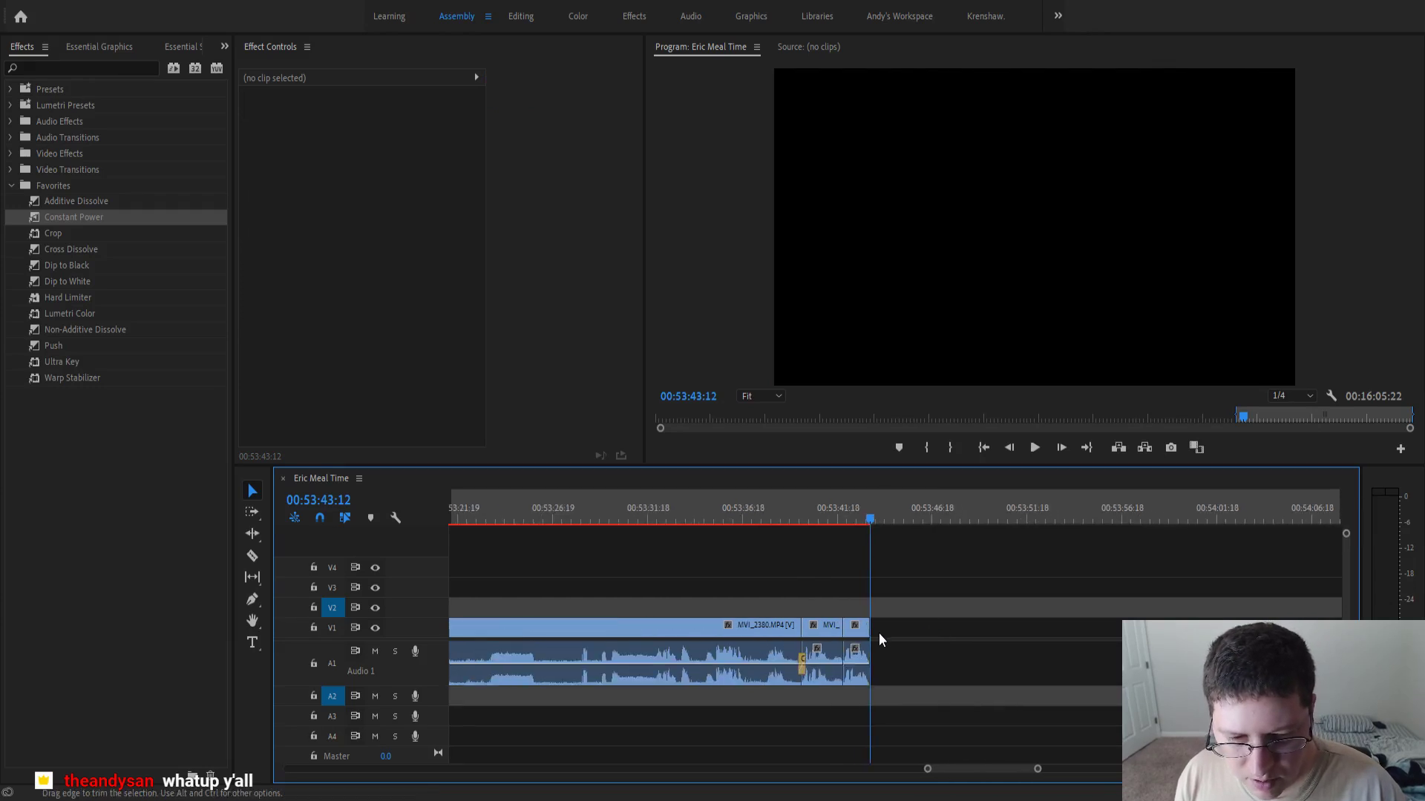
pyautogui.scroll(3, 881, 632)
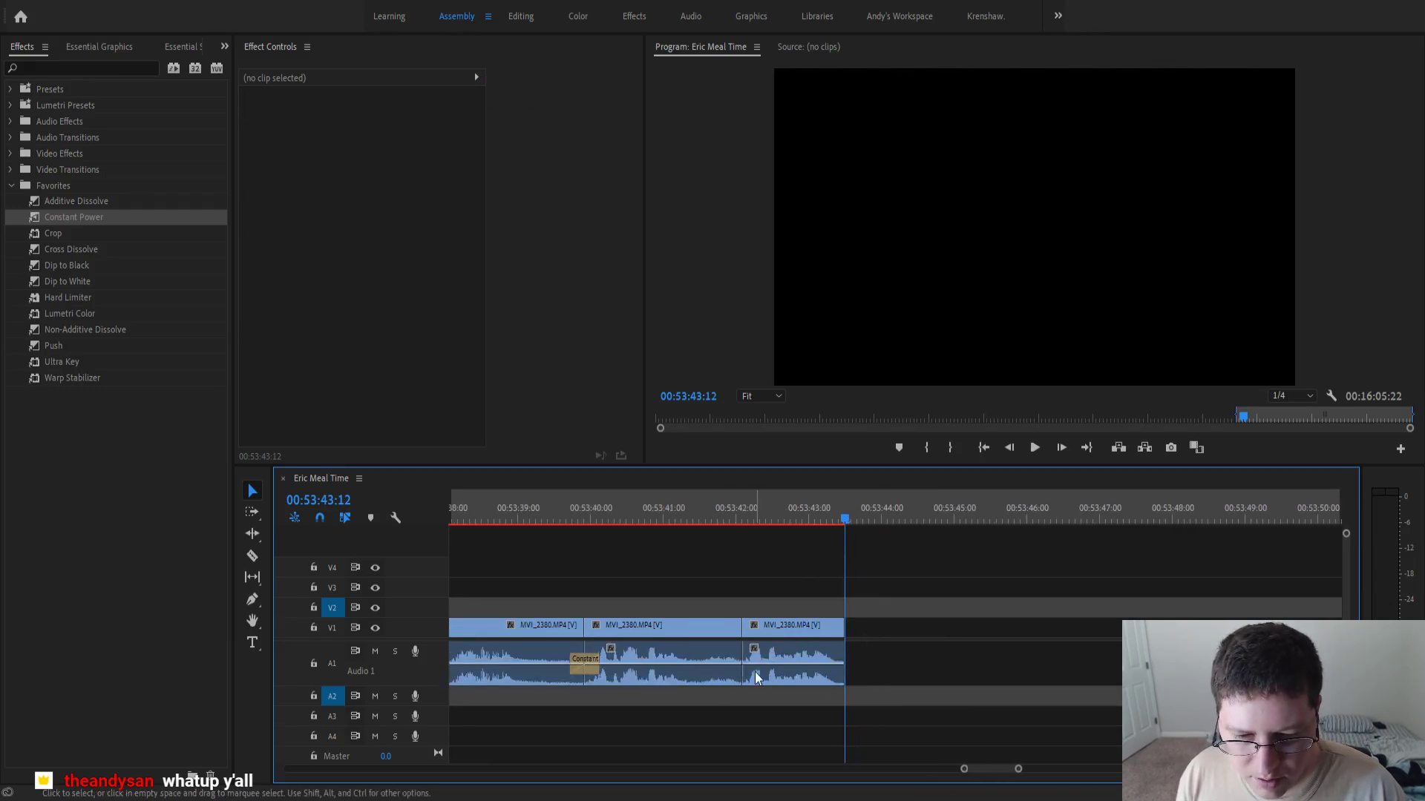
pyautogui.click(789, 630)
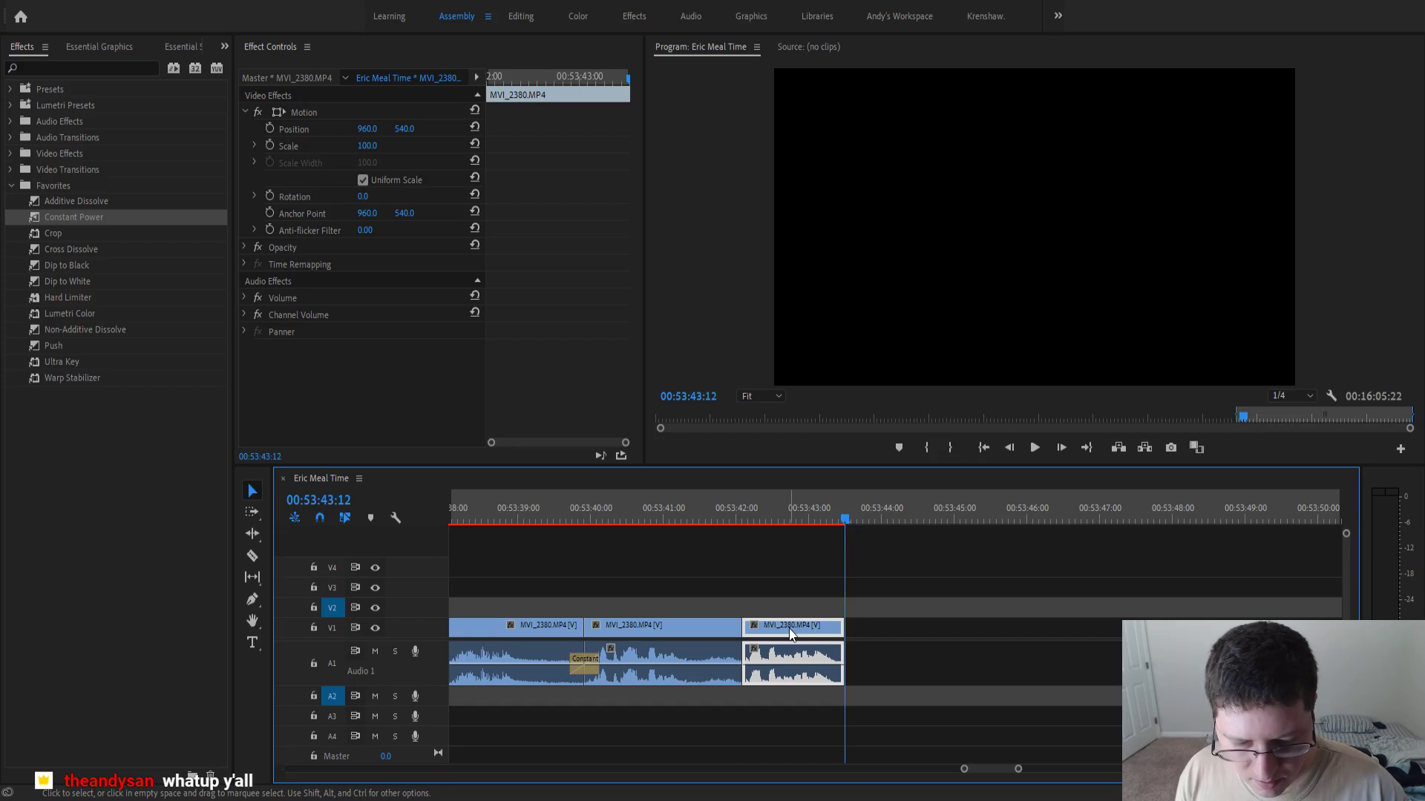
pyautogui.press('Delete')
pyautogui.moveTo(740, 628); pyautogui.dragTo(851, 644)
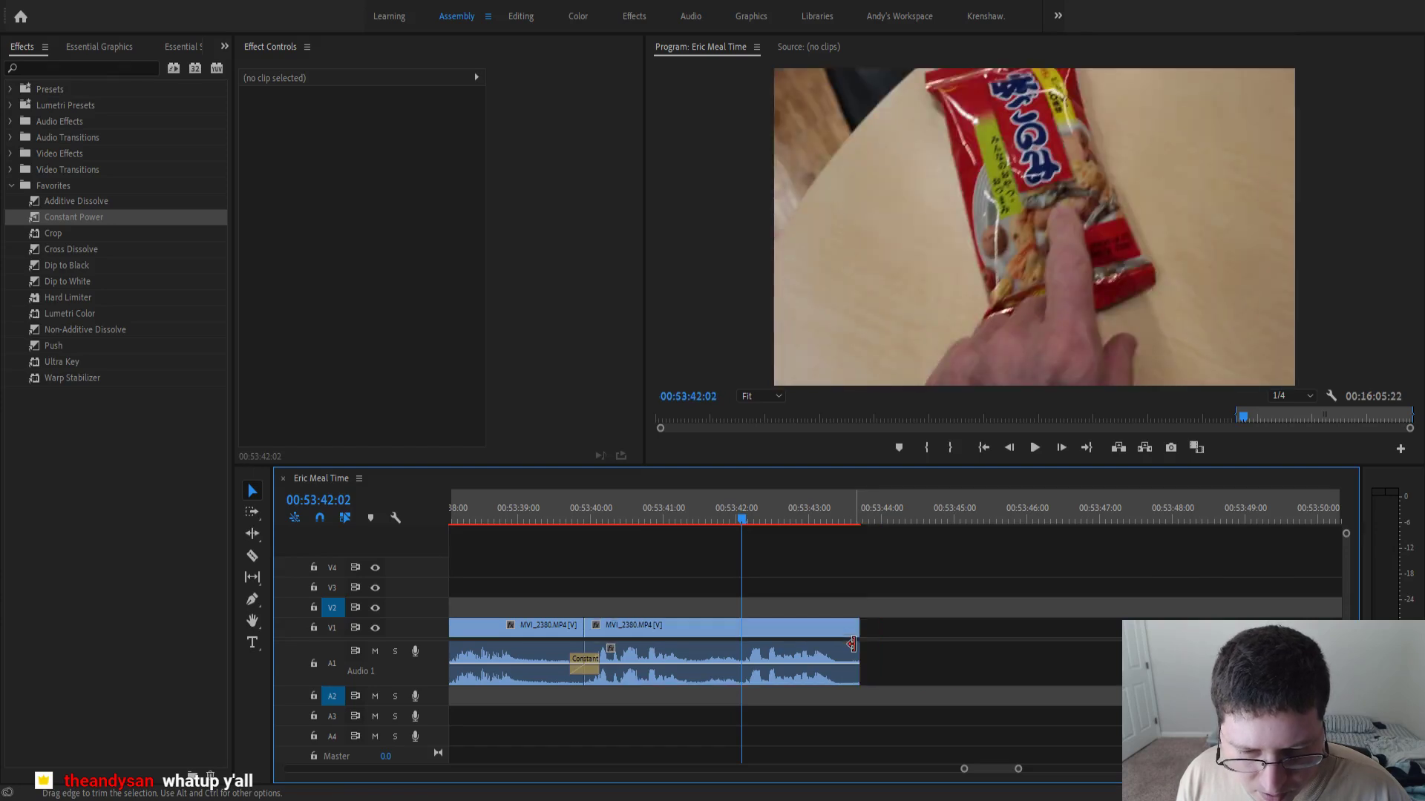
pyautogui.click(625, 512)
pyautogui.press('space')
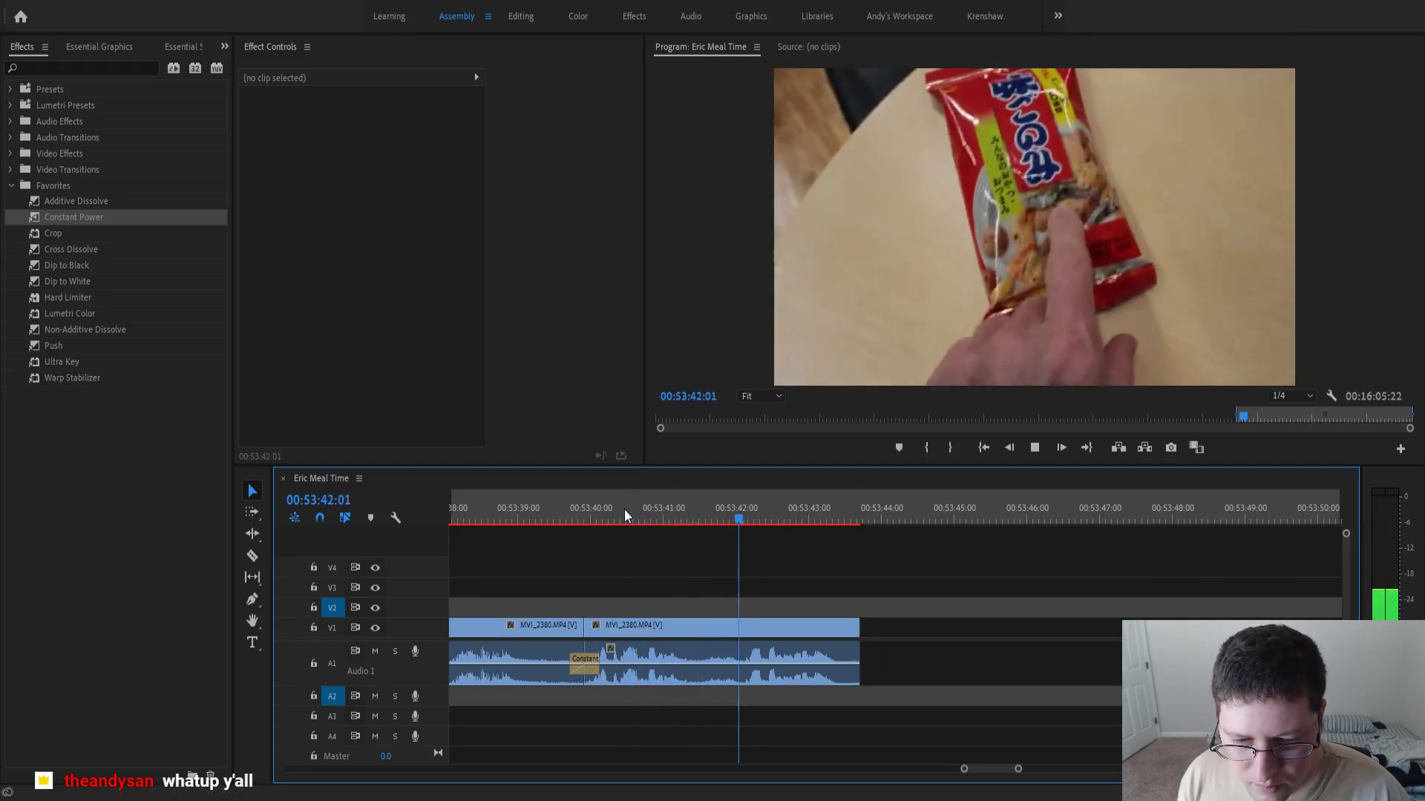
# - Split MVI_2380 at about 00:53:41:09 and at 00:53:42:02, and ripple-delete the segment between the cuts
pyautogui.click(634, 519)
pyautogui.moveTo(634, 519); pyautogui.dragTo(739, 526)
pyautogui.hotkey('ctrl', 'k')
pyautogui.hotkey('ctrl', 'k')
pyautogui.click(721, 651)
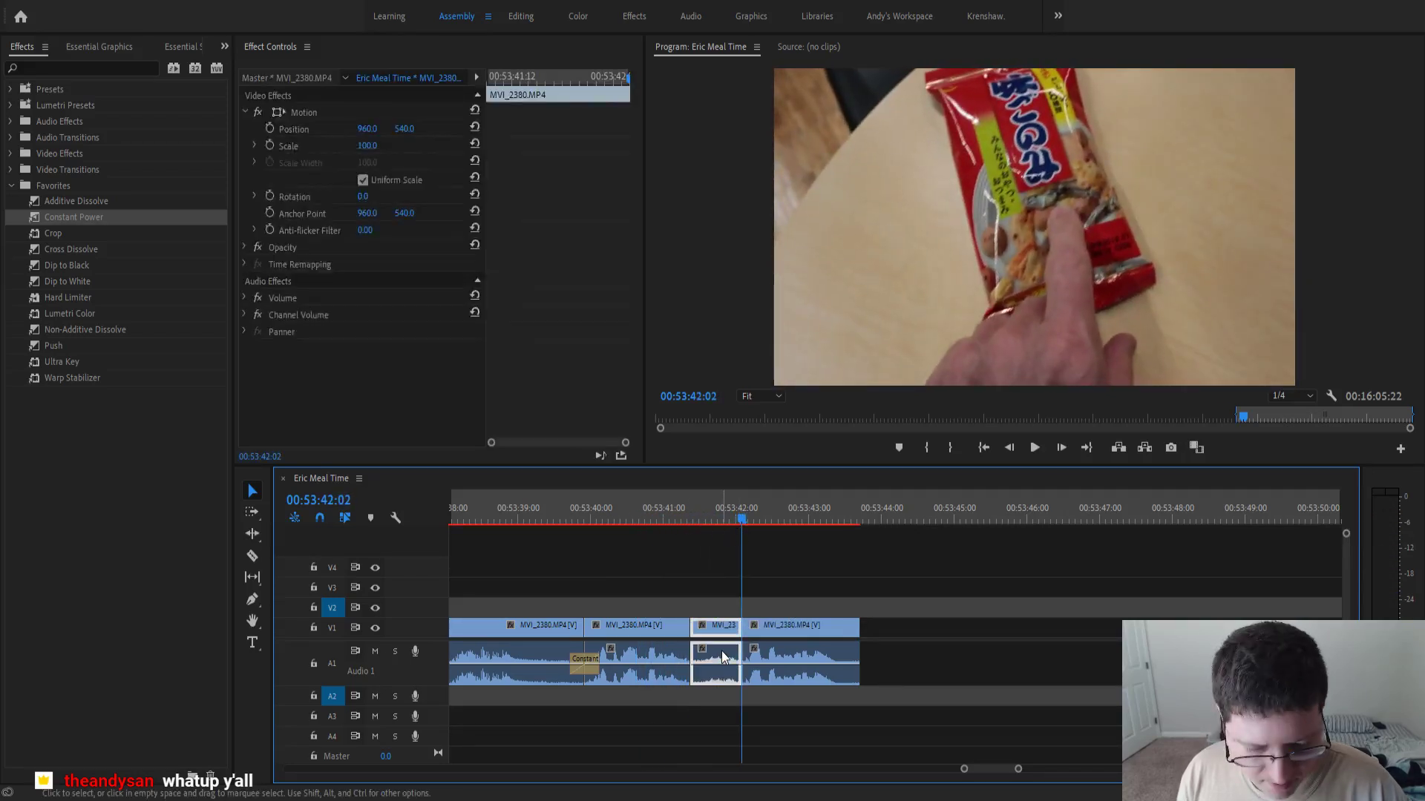
pyautogui.hotkey('shift', 'Delete')
# - Apply the Constant Power transition from Favorites to the new A1 edit point at about 00:53:41:09 and play across it
pyautogui.click(628, 513)
pyautogui.moveTo(75, 217); pyautogui.dragTo(580, 617)
pyautogui.moveTo(695, 675); pyautogui.dragTo(694, 674)
pyautogui.press('space')
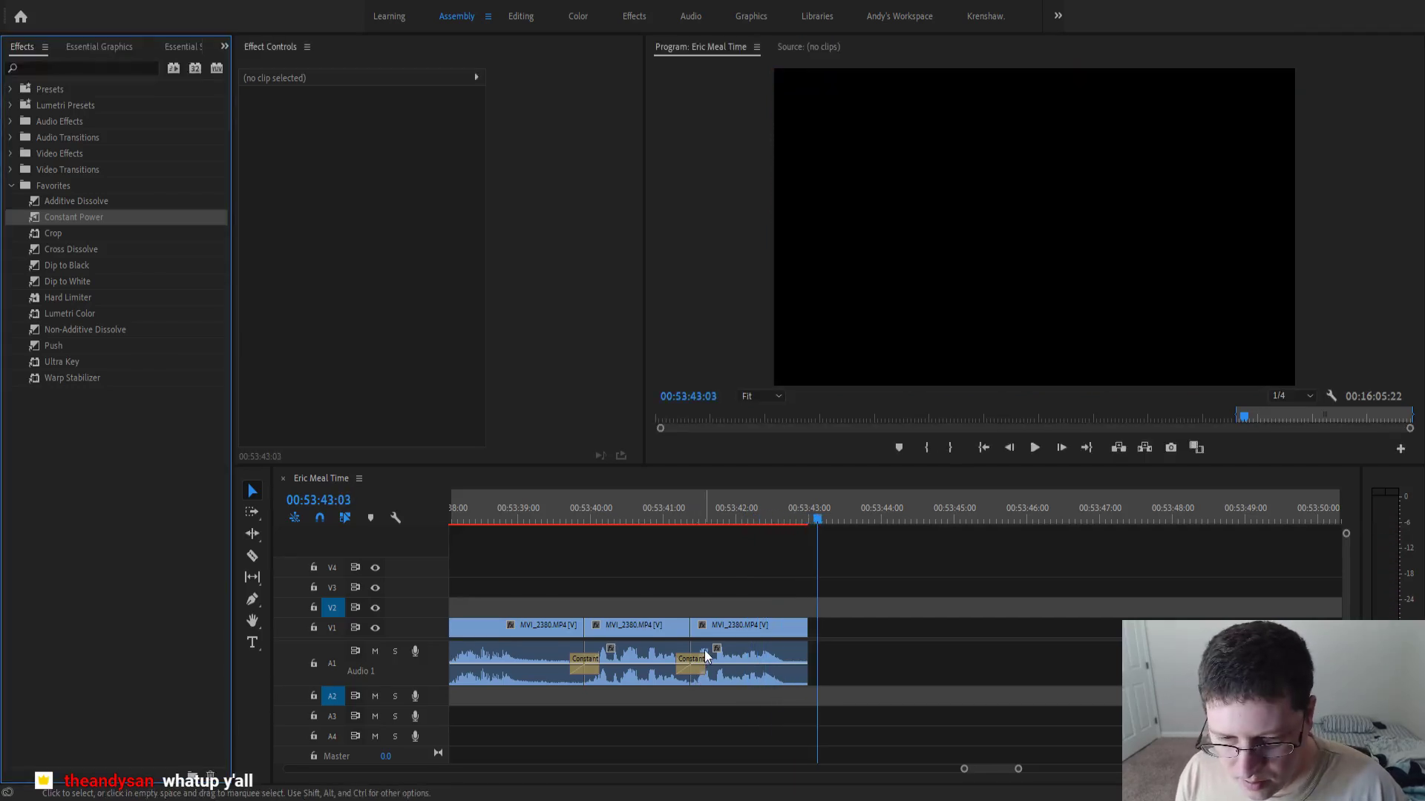
# - Copy the closing logo clip, Endslate 10.jpg, the End Scroll Orange video and their A2 and A3 audio from the end of the previous episode
pyautogui.press('-')
pyautogui.press('-')
pyautogui.press('-')
pyautogui.press('-')
pyautogui.press('-')
pyautogui.press('-')
pyautogui.press('-')
pyautogui.press('-')
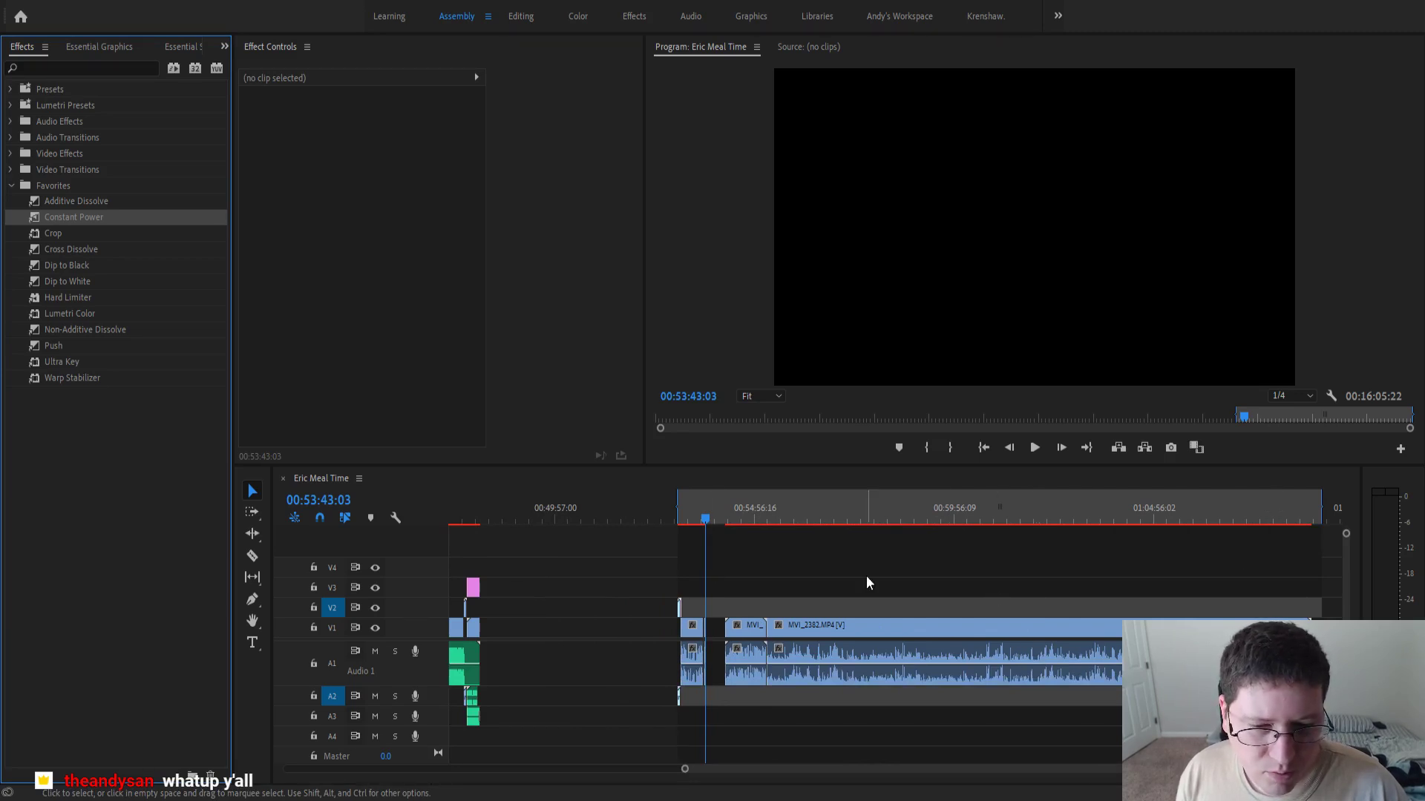
pyautogui.press('=')
pyautogui.press('=')
pyautogui.press('=')
pyautogui.press('=')
pyautogui.press('=')
pyautogui.press('=')
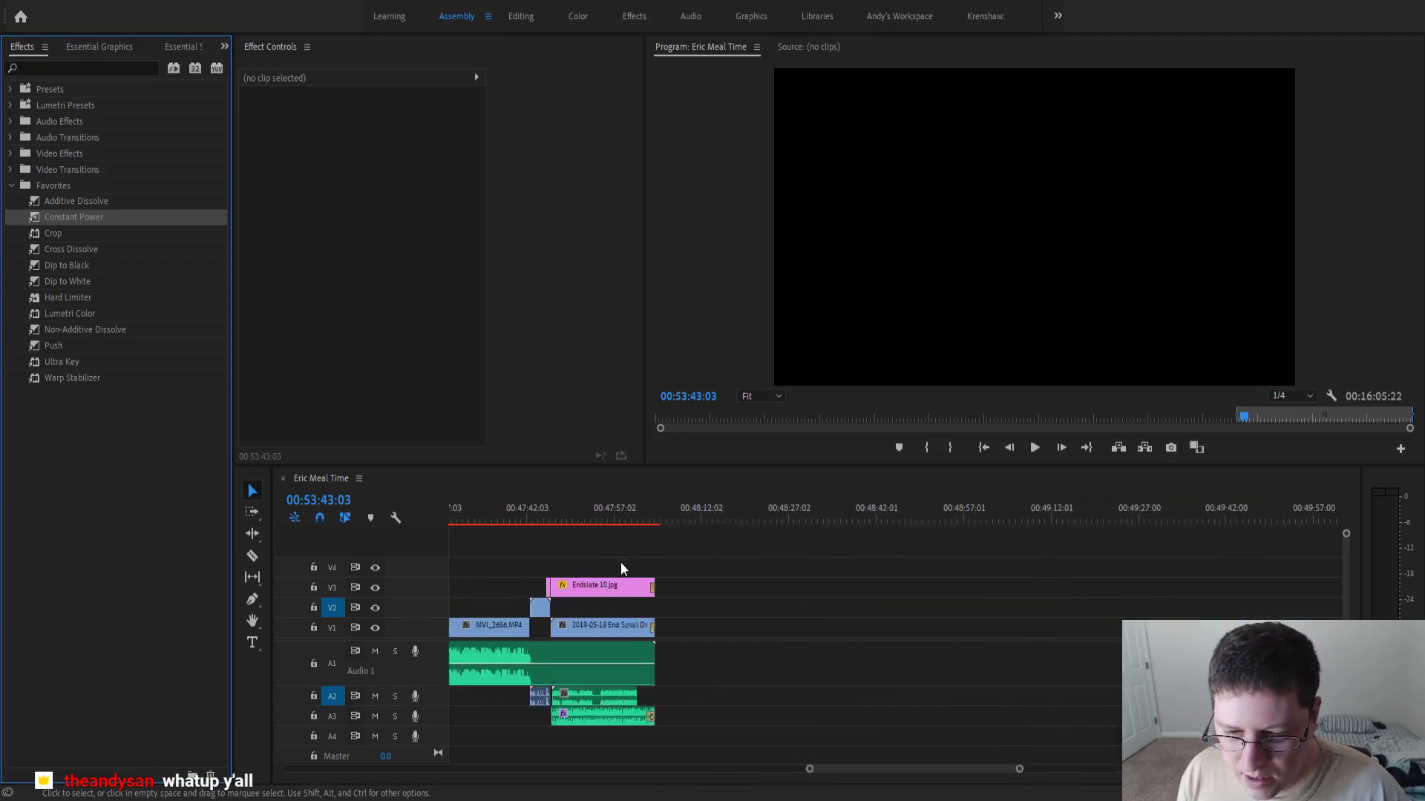
pyautogui.moveTo(669, 551); pyautogui.dragTo(741, 712)
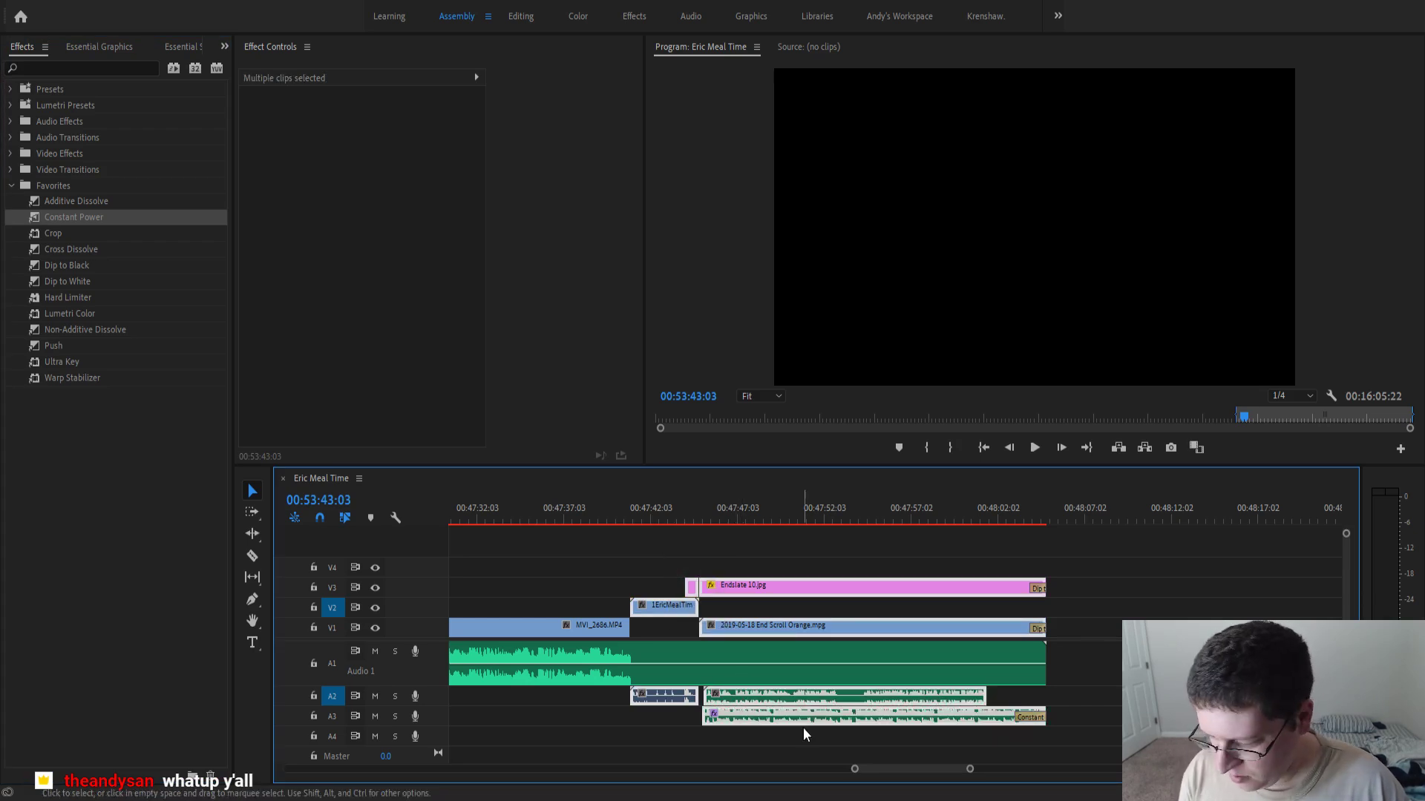
# - Paste the copied closing clips shortly after the end of MVI_2382, in the empty area past 01:08:55
pyautogui.press('-')
pyautogui.press('-')
pyautogui.press('-')
pyautogui.scroll(-5, 803, 727)
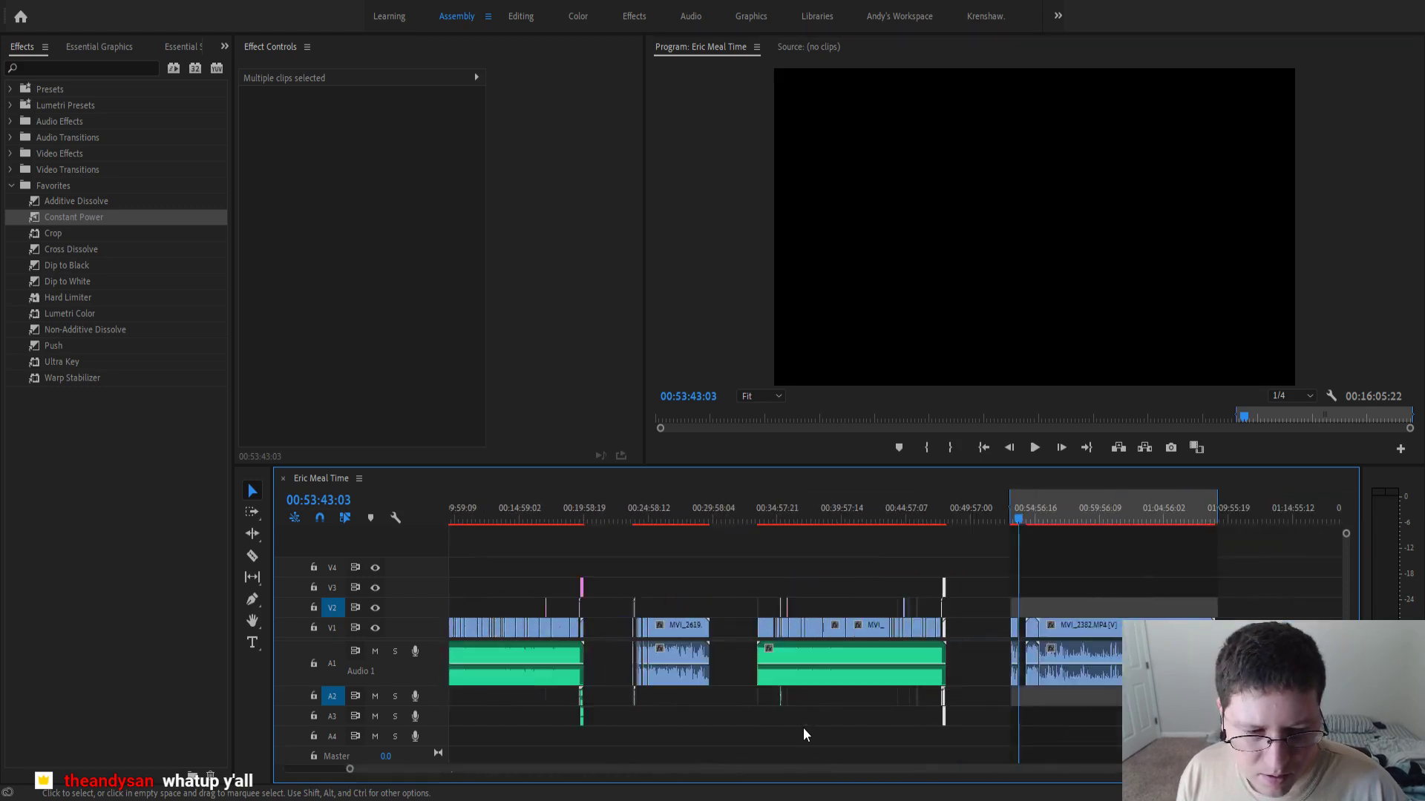
pyautogui.press('=')
pyautogui.press('=')
pyautogui.scroll(3, 1057, 661)
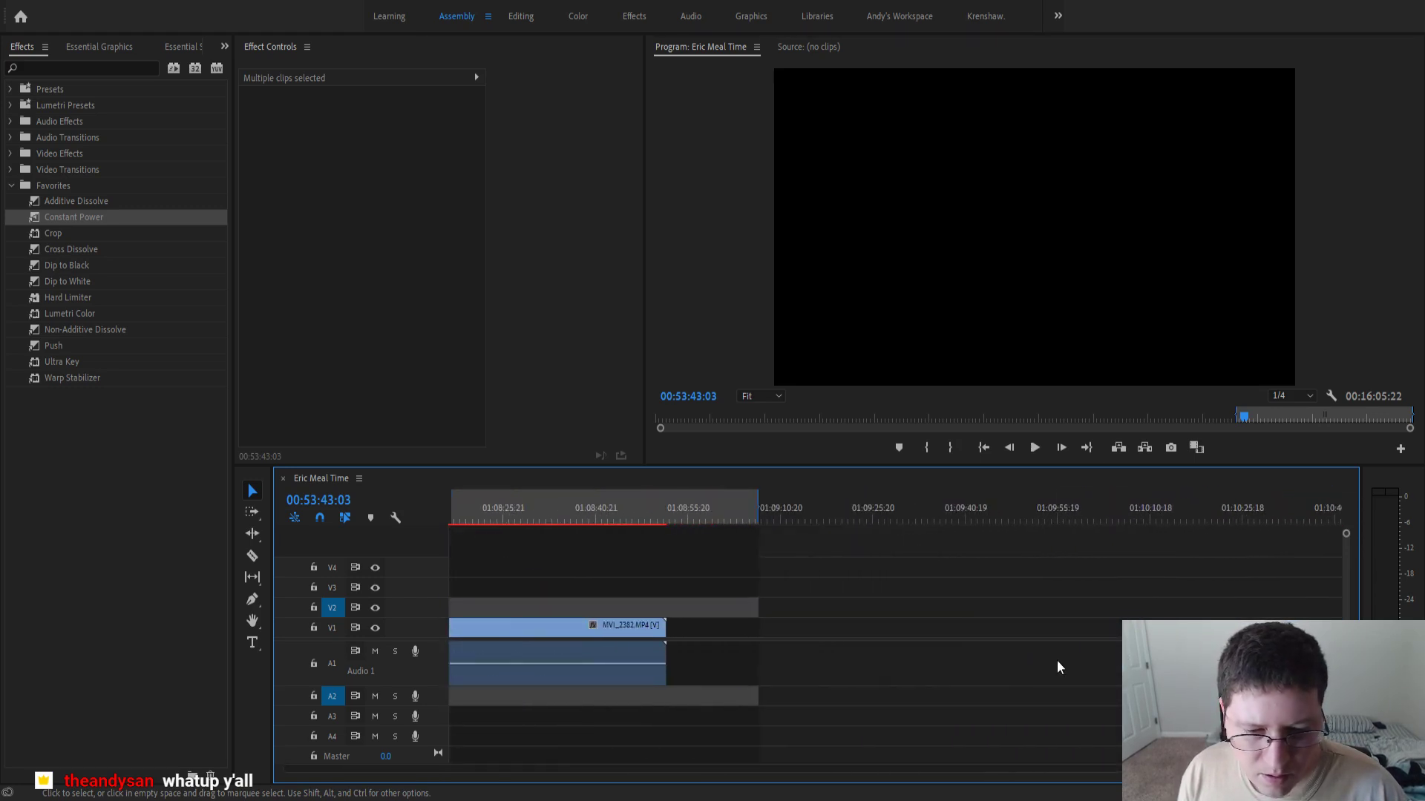
pyautogui.click(705, 514)
pyautogui.press('End')
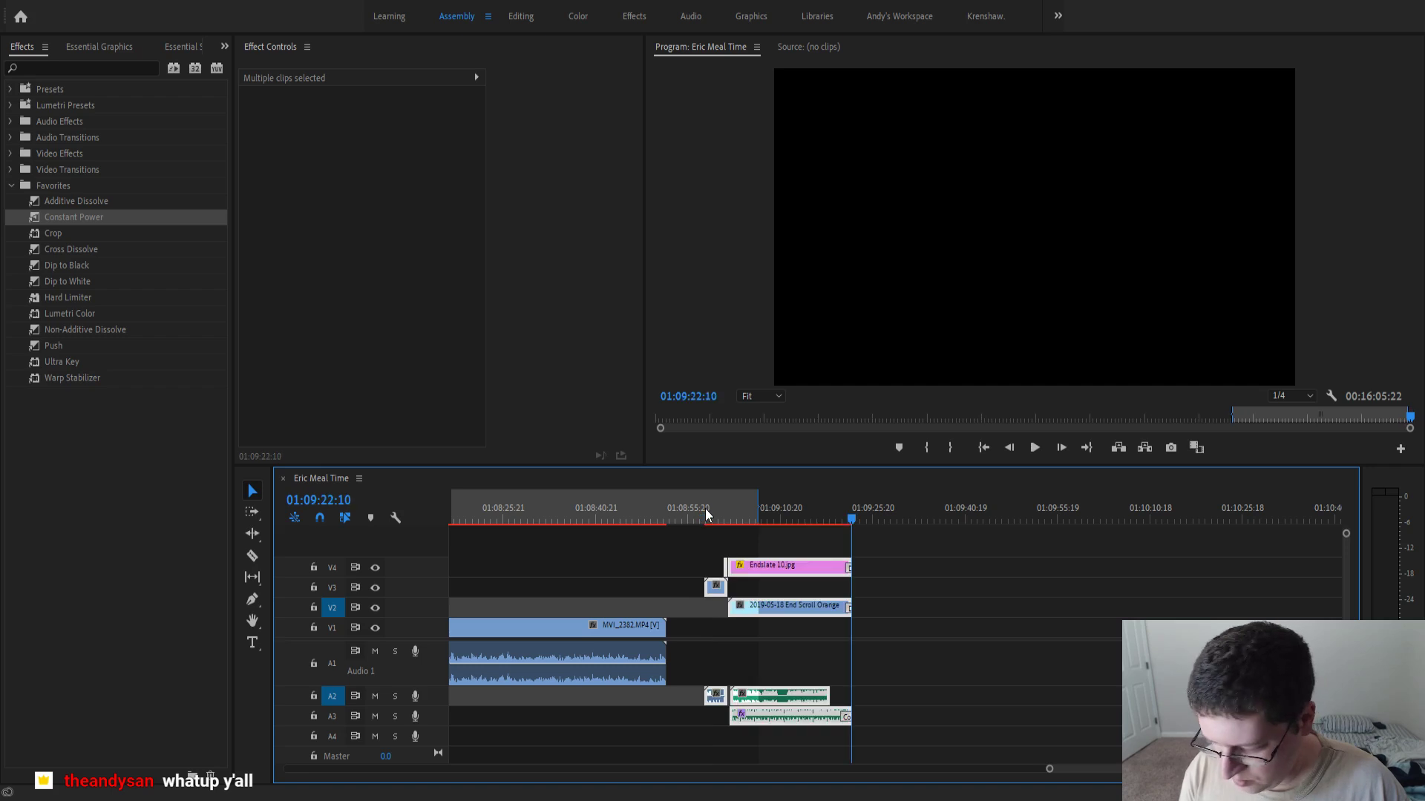
# - Move the pasted closing clips against the end of MVI_2382 with their video one track lower, and extend the Out point to their end
pyautogui.press('=')
pyautogui.scroll(2, 742, 627)
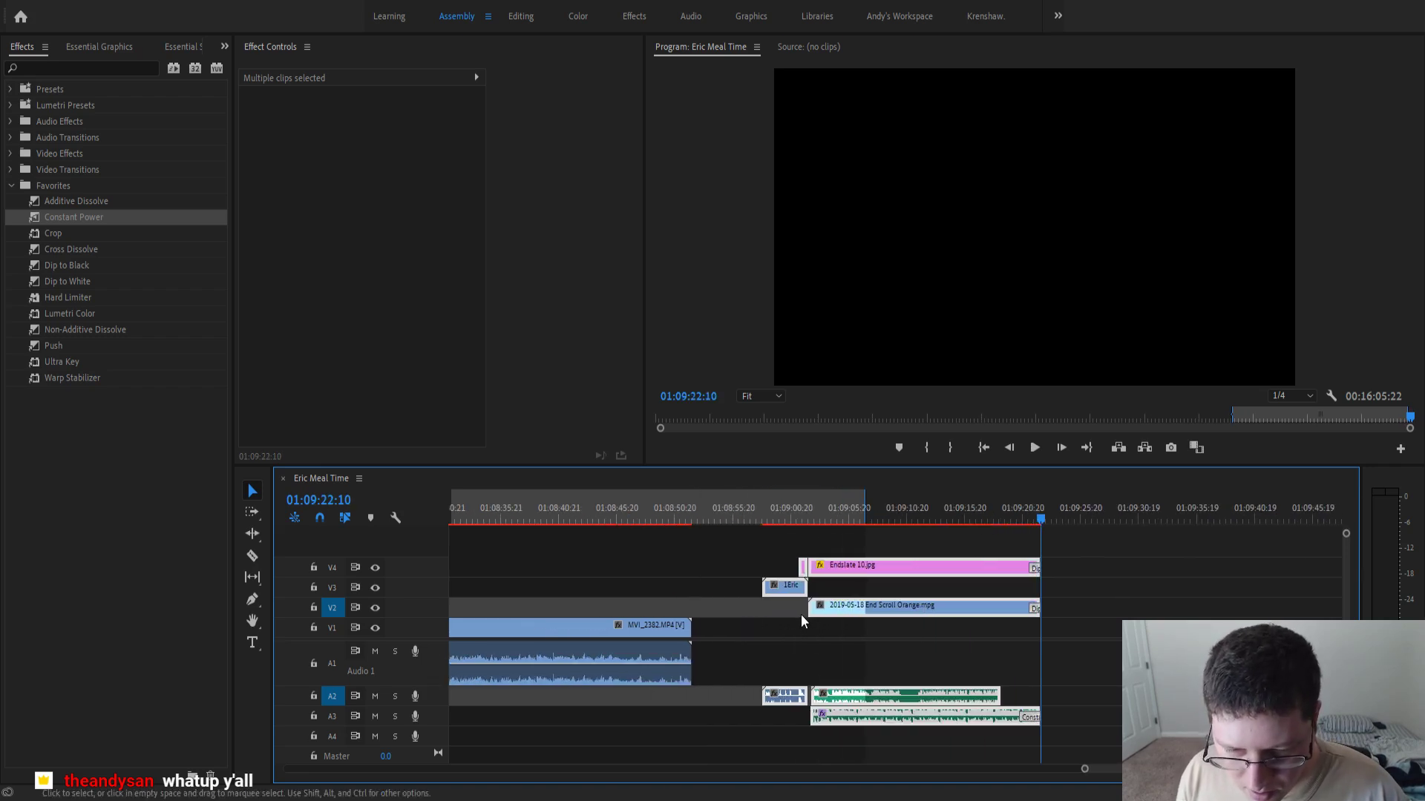
pyautogui.click(824, 553)
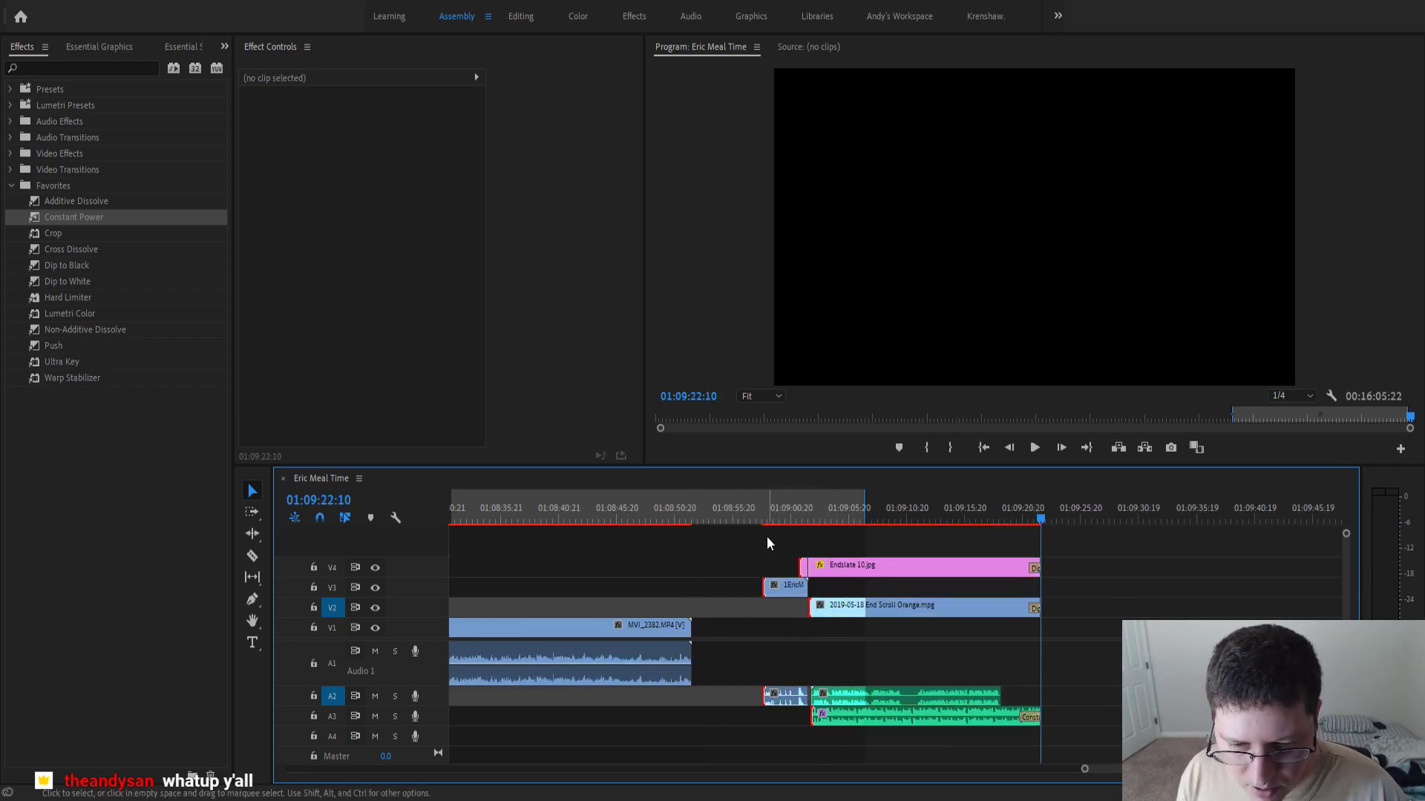
pyautogui.moveTo(765, 540); pyautogui.dragTo(887, 733)
pyautogui.moveTo(883, 616); pyautogui.dragTo(822, 622)
pyautogui.click(819, 542)
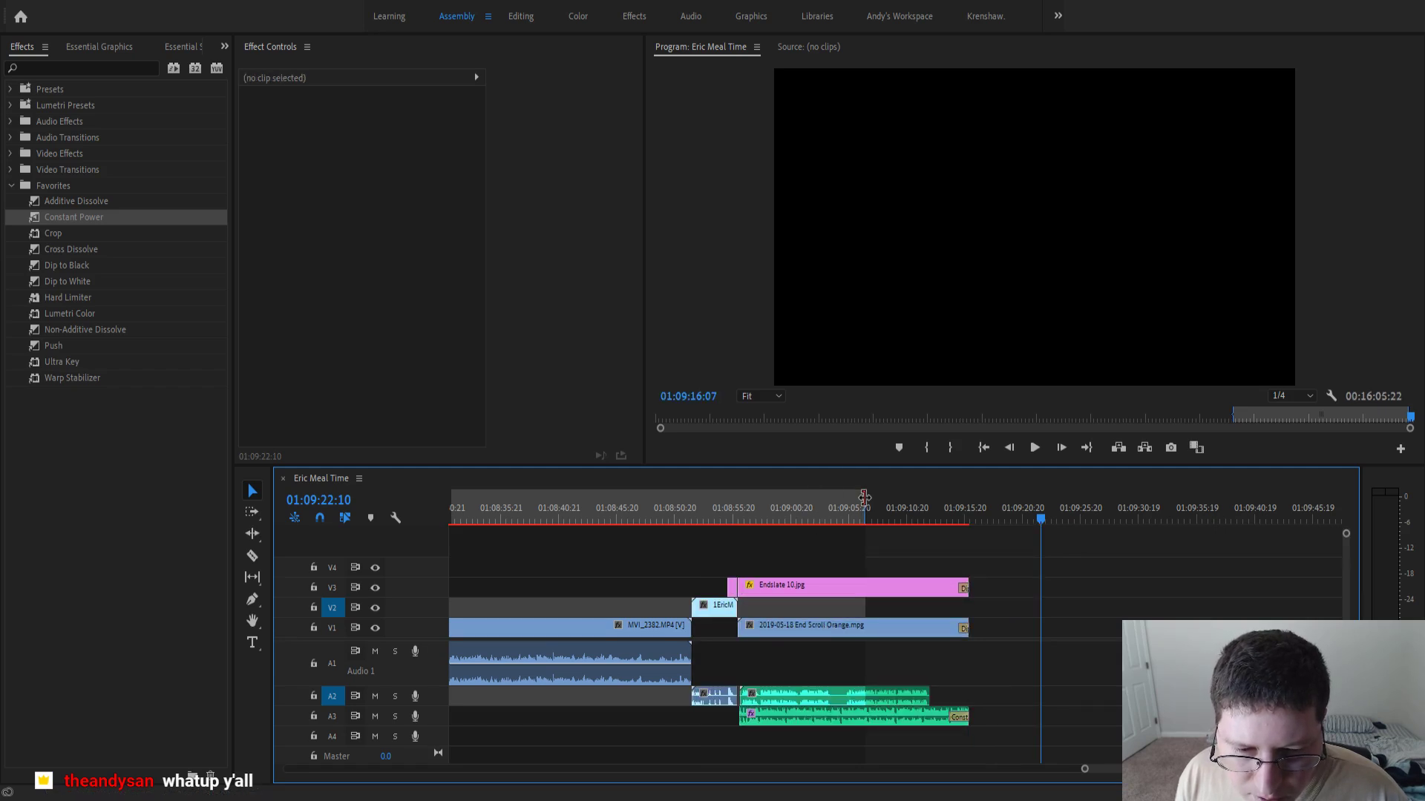
pyautogui.moveTo(864, 506); pyautogui.dragTo(1026, 518)
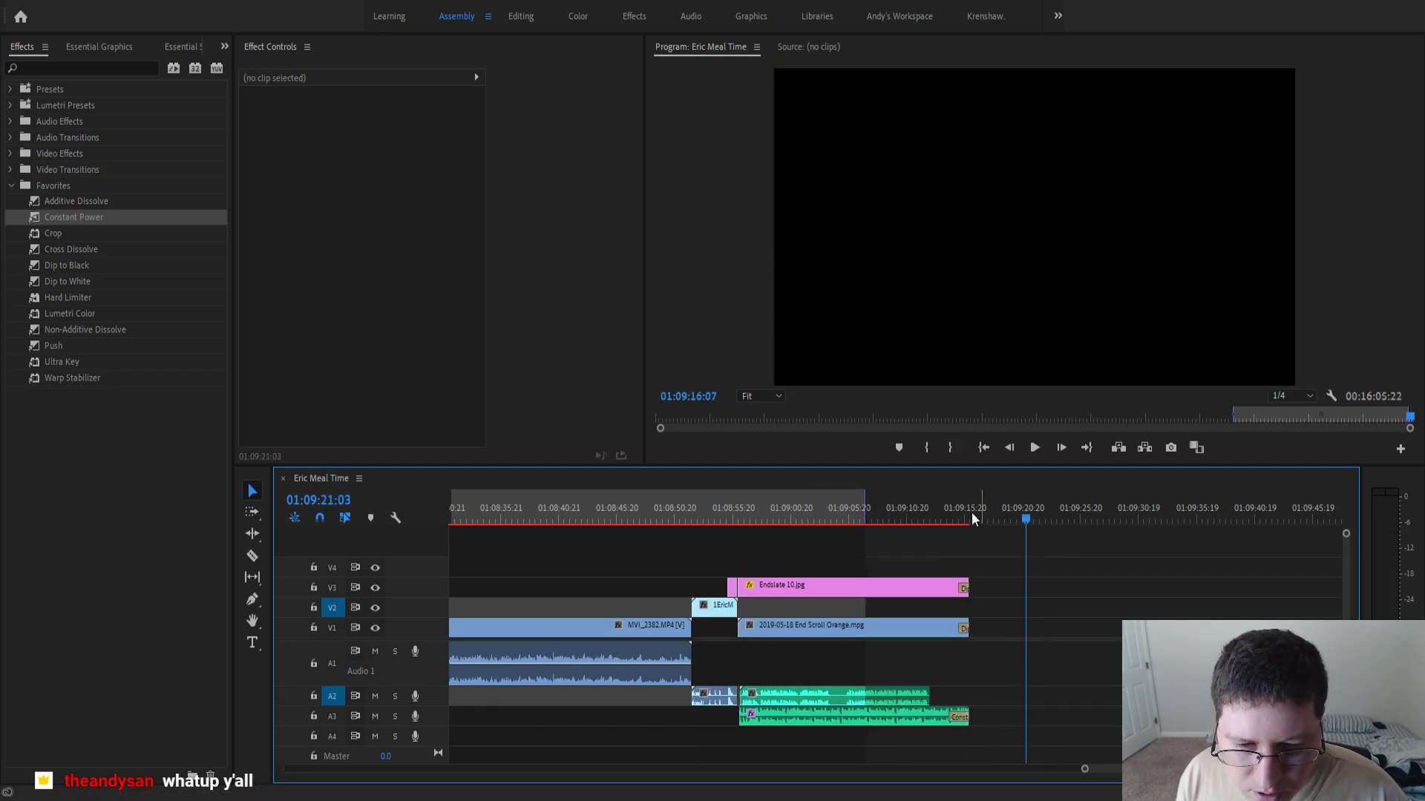
pyautogui.moveTo(866, 496)
pyautogui.mouseDown()
pyautogui.moveTo(995, 512)
pyautogui.moveTo(969, 520)
pyautogui.mouseUp()
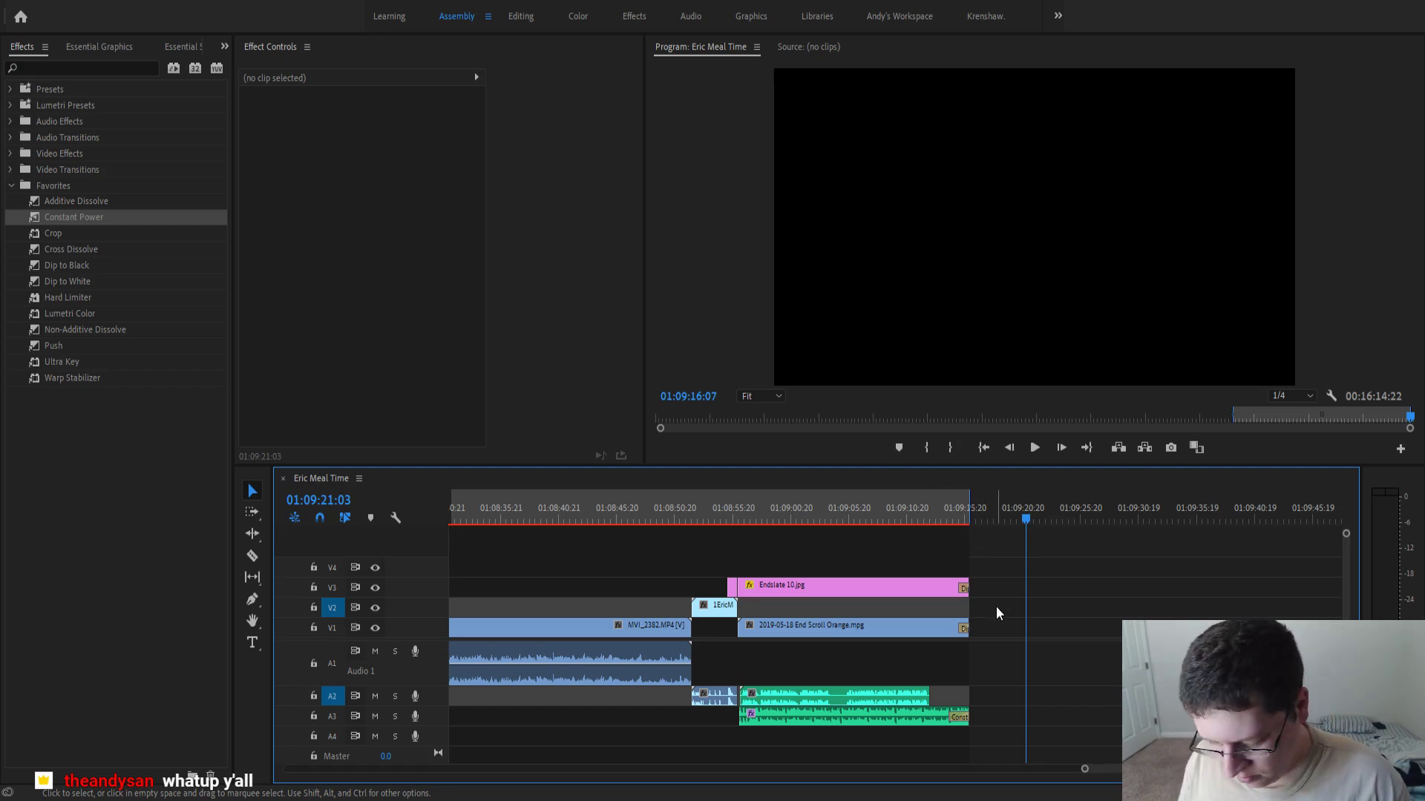
pyautogui.press('-')
pyautogui.press('-')
pyautogui.press('-')
pyautogui.press('-')
pyautogui.press('-')
pyautogui.press('-')
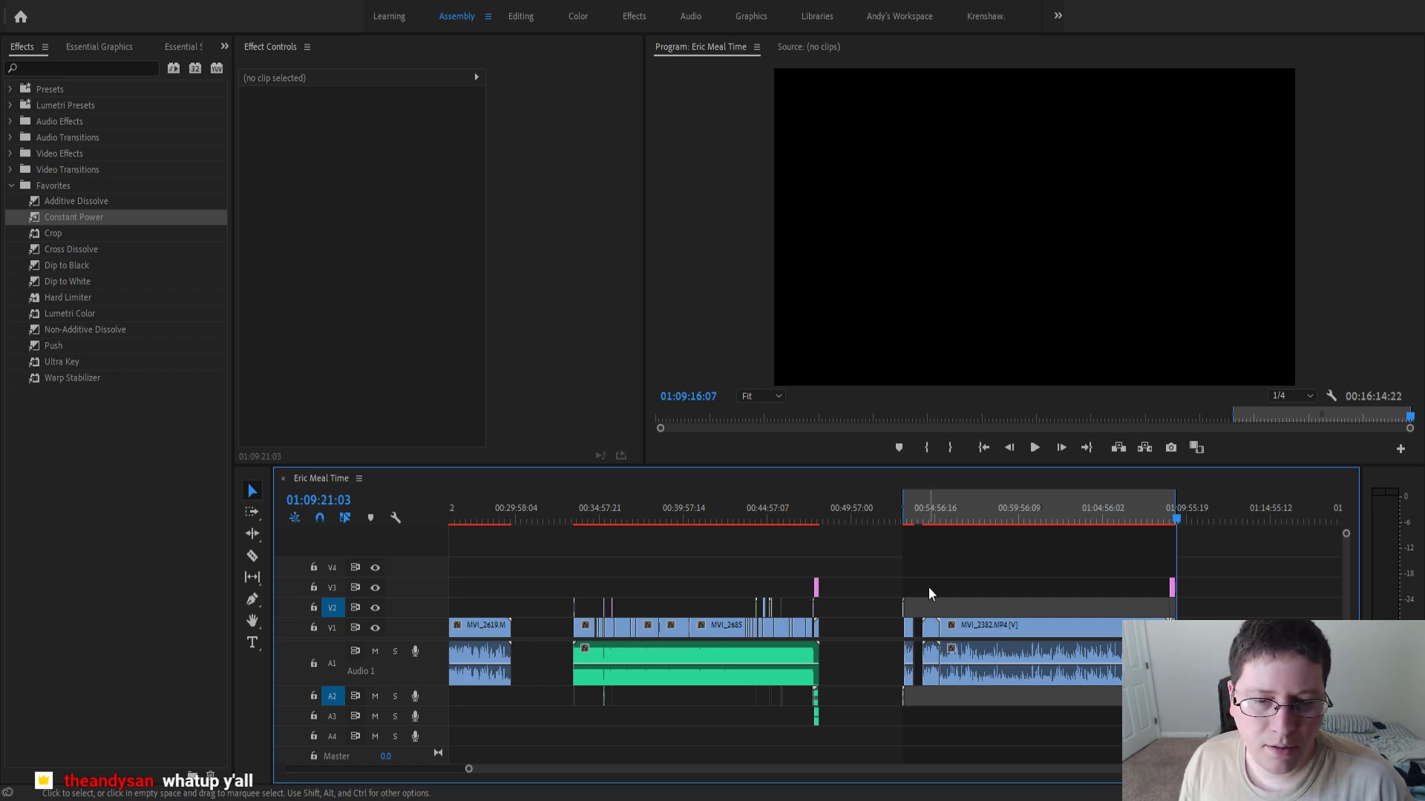
pyautogui.scroll(3, 929, 586)
pyautogui.scroll(-4, 889, 604)
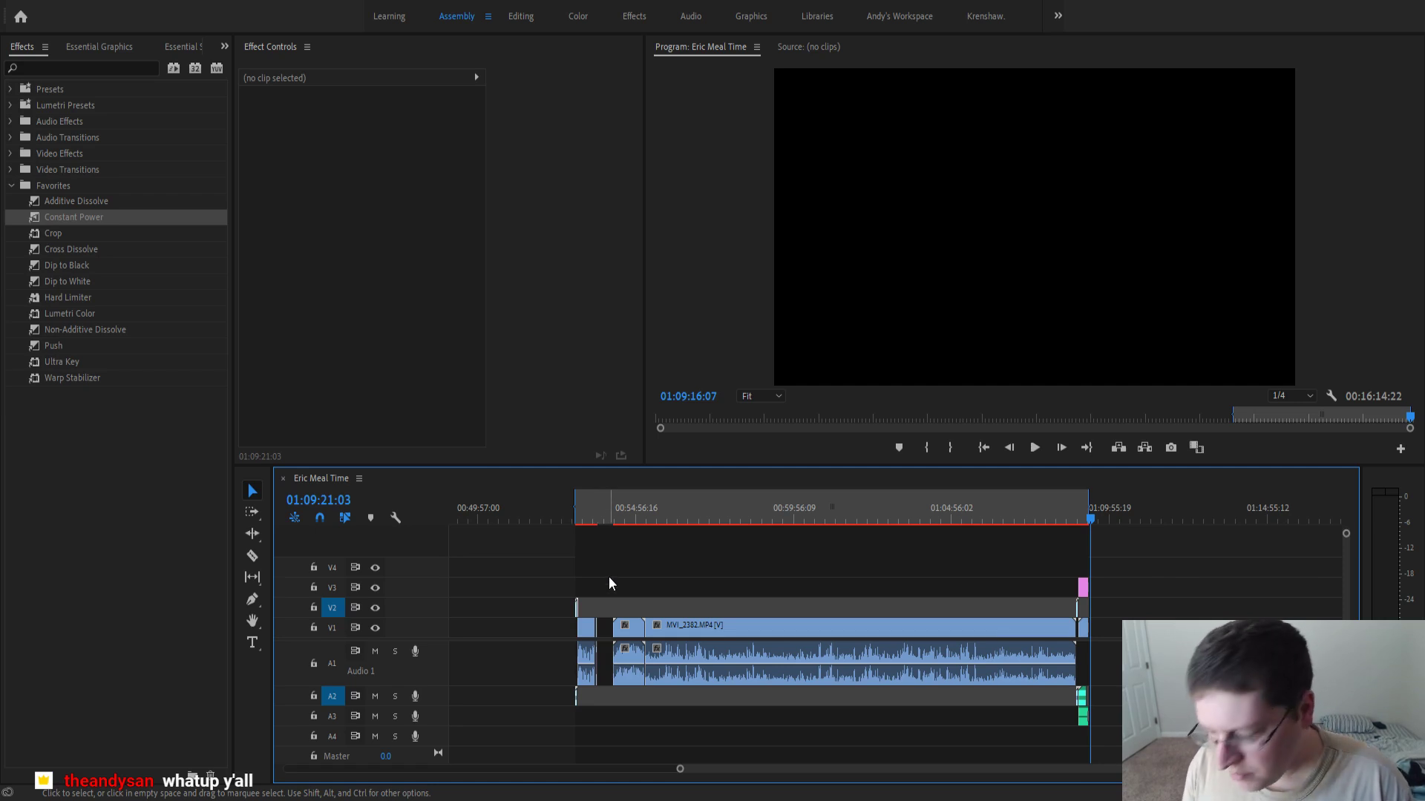
pyautogui.scroll(5, 576, 563)
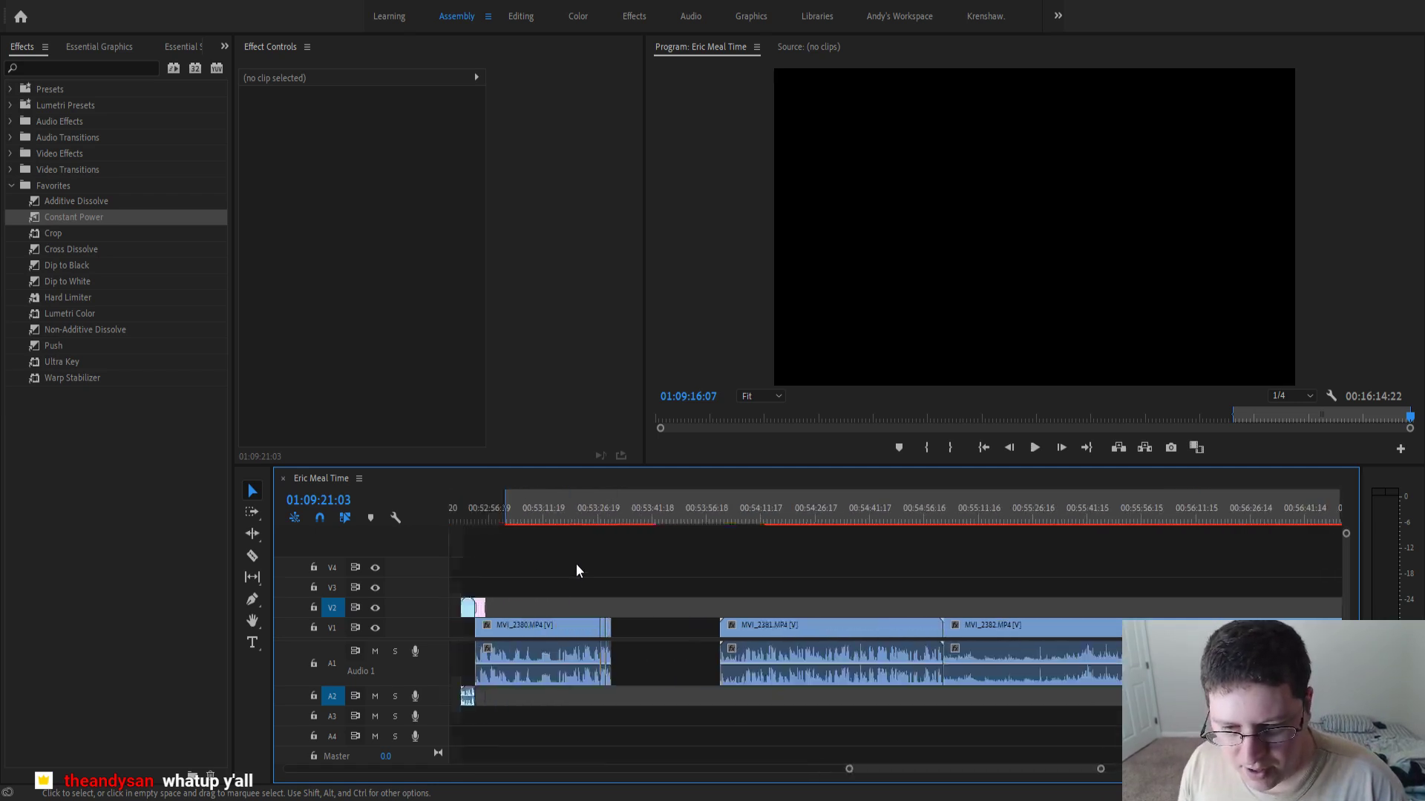
pyautogui.scroll(3, 576, 563)
pyautogui.scroll(-5, 794, 569)
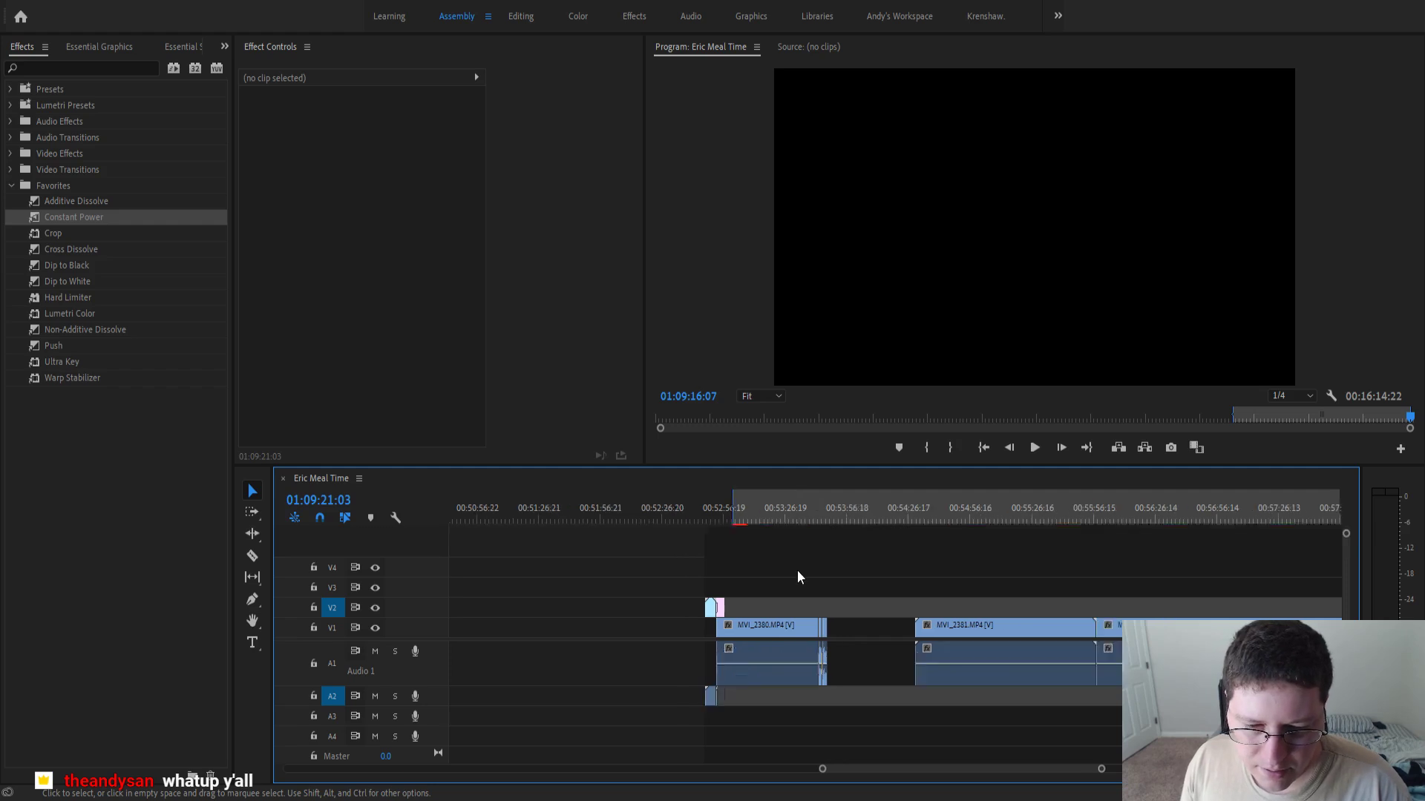
pyautogui.scroll(-2, 797, 569)
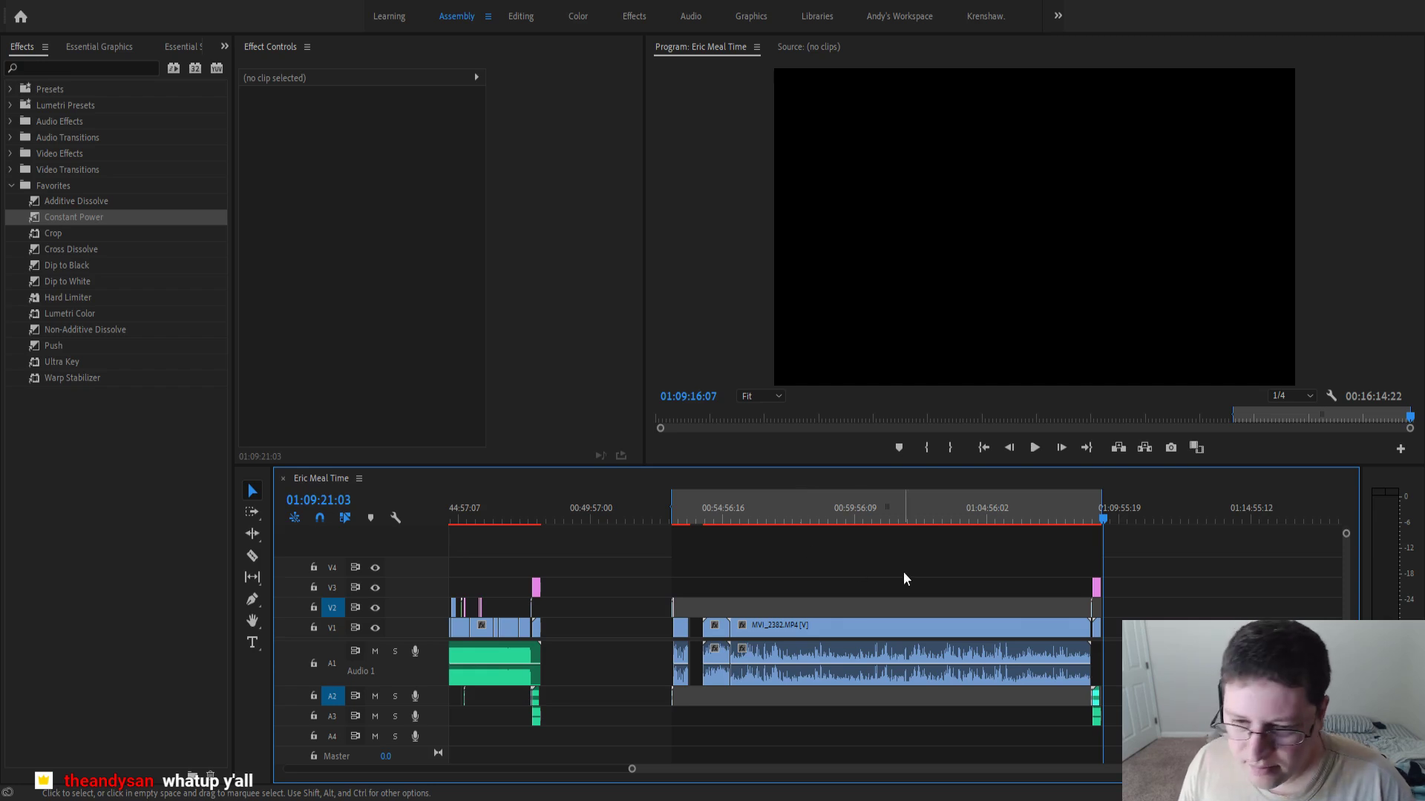
# - Move MVI_2381 earlier on V1 and A1 so that it starts at 00:53:49:05, and place the playhead at its start
pyautogui.scroll(6, 680, 610)
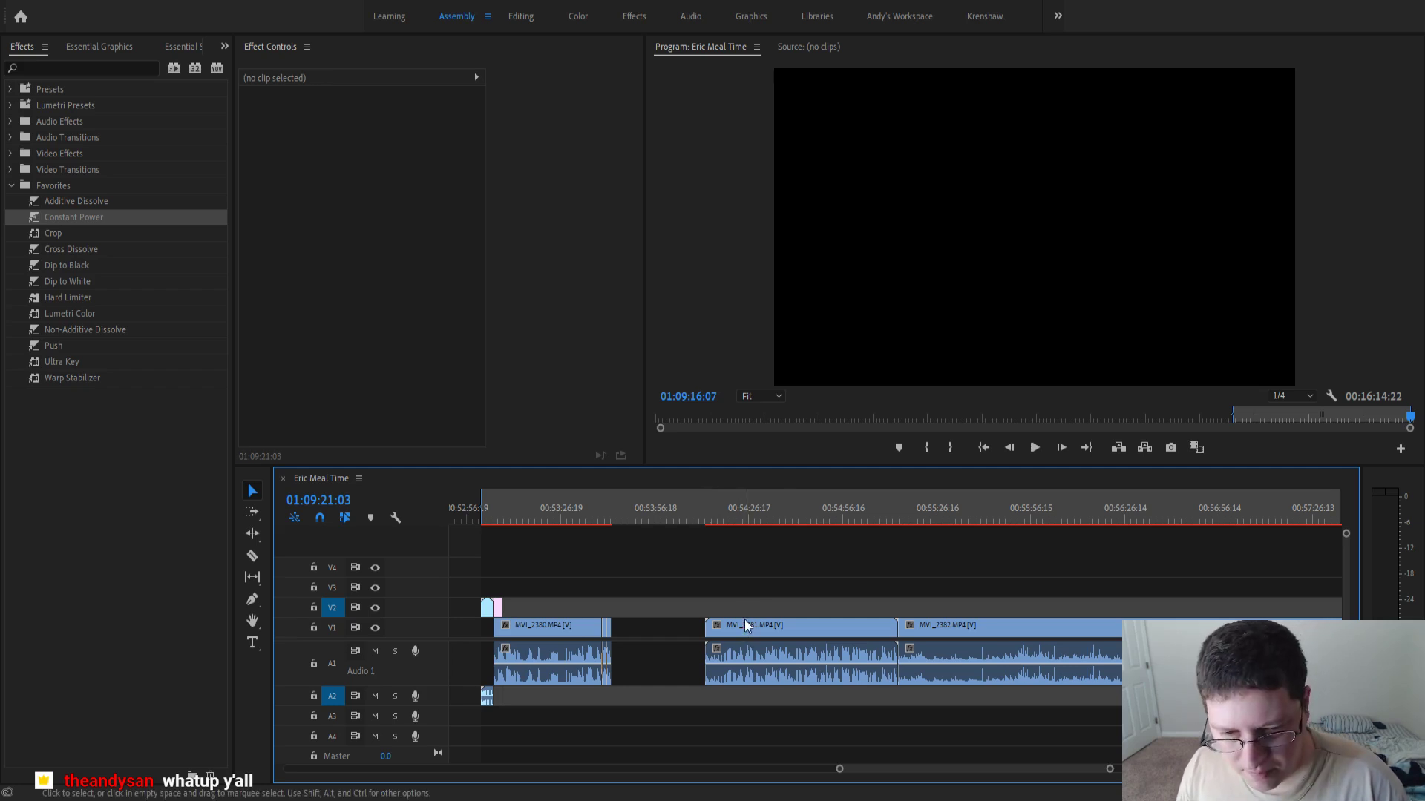
pyautogui.moveTo(745, 620); pyautogui.dragTo(657, 622)
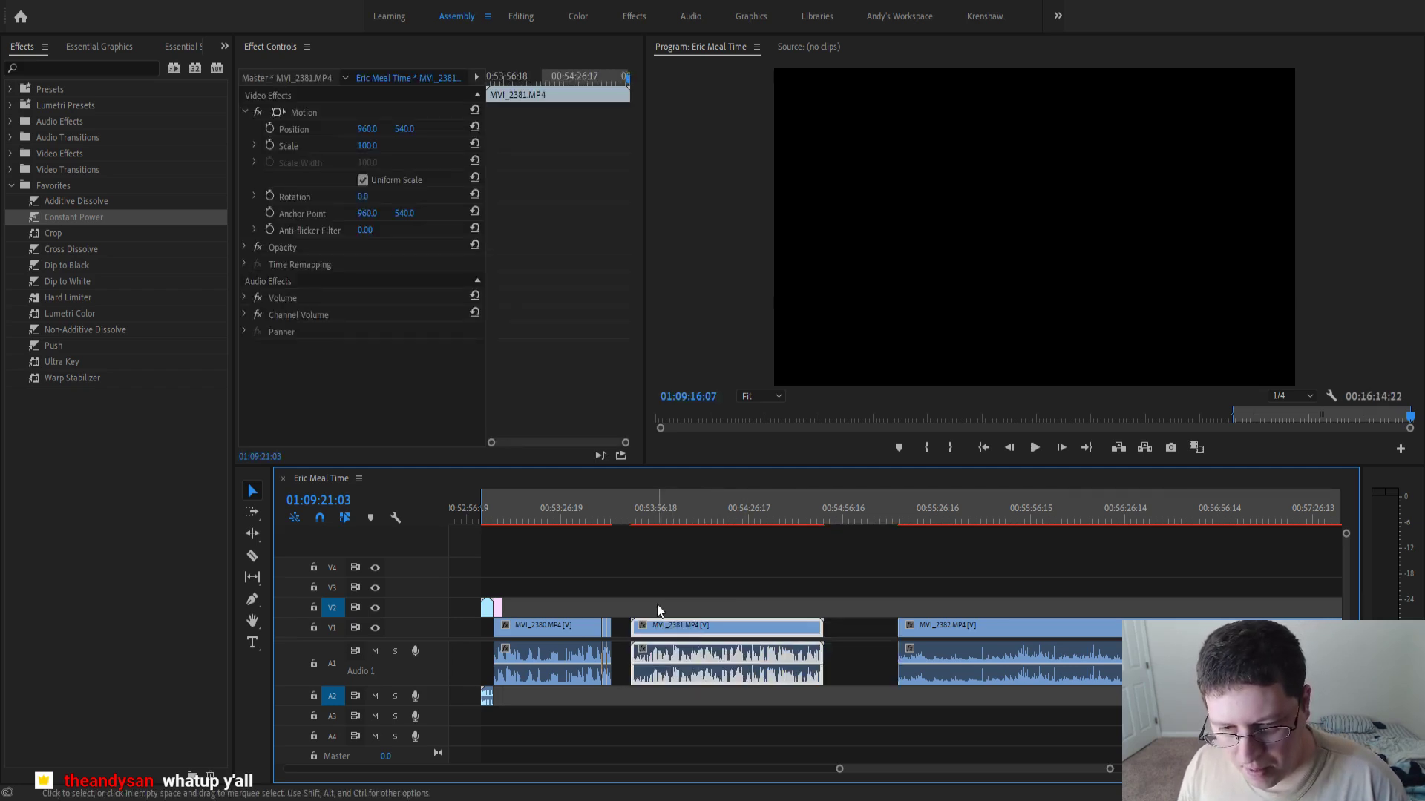
pyautogui.click(631, 516)
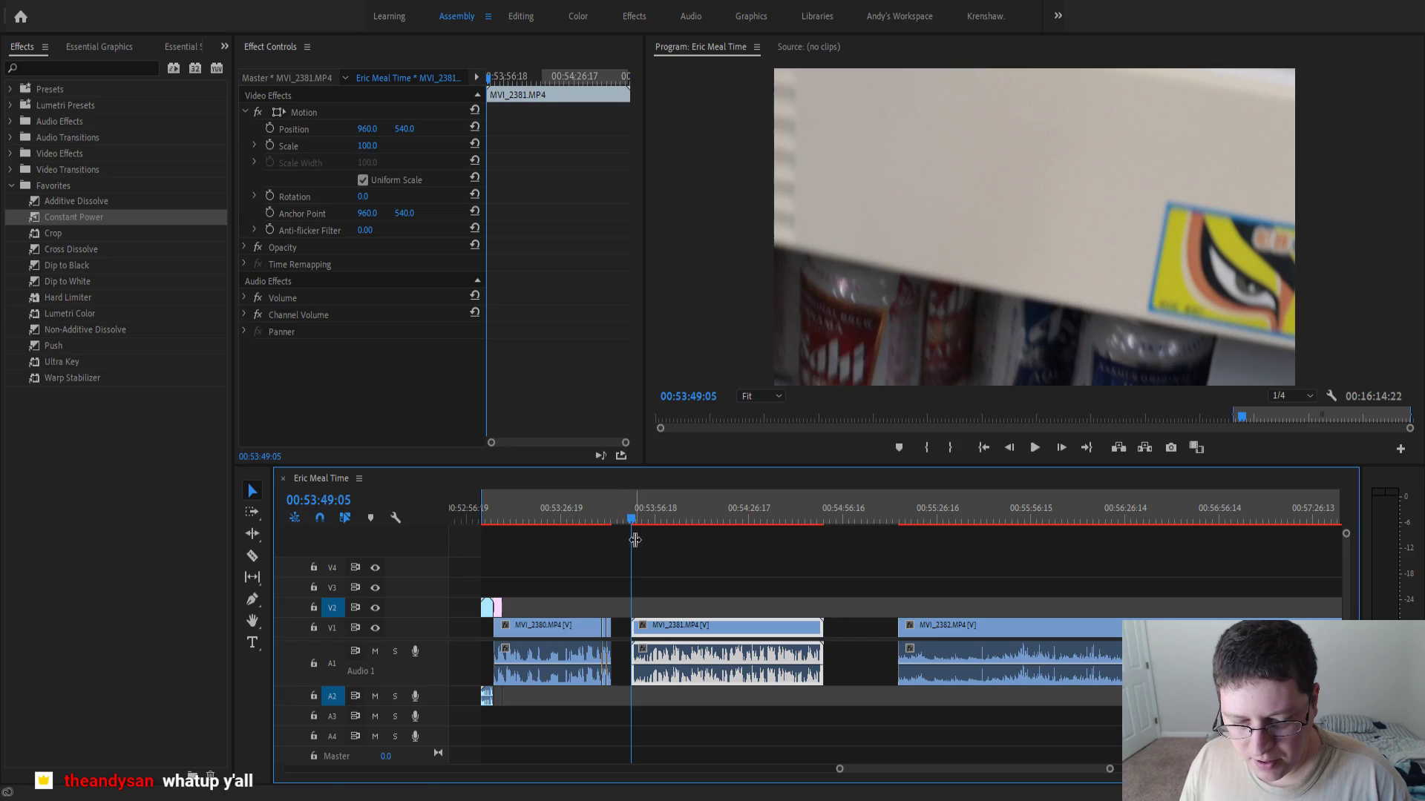
pyautogui.click(696, 658)
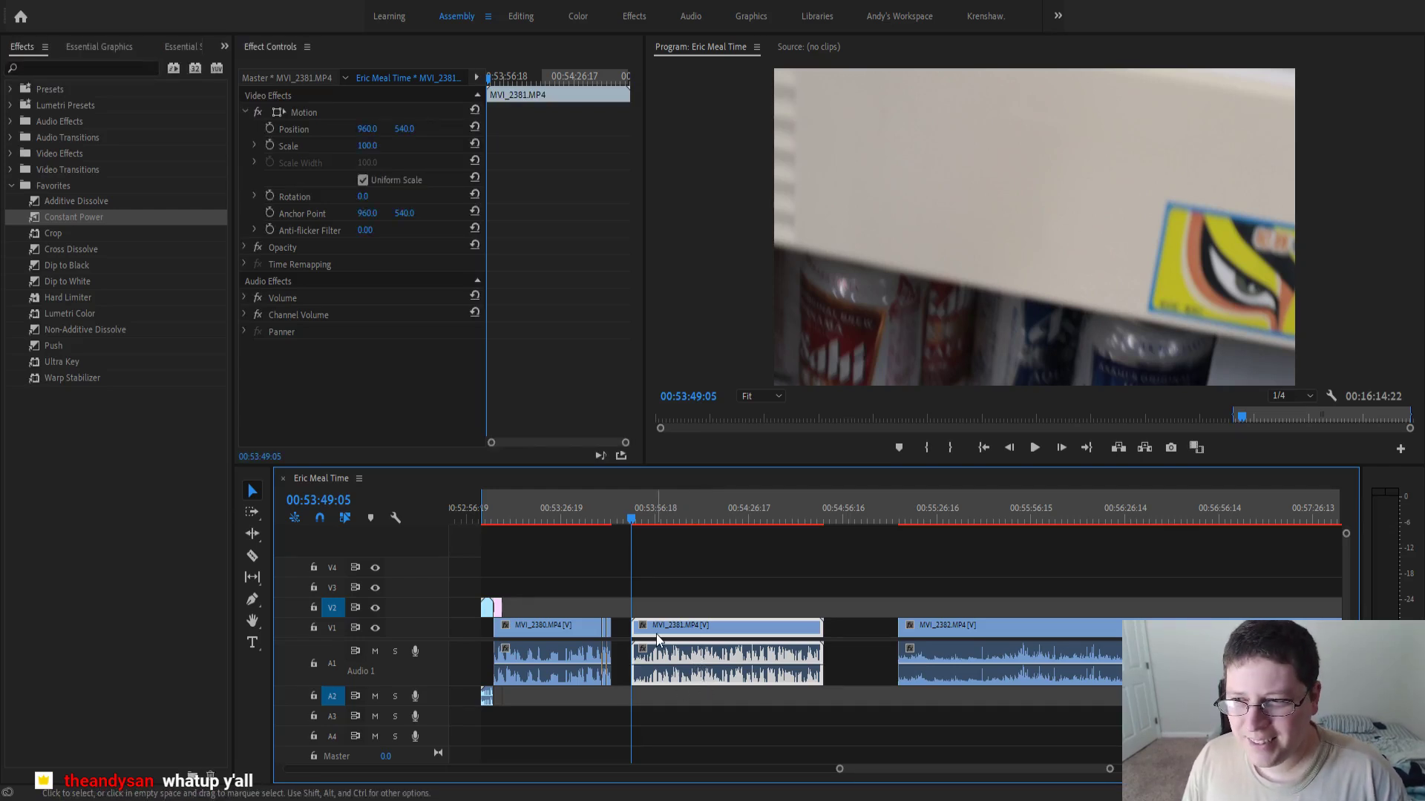
# - Play the opening of MVI_2381, split the clip at 00:53:56:06 and ripple-delete the part before the cut
pyautogui.press('=')
pyautogui.press('=')
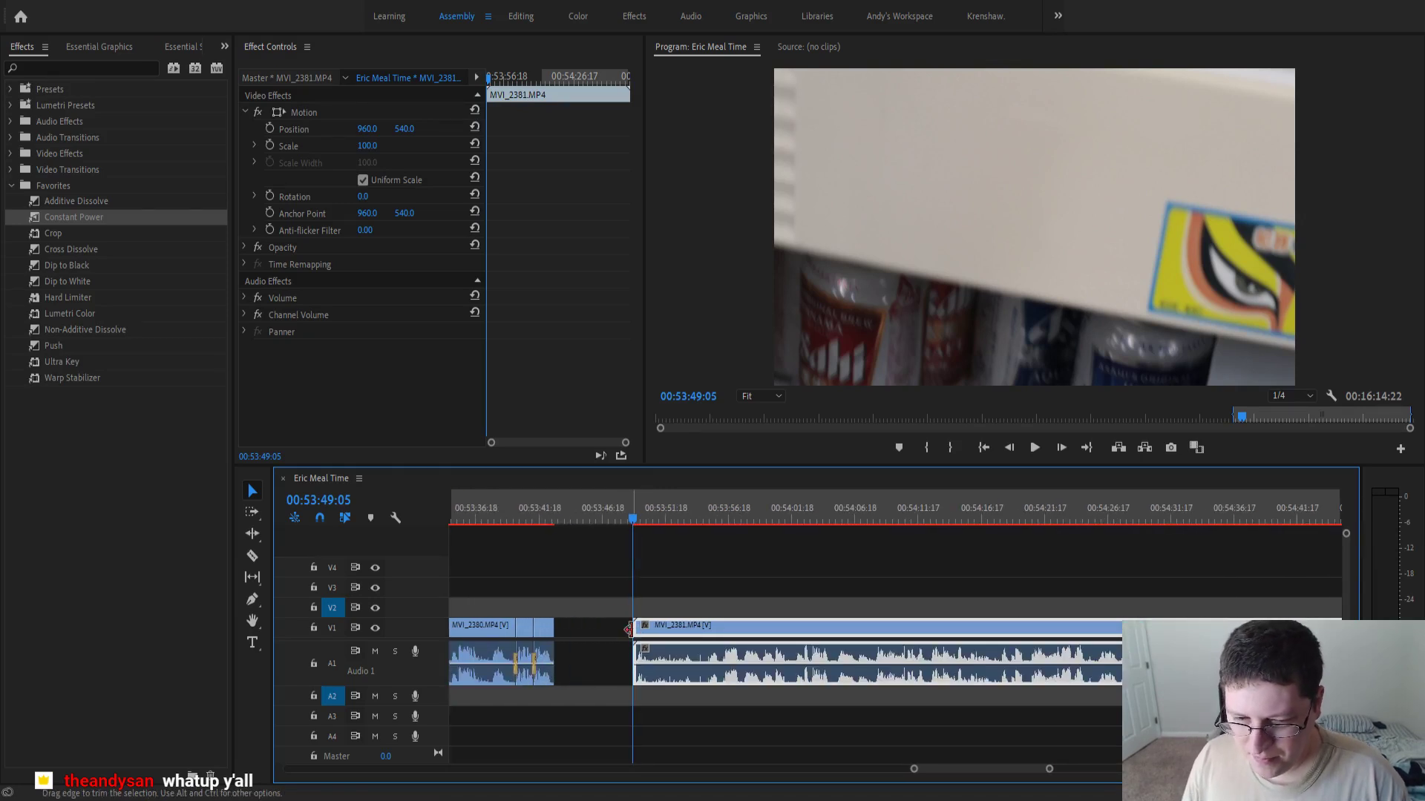
pyautogui.press('space')
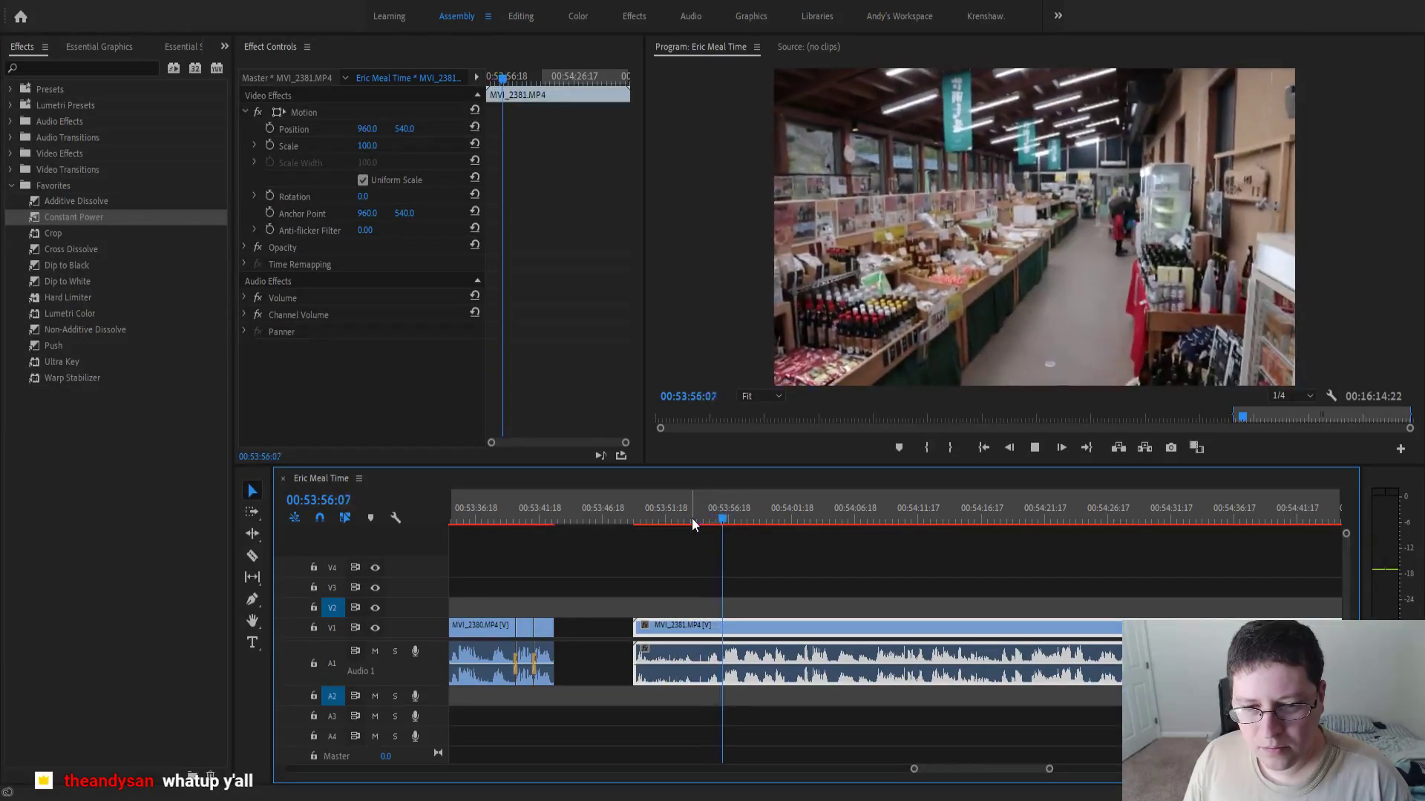
pyautogui.press('=')
pyautogui.press('=')
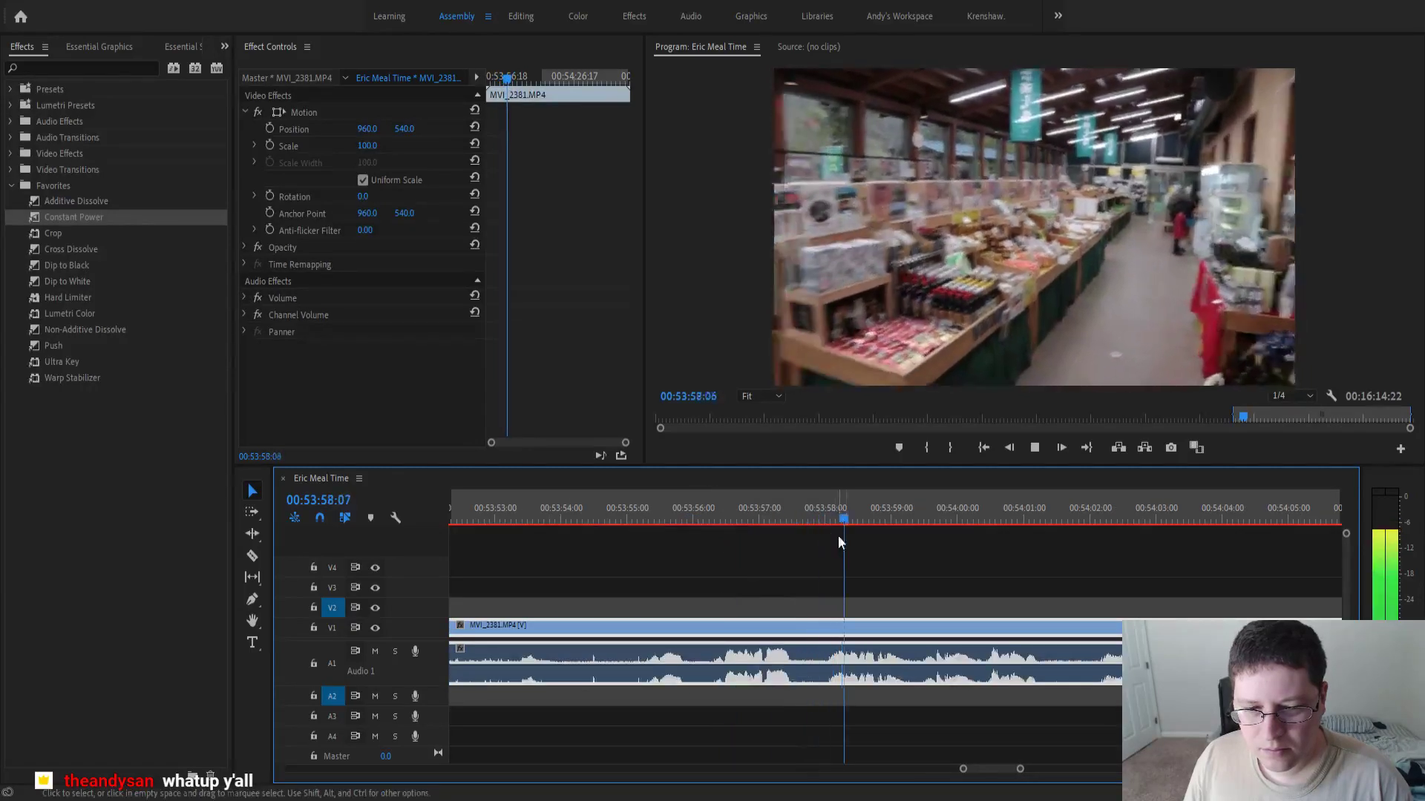
pyautogui.moveTo(871, 519); pyautogui.dragTo(711, 544)
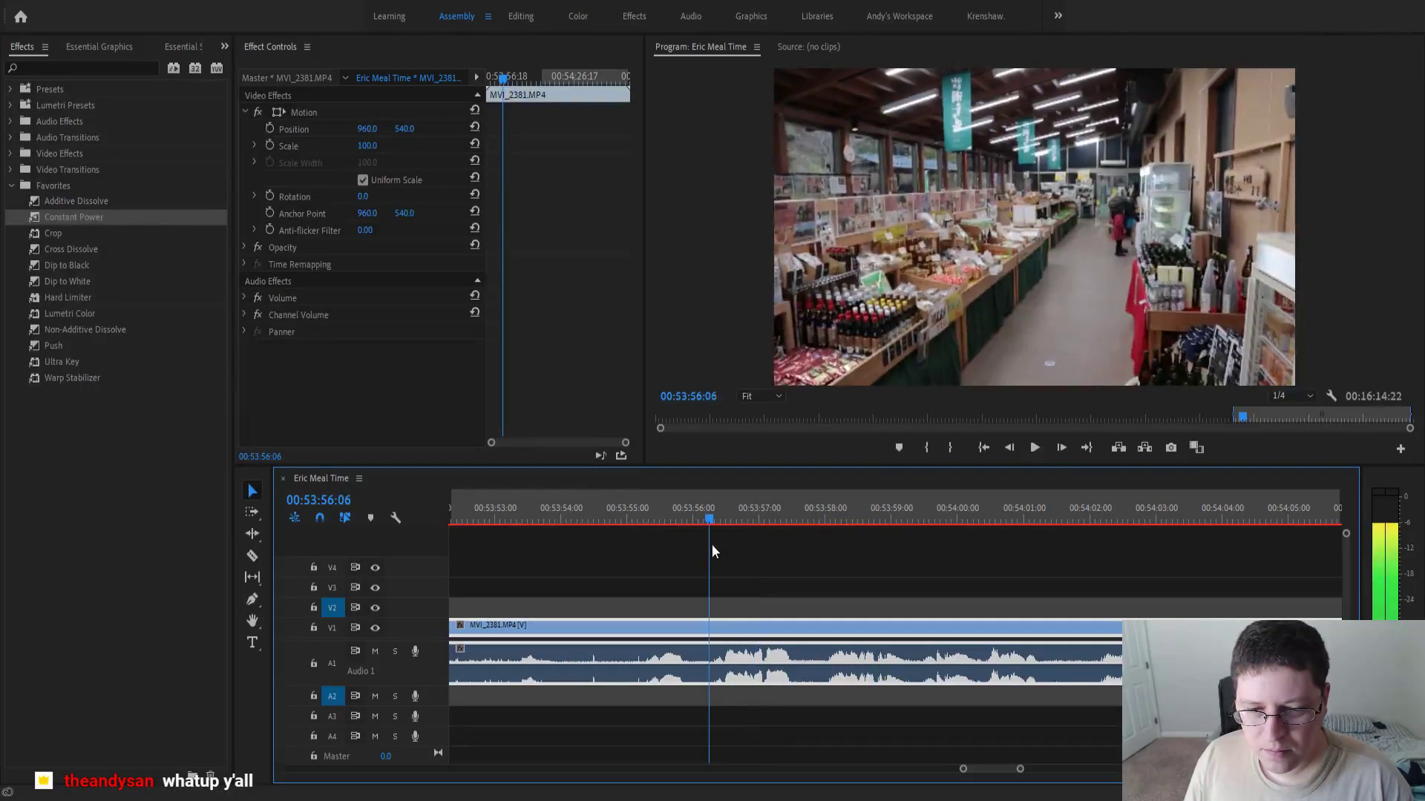
pyautogui.hotkey('ctrl', 'k')
pyautogui.press('-')
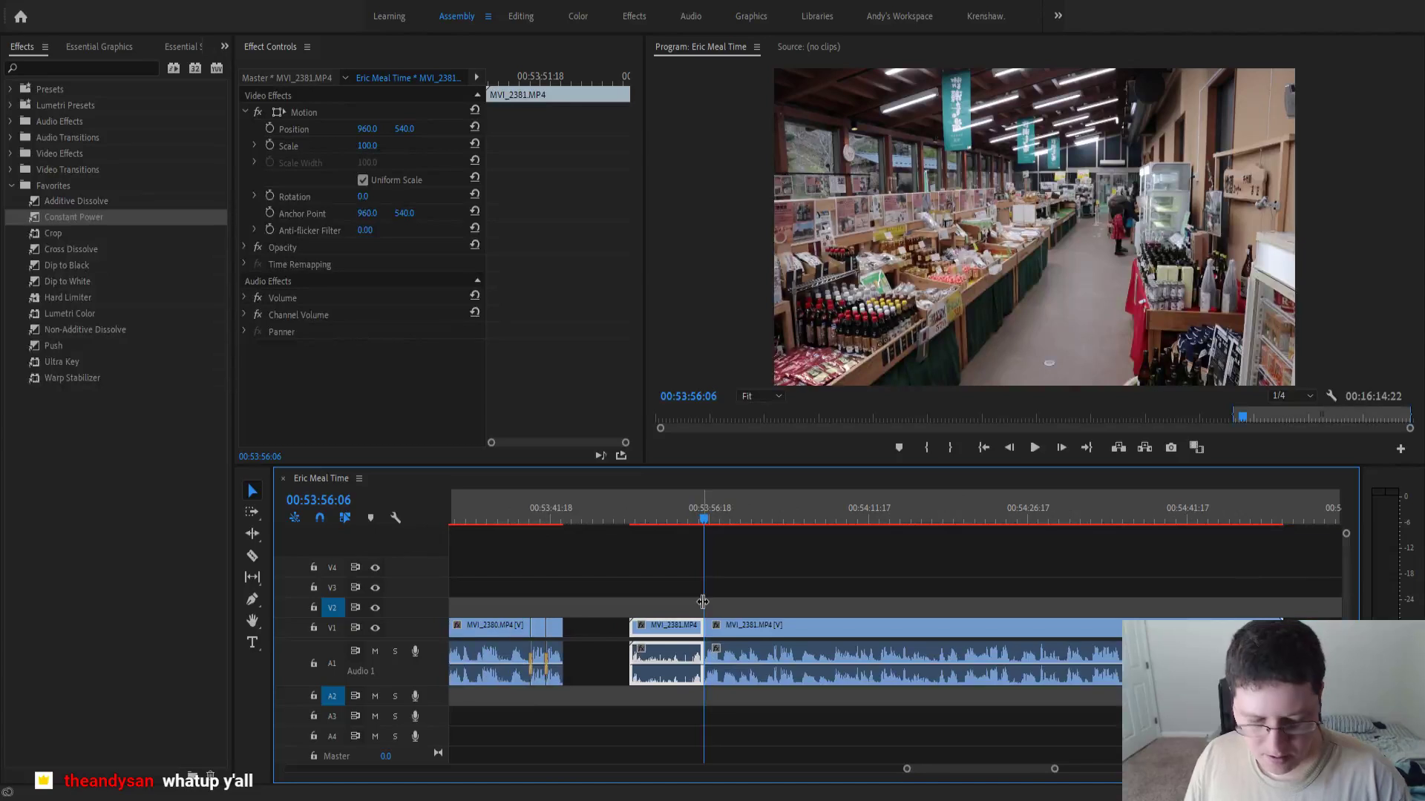
pyautogui.press('q')
pyautogui.press('-')
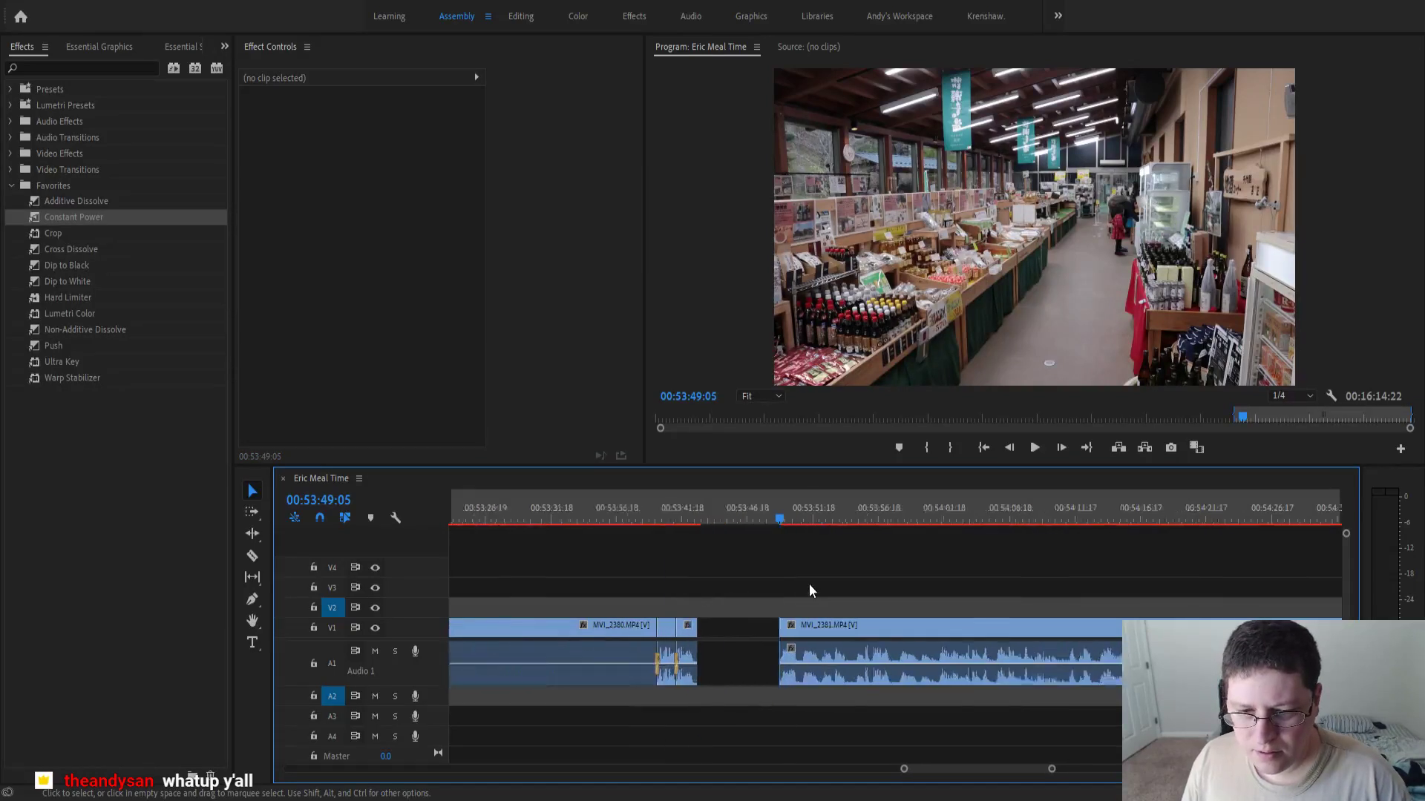
# - Close the gap before the trimmed MVI_2381 by moving it directly against the end of the last MVI_2380 segment
pyautogui.press('=')
pyautogui.press('=')
pyautogui.click(815, 631)
pyautogui.moveTo(814, 631); pyautogui.dragTo(676, 632)
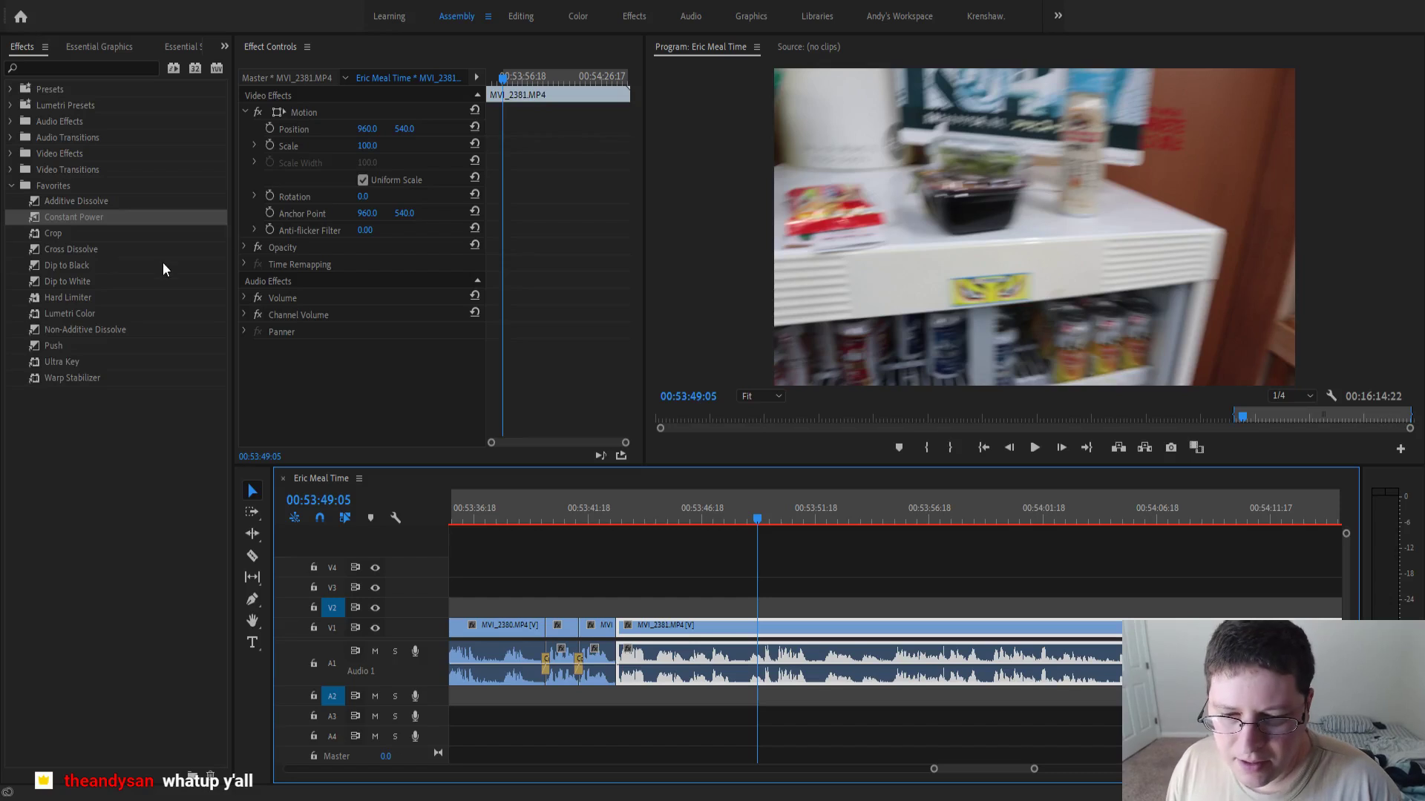
# - Apply Constant Power to the A1 edit point between MVI_2380 and MVI_2381, and play across the cut
pyautogui.click(581, 497)
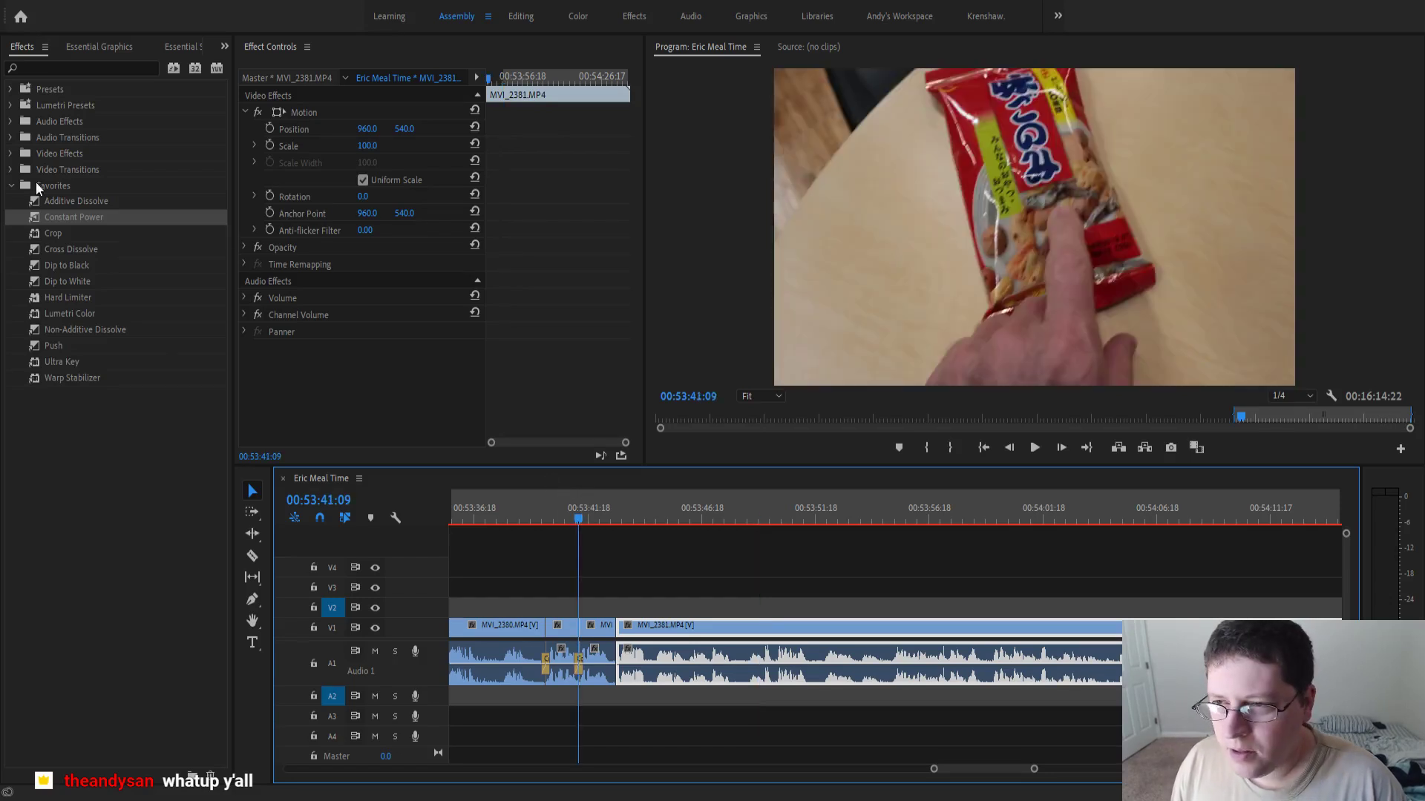
pyautogui.click(60, 215)
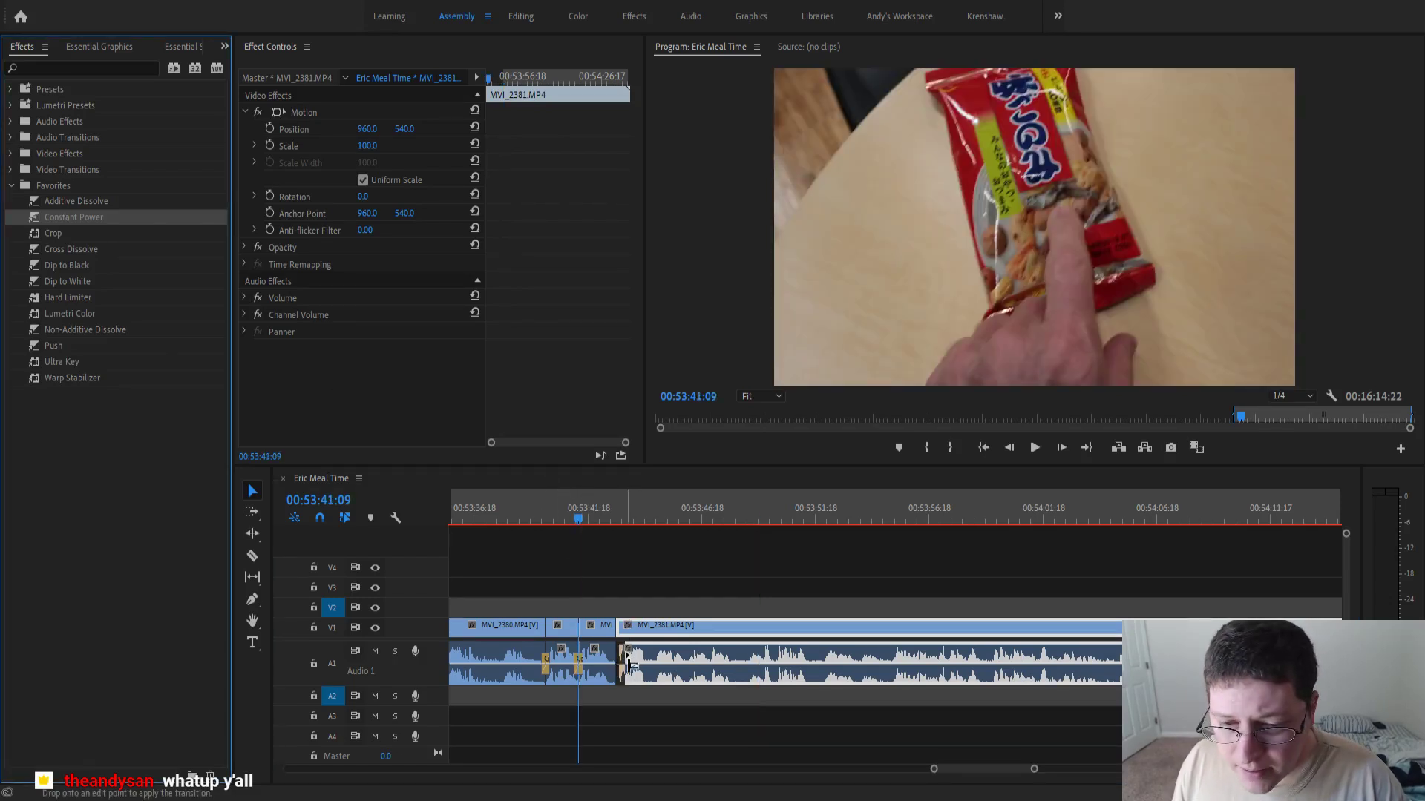
pyautogui.moveTo(627, 670); pyautogui.dragTo(620, 657)
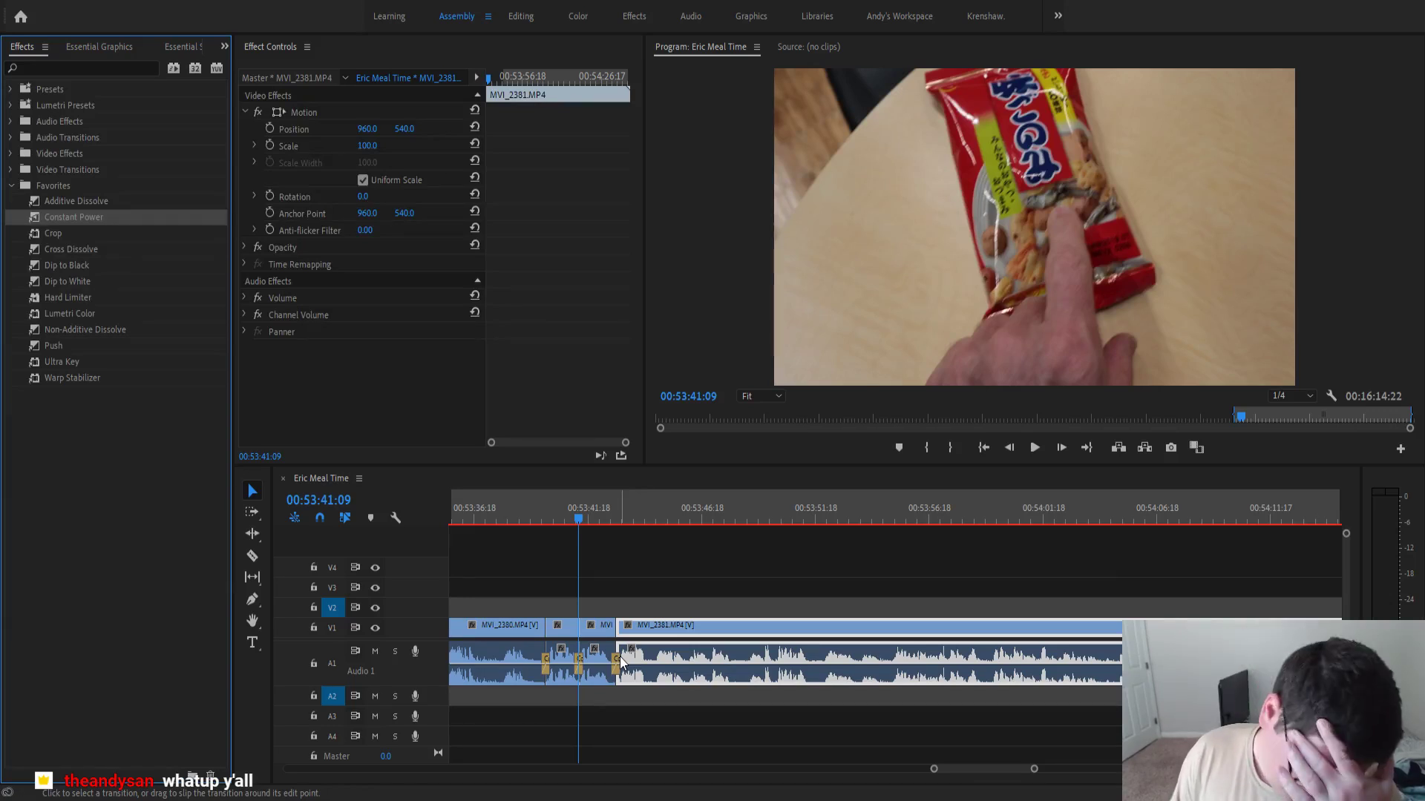
pyautogui.press('space')
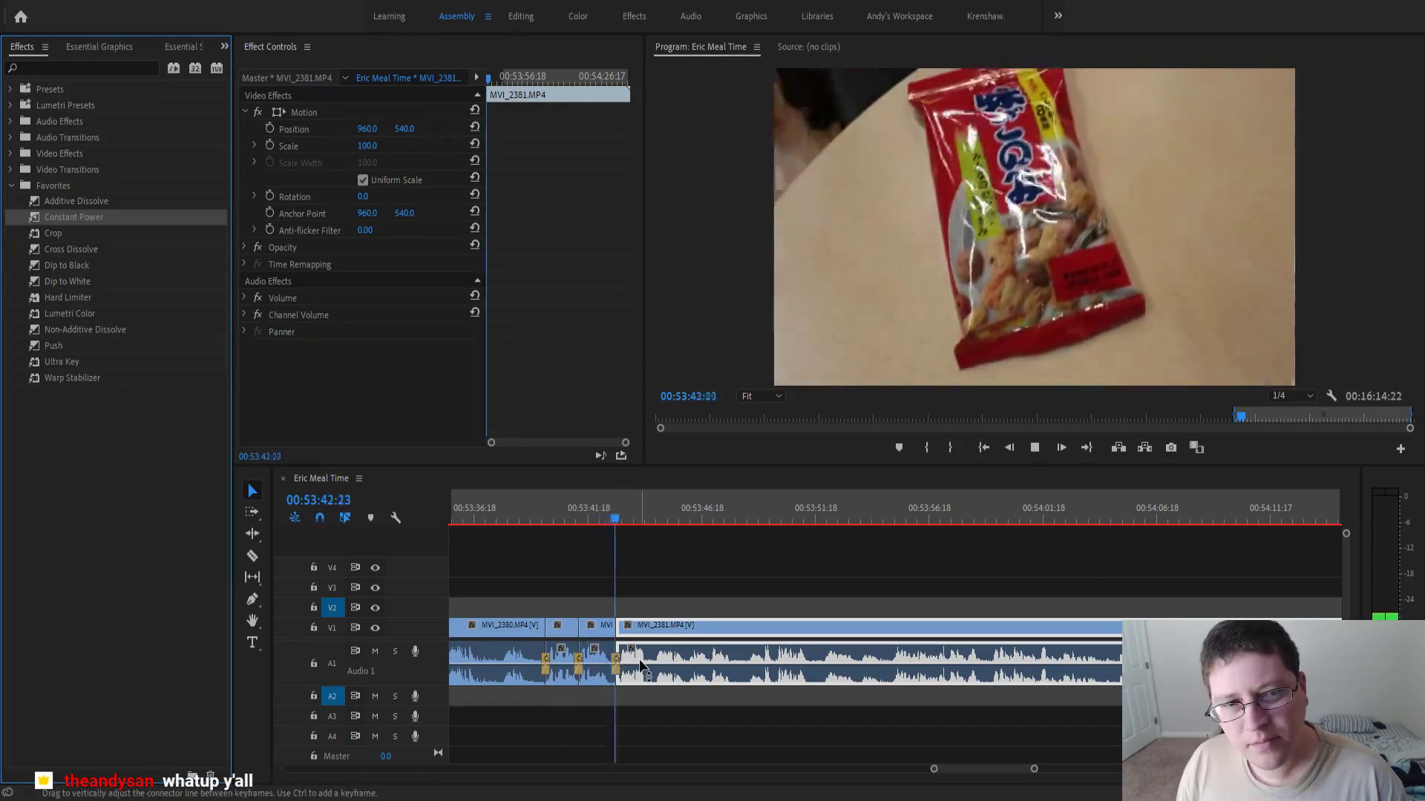
pyautogui.press('space')
# - Apply the Additive Dissolve transition from Favorites to the V1 cut between MVI_2380 and MVI_2381
pyautogui.click(56, 202)
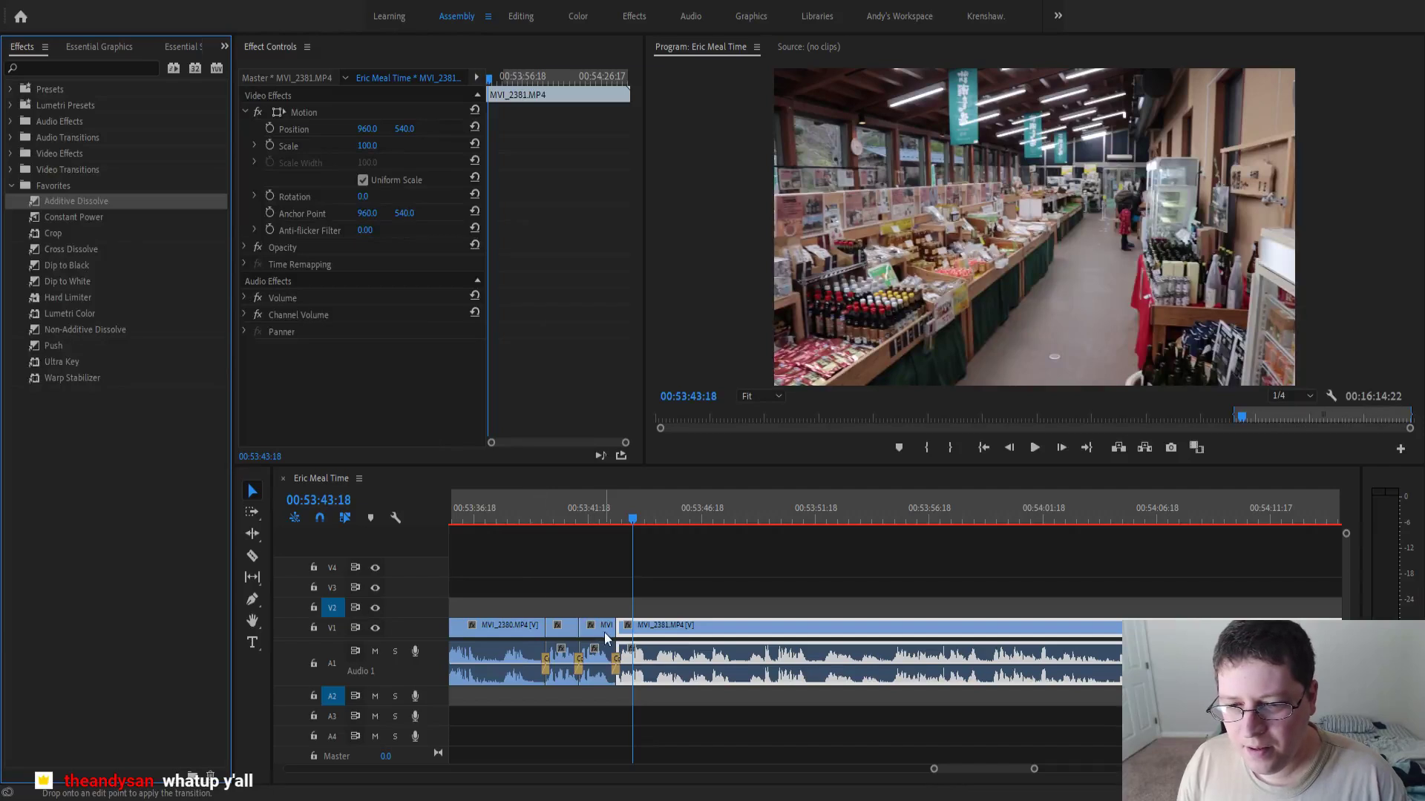
pyautogui.moveTo(621, 642); pyautogui.dragTo(615, 635)
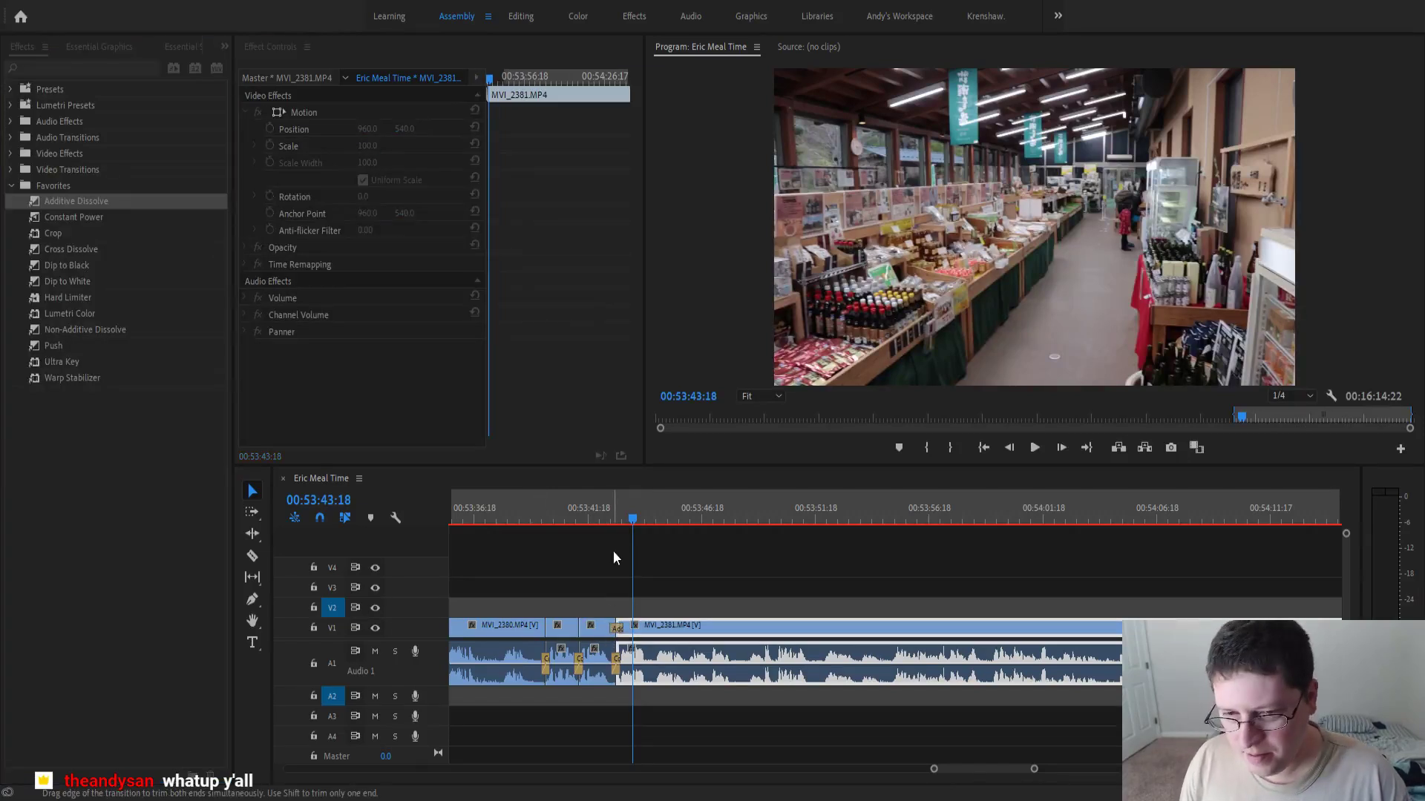
# - Play back the transition from MVI_2380 into MVI_2381 twice to review the Additive Dissolve and the preceding short segments
pyautogui.click(529, 515)
pyautogui.press('space')
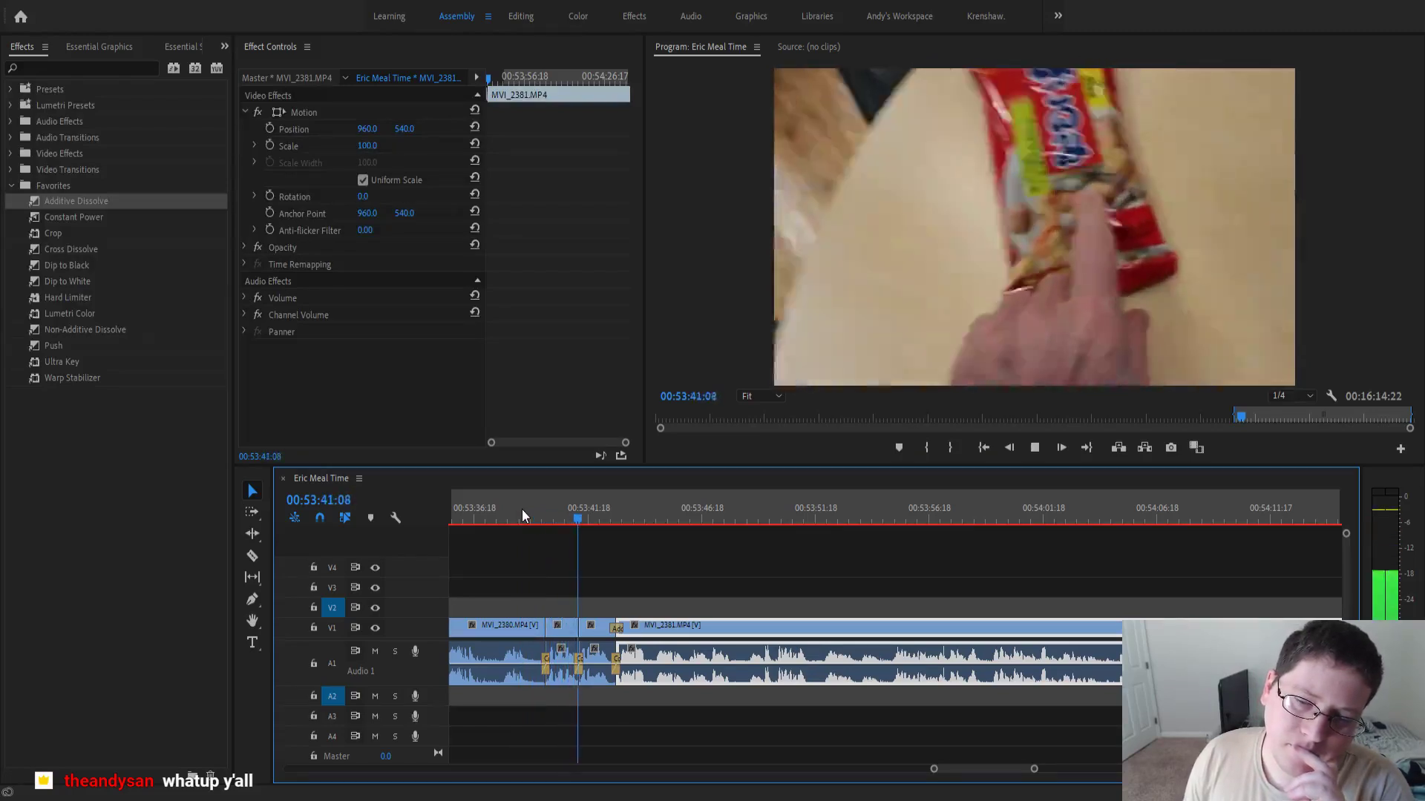
pyautogui.scroll(3, 541, 524)
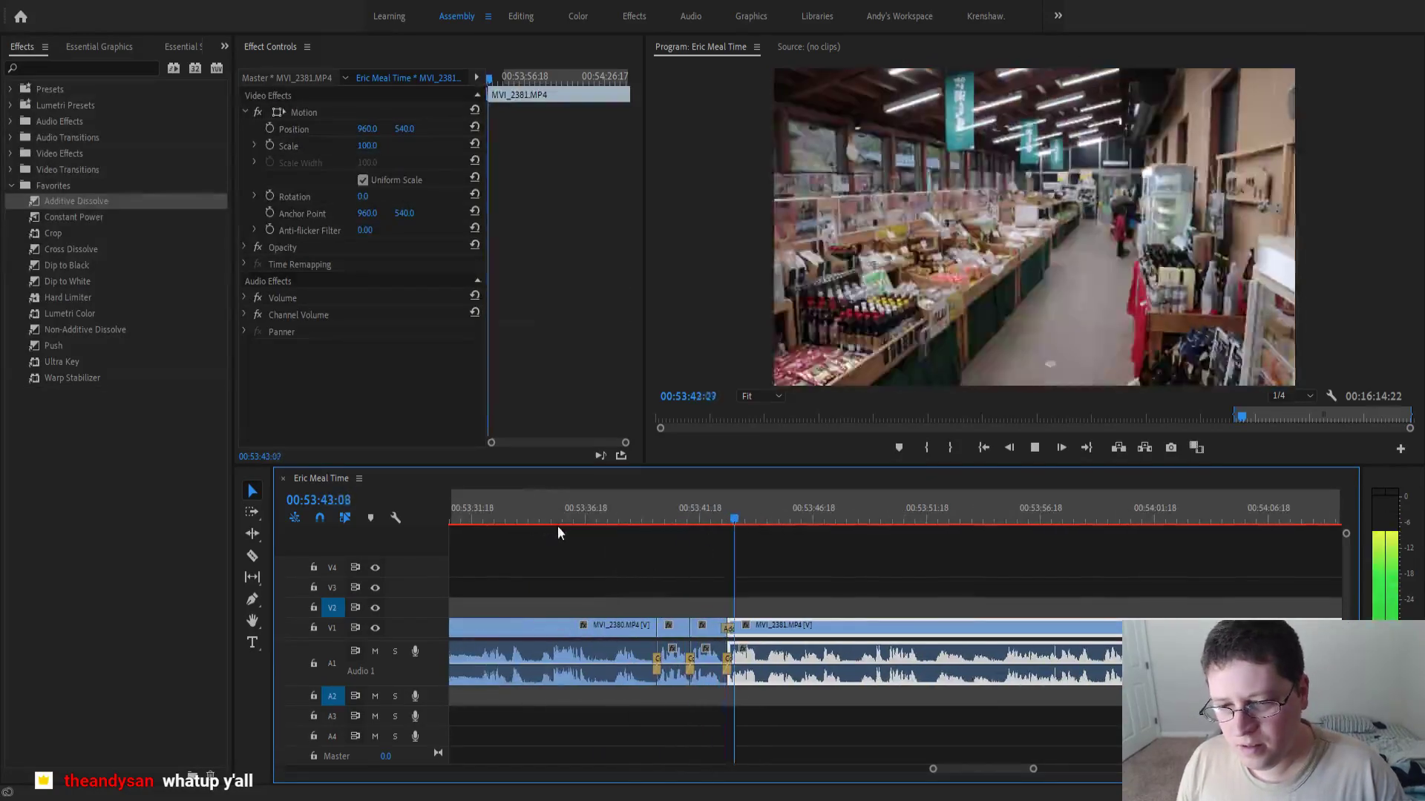
pyautogui.click(566, 517)
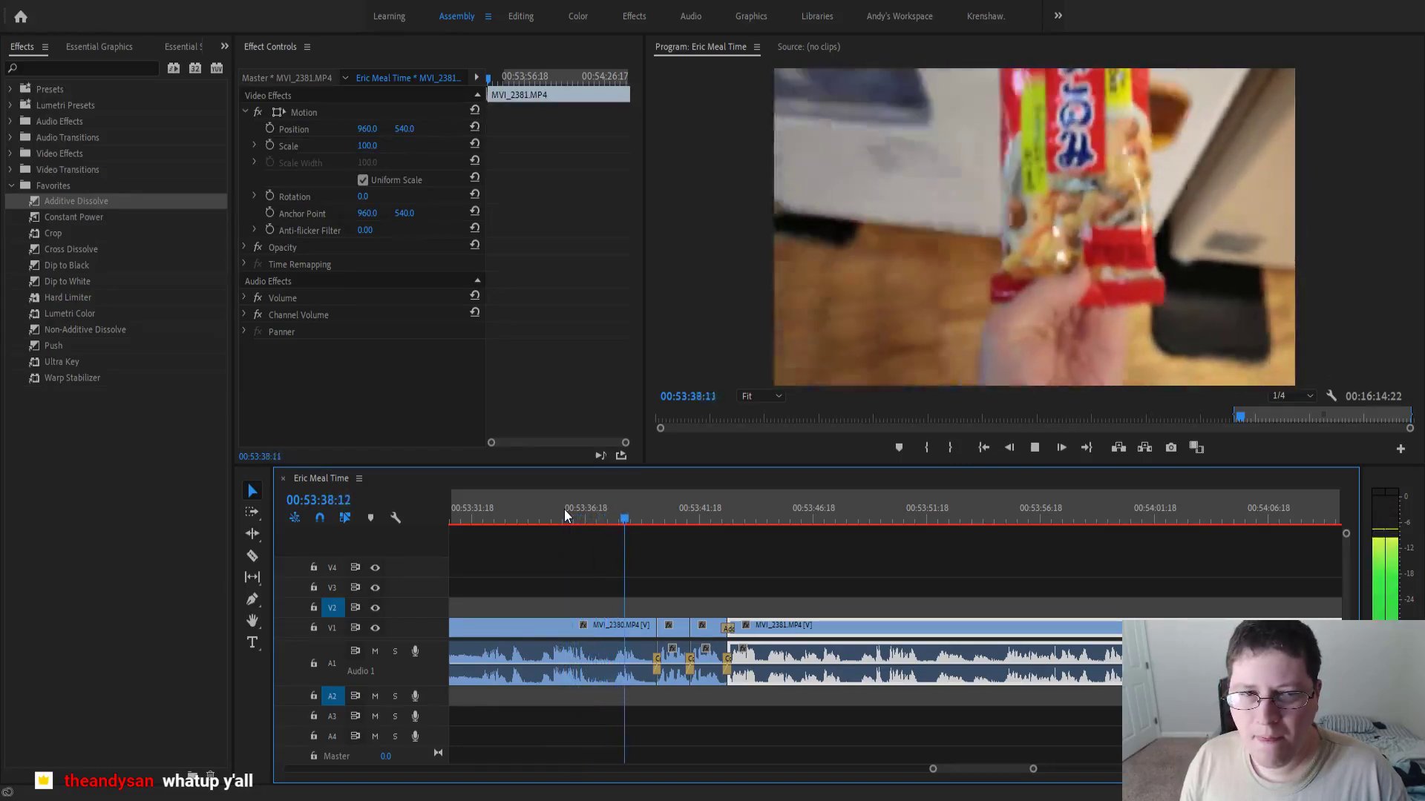
pyautogui.press('space')
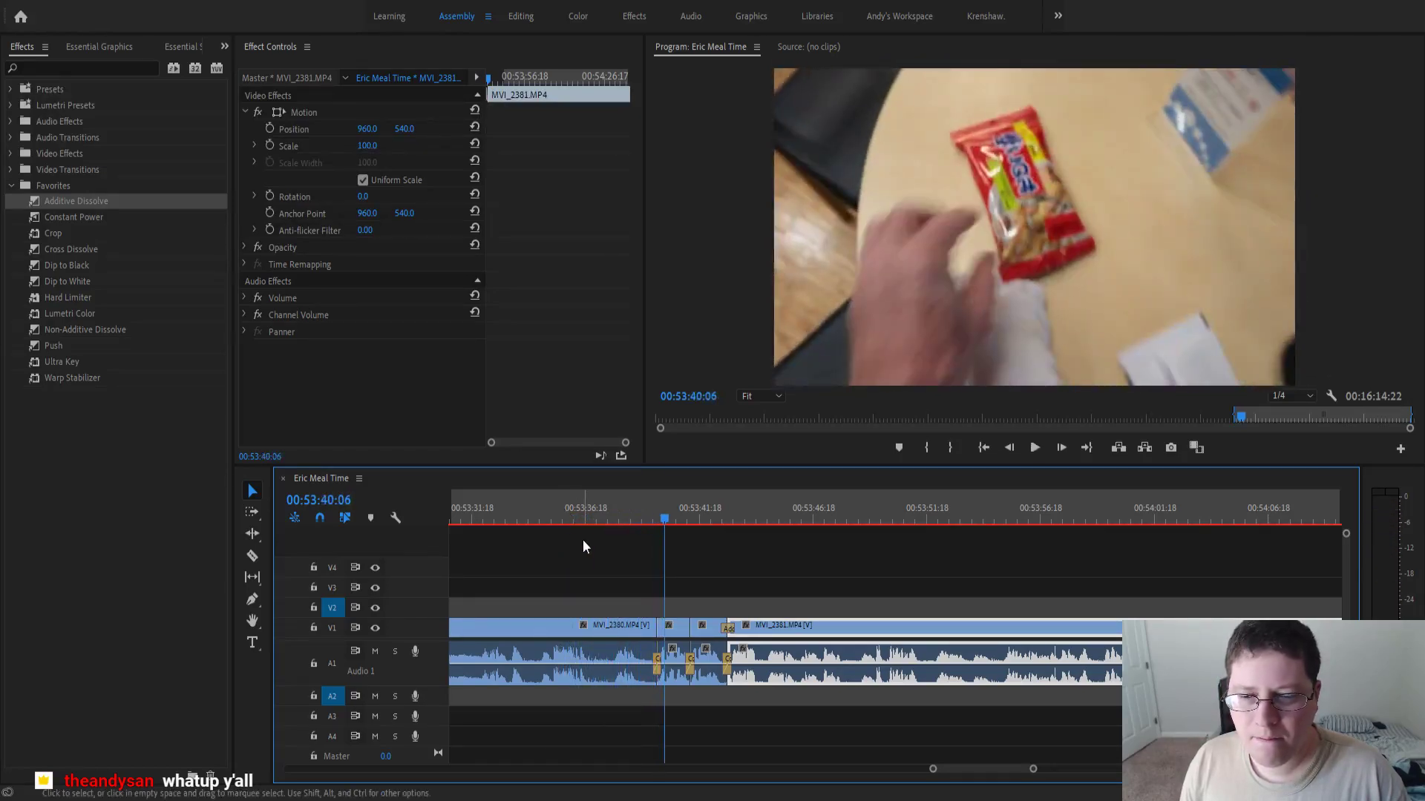
# - Ripple-trim a few frames off the end of the long MVI_2380 segment before the last two short ones, and play through into MVI_2381
pyautogui.press('=')
pyautogui.click(254, 540)
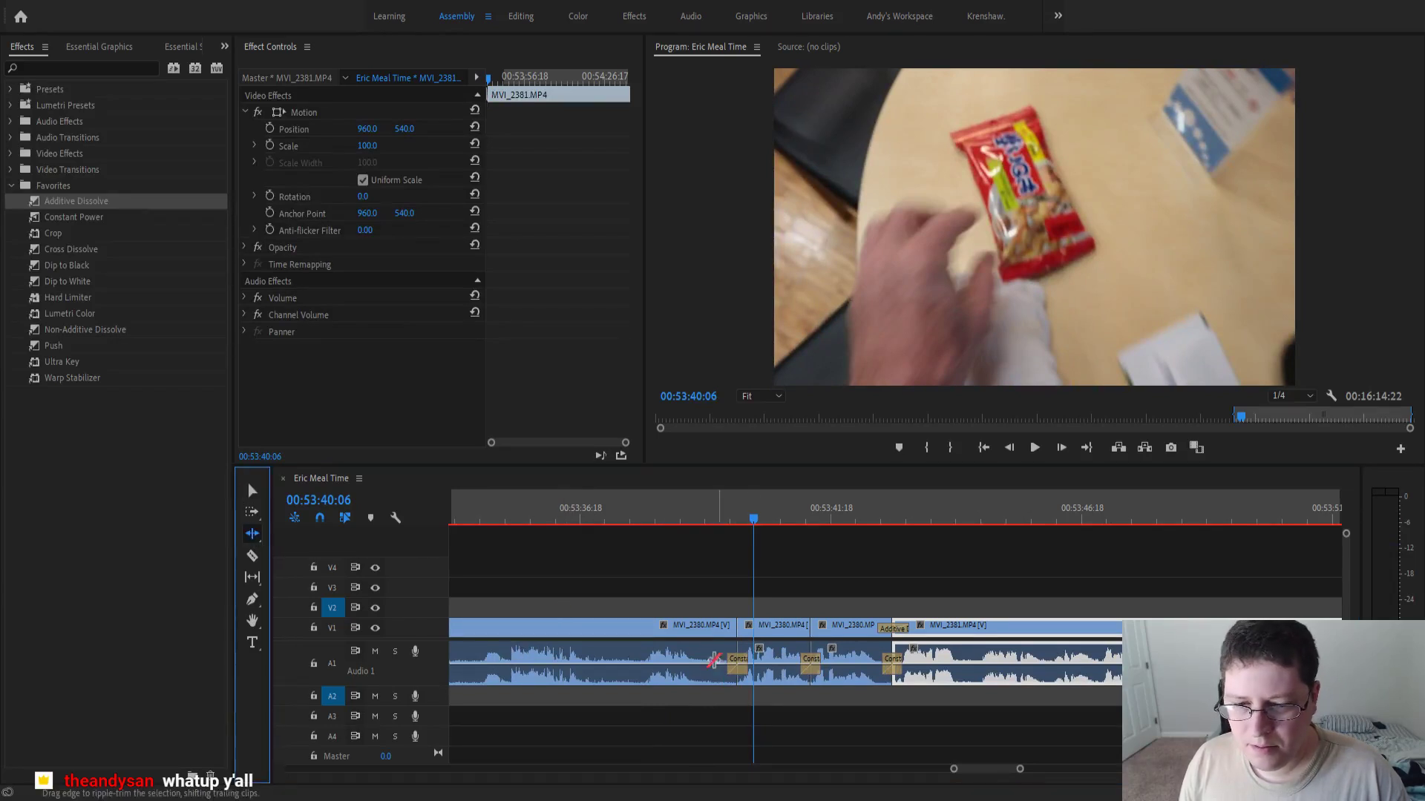
pyautogui.moveTo(733, 623); pyautogui.dragTo(713, 632)
pyautogui.click(642, 528)
pyautogui.press('space')
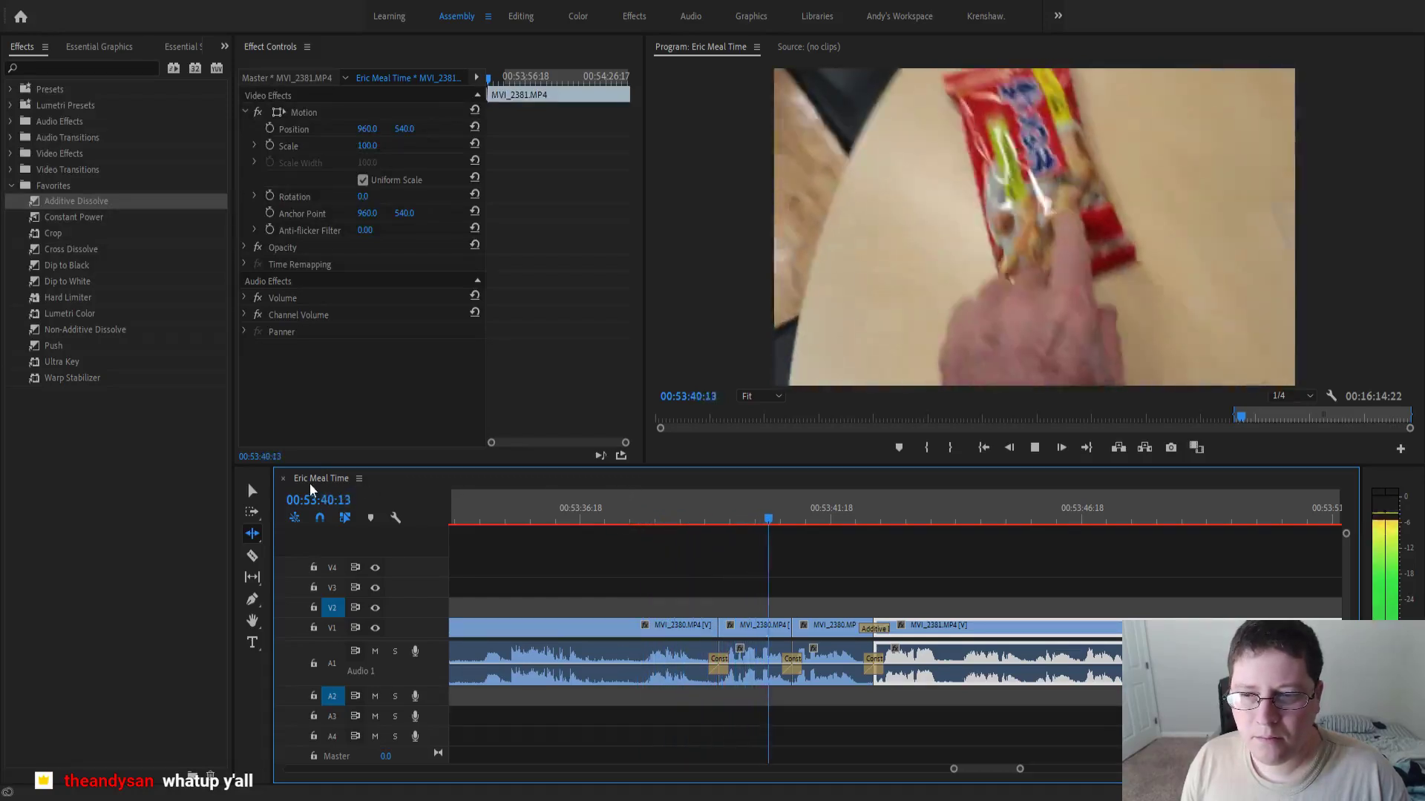
pyautogui.click(252, 490)
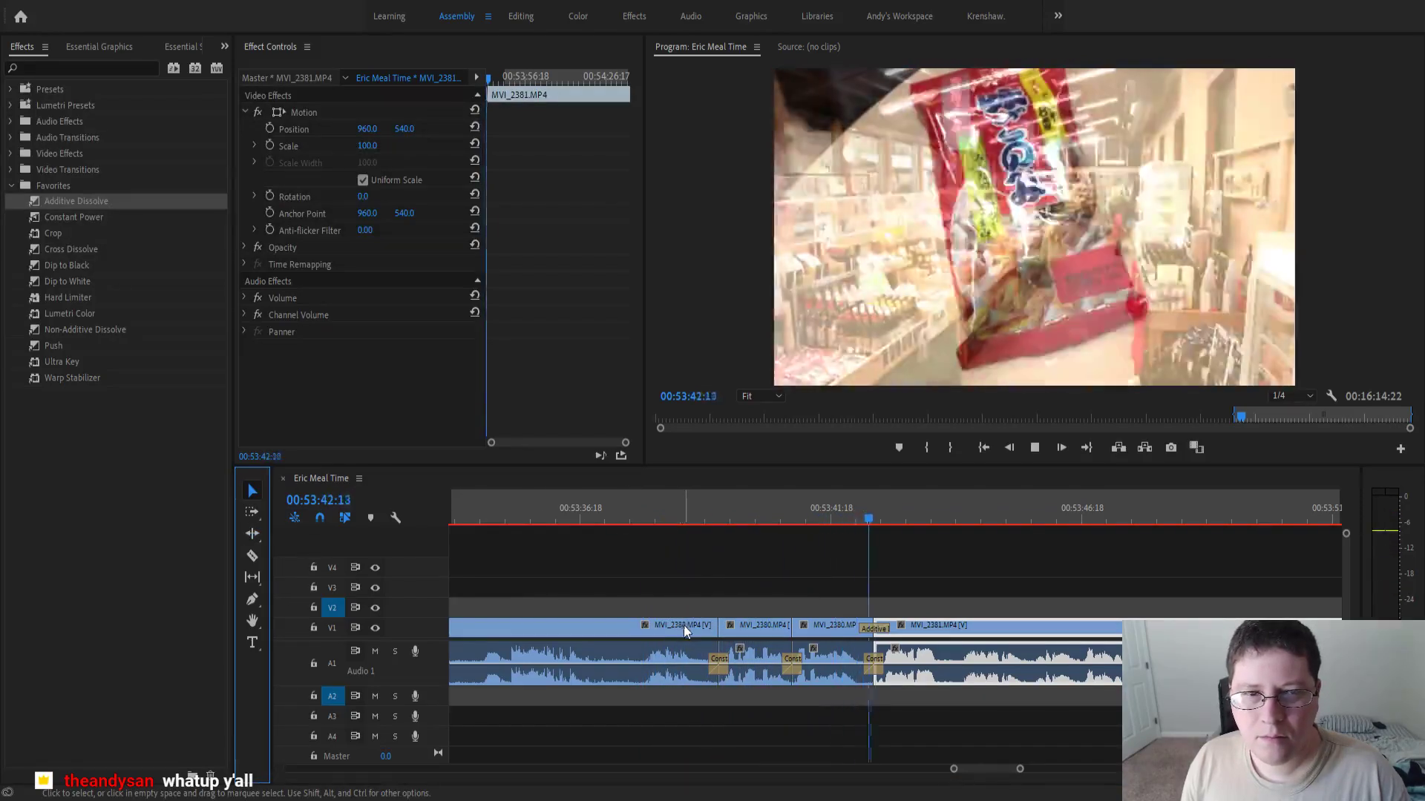
pyautogui.scroll(-1, 795, 659)
pyautogui.scroll(-1, 795, 659)
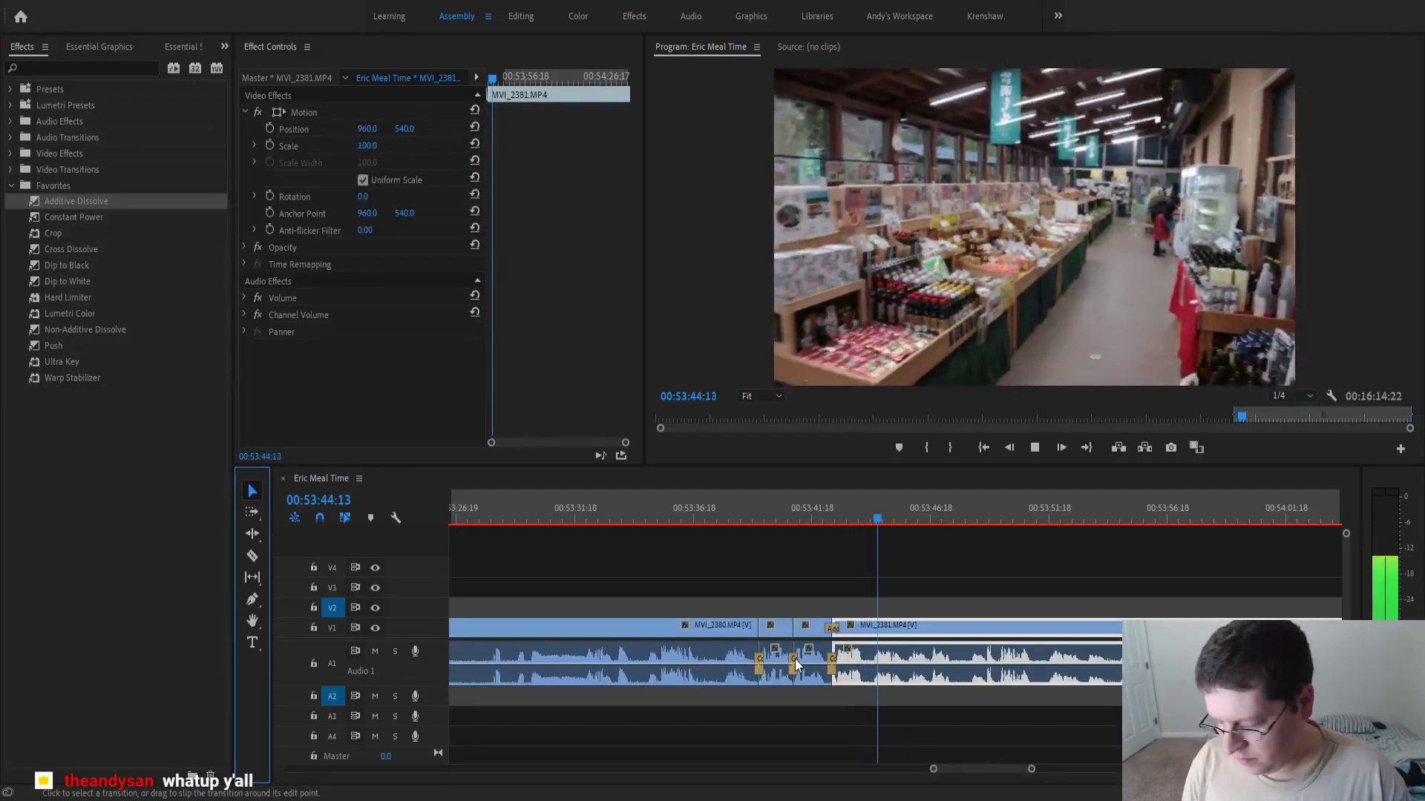
pyautogui.scroll(-1, 795, 659)
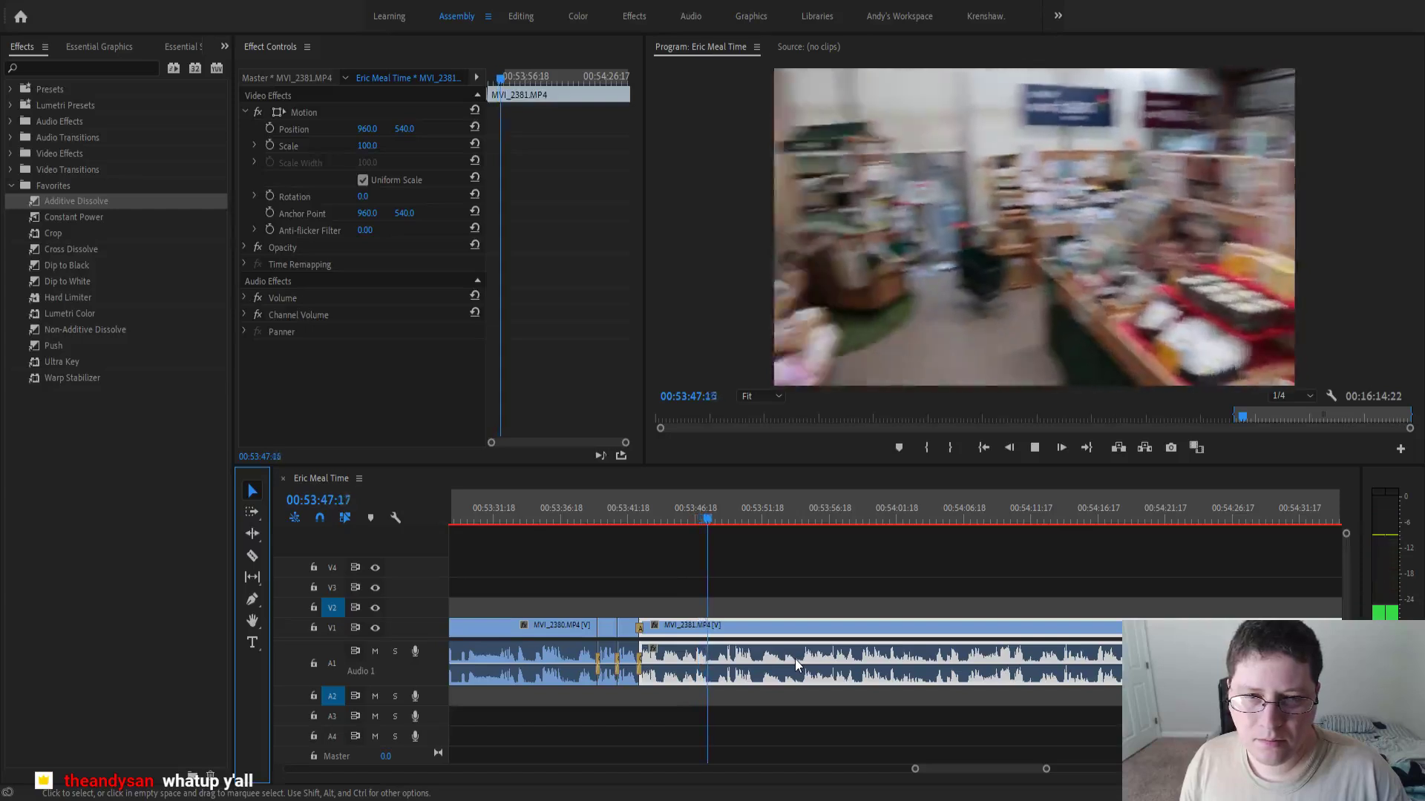
# - Split MVI_2381 at 00:53:47:16 and 00:53:49:15, and ripple-delete the section between the two cuts
pyautogui.scroll(3, 742, 615)
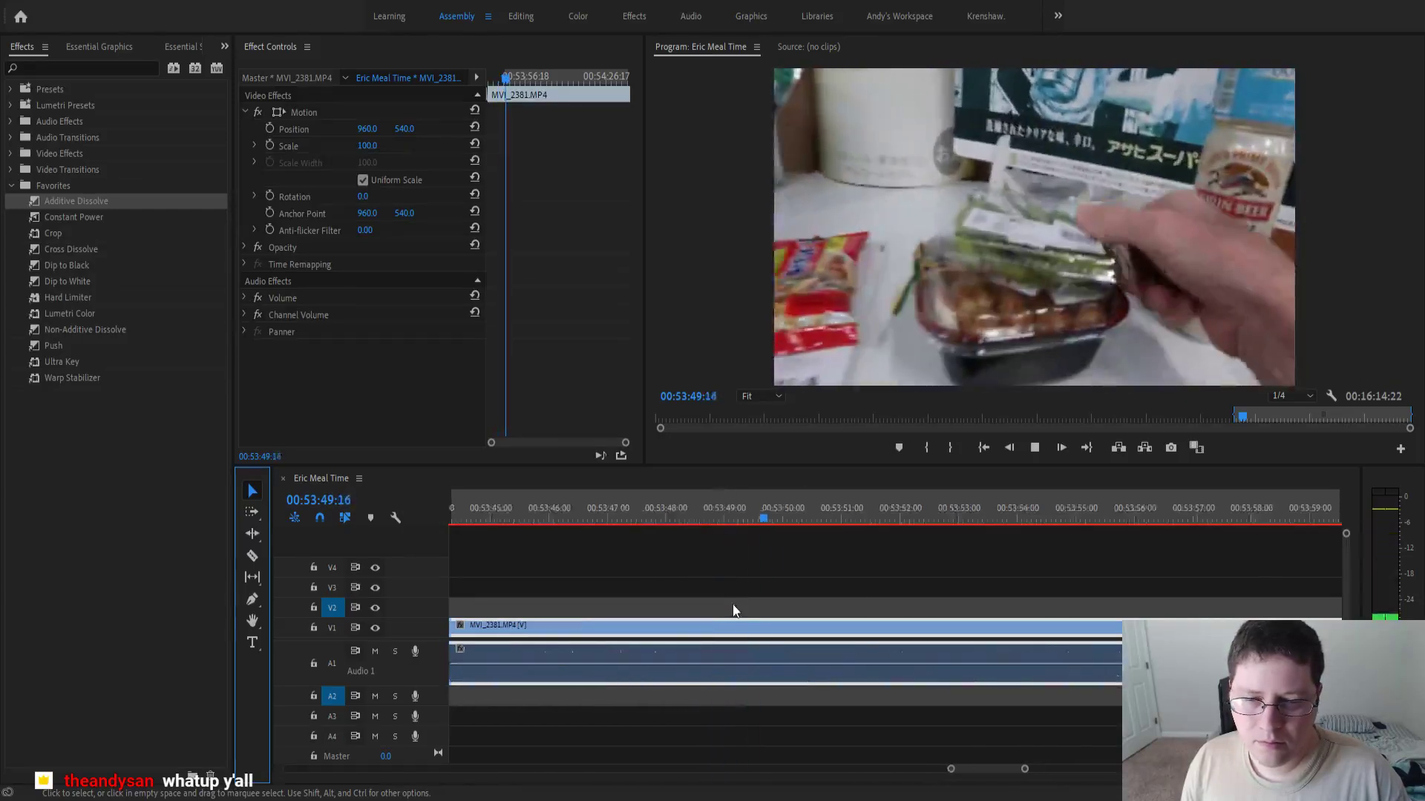
pyautogui.click(591, 508)
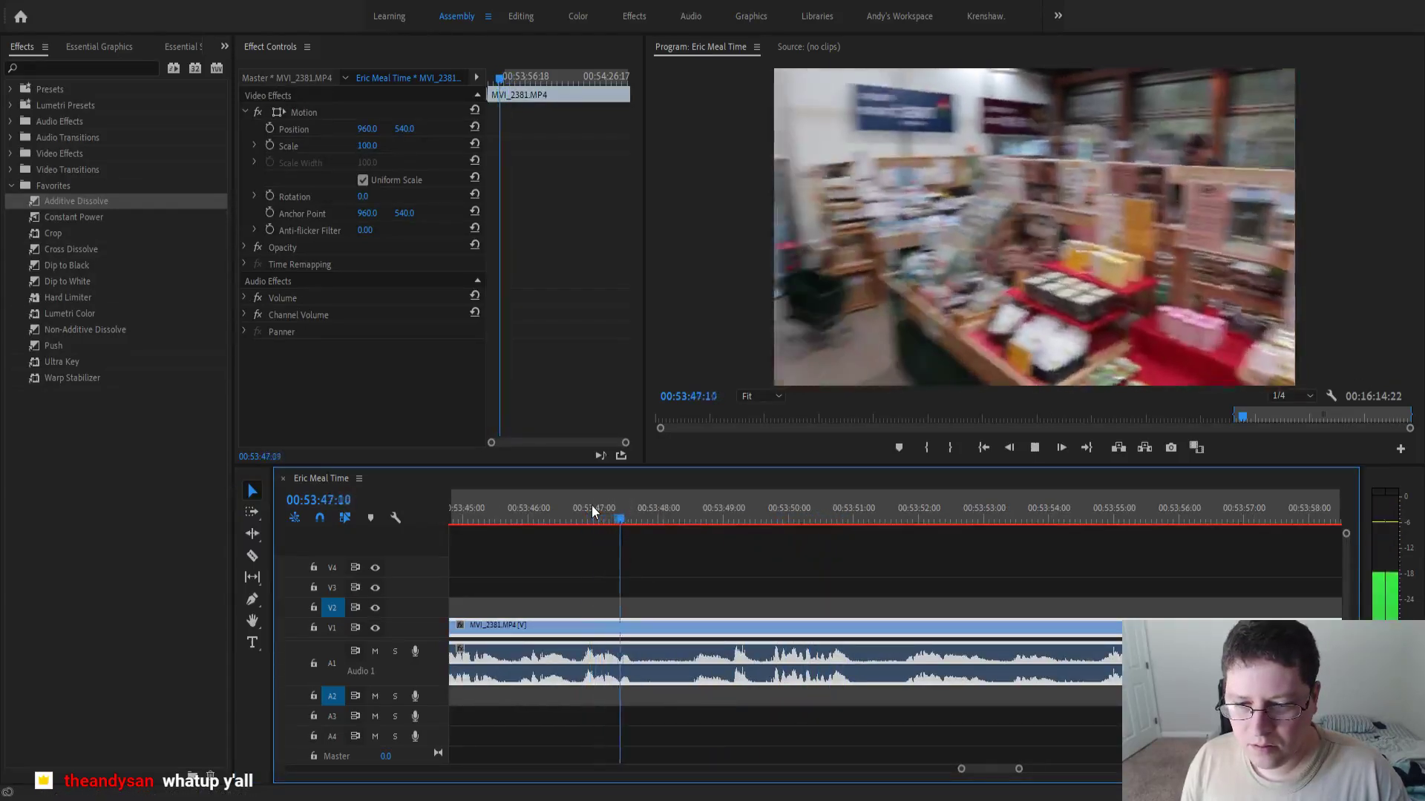
pyautogui.press('space')
pyautogui.press('Left')
pyautogui.press('Left')
pyautogui.press('Left')
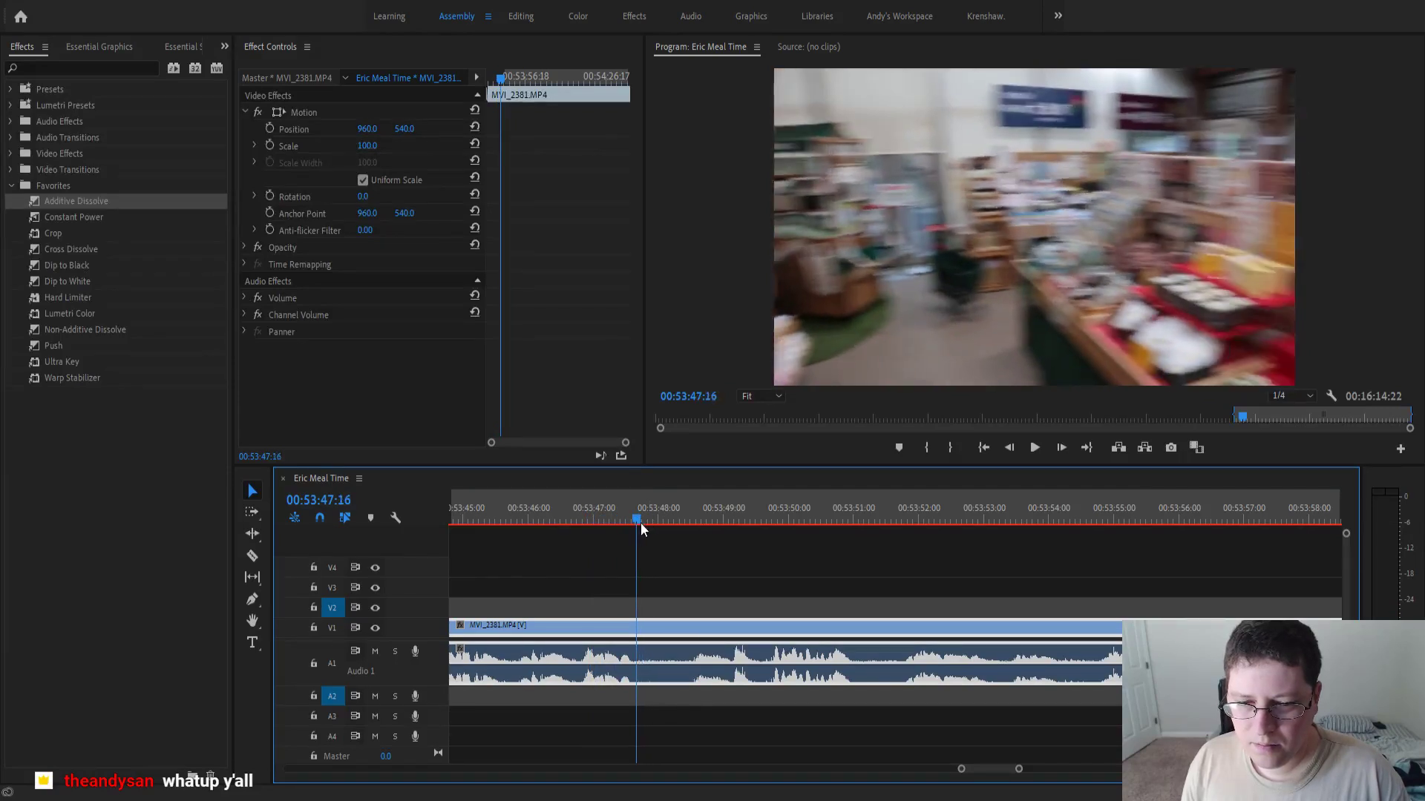
pyautogui.hotkey('ctrl', 'k')
pyautogui.moveTo(640, 519); pyautogui.dragTo(766, 533)
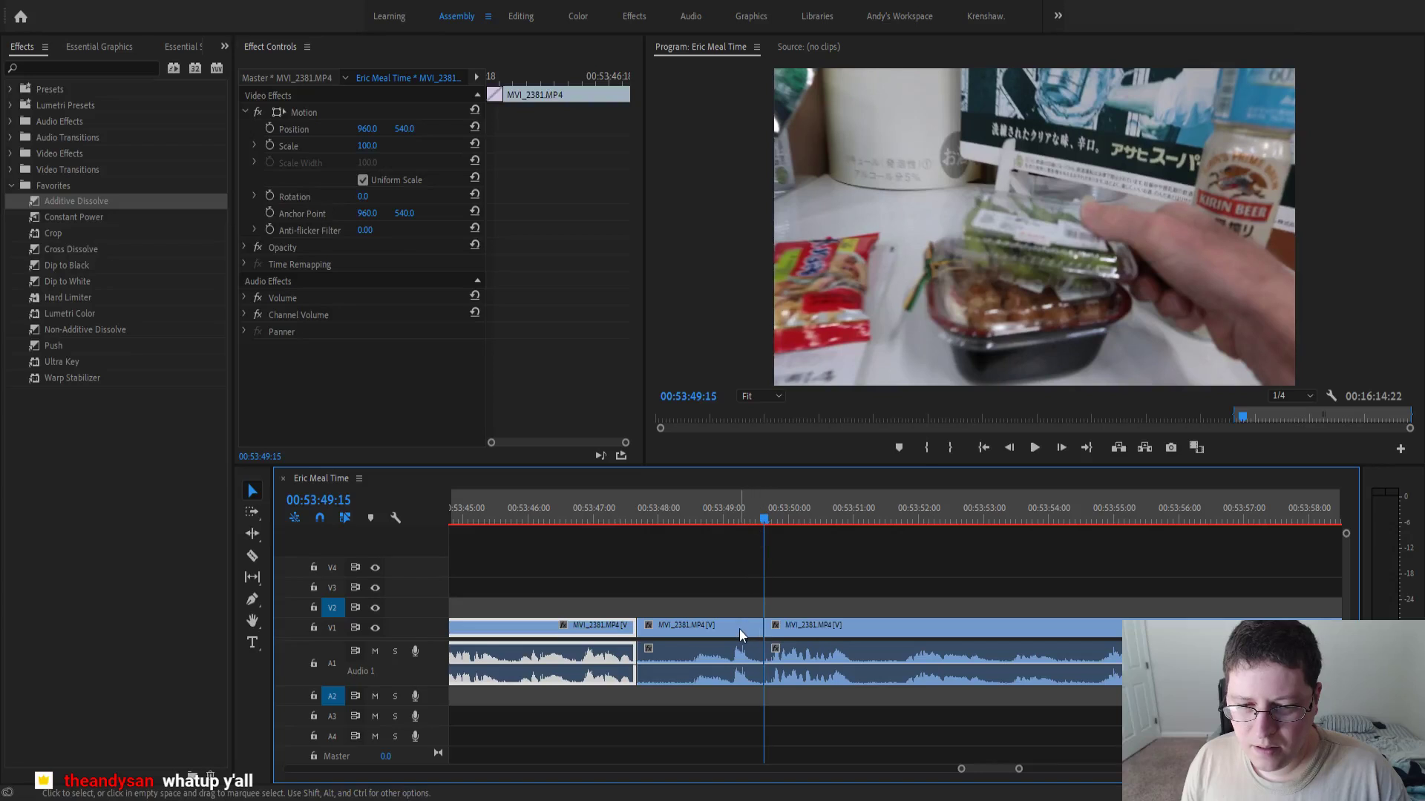
pyautogui.click(753, 586)
pyautogui.press('Up')
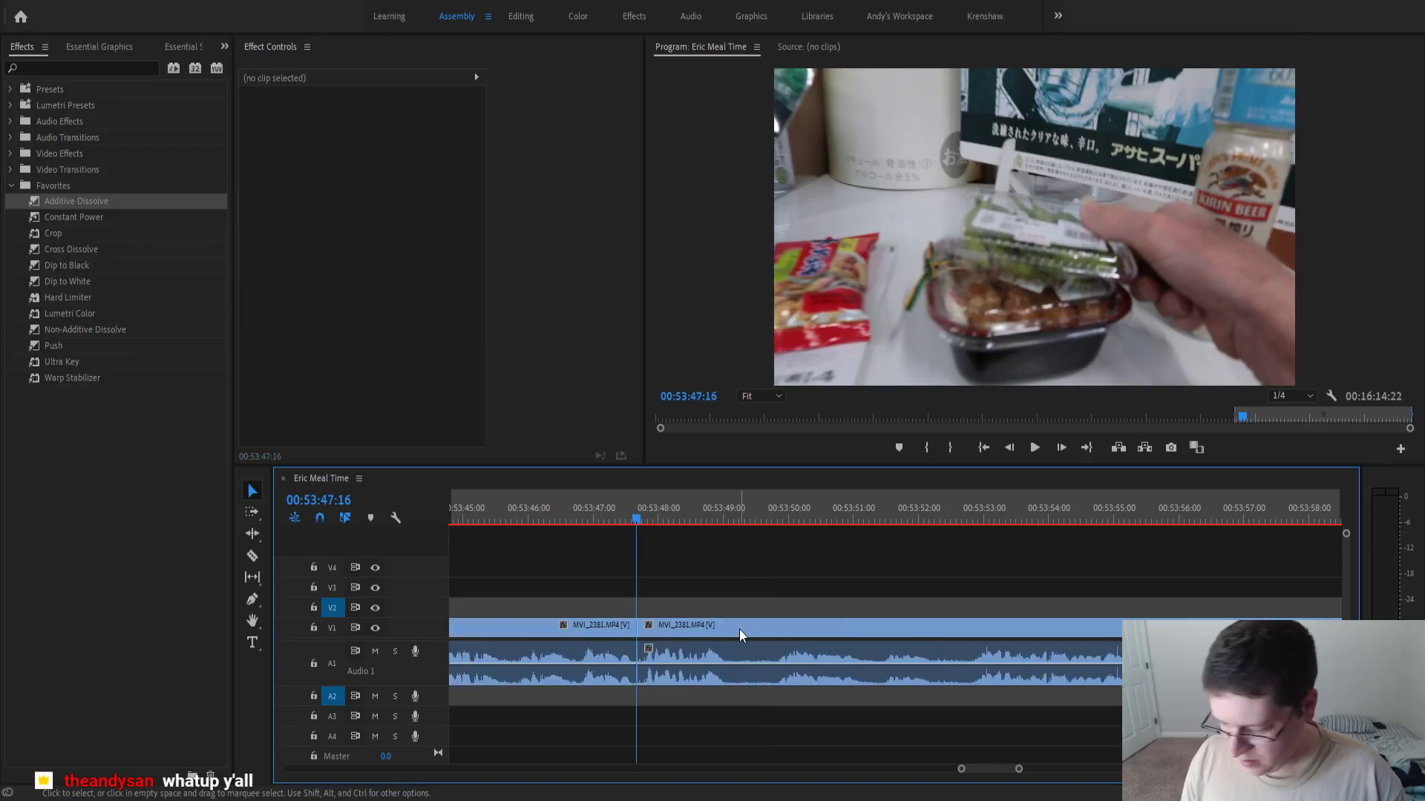
# - Apply Constant Power from Favorites to the new A1 cut within MVI_2381, and play across it
pyautogui.click(594, 503)
pyautogui.click(98, 217)
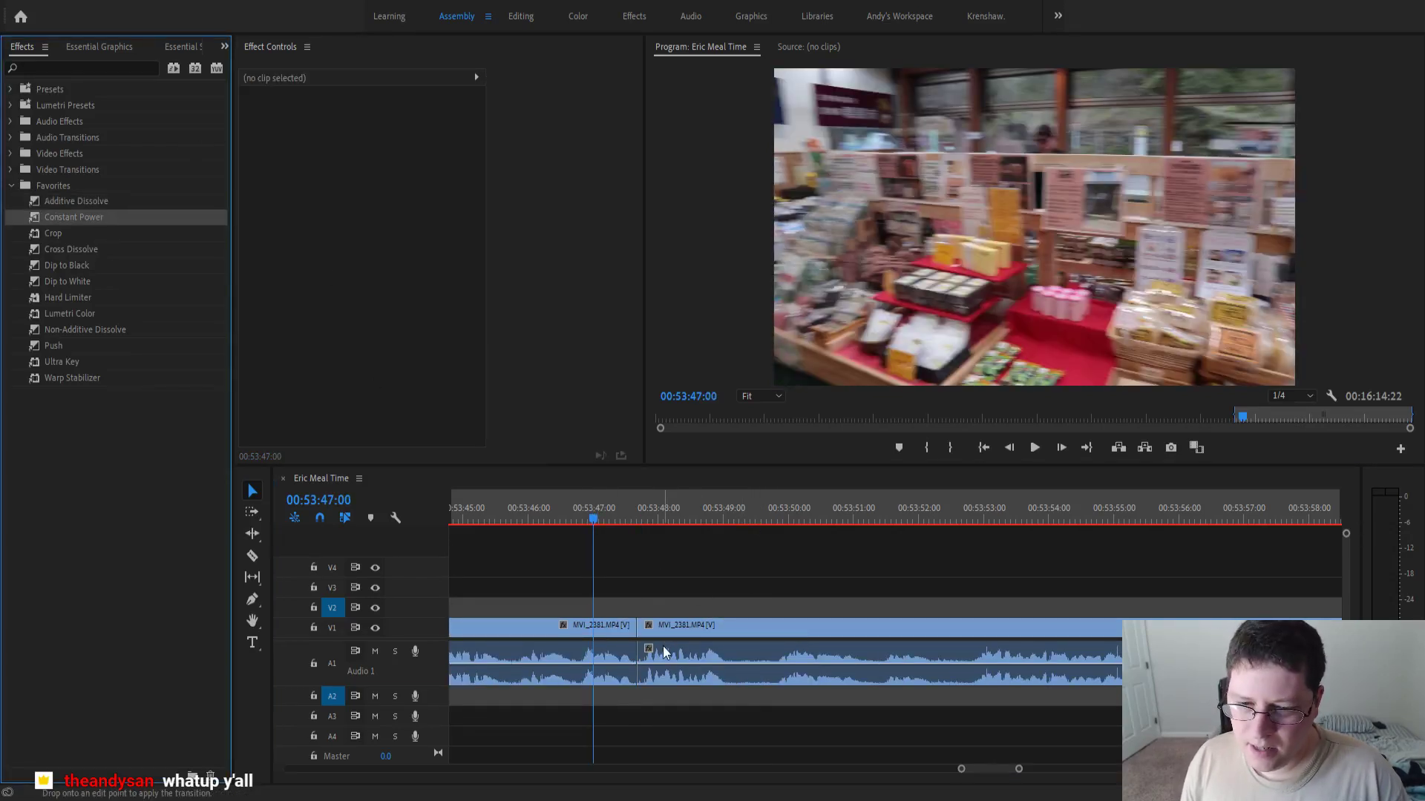
pyautogui.moveTo(635, 666); pyautogui.dragTo(632, 668)
pyautogui.press('space')
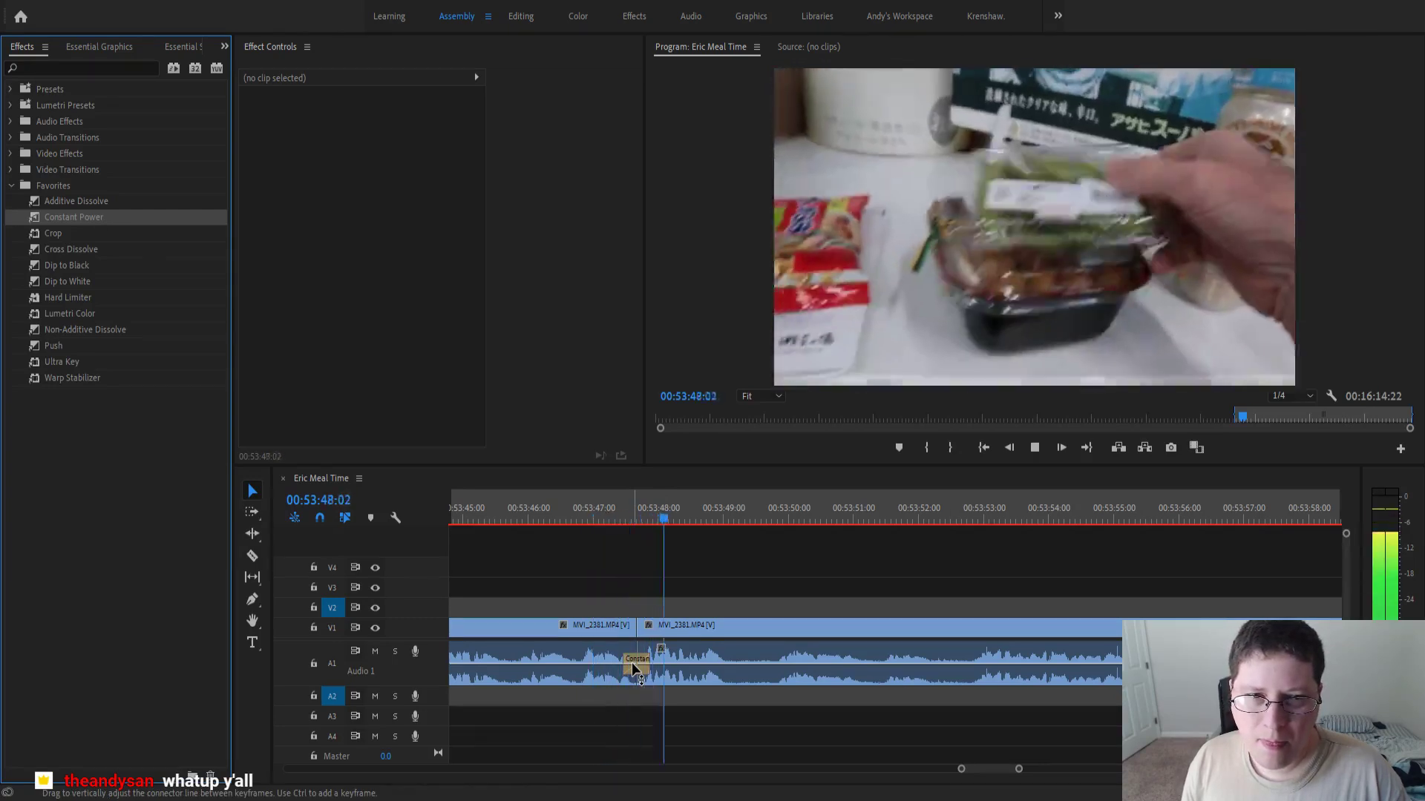
pyautogui.click(488, 510)
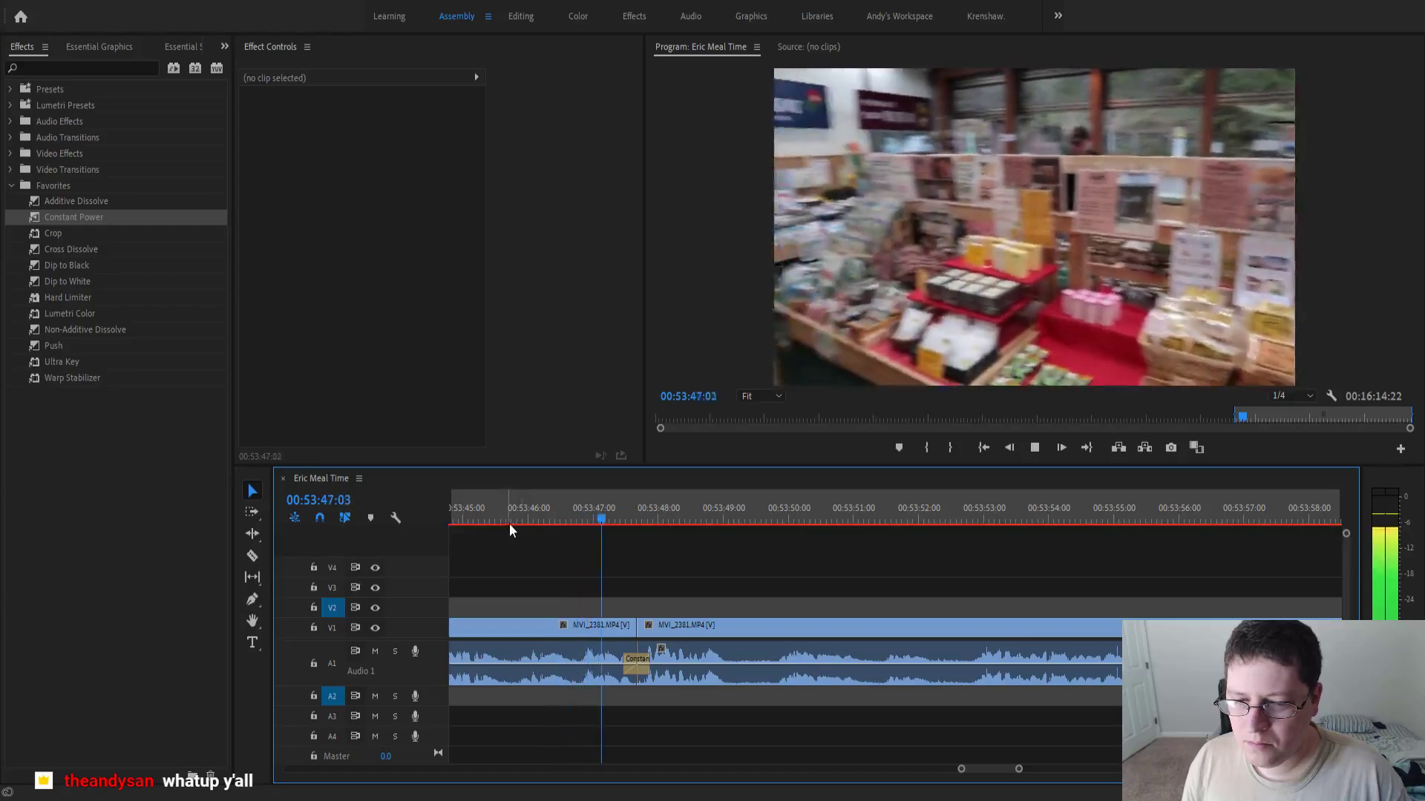
pyautogui.press('space')
# - Ripple-trim the end of the first MVI_2381 segment back to 00:53:46:18 and play across the cut
pyautogui.scroll(2, 576, 531)
pyautogui.moveTo(478, 512); pyautogui.dragTo(576, 532)
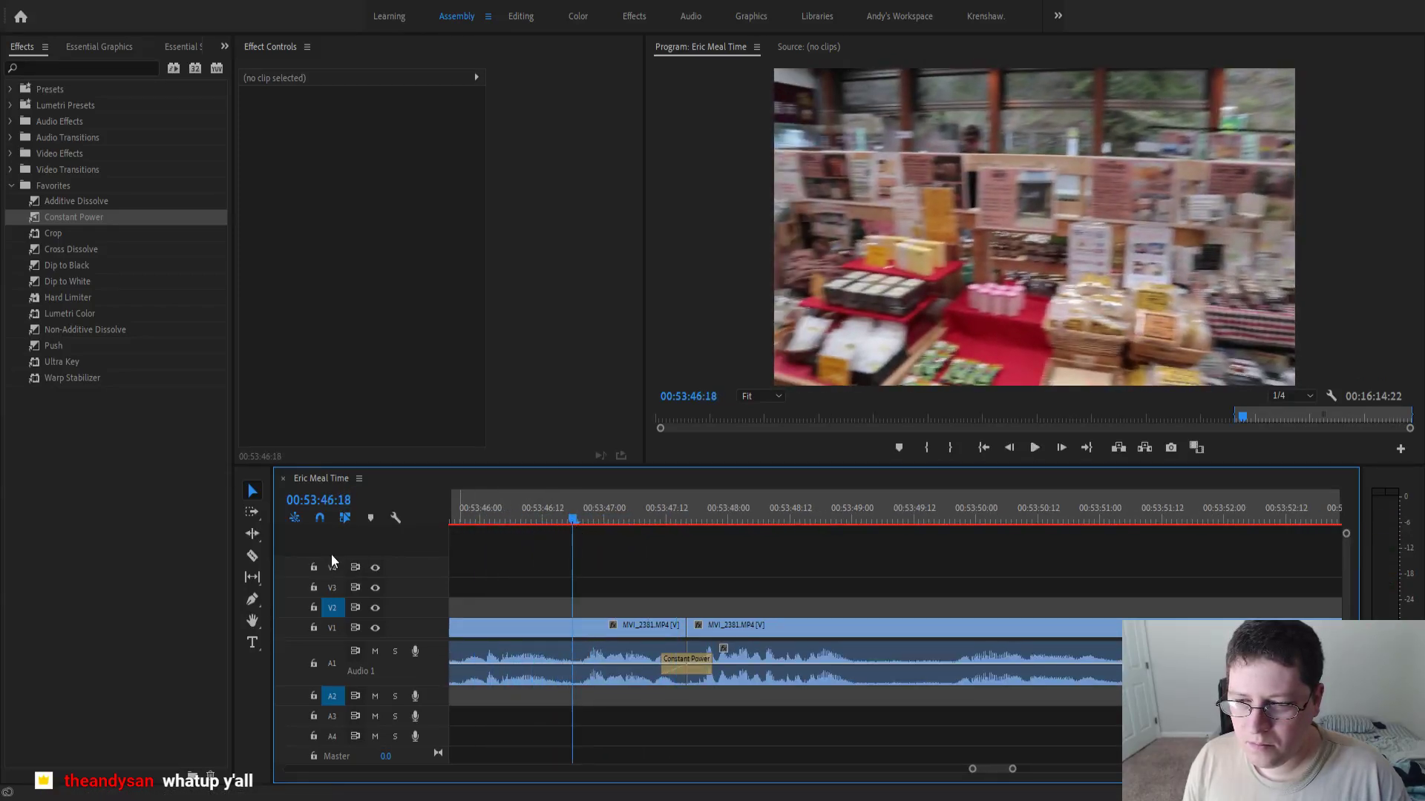
pyautogui.click(254, 534)
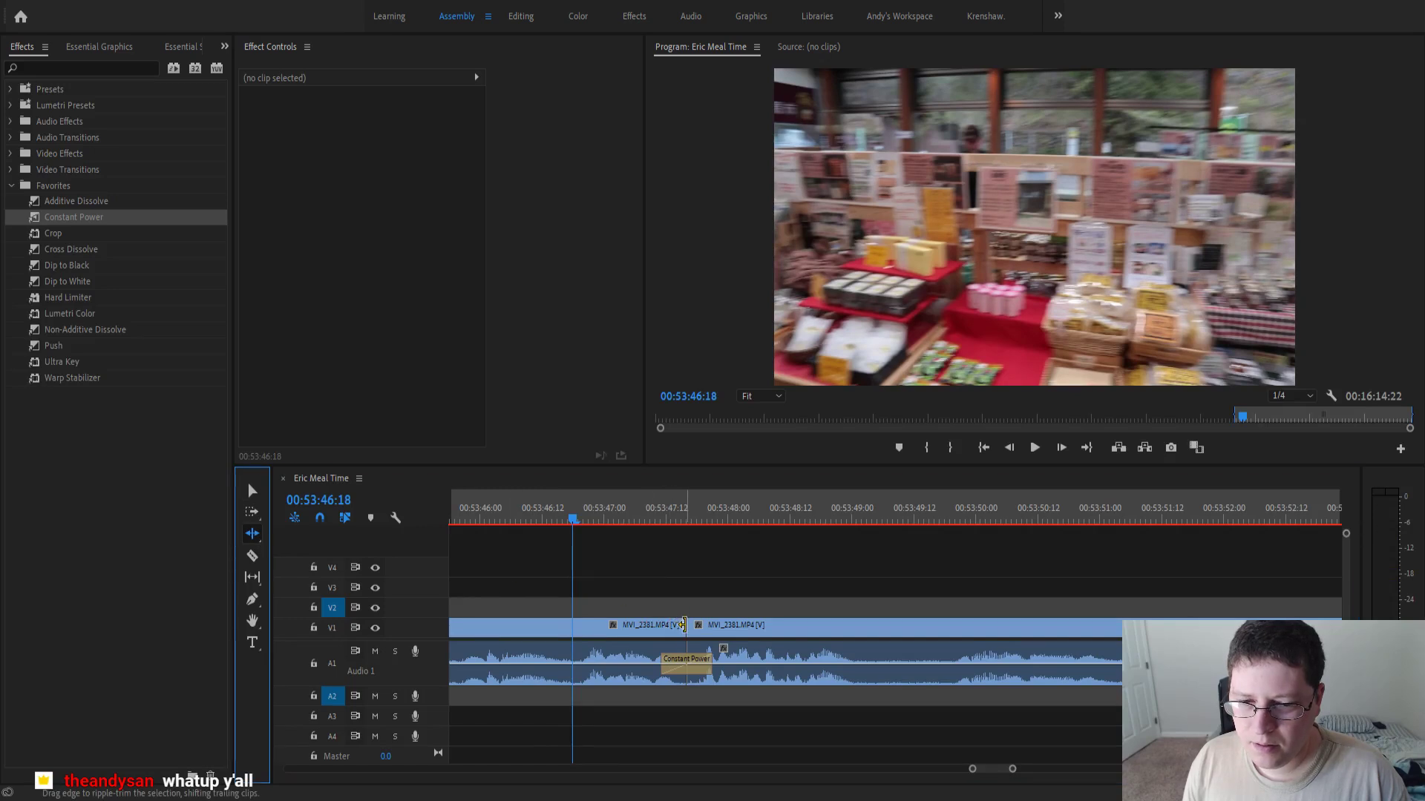
pyautogui.moveTo(682, 625); pyautogui.dragTo(577, 627)
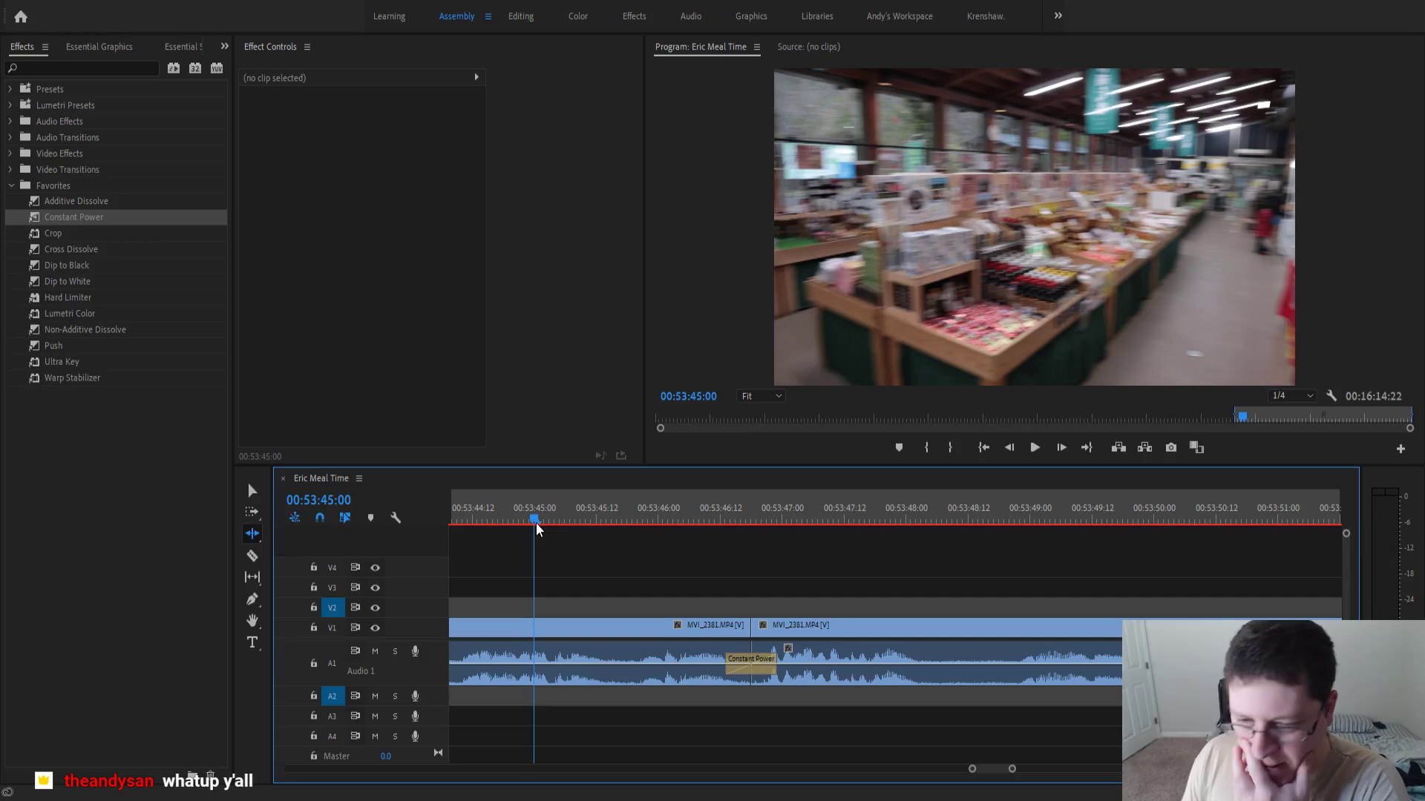
pyautogui.press('space')
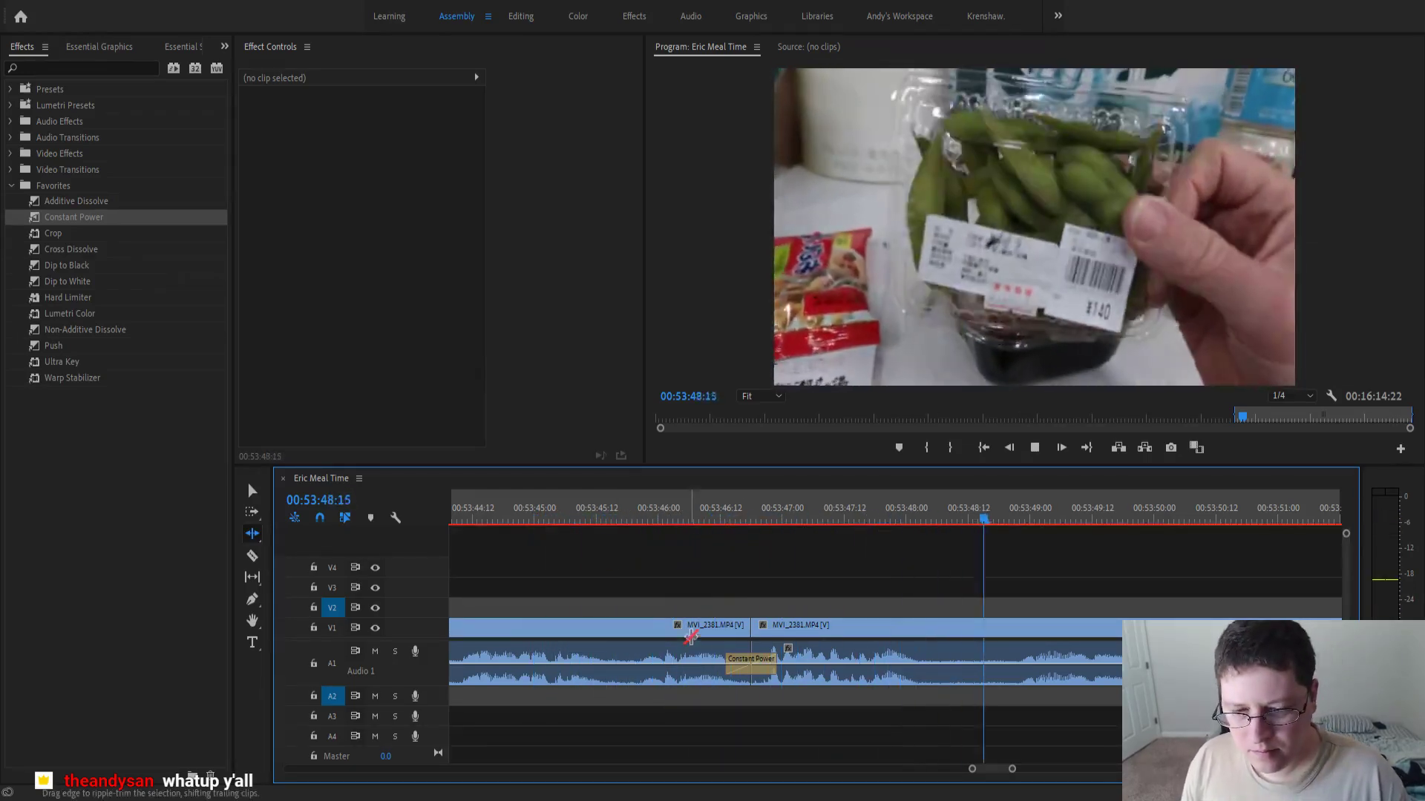
pyautogui.press('space')
# - Try to ripple-trim the cut between the two MVI_2381 segments slightly further, and replay it
pyautogui.moveTo(755, 625); pyautogui.dragTo(742, 627)
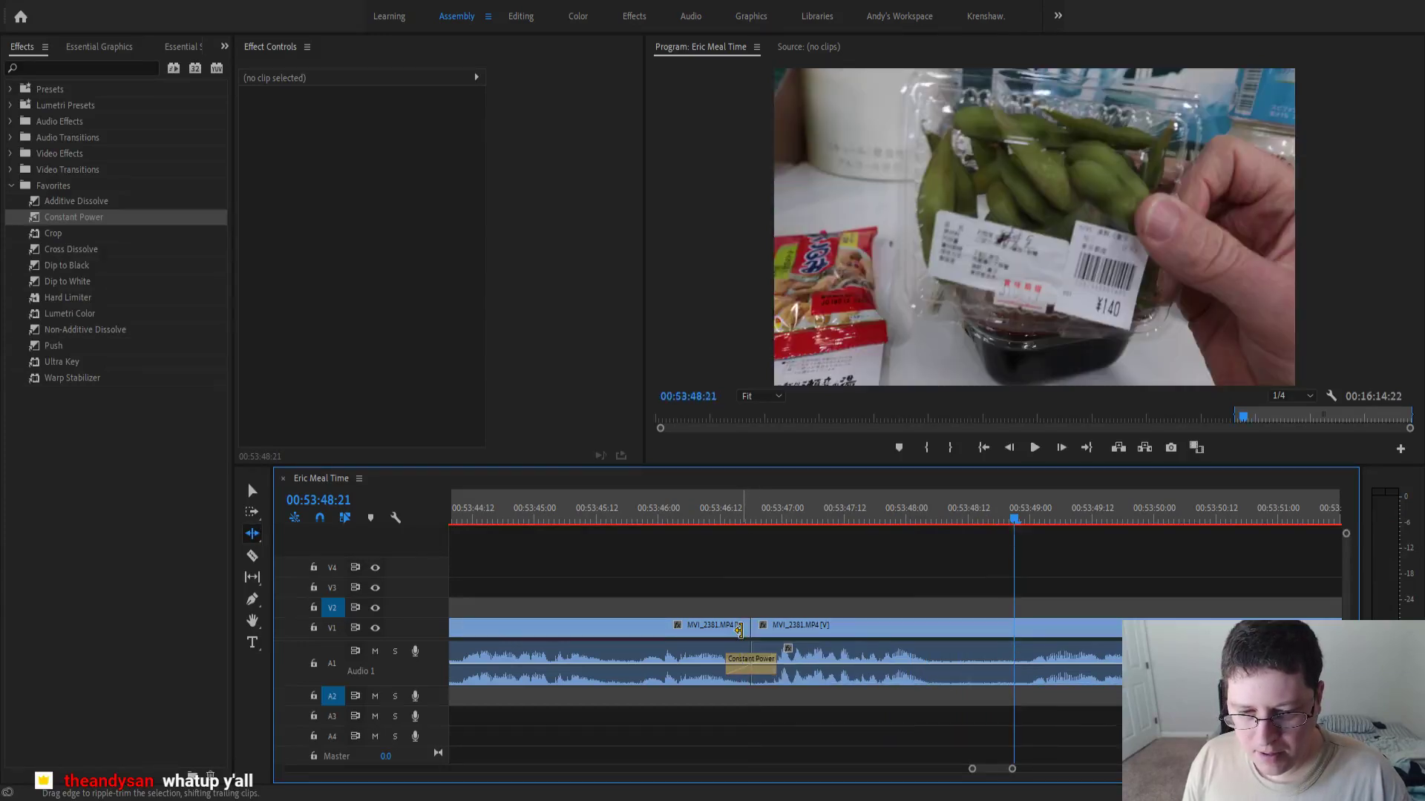
pyautogui.click(674, 513)
pyautogui.press('space')
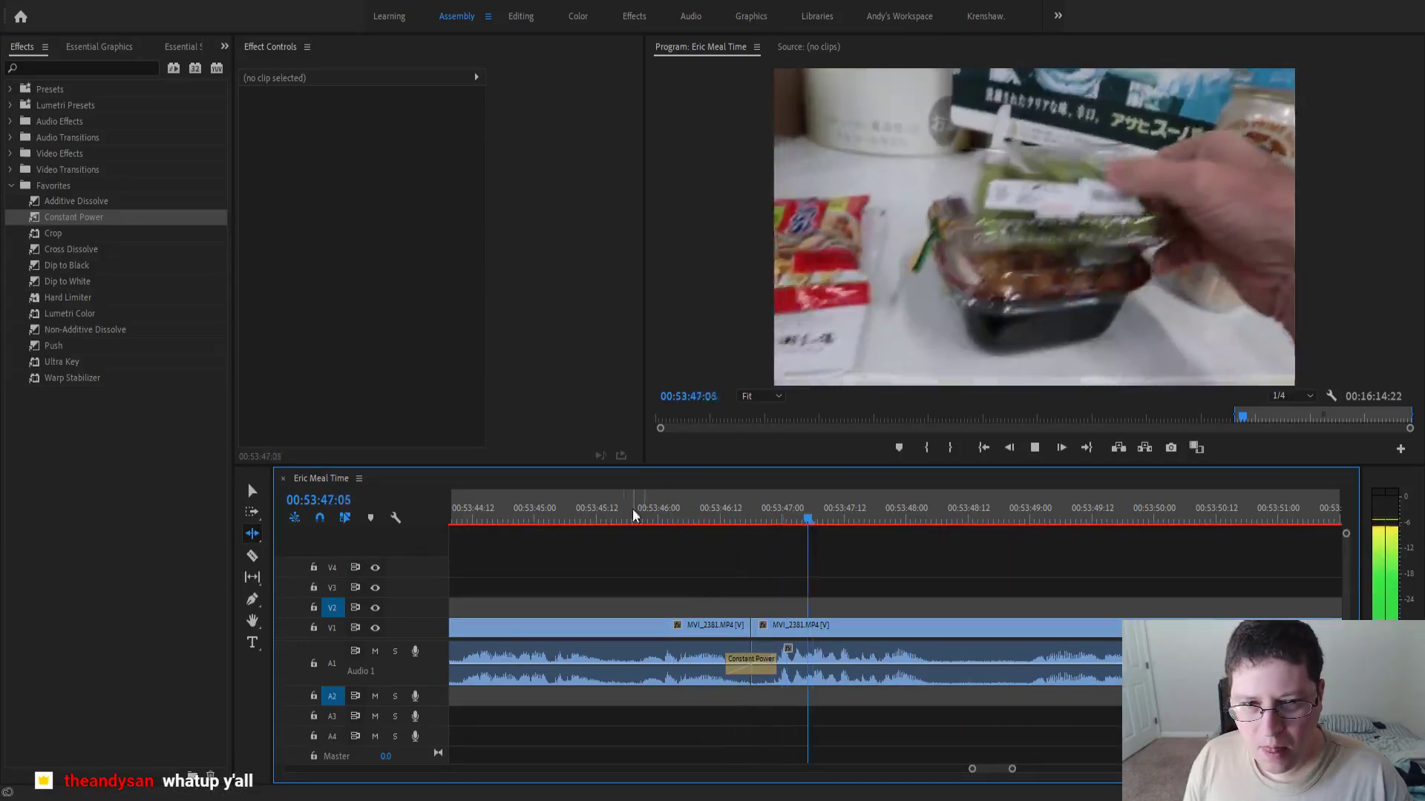
pyautogui.press('space')
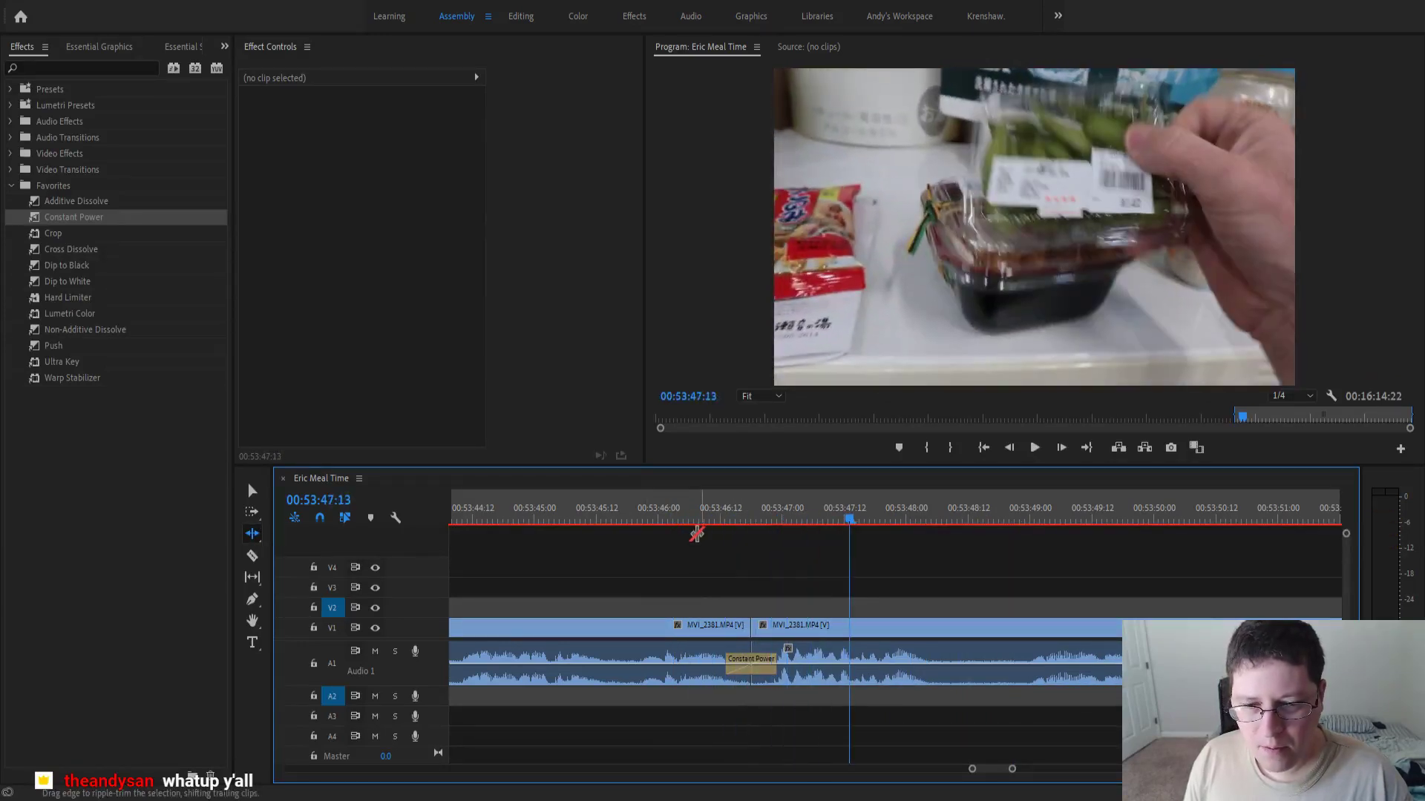
pyautogui.click(252, 491)
# - Play on from 00:53:46:04 through the second MVI_2381 segment to find the next part to cut
pyautogui.click(678, 512)
pyautogui.press('space')
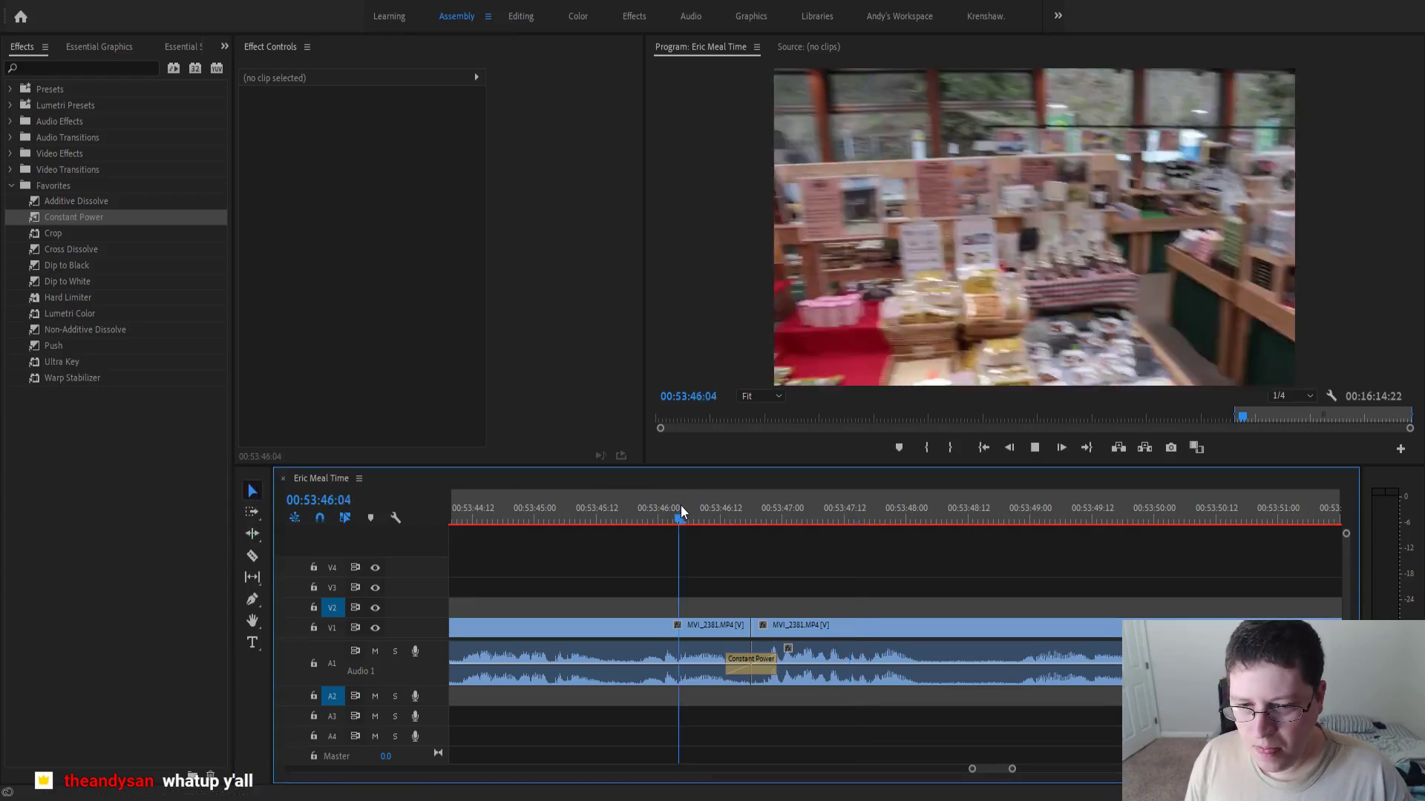
pyautogui.press('-')
pyautogui.press('-')
pyautogui.press('-')
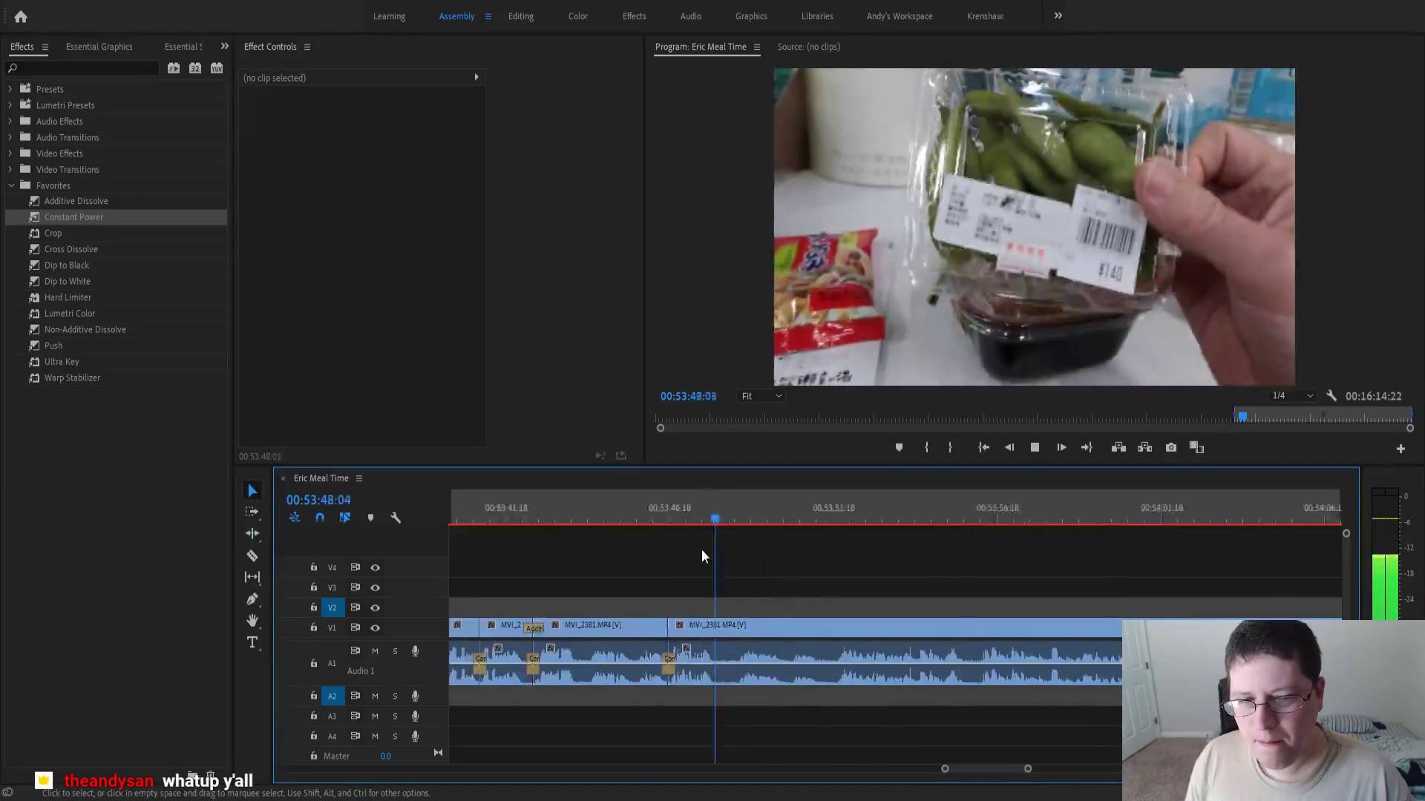
pyautogui.scroll(-1, 701, 549)
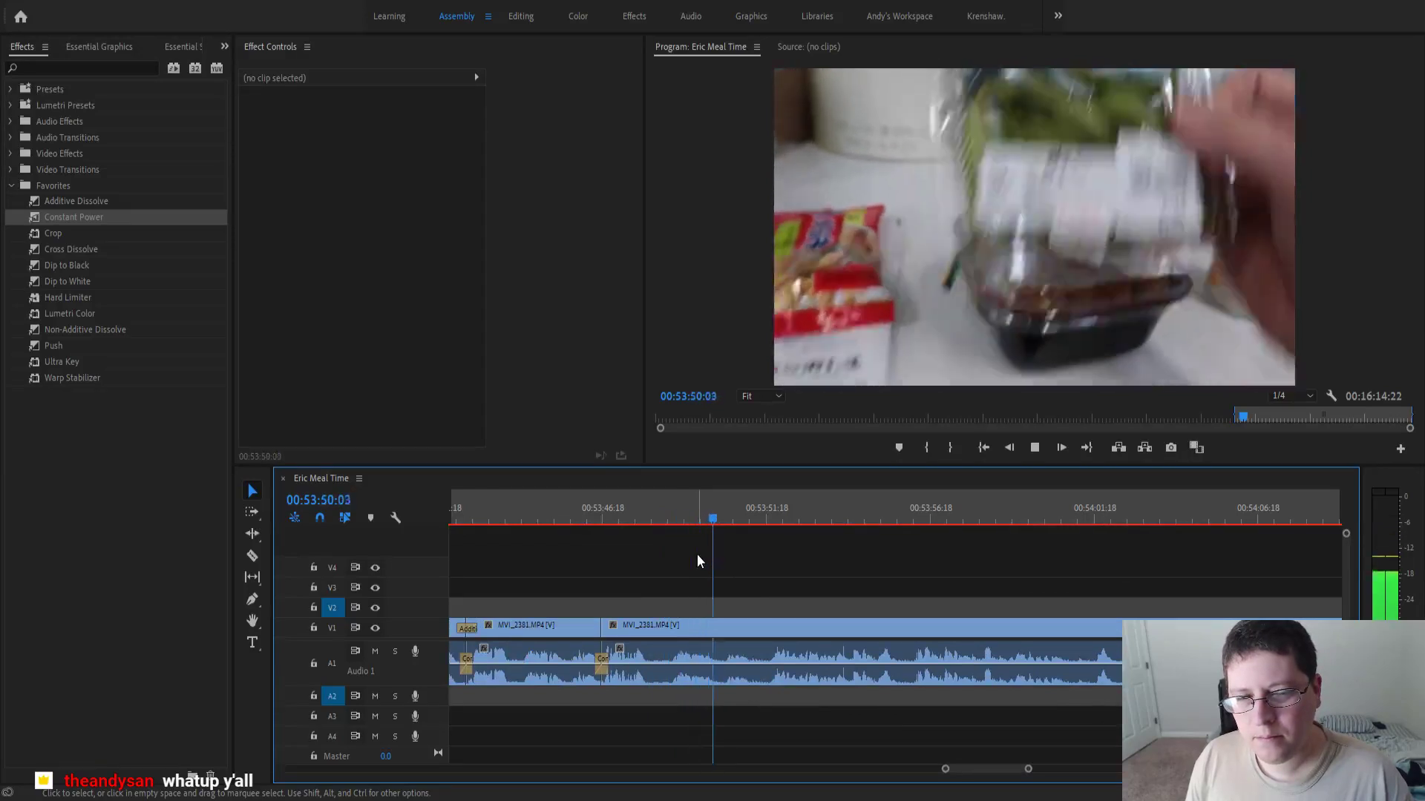
pyautogui.press('-')
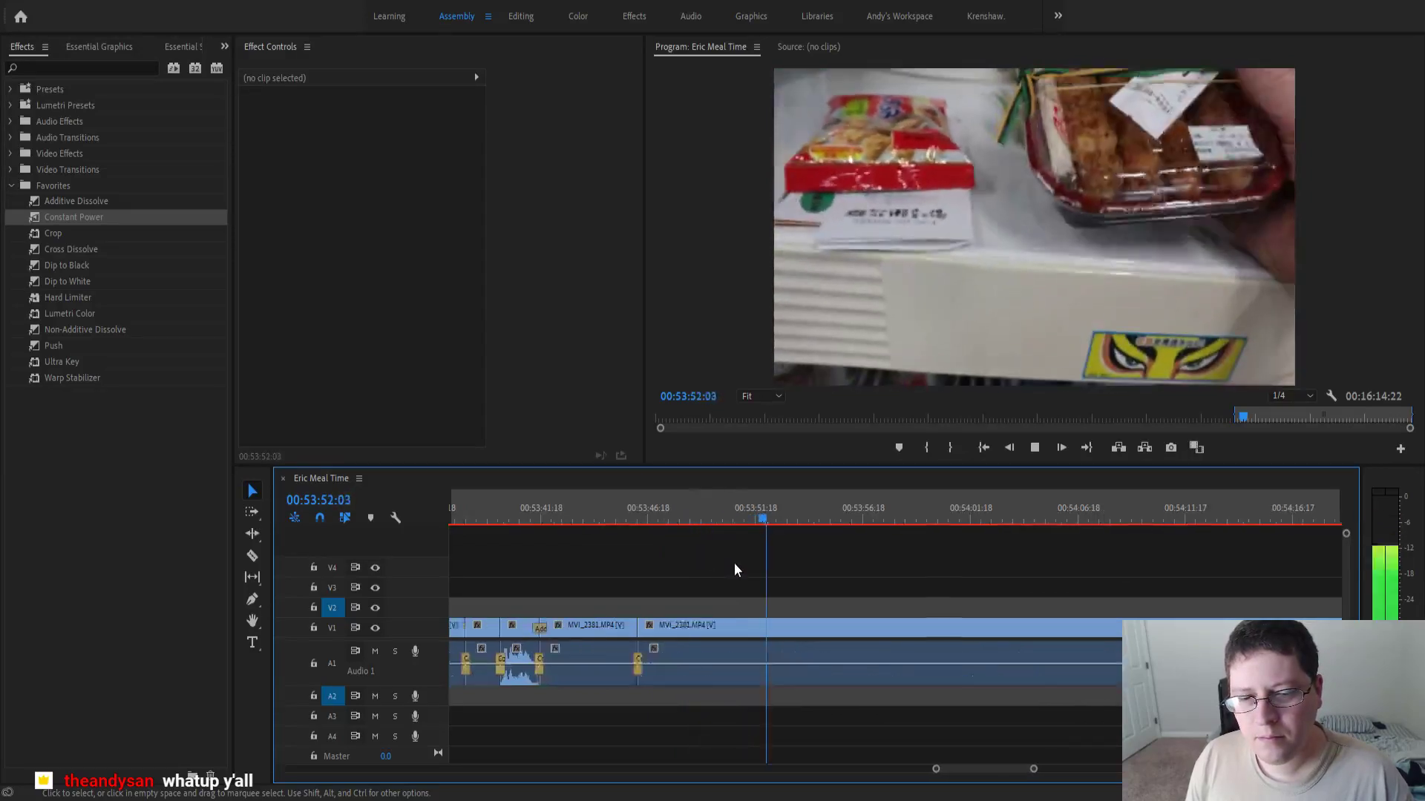
pyautogui.scroll(-1, 734, 564)
pyautogui.scroll(-3, 736, 568)
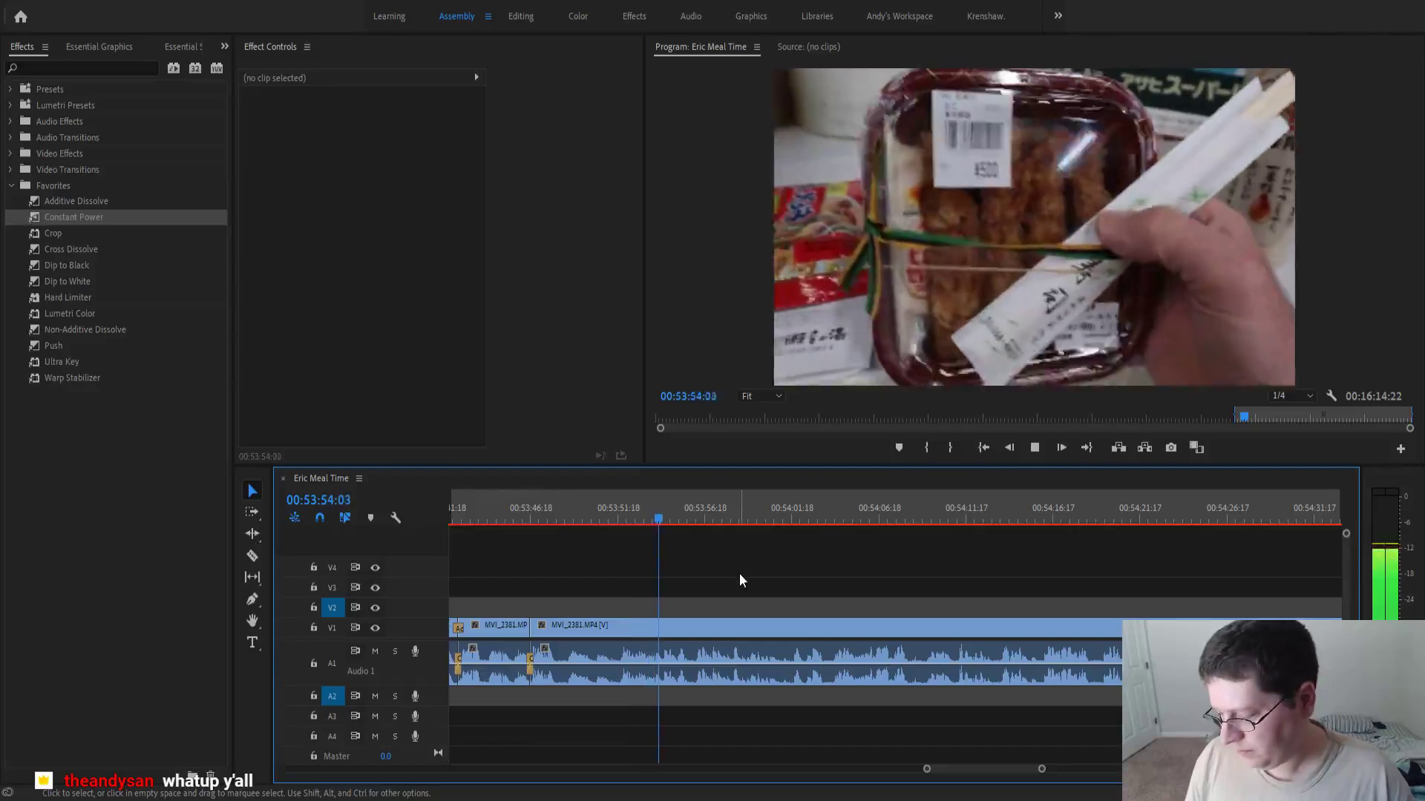
pyautogui.scroll(-3, 742, 595)
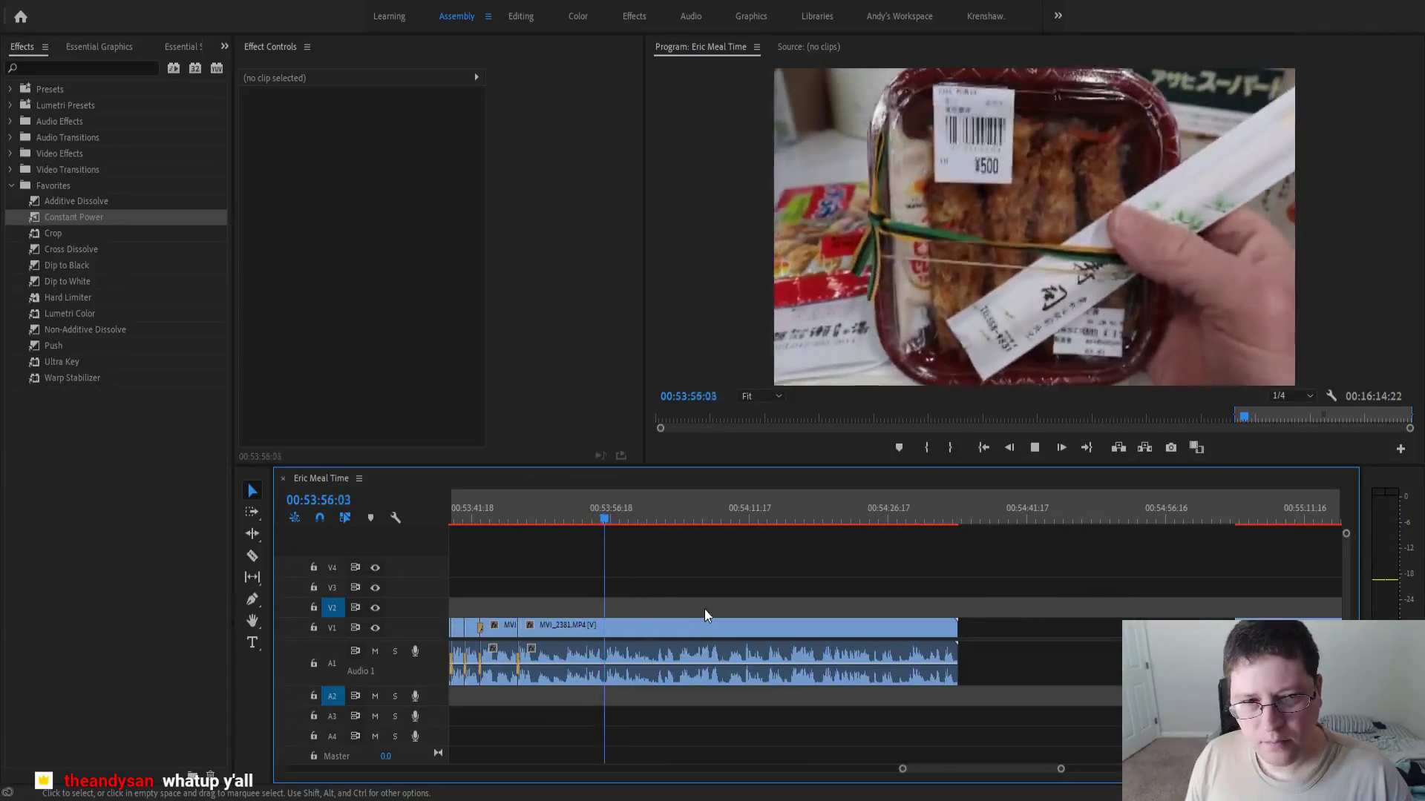
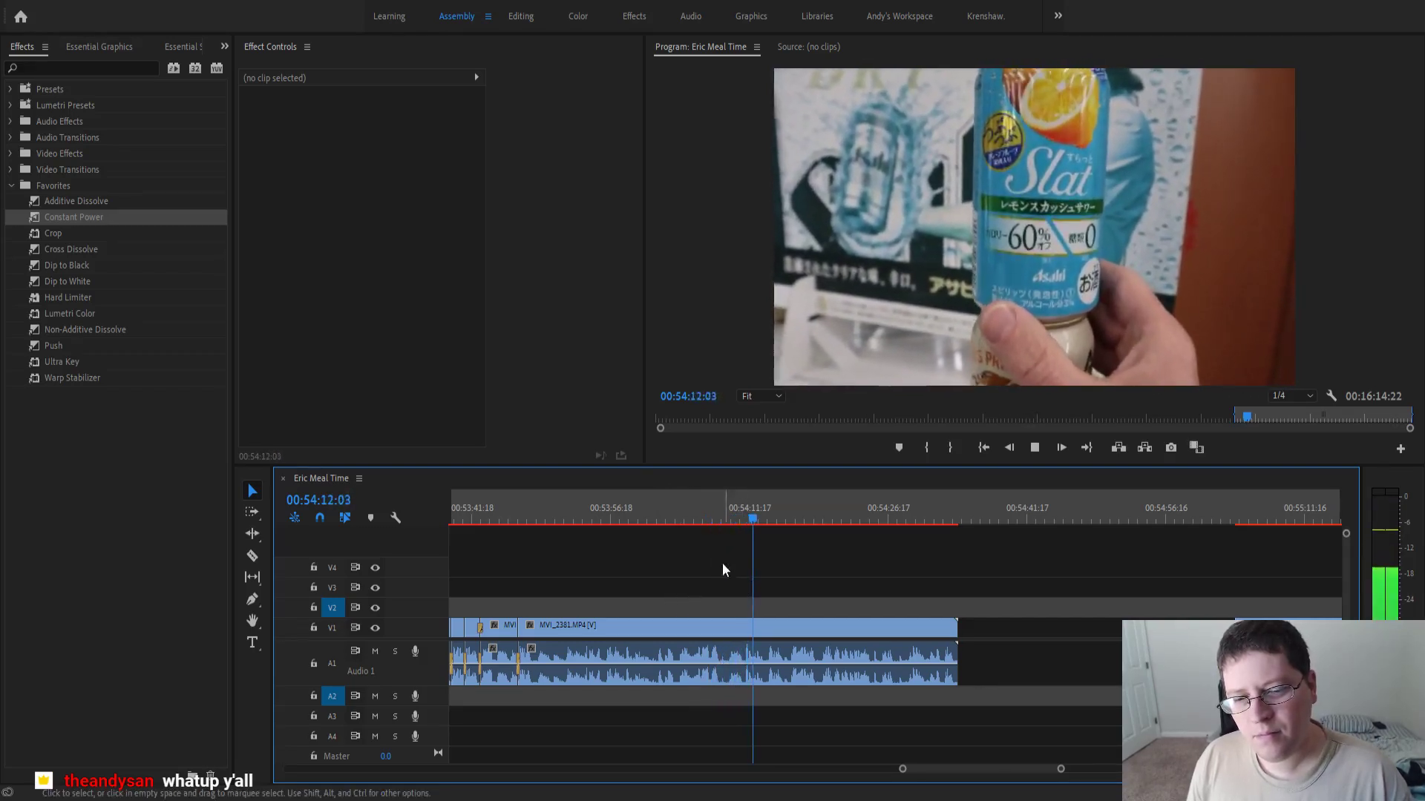
# - Replay MVI_2381 from 00:54:05 and split the clip at 00:54:07:11
pyautogui.click(692, 508)
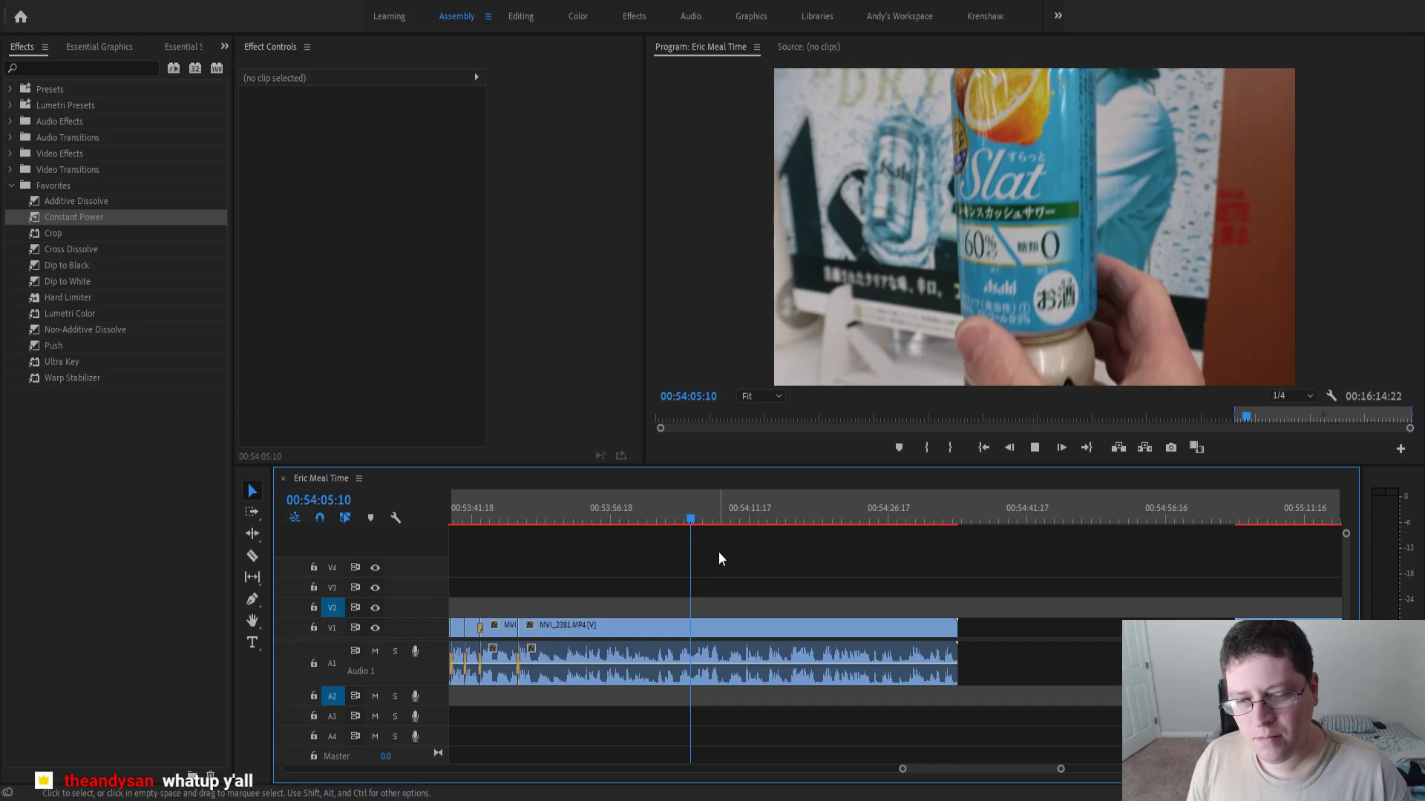
pyautogui.scroll(8, 716, 553)
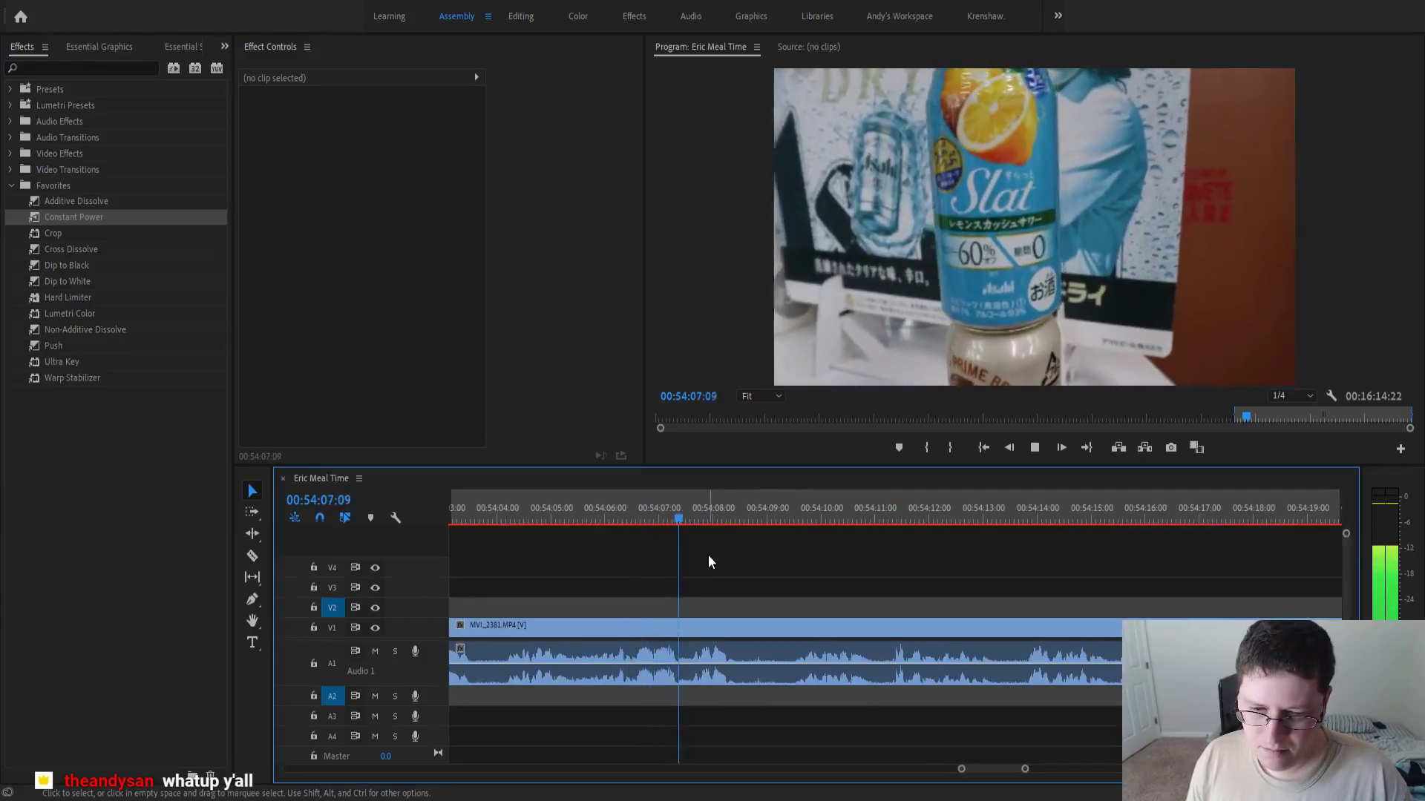
pyautogui.press('space')
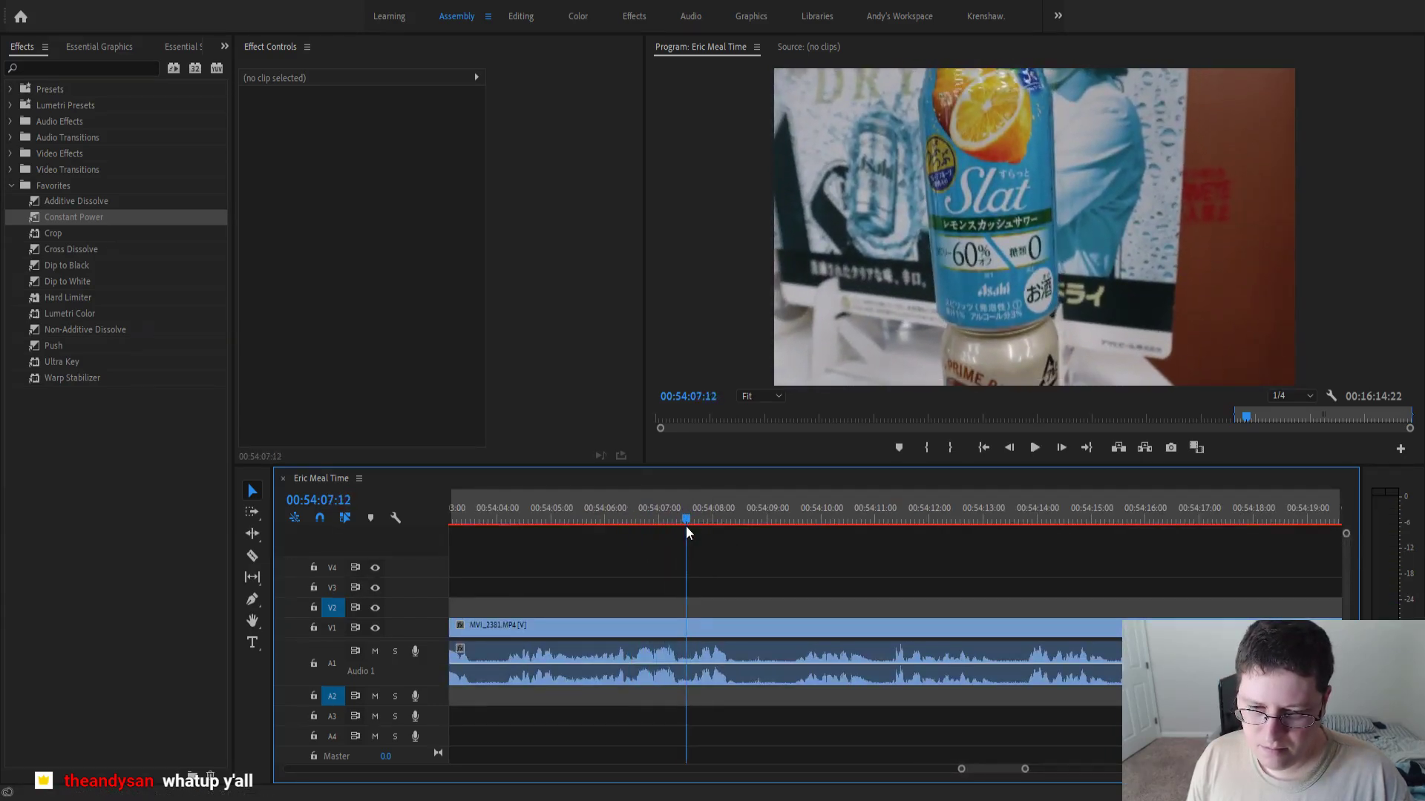
pyautogui.click(684, 527)
pyautogui.hotkey('ctrl', 'k')
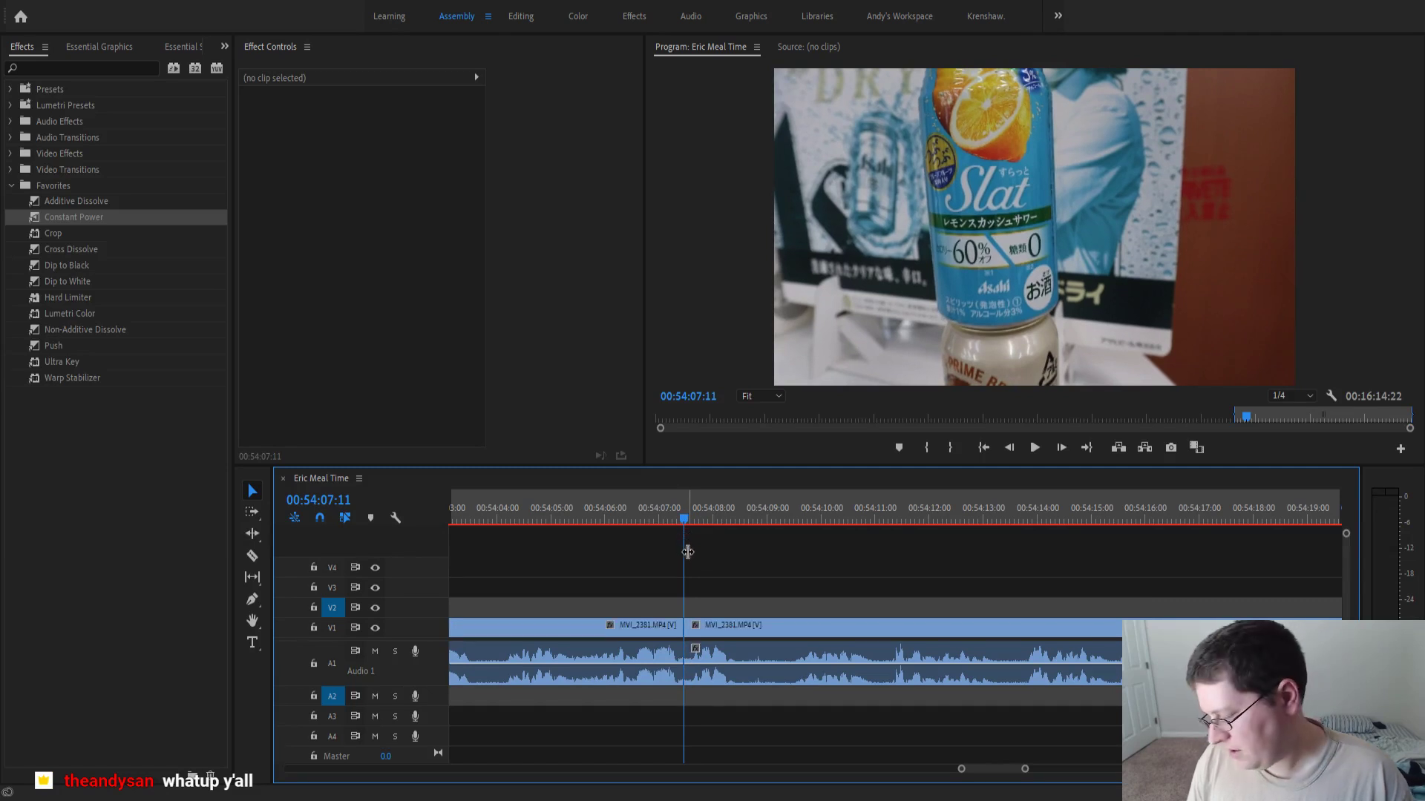
# - Cut out the roughly two-second stretch of MVI_2381 that follows the split at 00:54:07:11 and close the gap
pyautogui.click(754, 519)
pyautogui.press('space')
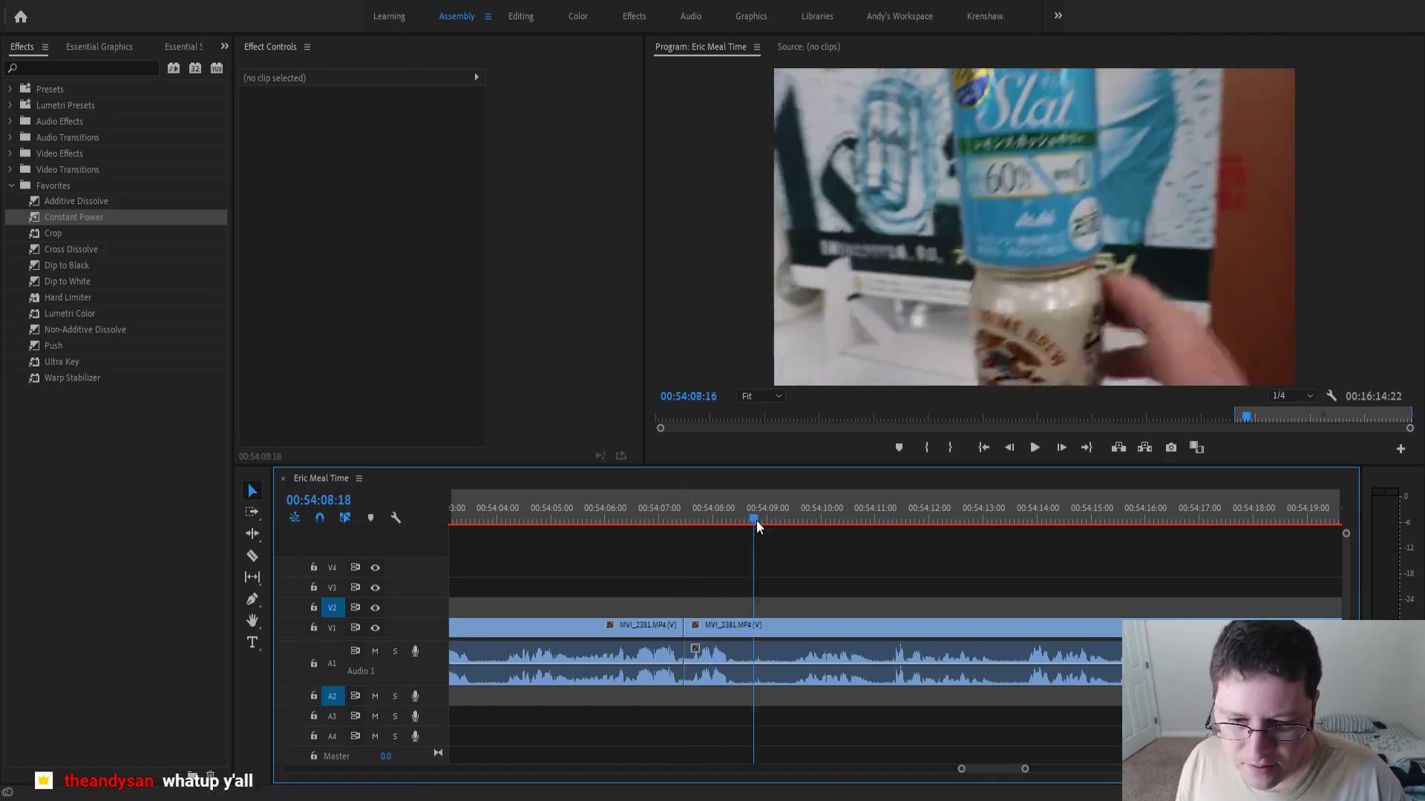
pyautogui.click(827, 520)
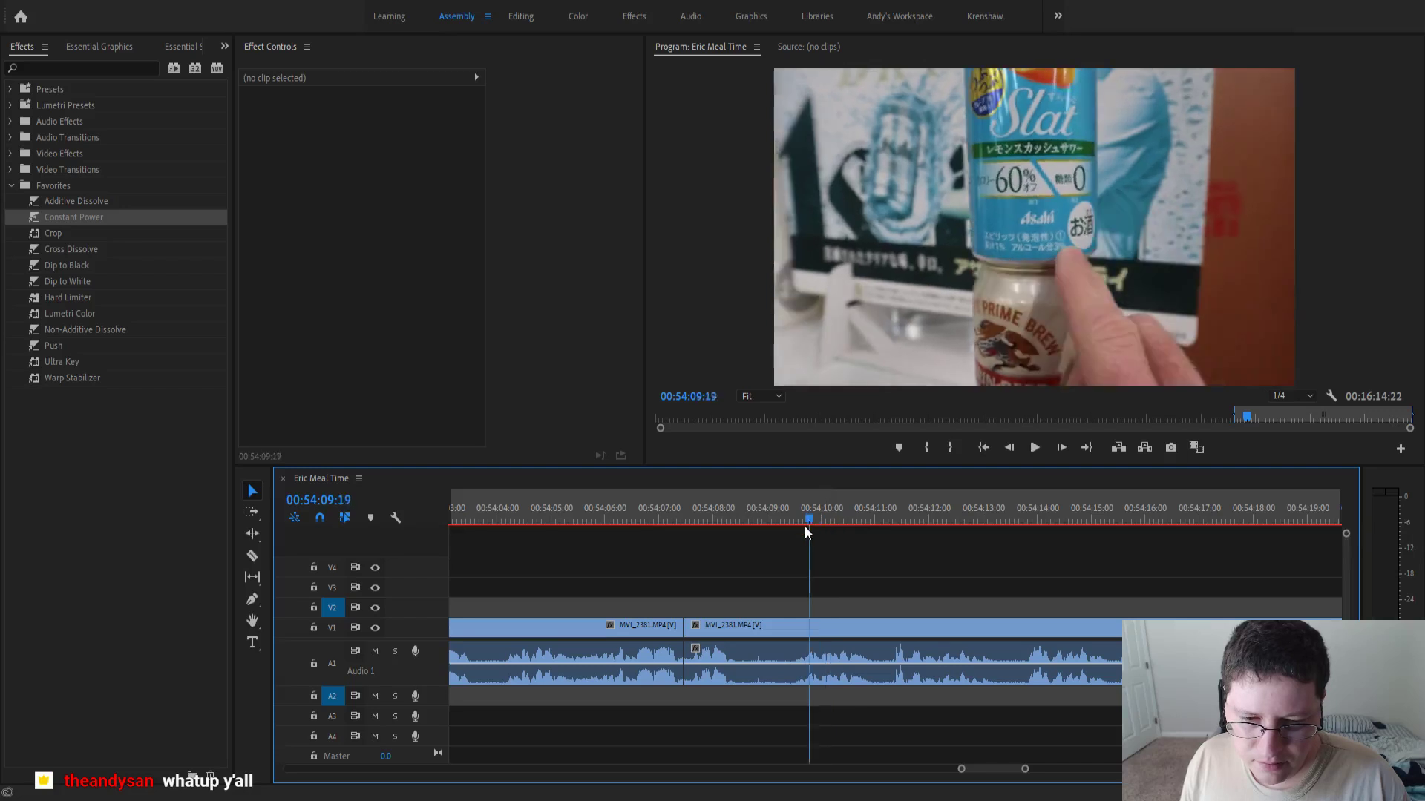
pyautogui.hotkey('ctrl', 'k')
pyautogui.click(751, 624)
pyautogui.hotkey('shift', 'Delete')
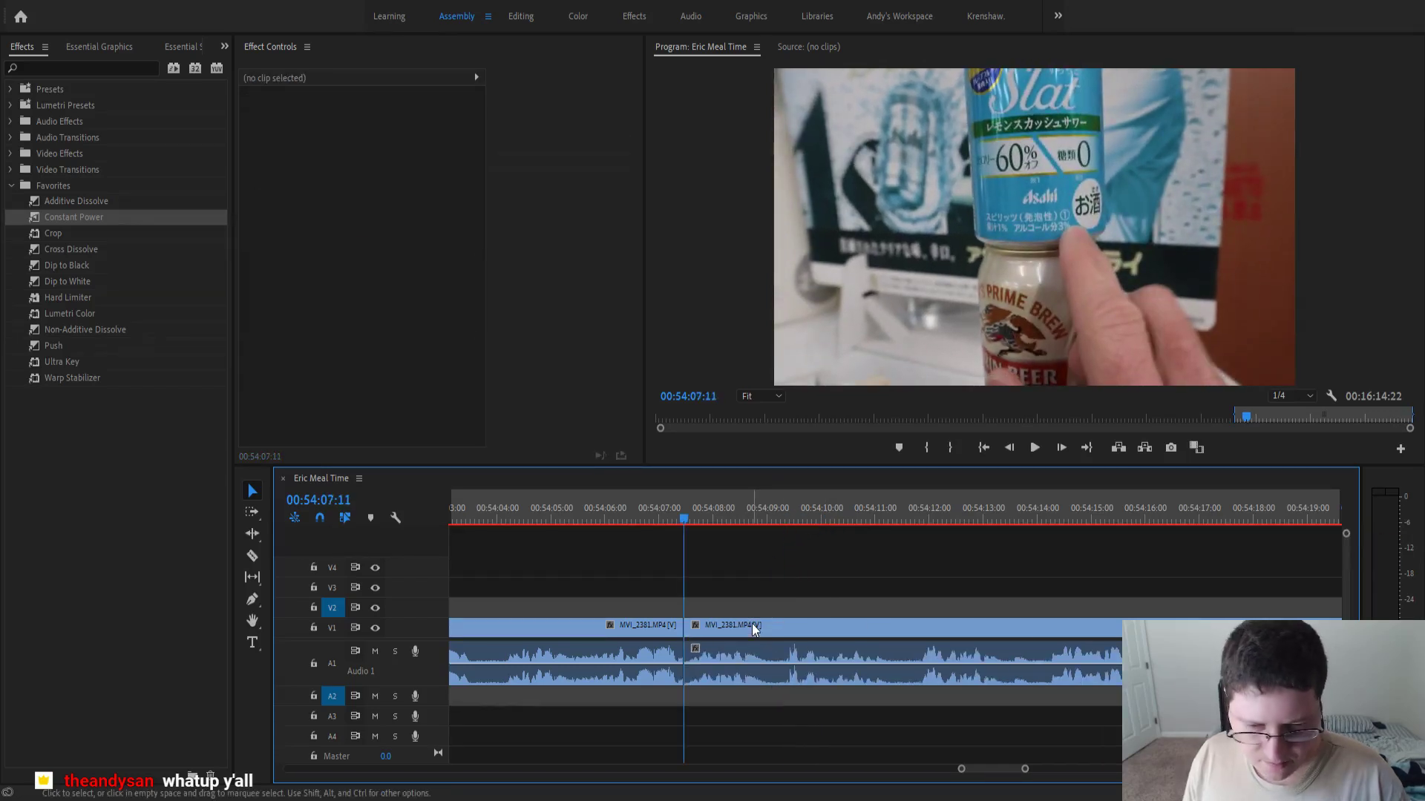
# - Apply a Constant Power audio transition to the cut at 00:54:07:11 and play across it from 00:54:06:18
pyautogui.click(646, 518)
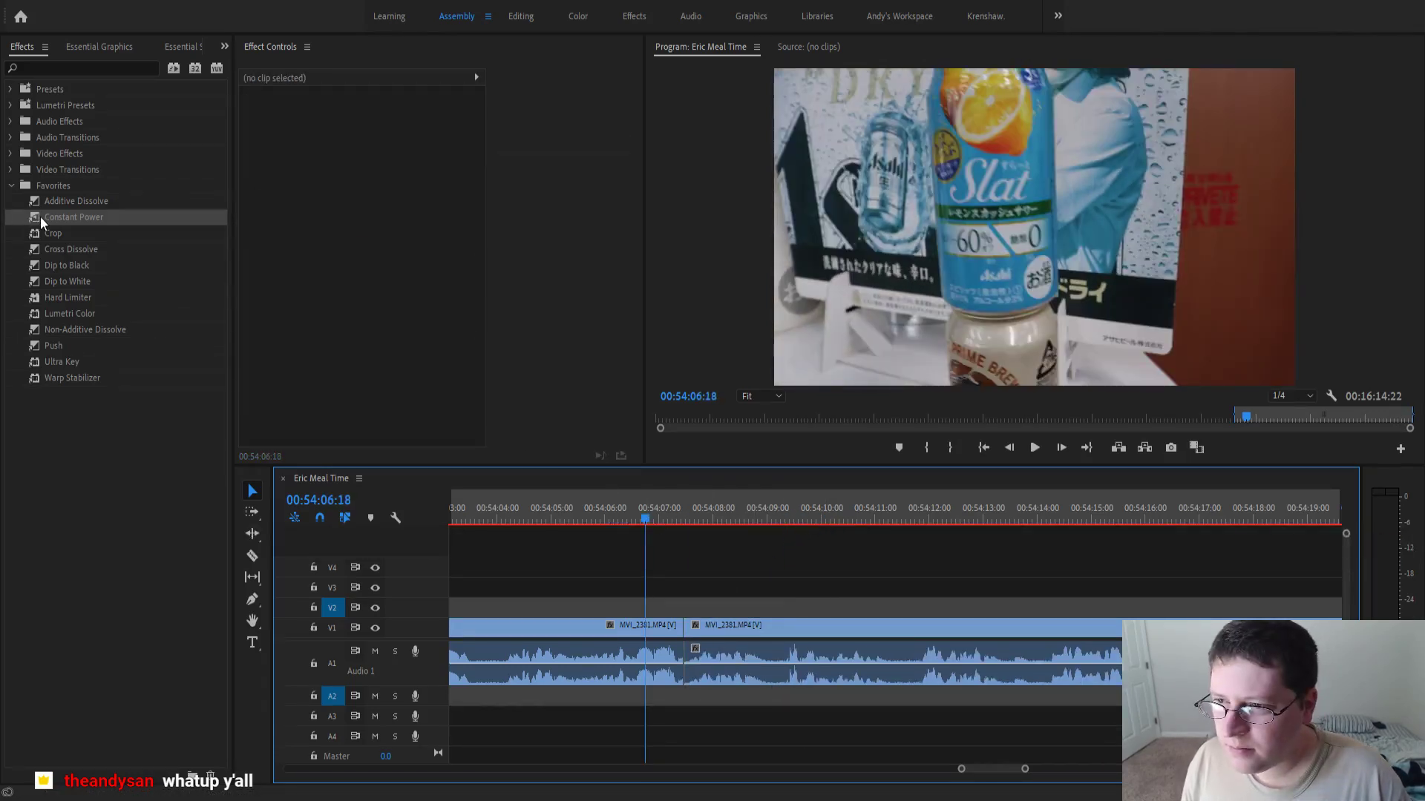
pyautogui.moveTo(40, 216); pyautogui.dragTo(465, 414)
pyautogui.moveTo(689, 663); pyautogui.dragTo(689, 663)
pyautogui.press('space')
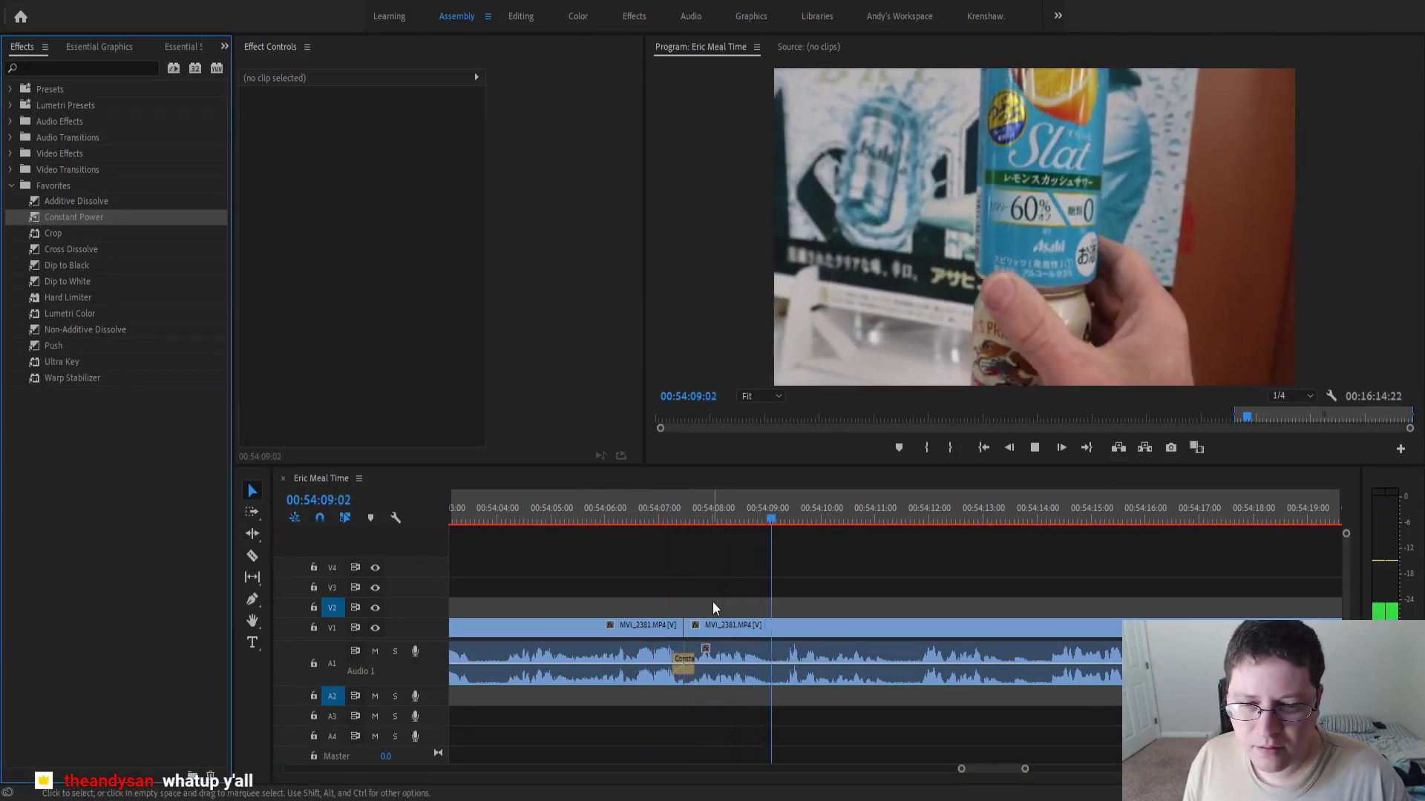
# - Play on through MVI_2381, cut out the part between 00:54:22:21 and 00:54:24:00, and close the gap
pyautogui.scroll(-3, 712, 603)
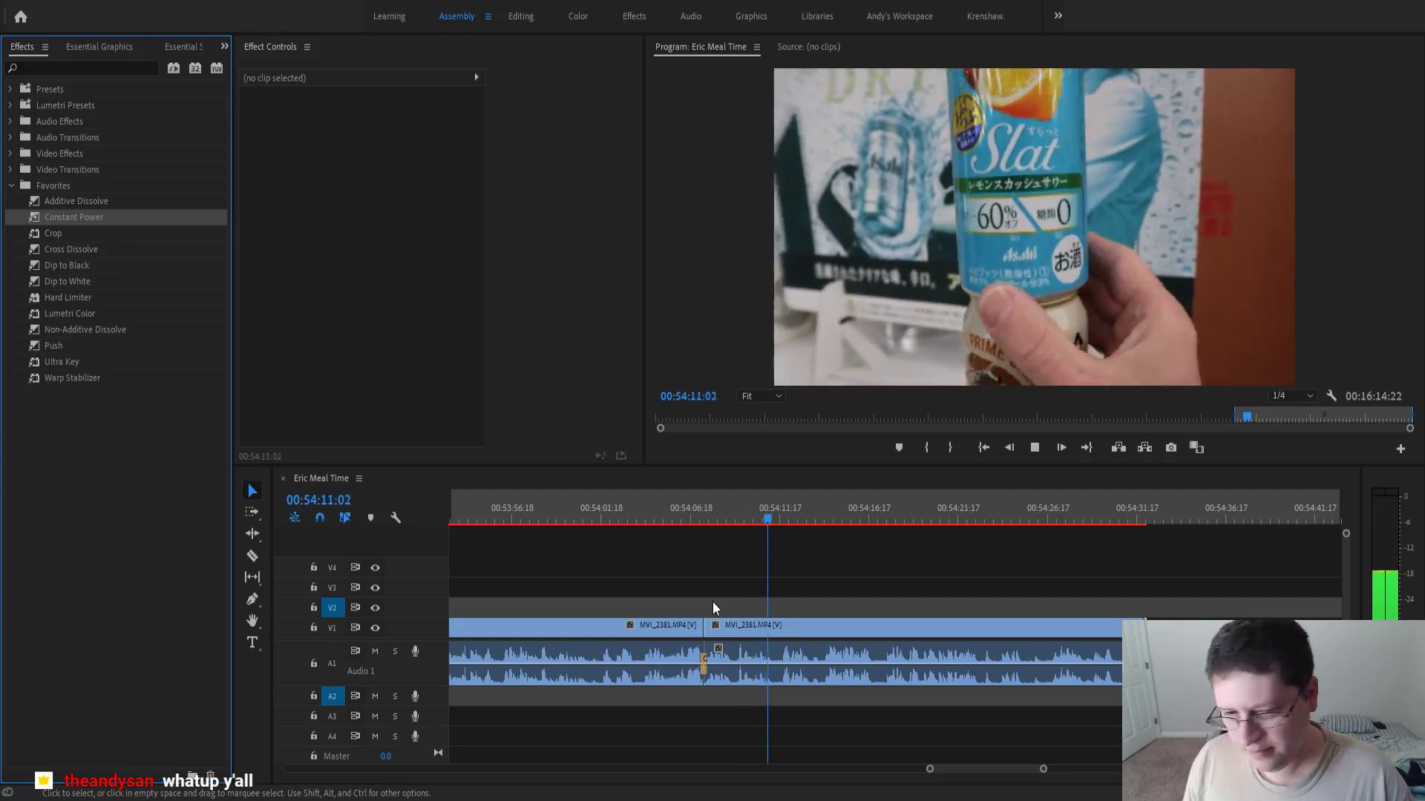
pyautogui.scroll(-2, 712, 605)
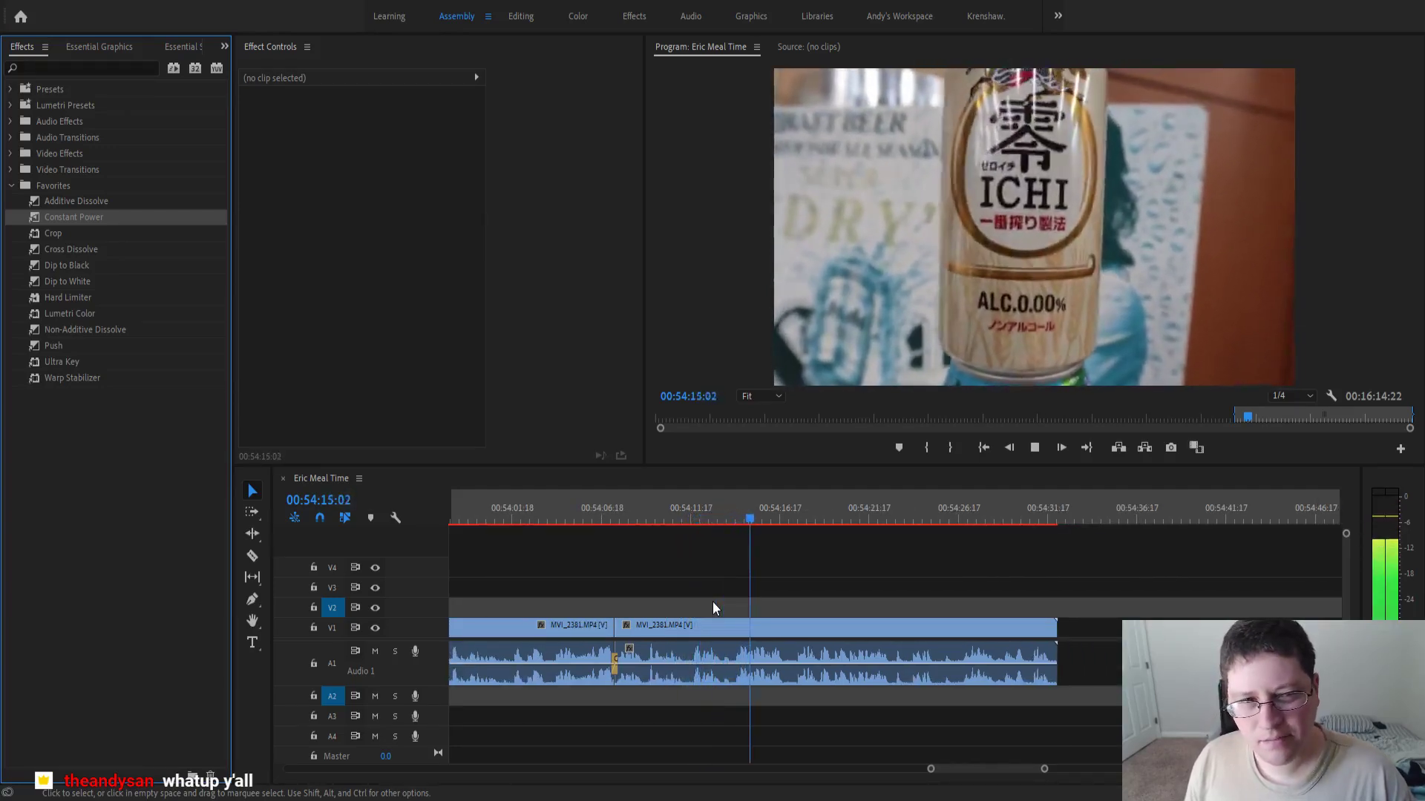
pyautogui.scroll(-2, 713, 602)
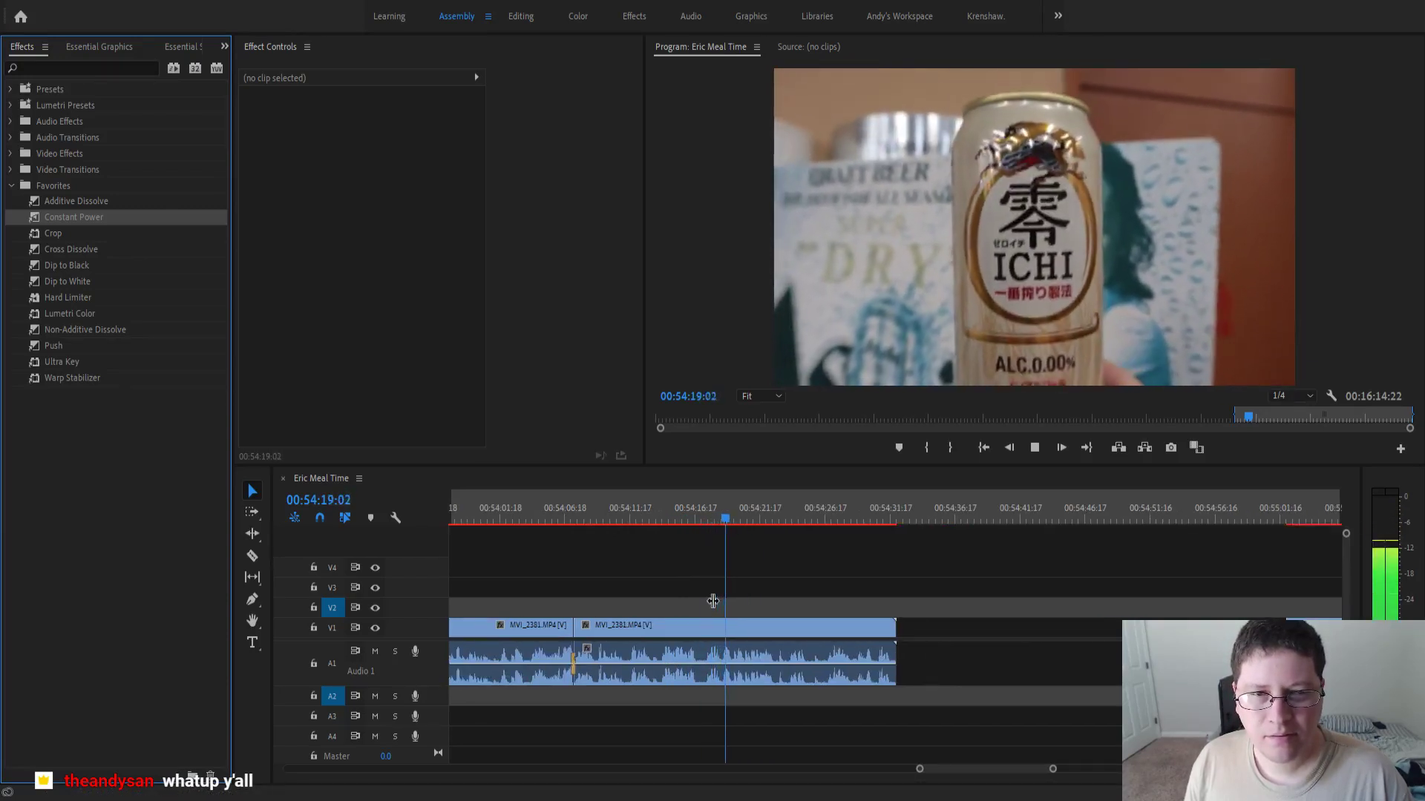
pyautogui.scroll(-1, 712, 601)
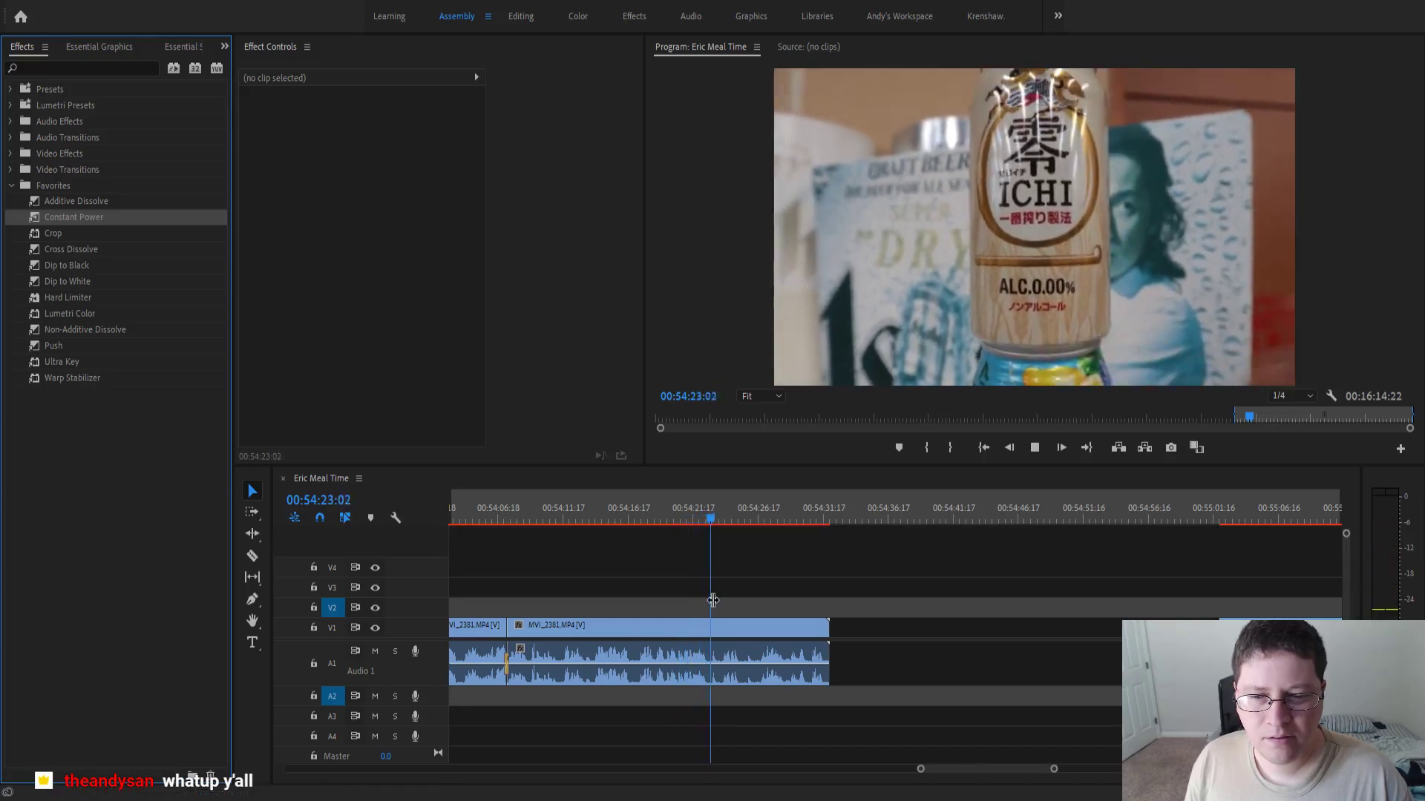
pyautogui.scroll(3, 710, 602)
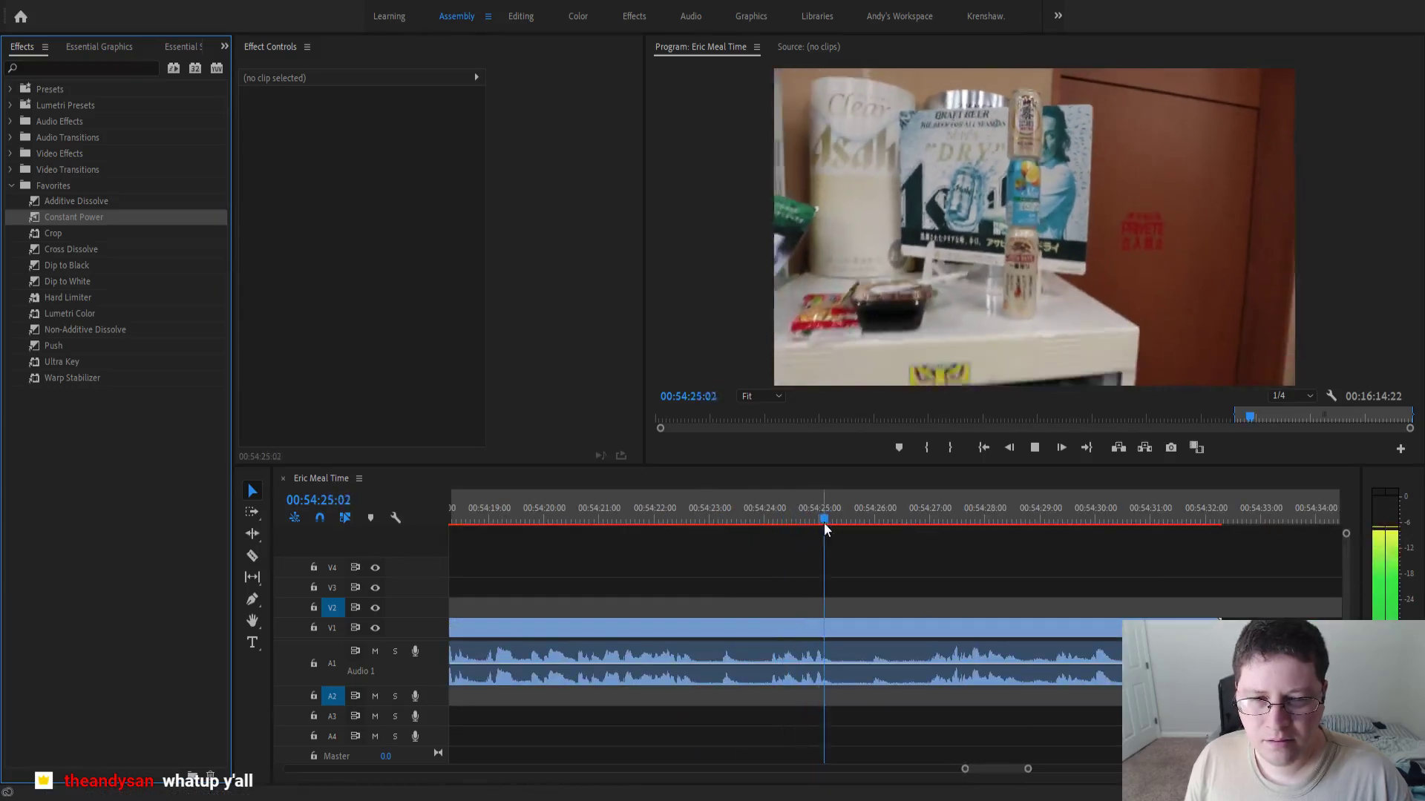
pyautogui.moveTo(842, 515); pyautogui.dragTo(697, 555)
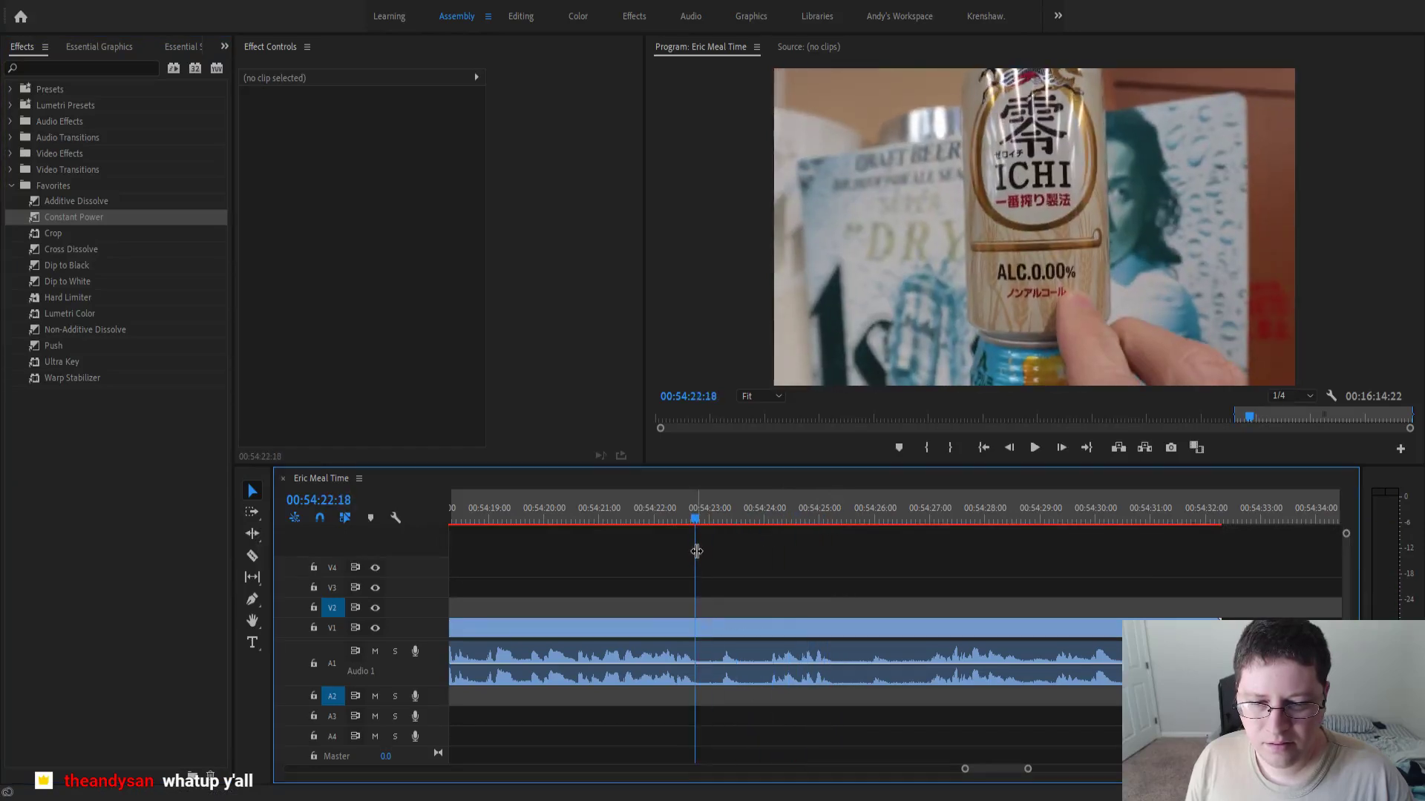
pyautogui.hotkey('ctrl', 'k')
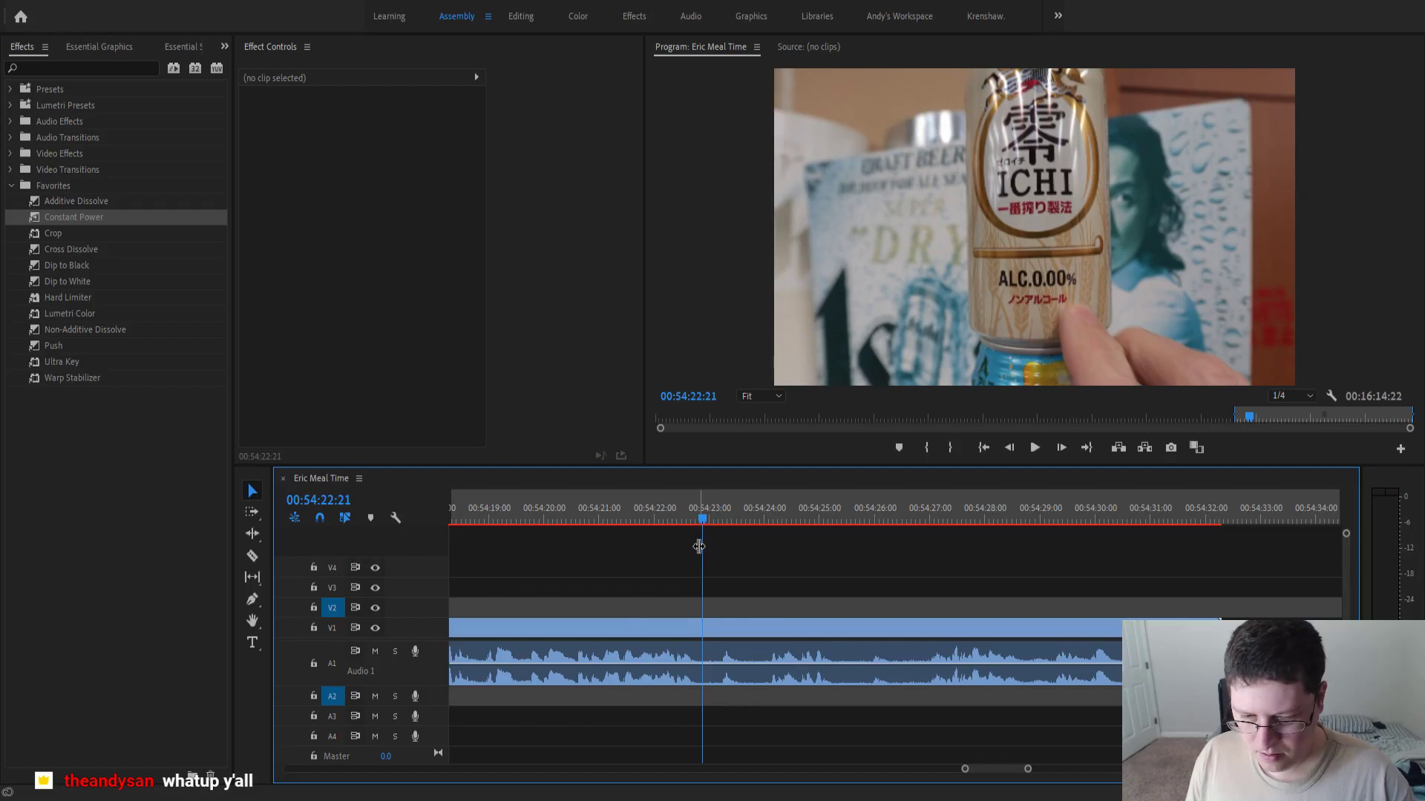
pyautogui.moveTo(702, 524); pyautogui.dragTo(765, 524)
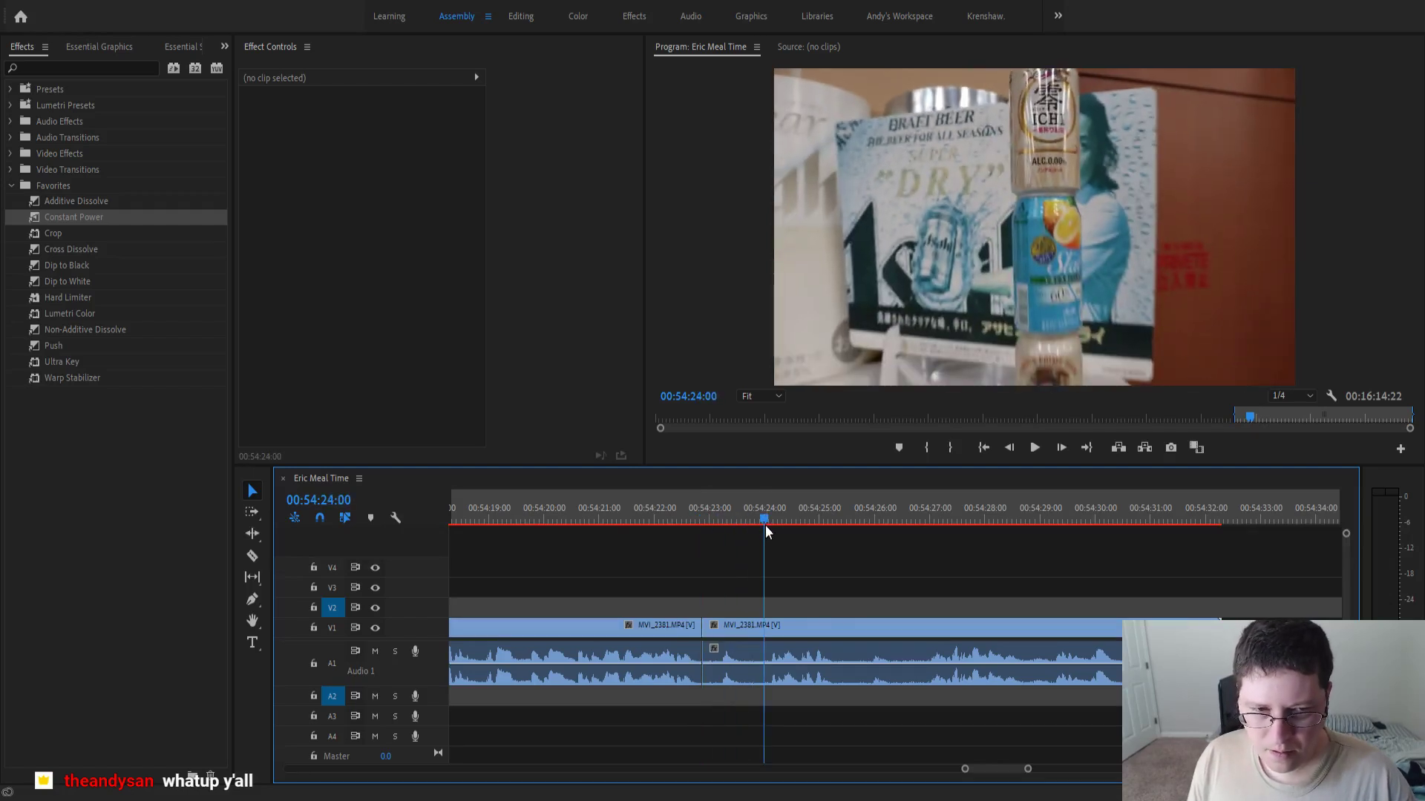
pyautogui.click(739, 623)
pyautogui.press('Up')
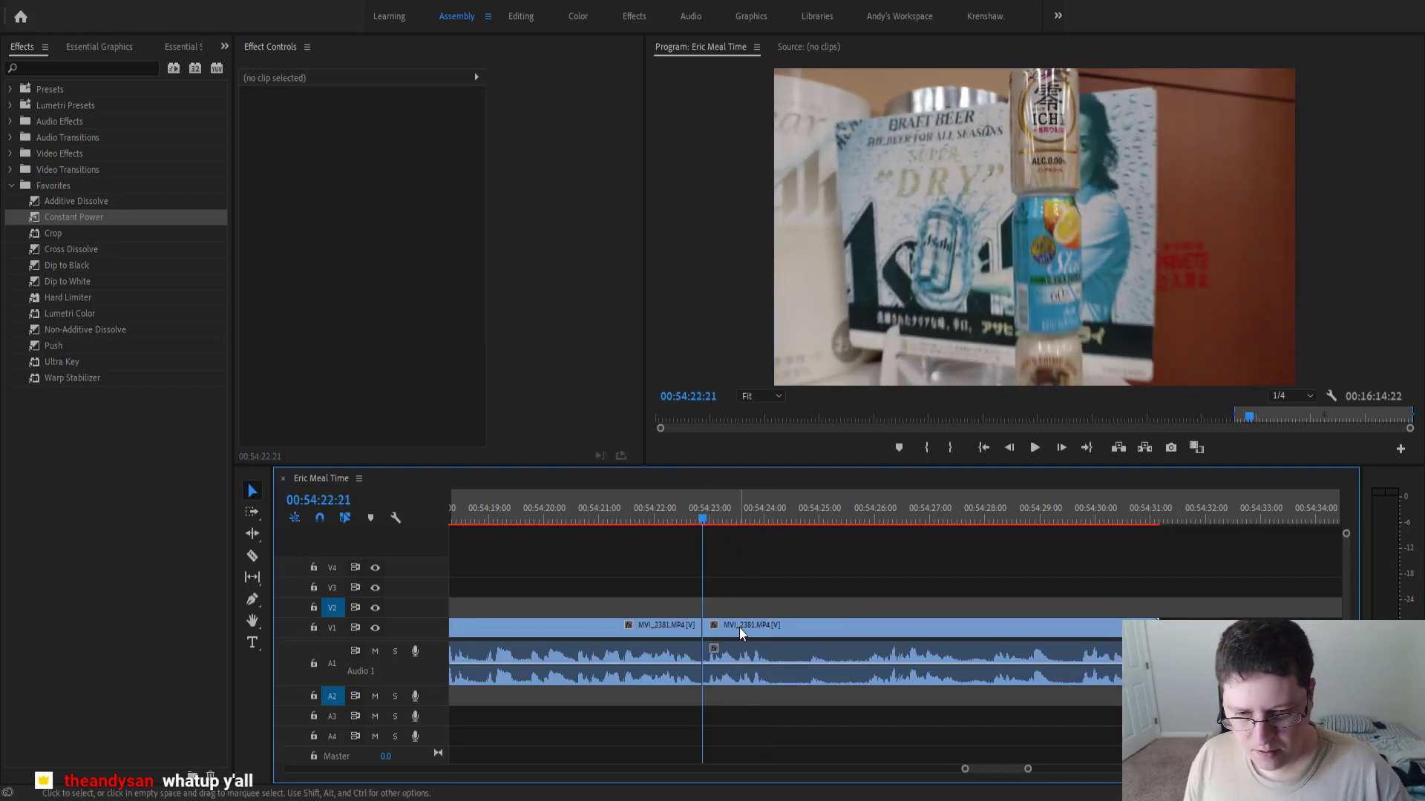
# - Play the rest of MVI_2381 from the new cut and split the clip at 00:54:24:10
pyautogui.press('space')
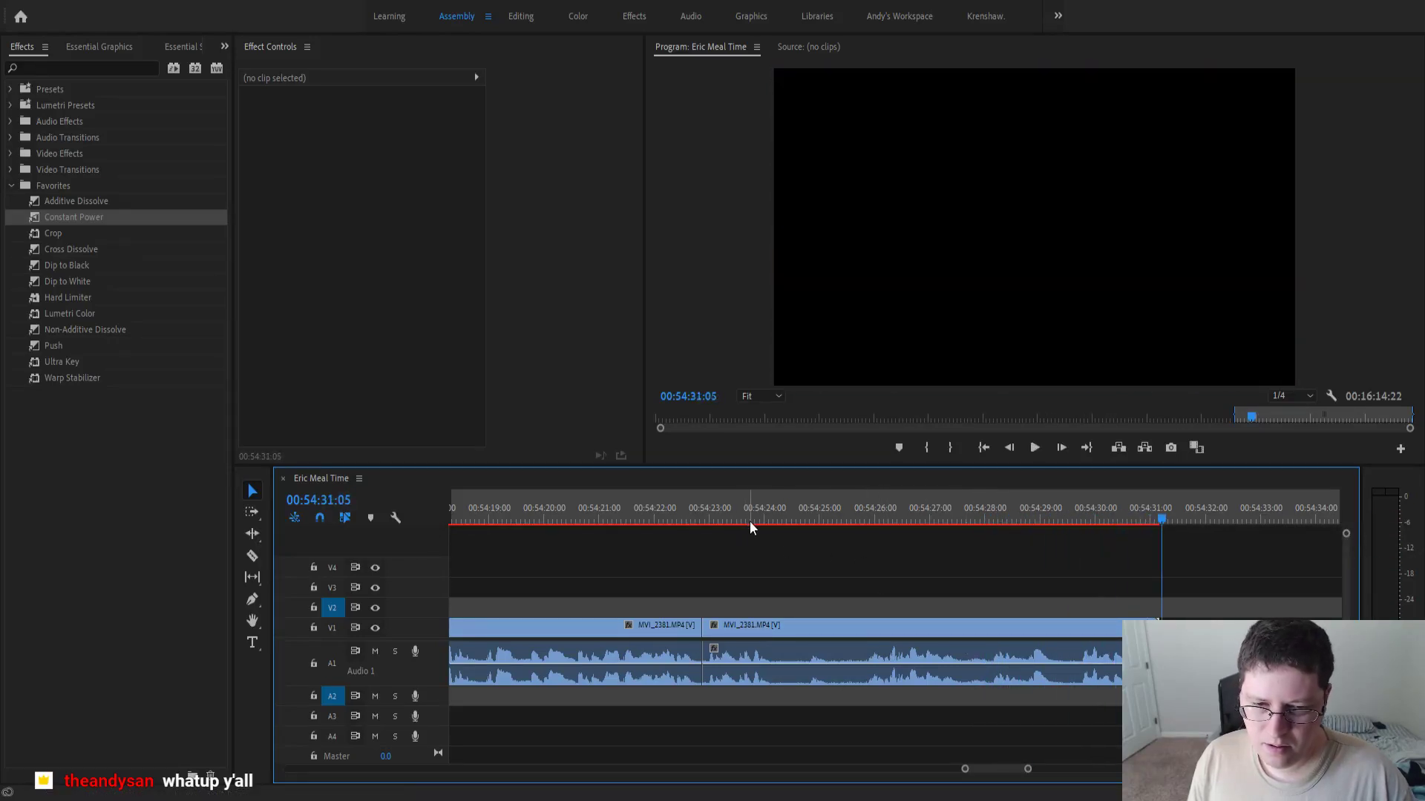
pyautogui.moveTo(704, 518); pyautogui.dragTo(785, 528)
pyautogui.hotkey('ctrl', 'k')
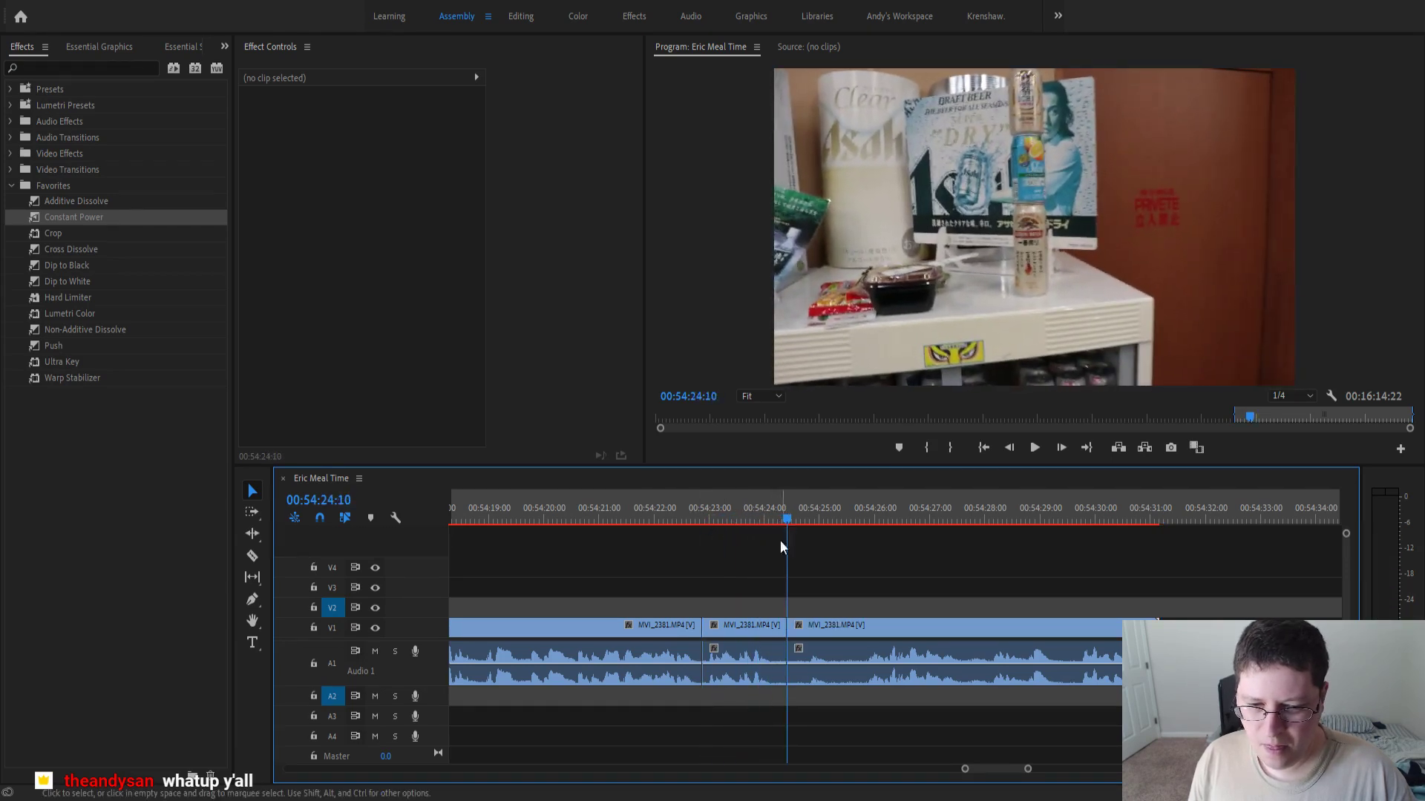
# - Apply Constant Power to the audio cut at 00:54:22:21 and play across it from 00:54:22:02
pyautogui.click(659, 512)
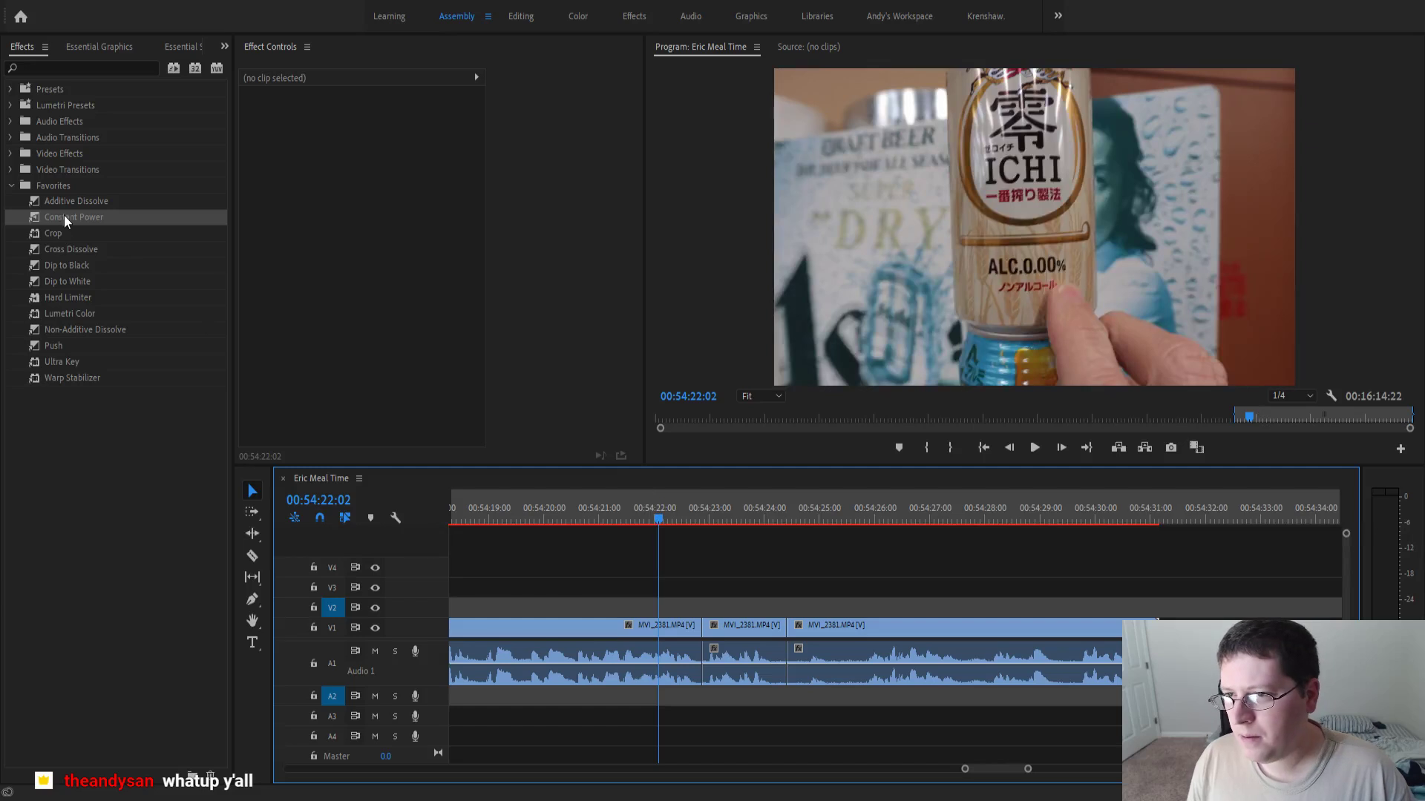
pyautogui.moveTo(111, 282); pyautogui.dragTo(701, 662)
pyautogui.press('space')
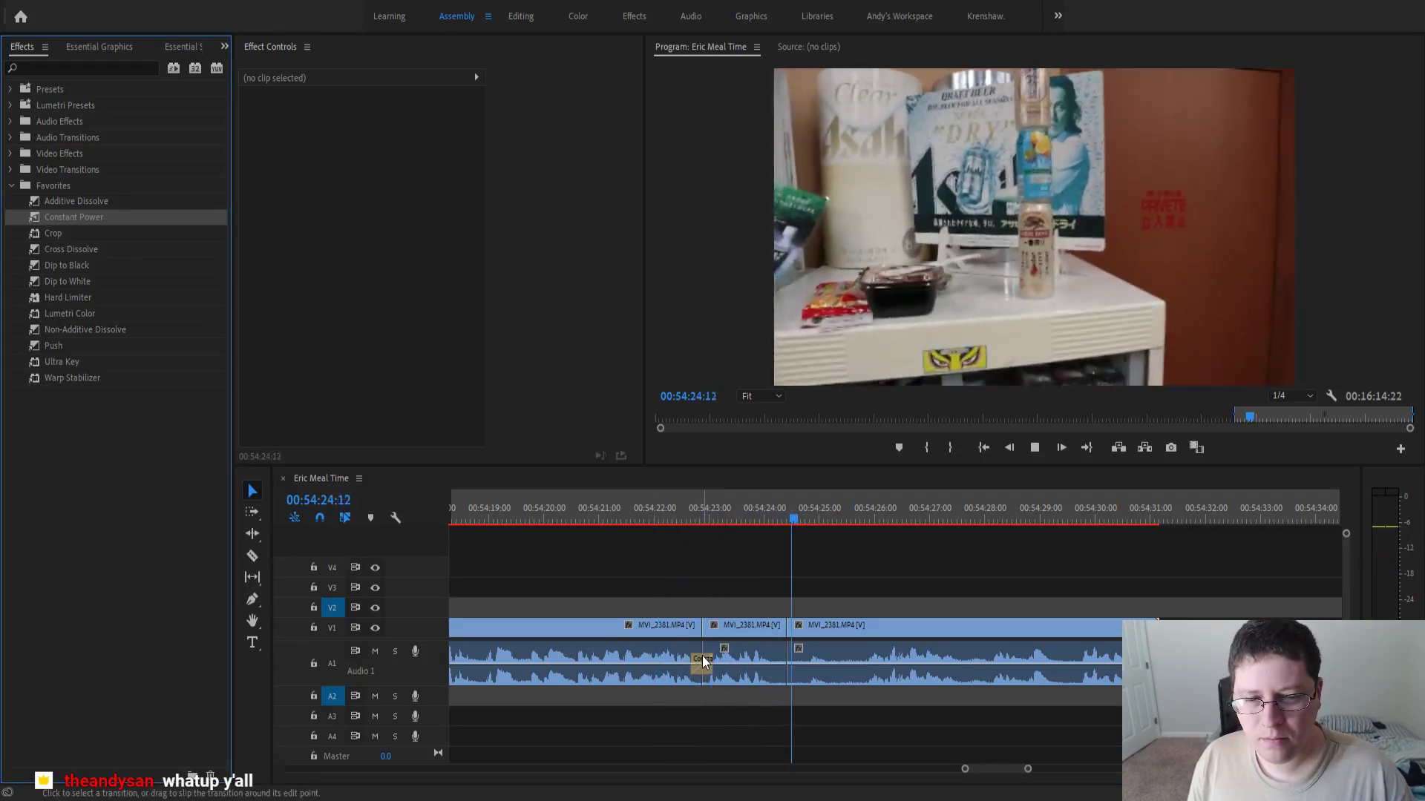
pyautogui.press('space')
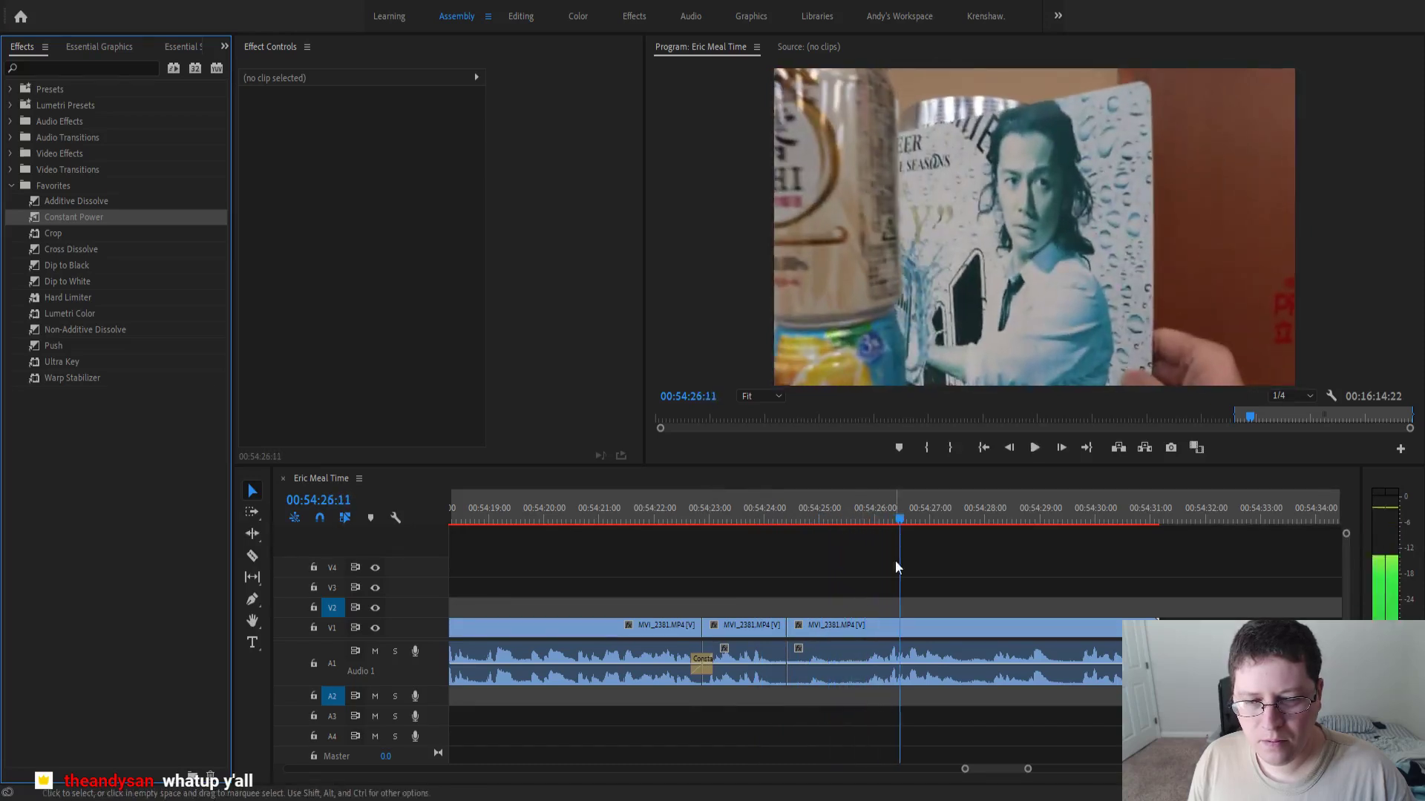
# - Split MVI_2381 at 00:54:25:18 and ripple-delete the short piece between 00:54:24:10 and that split
pyautogui.moveTo(899, 522); pyautogui.dragTo(861, 548)
pyautogui.click(821, 626)
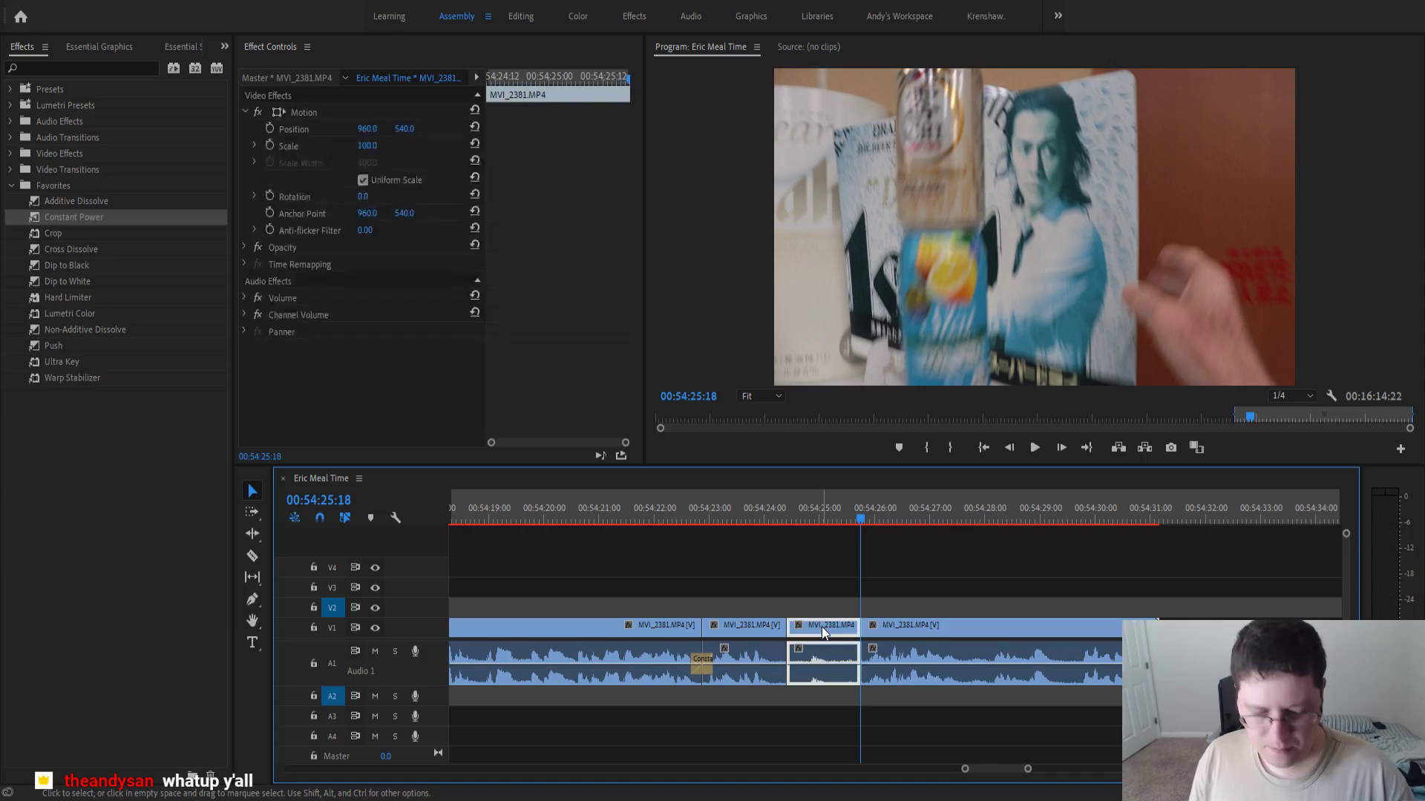
pyautogui.hotkey('shift', 'Delete')
# - Apply Constant Power to the audio cut at 00:54:24:10 and replay both new cuts from 00:54:20:17
pyautogui.click(751, 512)
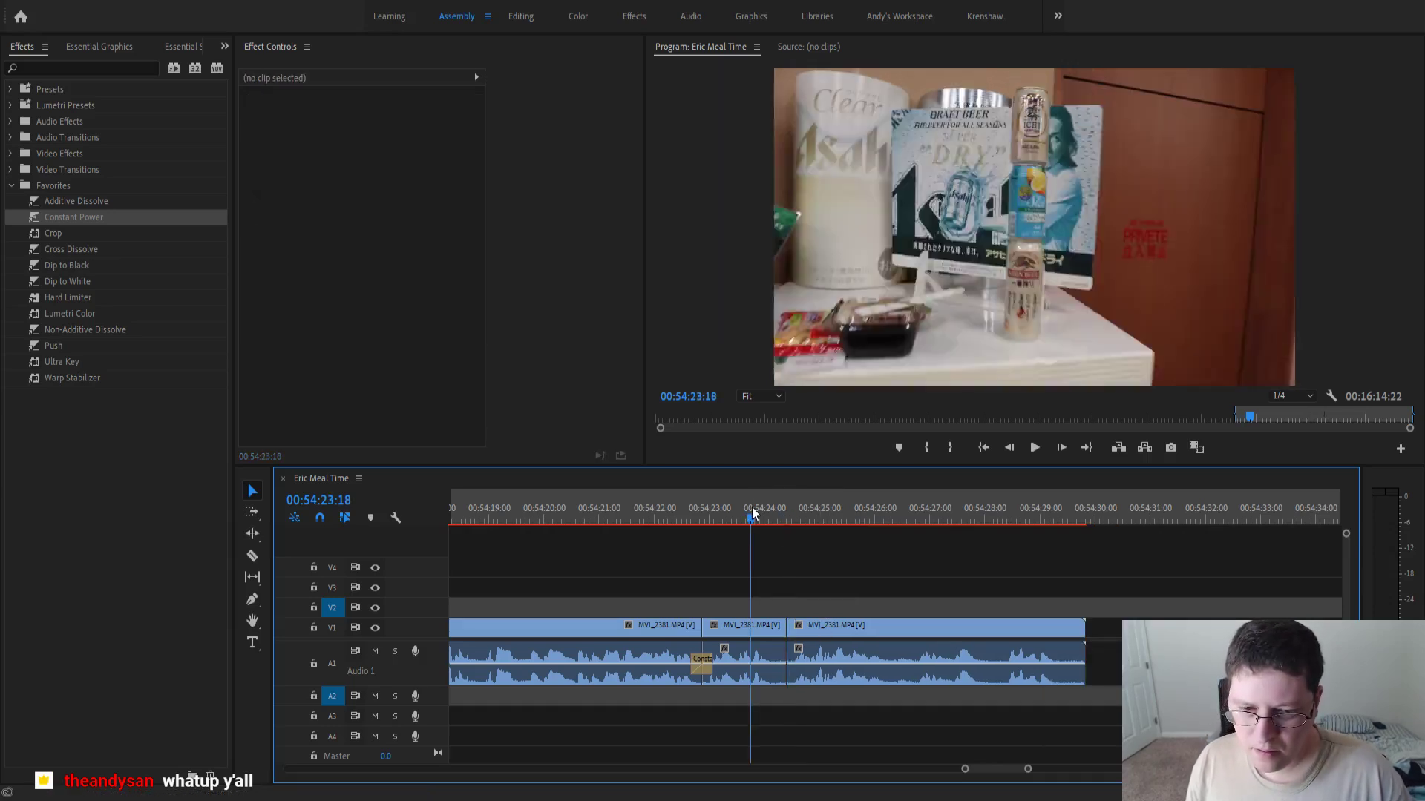
pyautogui.click(80, 221)
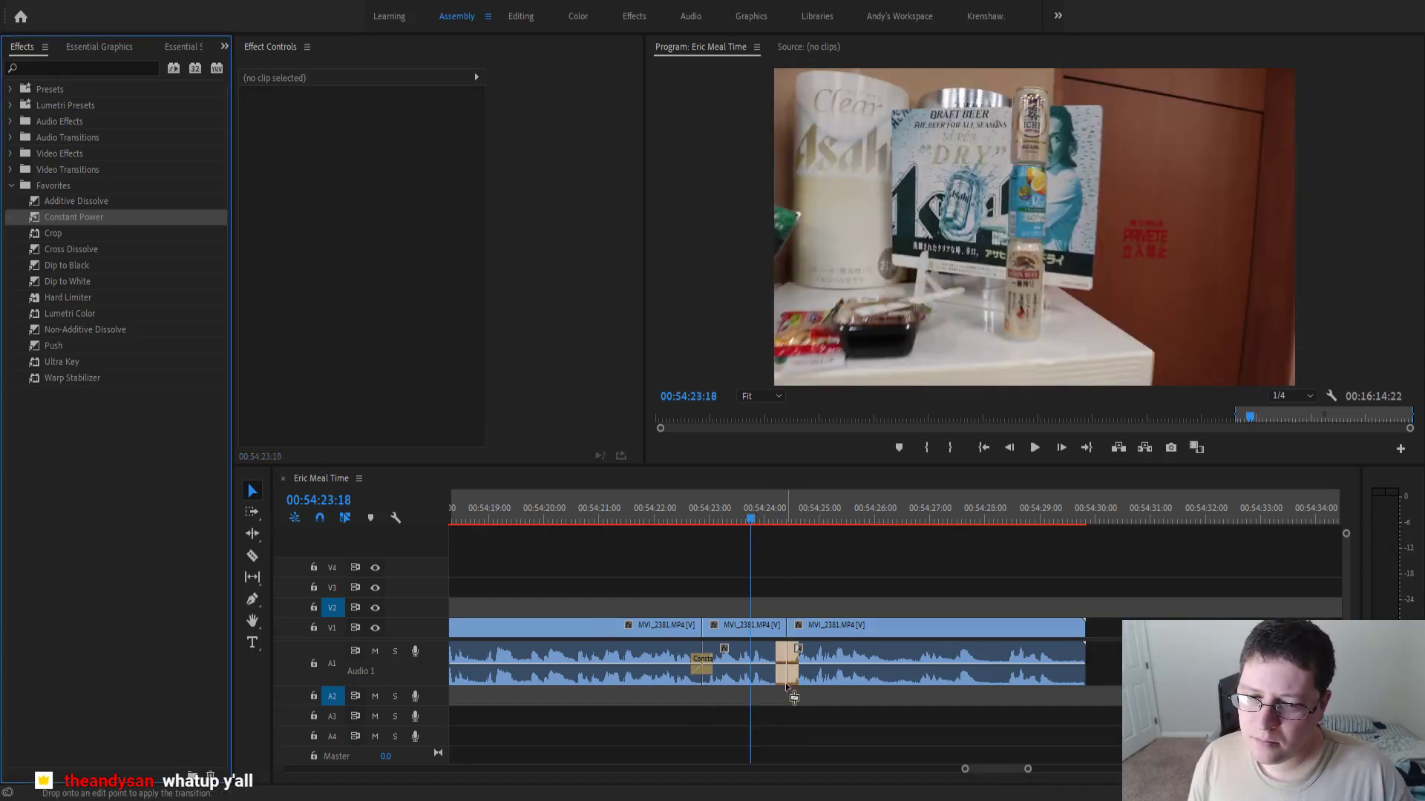
pyautogui.moveTo(794, 697); pyautogui.dragTo(779, 677)
pyautogui.hotkey('ctrl', 'z')
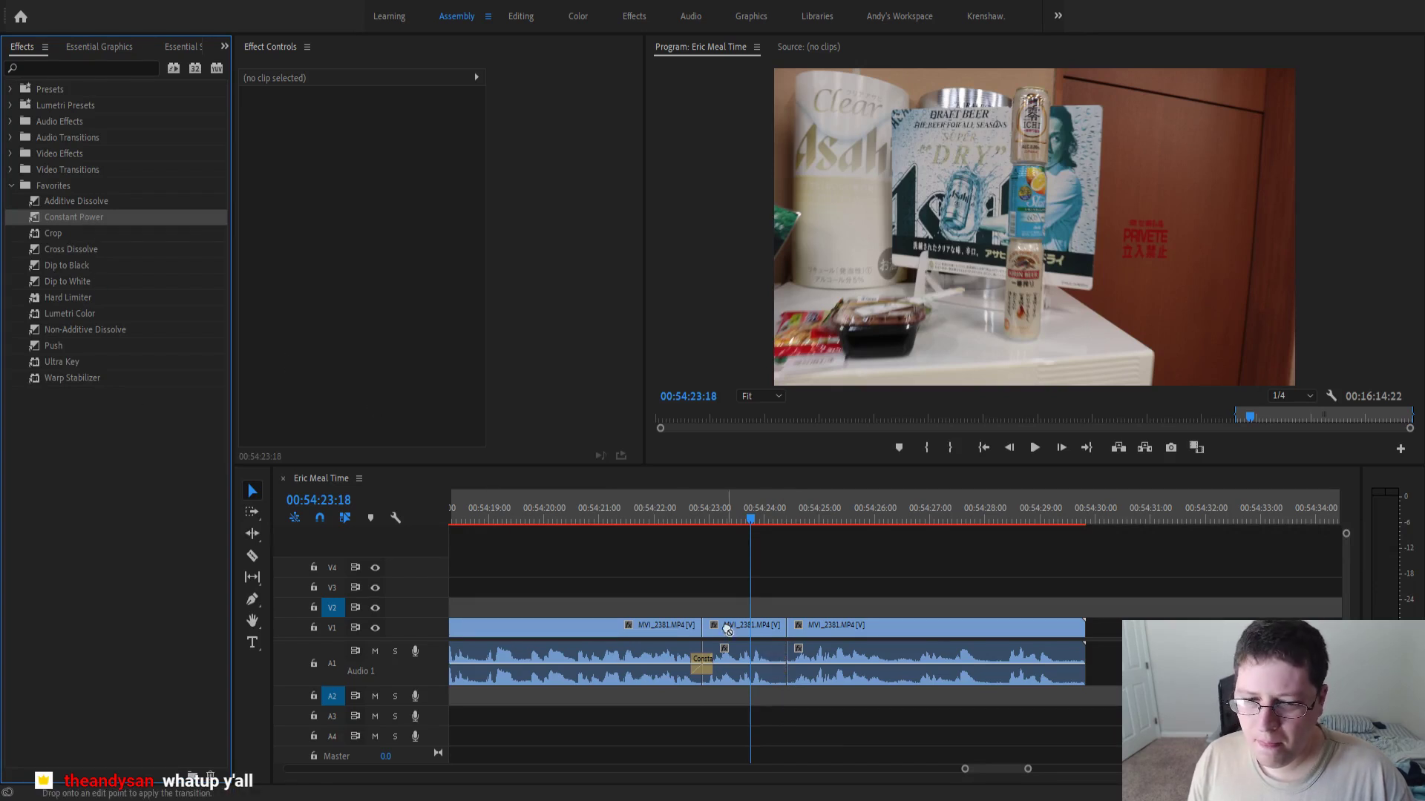
pyautogui.moveTo(727, 629); pyautogui.dragTo(785, 664)
pyautogui.click(584, 502)
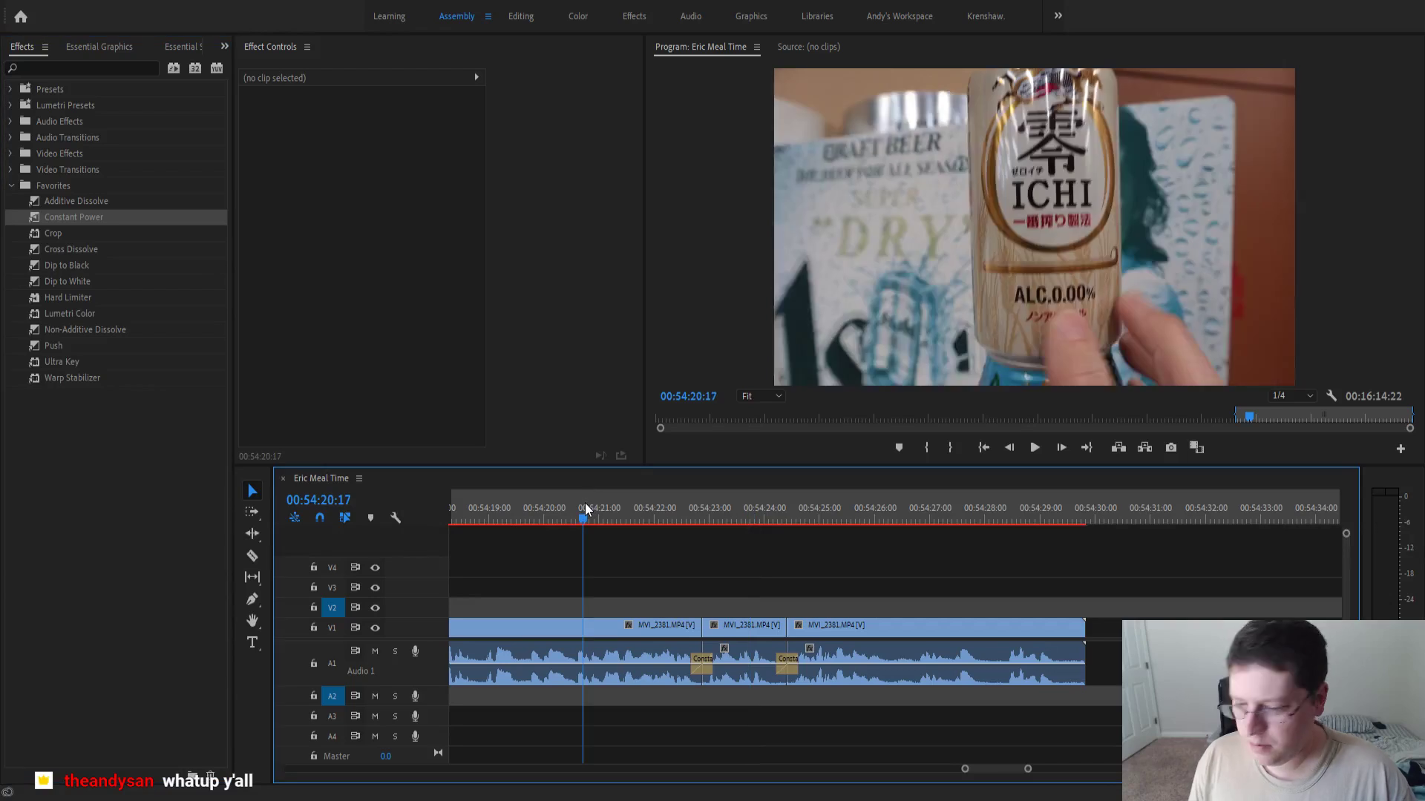
pyautogui.press('space')
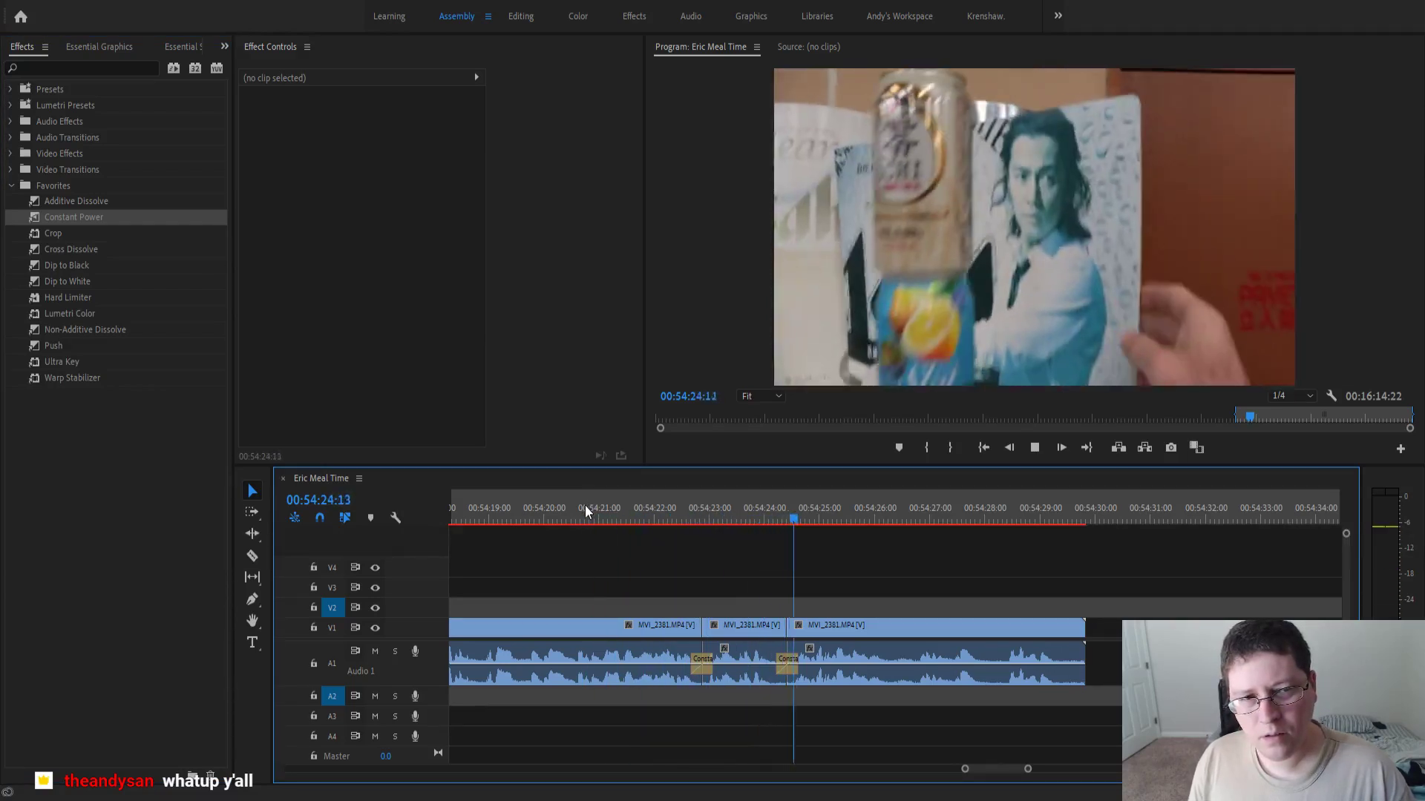
# - Play the last MVI_2381 segment to 00:54:28:22 and replay it from its earlier part to find the next stretch to cut
pyautogui.scroll(-2, 766, 638)
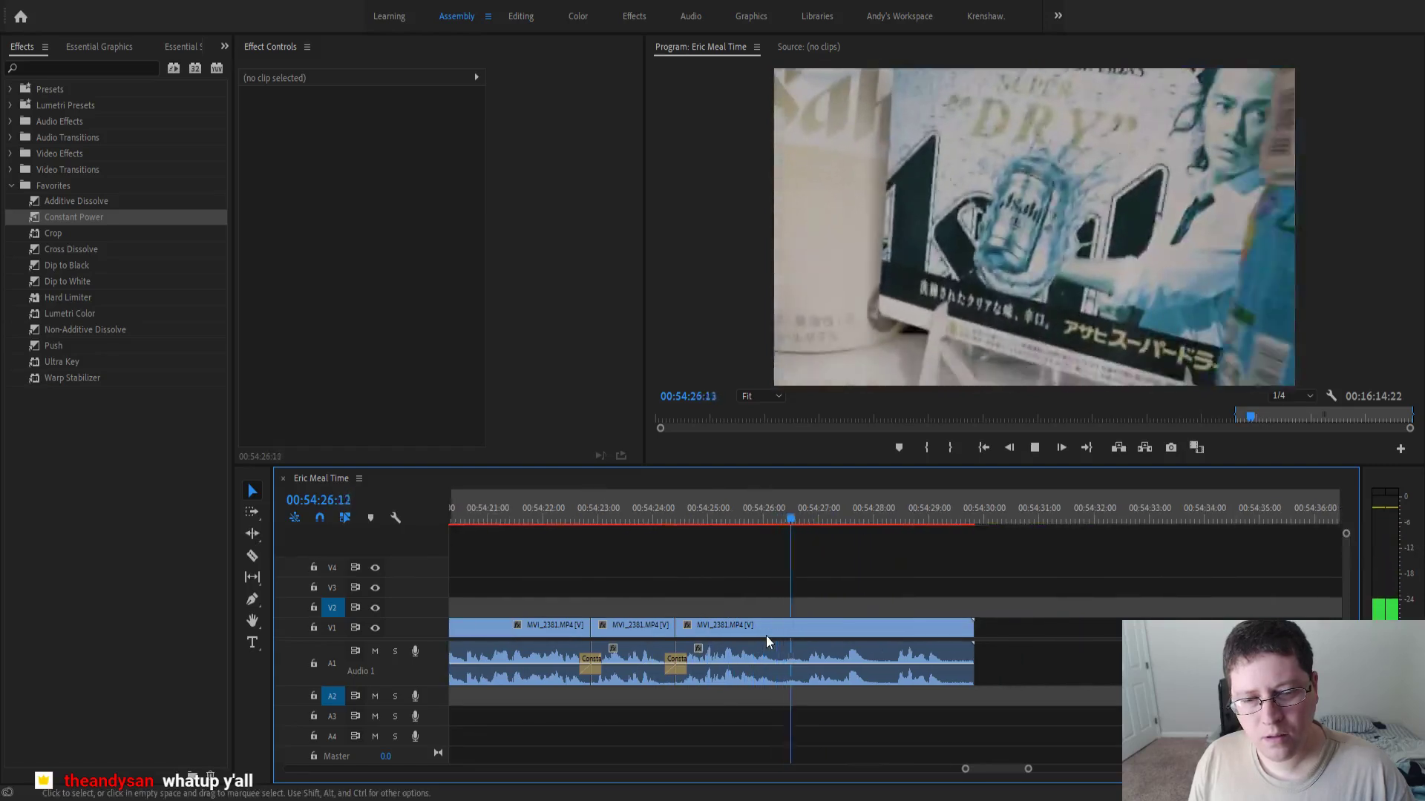
pyautogui.scroll(-1, 766, 635)
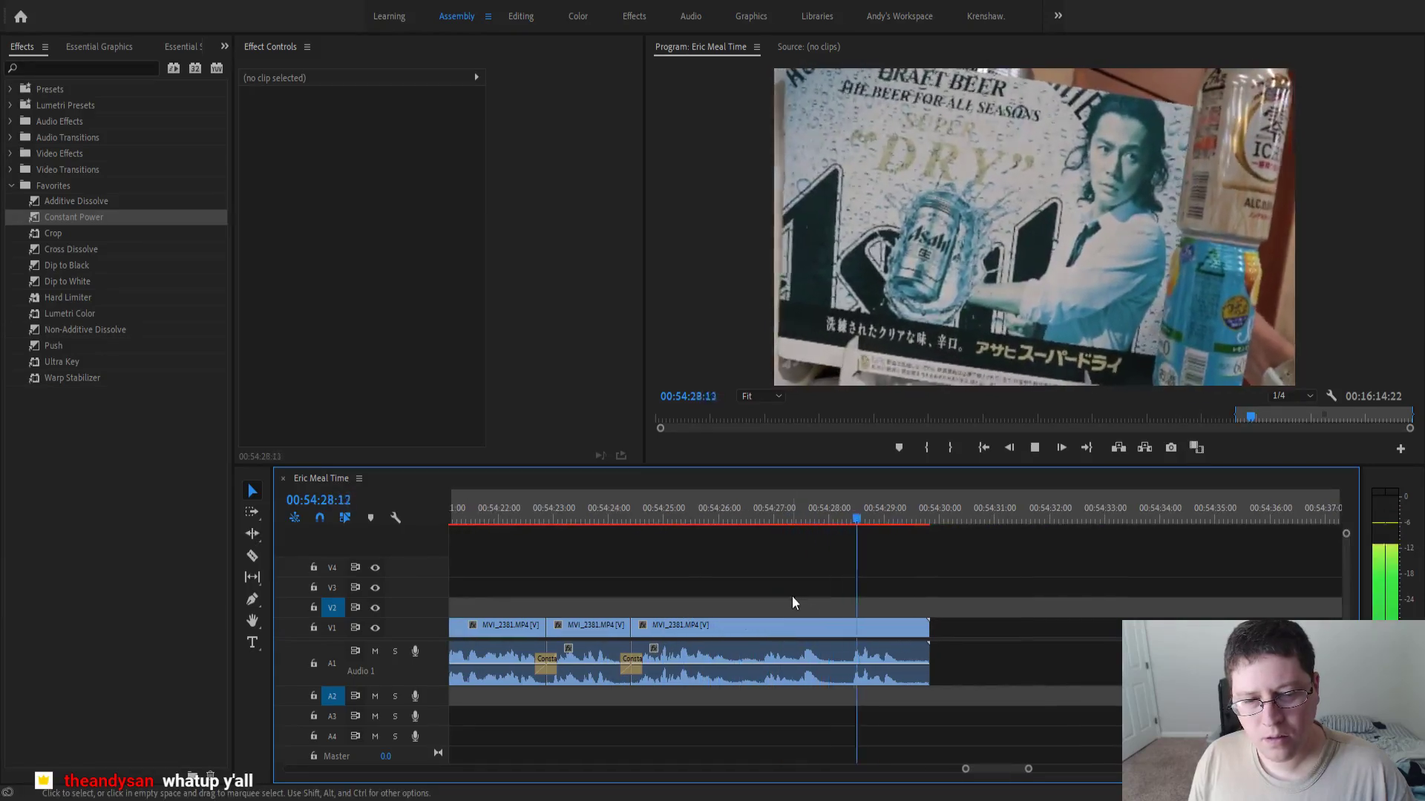
pyautogui.press('space')
pyautogui.scroll(2, 788, 594)
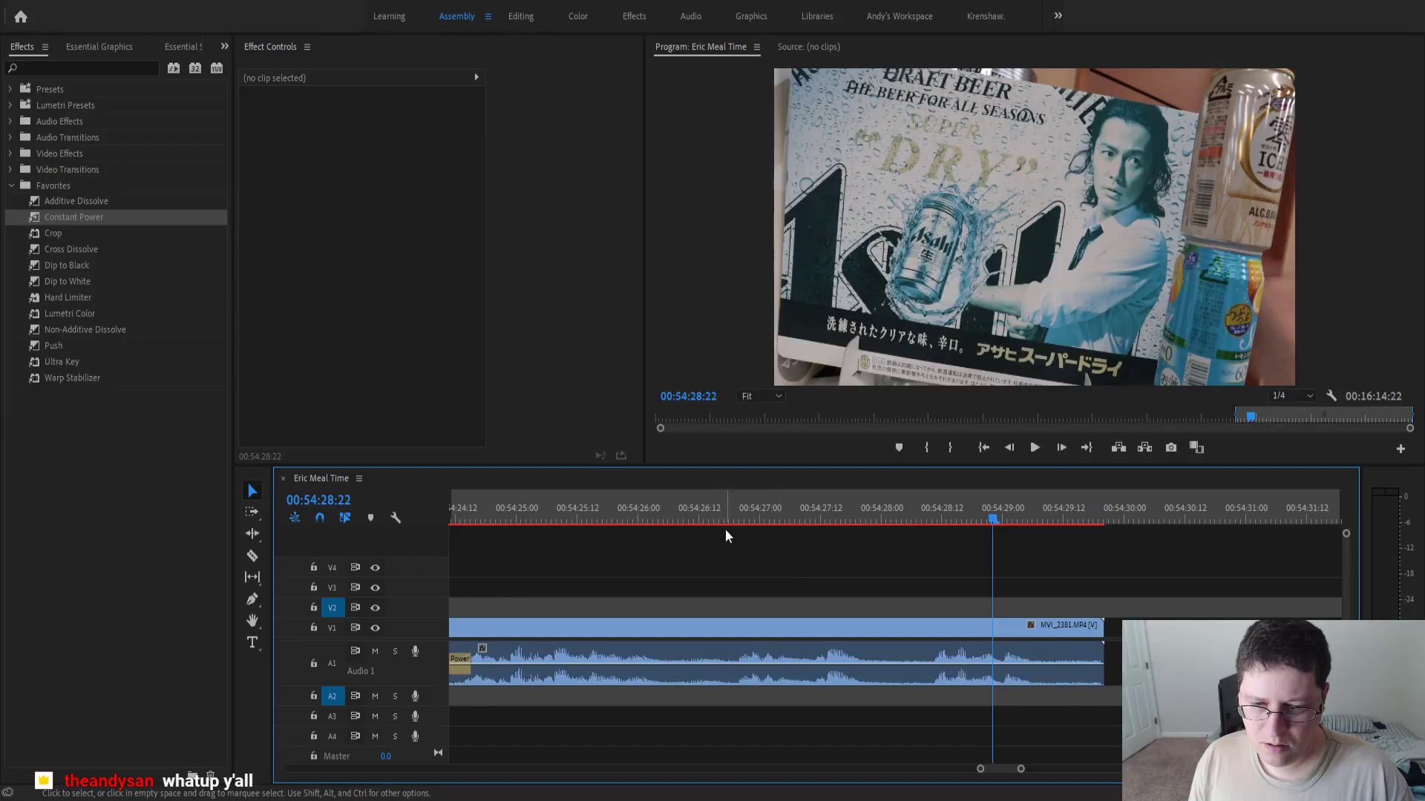
pyautogui.click(708, 509)
pyautogui.press('space')
pyautogui.scroll(1, 684, 537)
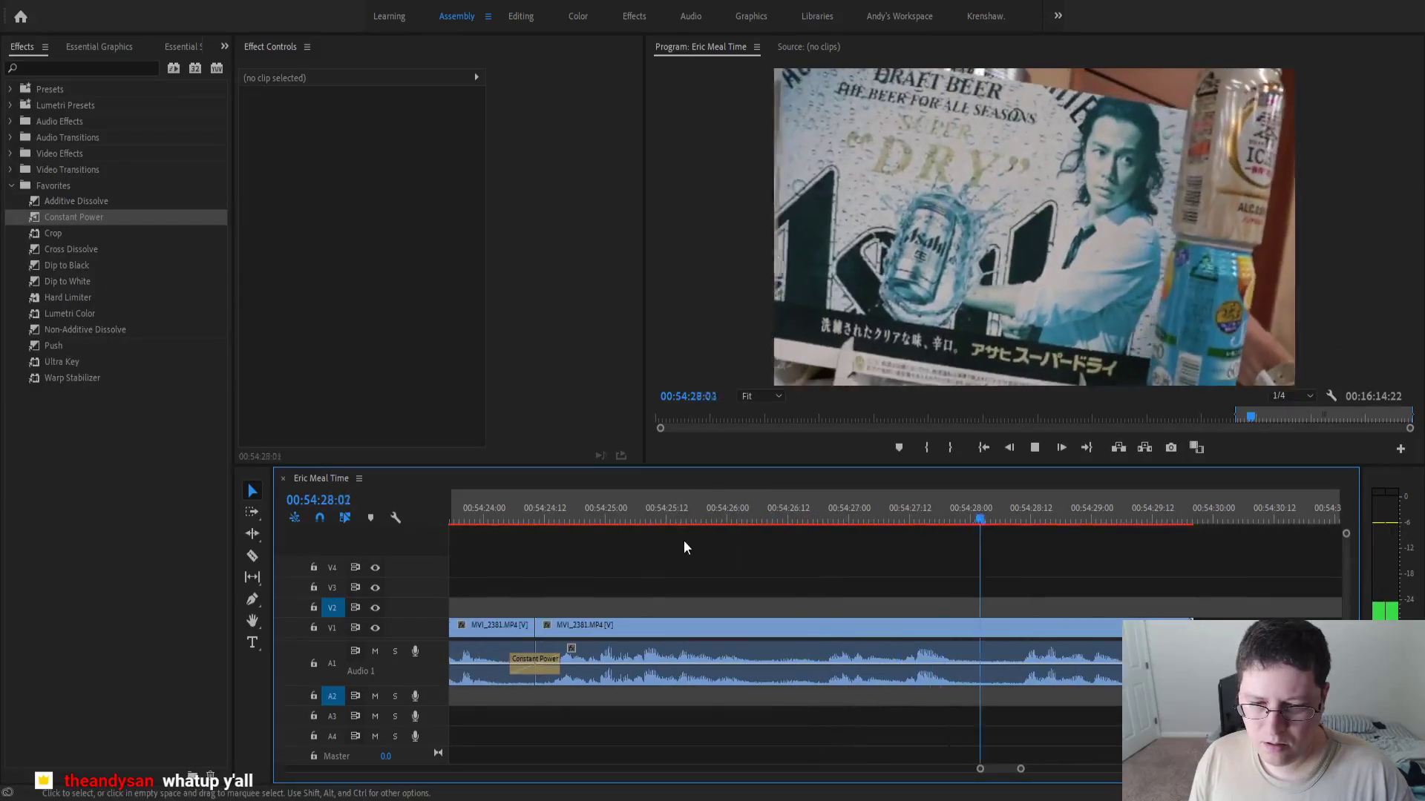
pyautogui.click(674, 513)
pyautogui.press('space')
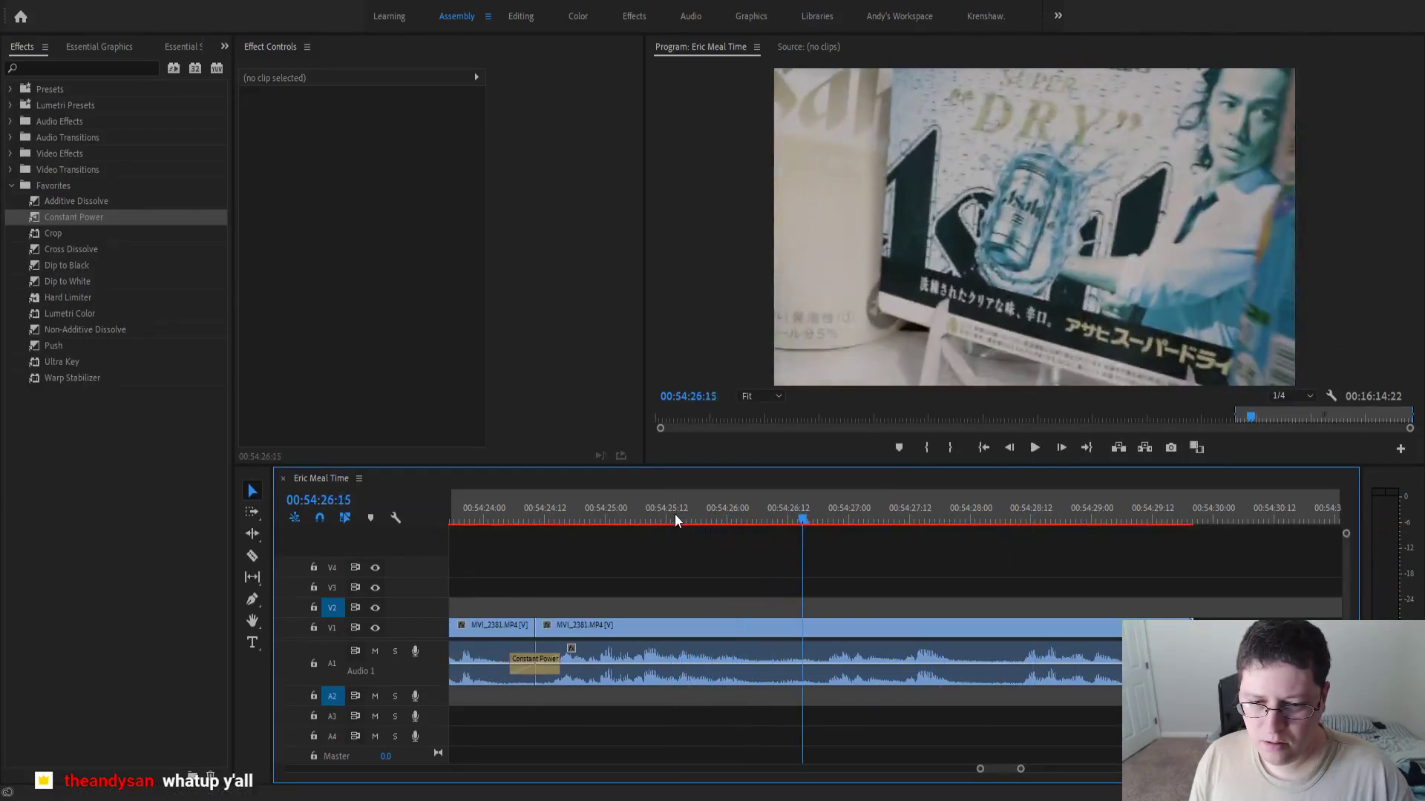
# - Split MVI_2381 at 00:54:26:18, remove the footage from there to 00:54:28:08, and close the gap
pyautogui.press('space')
pyautogui.press('space')
pyautogui.press('Left')
pyautogui.press('Left')
pyautogui.press('Left')
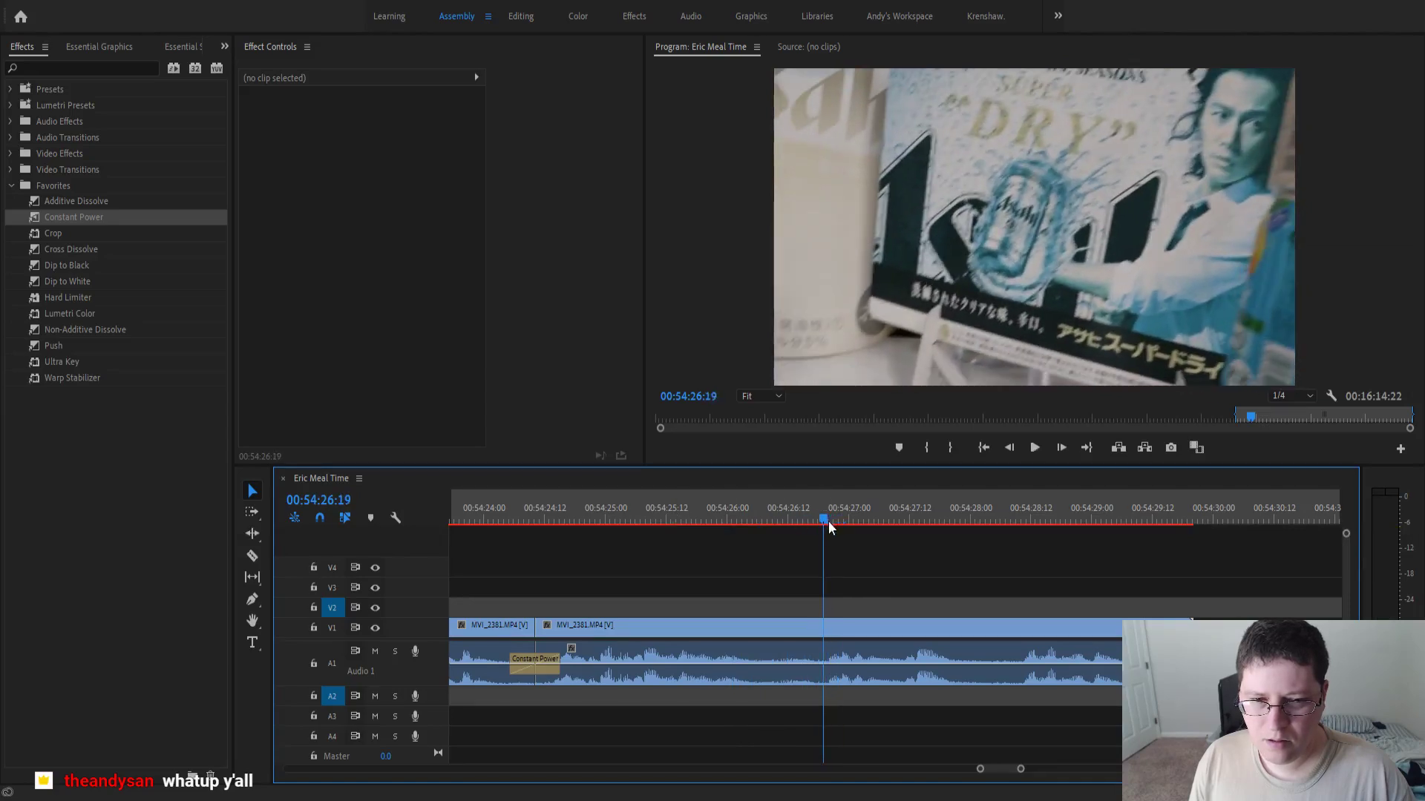
pyautogui.press('Left')
pyautogui.hotkey('ctrl', 'k')
pyautogui.click(965, 523)
pyautogui.moveTo(964, 523); pyautogui.dragTo(1016, 549)
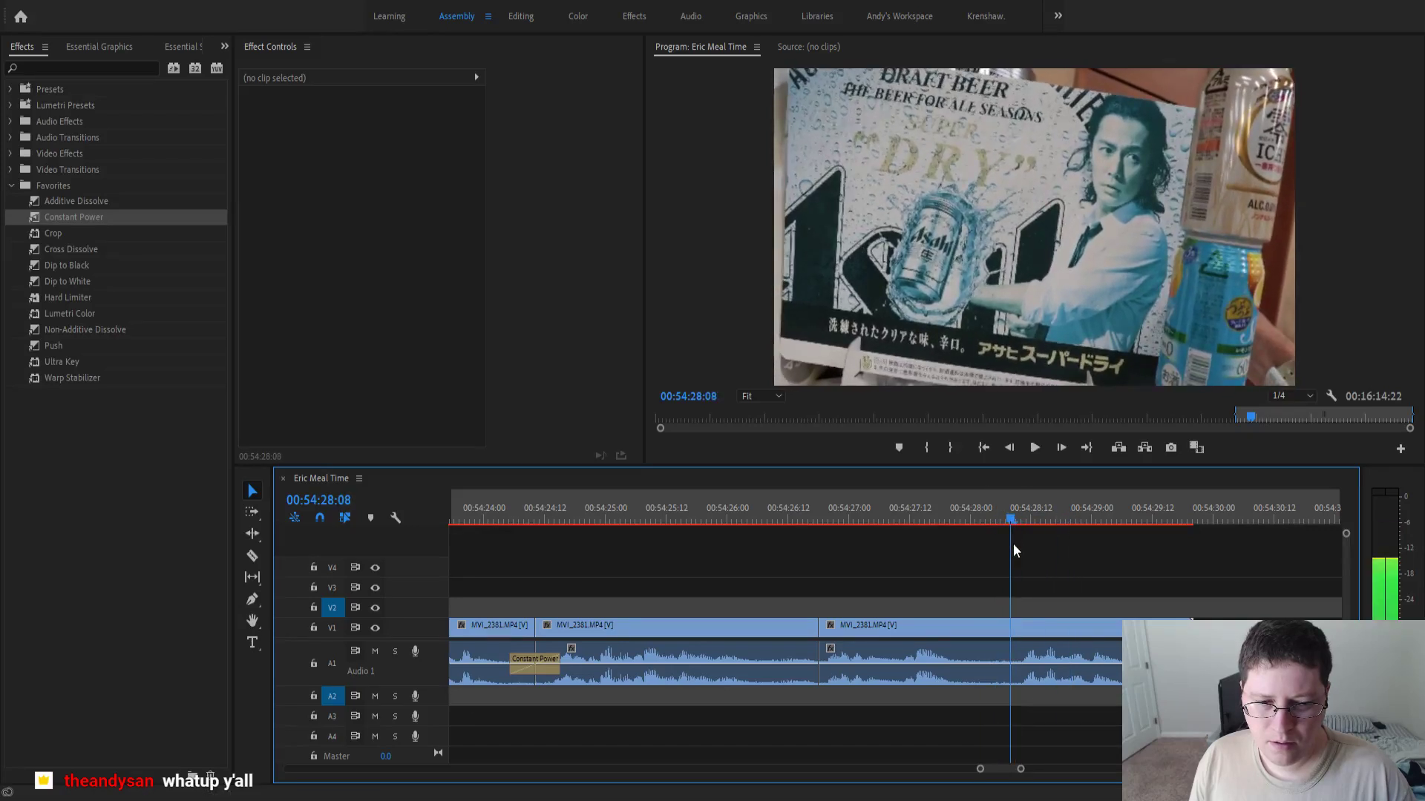
pyautogui.click(959, 625)
pyautogui.press('q')
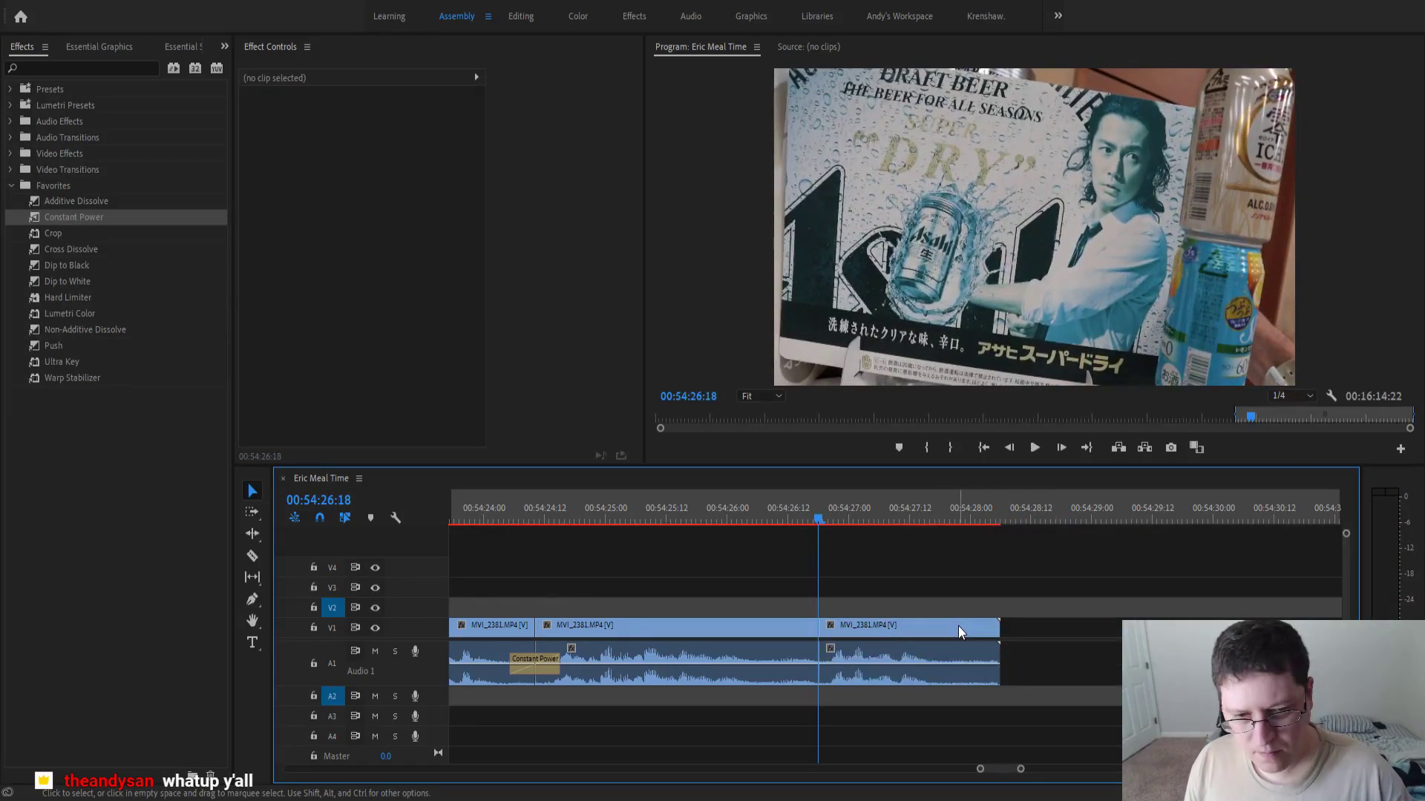
# - Apply Constant Power to the audio cut at 00:54:26:18 and play across it from 00:54:26:08
pyautogui.click(768, 512)
pyautogui.moveTo(91, 217); pyautogui.dragTo(313, 402)
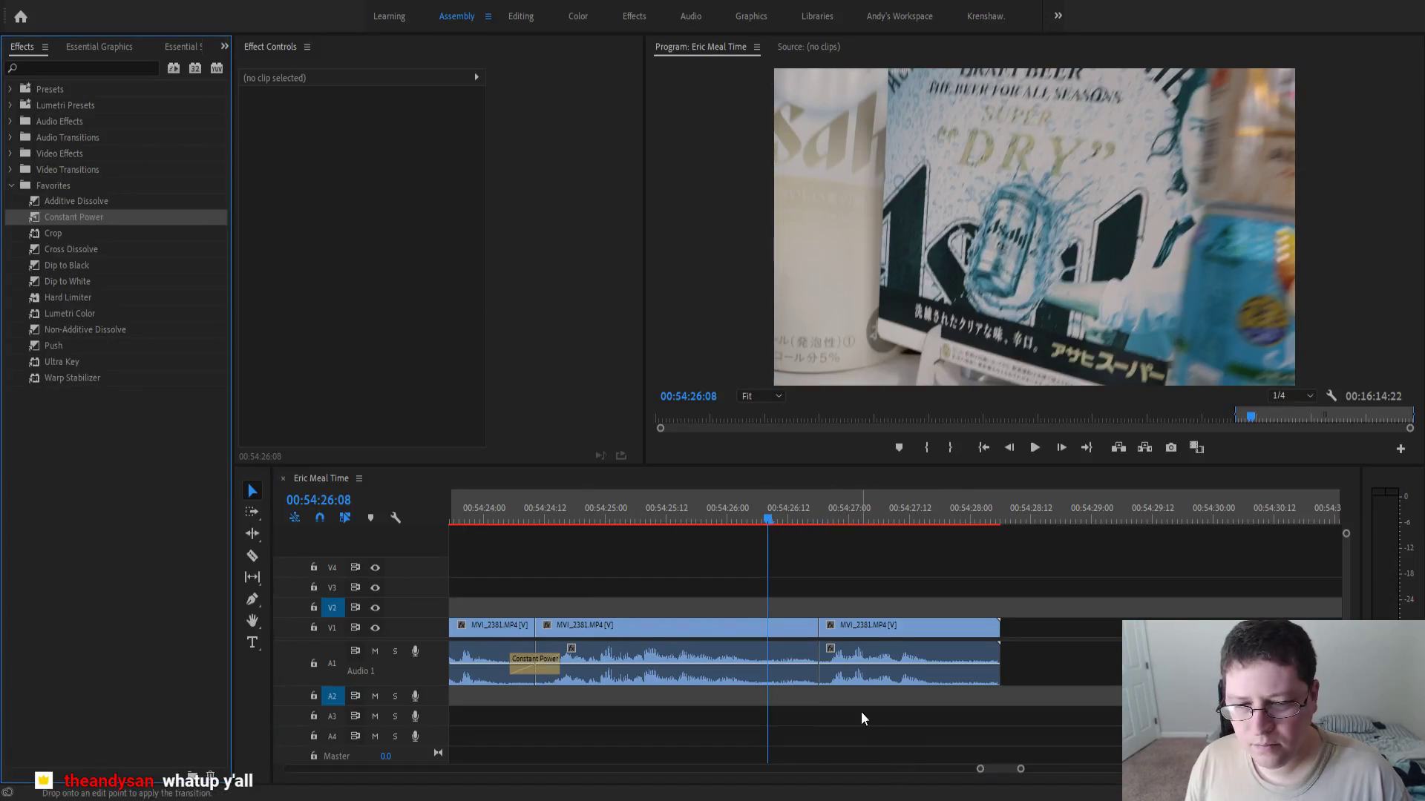
pyautogui.moveTo(861, 713); pyautogui.dragTo(819, 675)
pyautogui.press('space')
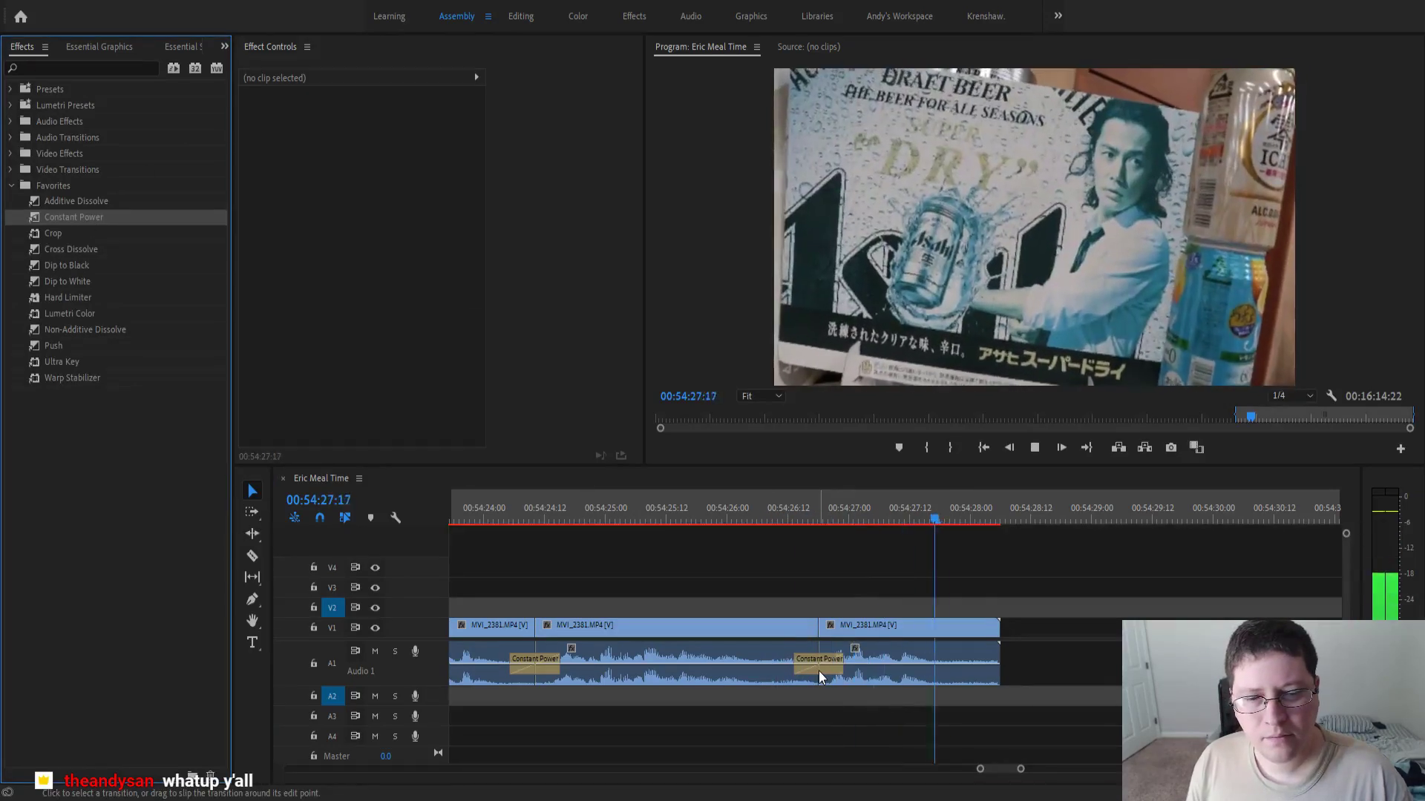
# - Replay the middle MVI_2381 segment and ripple-trim its end back to 00:54:26:08
pyautogui.click(640, 509)
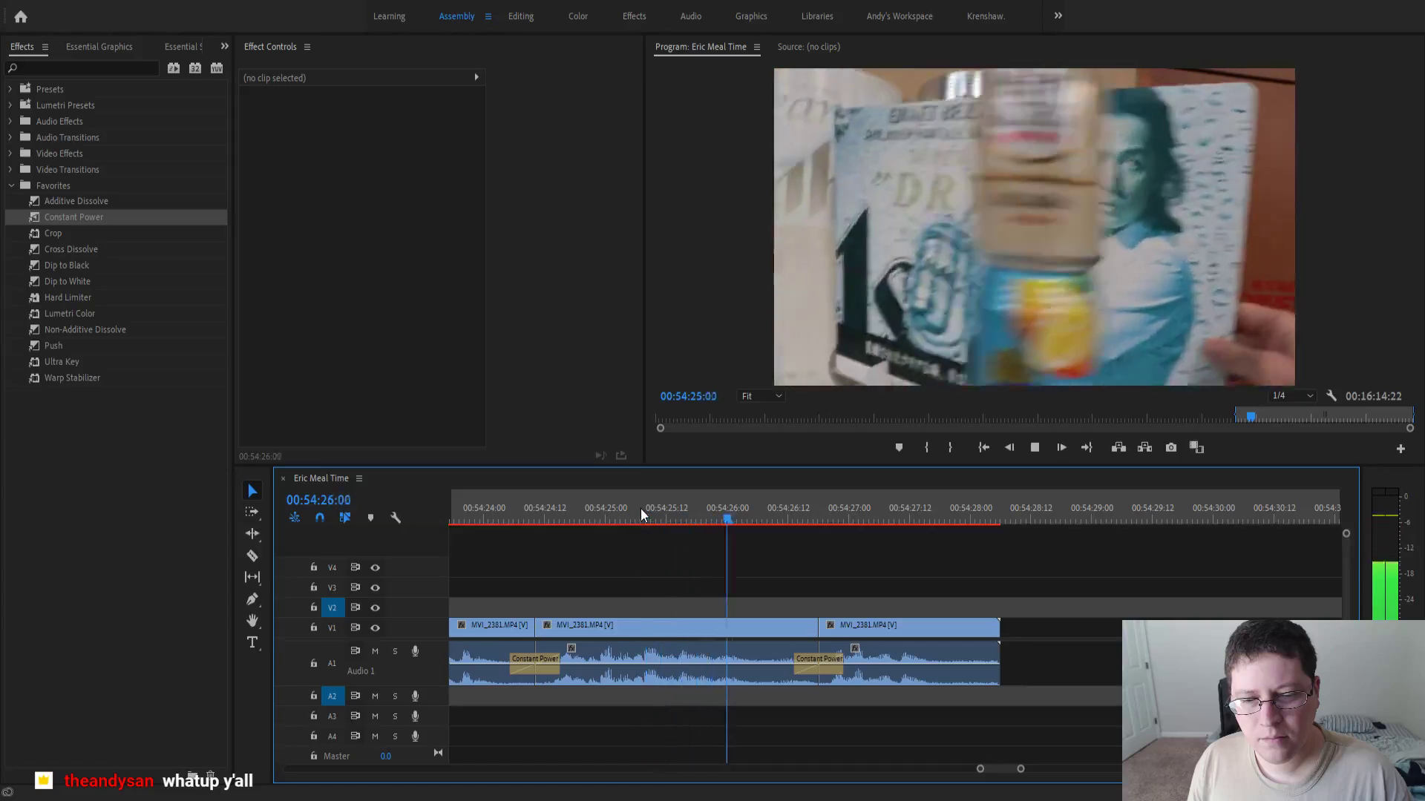
pyautogui.press('space')
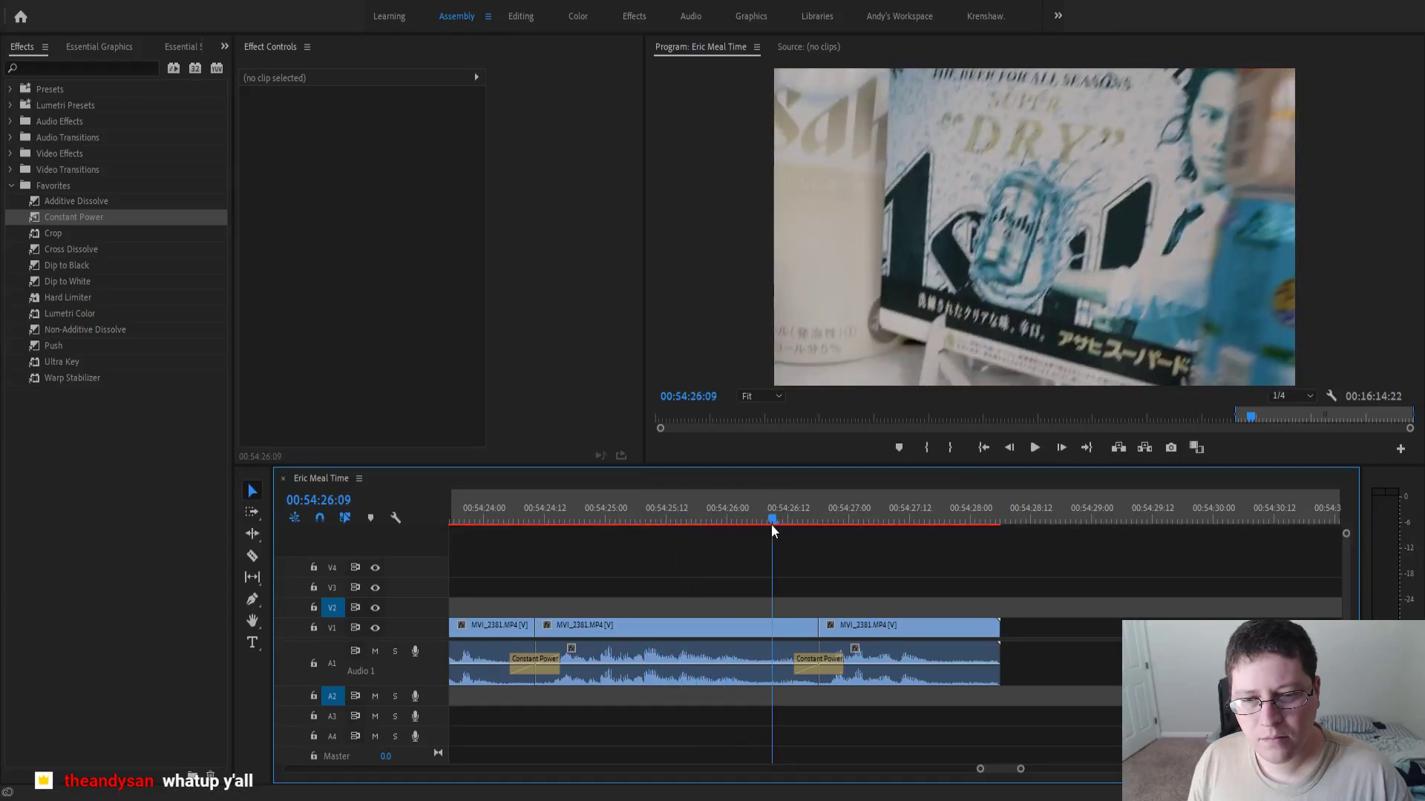
pyautogui.moveTo(772, 523); pyautogui.dragTo(767, 524)
pyautogui.click(252, 534)
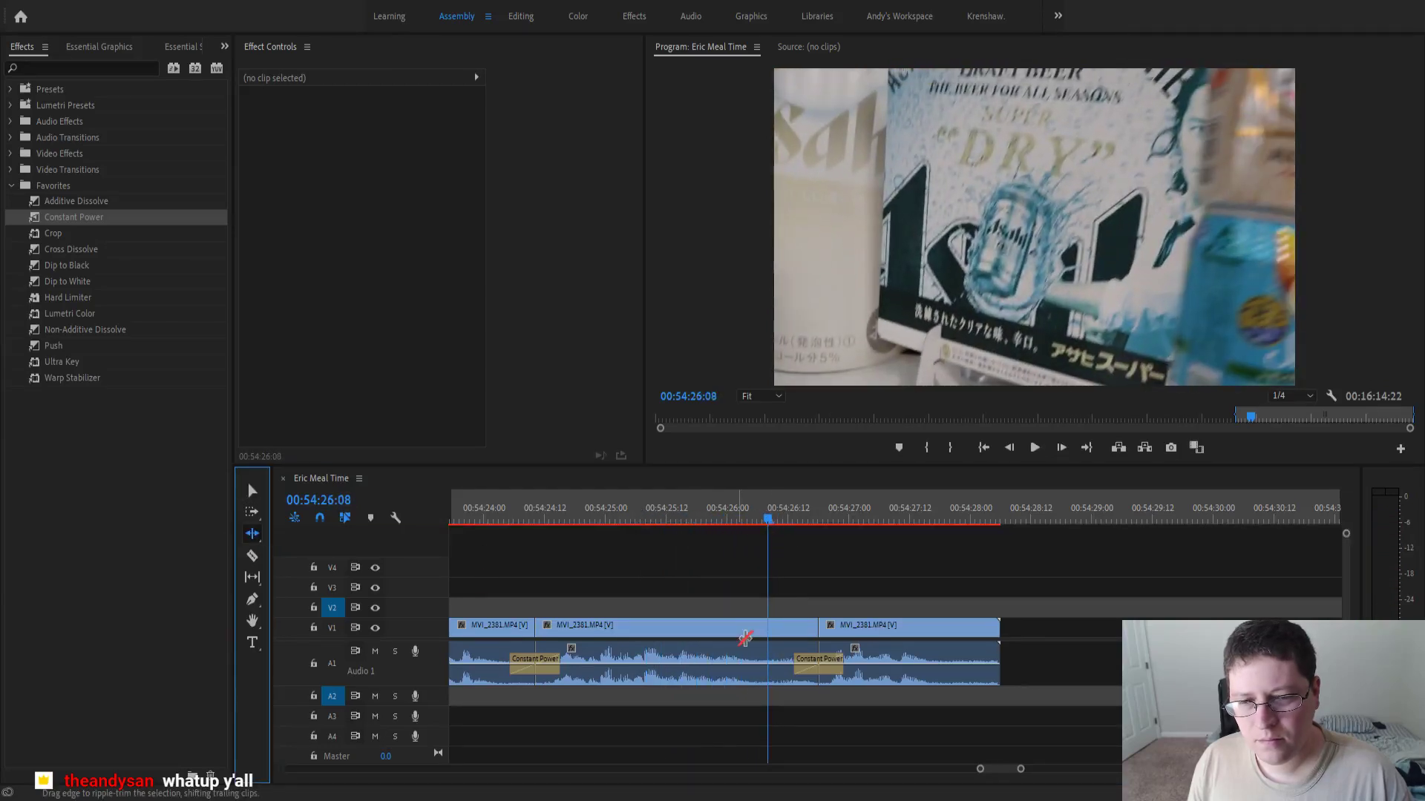
pyautogui.moveTo(814, 630); pyautogui.dragTo(768, 630)
# - Play the MVI_2381 cuts from 00:54:20:02 to the end and ripple-trim the last segment's end to about 00:54:27:11
pyautogui.press('-')
pyautogui.press('-')
pyautogui.click(542, 506)
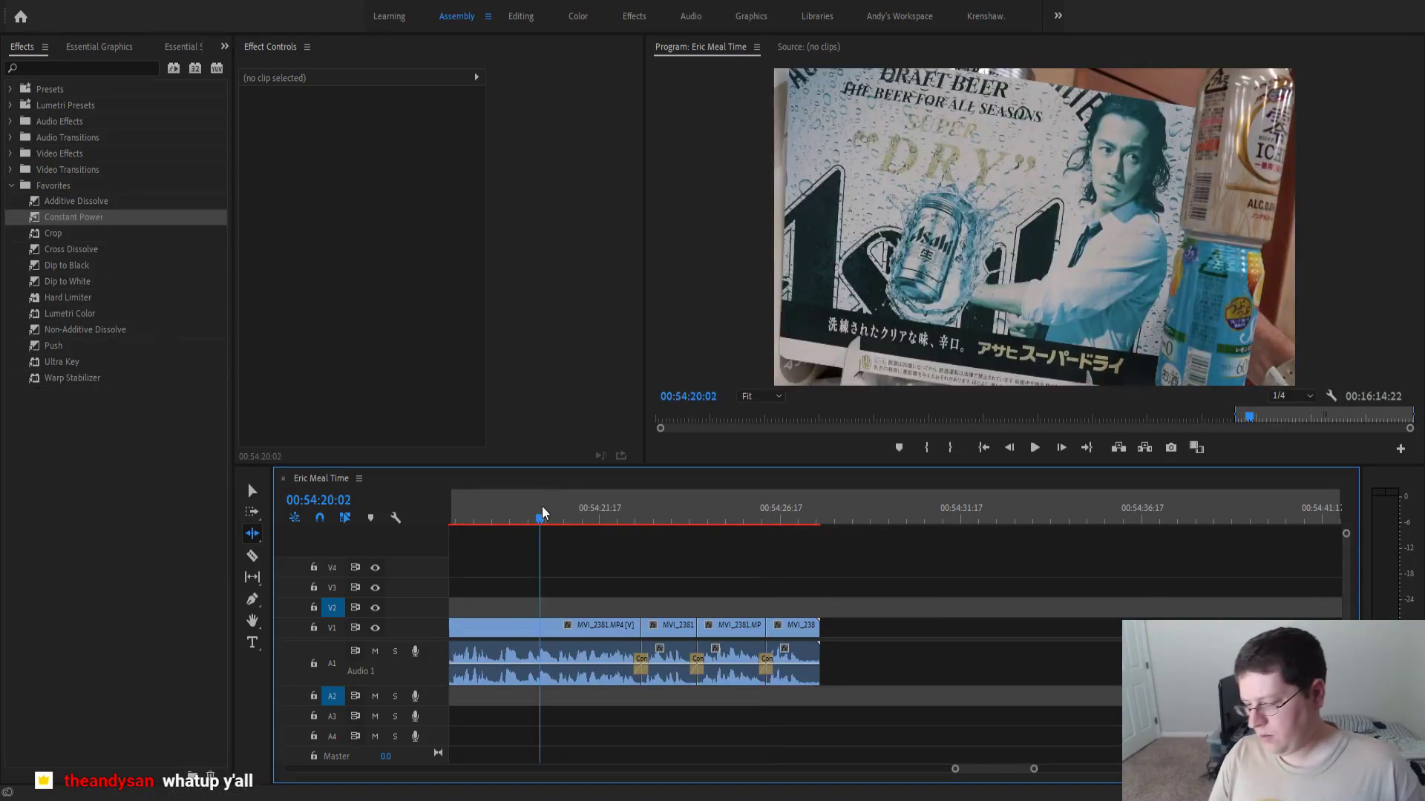
pyautogui.press('space')
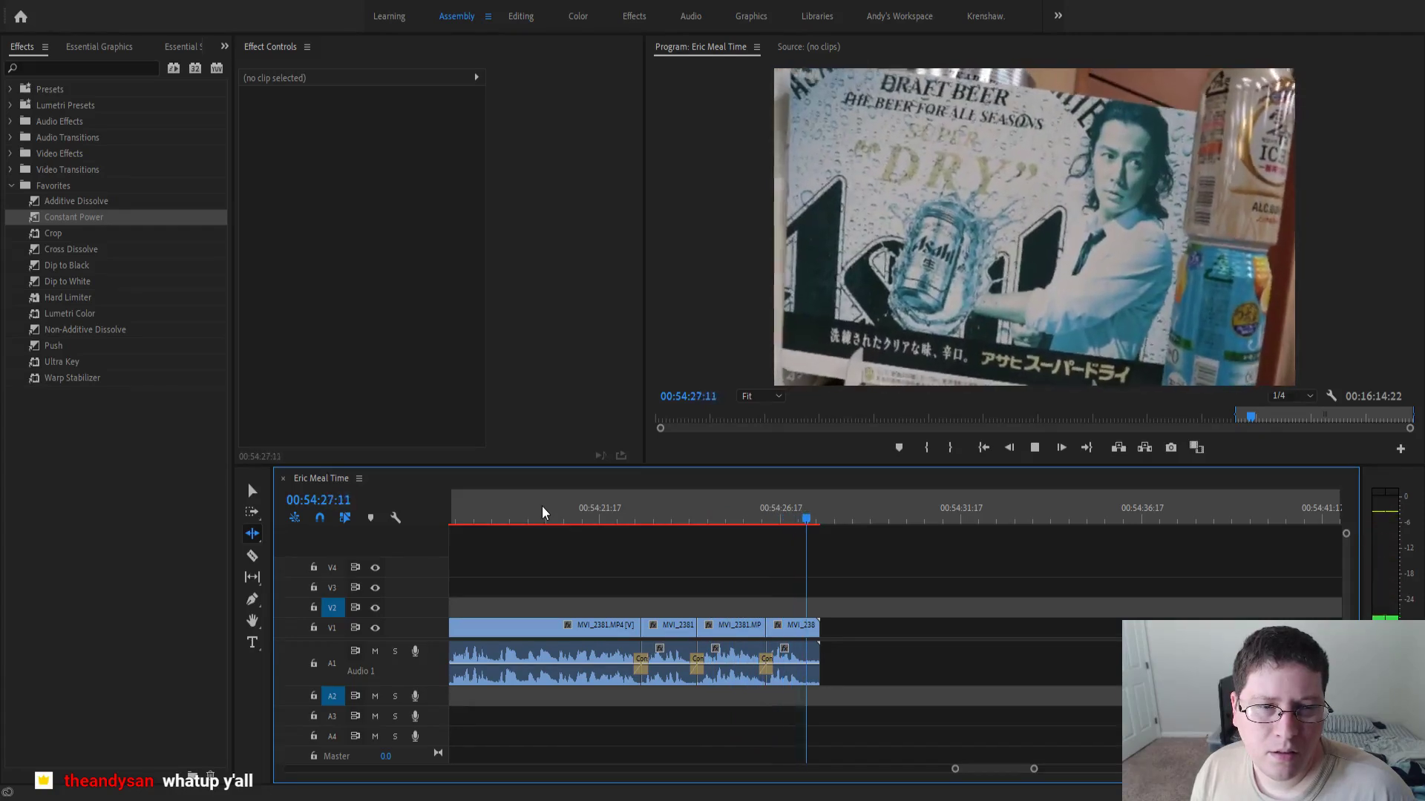
pyautogui.press('=')
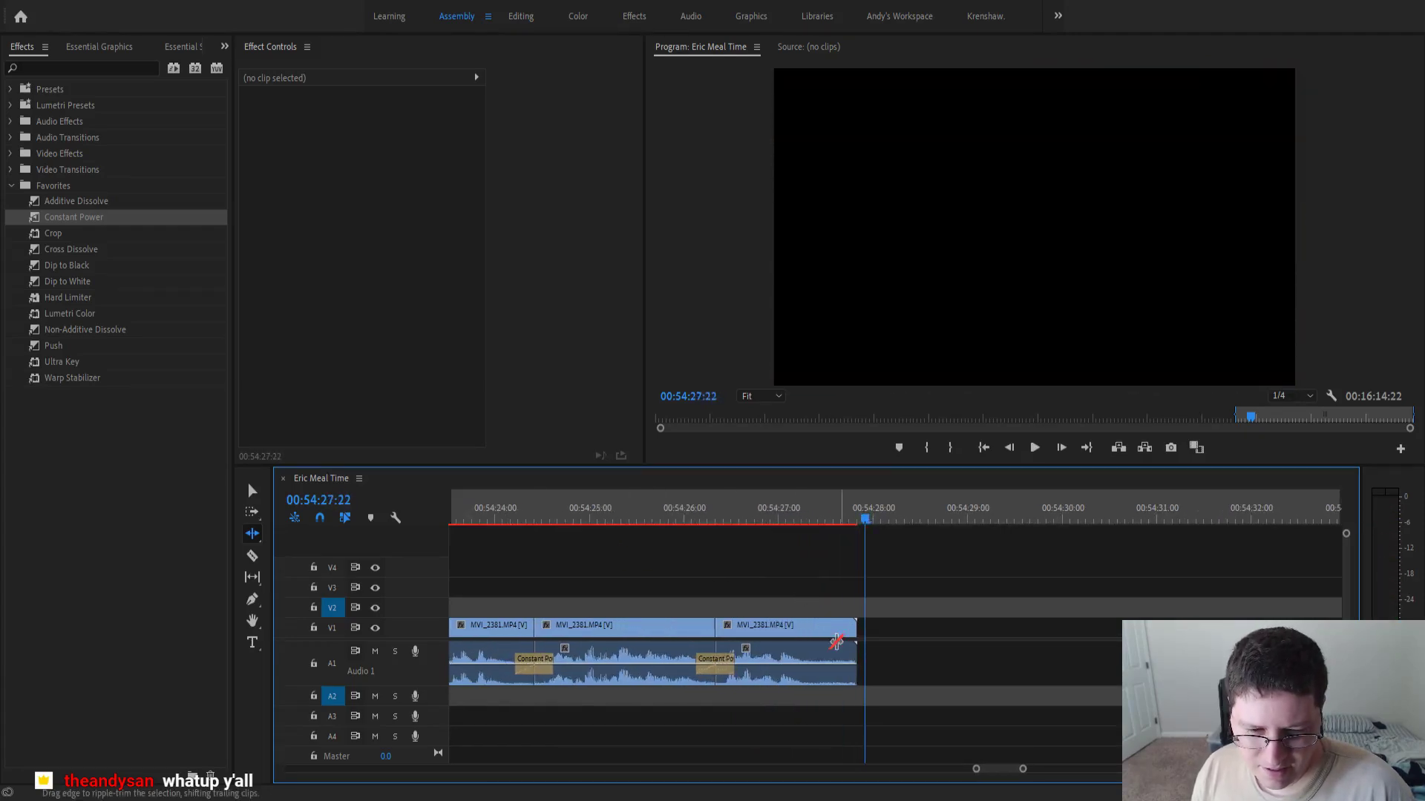
pyautogui.moveTo(854, 629); pyautogui.dragTo(824, 631)
pyautogui.click(252, 490)
# - Move the sequence out point back to about the end of the Endslate 10.jpg end screen
pyautogui.scroll(-6, 668, 563)
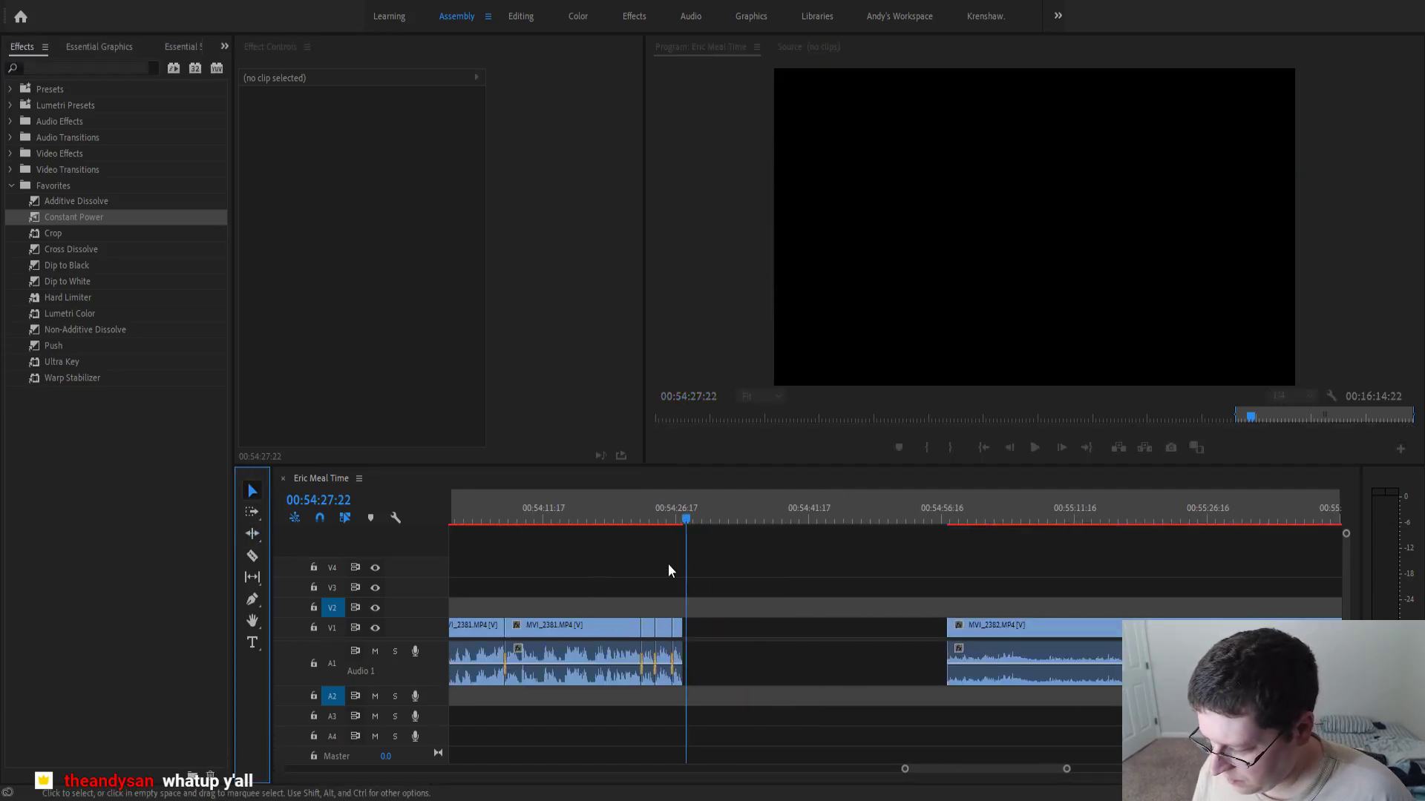
pyautogui.scroll(-10, 827, 605)
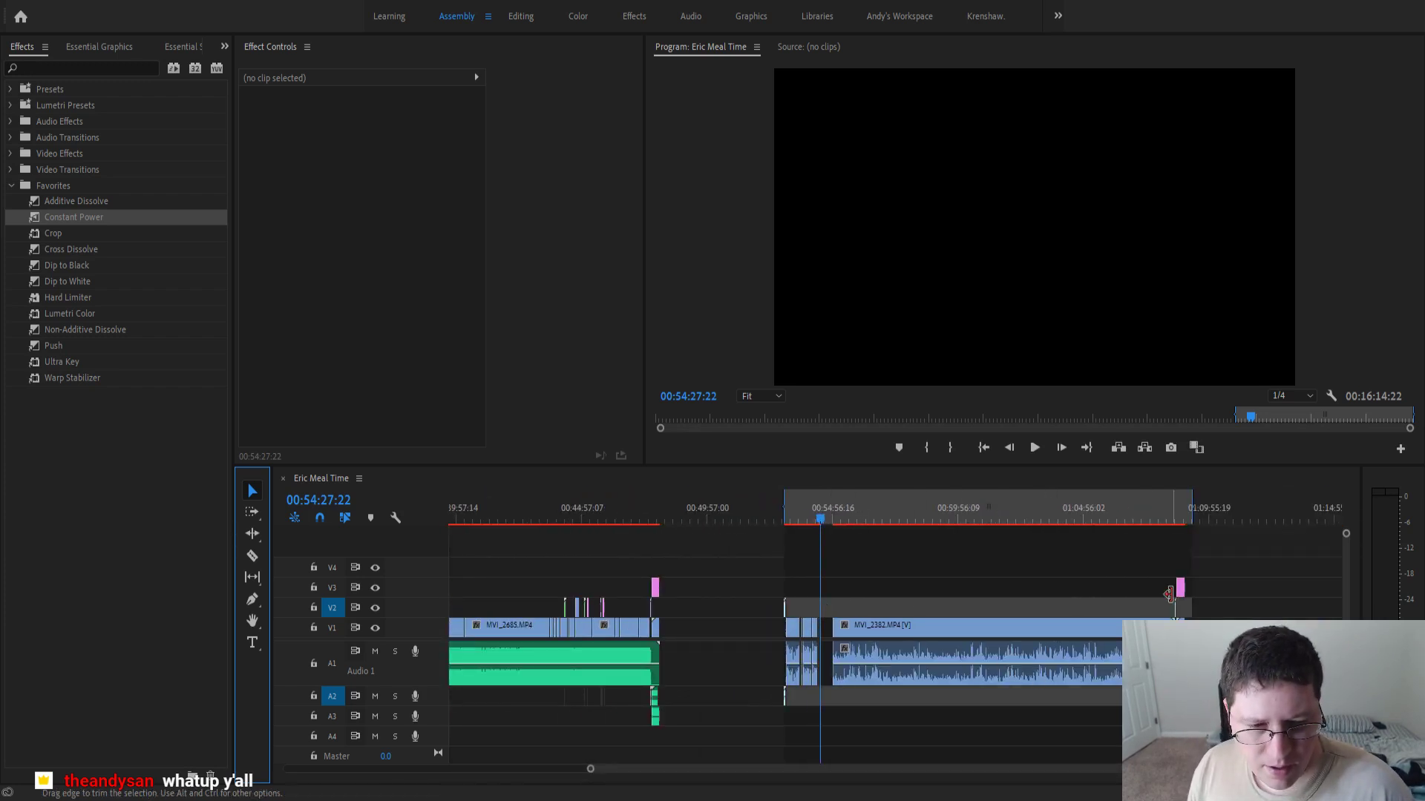
pyautogui.scroll(8, 1239, 573)
pyautogui.scroll(1, 1072, 598)
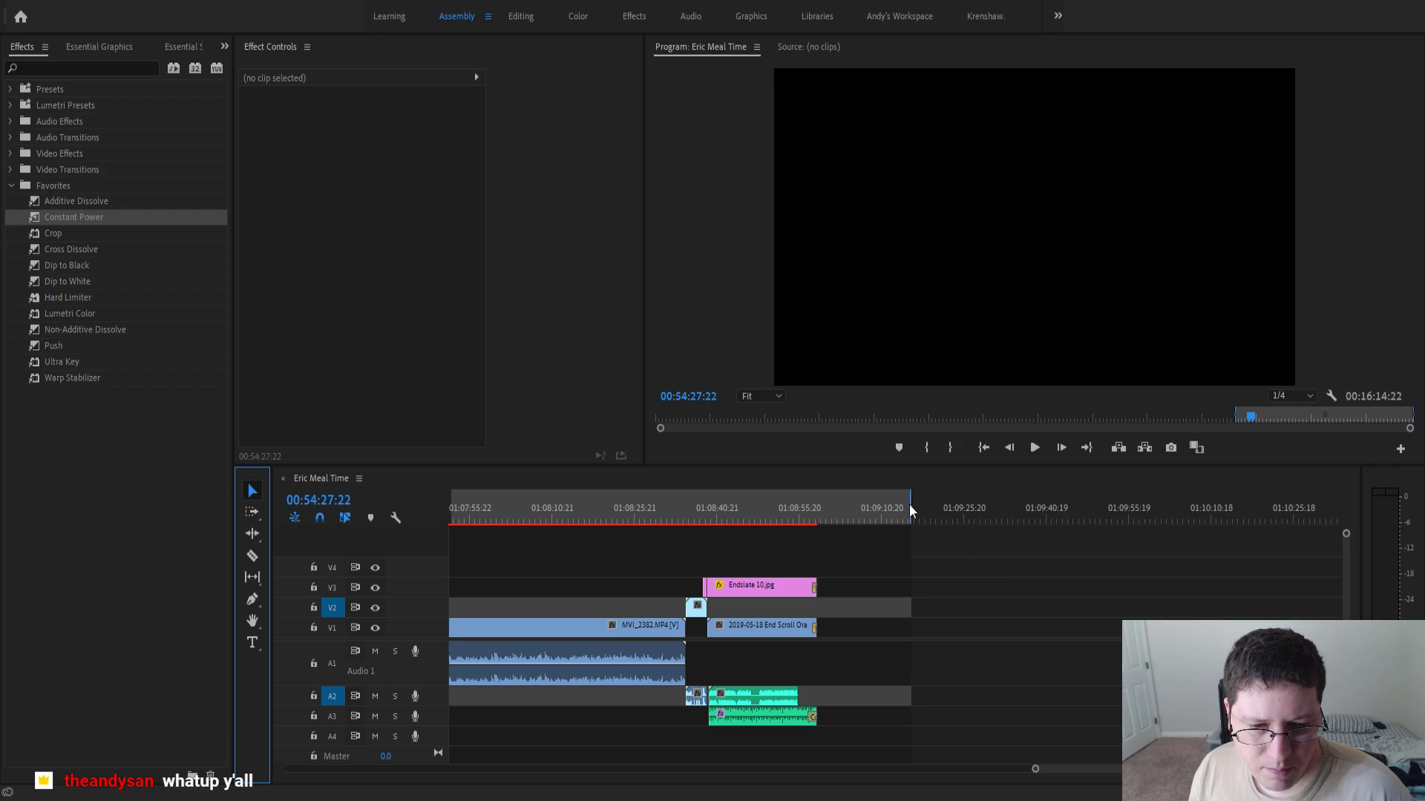
pyautogui.moveTo(910, 505); pyautogui.dragTo(816, 524)
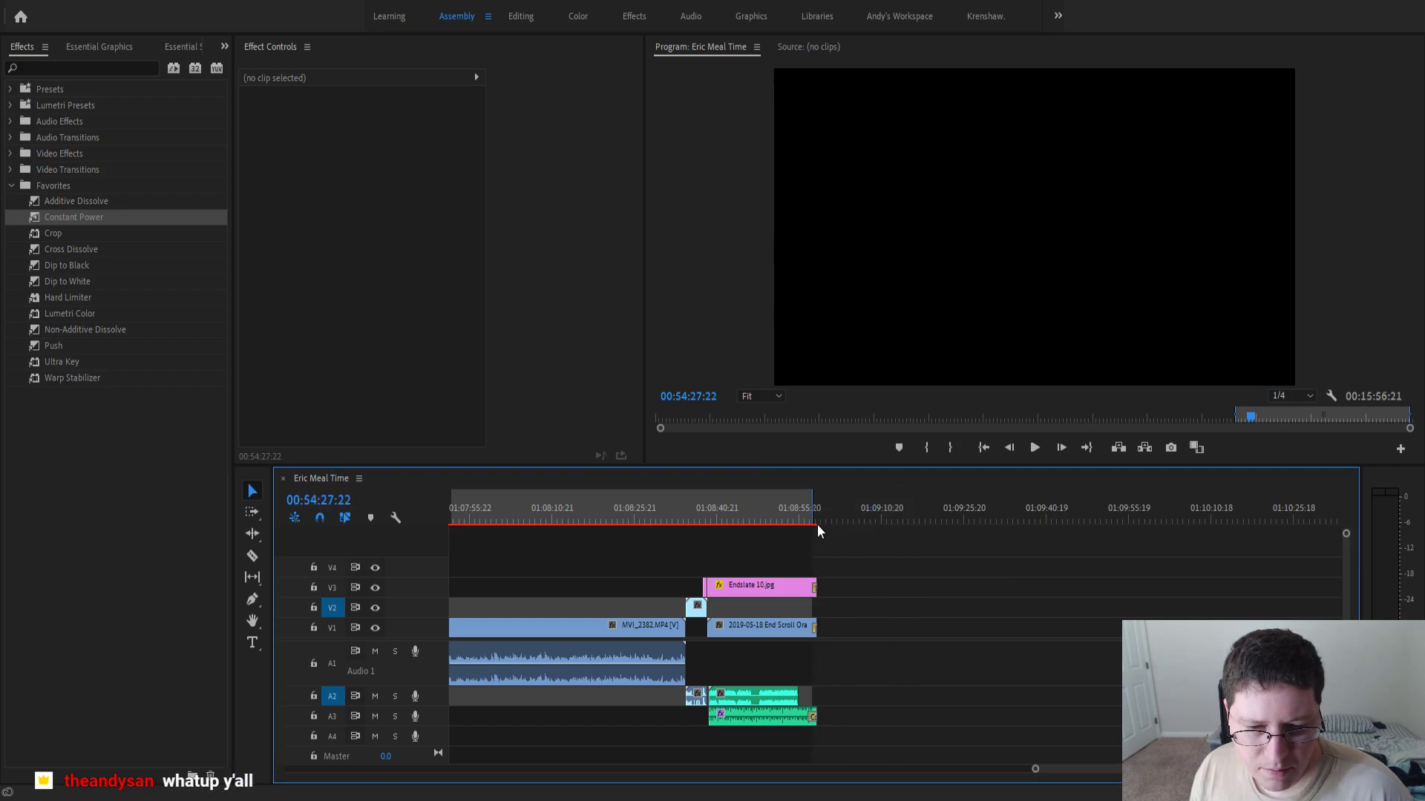
pyautogui.scroll(5, 684, 557)
pyautogui.scroll(-4, 684, 556)
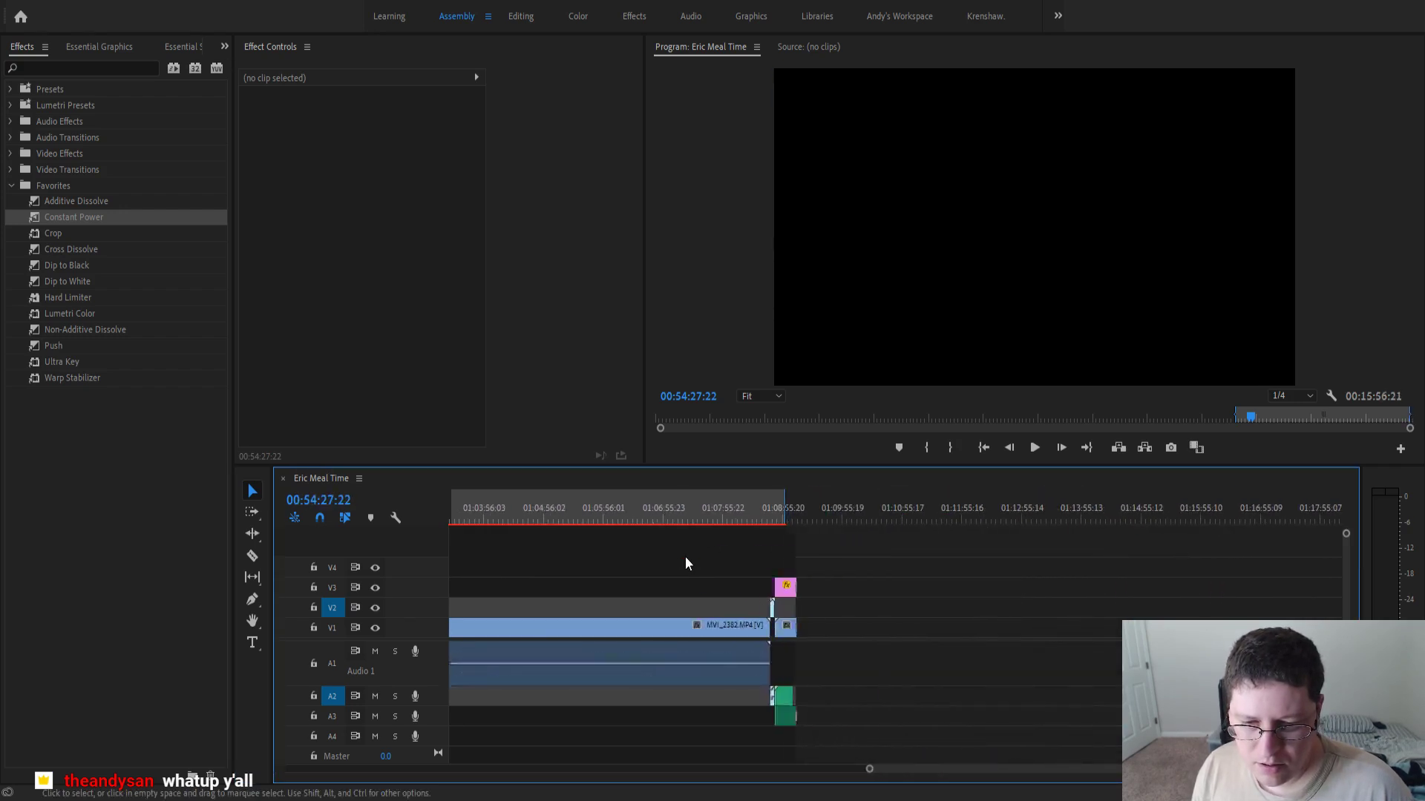
# - Close the gap after the last MVI_2381 segment by moving MVI_2382 directly against its end
pyautogui.scroll(8, 685, 564)
pyautogui.scroll(2, 635, 599)
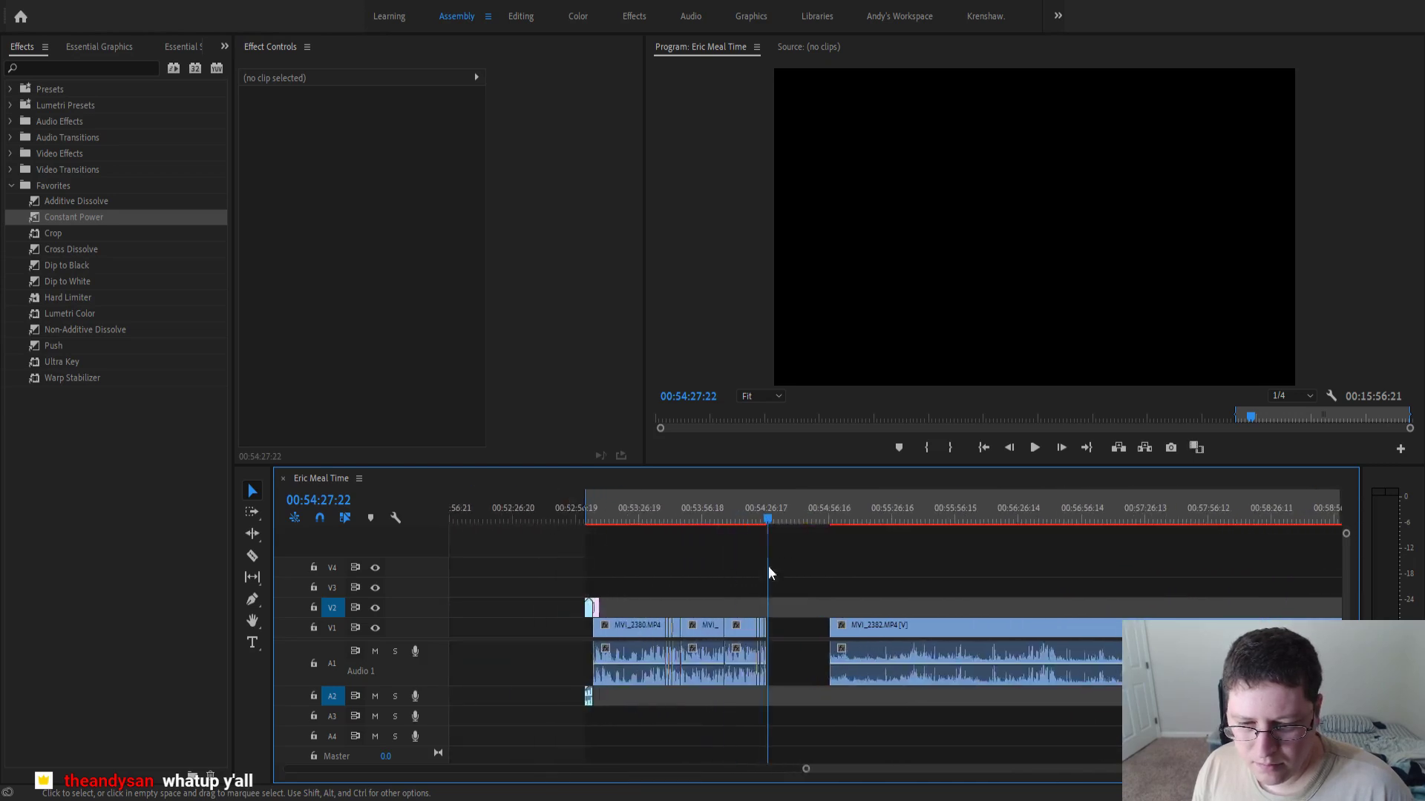
pyautogui.scroll(3, 768, 567)
pyautogui.click(688, 518)
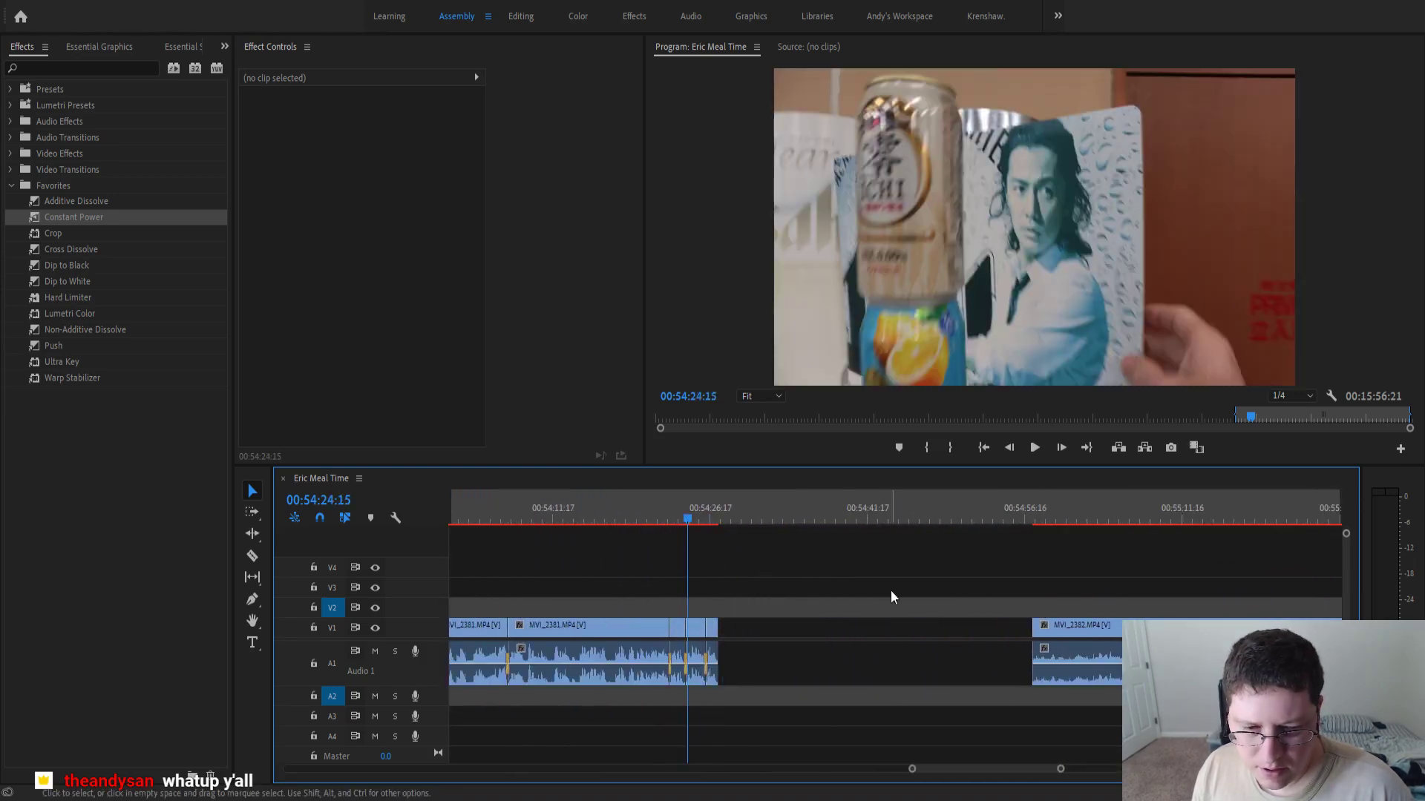
pyautogui.moveTo(1057, 630); pyautogui.dragTo(750, 629)
# - Apply Constant Power to the audio and Additive Dissolve to the video where MVI_2381 meets MVI_2382, and play across the cut
pyautogui.scroll(3, 749, 630)
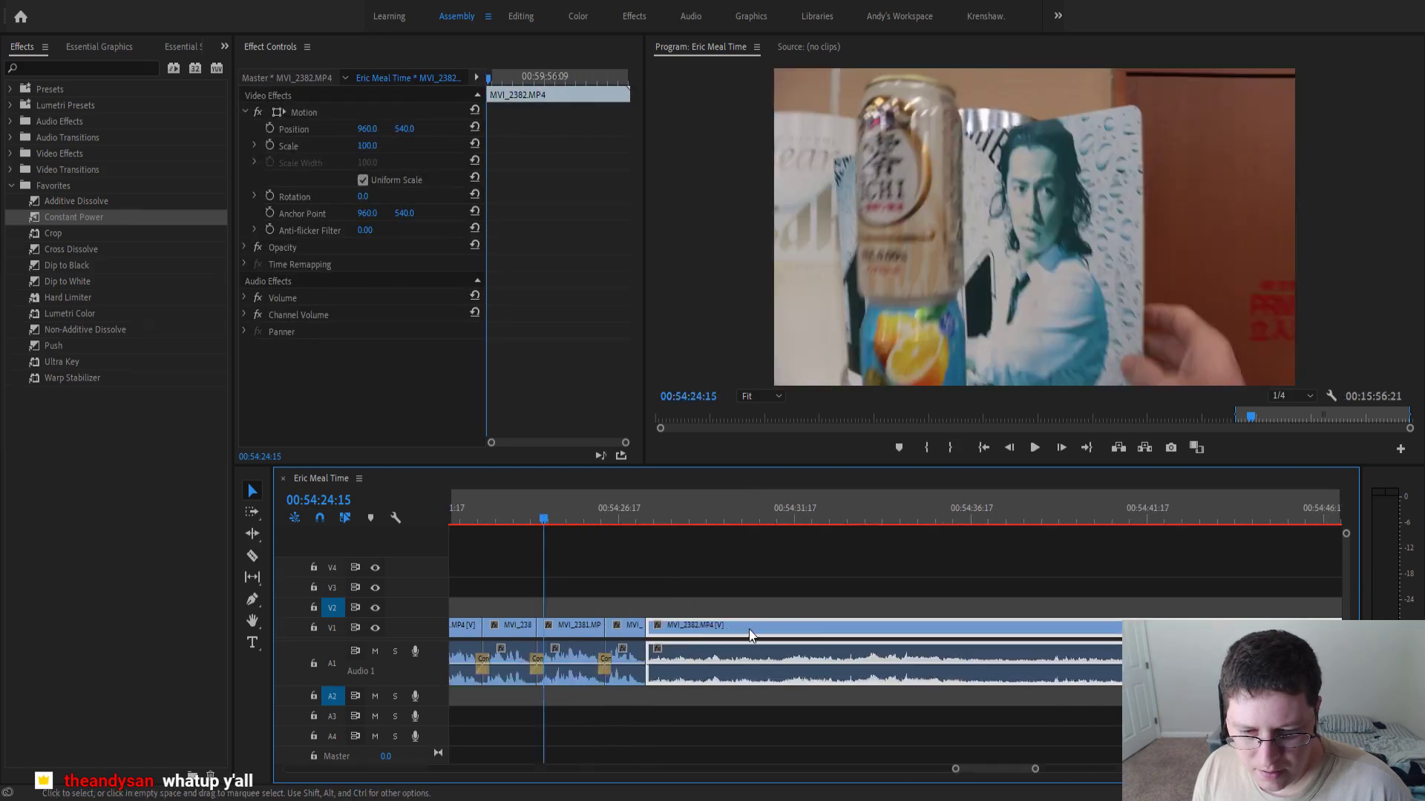
pyautogui.moveTo(90, 220); pyautogui.dragTo(612, 630)
pyautogui.click(92, 200)
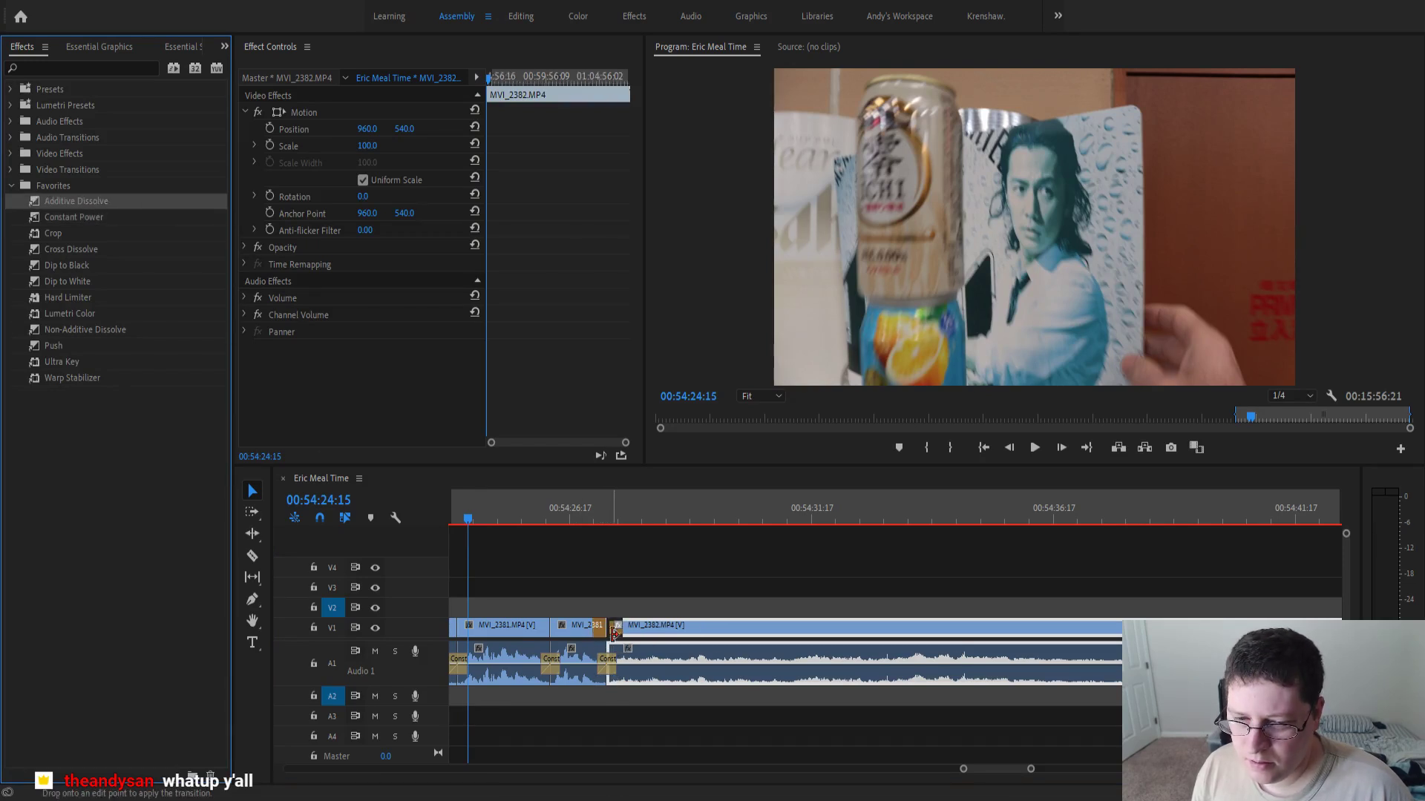
pyautogui.press('space')
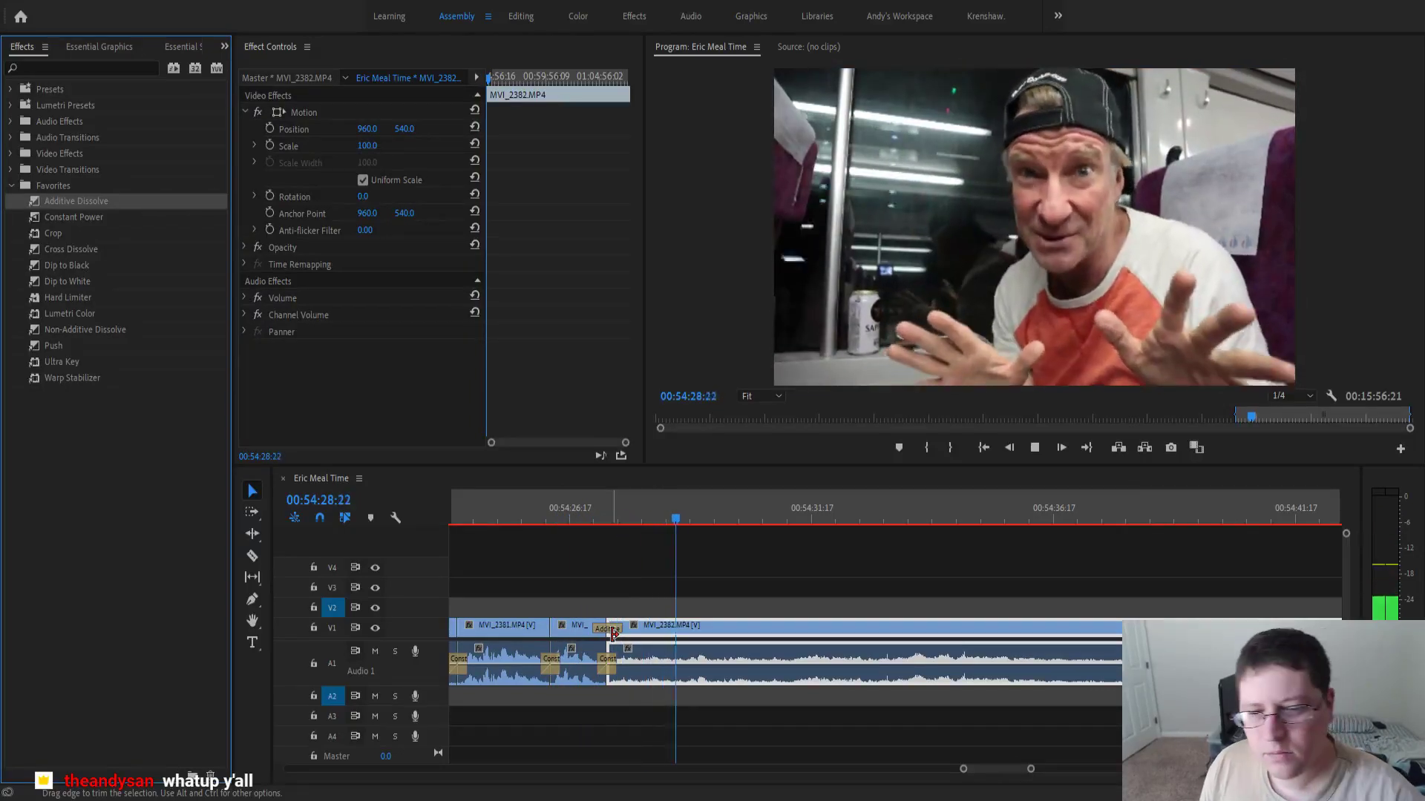
pyautogui.press('space')
# - Replay the transition into MVI_2382 from about 00:54:26:13 and stop at 00:54:32:19
pyautogui.press('b')
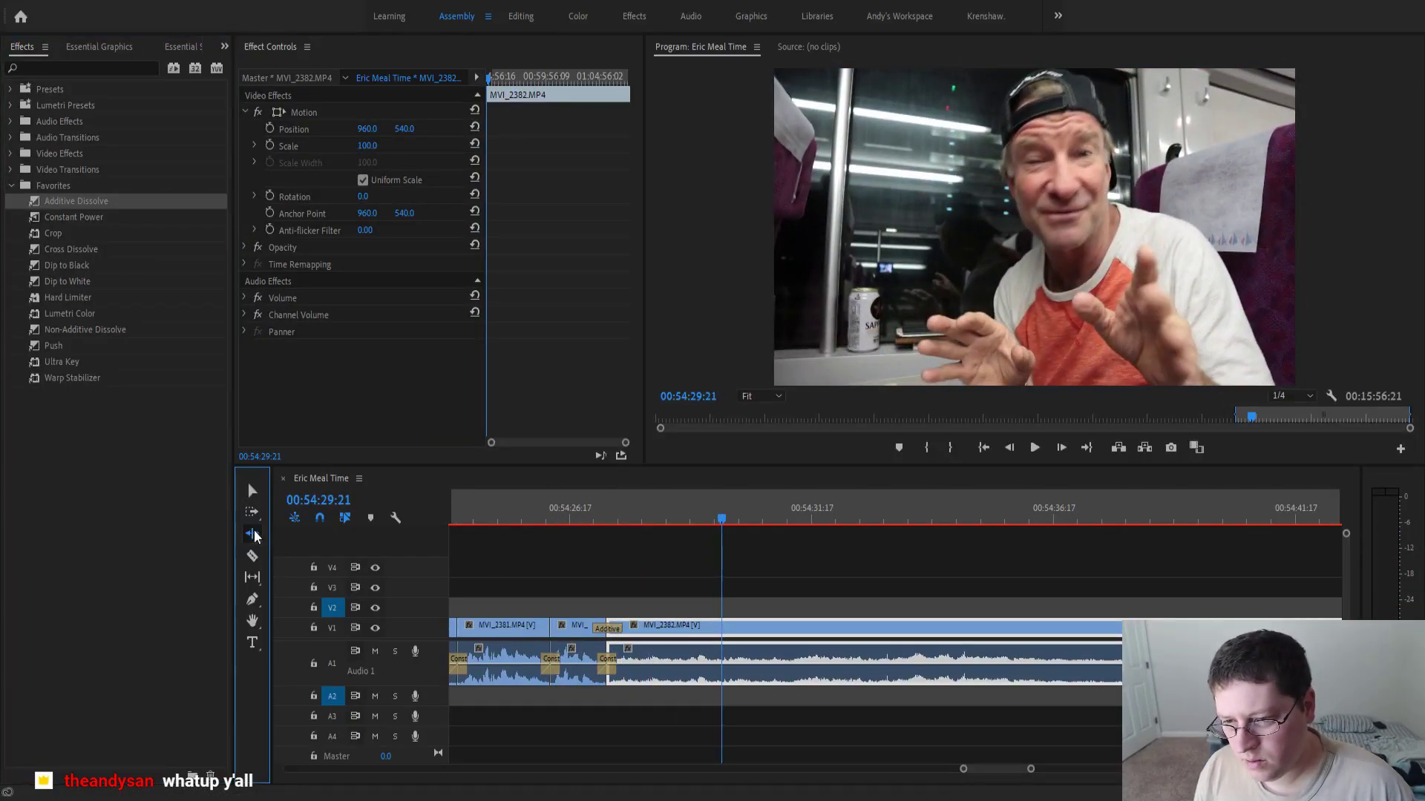
pyautogui.moveTo(615, 644); pyautogui.dragTo(604, 652)
pyautogui.click(567, 523)
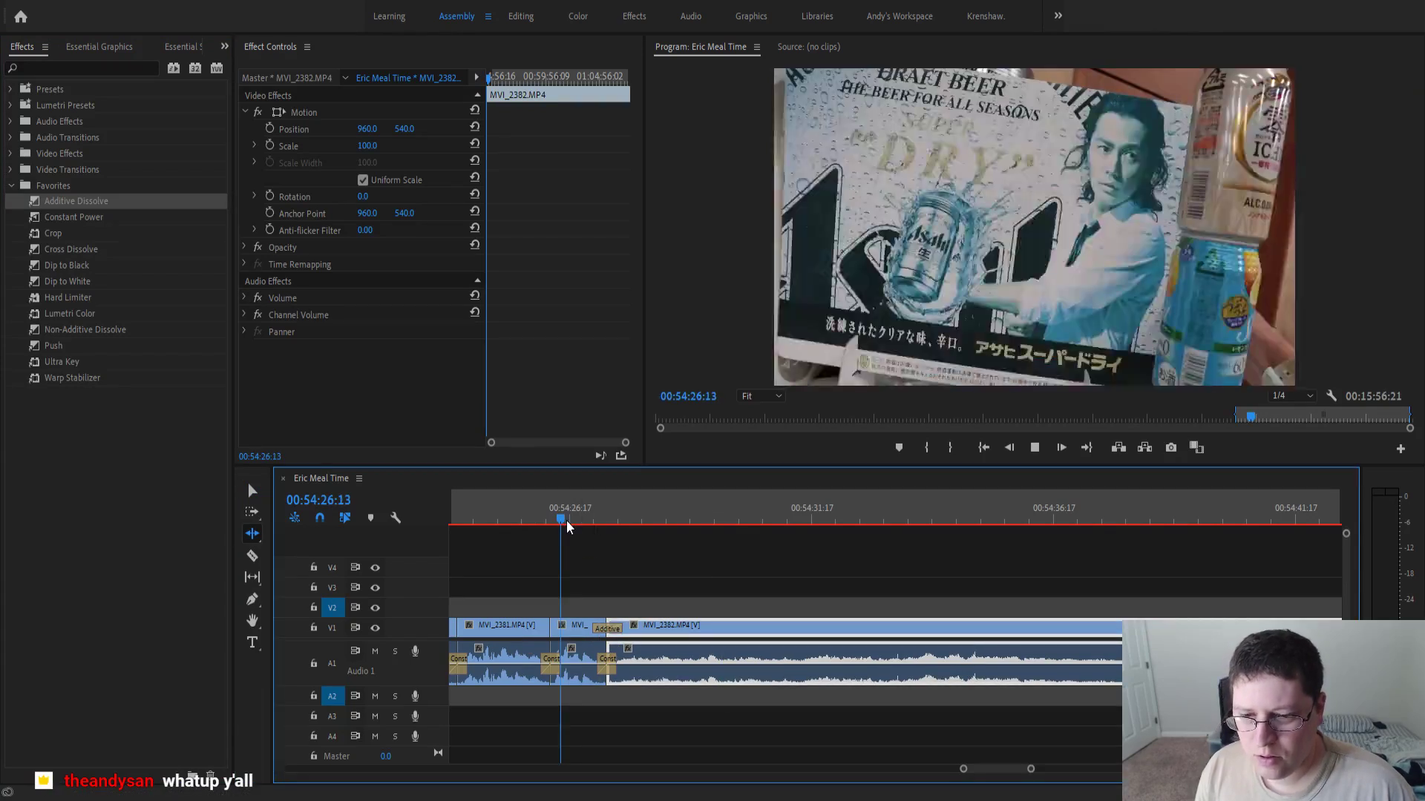
pyautogui.press('space')
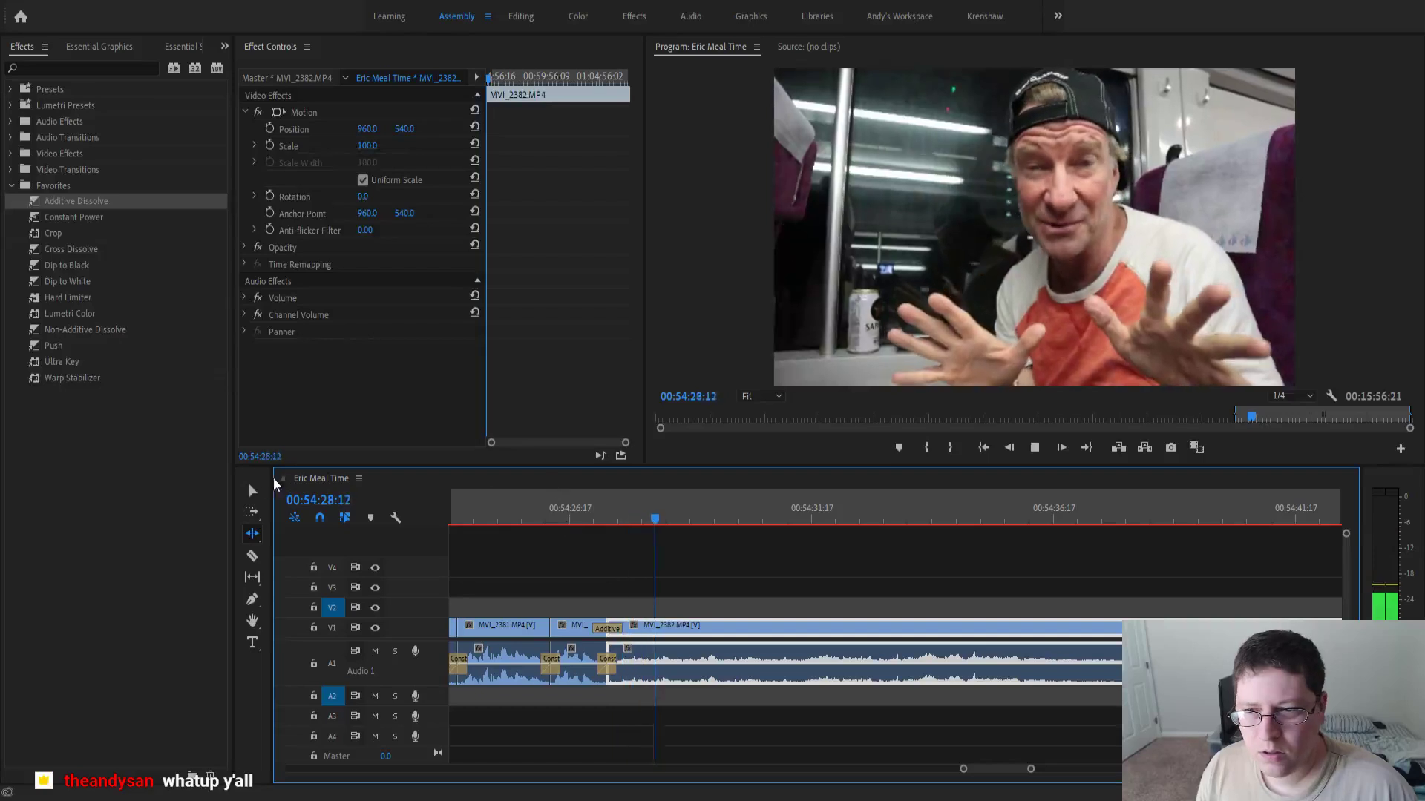
pyautogui.click(253, 490)
pyautogui.press('-')
pyautogui.press('-')
pyautogui.press('-')
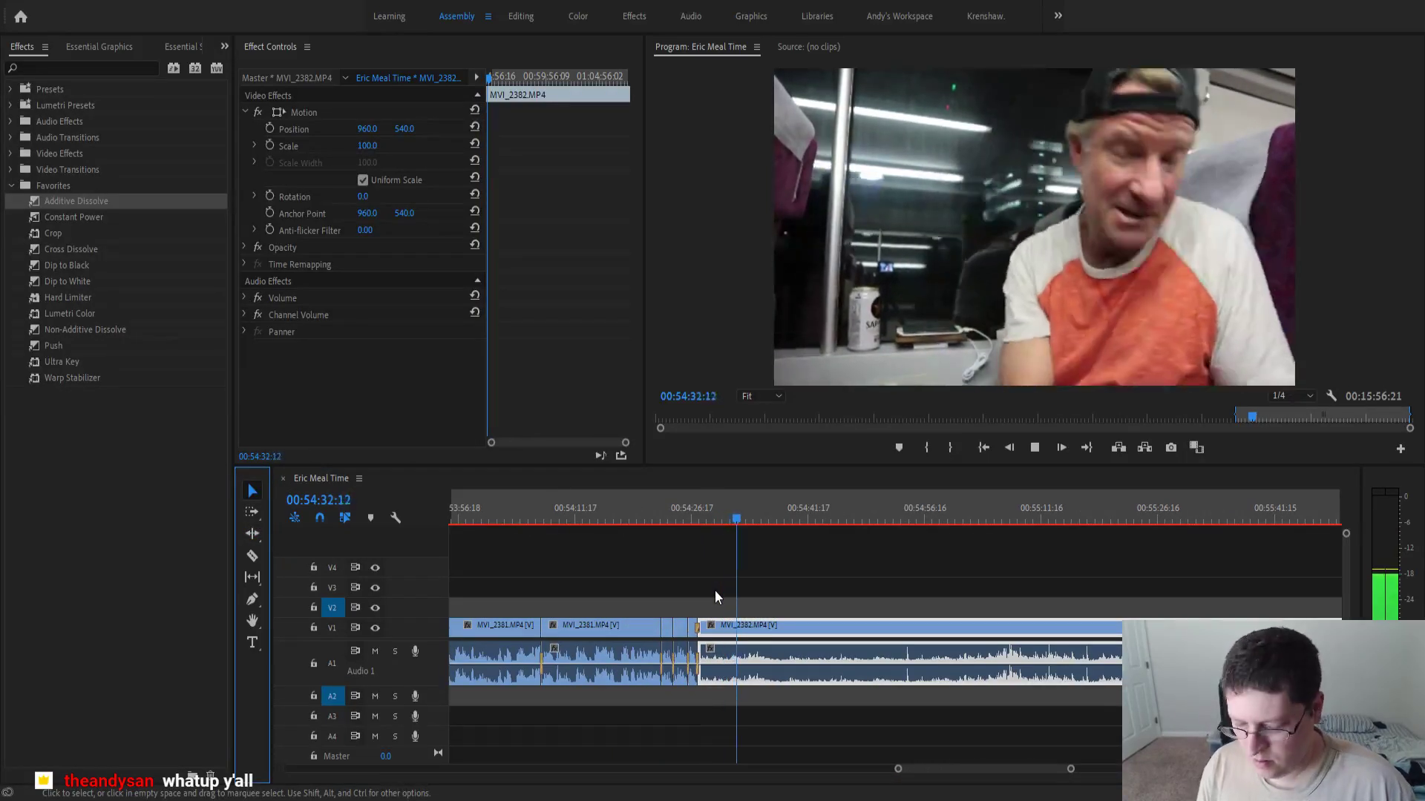
pyautogui.press('space')
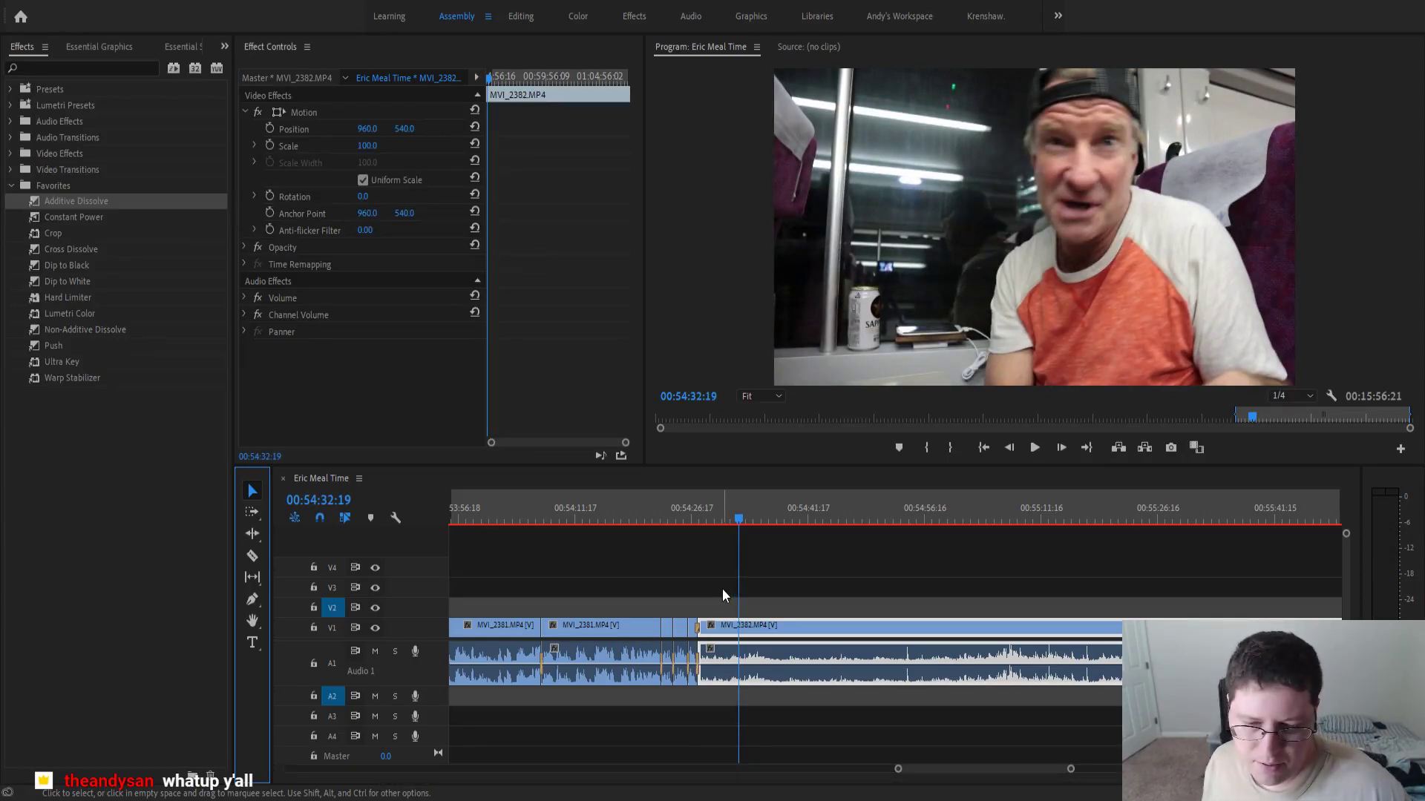
# - Select the intro, end-screen video and accompanying audio clips together and move them directly against the end of MVI_2382
pyautogui.press('-')
pyautogui.press('-')
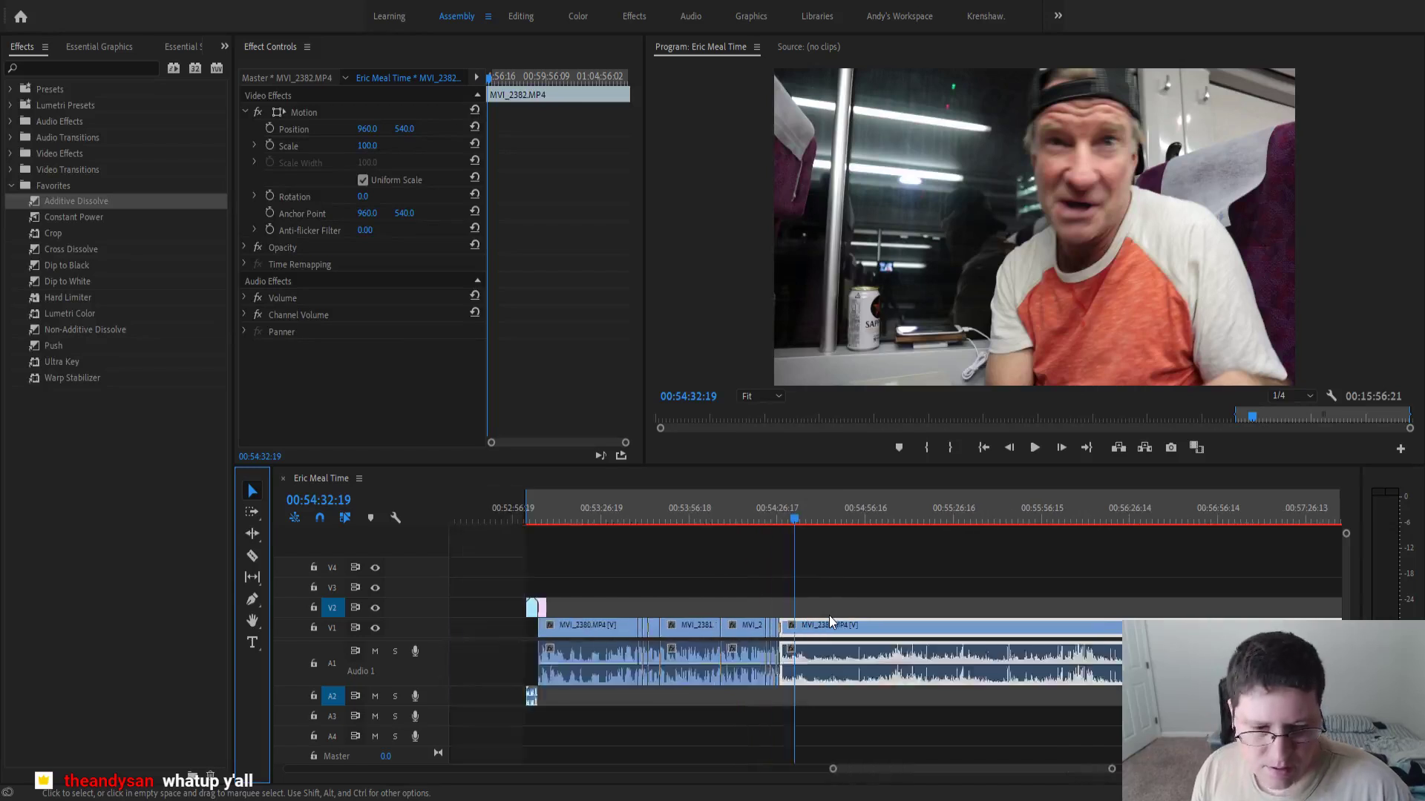
pyautogui.scroll(-6, 830, 616)
pyautogui.scroll(-2, 830, 616)
pyautogui.scroll(3, 1069, 614)
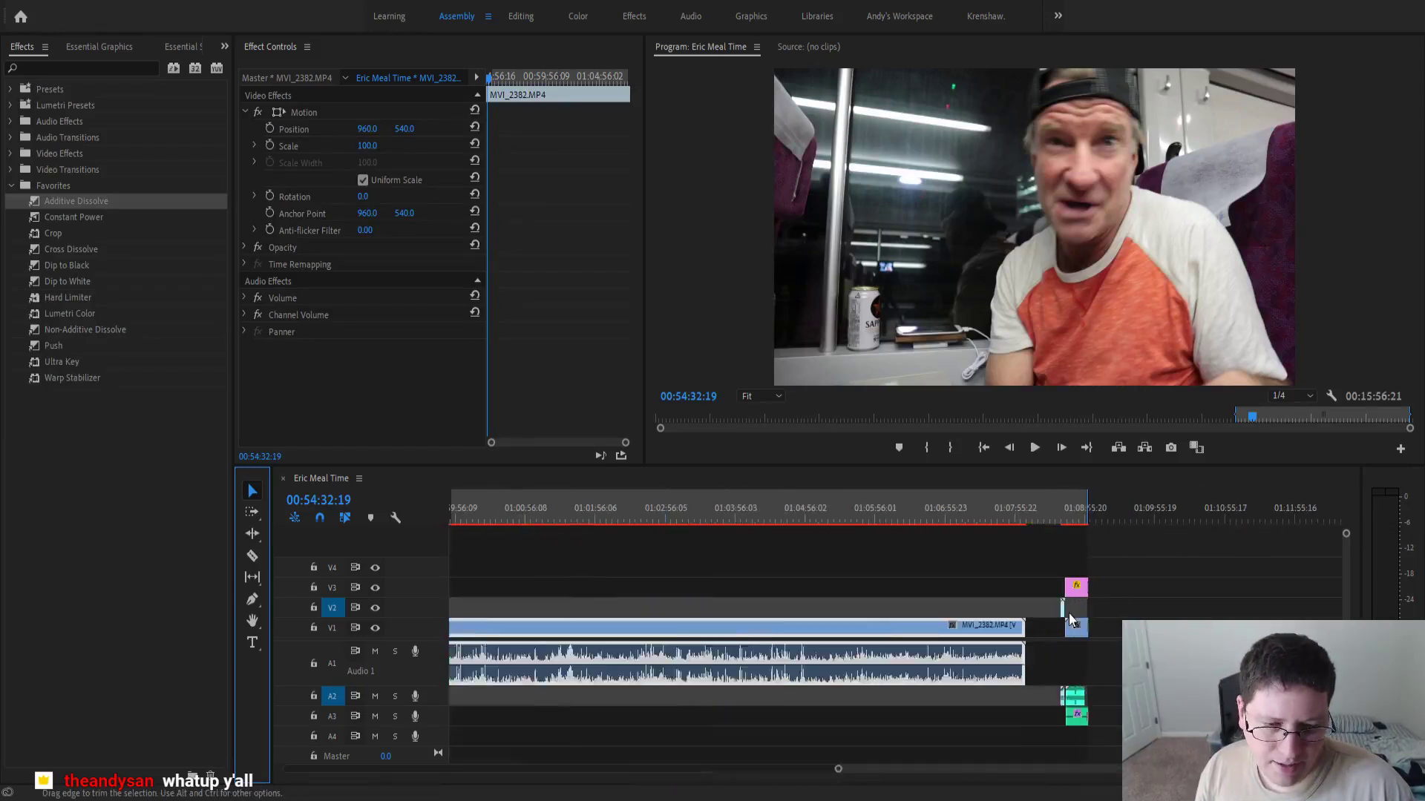
pyautogui.scroll(5, 1071, 620)
pyautogui.moveTo(998, 562); pyautogui.dragTo(1143, 730)
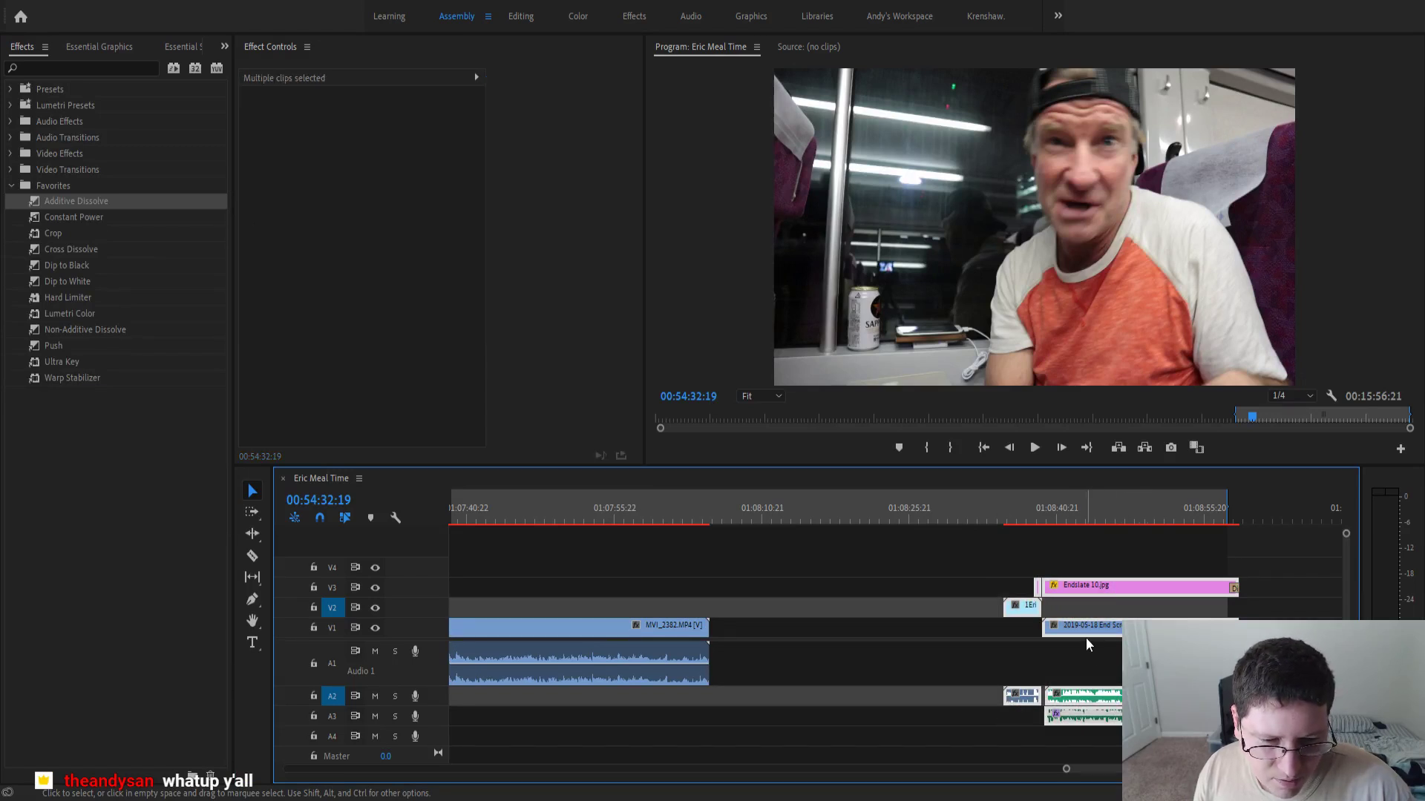
pyautogui.moveTo(1088, 631); pyautogui.dragTo(806, 636)
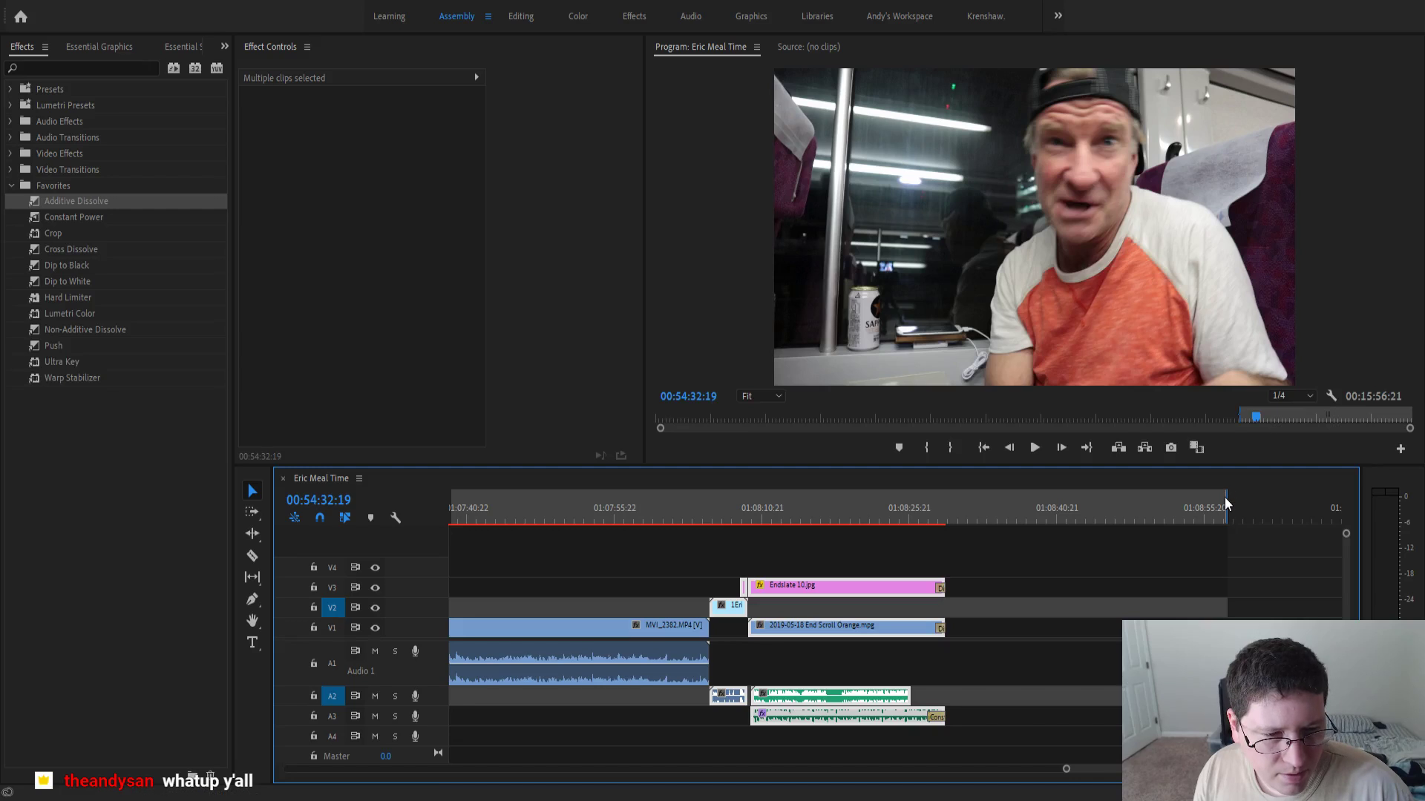
# - Set the sequence out point to the end of the relocated end-screen clips and deselect them
pyautogui.moveTo(1226, 502); pyautogui.dragTo(853, 523)
pyautogui.press('=')
pyautogui.press('=')
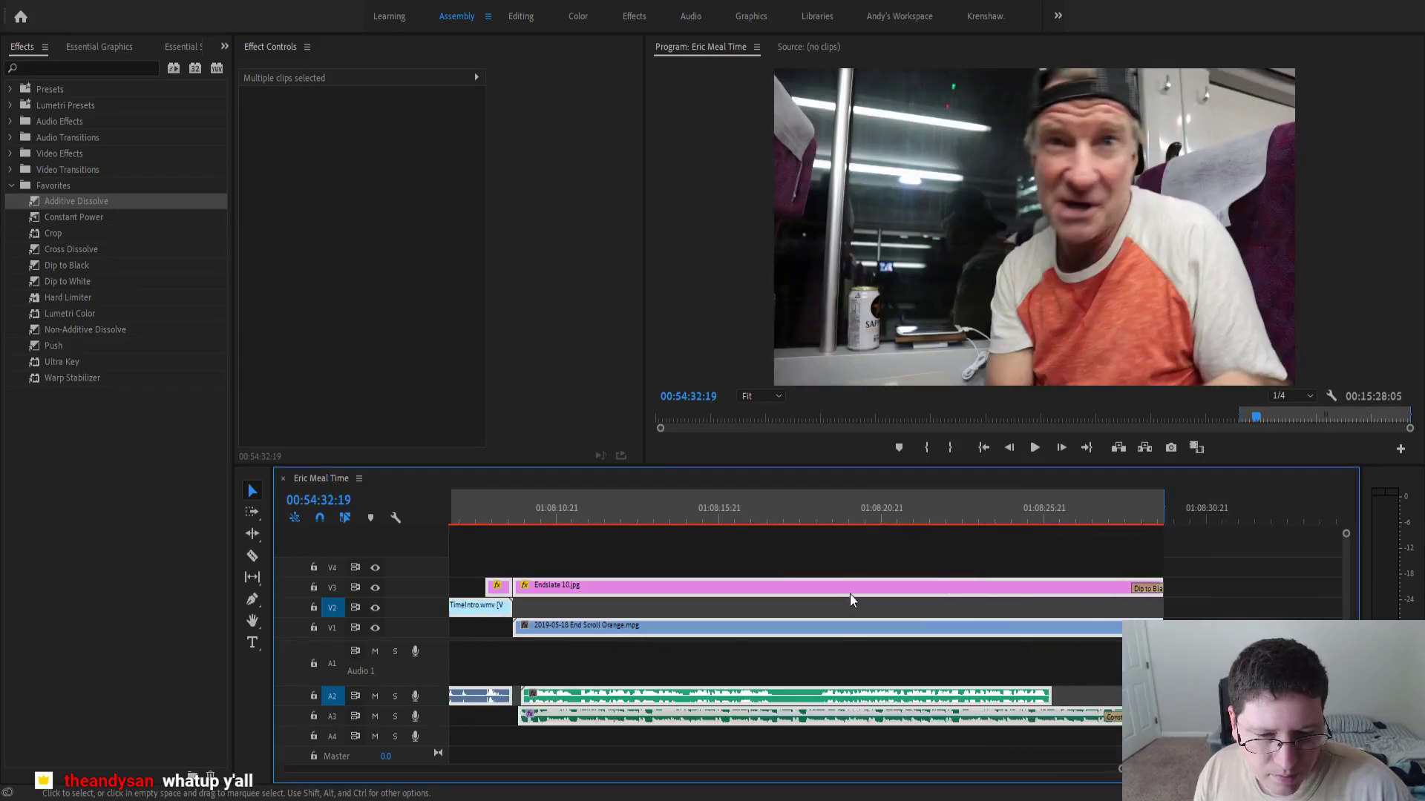
pyautogui.click(824, 607)
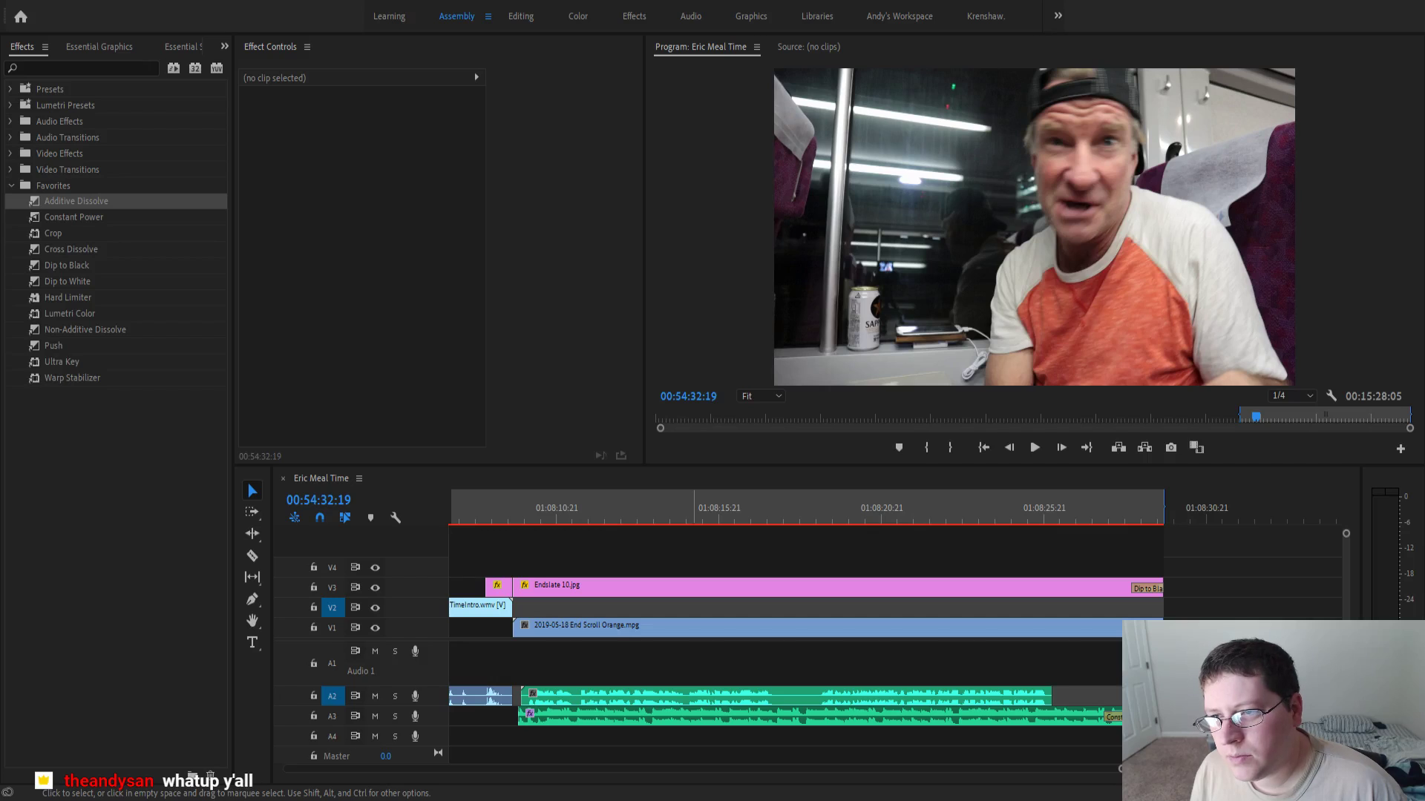
# - Replace Eric Voice 6.output.wav on A2 beneath the end screen with Eric Voice 7.output.wav at the same start position
pyautogui.moveTo(1424, 651); pyautogui.dragTo(572, 644)
pyautogui.click(570, 697)
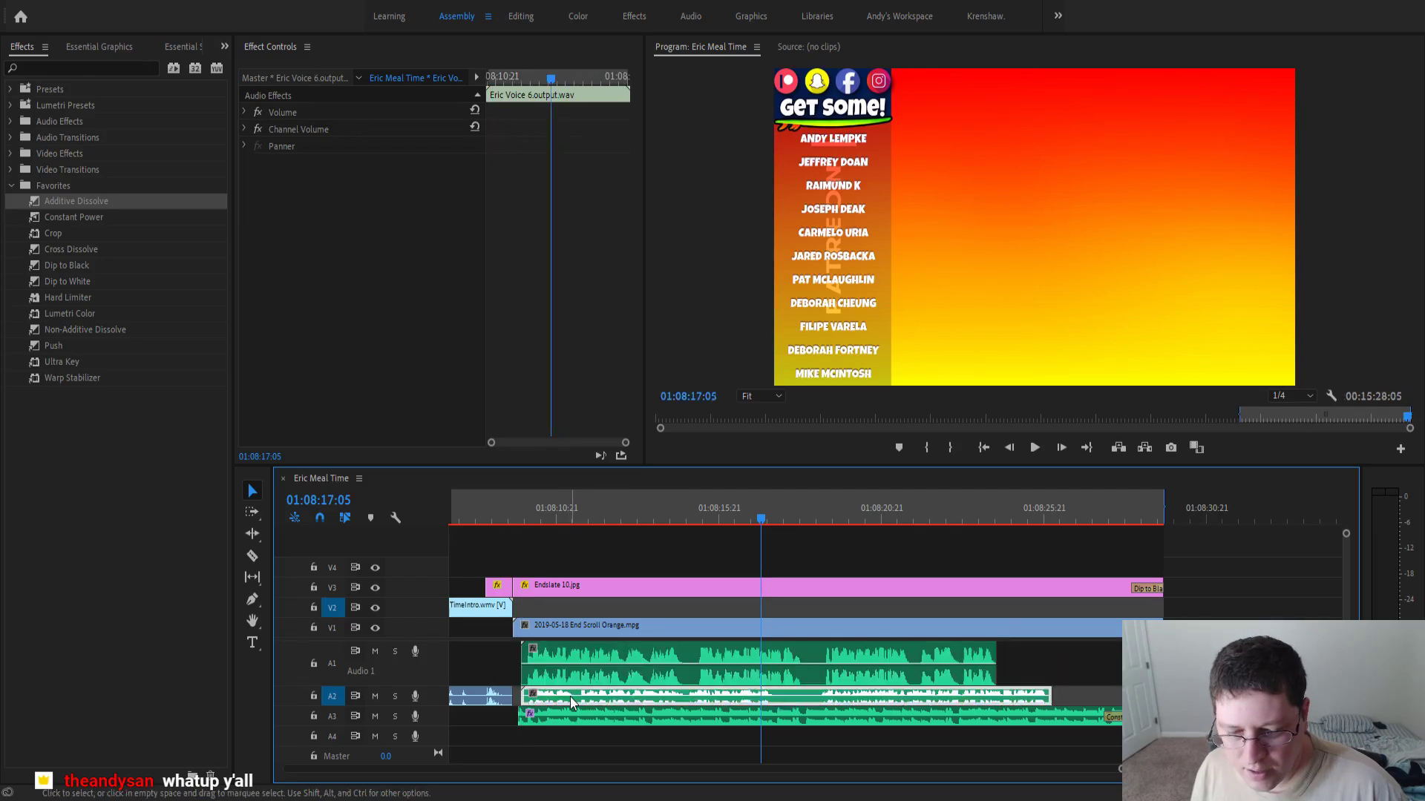
pyautogui.press('Delete')
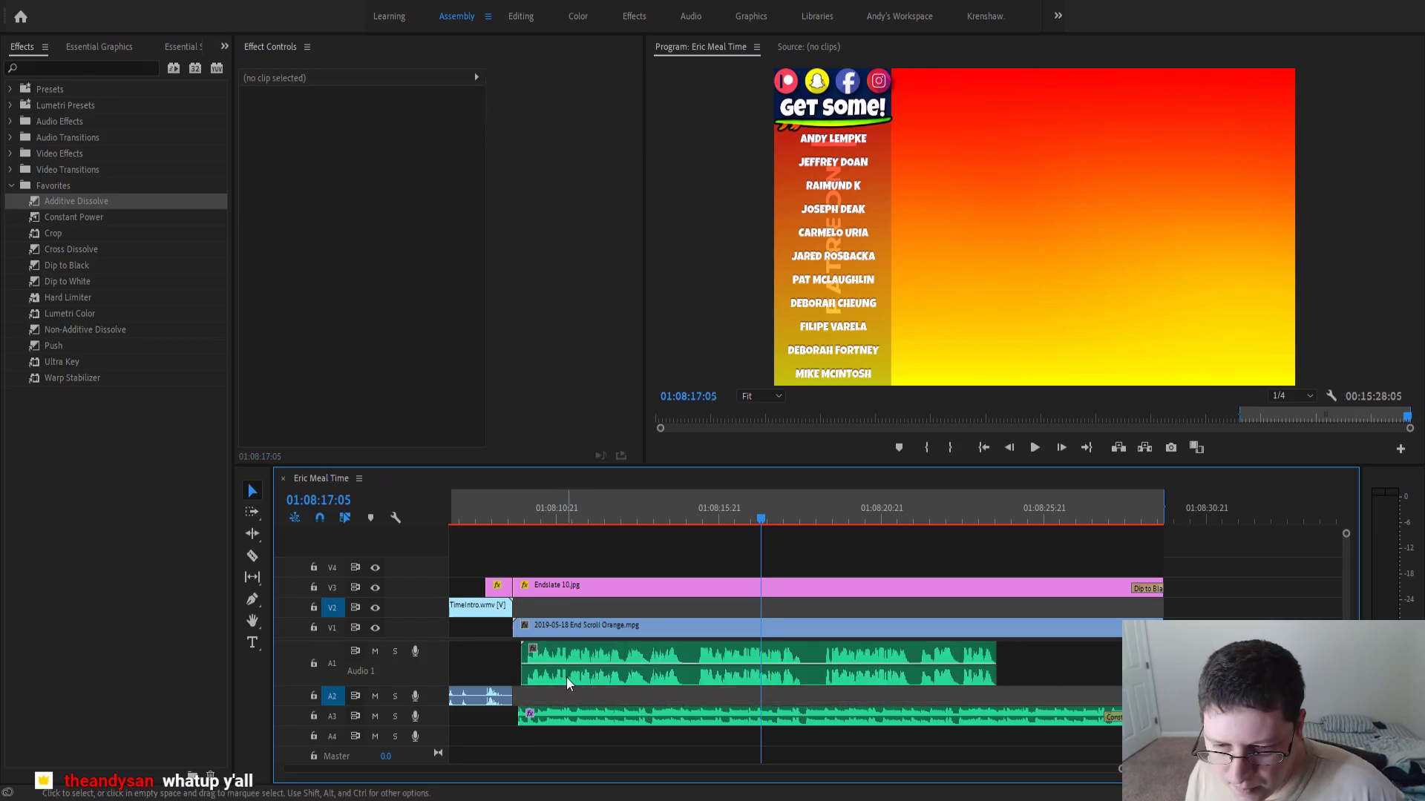
pyautogui.moveTo(567, 678); pyautogui.dragTo(566, 691)
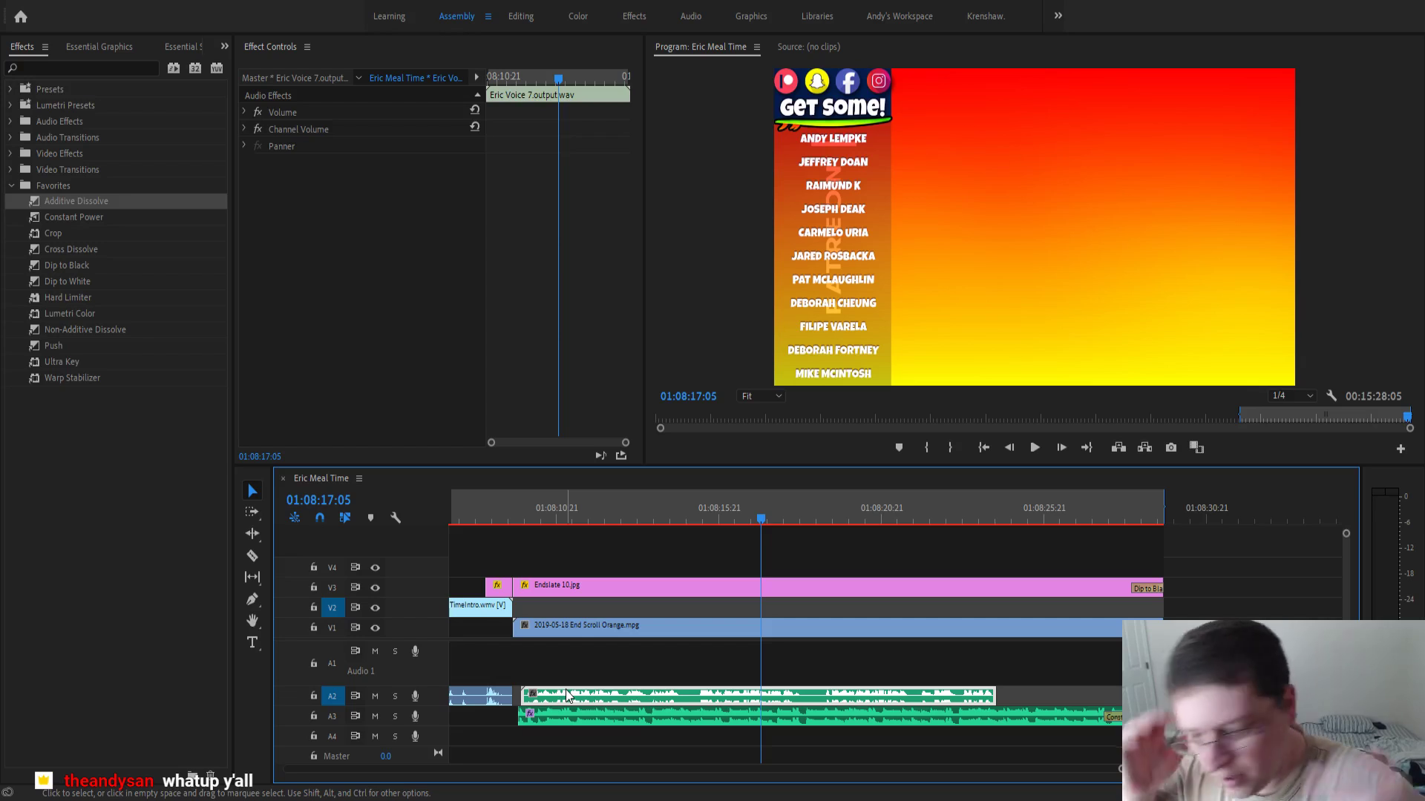
pyautogui.moveTo(567, 695); pyautogui.dragTo(566, 695)
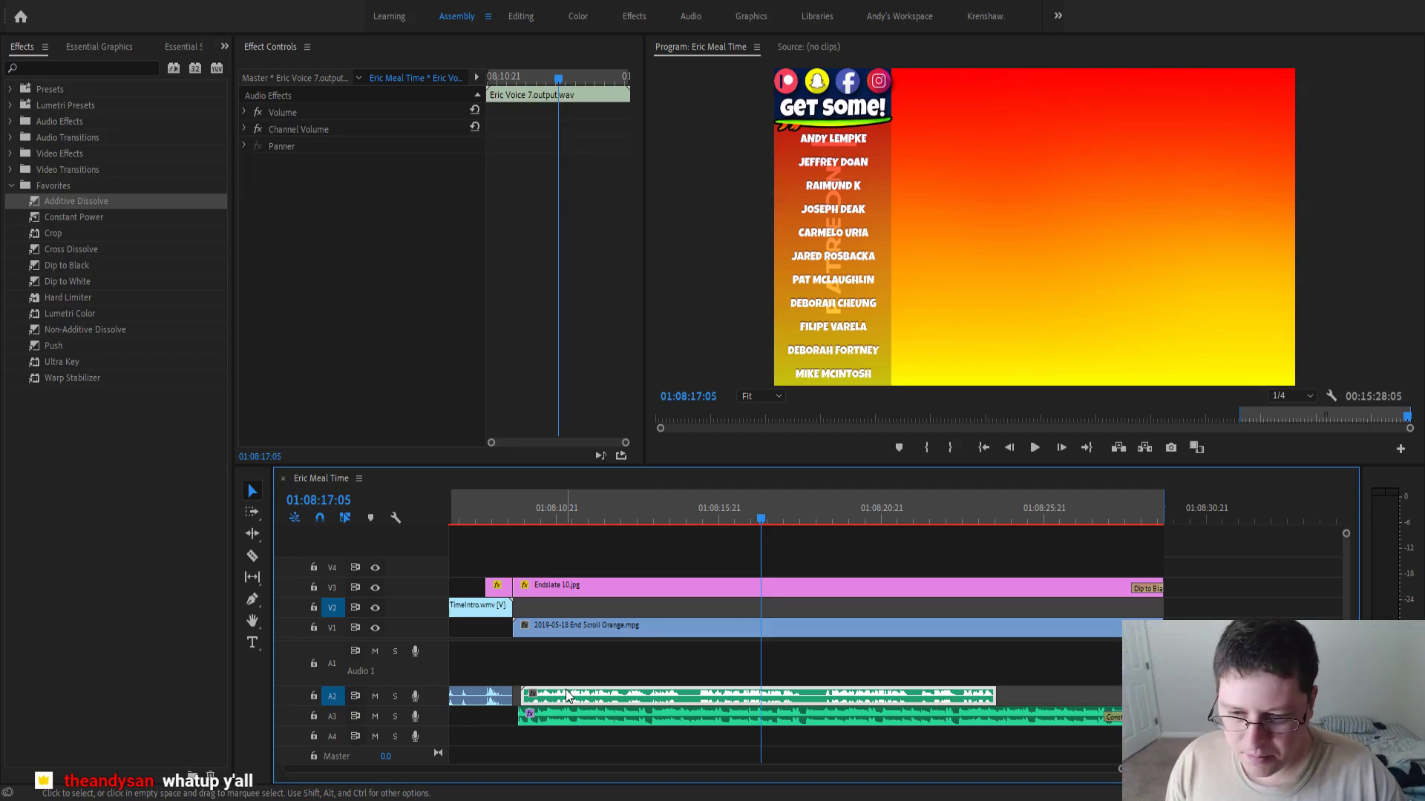
pyautogui.click(667, 653)
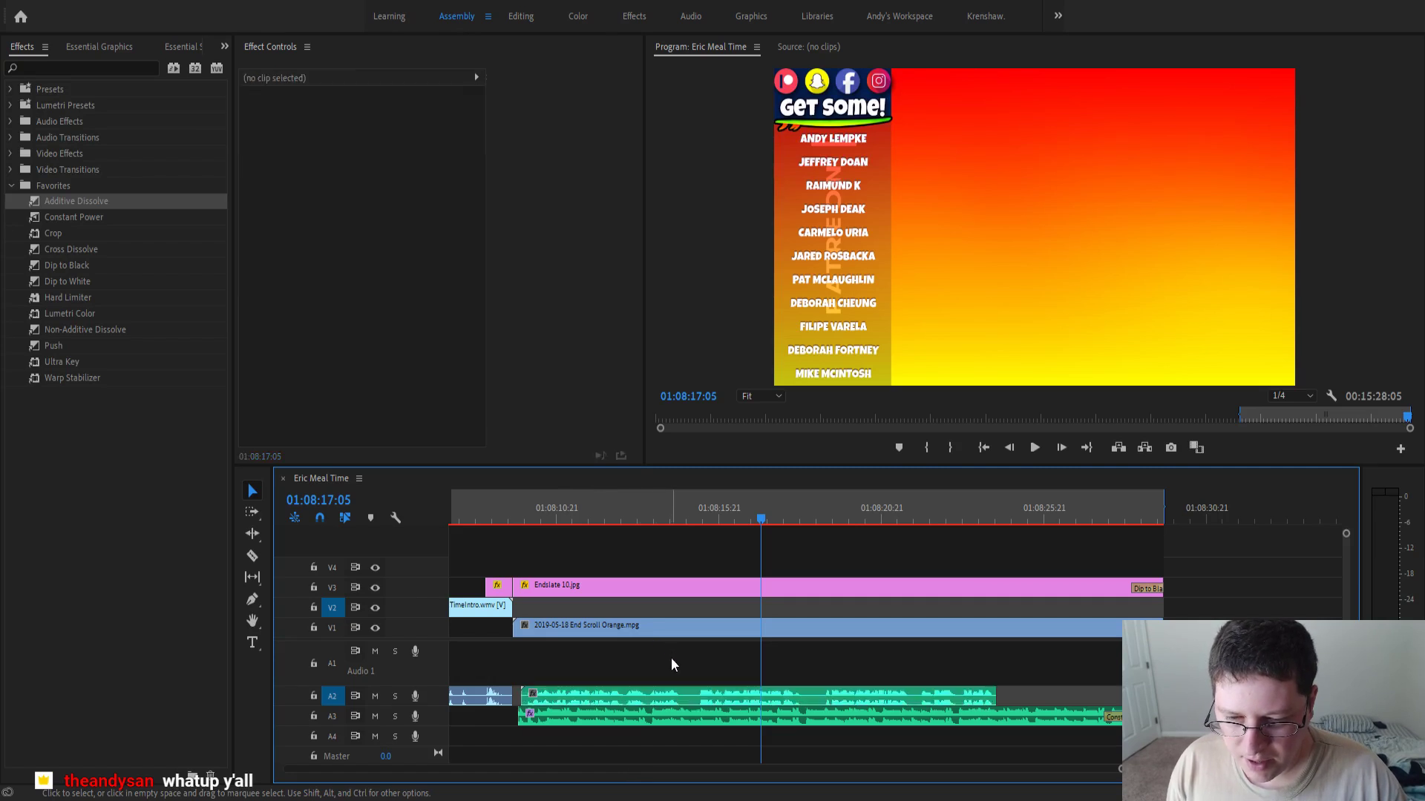
# - Play the end screen with the new voice clip from 01:08:09:14 to 01:08:12:21 and examine its opening edit up close
pyautogui.press('-')
pyautogui.click(604, 514)
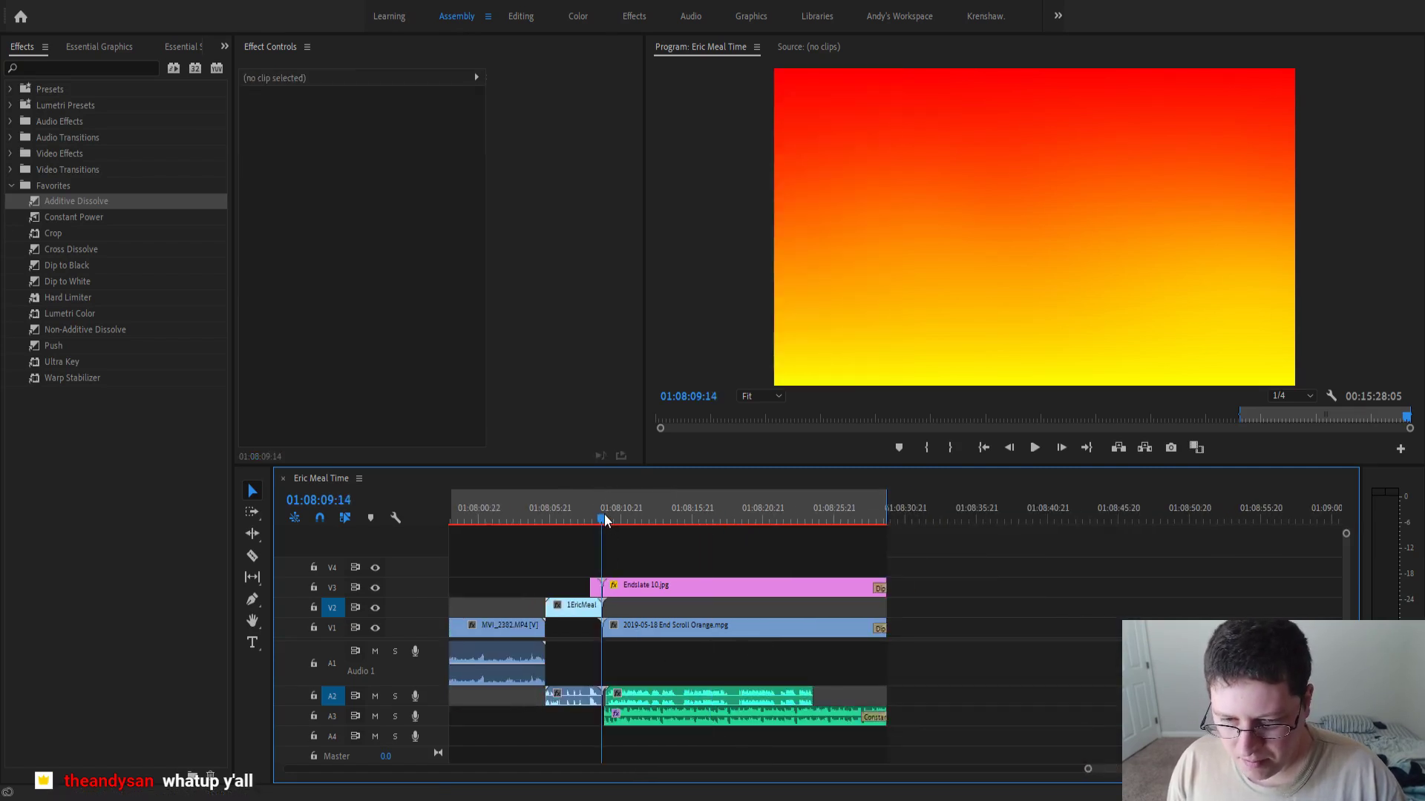
pyautogui.press('space')
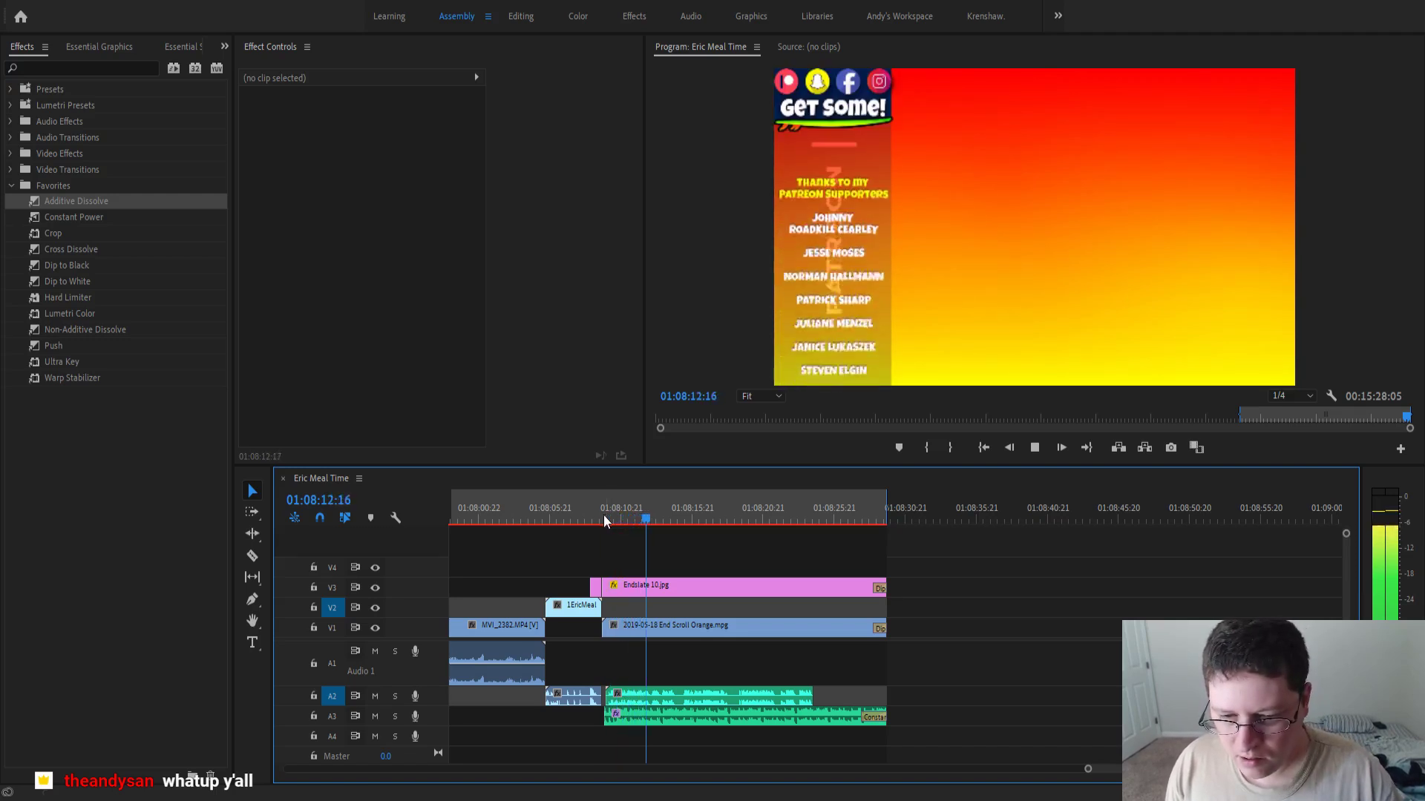
pyautogui.press('space')
pyautogui.press('=')
pyautogui.scroll(6, 592, 636)
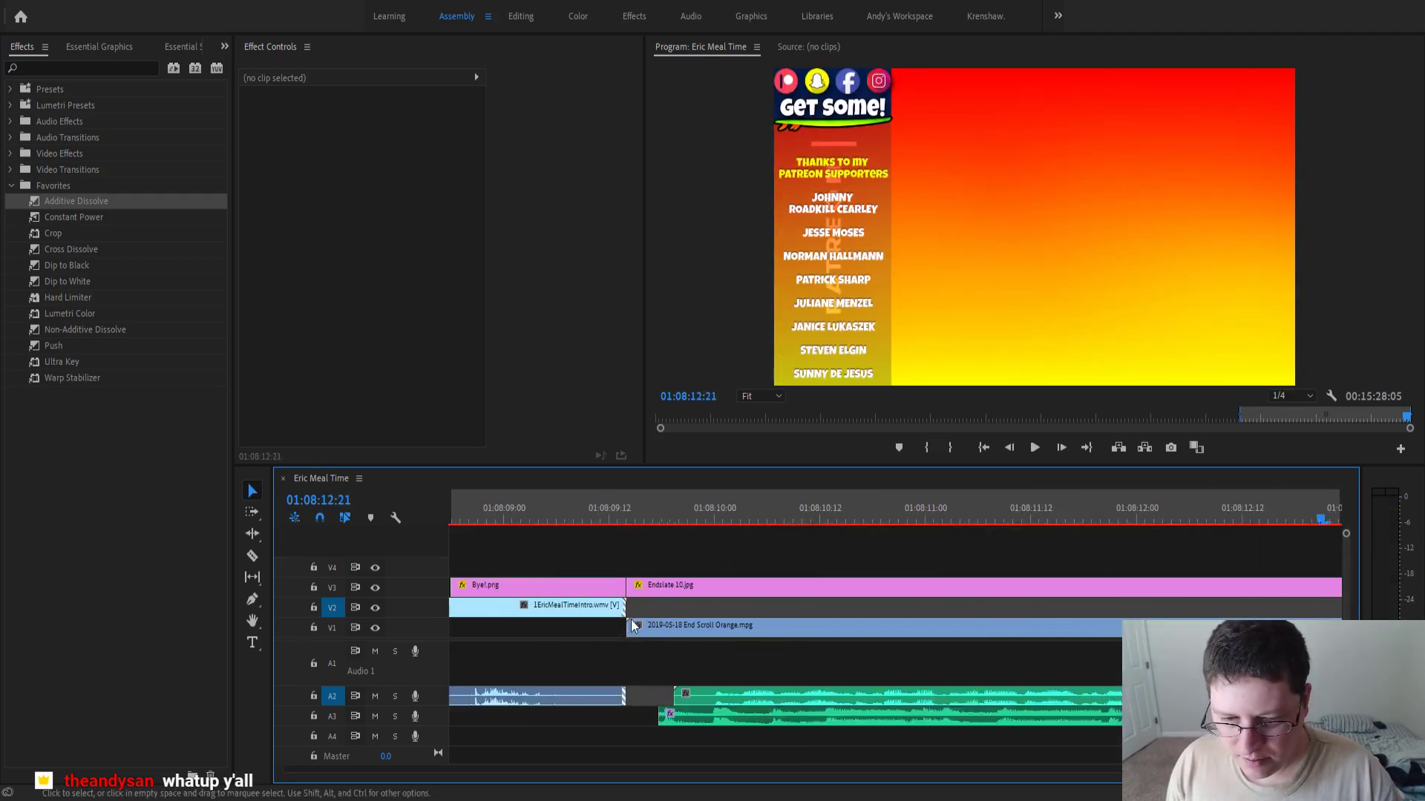
# - Replay the opening of the end screen up to 01:08:11:14 to check the voice clip's timing
pyautogui.click(654, 522)
pyautogui.press('space')
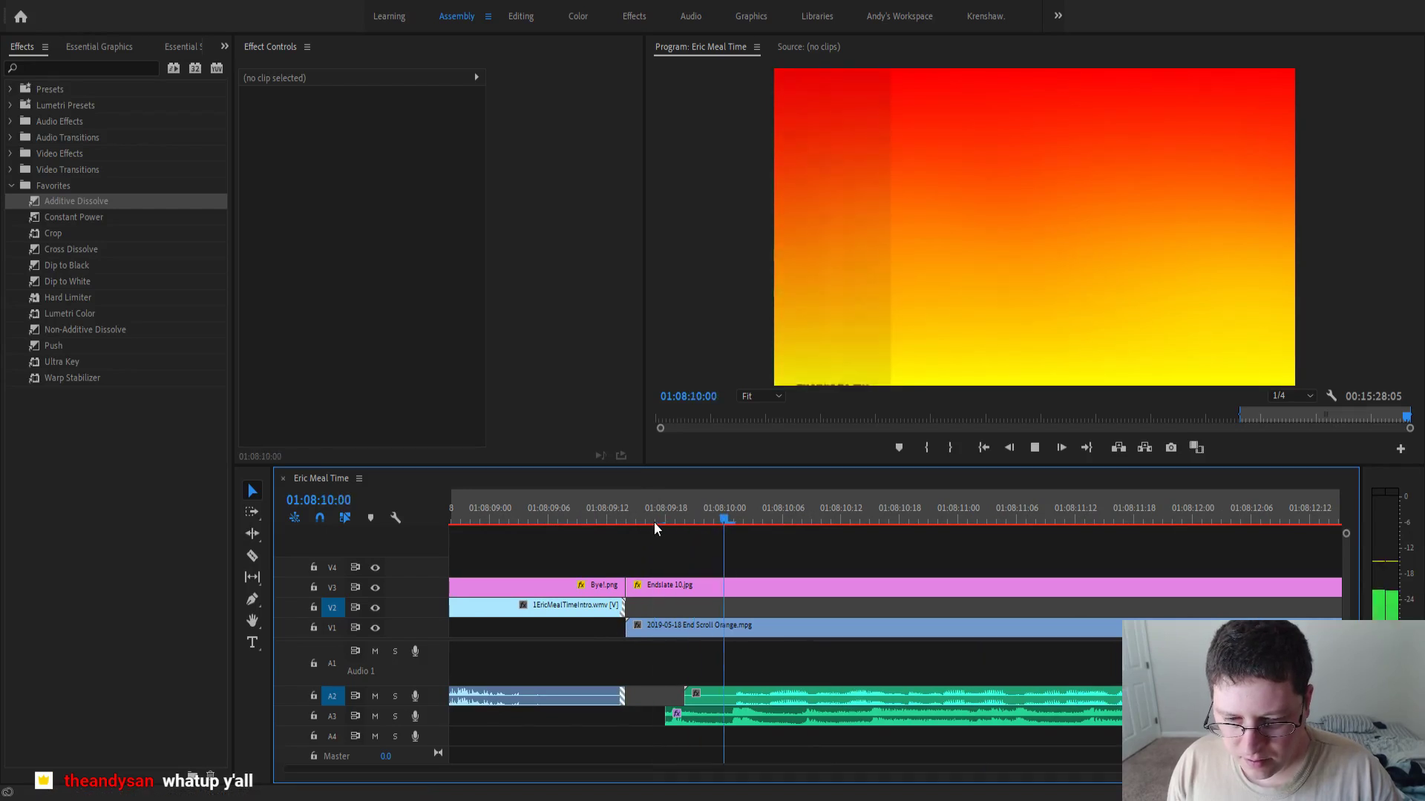
pyautogui.press('space')
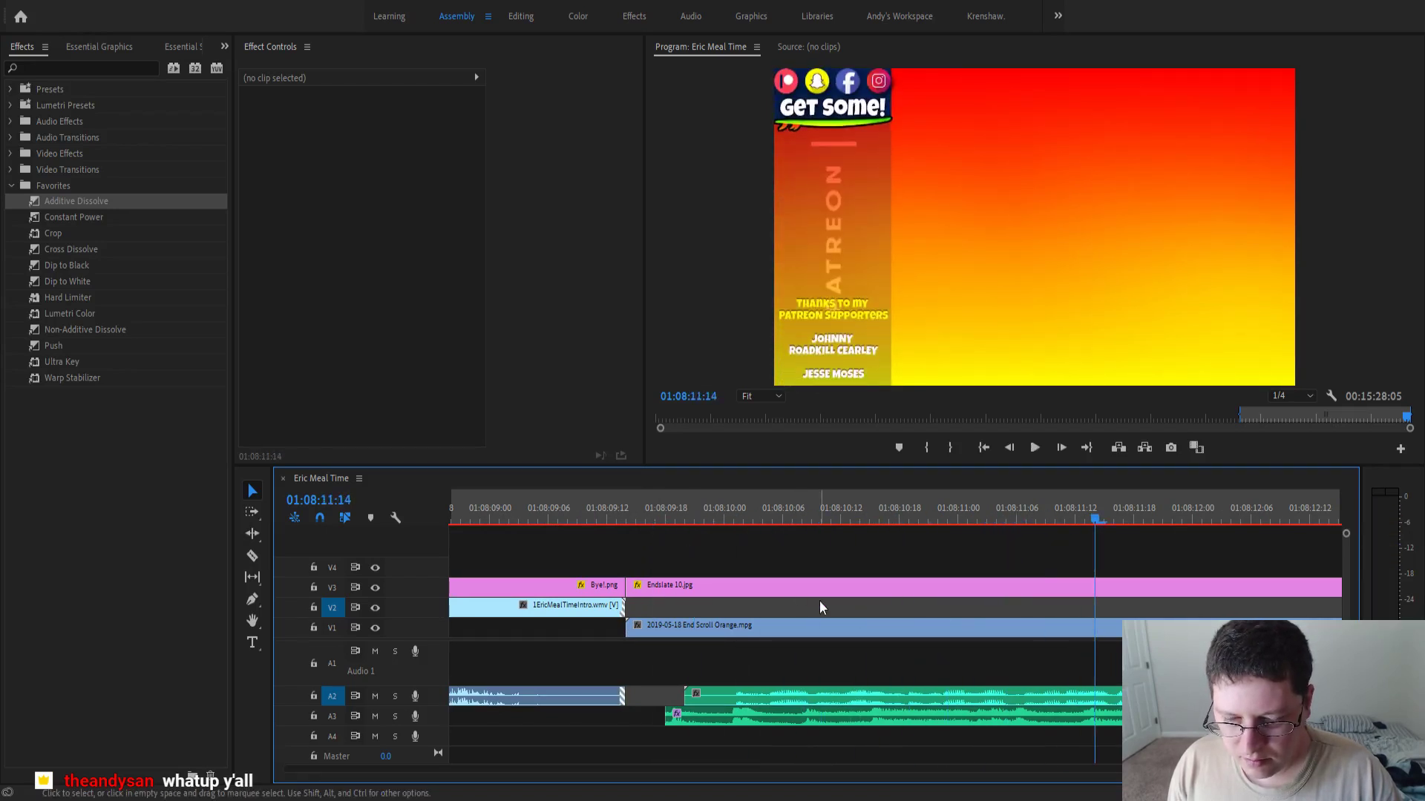
# - Go back to 00:54:25:16 and play the cut from MVI_2381 into MVI_2382, reviewing the footage up to about 00:54:54
pyautogui.press('-')
pyautogui.press('-')
pyautogui.press('-')
pyautogui.press('-')
pyautogui.press('-')
pyautogui.press('-')
pyautogui.press('-')
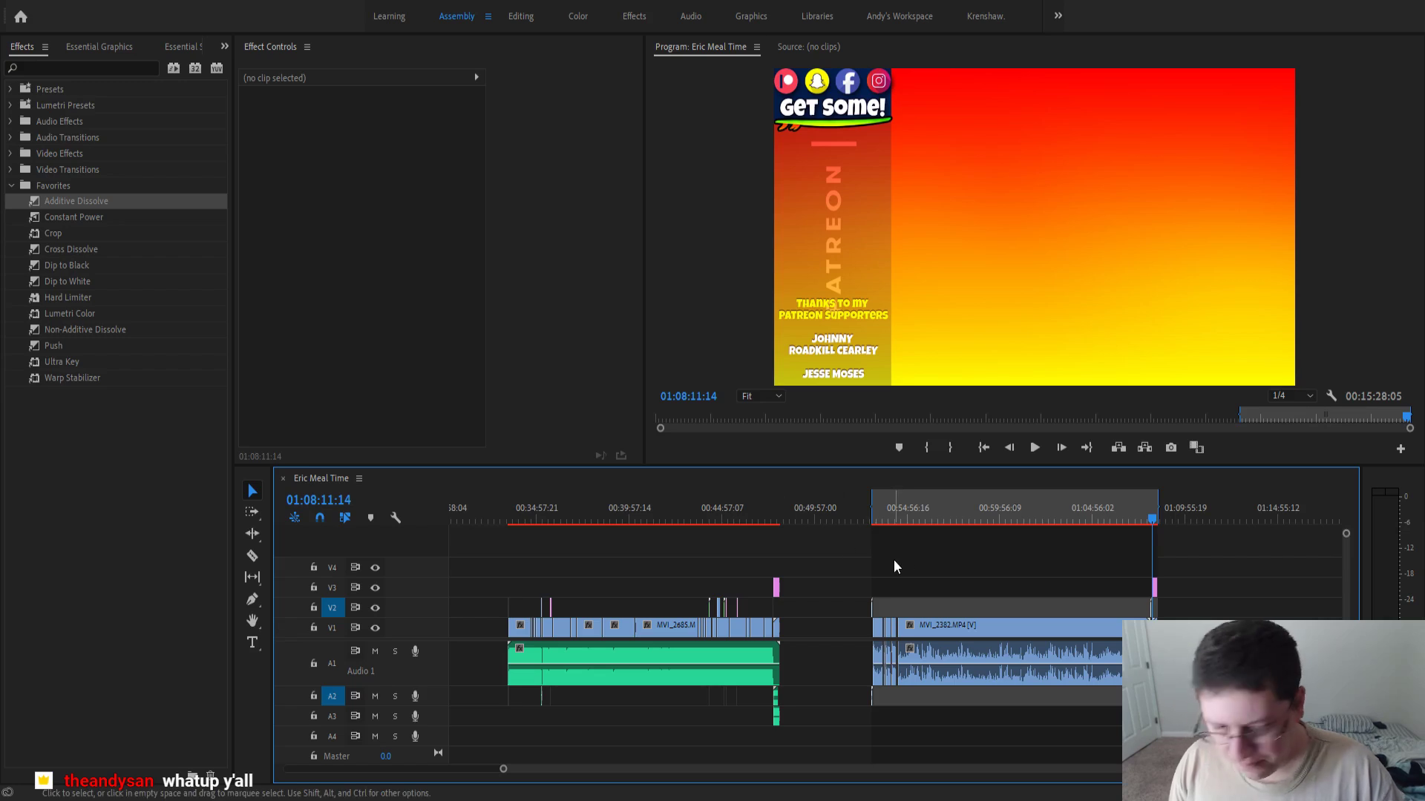
pyautogui.scroll(5, 923, 549)
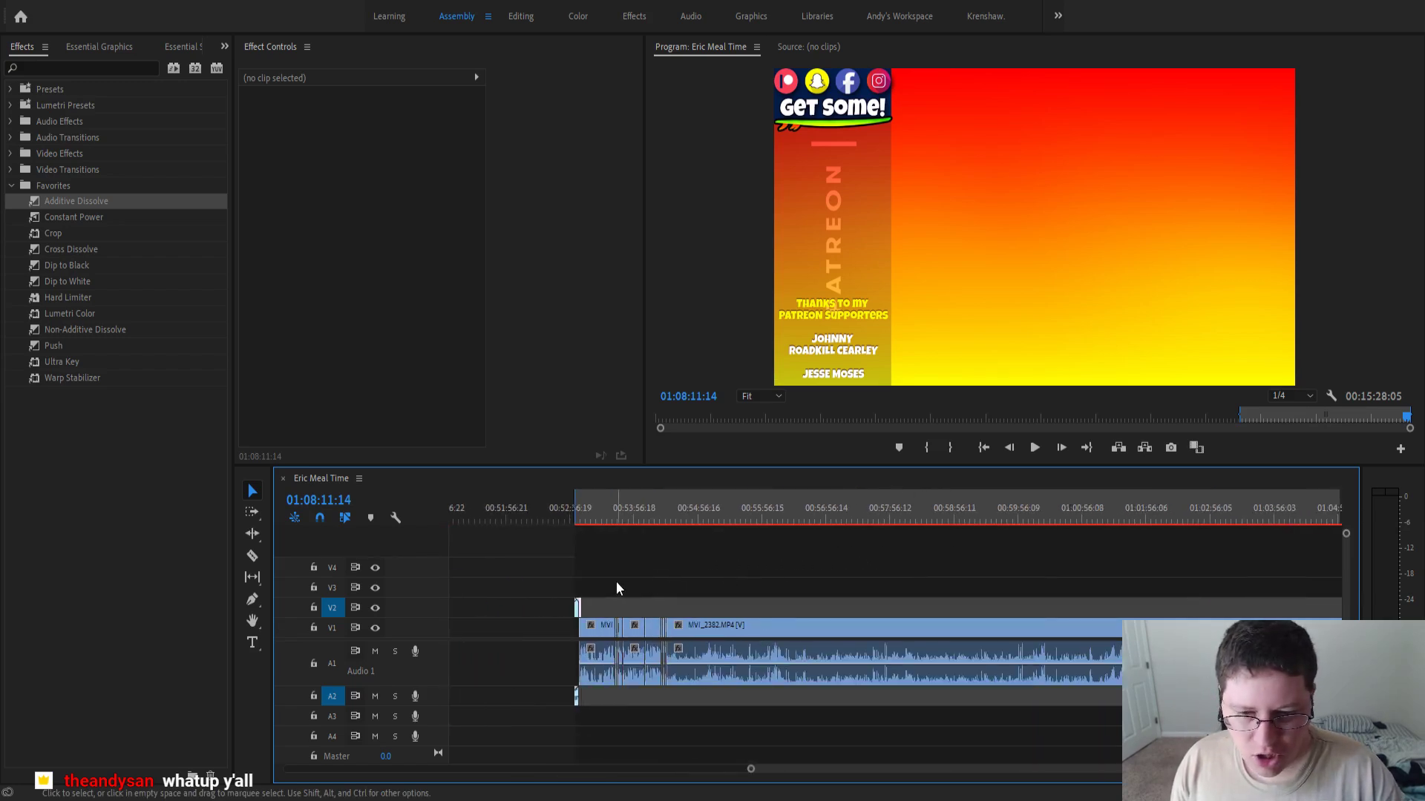
pyautogui.scroll(2, 616, 581)
pyautogui.scroll(5, 683, 579)
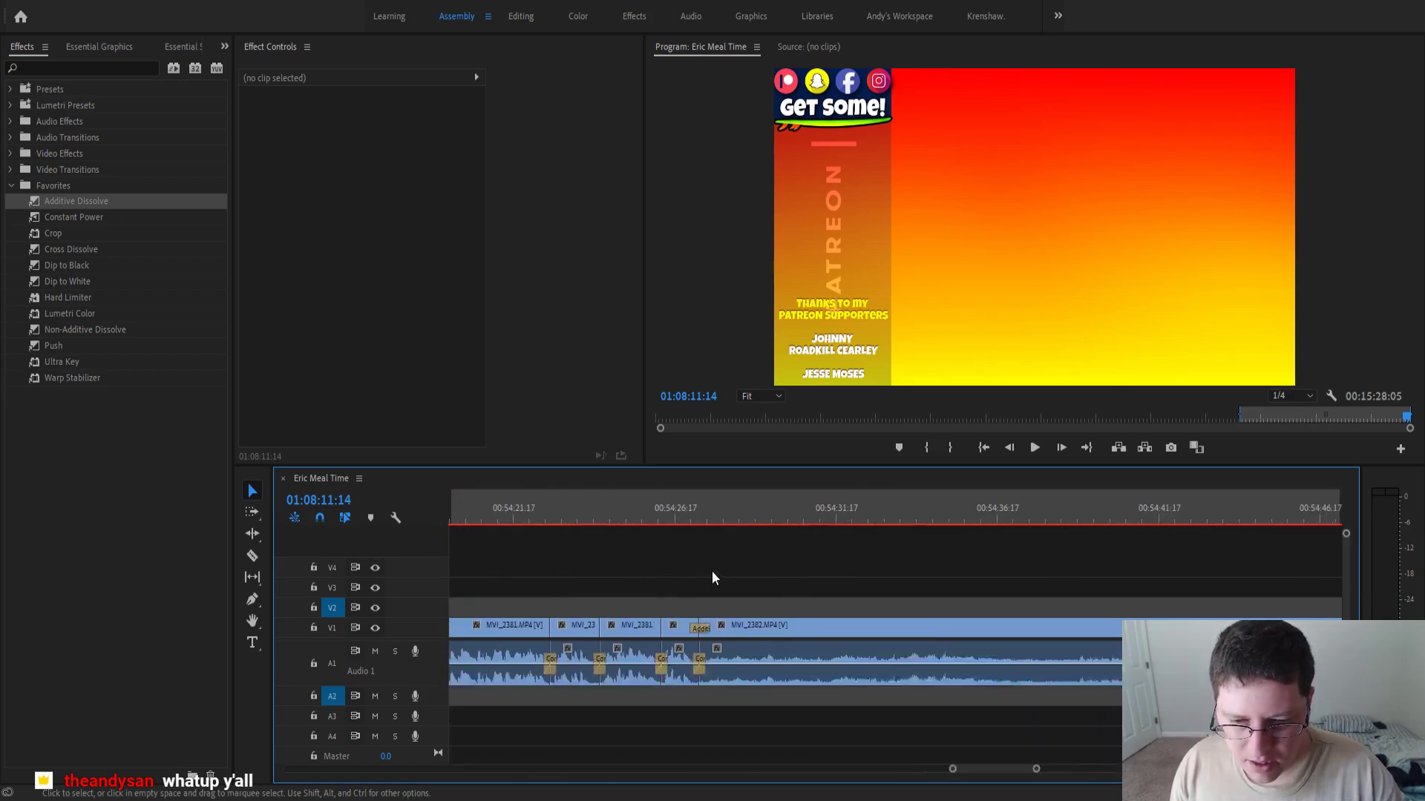
pyautogui.click(624, 515)
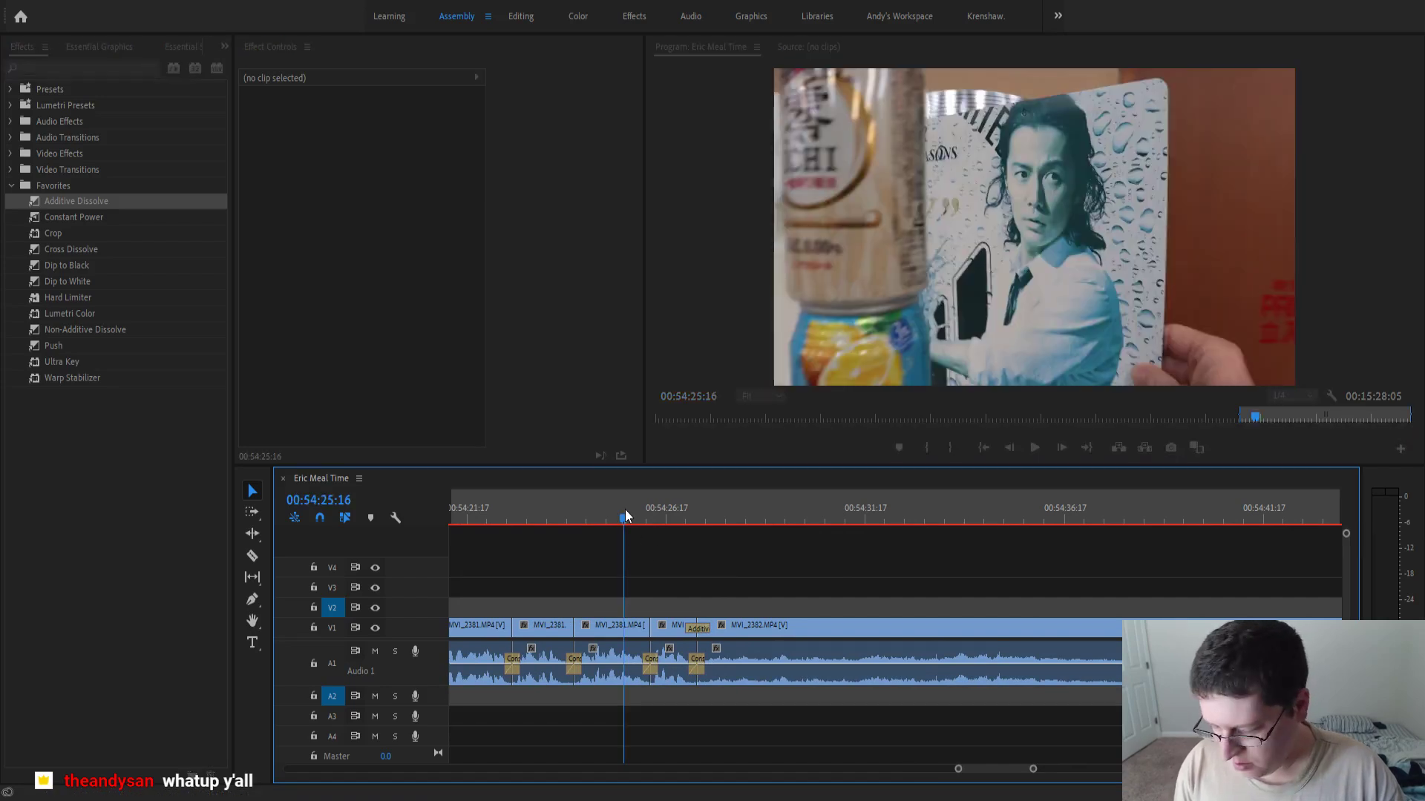
pyautogui.press('space')
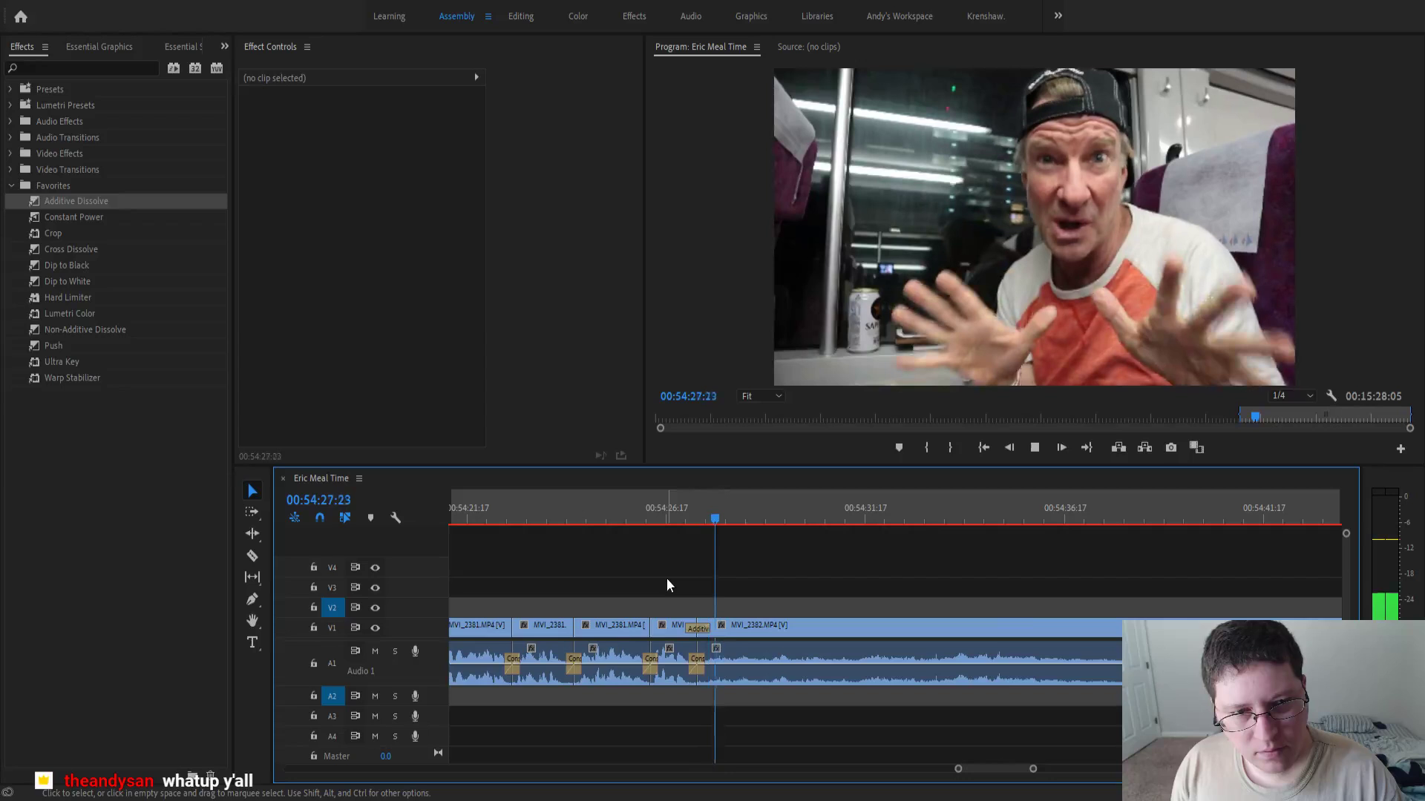
pyautogui.scroll(-5, 666, 578)
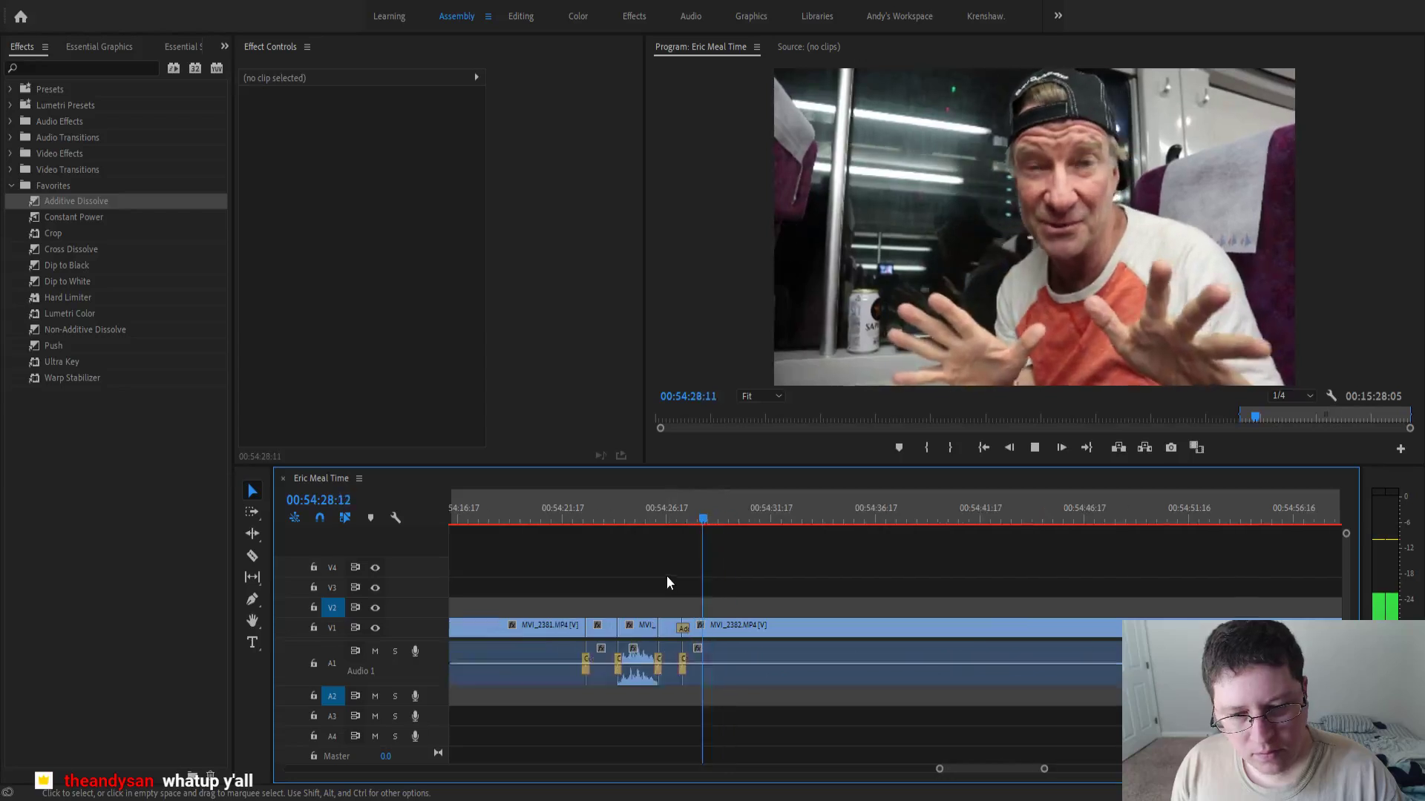
pyautogui.scroll(-2, 668, 577)
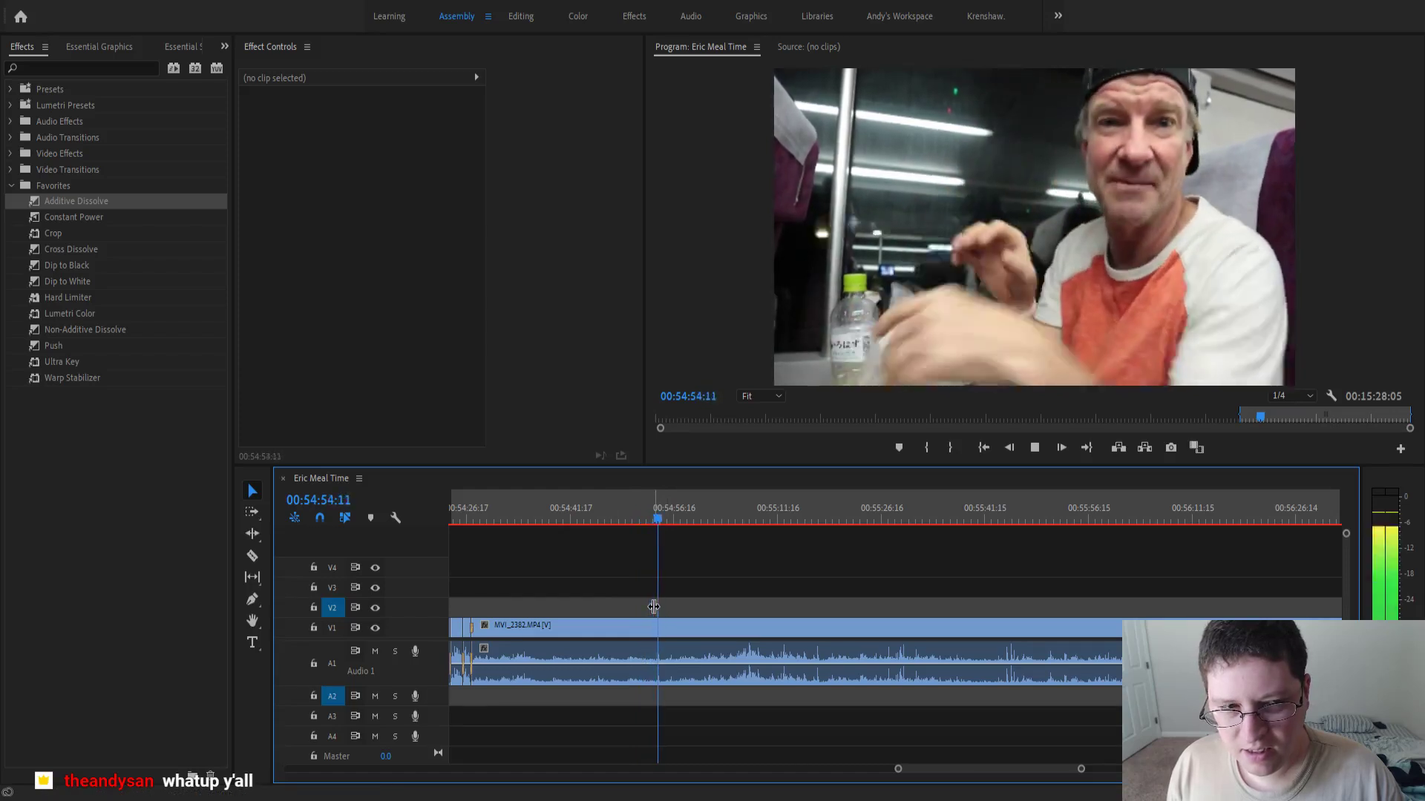
# - Split MVI_2382 at about 00:54:54, just before the audio spike, and continue playback
pyautogui.press('=')
pyautogui.press('=')
pyautogui.click(707, 512)
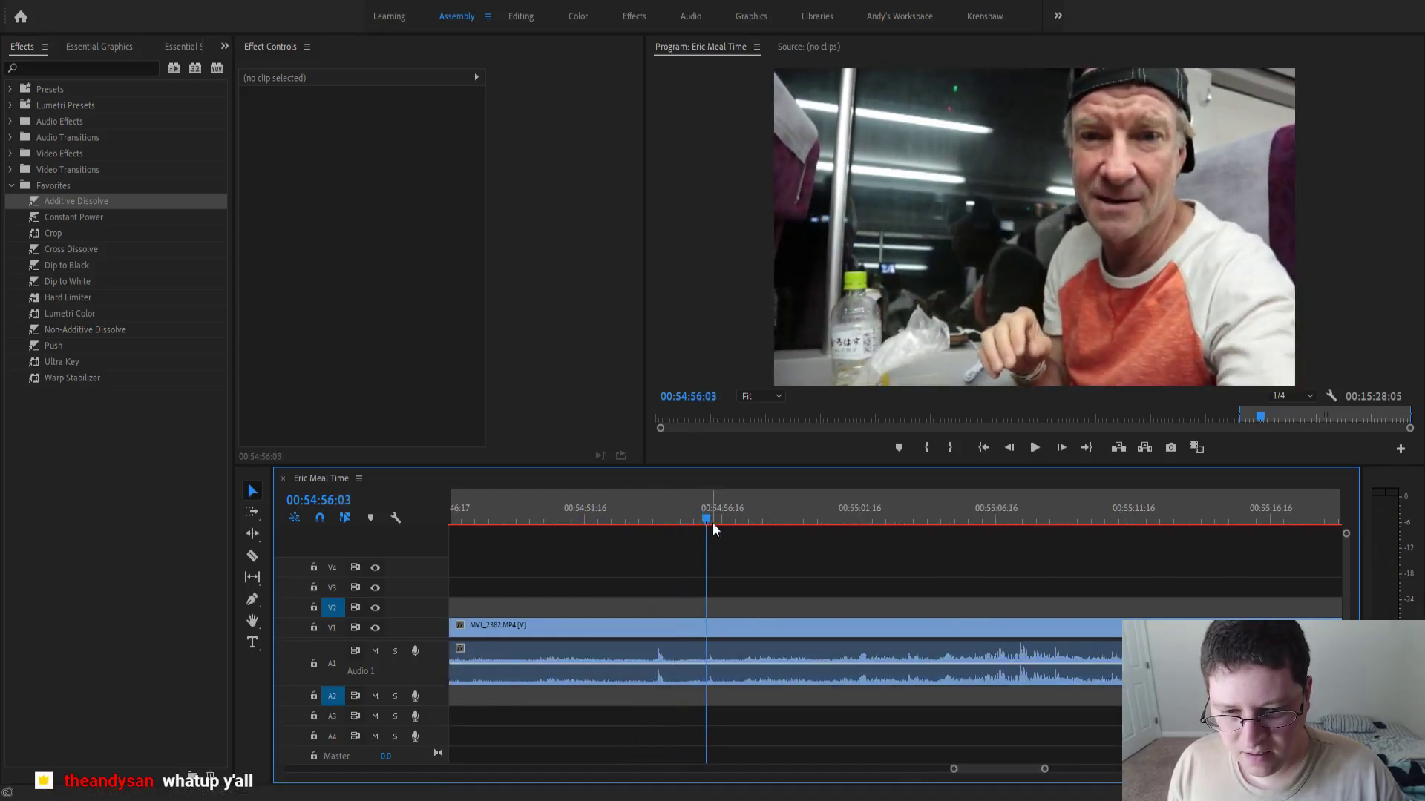
pyautogui.moveTo(674, 531)
pyautogui.mouseDown()
pyautogui.moveTo(644, 540)
pyautogui.moveTo(678, 524)
pyautogui.mouseUp()
pyautogui.hotkey('ctrl', 'k')
pyautogui.press('space')
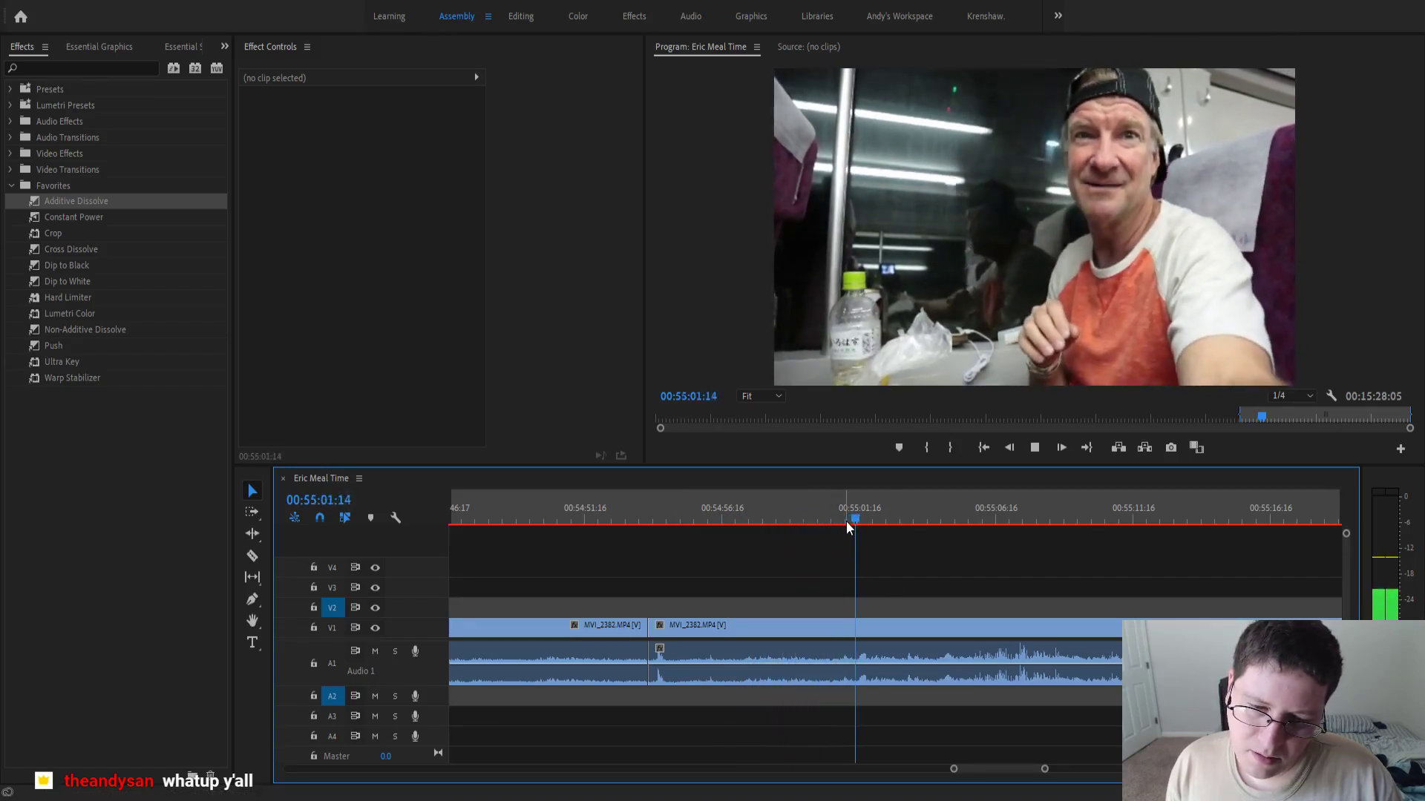
# - Find where the peanut bag is held up and split MVI_2382 at 00:55:07:20
pyautogui.press('-')
pyautogui.press('-')
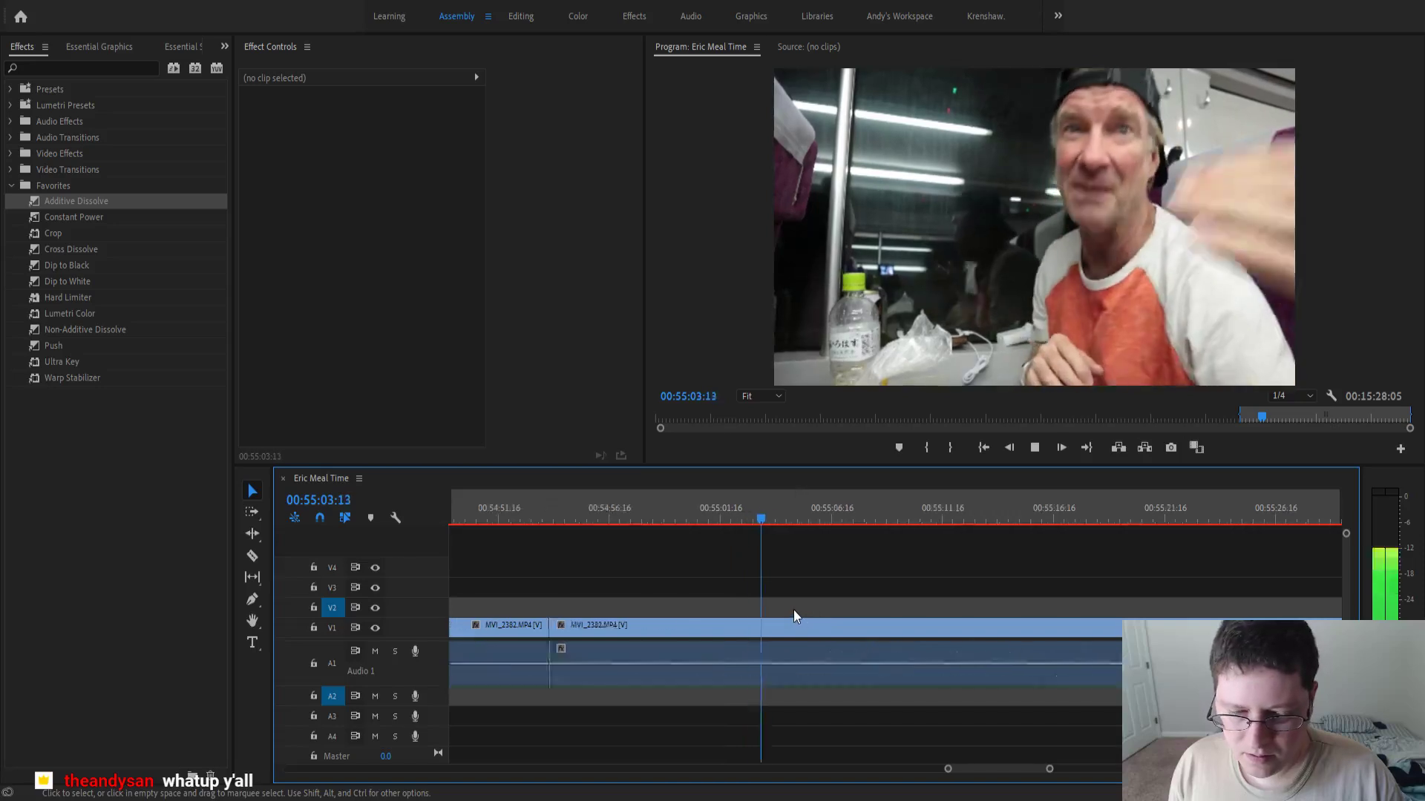
pyautogui.scroll(-1, 793, 611)
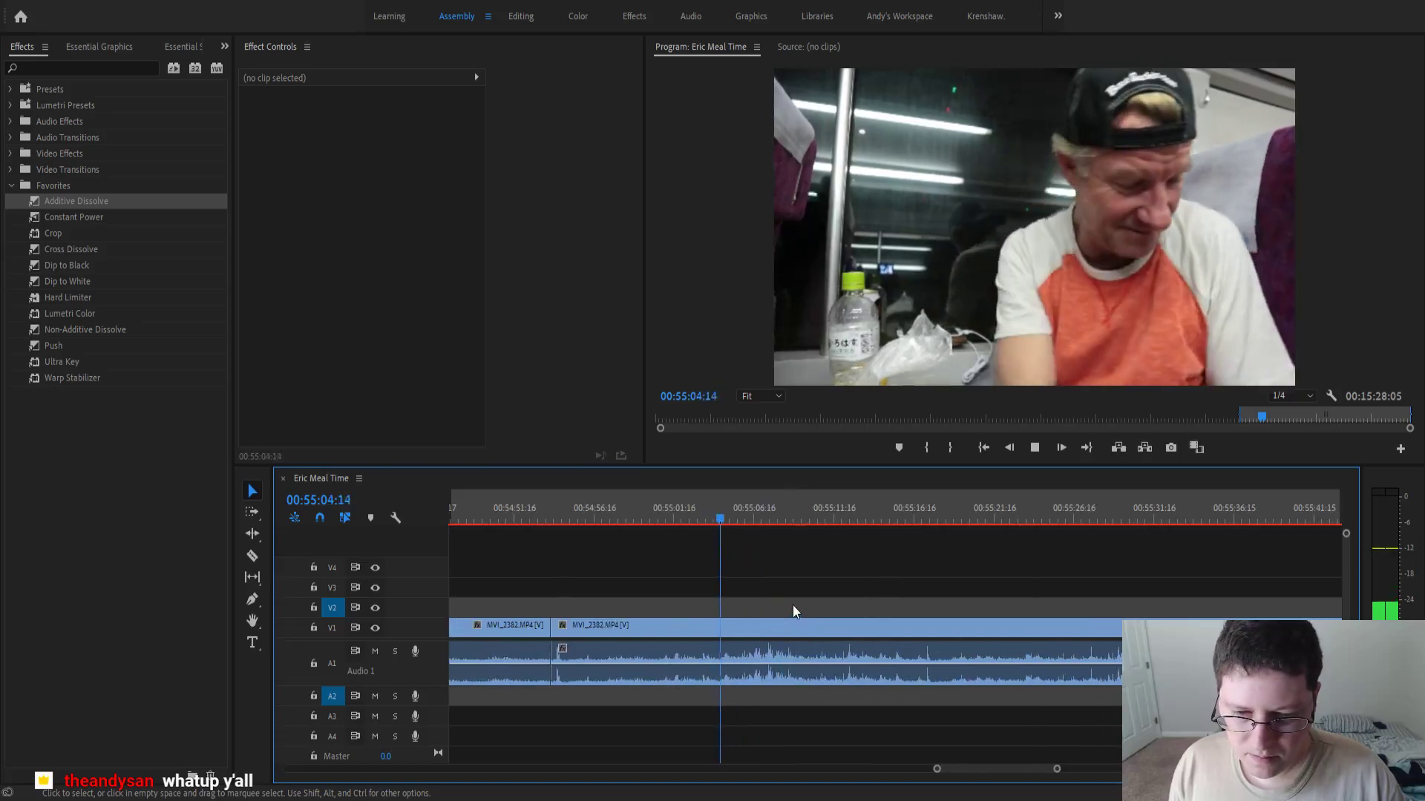
pyautogui.click(760, 512)
pyautogui.press('=')
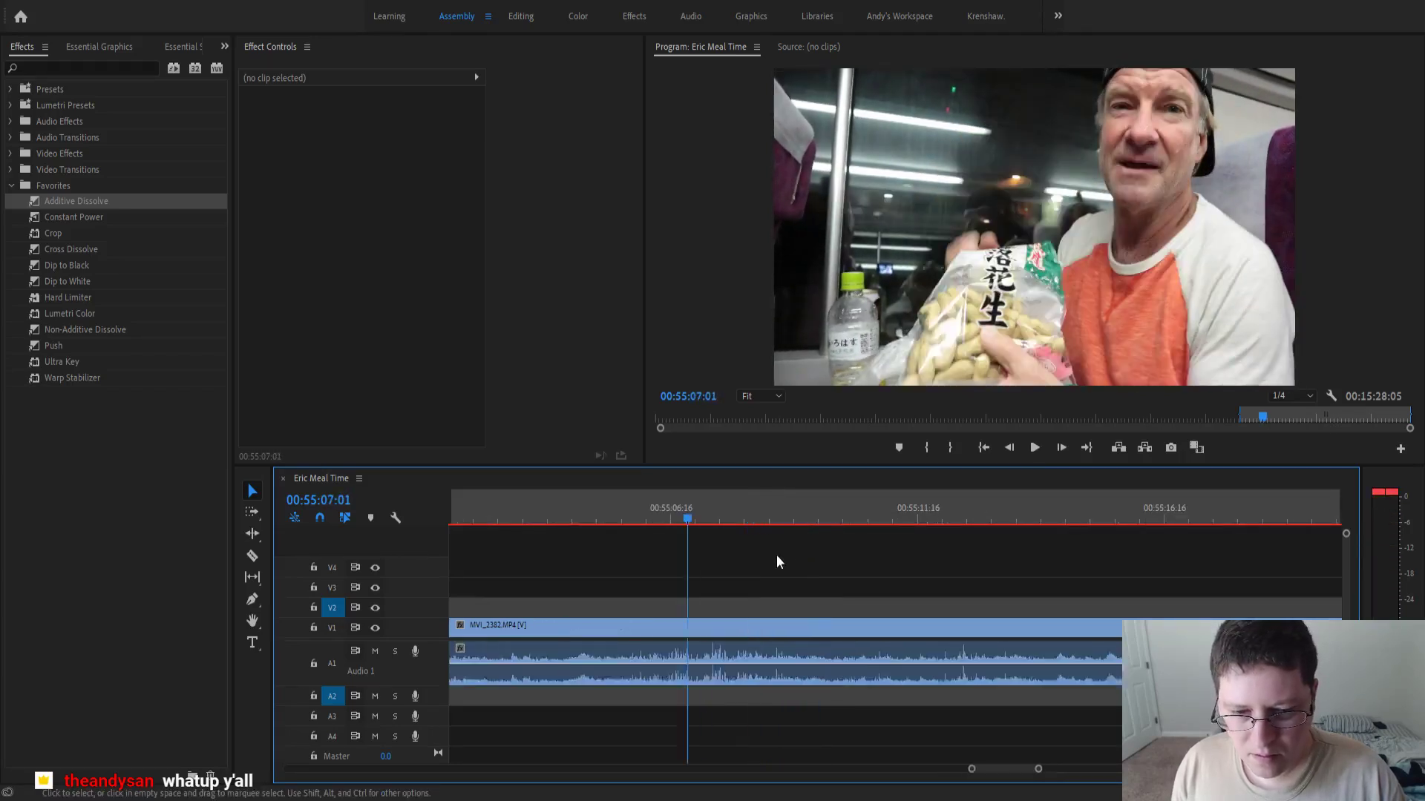
pyautogui.press('space')
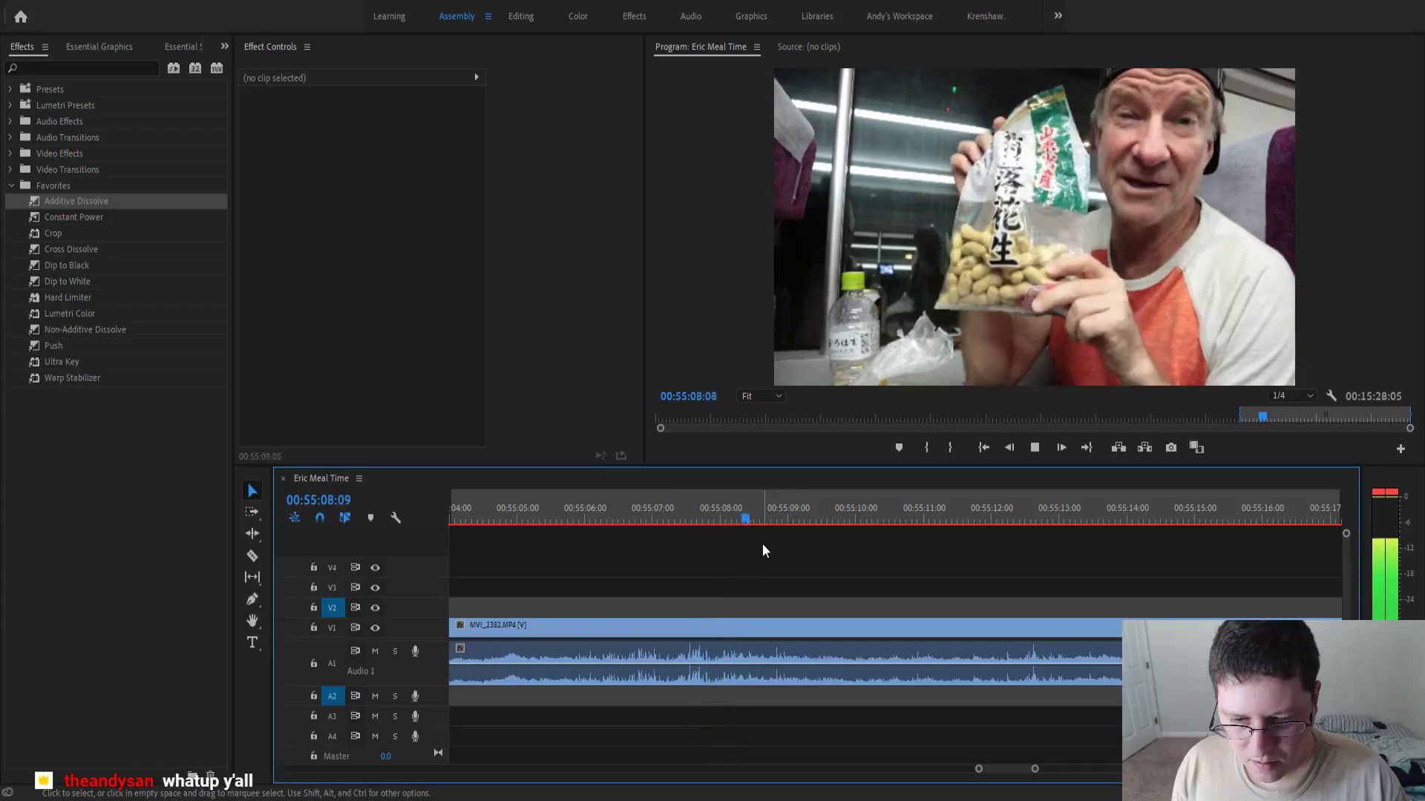
pyautogui.moveTo(763, 526); pyautogui.dragTo(706, 546)
pyautogui.hotkey('ctrl', 'k')
# - Ripple-delete the MVI_2382 segment between the two new cuts, closing the gap
pyautogui.press('-')
pyautogui.press('-')
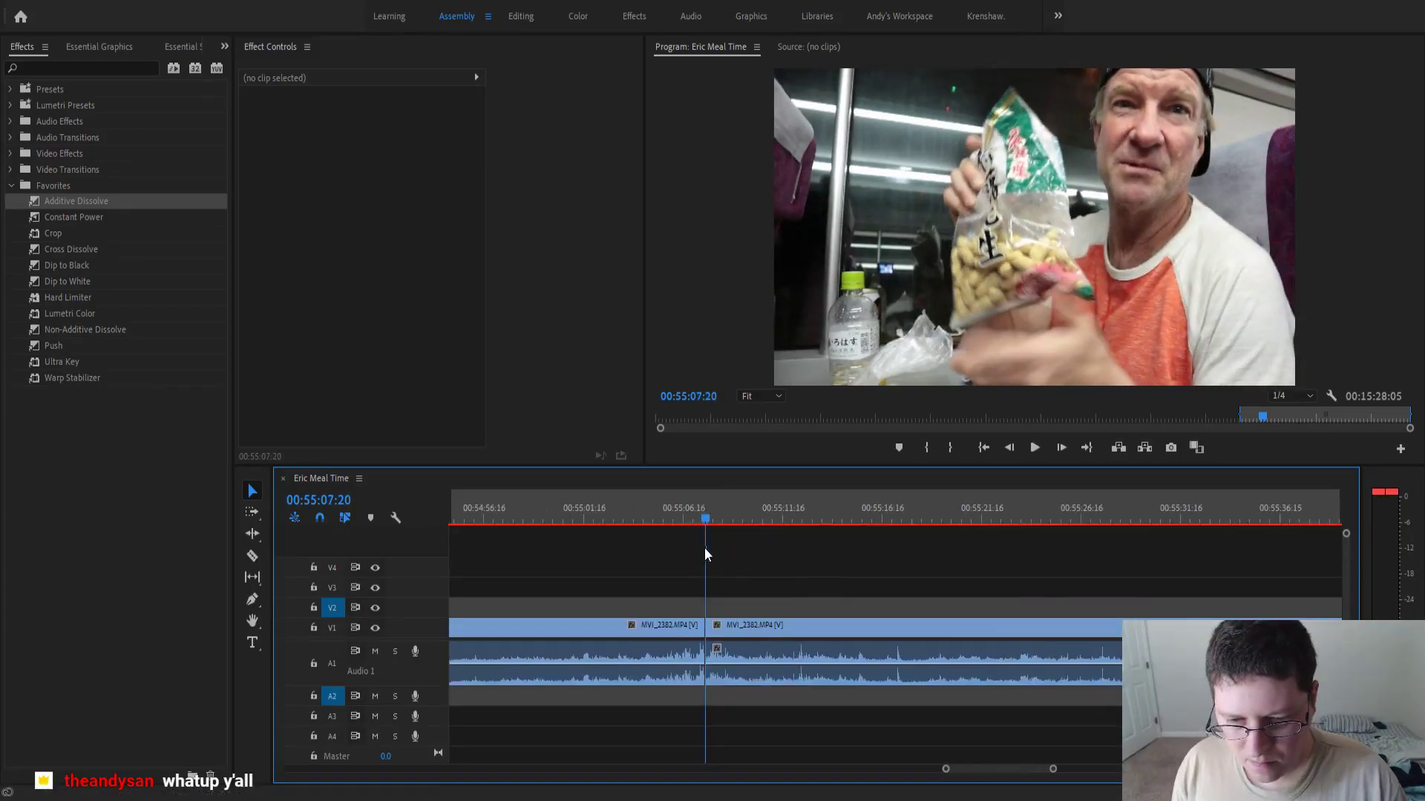
pyautogui.press('-')
pyautogui.press('-')
pyautogui.click(712, 638)
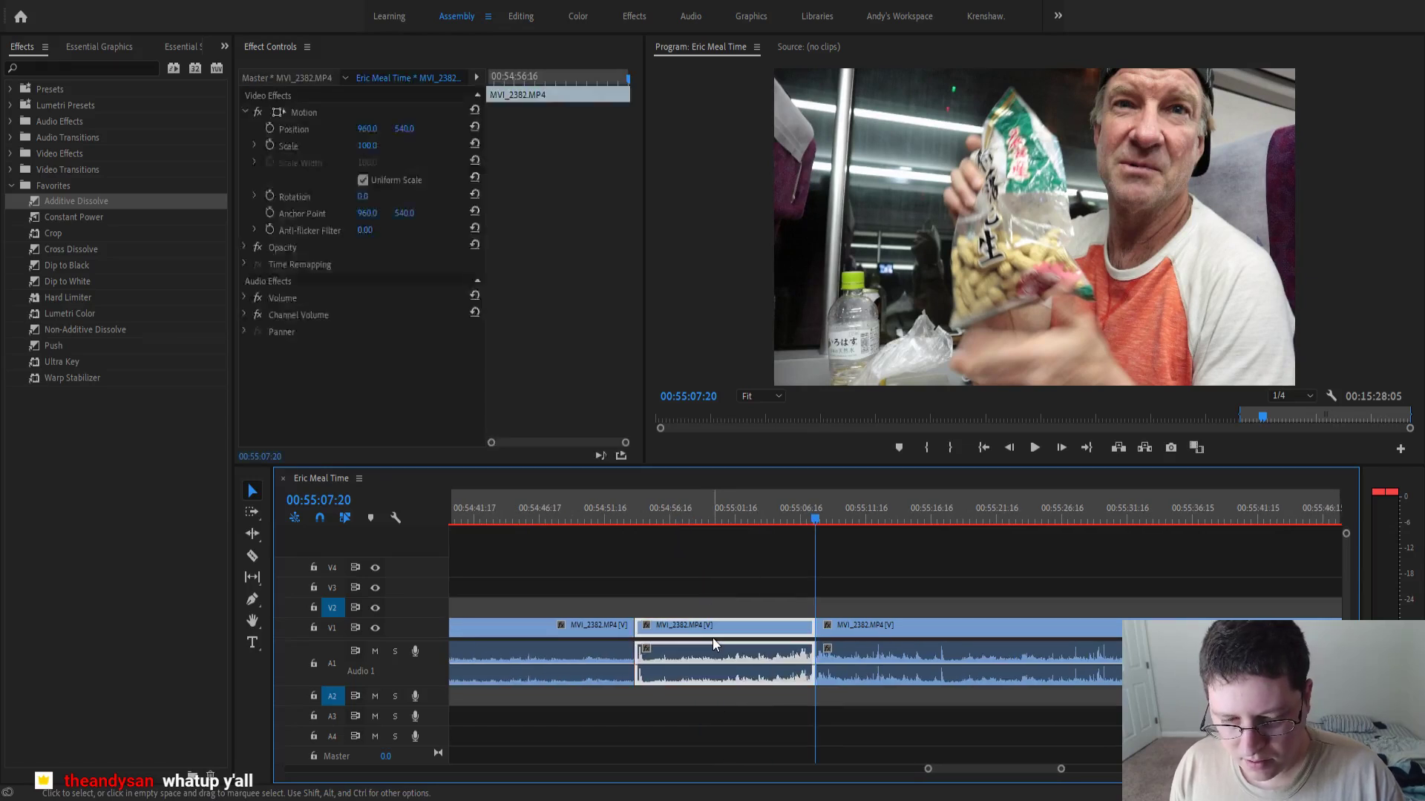
pyautogui.hotkey('shift', 'Delete')
# - Add a Constant Power transition to the audio at the new MVI_2382 join and play across it from 00:54:50:07
pyautogui.click(587, 510)
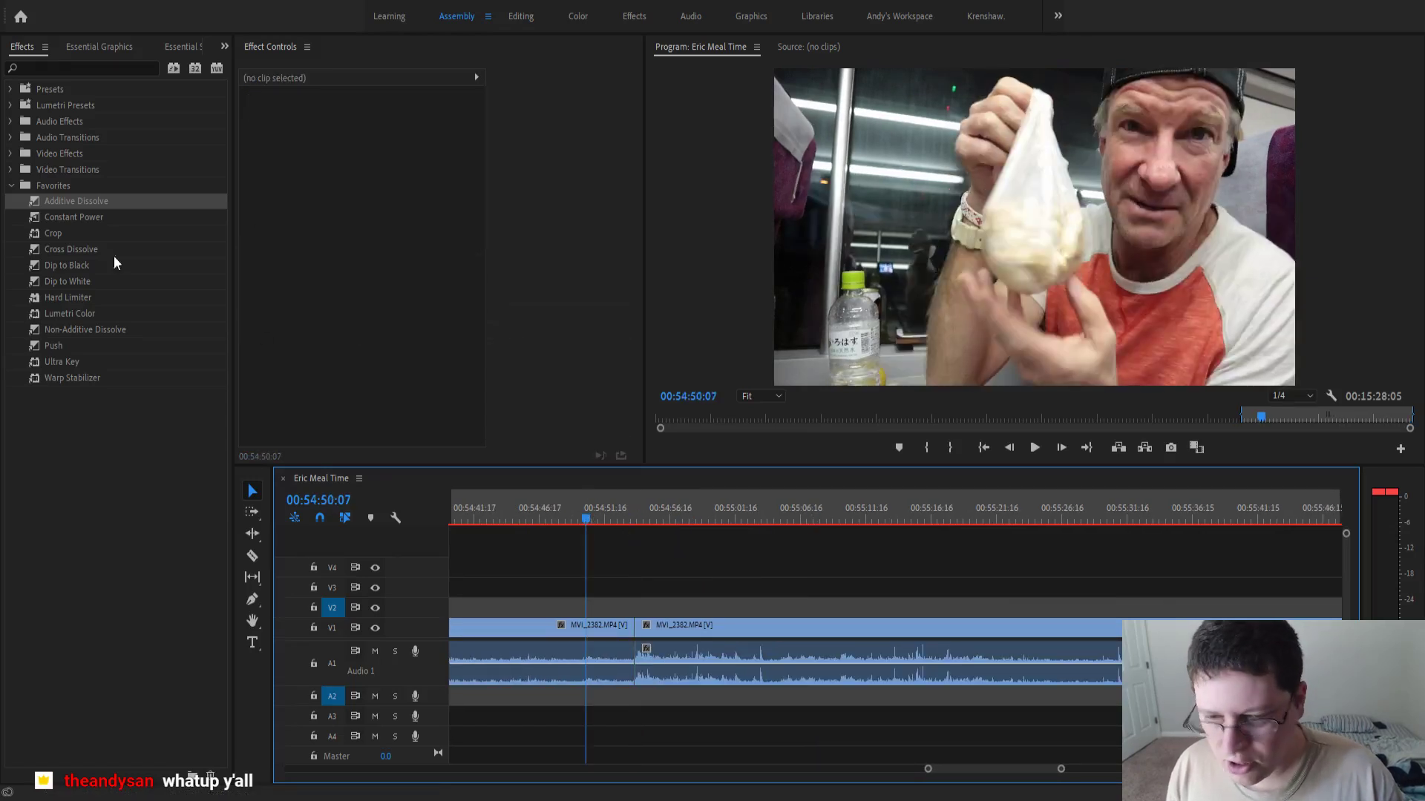
pyautogui.moveTo(55, 219); pyautogui.dragTo(631, 674)
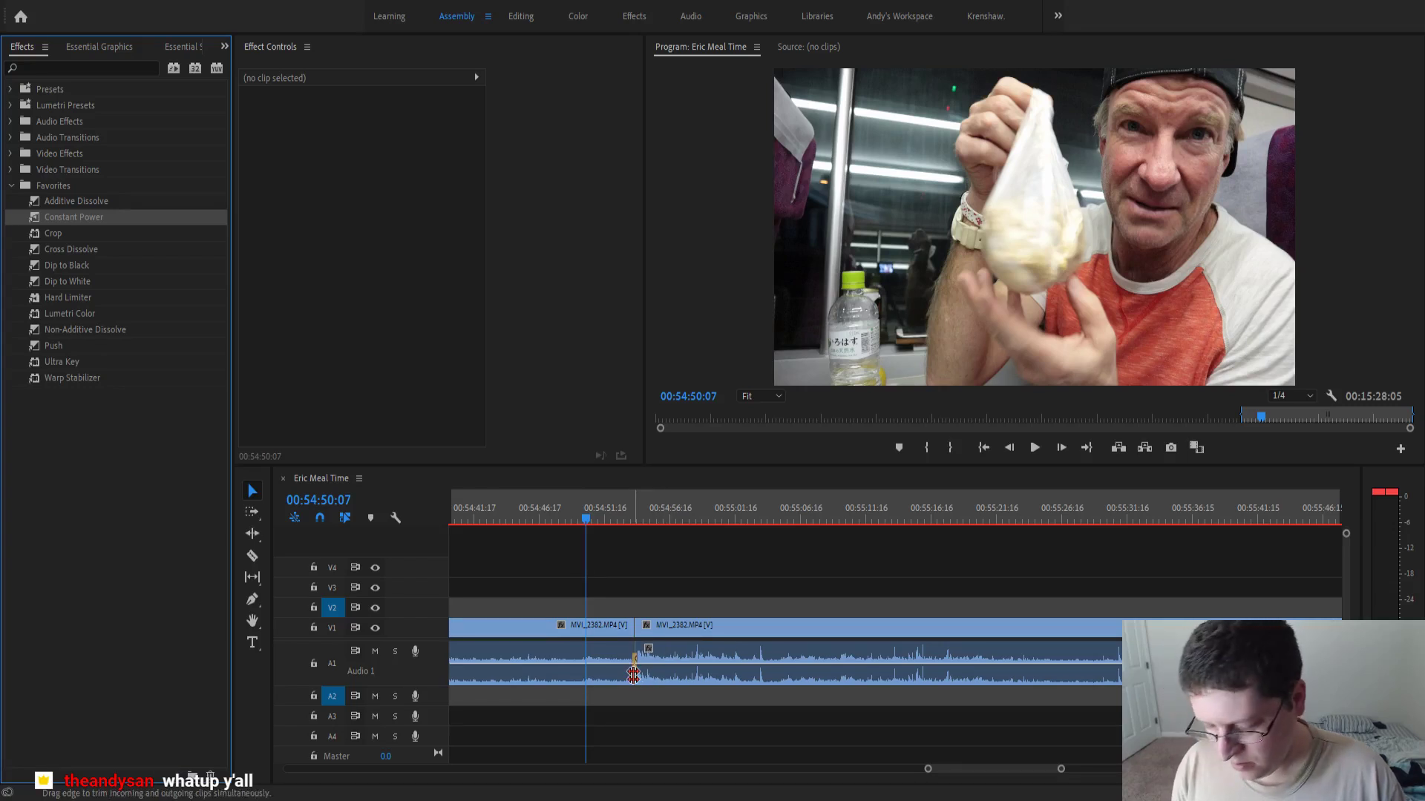
pyautogui.press('space')
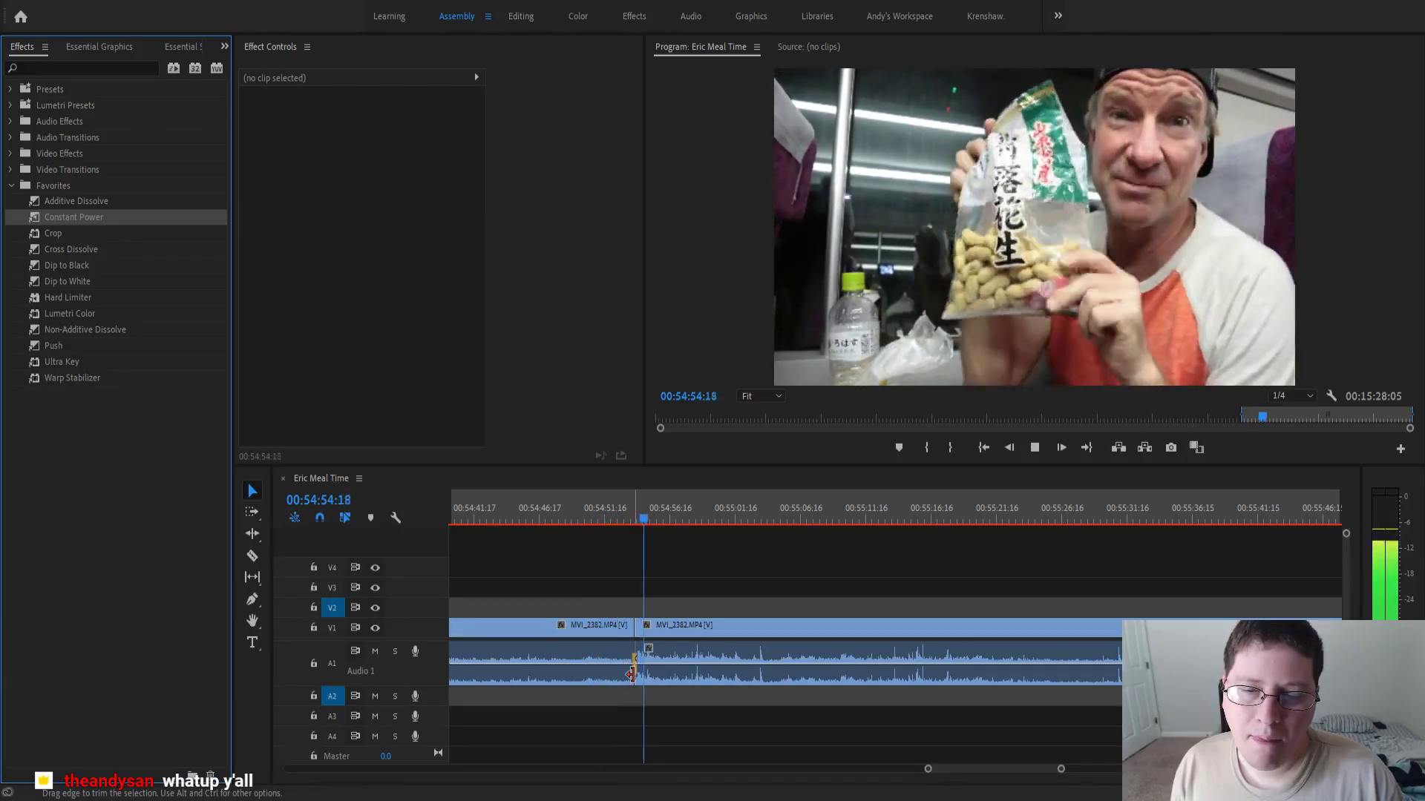
pyautogui.press('space')
# - Ripple-trim the end of the MVI_2382 segment before the join back to 00:54:47:08
pyautogui.press('=')
pyautogui.click(498, 508)
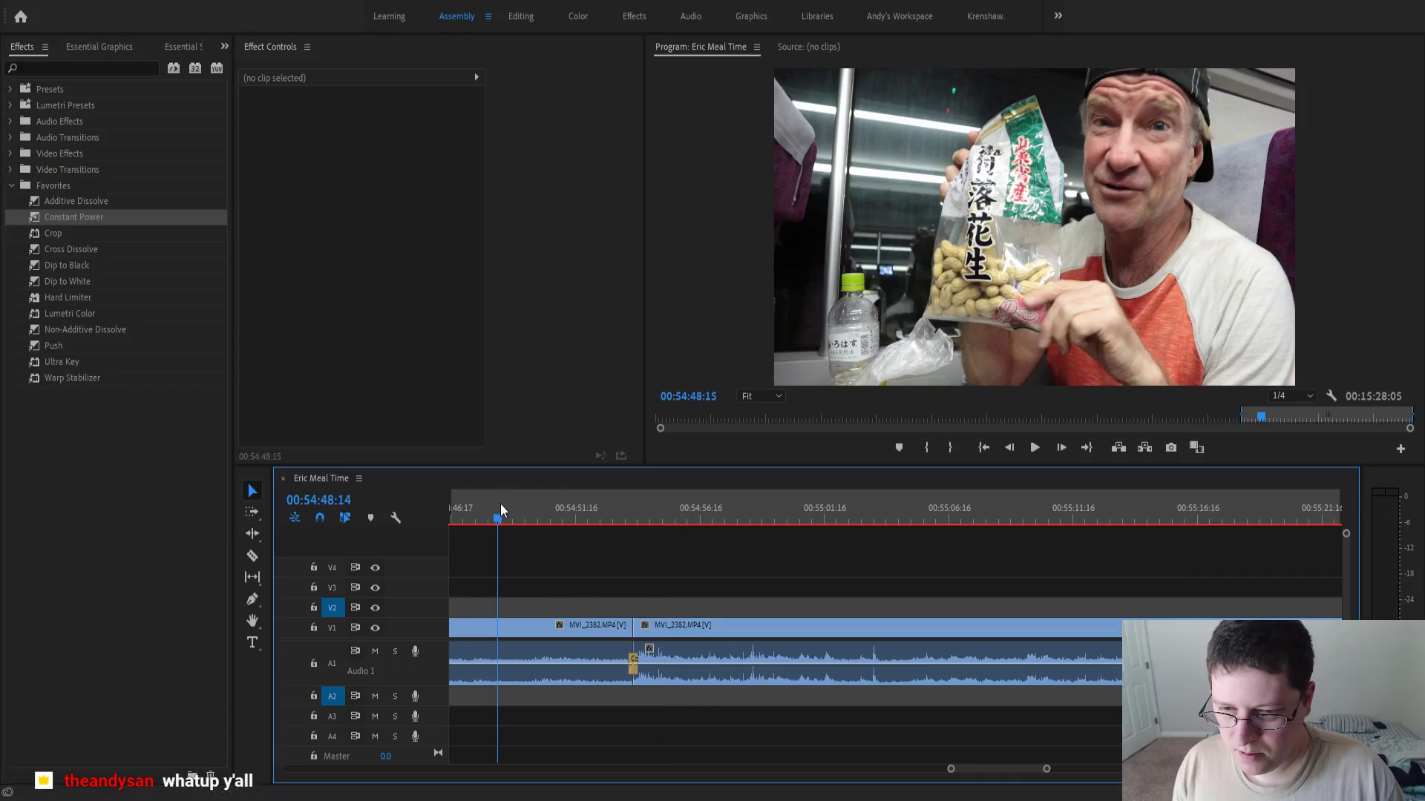
pyautogui.press('space')
pyautogui.scroll(1, 512, 516)
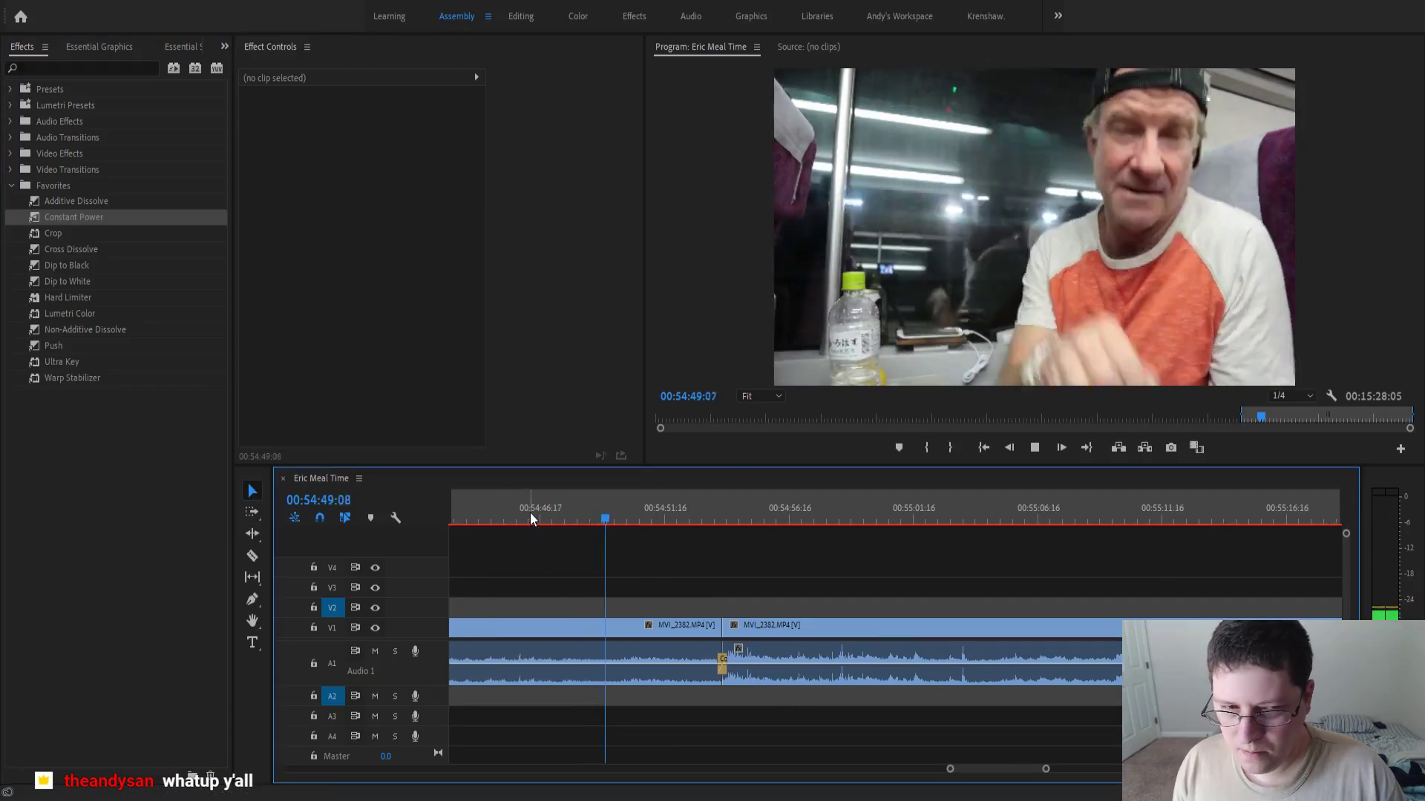
pyautogui.click(530, 514)
pyautogui.press('space')
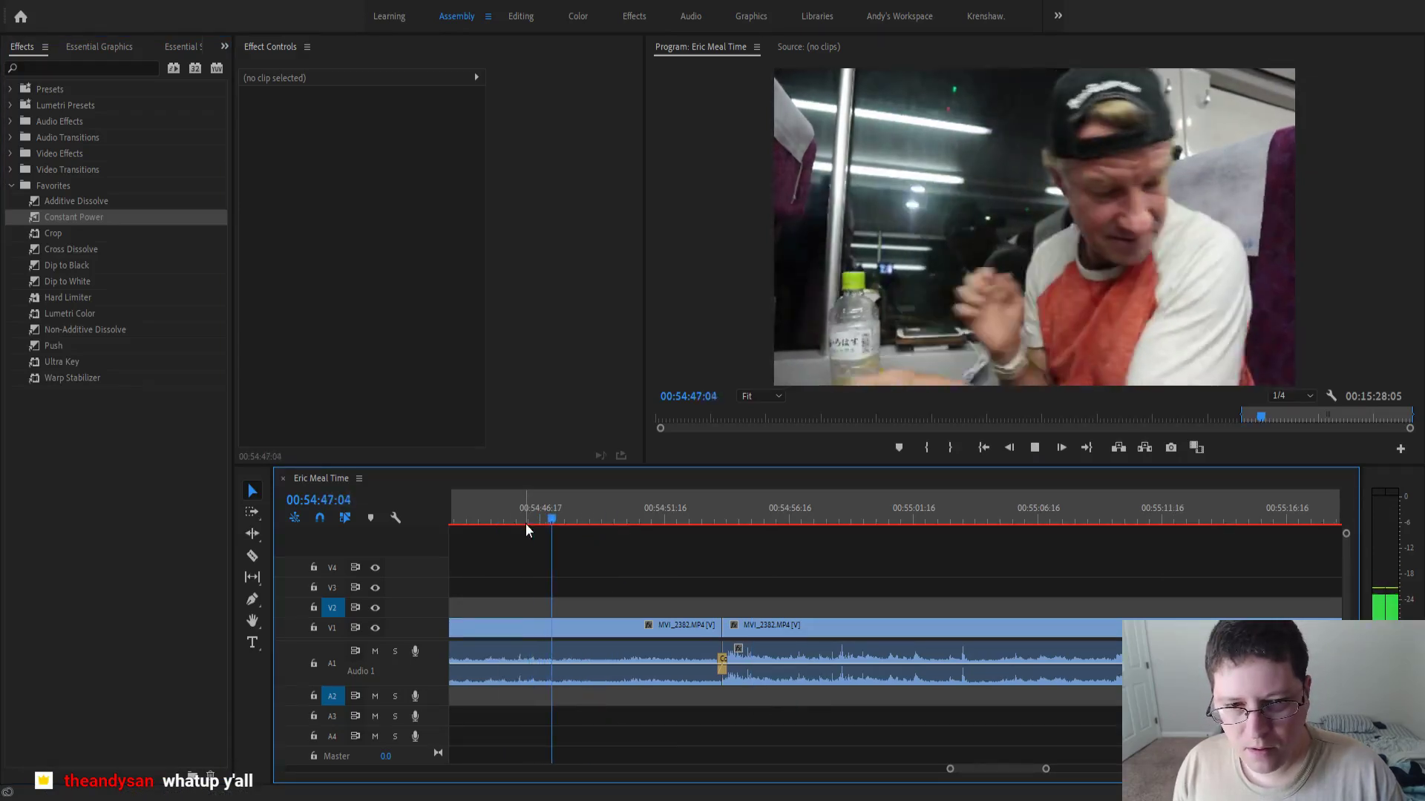
pyautogui.click(531, 515)
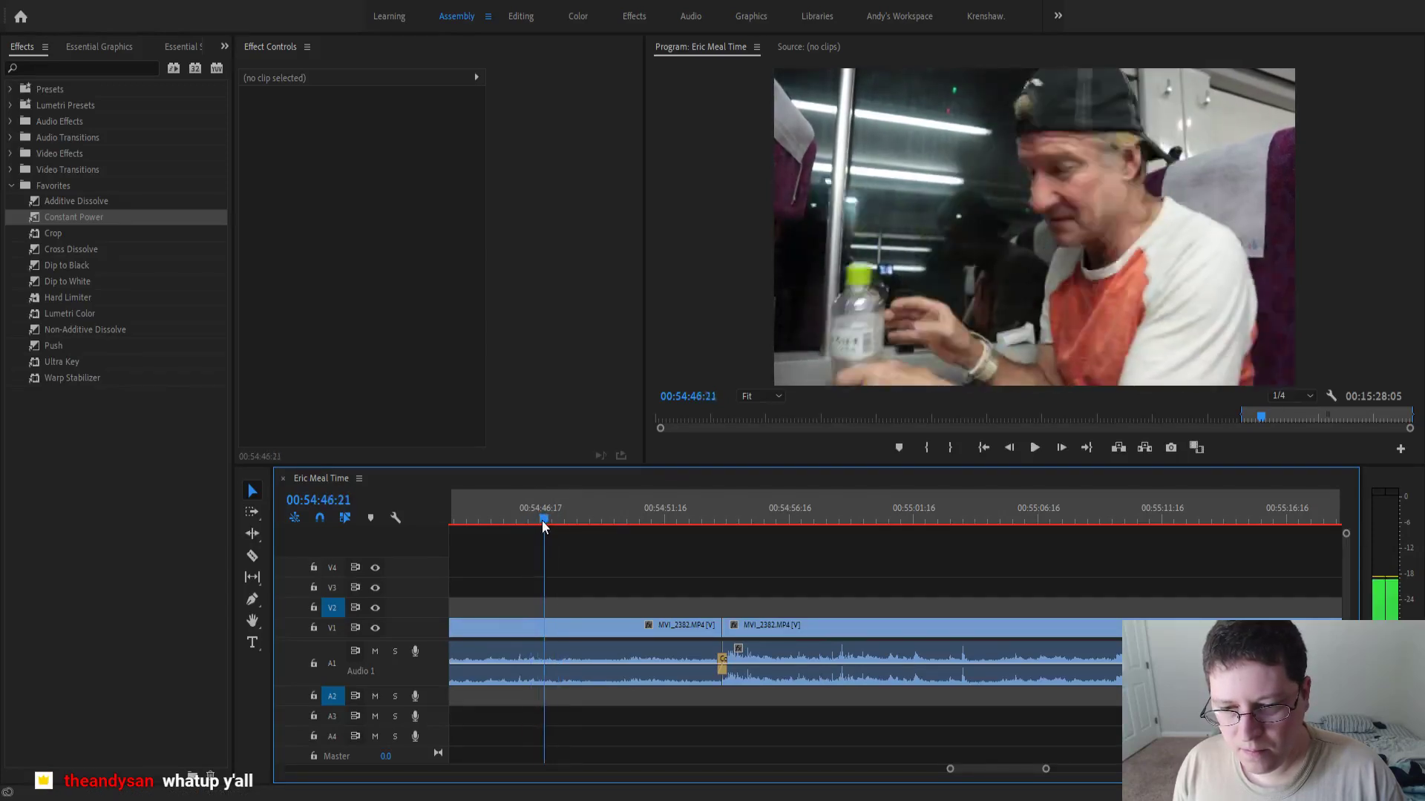
pyautogui.click(252, 533)
pyautogui.moveTo(711, 618); pyautogui.dragTo(545, 631)
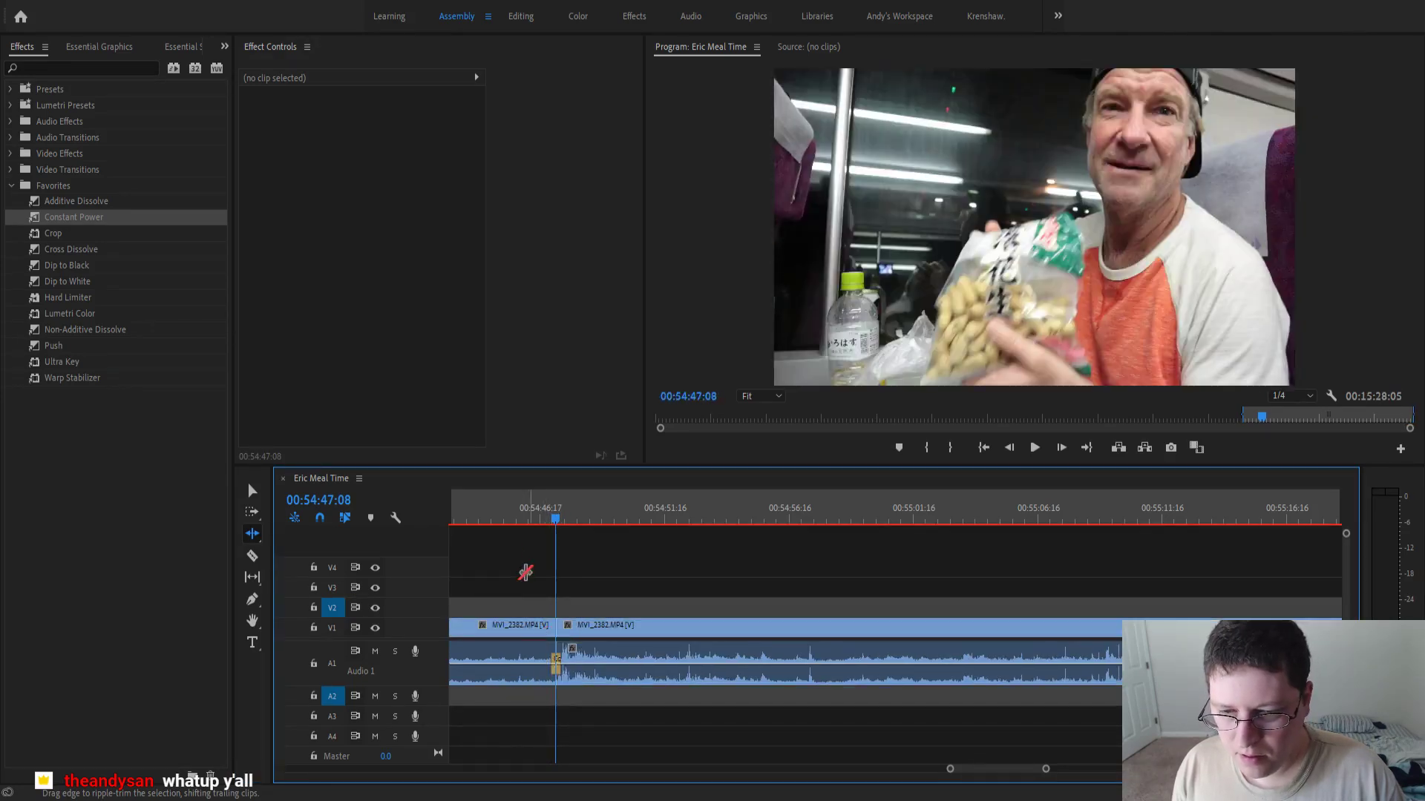
# - Play across the trimmed join, return to the Selection tool, and review the footage through 00:54:55:01
pyautogui.click(483, 517)
pyautogui.press('space')
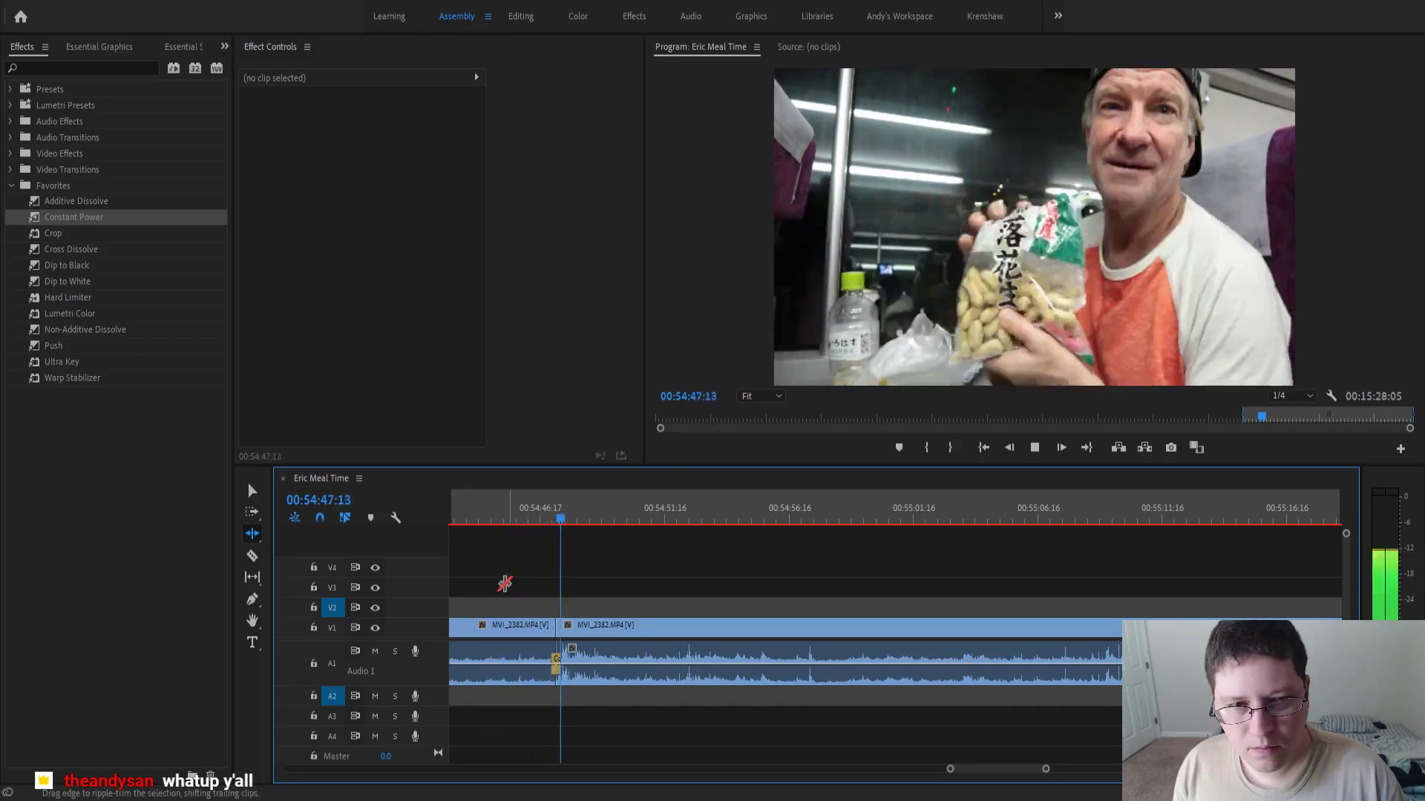
pyautogui.click(252, 491)
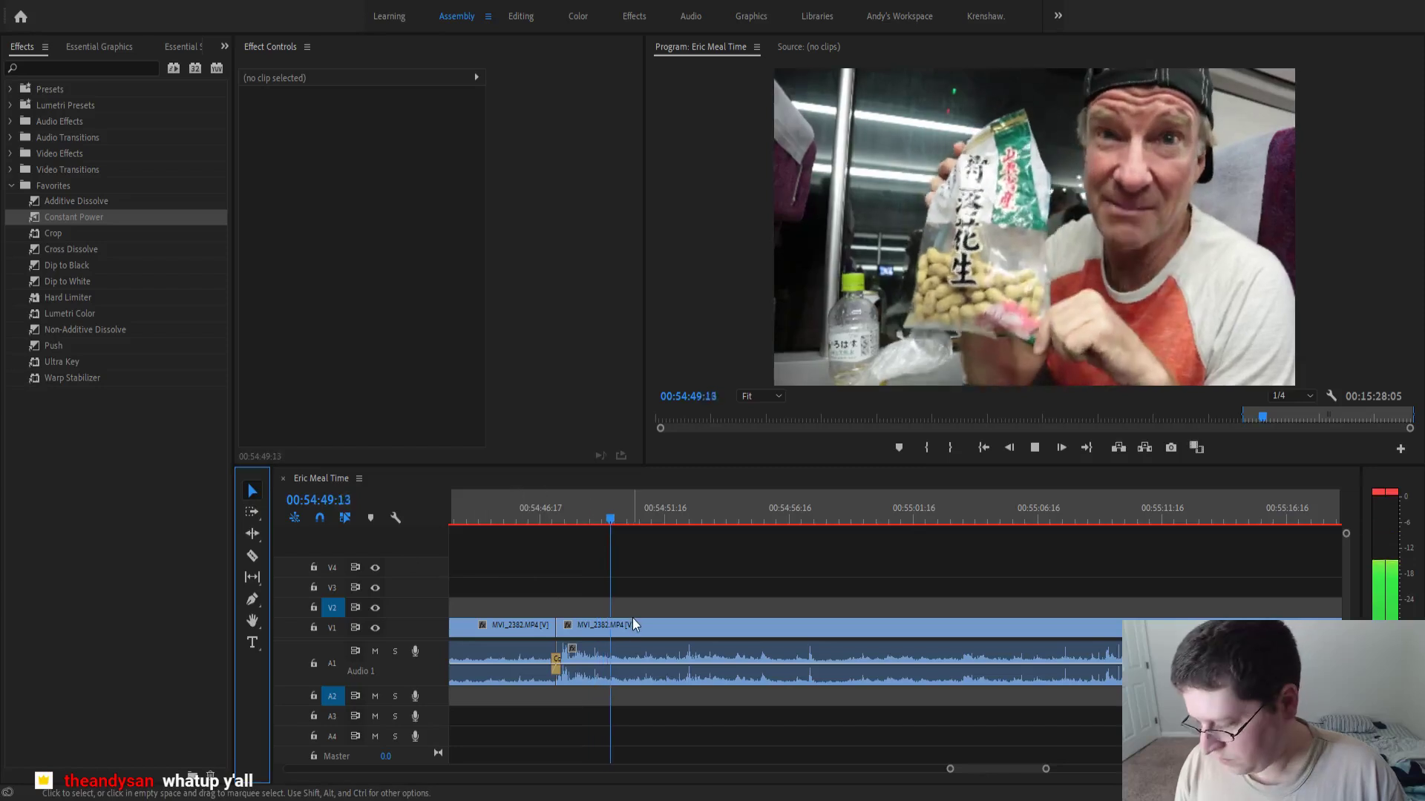
pyautogui.press('-')
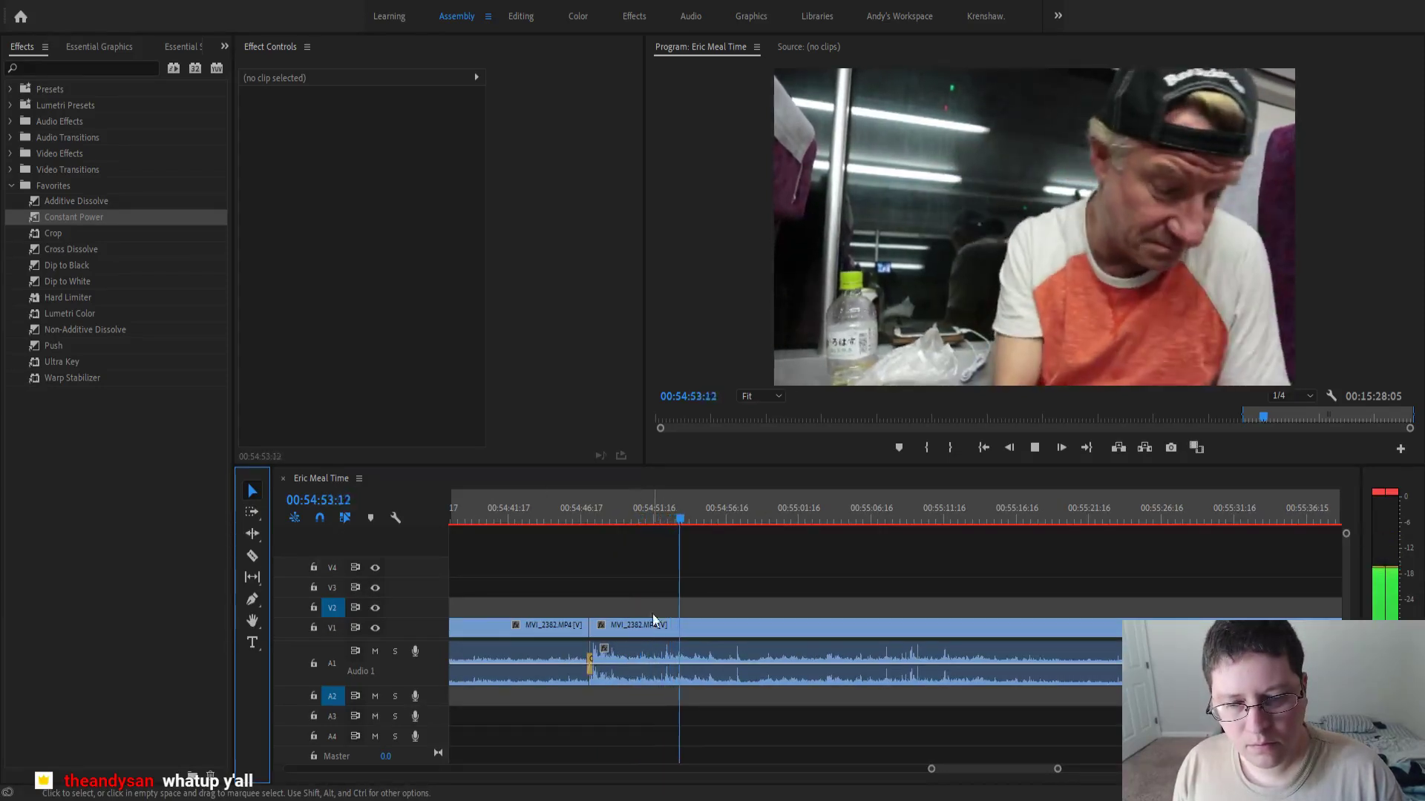
pyautogui.press('=')
pyautogui.press('=')
pyautogui.press('=')
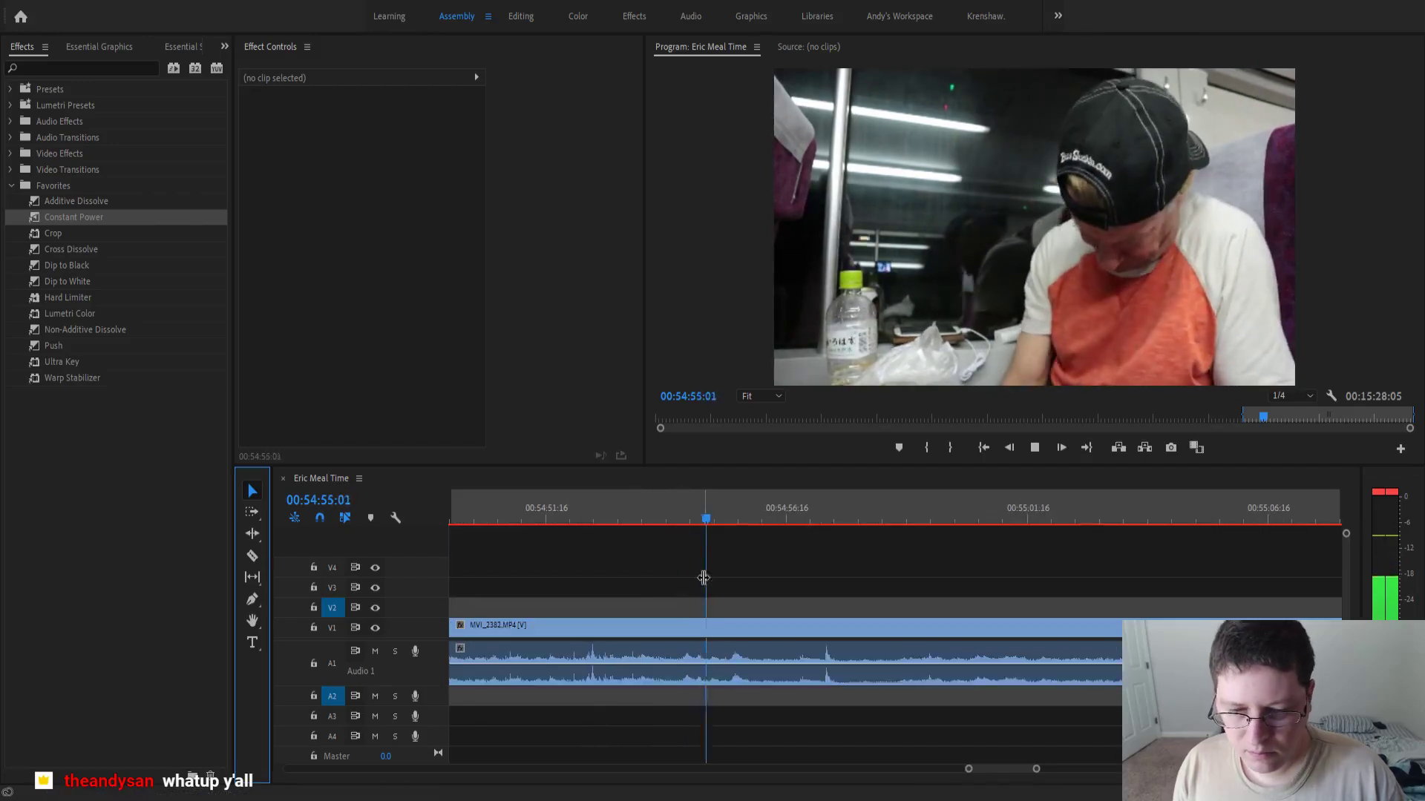
# - Split the MVI_2382.MP4 clip at 00:54:53:10, just after the peanut bag is put away
pyautogui.click(598, 514)
pyautogui.click(562, 511)
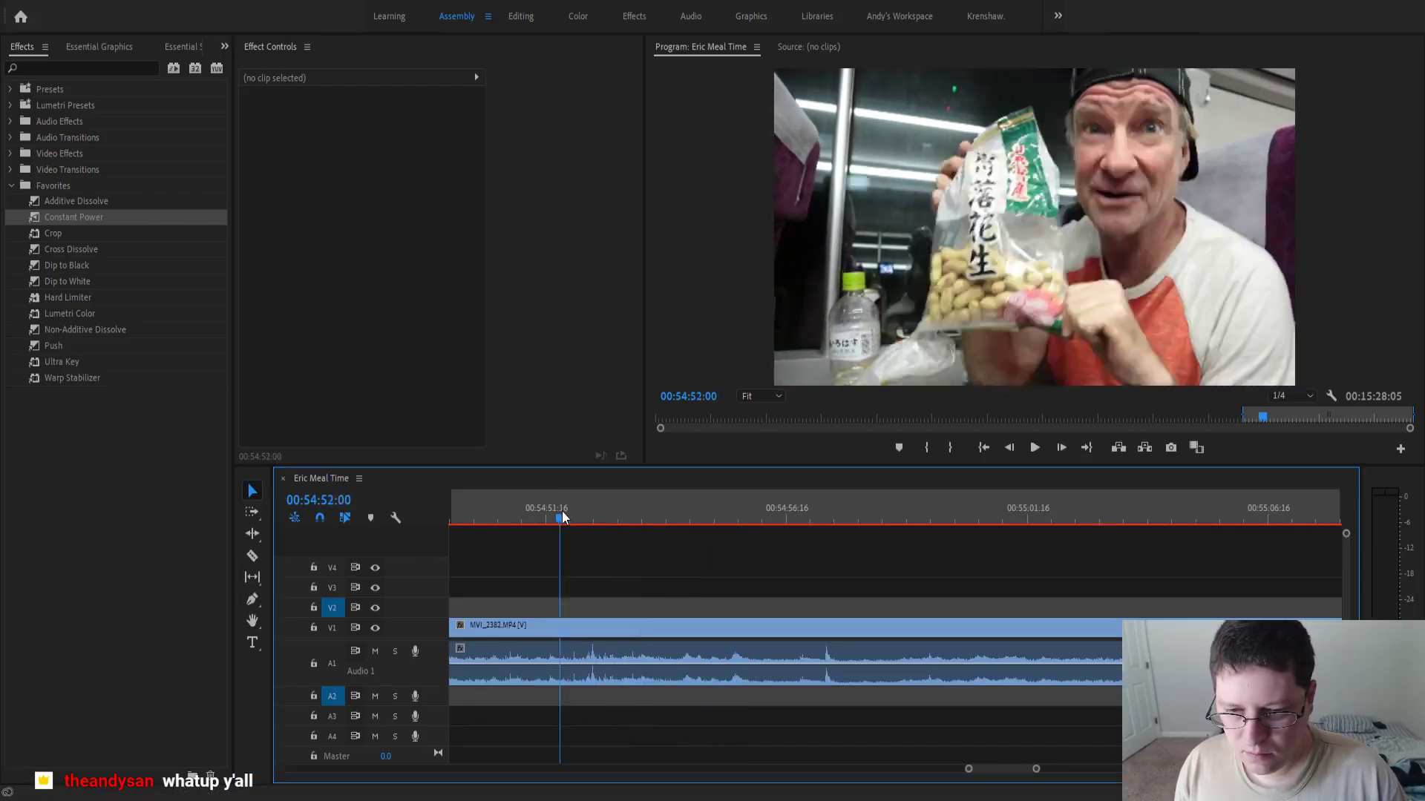
pyautogui.hotkey('ctrl', 'k')
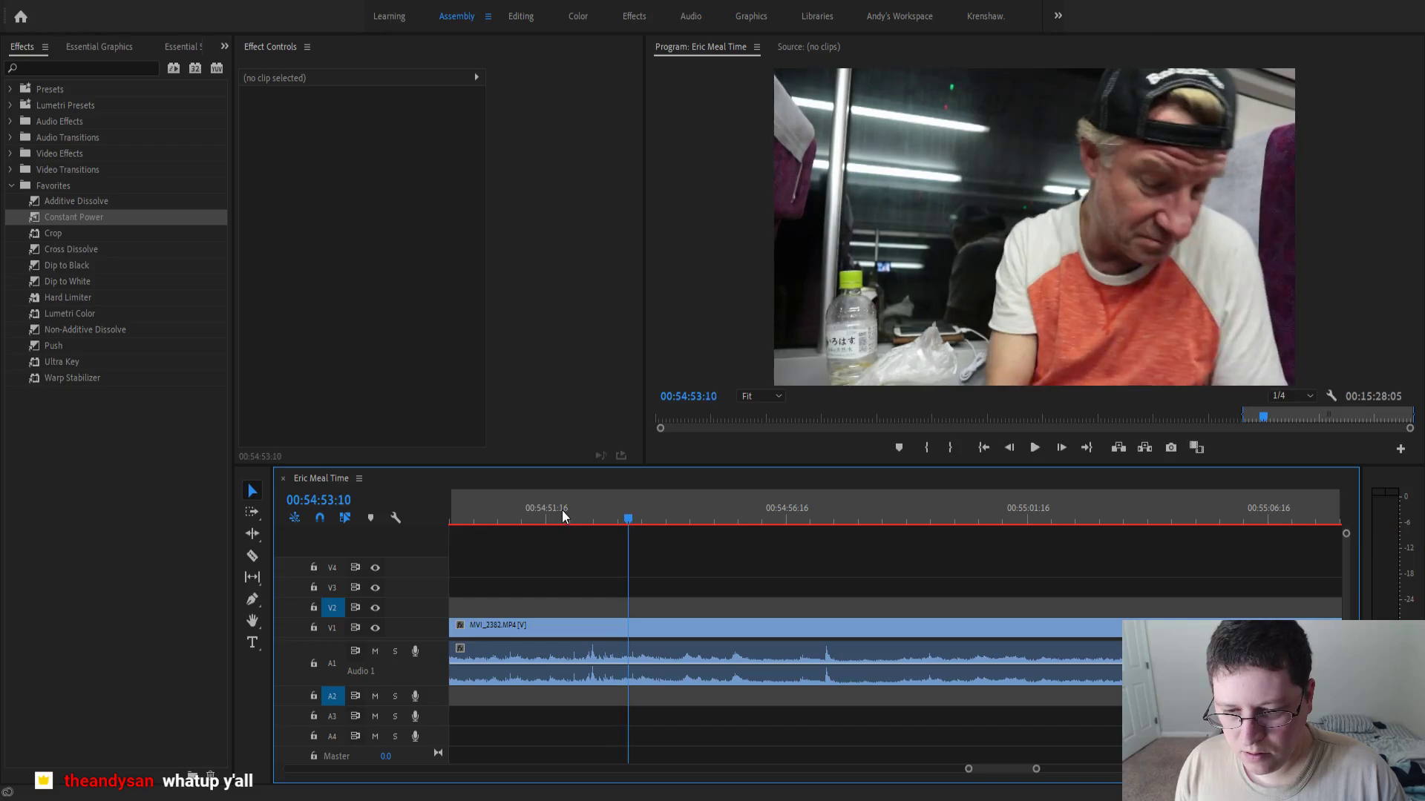
# - Play and skip through the footage after the first cut to find where the man starts presenting the next snack
pyautogui.click(772, 514)
pyautogui.press('-')
pyautogui.press('-')
pyautogui.press('-')
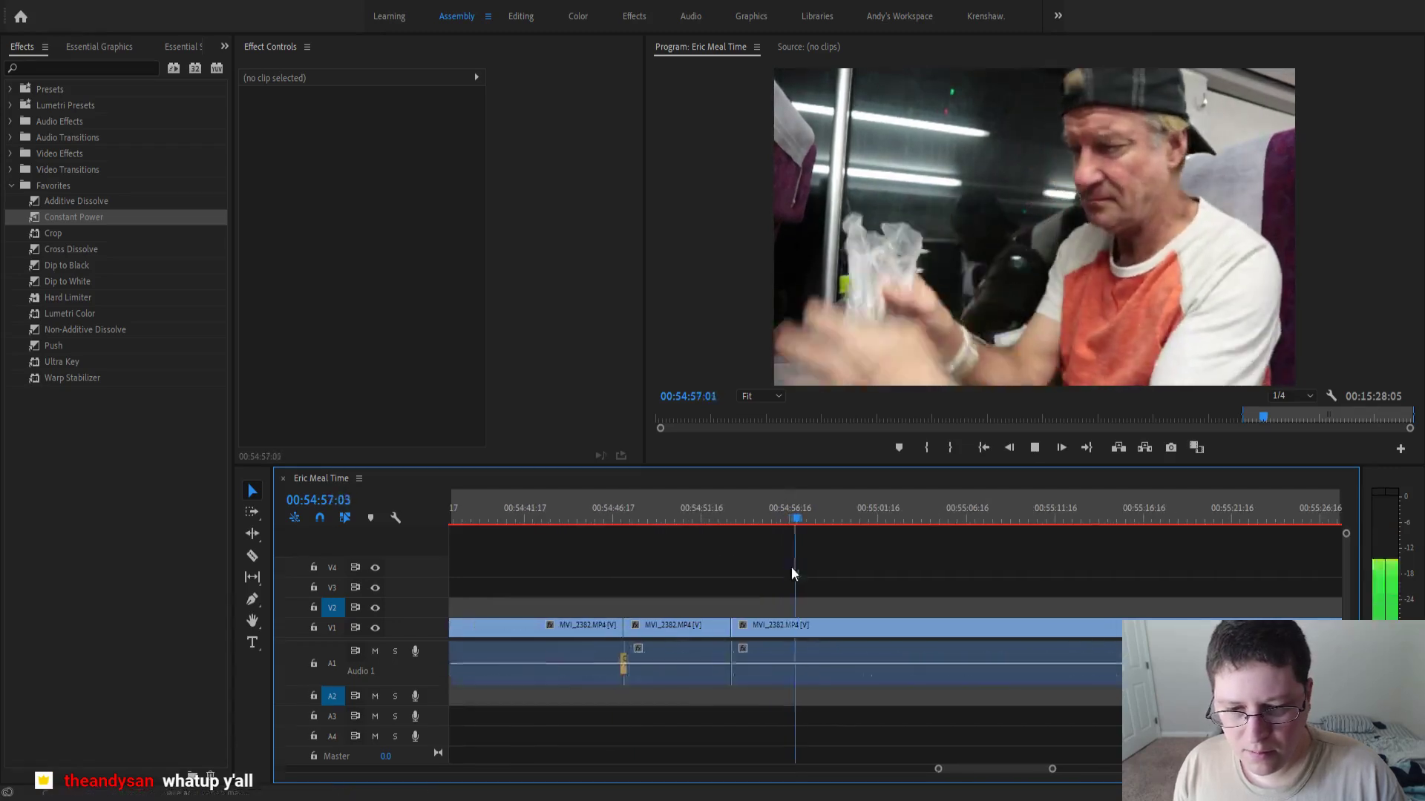
pyautogui.click(741, 519)
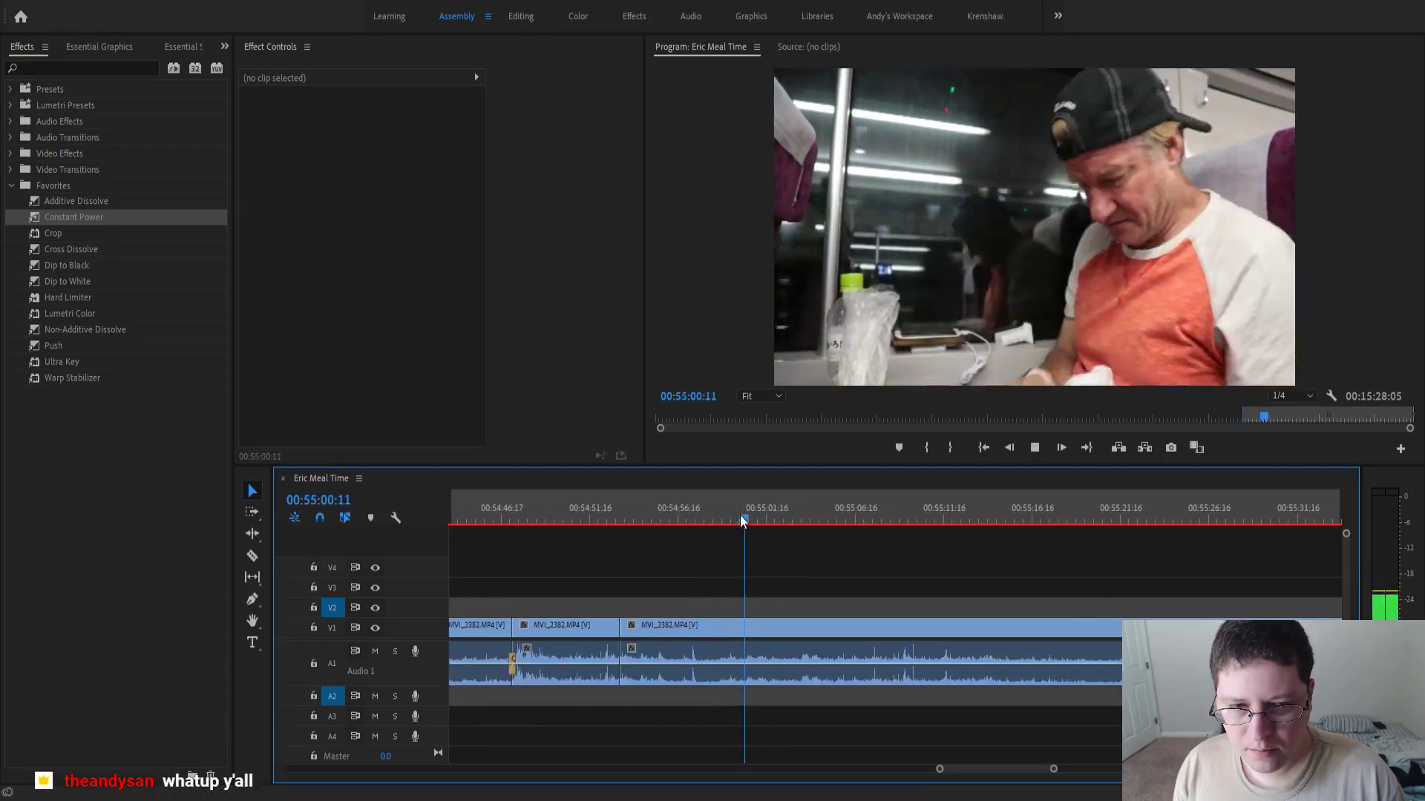
pyautogui.click(779, 517)
pyautogui.click(825, 511)
pyautogui.press('-')
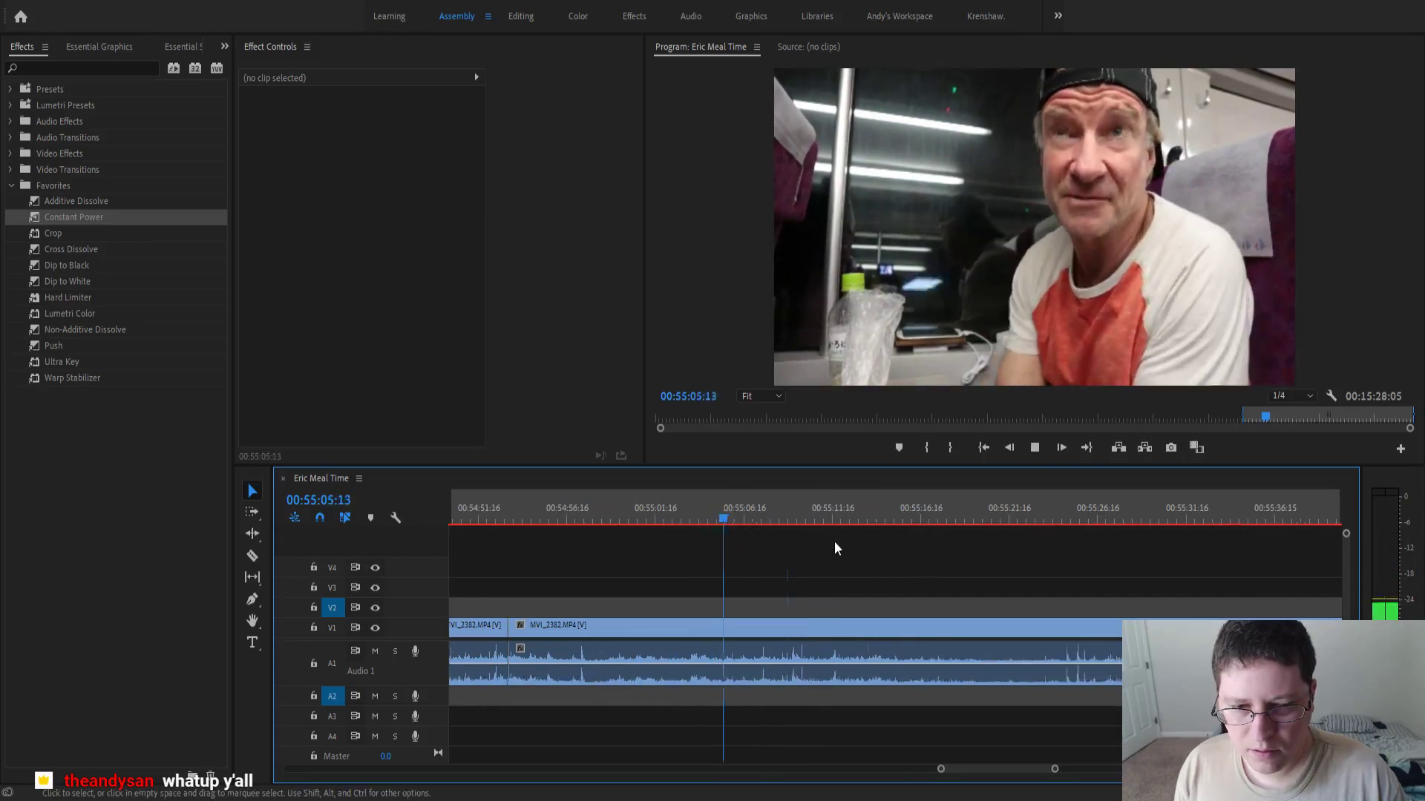
pyautogui.press('-')
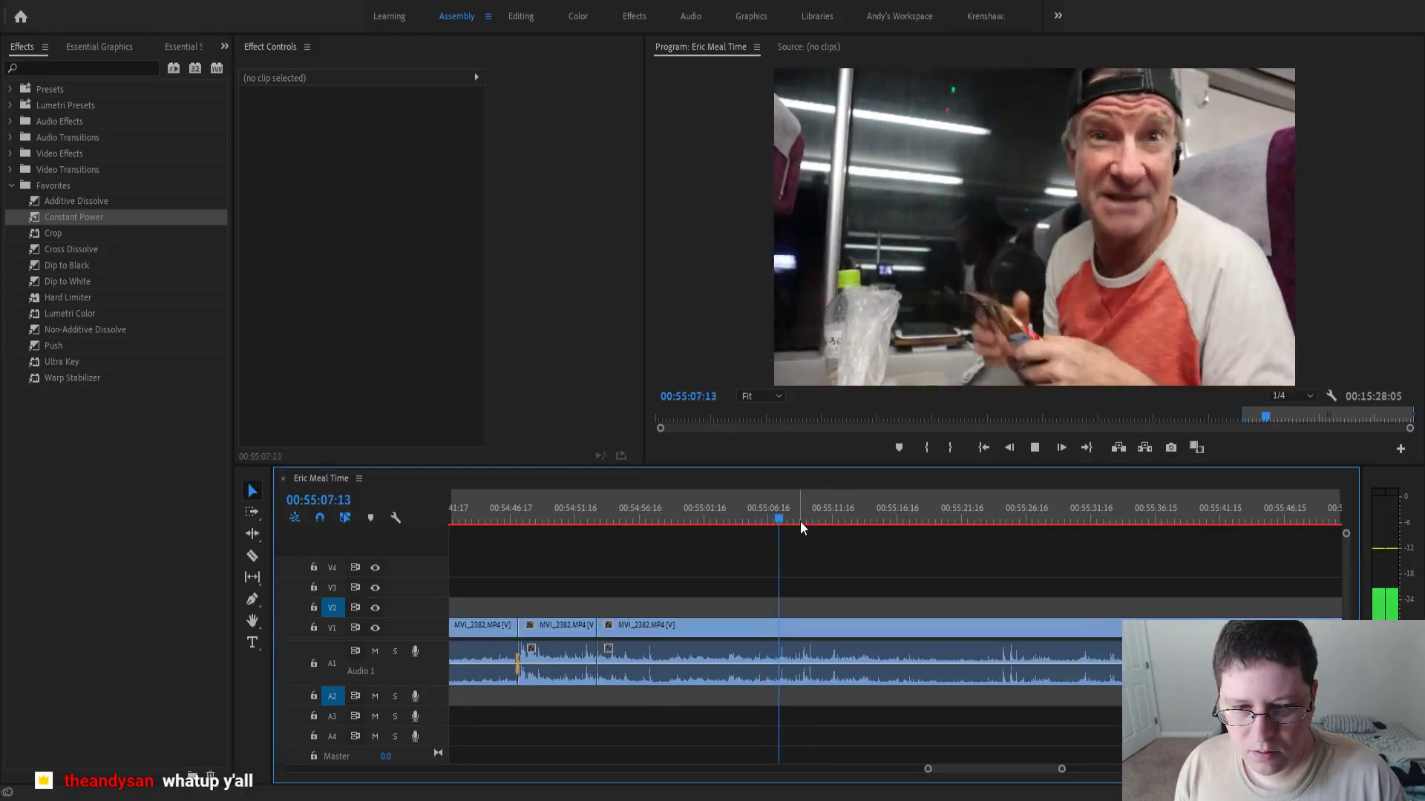
pyautogui.click(742, 518)
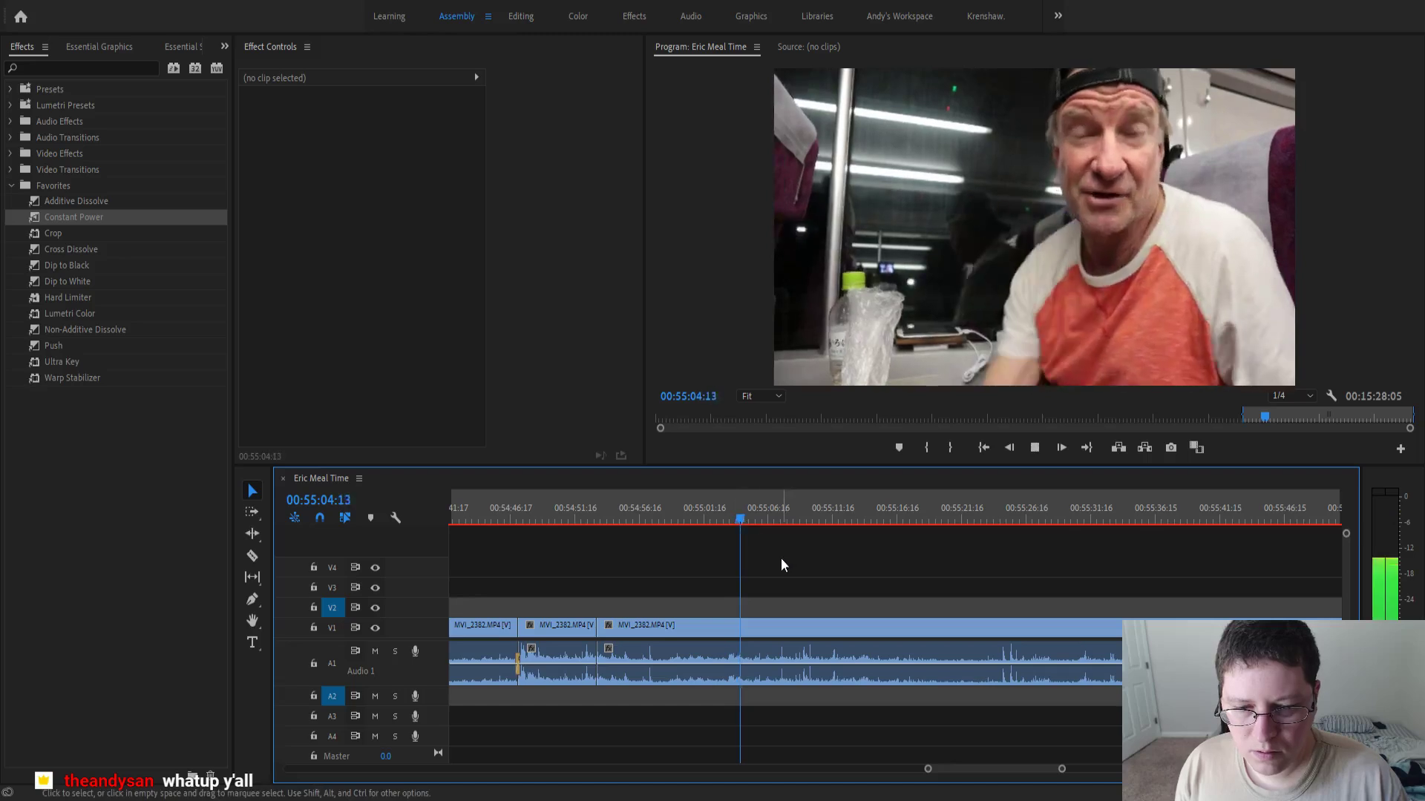
# - Split the clip again at 00:55:05:12, just before the man turns to present the next snack
pyautogui.press('=')
pyautogui.press('space')
pyautogui.click(750, 521)
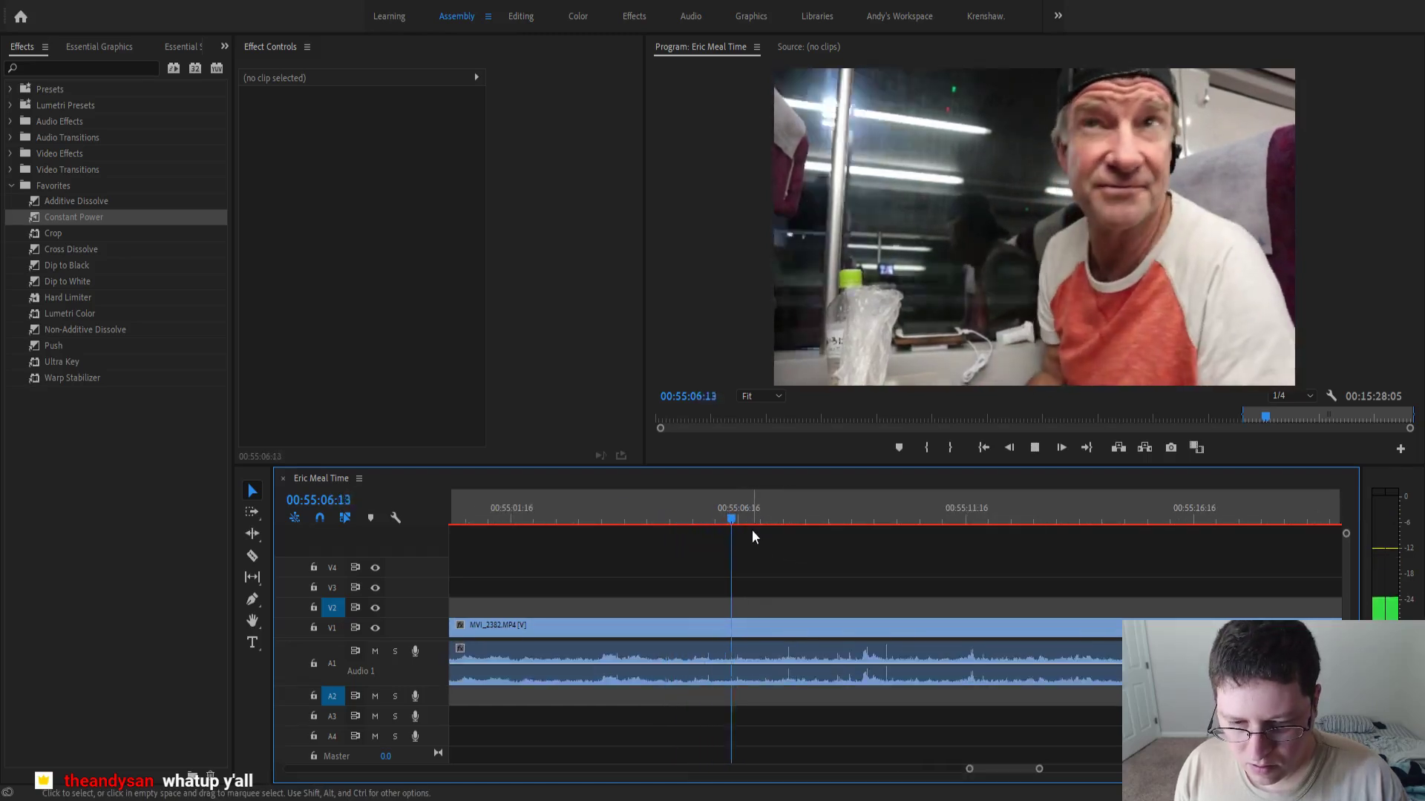
pyautogui.moveTo(750, 519); pyautogui.dragTo(705, 520)
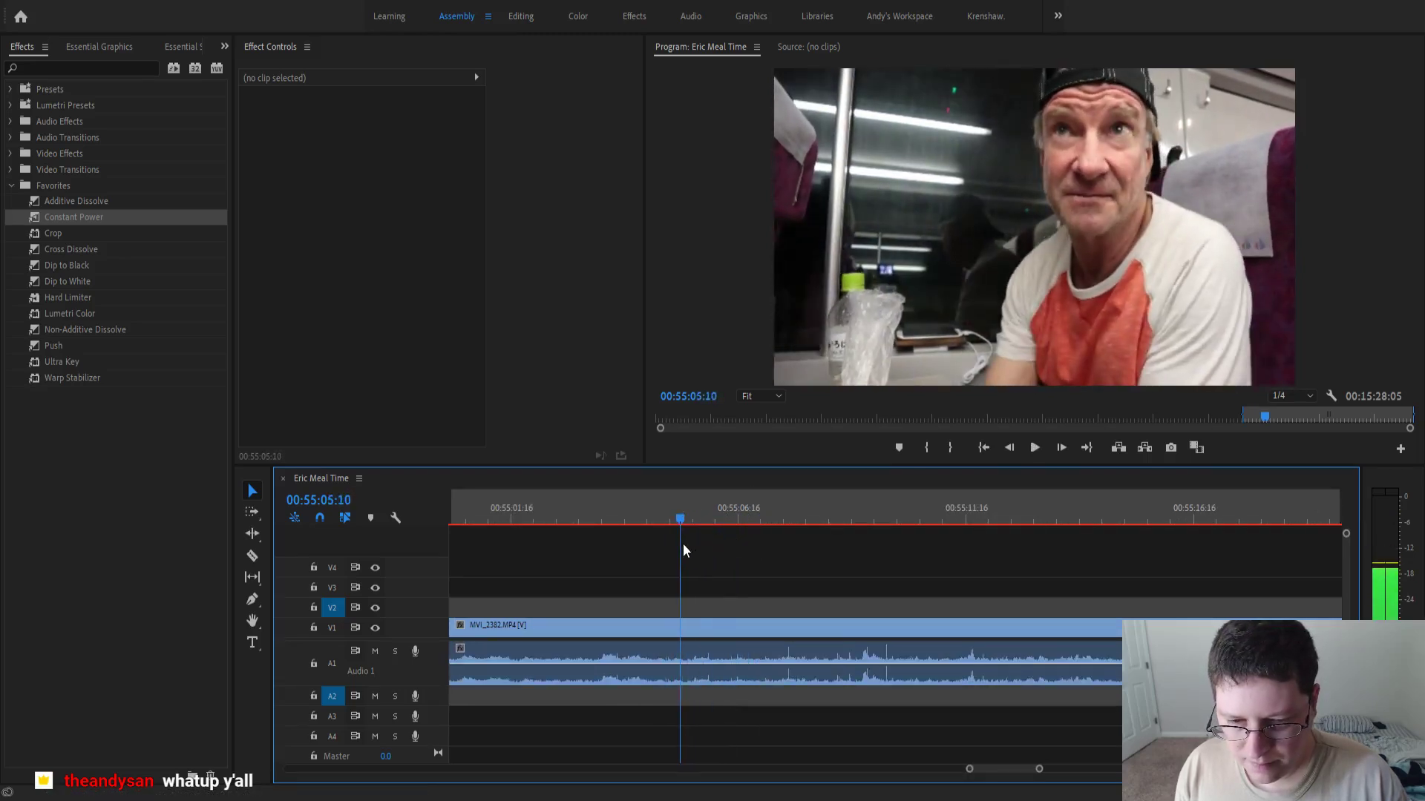
pyautogui.hotkey('ctrl', 'k')
pyautogui.press('-')
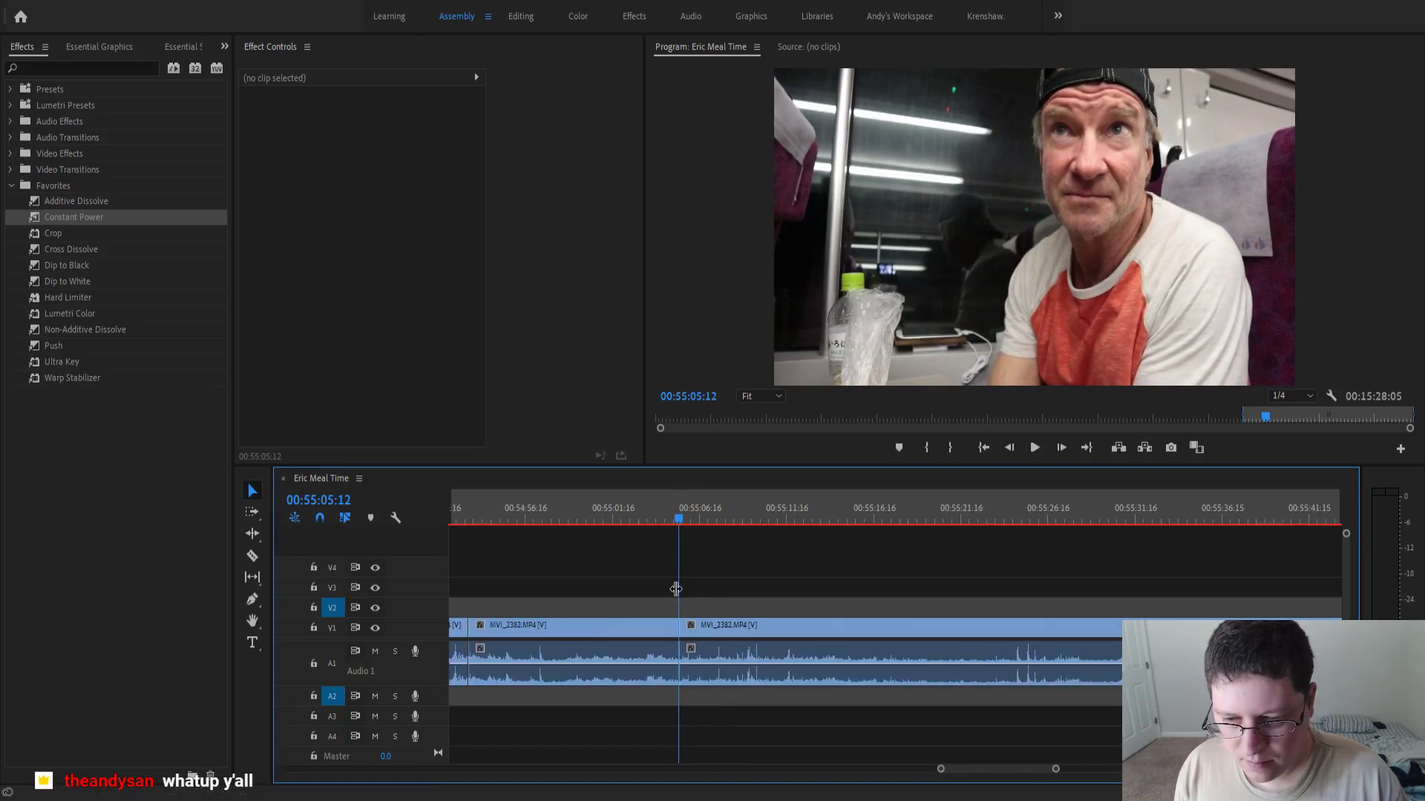
# - Remove the unwanted segment between the cuts at 00:54:53:10 and 00:55:05:12 and close the gap
pyautogui.scroll(3, 675, 589)
pyautogui.click(710, 626)
pyautogui.press('q')
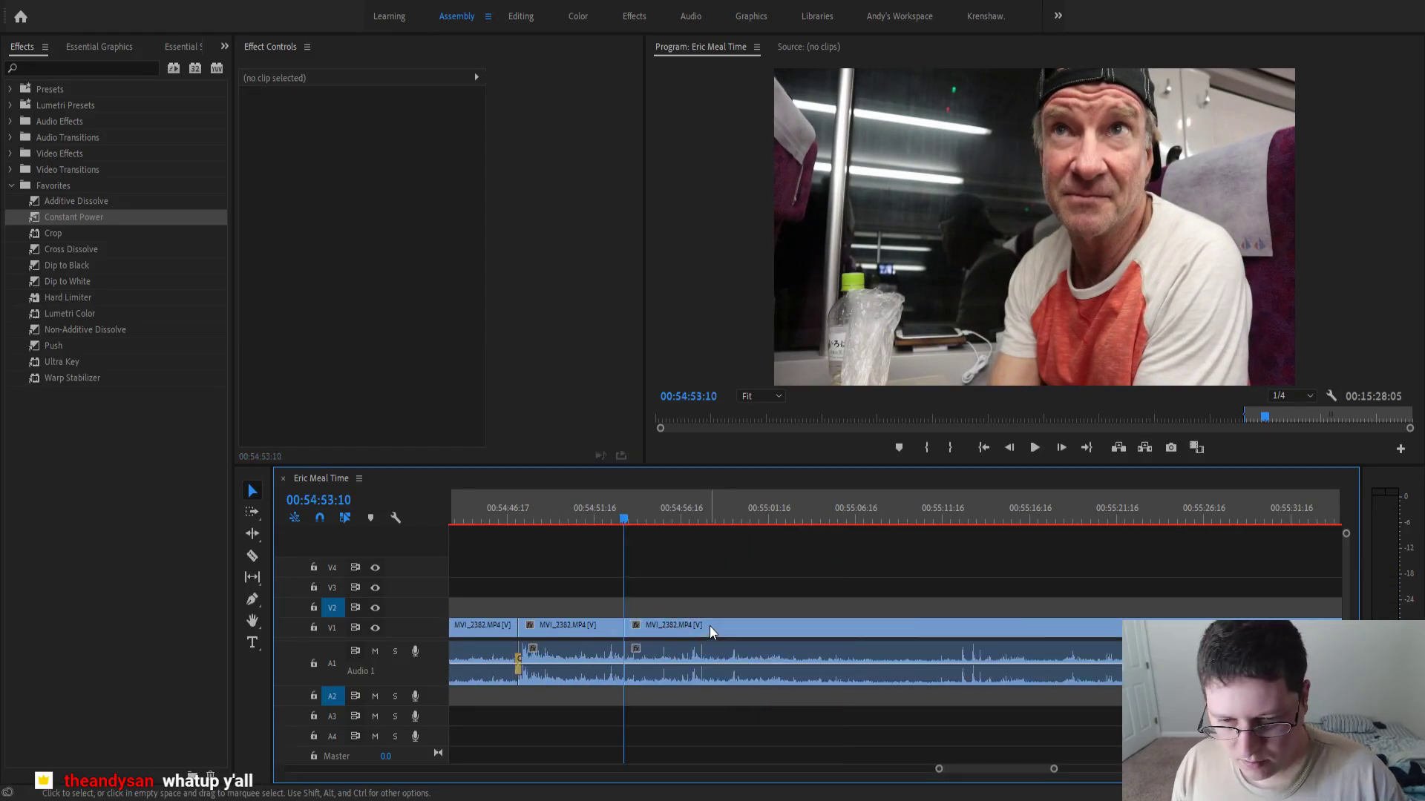
# - Apply a Constant Power crossfade to the audio cut at 00:54:53:10 and play it back
pyautogui.click(606, 513)
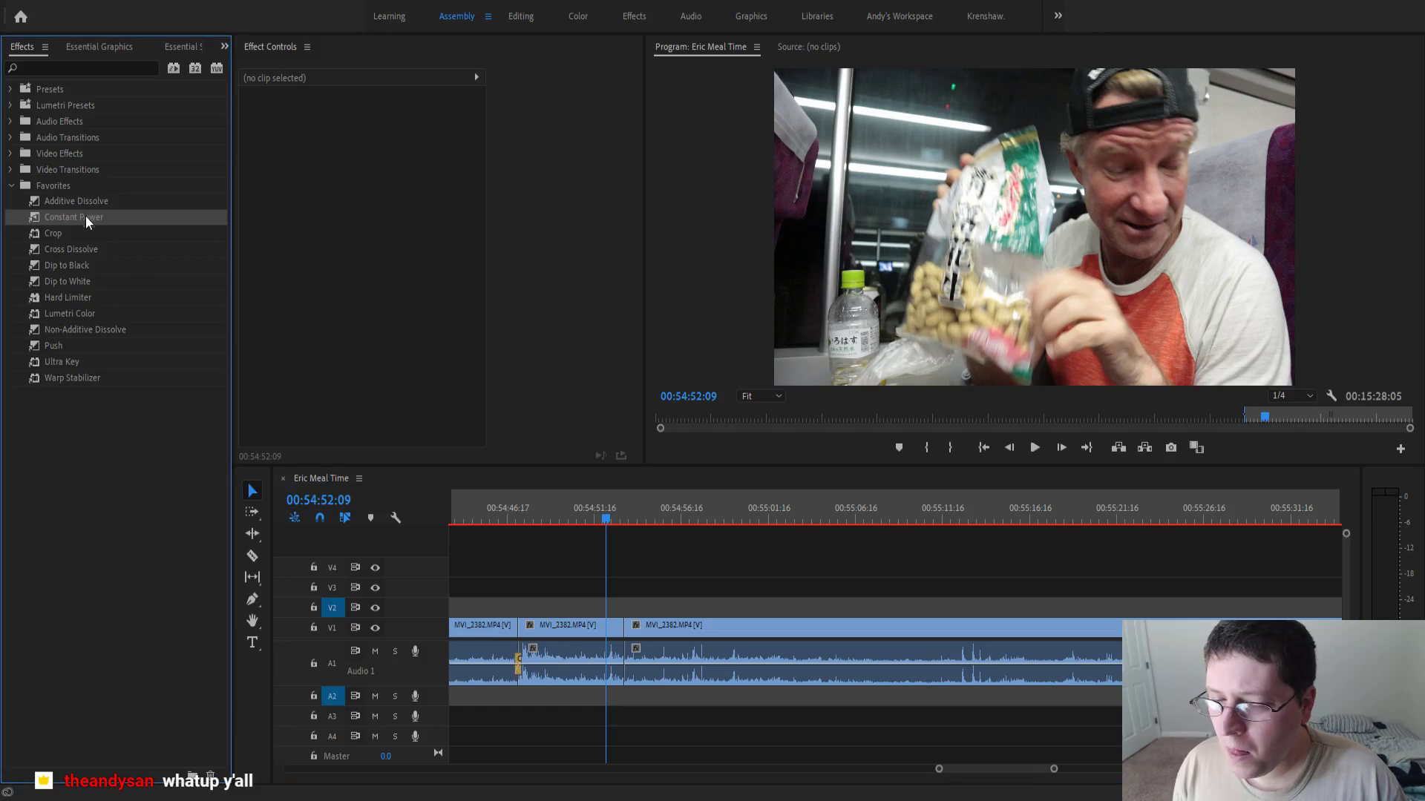
pyautogui.moveTo(86, 216); pyautogui.dragTo(625, 659)
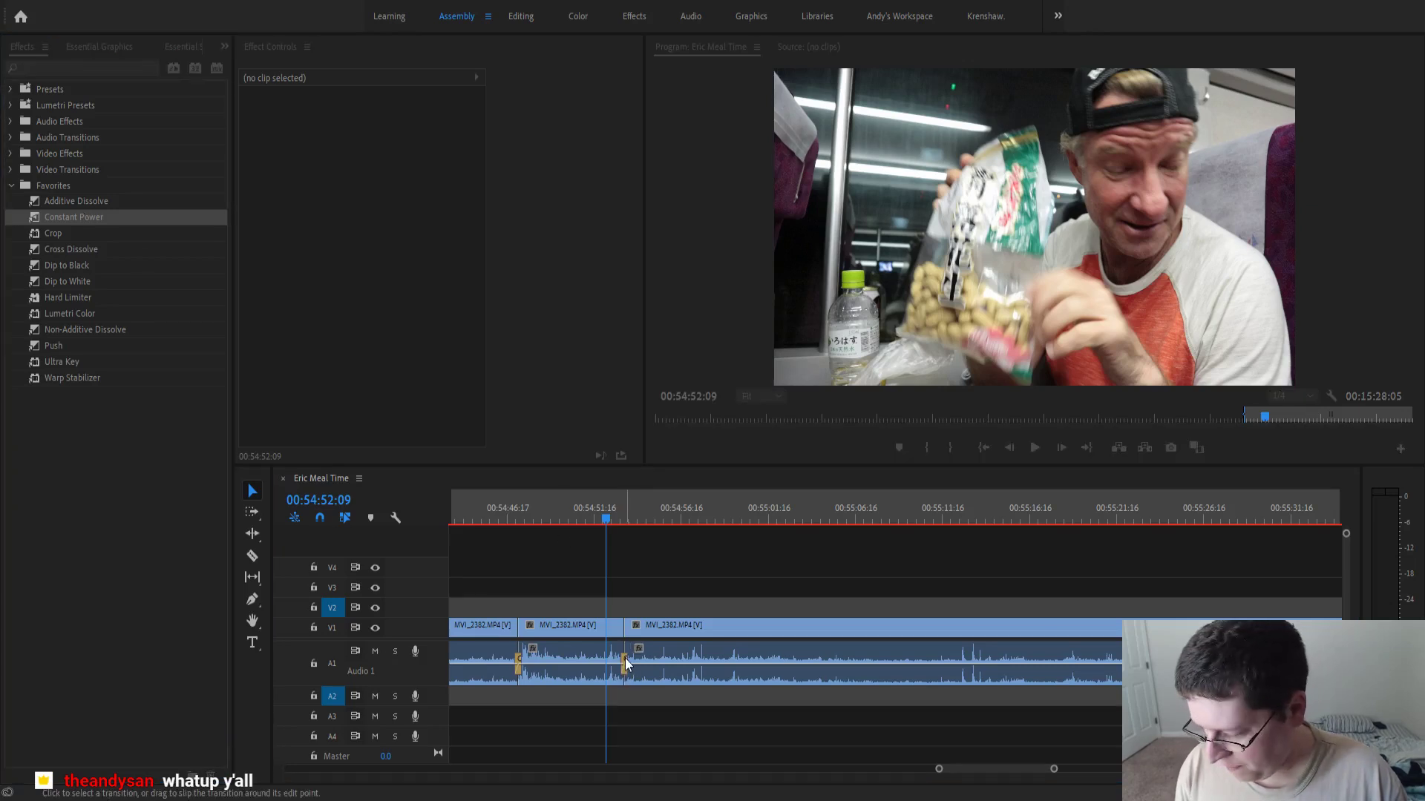
pyautogui.press('space')
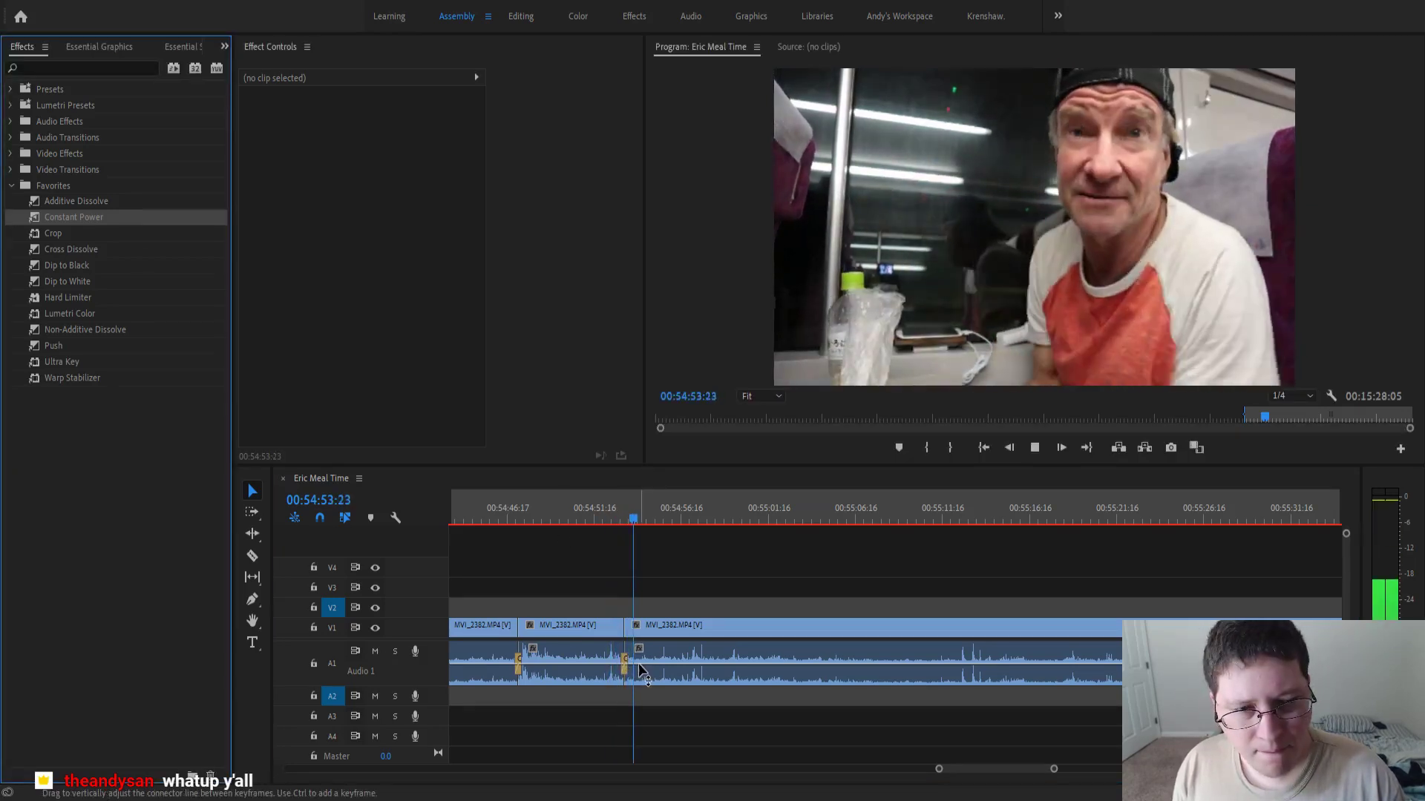
pyautogui.press('space')
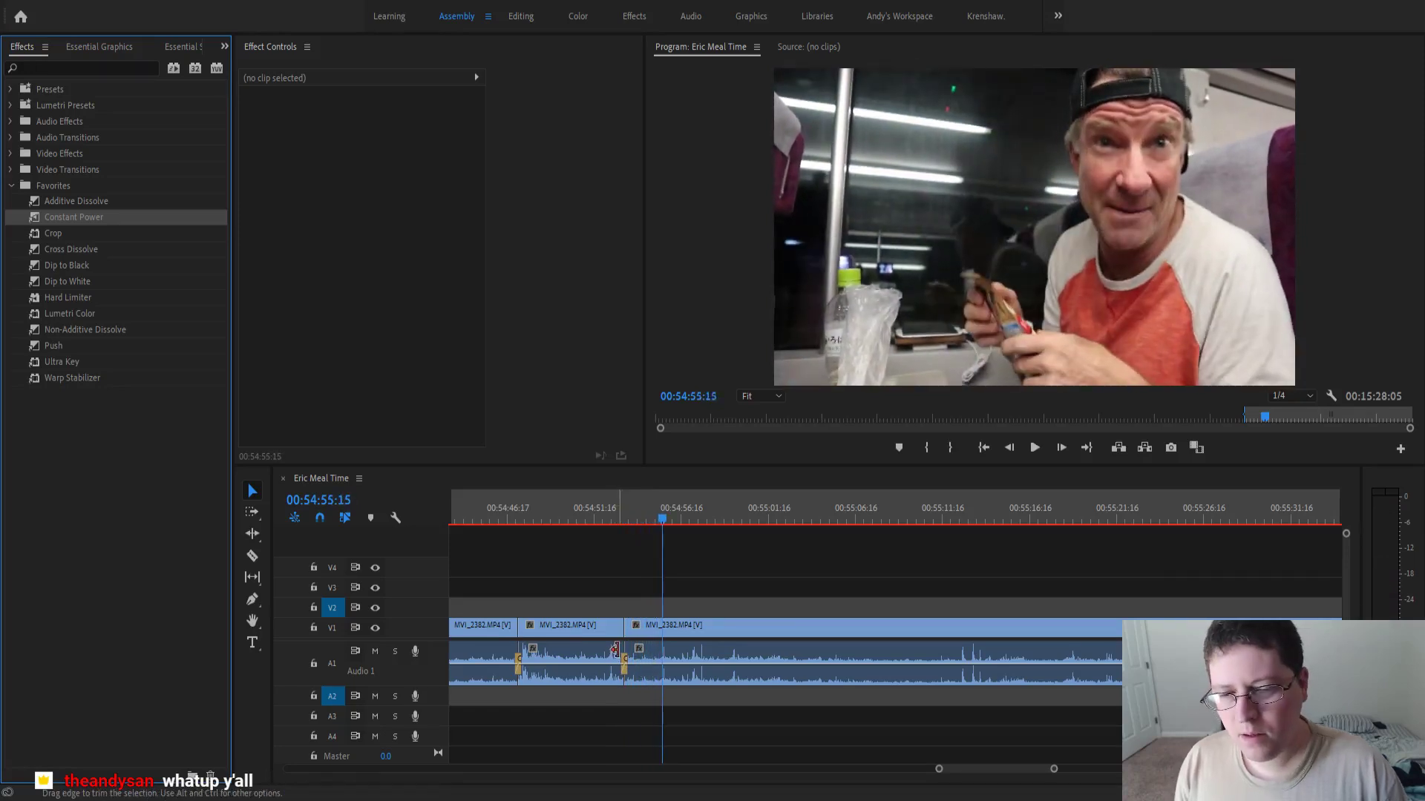
# - Ripple-extend the end of the clip before the crossfaded cut by about half a second and play the join
pyautogui.press('=')
pyautogui.click(252, 534)
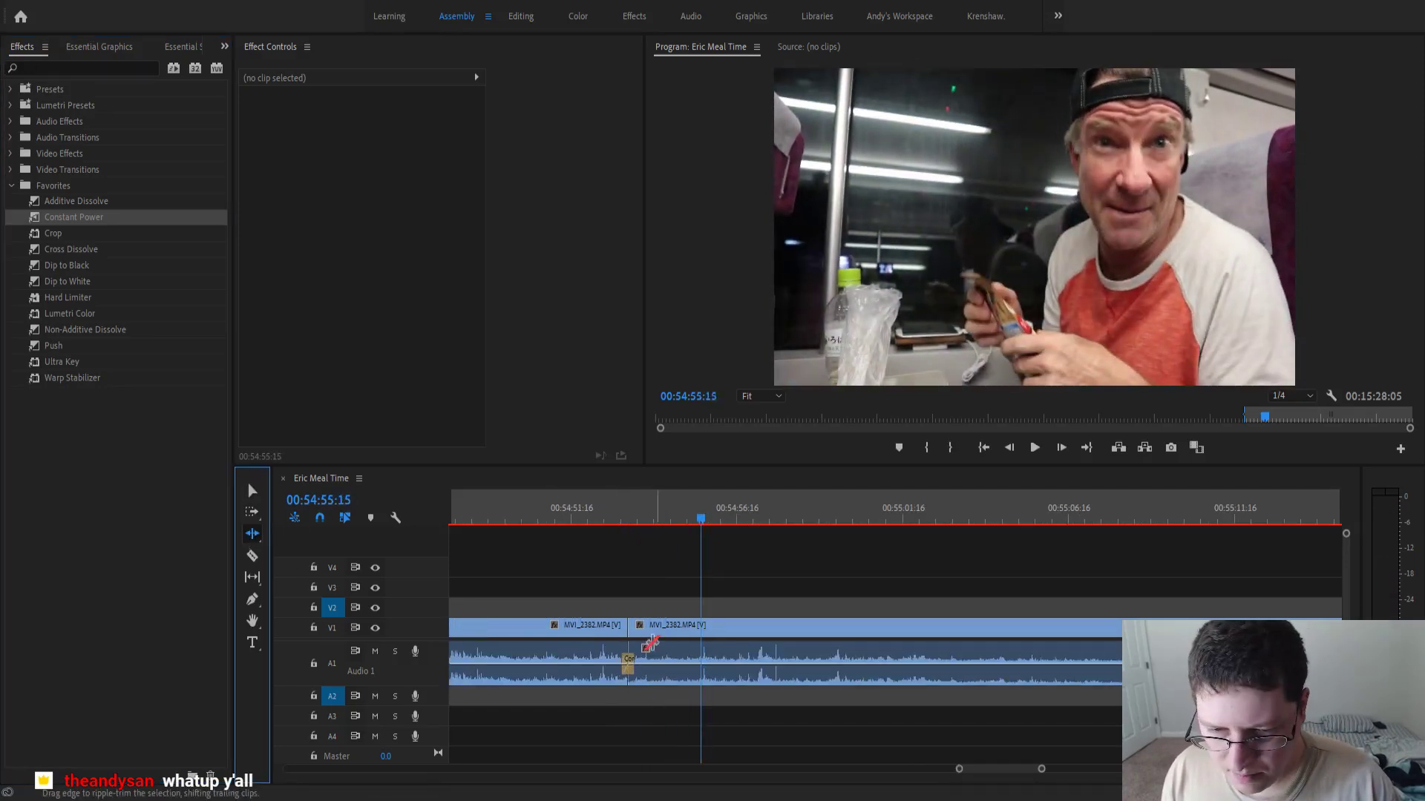
pyautogui.moveTo(624, 628); pyautogui.dragTo(639, 628)
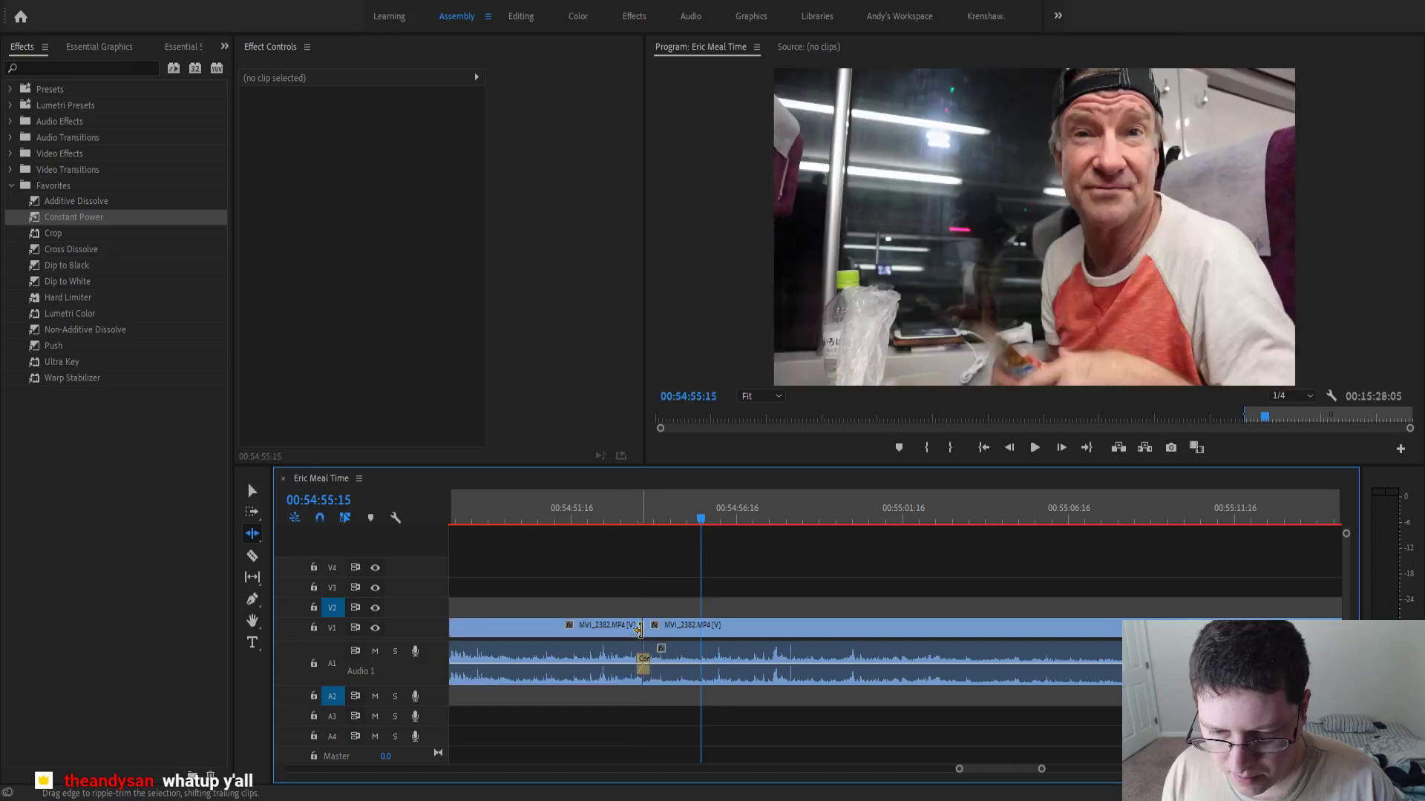
pyautogui.click(564, 517)
pyautogui.press('space')
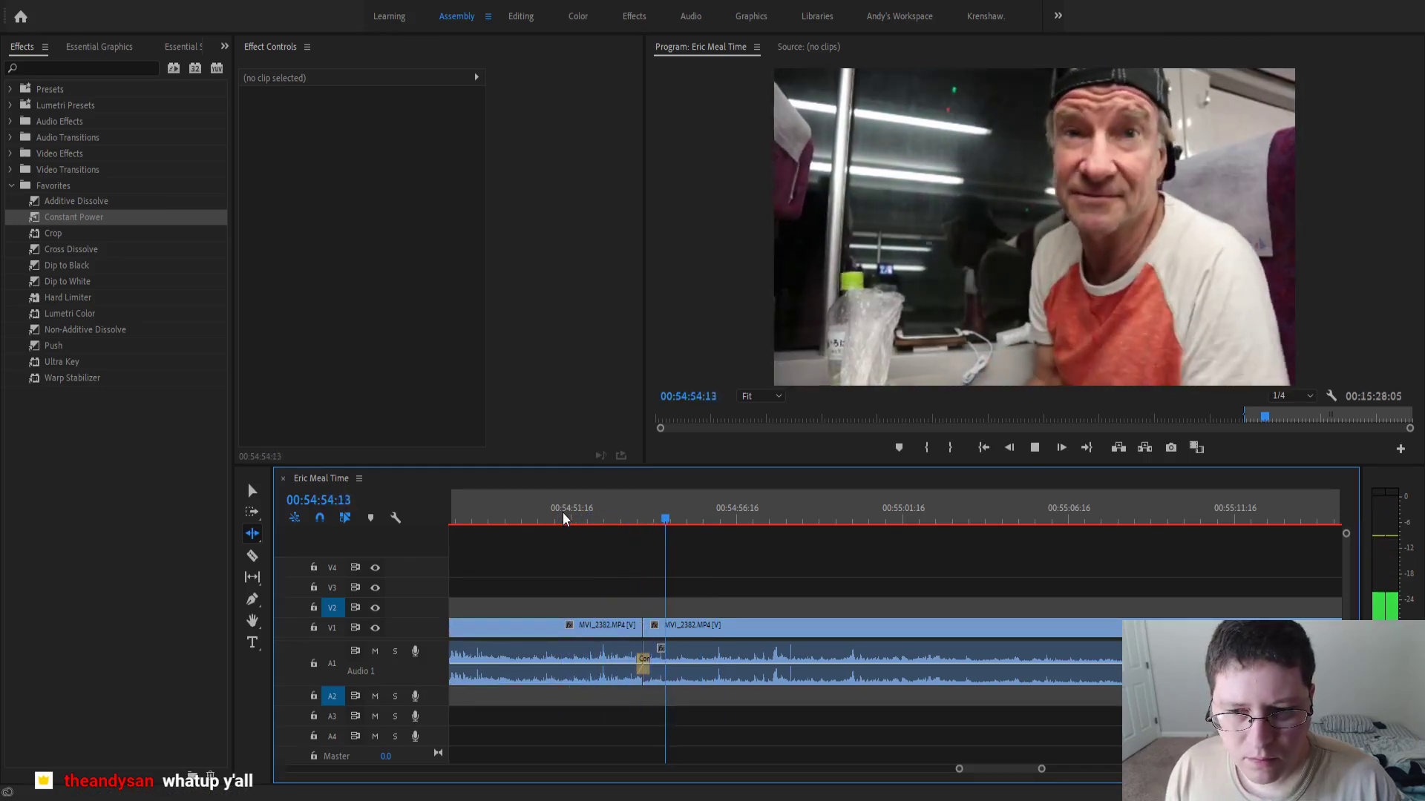
pyautogui.press('space')
# - Ripple-extend the start of the clip after the crossfaded cut by a few frames and replay the join
pyautogui.moveTo(643, 628); pyautogui.dragTo(639, 628)
pyautogui.click(613, 512)
pyautogui.press('space')
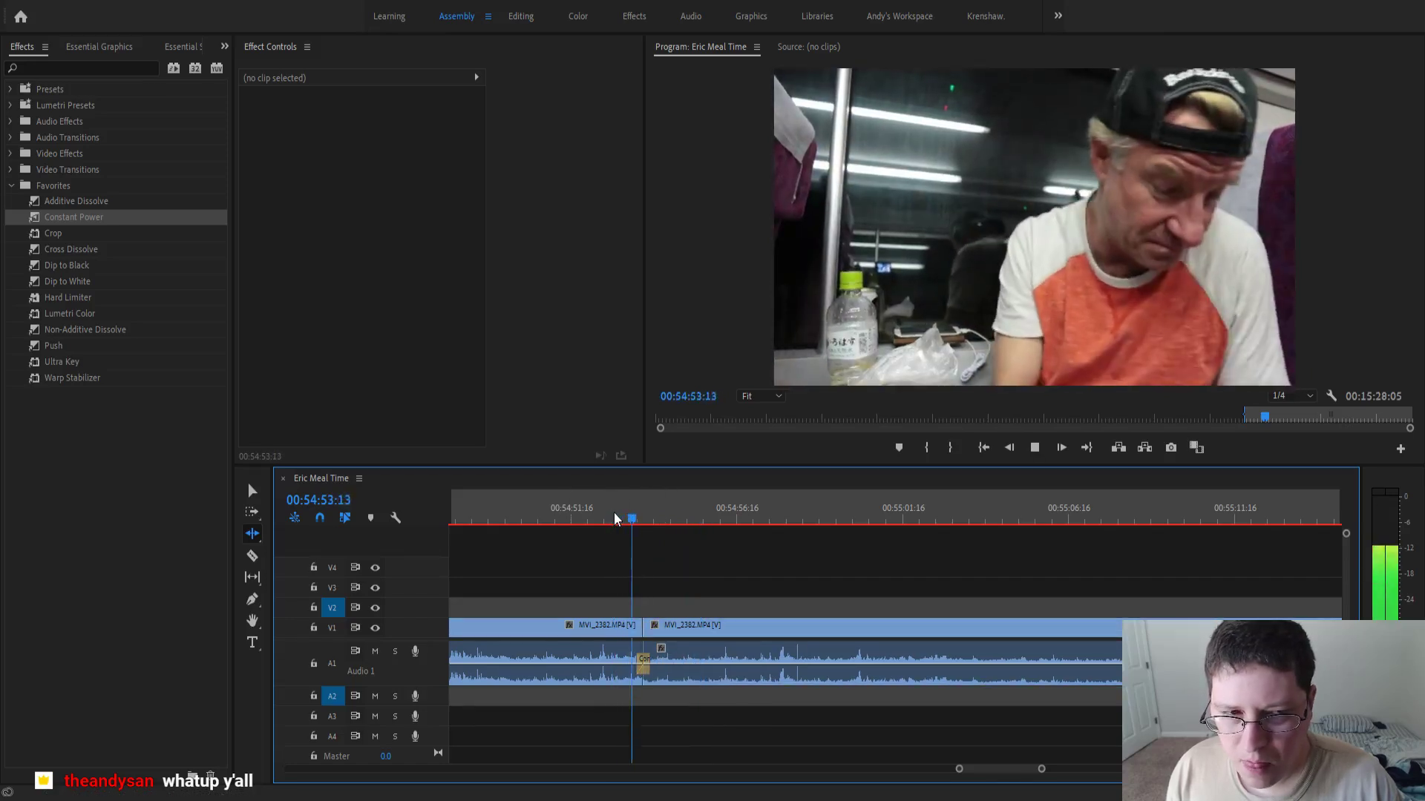
pyautogui.press('space')
# - Ripple-trim the end of the clip before the crossfaded cut slightly earlier, replay it, and return to the Selection tool
pyautogui.press('=')
pyautogui.press('=')
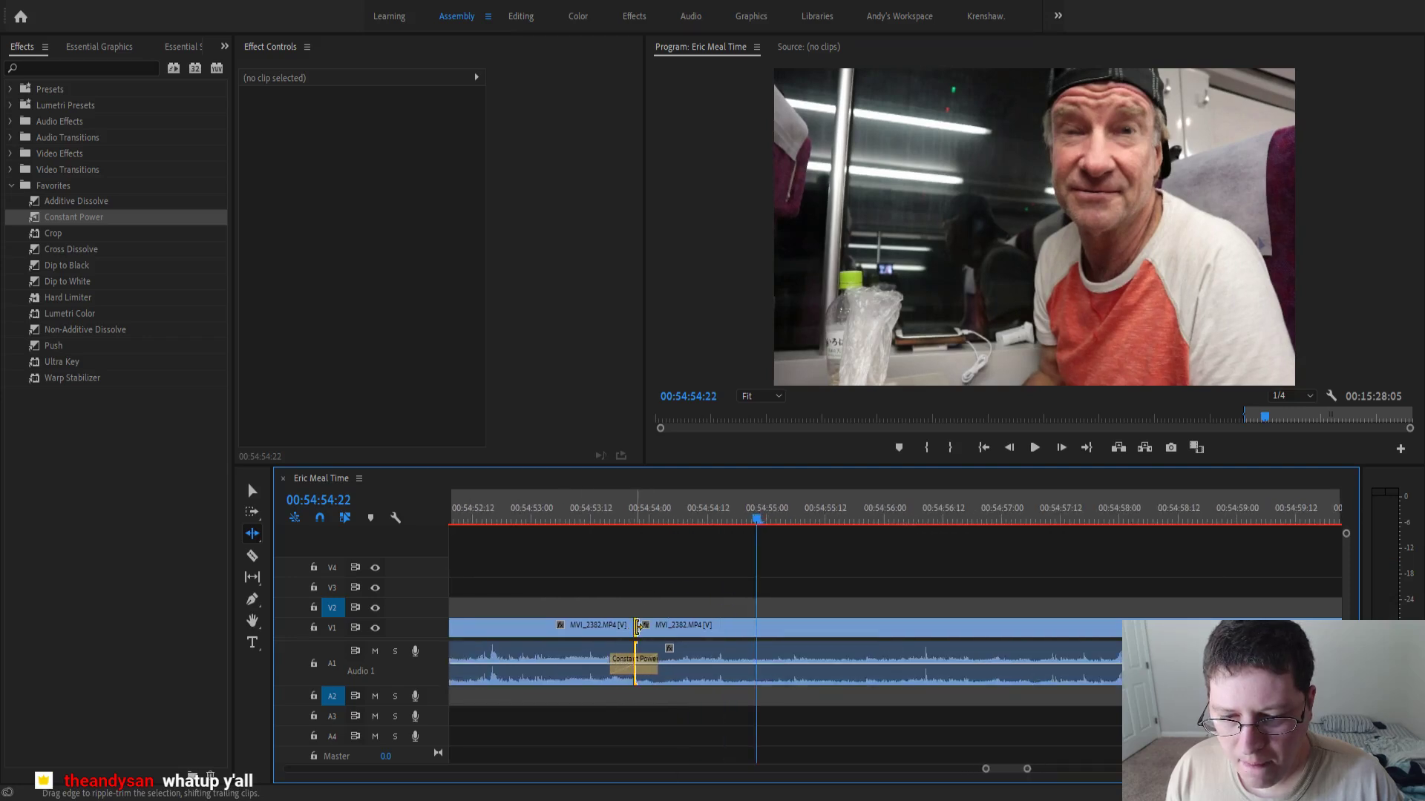
pyautogui.moveTo(637, 628); pyautogui.dragTo(633, 628)
pyautogui.click(522, 514)
pyautogui.press('space')
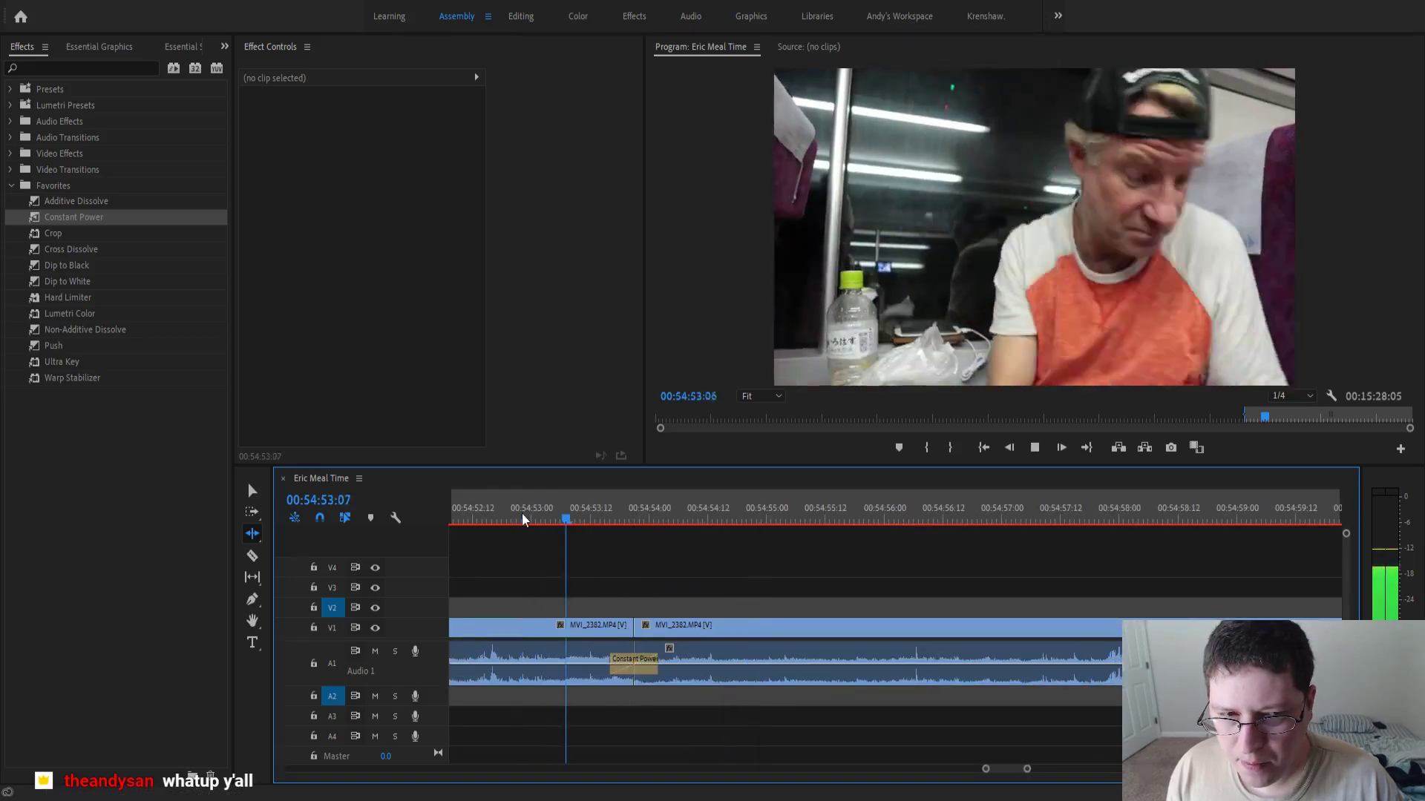
pyautogui.click(254, 492)
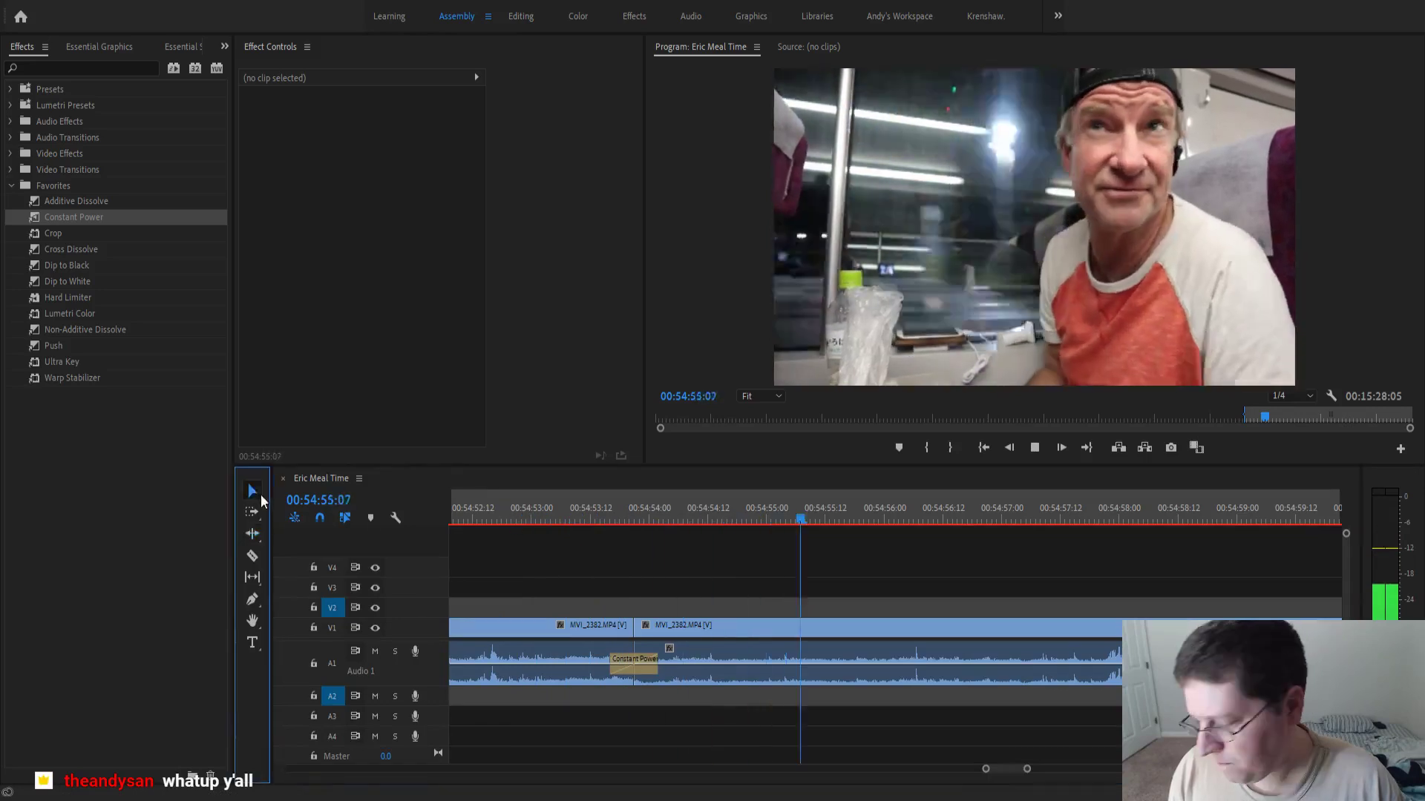
# - Watch the Cheeza and beer can footage after the crossfade to judge where the next pause needs cutting
pyautogui.scroll(-4, 736, 675)
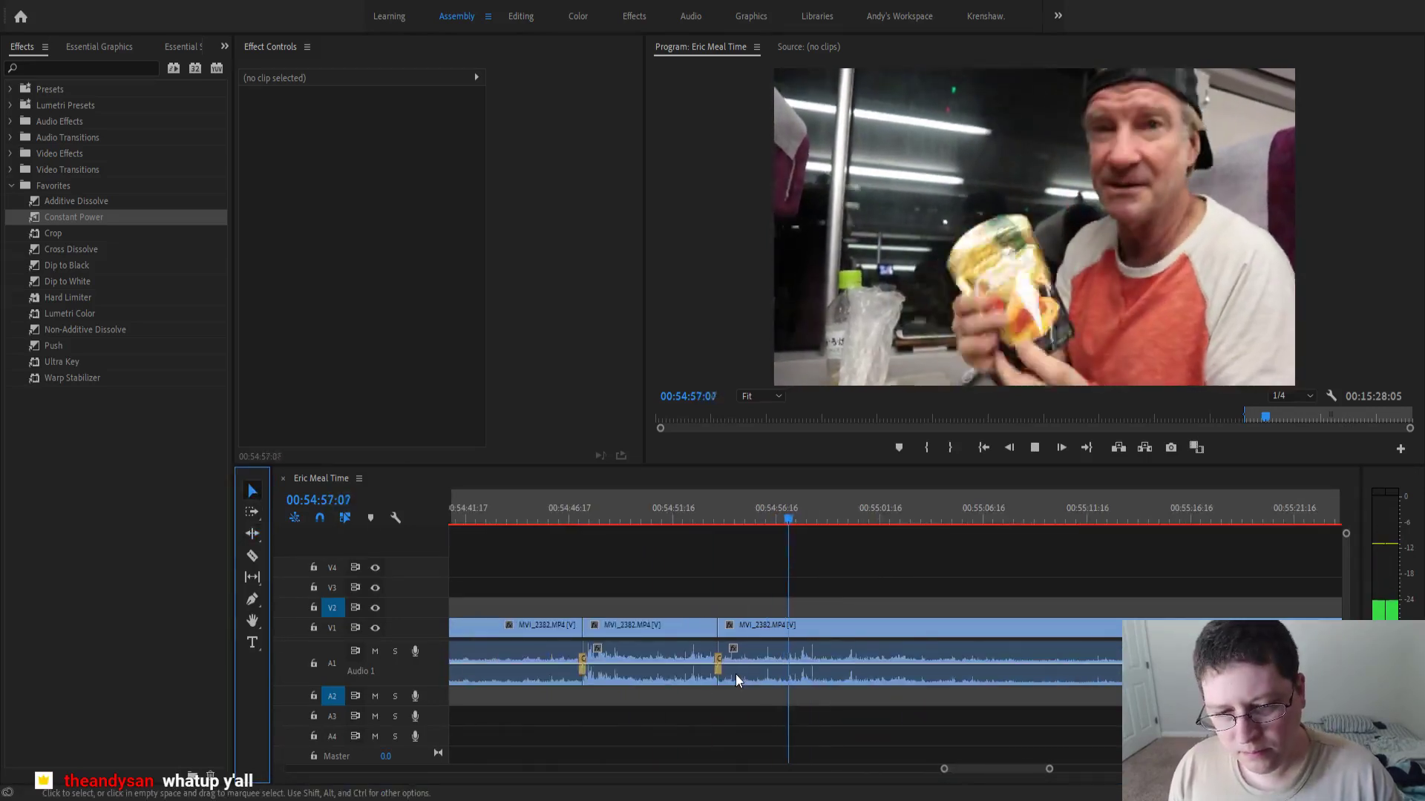
pyautogui.scroll(-1, 736, 675)
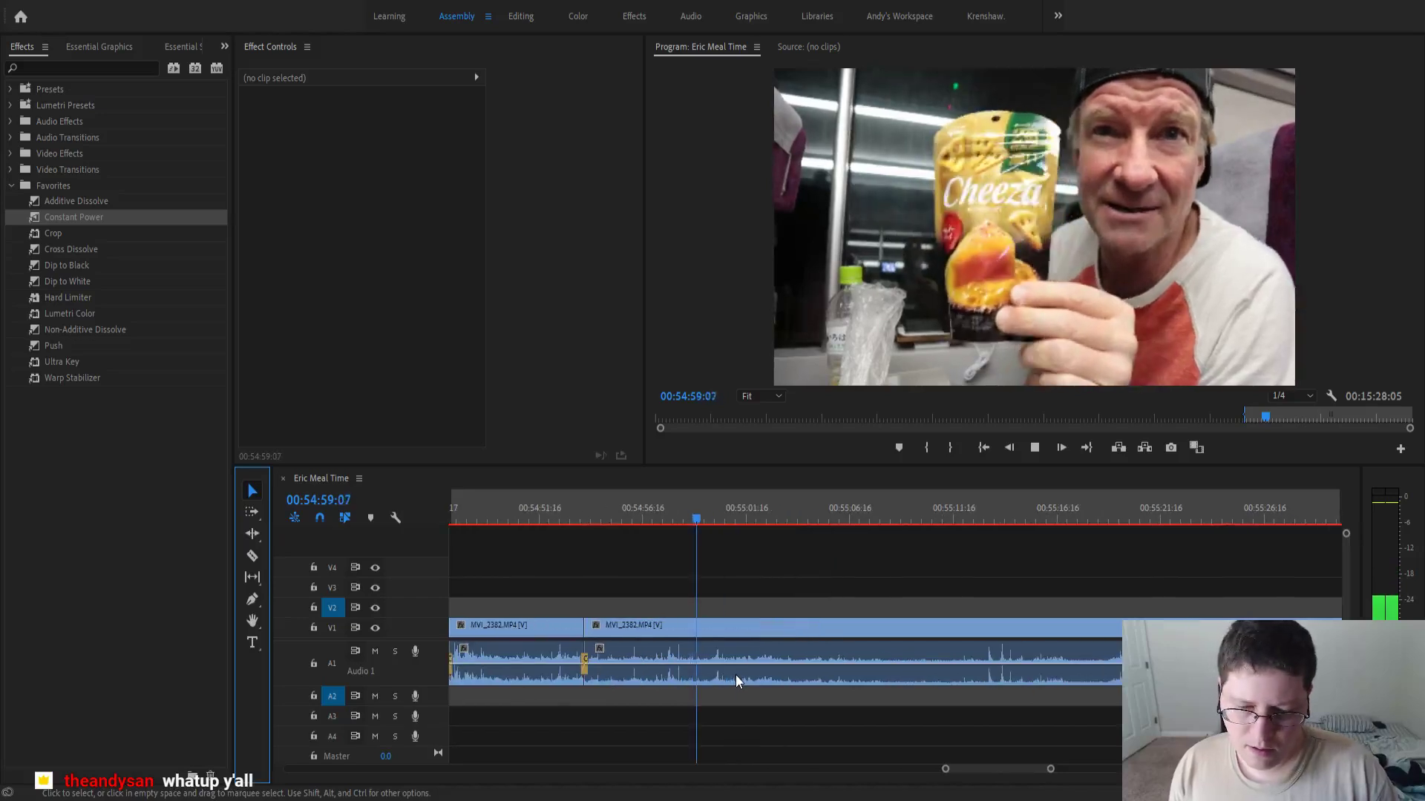
pyautogui.scroll(-1, 736, 674)
pyautogui.scroll(-2, 736, 675)
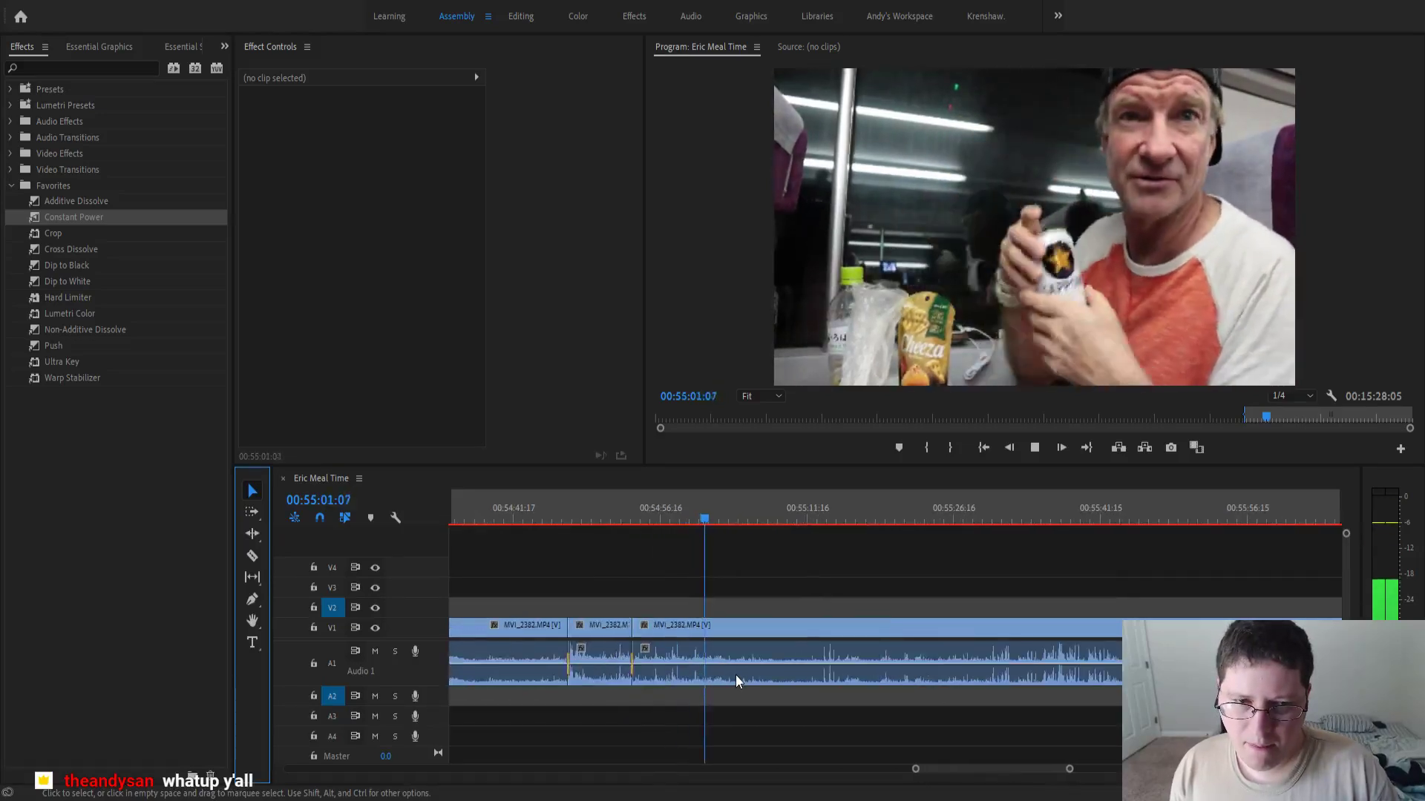
pyautogui.scroll(-1, 736, 675)
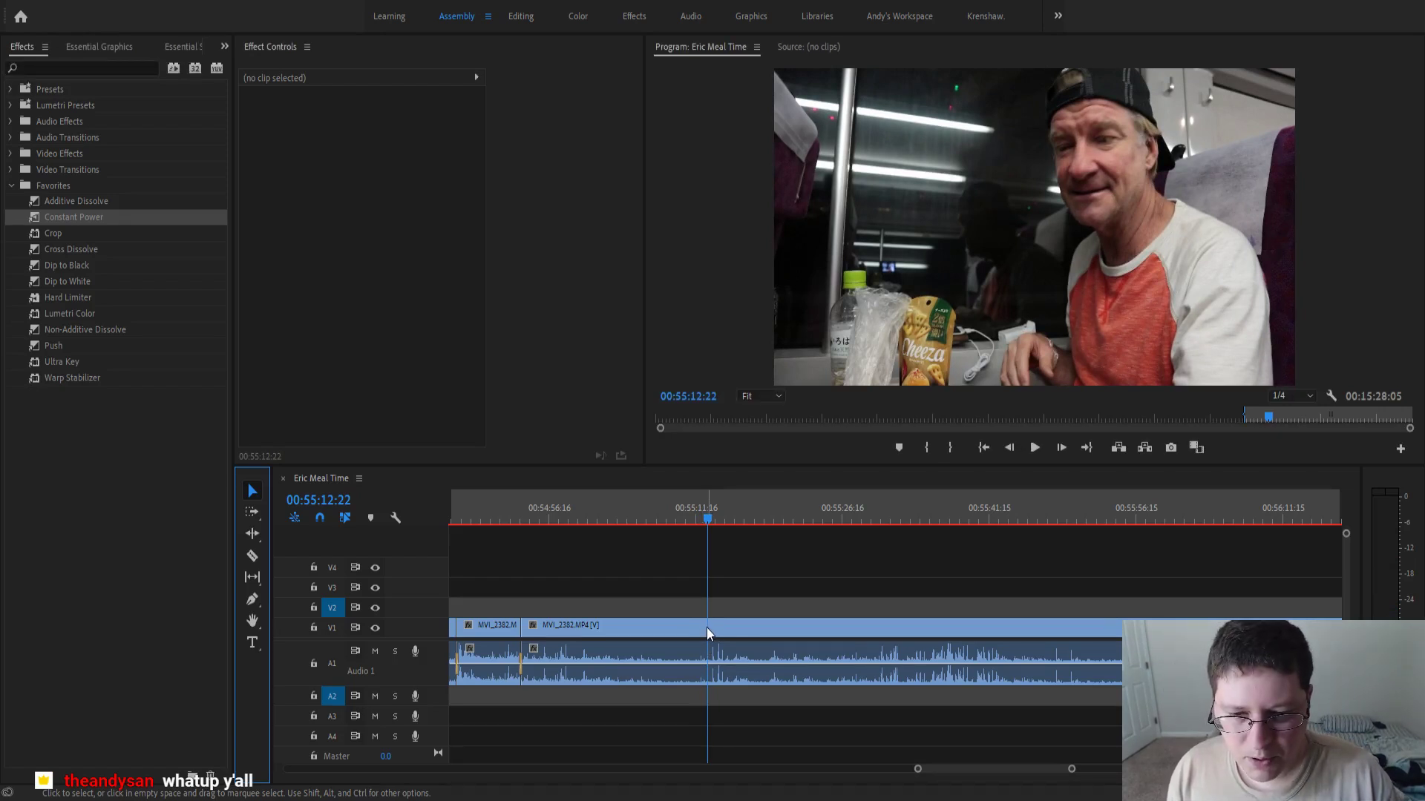
pyautogui.press('space')
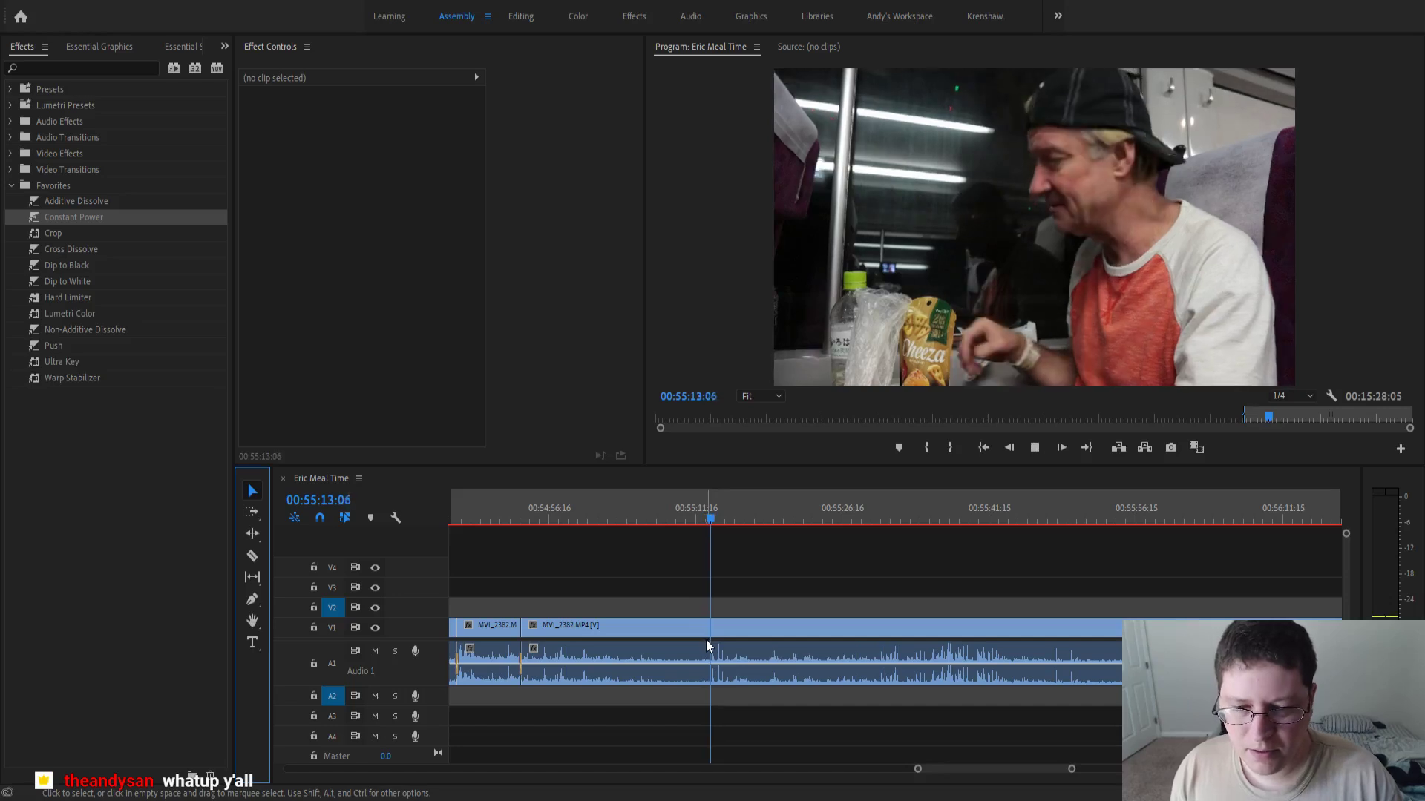
pyautogui.press('=')
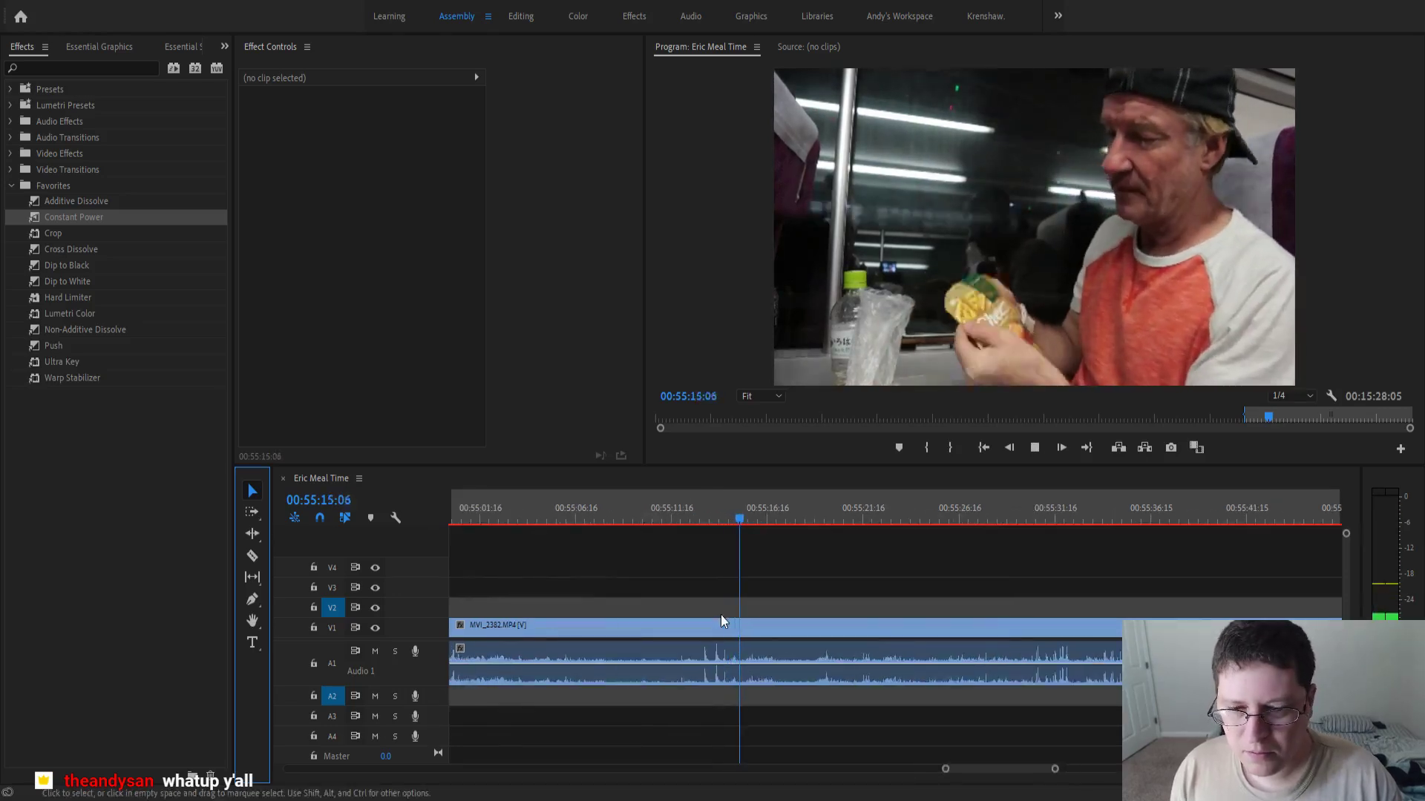
# - Replay the beer can section and split the clip at 00:55:13:03, as the man turns away
pyautogui.click(580, 500)
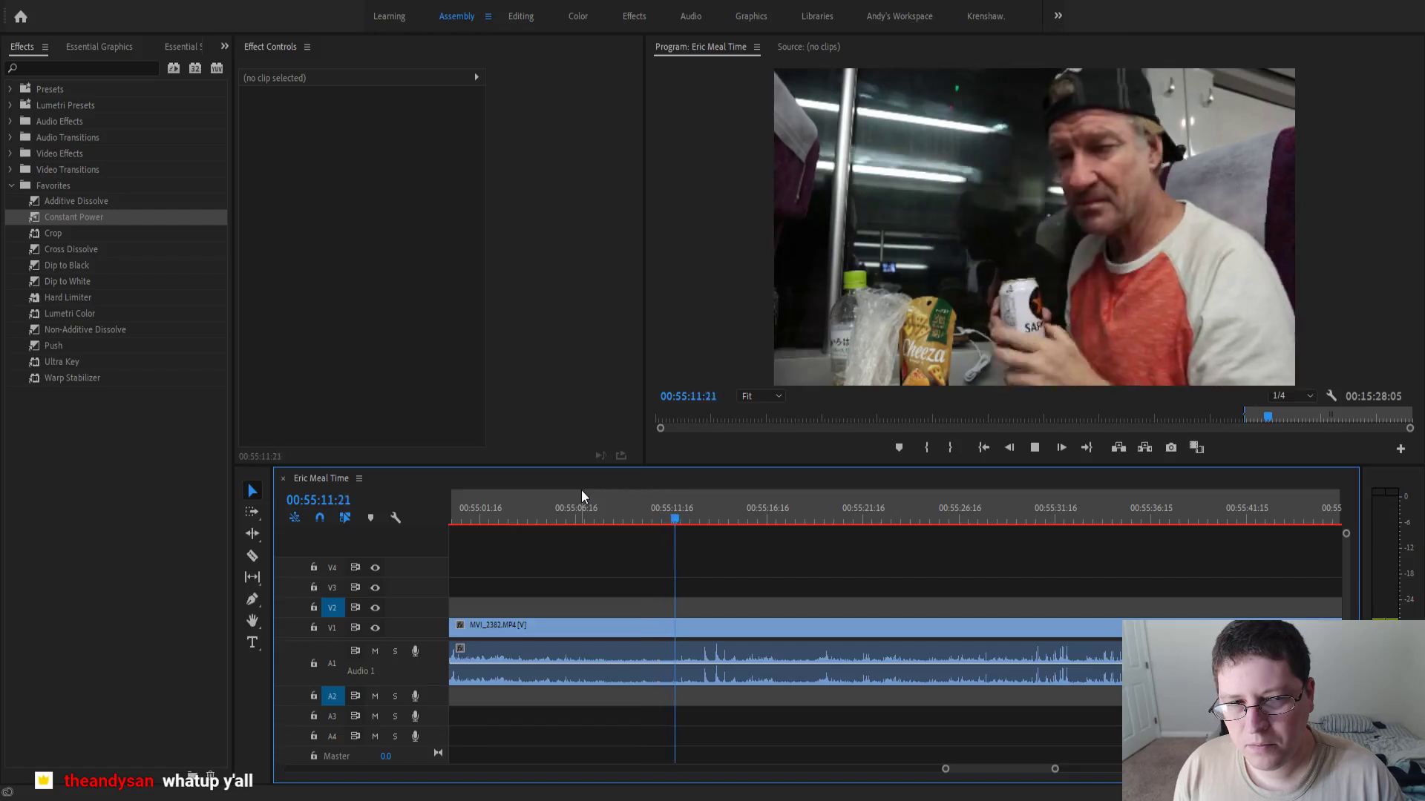
pyautogui.press('space')
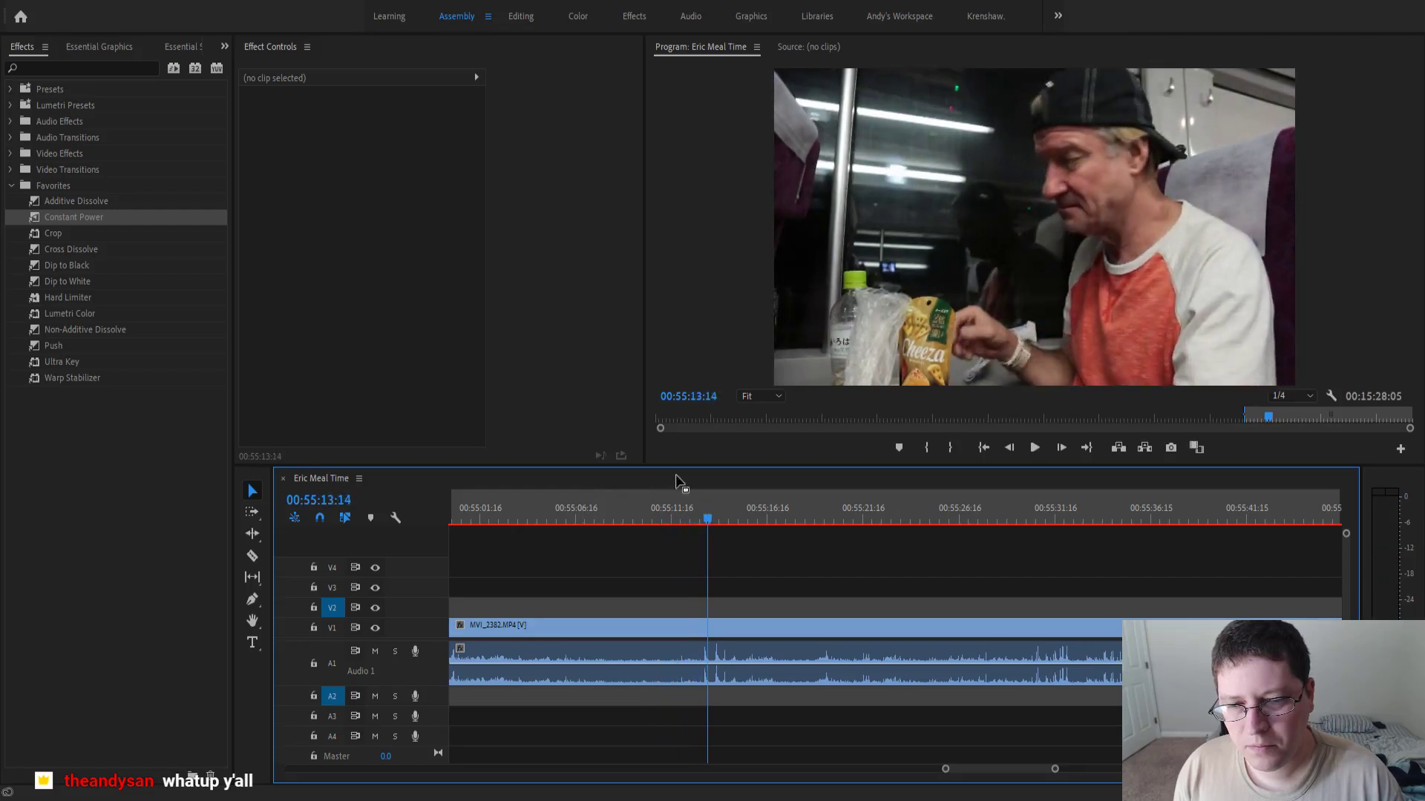
pyautogui.moveTo(707, 517); pyautogui.dragTo(695, 524)
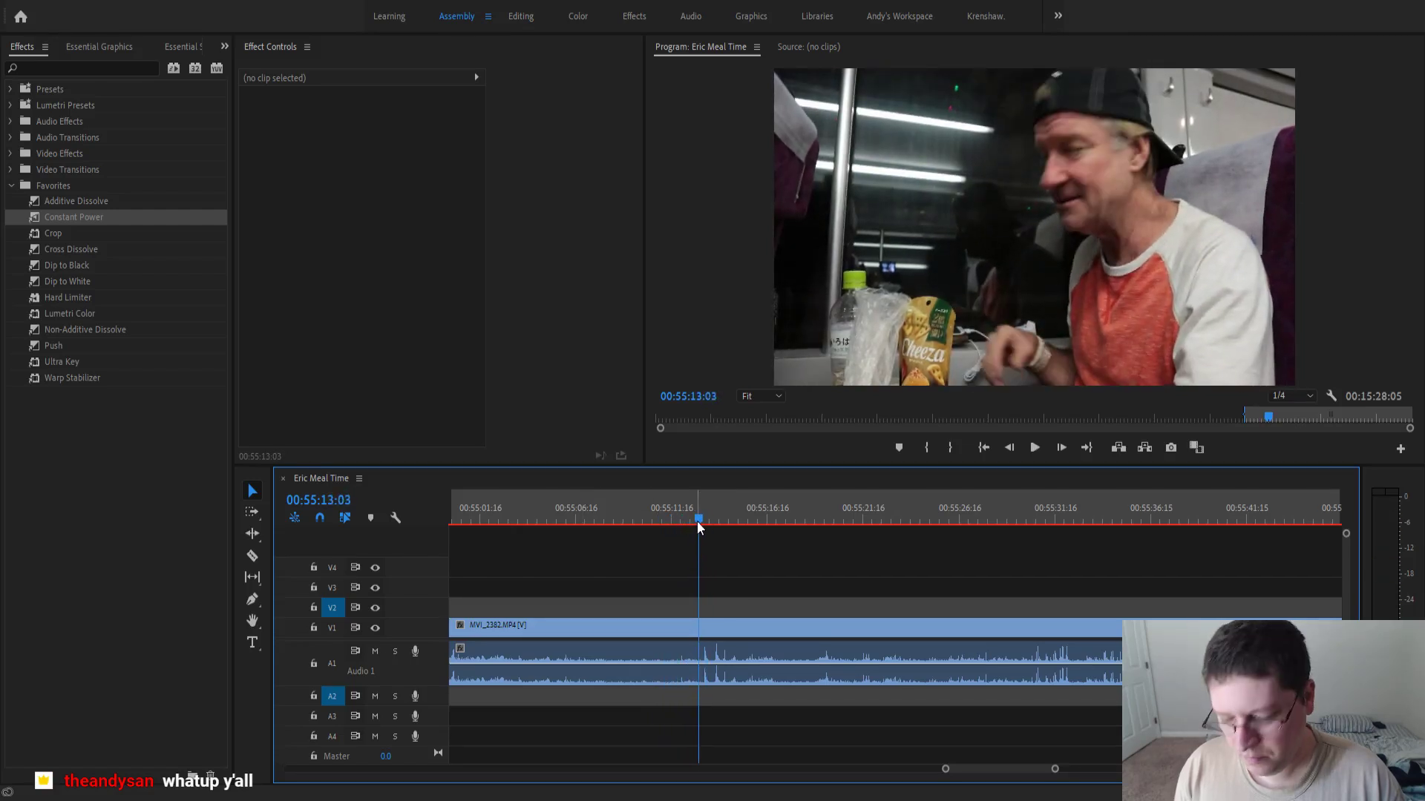
pyautogui.hotkey('ctrl', 'k')
# - Find where the man resumes talking with the opened snack and split the clip at 00:55:16:02
pyautogui.click(747, 519)
pyautogui.press('space')
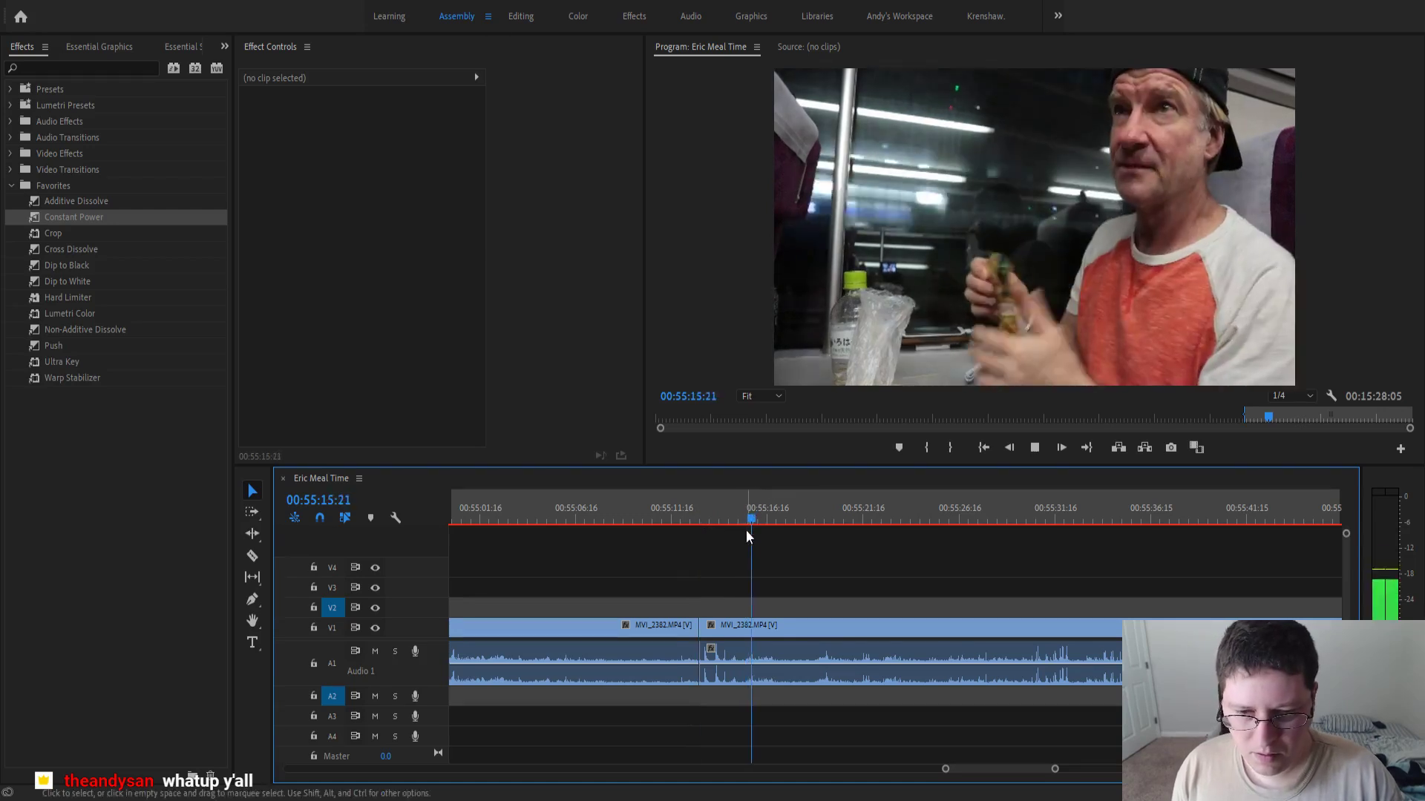
pyautogui.press('=')
pyautogui.press('=')
pyautogui.moveTo(811, 525); pyautogui.dragTo(764, 556)
pyautogui.hotkey('ctrl', 'k')
# - Ripple delete the segment between 00:55:13:03 and 00:55:16:02 and apply a Constant Power crossfade to the joined audio
pyautogui.click(737, 620)
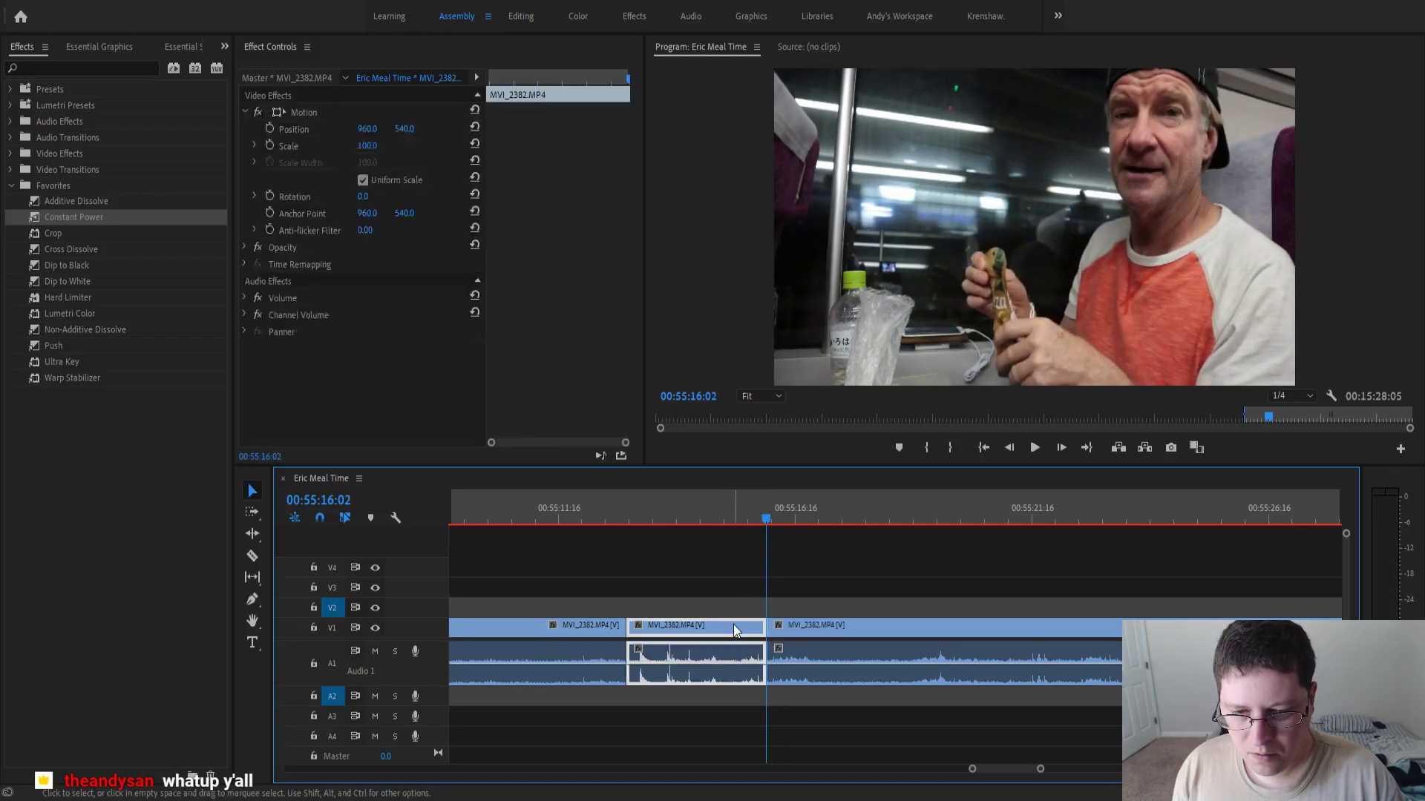
pyautogui.hotkey('shift', 'Delete')
pyautogui.click(580, 511)
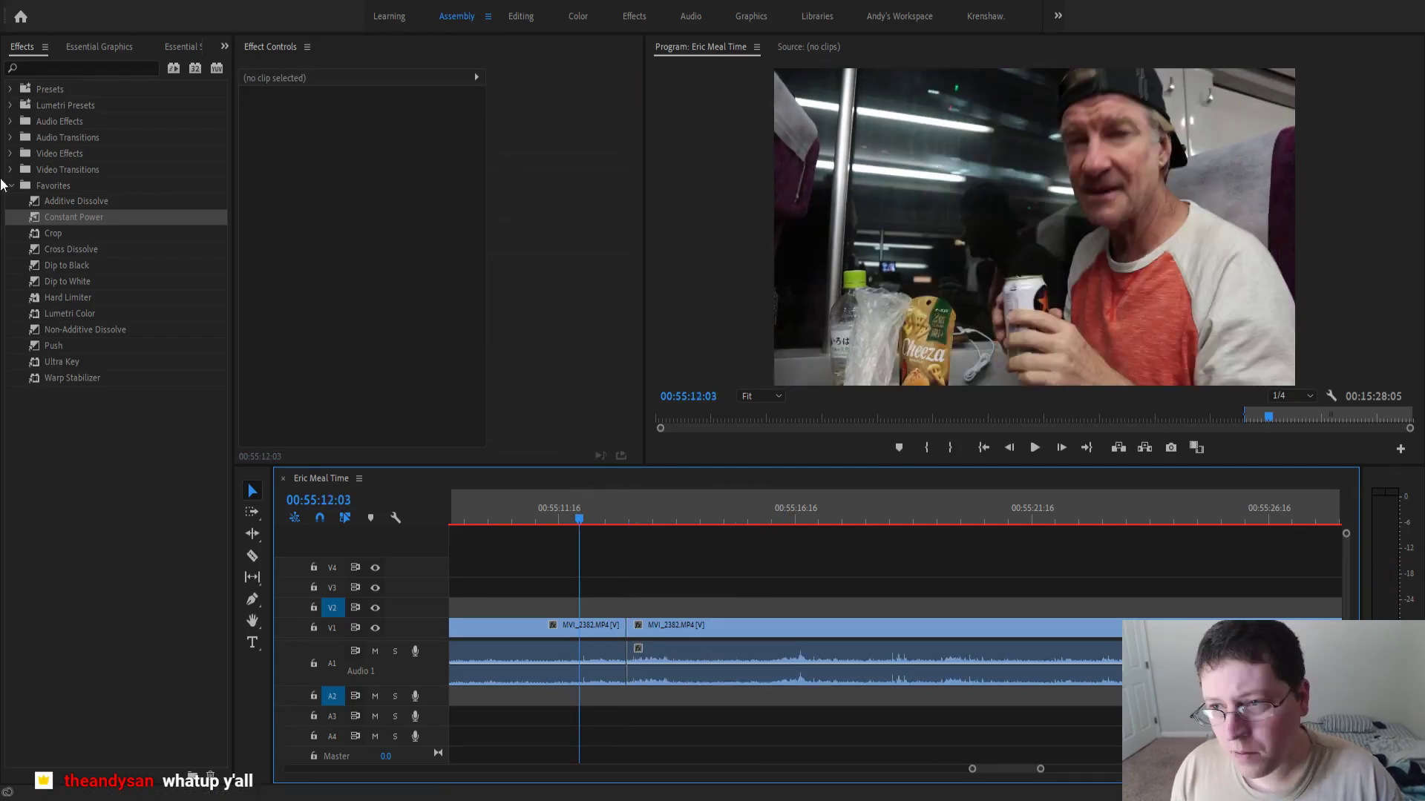
pyautogui.moveTo(81, 228); pyautogui.dragTo(629, 664)
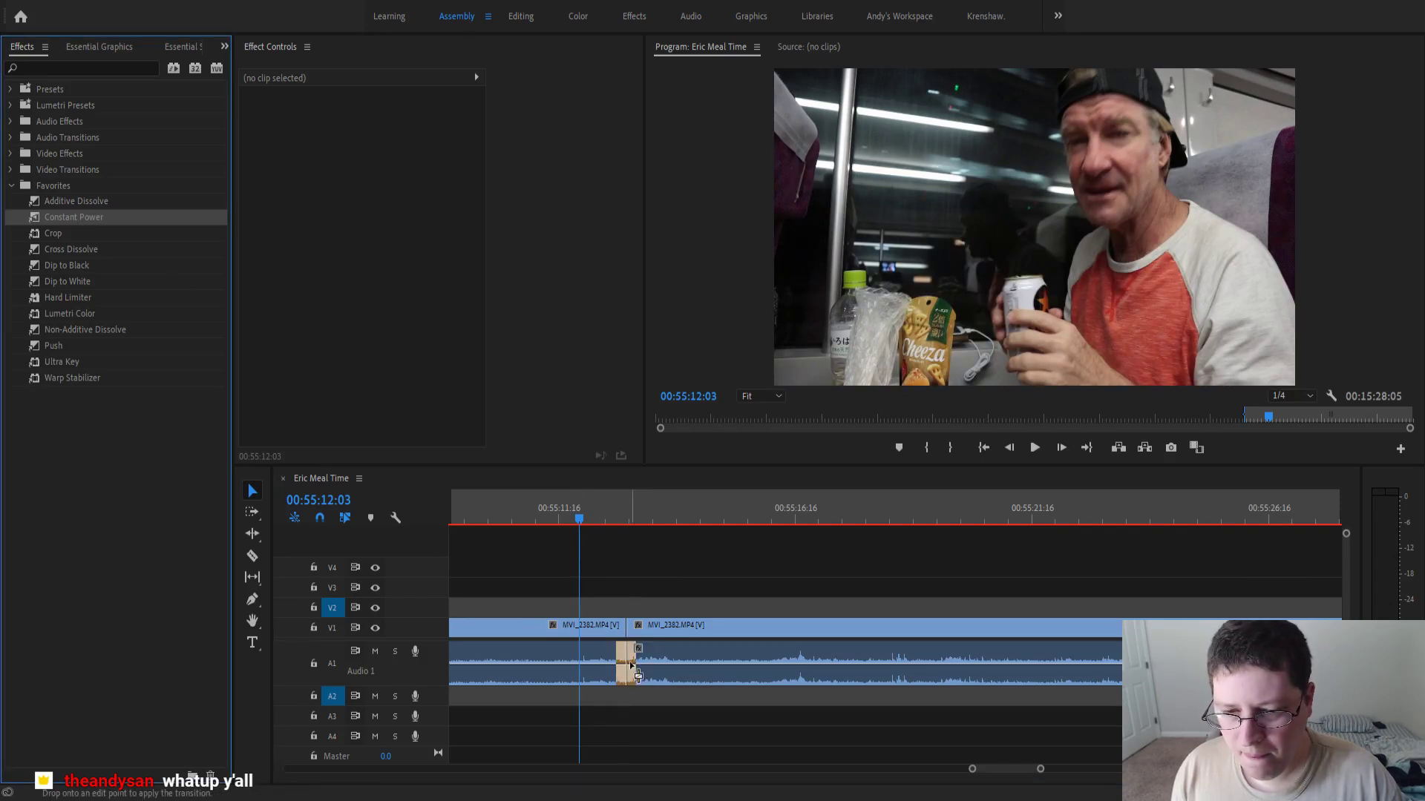
# - Review the crossfaded join near 00:55:13 and ripple-trim the outgoing clip's end five frames longer
pyautogui.press('space')
pyautogui.press('space')
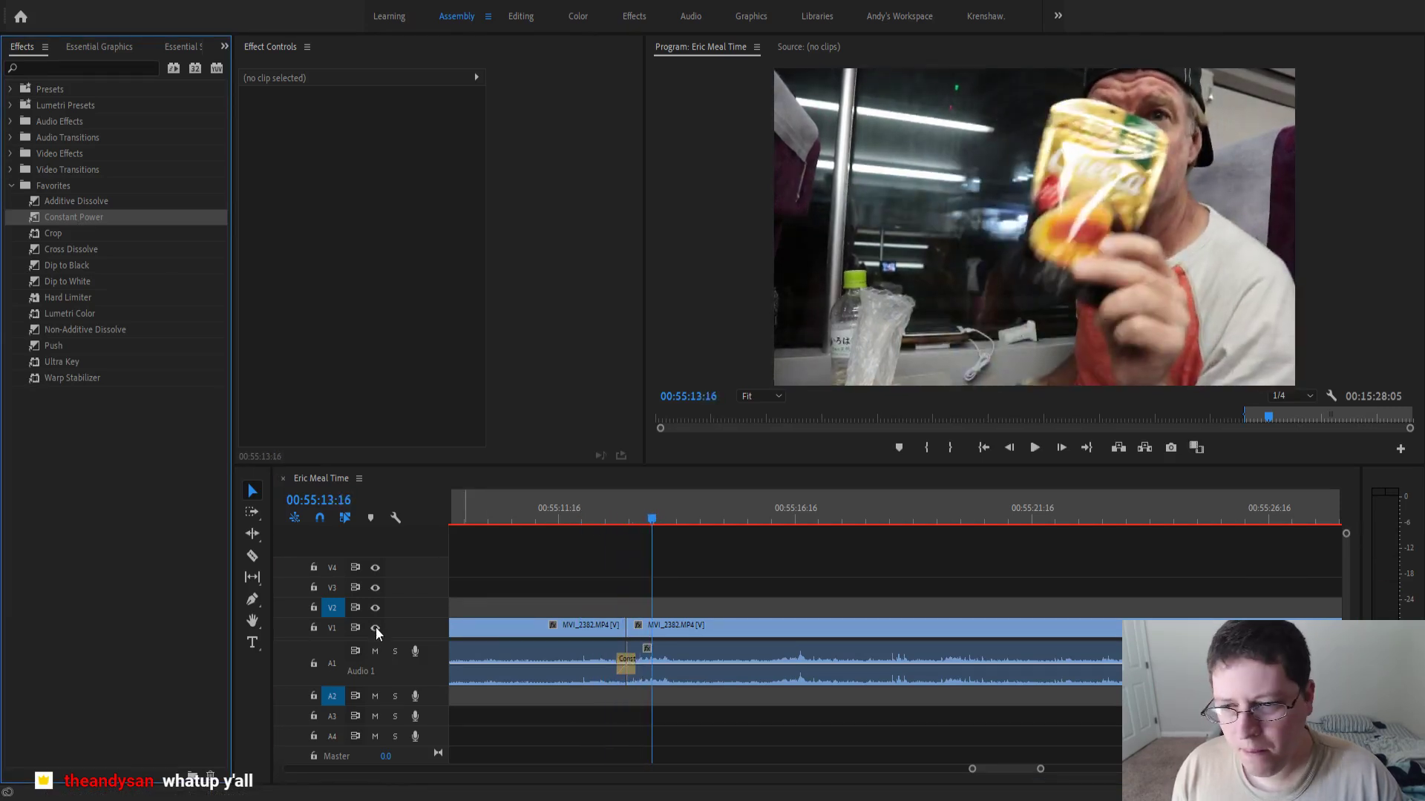
pyautogui.click(254, 534)
pyautogui.moveTo(621, 623); pyautogui.dragTo(636, 627)
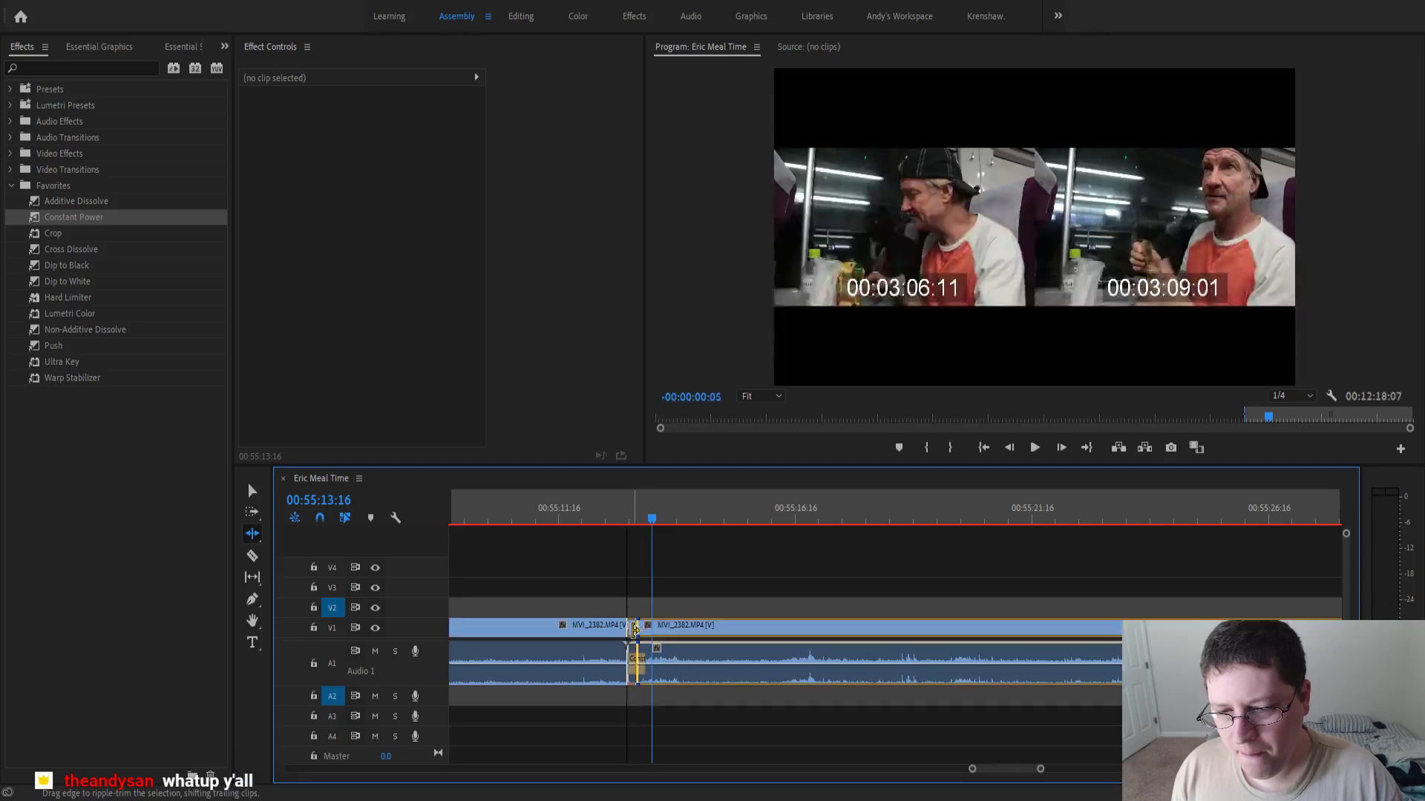
pyautogui.click(533, 522)
pyautogui.press('space')
pyautogui.click(253, 490)
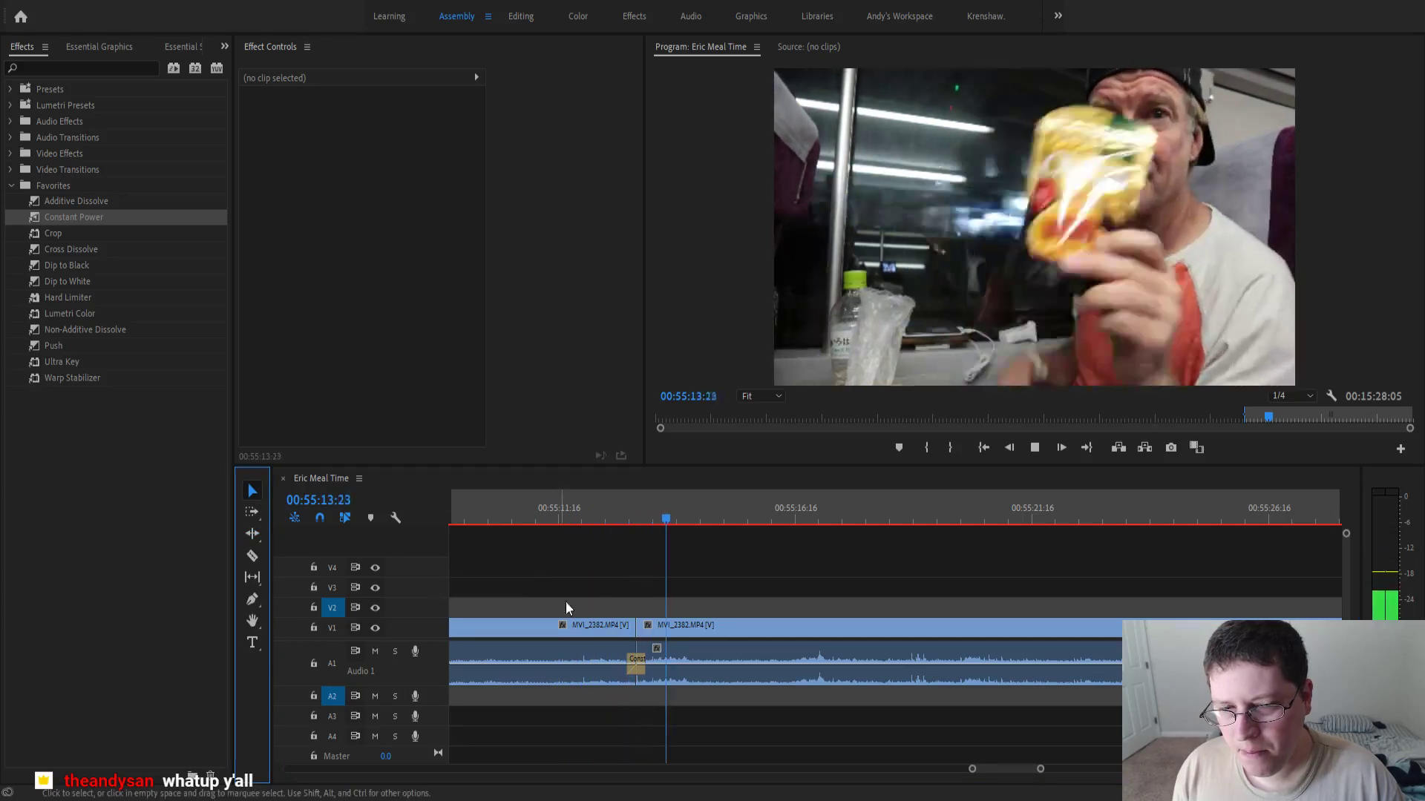
# - Ripple-trim the incoming clip's start to the 00:55:16:12 point and play across the tightened join
pyautogui.scroll(-5, 587, 603)
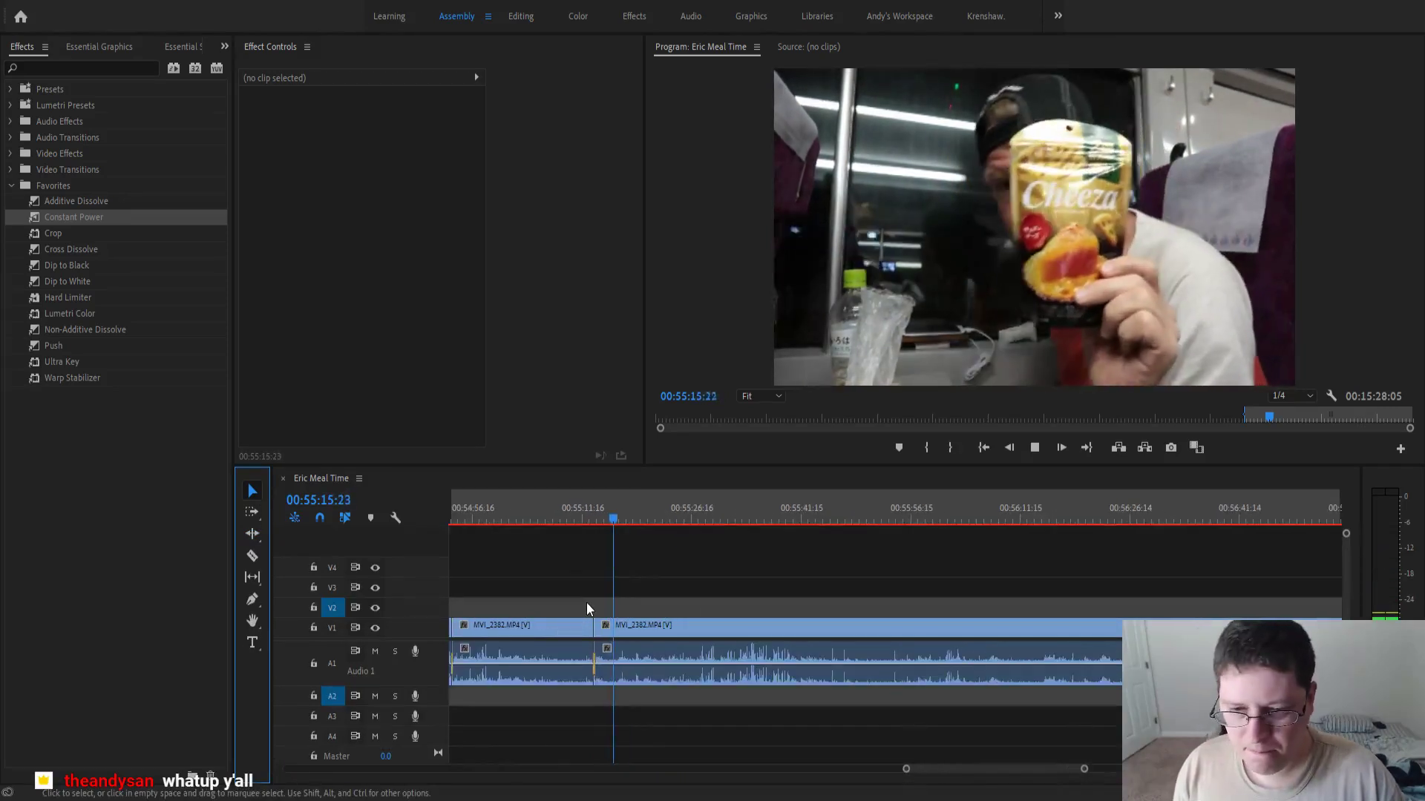
pyautogui.scroll(2, 604, 597)
pyautogui.scroll(1, 603, 597)
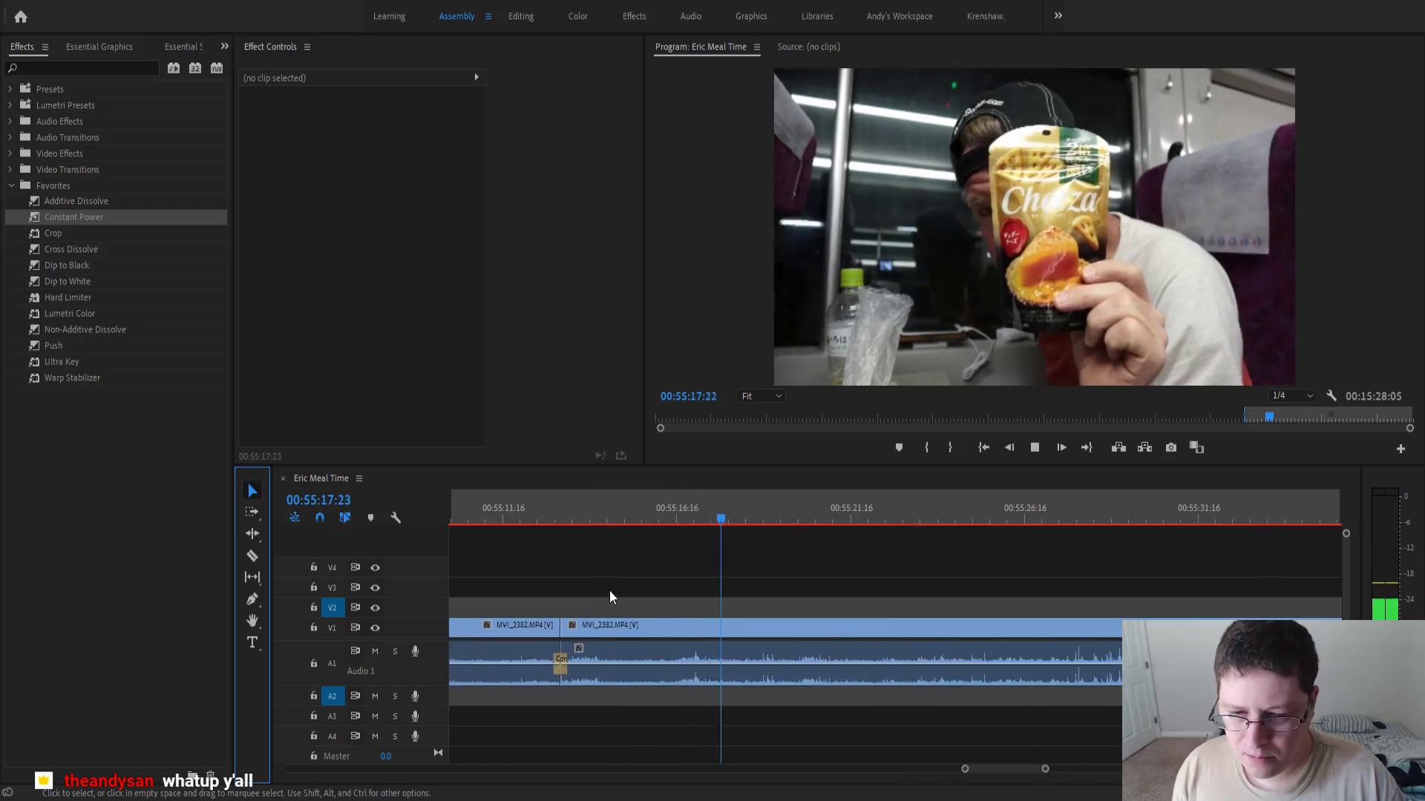
pyautogui.moveTo(717, 520); pyautogui.dragTo(669, 546)
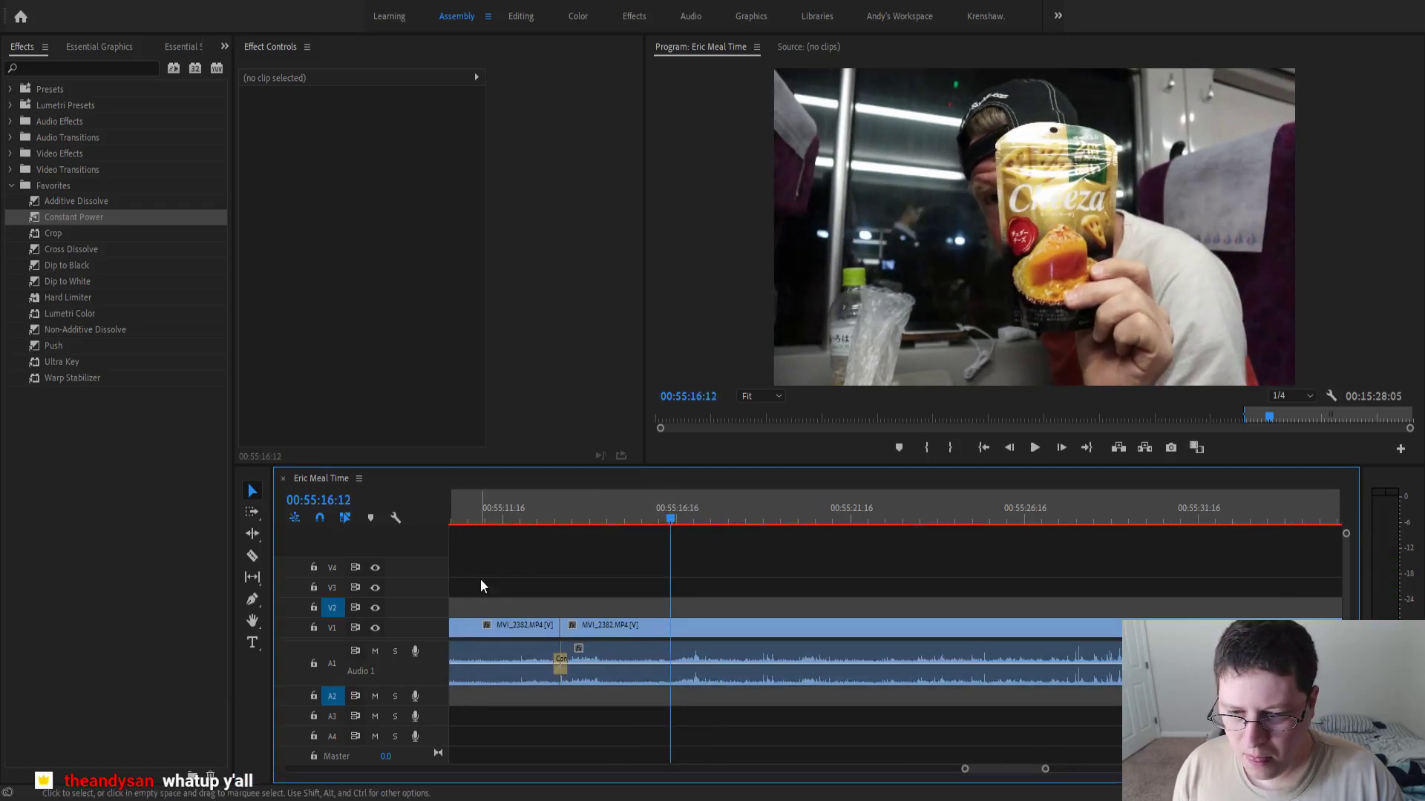
pyautogui.click(252, 534)
pyautogui.moveTo(564, 625); pyautogui.dragTo(671, 637)
pyautogui.scroll(-1, 671, 637)
pyautogui.scroll(-1, 671, 639)
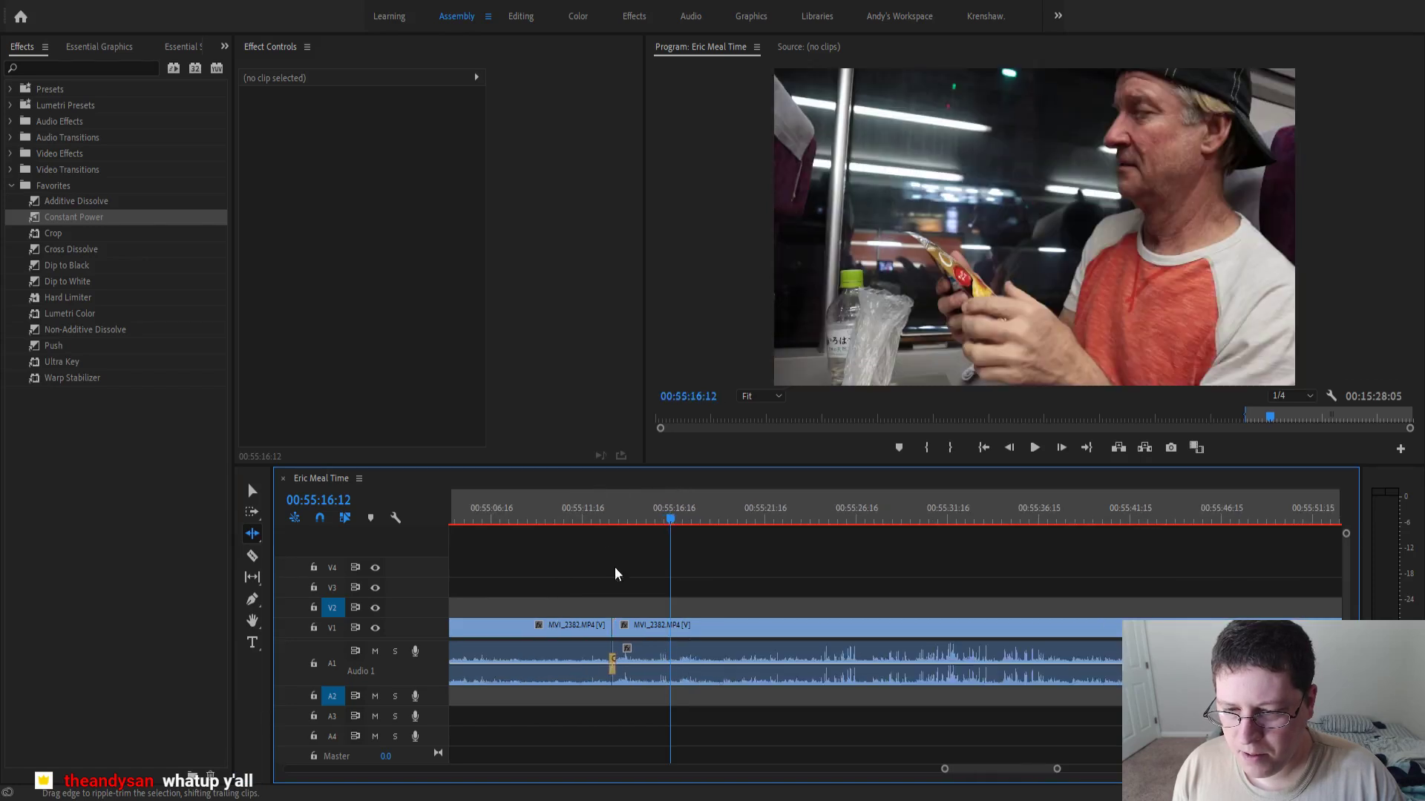
pyautogui.click(559, 510)
pyautogui.press('space')
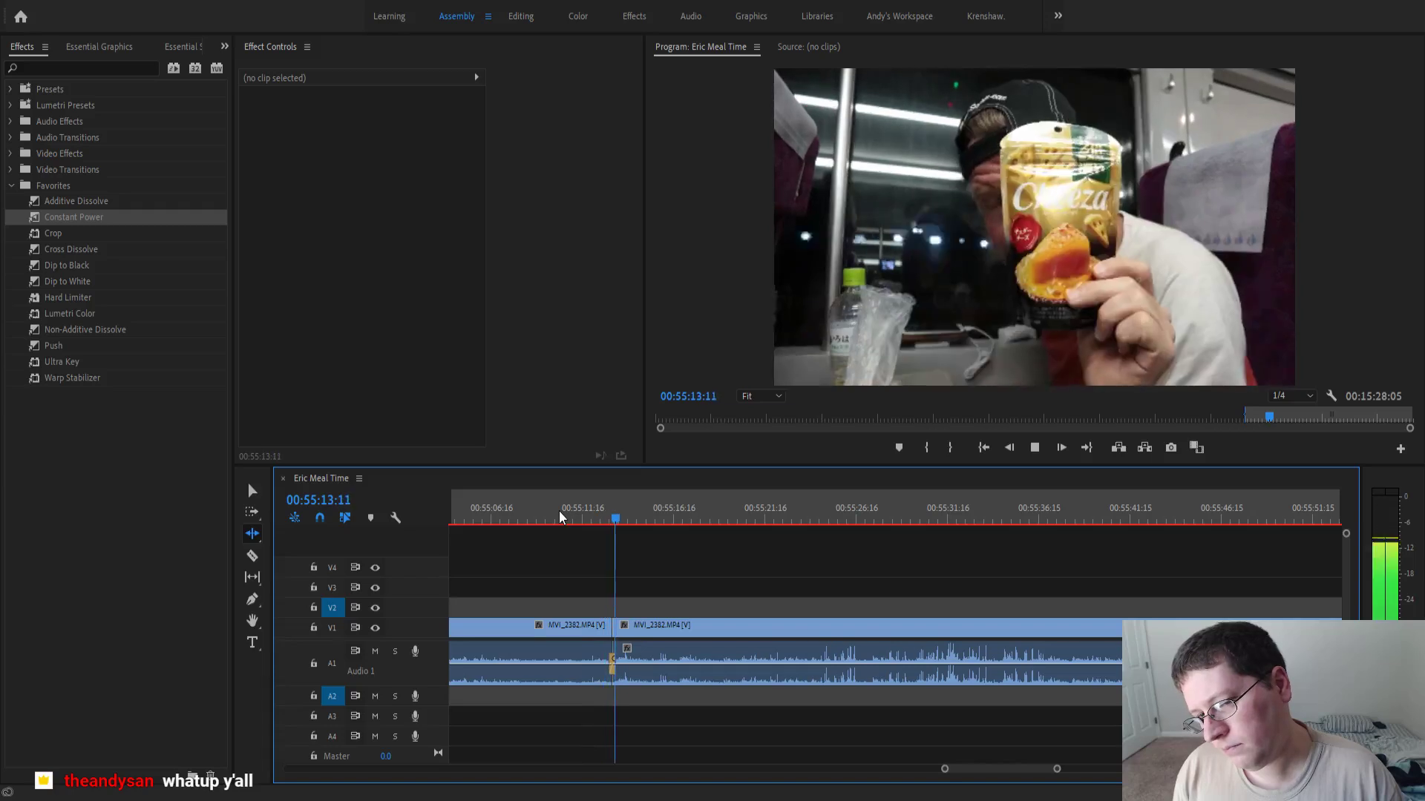
pyautogui.press('space')
# - Ripple-trim the incoming clip's start at the crossfade a few frames earlier and replay the join
pyautogui.scroll(1, 615, 596)
pyautogui.scroll(1, 616, 596)
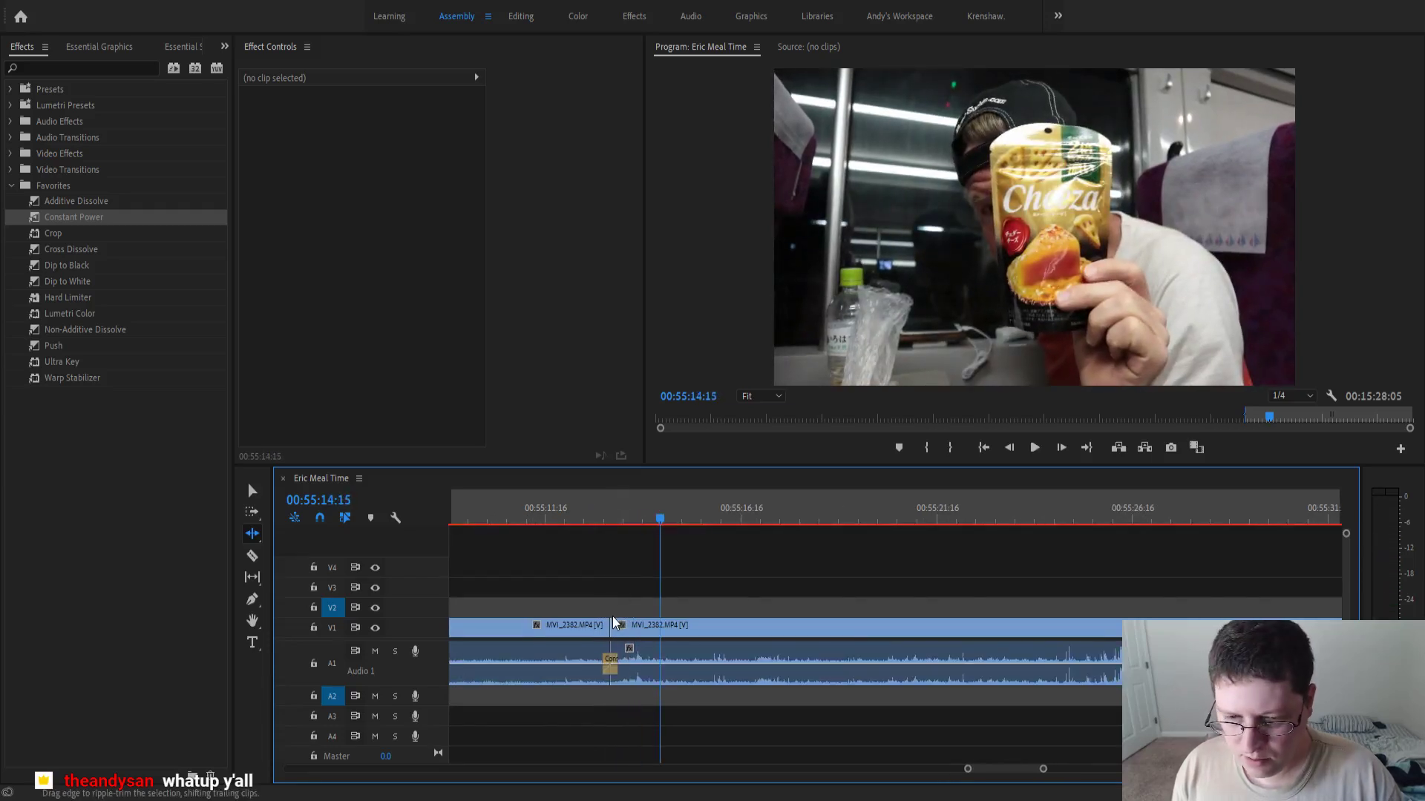
pyautogui.moveTo(613, 627); pyautogui.dragTo(605, 630)
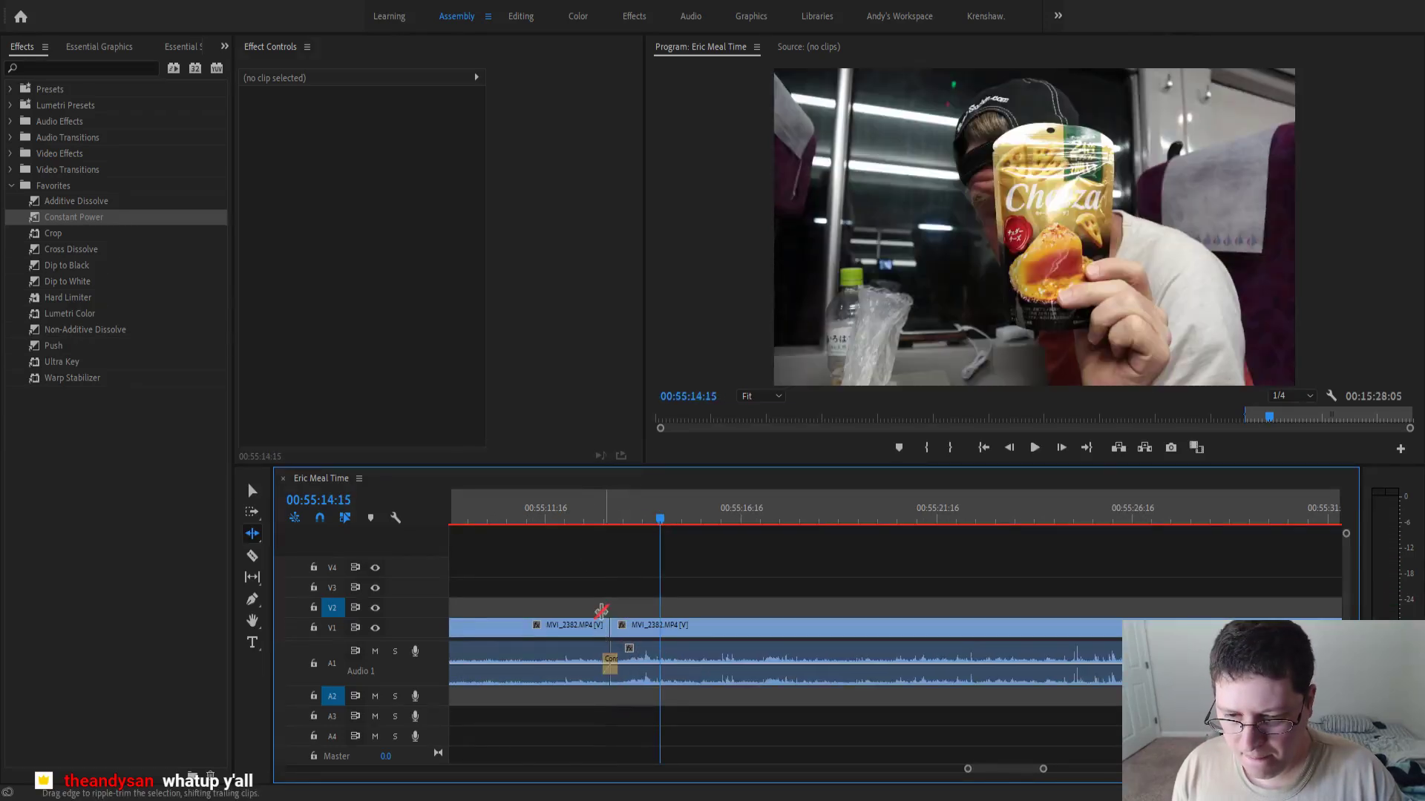
pyautogui.click(561, 519)
pyautogui.press('space')
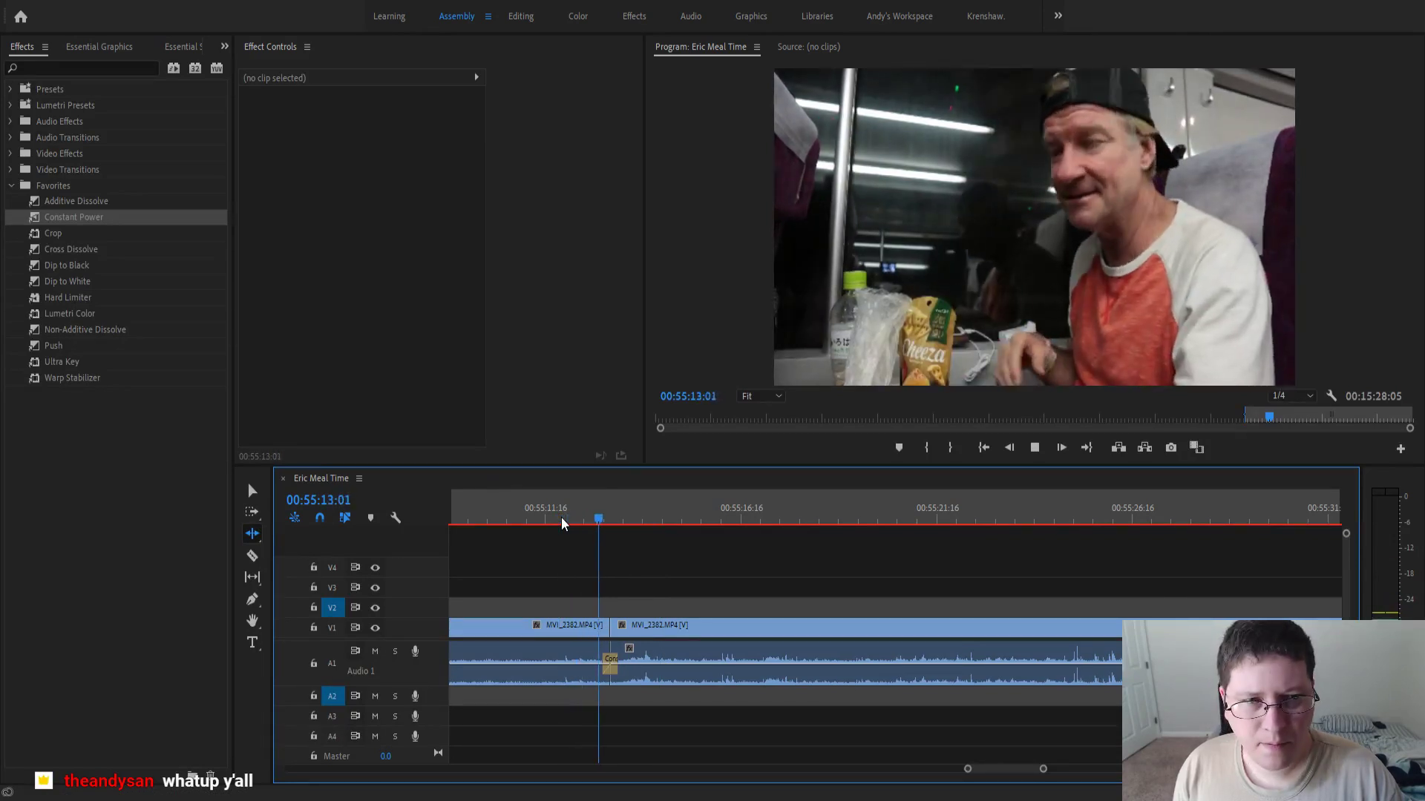
pyautogui.click(252, 491)
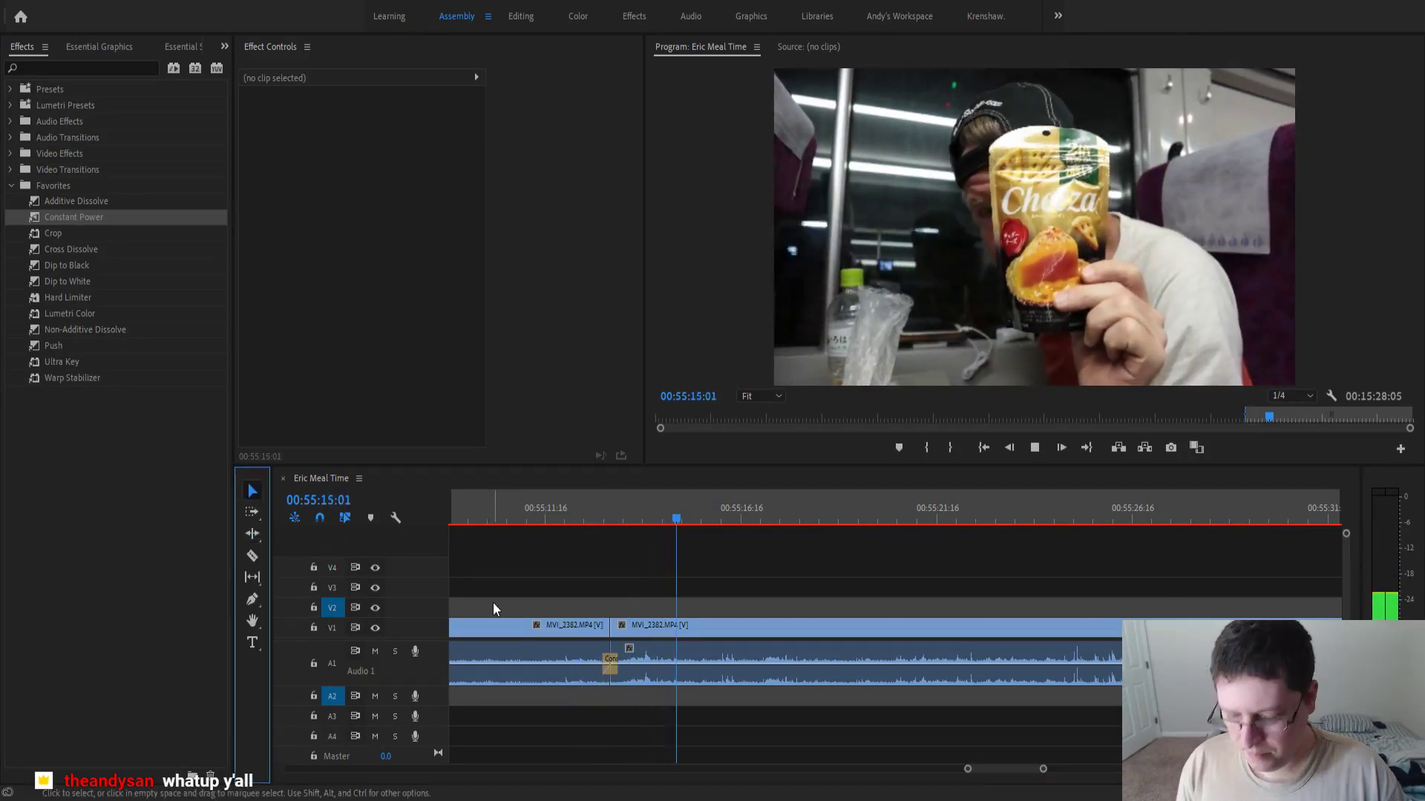
# - Watch the Cheeza package footage following the refined join to check its pacing
pyautogui.click(723, 679)
pyautogui.press('-')
pyautogui.press('-')
pyautogui.press('-')
pyautogui.press('-')
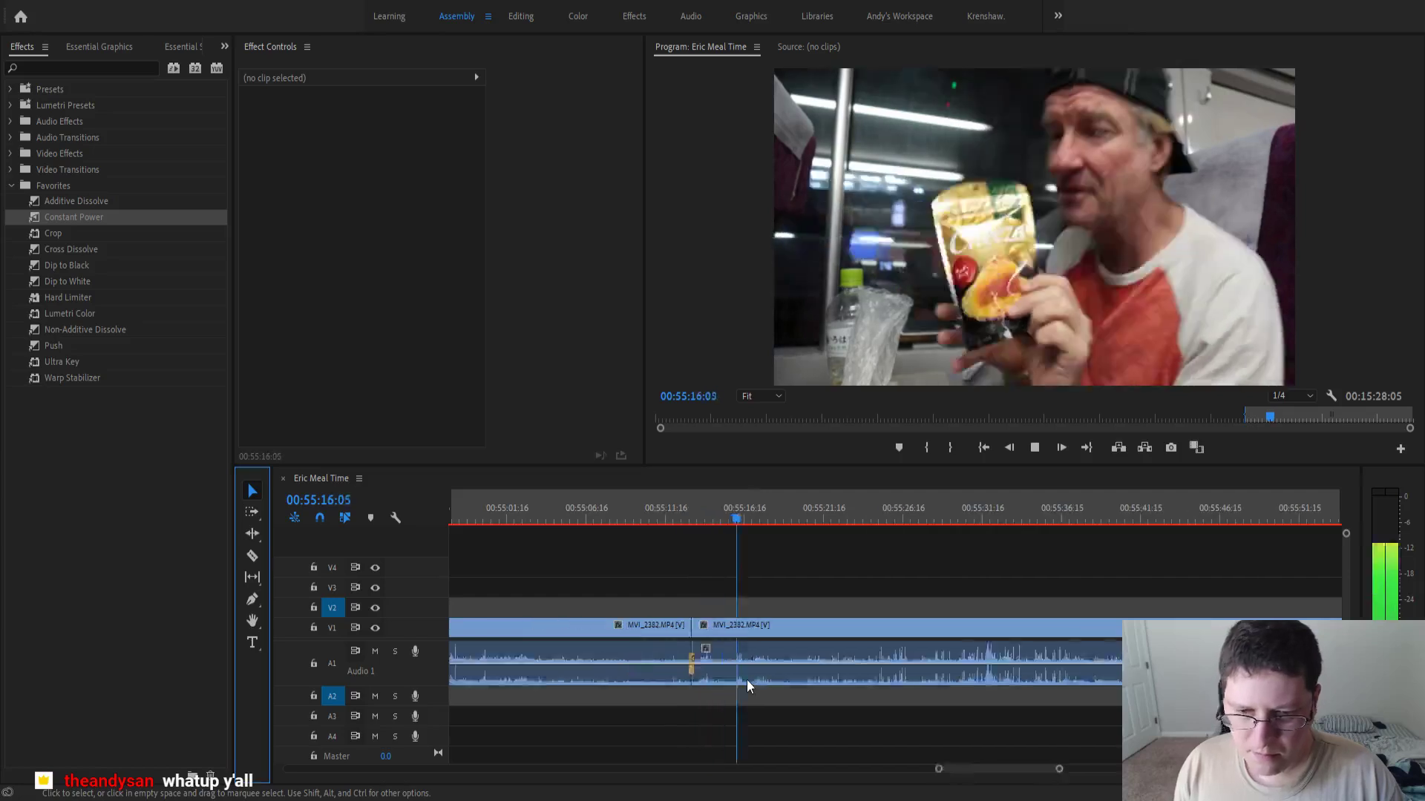
pyautogui.scroll(-1, 747, 680)
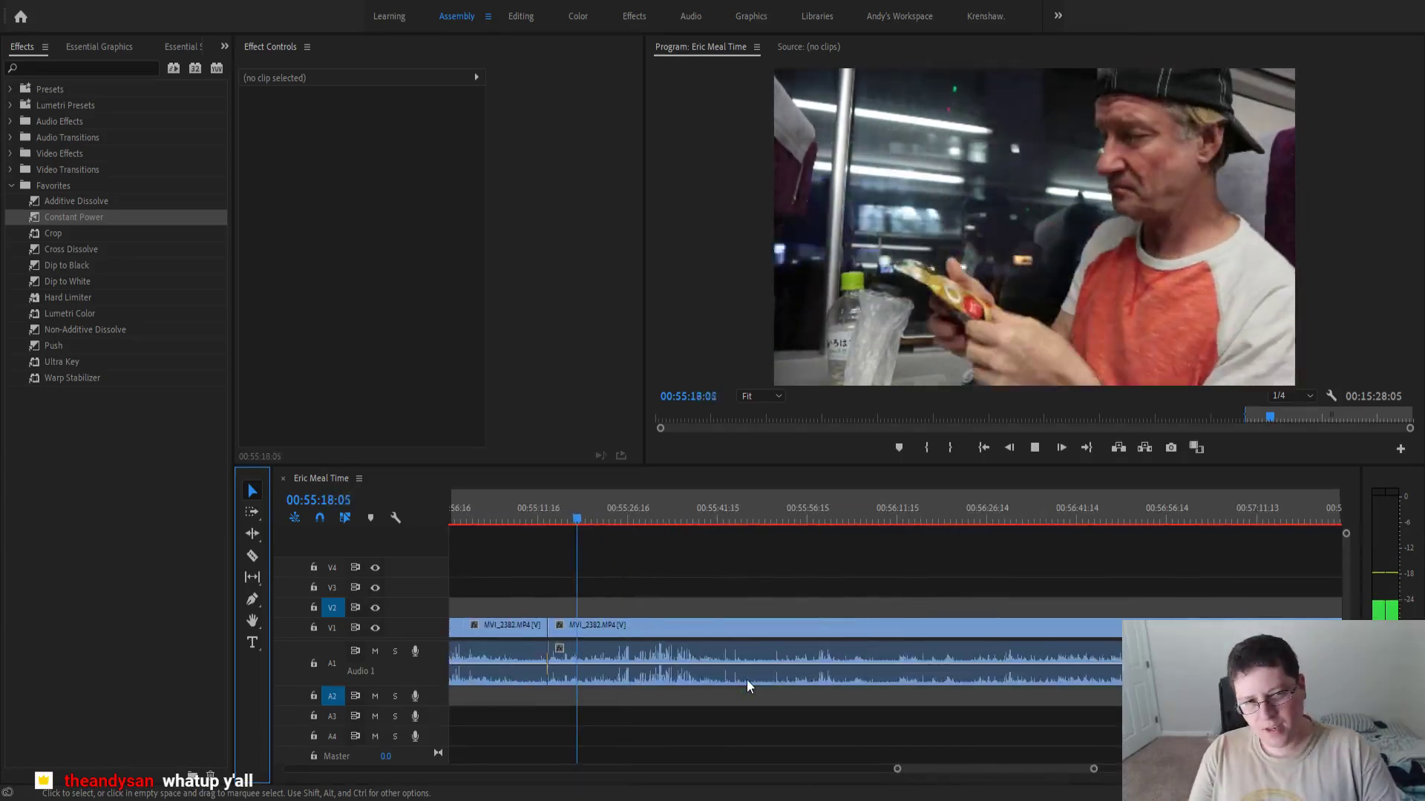
pyautogui.scroll(-1, 747, 680)
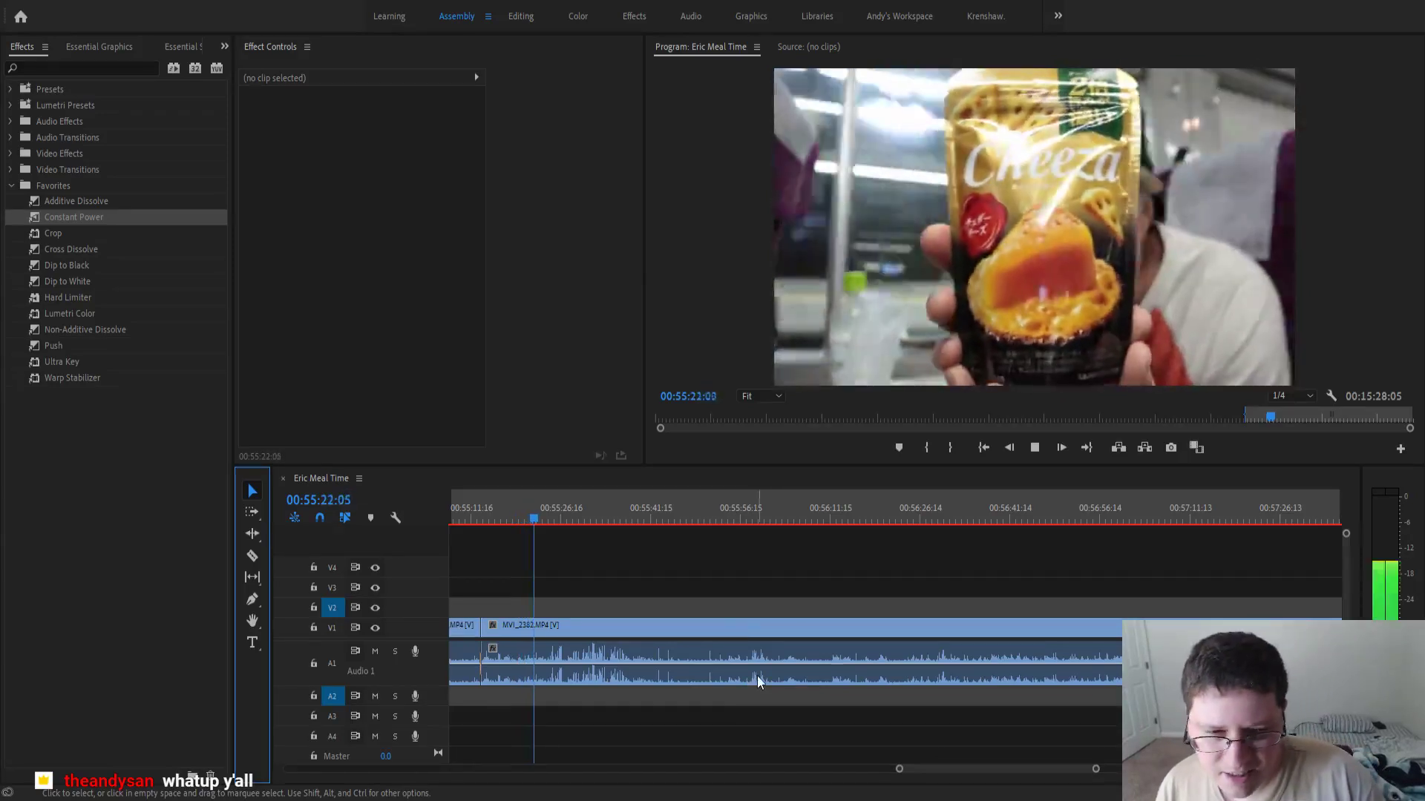
# - Move the sequence Out point to the end of the last clip, giving a 00:14:51:06 range
pyautogui.press('-')
pyautogui.press('-')
pyautogui.press('-')
pyautogui.press('-')
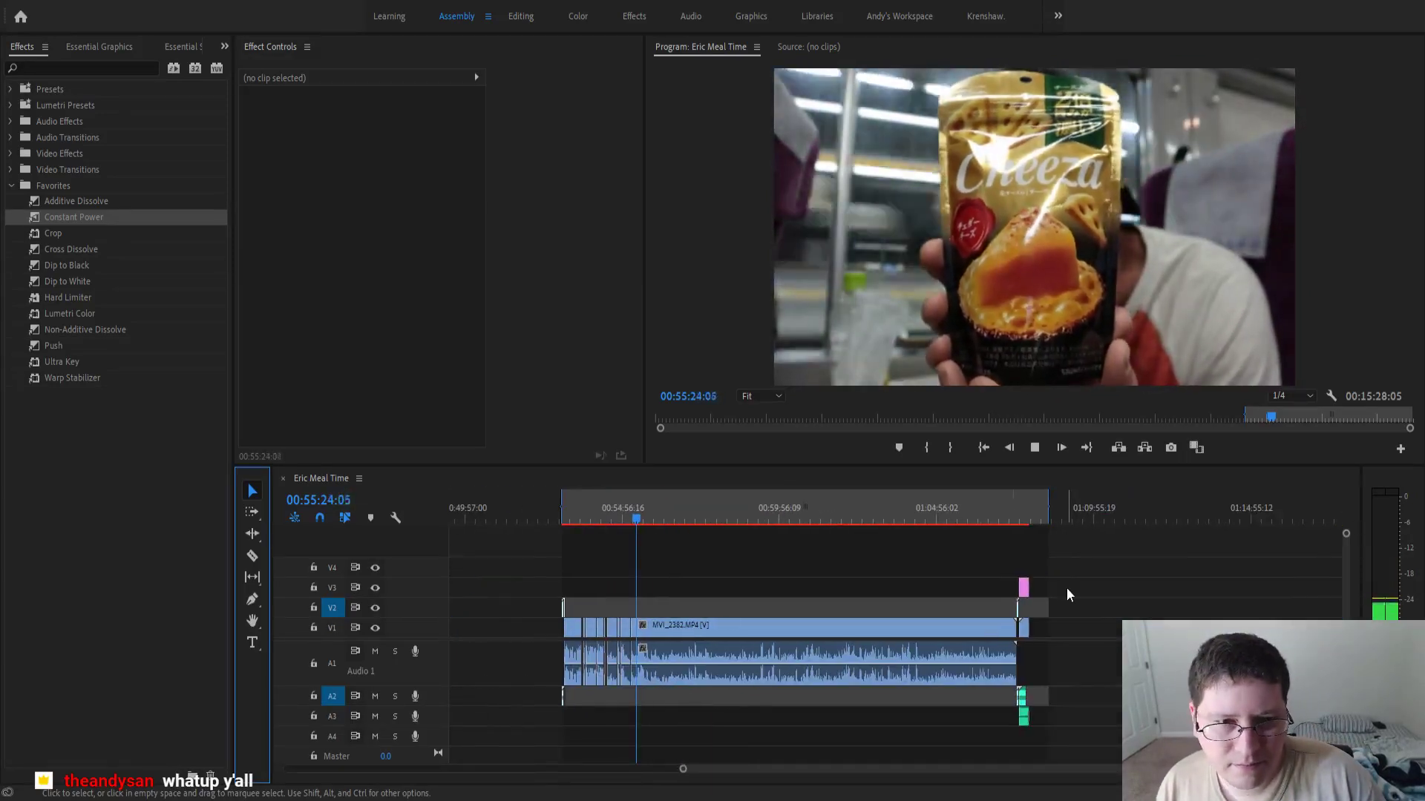
pyautogui.click(1046, 507)
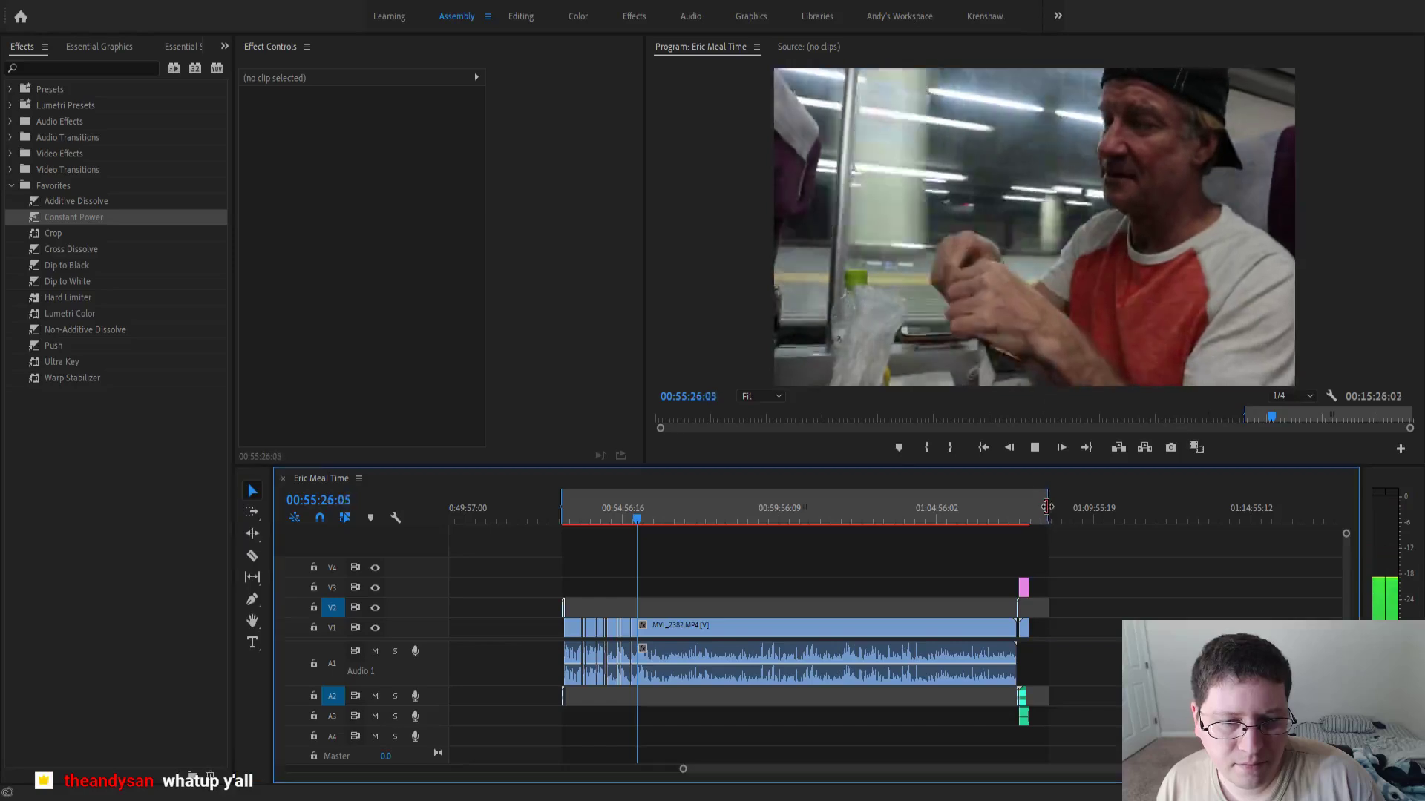
pyautogui.moveTo(1046, 507); pyautogui.dragTo(1030, 510)
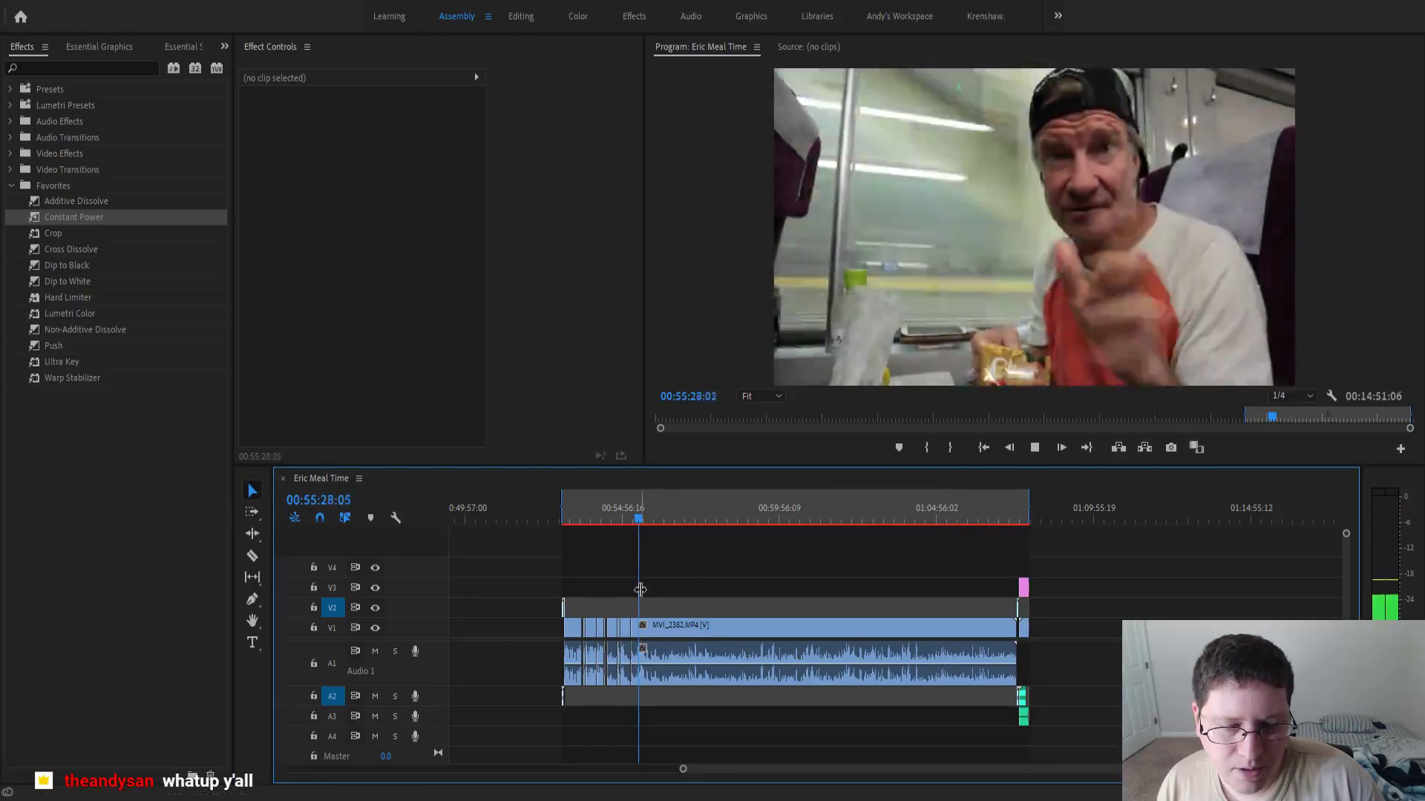
# - Watch the snack opening and tasting footage from 00:55:28 to 00:56:43 for the next section to cut
pyautogui.press('=')
pyautogui.press('=')
pyautogui.press('=')
pyautogui.press('=')
pyautogui.press('=')
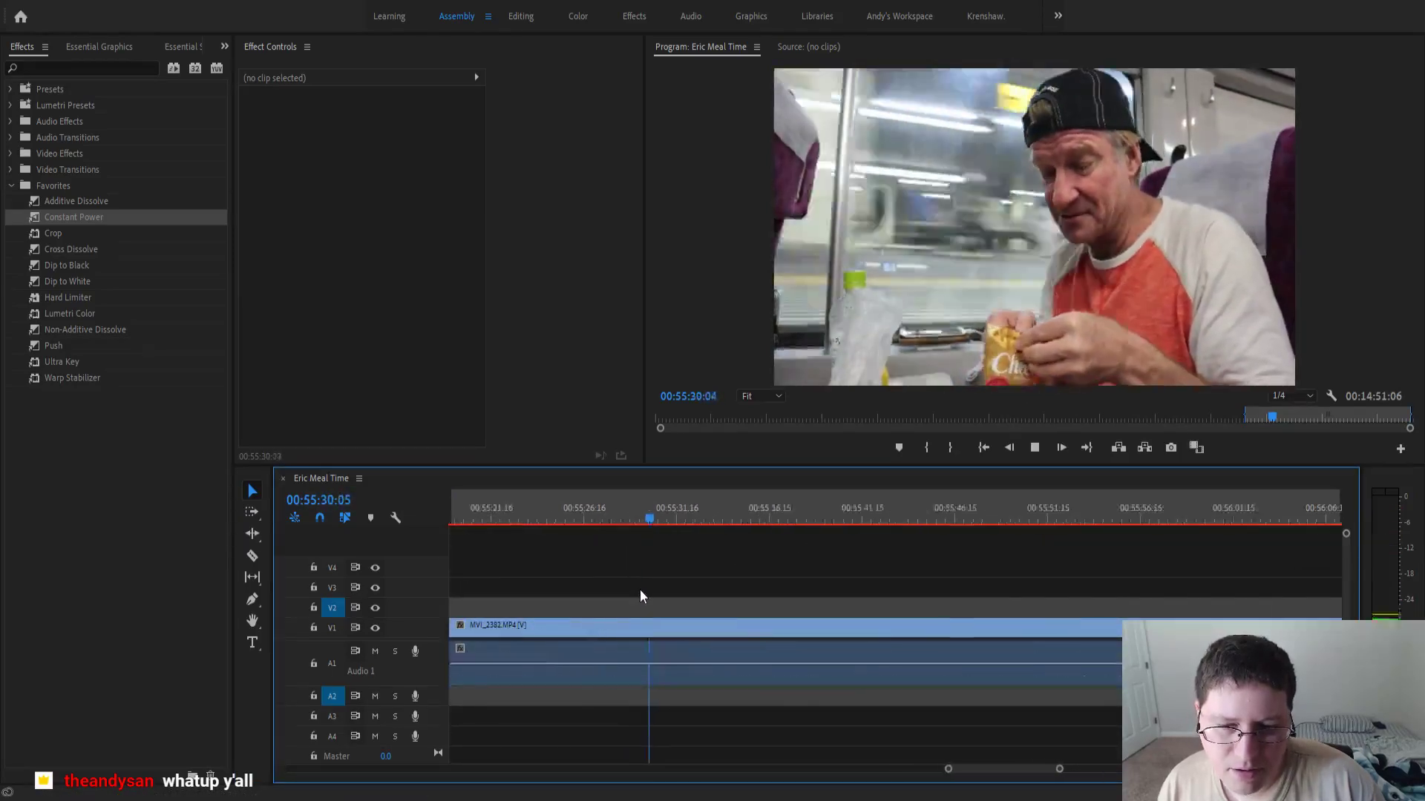
pyautogui.press('=')
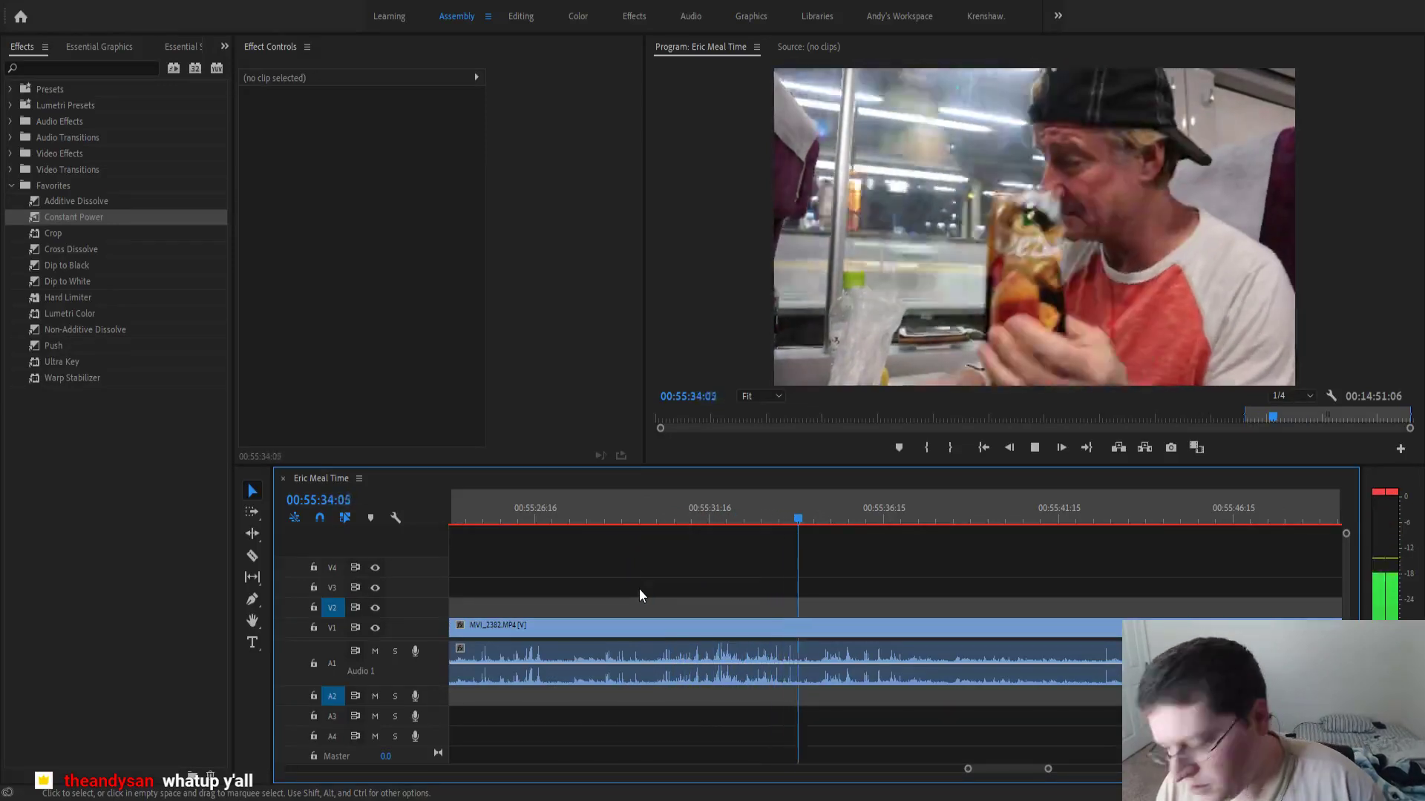
pyautogui.press('-')
pyautogui.press('-')
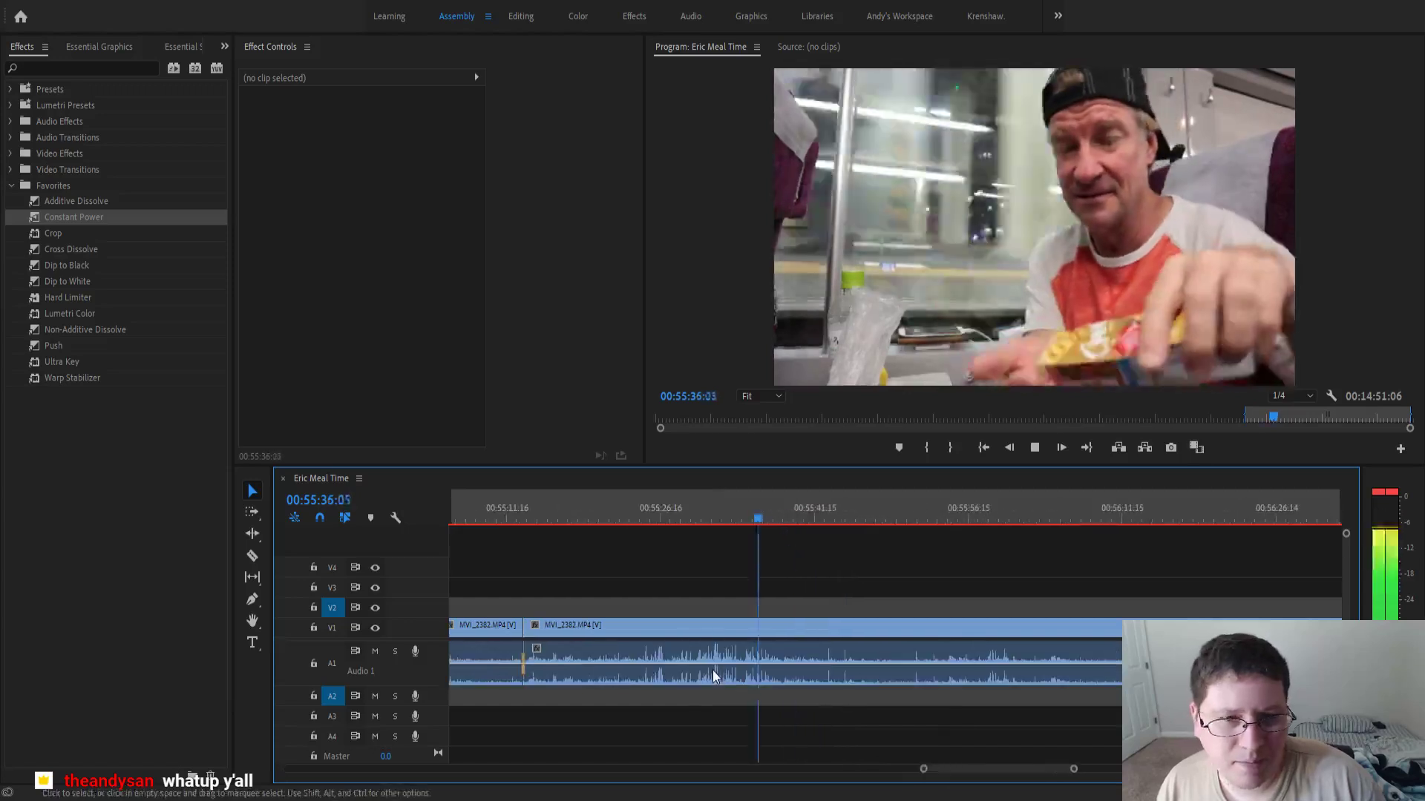
pyautogui.scroll(-5, 713, 668)
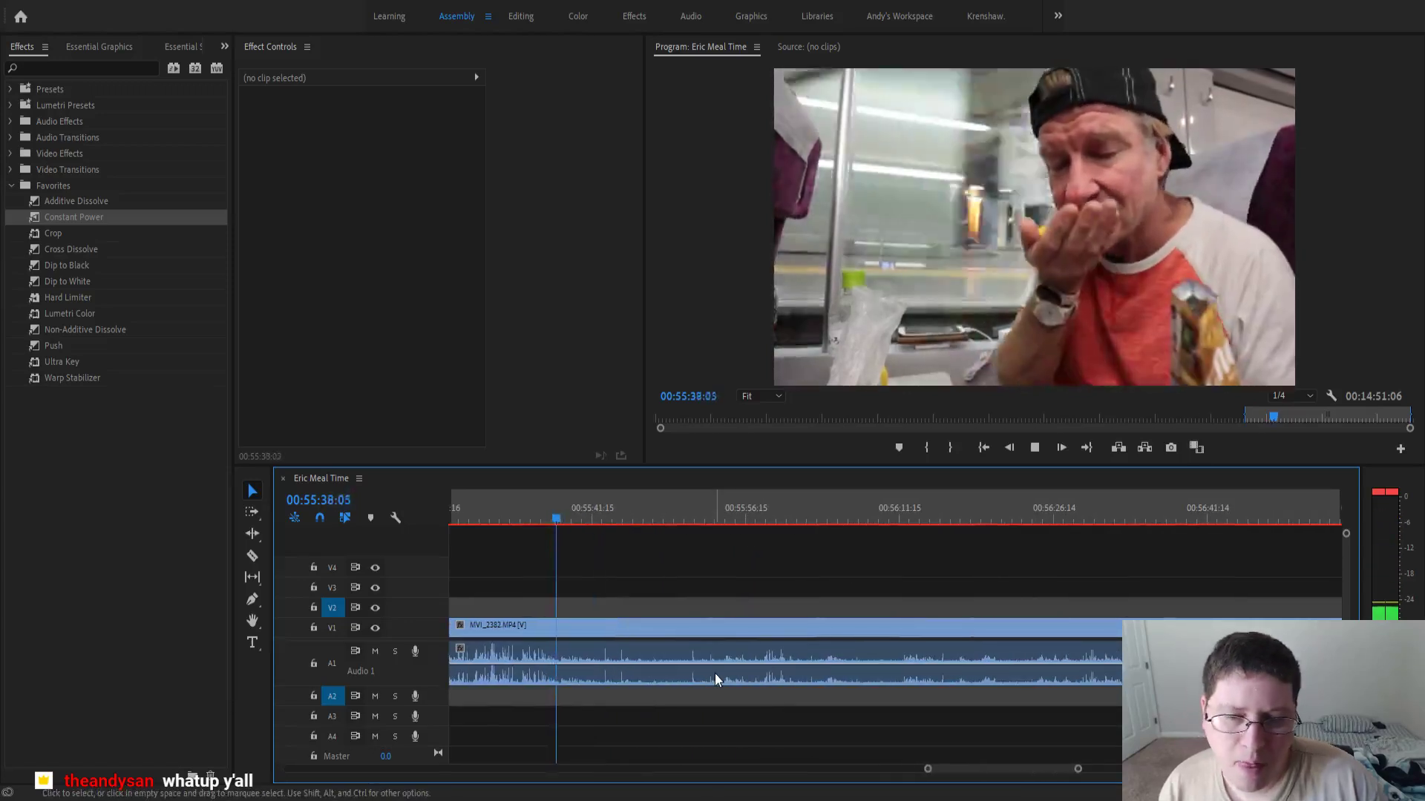
pyautogui.scroll(-1, 715, 674)
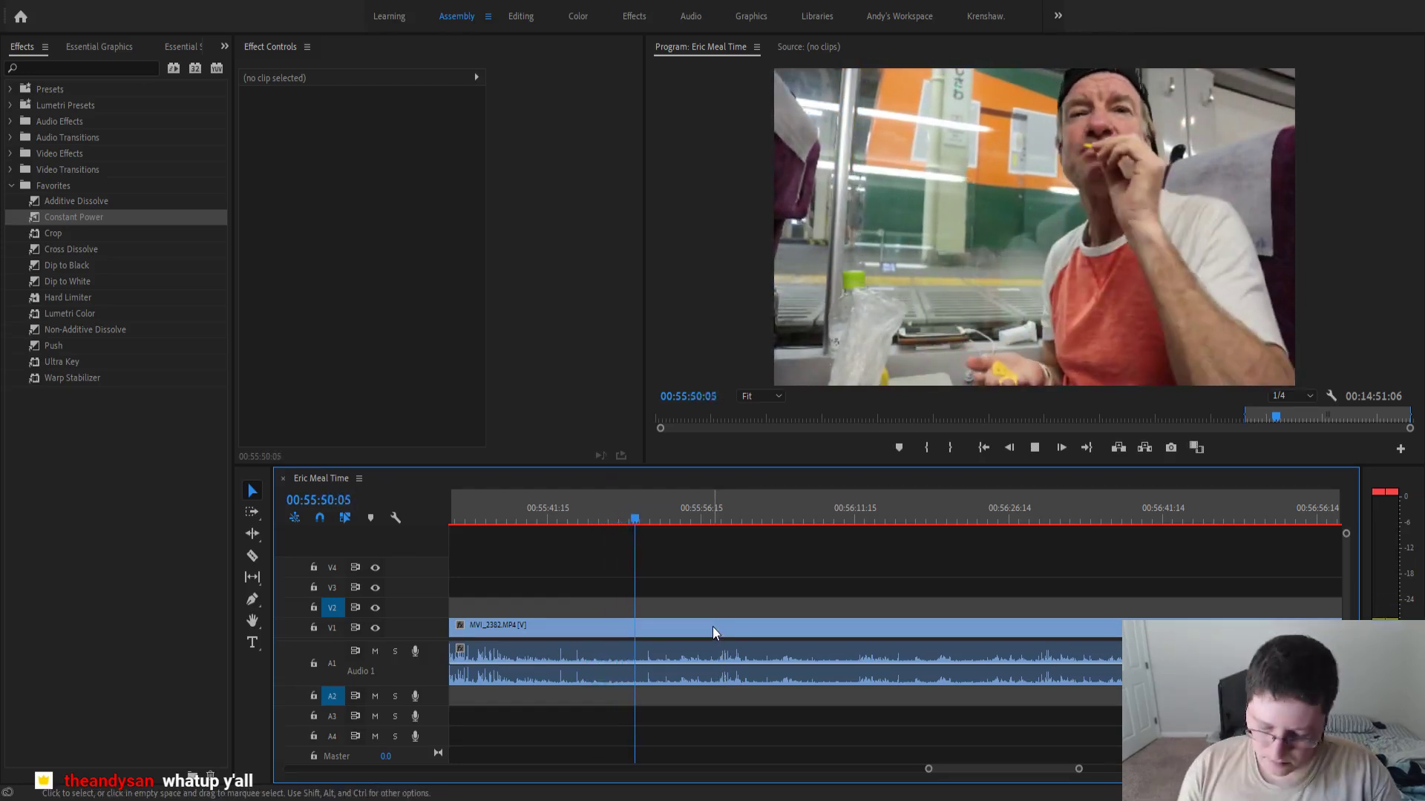
pyautogui.press('-')
pyautogui.press('-')
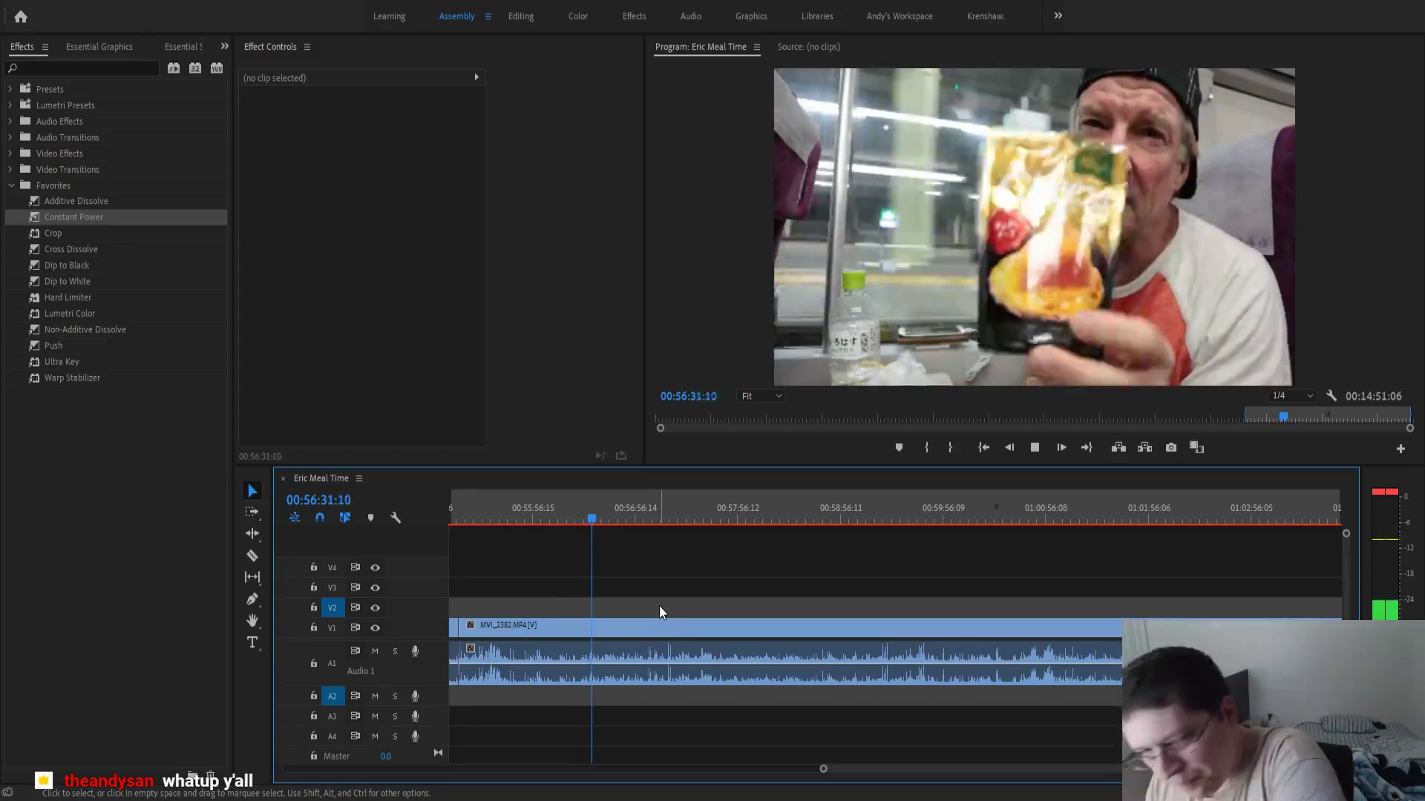
pyautogui.scroll(-2, 666, 618)
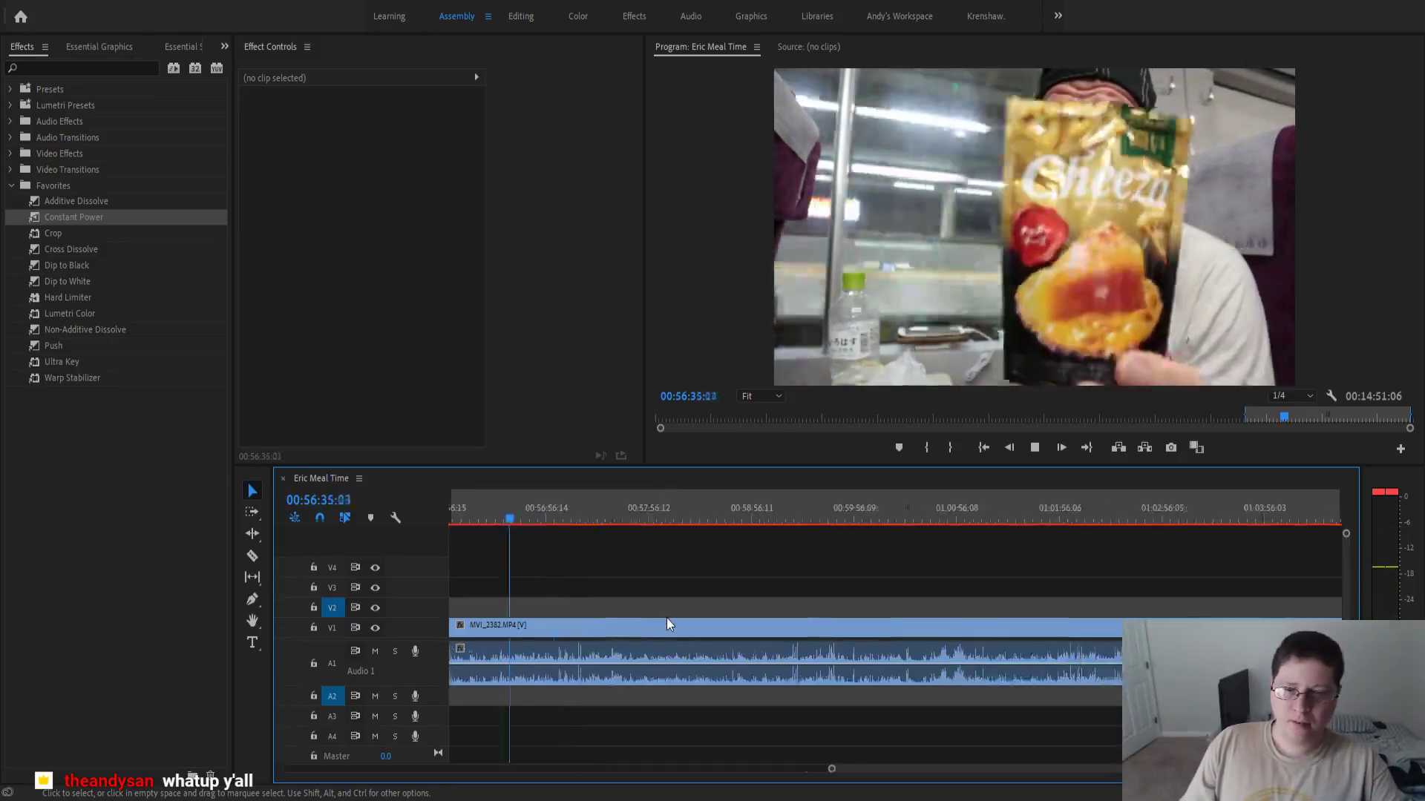
pyautogui.scroll(-1, 666, 625)
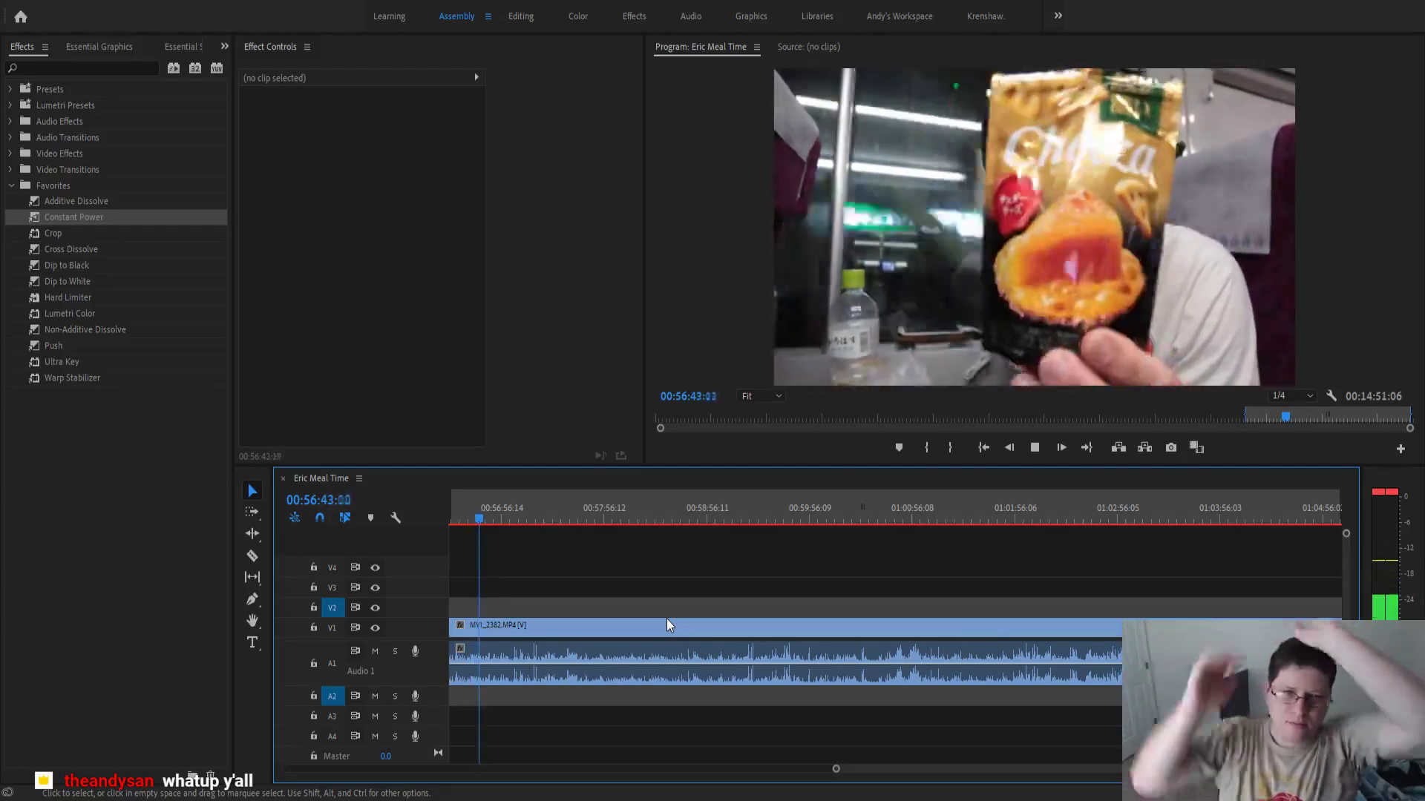
# - Replay the section where the man holds the Cheeza package up to the camera and split the clip at 00:56:36:04
pyautogui.press('space')
pyautogui.scroll(2, 497, 609)
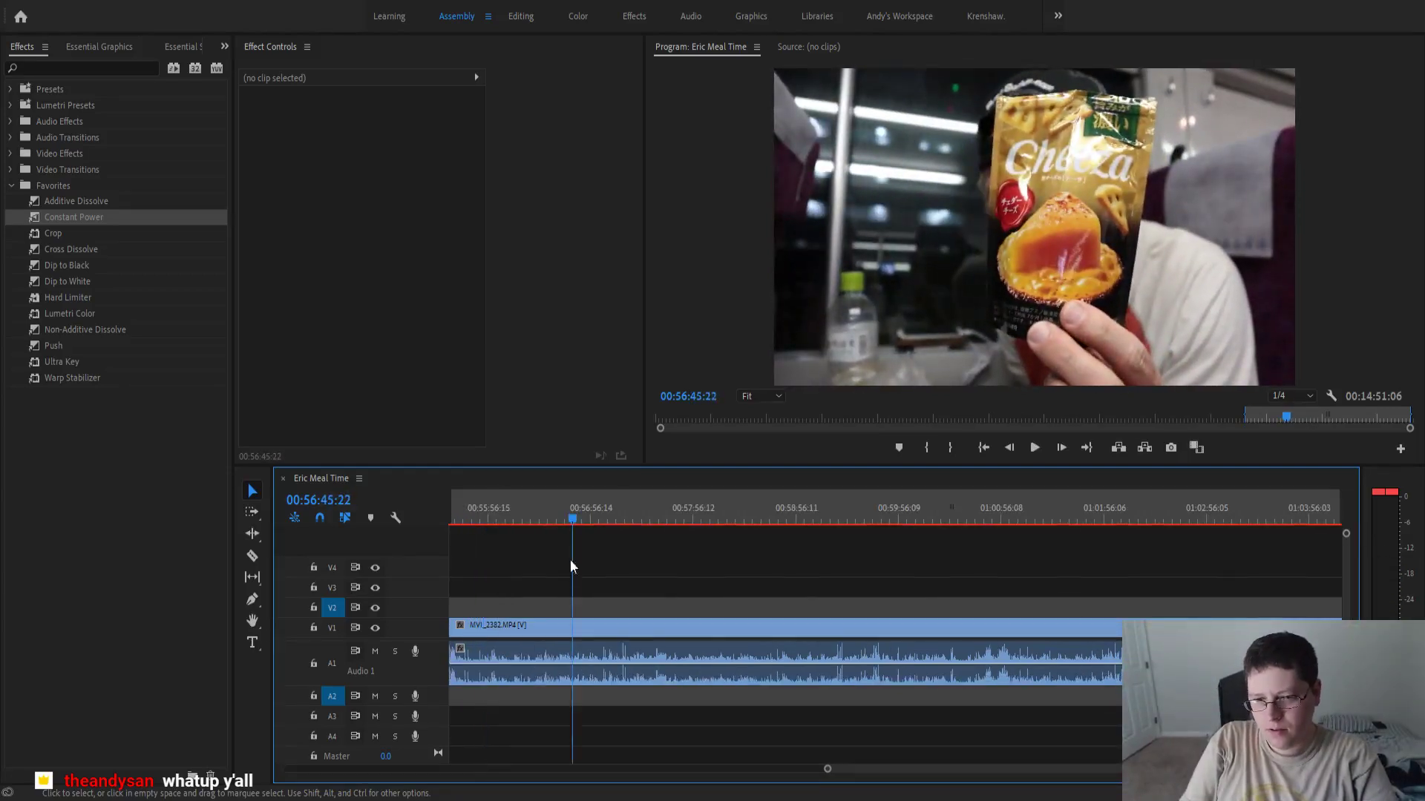
pyautogui.click(532, 523)
pyautogui.press('space')
pyautogui.scroll(2, 558, 584)
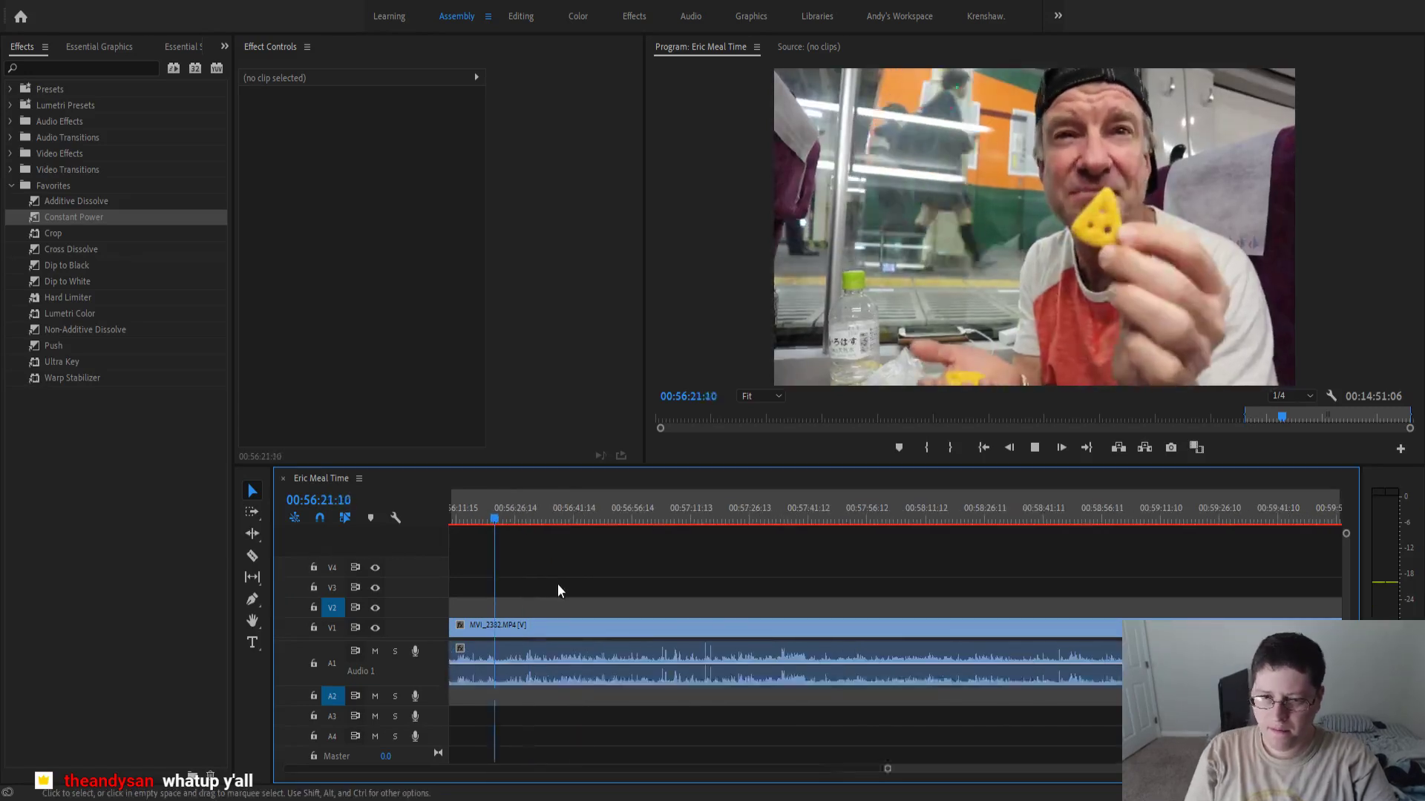
pyautogui.click(528, 514)
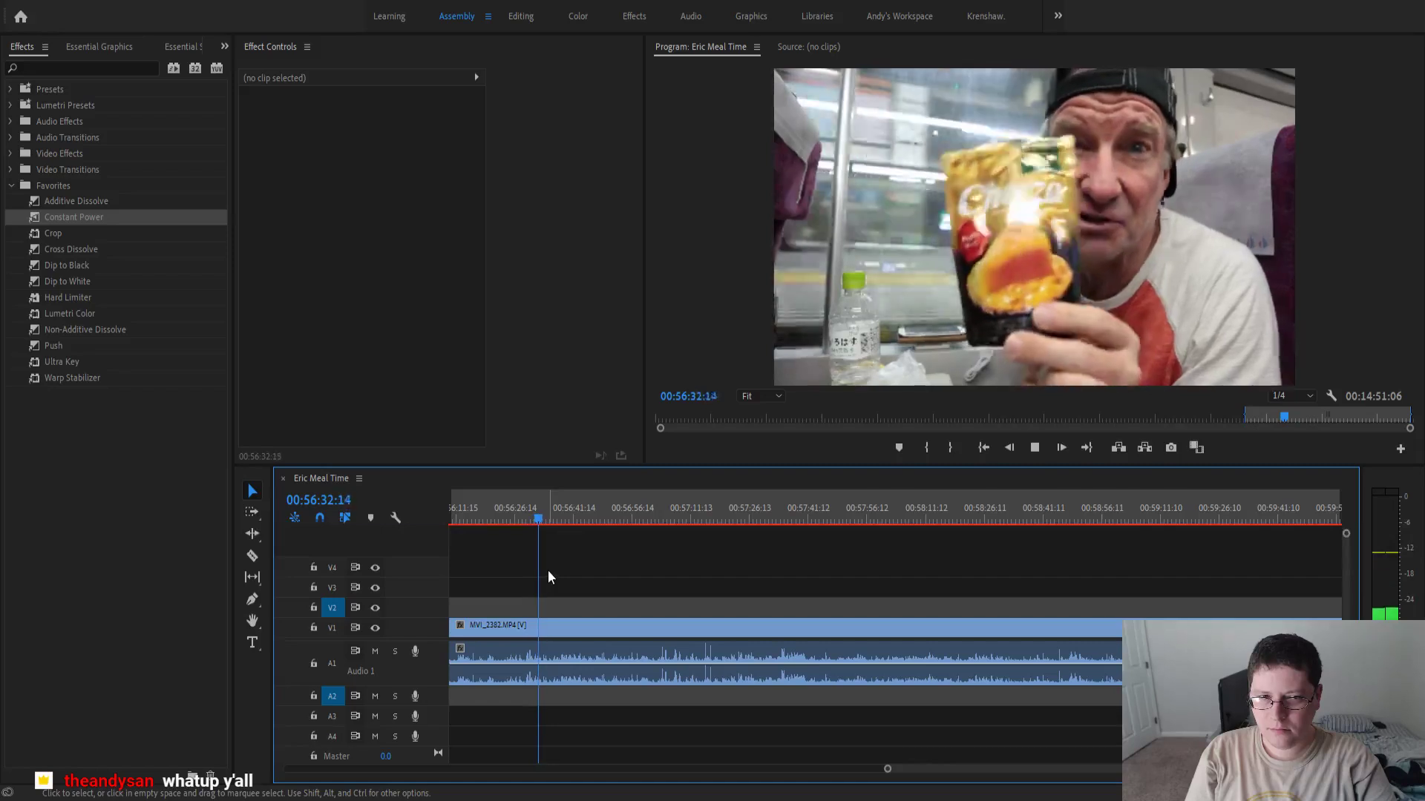
pyautogui.scroll(5, 548, 569)
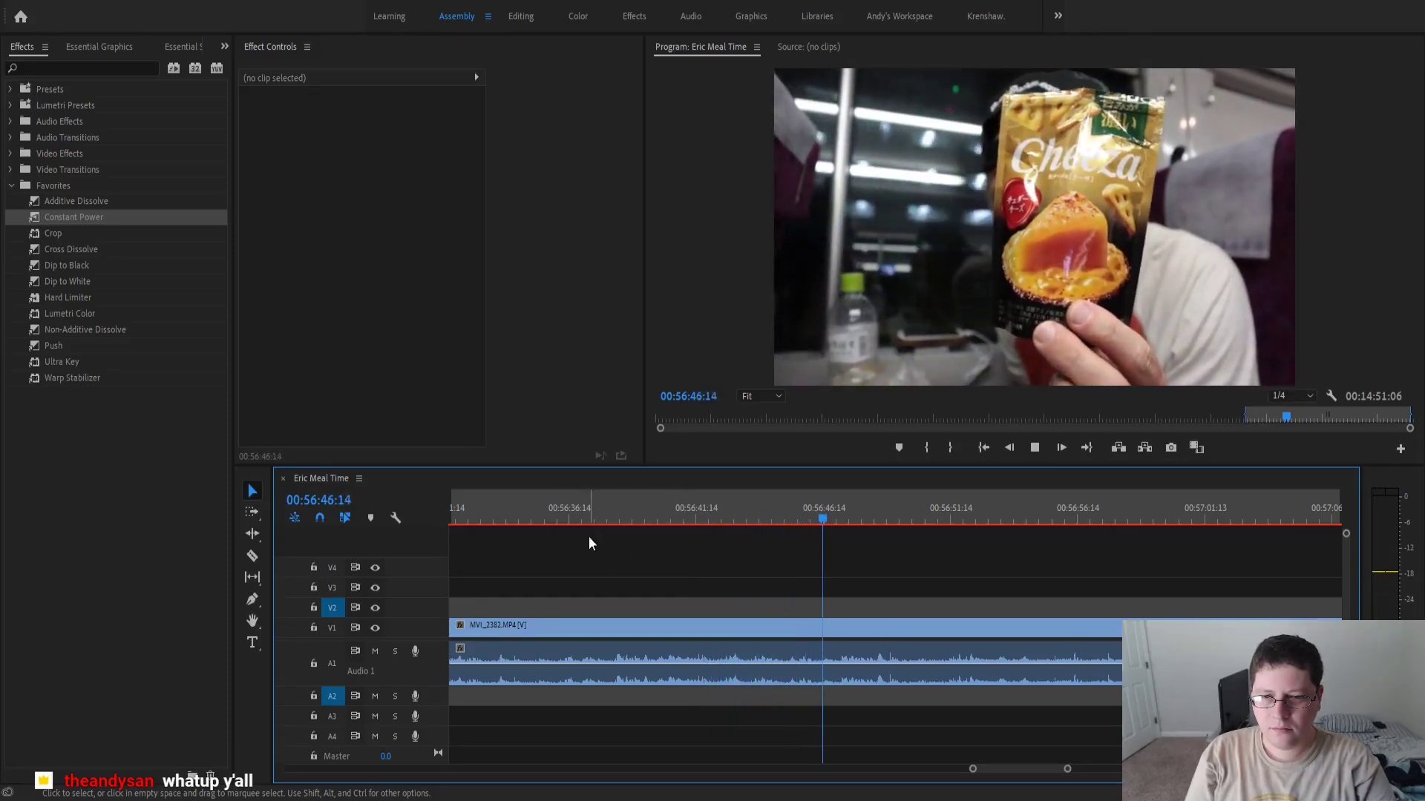
pyautogui.click(506, 514)
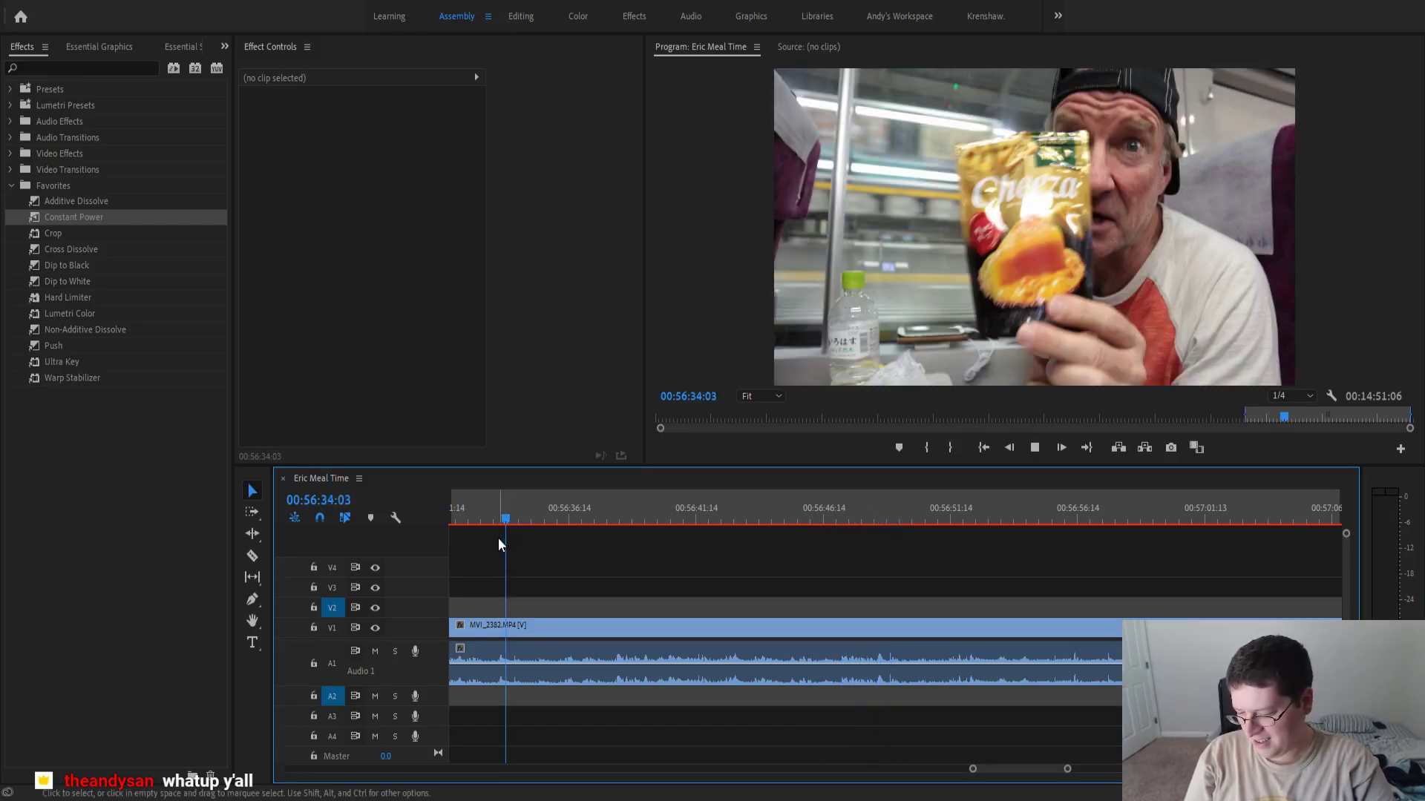
pyautogui.scroll(1, 527, 560)
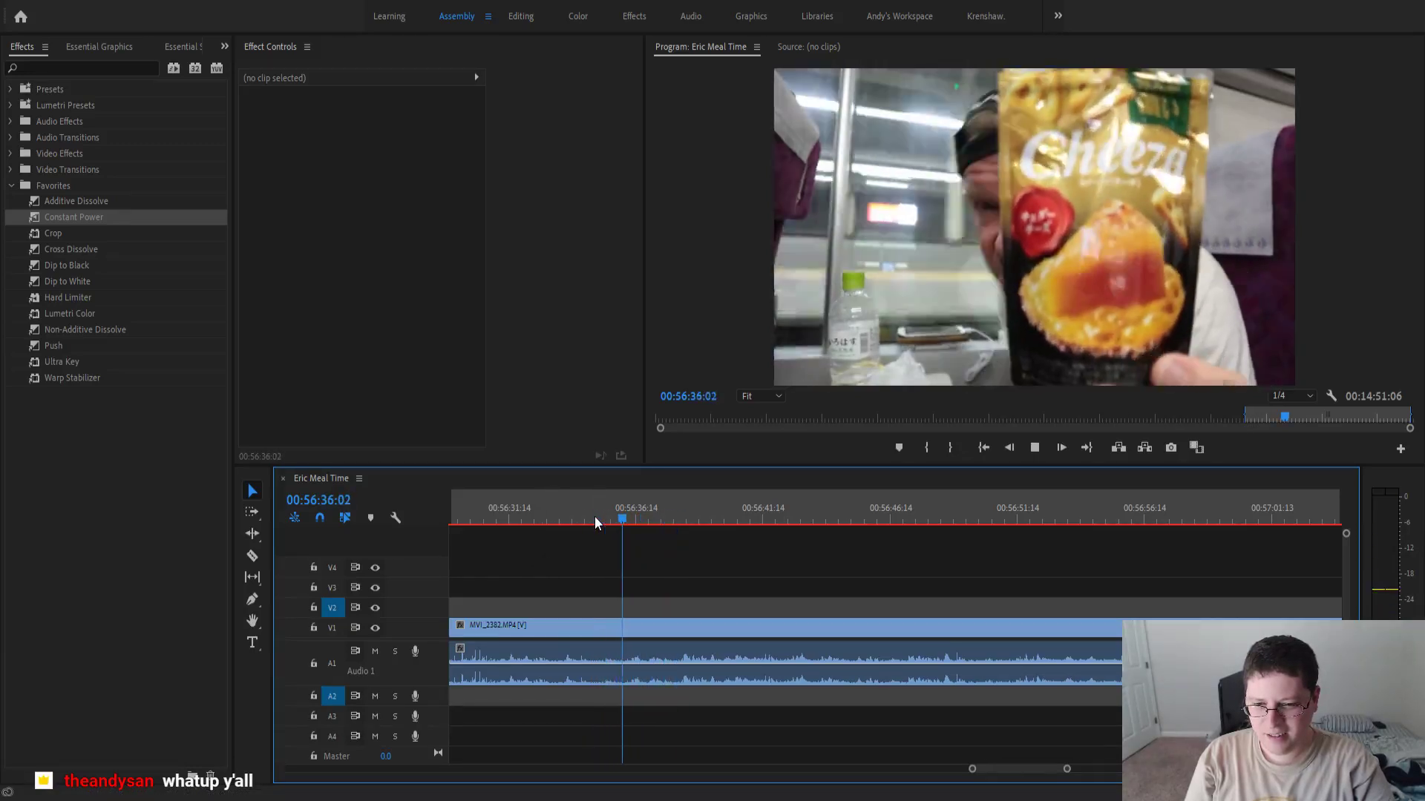
pyautogui.press('space')
pyautogui.hotkey('ctrl', 'k')
pyautogui.press('-')
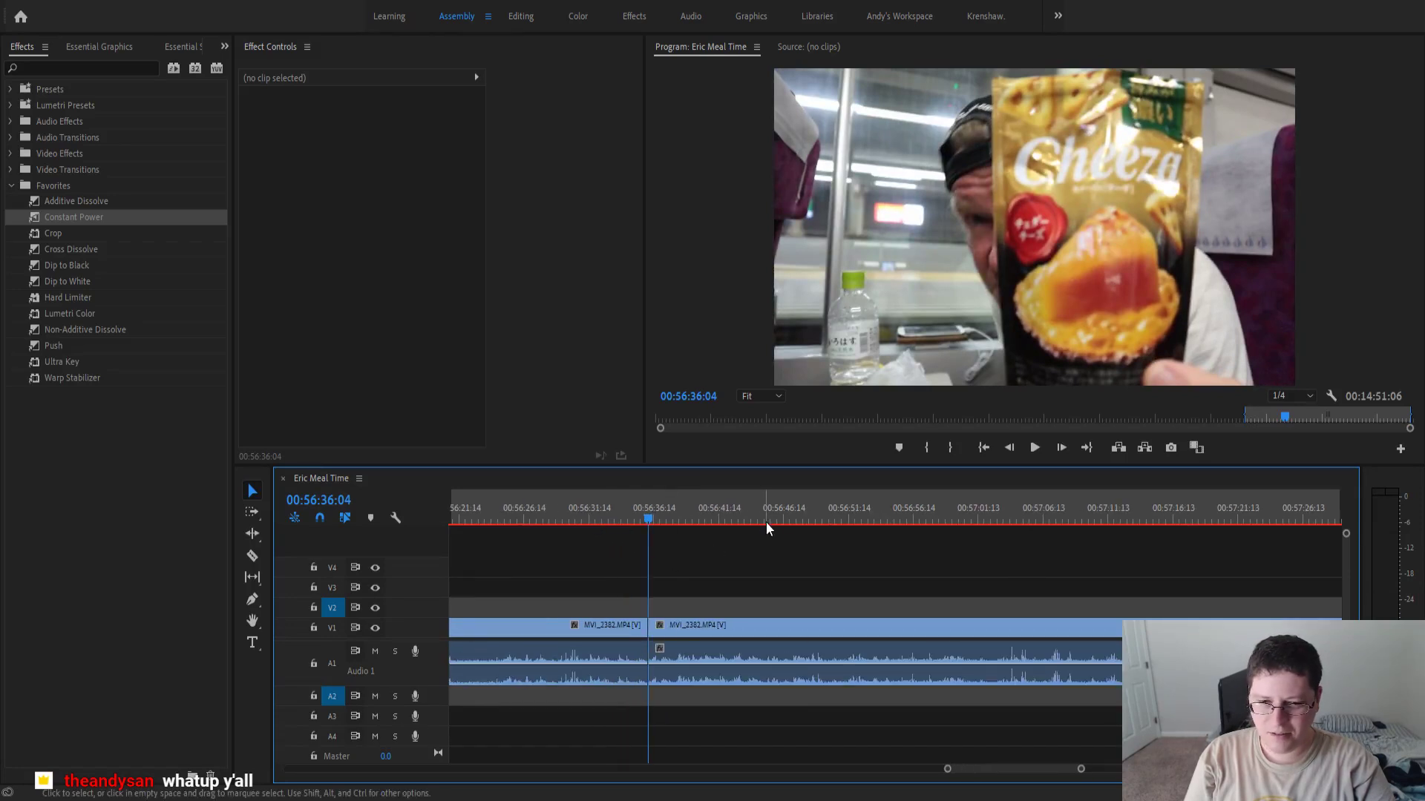
# - Play the snack footage on from about 00:56:47 and split the clip at 00:56:55:23, where the man holds up the plastic bag
pyautogui.click(790, 519)
pyautogui.press('space')
pyautogui.scroll(-3, 752, 576)
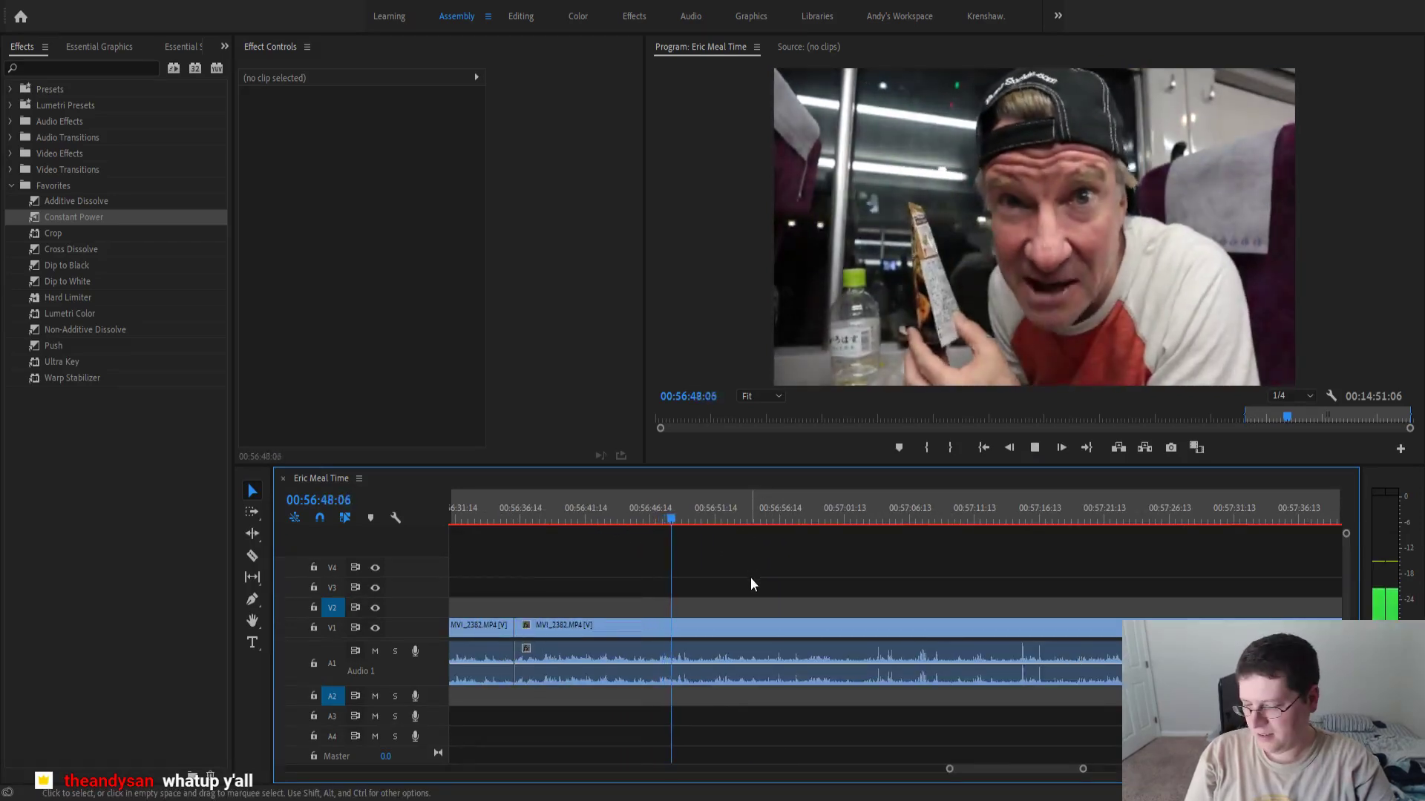
pyautogui.scroll(1, 750, 577)
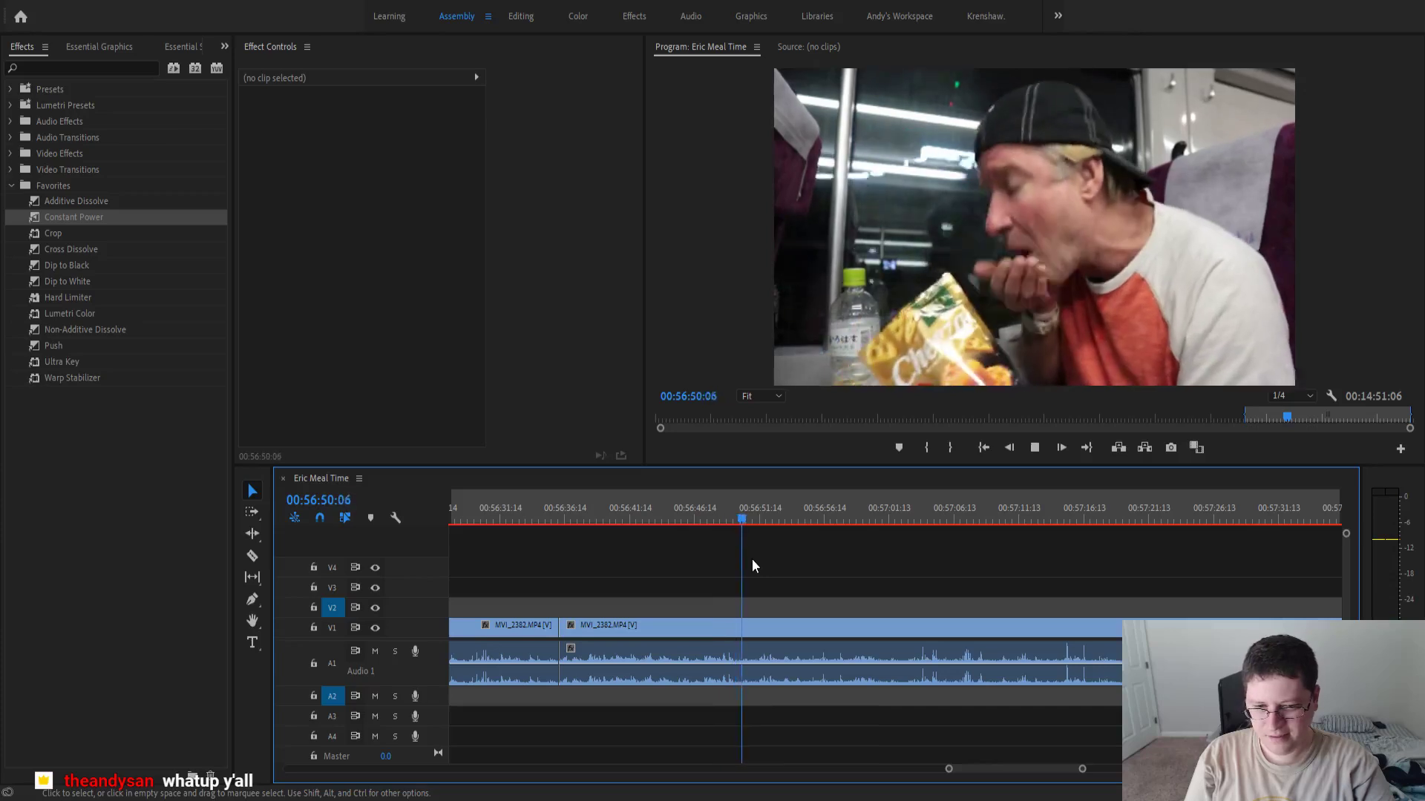
pyautogui.scroll(2, 753, 562)
pyautogui.scroll(1, 760, 563)
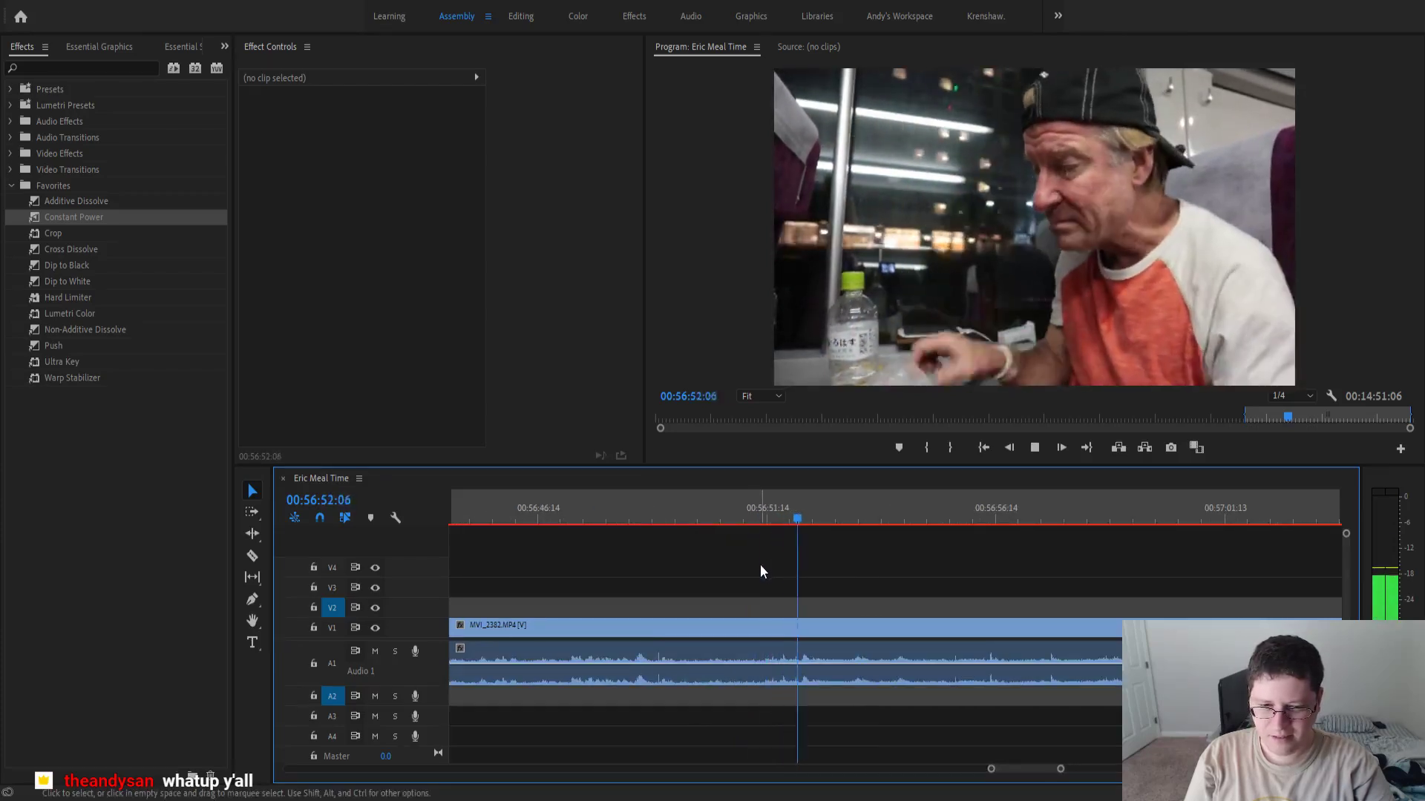
pyautogui.scroll(-3, 760, 564)
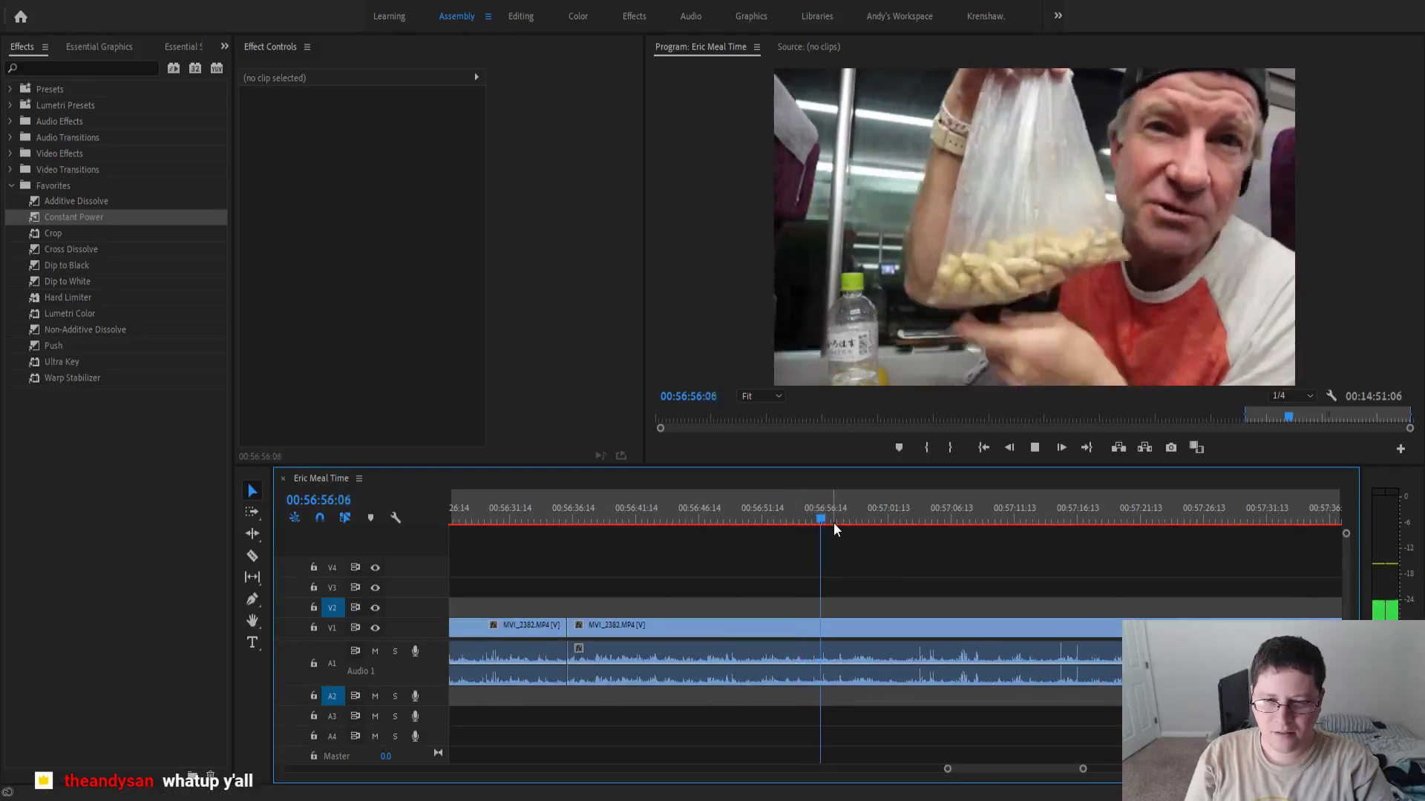
pyautogui.press('space')
pyautogui.scroll(3, 833, 544)
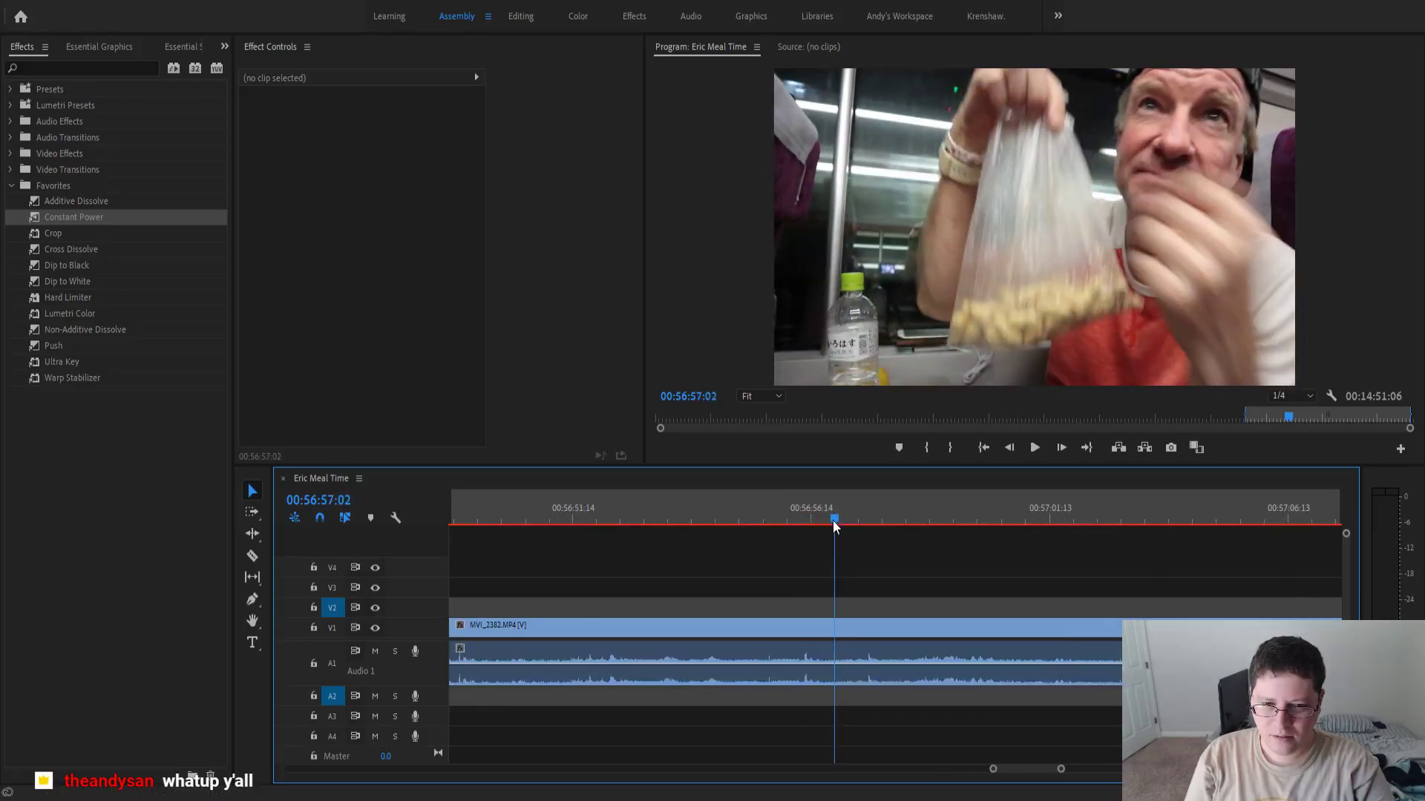
pyautogui.moveTo(832, 520); pyautogui.dragTo(783, 545)
pyautogui.press('Left')
pyautogui.hotkey('ctrl', 'k')
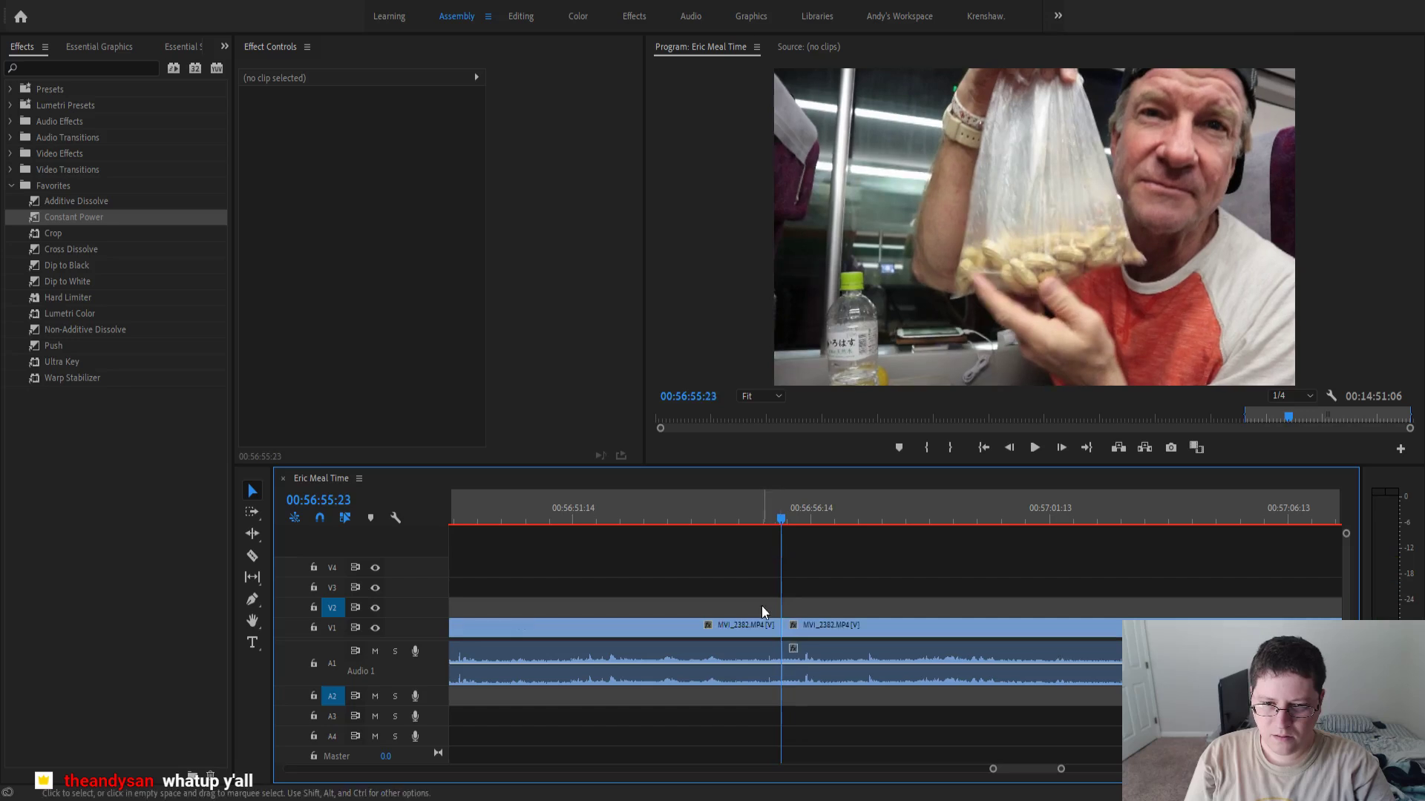
# - Ripple-delete the MVI_2382.MP4 segment between the cuts at 00:56:36:04 and 00:56:55:23
pyautogui.scroll(-3, 760, 607)
pyautogui.click(732, 634)
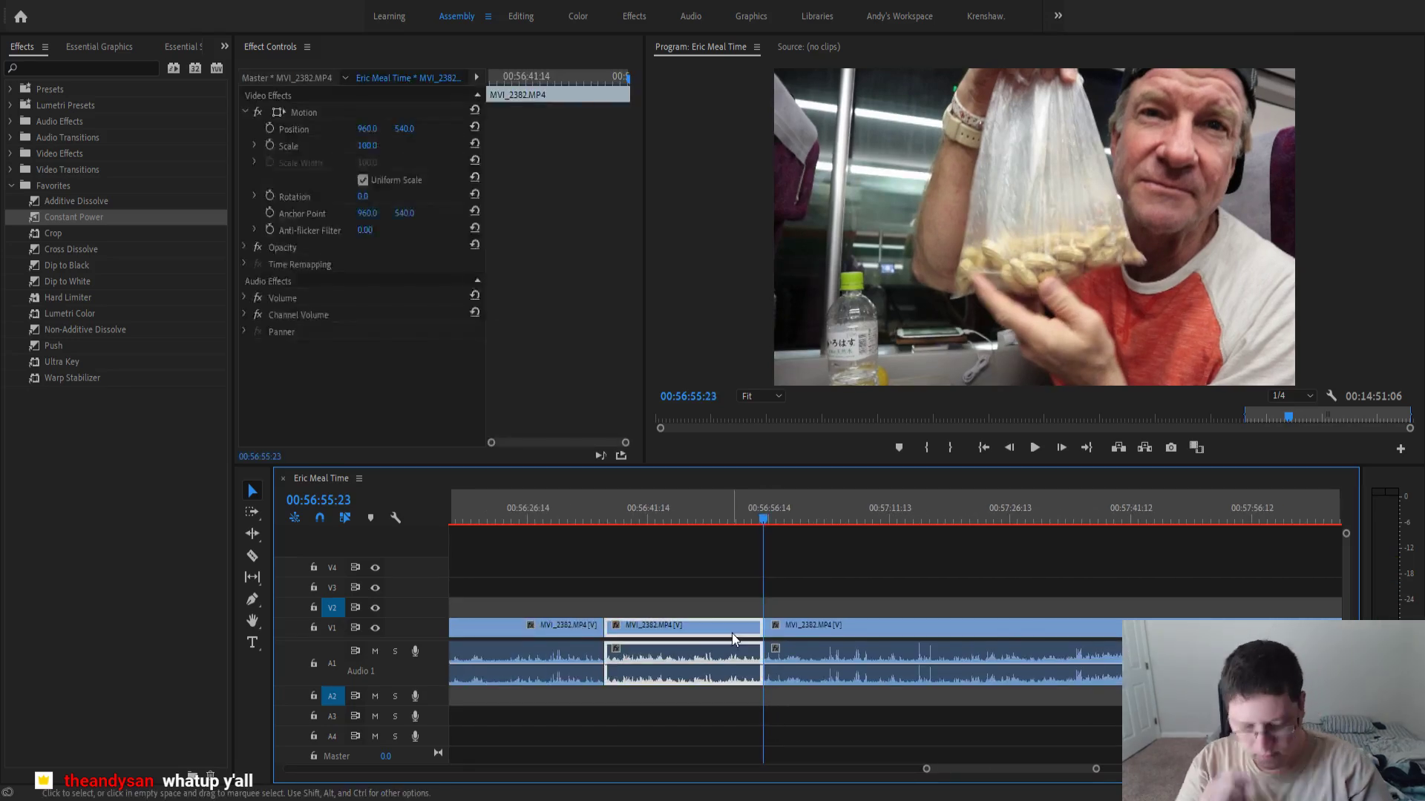
pyautogui.hotkey('shift', 'Delete')
# - Add a Constant Power crossfade to the audio and an Additive Dissolve to the video at the 00:56:36:04 join, and play it back
pyautogui.press('Up')
pyautogui.click(584, 511)
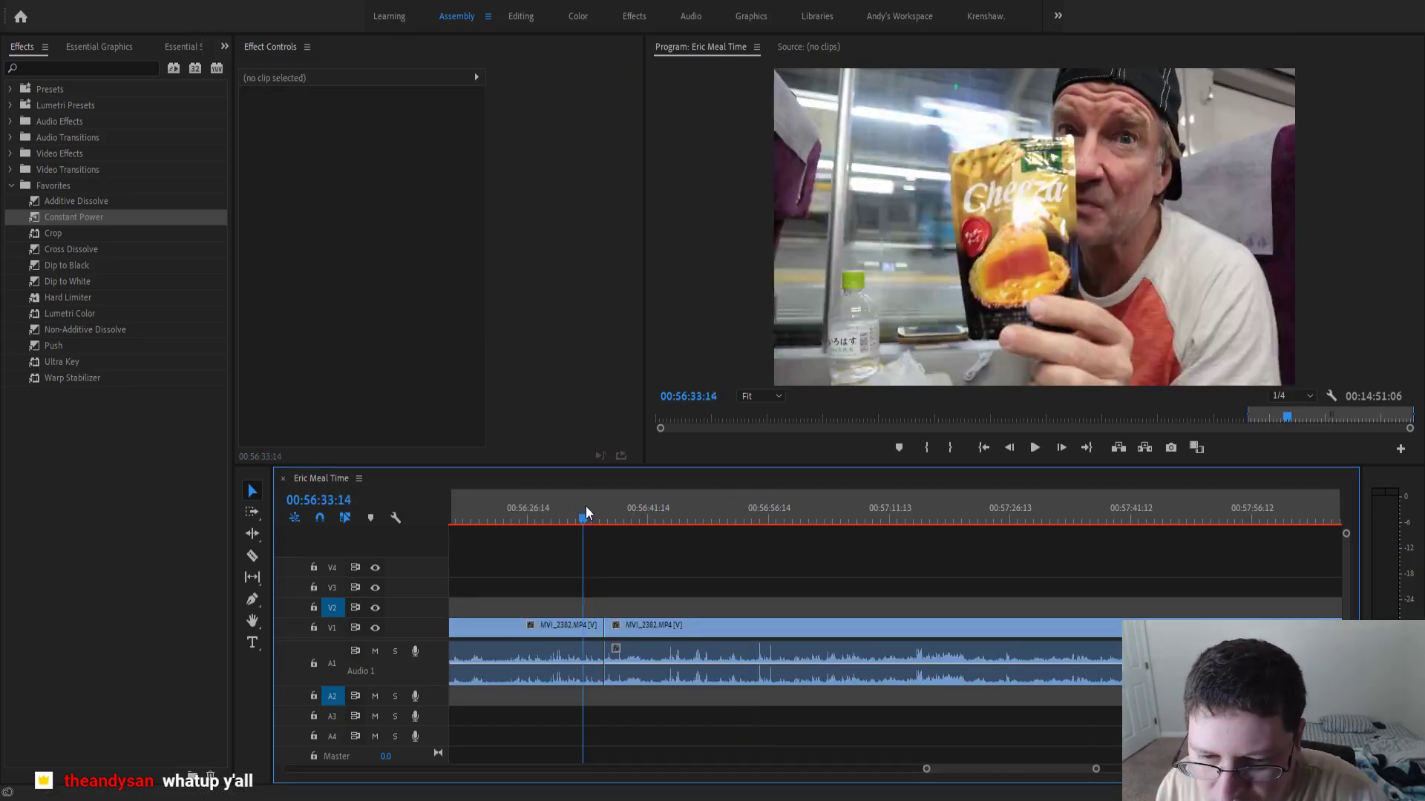
pyautogui.moveTo(61, 217); pyautogui.dragTo(573, 624)
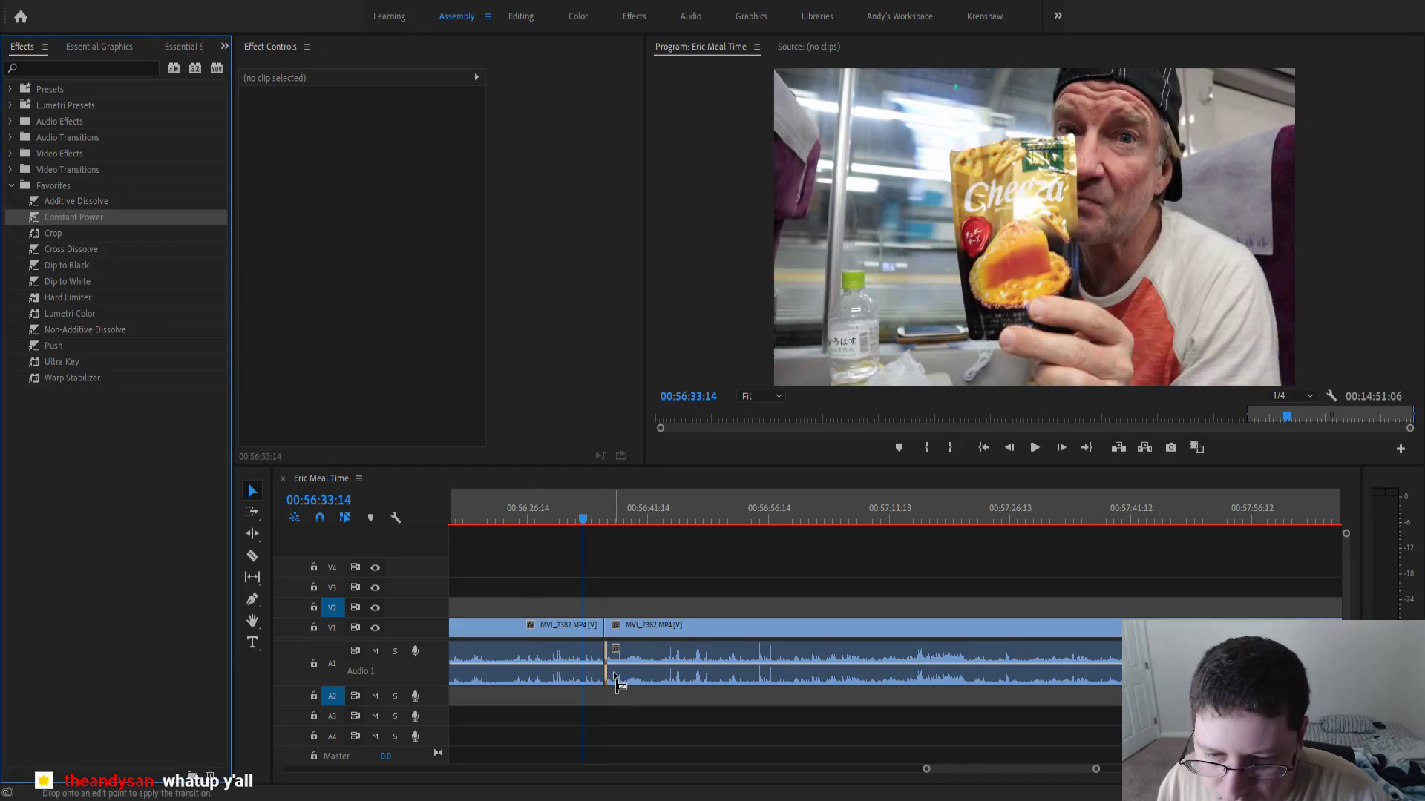
pyautogui.moveTo(605, 673); pyautogui.dragTo(606, 672)
pyautogui.moveTo(99, 204); pyautogui.dragTo(570, 578)
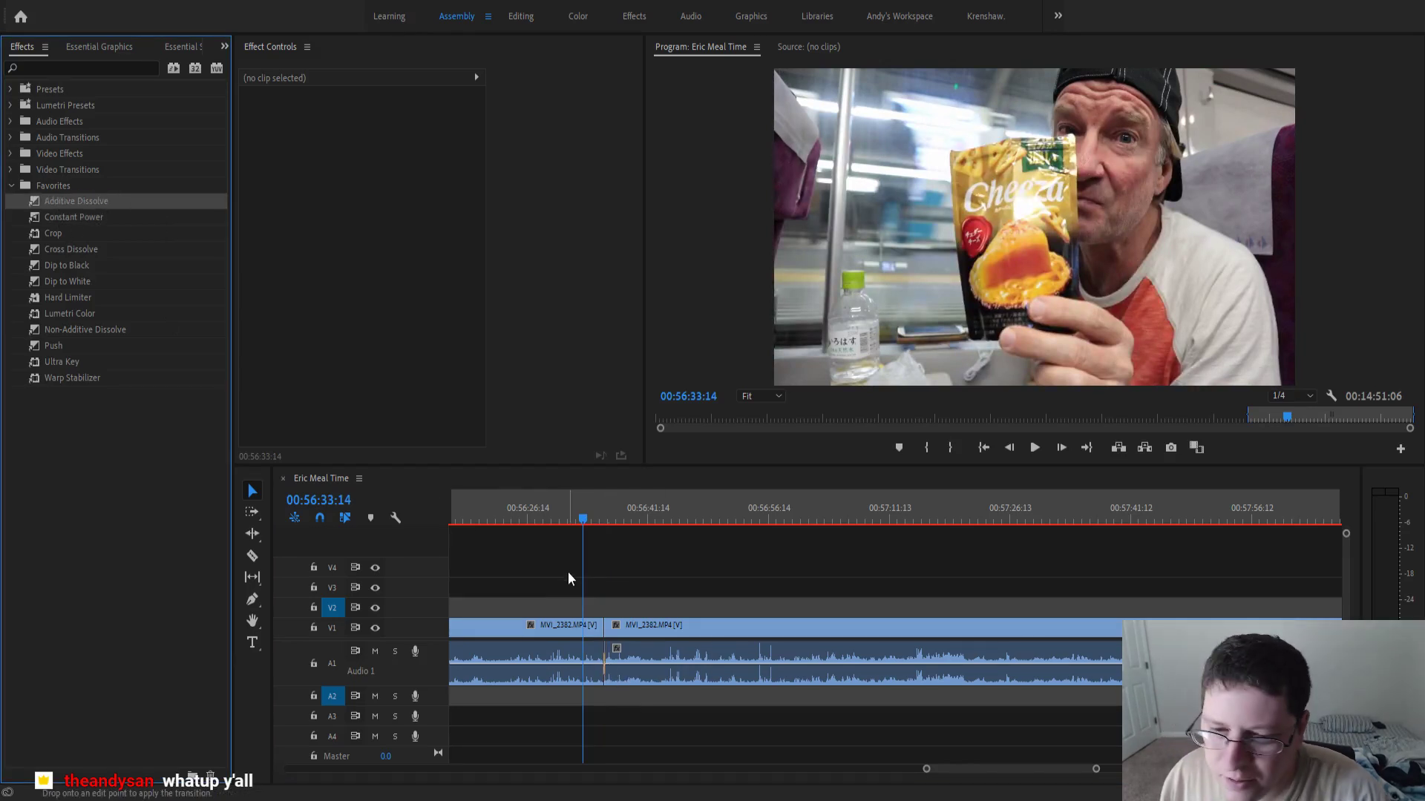
pyautogui.moveTo(616, 637); pyautogui.dragTo(607, 627)
pyautogui.scroll(3, 607, 627)
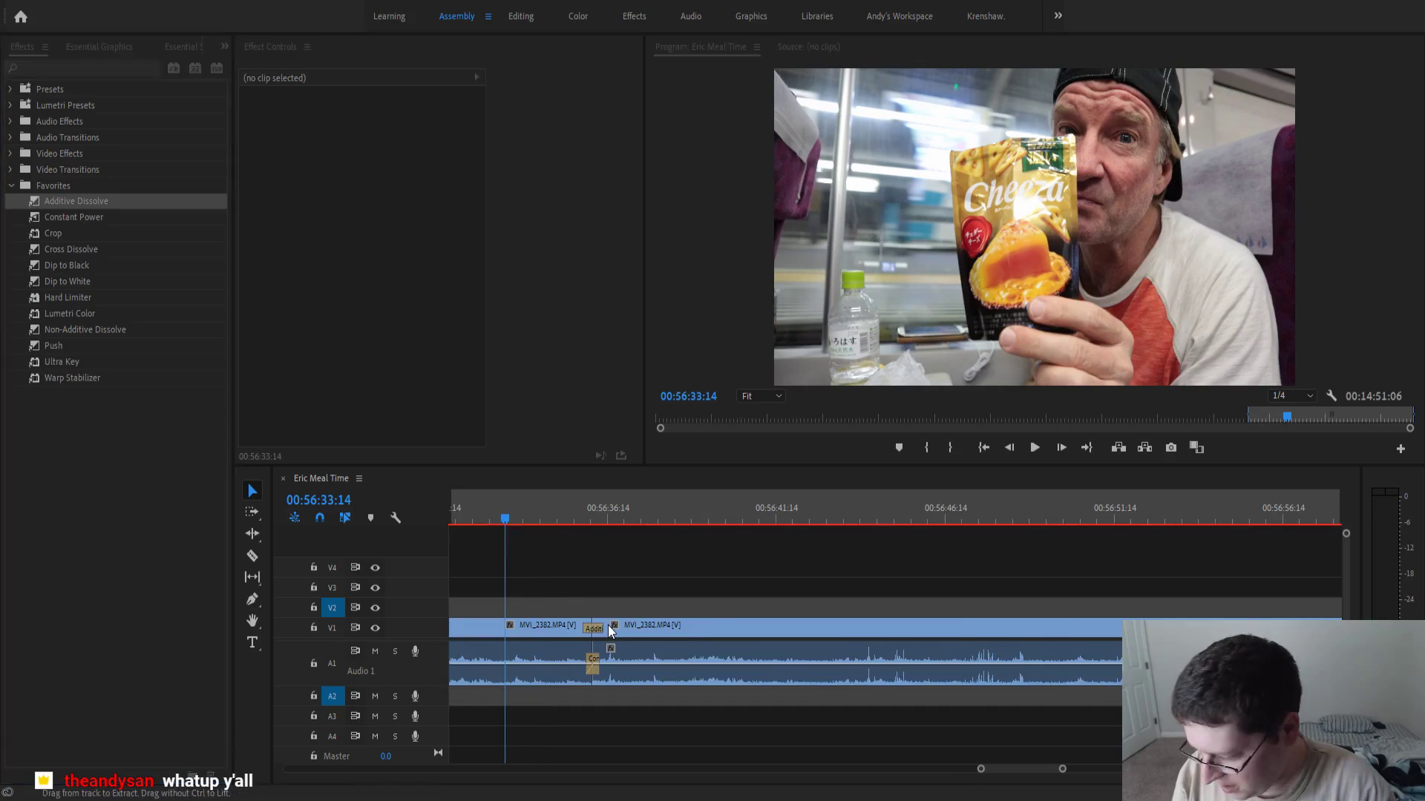
pyautogui.press('space')
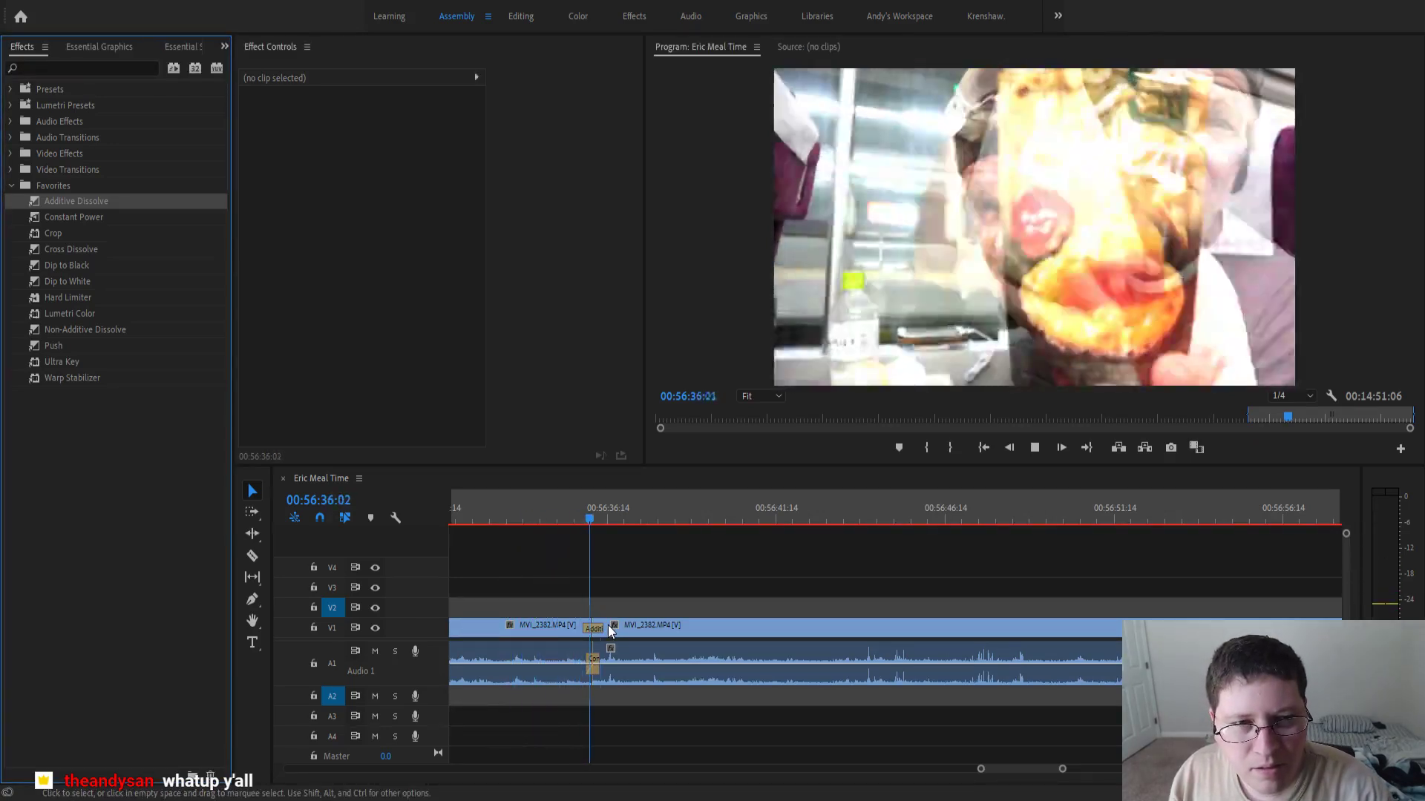
# - Move the sequence Out point back to the end of the last clip for a 00:14:31:11 range
pyautogui.scroll(-3, 608, 625)
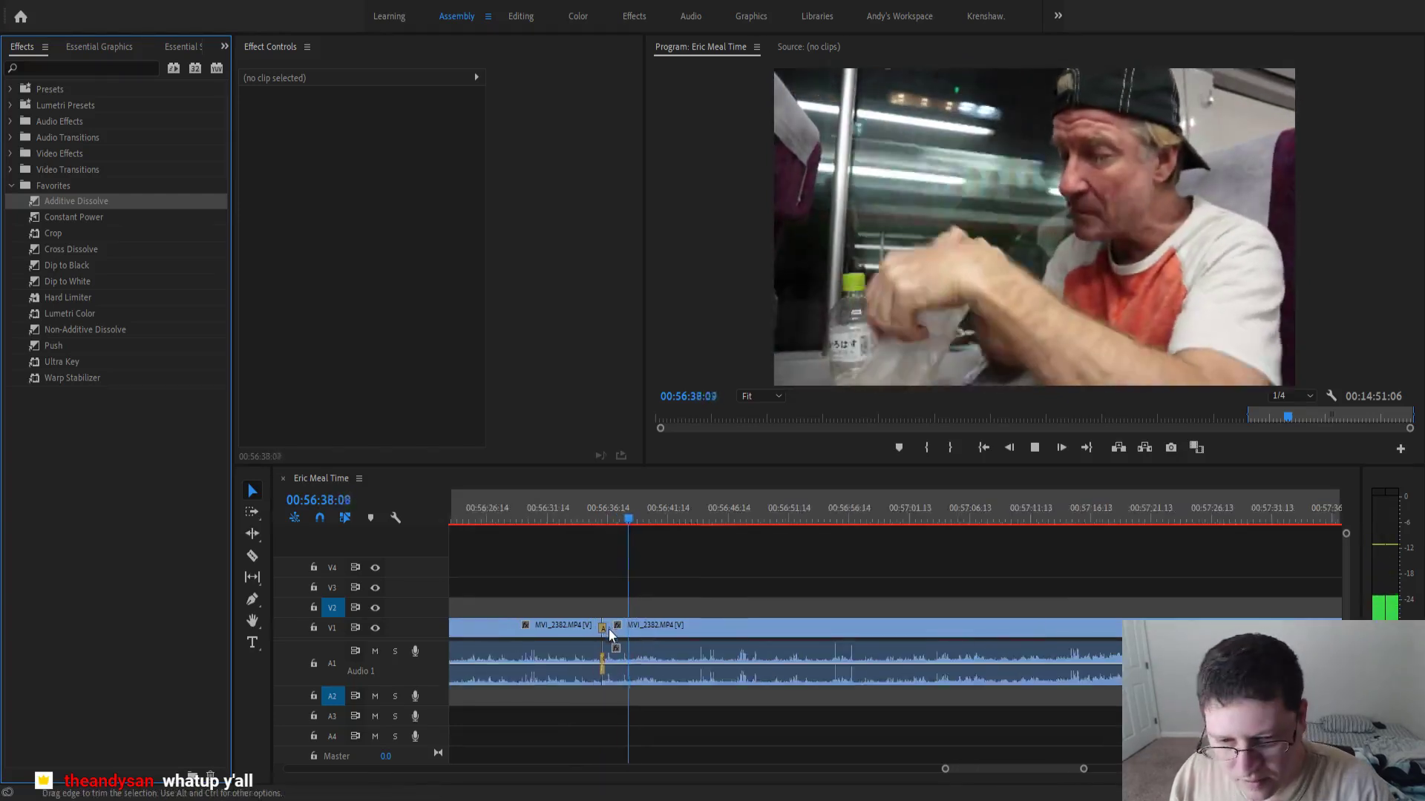
pyautogui.scroll(-2, 616, 635)
pyautogui.scroll(-3, 614, 631)
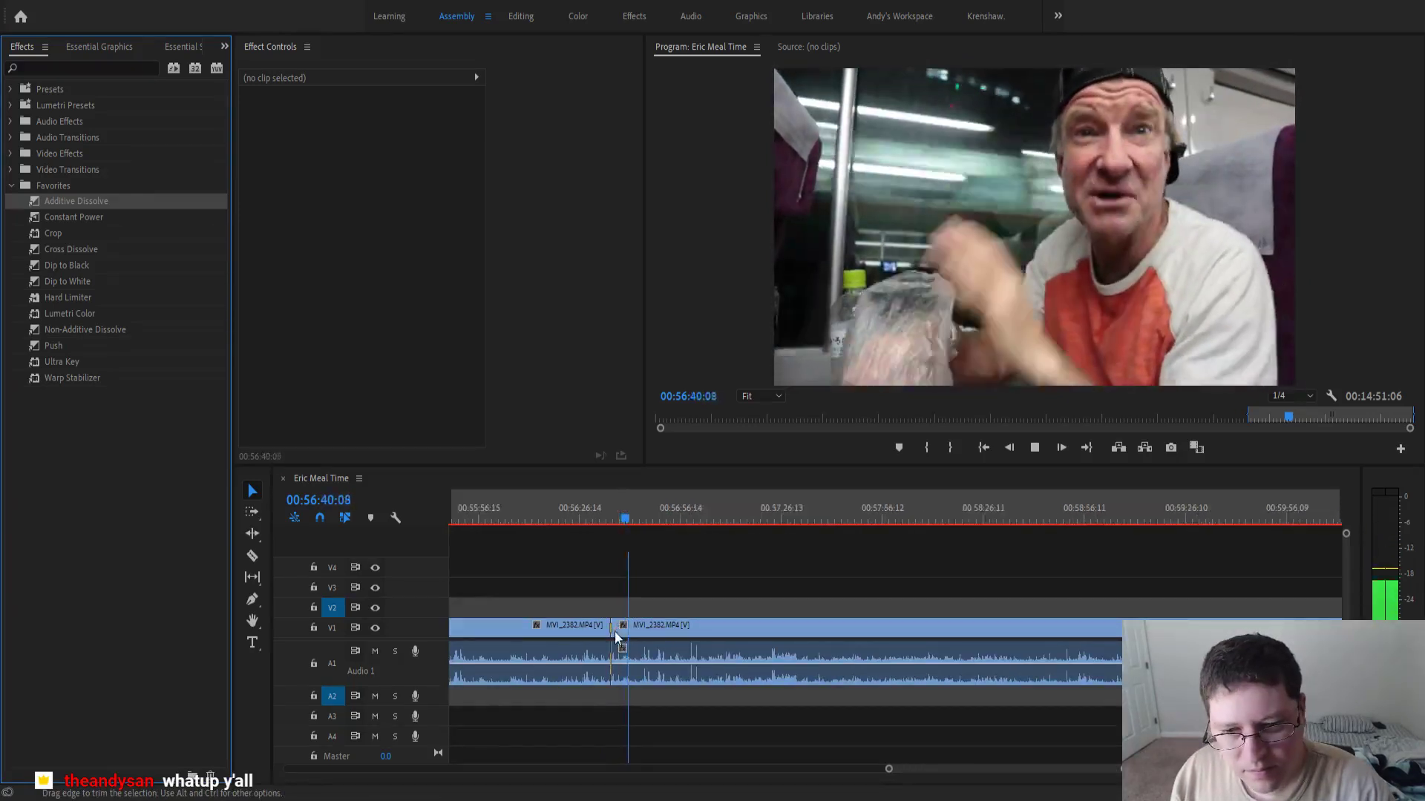
pyautogui.scroll(-2, 614, 634)
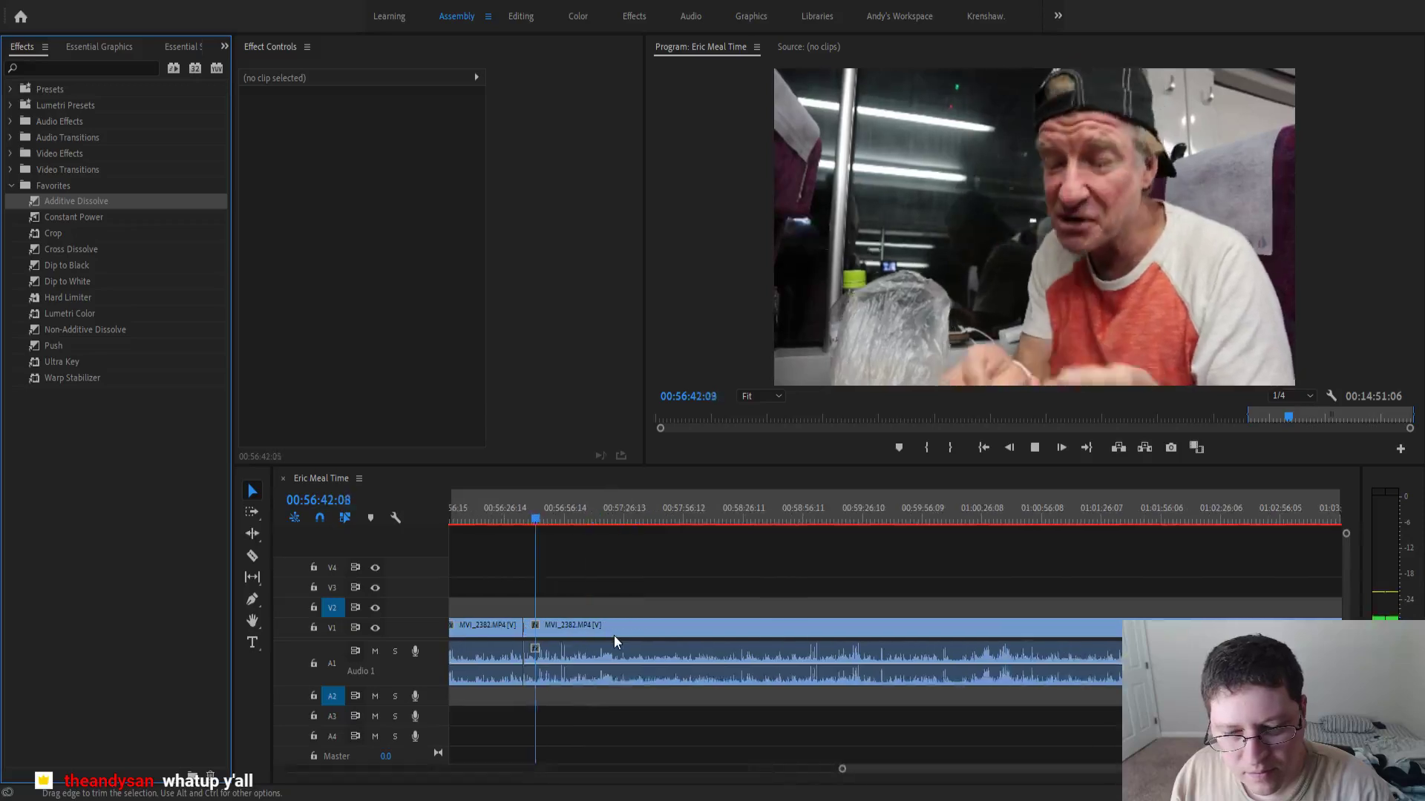
pyautogui.scroll(-2, 613, 634)
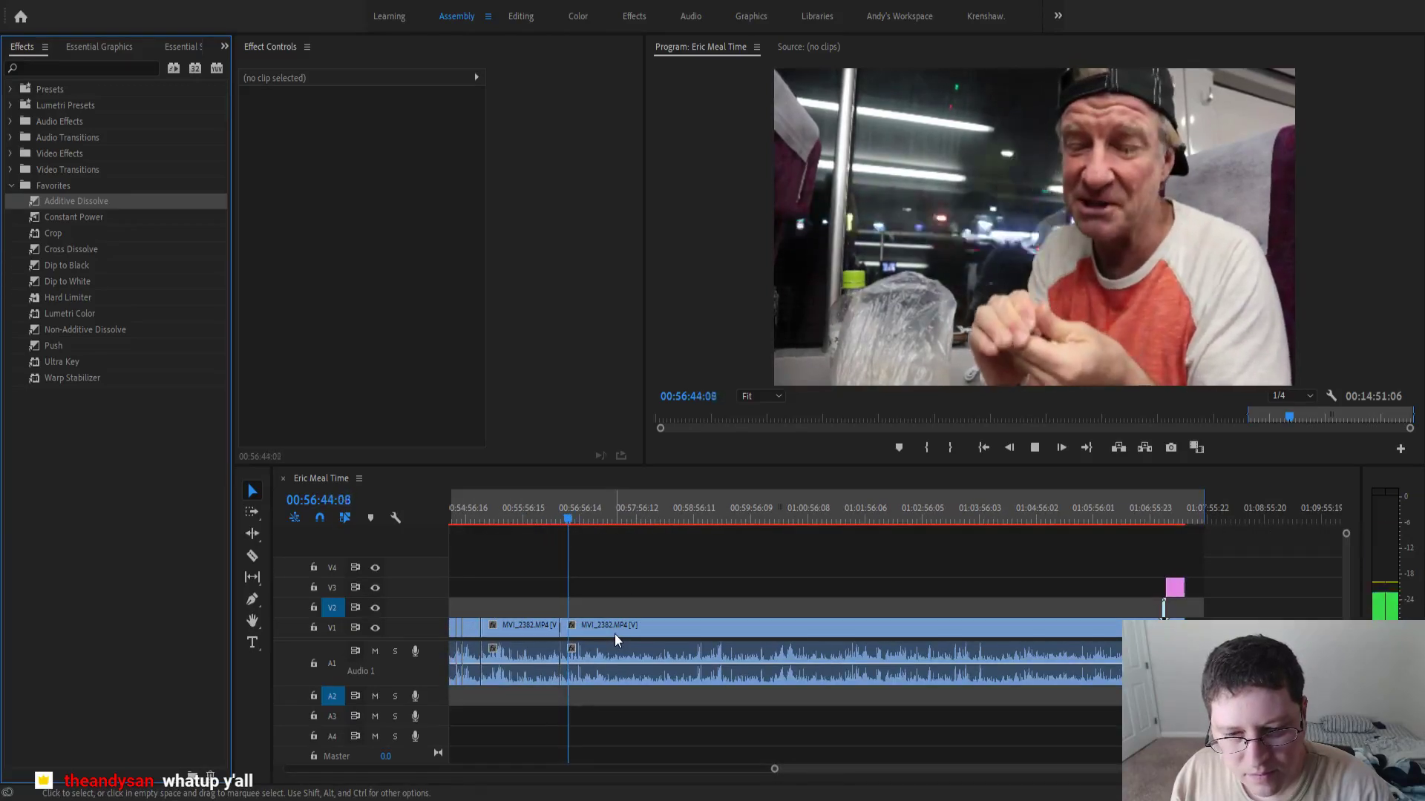
pyautogui.scroll(-2, 615, 632)
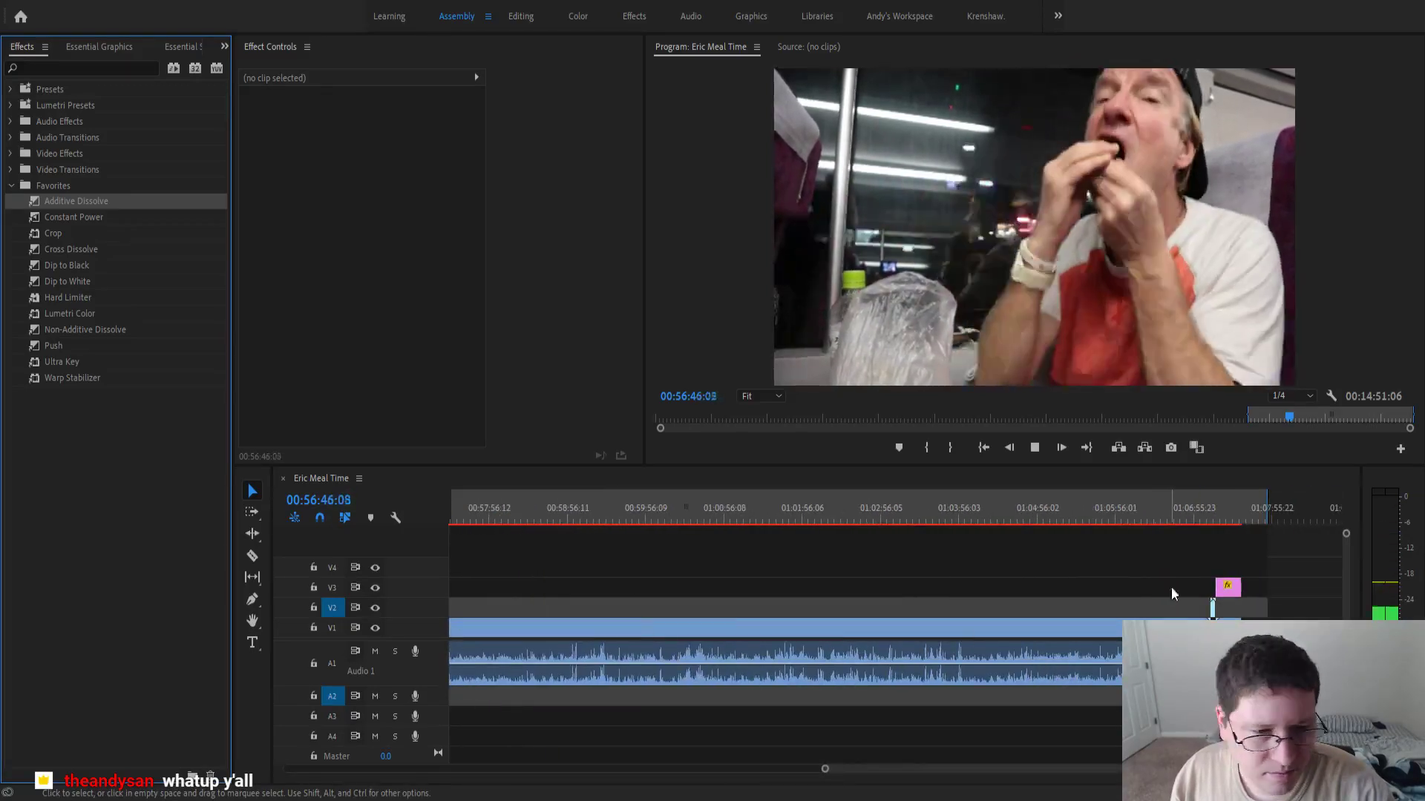
pyautogui.moveTo(1266, 514); pyautogui.dragTo(1247, 514)
pyautogui.scroll(2, 1048, 554)
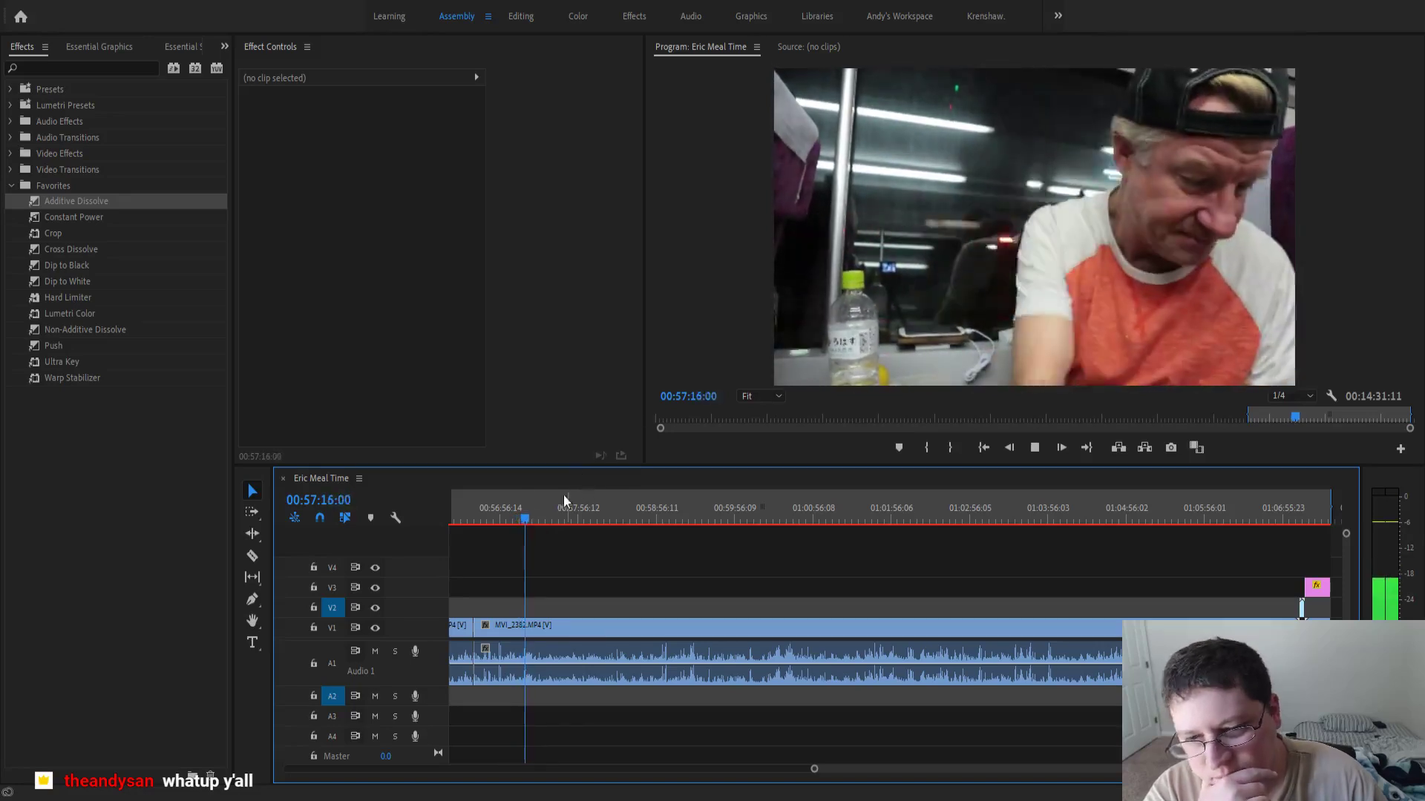
# - Replay the footage from about 00:56:56 and split the clip at 00:57:13:00, as the man puts the bag away
pyautogui.click(501, 519)
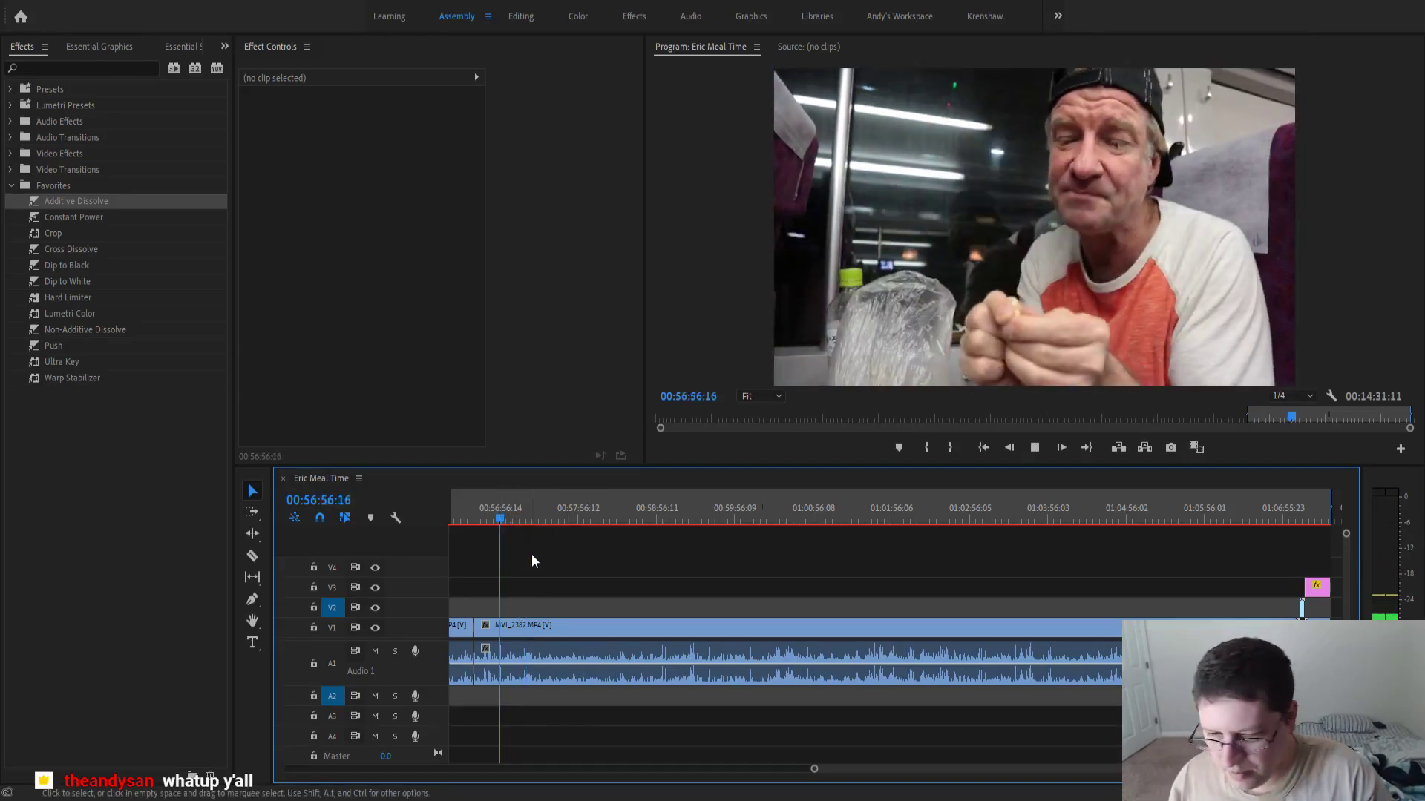
pyautogui.press('=')
pyautogui.press('=')
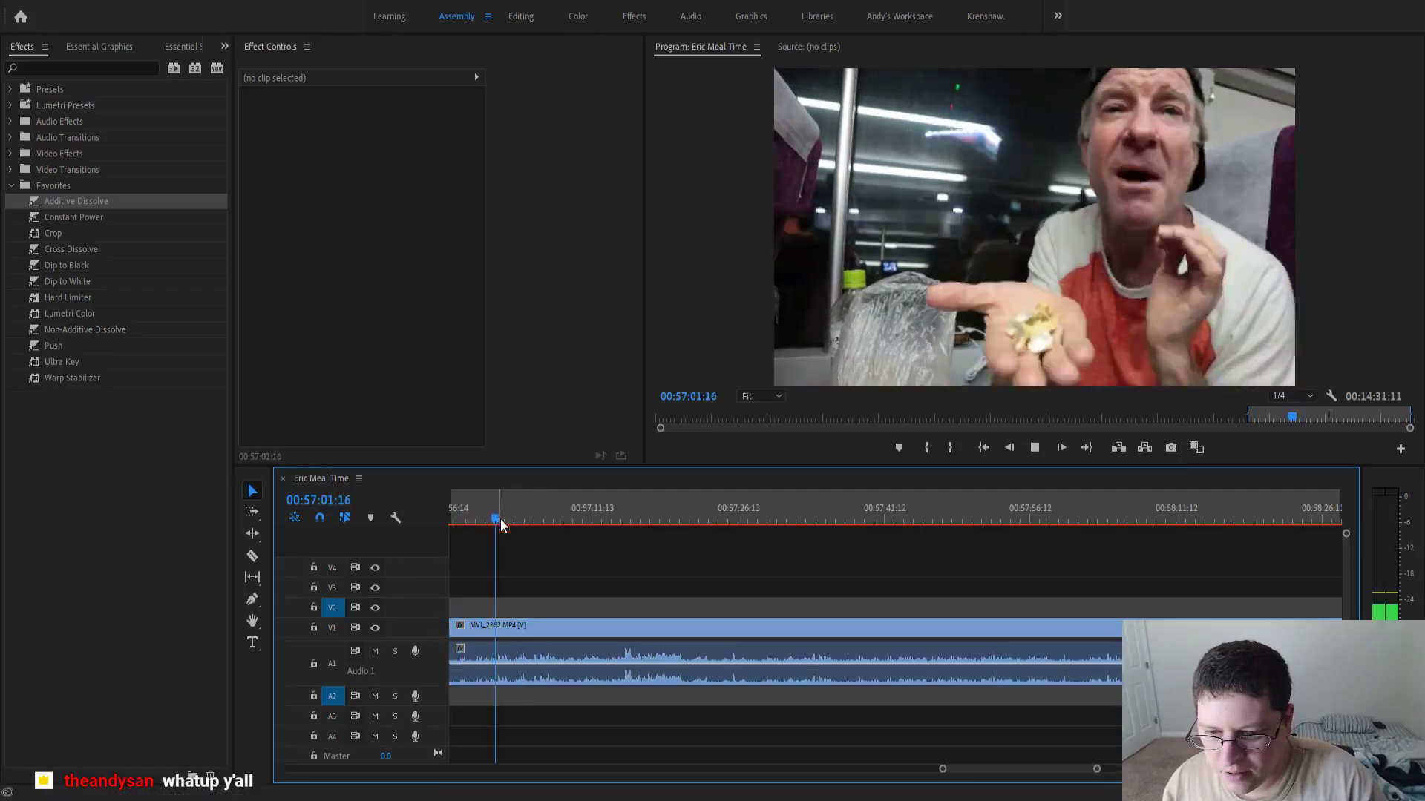
pyautogui.scroll(1, 535, 579)
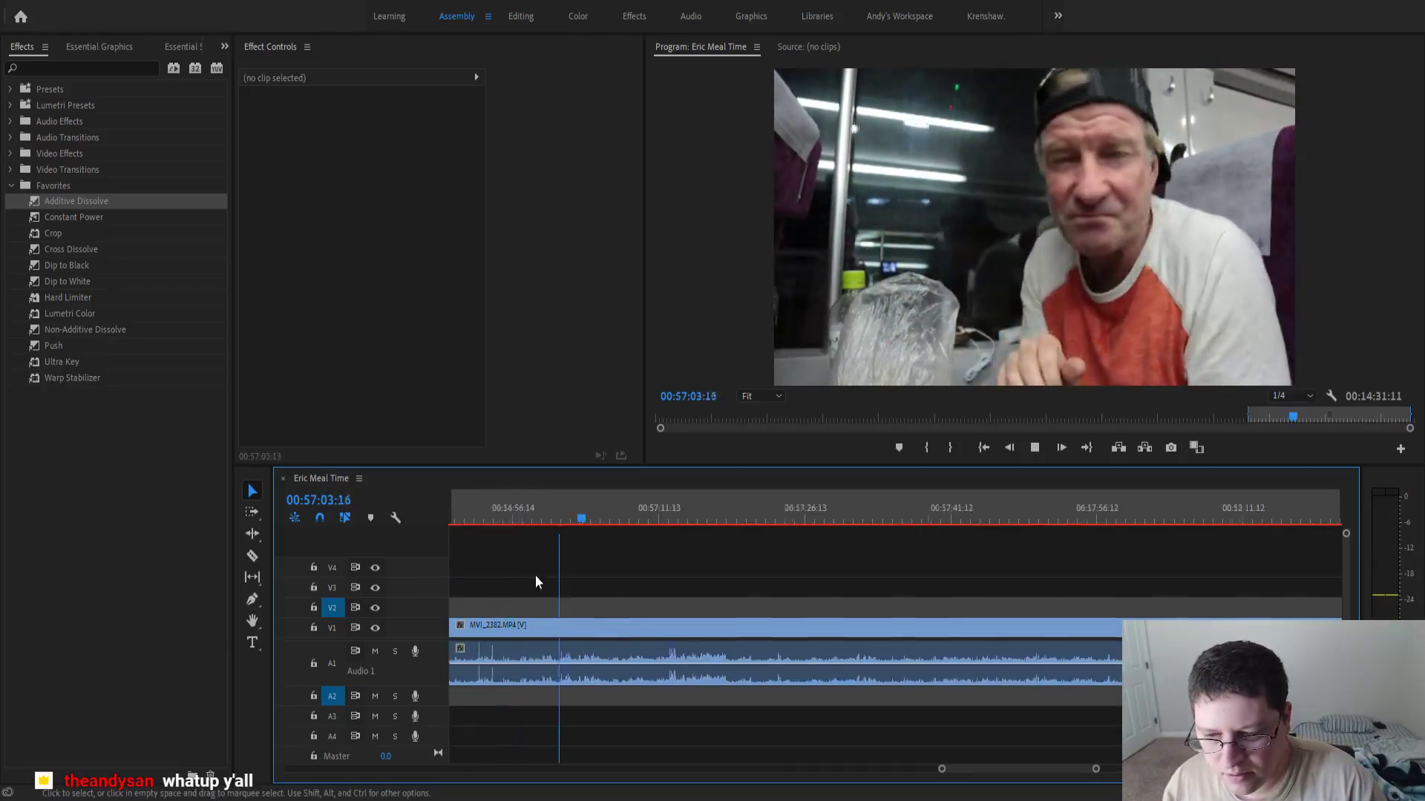
pyautogui.press('=')
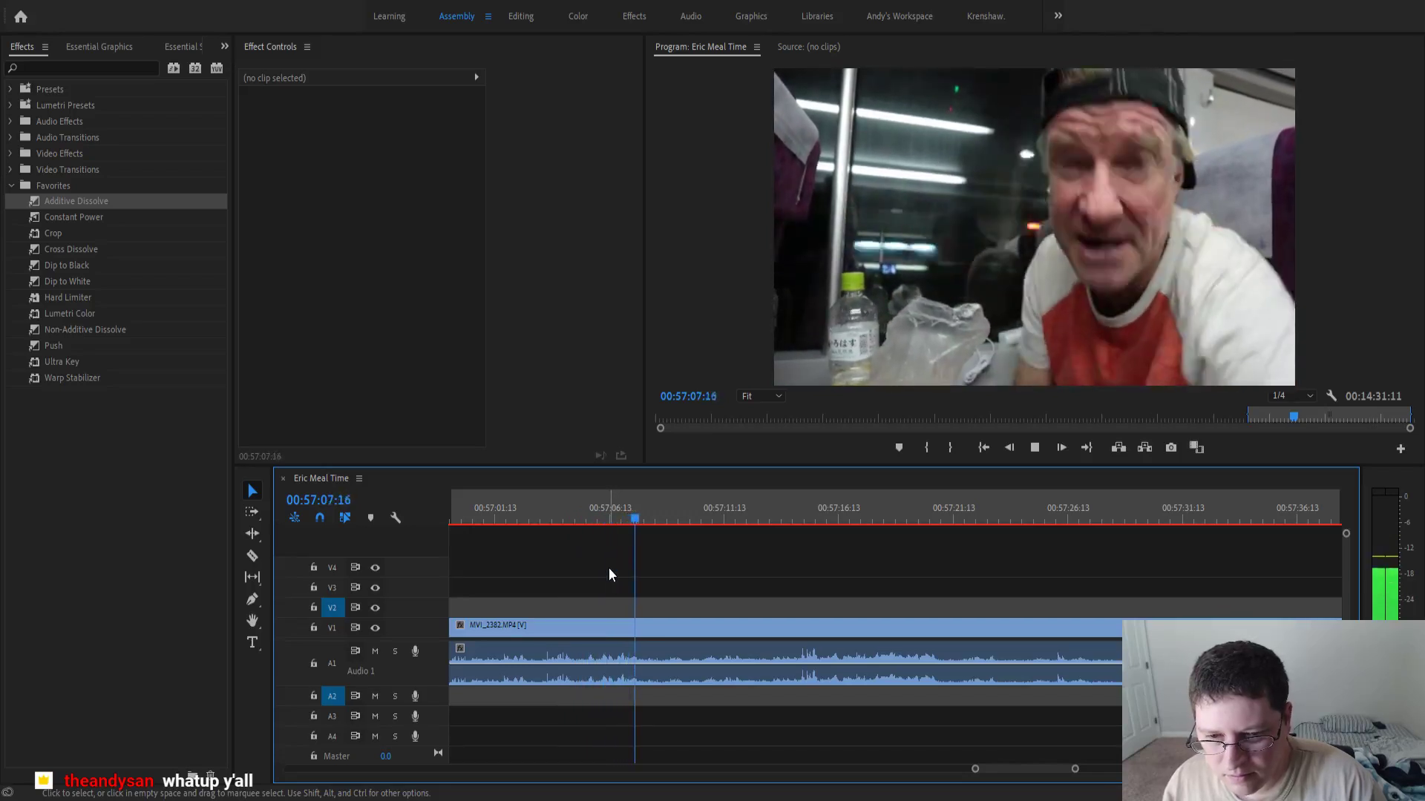
pyautogui.scroll(-1, 599, 571)
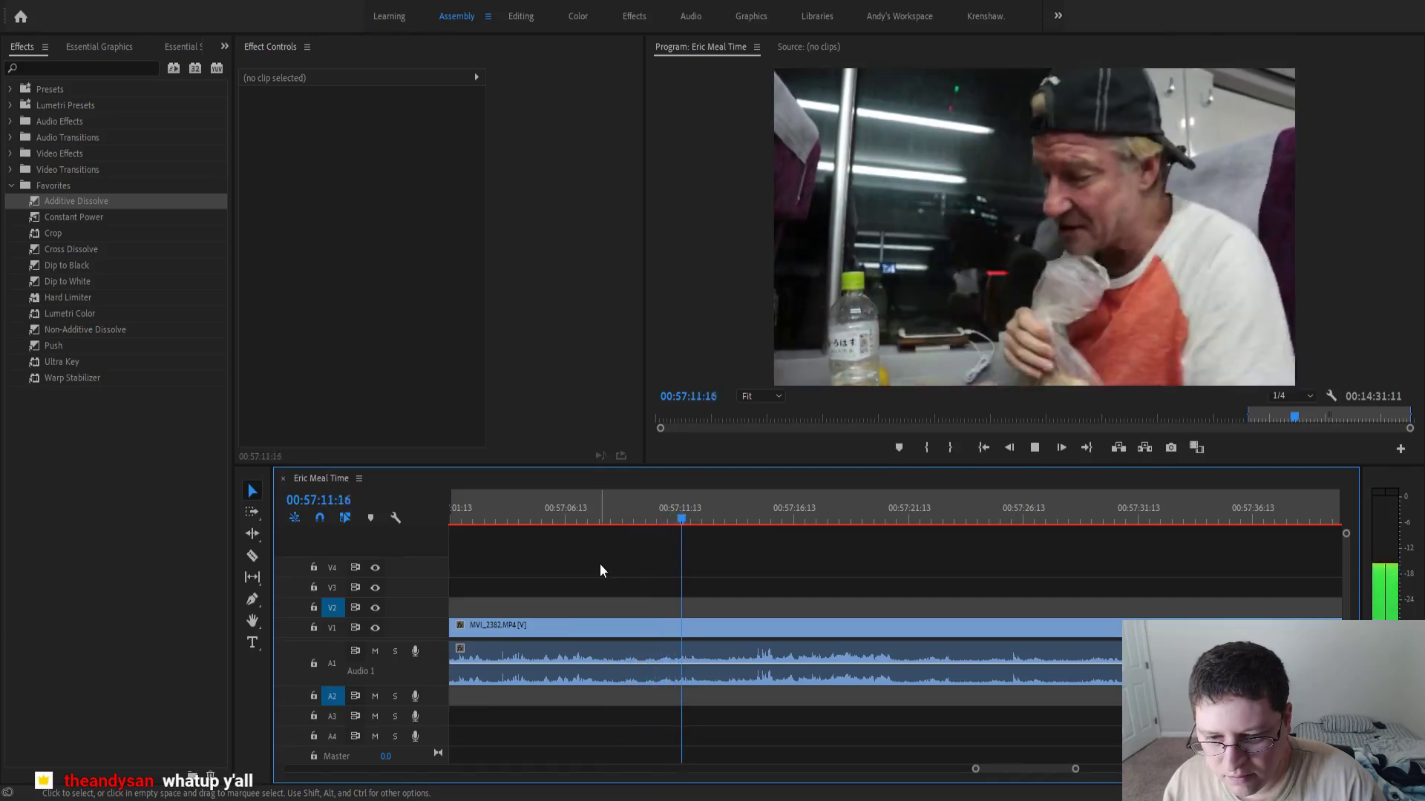
pyautogui.press('space')
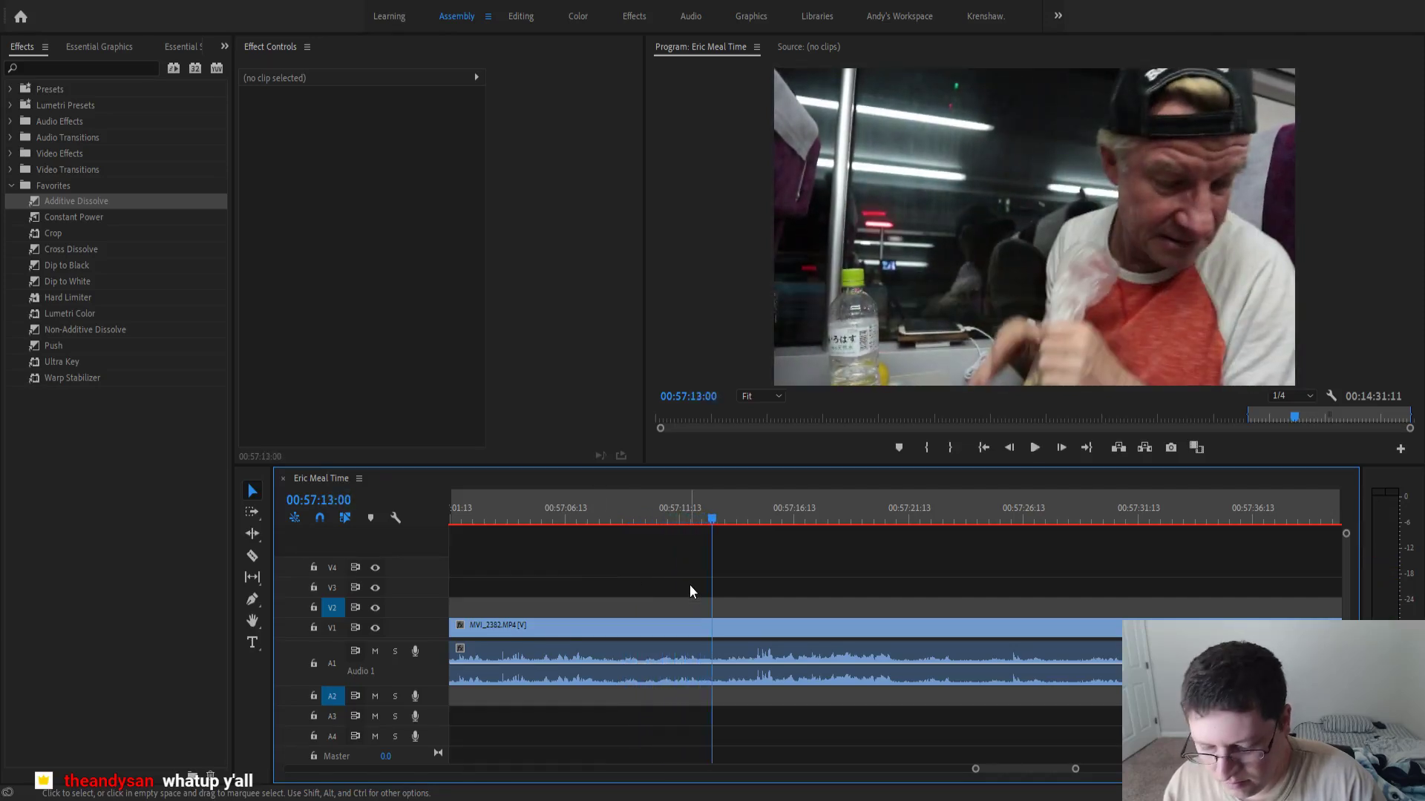
pyautogui.hotkey('ctrl', 'k')
# - Find where the man raises the beer can after the cut and split the clip at 00:57:21:22
pyautogui.press('-')
pyautogui.press('-')
pyautogui.click(602, 511)
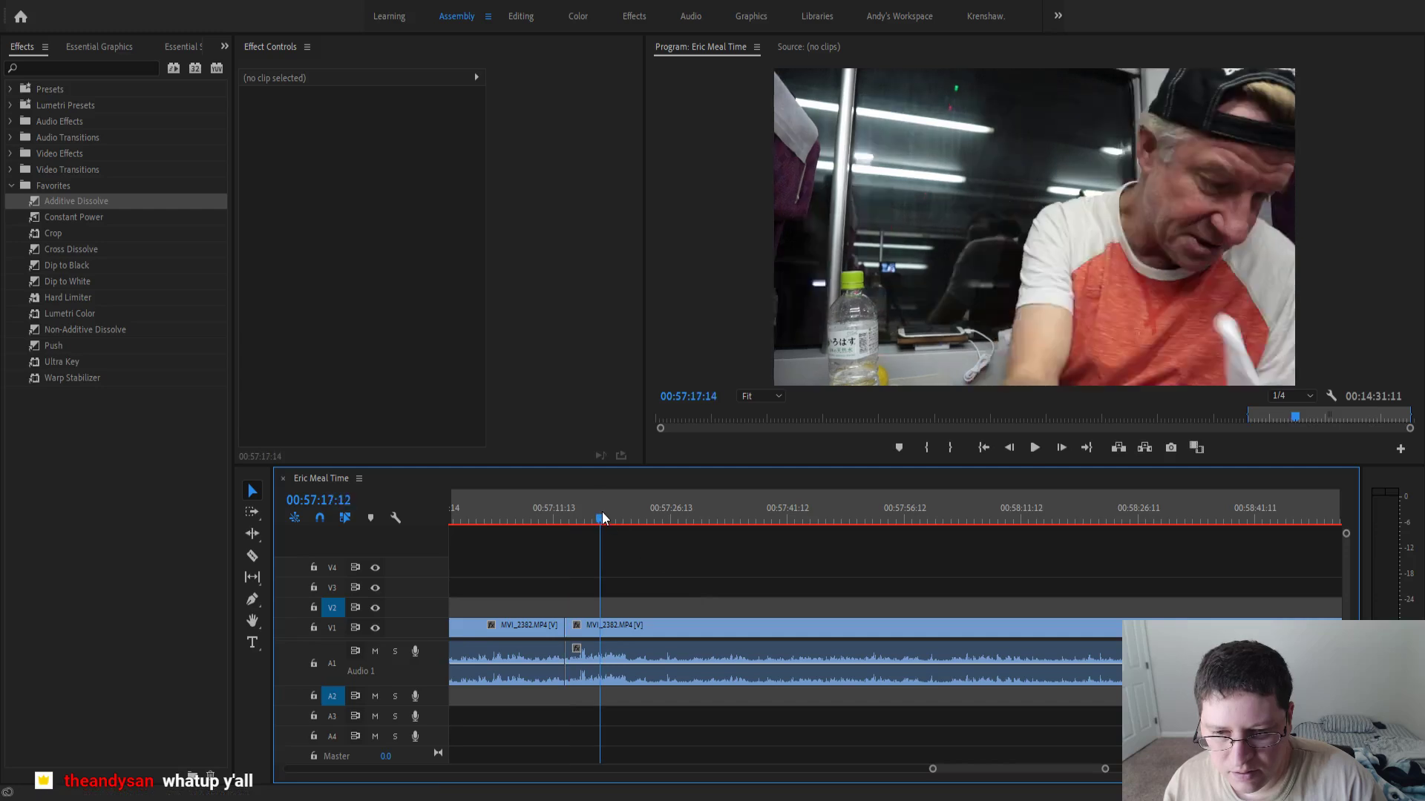
pyautogui.press('space')
pyautogui.scroll(-1, 602, 512)
pyautogui.click(578, 510)
pyautogui.press('space')
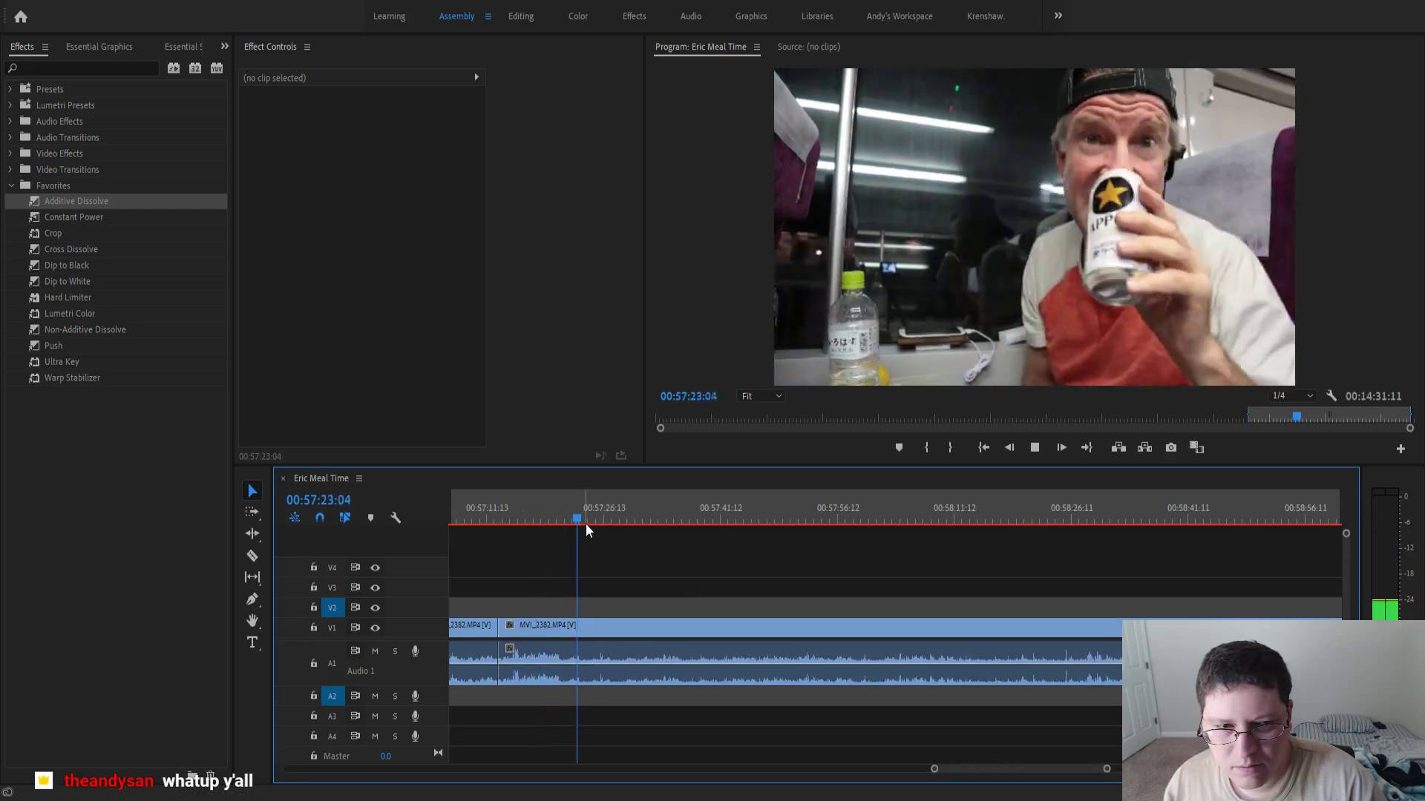
pyautogui.click(544, 518)
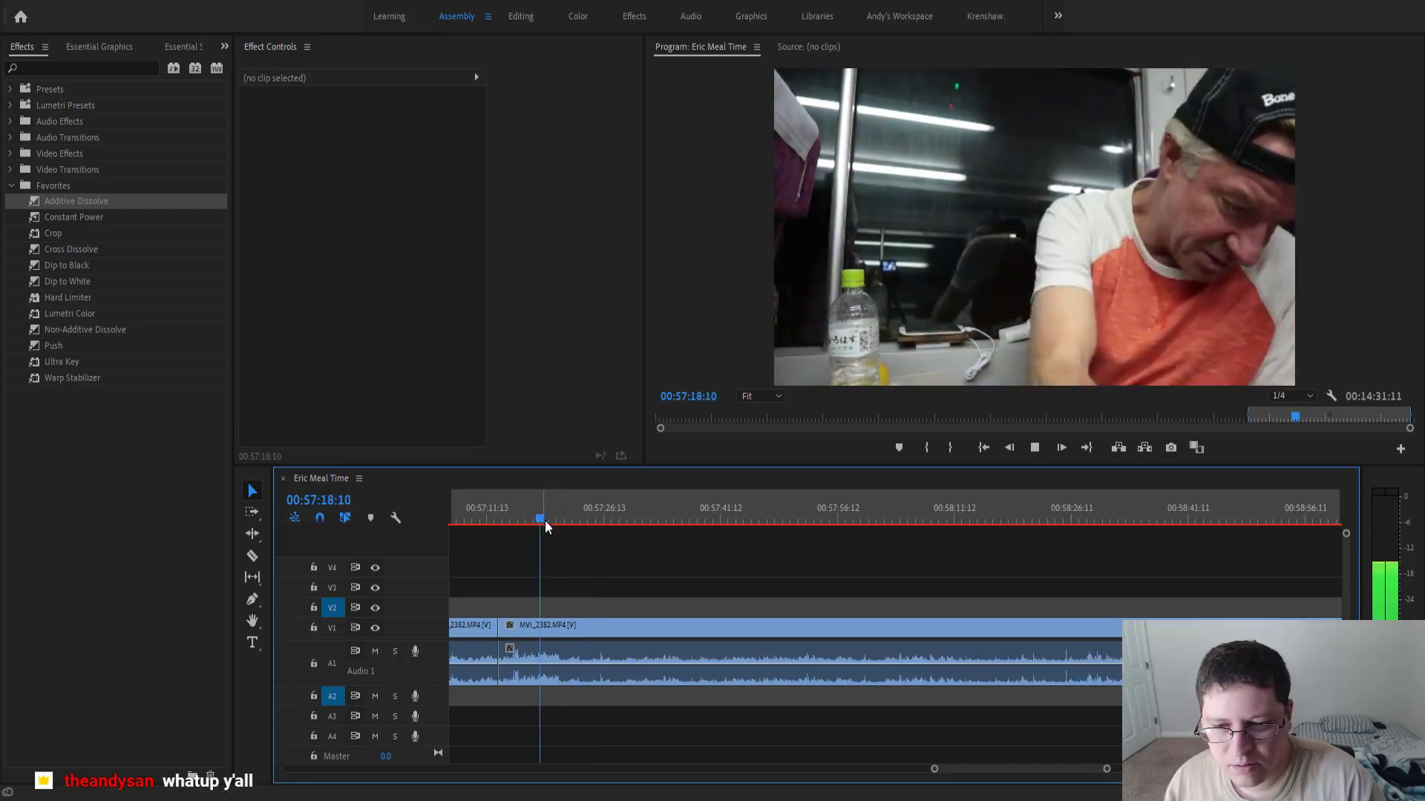
pyautogui.press('=')
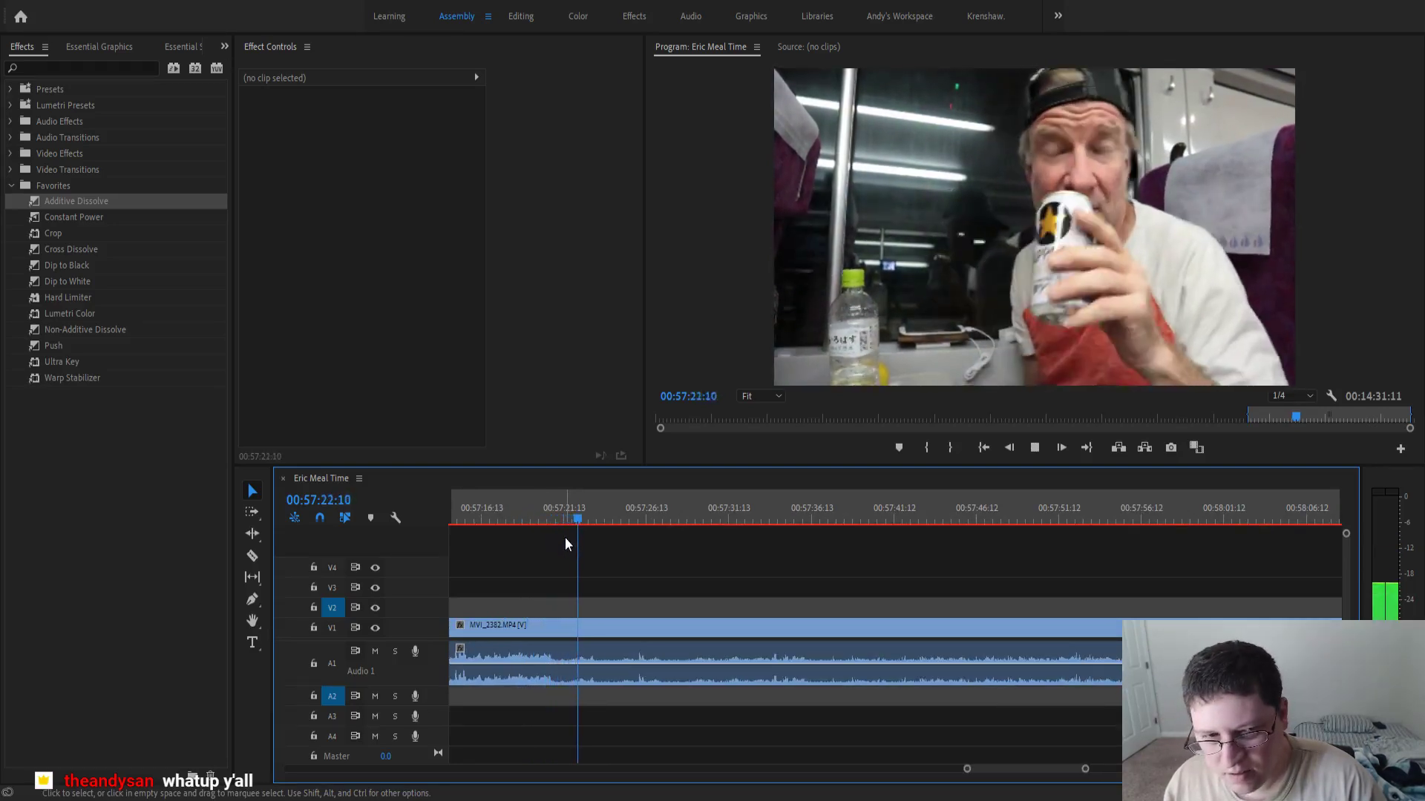
pyautogui.press('space')
pyautogui.moveTo(601, 521); pyautogui.dragTo(571, 530)
pyautogui.hotkey('ctrl', 'k')
# - Ripple-delete the segment between 00:57:13:00 and 00:57:21:22
pyautogui.scroll(3, 568, 573)
pyautogui.scroll(1, 570, 580)
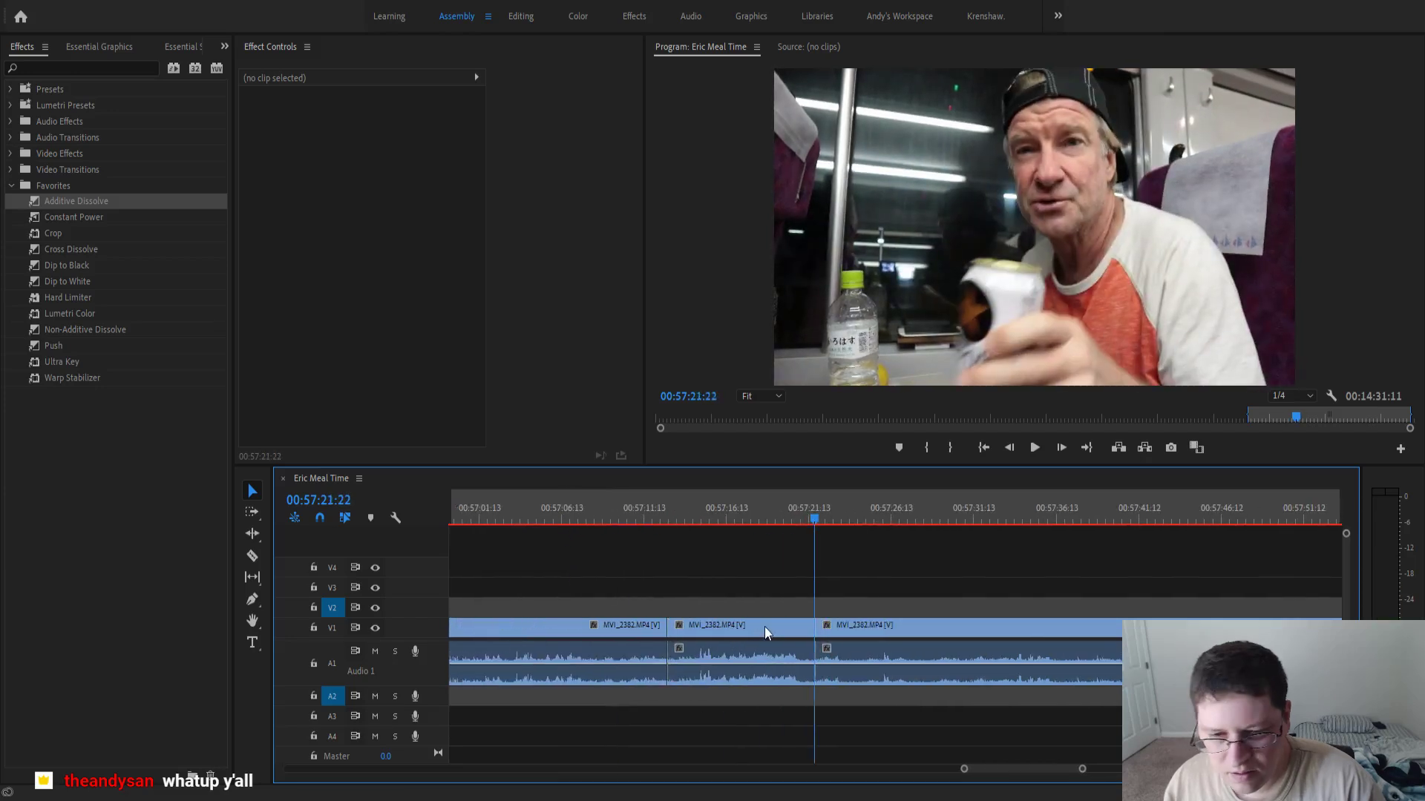
pyautogui.click(764, 626)
pyautogui.hotkey('shift', 'Delete')
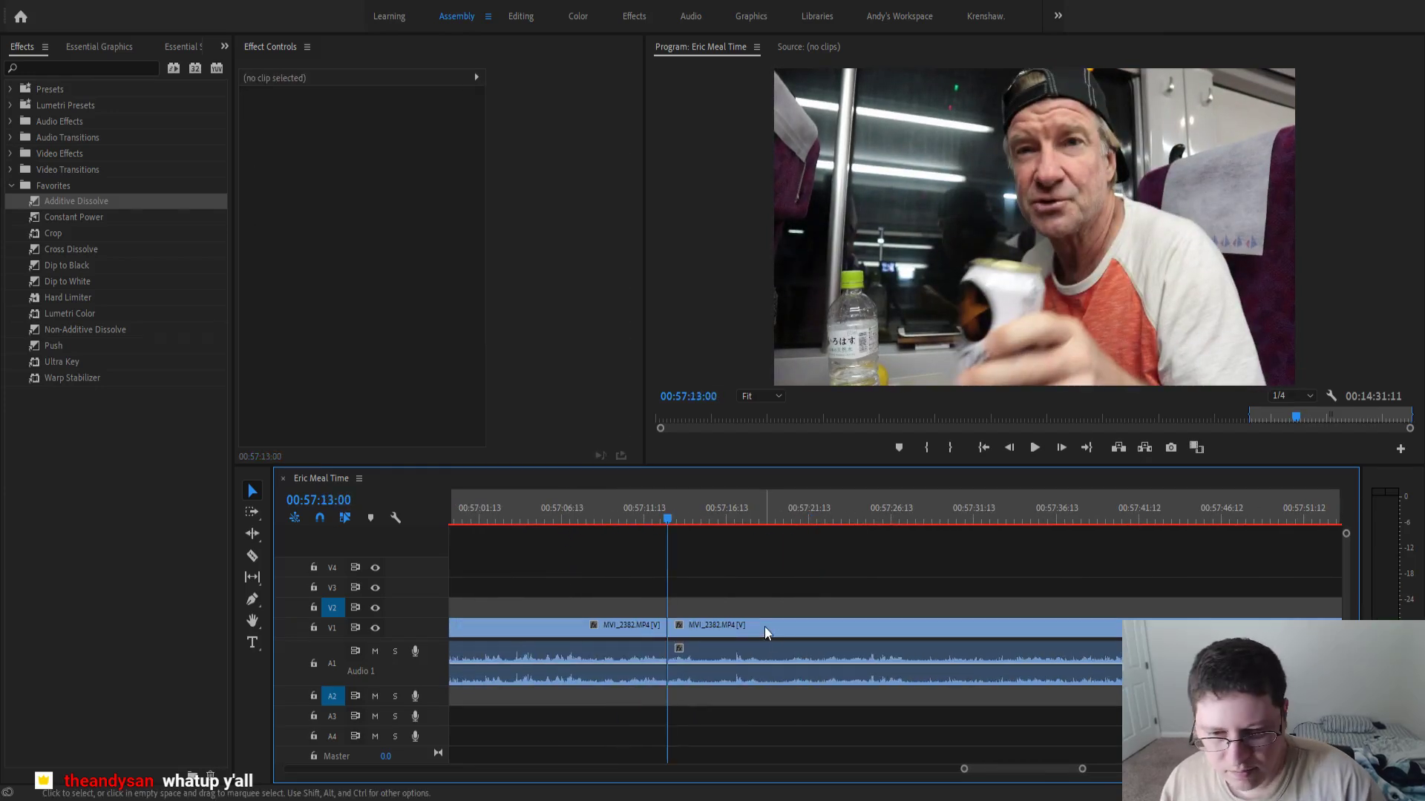
# - Add a Constant Power crossfade to the audio join at 00:57:13:00 and play through it
pyautogui.click(624, 512)
pyautogui.moveTo(79, 217); pyautogui.dragTo(670, 667)
pyautogui.press('space')
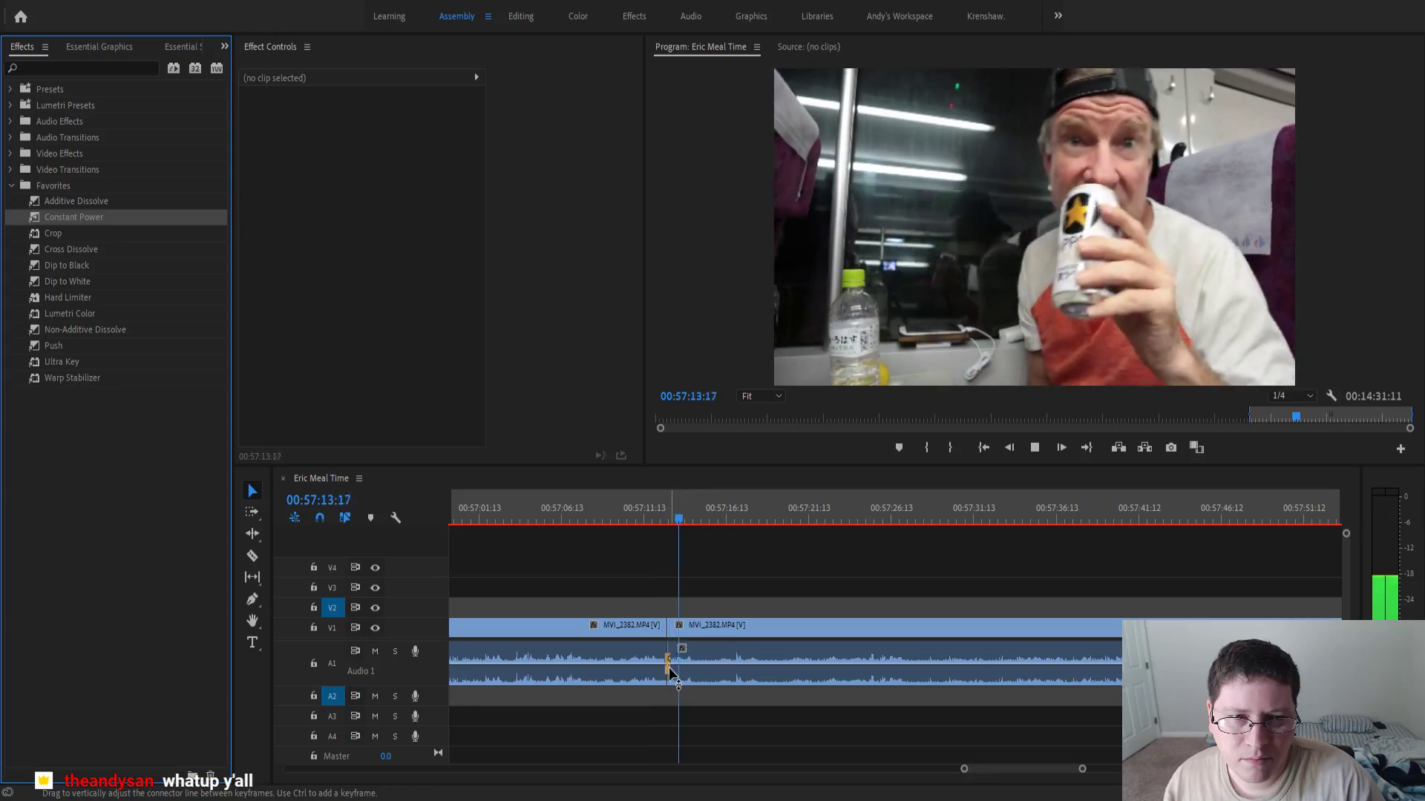
pyautogui.press('space')
# - Ripple-extend the start of the beer-drinking clip by a few frames at the 00:57:13:00 join and replay the transition
pyautogui.scroll(3, 674, 662)
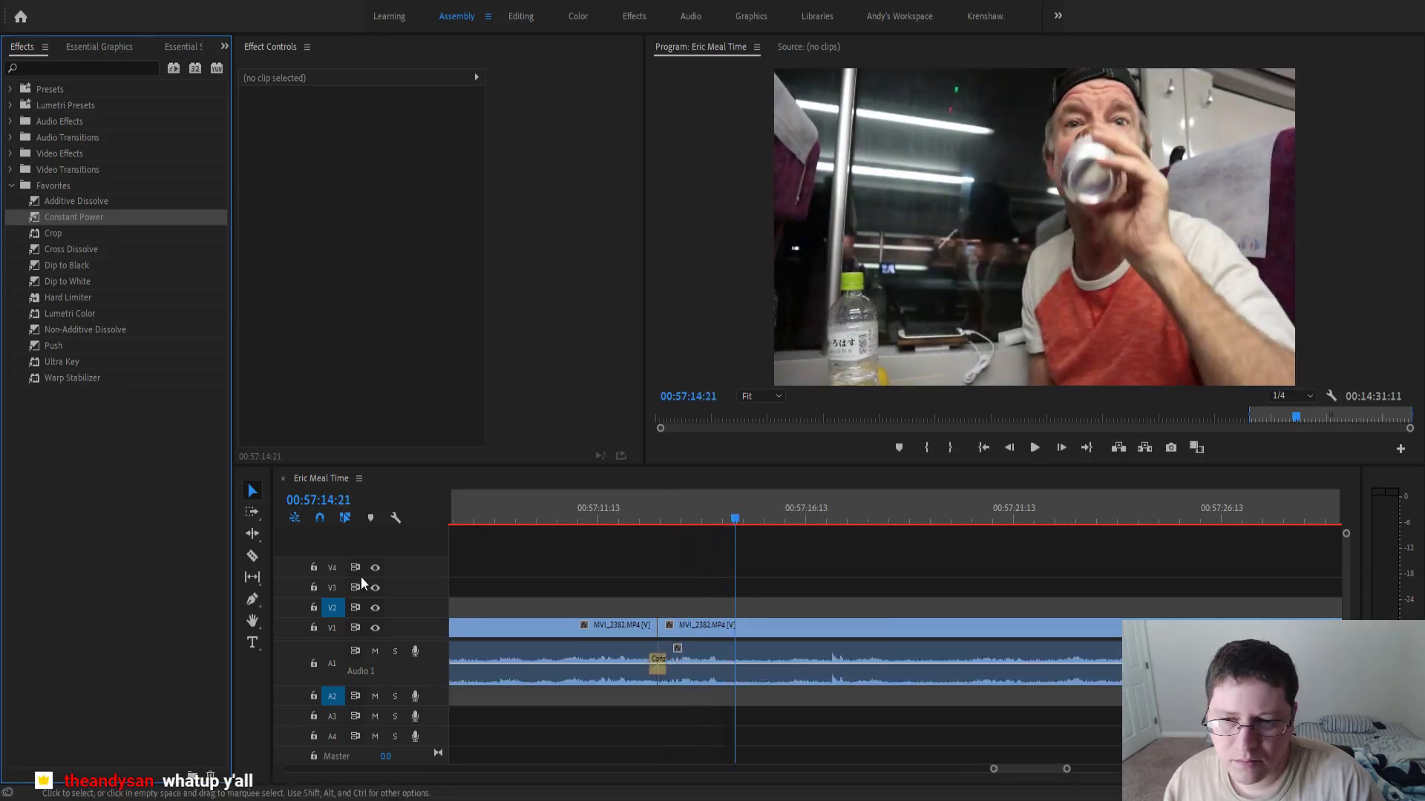
pyautogui.click(254, 535)
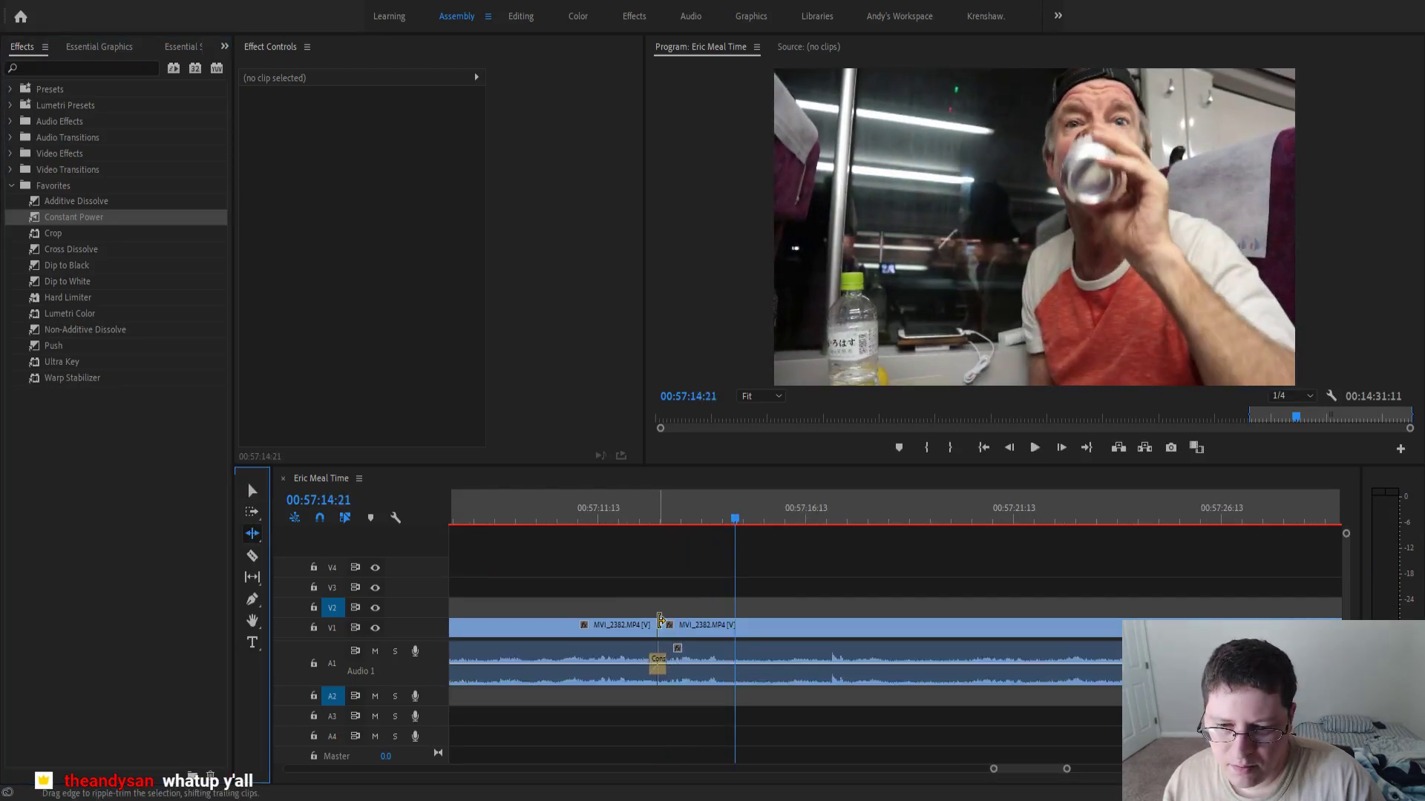
pyautogui.moveTo(660, 619); pyautogui.dragTo(662, 620)
pyautogui.click(590, 515)
pyautogui.press('space')
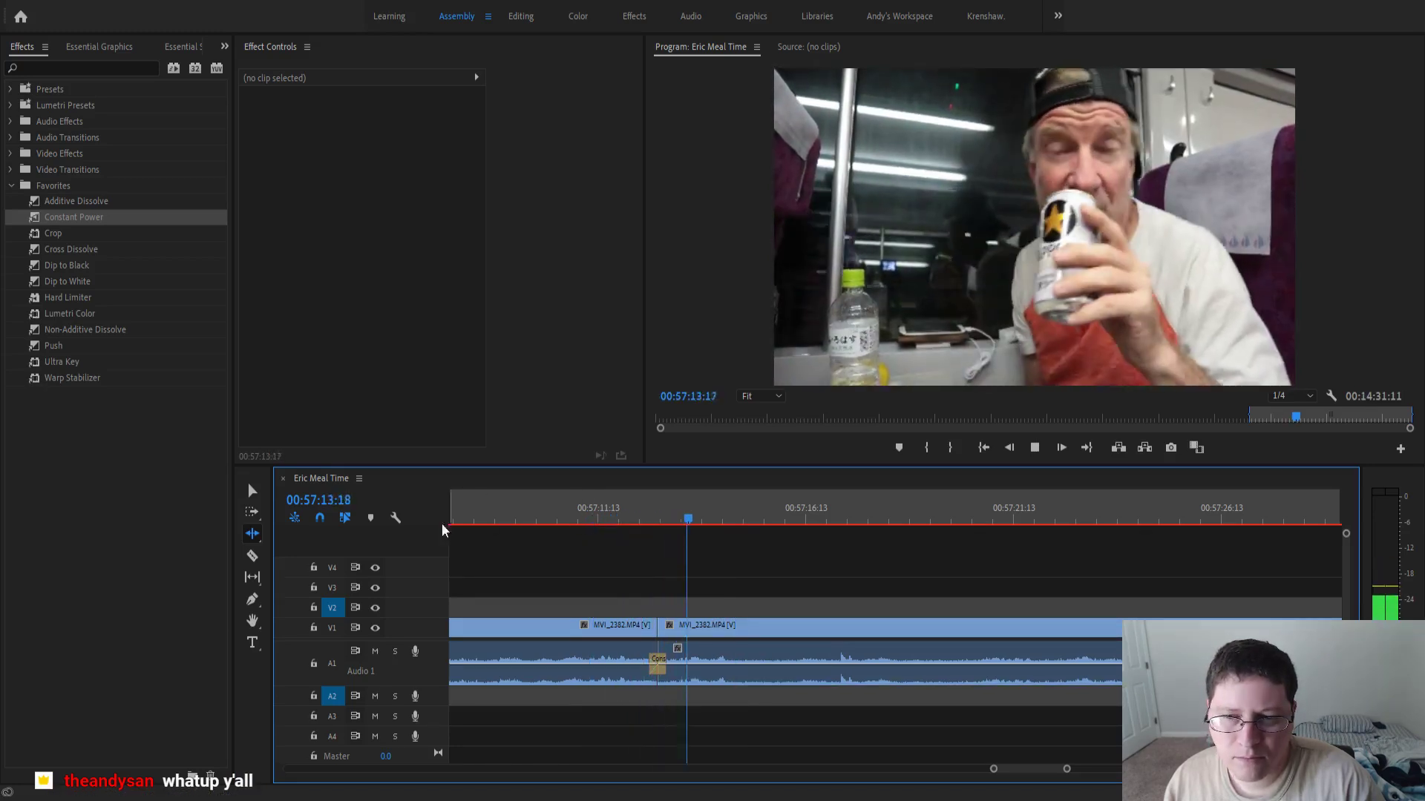
pyautogui.click(252, 490)
pyautogui.scroll(-3, 609, 607)
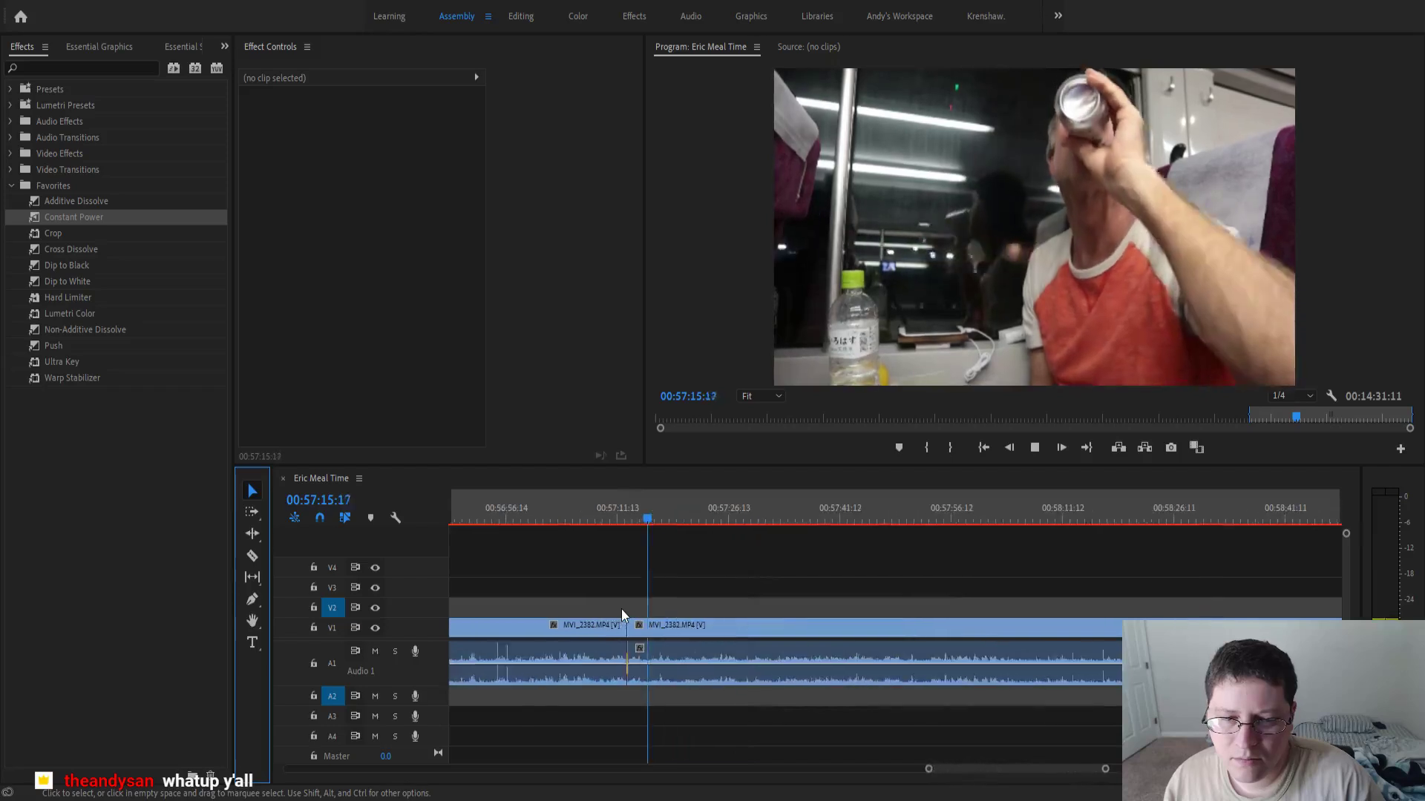
# - Pull the sequence's Out point back to the end of the last clip
pyautogui.scroll(-5, 621, 609)
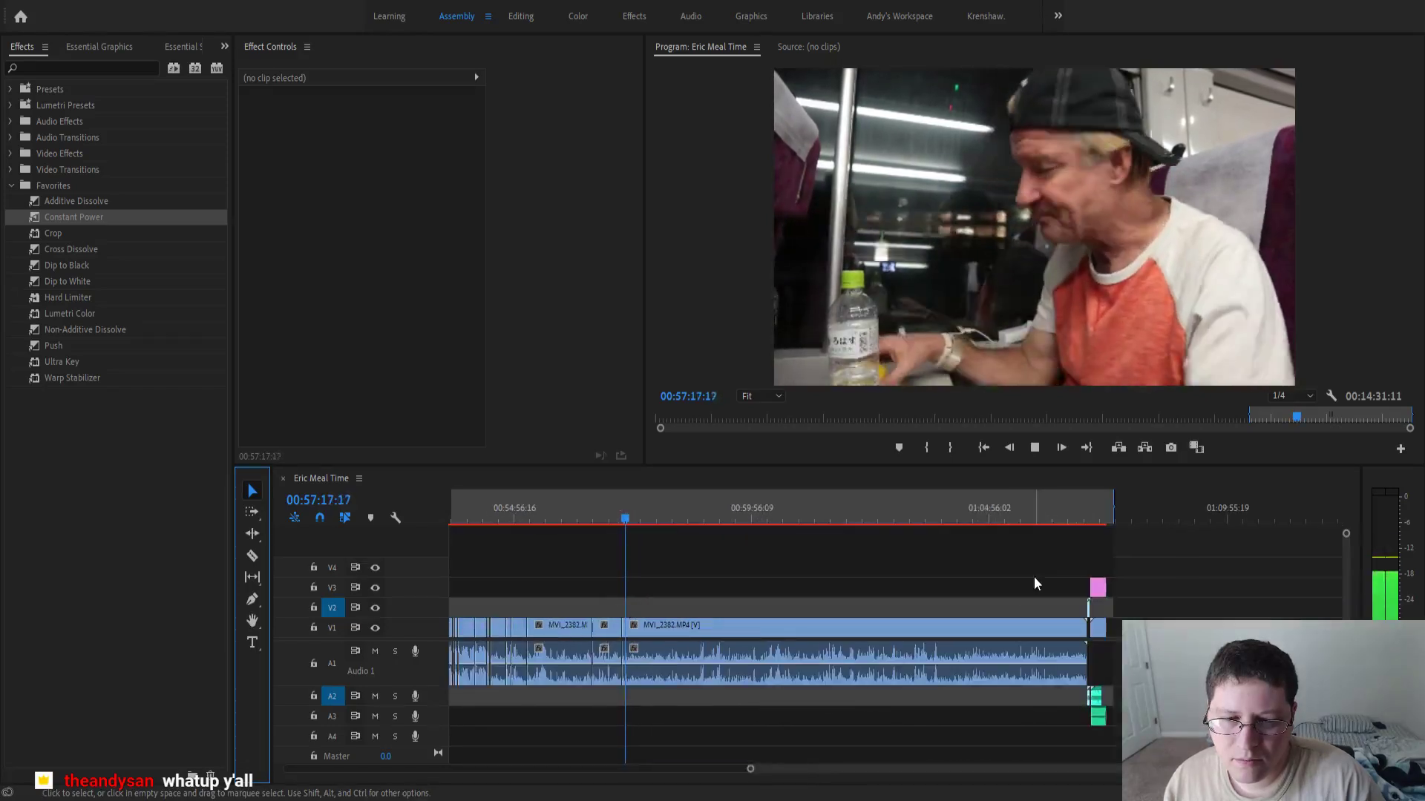
pyautogui.moveTo(1115, 499); pyautogui.dragTo(1111, 501)
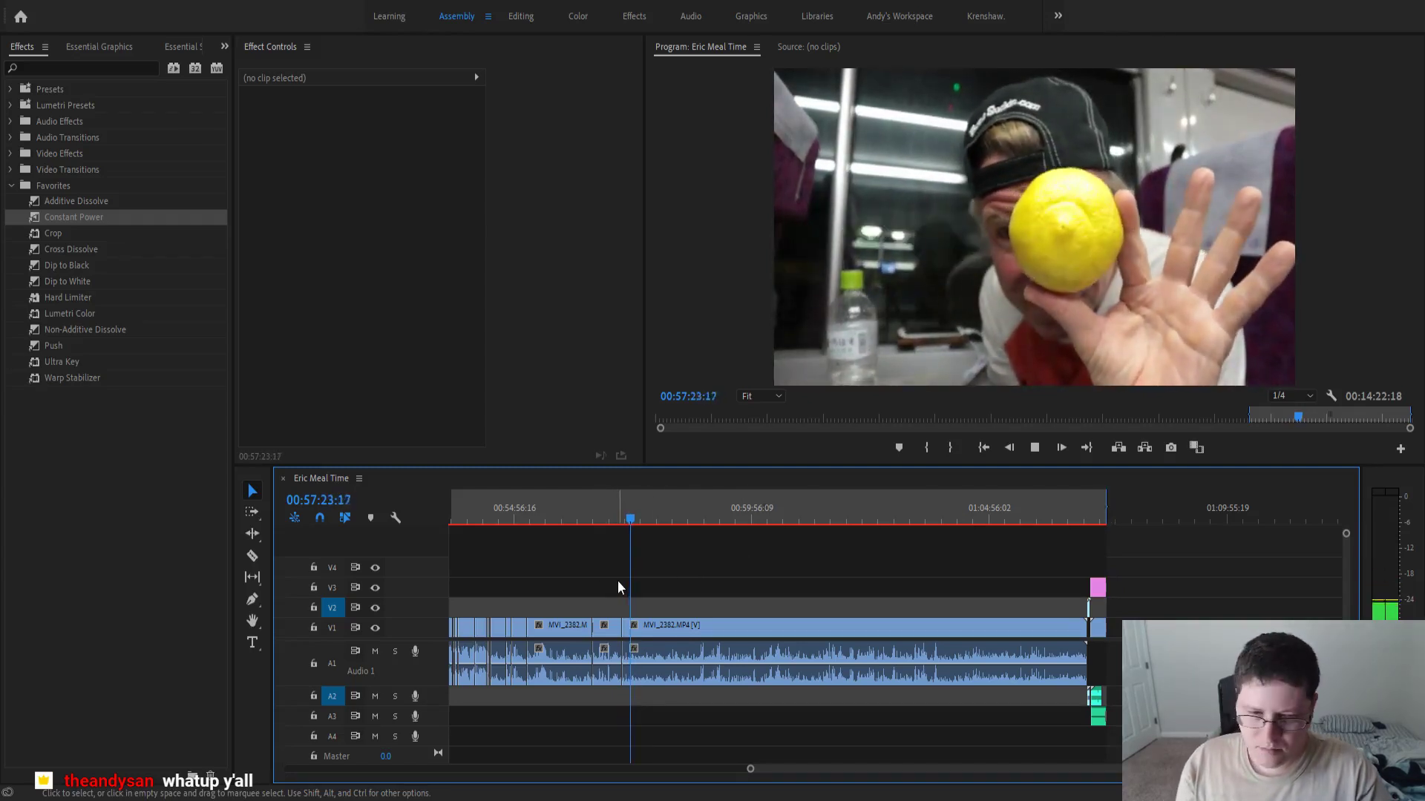
# - Replay the footage after the 00:57:13:00 join and split the clip at 00:57:19:00, where the man holds up the lemon
pyautogui.press('=')
pyautogui.press('=')
pyautogui.press('=')
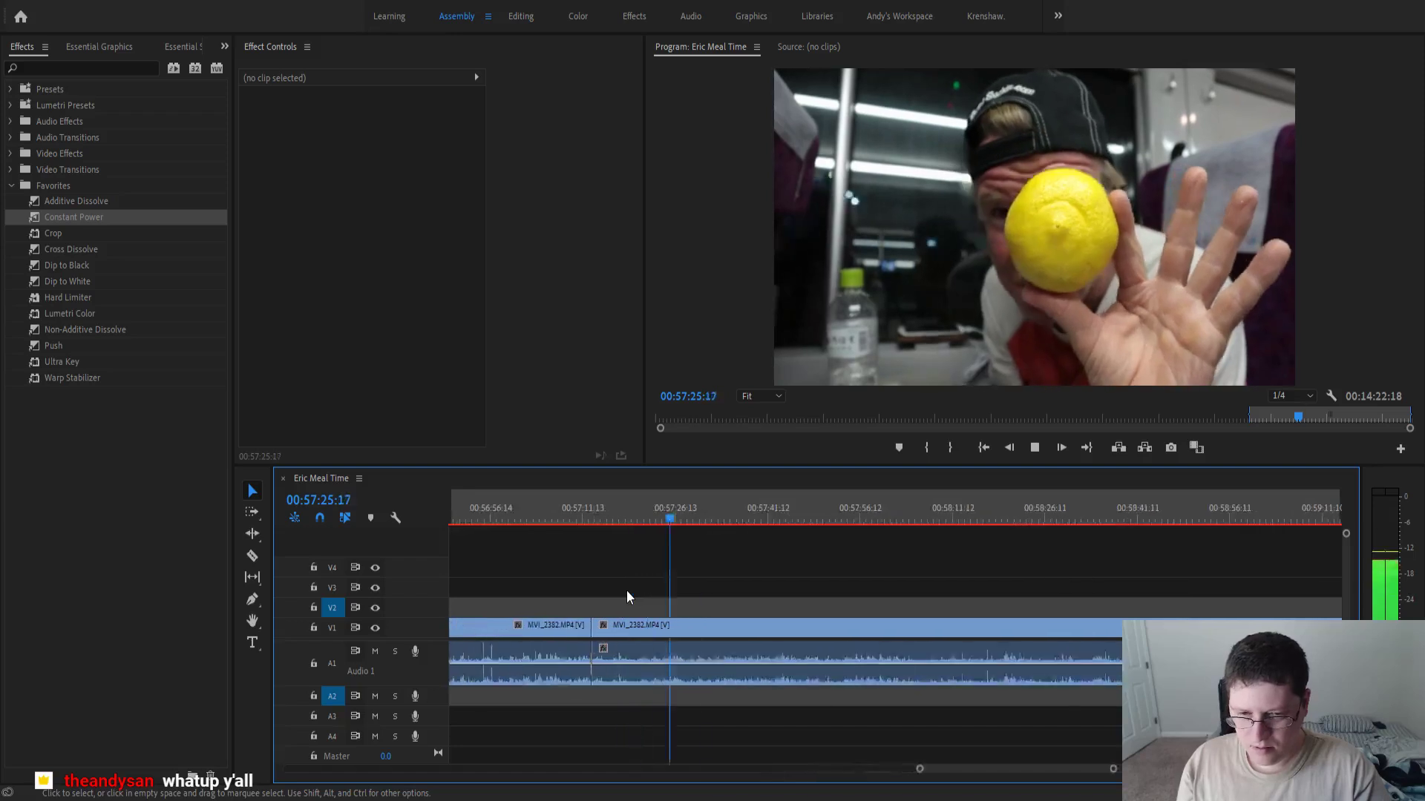
pyautogui.press('=')
pyautogui.press('=')
pyautogui.click(540, 513)
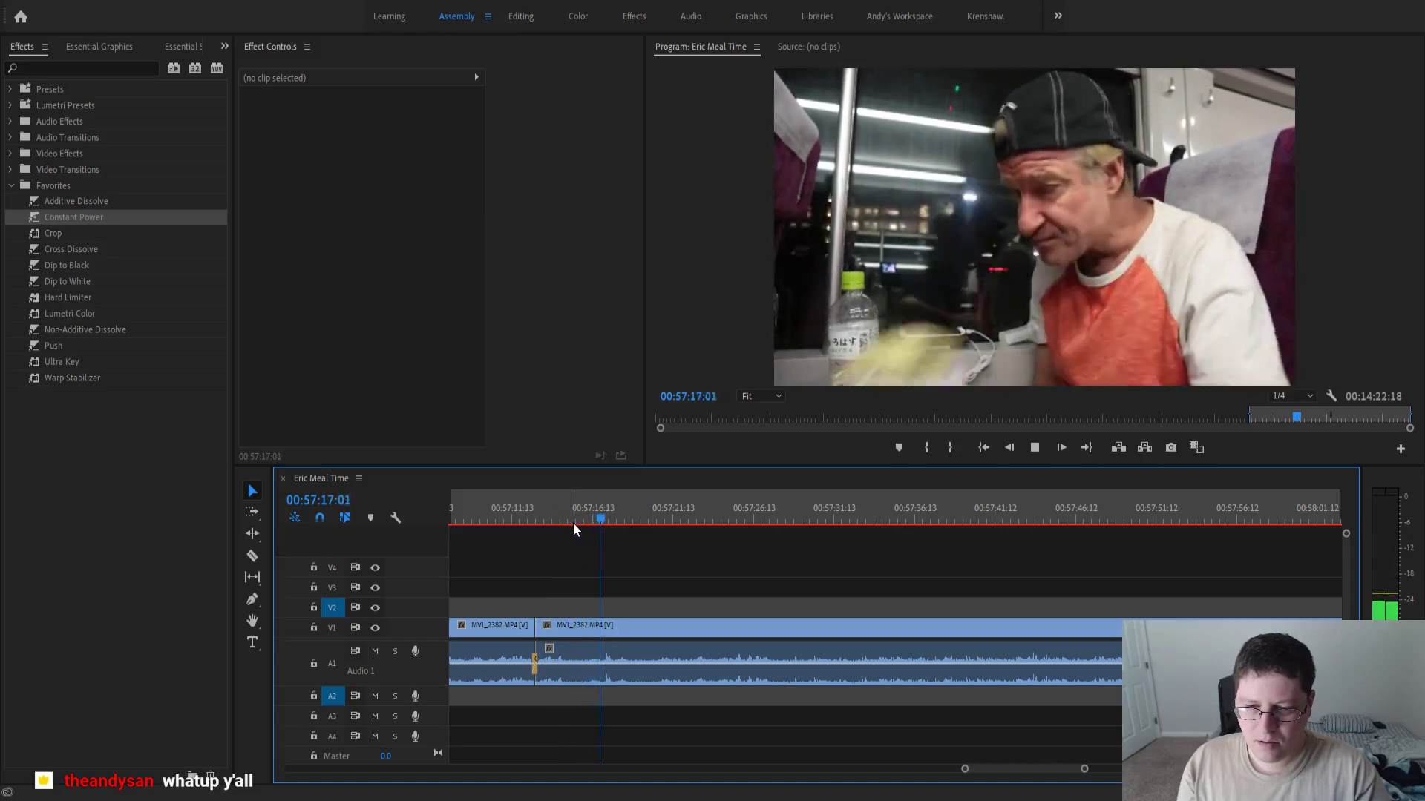
pyautogui.press('space')
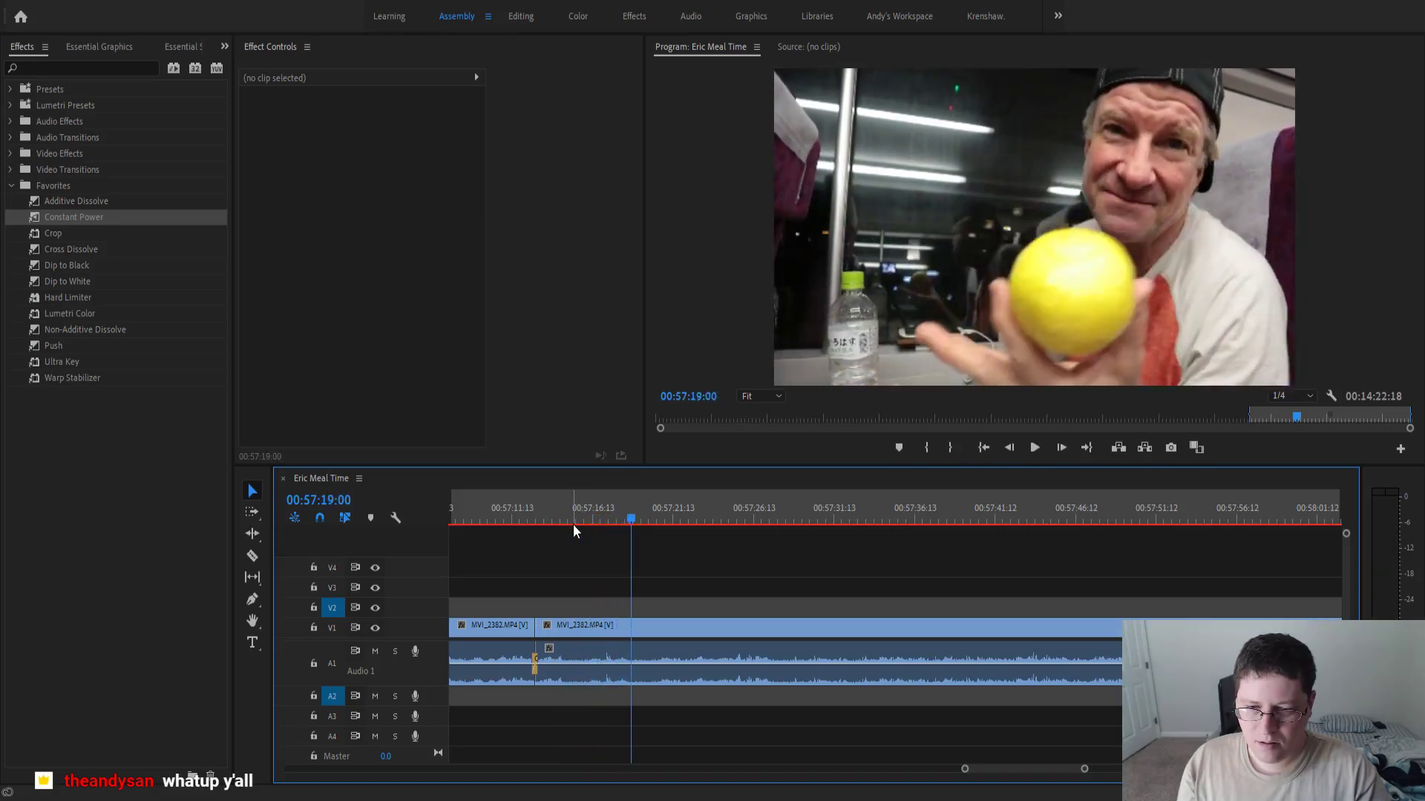
pyautogui.hotkey('ctrl', 'shift', 'k')
# - Split the clip again shortly before 00:57:23:05 and ripple-delete the segment starting at 00:57:19:00
pyautogui.press('space')
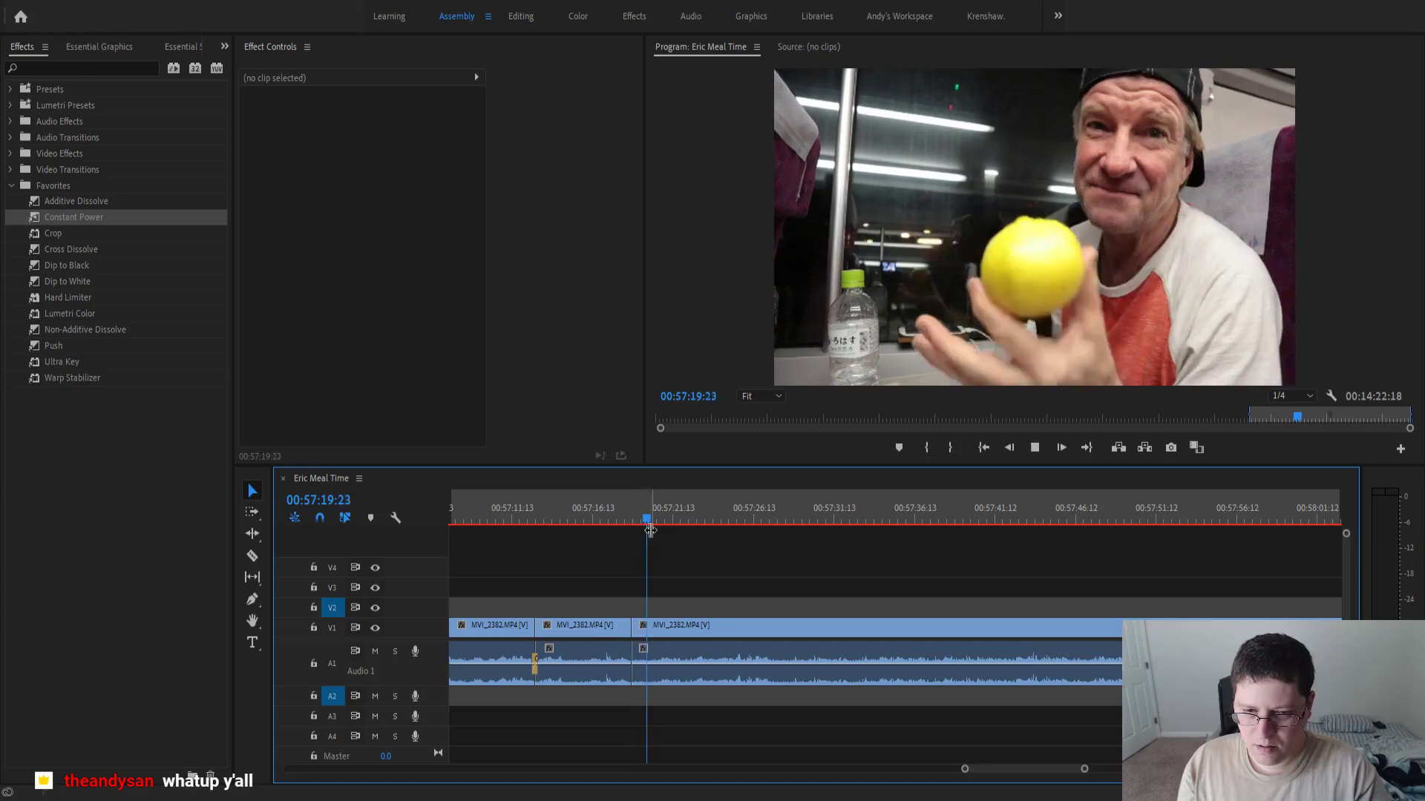
pyautogui.press('=')
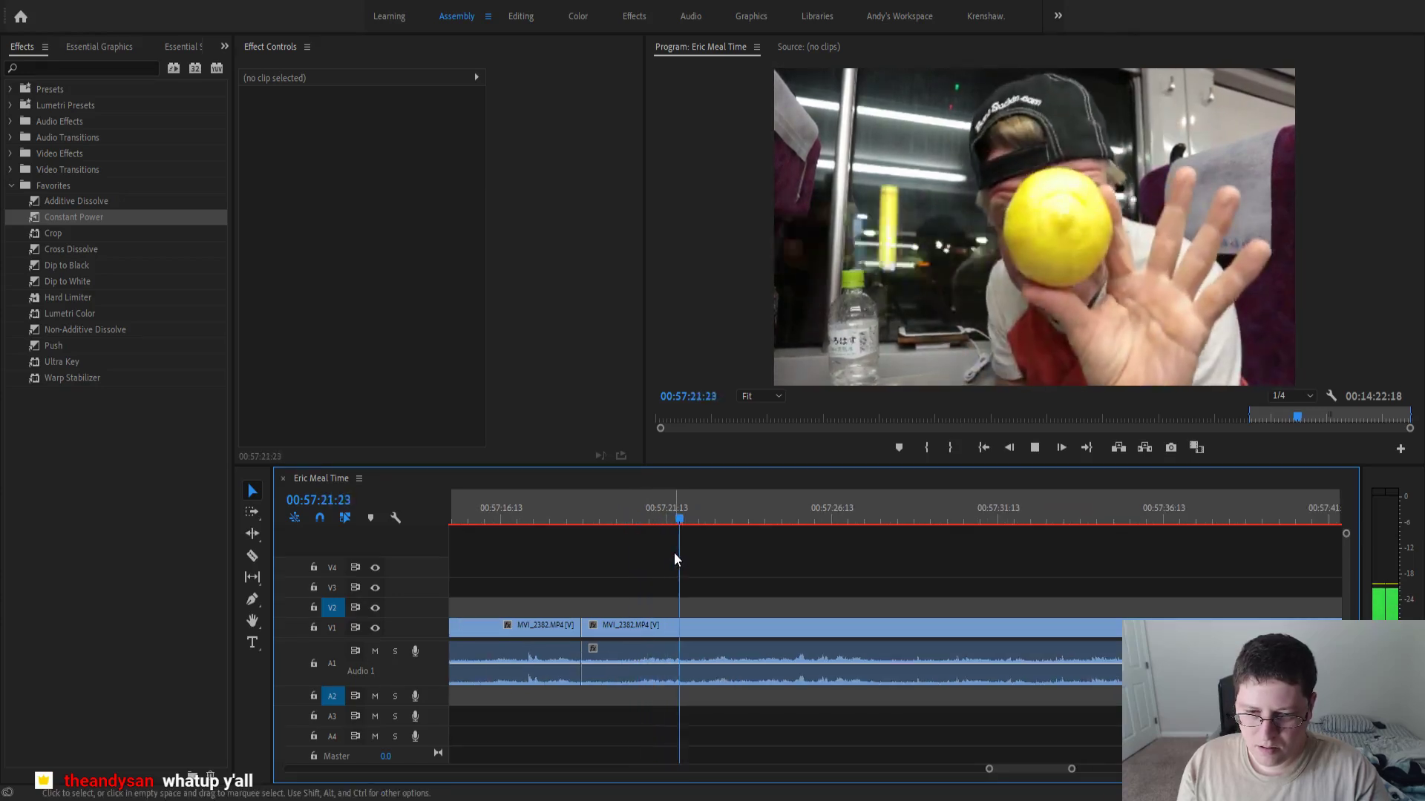
pyautogui.press('space')
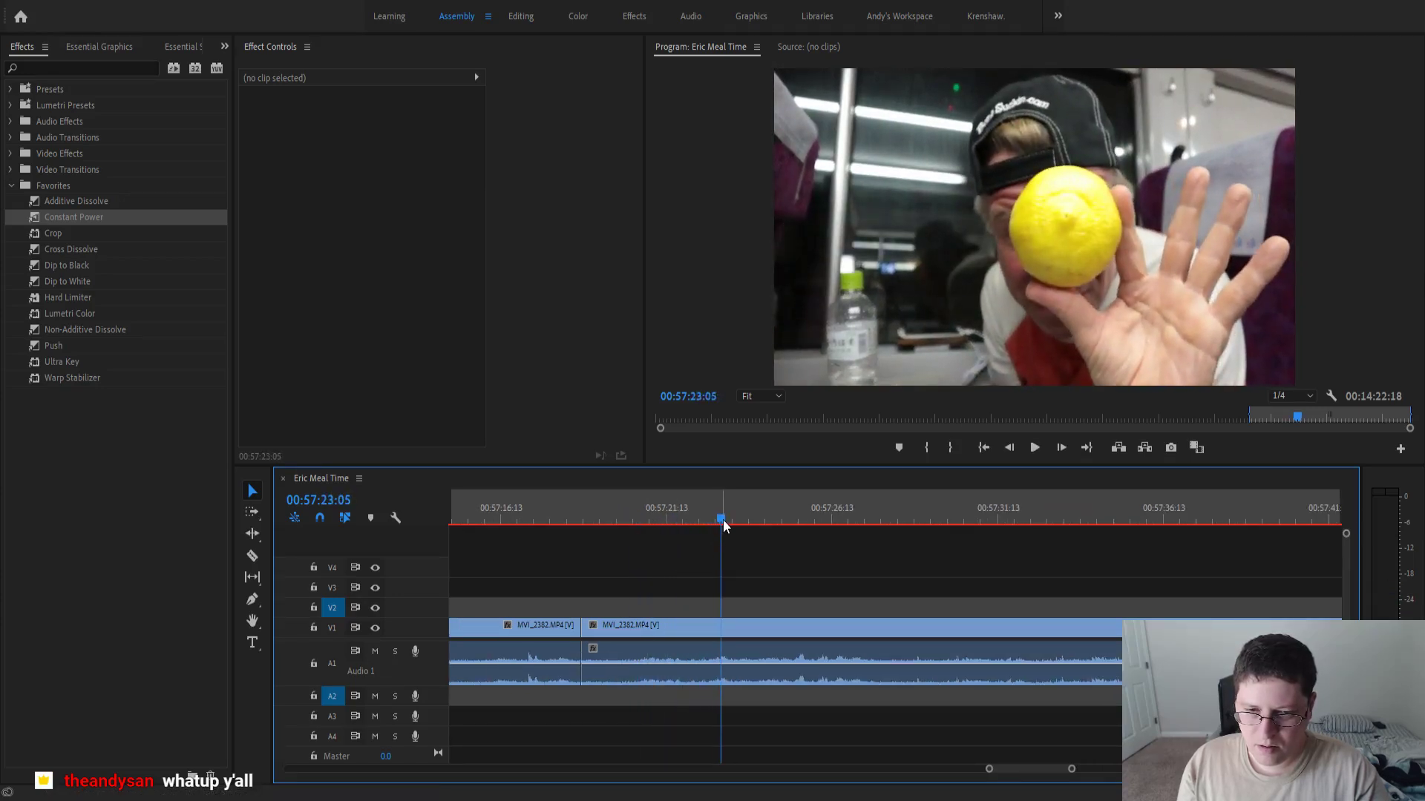
pyautogui.moveTo(723, 519); pyautogui.dragTo(707, 530)
pyautogui.hotkey('ctrl', 'shift', 'k')
pyautogui.click(679, 620)
pyautogui.hotkey('shift', 'Delete')
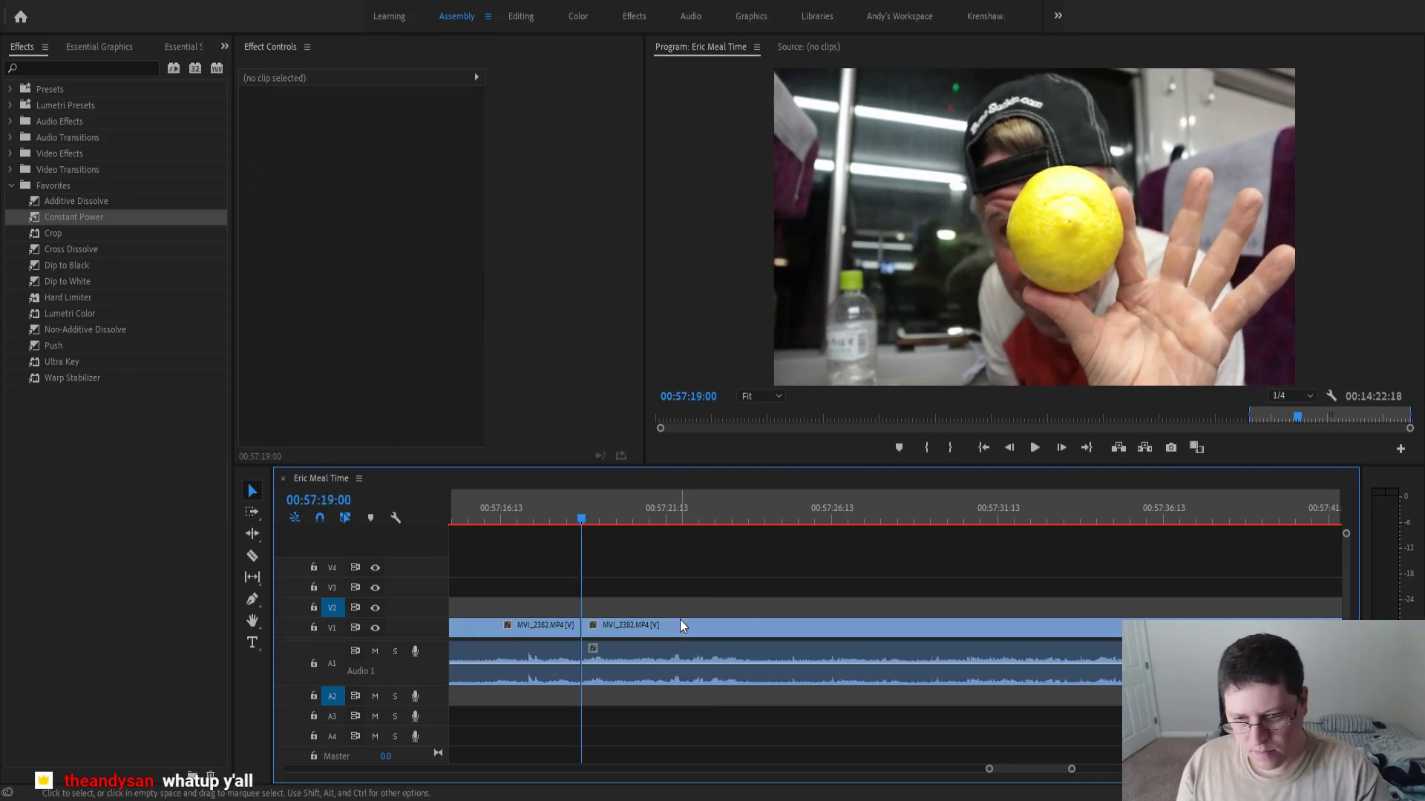
# - Add a Constant Power crossfade to the audio join at 00:57:19:00 and play through it
pyautogui.moveTo(65, 218); pyautogui.dragTo(582, 662)
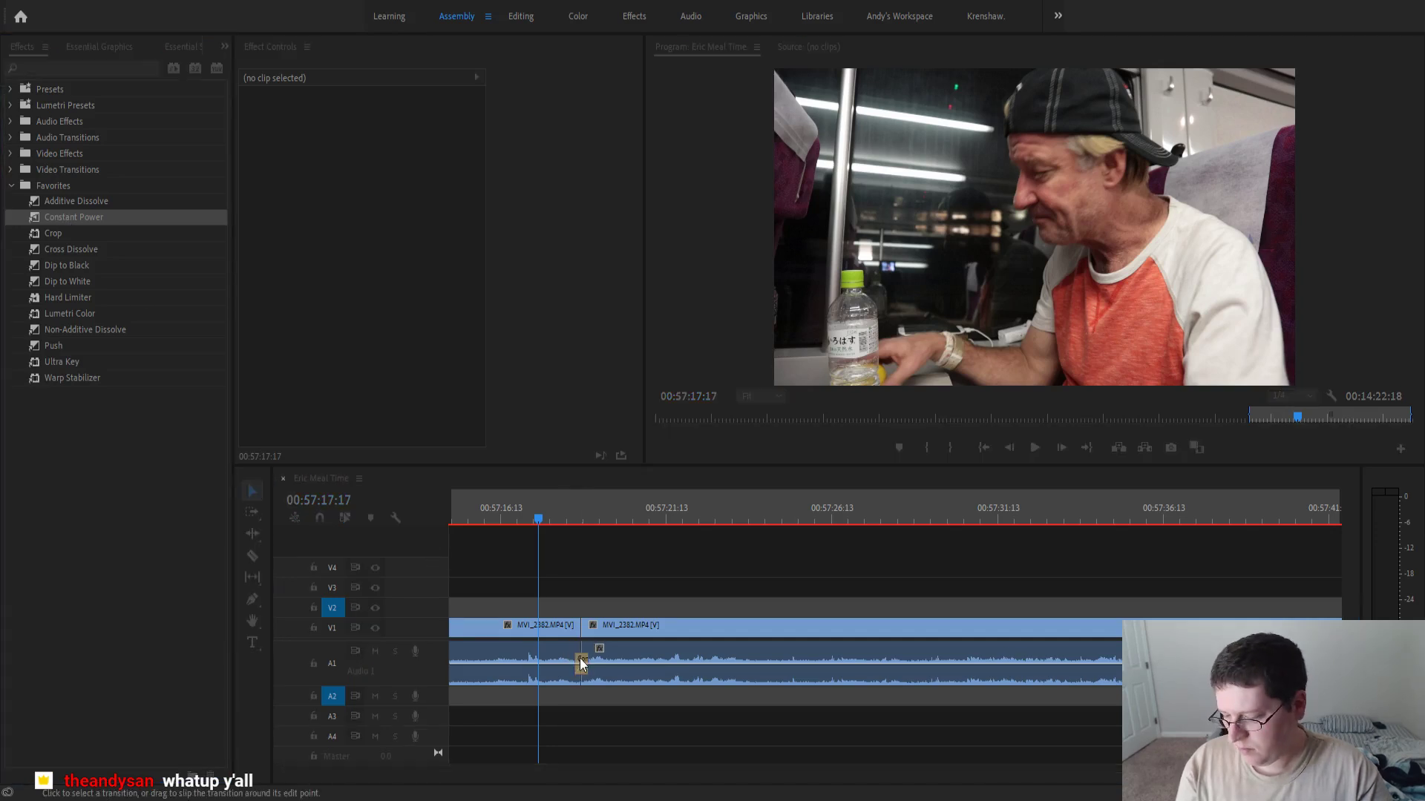
pyautogui.press('space')
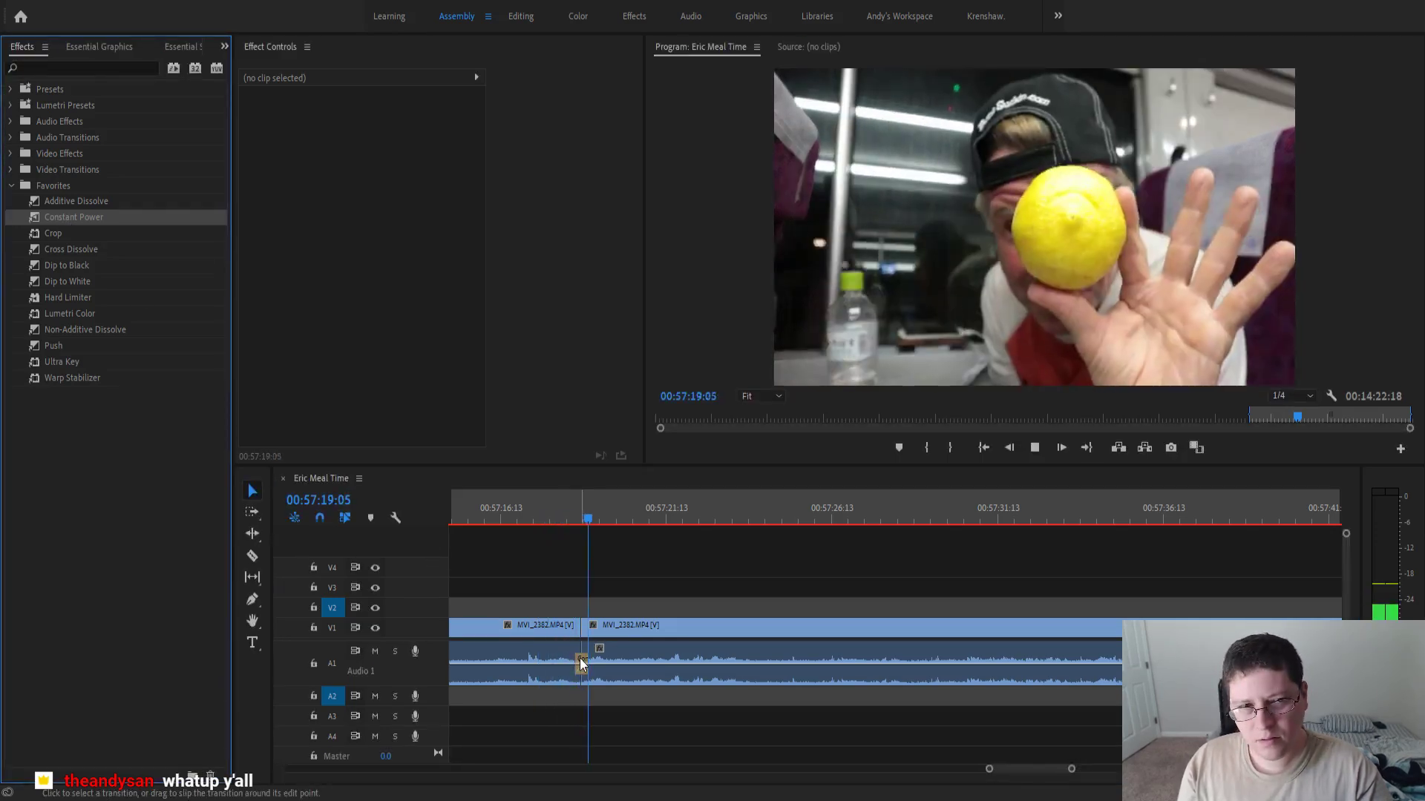
pyautogui.press('-')
pyautogui.press('-')
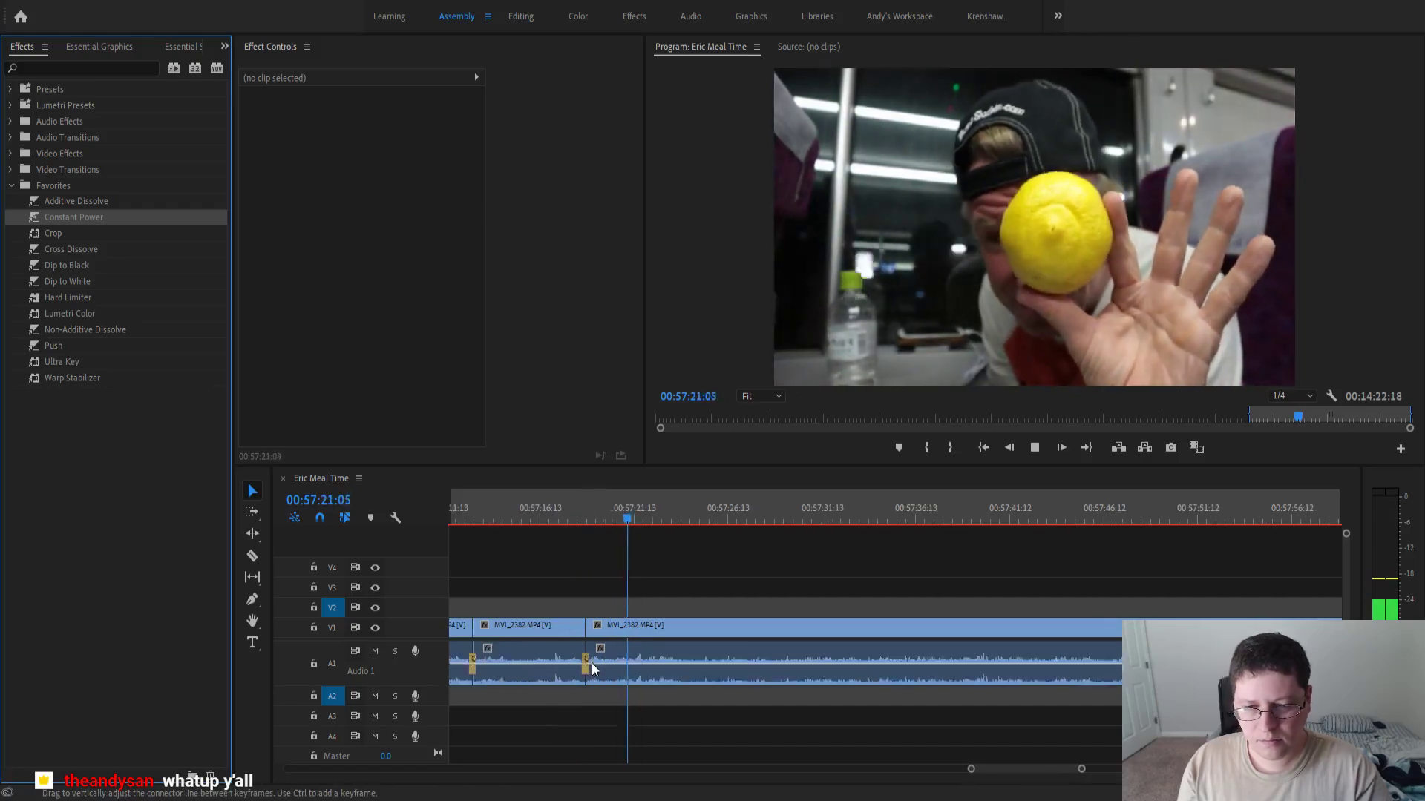
pyautogui.press('-')
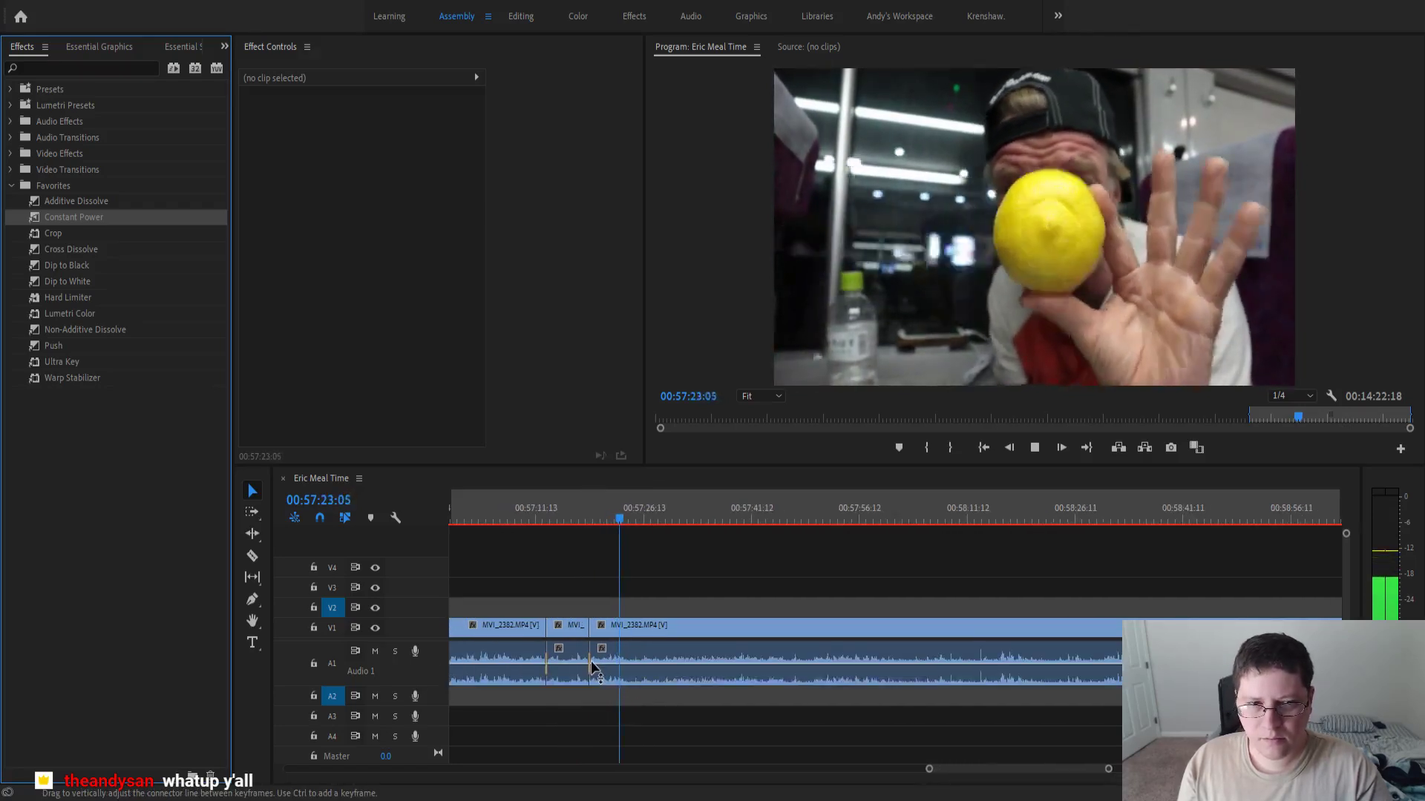
# - Review the lemon-peeling footage up to about 00:57:55 for the next section to cut
pyautogui.scroll(-2, 591, 660)
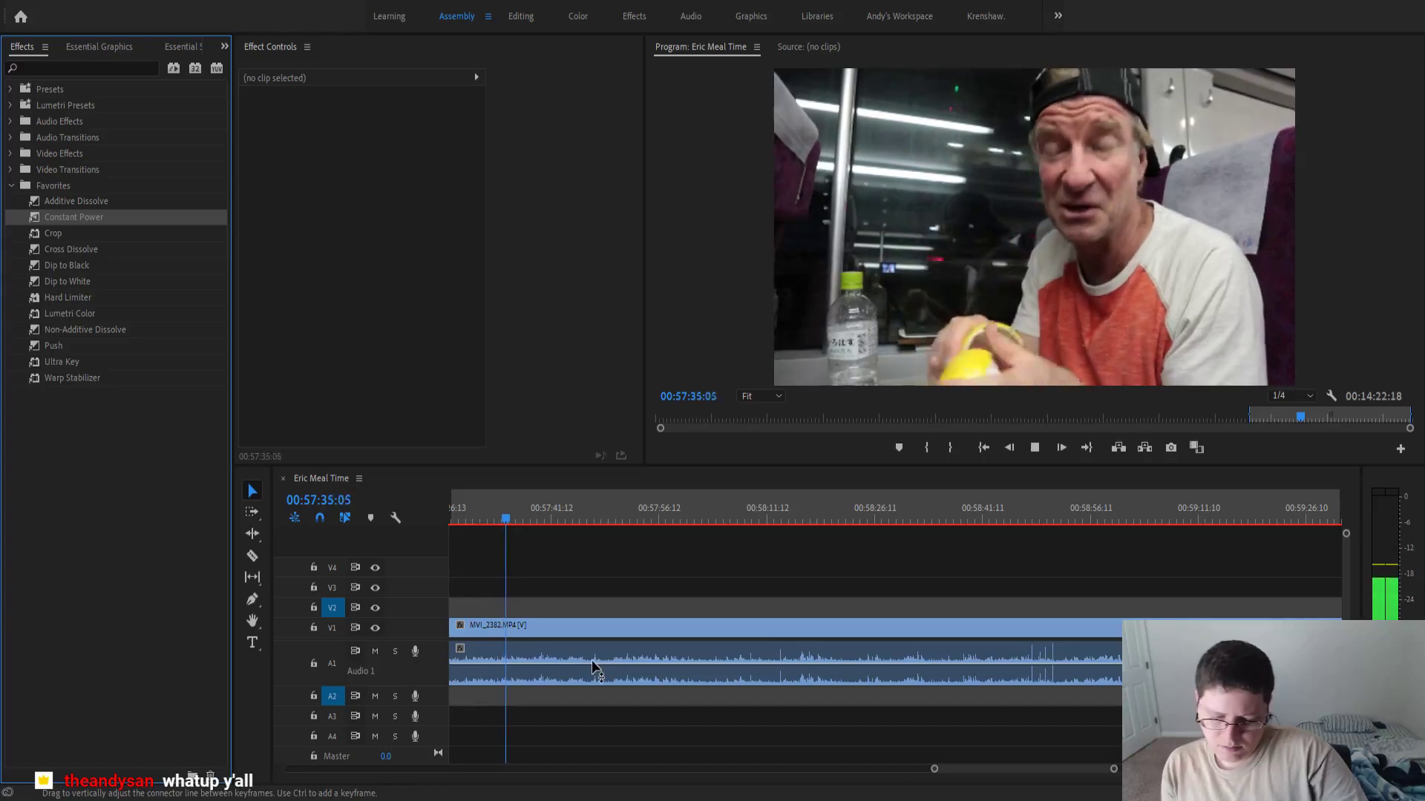
pyautogui.scroll(-2, 590, 661)
pyautogui.scroll(-3, 591, 661)
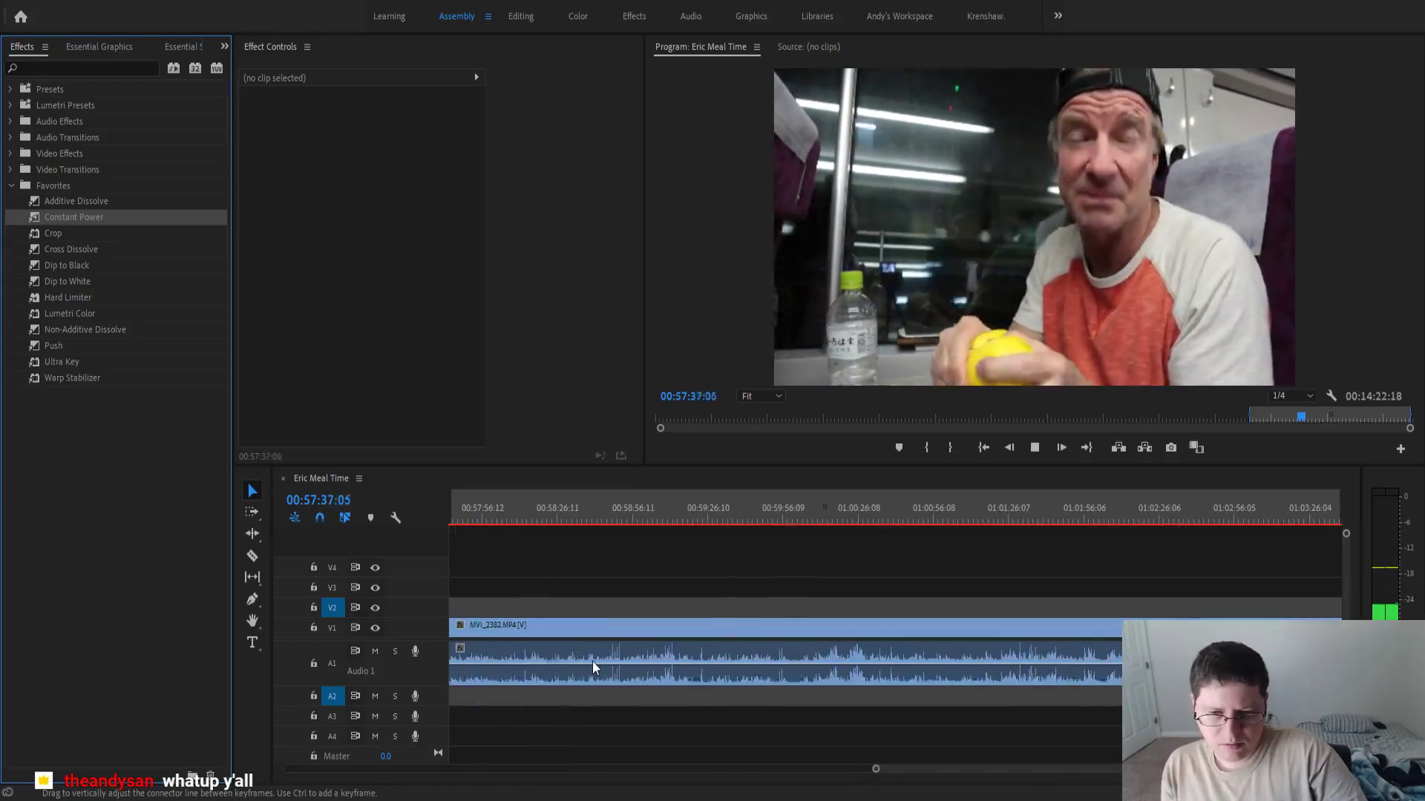
pyautogui.scroll(1, 591, 661)
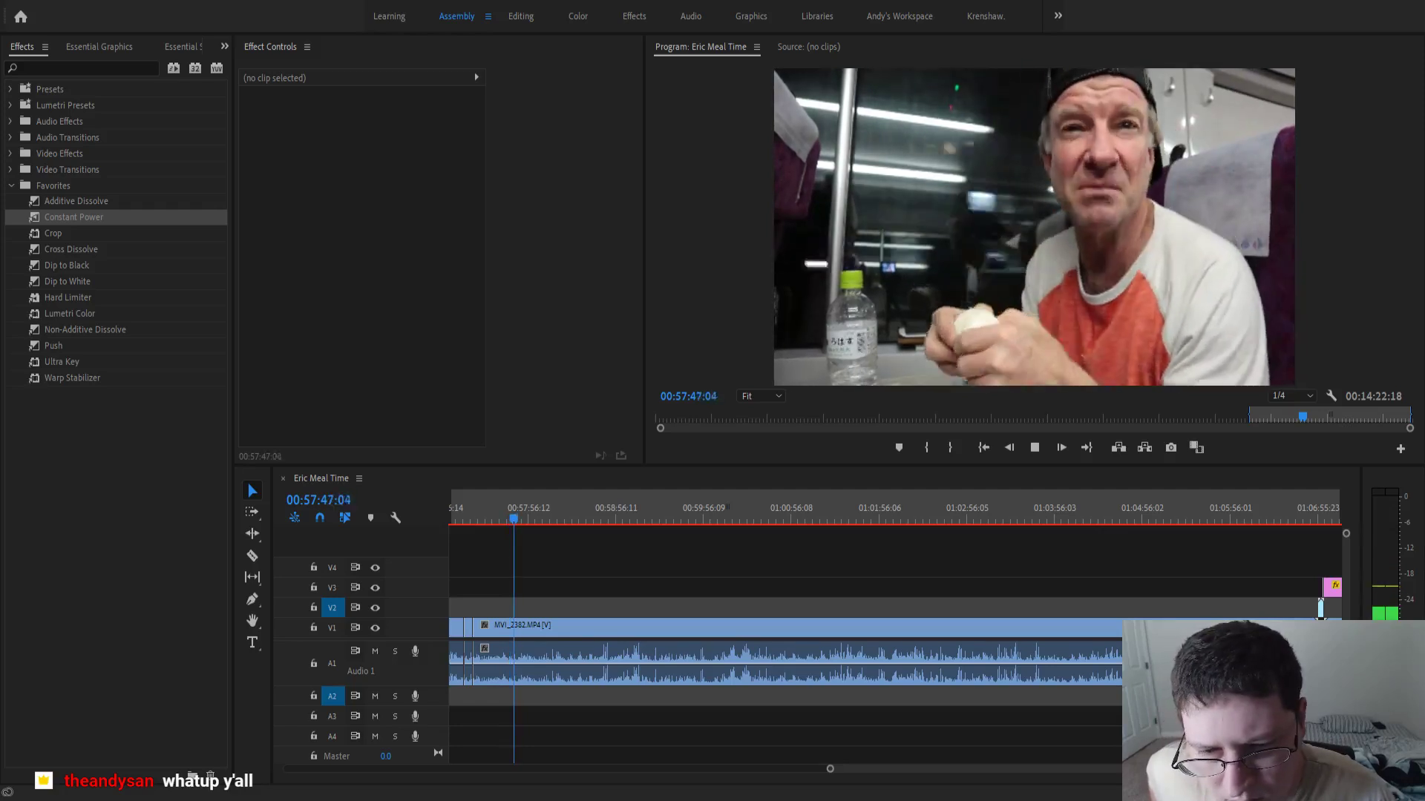
pyautogui.hotkey('shift', '7')
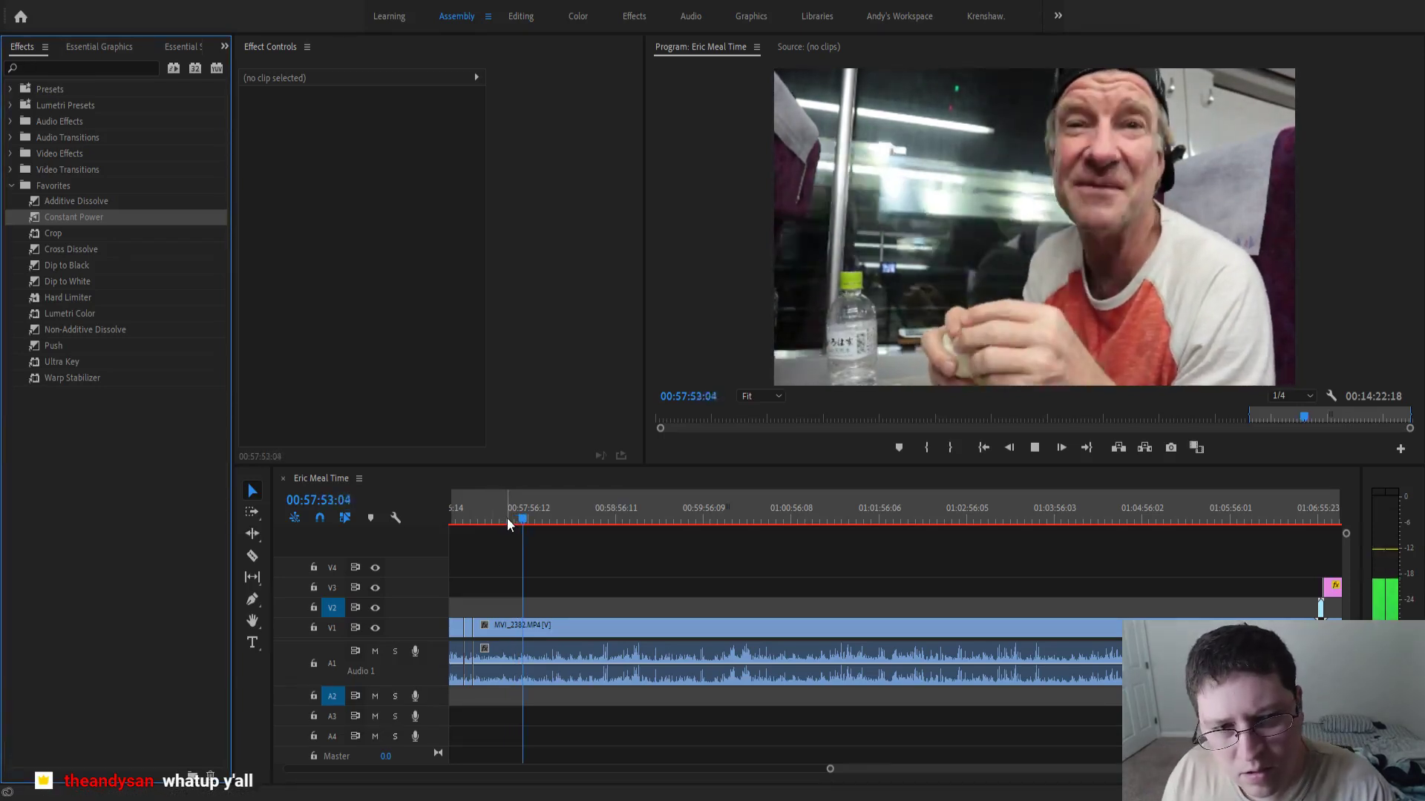
pyautogui.hscroll(-5, 508, 571)
pyautogui.hscroll(-3, 868, 590)
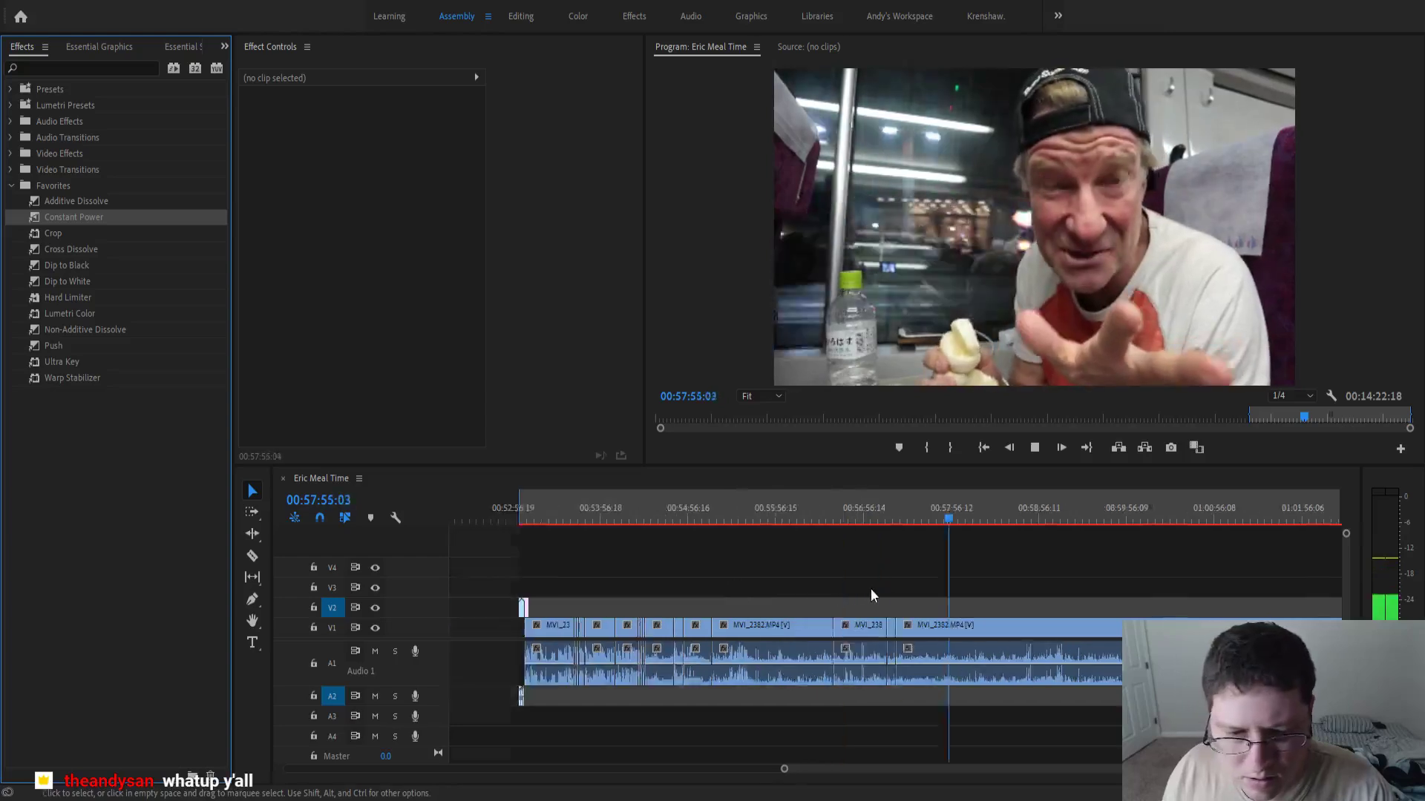
pyautogui.hscroll(3, 867, 593)
pyautogui.press('space')
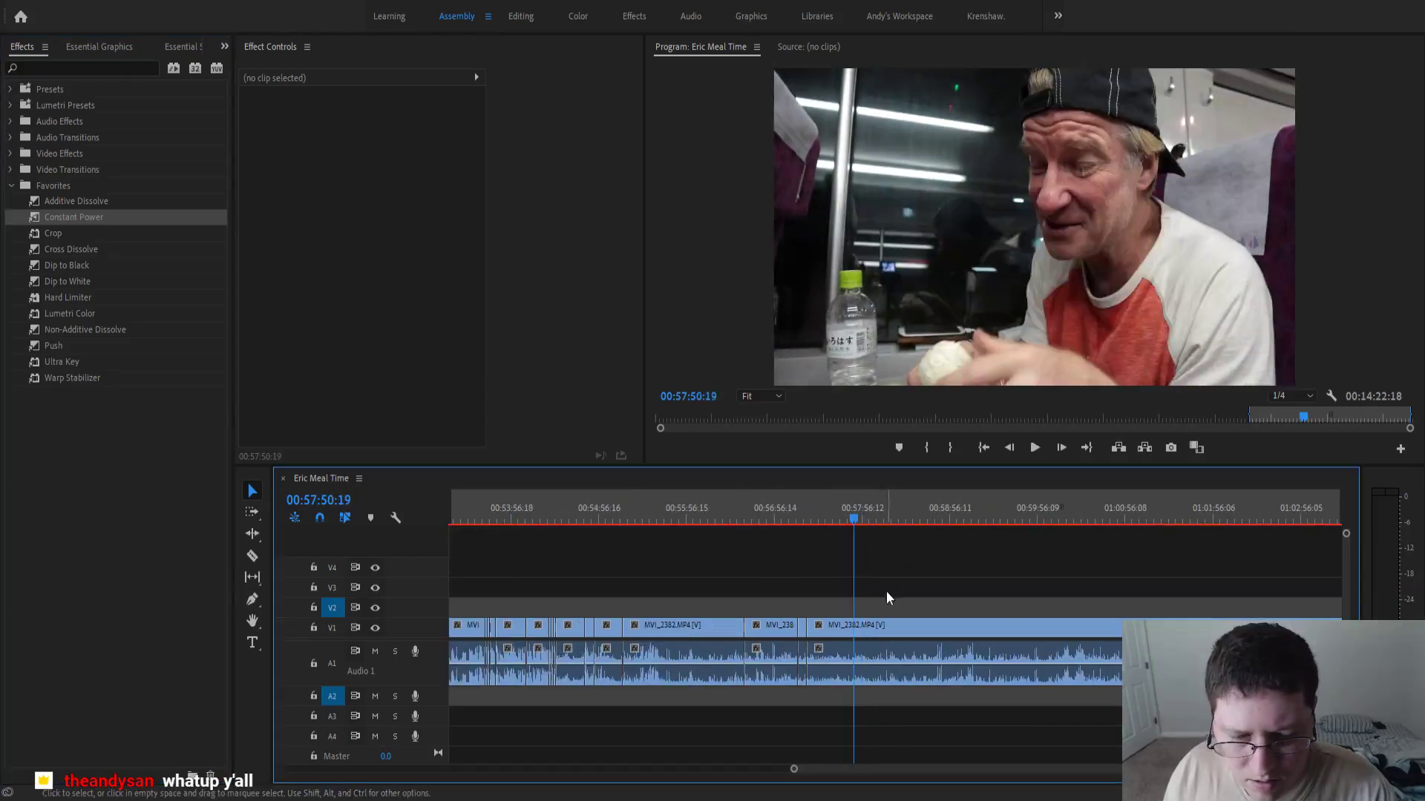
# - Replay the lemon-peeling footage from about 00:57:37:16 and split the clip at 00:57:43:12
pyautogui.scroll(5, 879, 575)
pyautogui.click(623, 509)
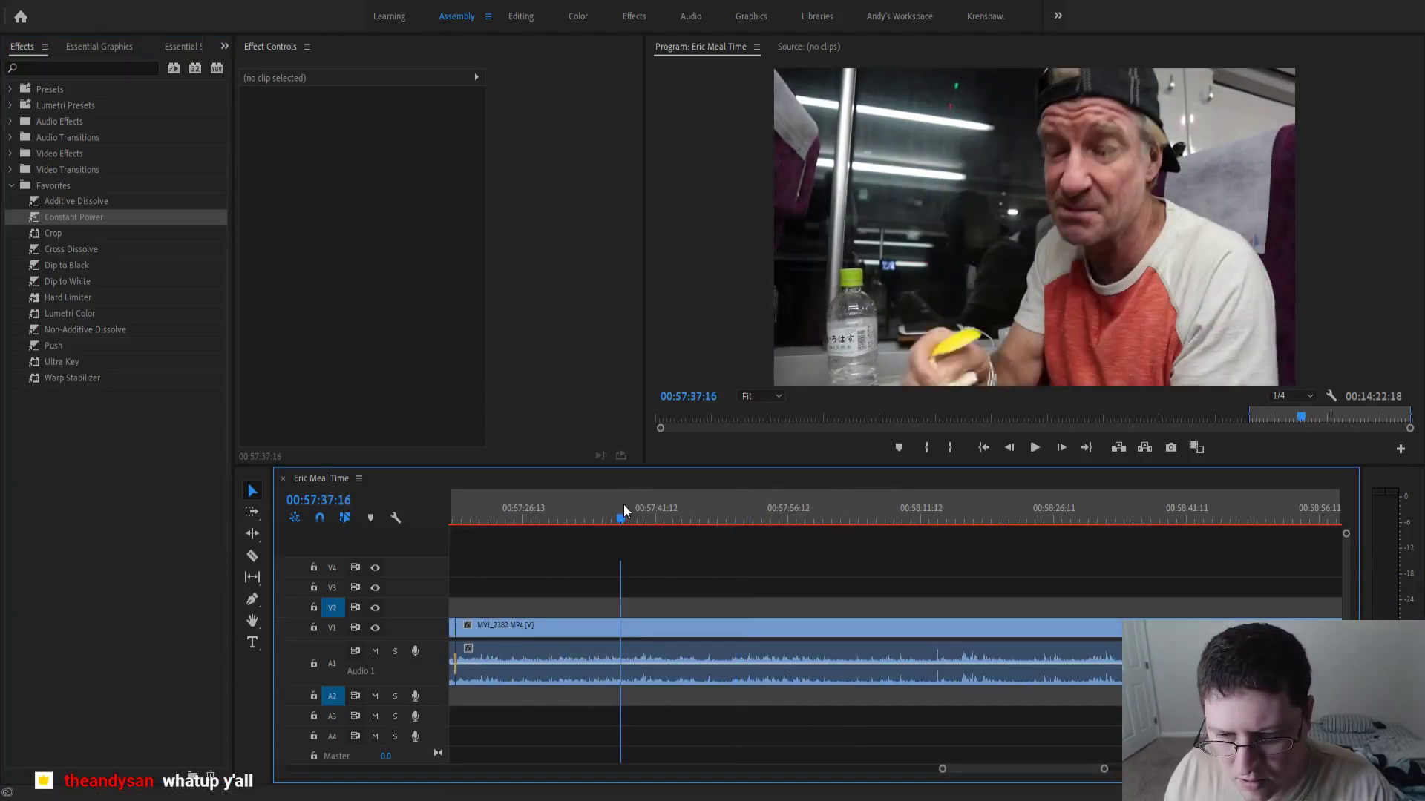
pyautogui.press('space')
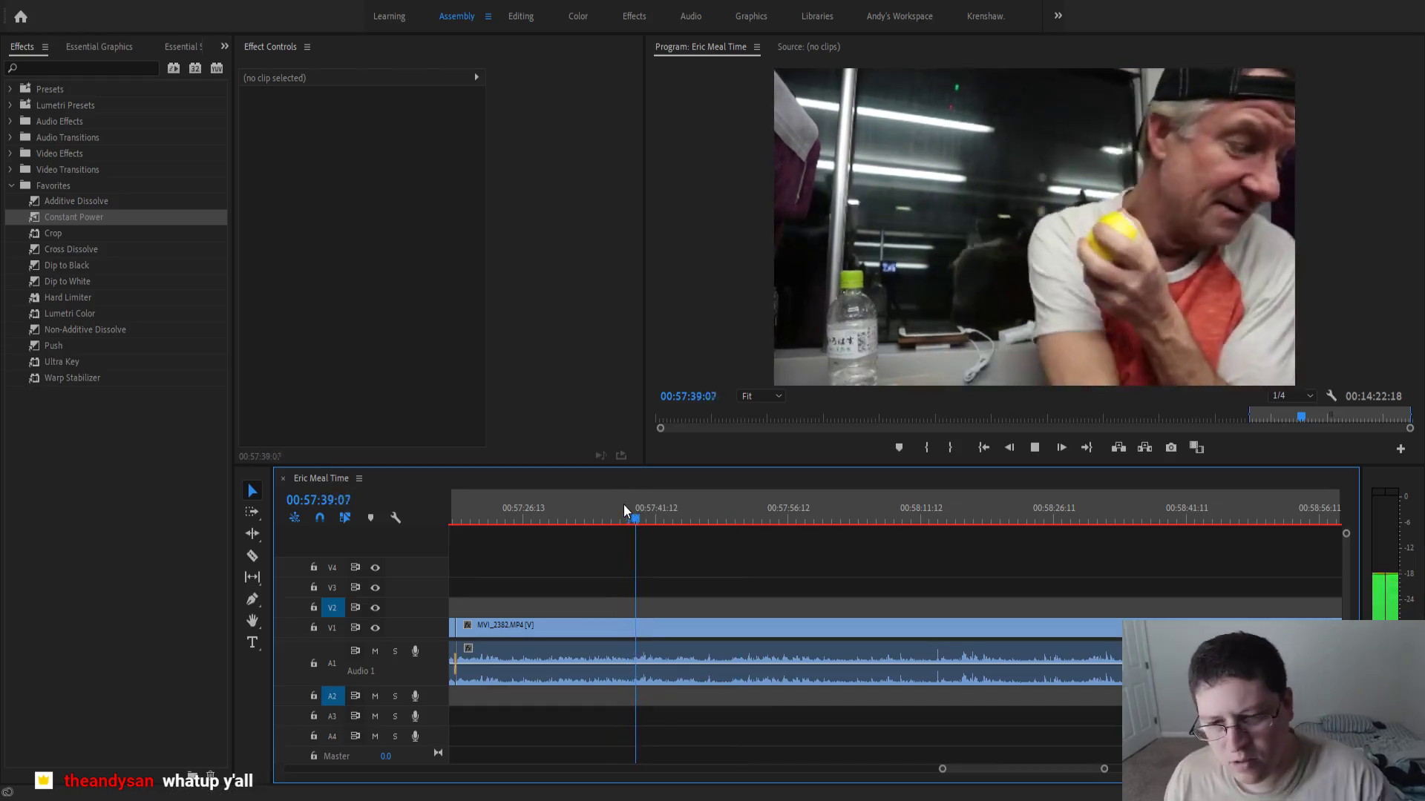
pyautogui.scroll(3, 600, 568)
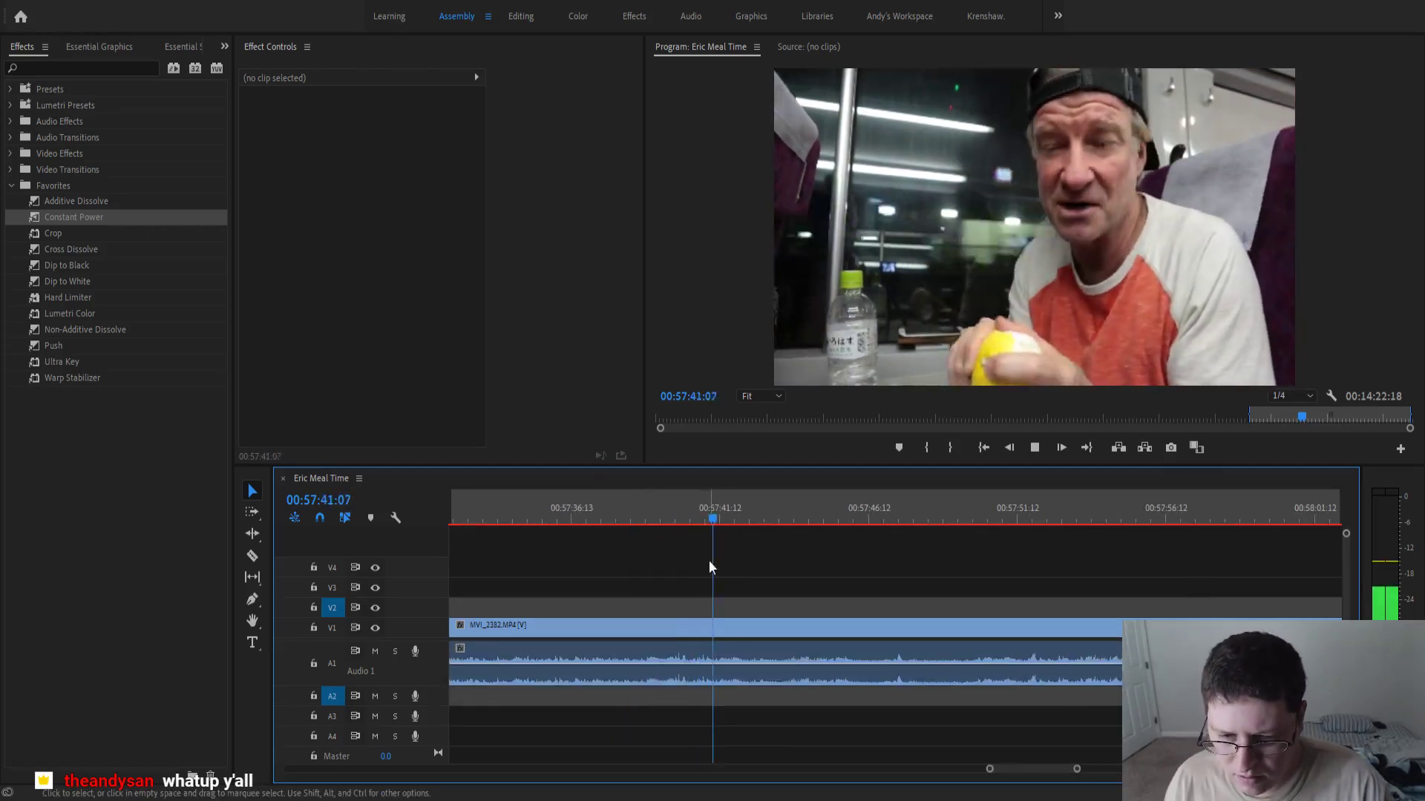
pyautogui.scroll(-1, 714, 578)
pyautogui.scroll(3, 623, 568)
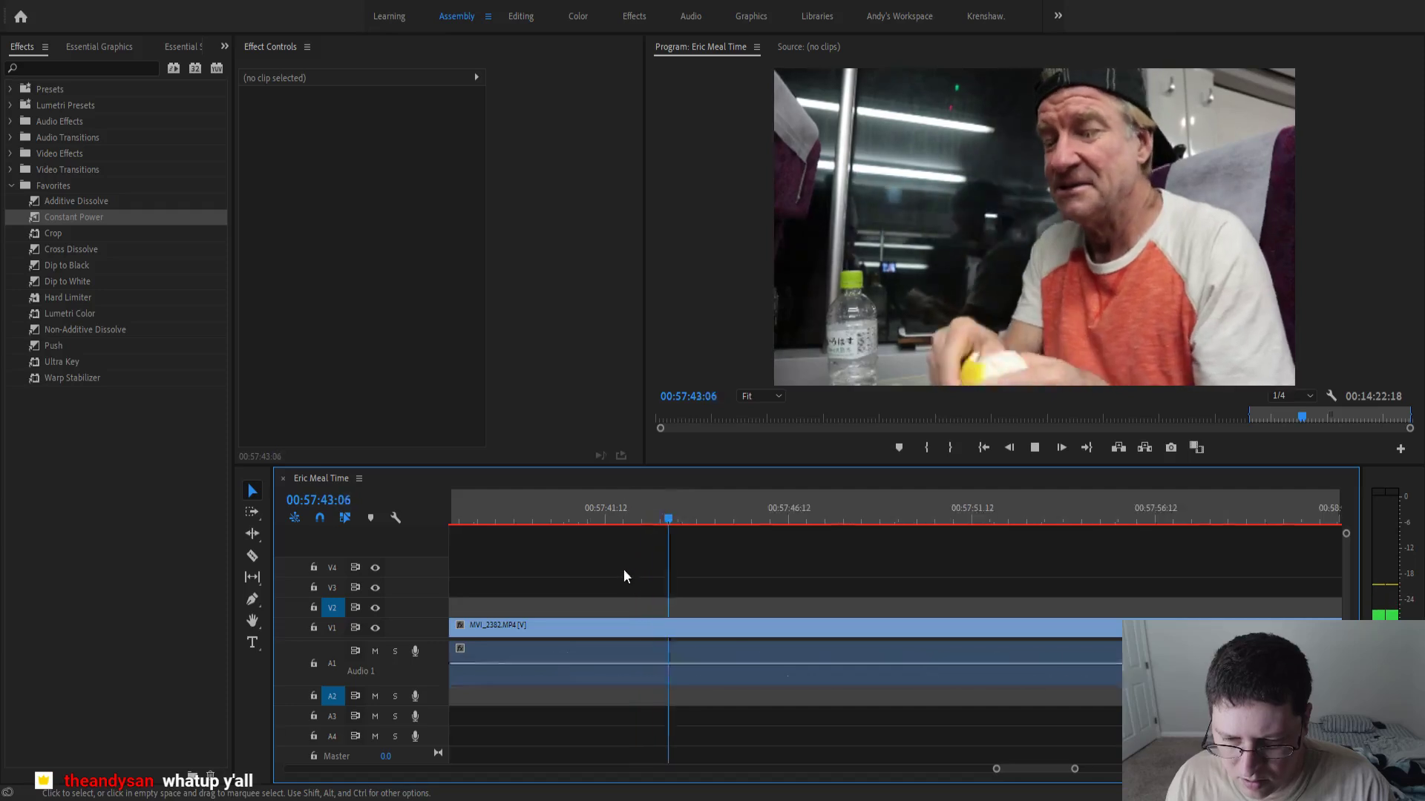
pyautogui.scroll(-3, 603, 570)
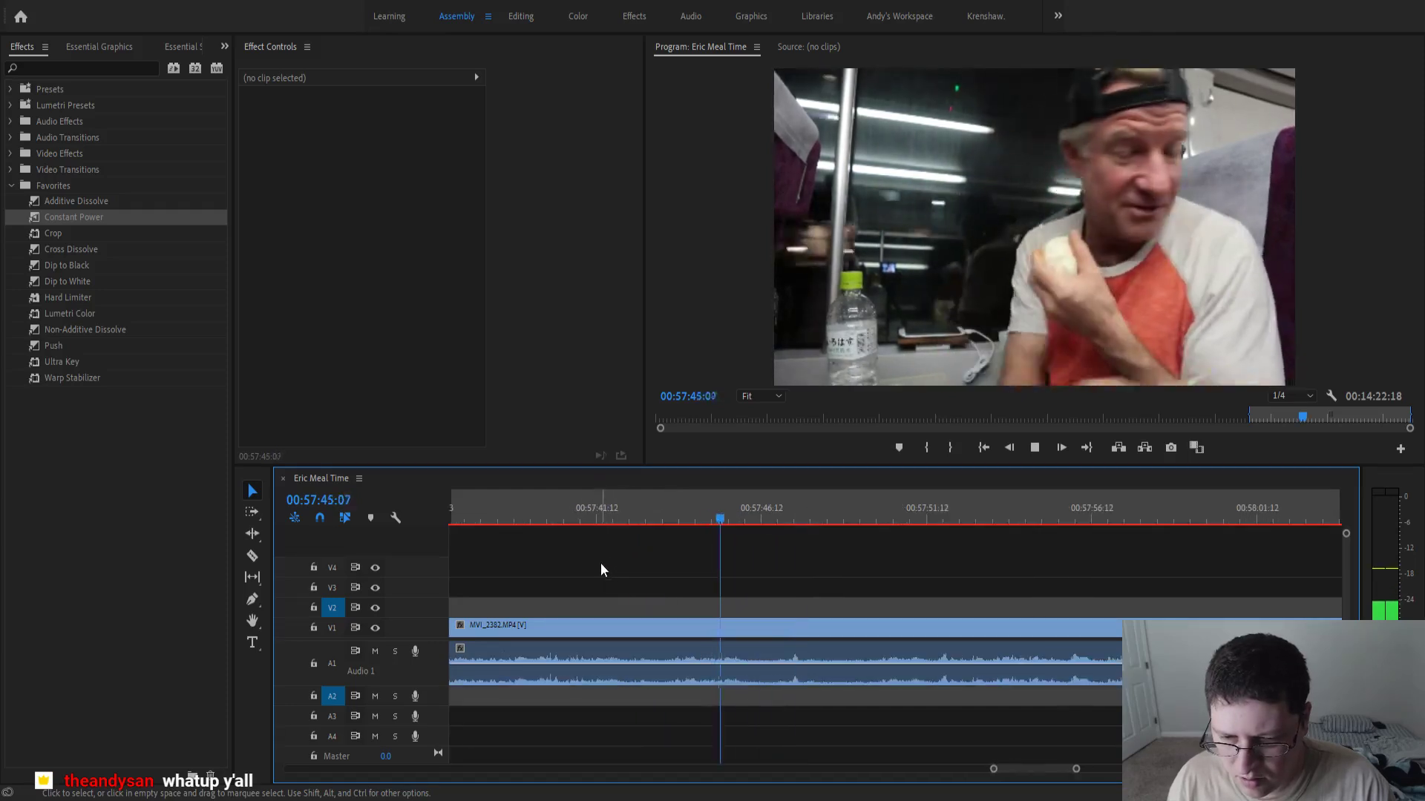
pyautogui.click(595, 518)
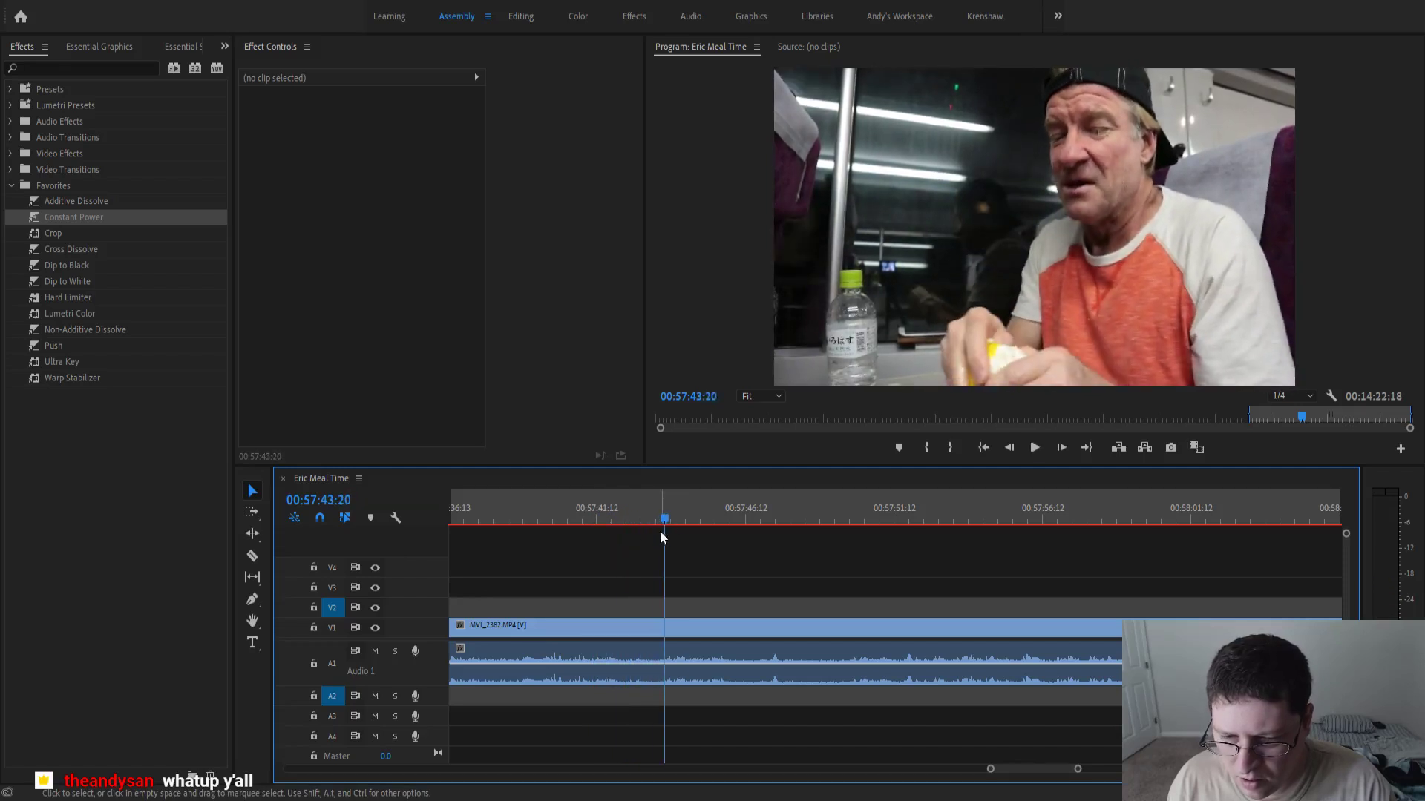
pyautogui.moveTo(667, 521); pyautogui.dragTo(654, 531)
pyautogui.hotkey('ctrl', 'k')
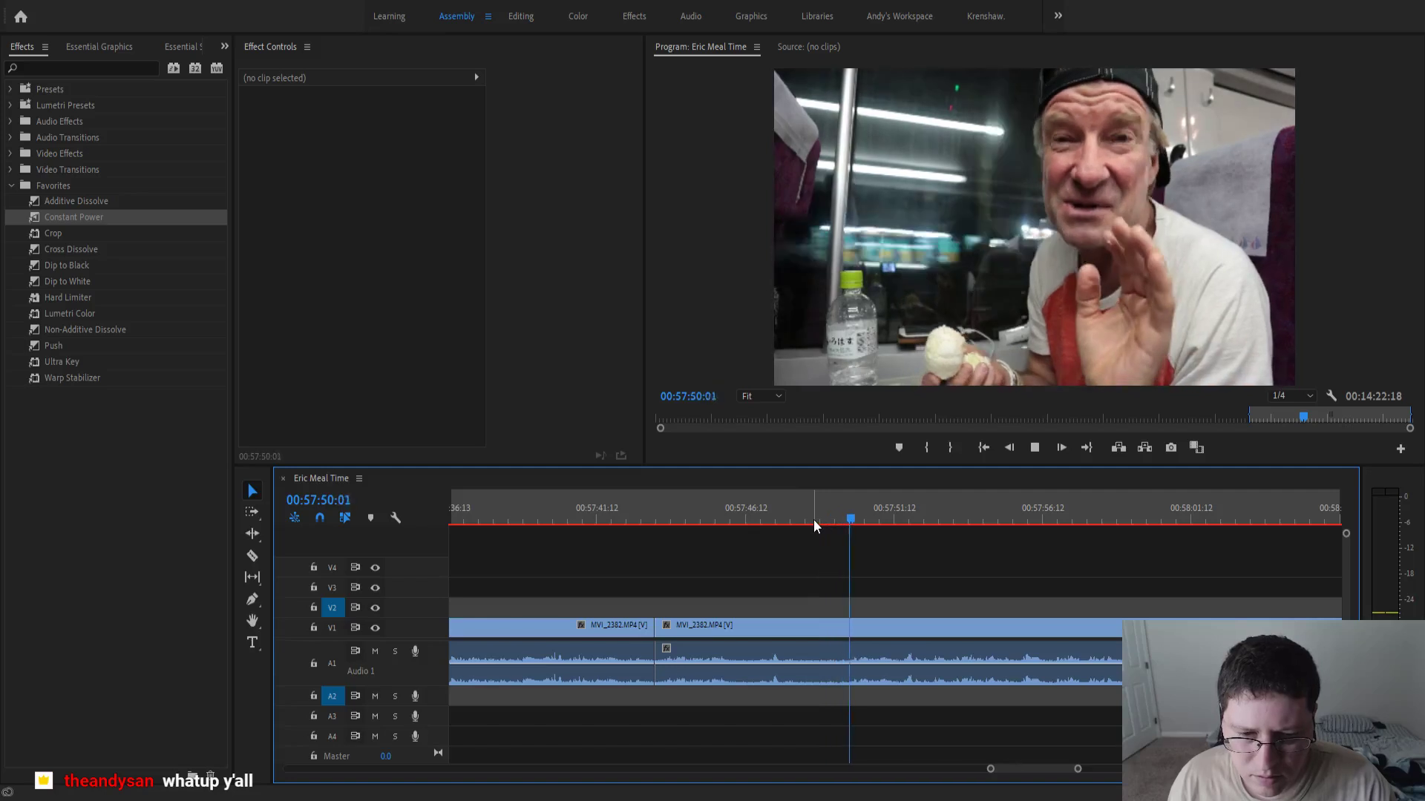
# - Split the clip again just before 00:57:54:01 and ripple-delete the segment starting at 00:57:43:12
pyautogui.scroll(-1, 825, 557)
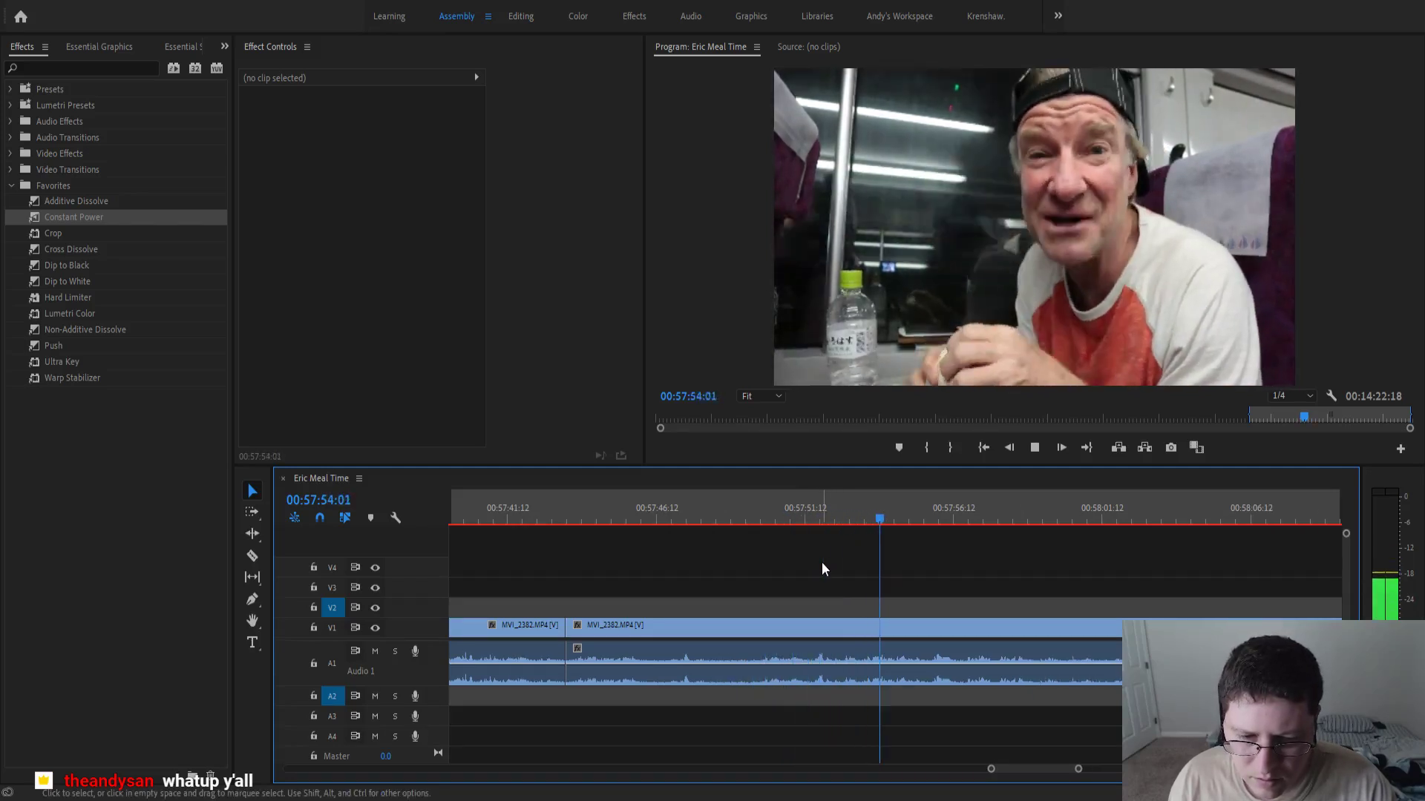
pyautogui.click(894, 519)
pyautogui.moveTo(893, 519); pyautogui.dragTo(862, 552)
pyautogui.hotkey('ctrl', 'k')
pyautogui.click(844, 630)
pyautogui.hotkey('shift', 'Delete')
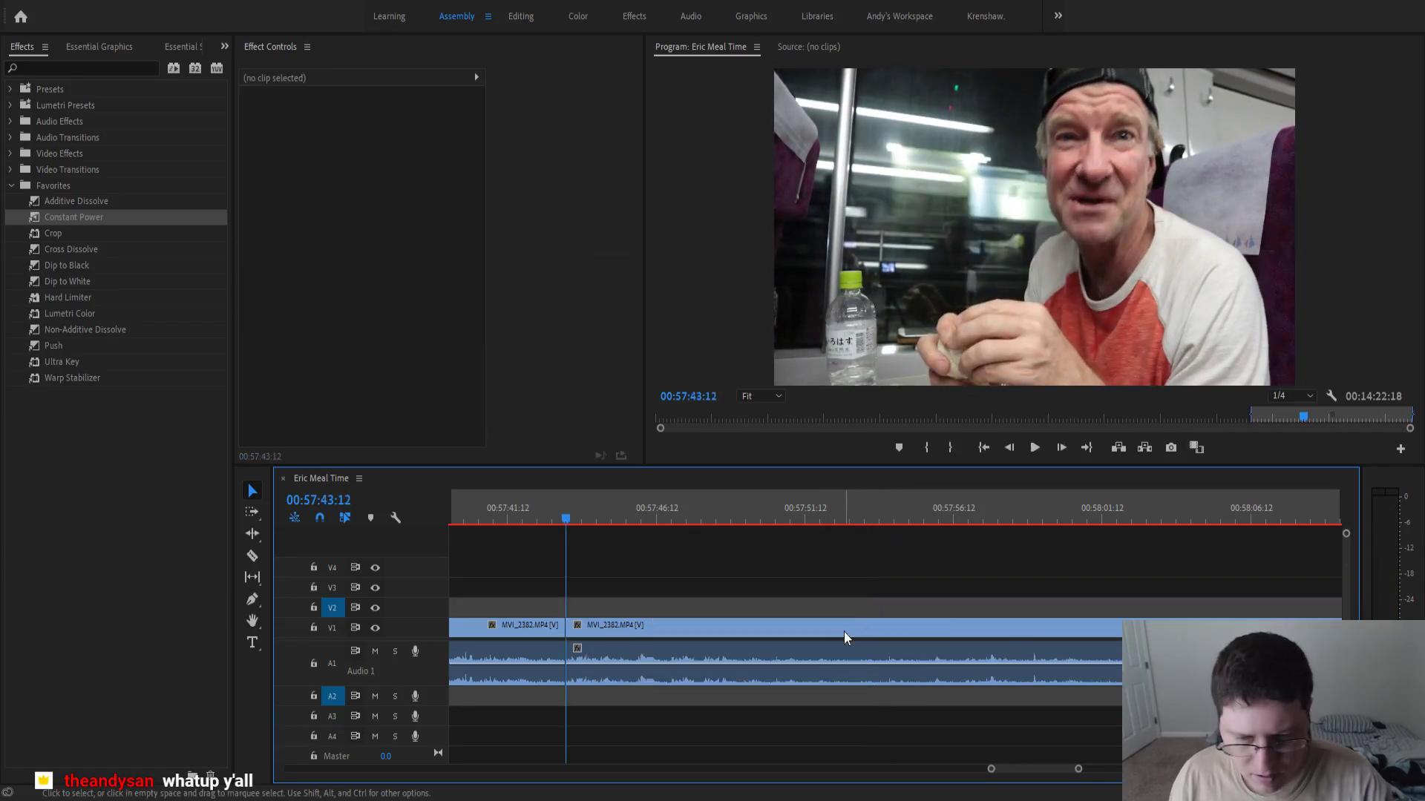
# - Add a Constant Power crossfade to the audio join at 00:57:43:12 and pull the sequence's Out point back to the last clip's end
pyautogui.click(525, 506)
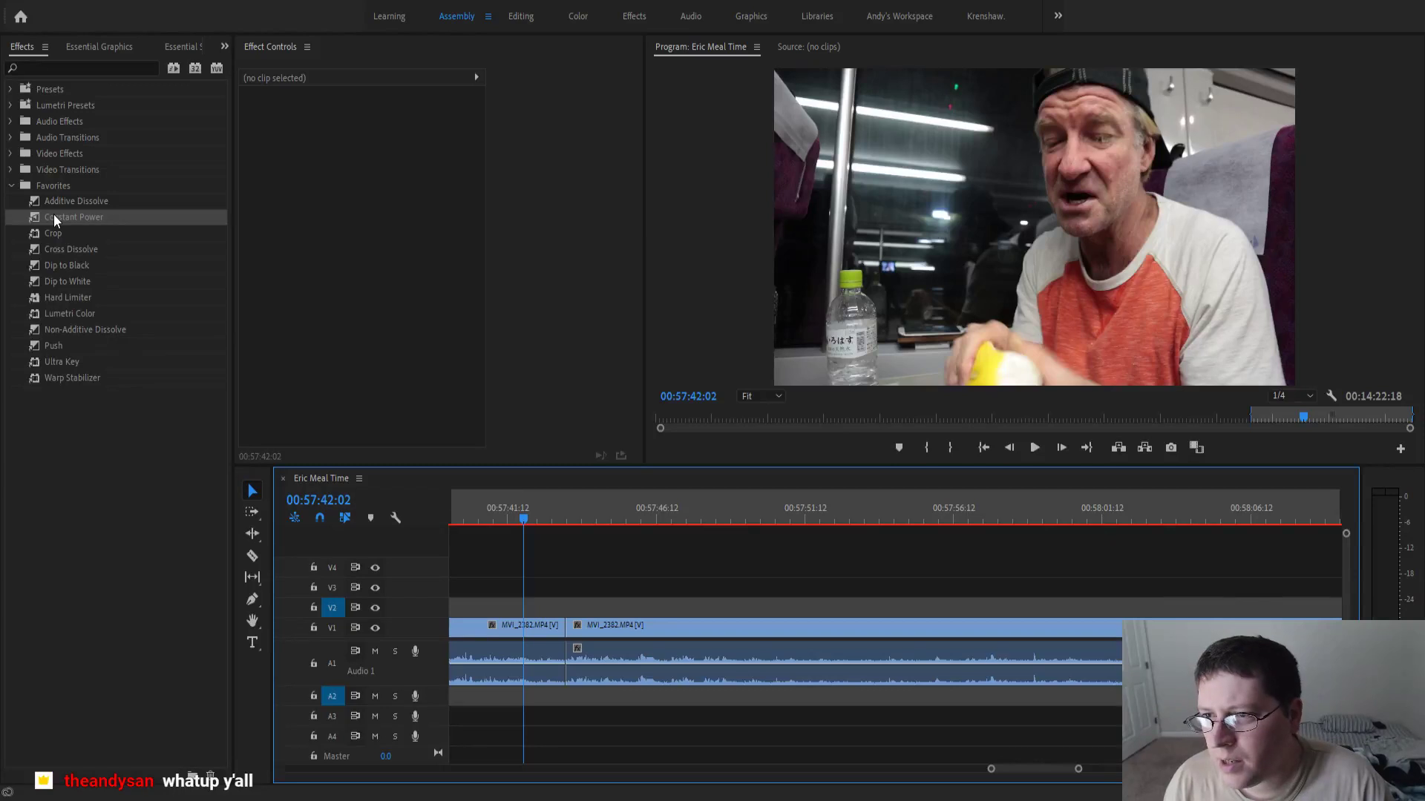
pyautogui.moveTo(54, 216); pyautogui.dragTo(563, 670)
pyautogui.scroll(-8, 566, 668)
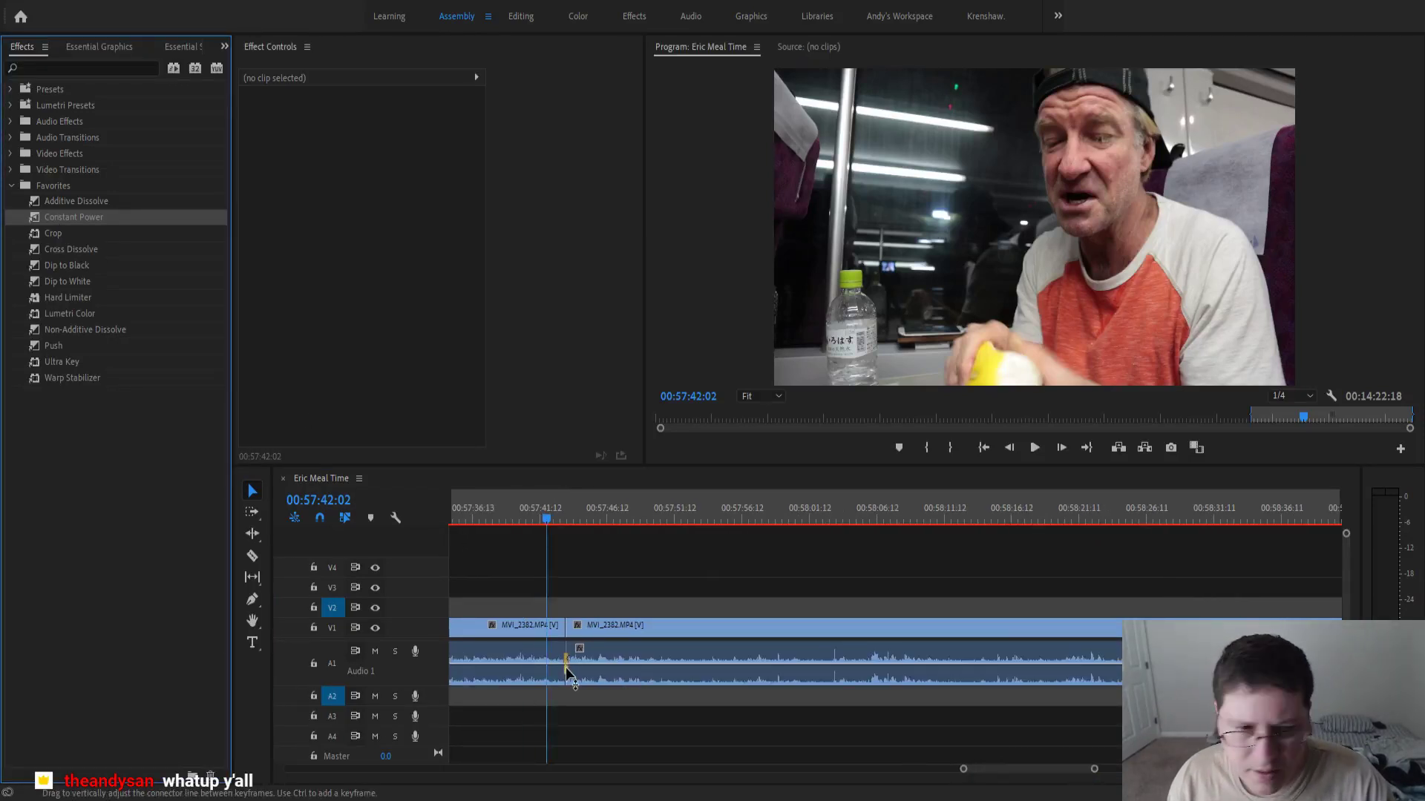
pyautogui.scroll(-1, 567, 668)
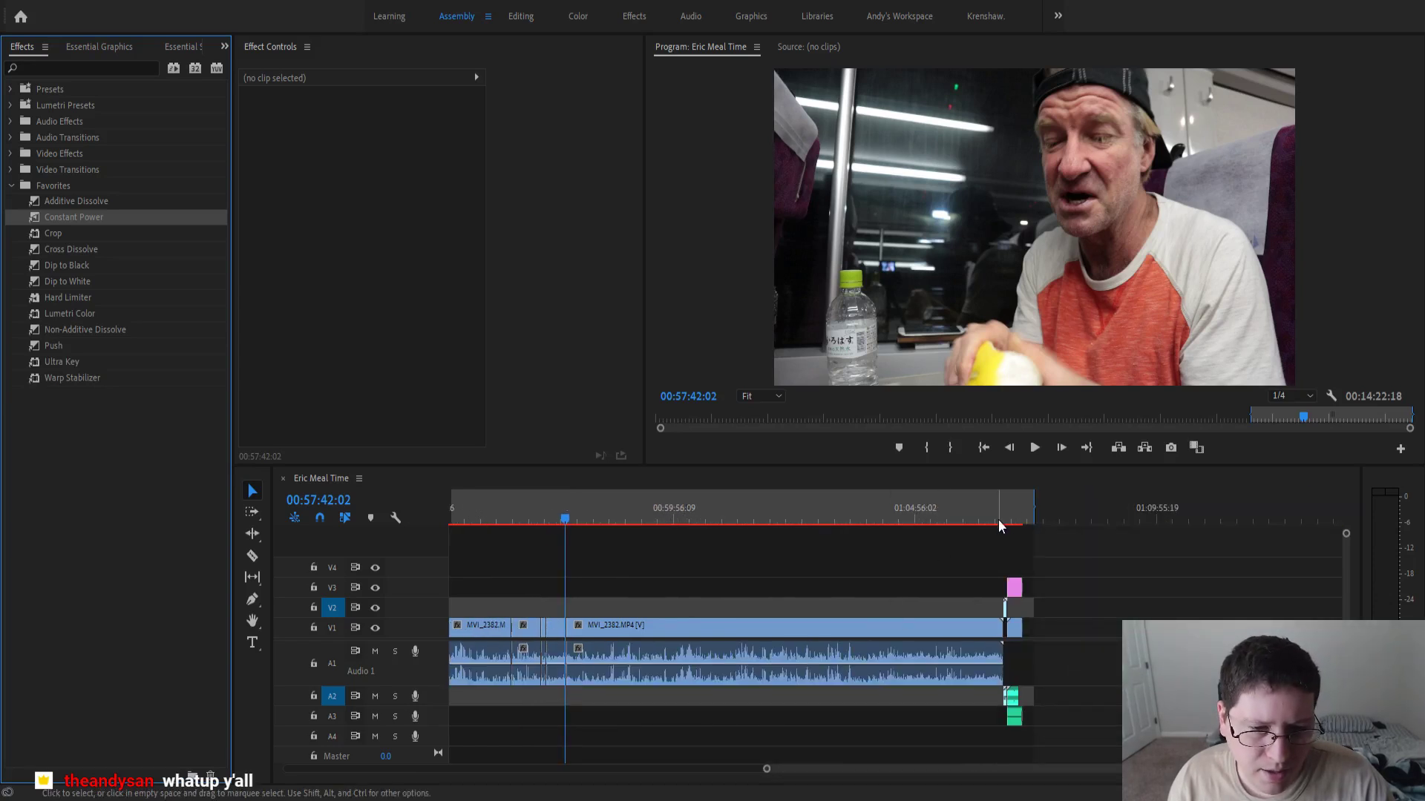
pyautogui.moveTo(1033, 497); pyautogui.dragTo(1022, 496)
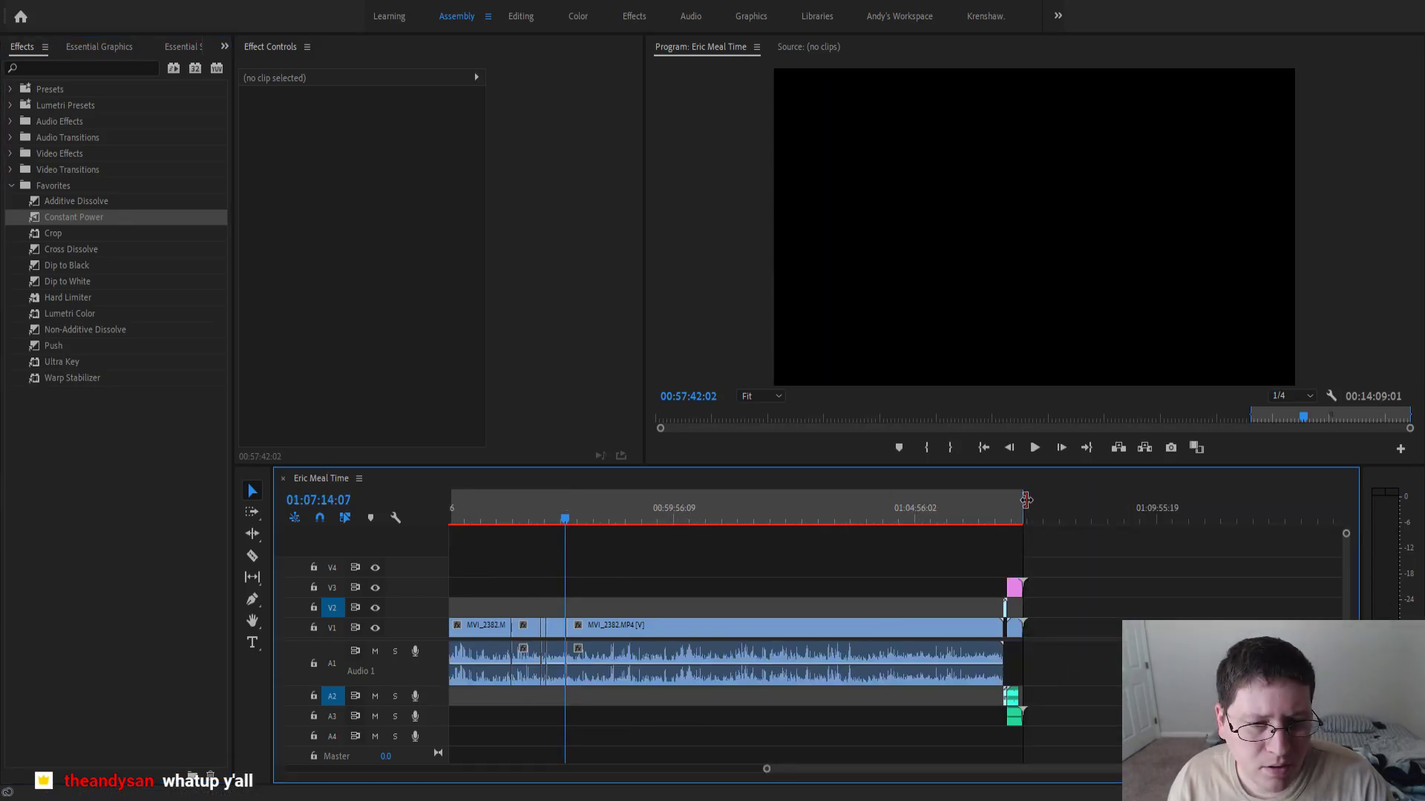
# - Play through the join at 00:57:43:12 to check the transition
pyautogui.scroll(10, 564, 573)
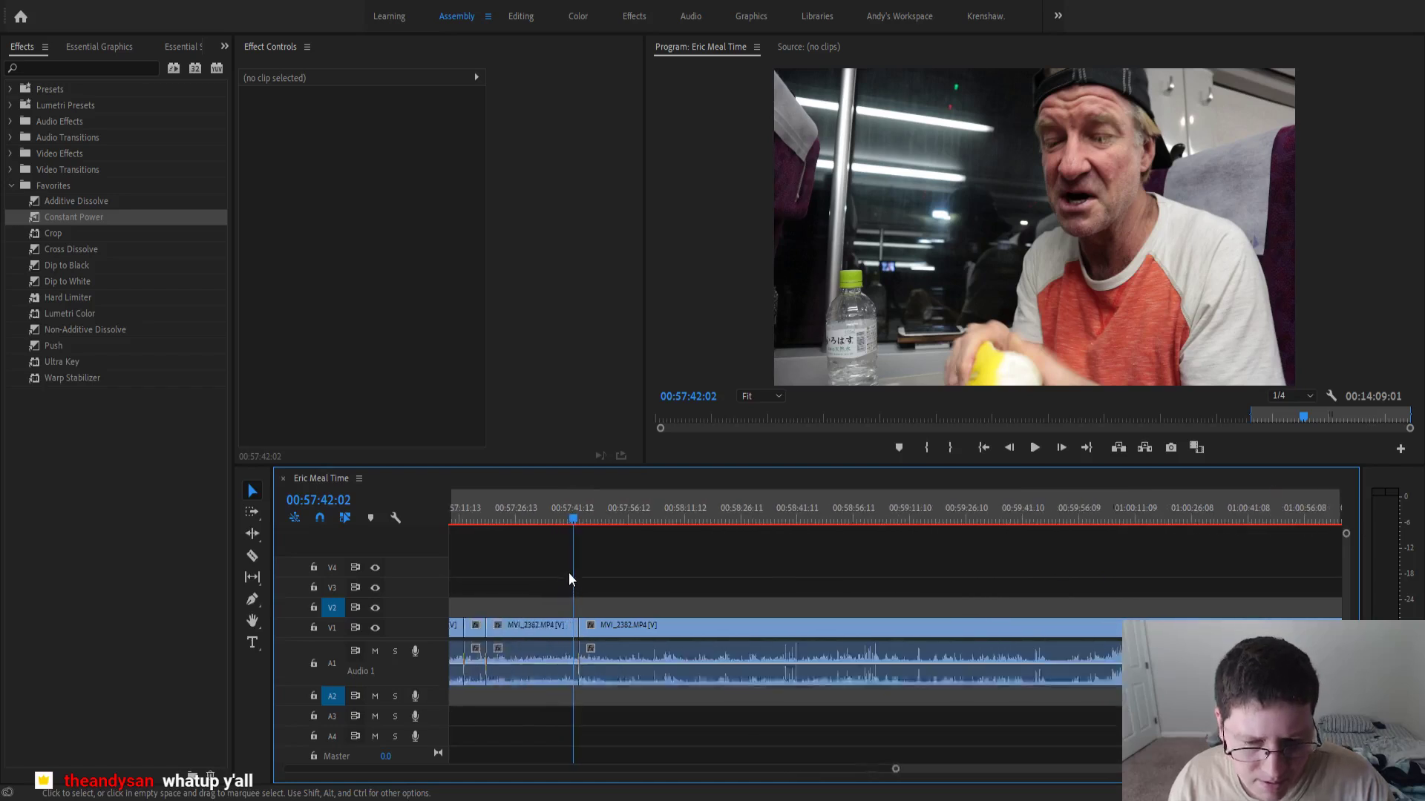
pyautogui.press('space')
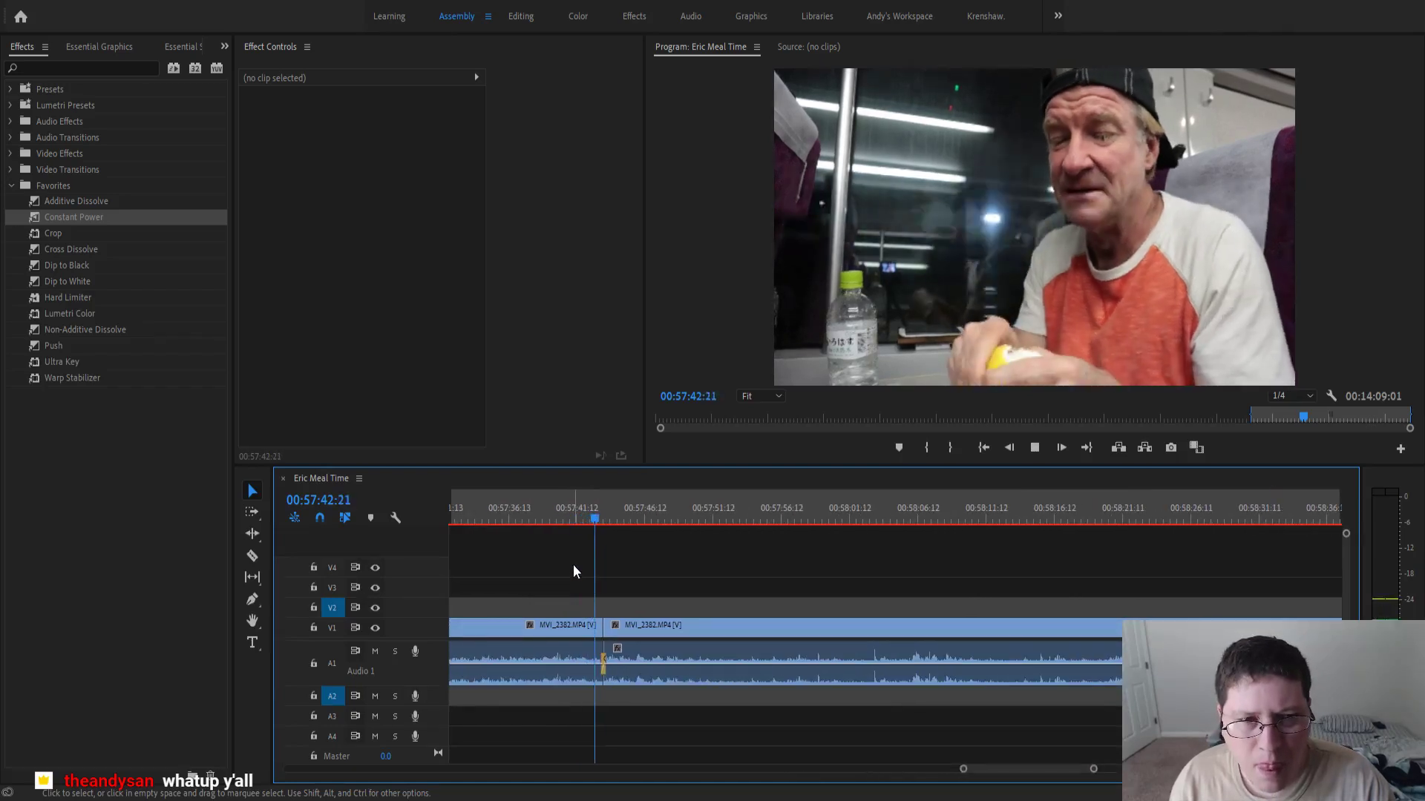
pyautogui.press('space')
pyautogui.scroll(4, 581, 564)
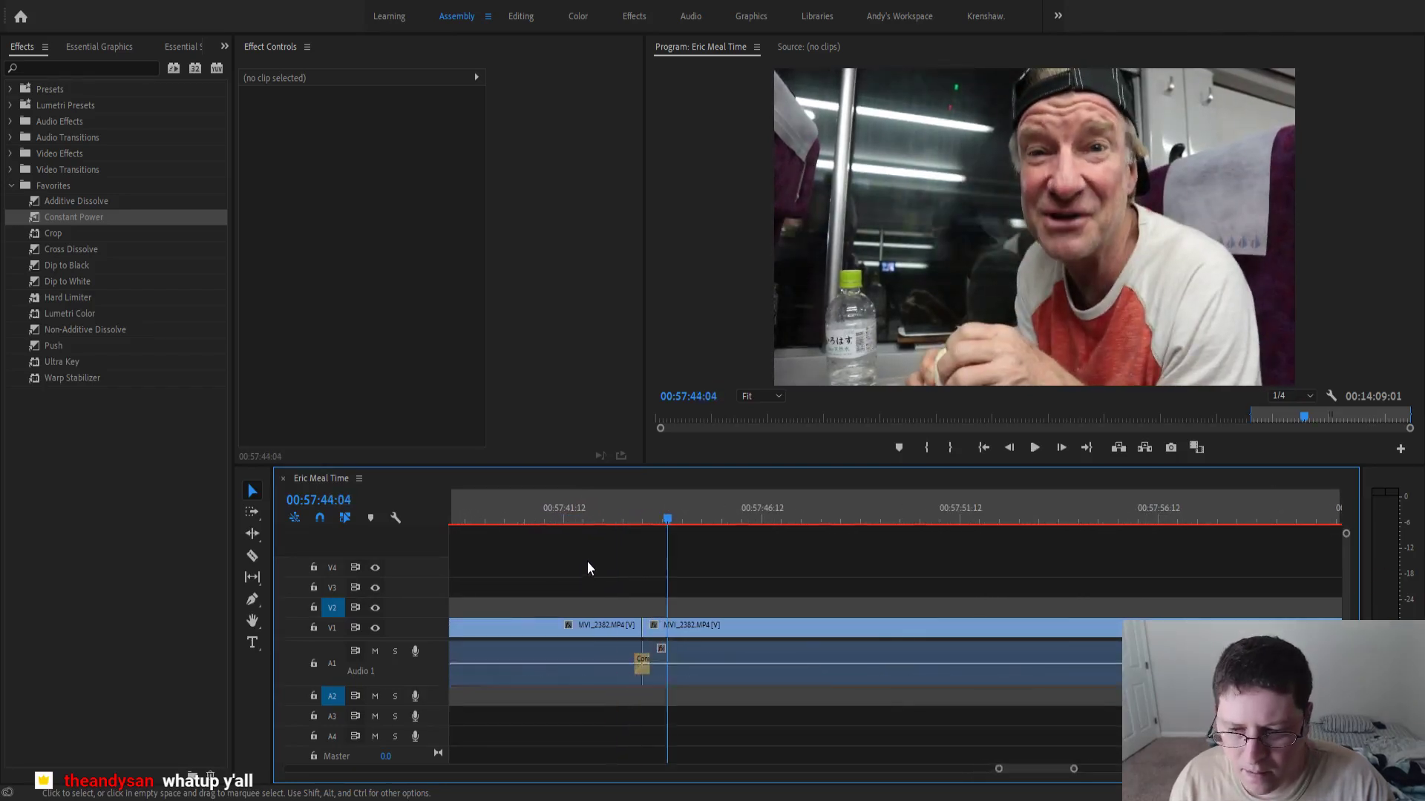
# - Replay the footage before the 00:57:43:12 join and ripple-trim the end of the preceding clip back to 00:57:38:20
pyautogui.click(529, 512)
pyautogui.press('space')
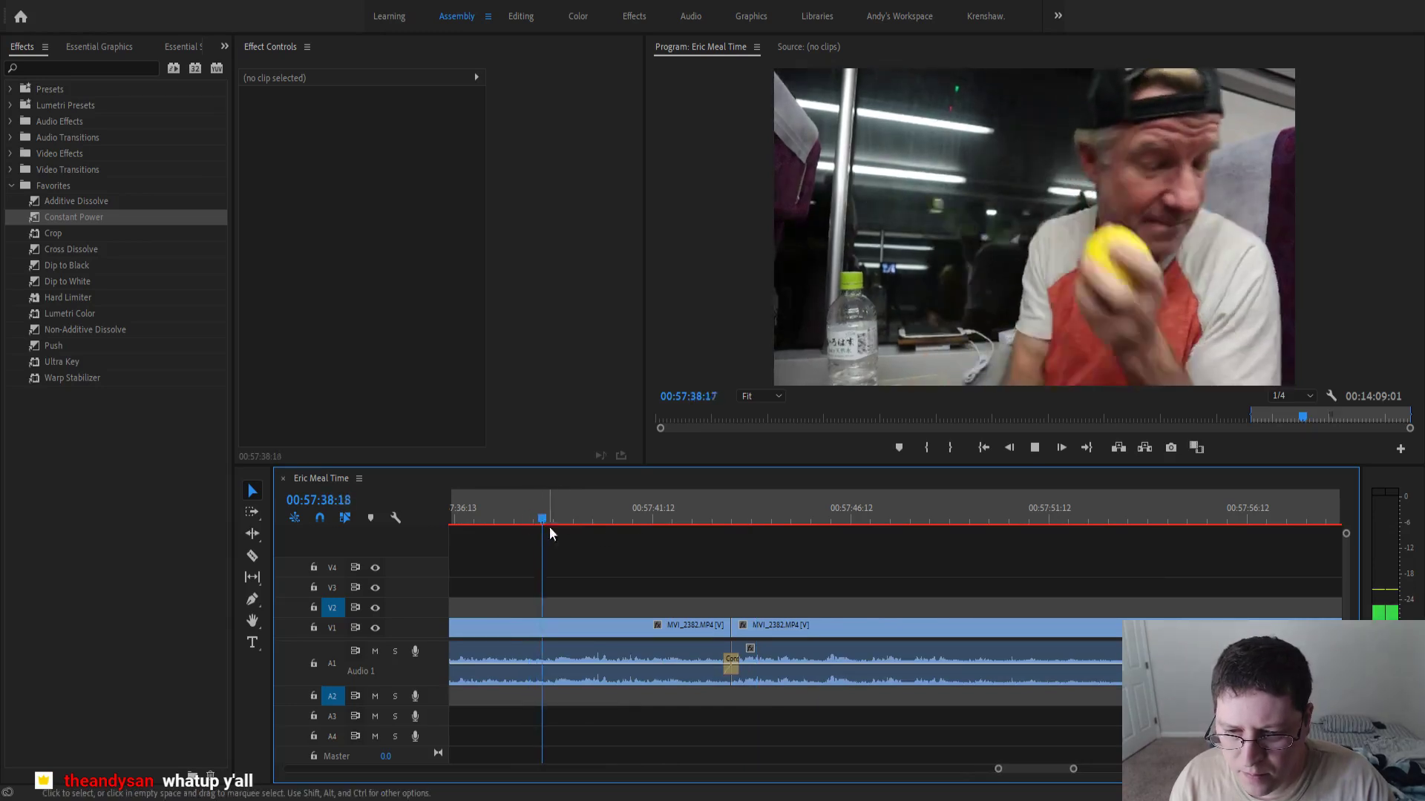
pyautogui.scroll(-3, 583, 540)
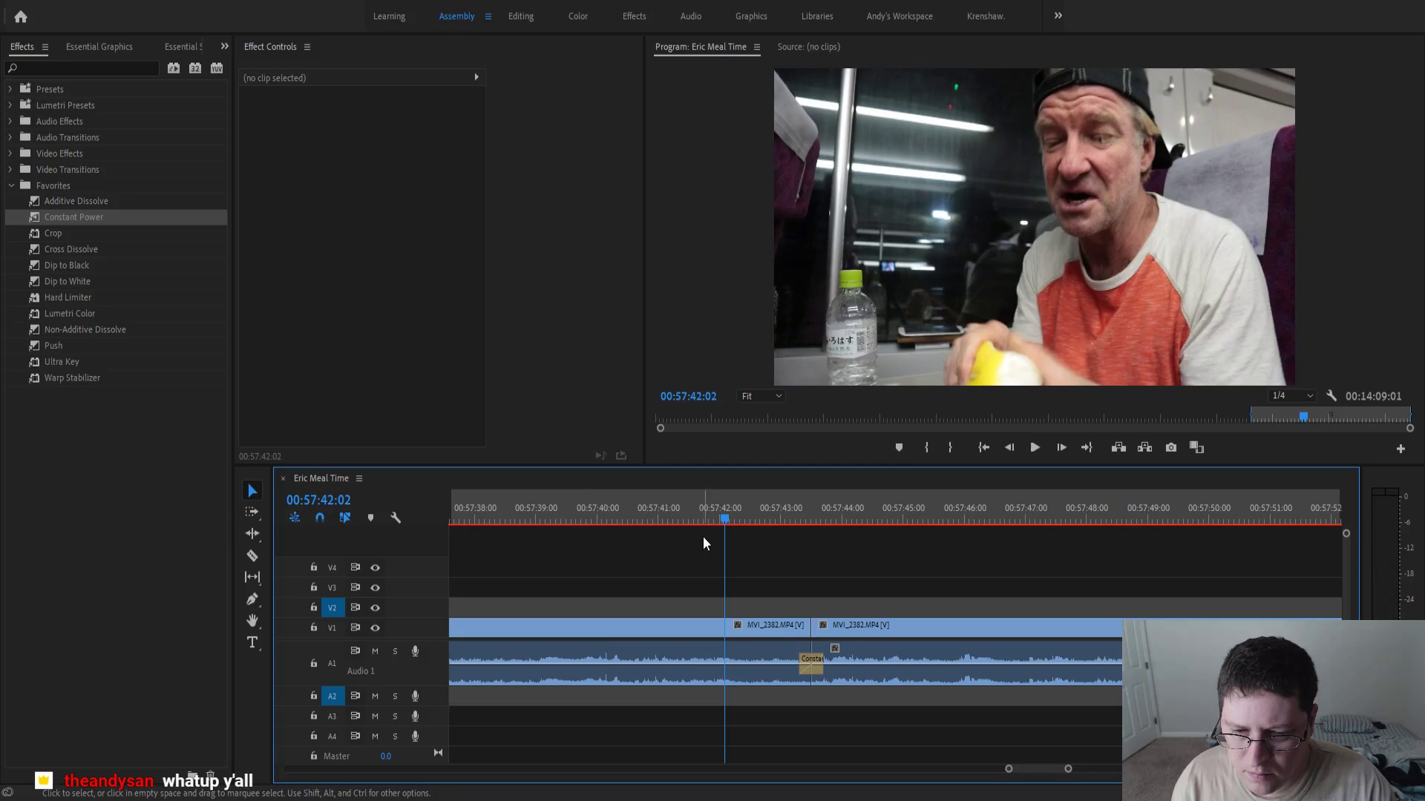
pyautogui.press('space')
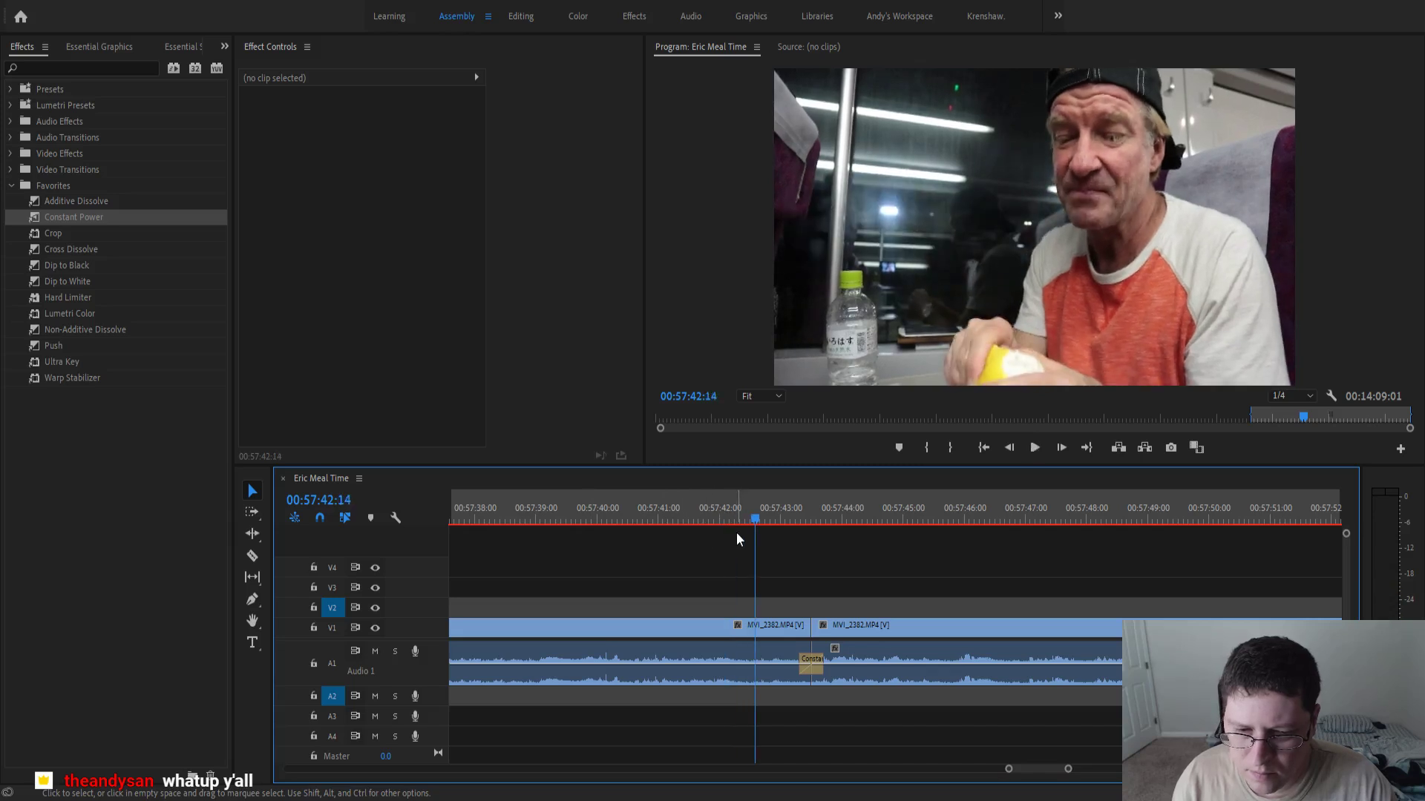
pyautogui.click(253, 535)
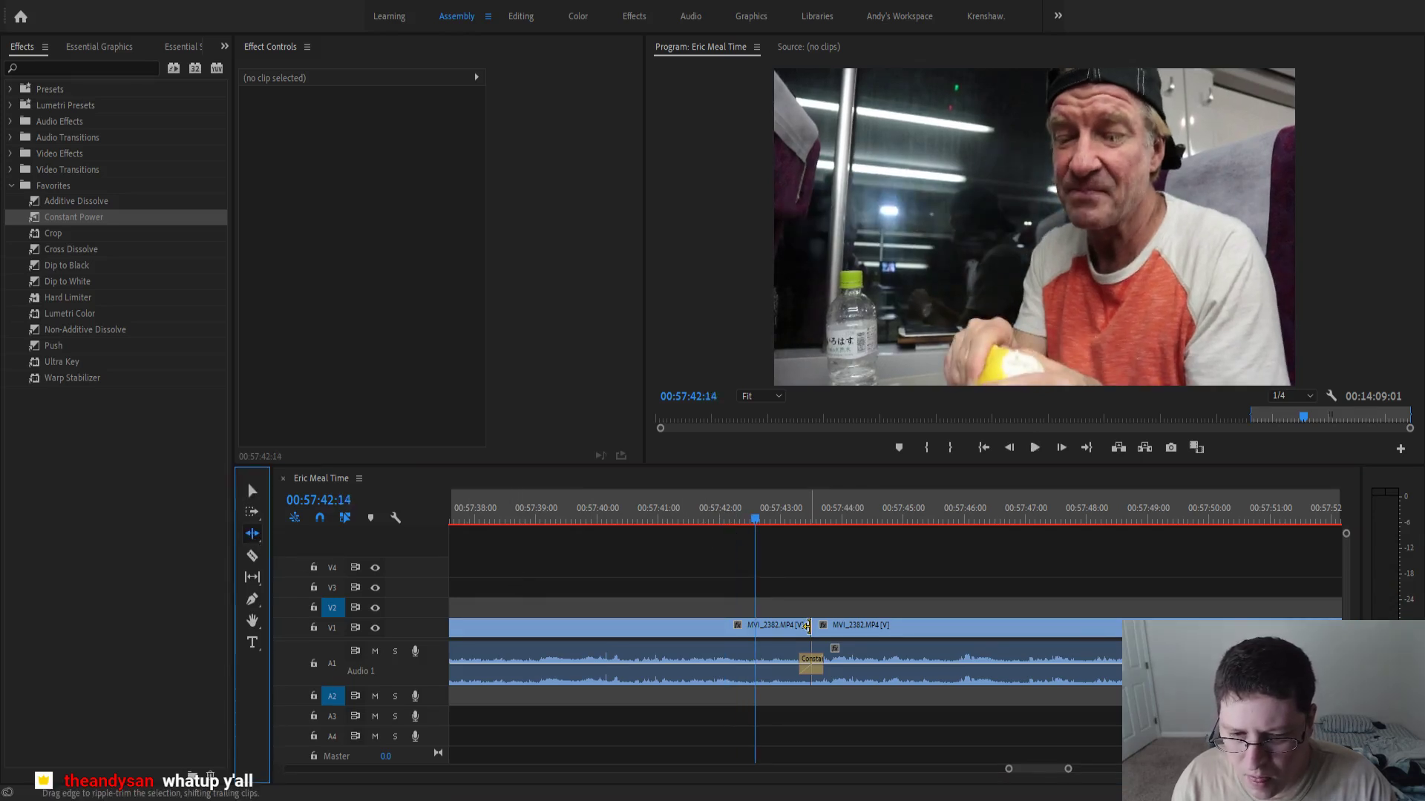
pyautogui.press('-')
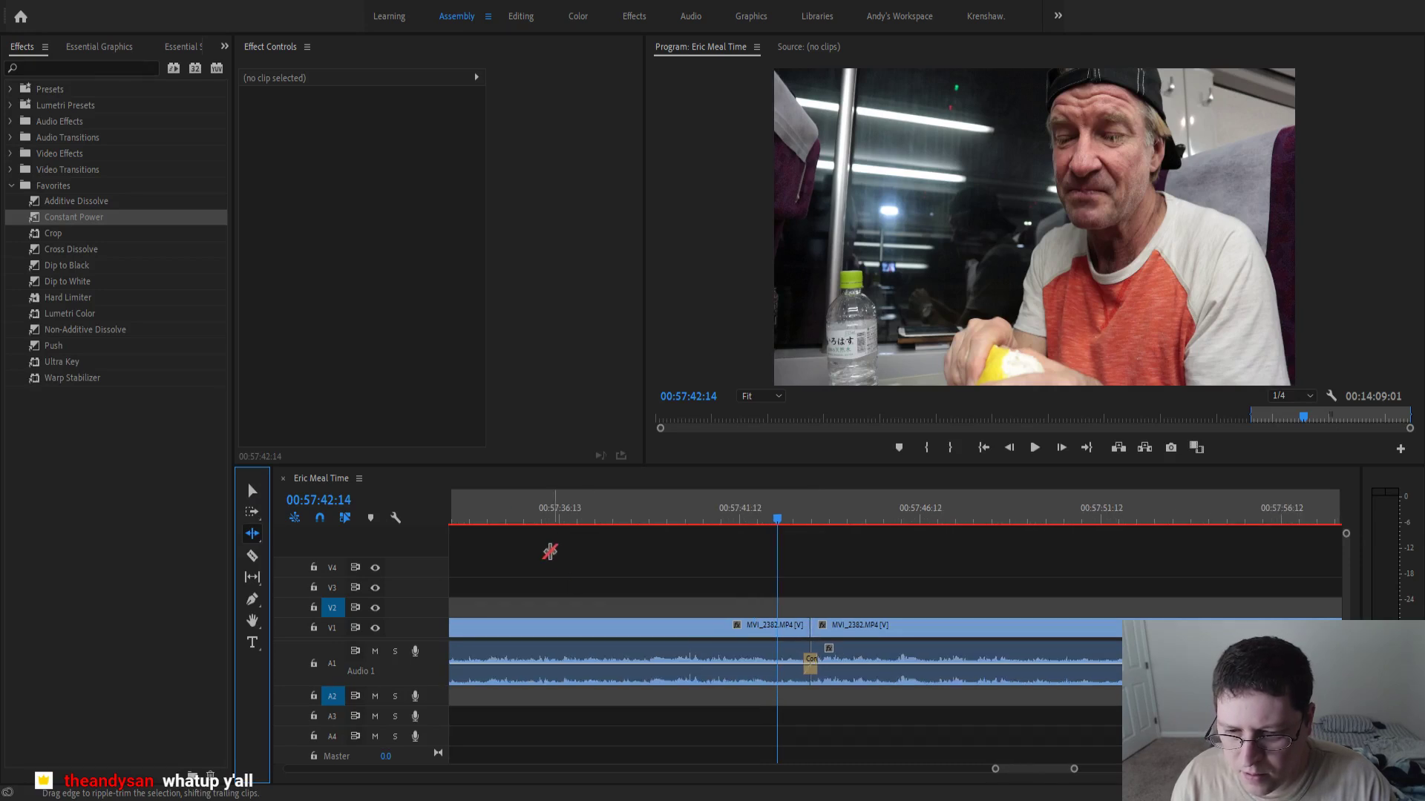
pyautogui.click(581, 509)
pyautogui.press('space')
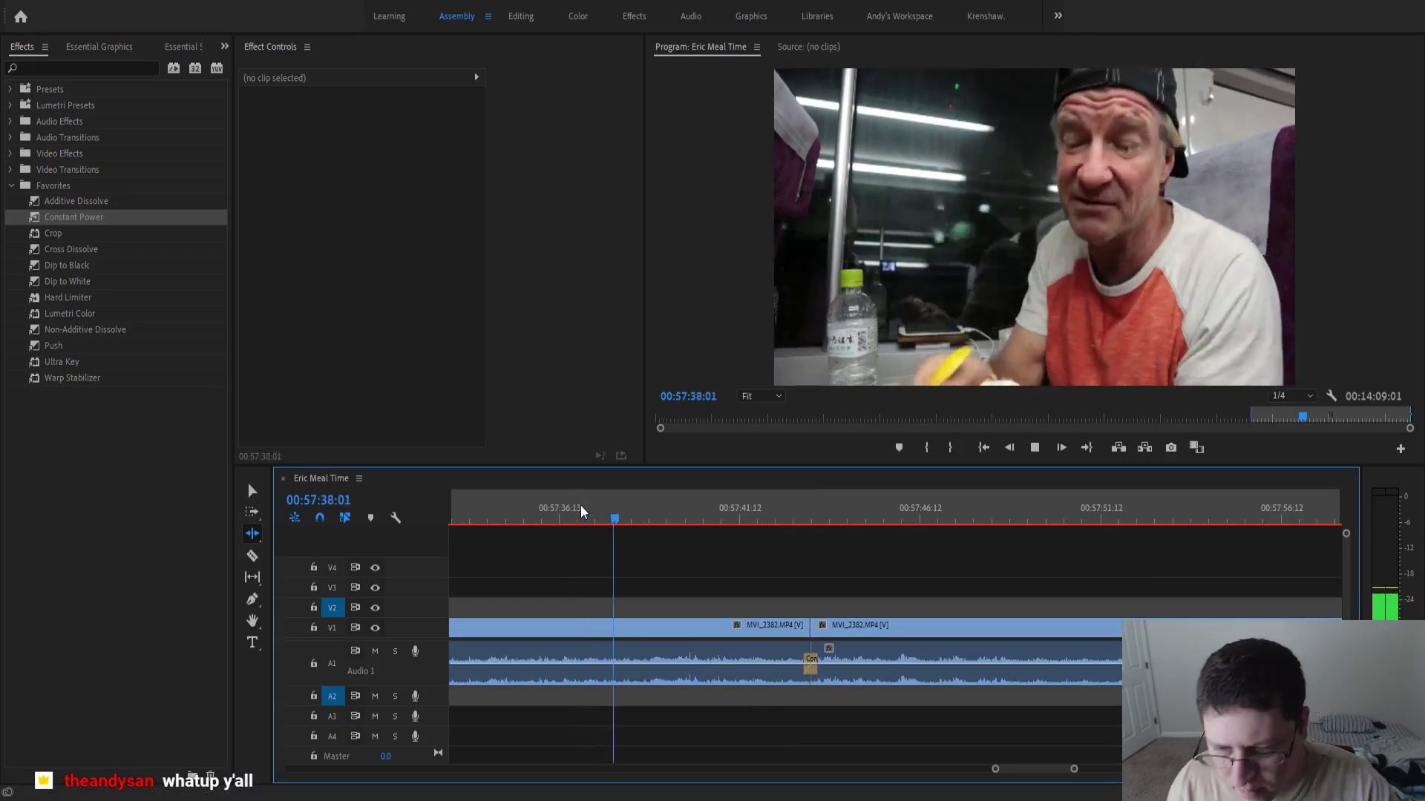
pyautogui.press('space')
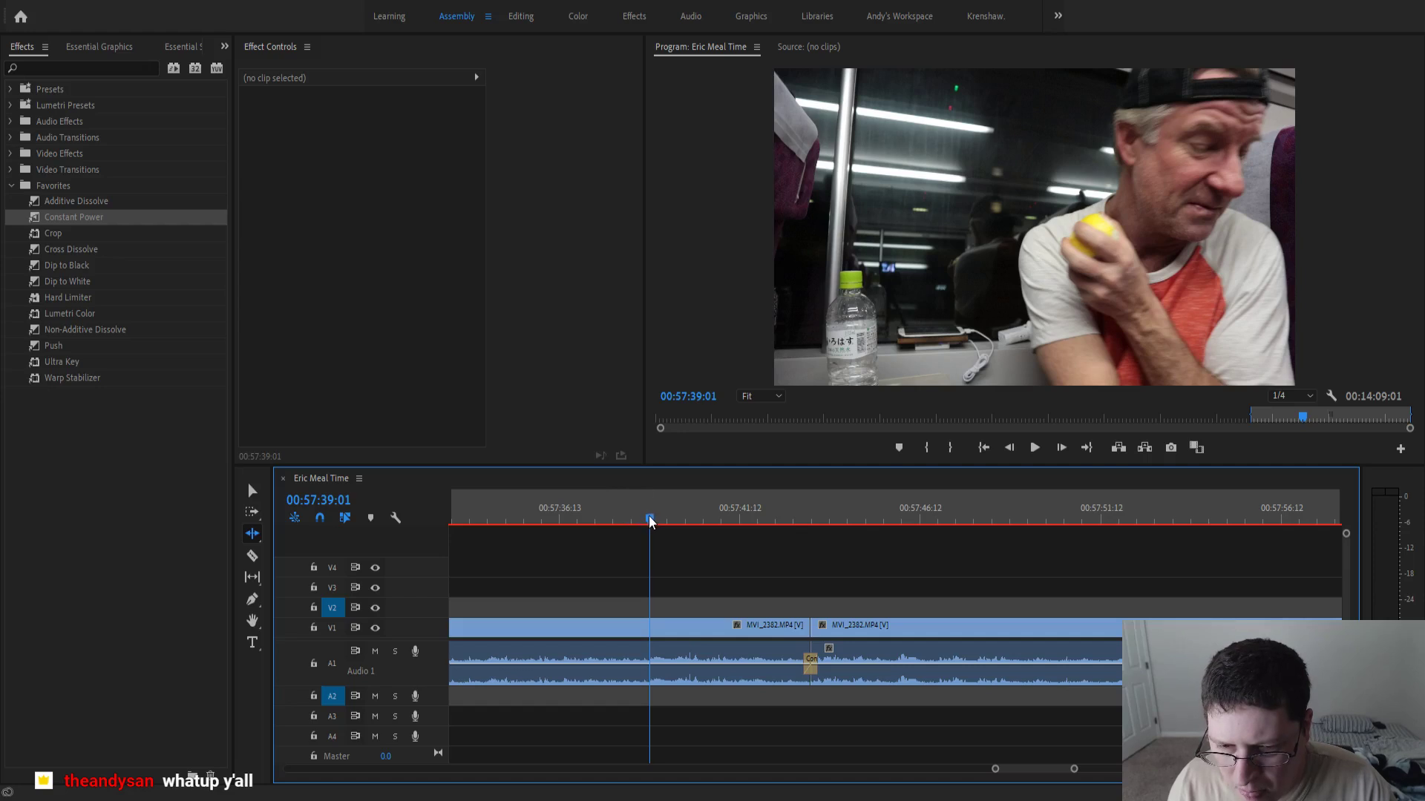
pyautogui.moveTo(651, 522); pyautogui.dragTo(641, 519)
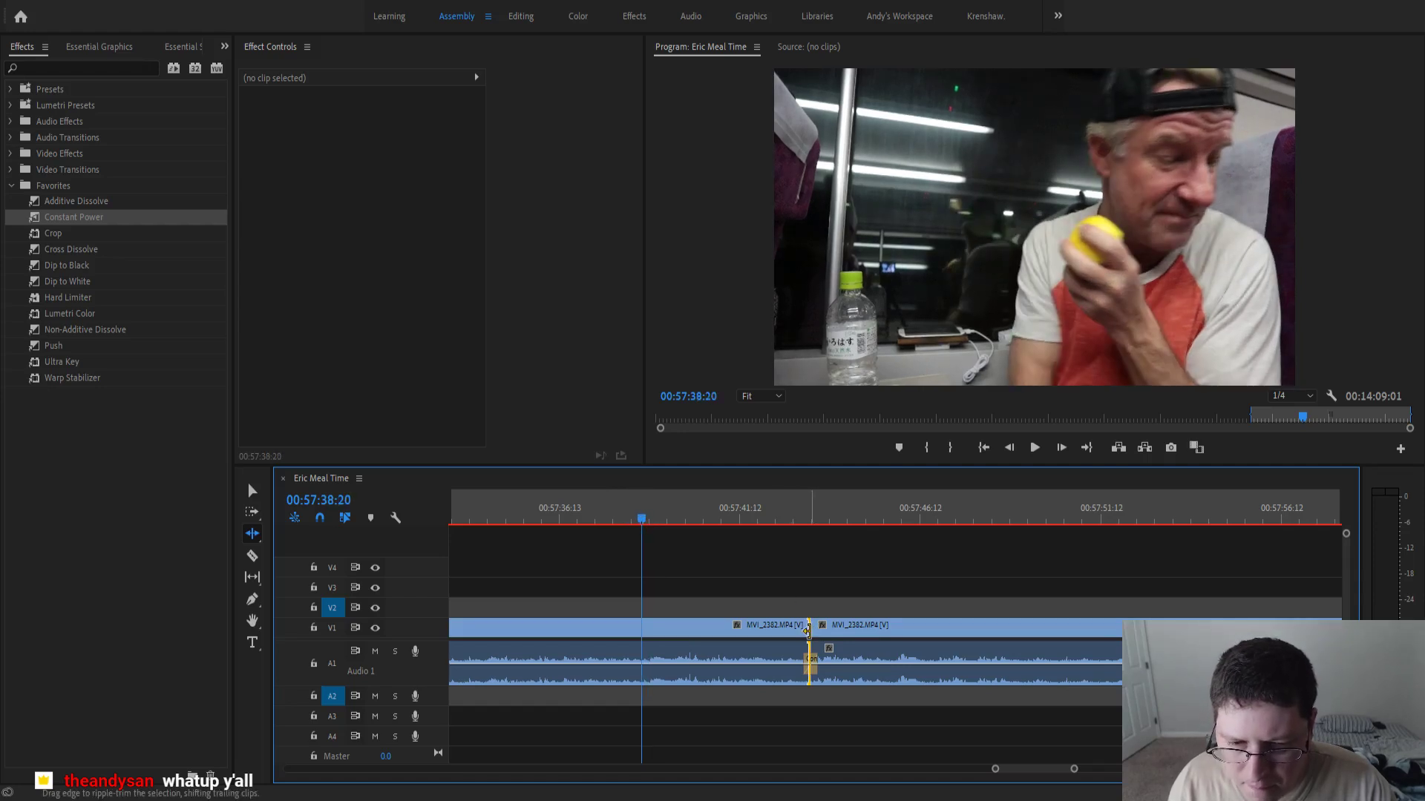
pyautogui.moveTo(808, 631); pyautogui.dragTo(642, 630)
# - Play through the trimmed join at 00:57:38:20 to check the transition
pyautogui.click(541, 508)
pyautogui.press('space')
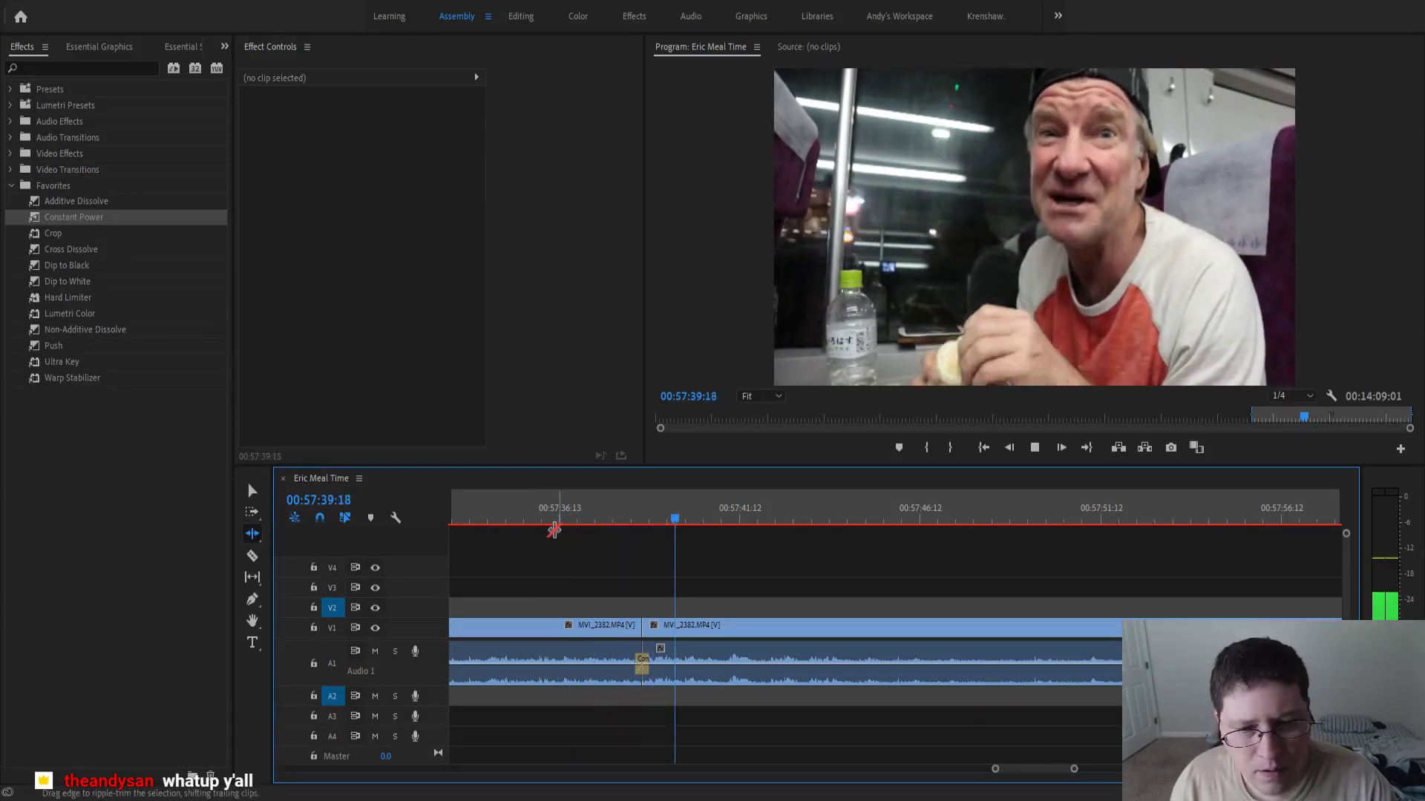
pyautogui.click(252, 491)
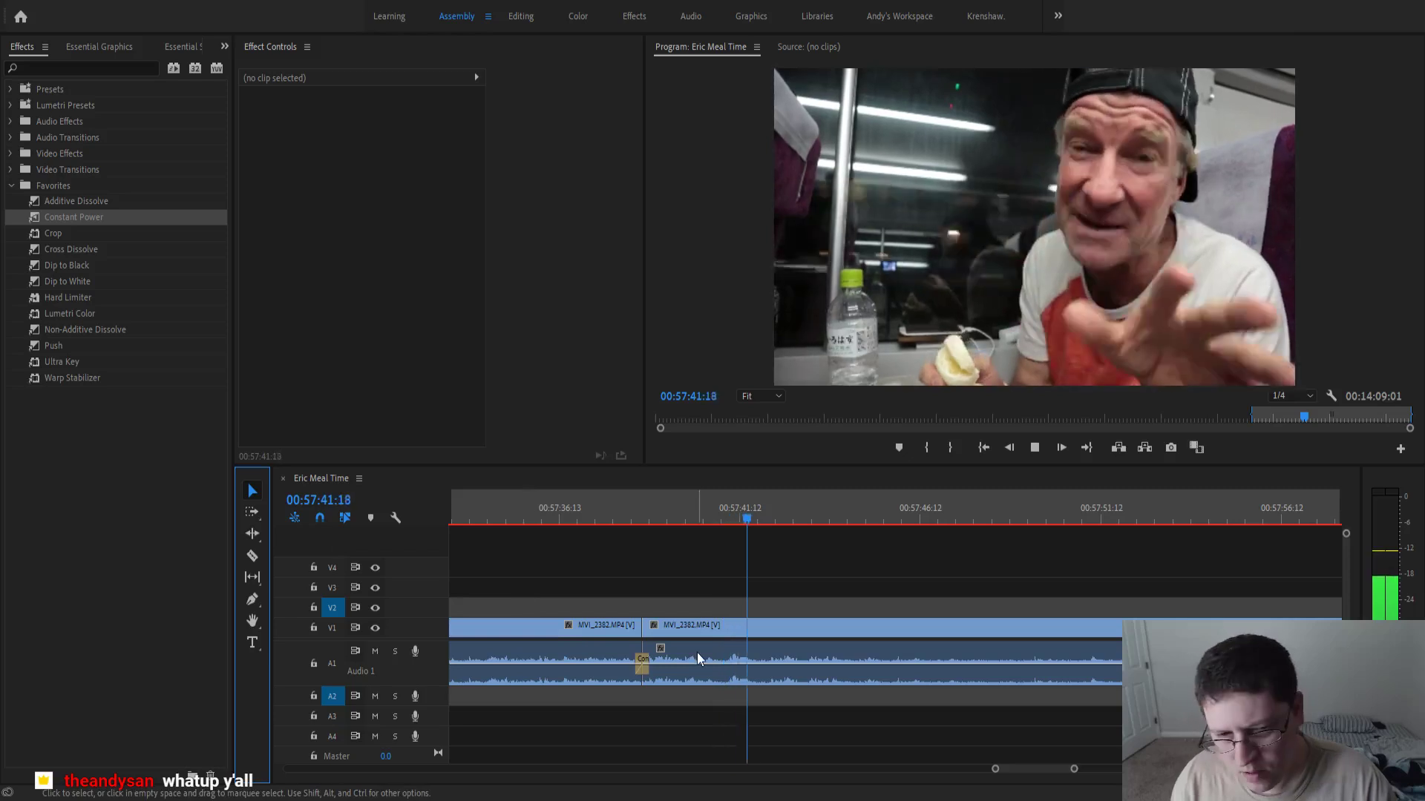
pyautogui.press('-')
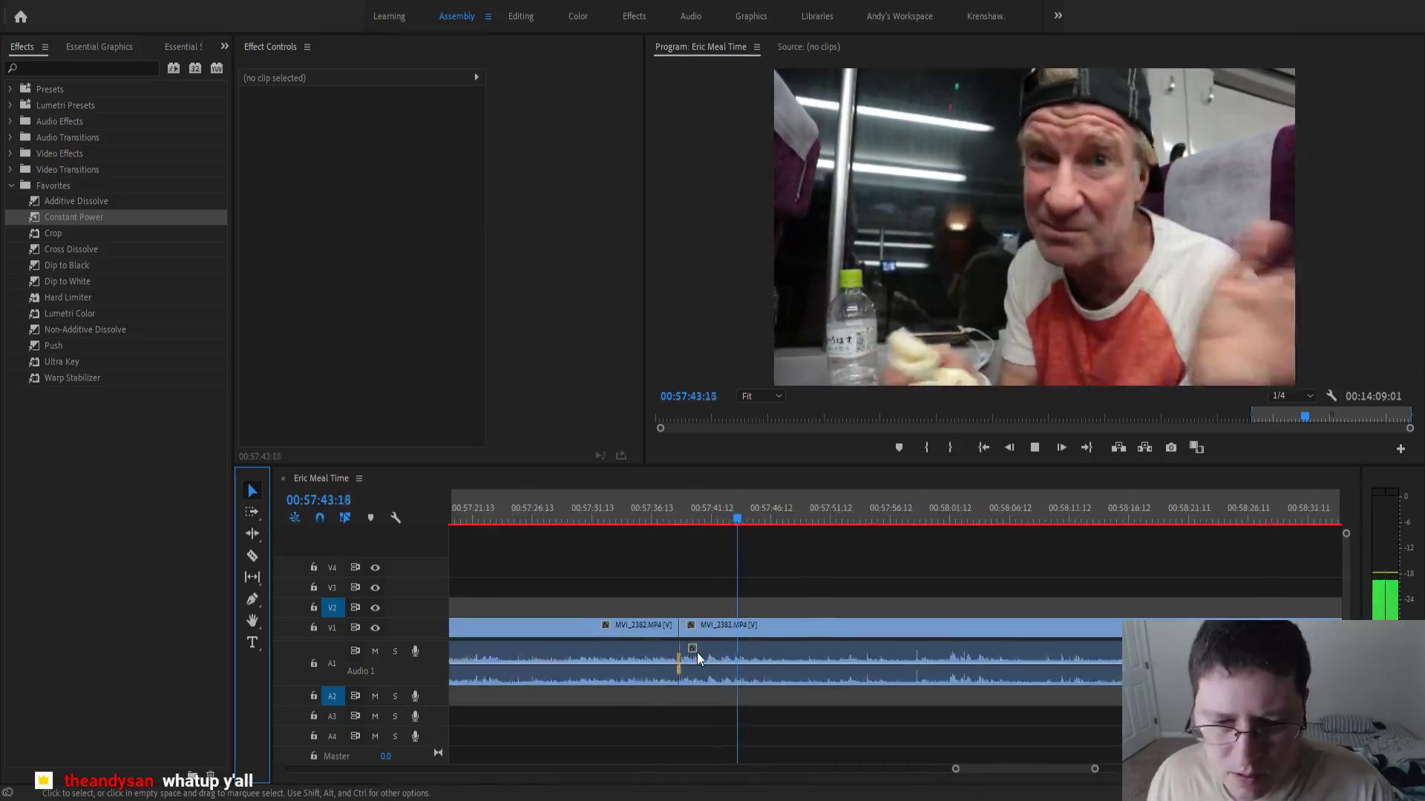
pyautogui.scroll(-2, 697, 652)
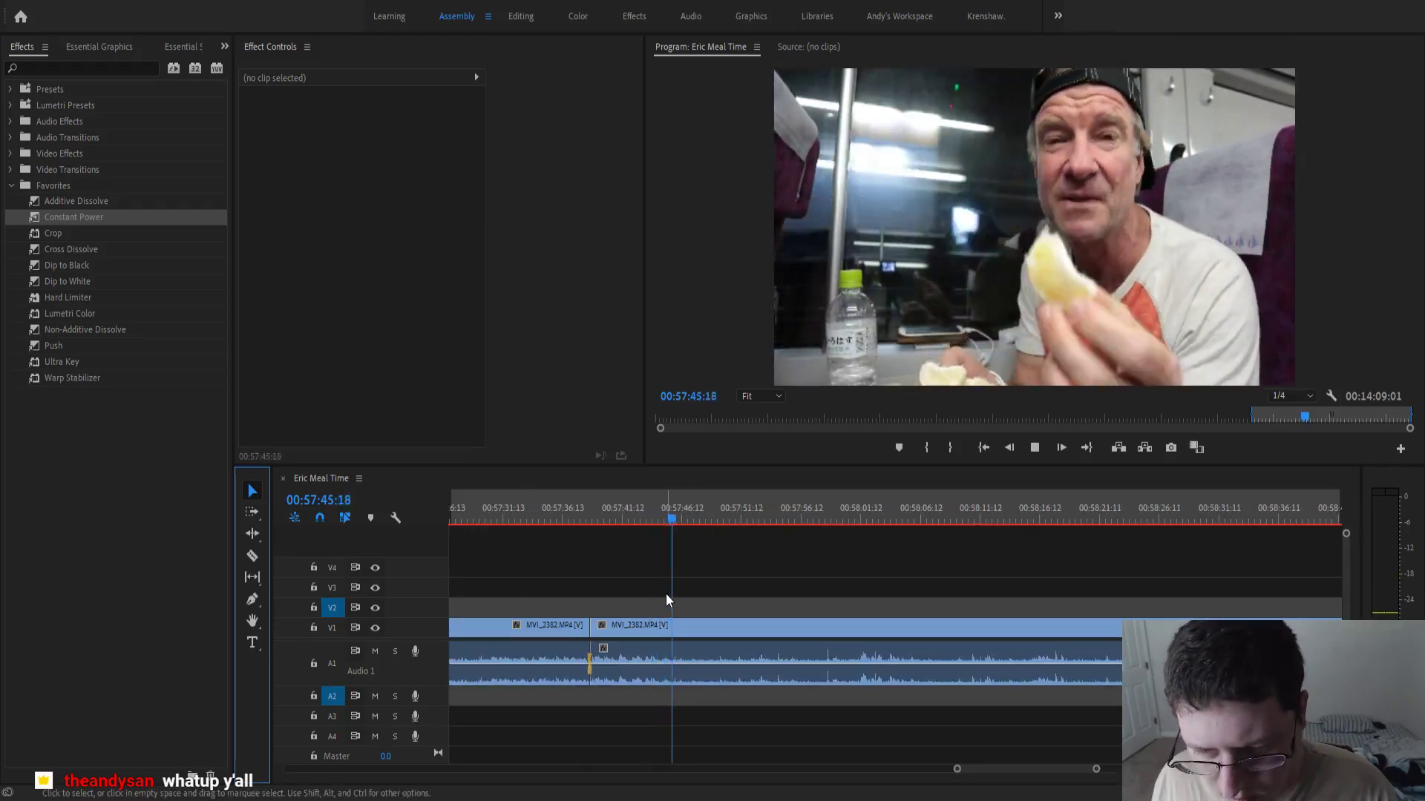
# - Pull the sequence's Out point back to the end of the last clip
pyautogui.press('-')
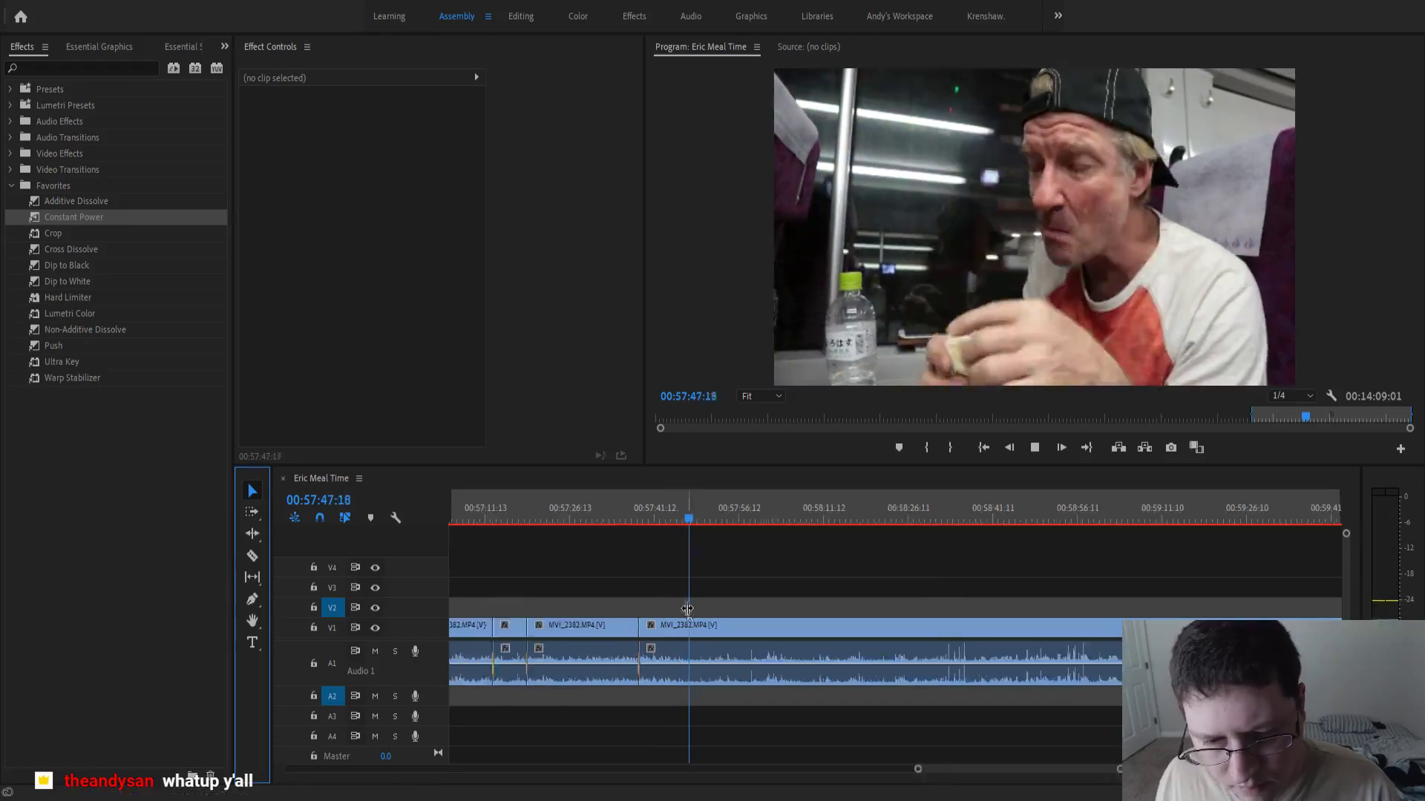
pyautogui.press('-')
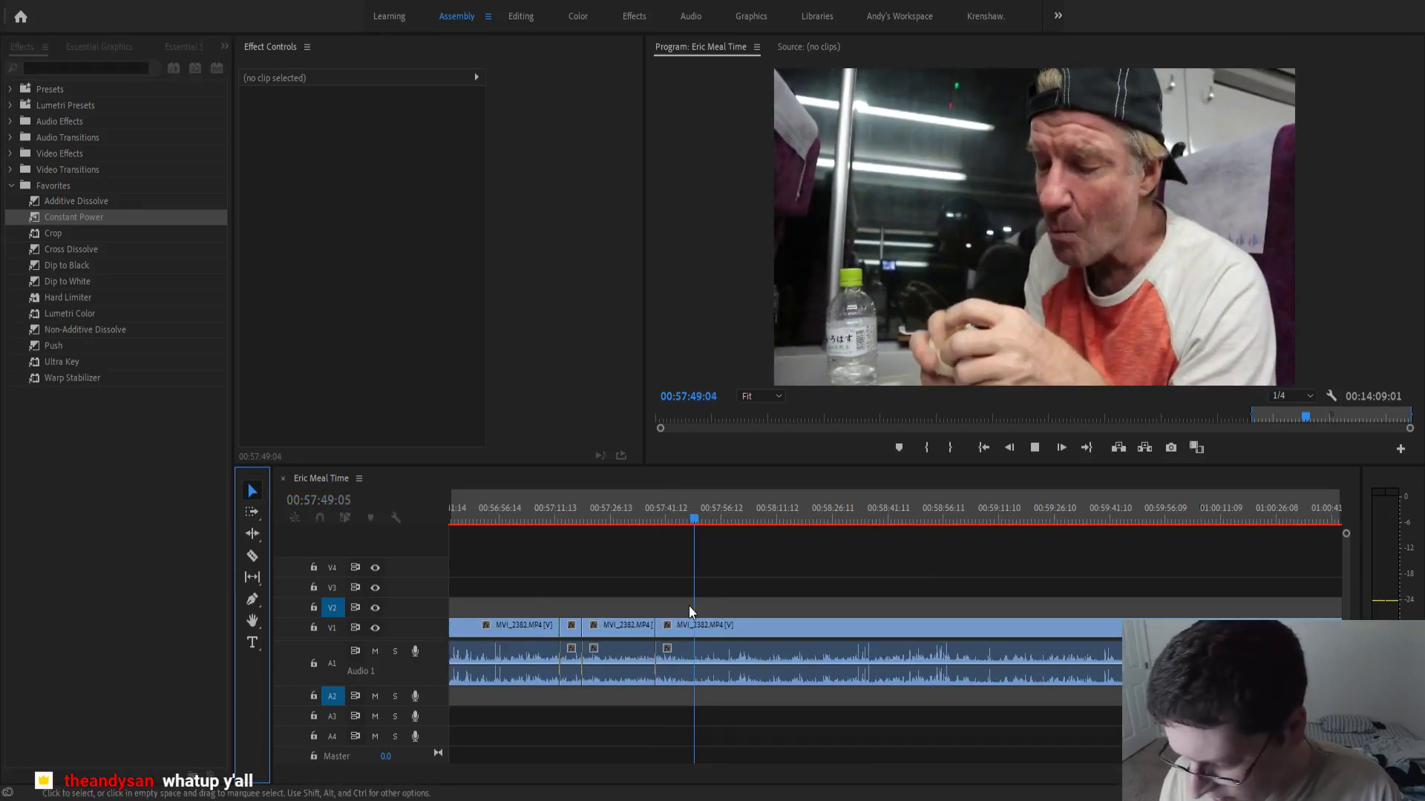
pyautogui.press('-')
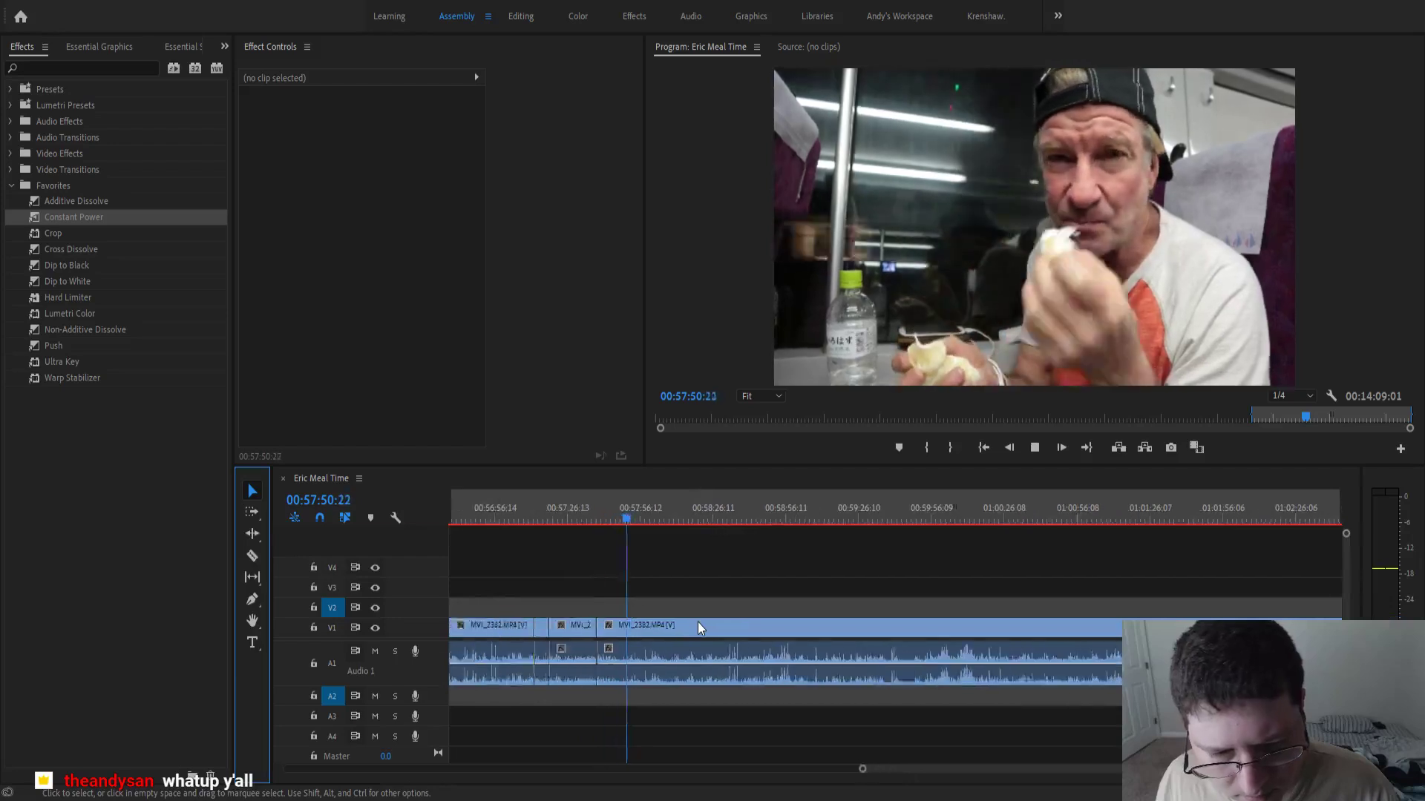
pyautogui.press('-')
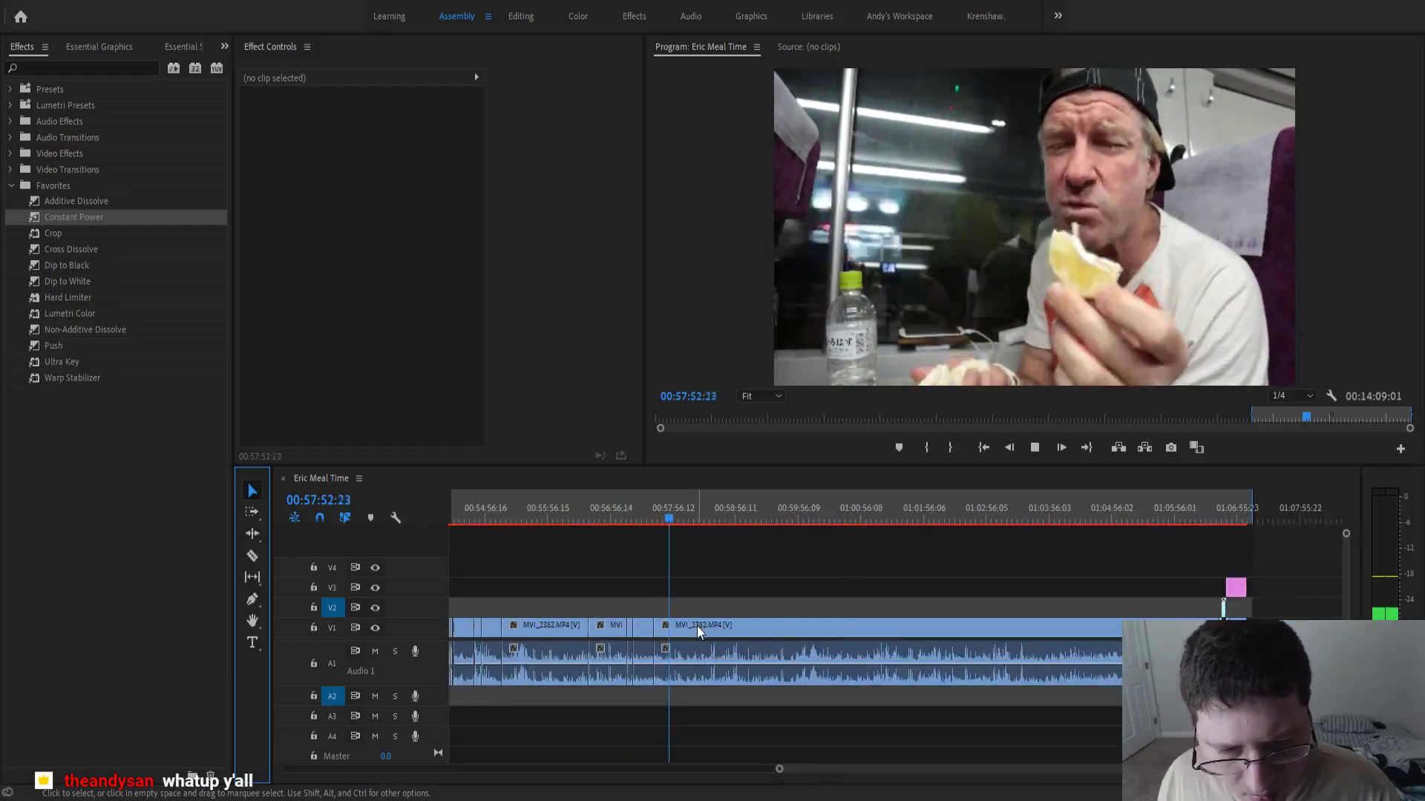
pyautogui.scroll(-5, 696, 627)
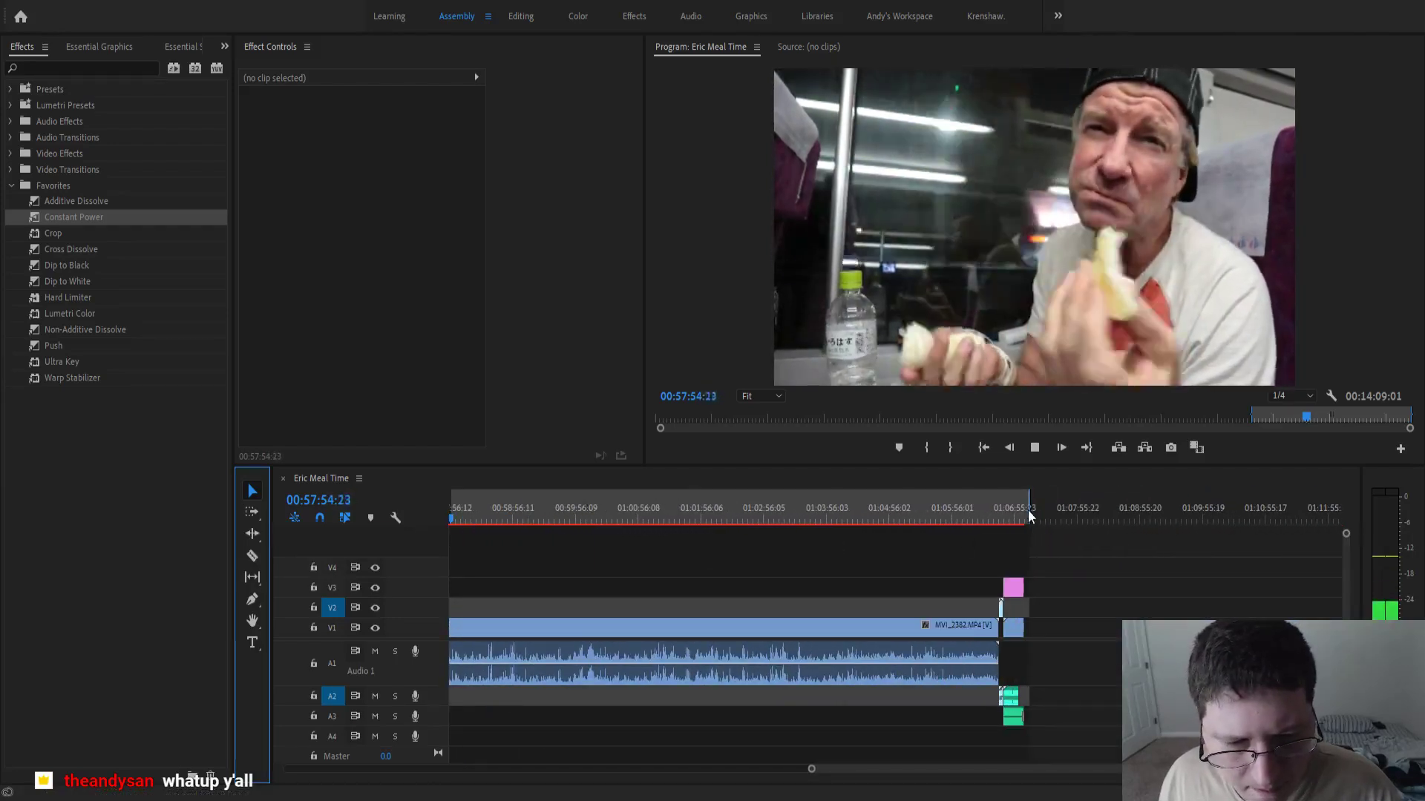
pyautogui.moveTo(1028, 504); pyautogui.dragTo(1024, 502)
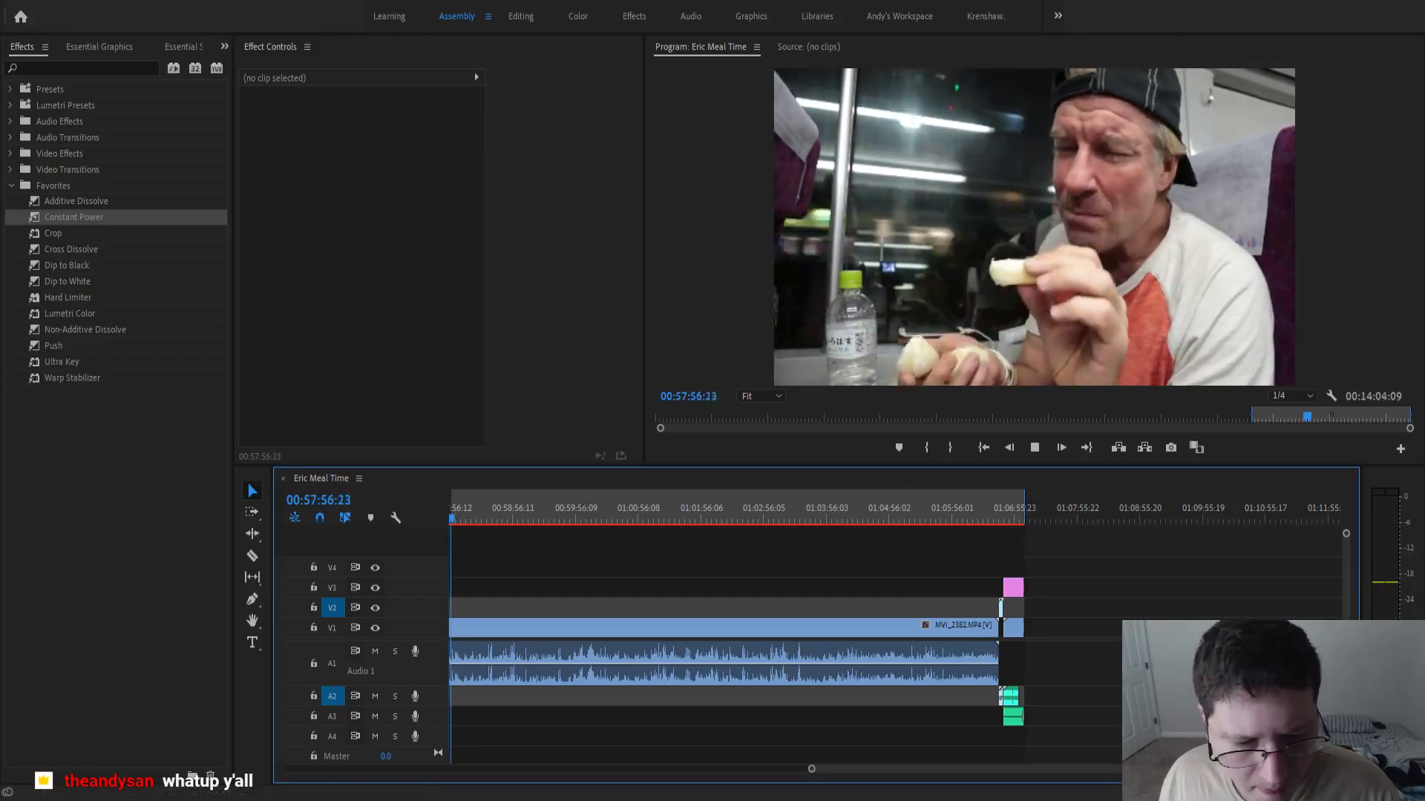
# - Watch the lemon-eating footage up to about 00:58:30 for the next pause to cut
pyautogui.scroll(5, 742, 653)
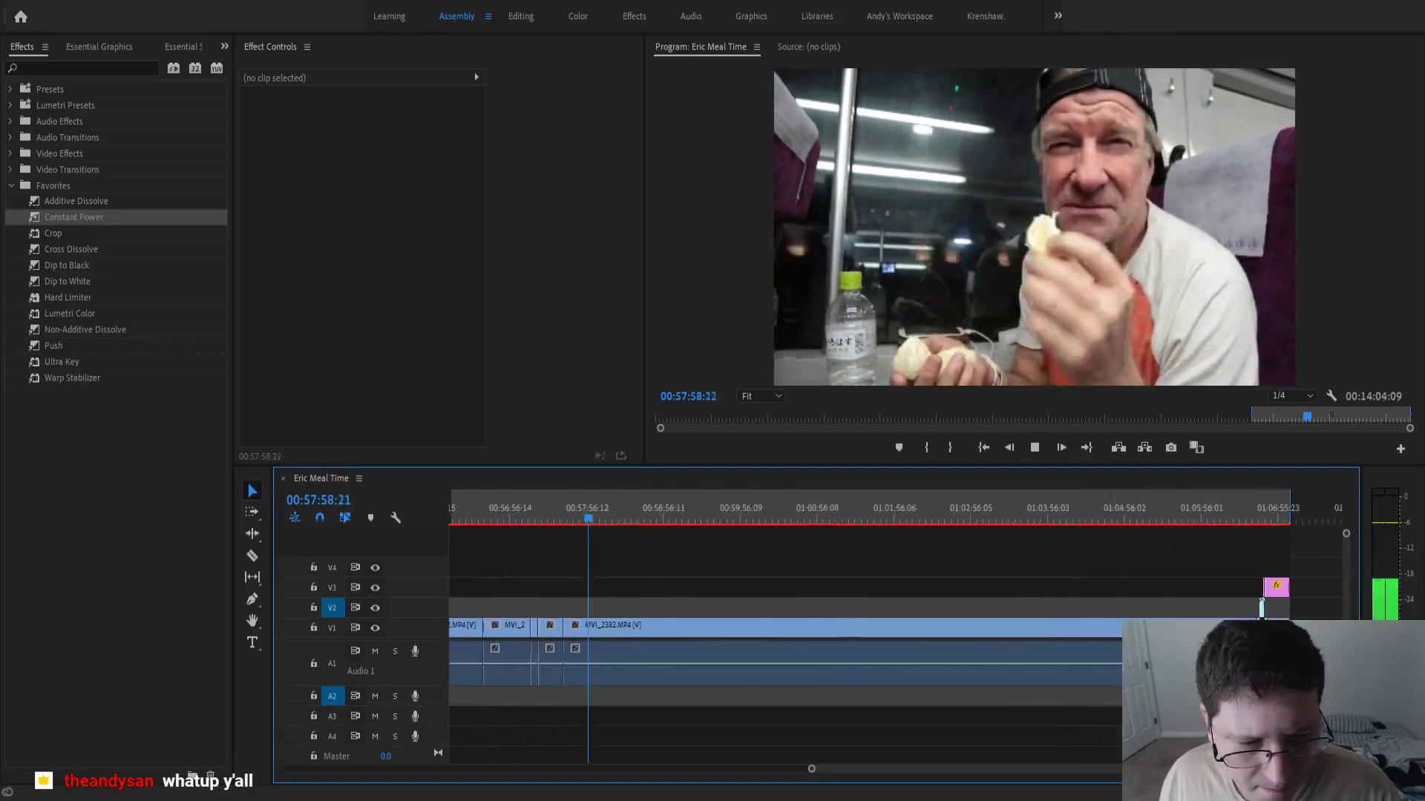
pyautogui.scroll(-5, 742, 653)
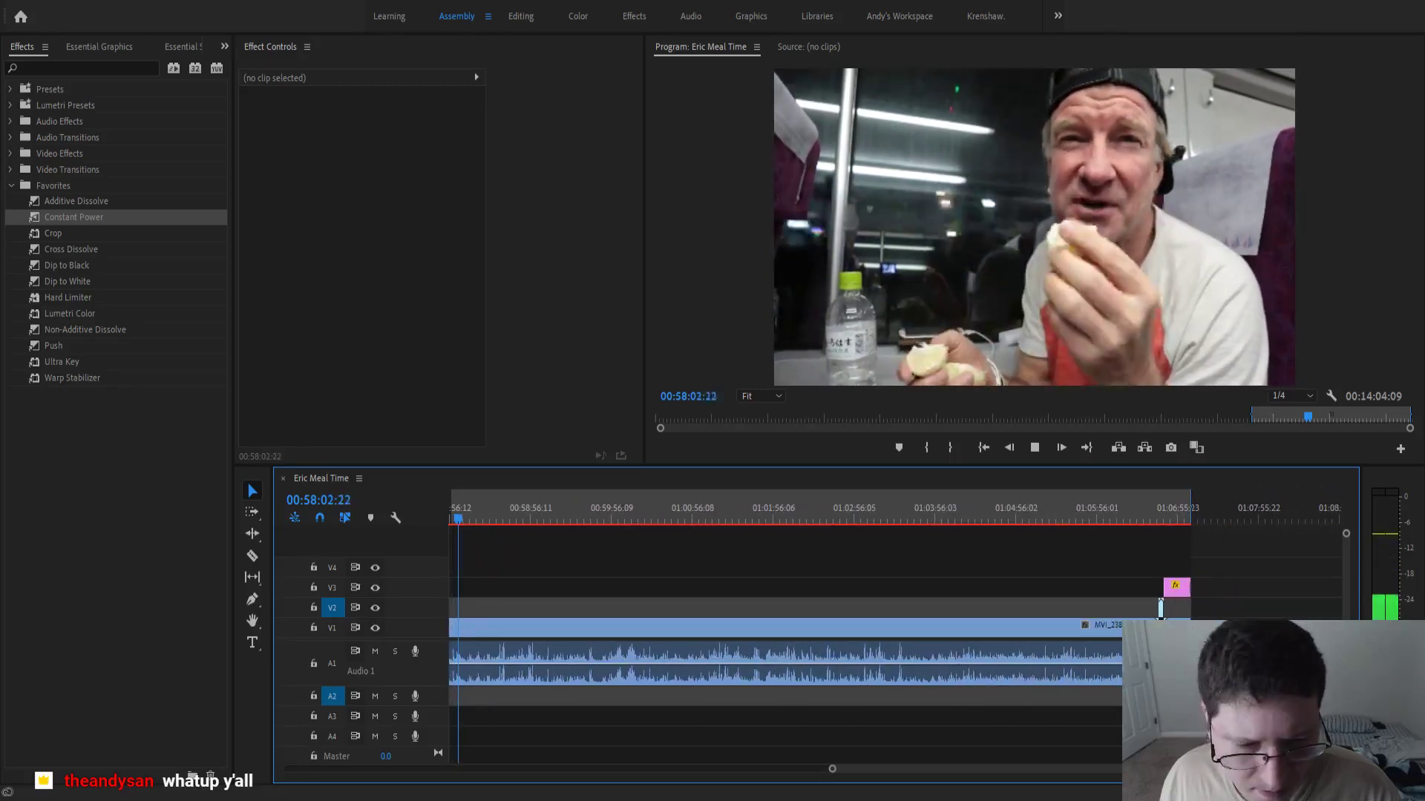
pyautogui.scroll(3, 742, 653)
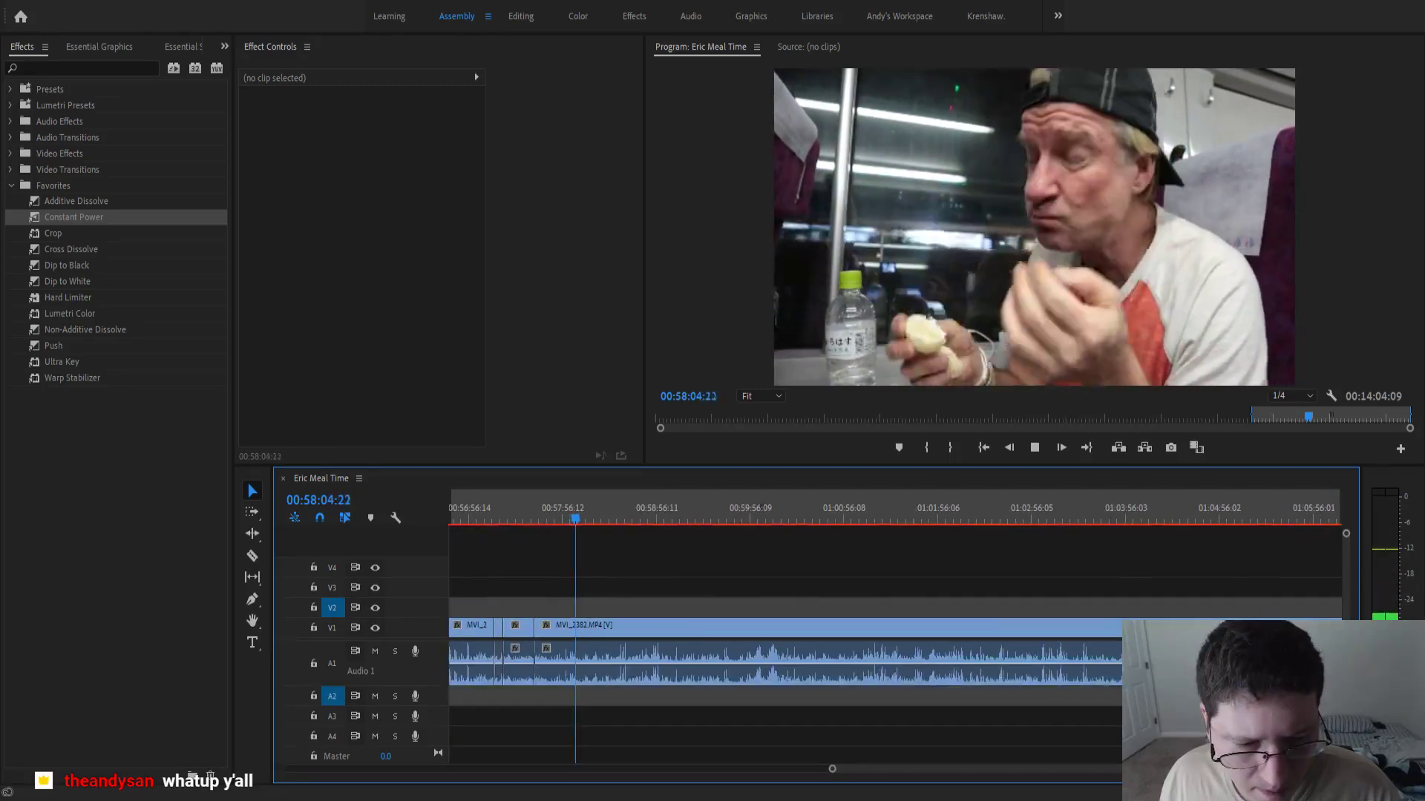
pyautogui.scroll(-2, 742, 653)
pyautogui.scroll(-2, 743, 653)
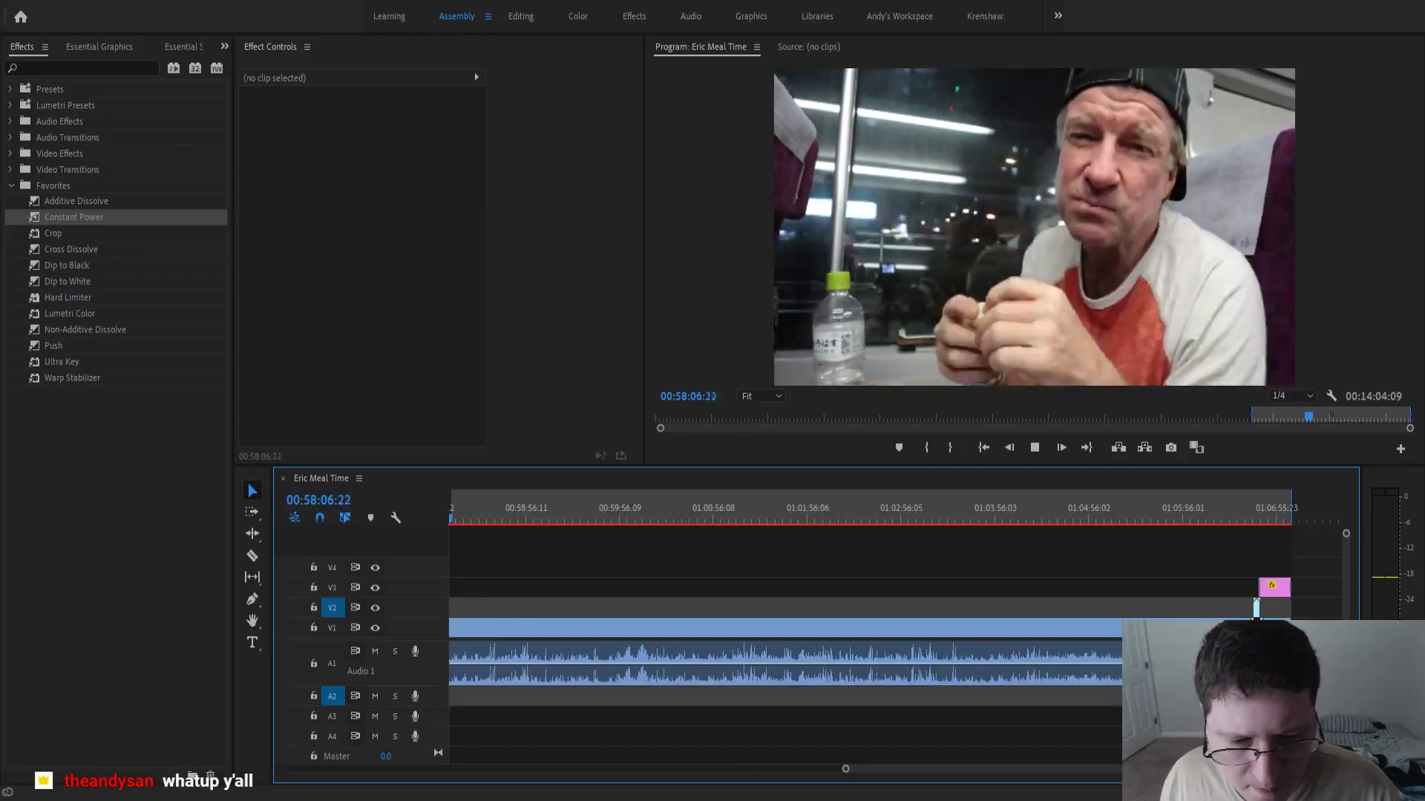
pyautogui.scroll(1, 742, 653)
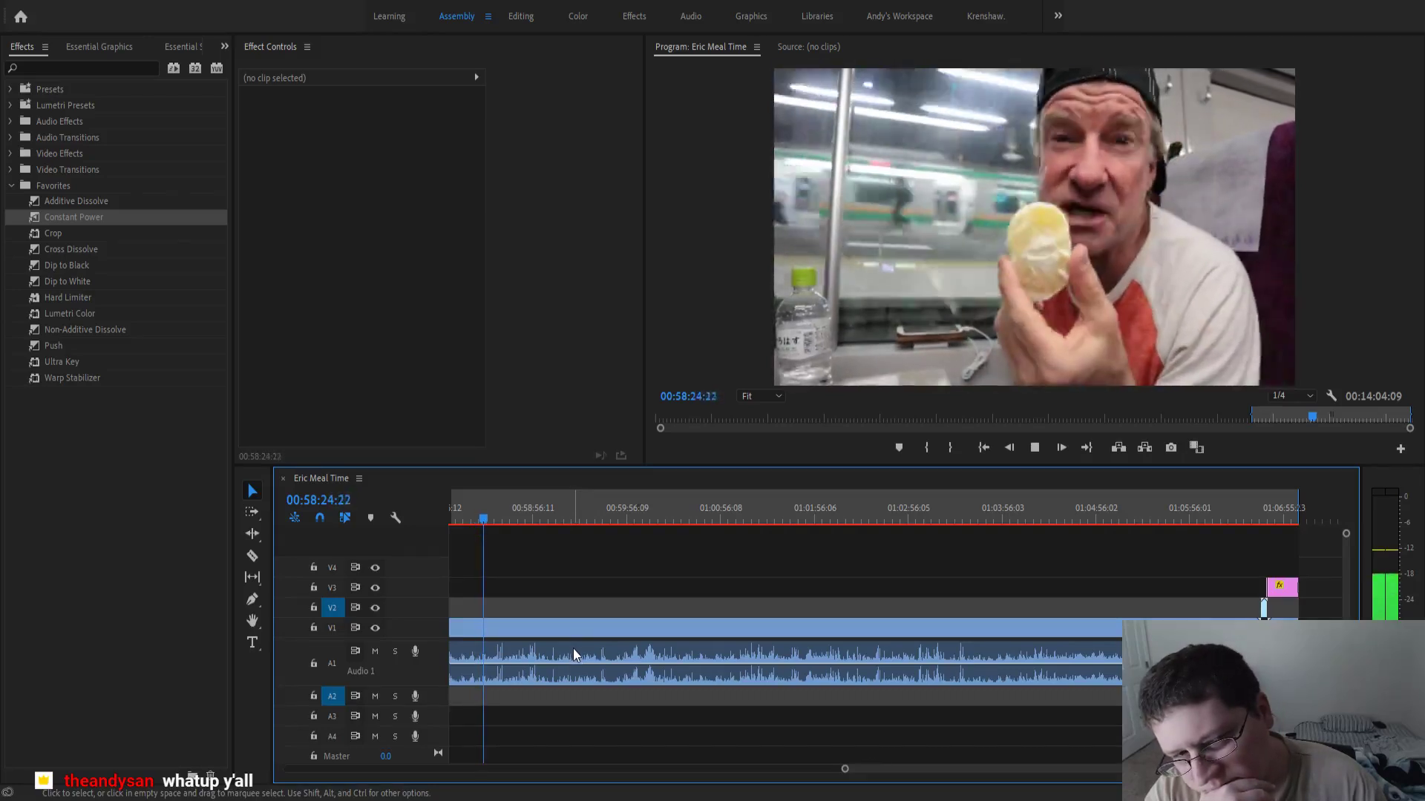
pyautogui.scroll(-1, 574, 644)
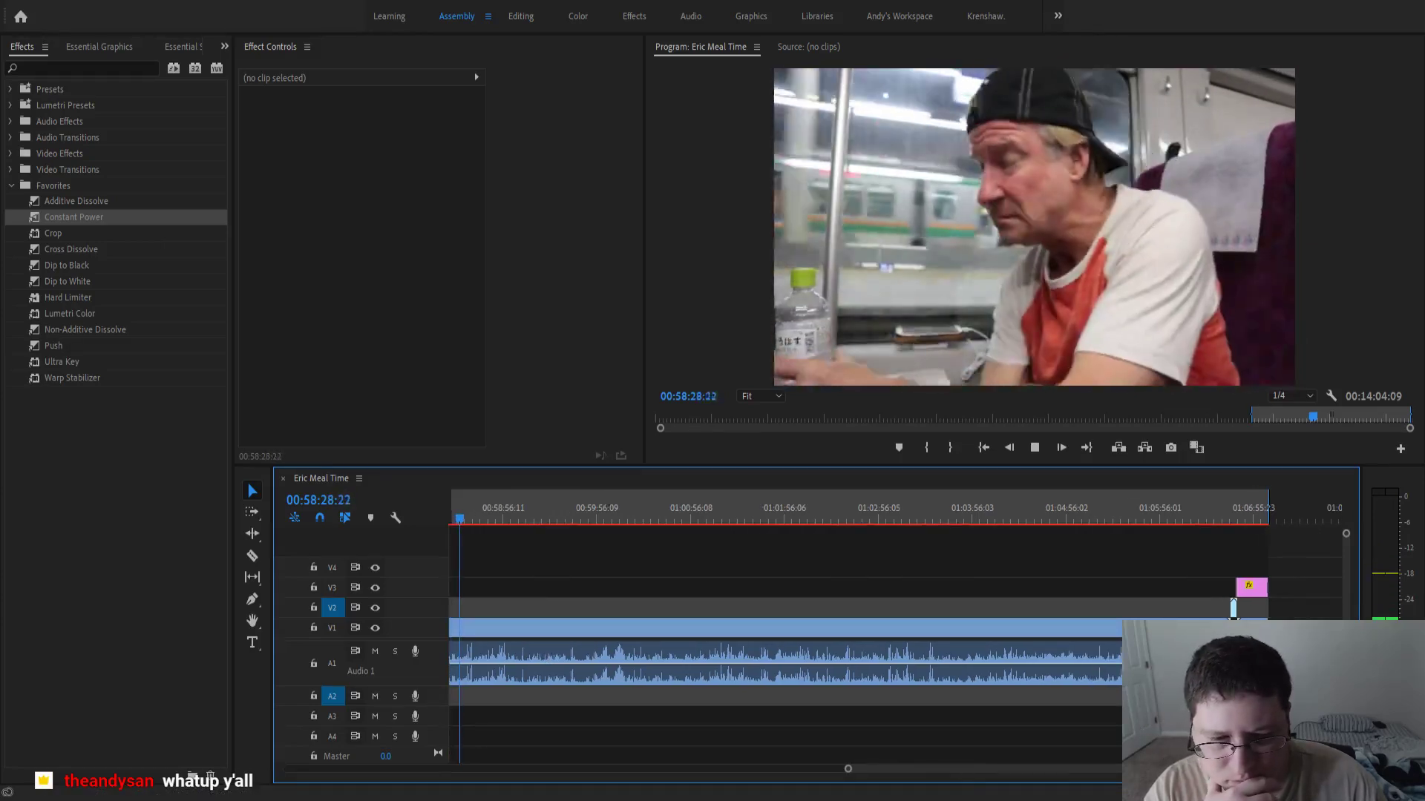
pyautogui.scroll(2, 895, 644)
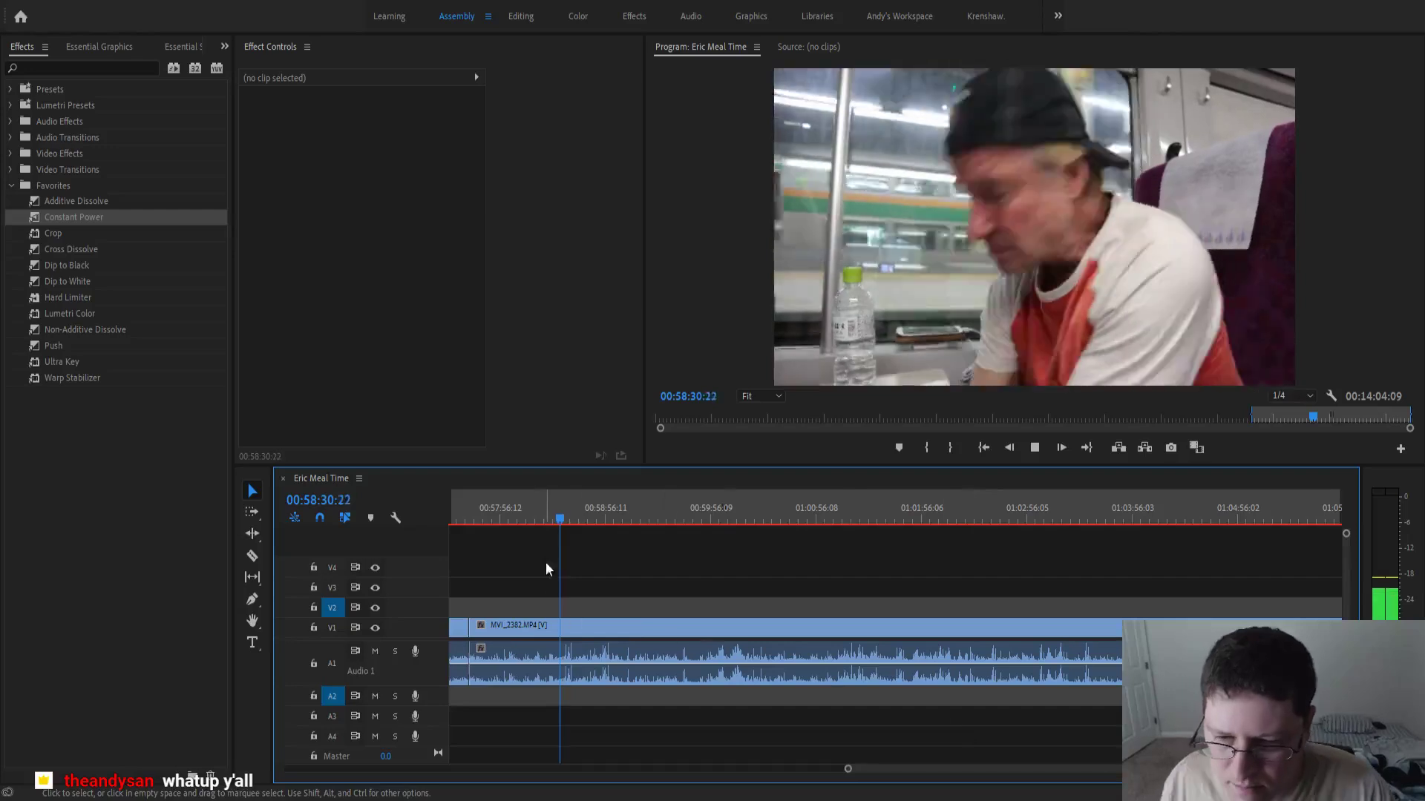
# - Replay the footage from about 00:58:15 and split the clip at 00:58:27:04
pyautogui.click(536, 506)
pyautogui.scroll(3, 537, 594)
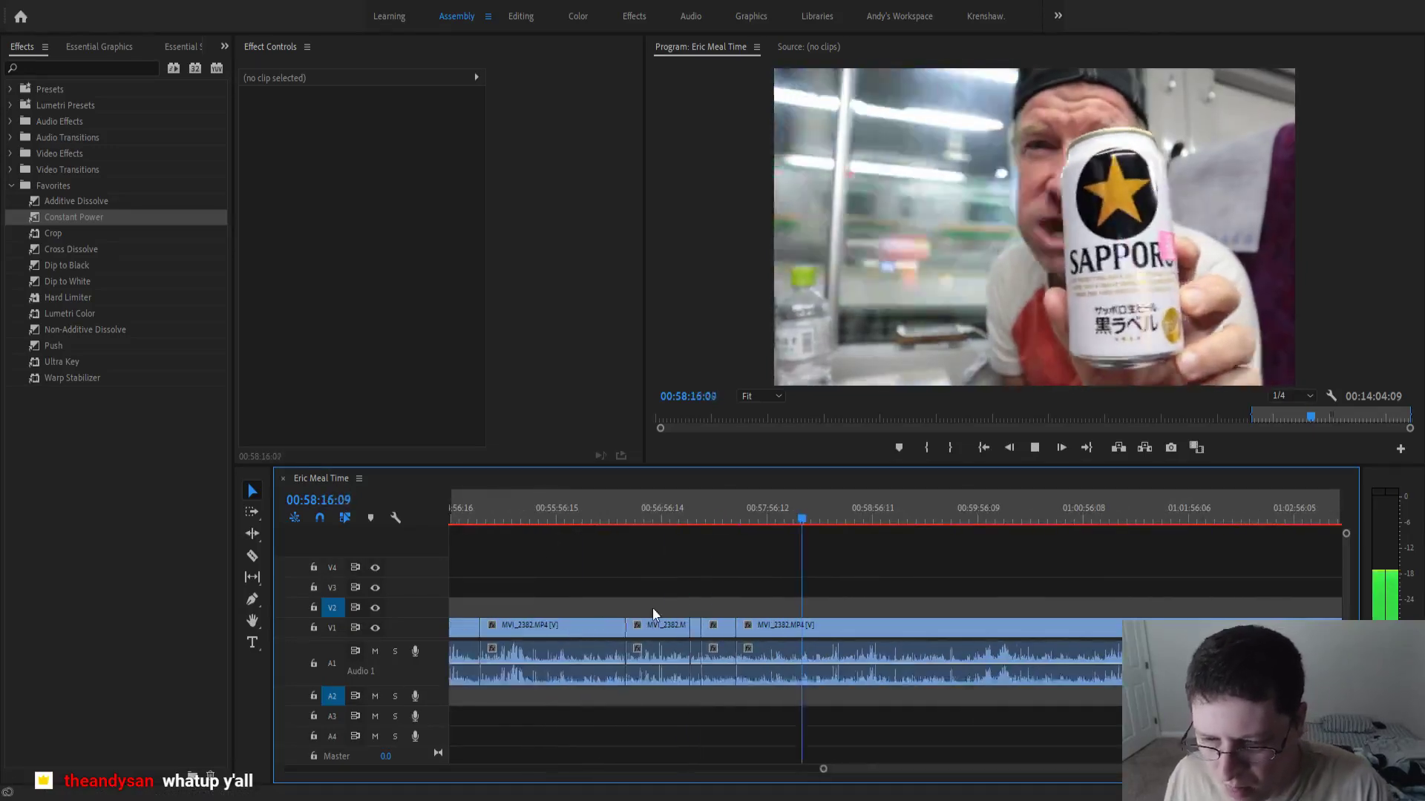
pyautogui.scroll(5, 852, 594)
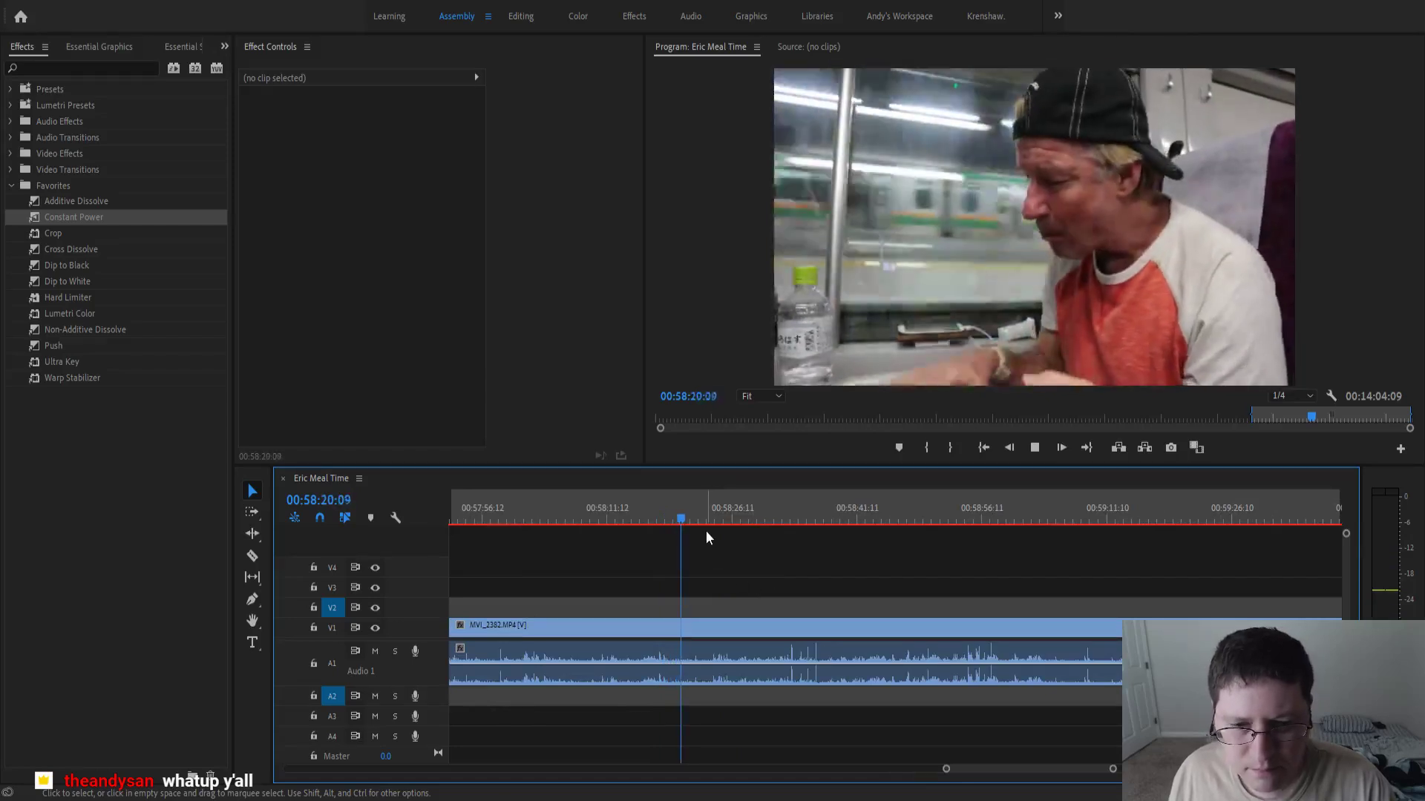
pyautogui.scroll(-1, 694, 549)
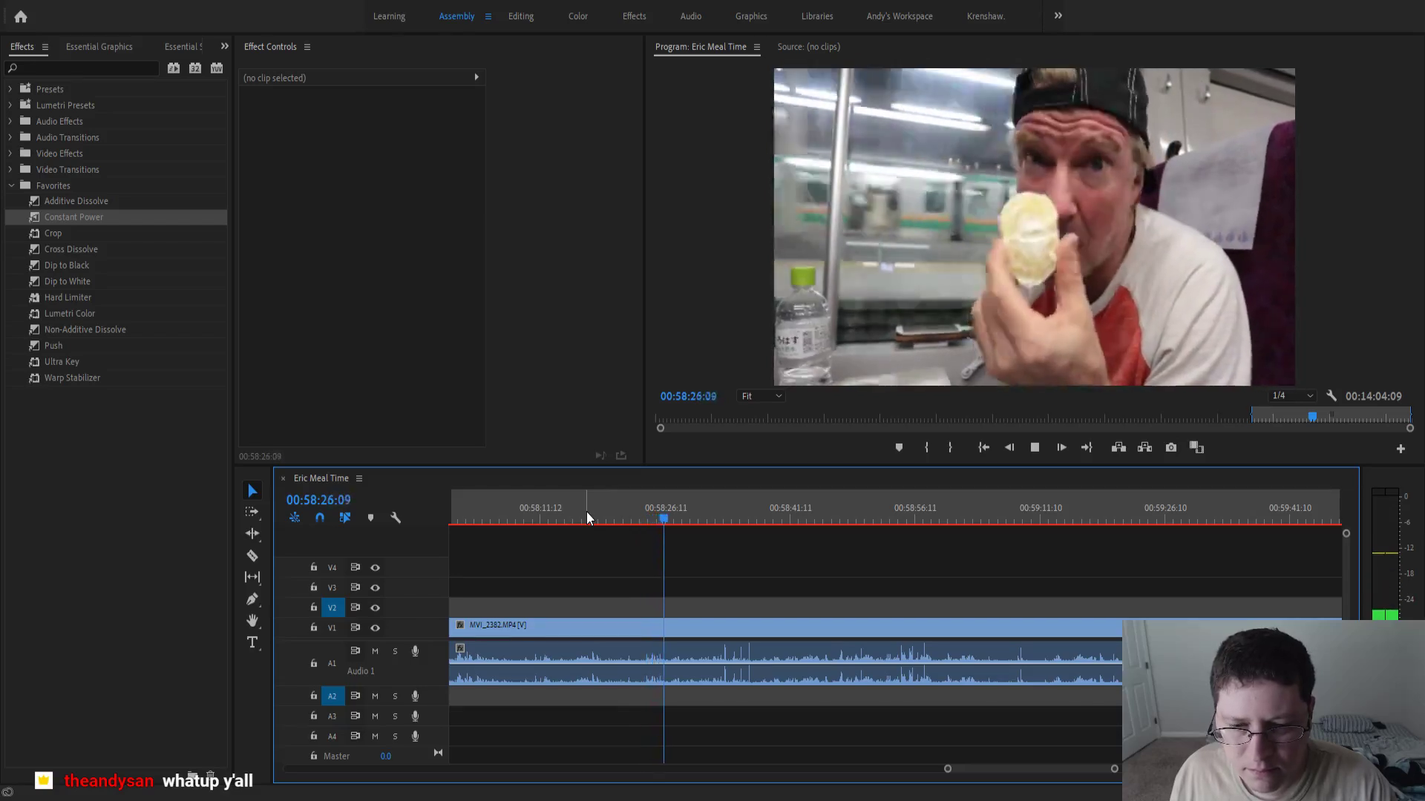
pyautogui.press('space')
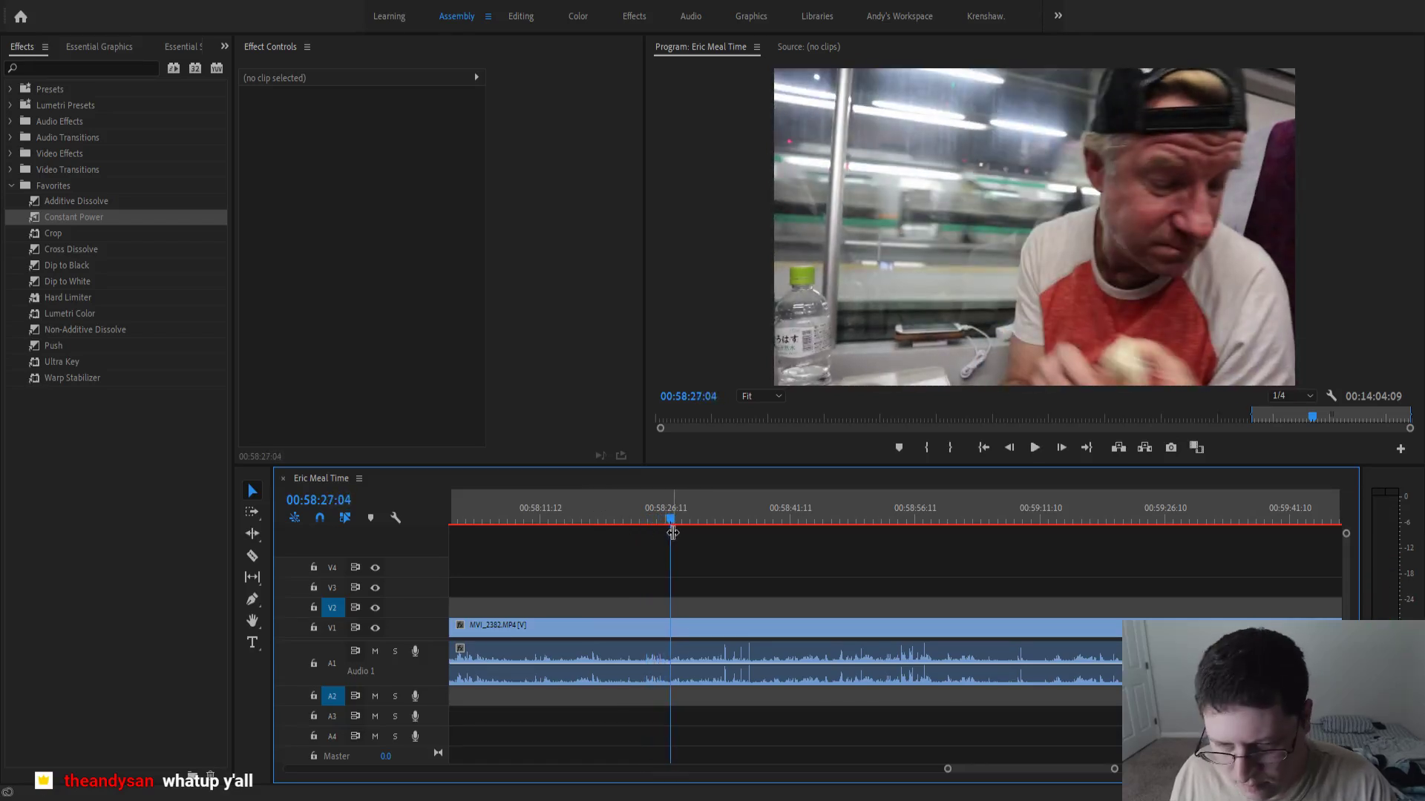
pyautogui.hotkey('ctrl', 'k')
# - Split the clip again at 00:58:40:15, where the meat package is held up, and ripple-delete the segment starting at 00:58:27:04
pyautogui.press('-')
pyautogui.press('-')
pyautogui.press('-')
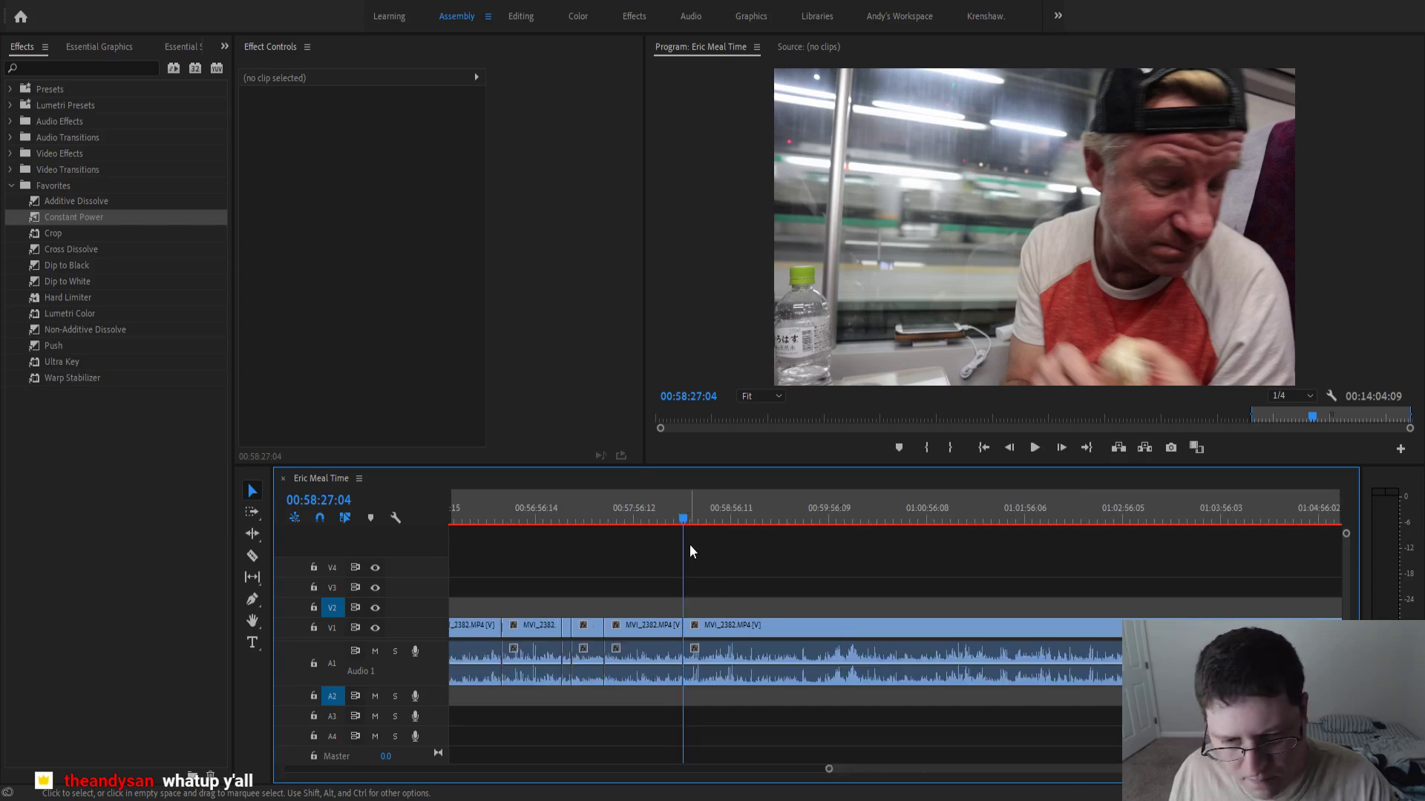
pyautogui.click(712, 507)
pyautogui.press('space')
pyautogui.press('=')
pyautogui.press('=')
pyautogui.press('=')
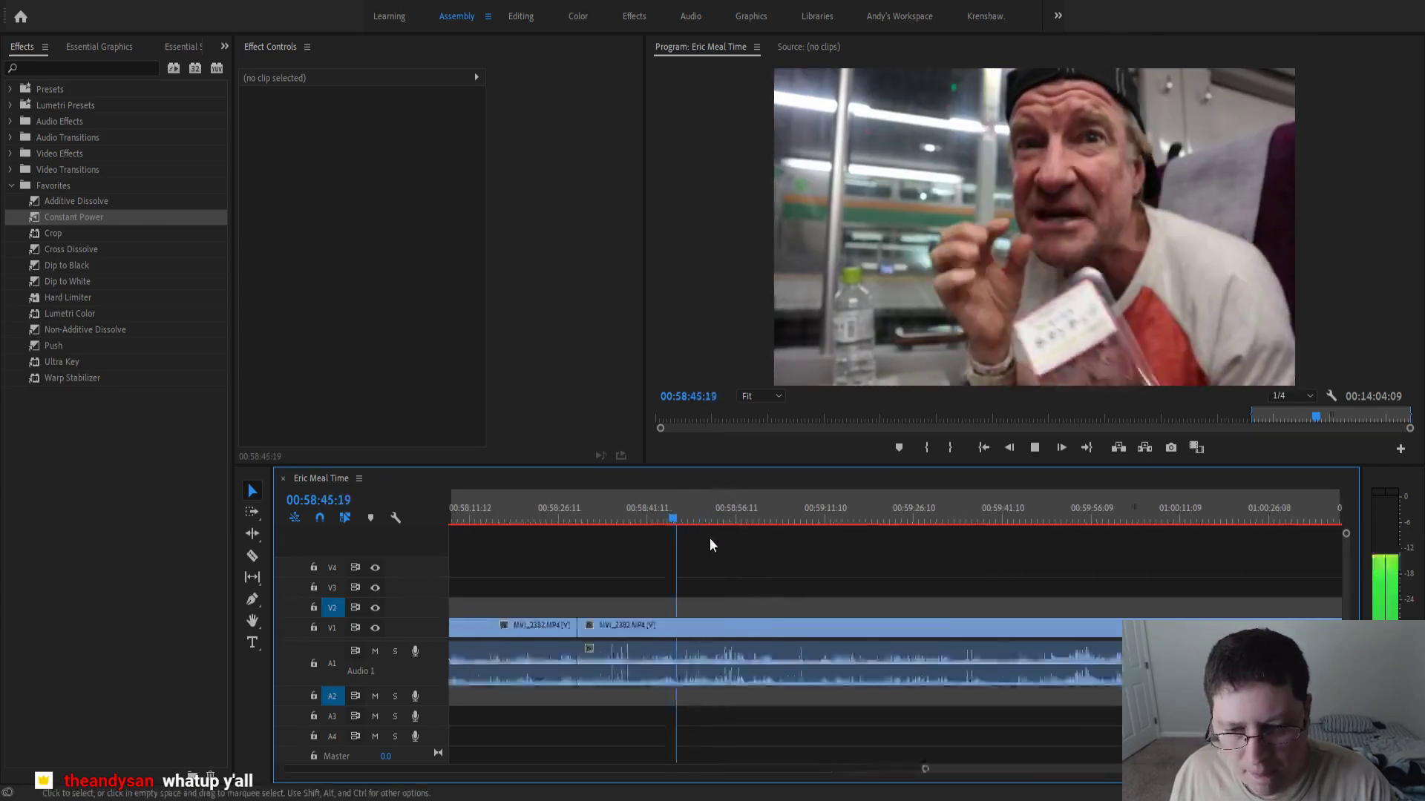
pyautogui.click(600, 518)
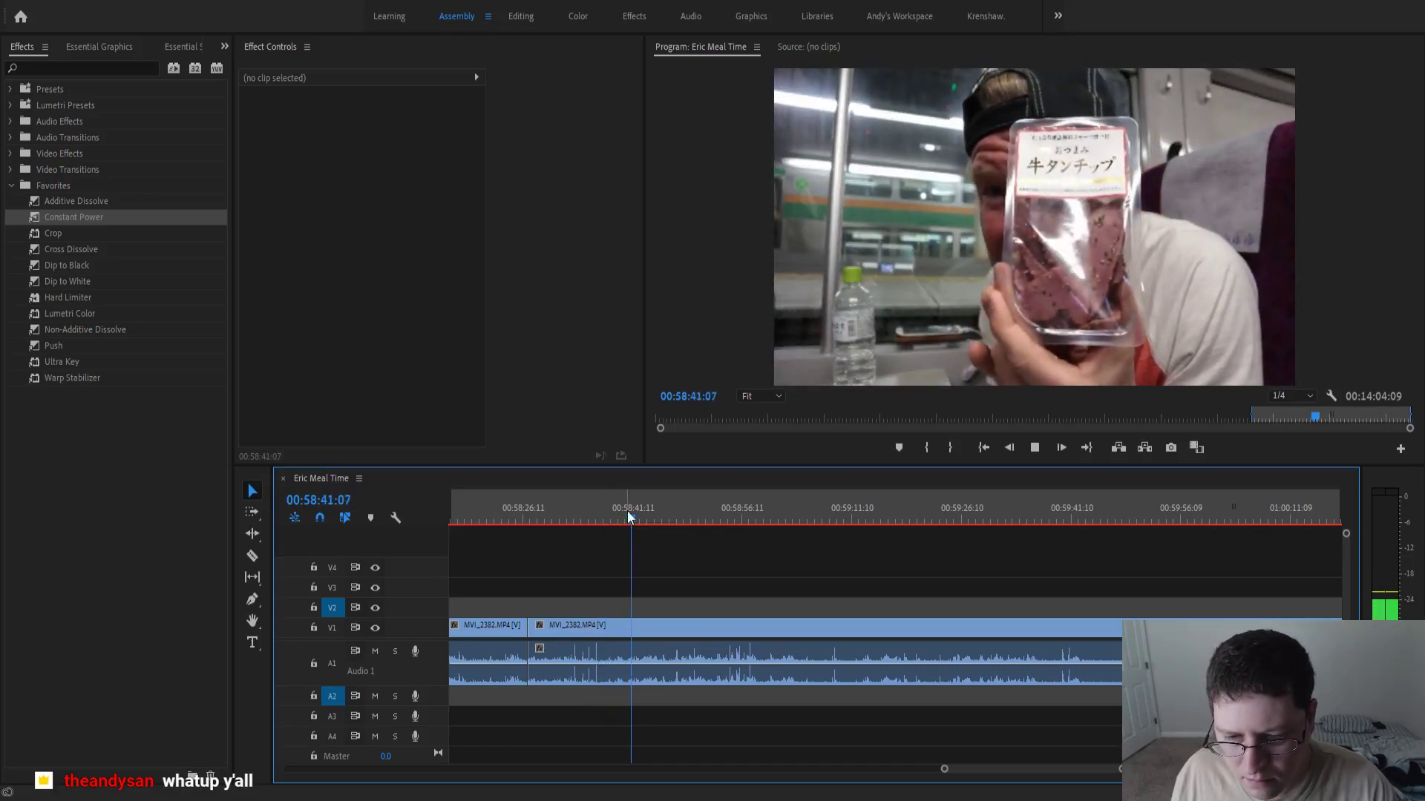
pyautogui.click(627, 524)
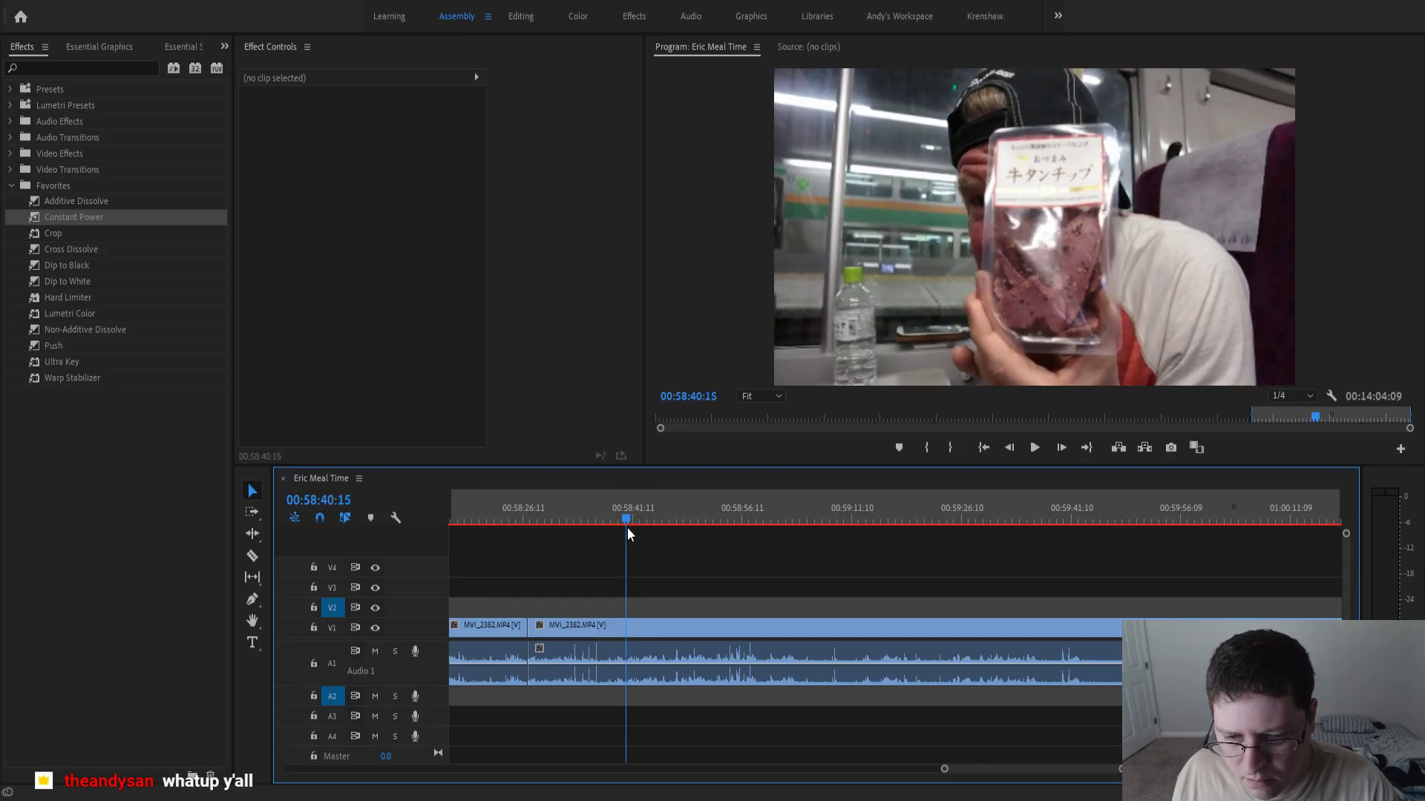
pyautogui.click(626, 528)
pyautogui.hotkey('ctrl', 'k')
pyautogui.click(600, 630)
pyautogui.hotkey('shift', 'Delete')
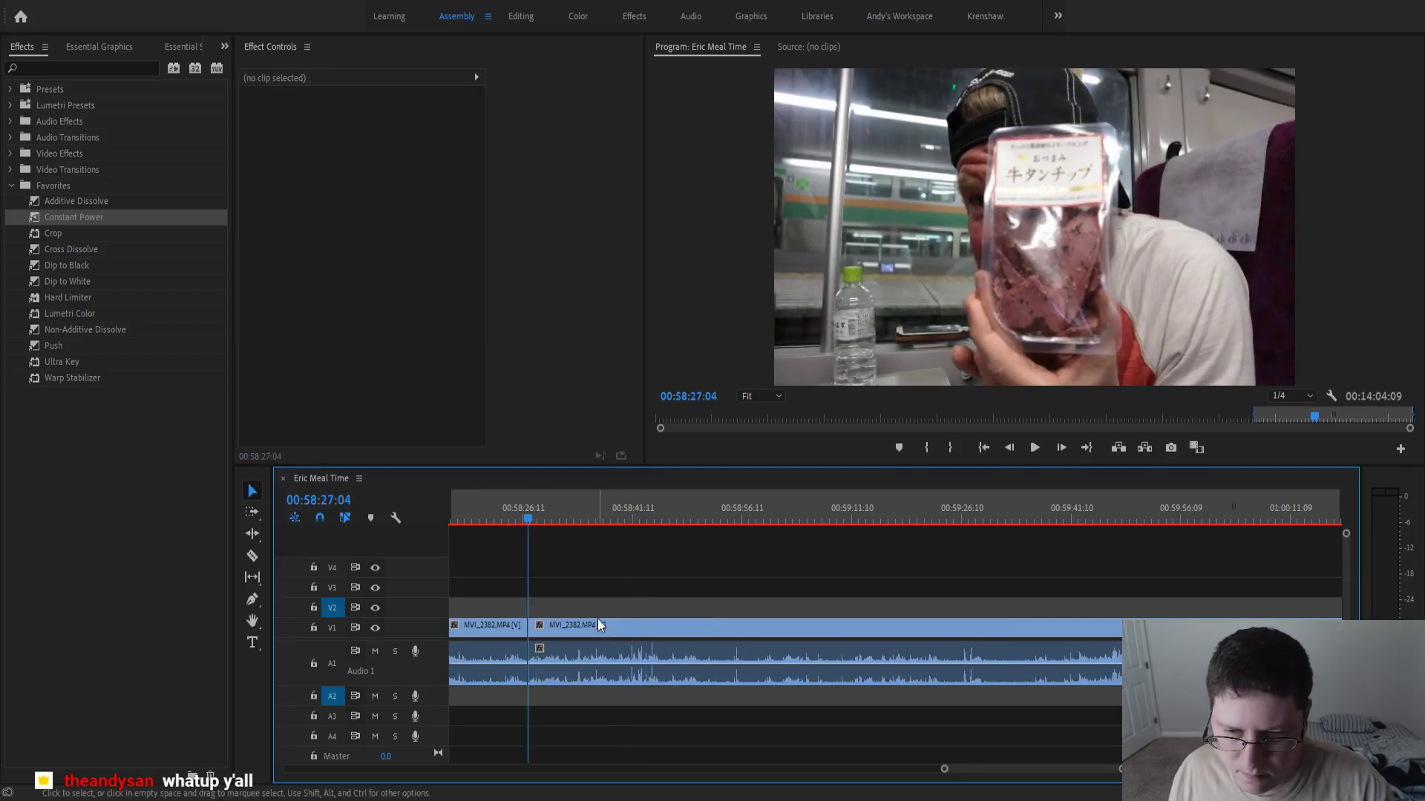
# - Add a Constant Power audio crossfade and an Additive Dissolve at the 00:58:27:04 join and play it back
pyautogui.click(505, 512)
pyautogui.moveTo(79, 214); pyautogui.dragTo(527, 627)
pyautogui.click(88, 200)
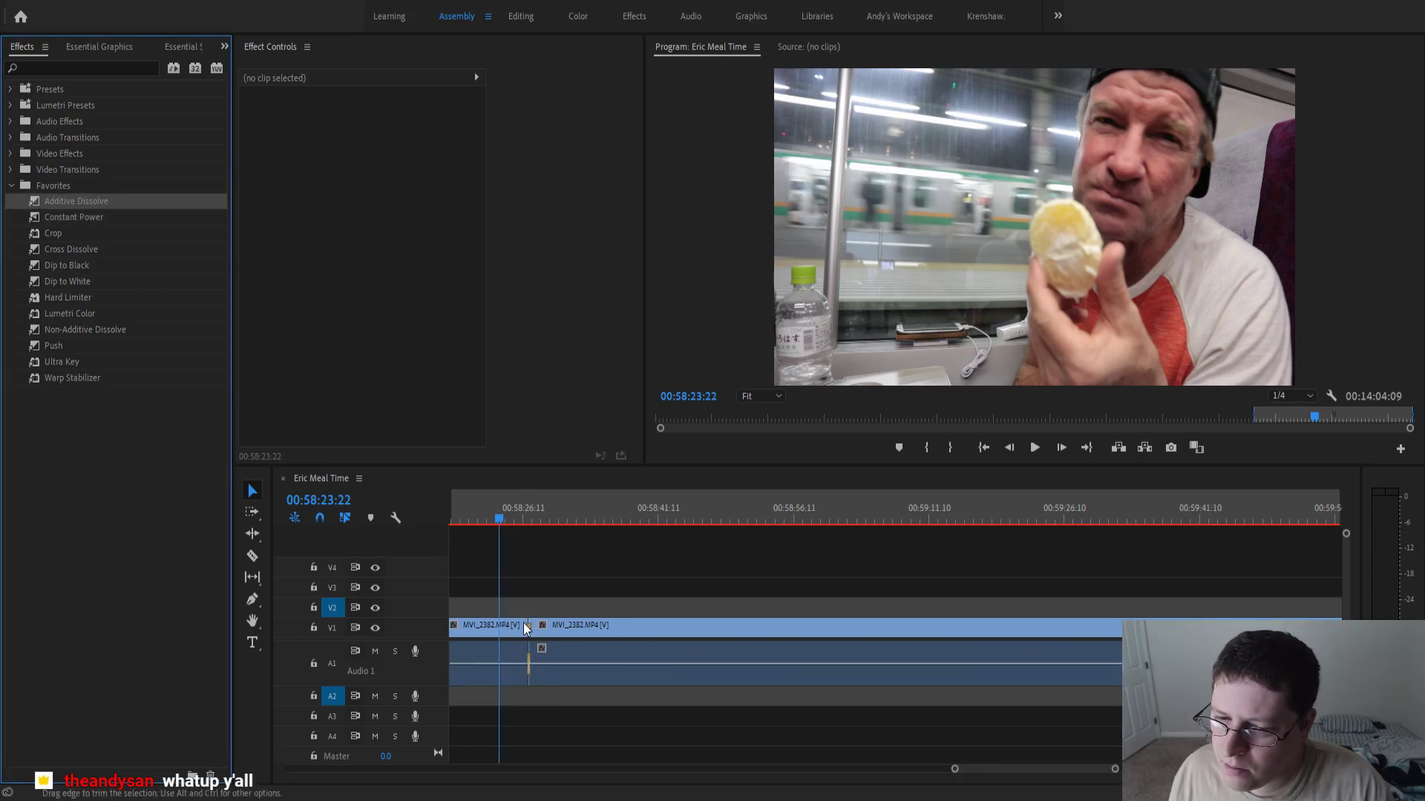
pyautogui.press('=')
pyautogui.press('space')
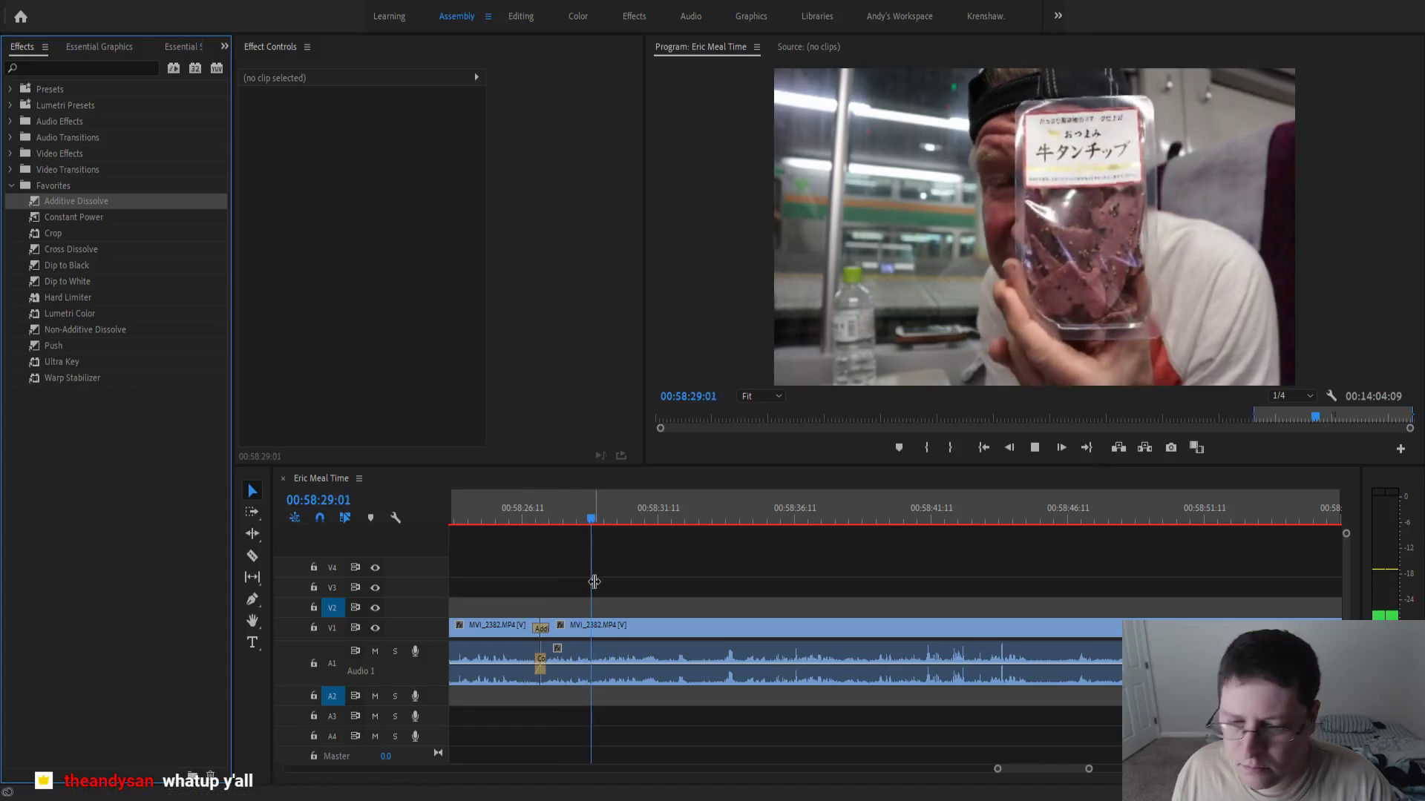
# - Pull the sequence's Out point back to the end of the last clip on V3
pyautogui.press('-')
pyautogui.press('-')
pyautogui.press('-')
pyautogui.press('-')
pyautogui.press('-')
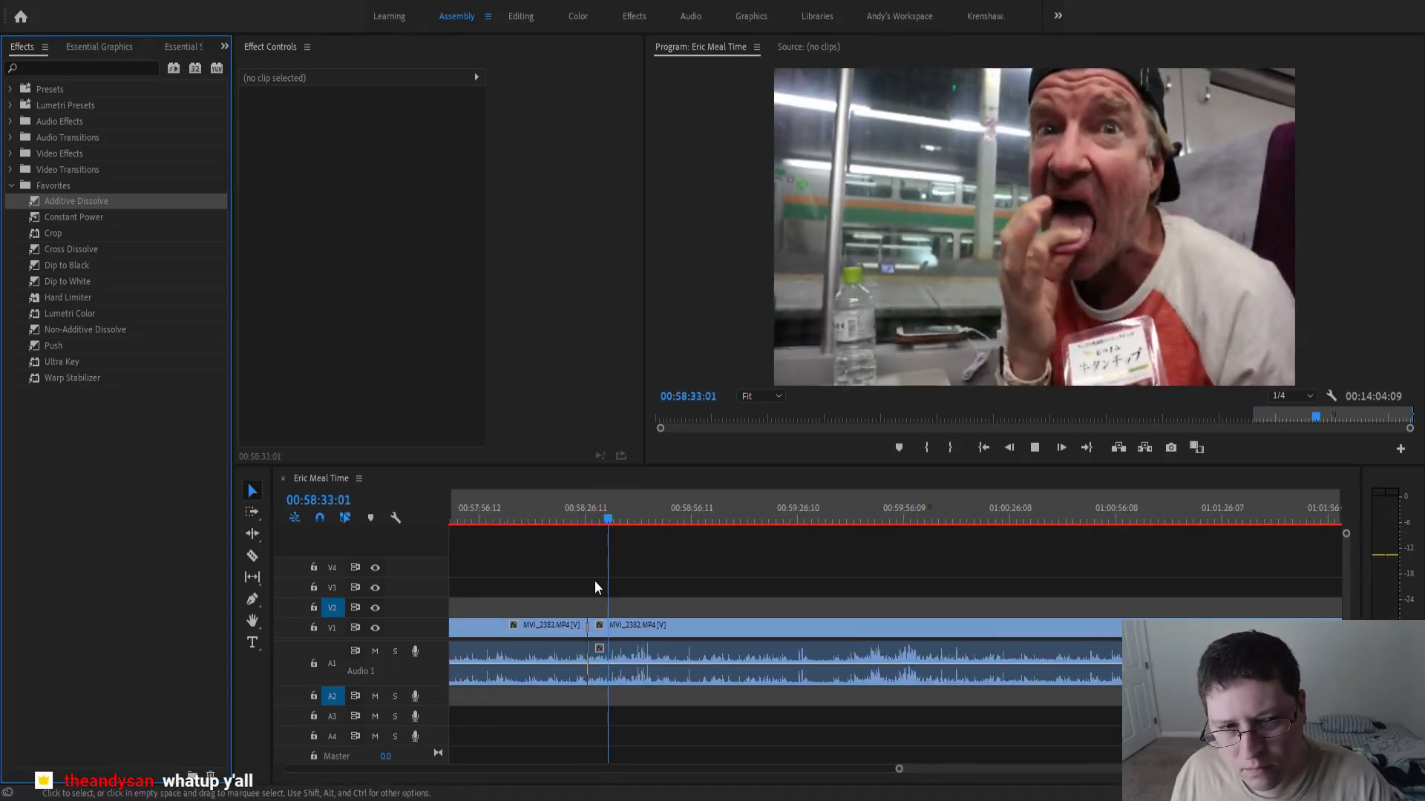
pyautogui.press('-')
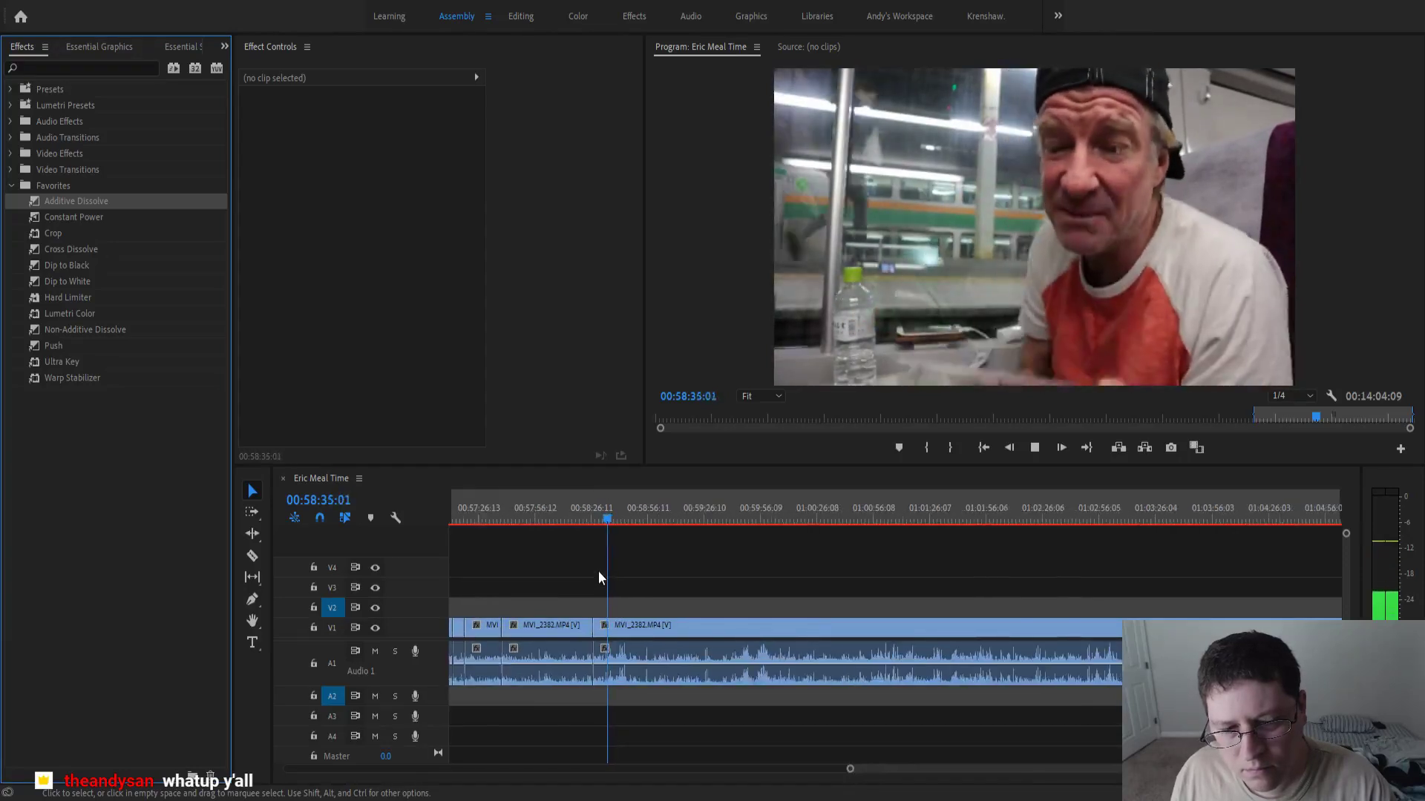
pyautogui.press('-')
pyautogui.scroll(-2, 601, 576)
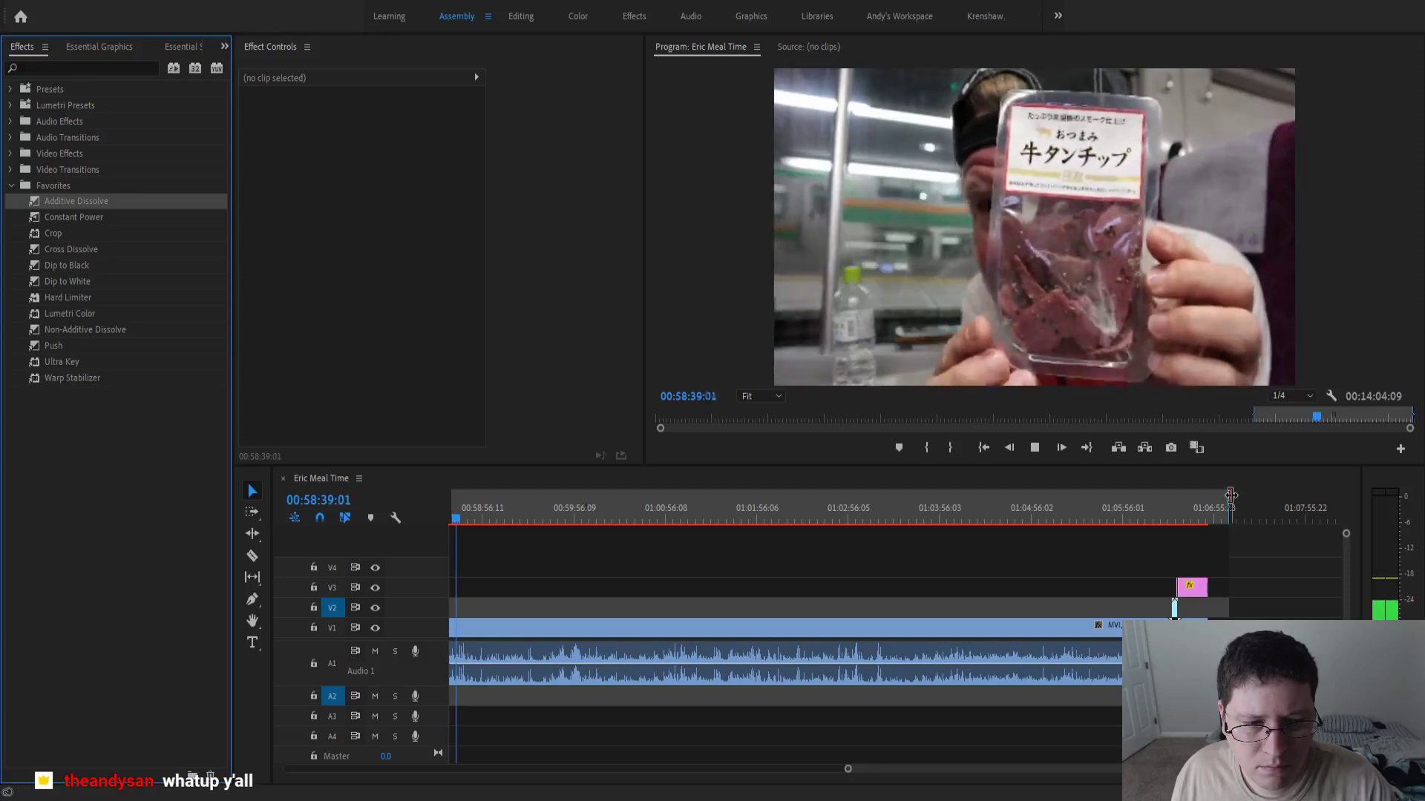
pyautogui.moveTo(1228, 495); pyautogui.dragTo(1207, 496)
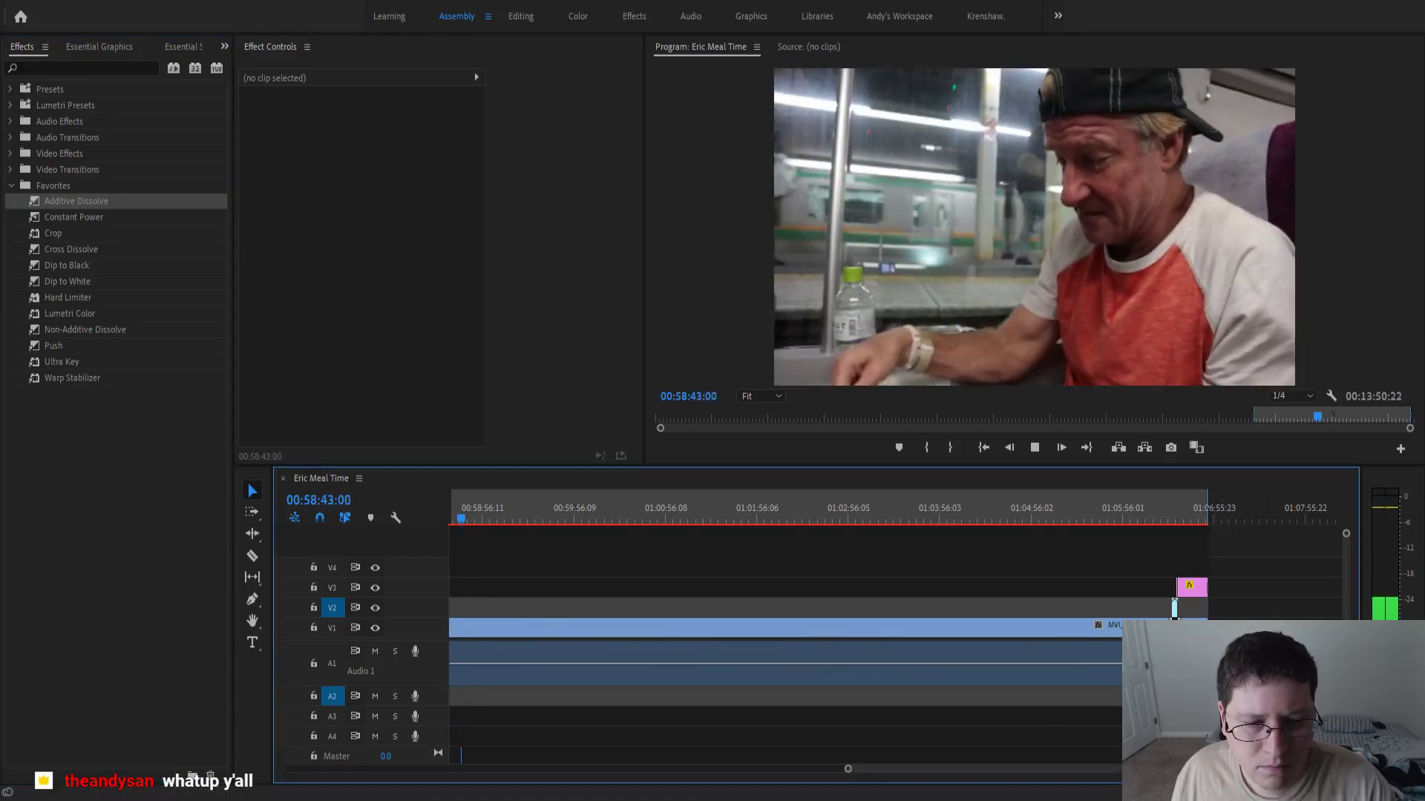
# - Watch the meat-tasting footage up to about 00:59:16 for the next pause to cut
pyautogui.scroll(2, 816, 564)
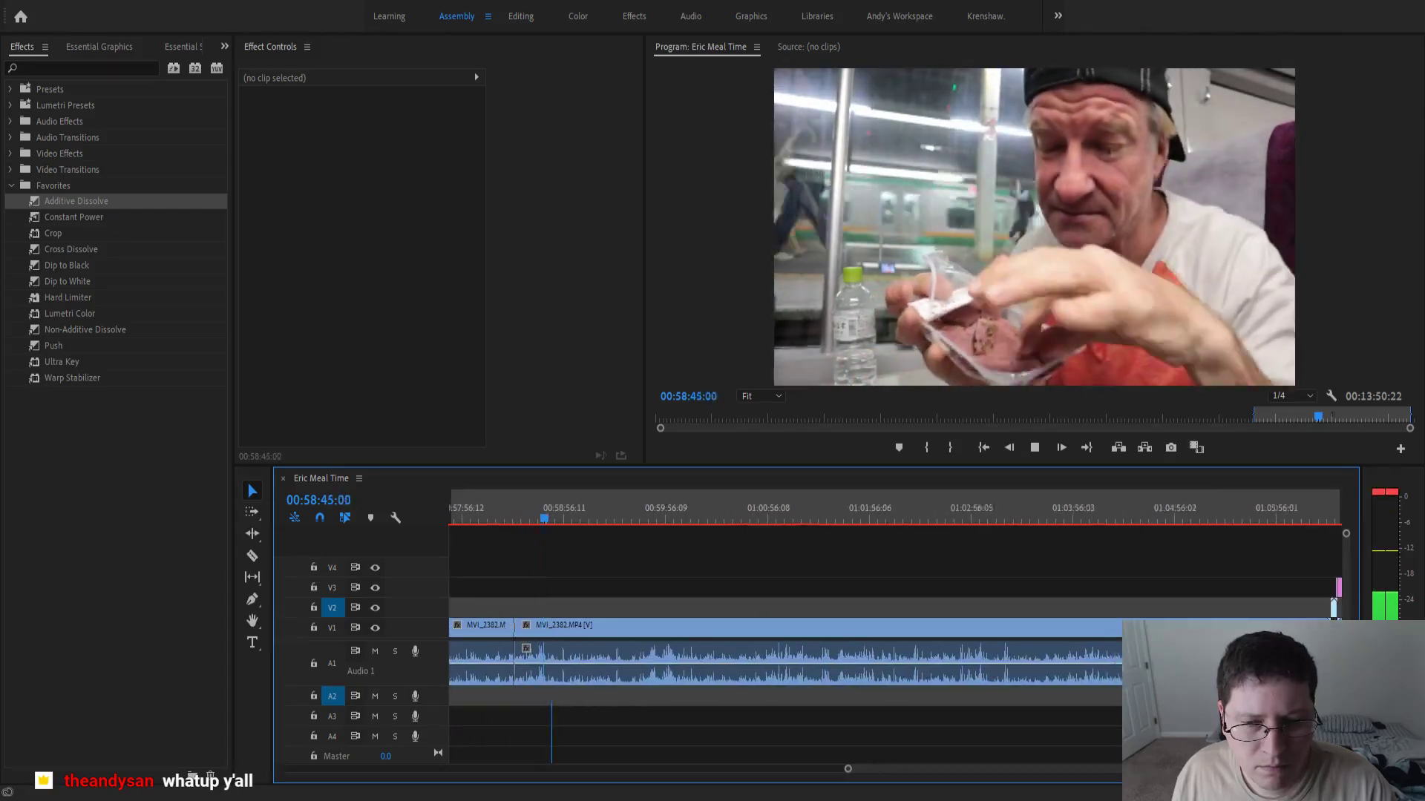
pyautogui.scroll(-2, 890, 631)
pyautogui.scroll(-1, 816, 594)
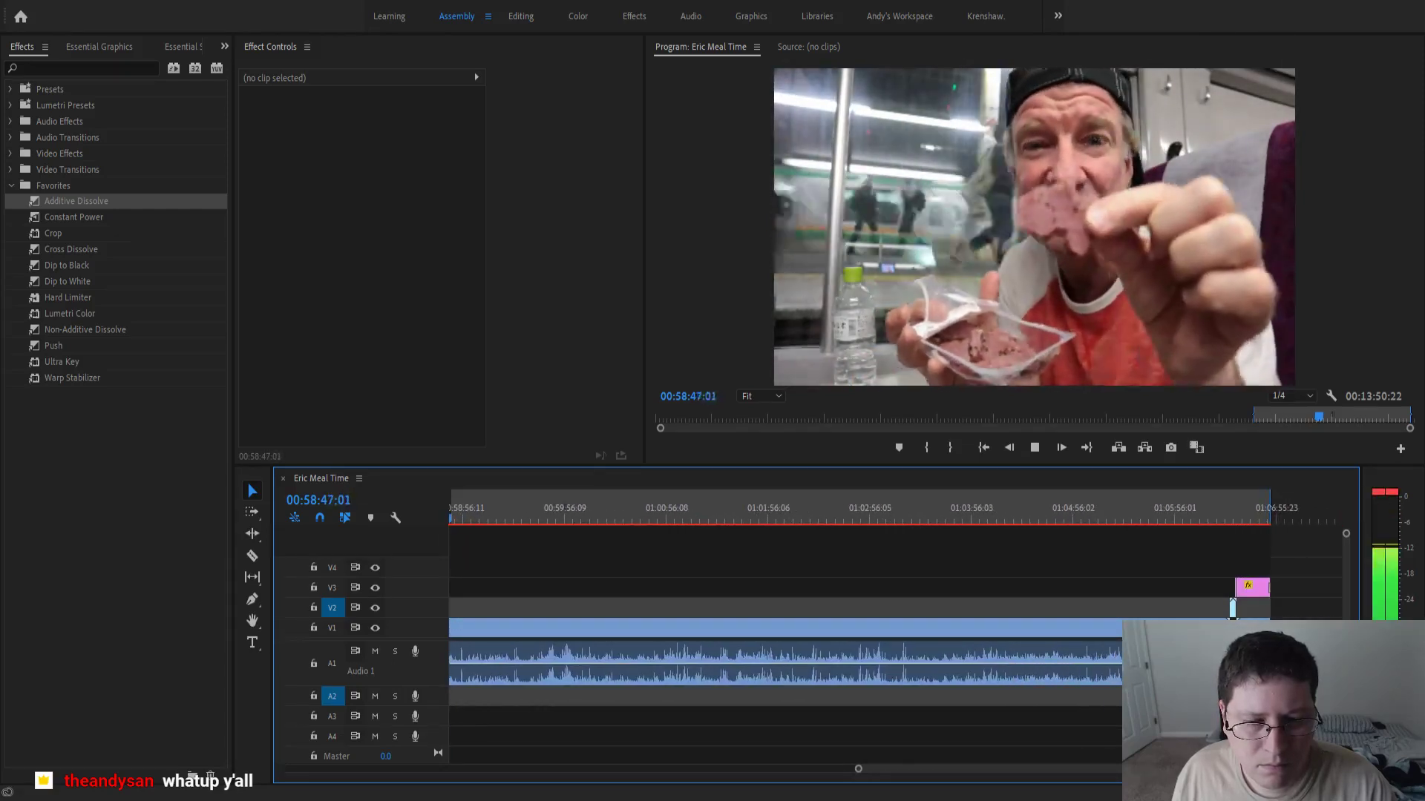
pyautogui.scroll(2, 817, 594)
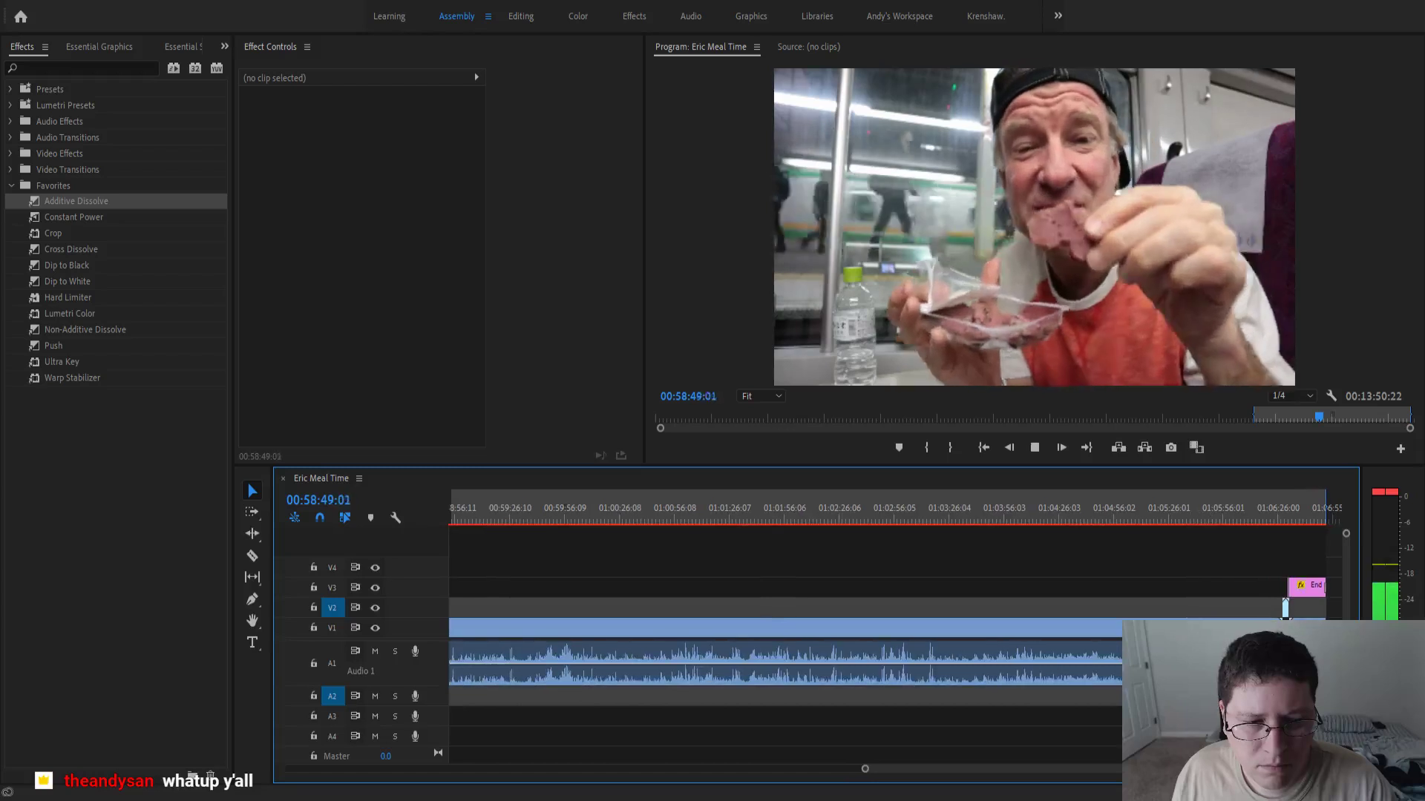
pyautogui.scroll(1, 891, 631)
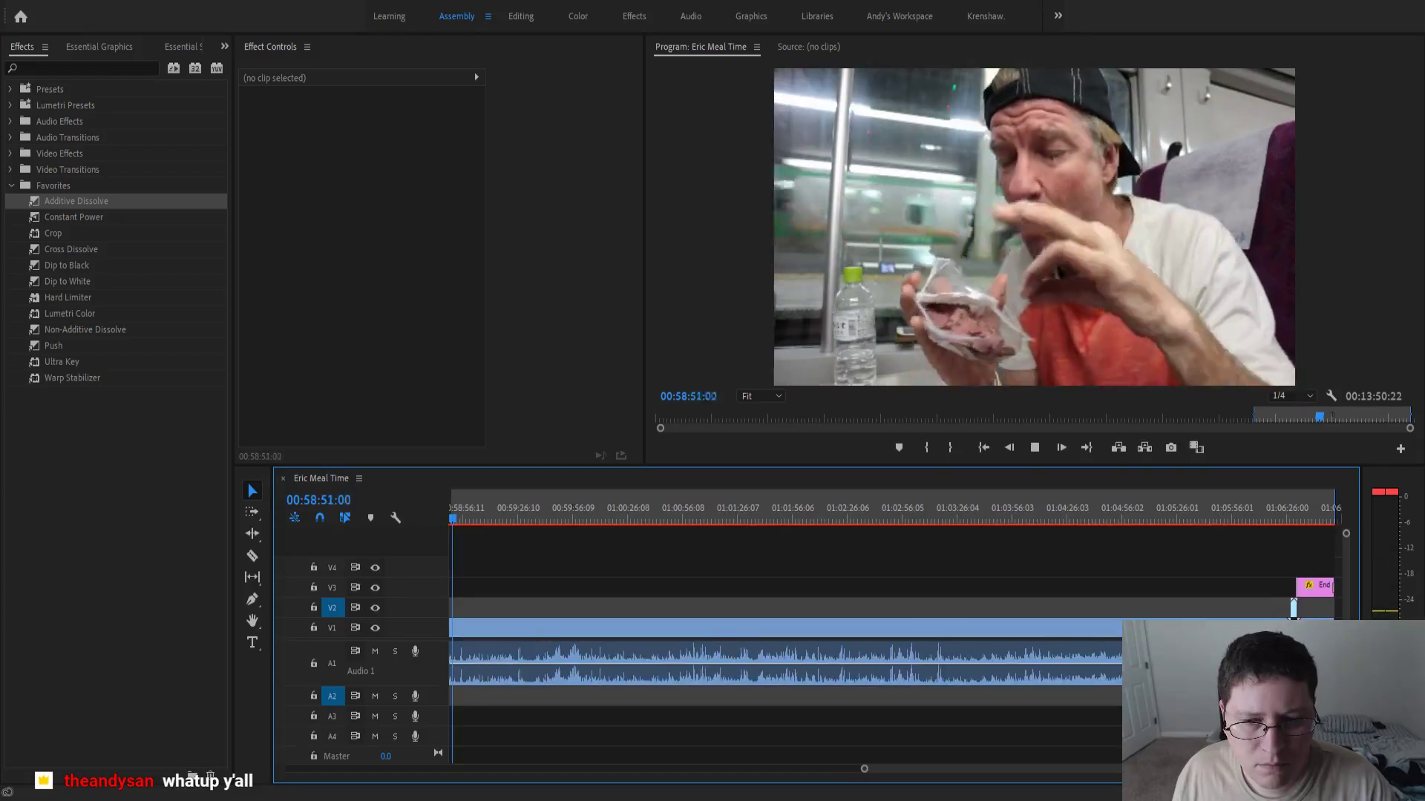
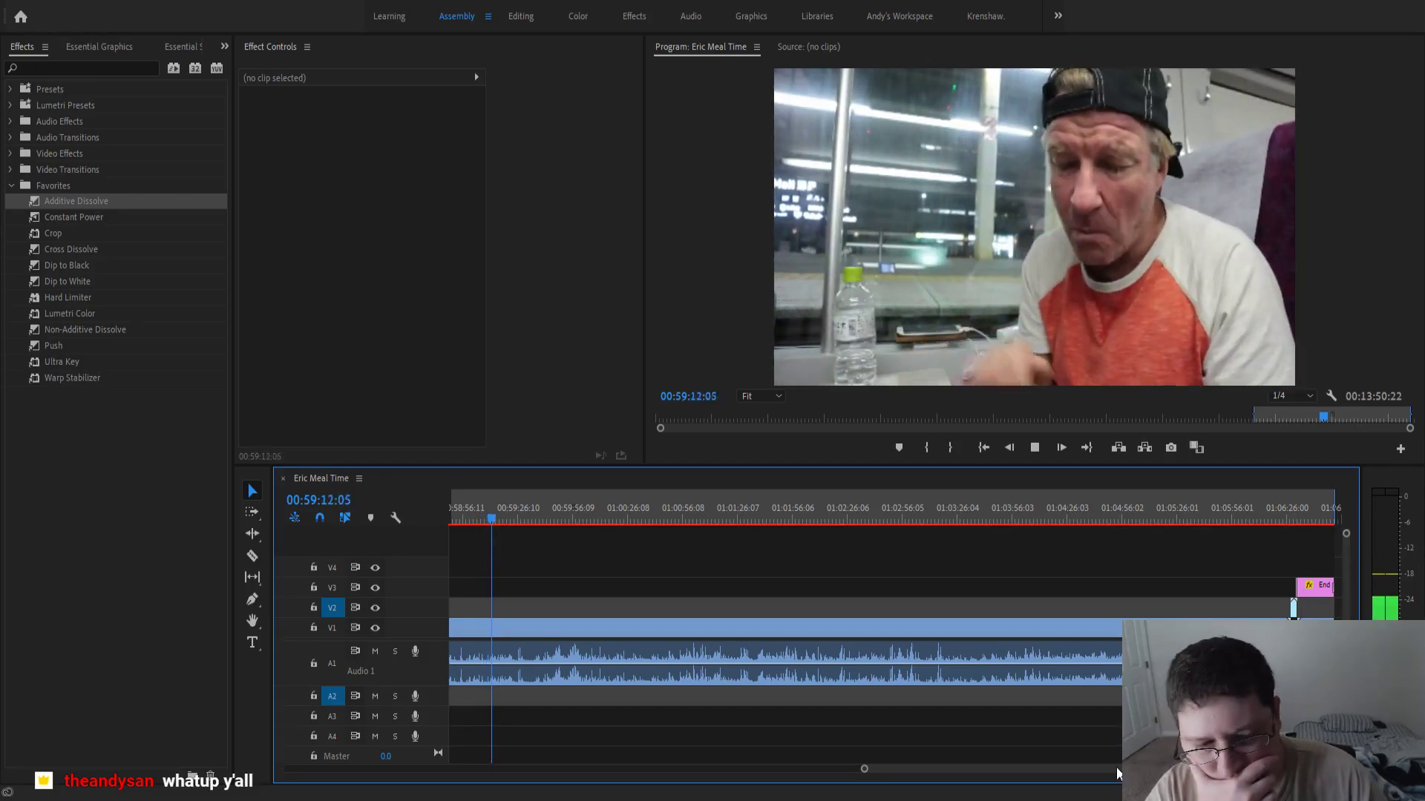
pyautogui.hscroll(3, 1117, 774)
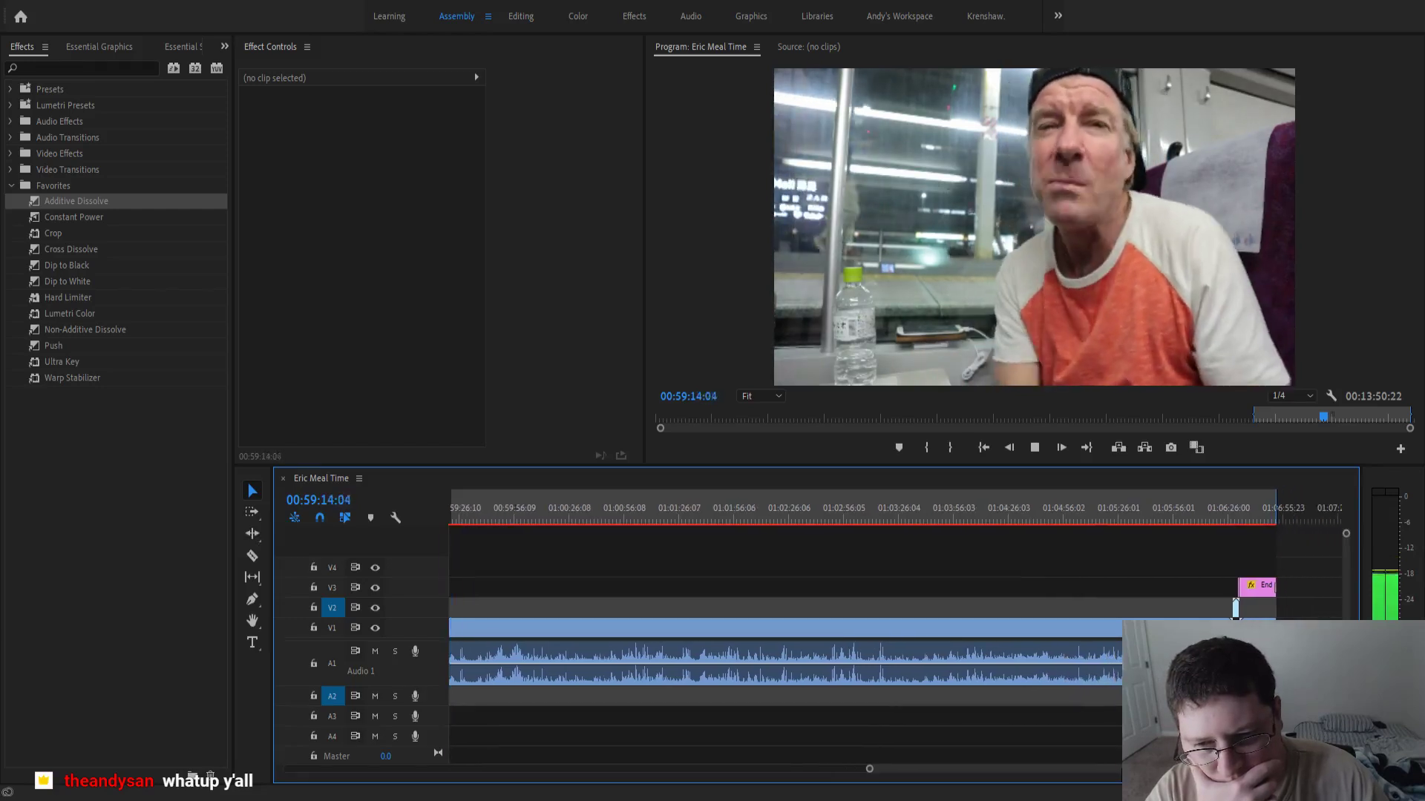
pyautogui.hscroll(-5, 1084, 742)
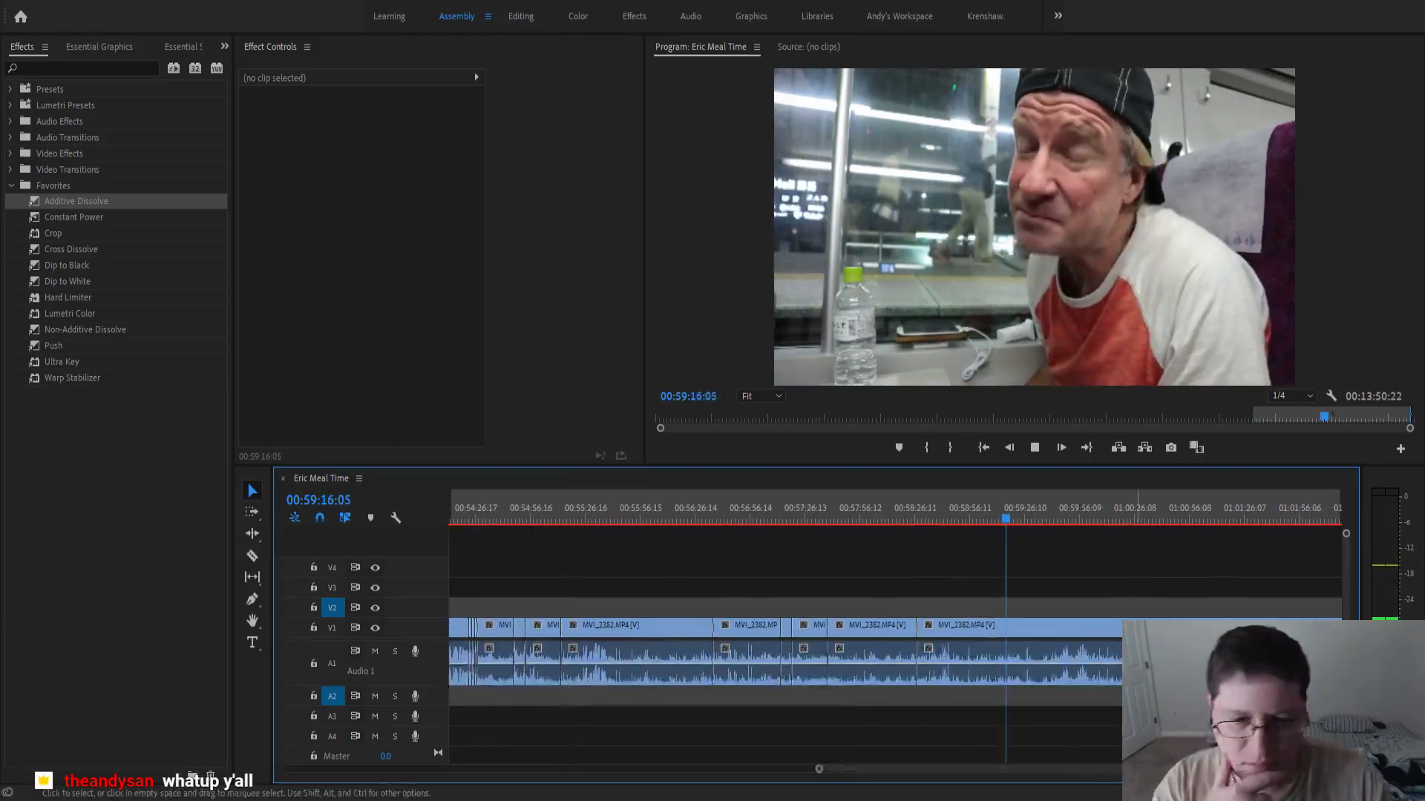
# - Replay the footage from where the meat slice is held up and split the clip at 00:59:11:15
pyautogui.click(987, 512)
pyautogui.scroll(1, 1013, 568)
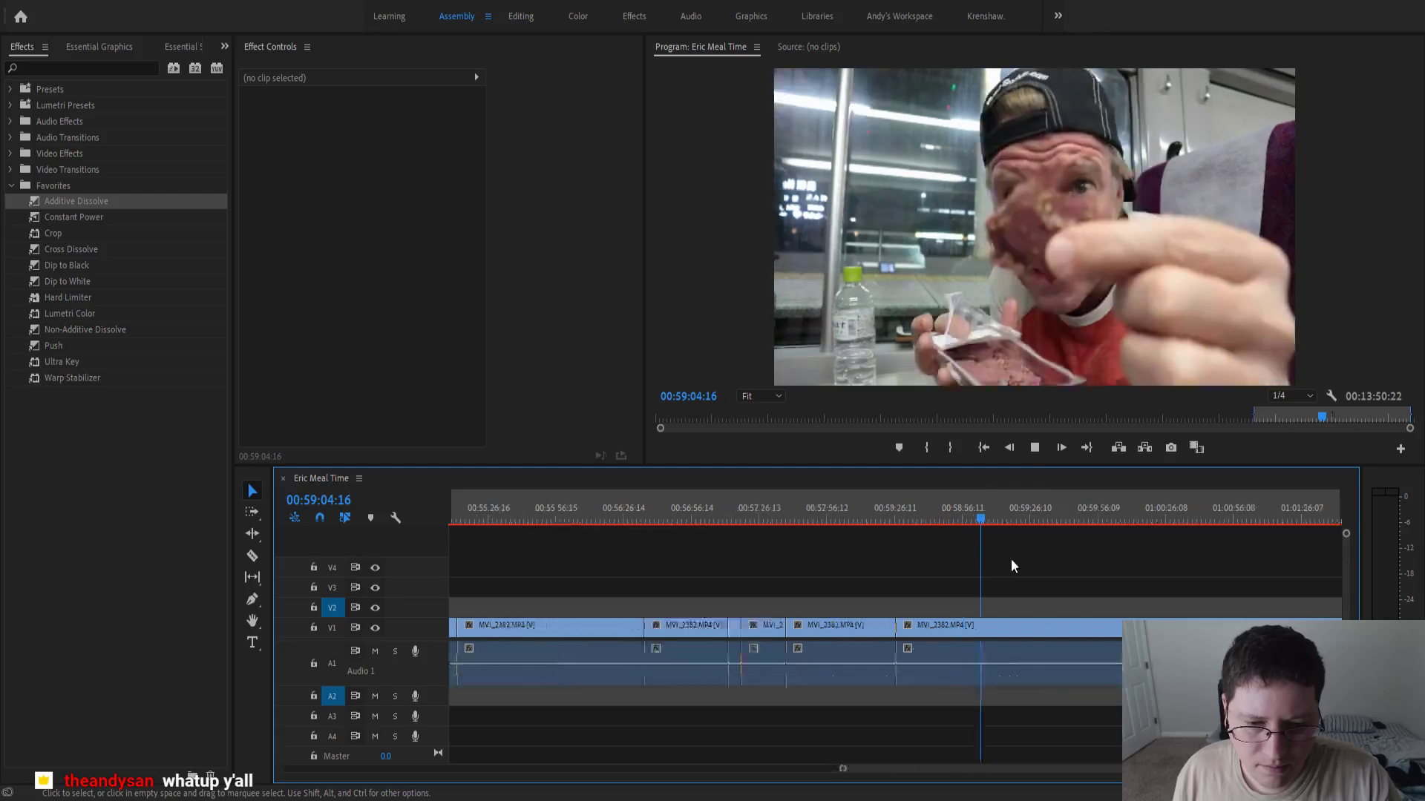
pyautogui.scroll(3, 1010, 555)
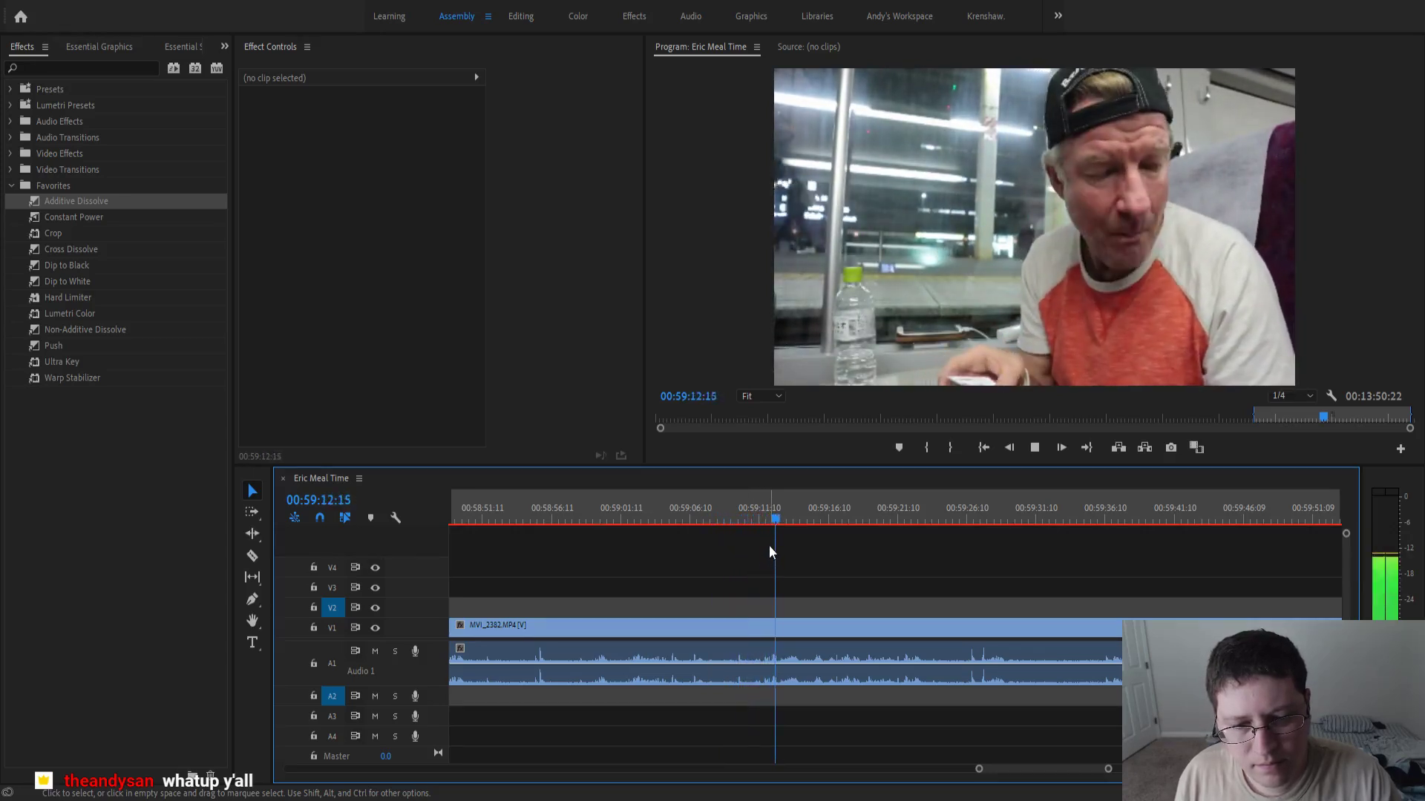
pyautogui.click(780, 519)
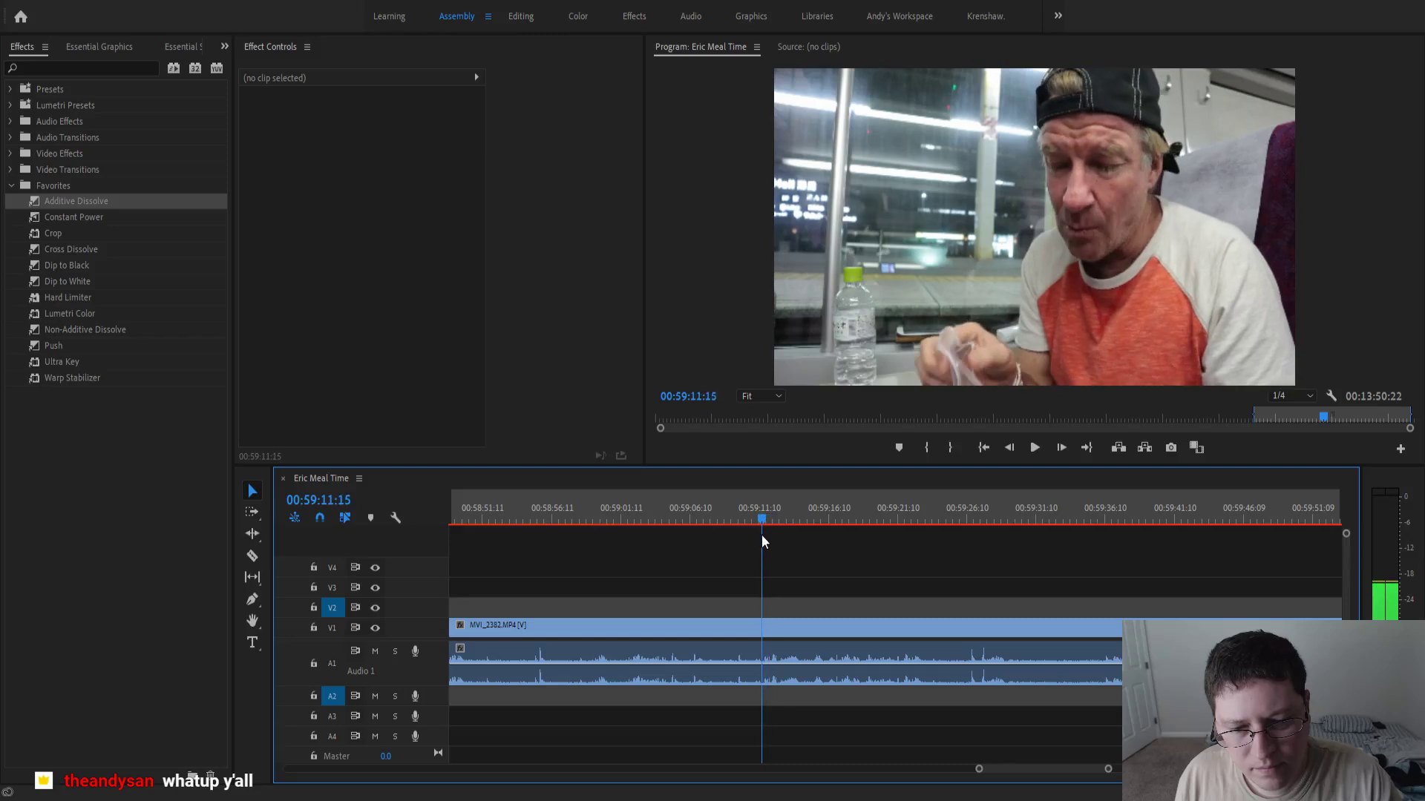
pyautogui.hotkey('ctrl', 'k')
# - Split the clip again at 00:59:42:02 and ripple-delete the segment starting at 00:59:11:15
pyautogui.scroll(2, 786, 573)
pyautogui.click(865, 510)
pyautogui.press('space')
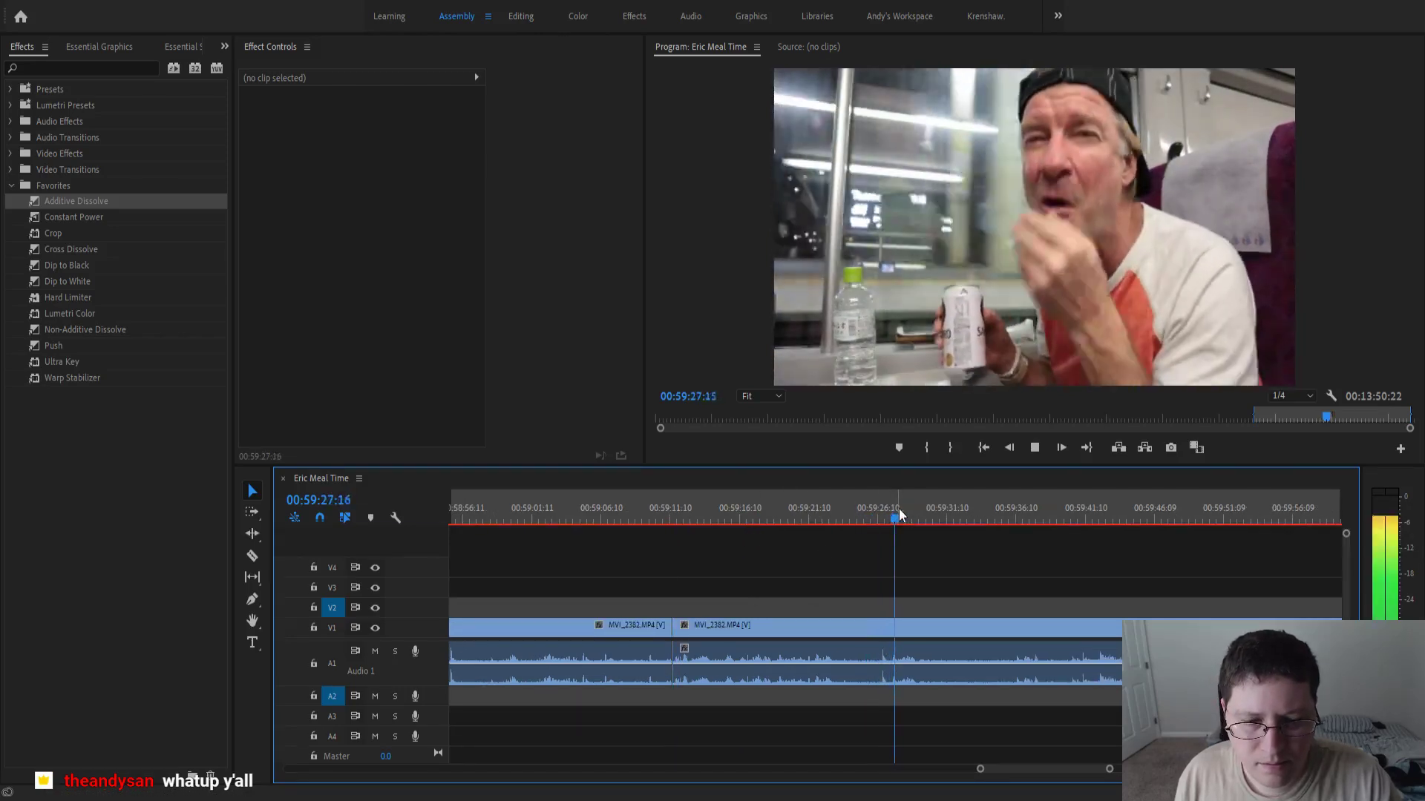
pyautogui.scroll(-2, 929, 537)
pyautogui.click(884, 509)
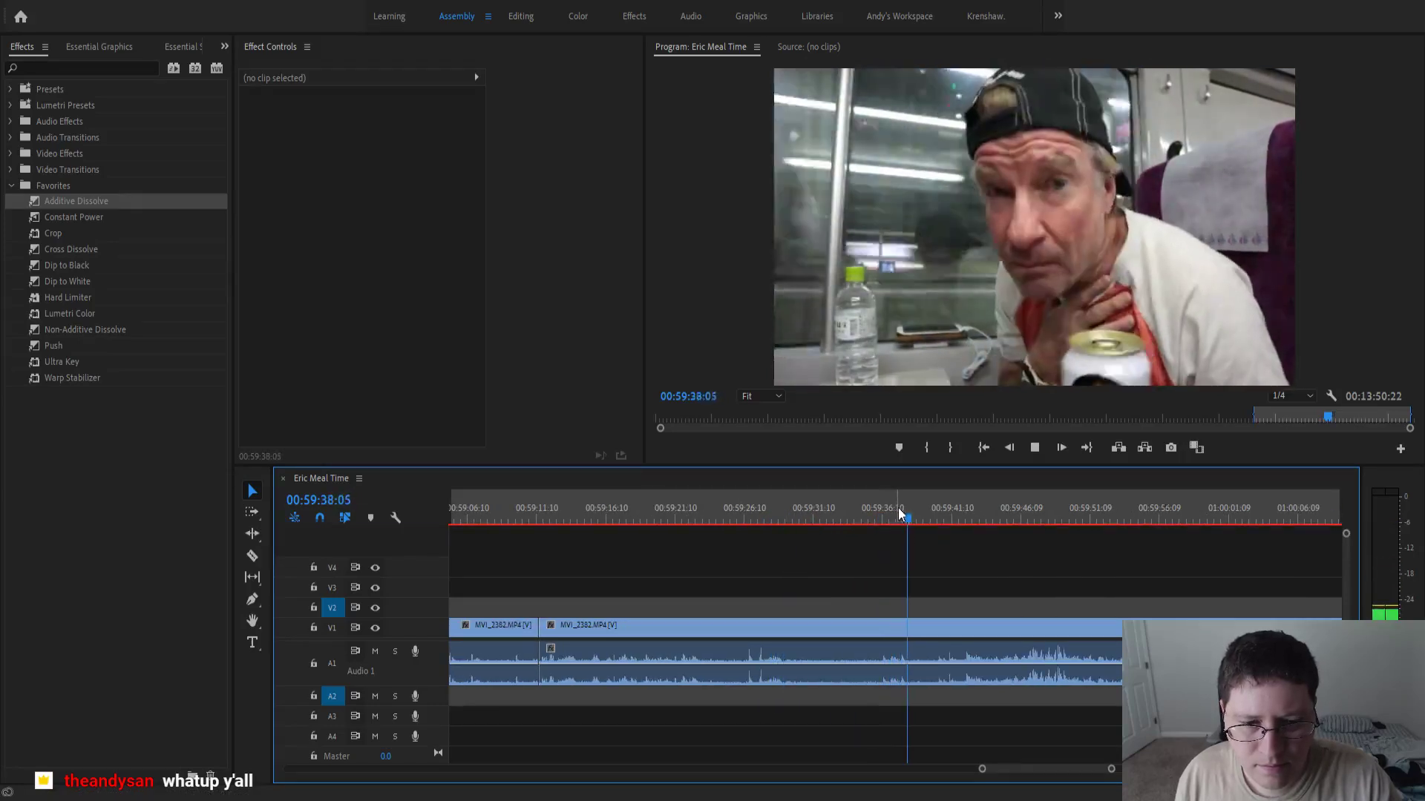
pyautogui.click(939, 508)
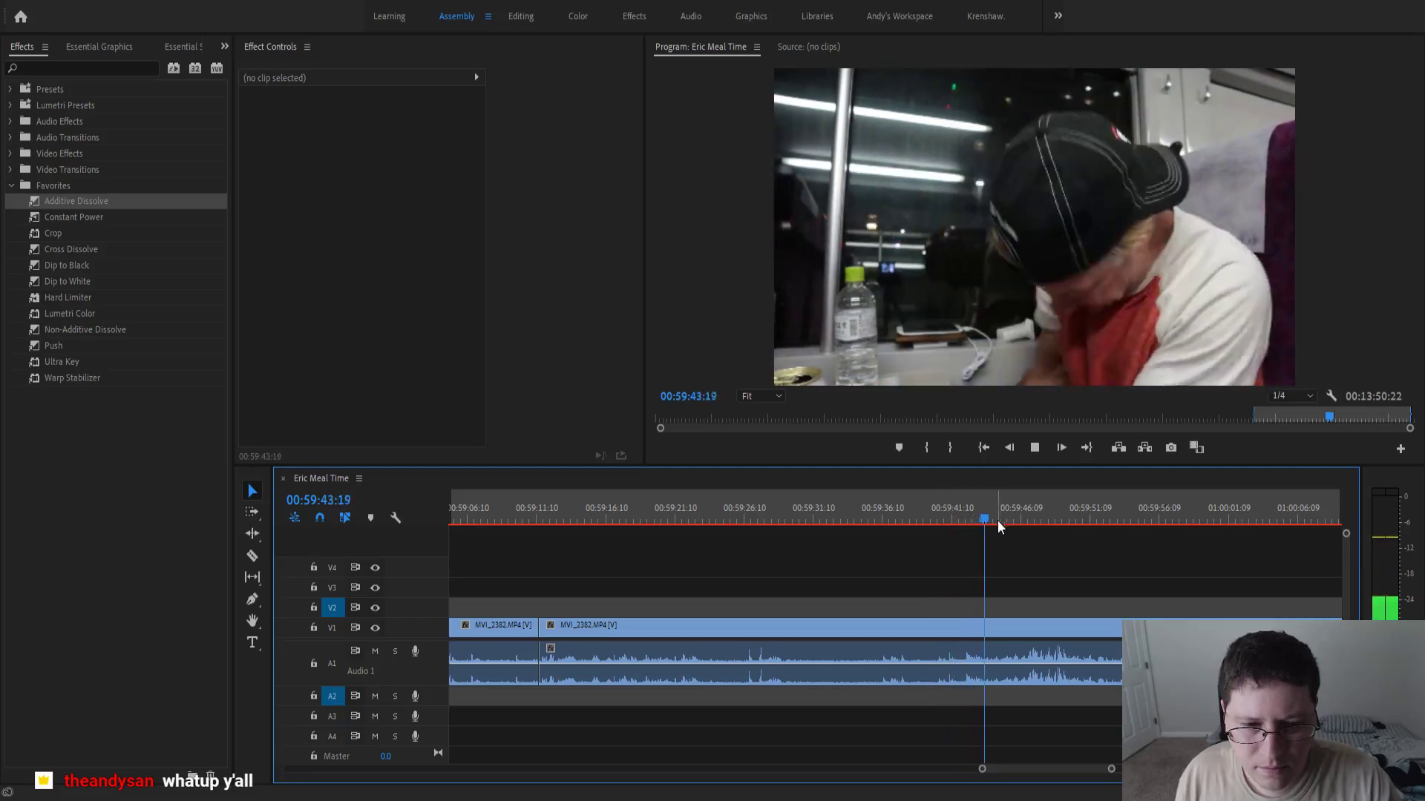
pyautogui.moveTo(973, 521); pyautogui.dragTo(959, 541)
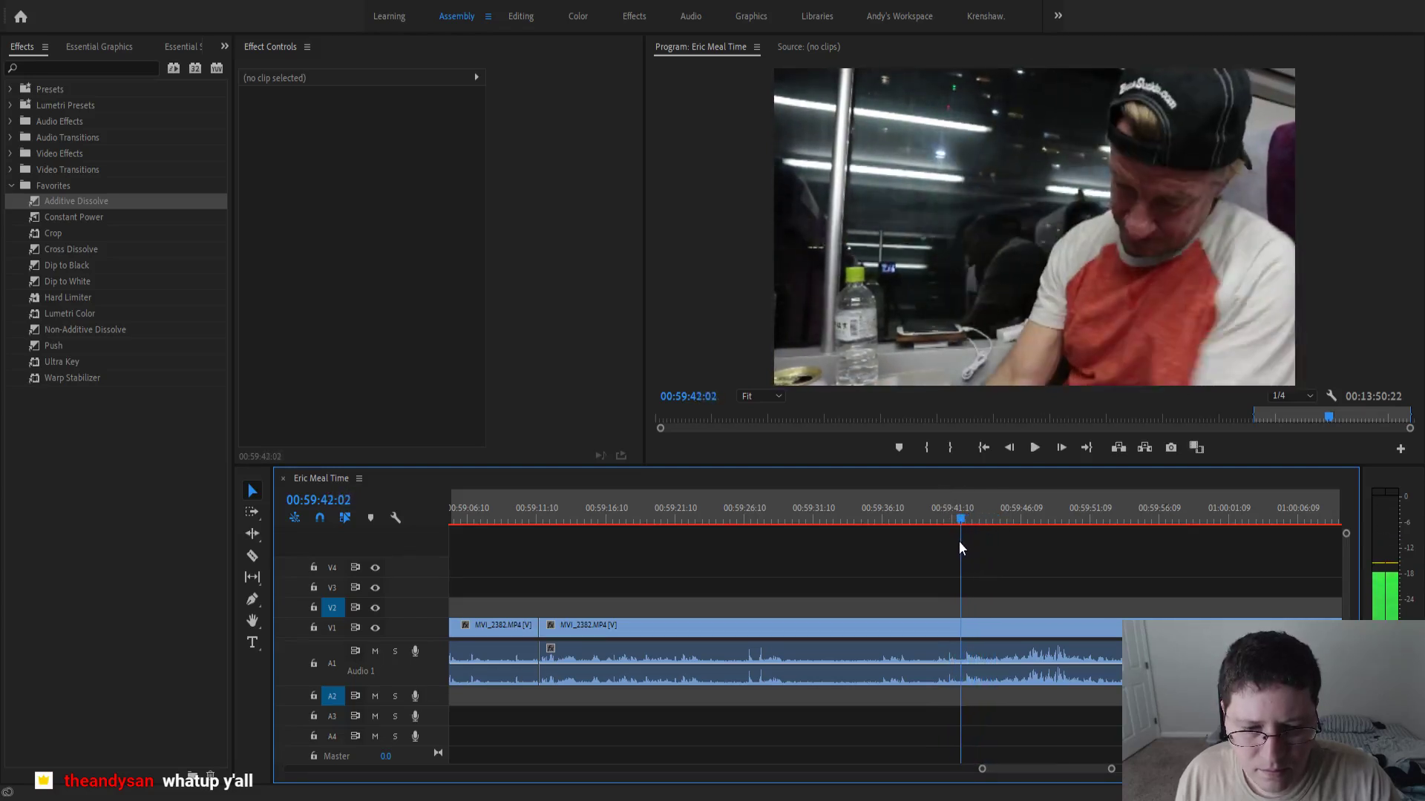
pyautogui.hotkey('ctrl', 'k')
pyautogui.click(933, 626)
pyautogui.hotkey('shift', 'Delete')
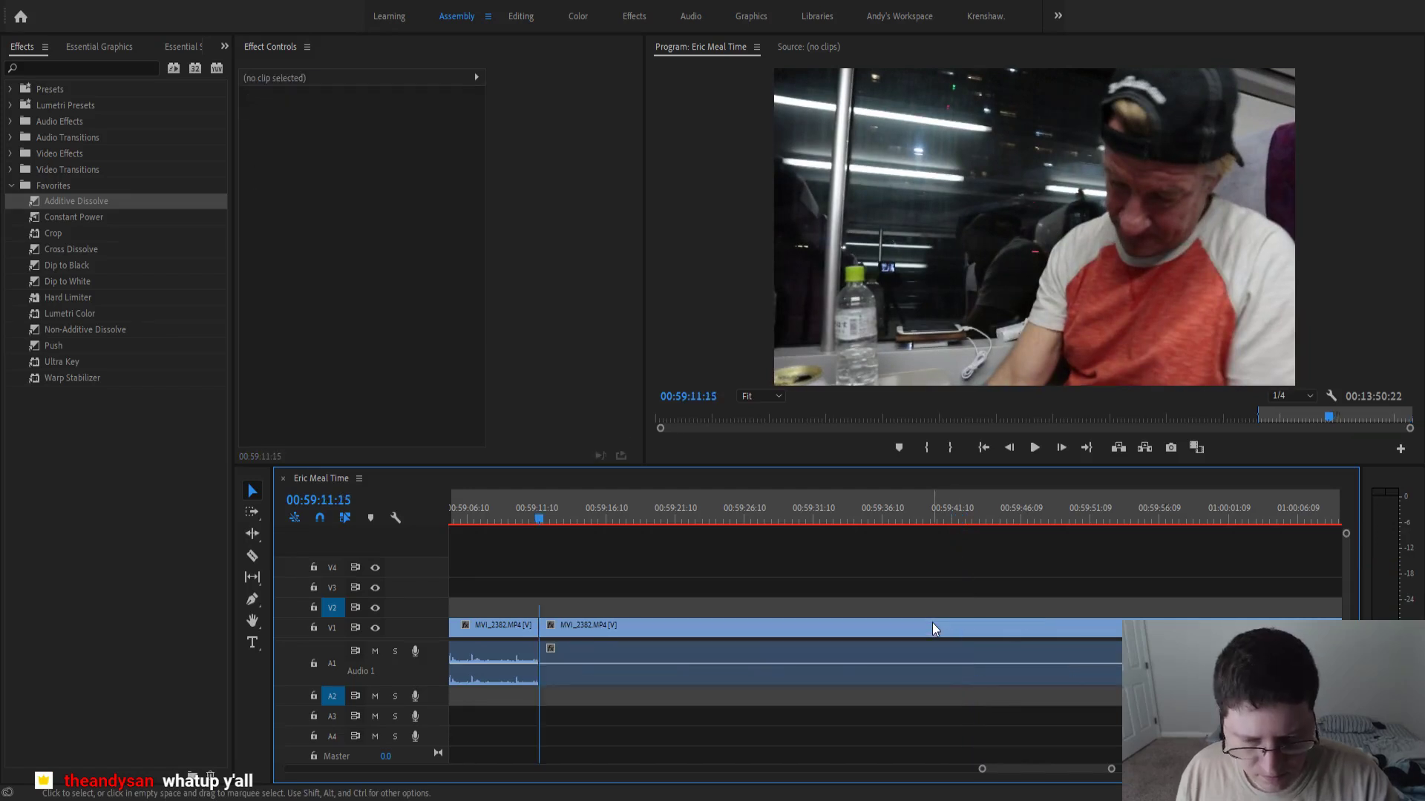
# - Add a Constant Power audio crossfade at the 00:59:11:15 join and play across it
pyautogui.click(513, 513)
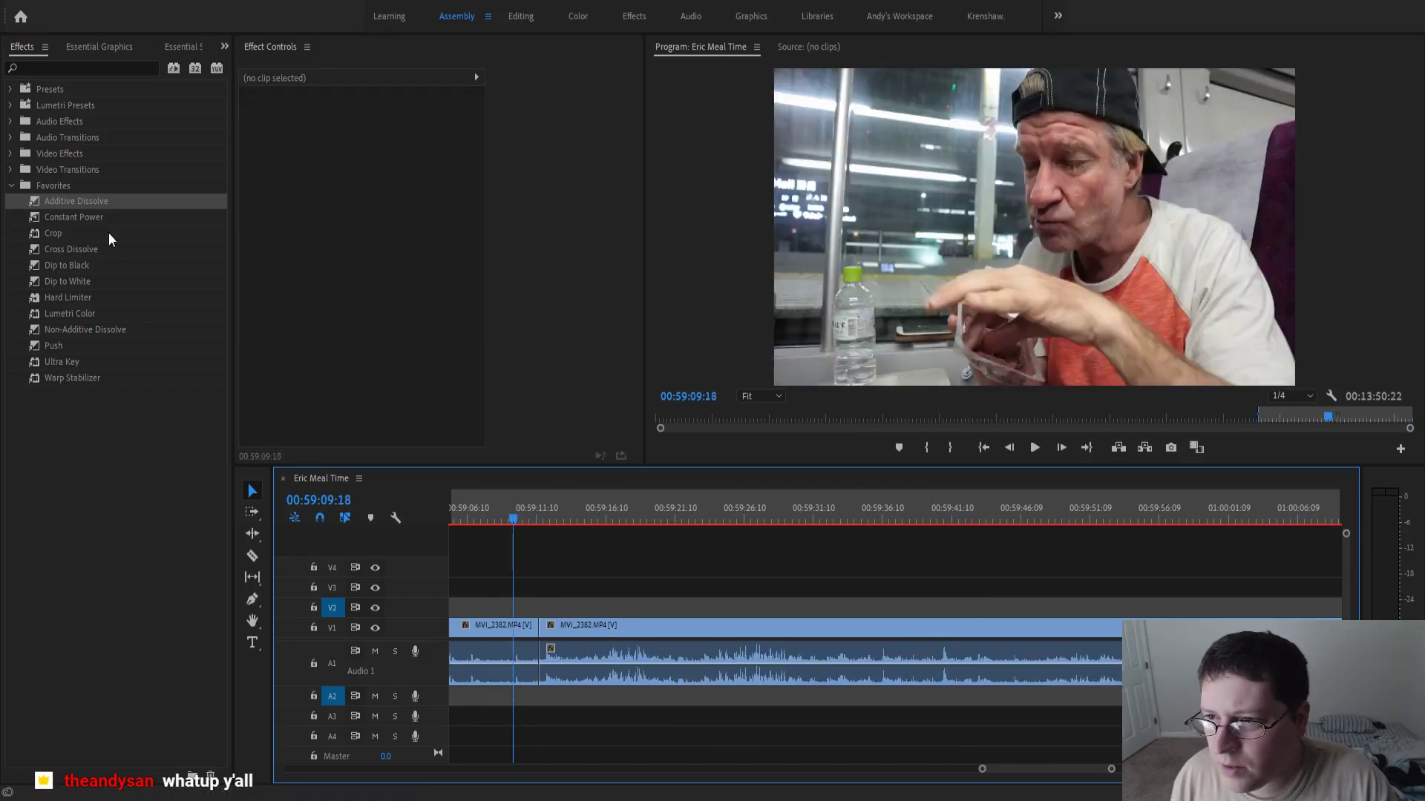
pyautogui.moveTo(108, 217); pyautogui.dragTo(540, 653)
pyautogui.press('space')
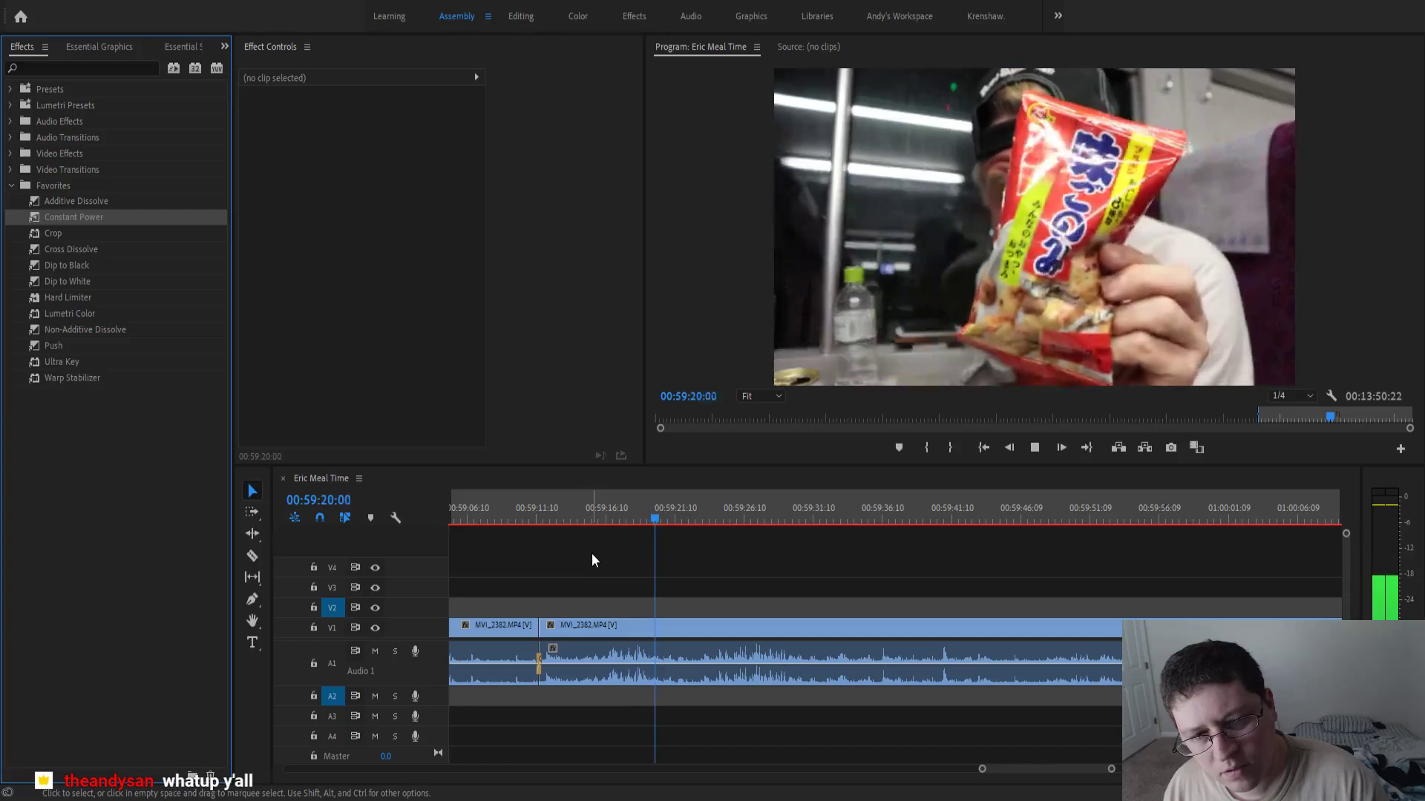
# - Replay the snack bag shot and place the playhead at 00:59:18:16 as the new start point for the clip
pyautogui.click(637, 517)
pyautogui.press('=')
pyautogui.press('=')
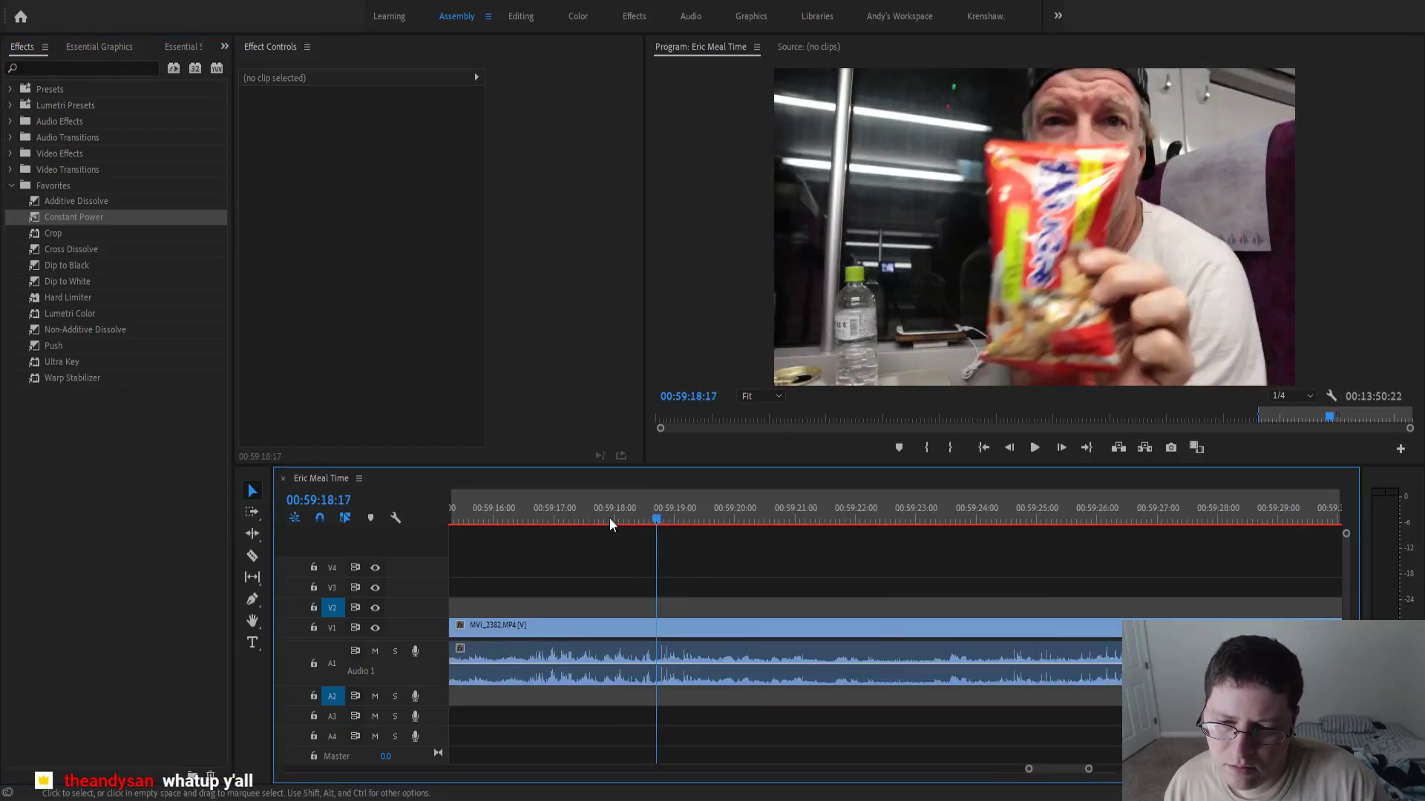
pyautogui.click(595, 515)
pyautogui.press('space')
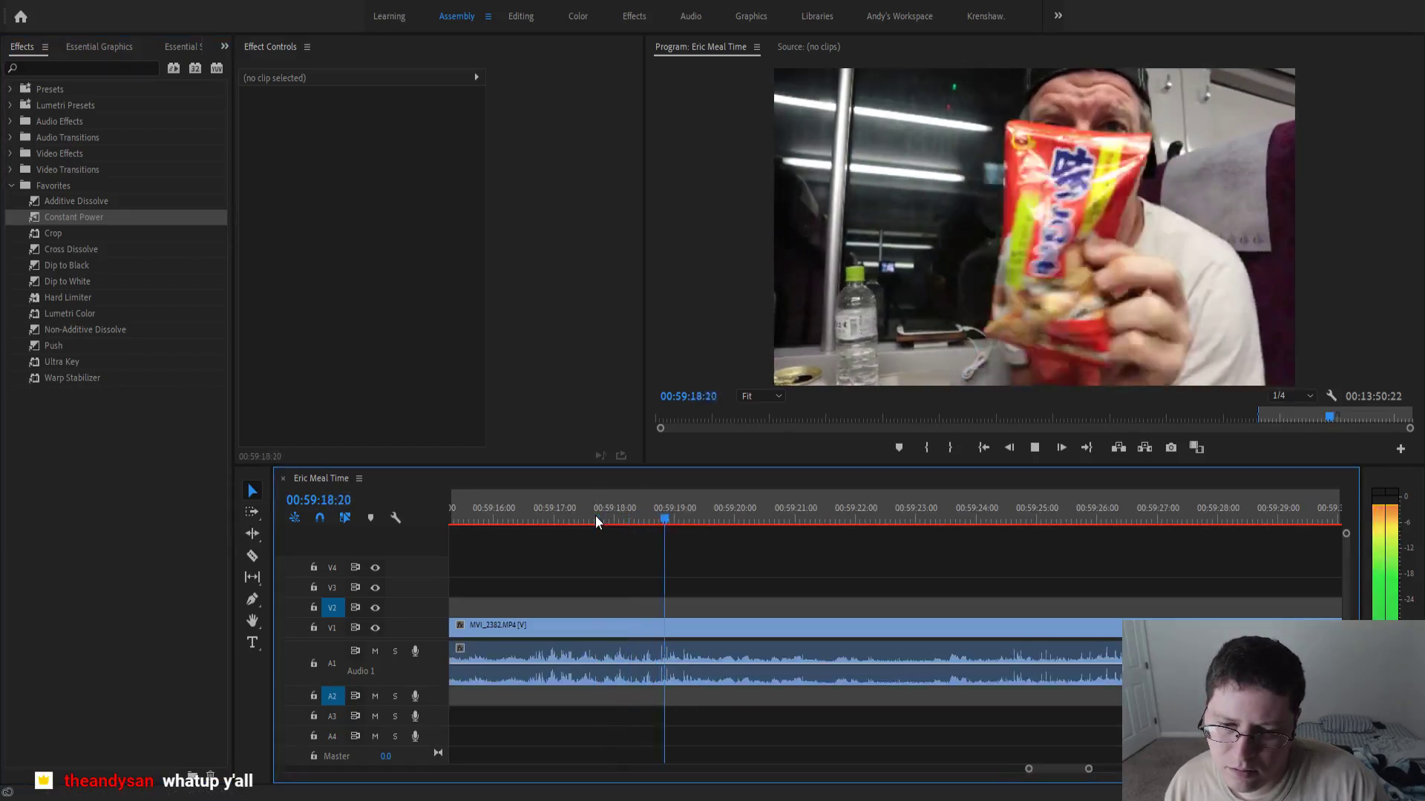
pyautogui.click(681, 519)
pyautogui.moveTo(682, 520); pyautogui.dragTo(653, 541)
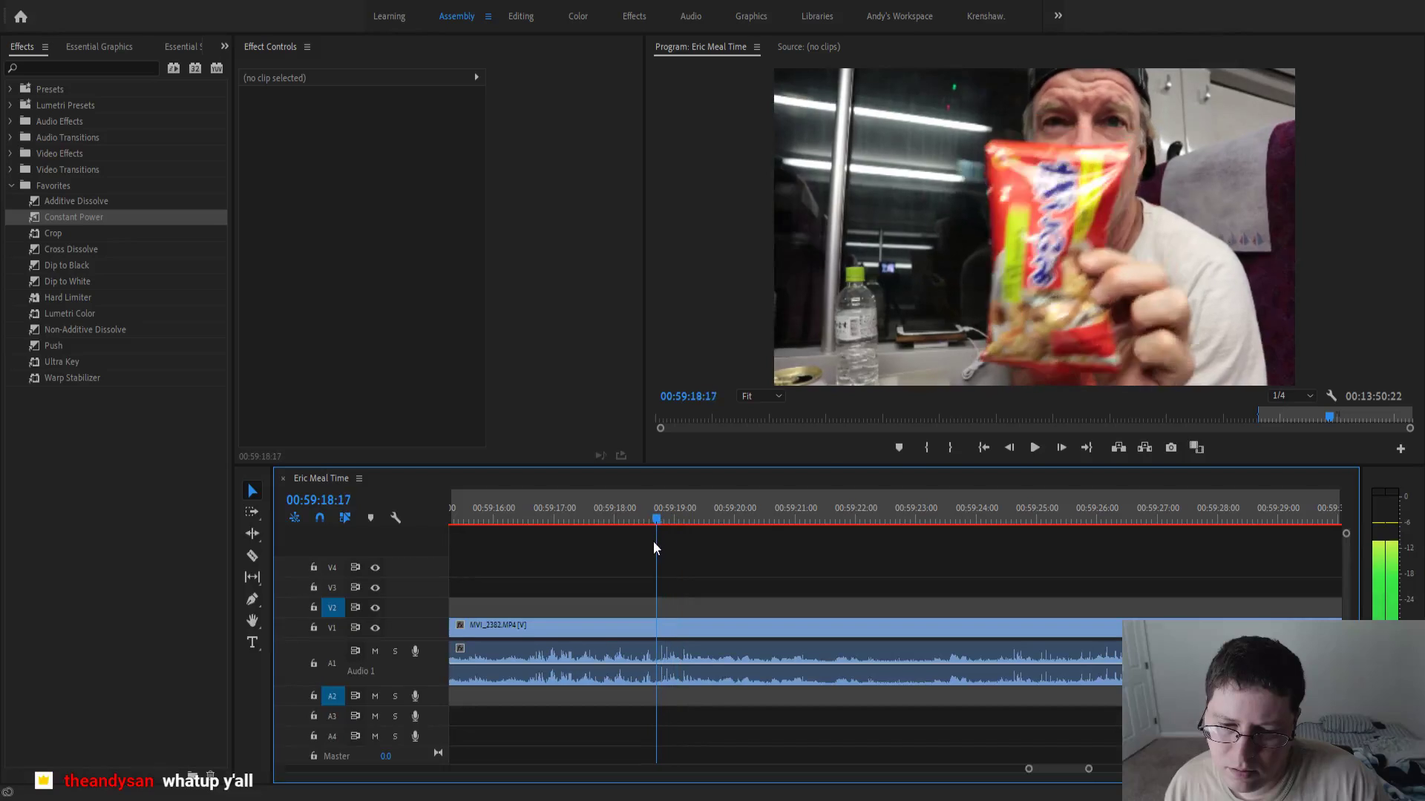
pyautogui.press('-')
pyautogui.press('-')
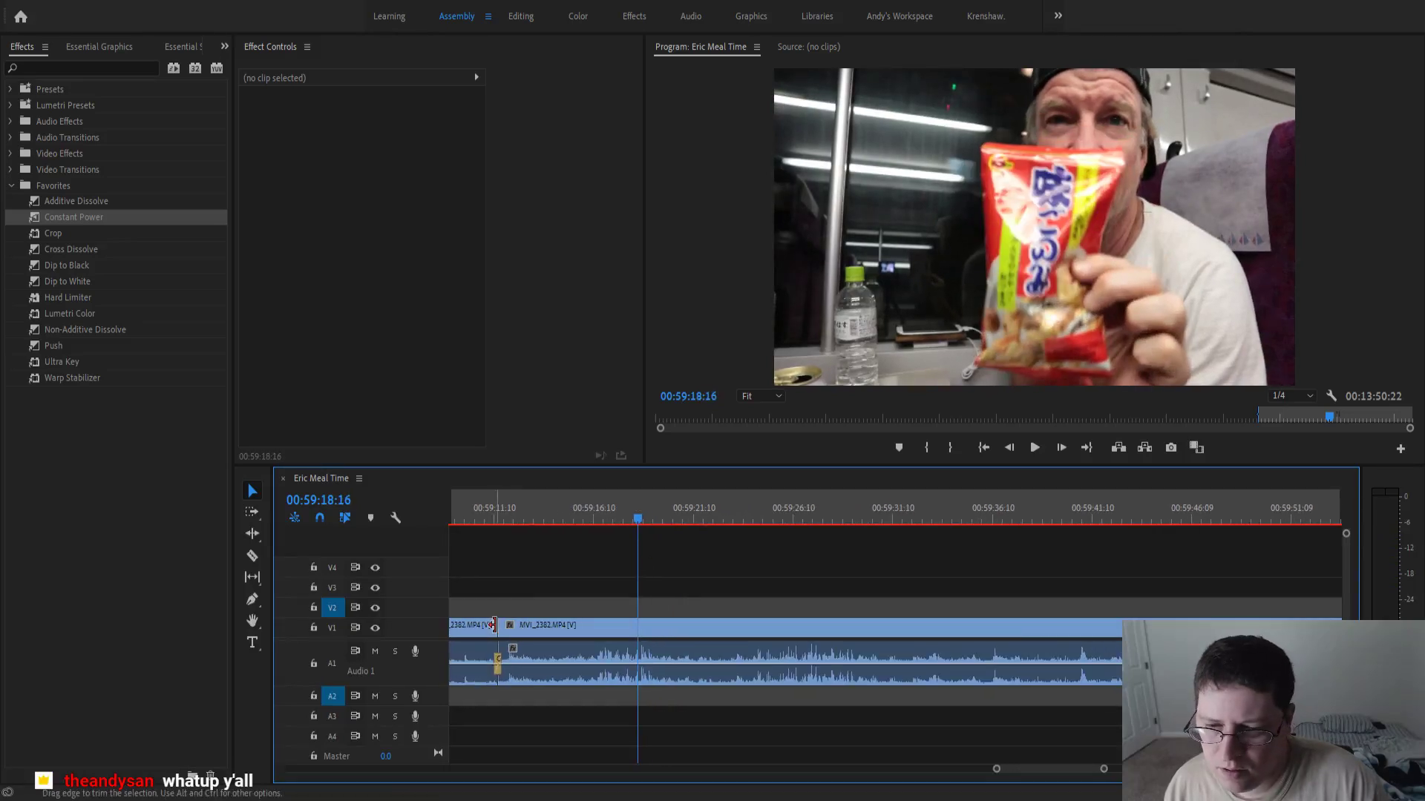
pyautogui.moveTo(500, 625); pyautogui.dragTo(637, 626)
pyautogui.scroll(1, 635, 628)
pyautogui.click(634, 623)
pyautogui.press('Delete')
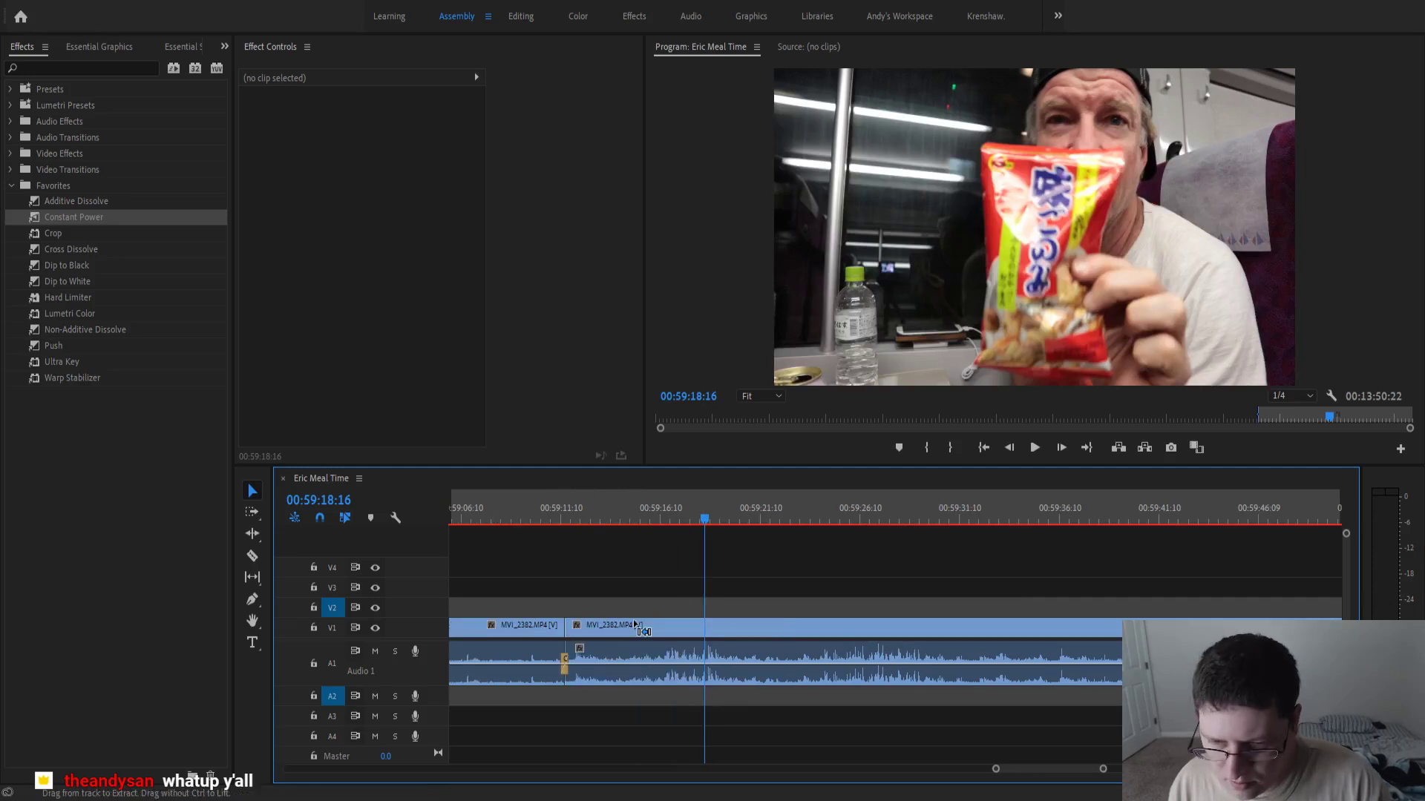
# - Ripple-trim the start of the clip after the 00:59:11:15 join to the playhead at 00:59:18:16
pyautogui.click(255, 536)
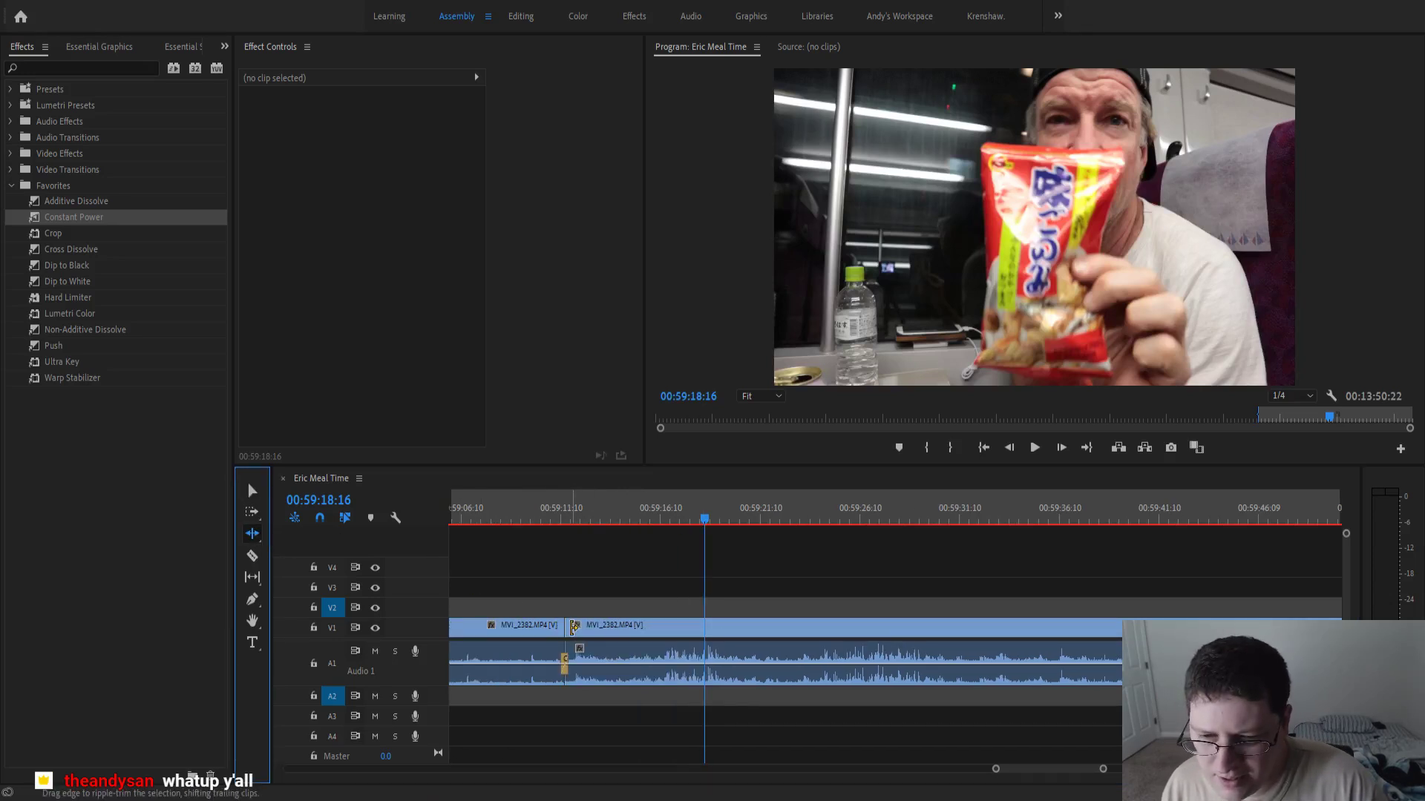
pyautogui.moveTo(572, 627); pyautogui.dragTo(701, 627)
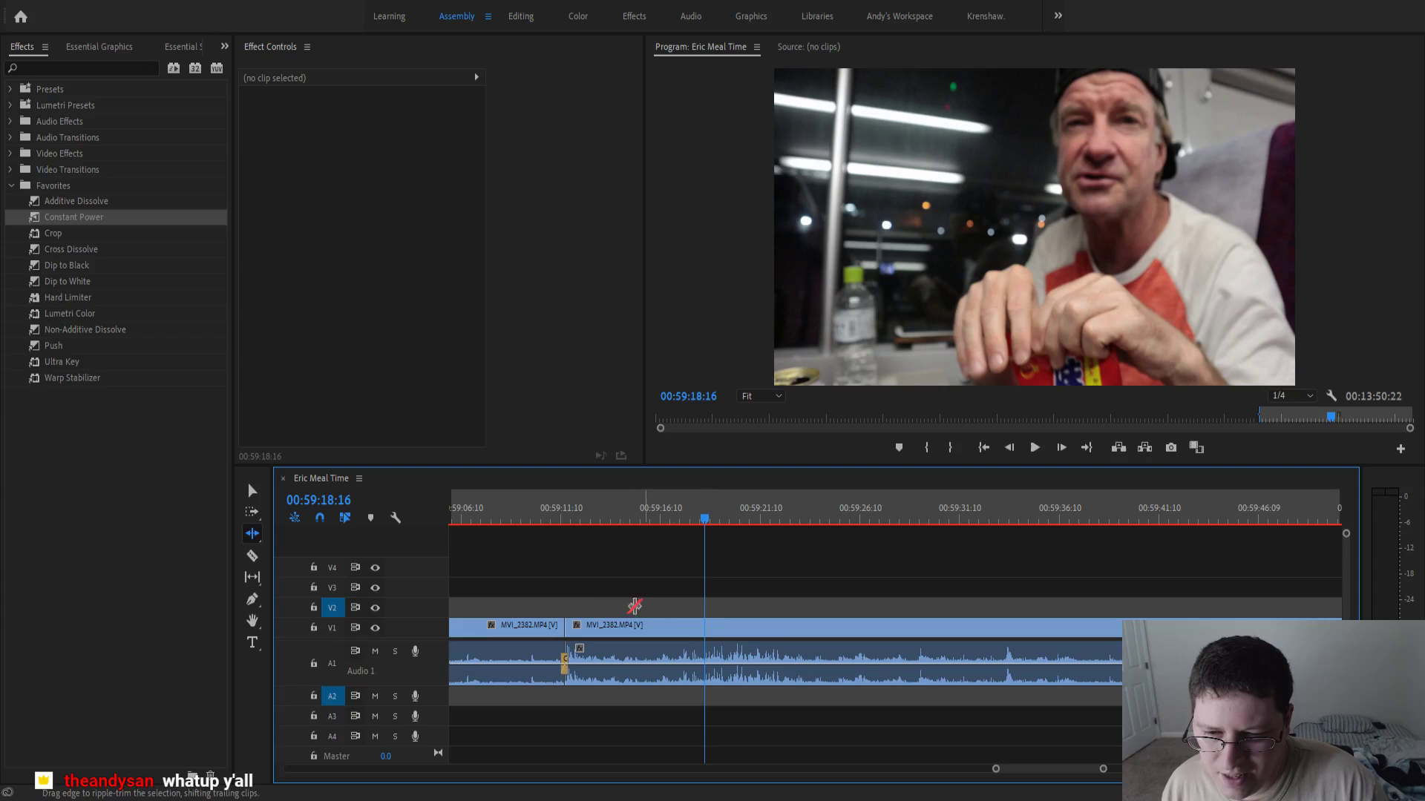
pyautogui.click(537, 518)
pyautogui.click(253, 493)
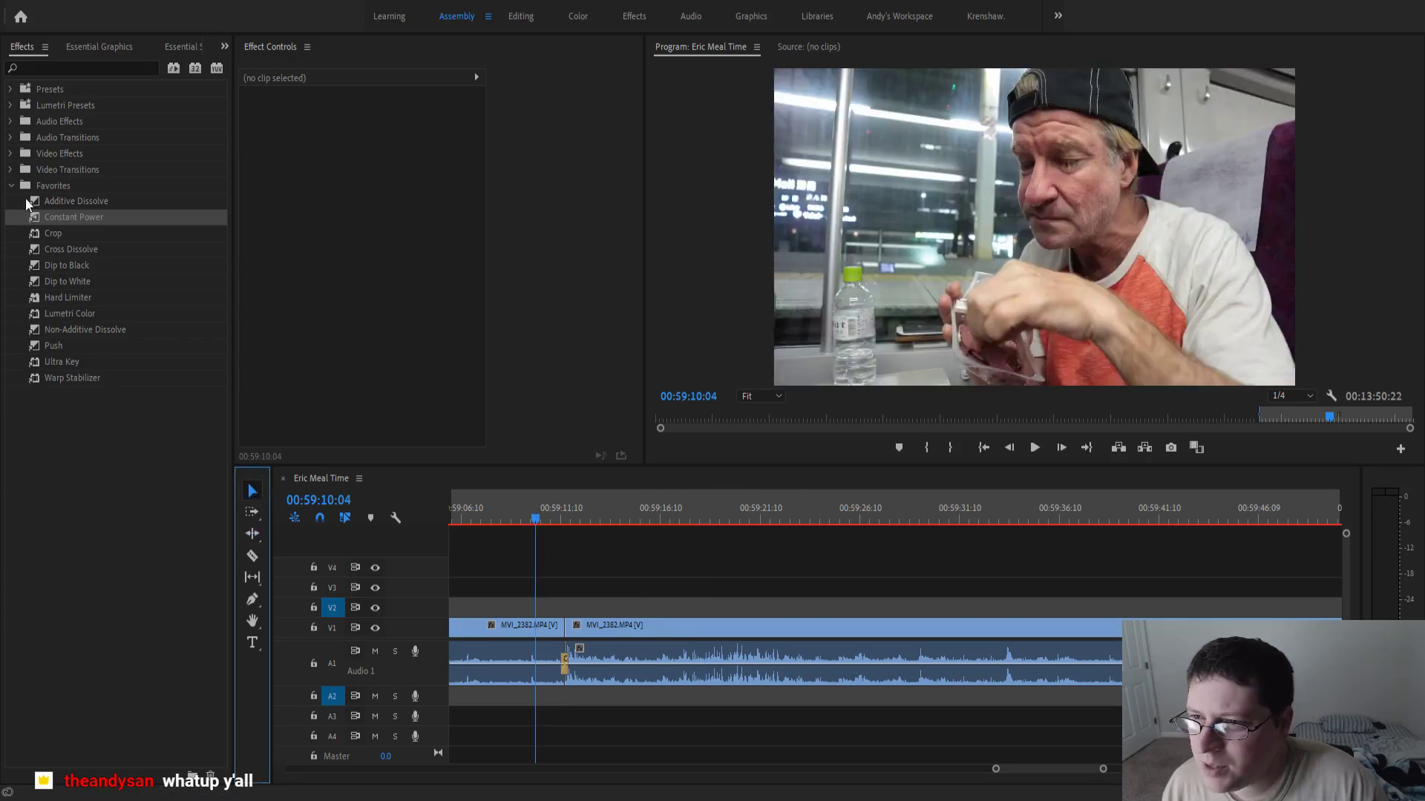
# - Add an Additive Dissolve to the video at the 00:59:11:15 join and play it back
pyautogui.moveTo(25, 199); pyautogui.dragTo(505, 563)
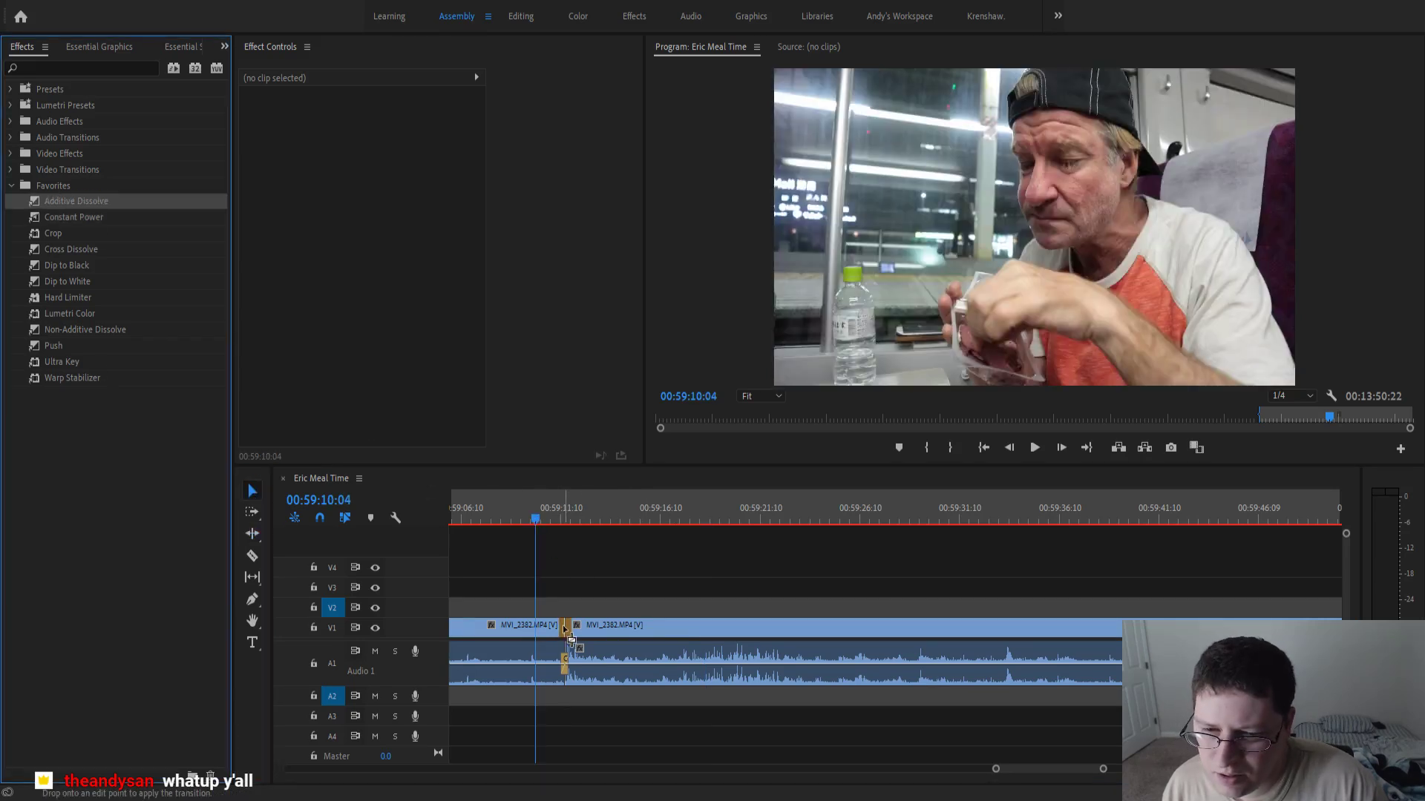
pyautogui.moveTo(570, 637); pyautogui.dragTo(564, 626)
pyautogui.press('space')
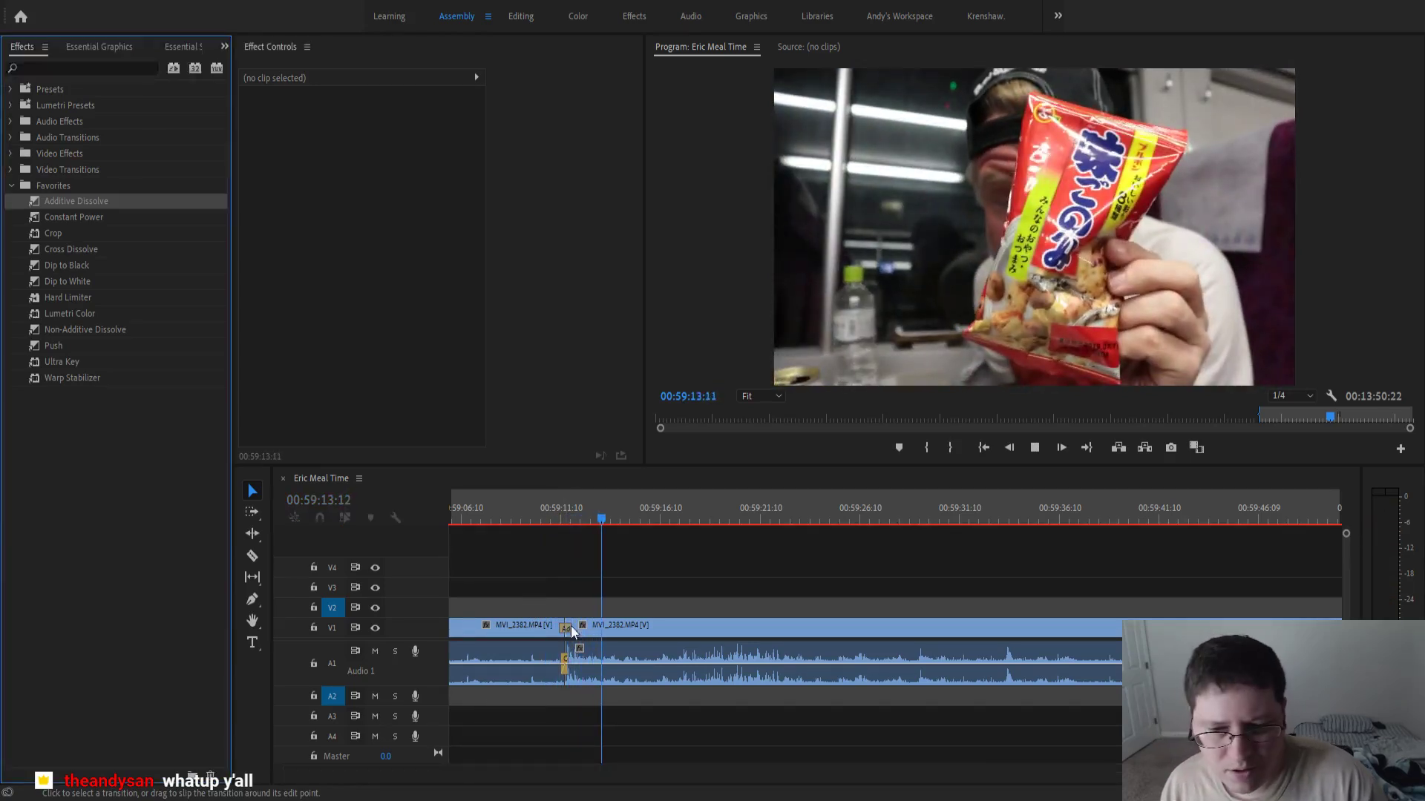
# - Move the sequence Out point back to the end of the closing graphic on V3
pyautogui.press('-')
pyautogui.press('-')
pyautogui.scroll(-2, 608, 615)
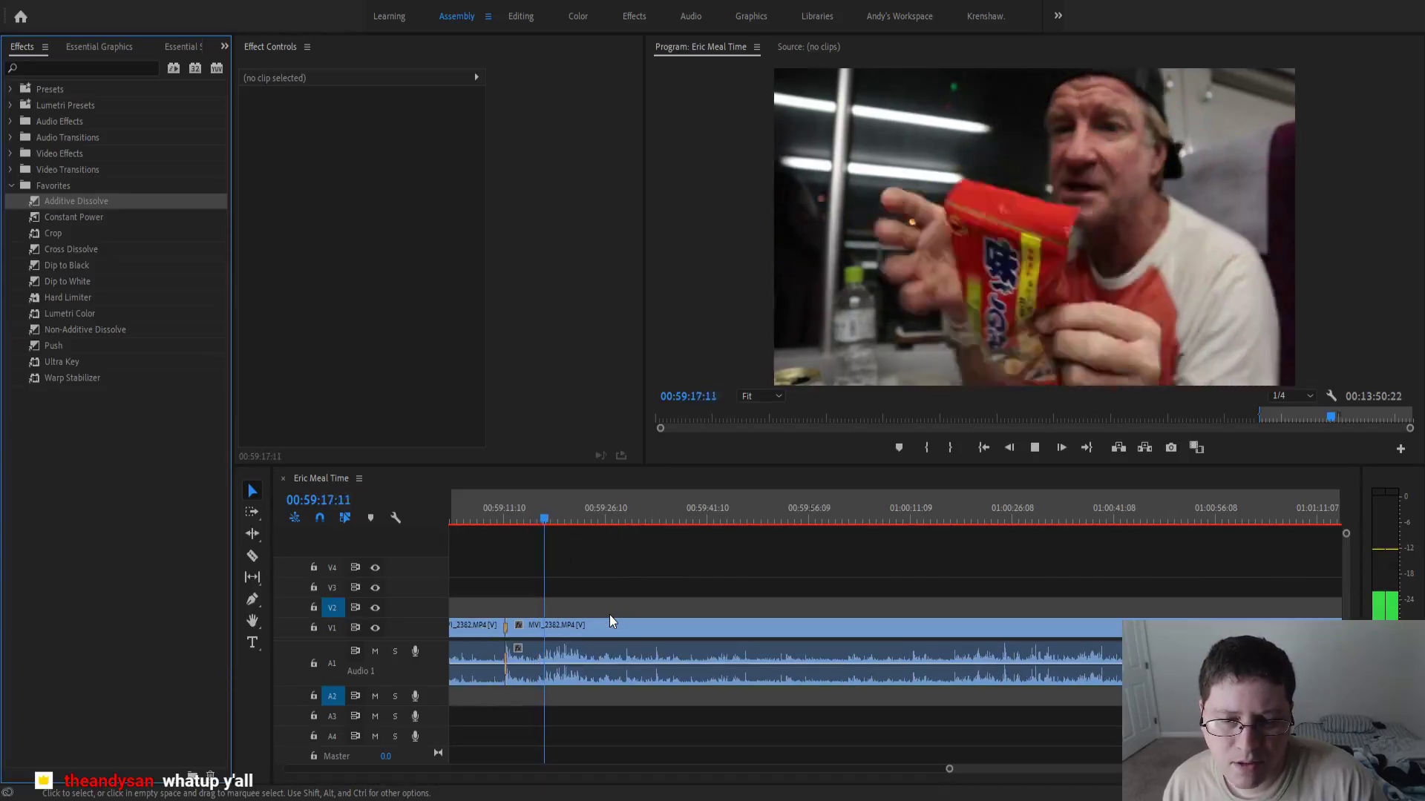
pyautogui.press('-')
pyautogui.press('-')
pyautogui.scroll(-4, 609, 615)
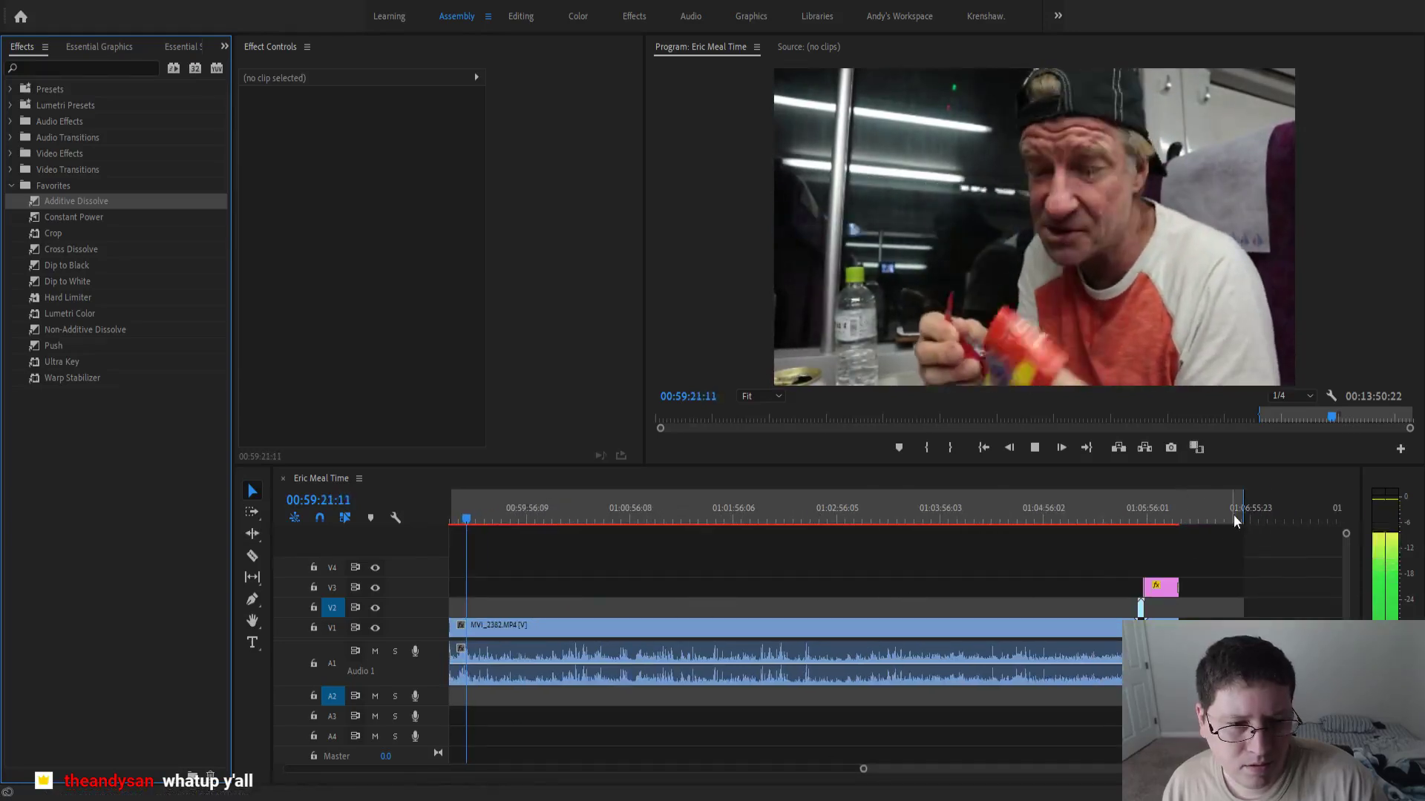
pyautogui.moveTo(1246, 502); pyautogui.dragTo(1180, 519)
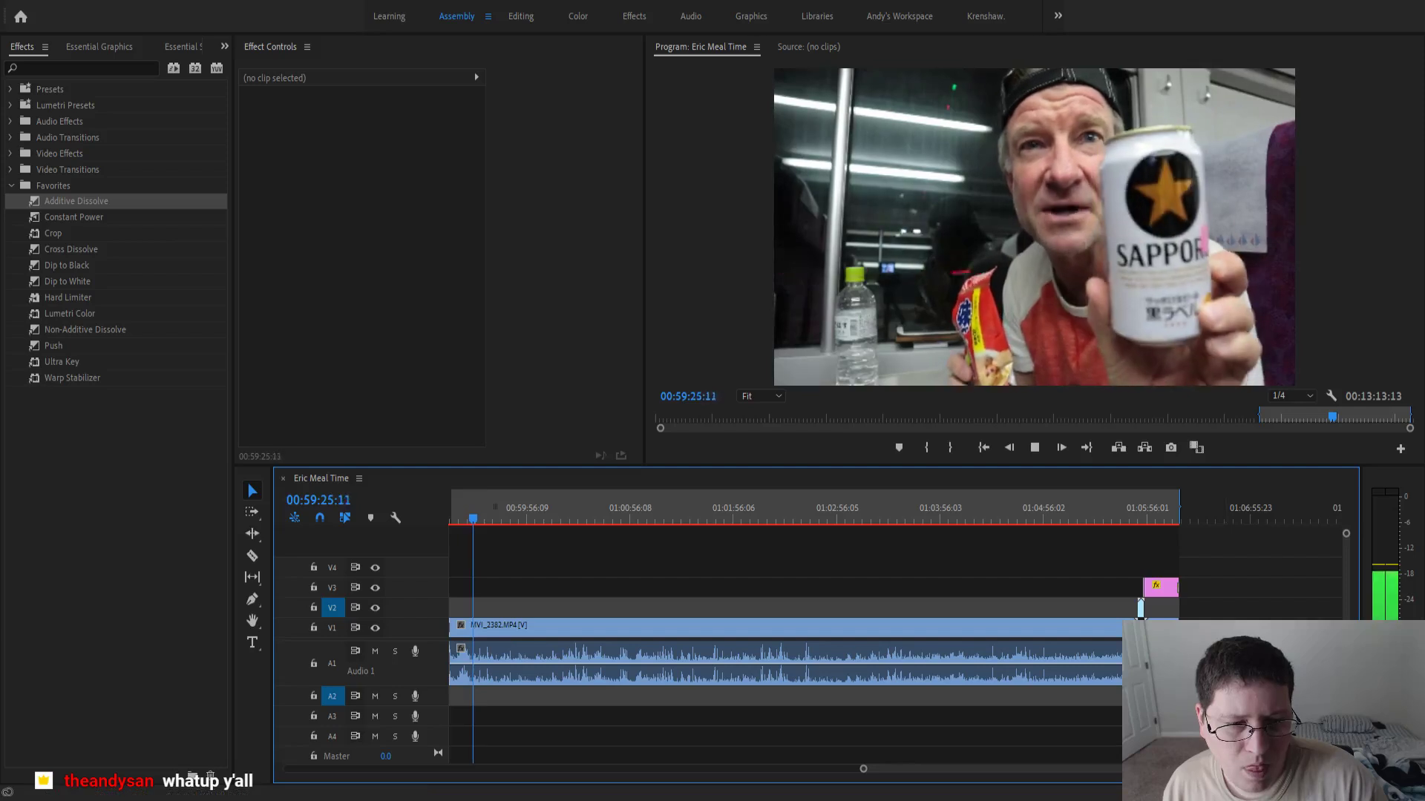
# - Replay the part where the snacks are poured out and split the MVI_2382.MP4 clip at 00:59:33:08
pyautogui.moveTo(1335, 769); pyautogui.dragTo(1302, 769)
pyautogui.scroll(-5, 895, 646)
pyautogui.scroll(-1, 895, 646)
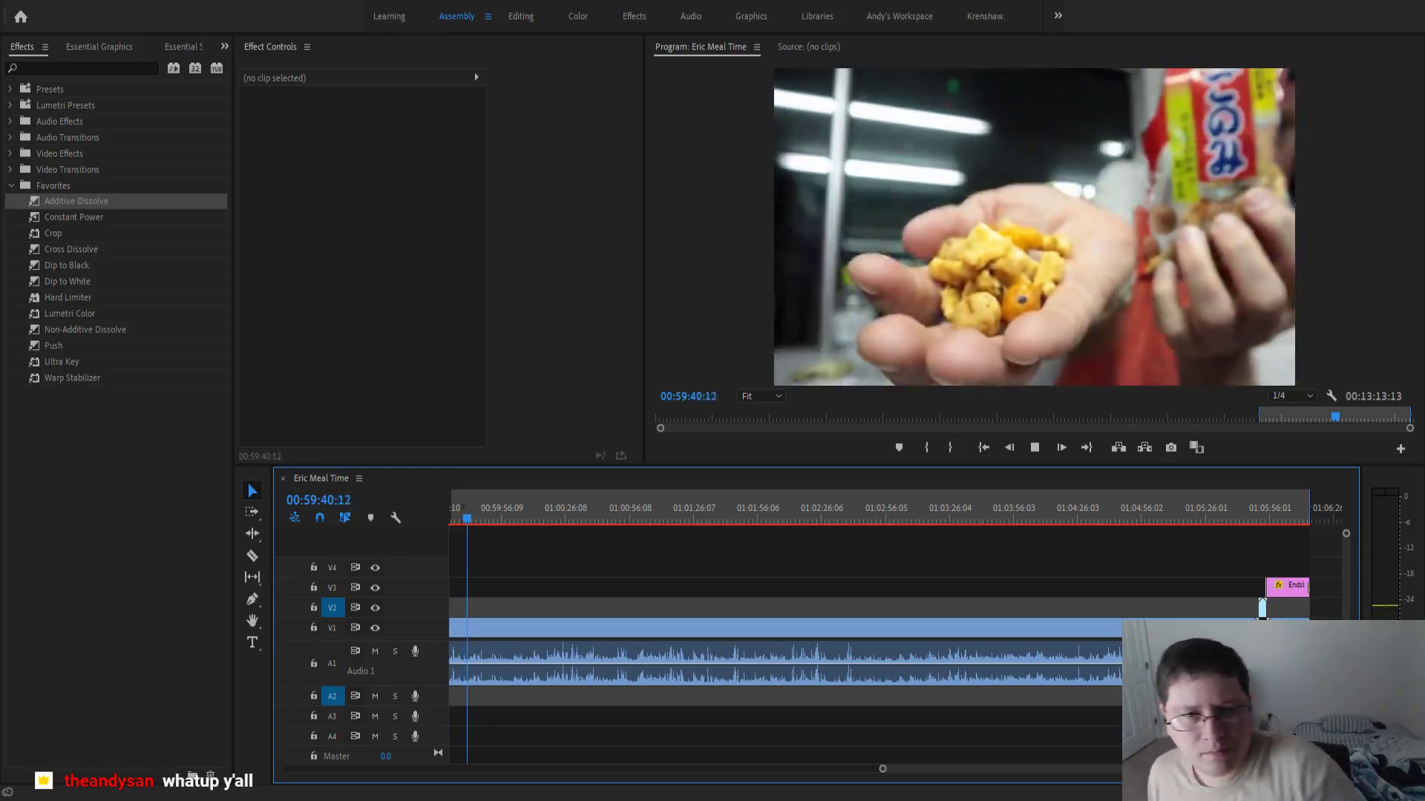
pyautogui.scroll(3, 523, 586)
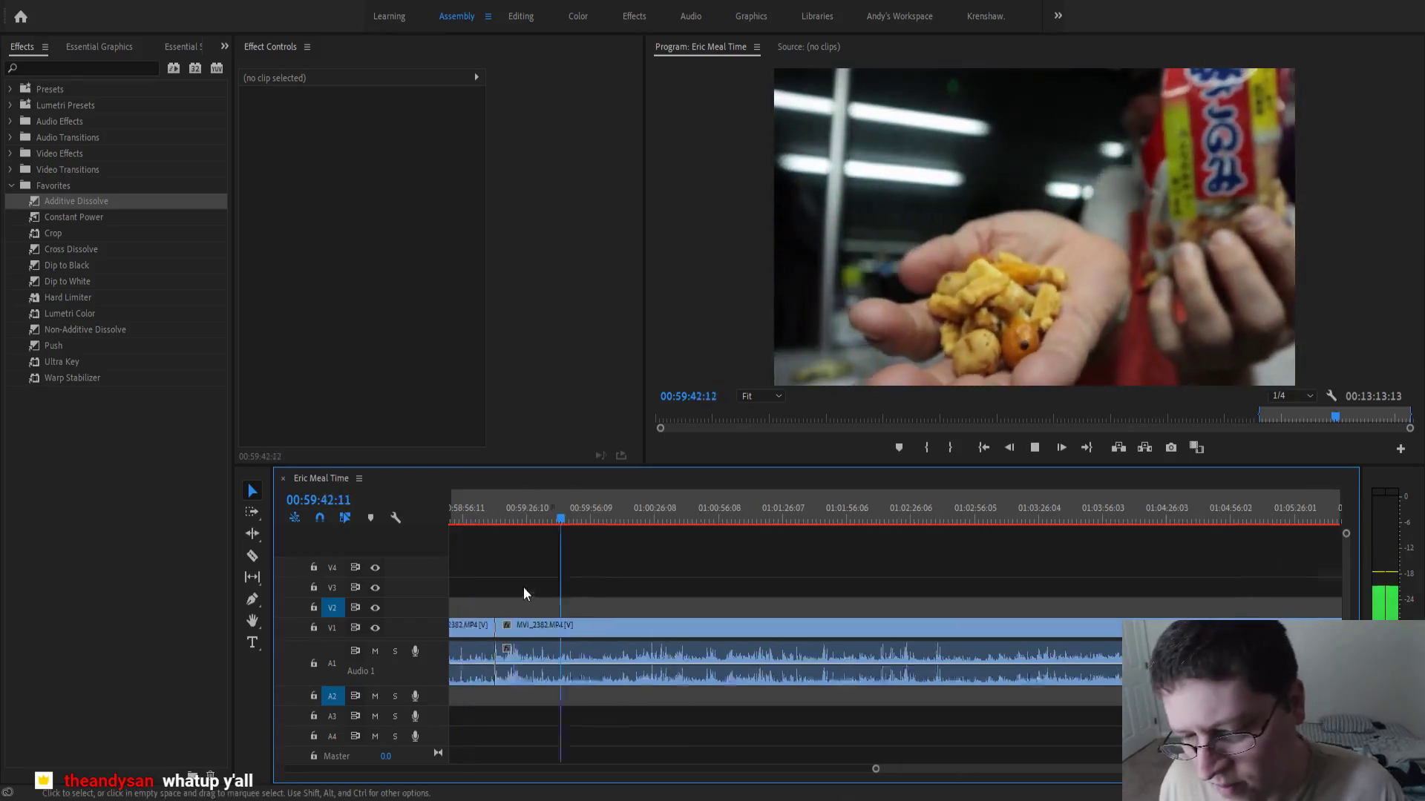
pyautogui.scroll(2, 523, 586)
pyautogui.click(600, 518)
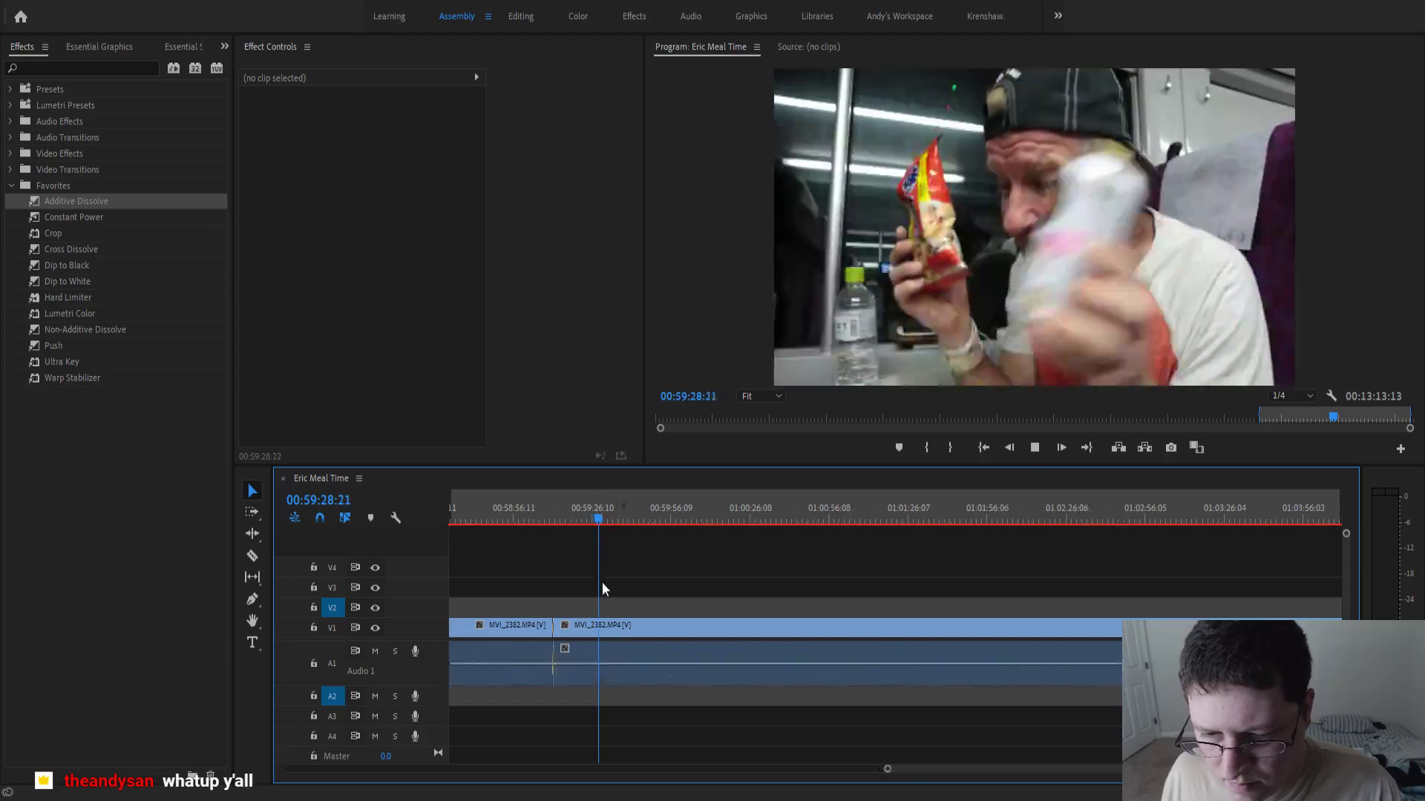
pyautogui.scroll(3, 622, 577)
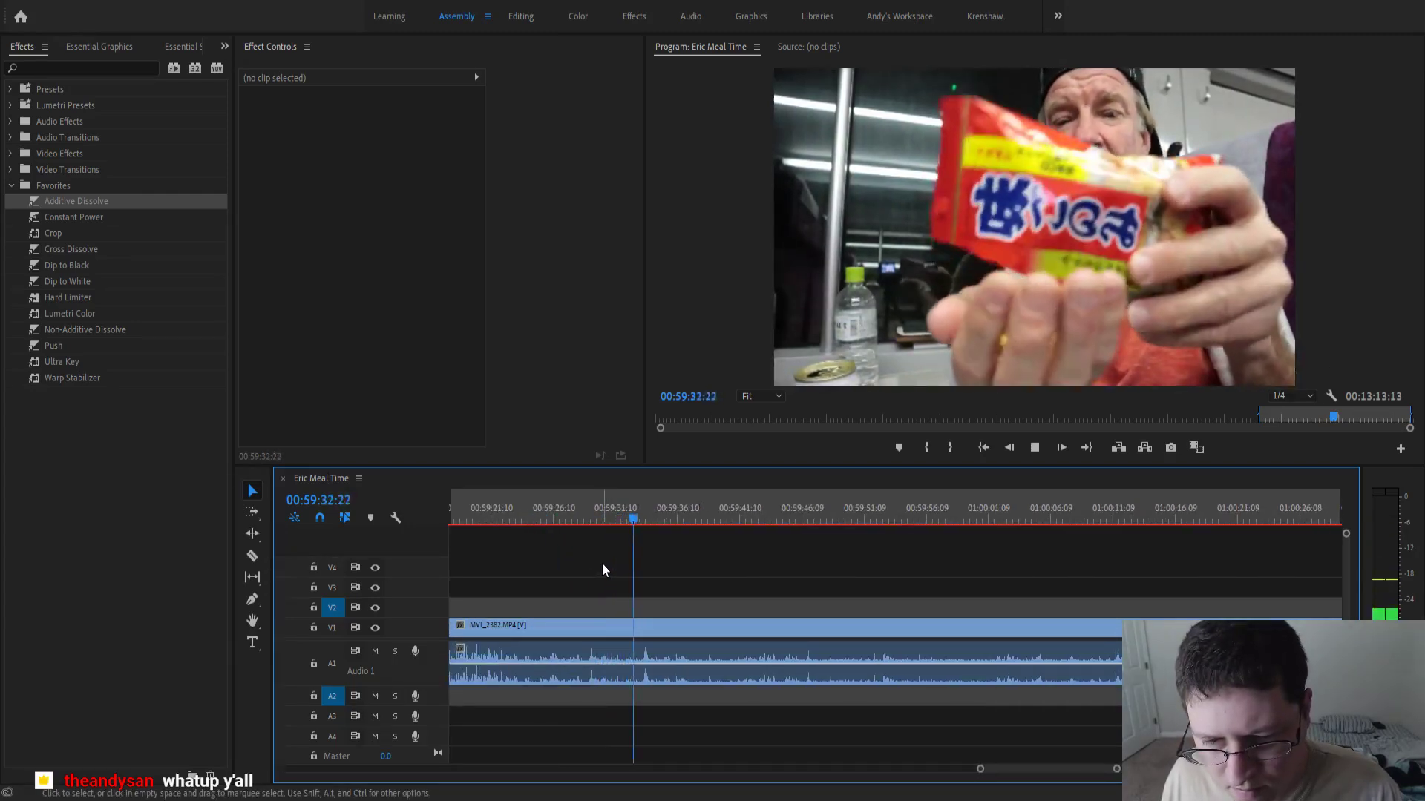
pyautogui.press('space')
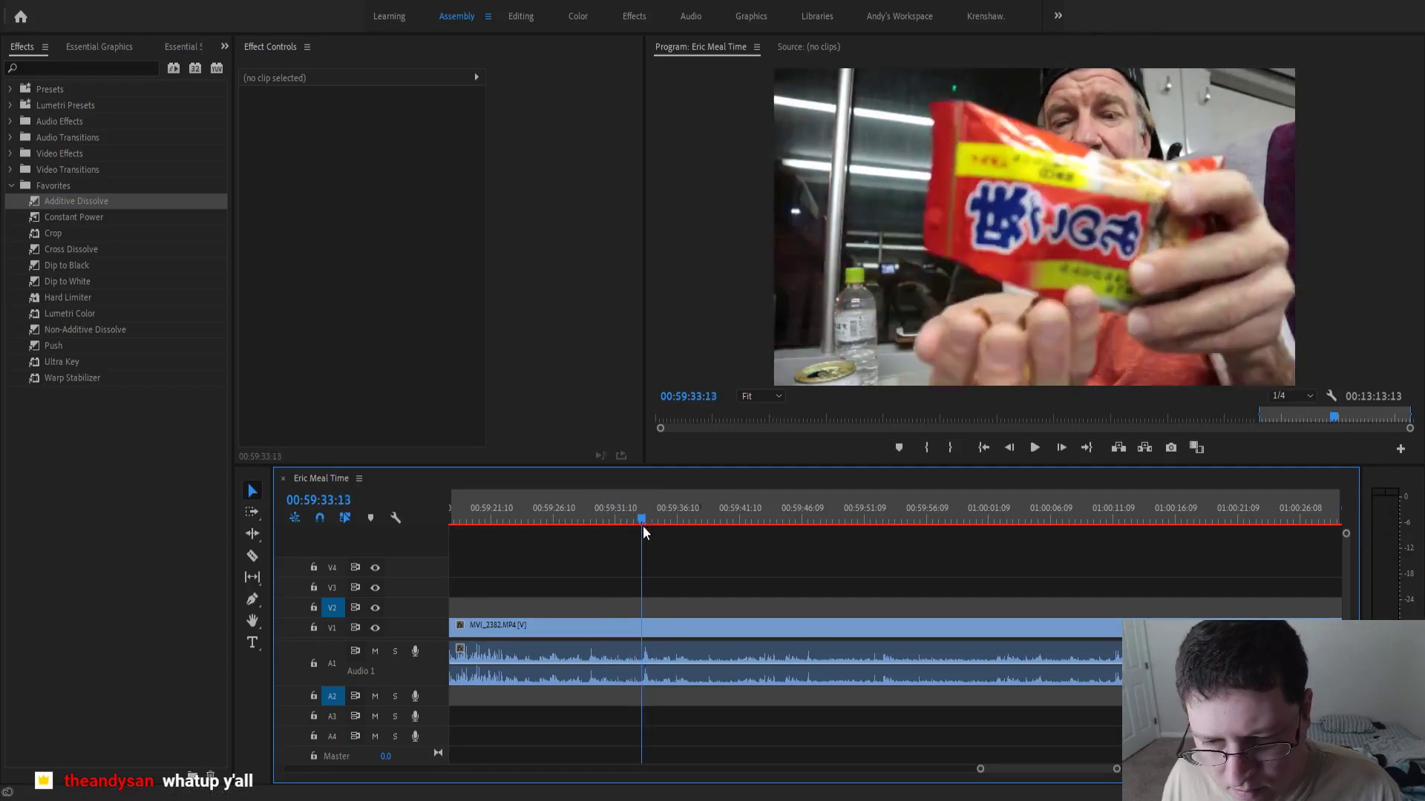
pyautogui.moveTo(643, 526); pyautogui.dragTo(640, 528)
pyautogui.hotkey('ctrl', 'k')
# - Split the clip again at 00:59:41:03 and ripple-delete the segment between the two cuts
pyautogui.click(664, 519)
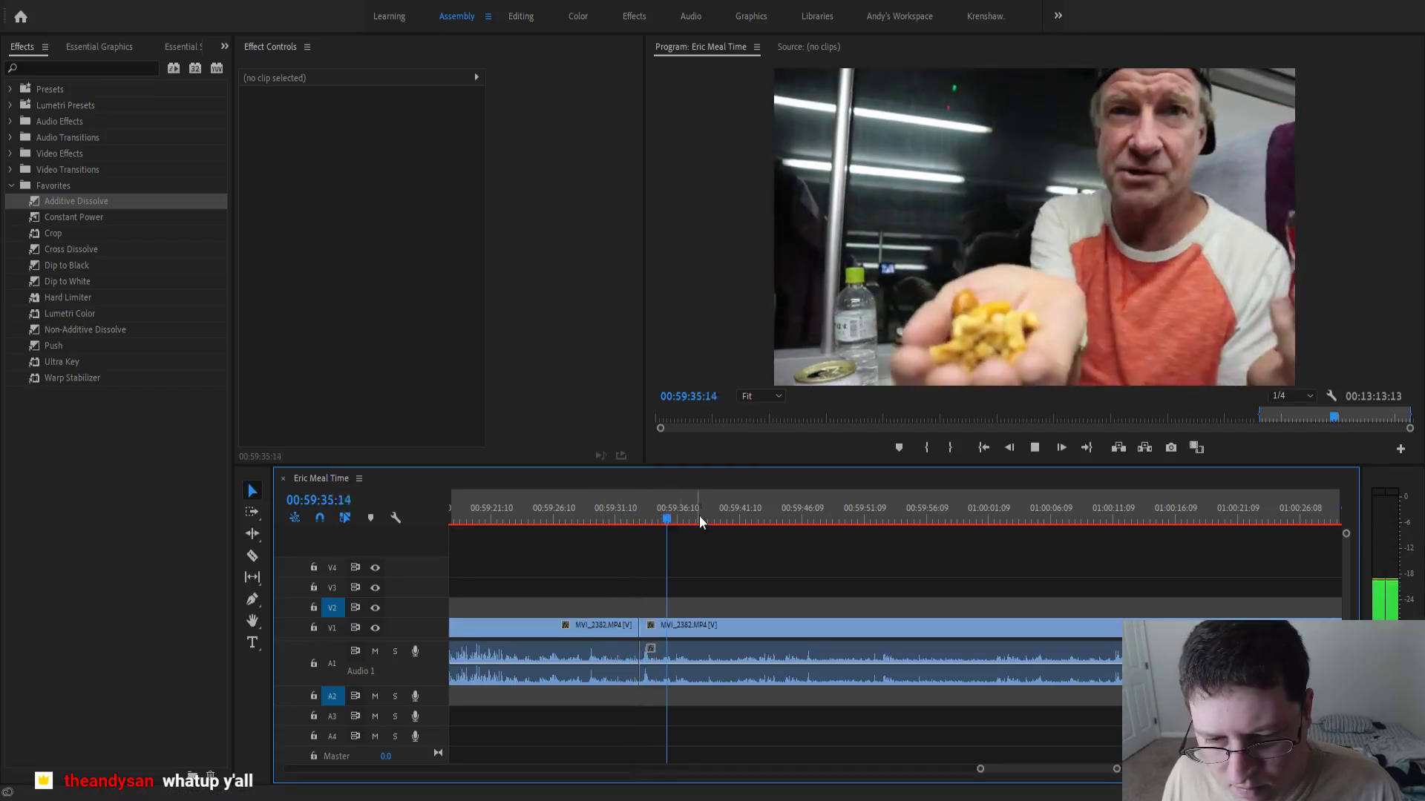
pyautogui.click(737, 511)
pyautogui.press('space')
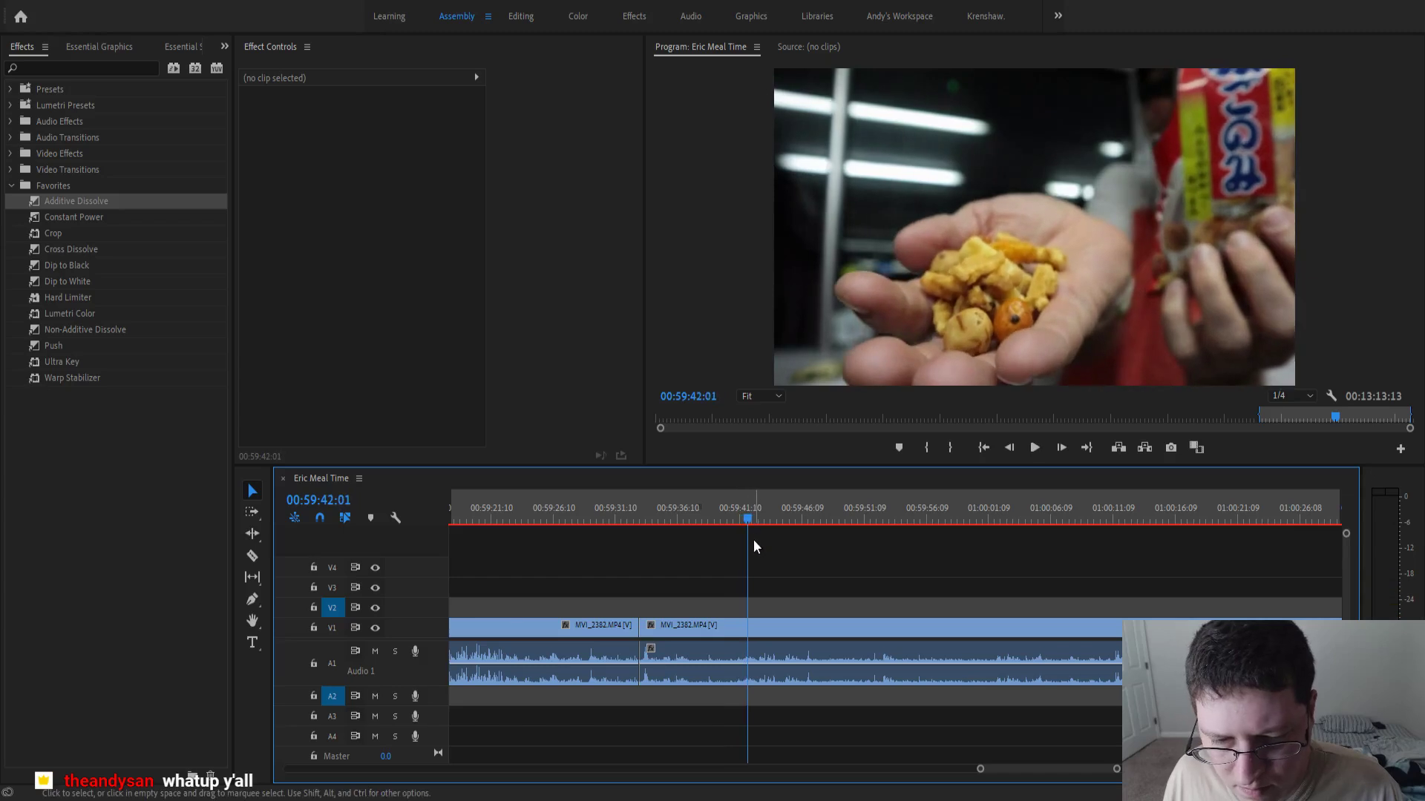
pyautogui.press('=')
pyautogui.moveTo(745, 518); pyautogui.dragTo(728, 544)
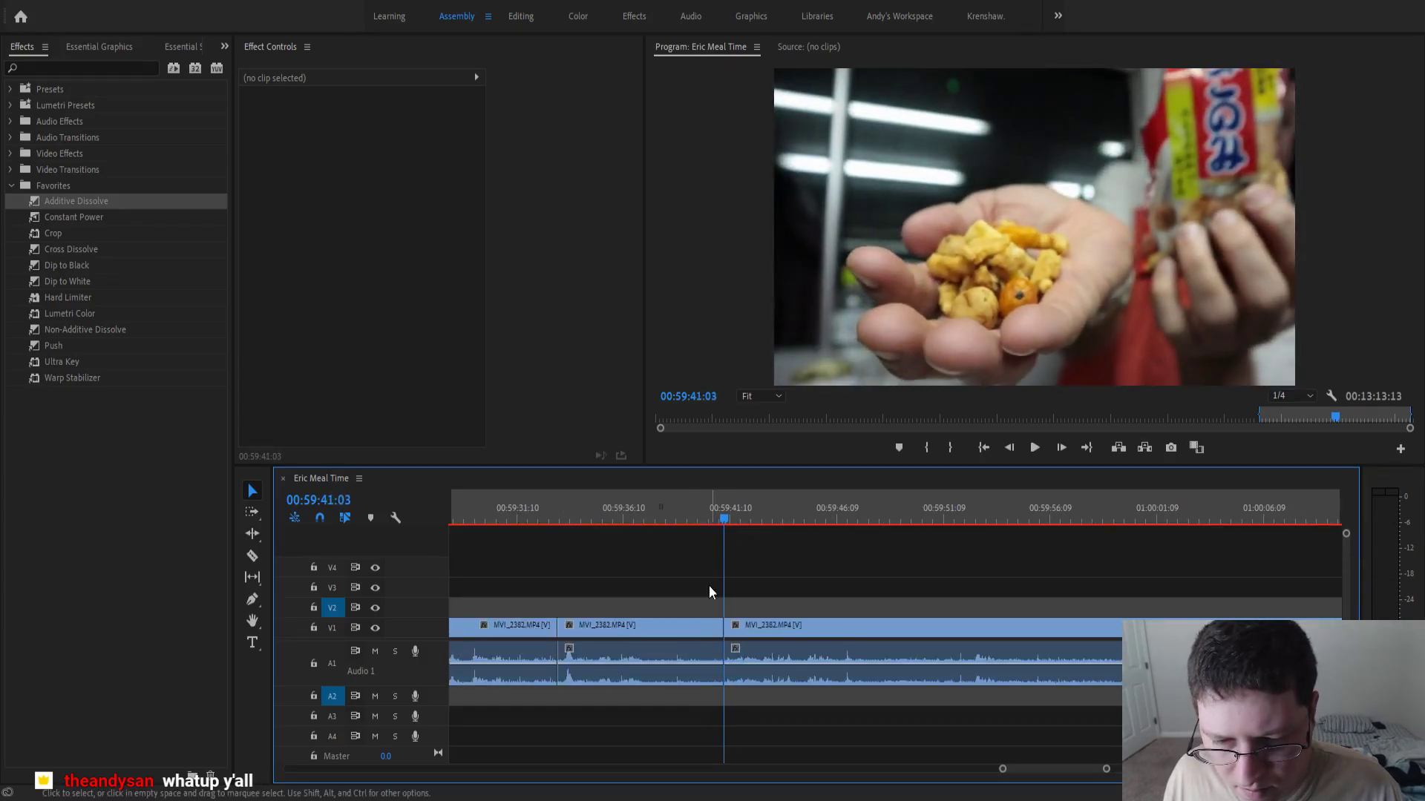
pyautogui.hotkey('ctrl', 'k')
pyautogui.click(691, 631)
pyautogui.hotkey('shift', 'Delete')
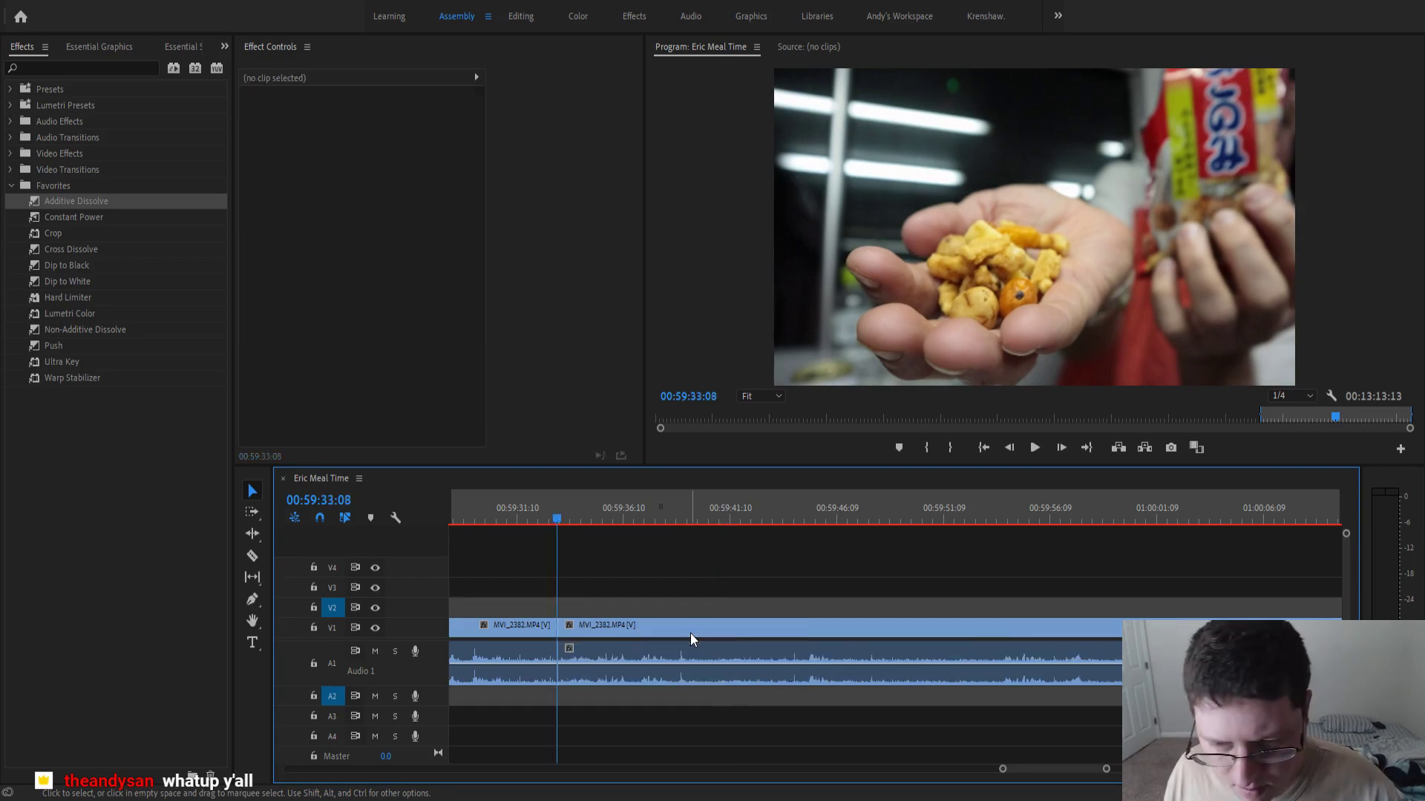
# - Add a Constant Power audio crossfade at the 00:59:33:08 join and play across it
pyautogui.click(543, 517)
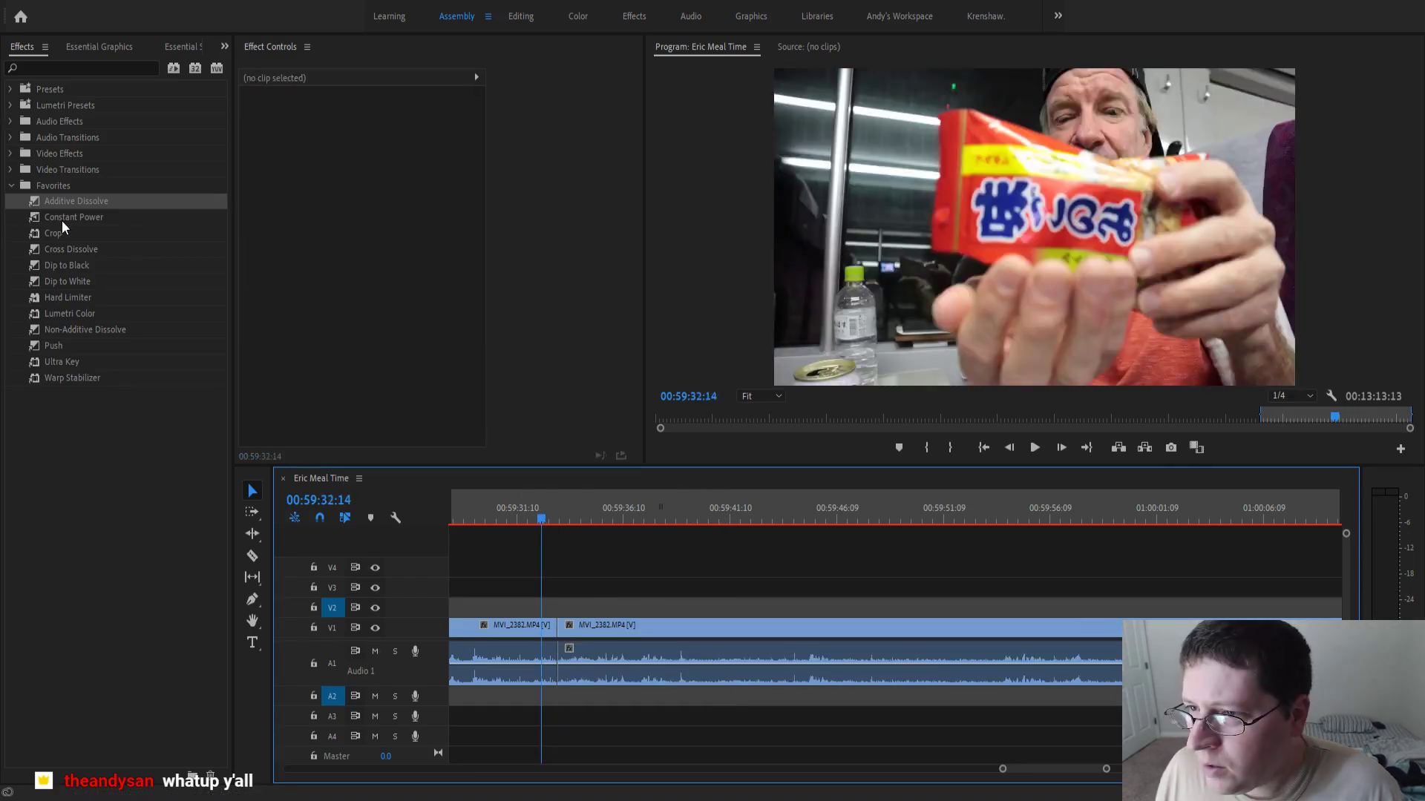
pyautogui.moveTo(61, 220); pyautogui.dragTo(556, 679)
pyautogui.press('space')
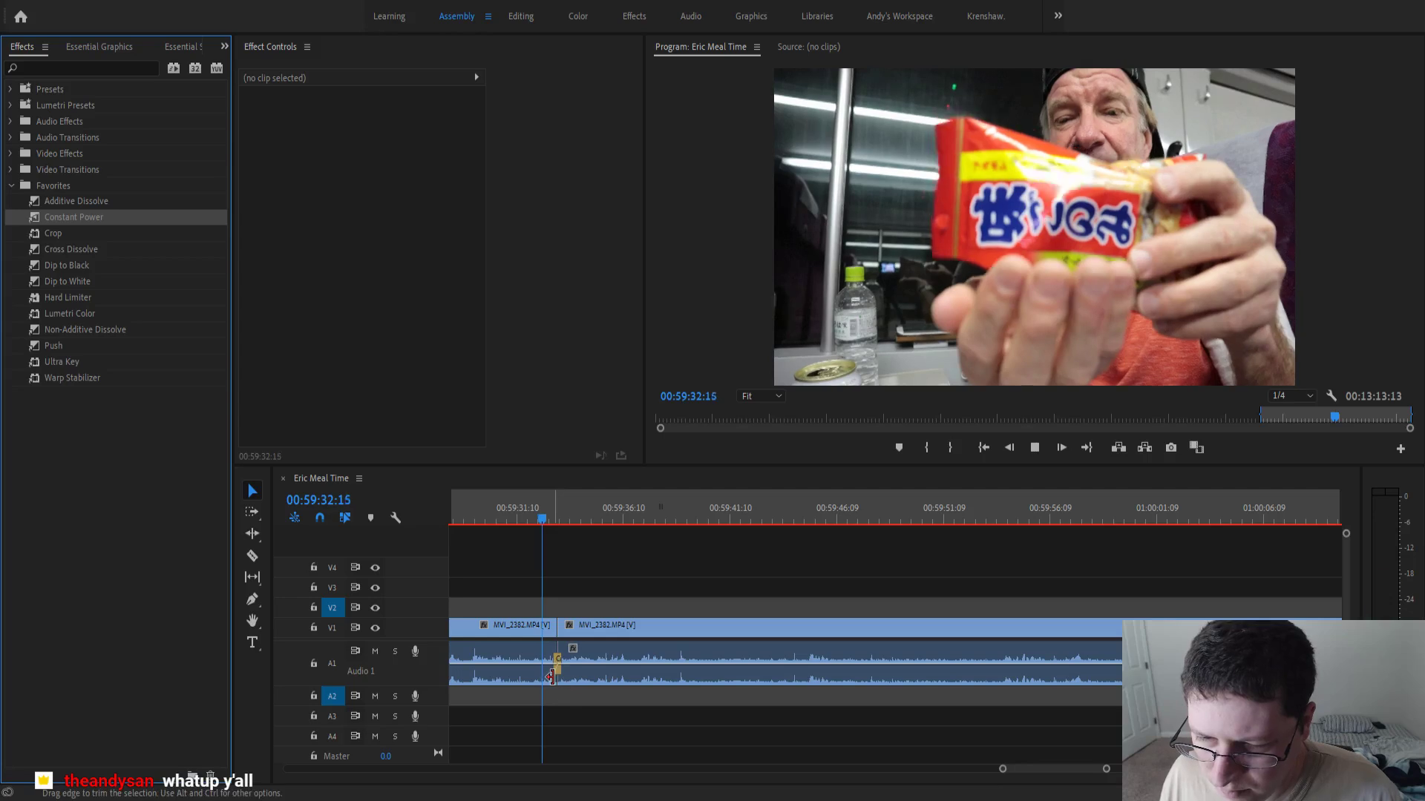
pyautogui.press('space')
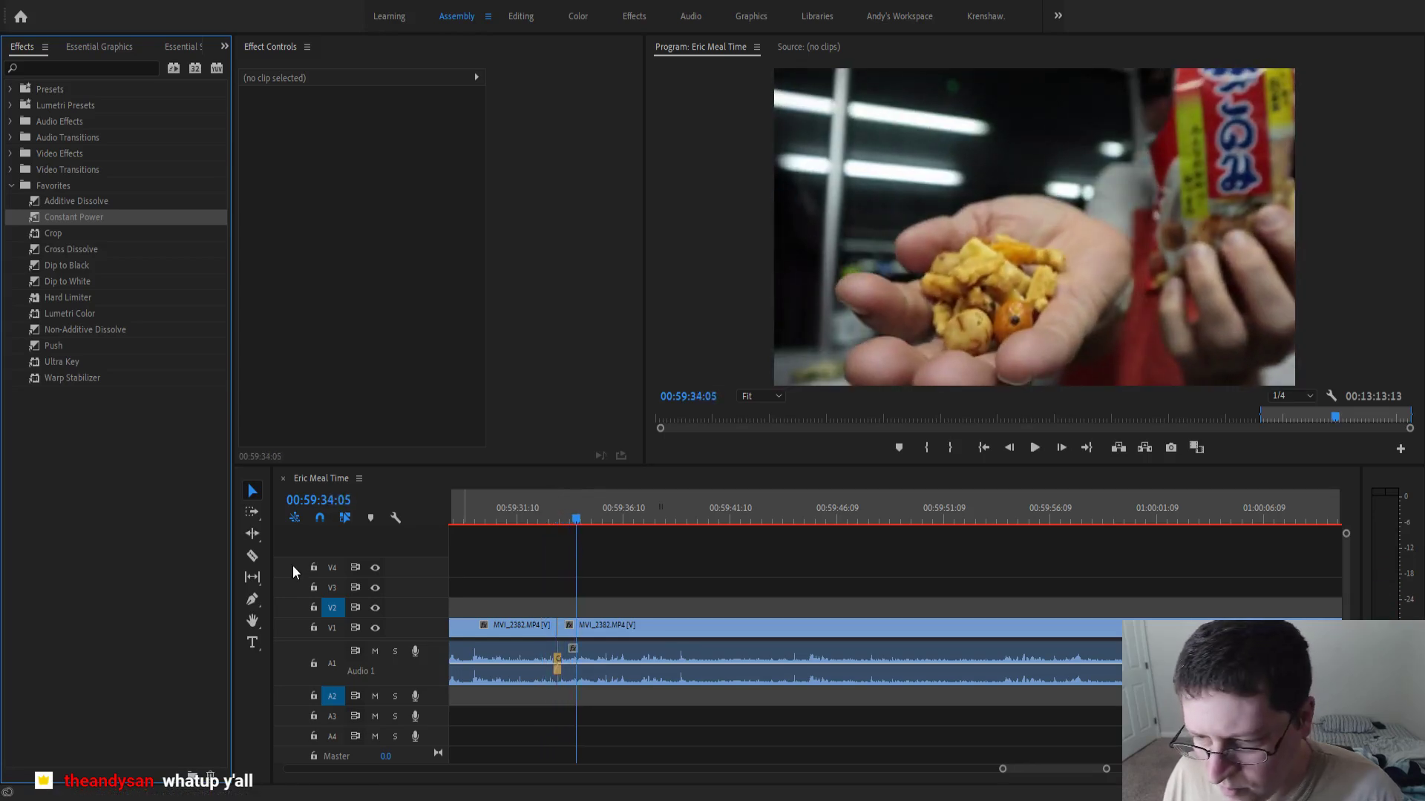
# - Ripple-trim the join after 00:59:33:08 to extend the outgoing clip by a few frames and replay the transition
pyautogui.click(251, 534)
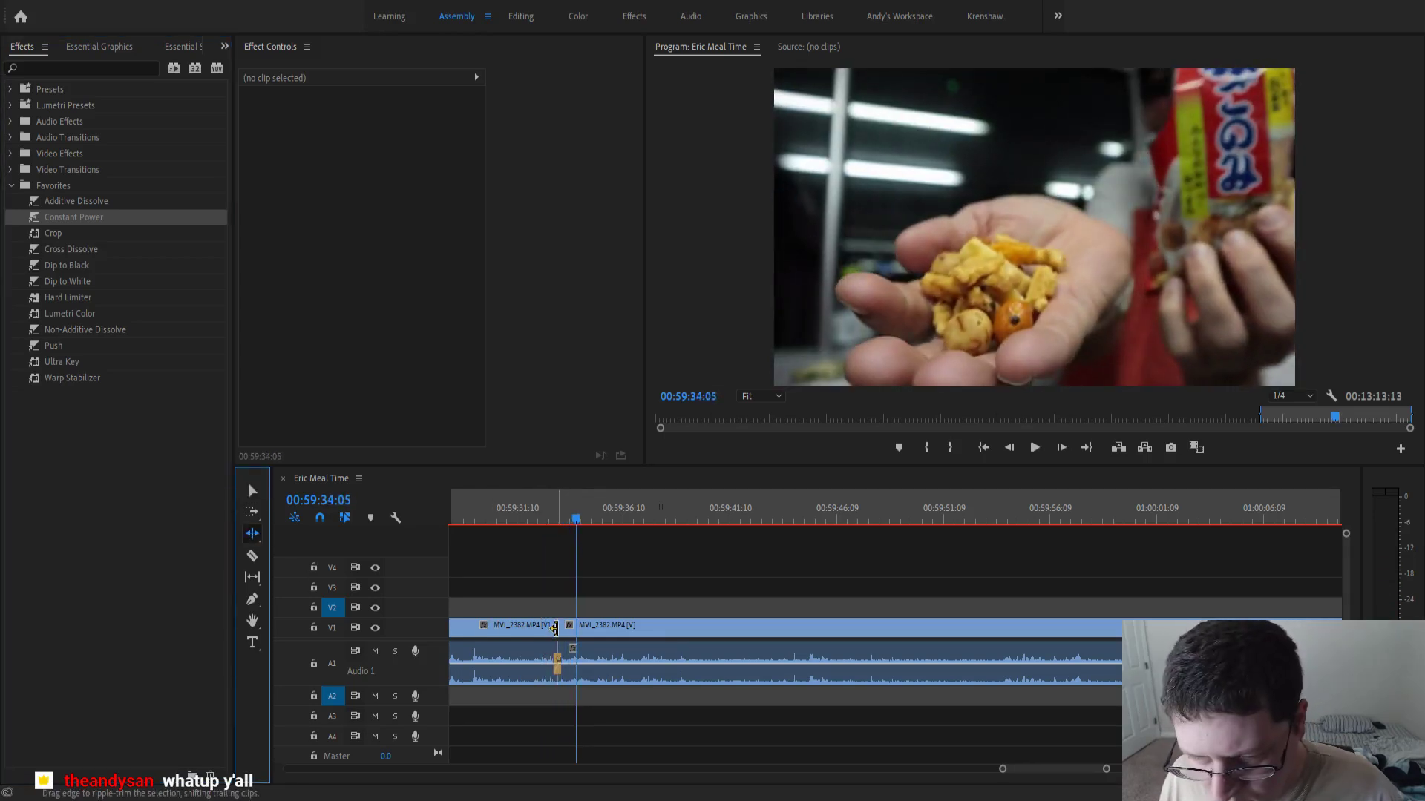
pyautogui.moveTo(554, 627); pyautogui.dragTo(558, 627)
pyautogui.click(537, 524)
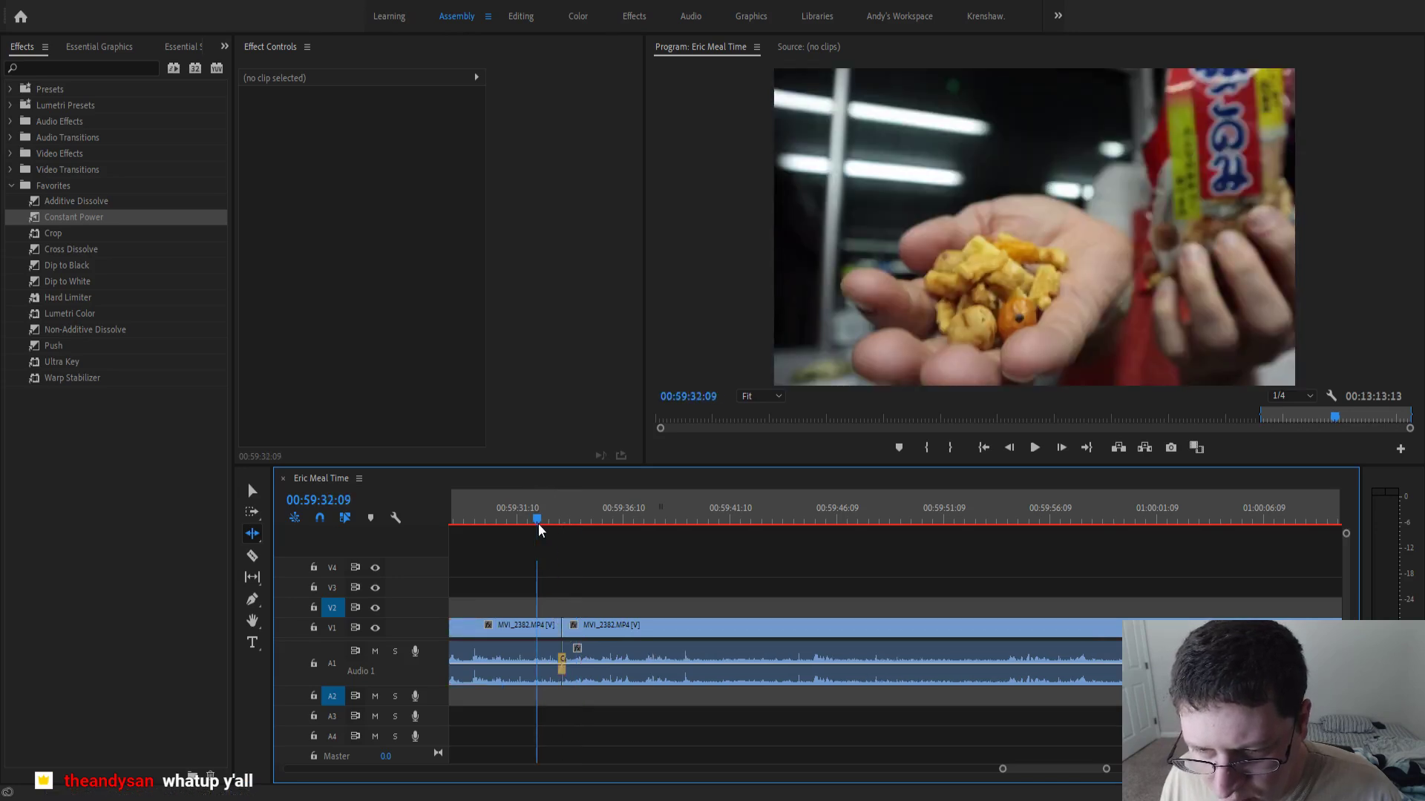
pyautogui.press('space')
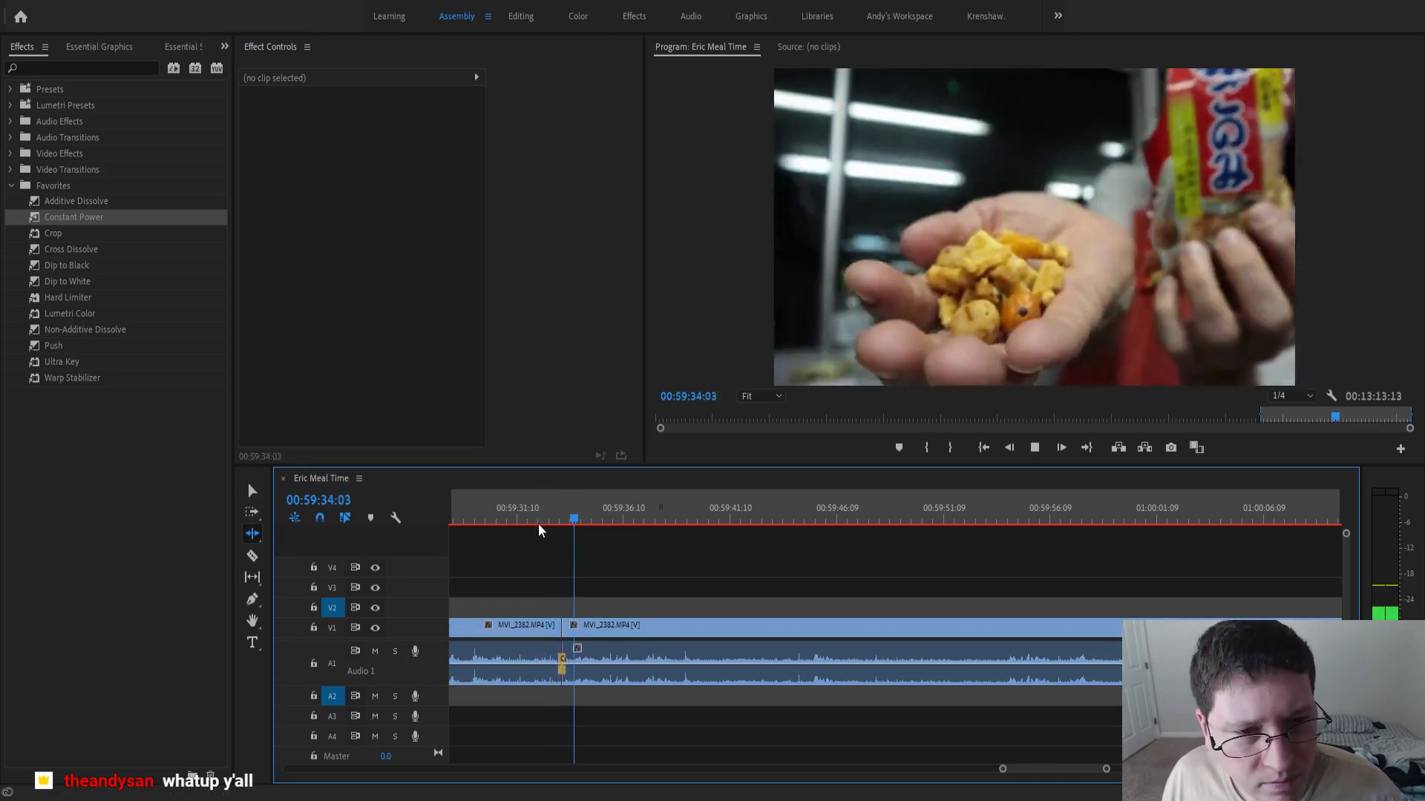
pyautogui.click(252, 490)
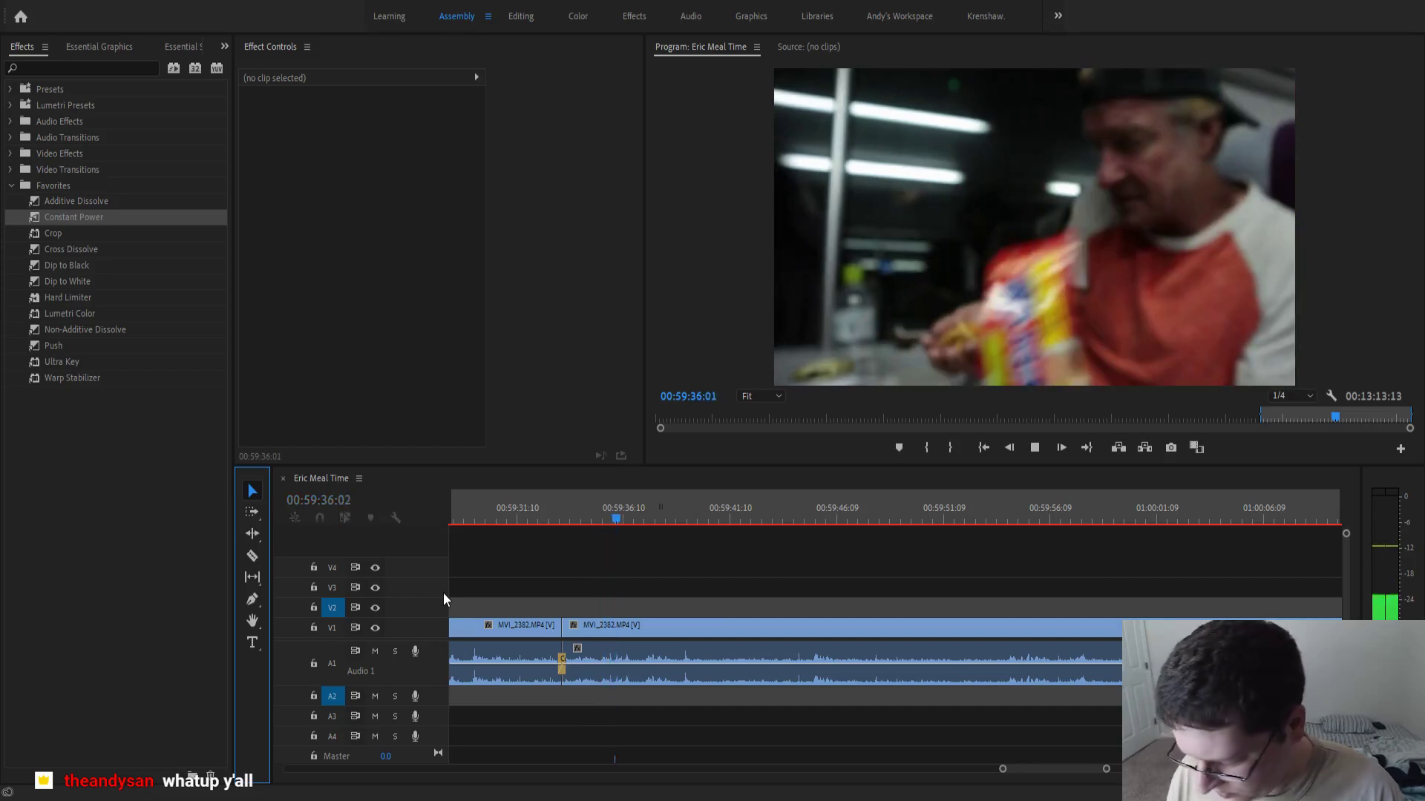
# - Pull the sequence Out point in to the end of the shortened sequence
pyautogui.scroll(-3, 570, 638)
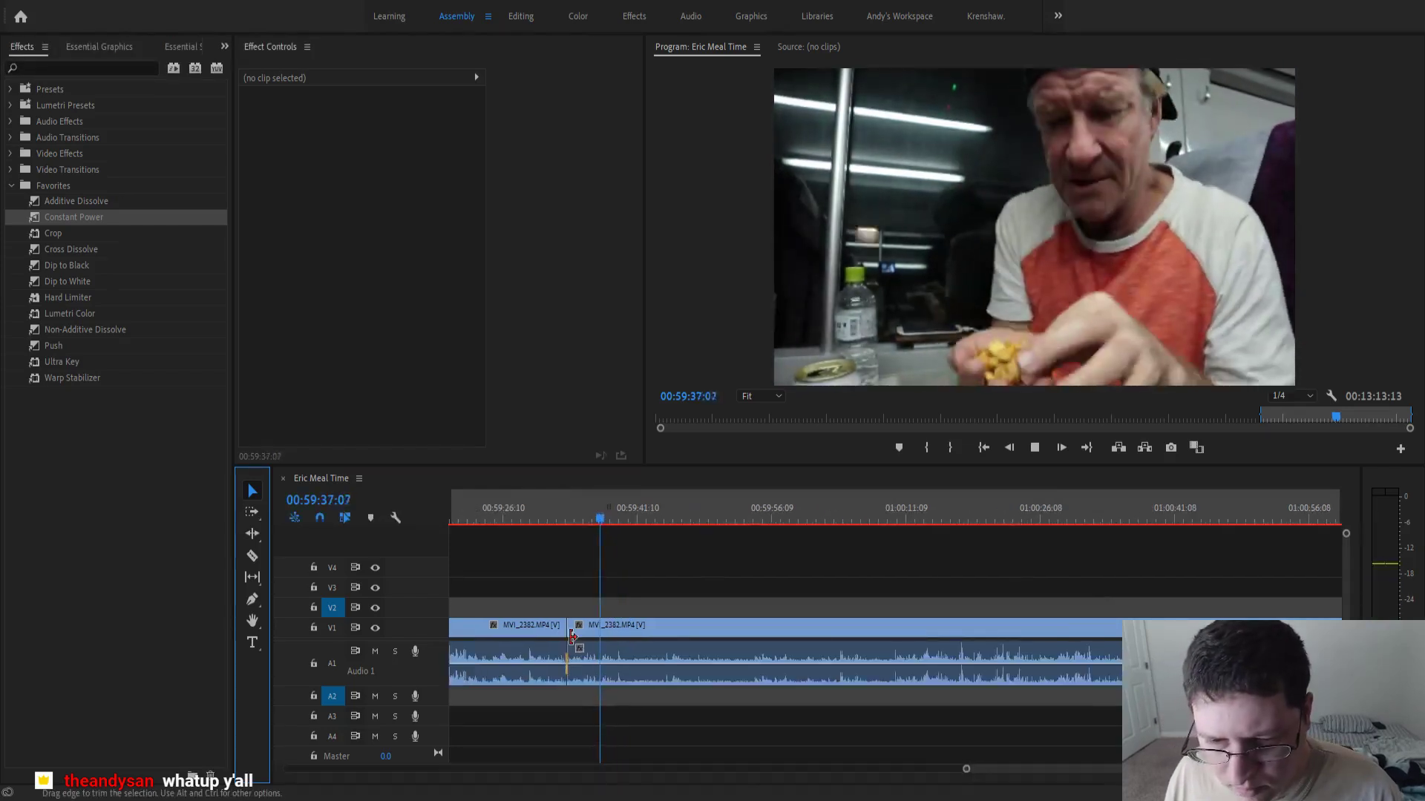
pyautogui.scroll(1, 570, 638)
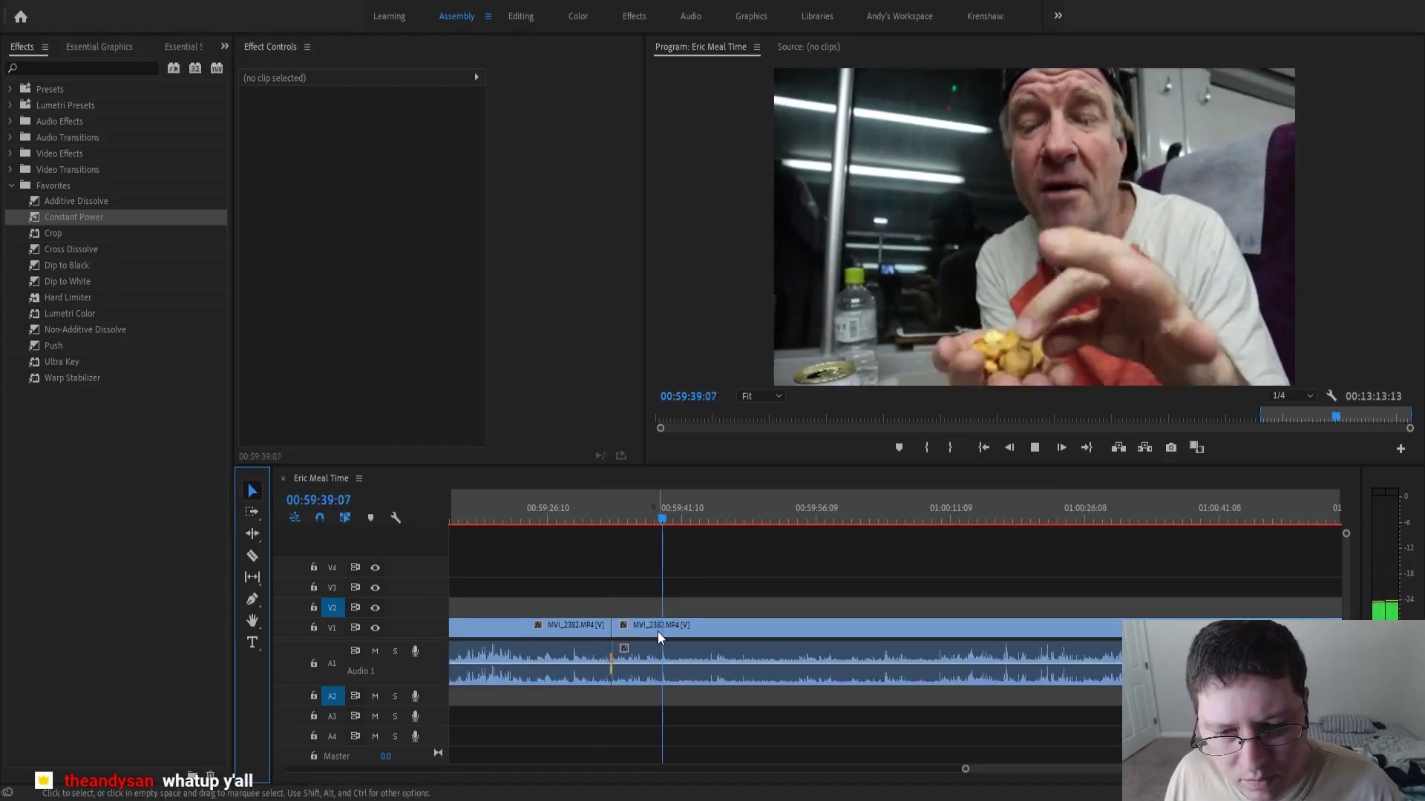
pyautogui.scroll(-4, 657, 630)
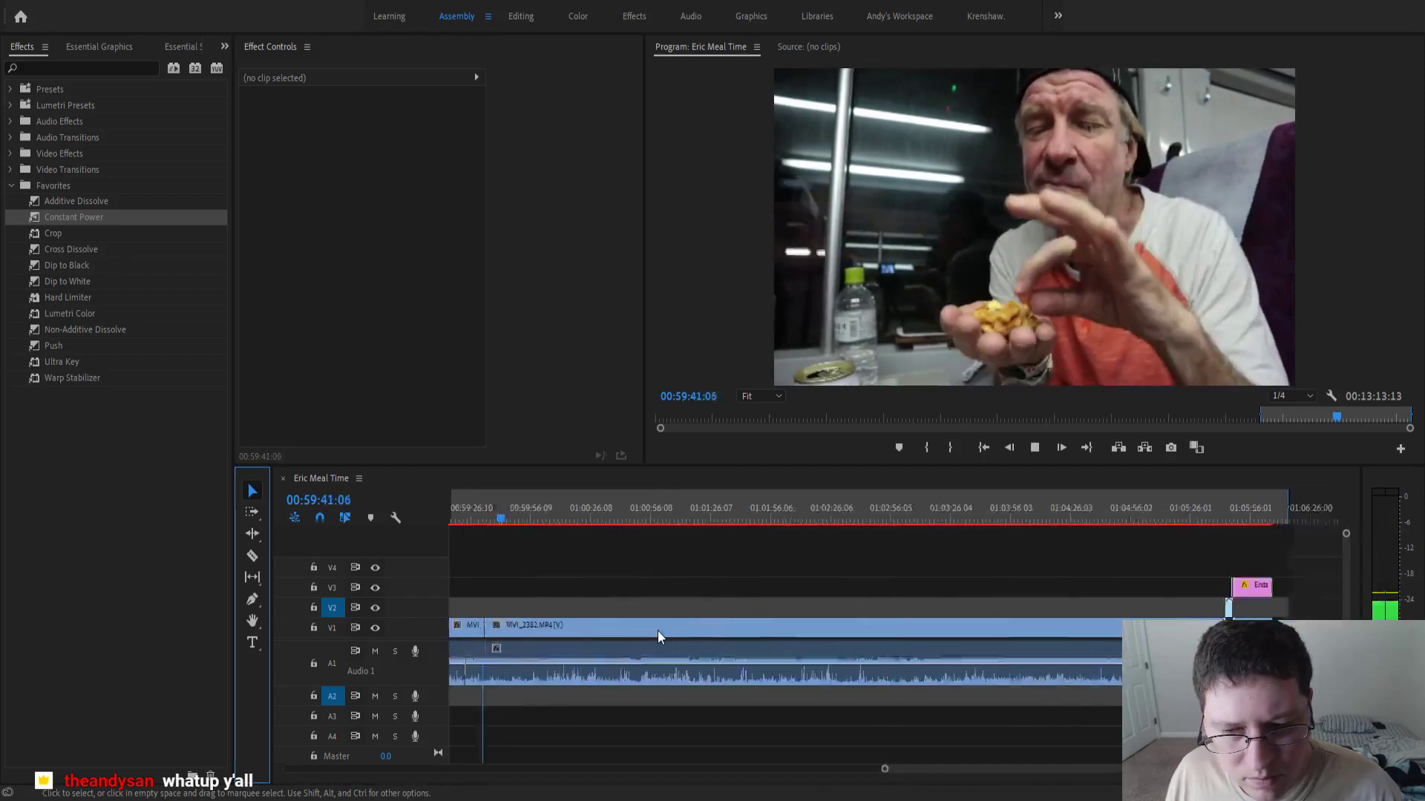
pyautogui.scroll(-1, 657, 631)
pyautogui.scroll(2, 667, 626)
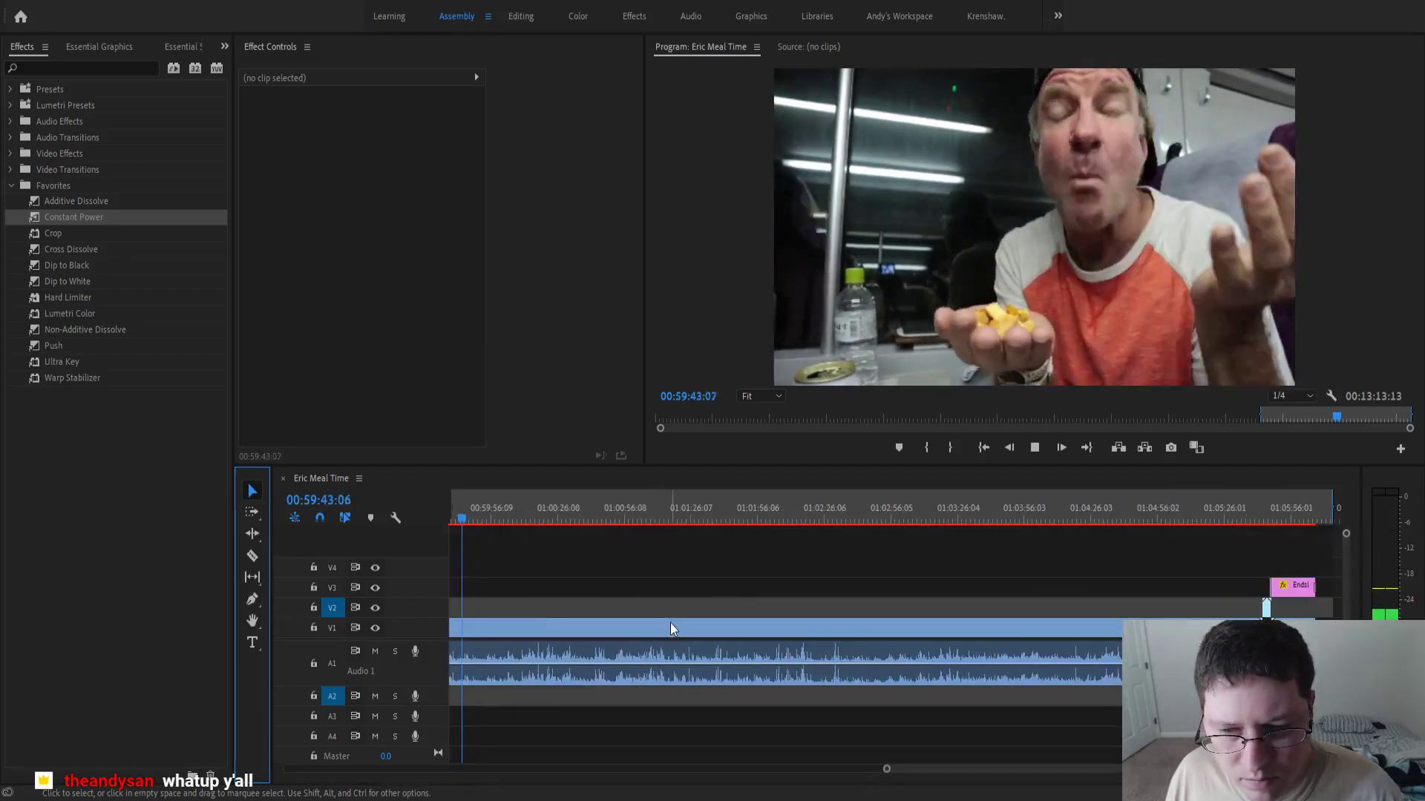
pyautogui.click(1333, 502)
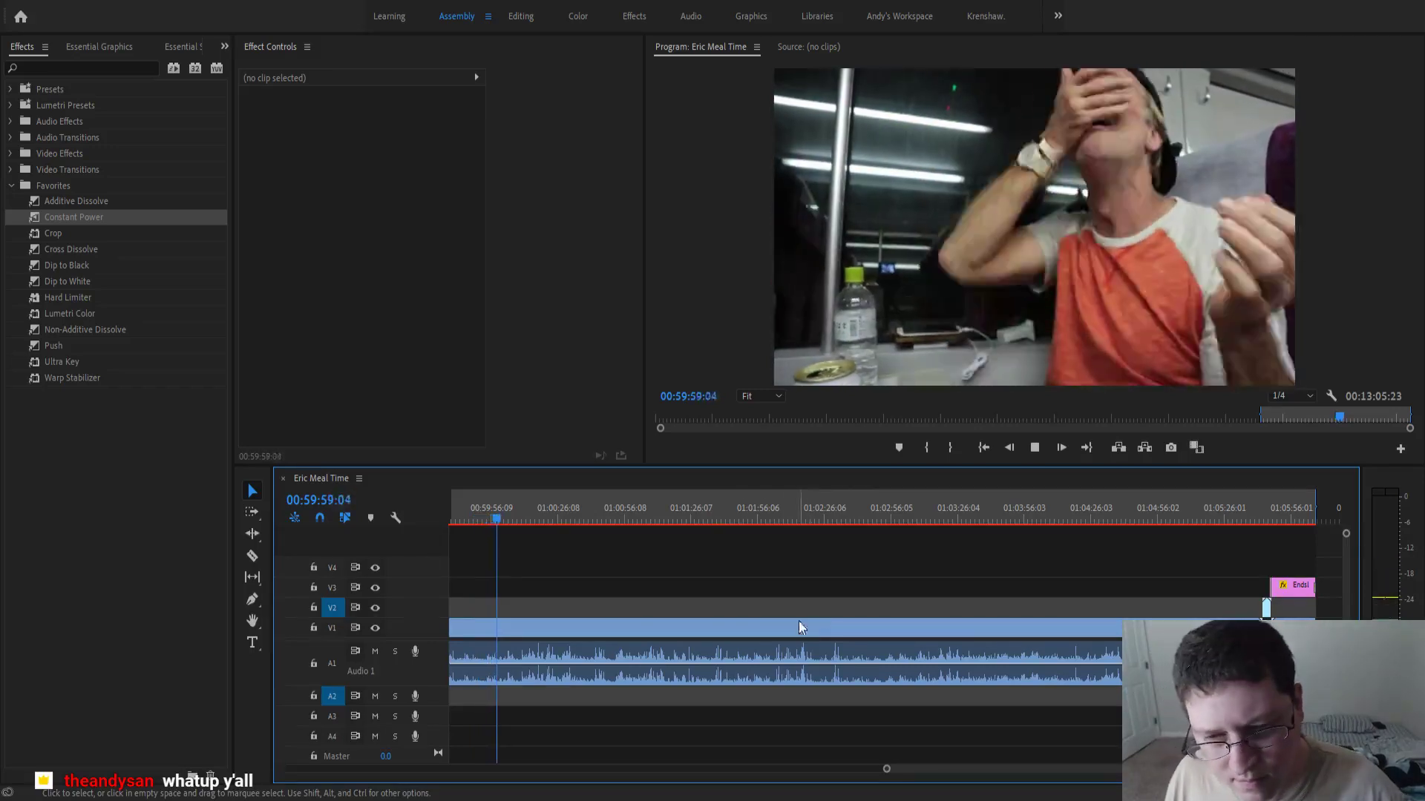
# - Play on to the close-up of the held-up snack bag and split the clip at about 01:00:26
pyautogui.scroll(-1, 745, 630)
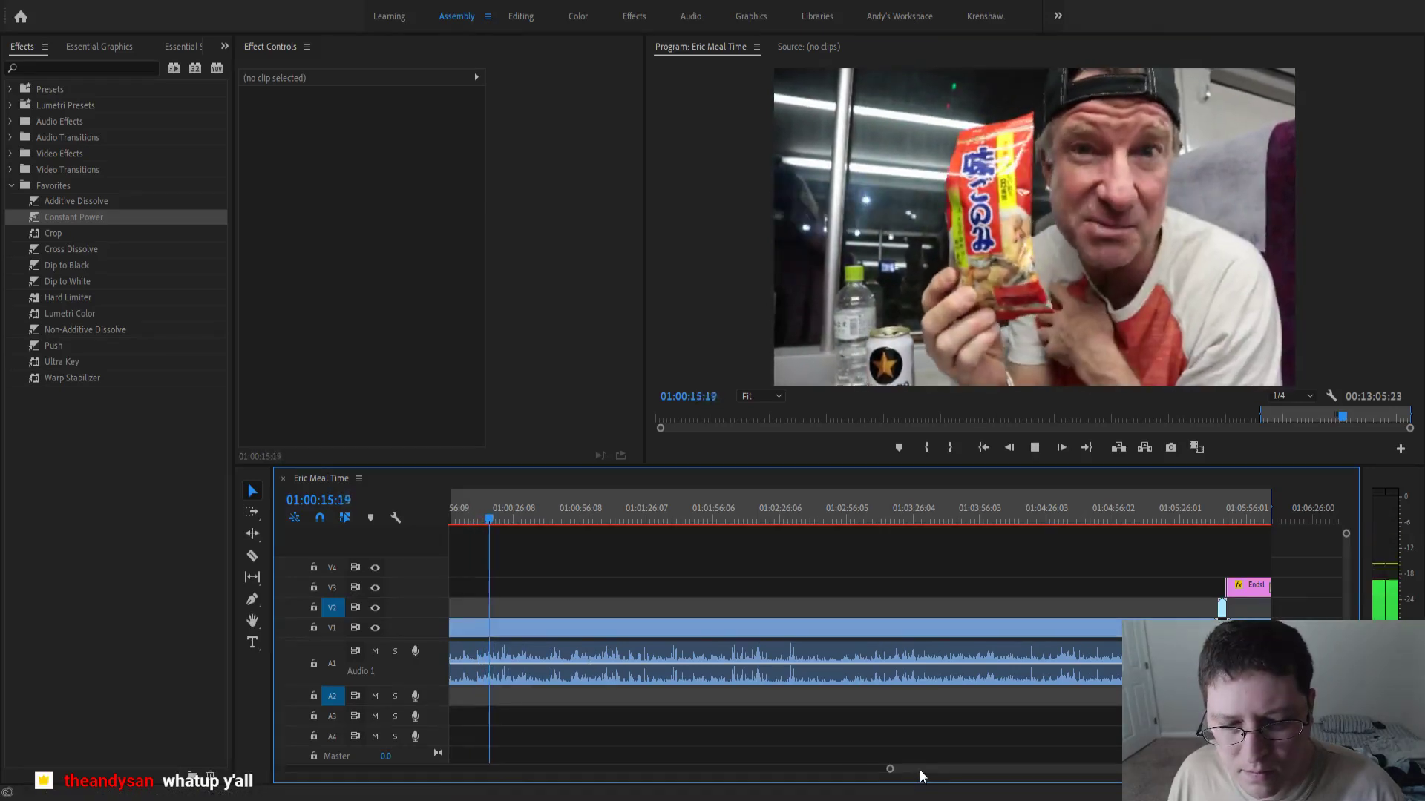
pyautogui.moveTo(920, 769); pyautogui.dragTo(895, 769)
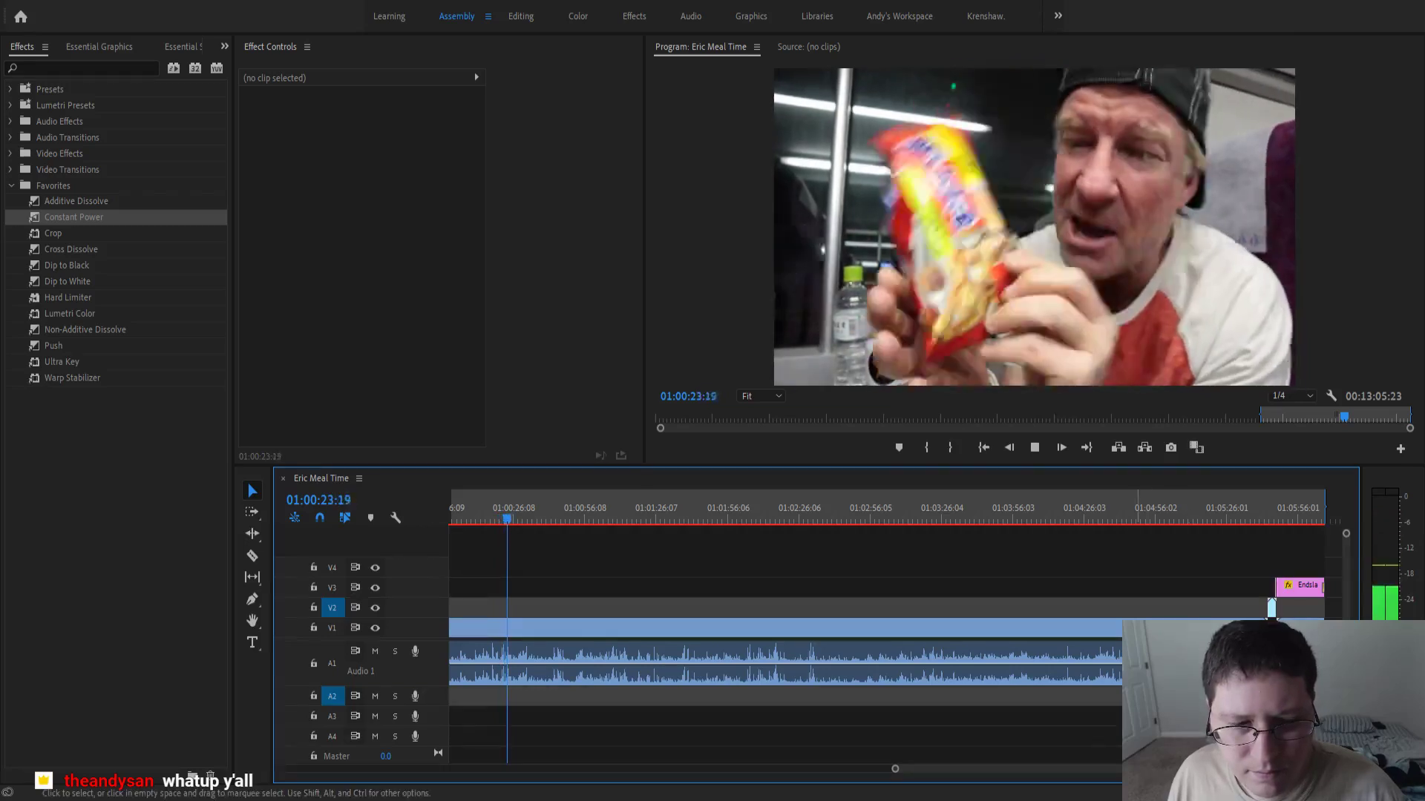
pyautogui.scroll(-1, 1104, 733)
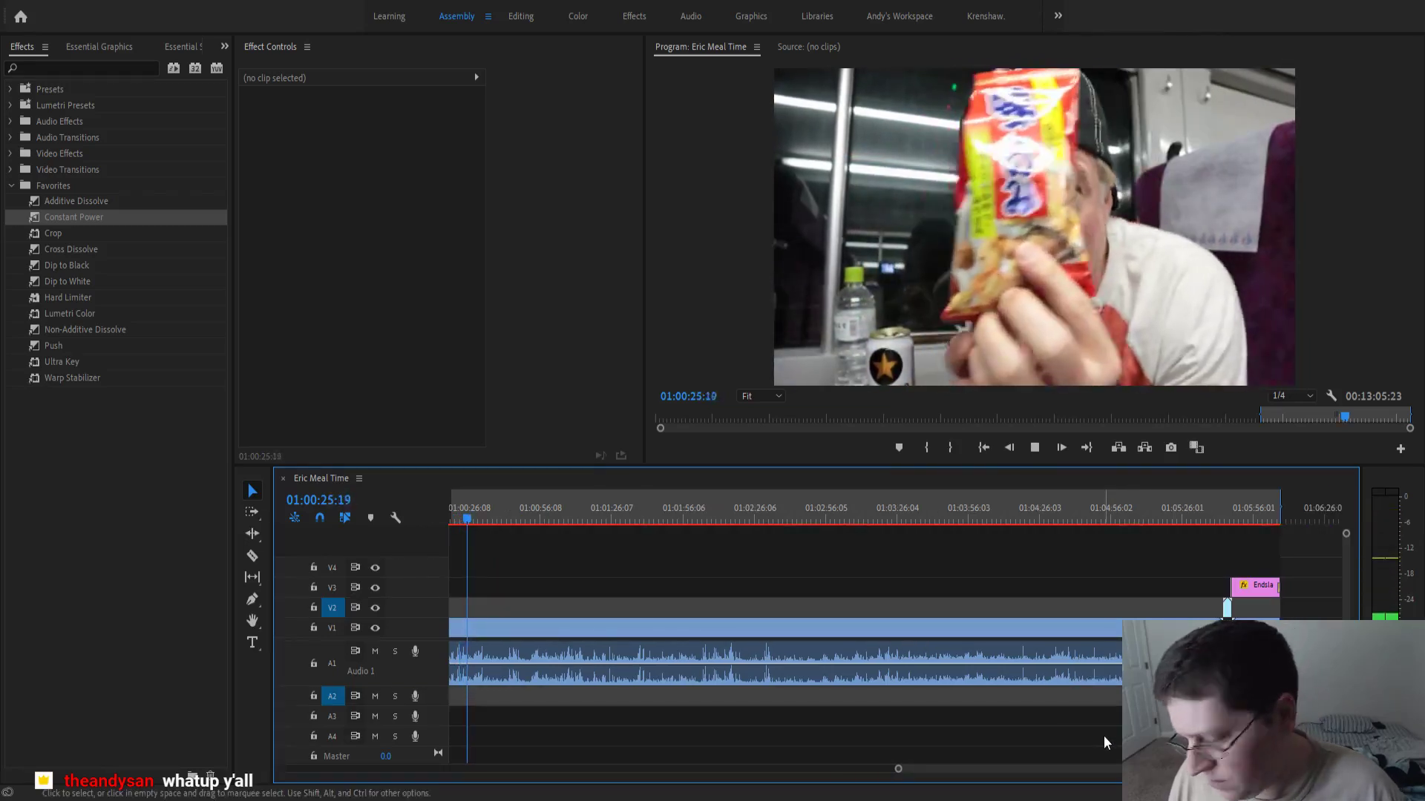
pyautogui.press('=')
pyautogui.press('space')
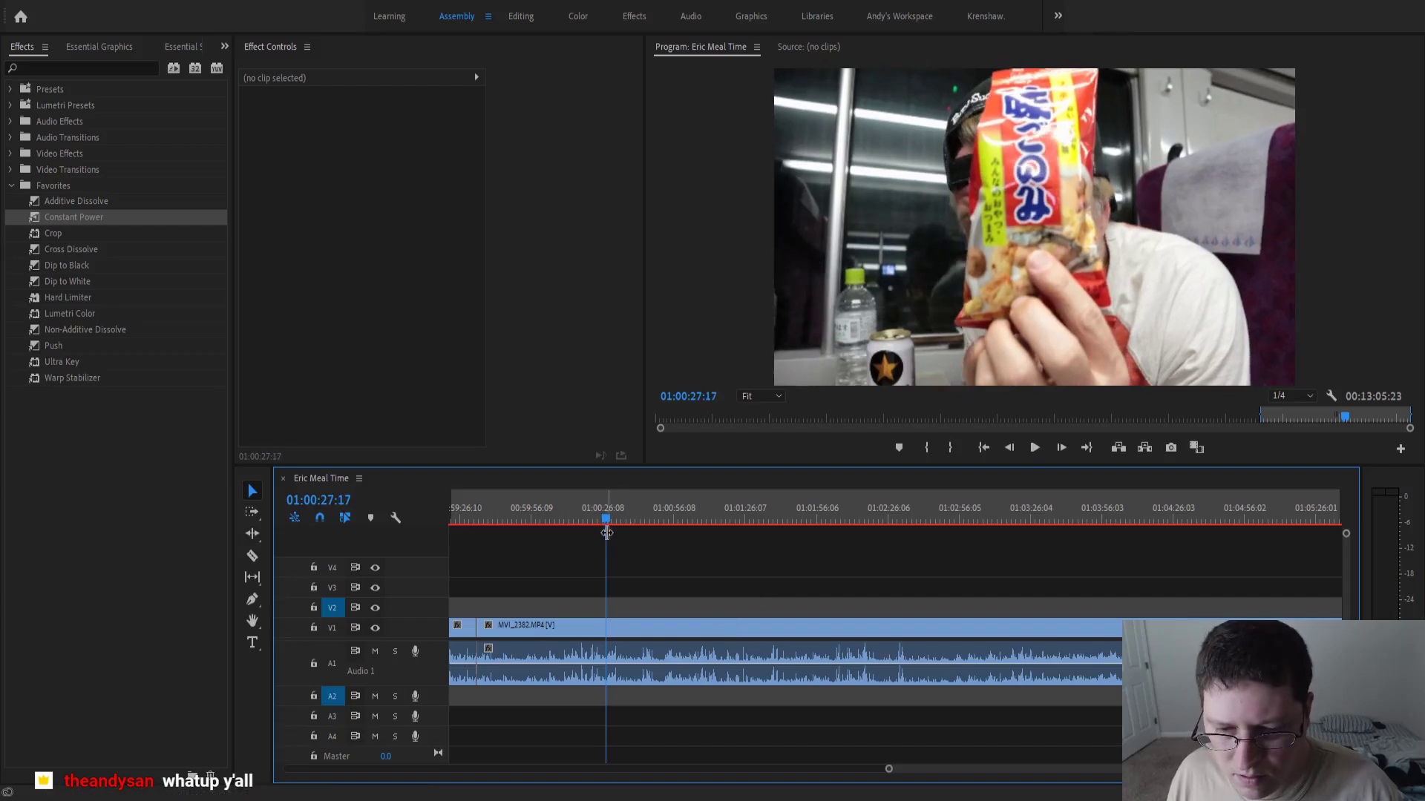
pyautogui.press('=')
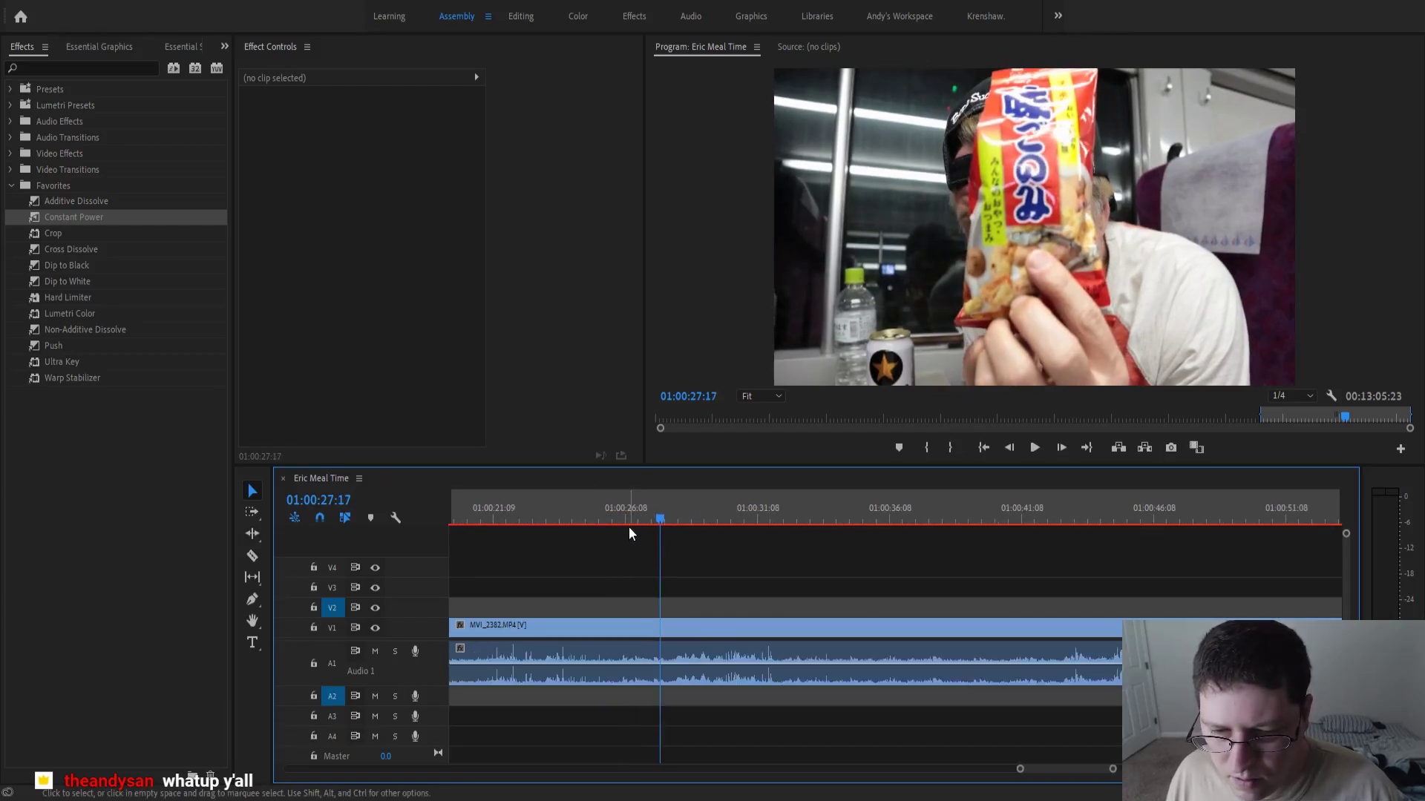
pyautogui.moveTo(629, 527); pyautogui.dragTo(619, 524)
pyautogui.hotkey('ctrl', 'k')
# - Split the clip at 01:00:23:02 and ripple-delete the short segment up to the following cut
pyautogui.scroll(3, 600, 549)
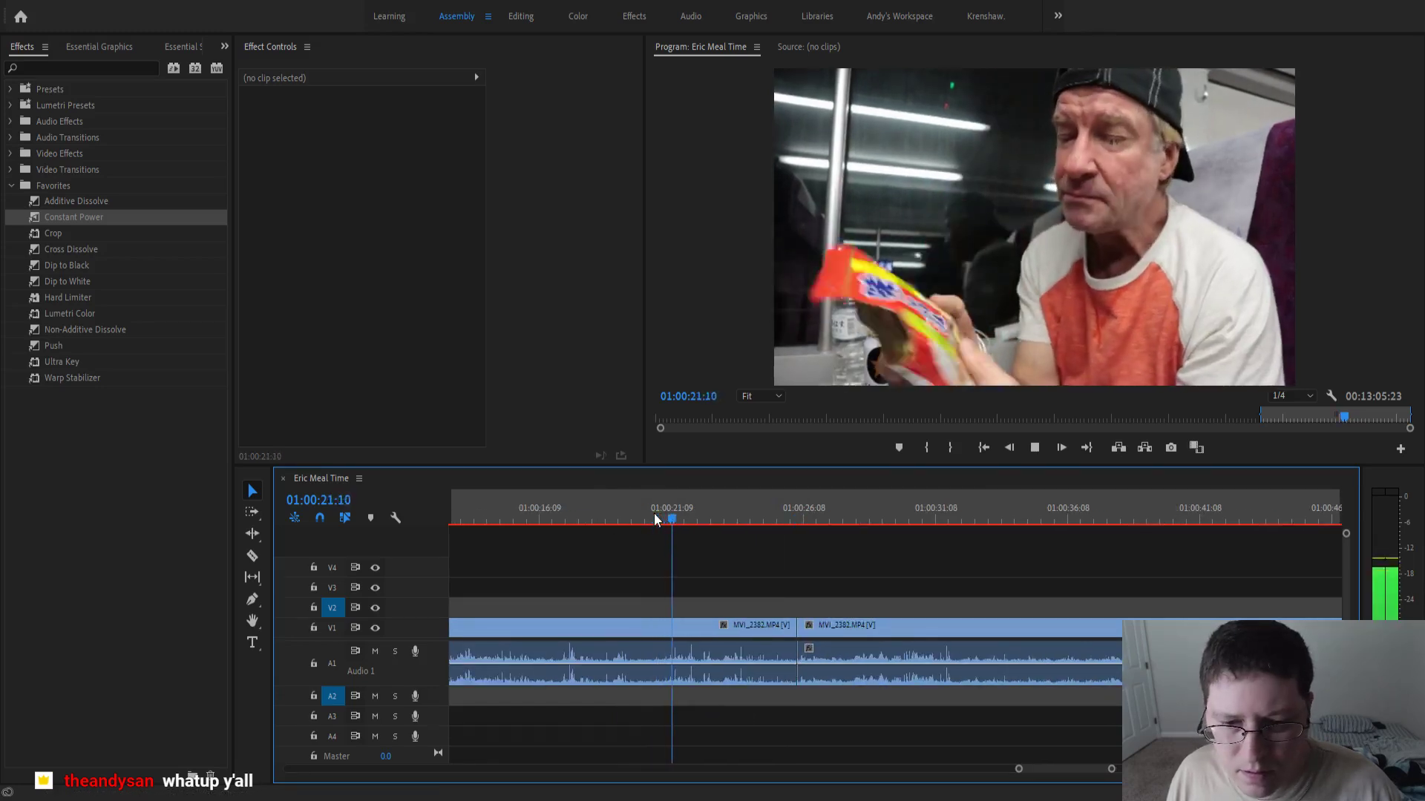
pyautogui.press('space')
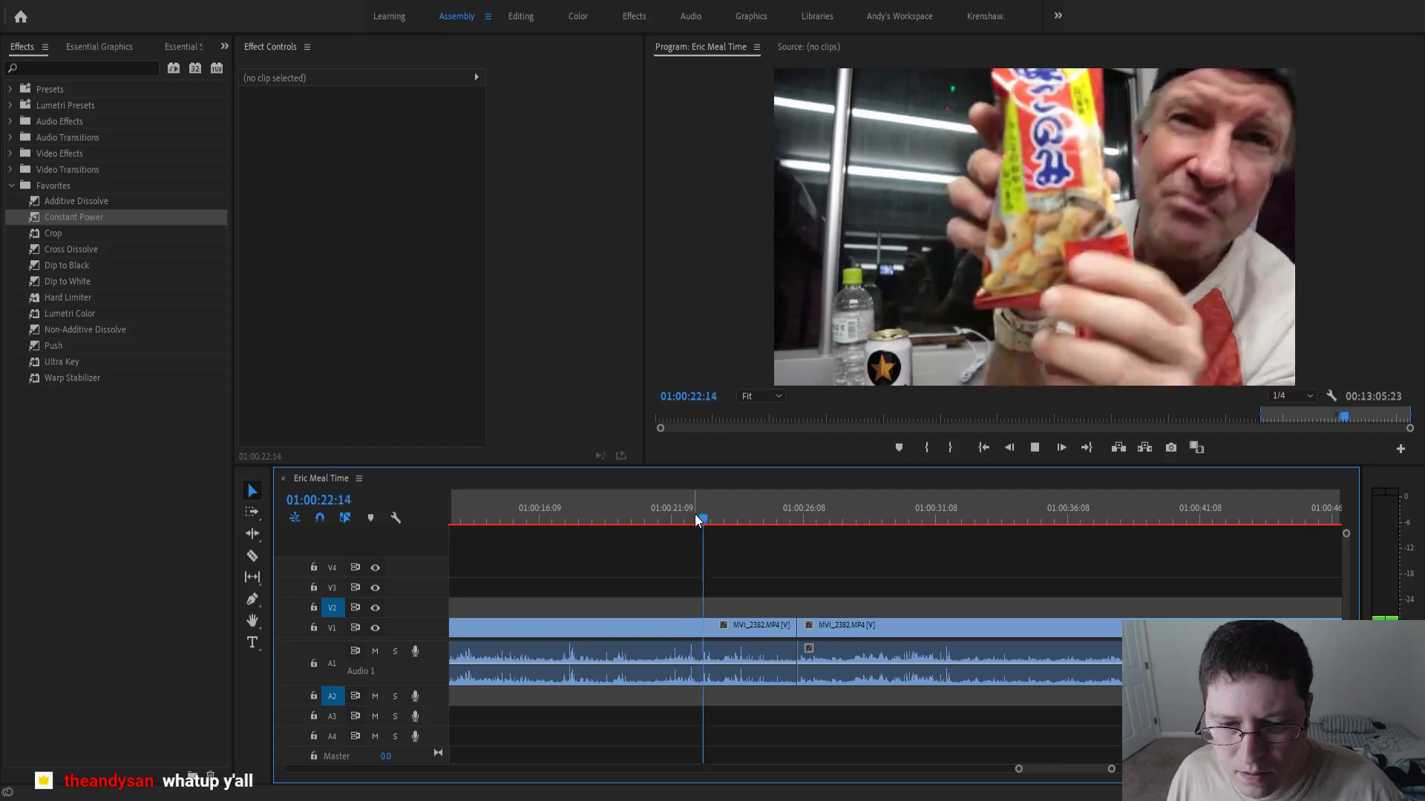
pyautogui.press('space')
pyautogui.click(717, 521)
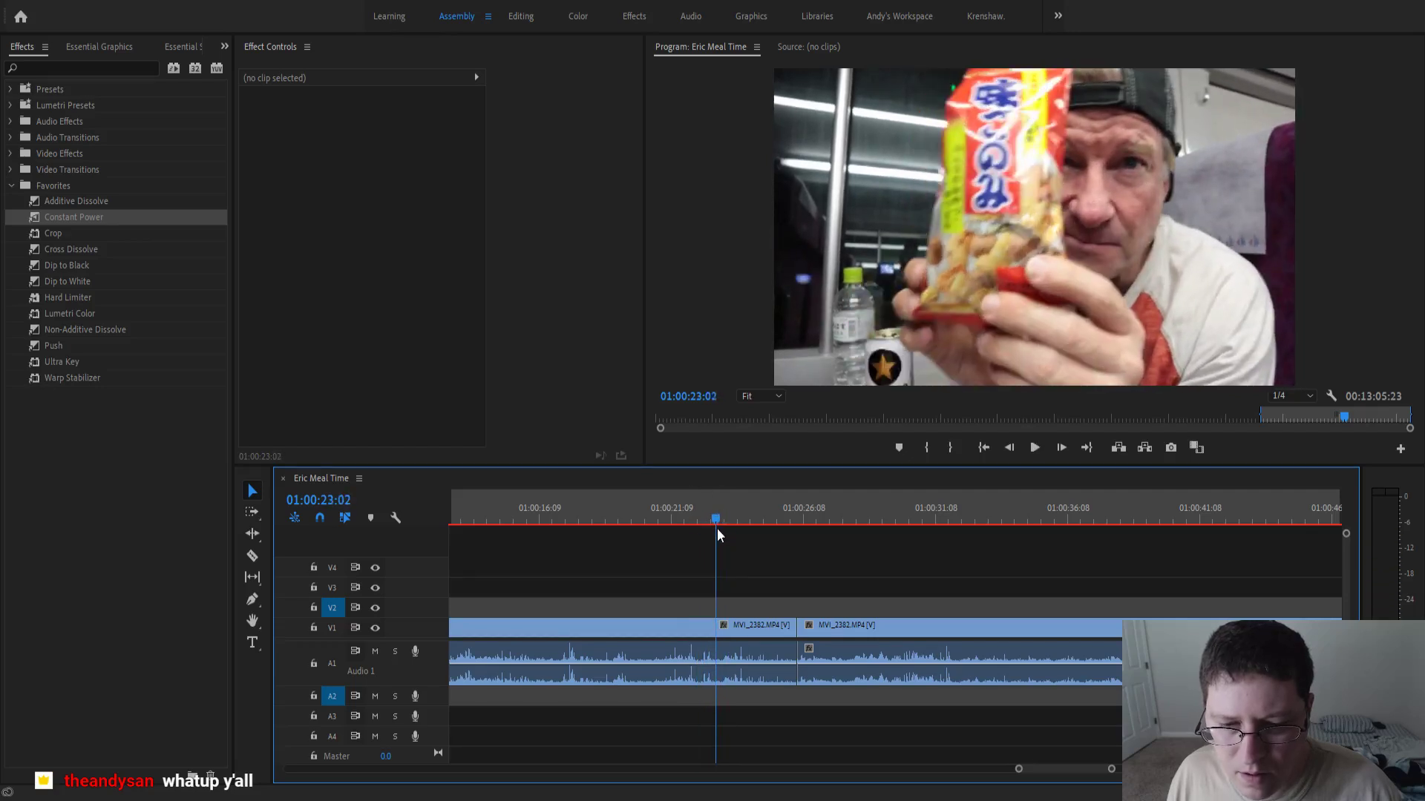
pyautogui.hotkey('ctrl', 'k')
pyautogui.click(739, 632)
pyautogui.hotkey('shift', 'Delete')
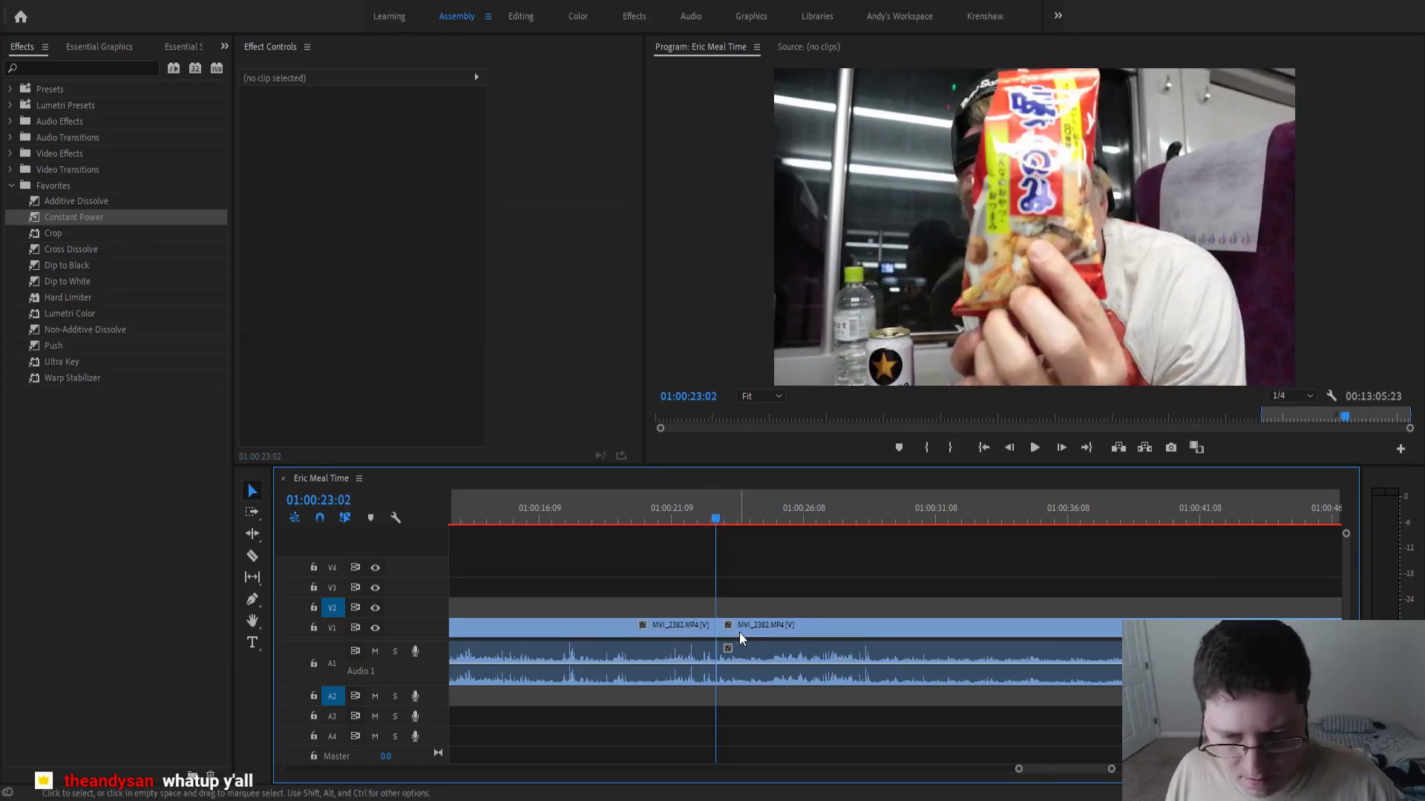
# - Add a Constant Power audio crossfade at the 01:00:23:02 join and play across it
pyautogui.click(690, 518)
pyautogui.click(99, 216)
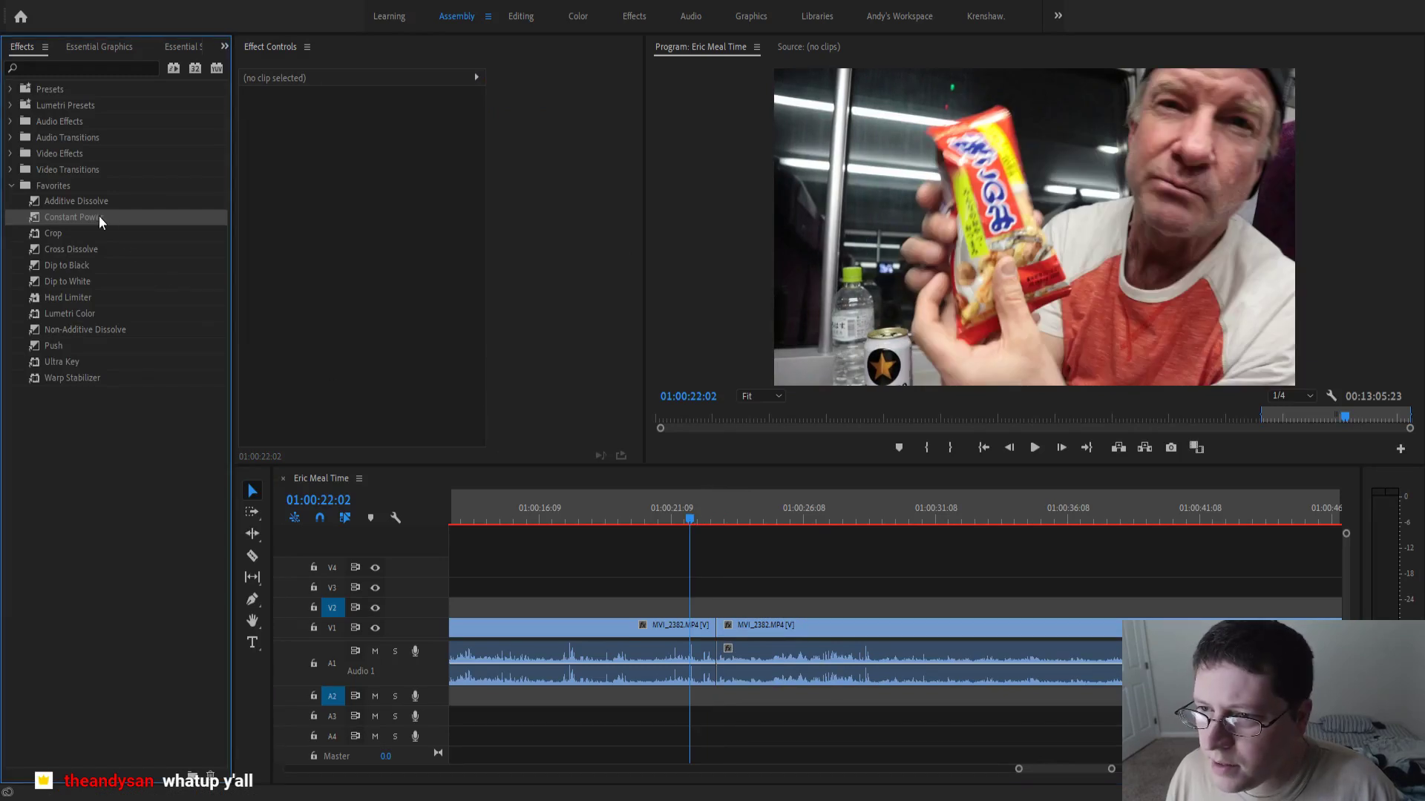
pyautogui.moveTo(719, 689); pyautogui.dragTo(714, 680)
pyautogui.press('space')
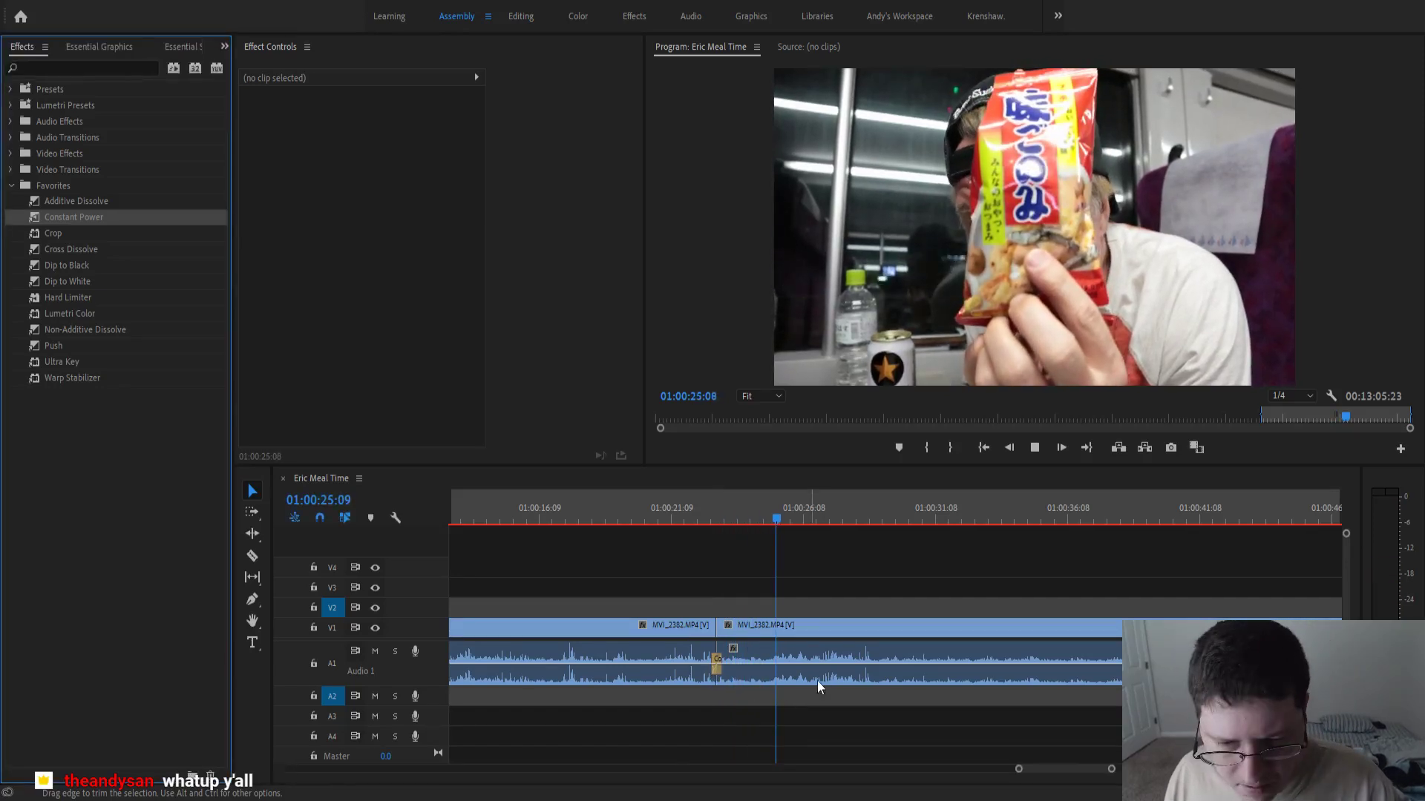
# - Play on from 01:00:25 to about 01:00:47 and review the snack close-ups for pauses to cut
pyautogui.scroll(-5, 817, 649)
pyautogui.scroll(-4, 816, 649)
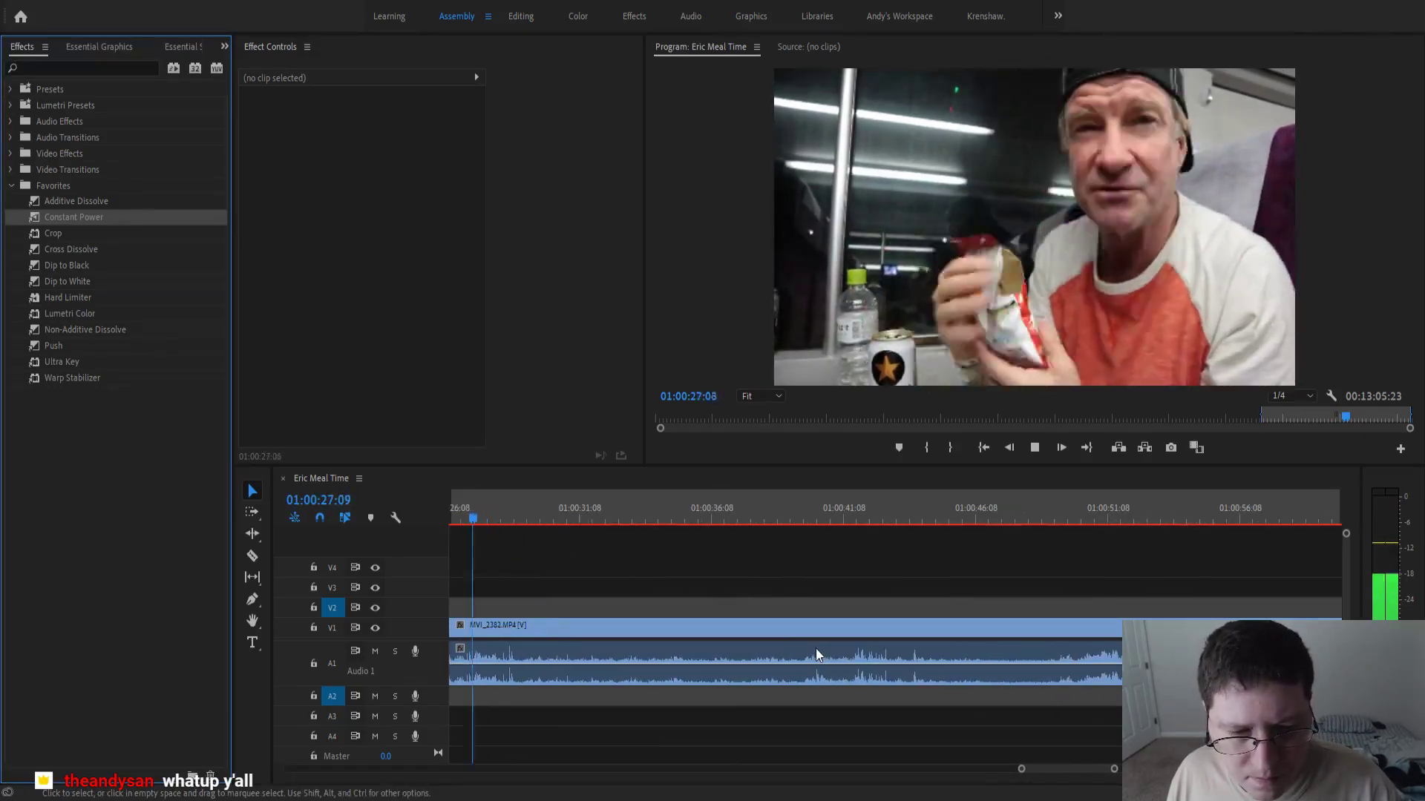
pyautogui.keyDown('alt'); pyautogui.scroll(-3, 817, 649); pyautogui.keyUp('alt')
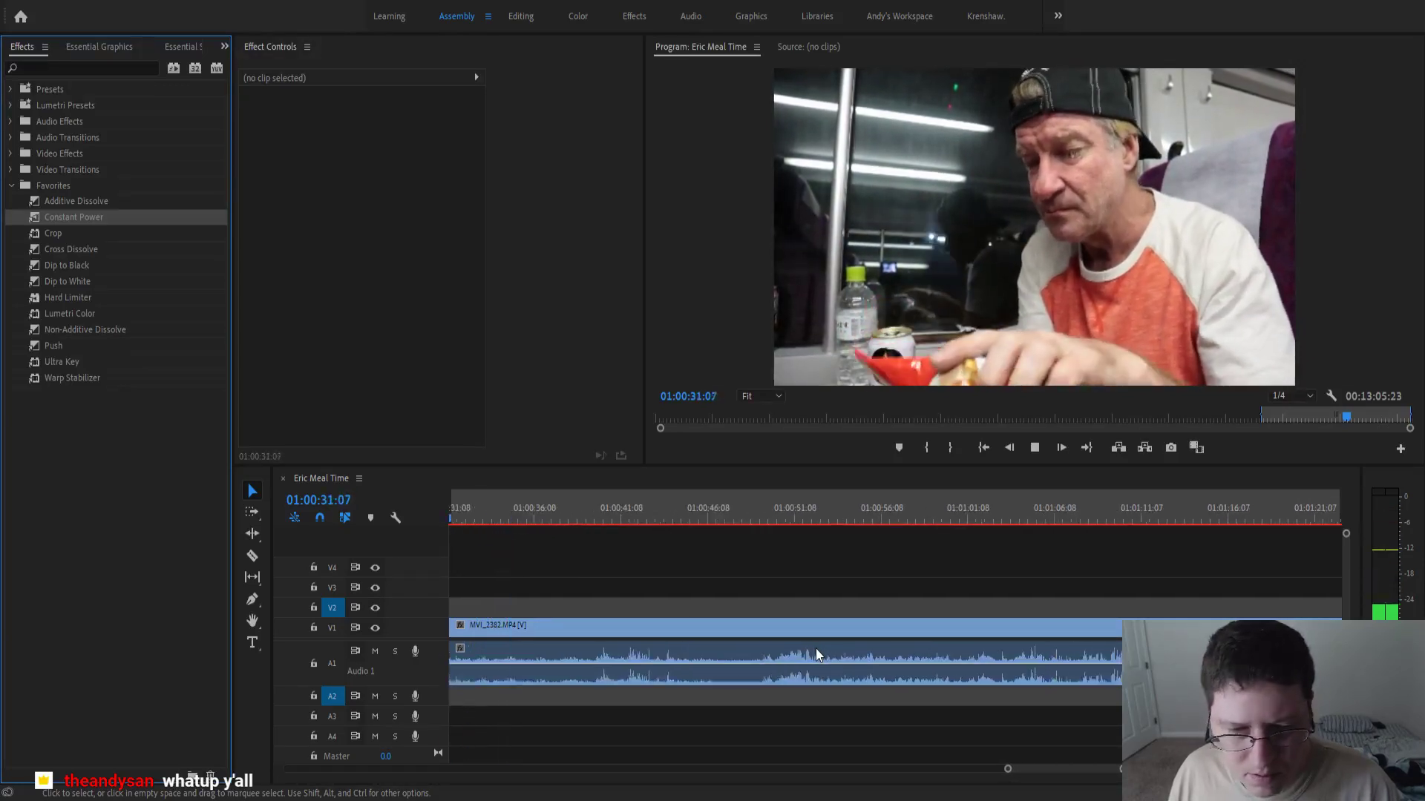
pyautogui.keyDown('alt'); pyautogui.scroll(-2, 817, 648); pyautogui.keyUp('alt')
pyautogui.keyDown('alt'); pyautogui.scroll(-3, 817, 648); pyautogui.keyUp('alt')
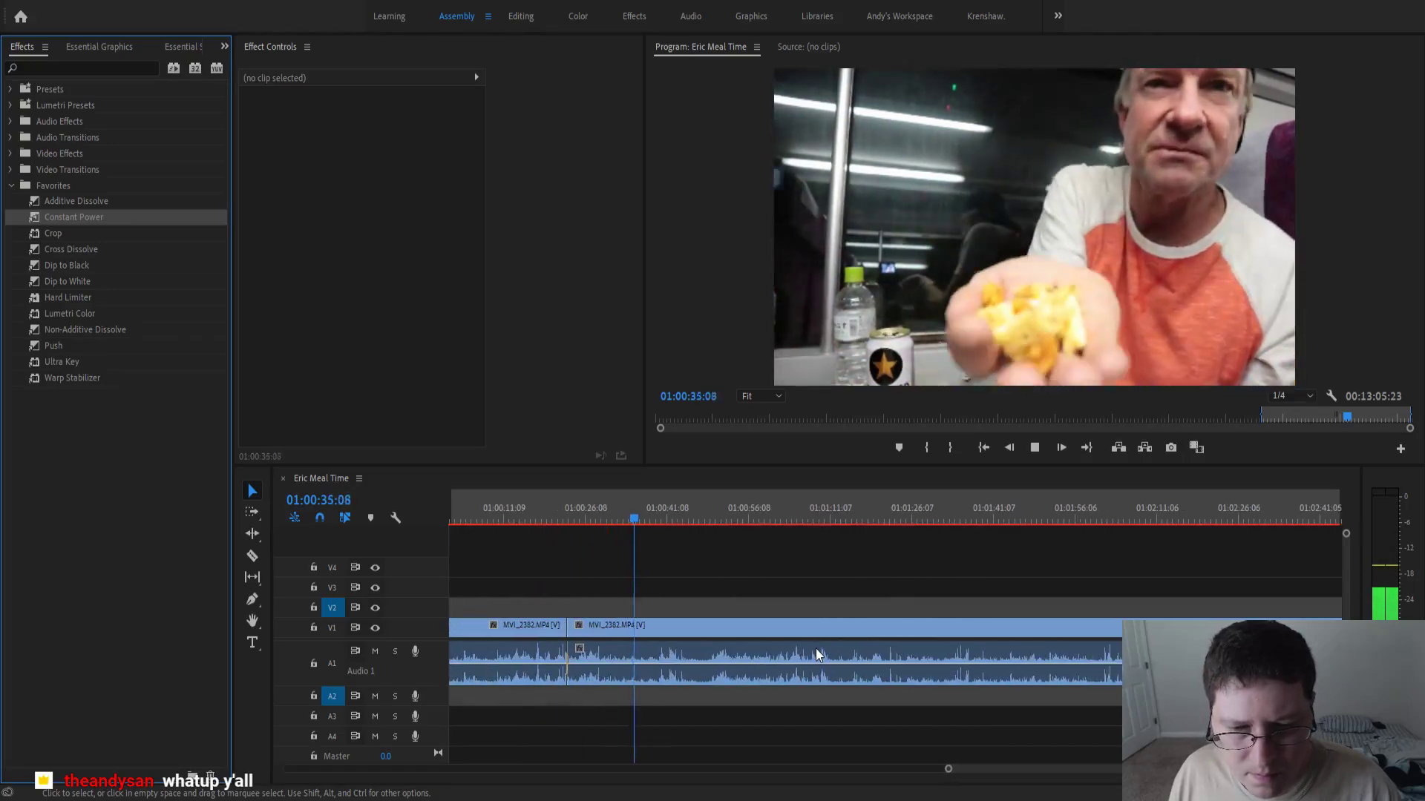
pyautogui.keyDown('alt'); pyautogui.scroll(-2, 816, 648); pyautogui.keyUp('alt')
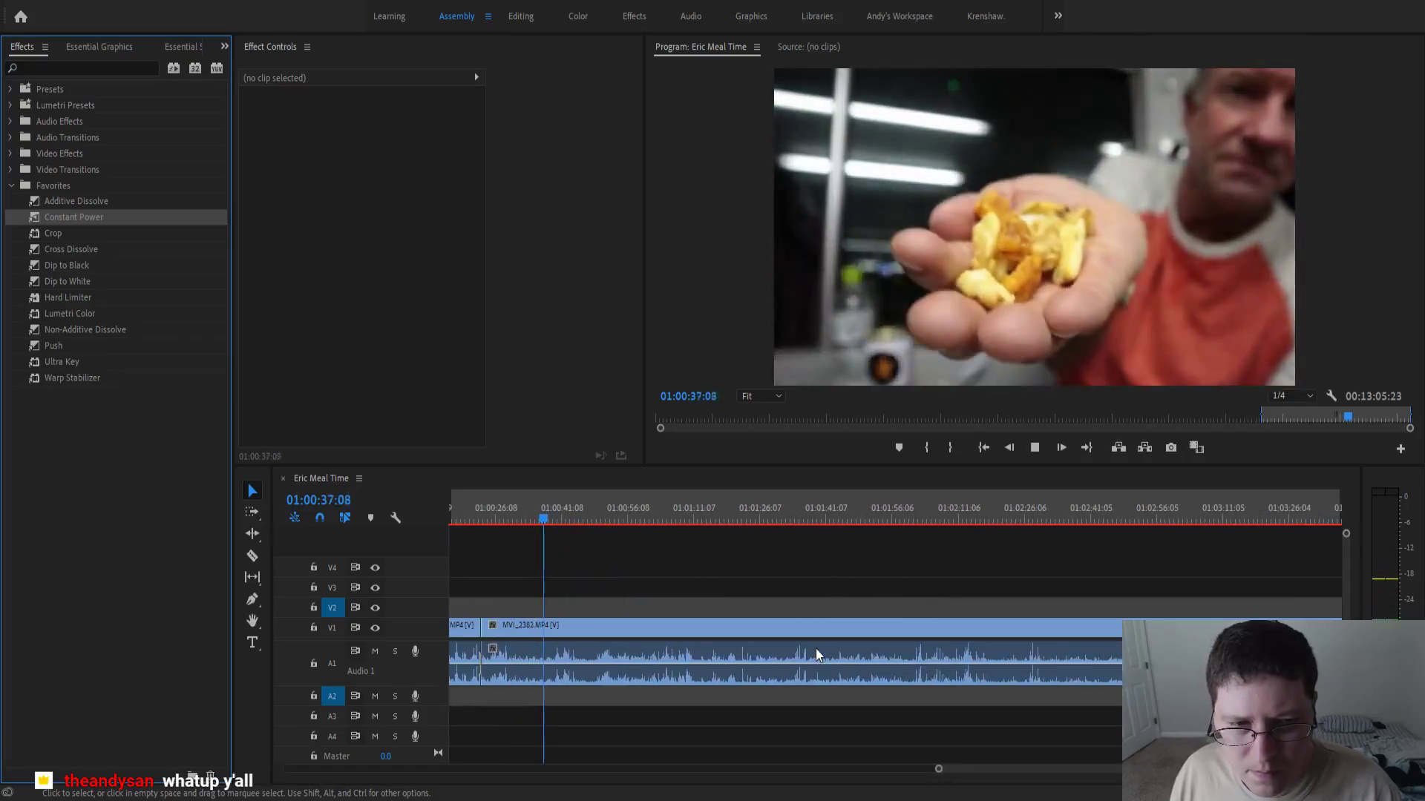
pyautogui.keyDown('alt'); pyautogui.scroll(-3, 817, 649); pyautogui.keyUp('alt')
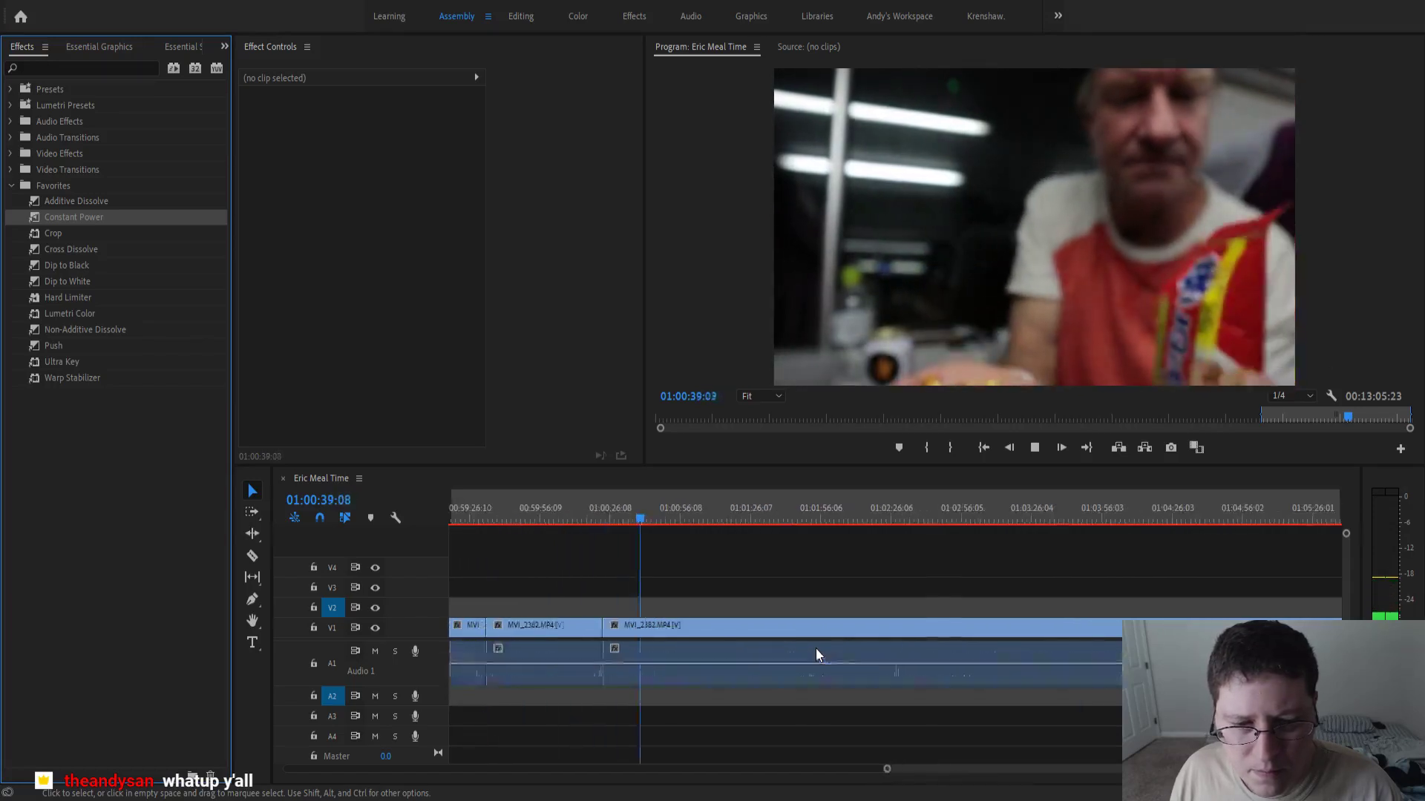
pyautogui.scroll(-3, 816, 648)
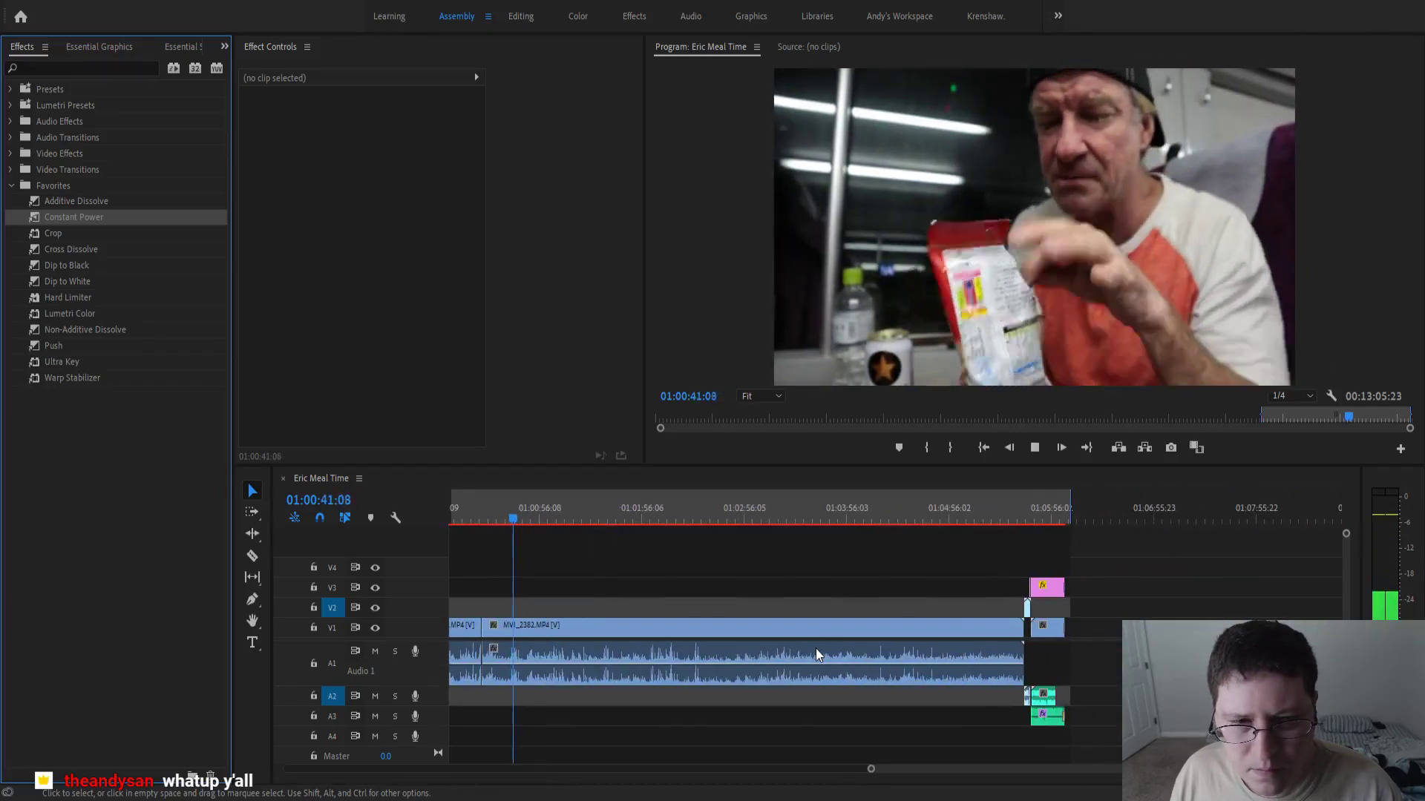
pyautogui.press('\\')
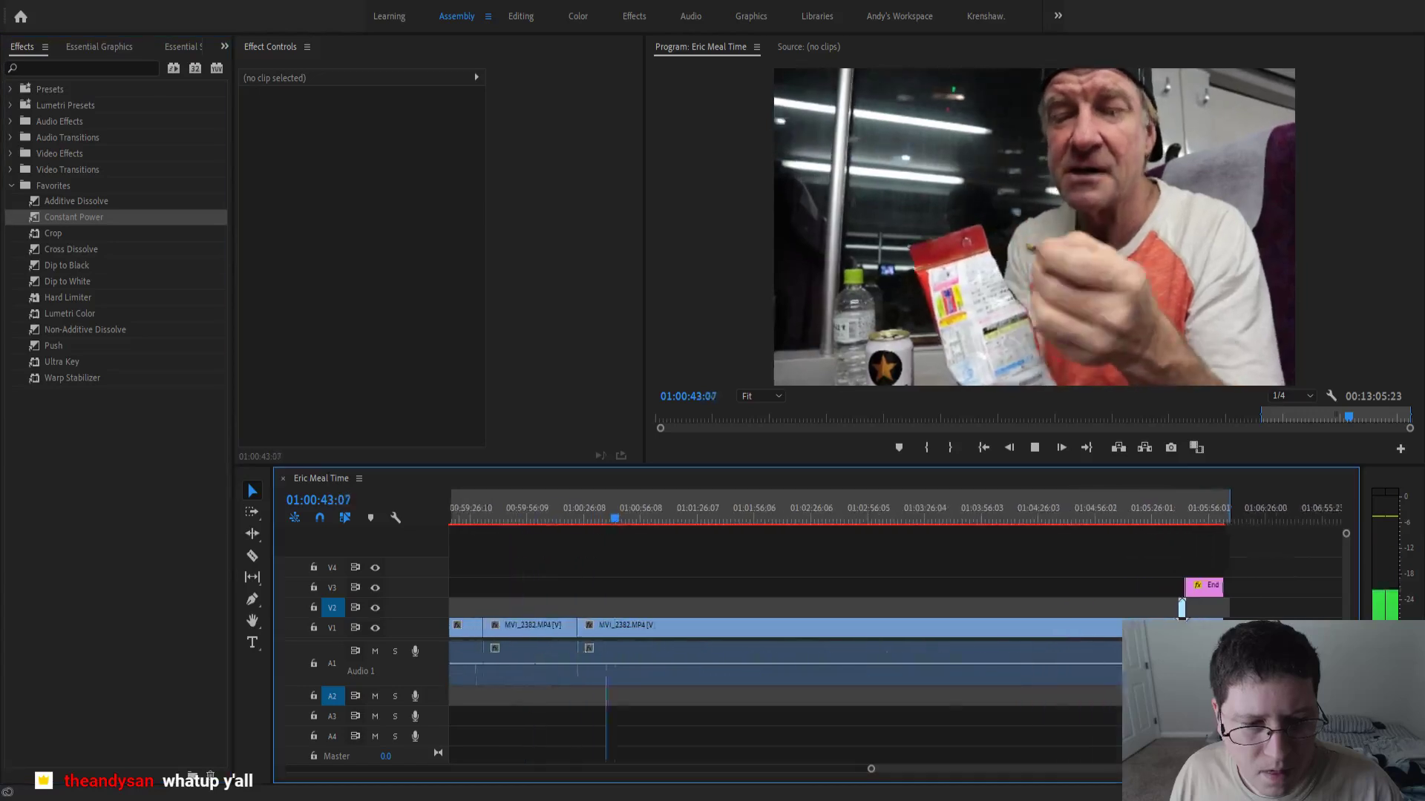
pyautogui.keyDown('alt'); pyautogui.scroll(3, 816, 648); pyautogui.keyUp('alt')
pyautogui.keyDown('alt'); pyautogui.scroll(-2, 816, 648); pyautogui.keyUp('alt')
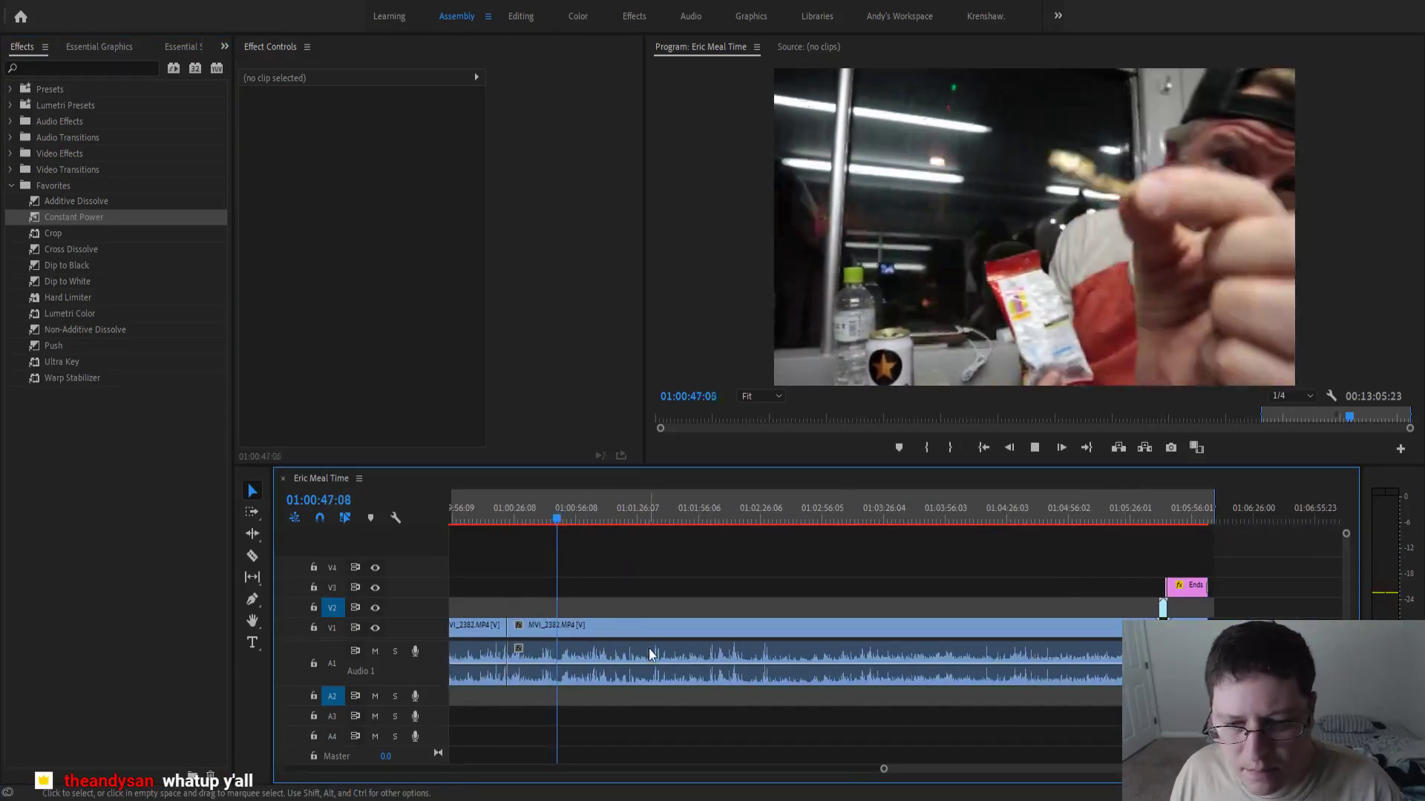
pyautogui.keyDown('alt'); pyautogui.scroll(5, 591, 616); pyautogui.keyUp('alt')
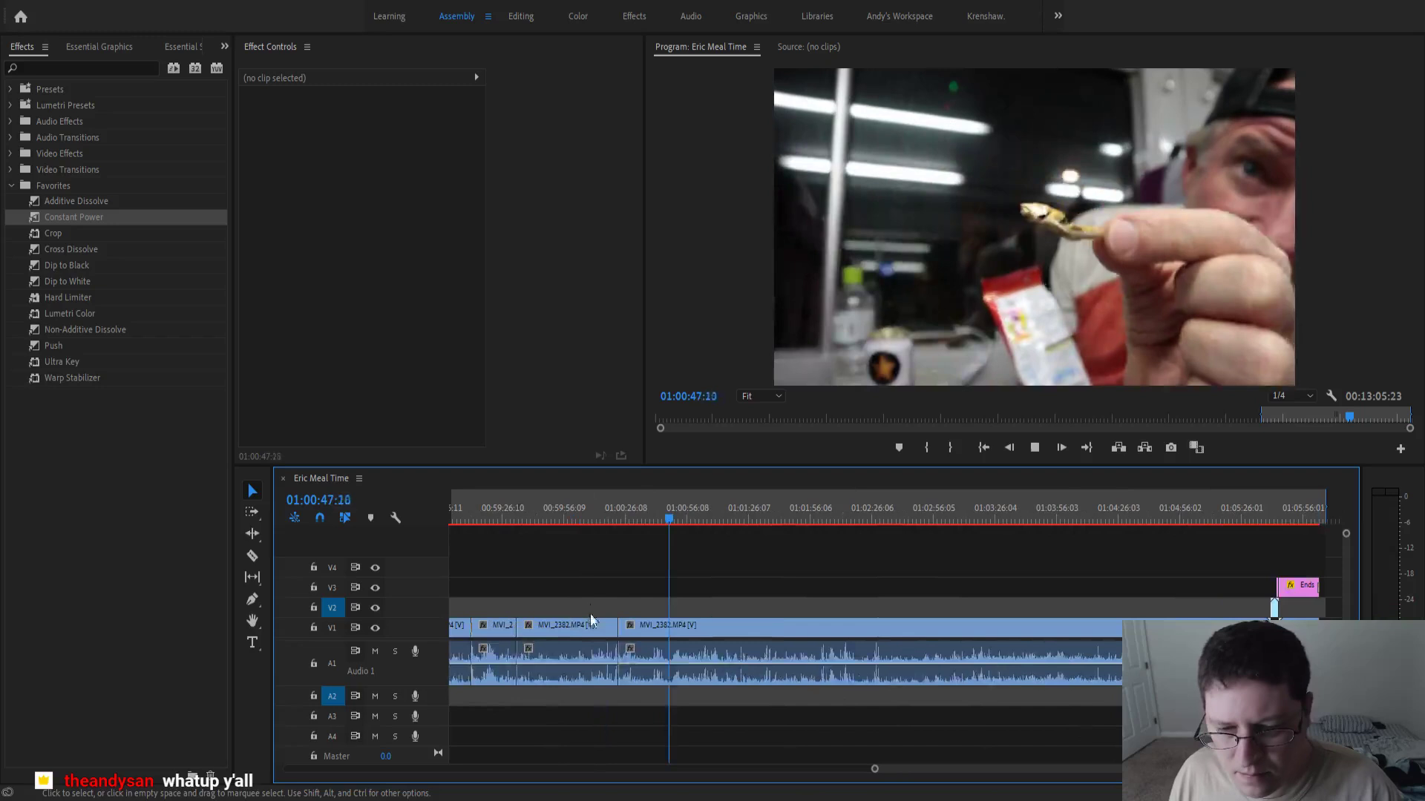
# - Split the MVI_2382.MP4 clip at 01:00:45:02 and again at 01:00:49:09, around the pause while the snack is held up
pyautogui.click(677, 522)
pyautogui.keyDown('alt'); pyautogui.scroll(2, 696, 528); pyautogui.keyUp('alt')
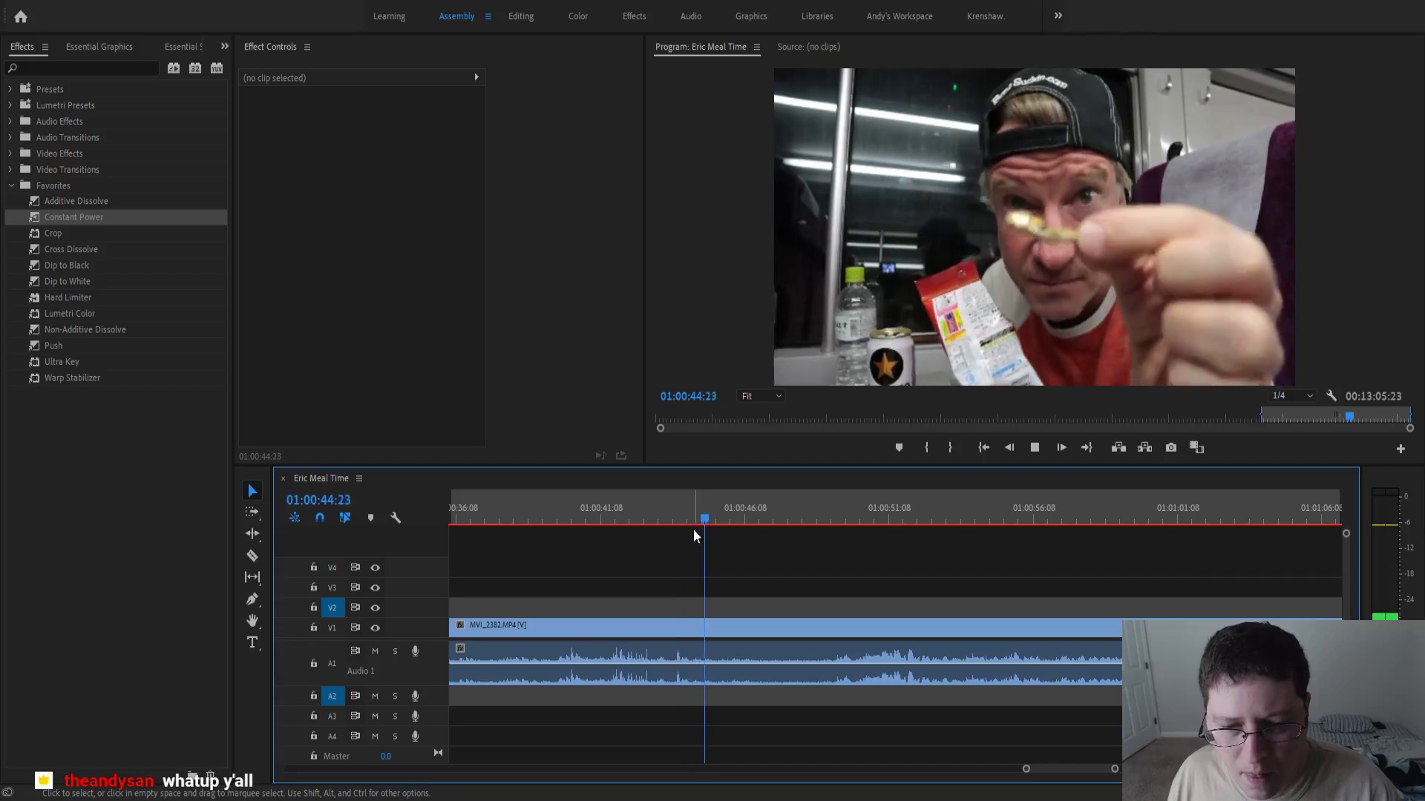
pyautogui.press('space')
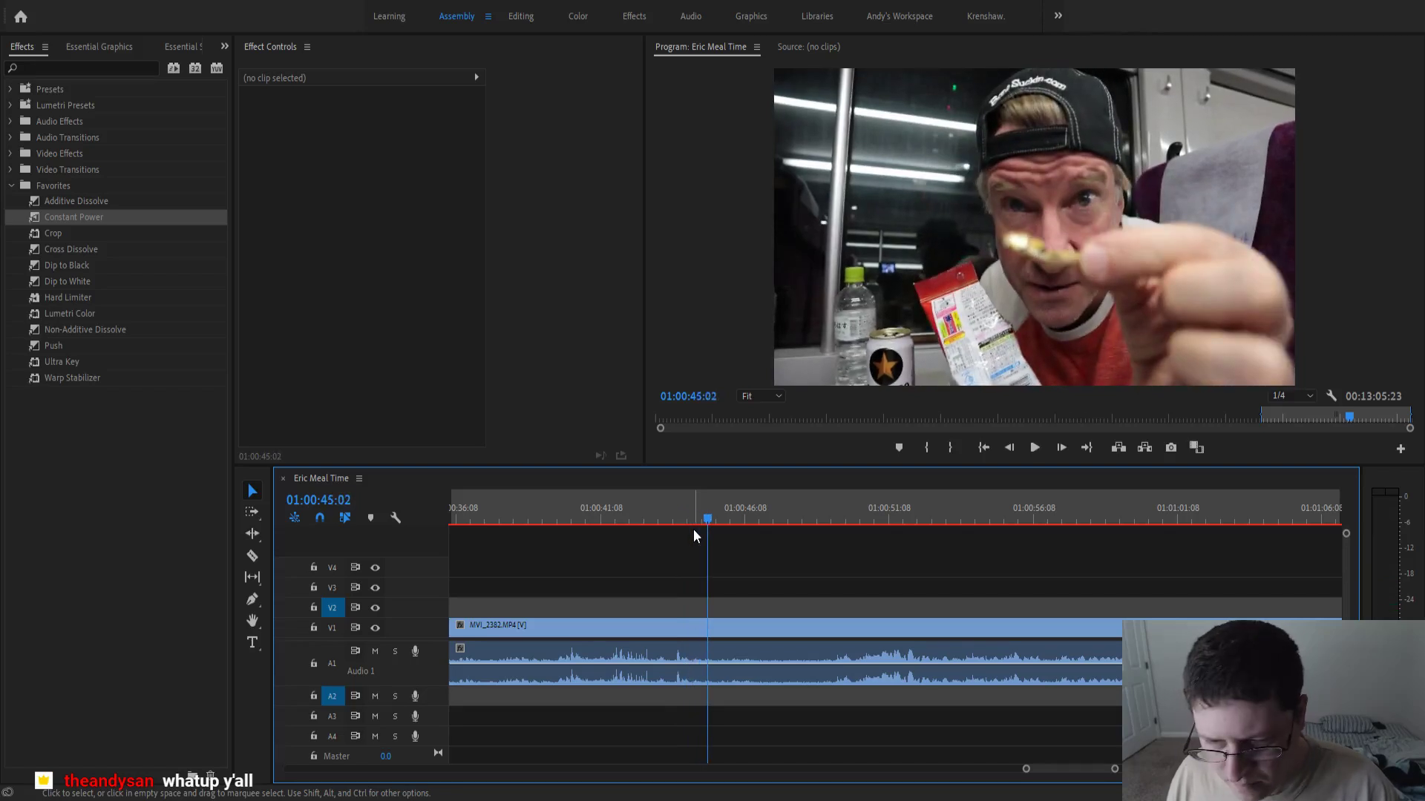
pyautogui.hotkey('ctrl', 'k')
pyautogui.click(831, 523)
pyautogui.press('space')
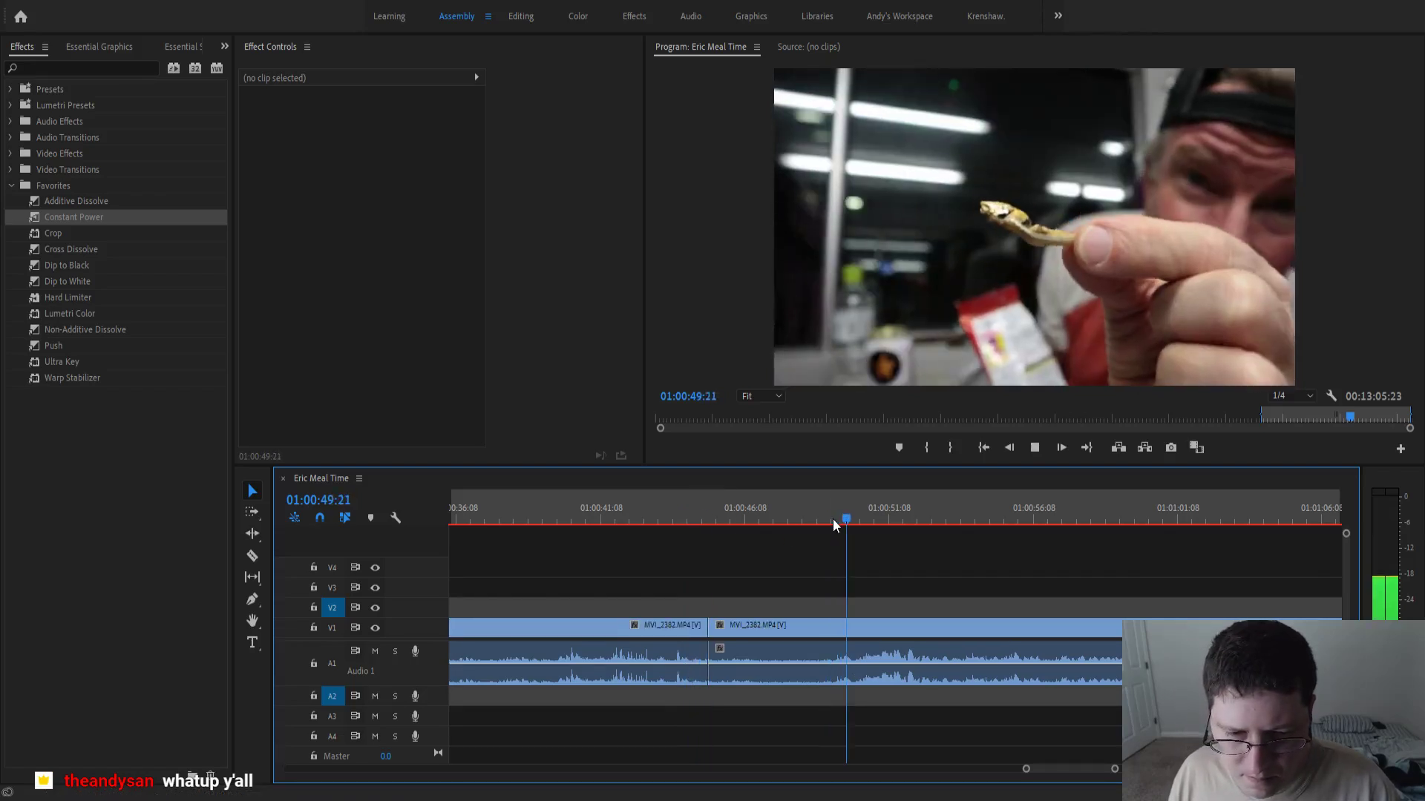
pyautogui.click(871, 523)
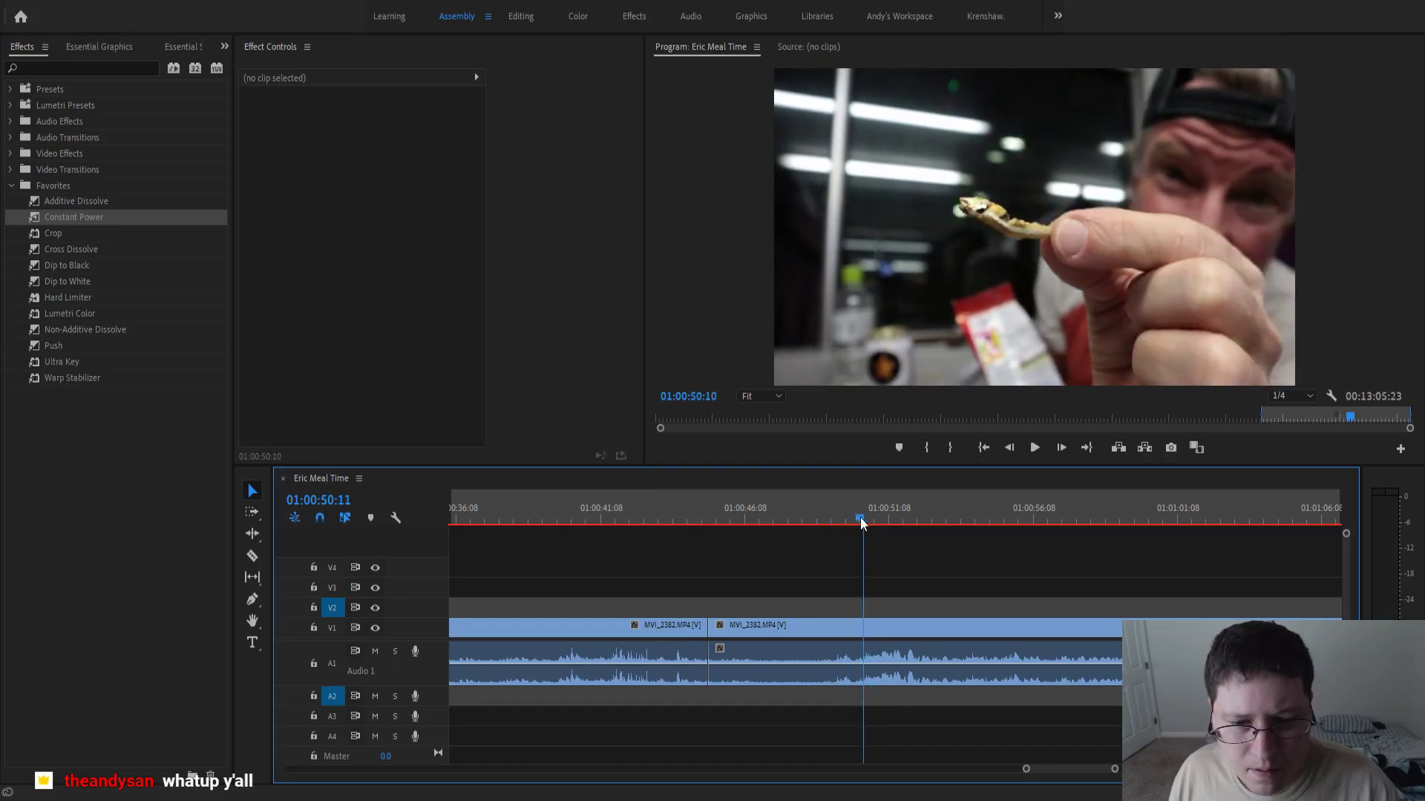
pyautogui.click(832, 523)
pyautogui.hotkey('ctrl', 'k')
pyautogui.scroll(3, 777, 550)
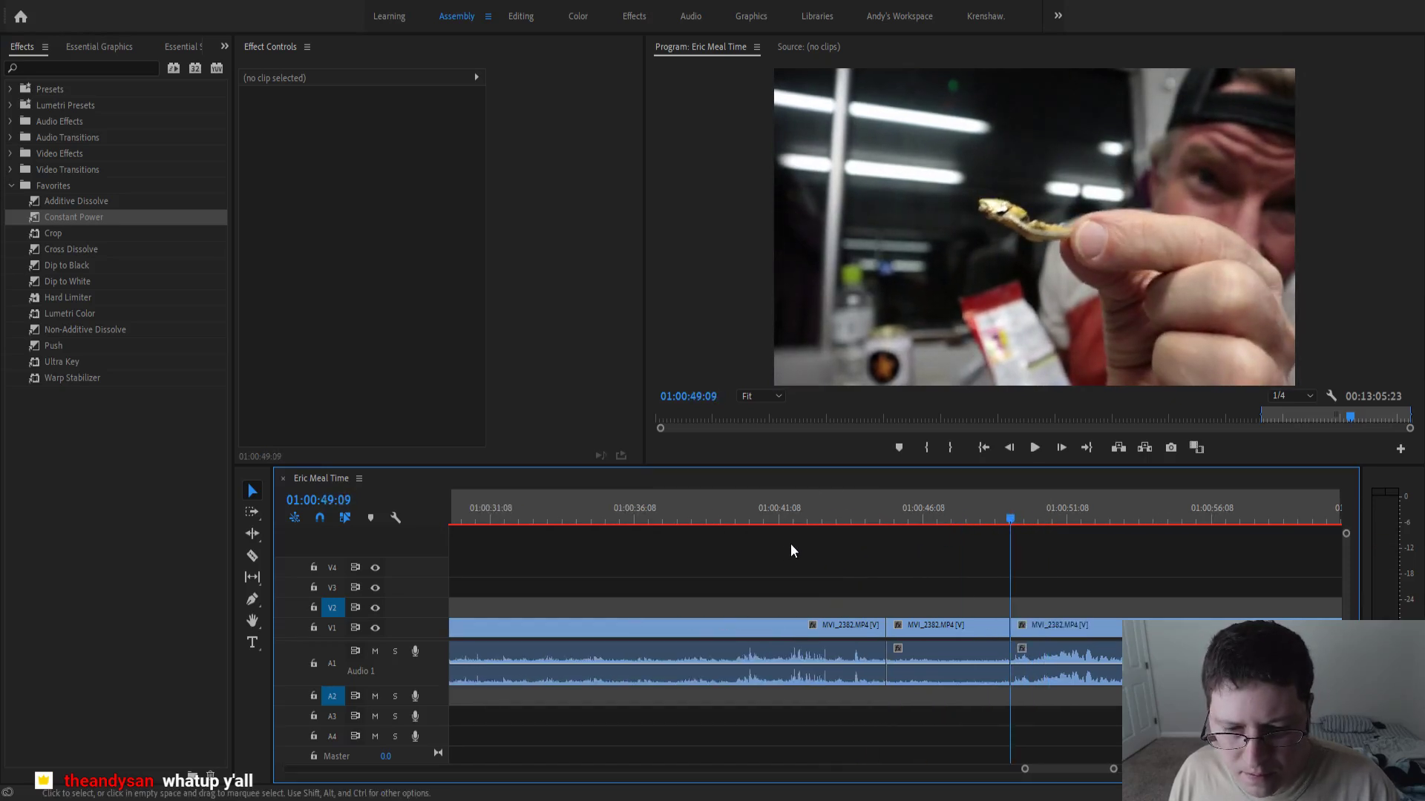
# - Split the clip at 01:00:43:04 and ripple-delete the two short segments up to the 01:00:49:09 cut
pyautogui.click(737, 520)
pyautogui.press('space')
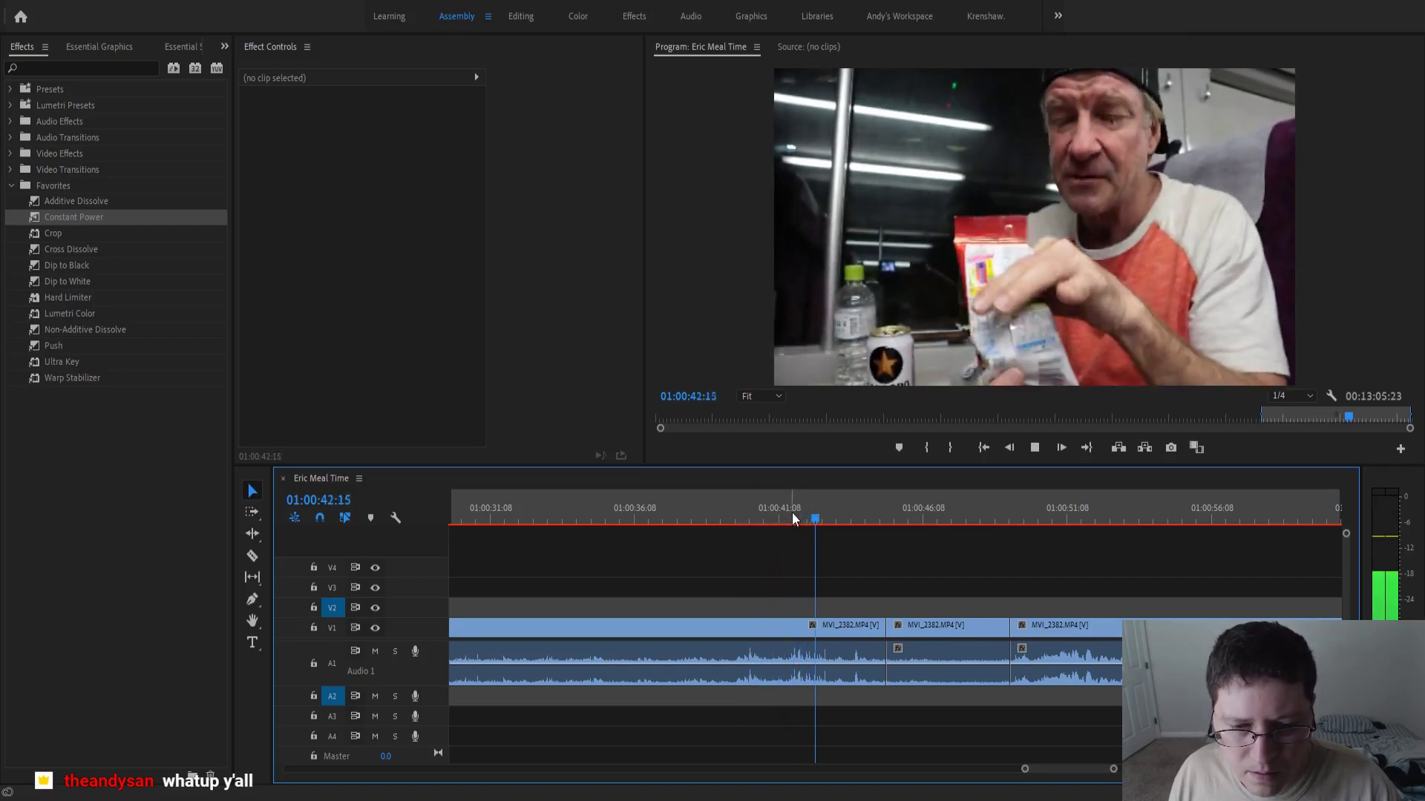
pyautogui.press('space')
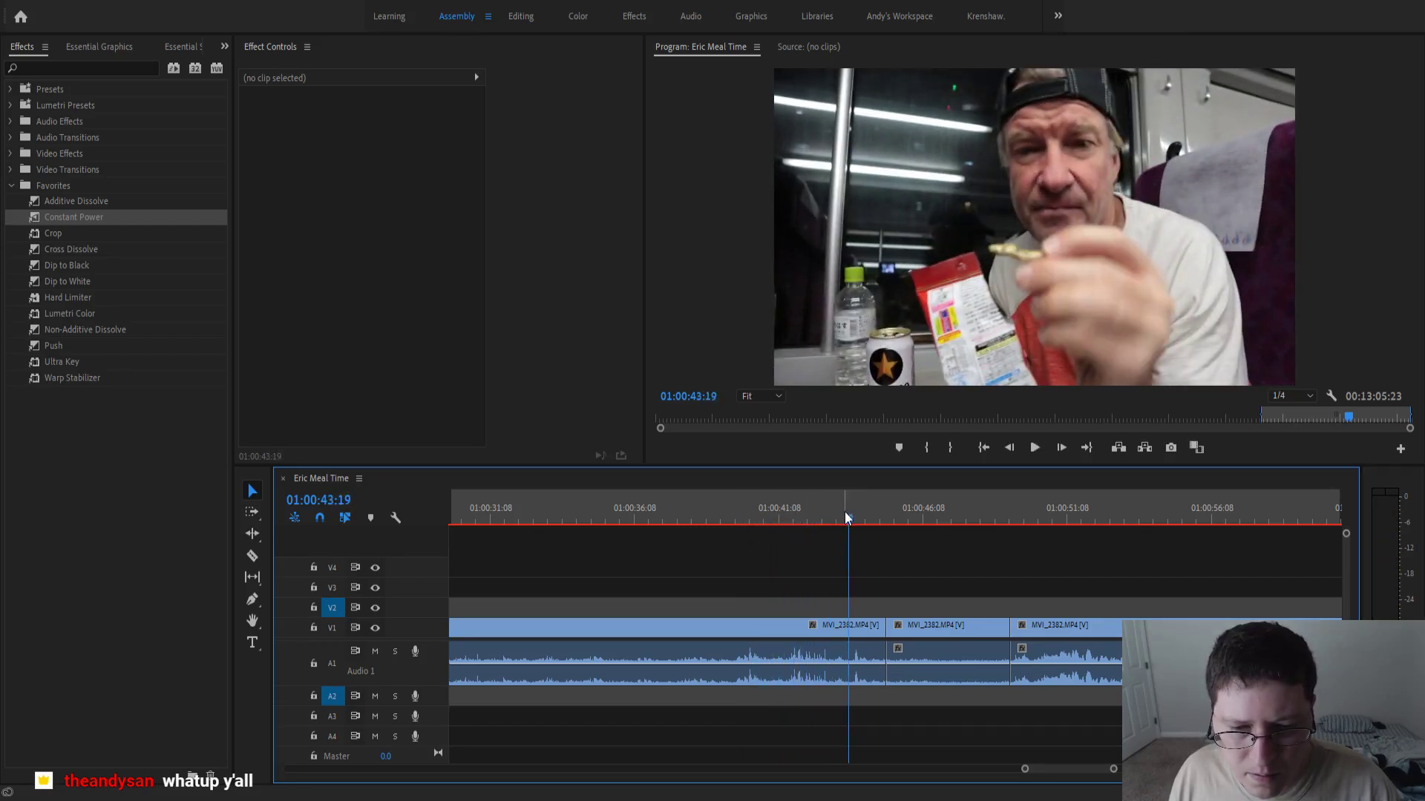
pyautogui.moveTo(844, 511); pyautogui.dragTo(832, 525)
pyautogui.hotkey('ctrl', 'k')
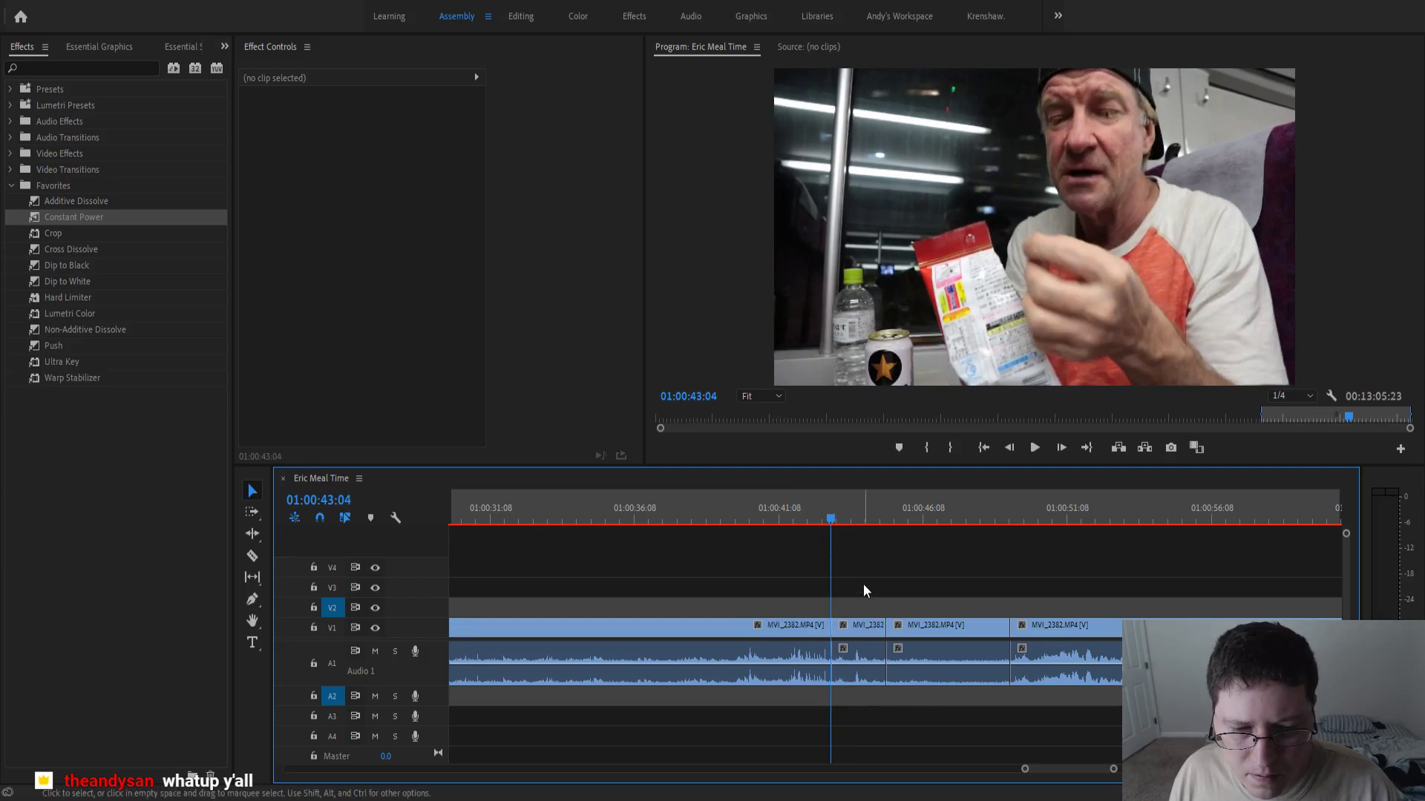
pyautogui.moveTo(862, 585); pyautogui.dragTo(916, 633)
pyautogui.hotkey('shift', 'Delete')
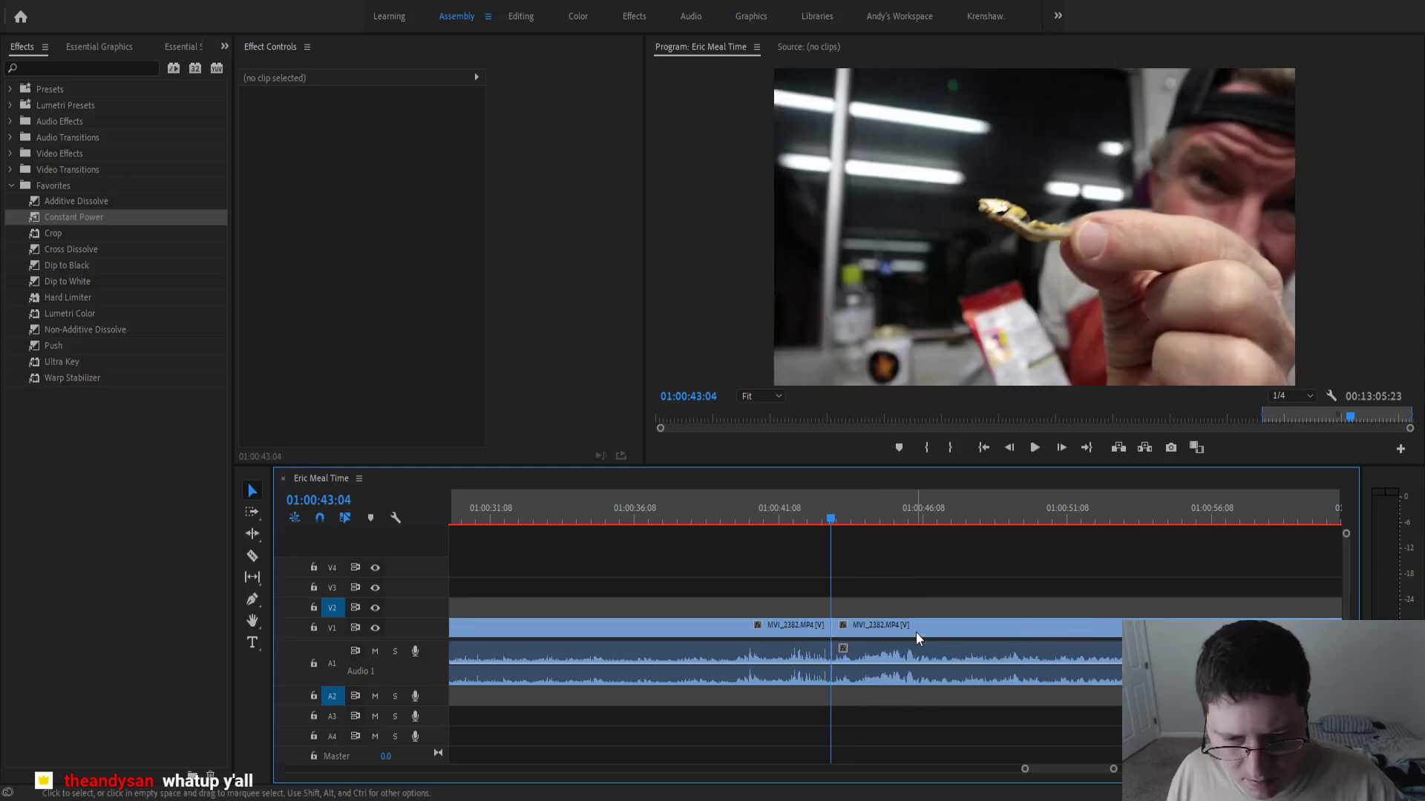
# - Play across the join at 01:00:43:04, add a Constant Power audio crossfade to it, and resume playback
pyautogui.click(797, 508)
pyautogui.press('space')
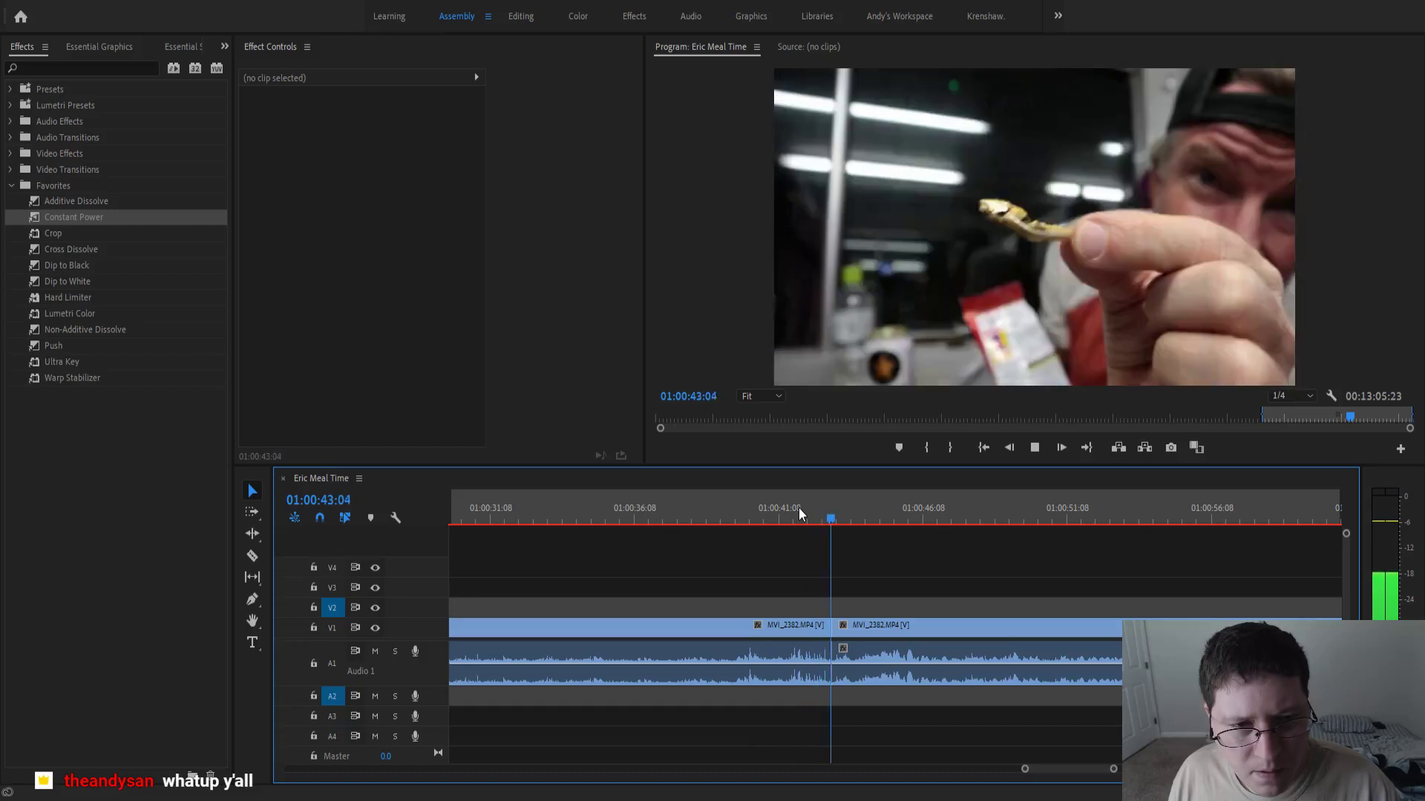
pyautogui.click(96, 221)
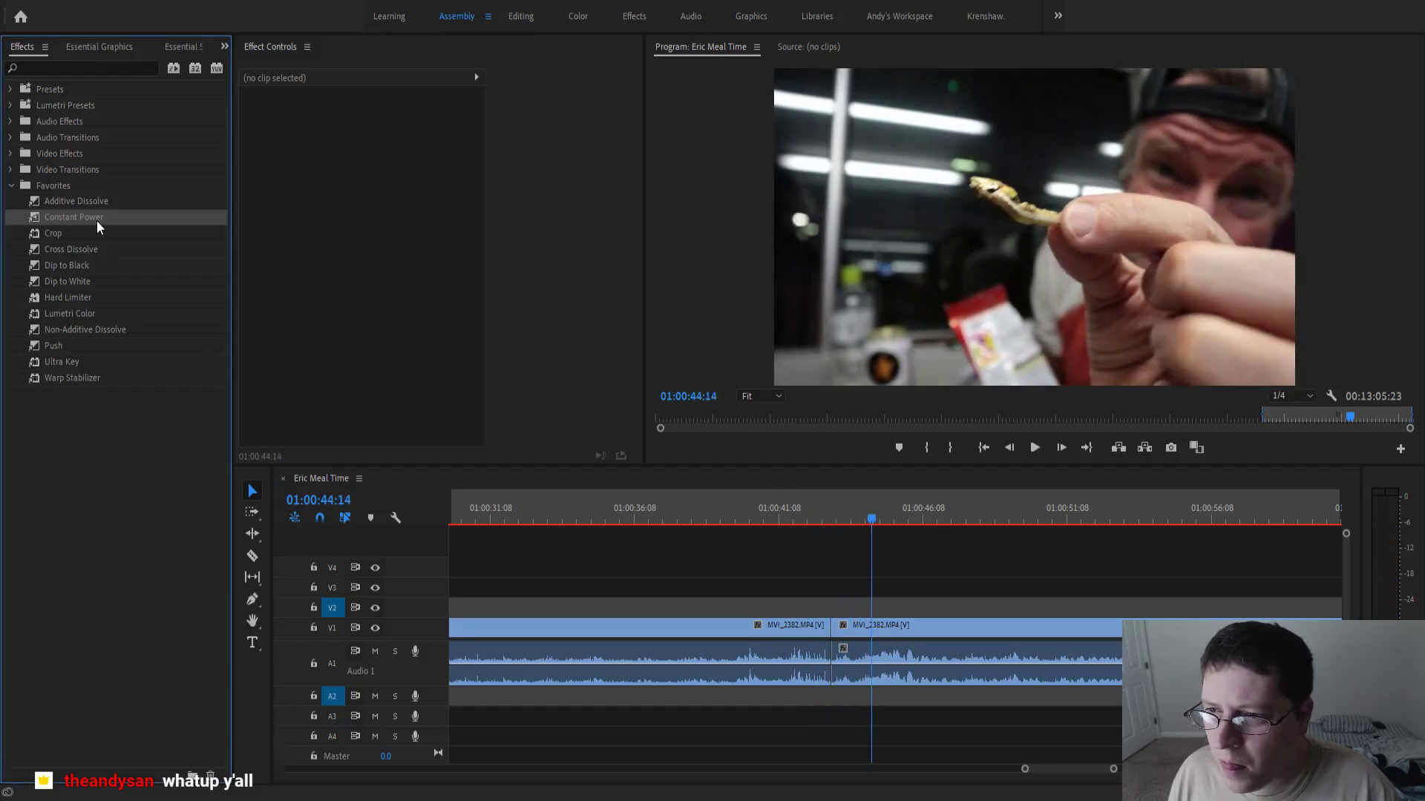
pyautogui.moveTo(97, 221); pyautogui.dragTo(687, 601)
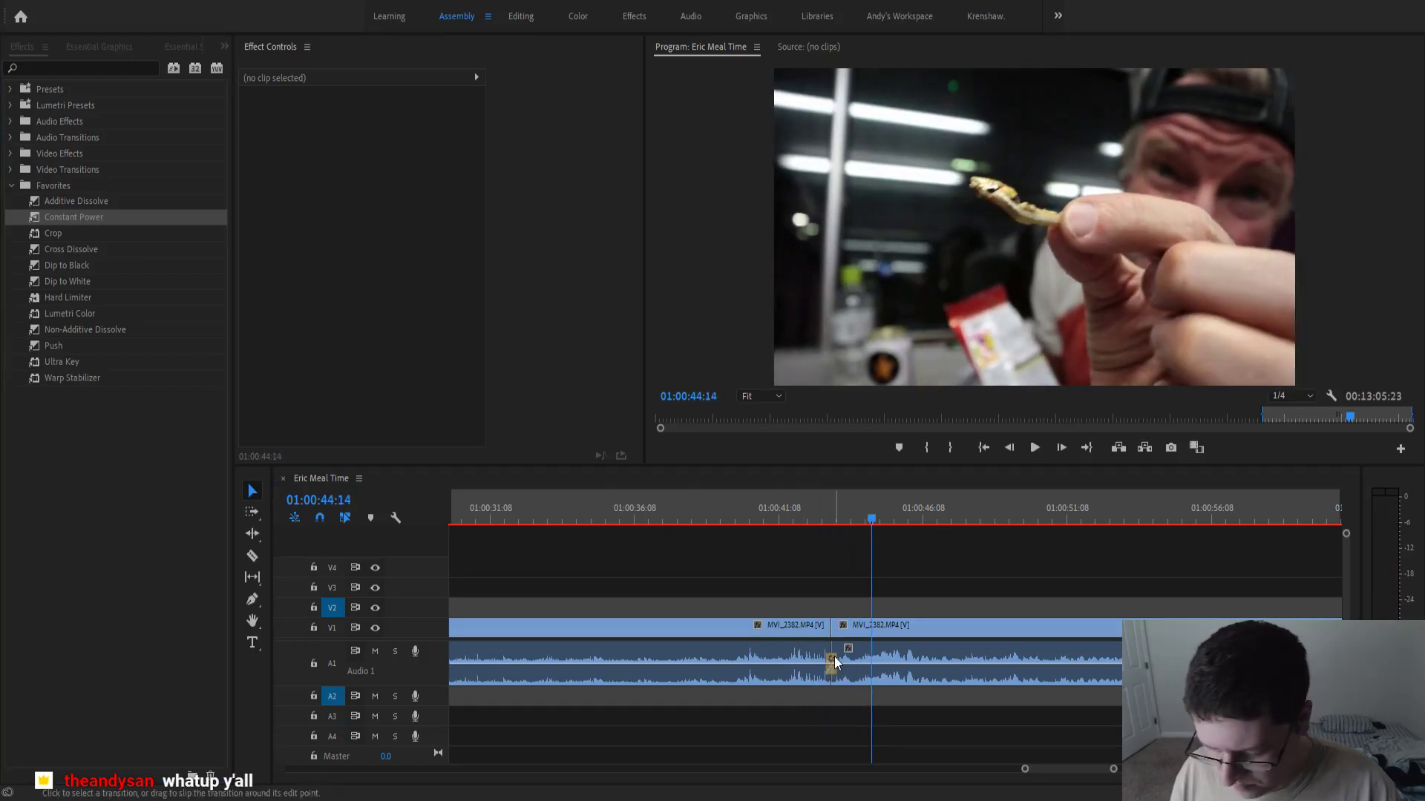
pyautogui.press('space')
# - Pull the sequence Out point in to the end of the shortened sequence
pyautogui.press('-')
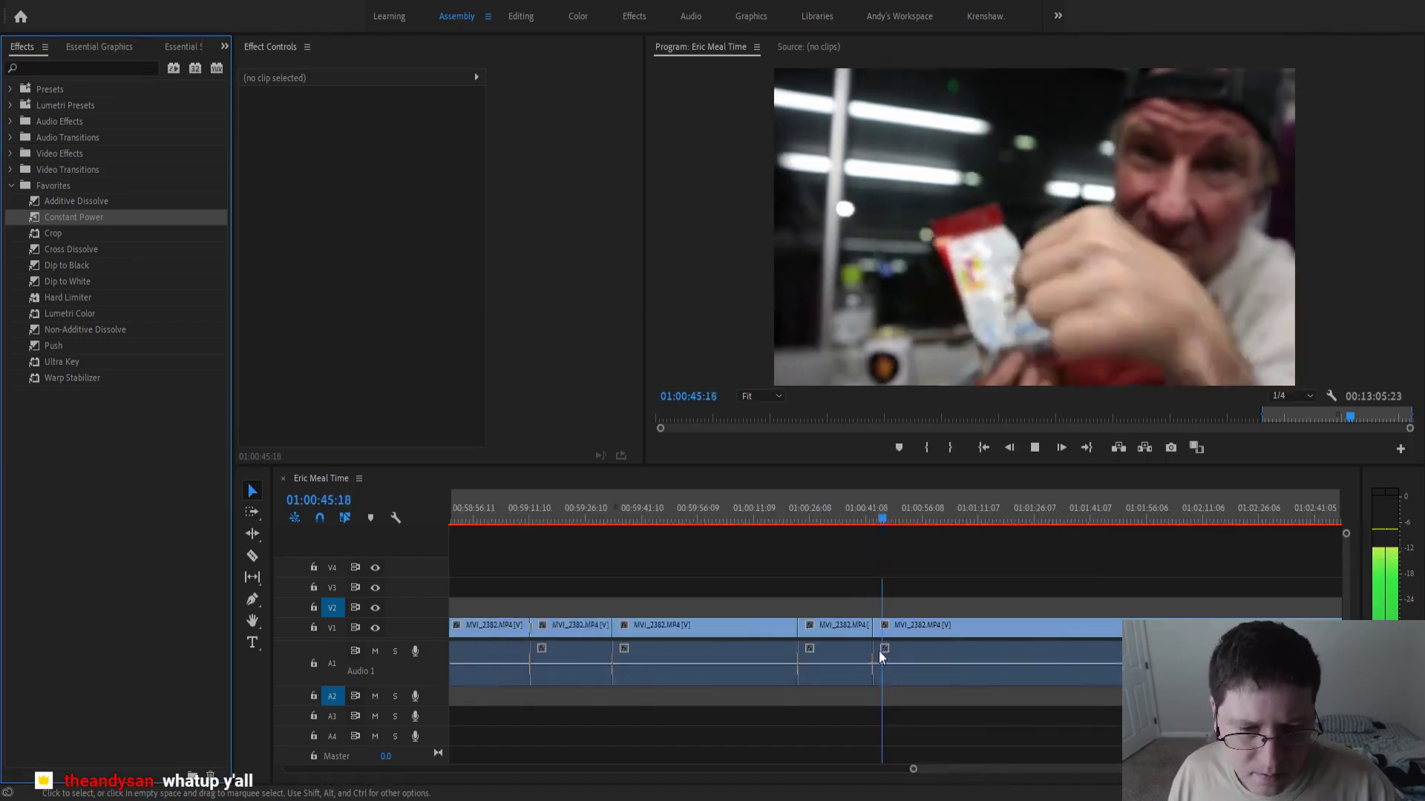
pyautogui.press('-')
pyautogui.press('-')
pyautogui.press('-')
pyautogui.press('-')
pyautogui.press('-')
pyautogui.press('-')
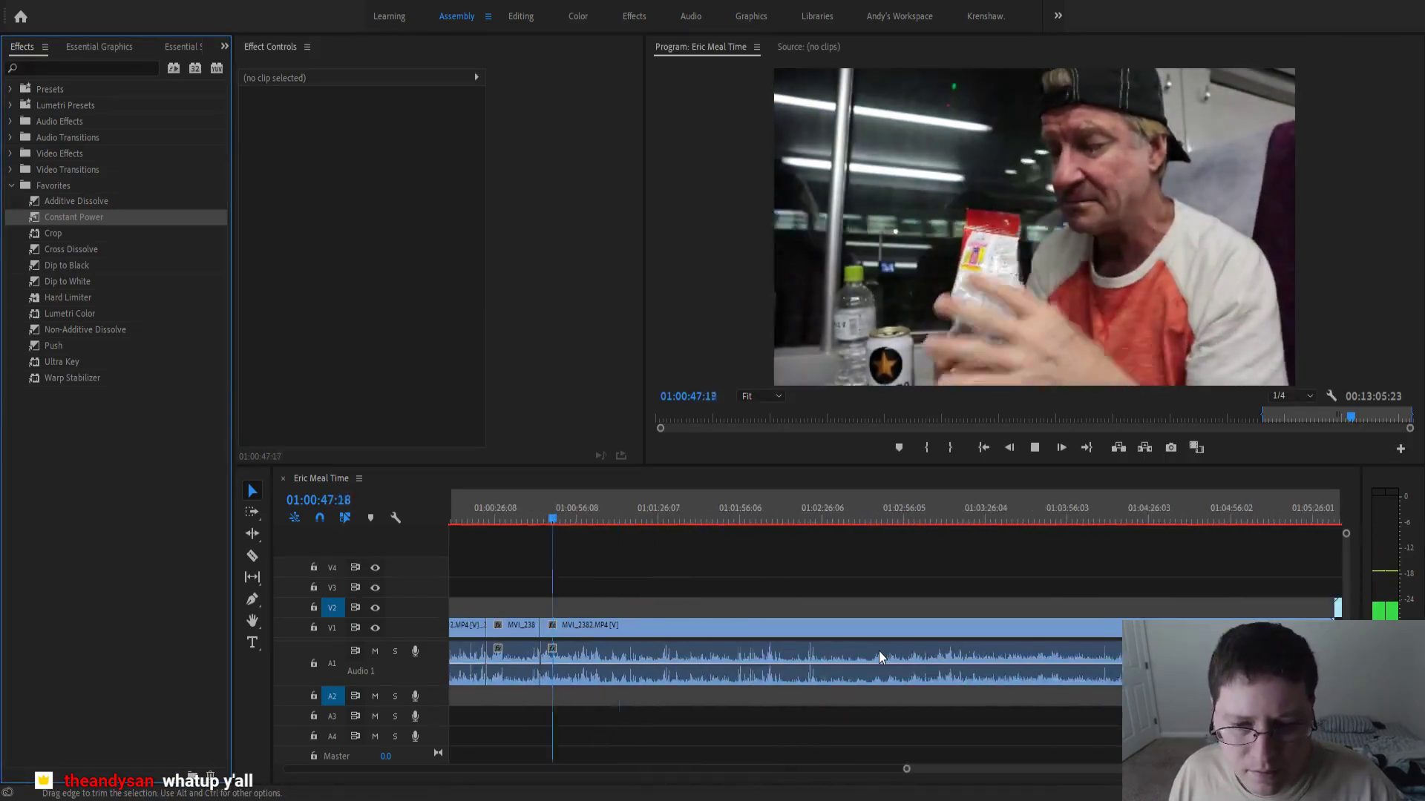
pyautogui.scroll(-2, 886, 648)
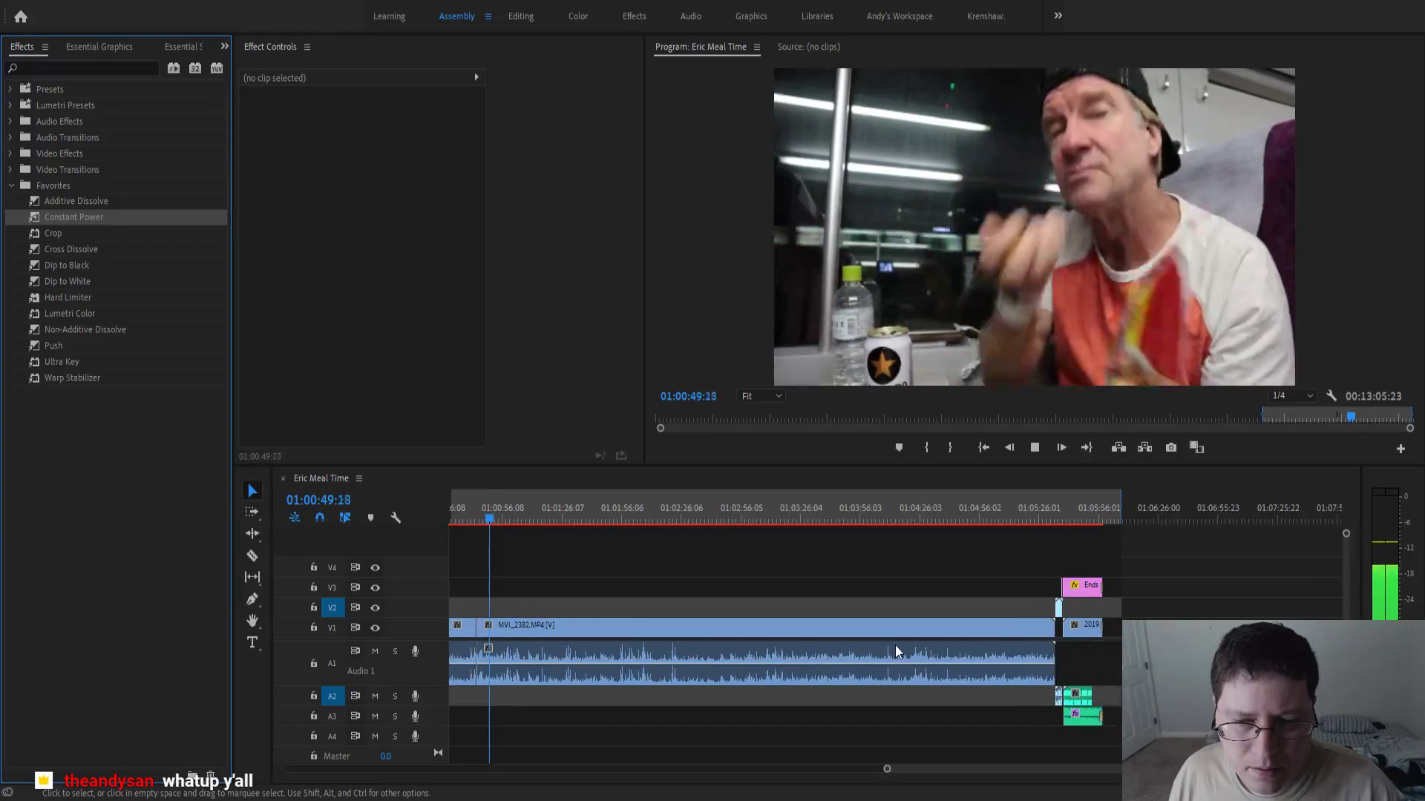
pyautogui.moveTo(1122, 505); pyautogui.dragTo(1113, 507)
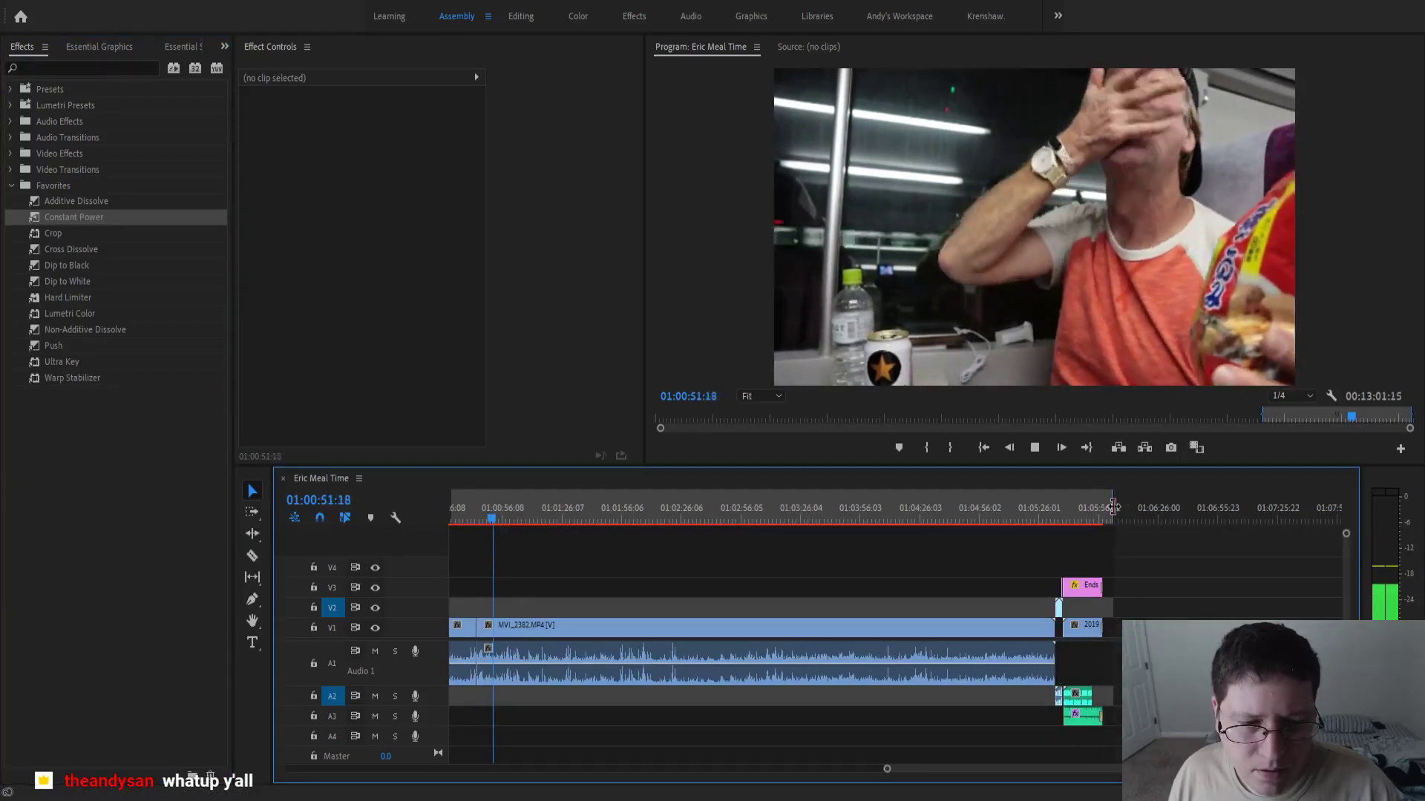
# - Review the footage between about 01:00:51 and 01:01:02, up to the thumbs-up shot with the snack bag, for the next cut points
pyautogui.press('=')
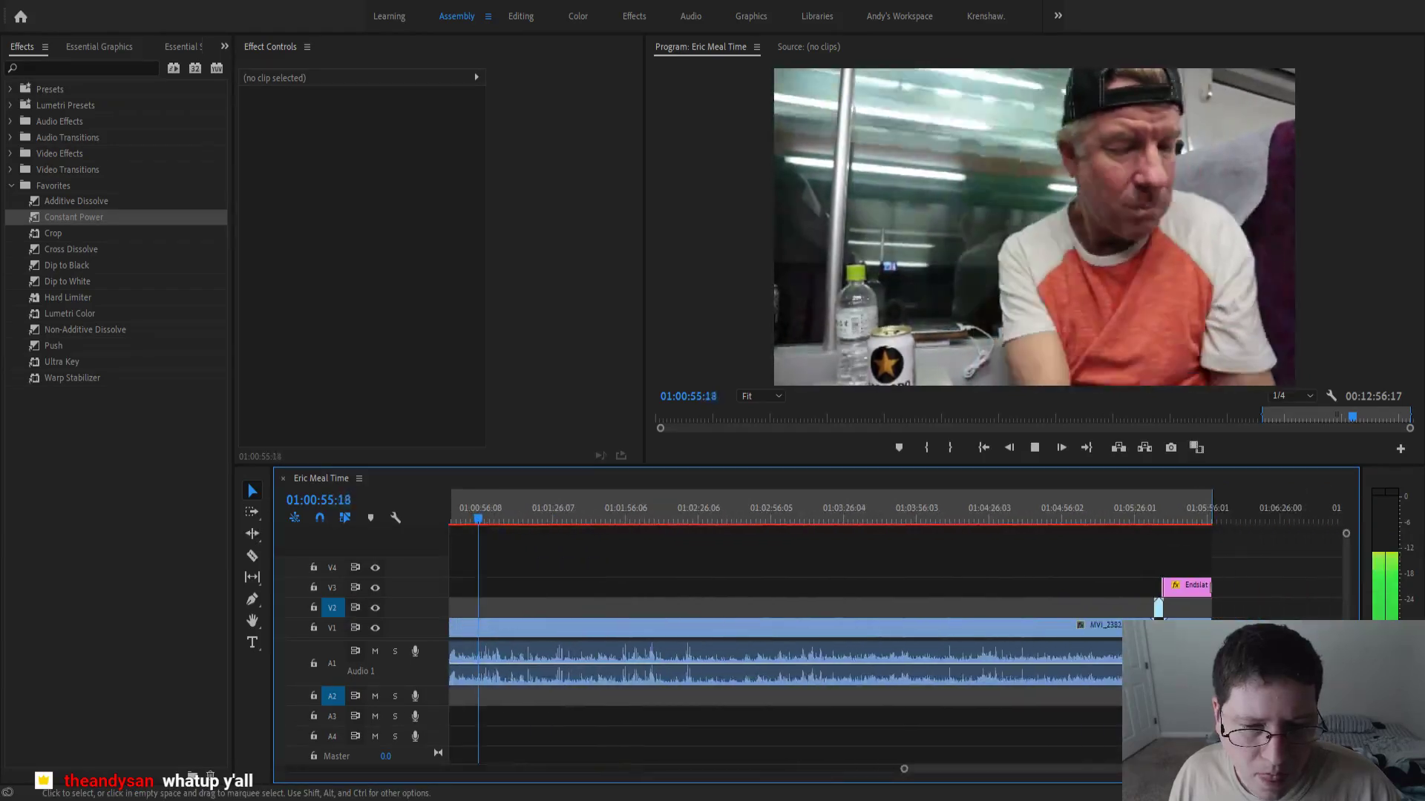
pyautogui.press('=')
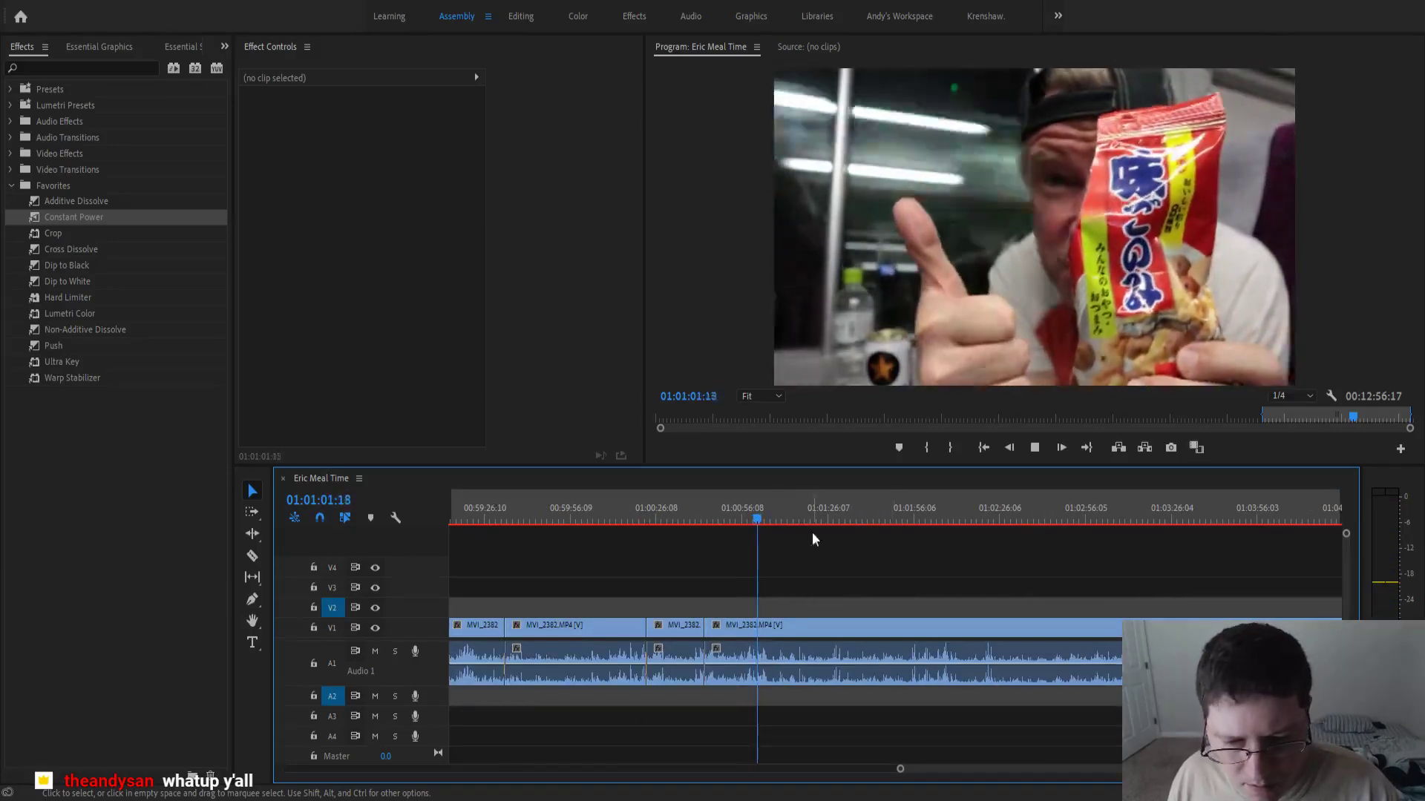
pyautogui.click(732, 506)
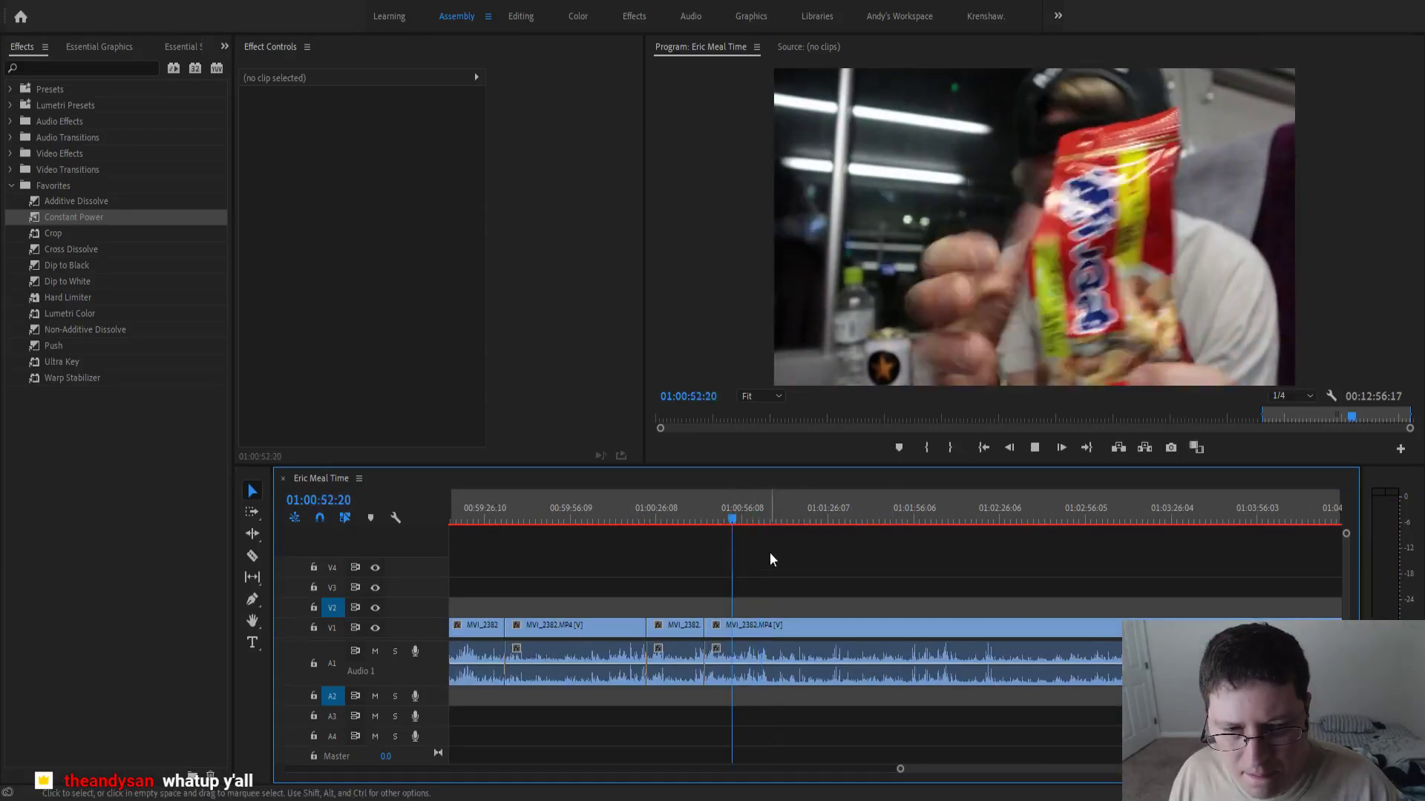
pyautogui.scroll(5, 760, 553)
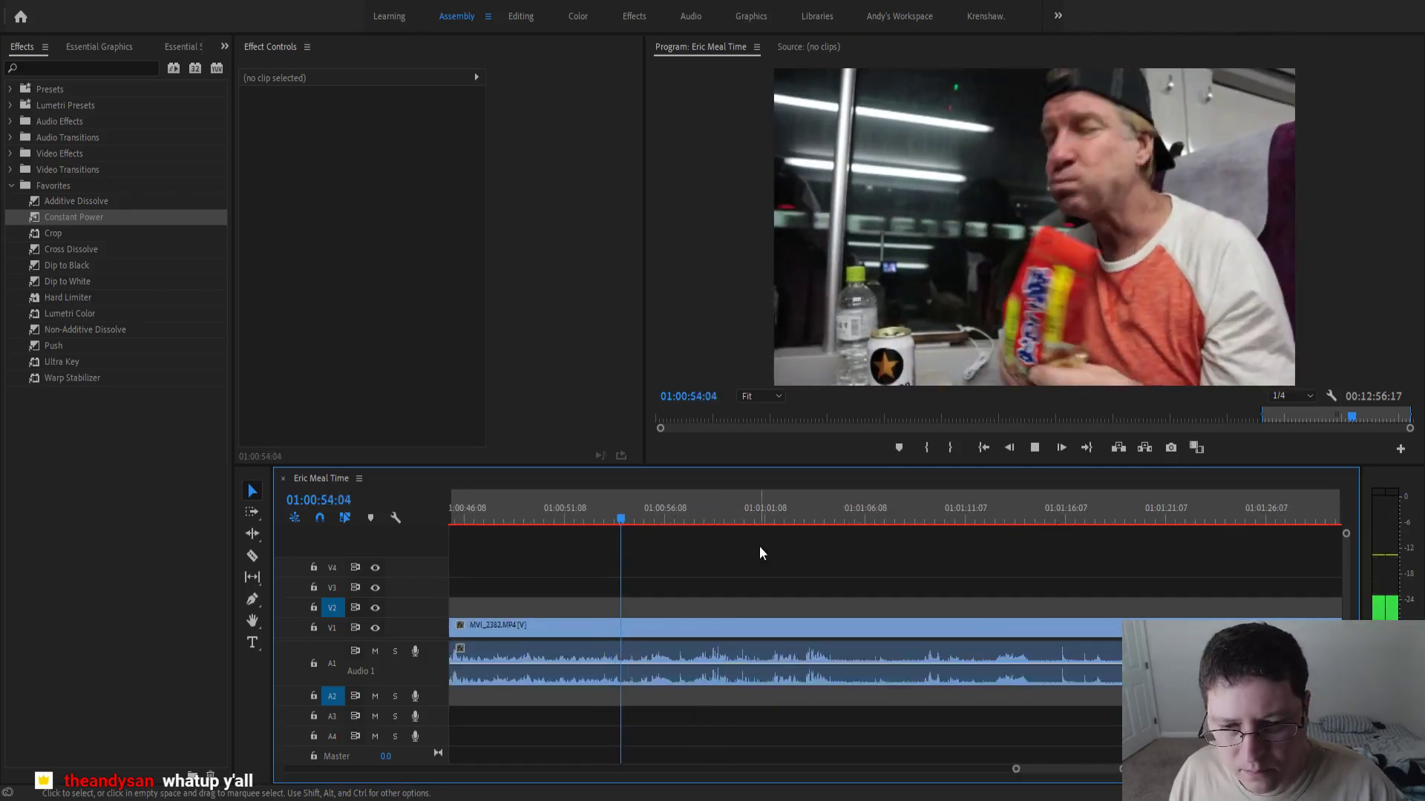
pyautogui.press('space')
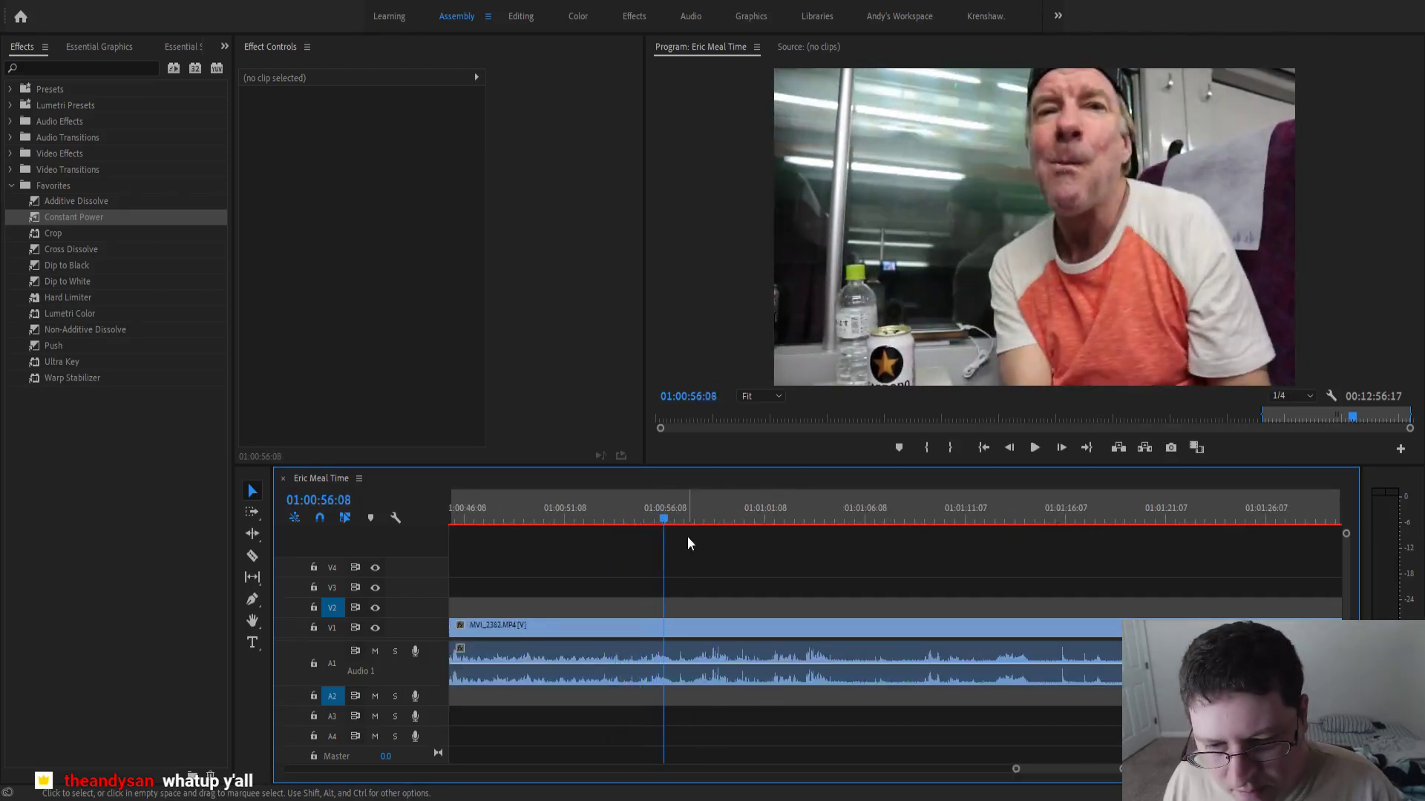
pyautogui.moveTo(665, 519); pyautogui.dragTo(619, 528)
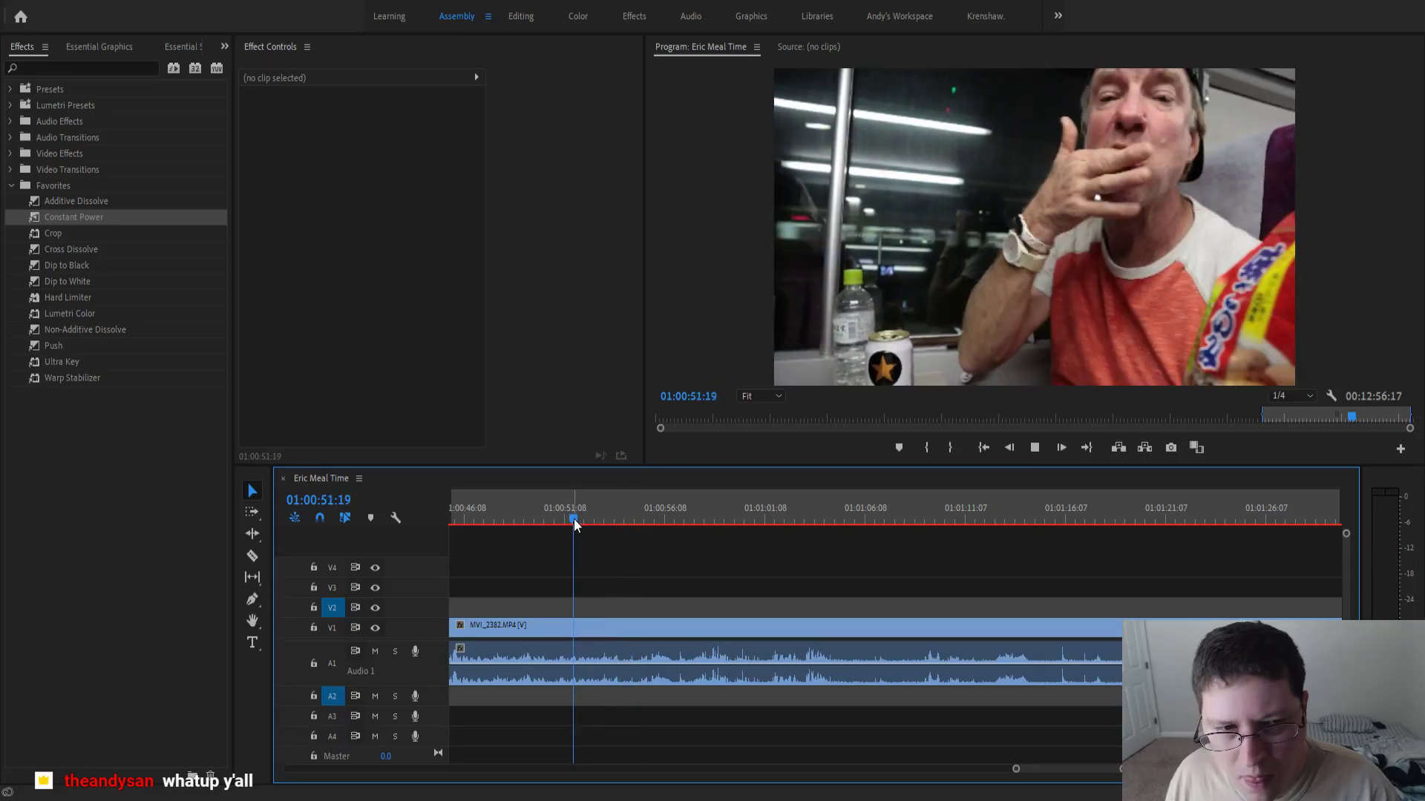
pyautogui.press('space')
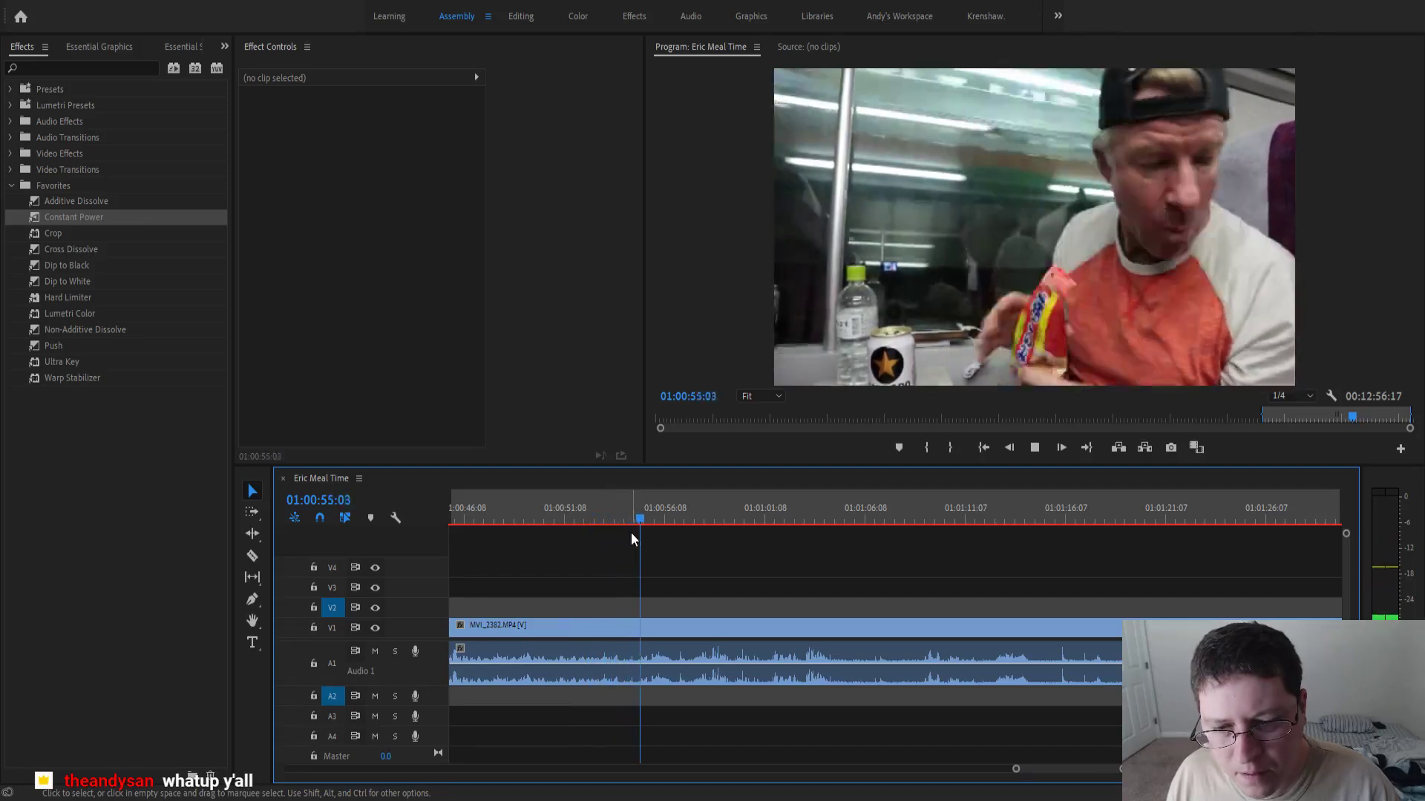
pyautogui.moveTo(632, 524); pyautogui.dragTo(761, 512)
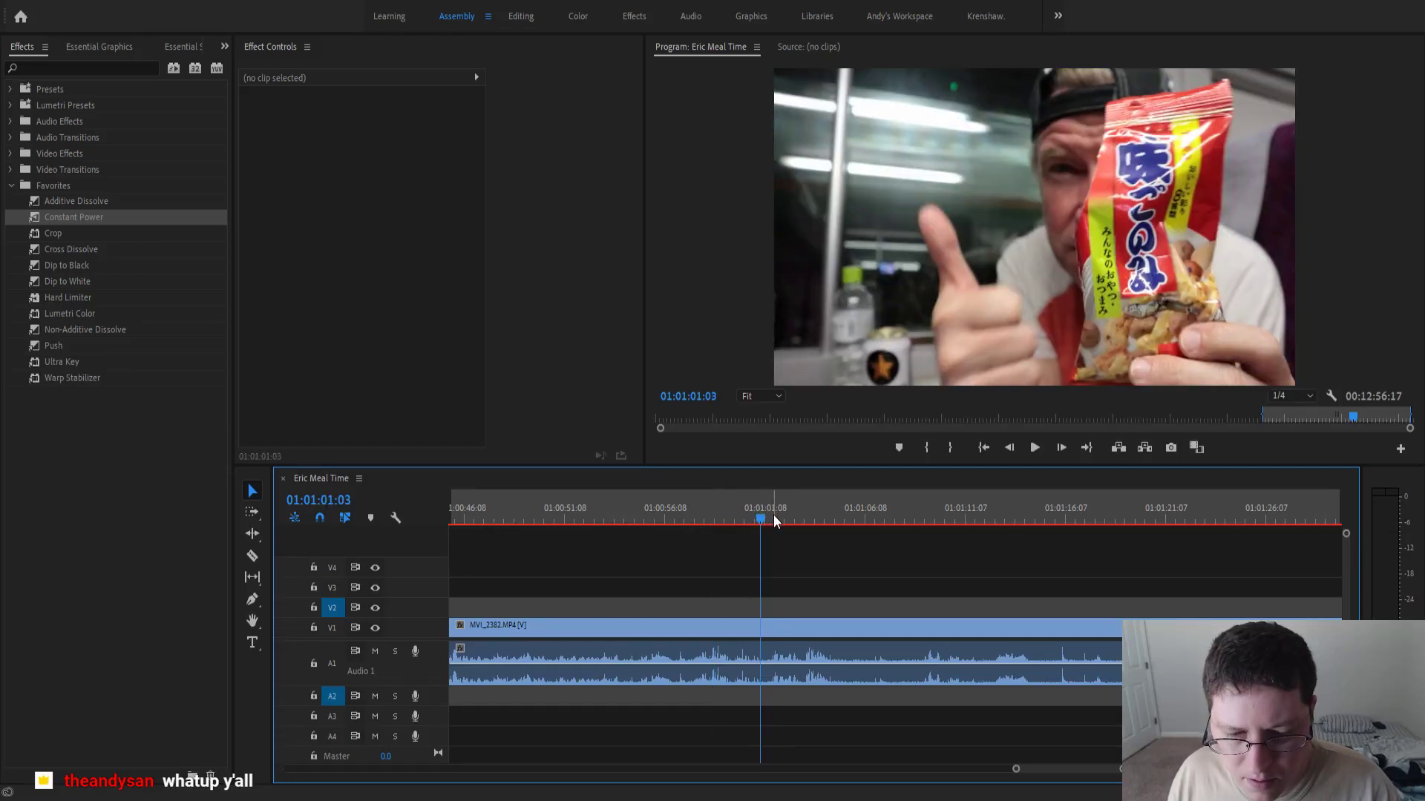
pyautogui.press('Right')
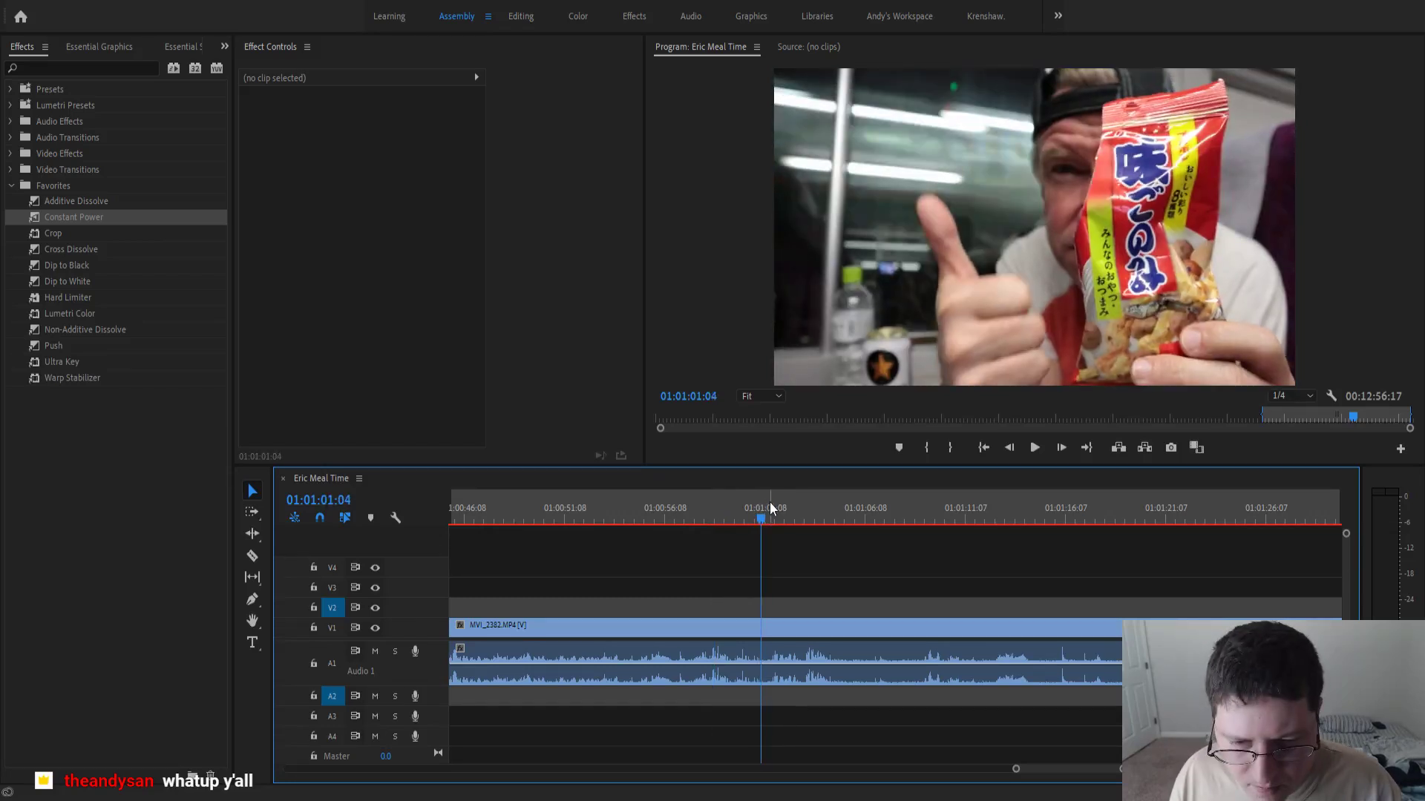
pyautogui.press('space')
pyautogui.press('=')
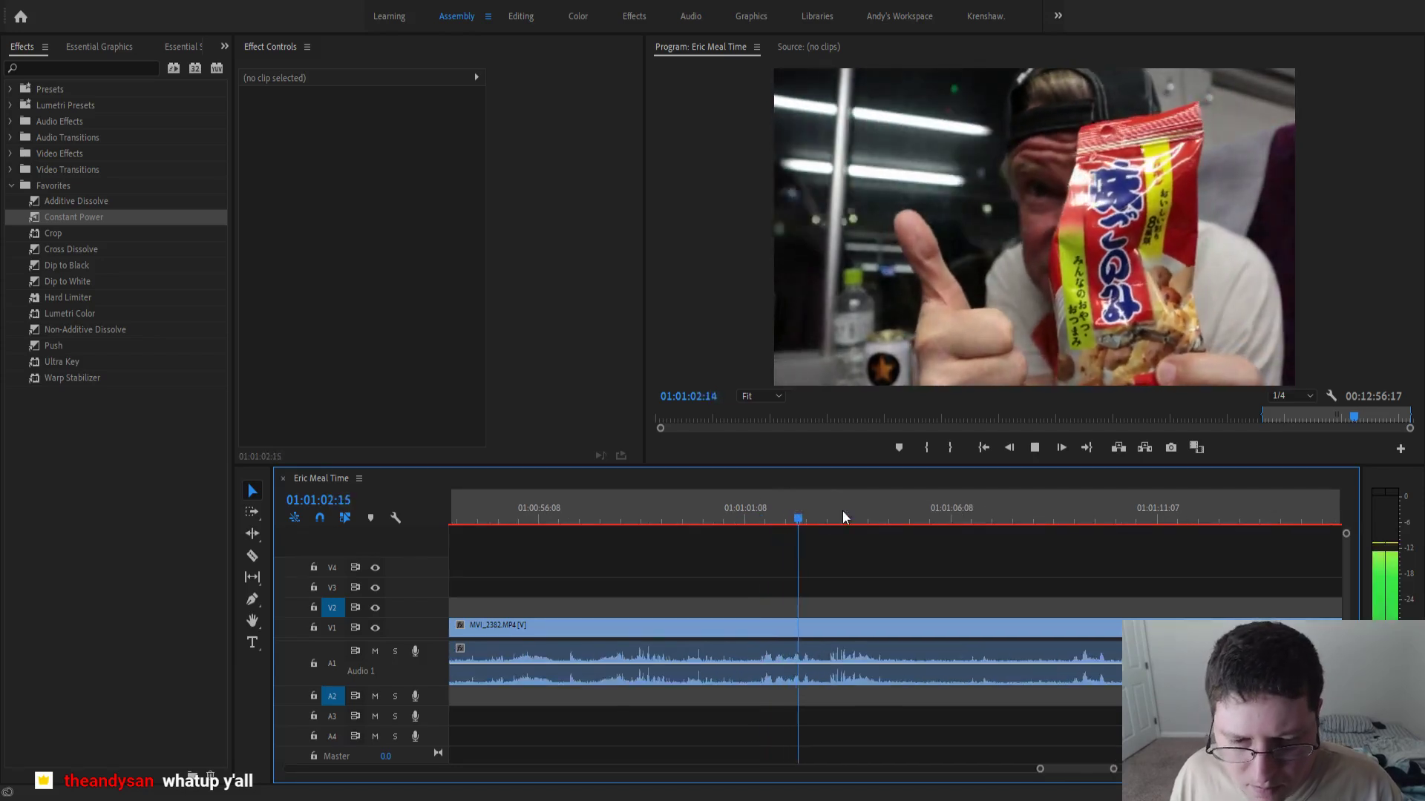
# - Split the MVI_2382.MP4 clip with its audio at 01:01:01:15, where the snack bag is held up
pyautogui.moveTo(846, 515); pyautogui.dragTo(756, 541)
pyautogui.hotkey('ctrl', 'k')
pyautogui.scroll(-4, 737, 639)
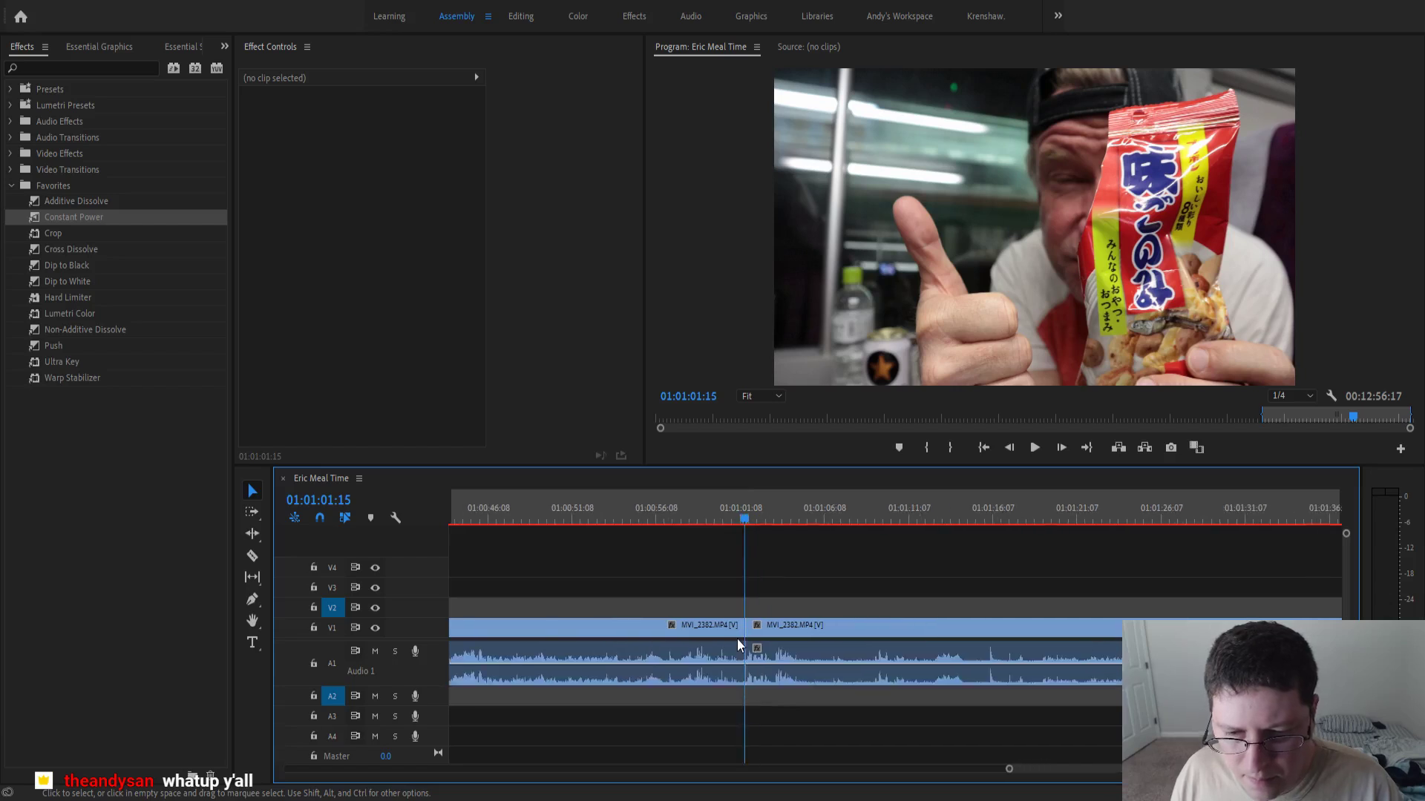
# - Split the MVI_2382.MP4 segment before the 01:01:01:15 cut at 01:00:54:12, reviewing the playback to find the spot
pyautogui.hscroll(-3, 740, 636)
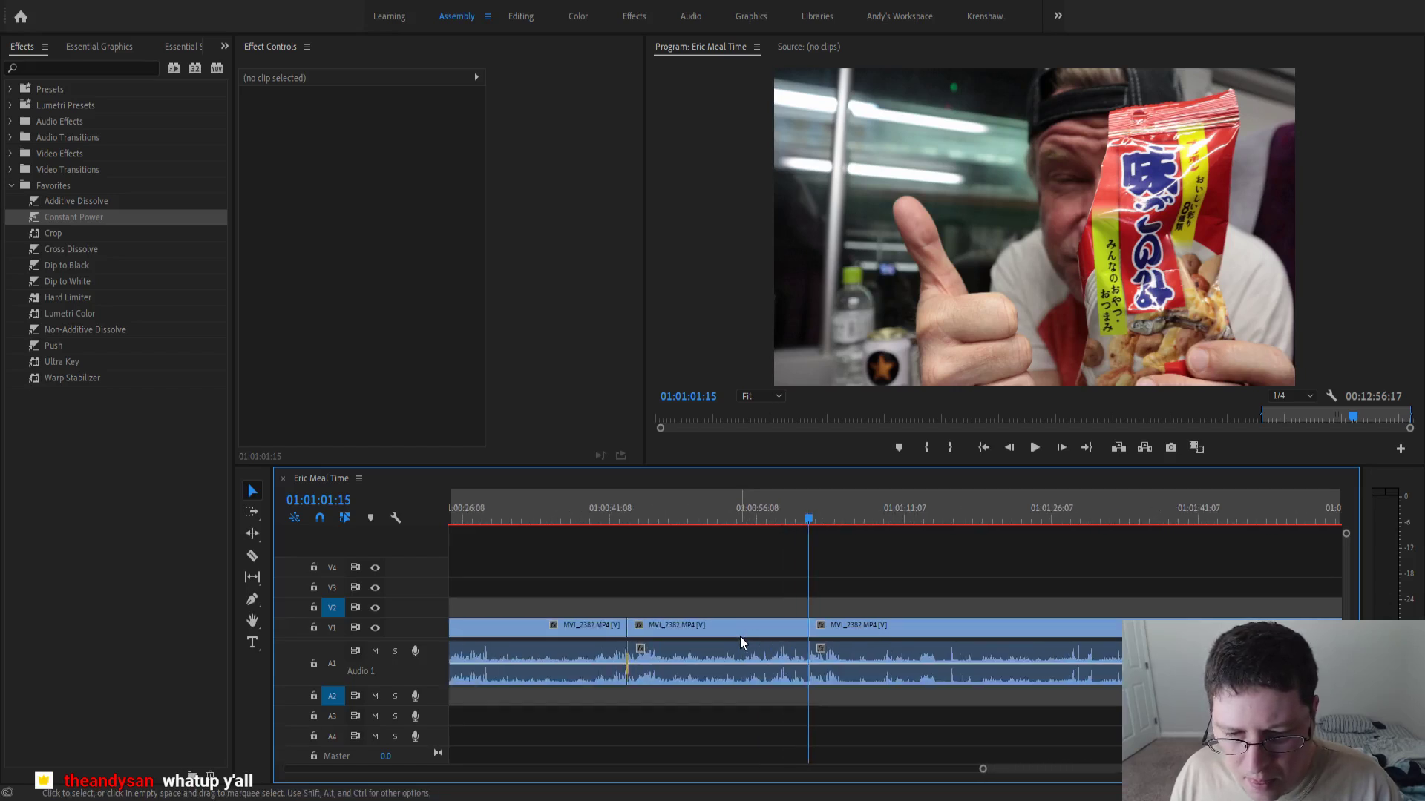
pyautogui.scroll(3, 790, 582)
pyautogui.click(686, 512)
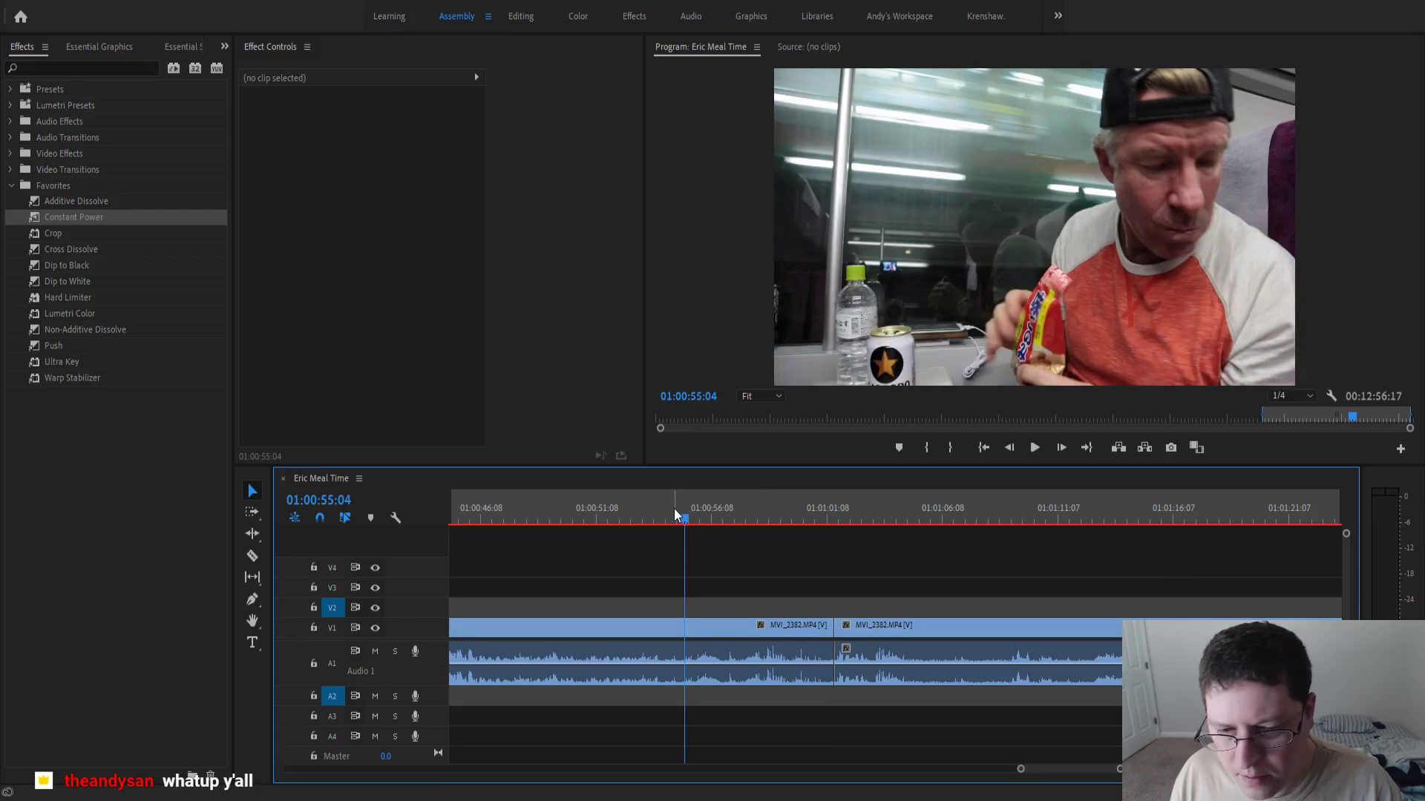
pyautogui.moveTo(688, 515); pyautogui.dragTo(666, 531)
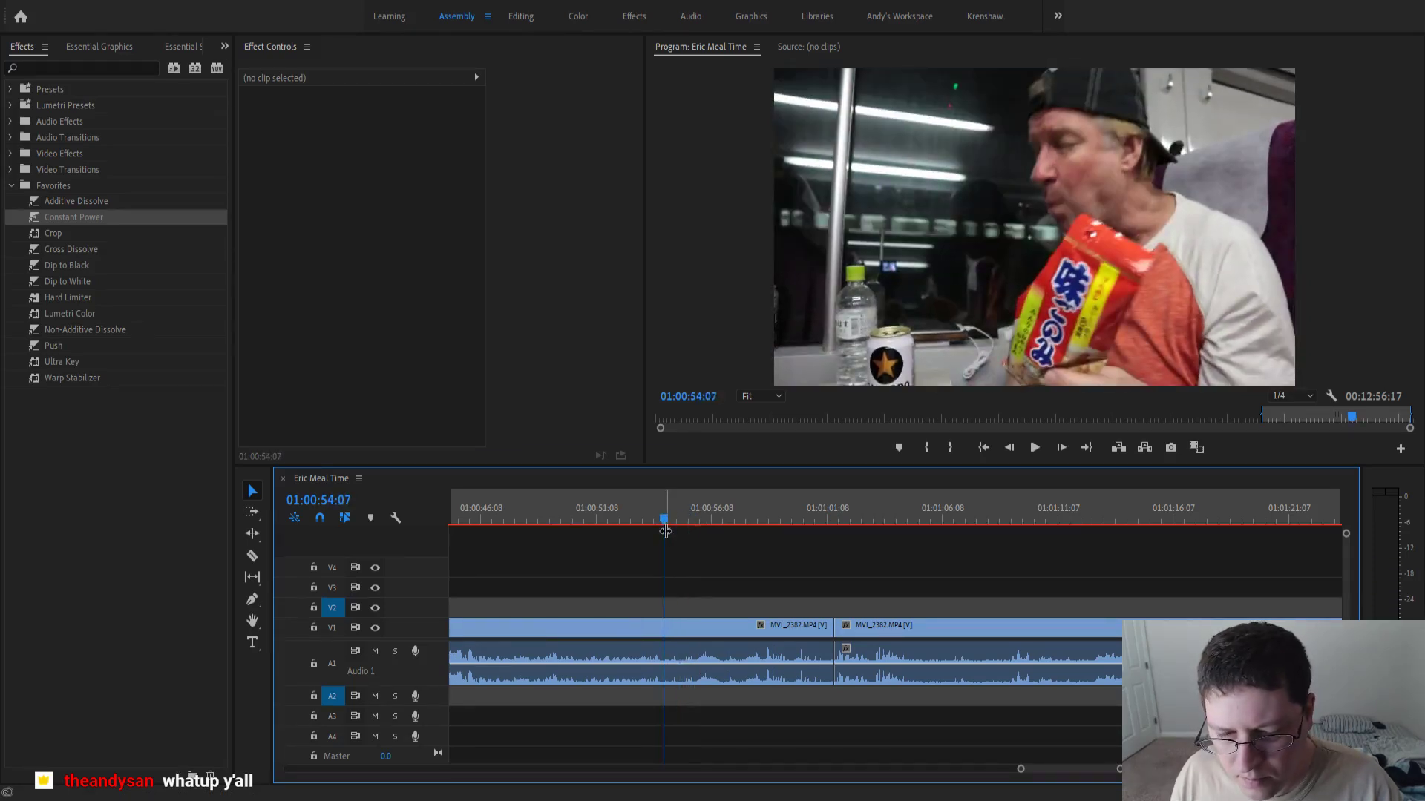
pyautogui.click(1035, 450)
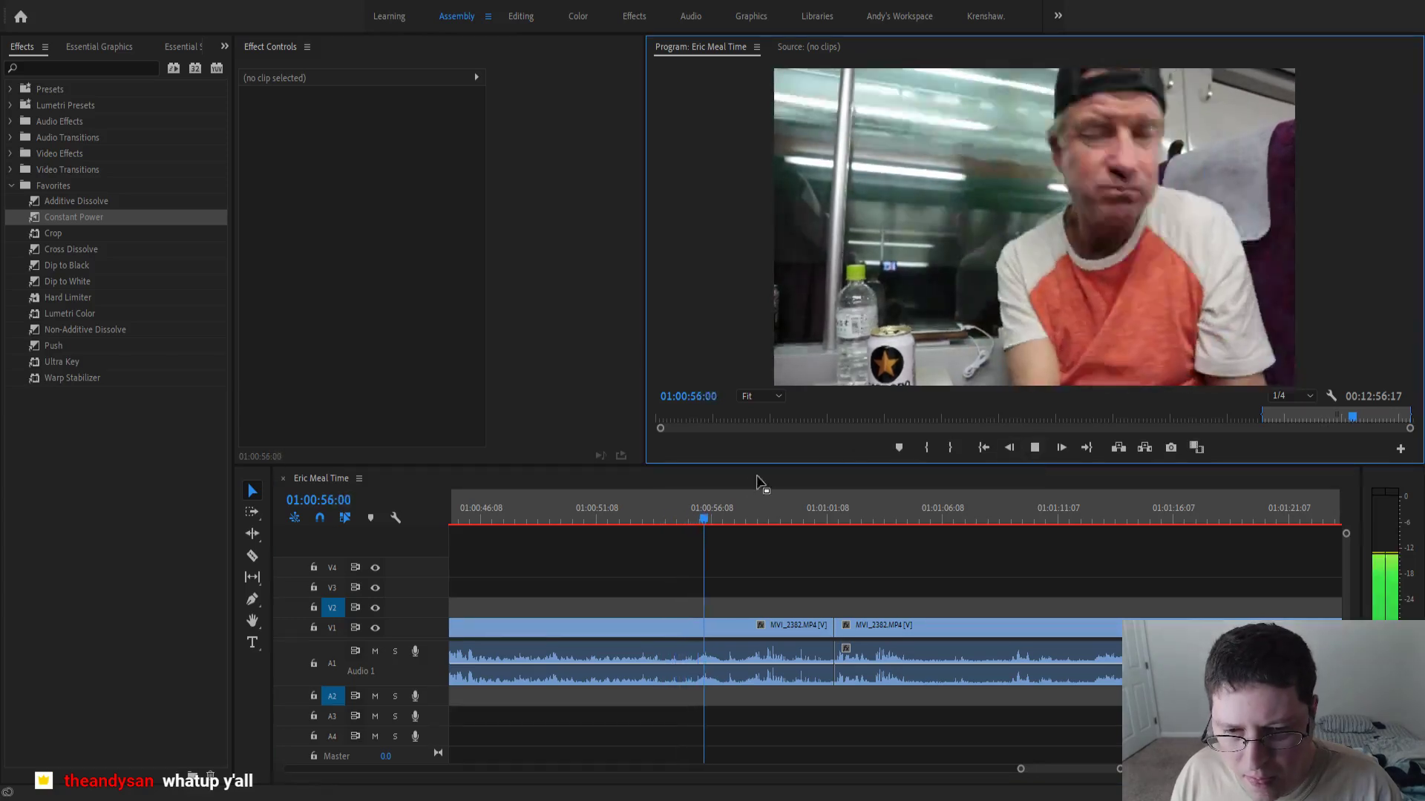
pyautogui.moveTo(660, 510)
pyautogui.mouseDown()
pyautogui.moveTo(660, 523)
pyautogui.moveTo(635, 520)
pyautogui.mouseUp()
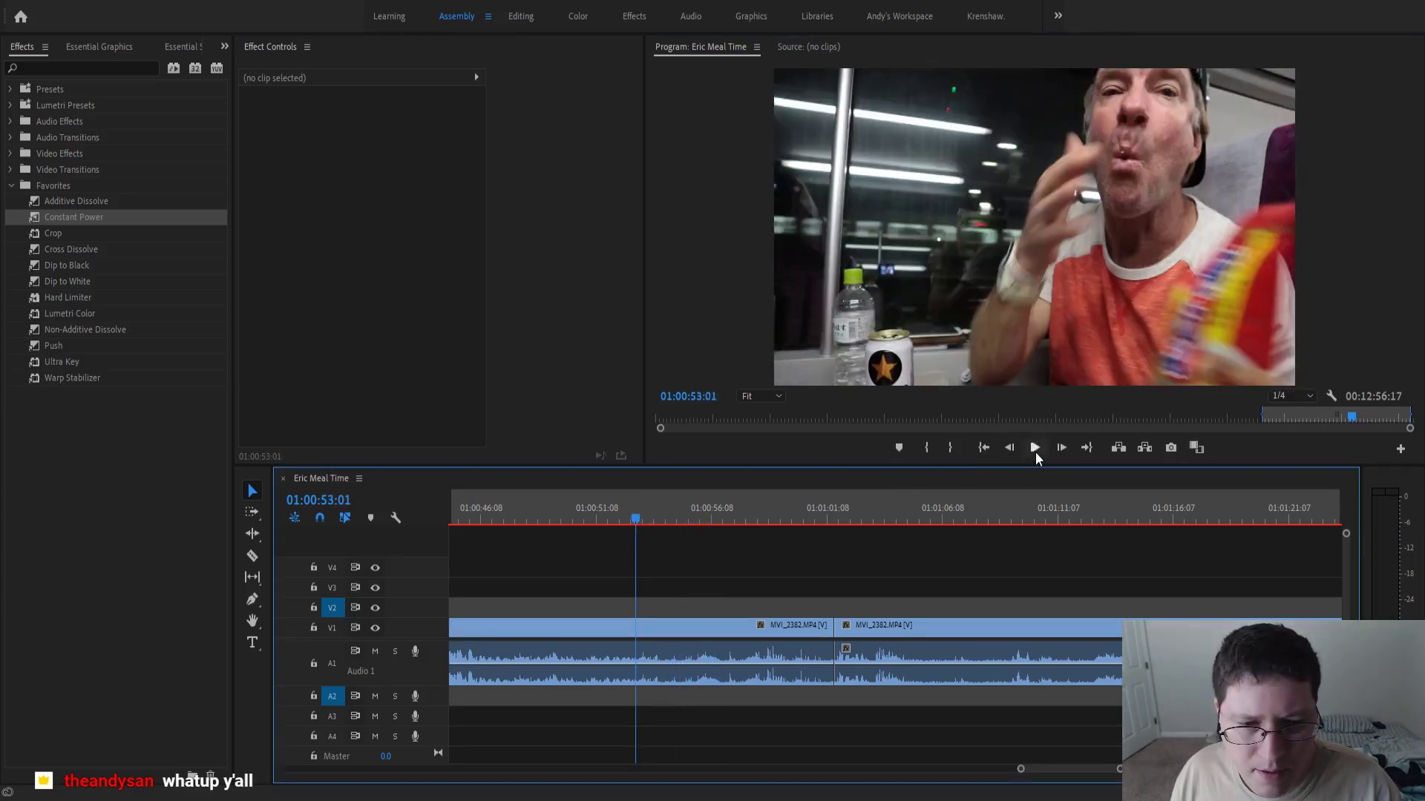
pyautogui.click(1036, 450)
pyautogui.click(1035, 450)
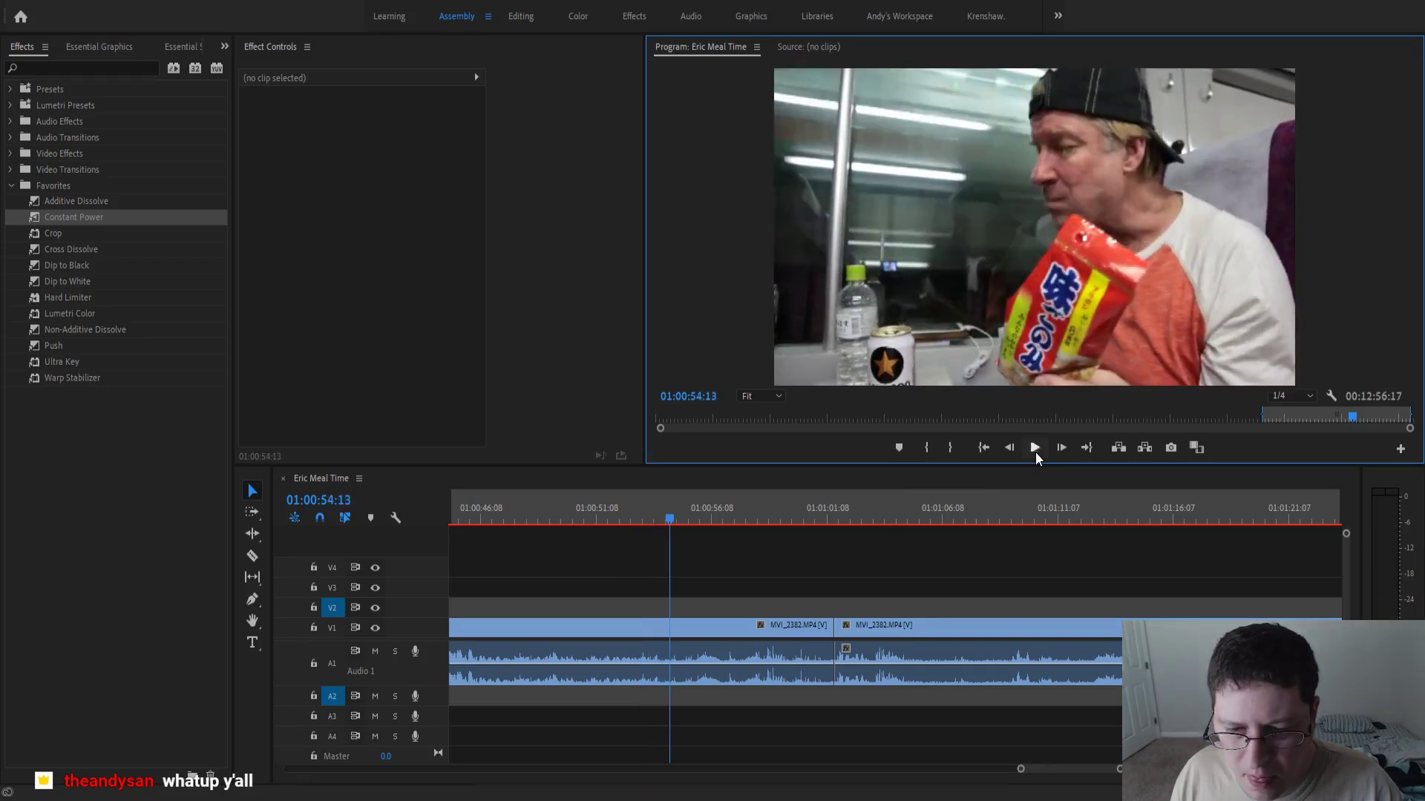
pyautogui.click(669, 520)
pyautogui.hotkey('ctrl', 'k')
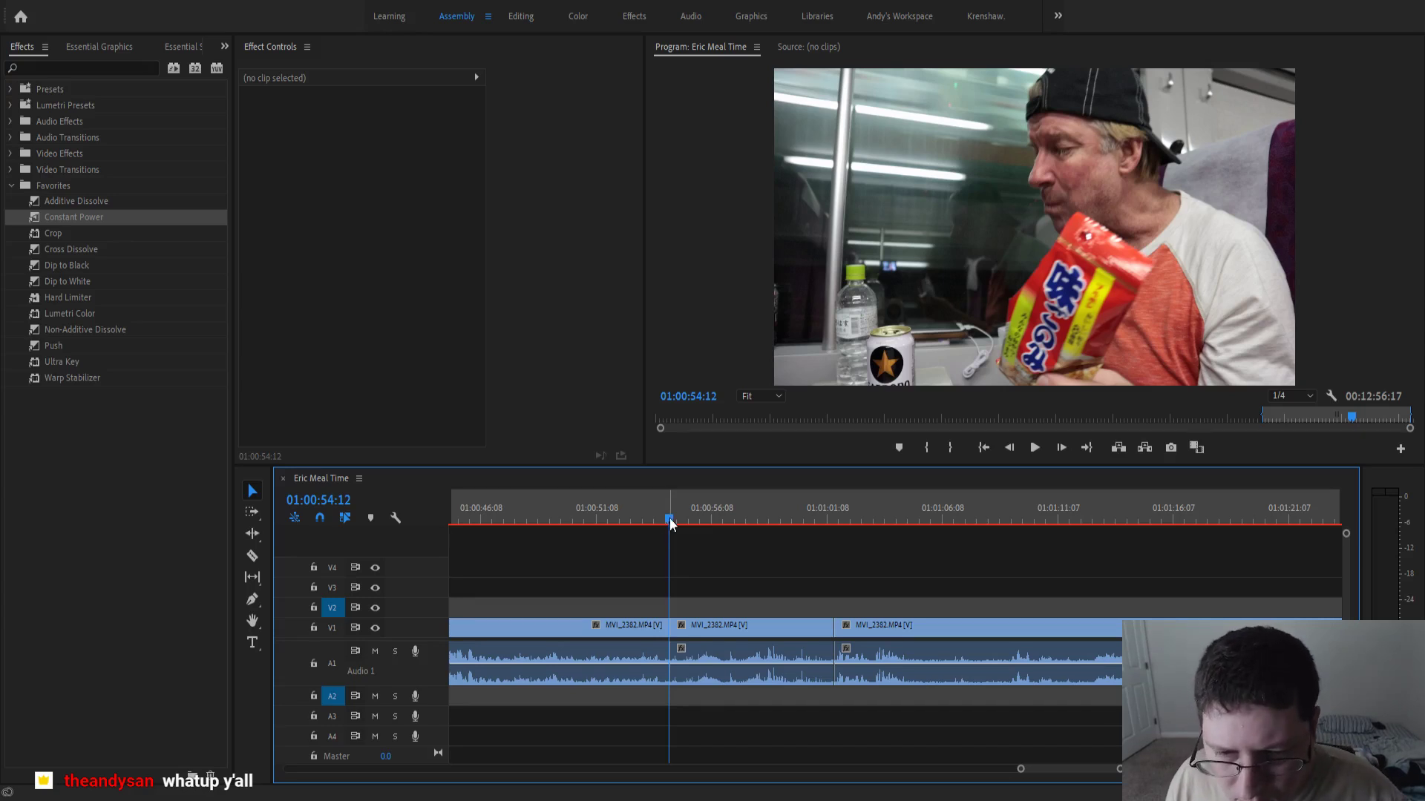
# - Ripple-delete the MVI_2382.MP4 segment between the 01:00:54:12 and 01:01:01:15 cuts, closing the gap
pyautogui.click(656, 520)
pyautogui.click(720, 626)
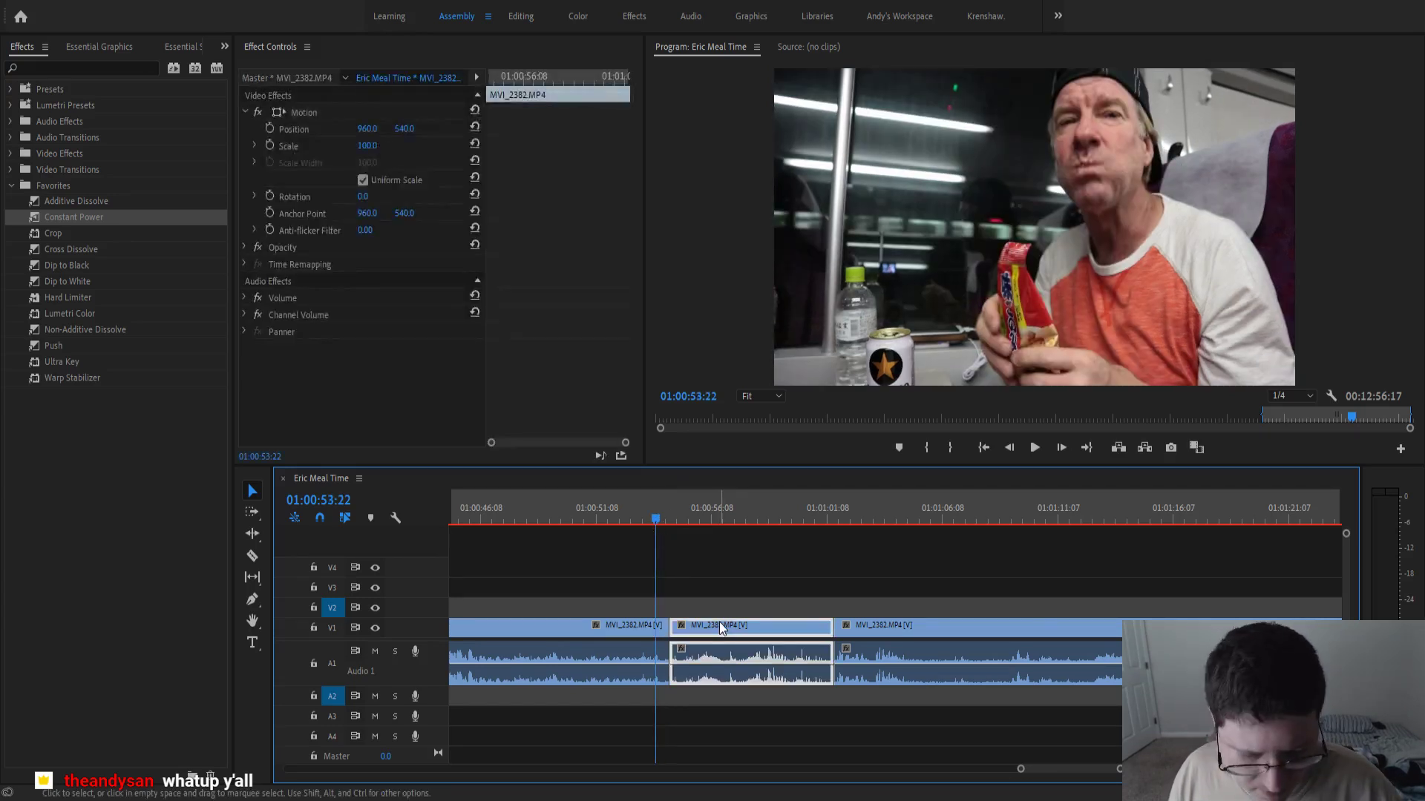
pyautogui.hotkey('shift', 'Delete')
# - Apply a Constant Power crossfade to the A1 audio cut at 01:00:54:12 and play through it
pyautogui.click(631, 507)
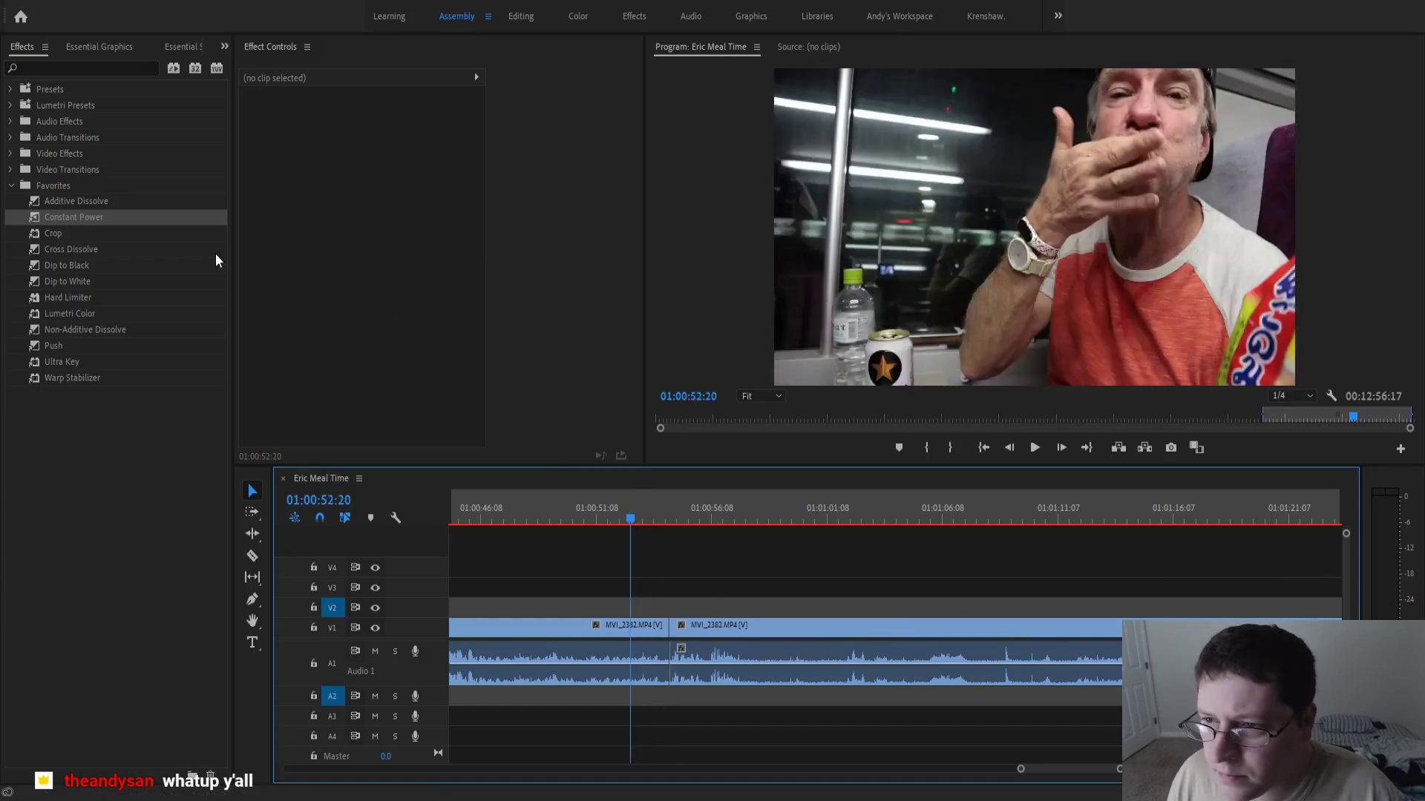
pyautogui.moveTo(83, 216); pyautogui.dragTo(607, 599)
pyautogui.moveTo(654, 653); pyautogui.dragTo(670, 651)
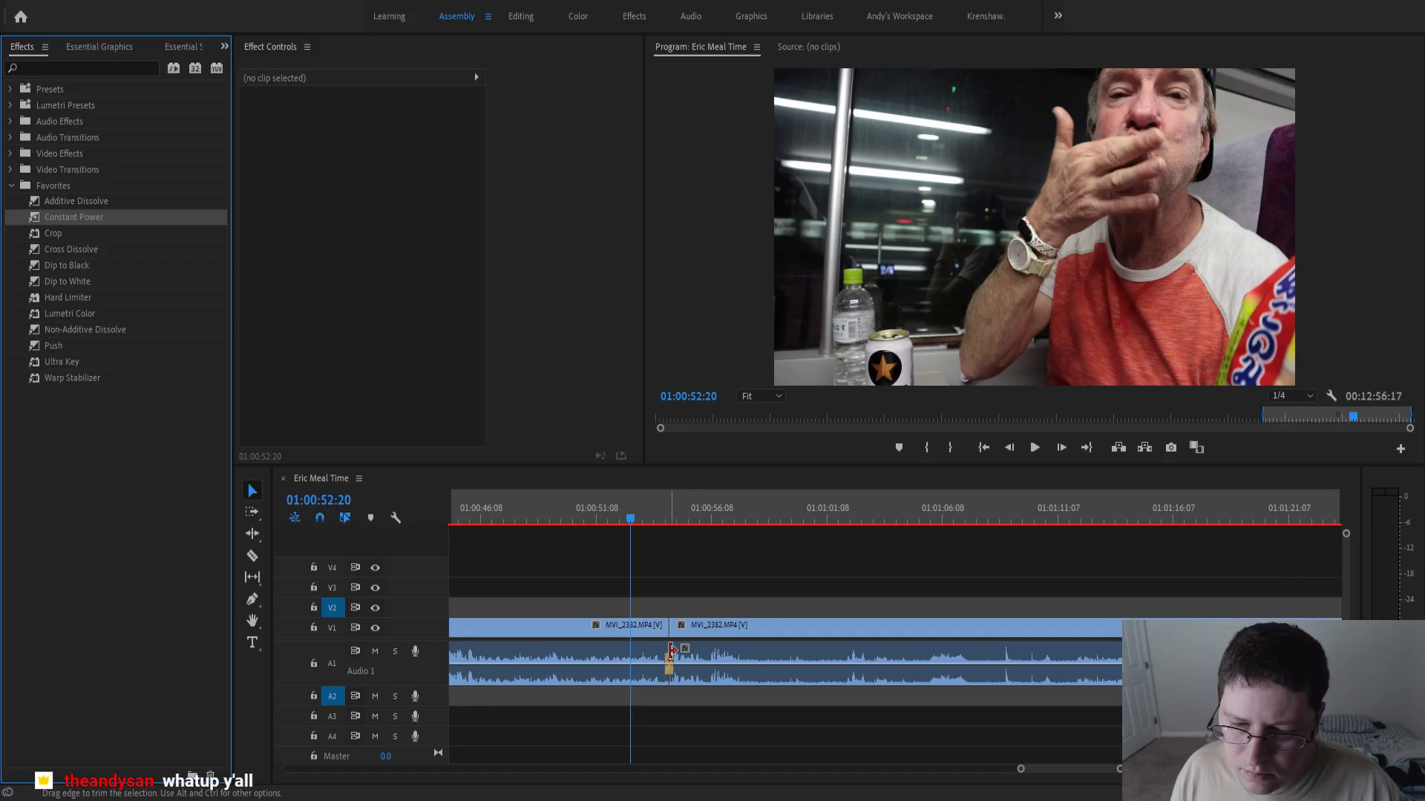
pyautogui.click(648, 595)
pyautogui.press('space')
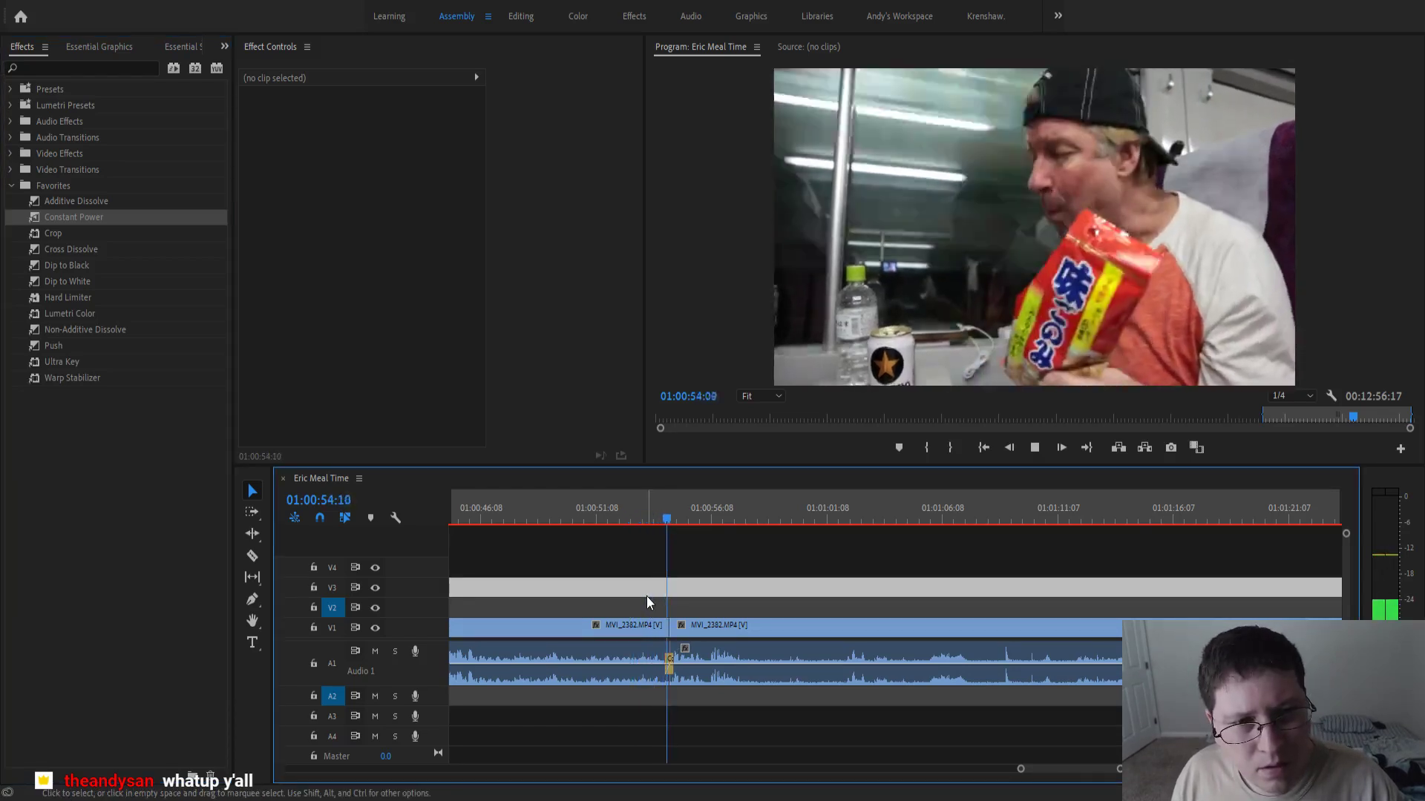
pyautogui.press('space')
pyautogui.scroll(-2, 644, 595)
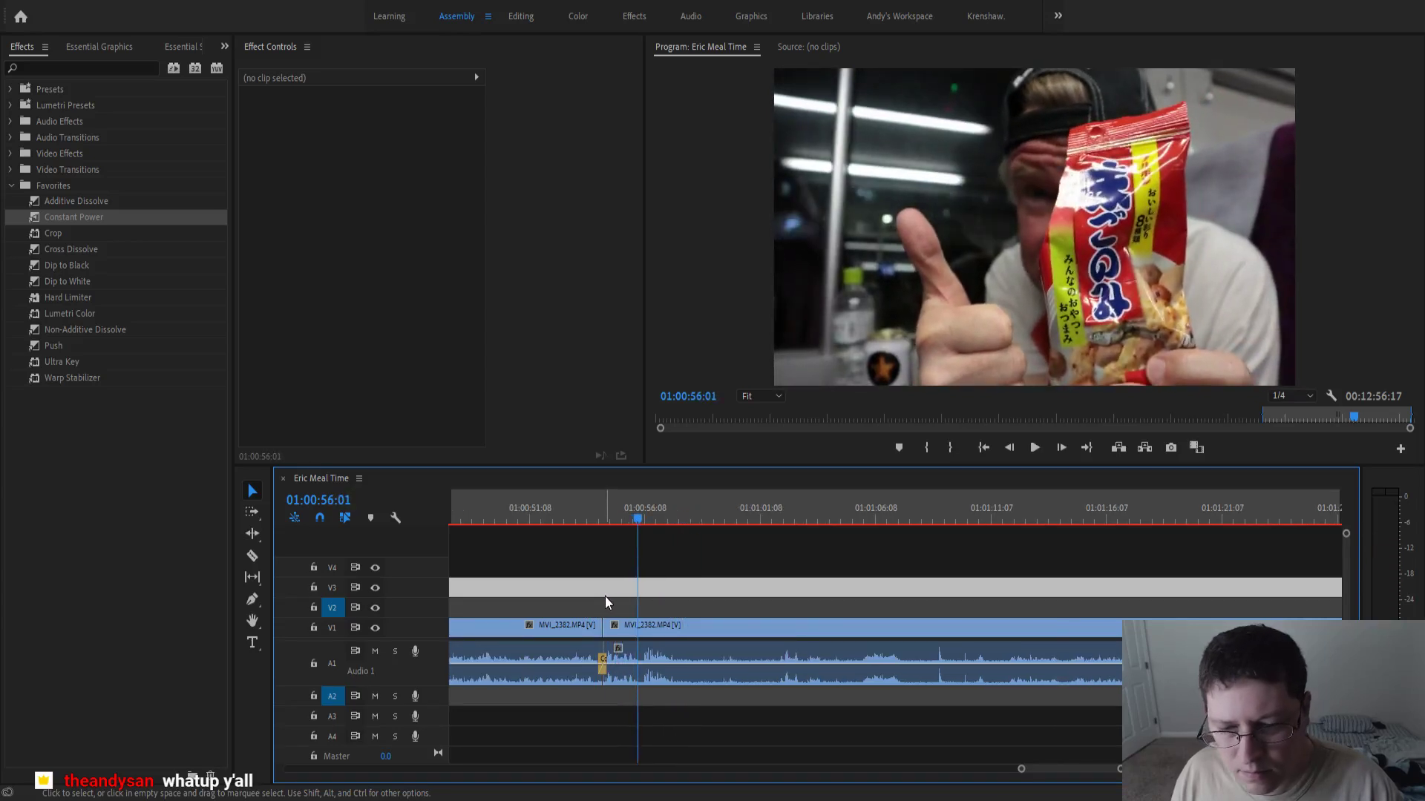
# - Ripple-trim a few frames off the end of the clip before the Constant Power cut and preview the cut
pyautogui.scroll(5, 604, 595)
pyautogui.click(252, 535)
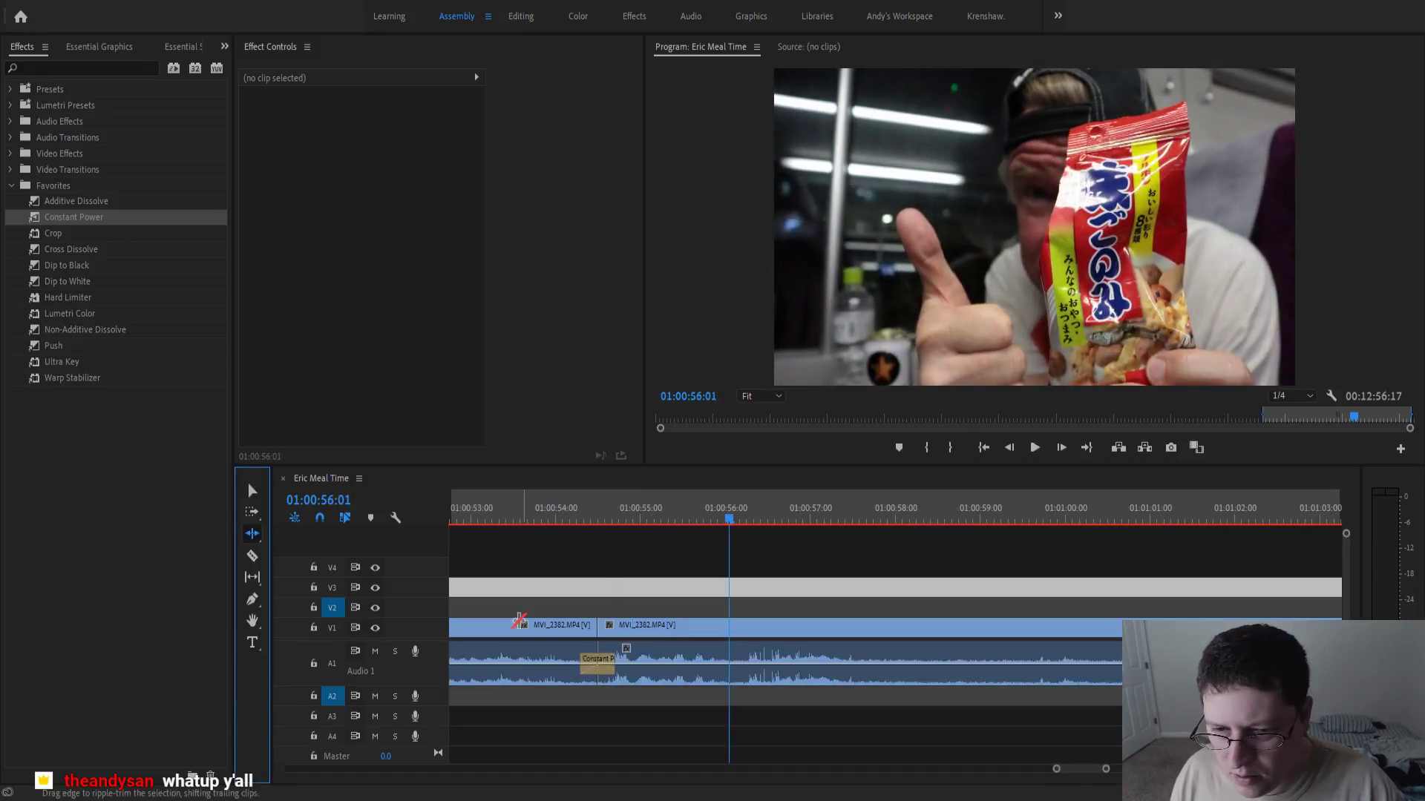
pyautogui.moveTo(586, 629); pyautogui.dragTo(568, 629)
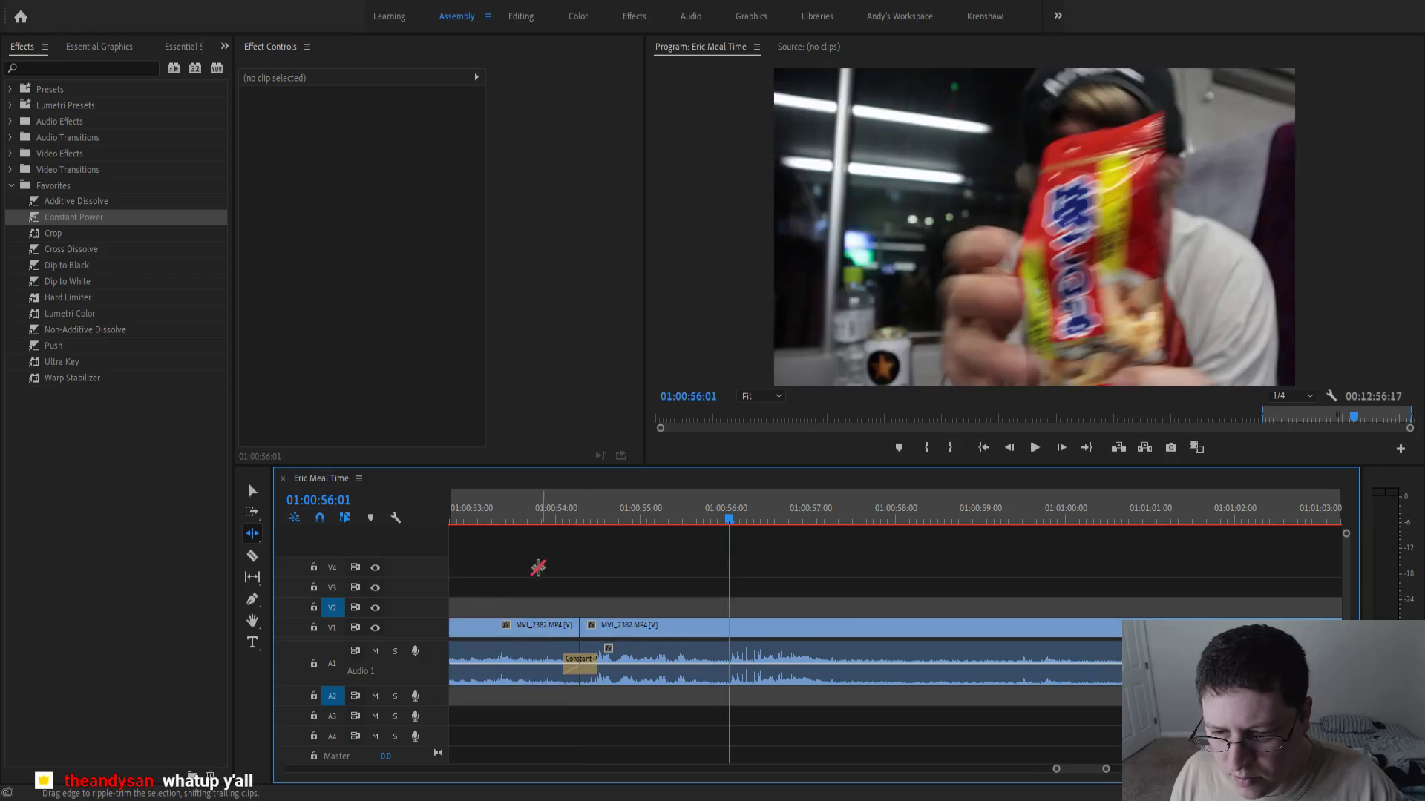
pyautogui.click(498, 518)
pyautogui.press('space')
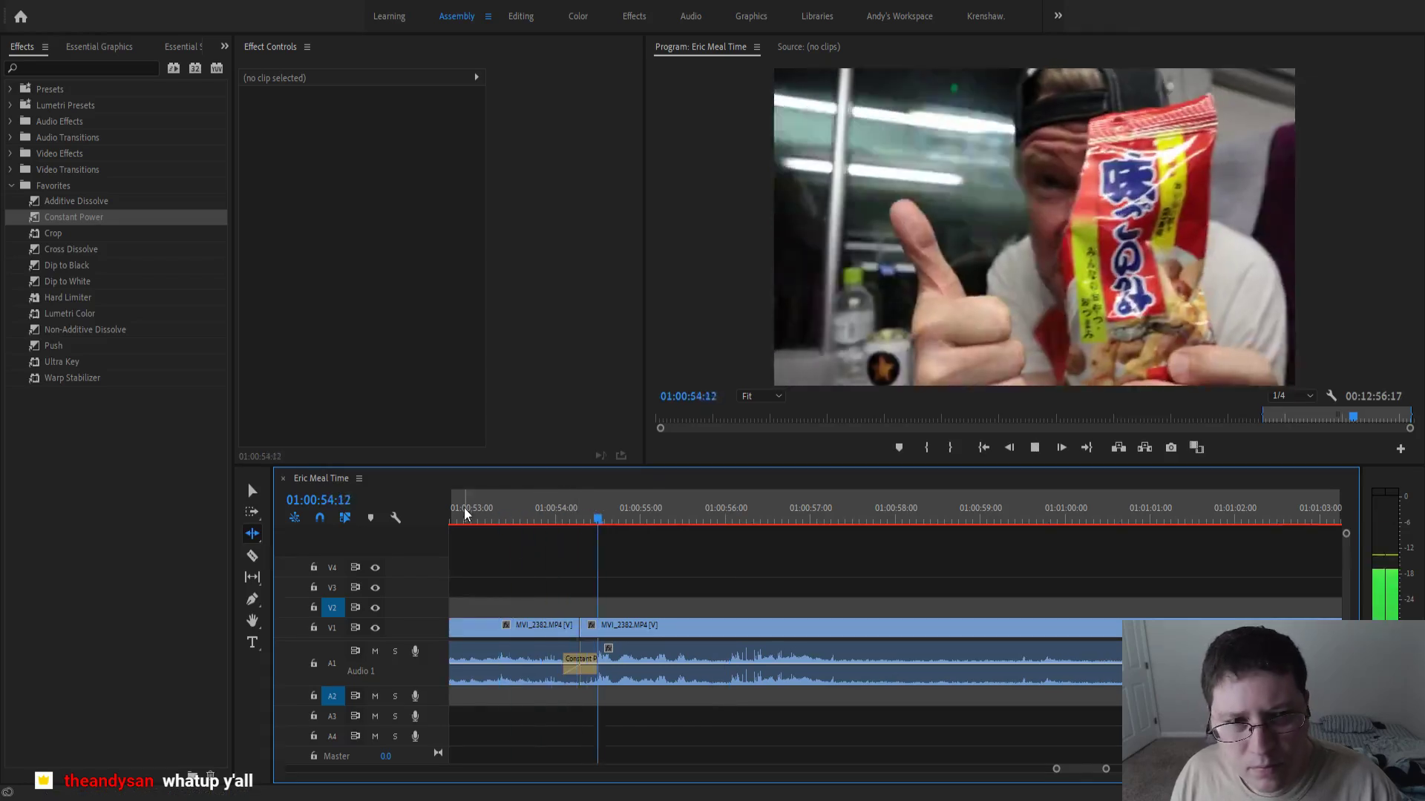
# - Return to the Selection tool and split the snack bag clip at 01:00:55:19
pyautogui.click(253, 491)
pyautogui.press('-')
pyautogui.press('-')
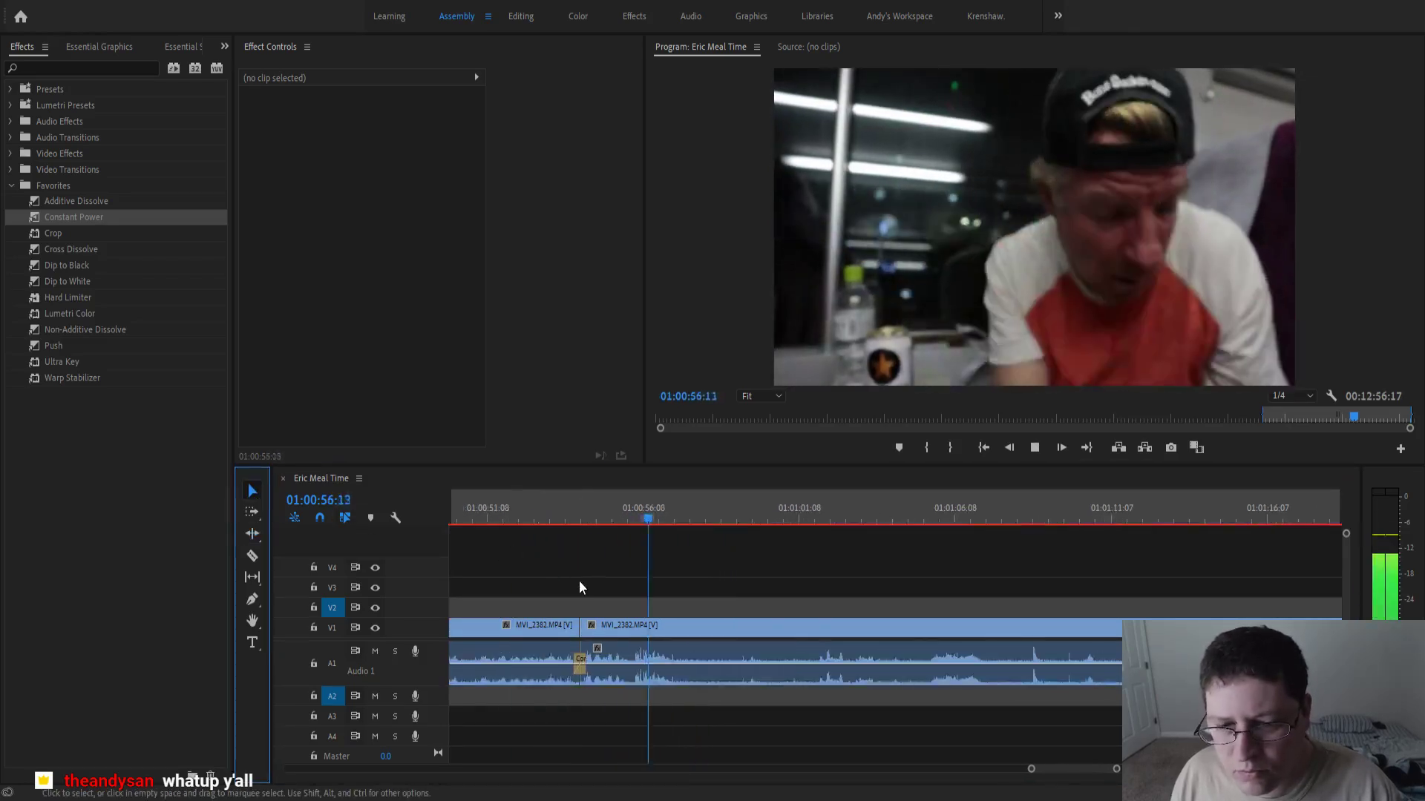
pyautogui.press('=')
pyautogui.press('=')
pyautogui.moveTo(578, 510); pyautogui.dragTo(640, 525)
pyautogui.press('Left')
pyautogui.press('Left')
pyautogui.press('Left')
pyautogui.hotkey('ctrl', 'k')
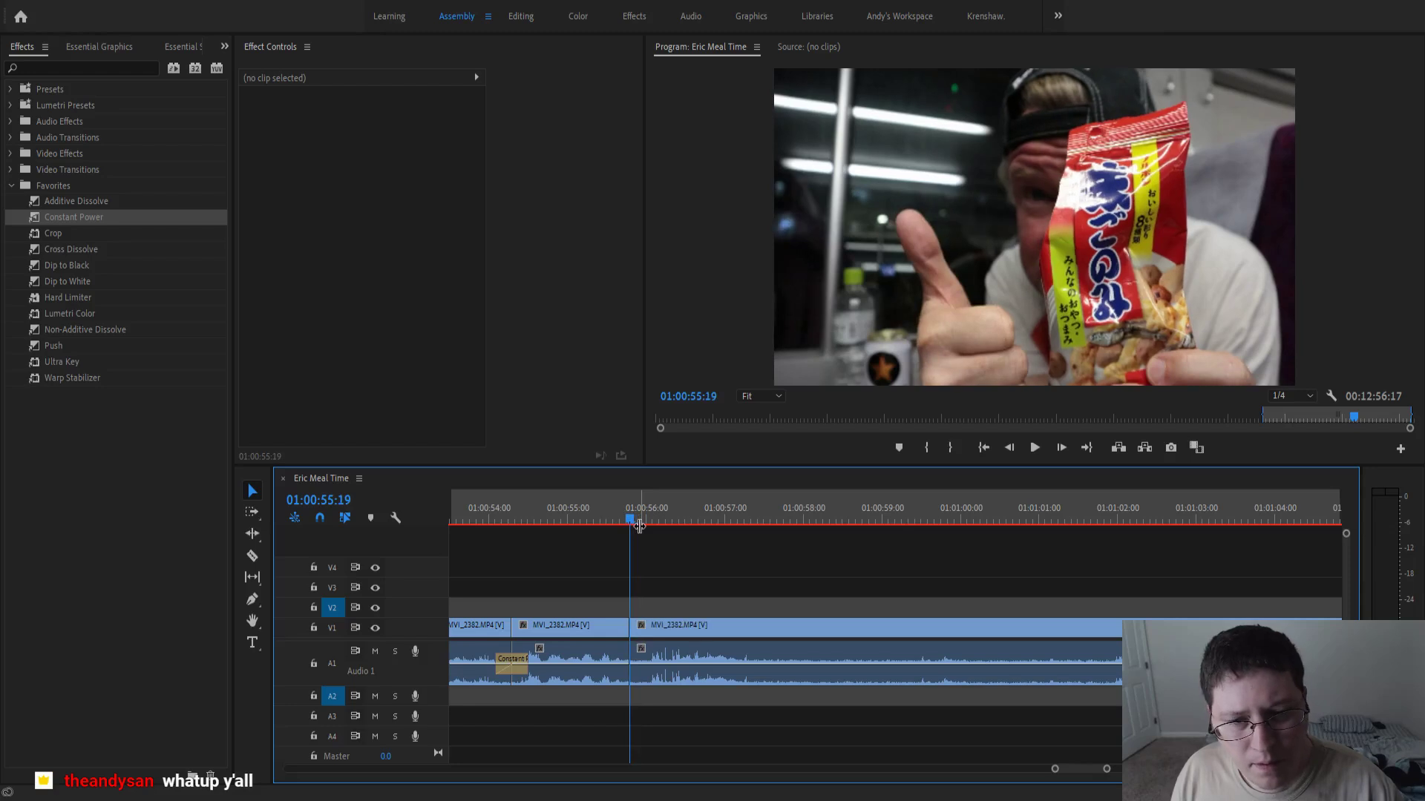
# - Play and skip through the footage after the 01:00:55:19 cut to find where the boxed meal is brought out
pyautogui.press('-')
pyautogui.press('-')
pyautogui.press('space')
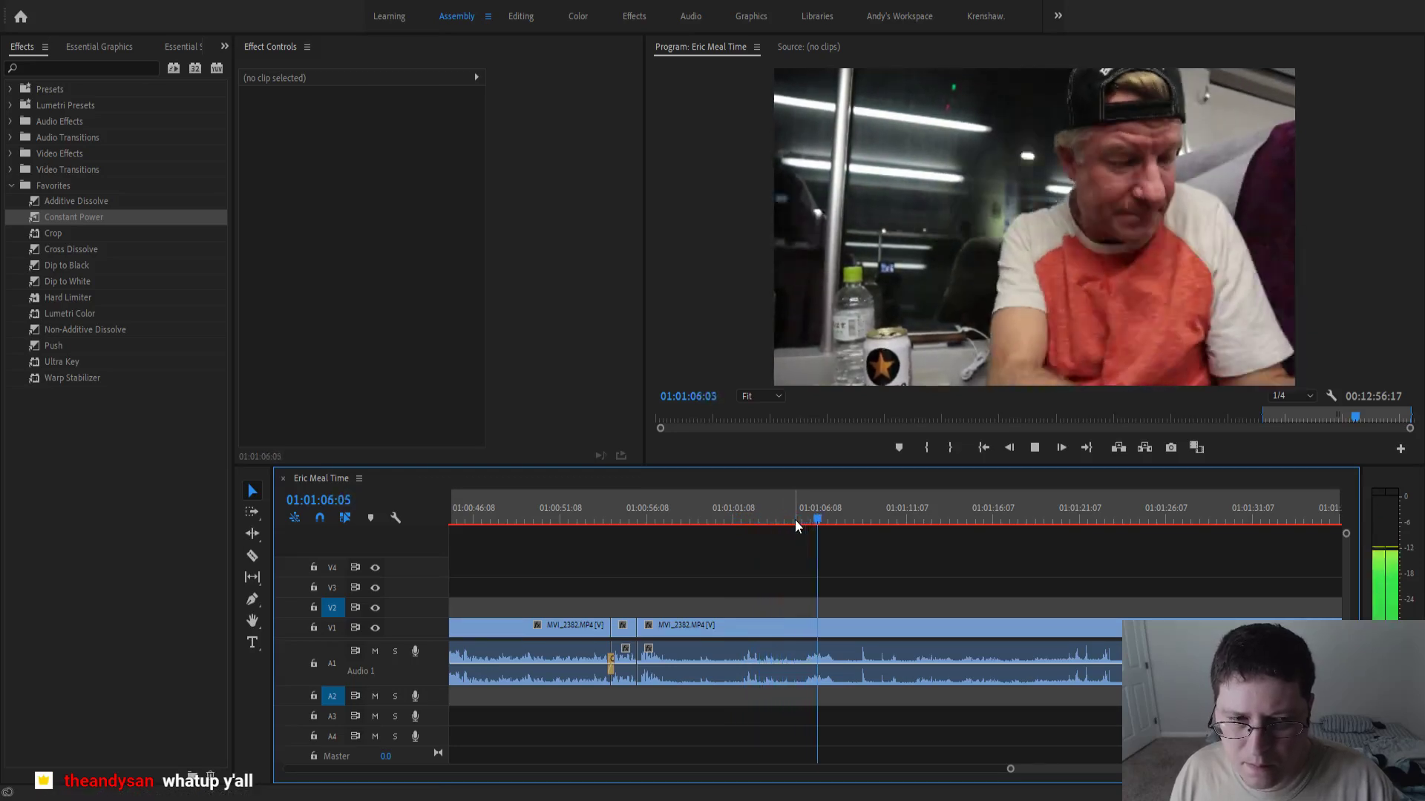
pyautogui.press('-')
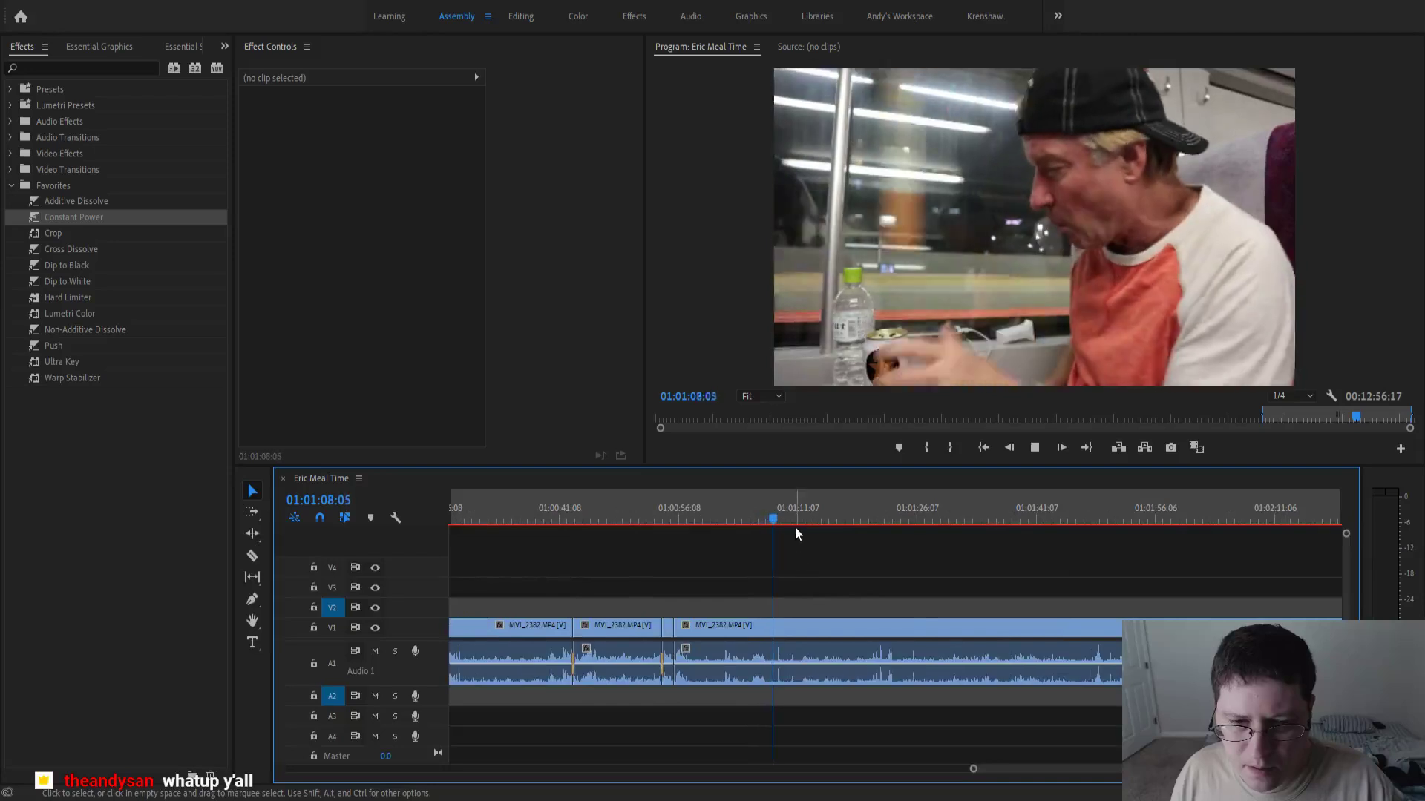
pyautogui.click(795, 522)
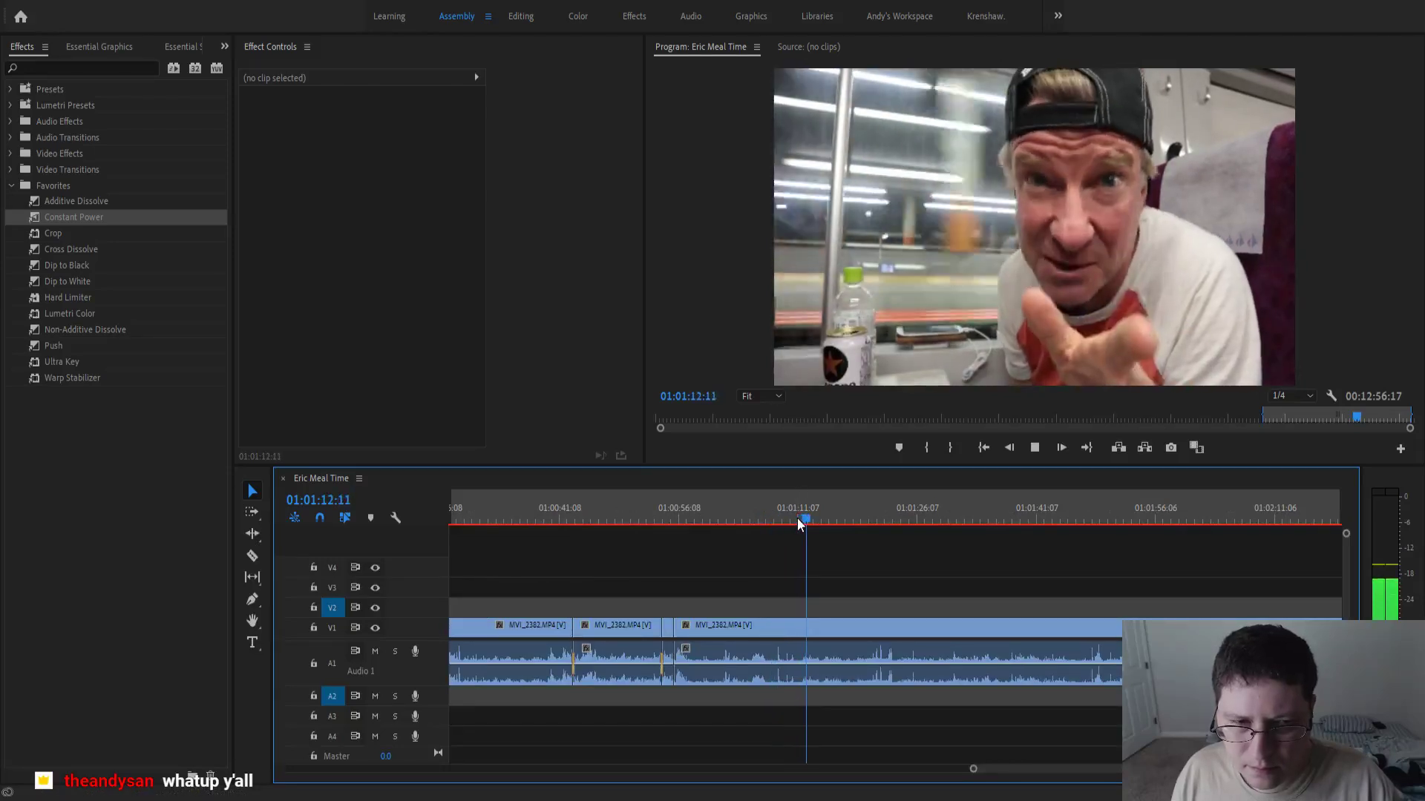
pyautogui.press('=')
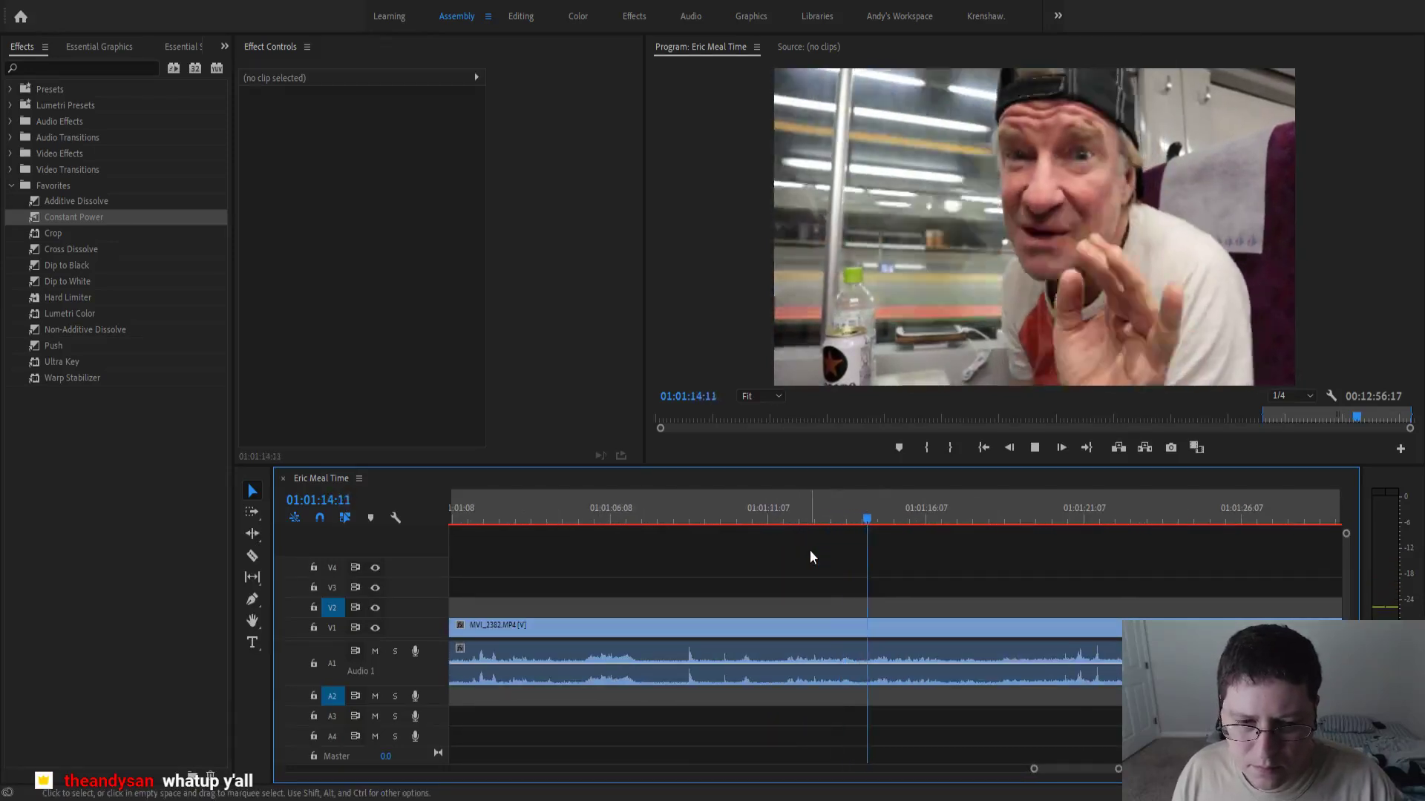
pyautogui.press('-')
pyautogui.press('-')
pyautogui.press('=')
pyautogui.press('=')
pyautogui.press('=')
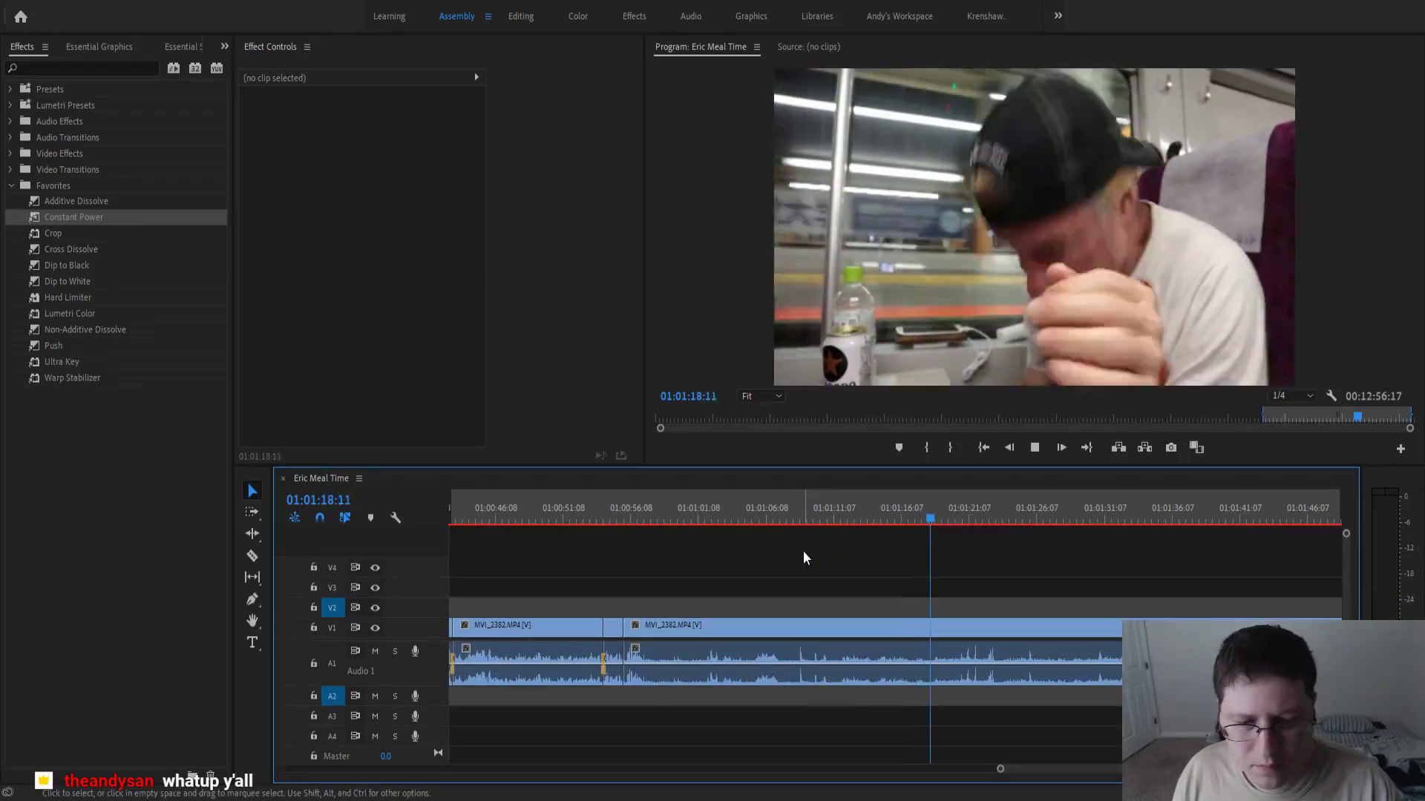
pyautogui.scroll(-2, 803, 552)
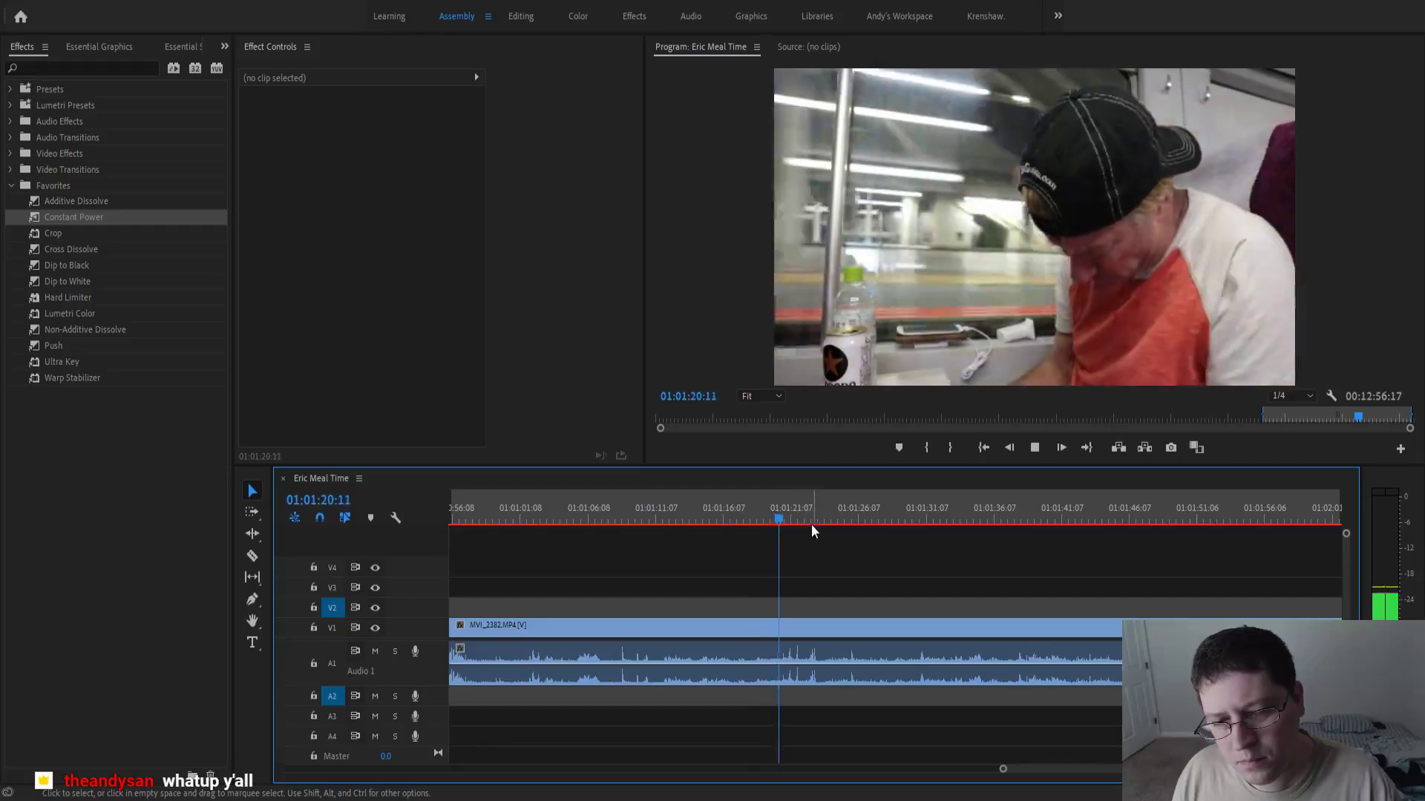
pyautogui.click(805, 519)
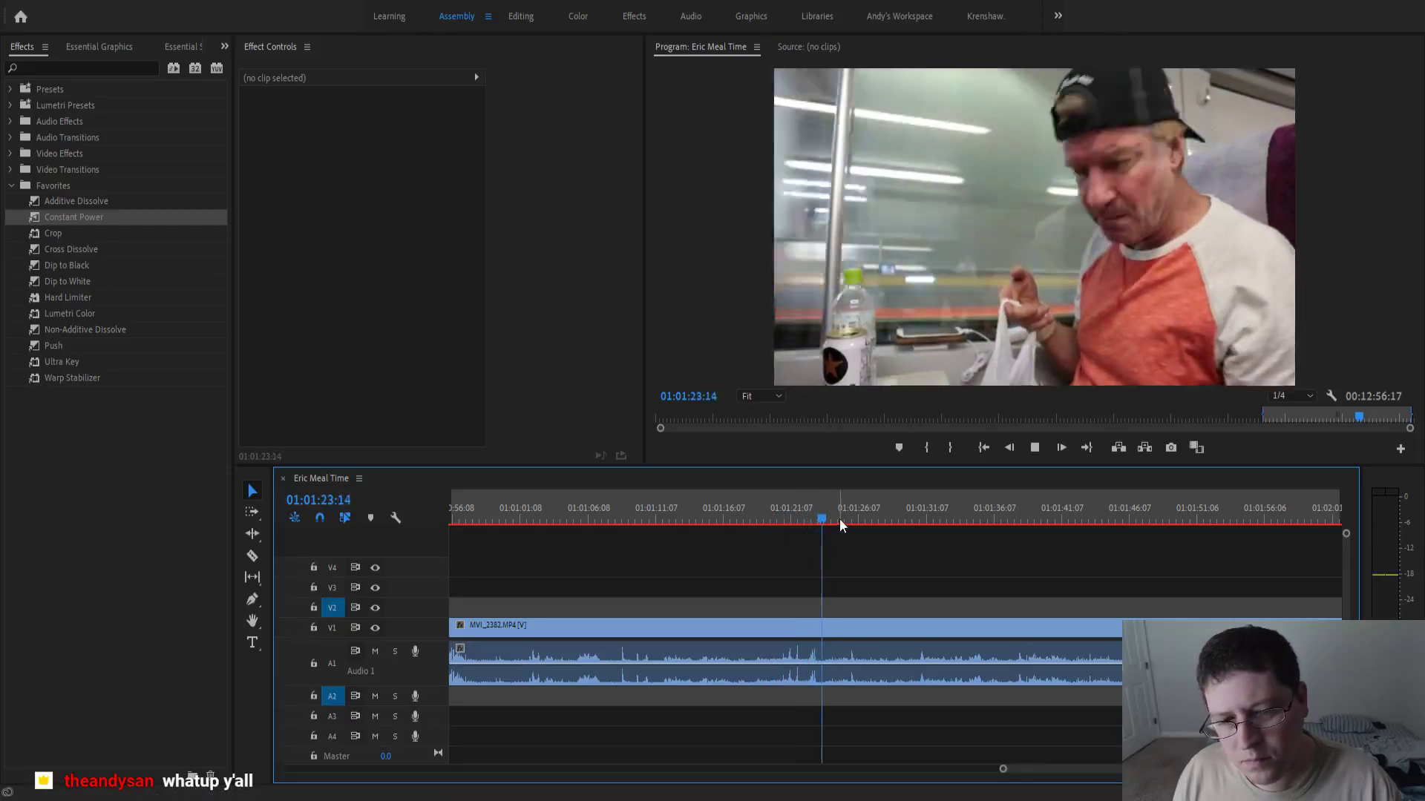
pyautogui.click(839, 518)
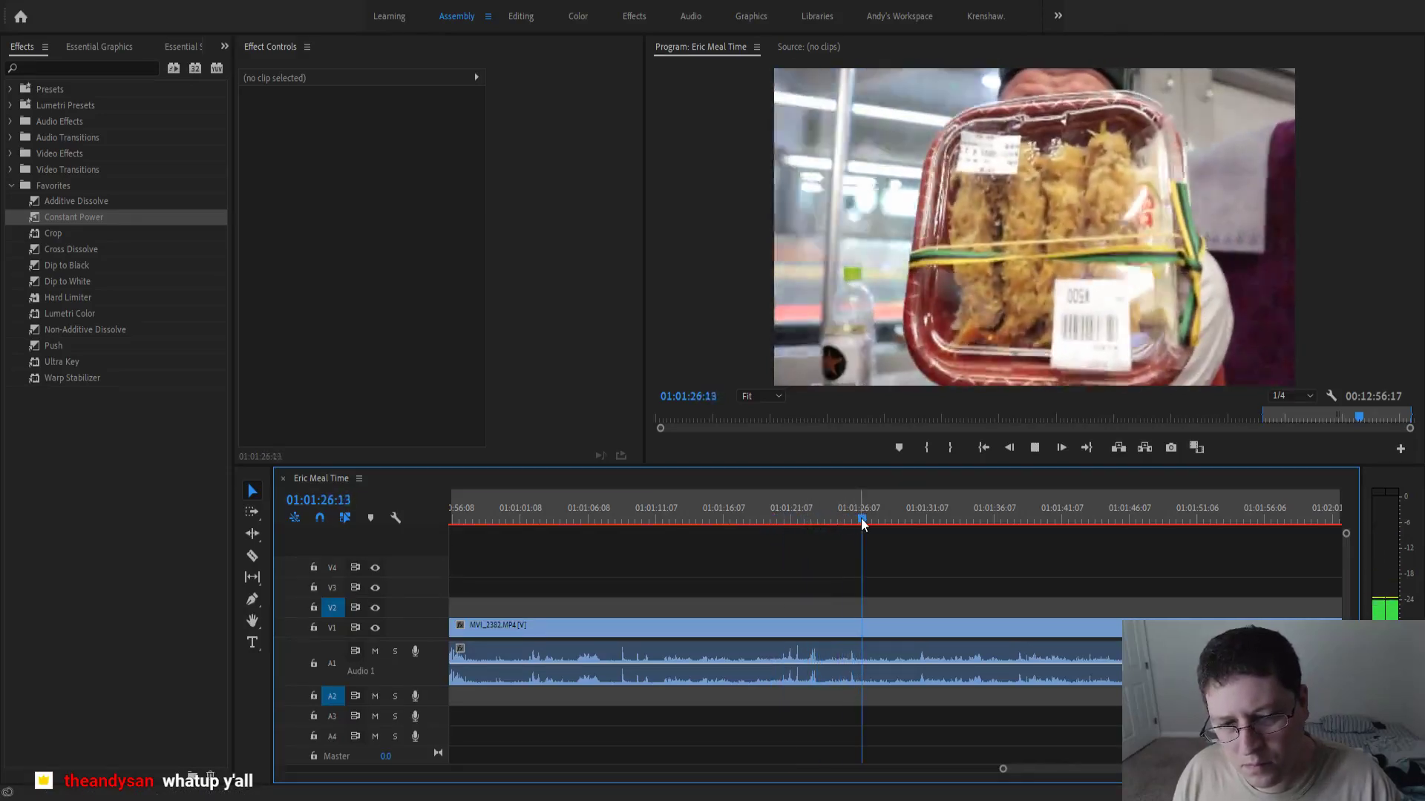
# - Split the clip at 01:01:24:00, as the food box comes into view
pyautogui.moveTo(862, 518); pyautogui.dragTo(826, 539)
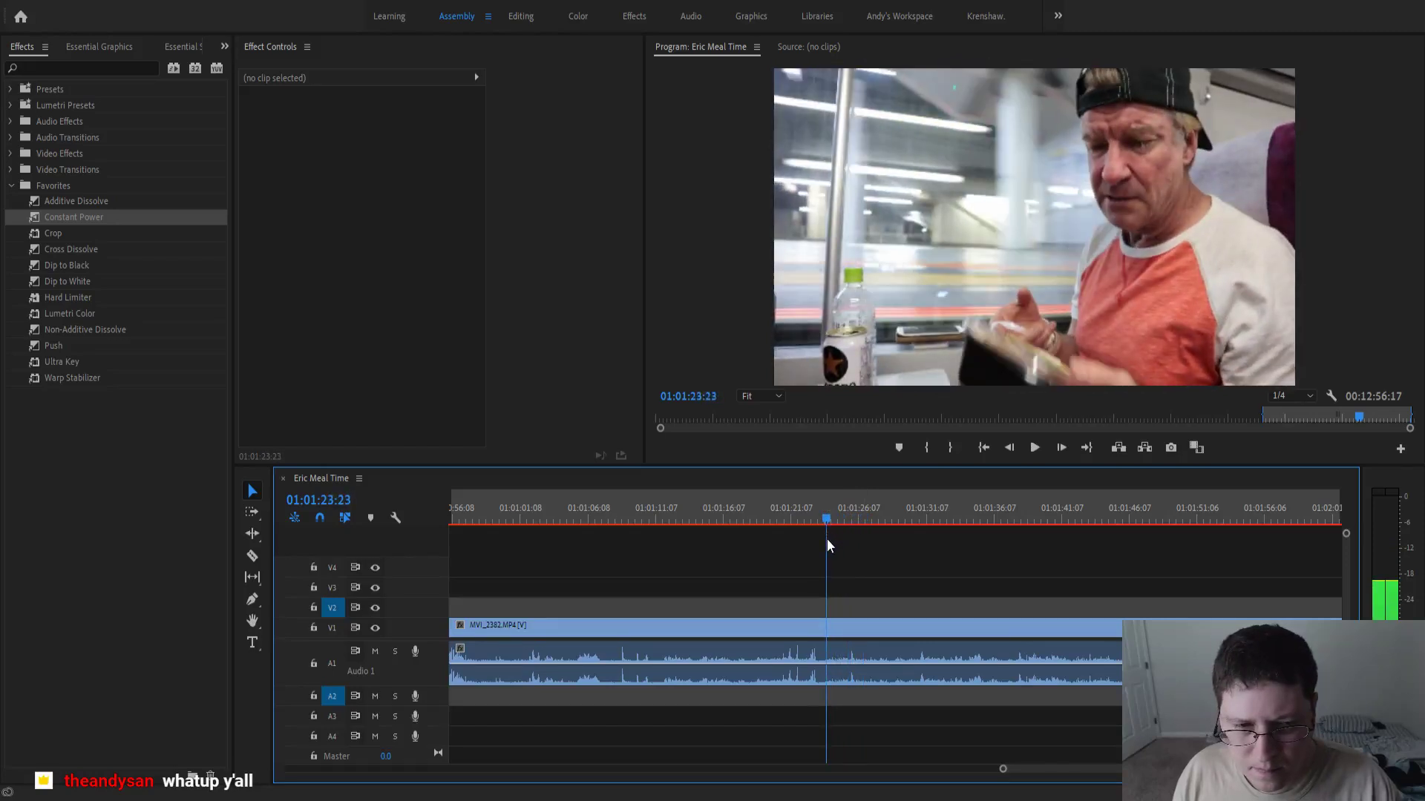
pyautogui.press('Right')
pyautogui.press('-')
pyautogui.hotkey('ctrl', 'k')
# - Ripple-delete the segment between the 01:00:55:19 and 01:01:24:00 cuts and move the playhead to the resulting edit point
pyautogui.click(787, 625)
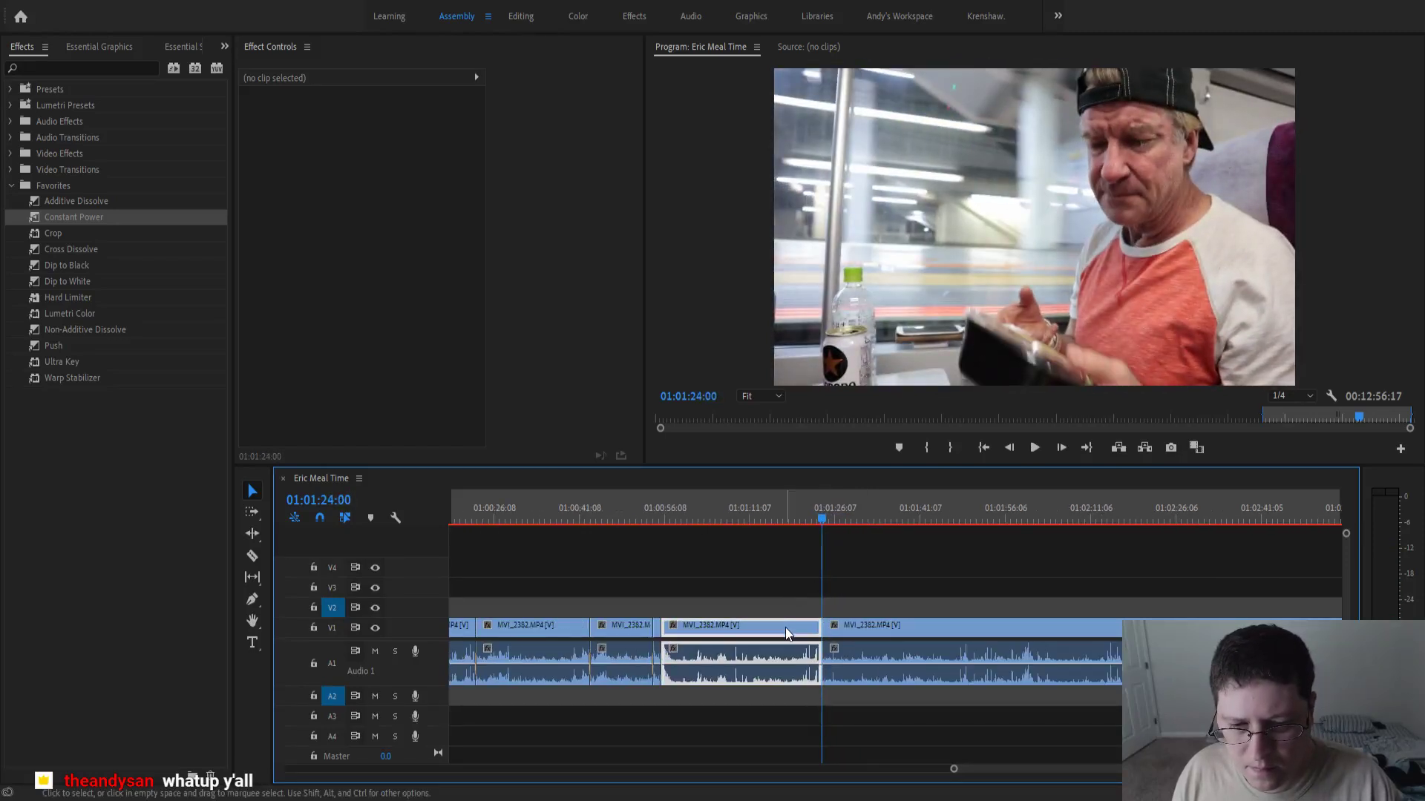
pyautogui.hotkey('shift', 'Delete')
pyautogui.press('Up')
# - Apply a Constant Power crossfade to the A1 audio cut at 01:00:55:19 and play through it
pyautogui.press('=')
pyautogui.press('=')
pyautogui.press('=')
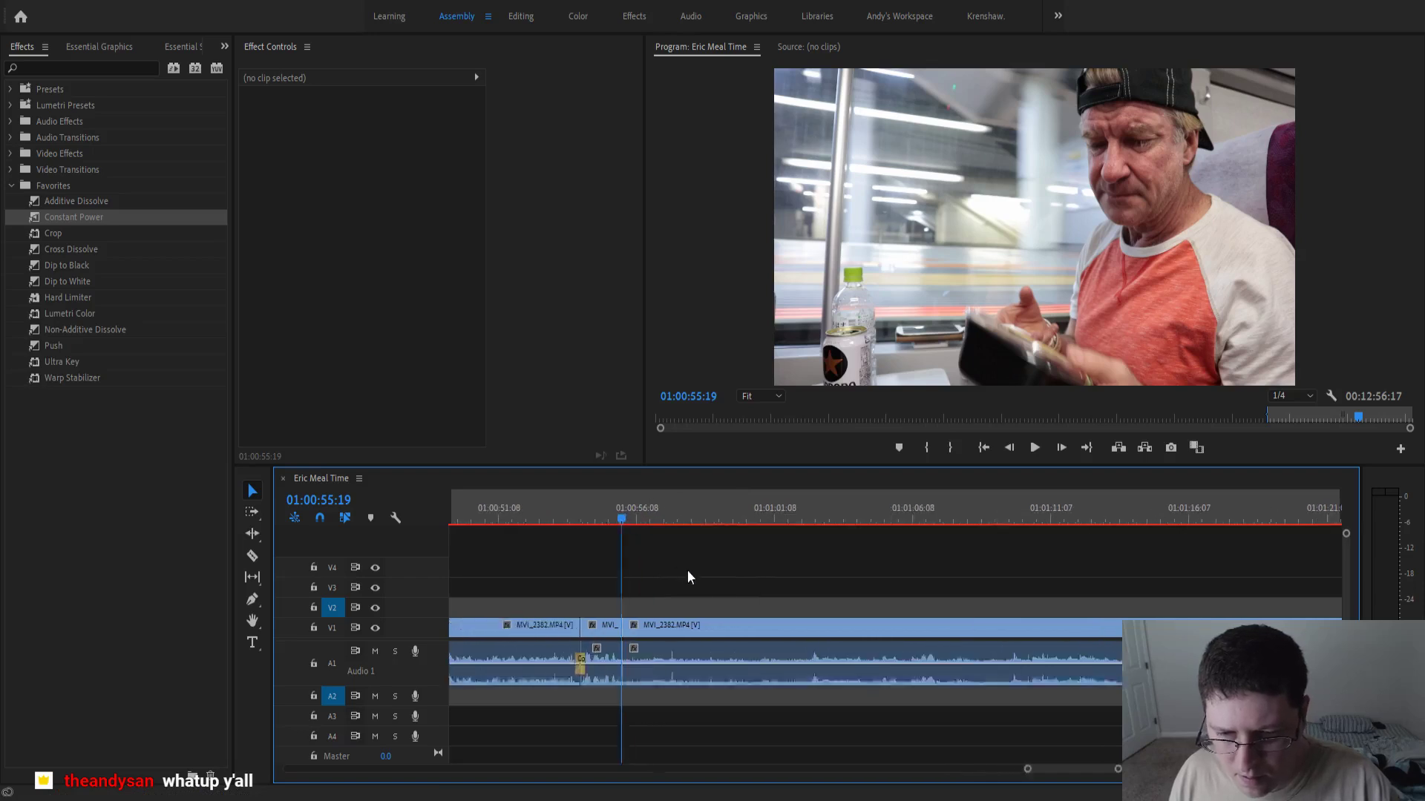
pyautogui.click(521, 509)
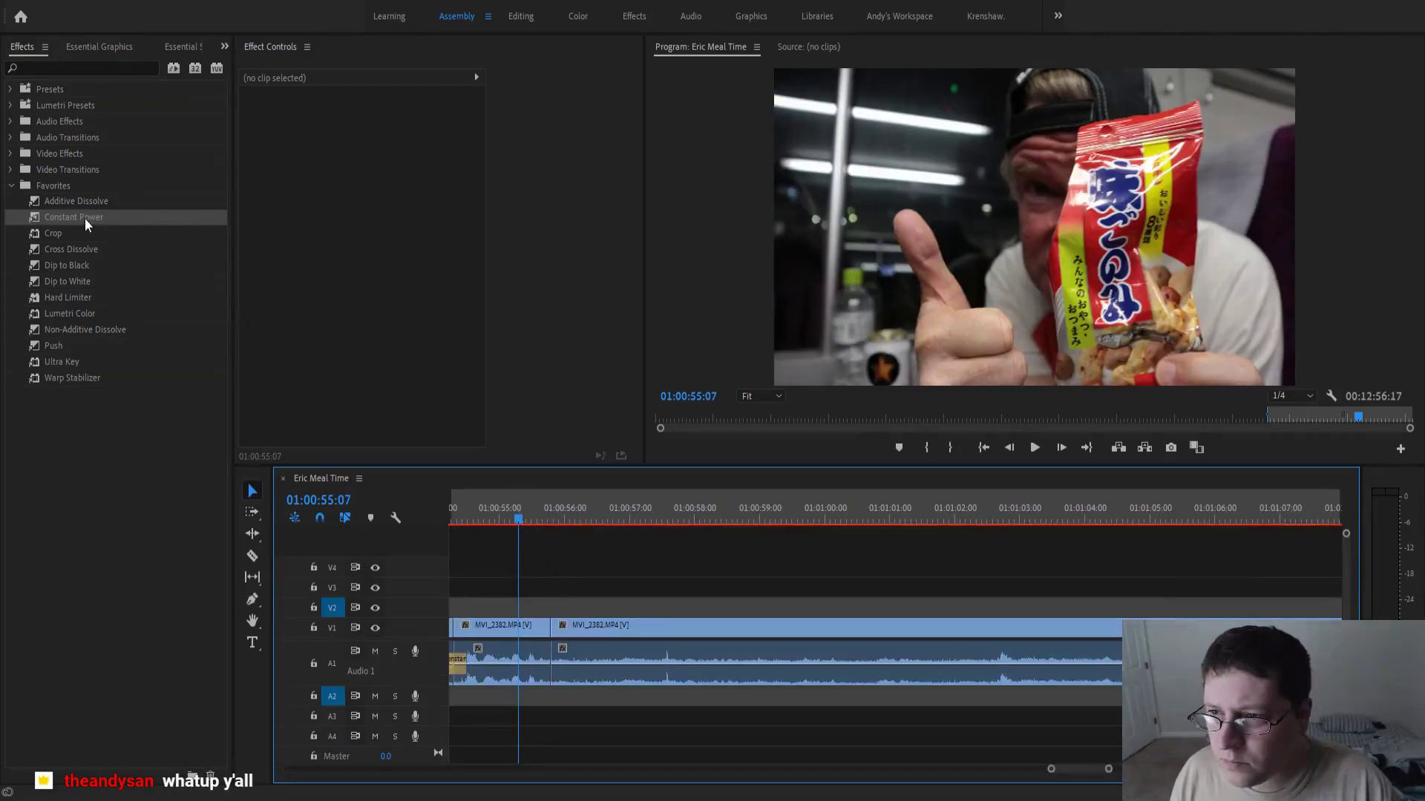
pyautogui.moveTo(85, 218); pyautogui.dragTo(550, 662)
pyautogui.press('space')
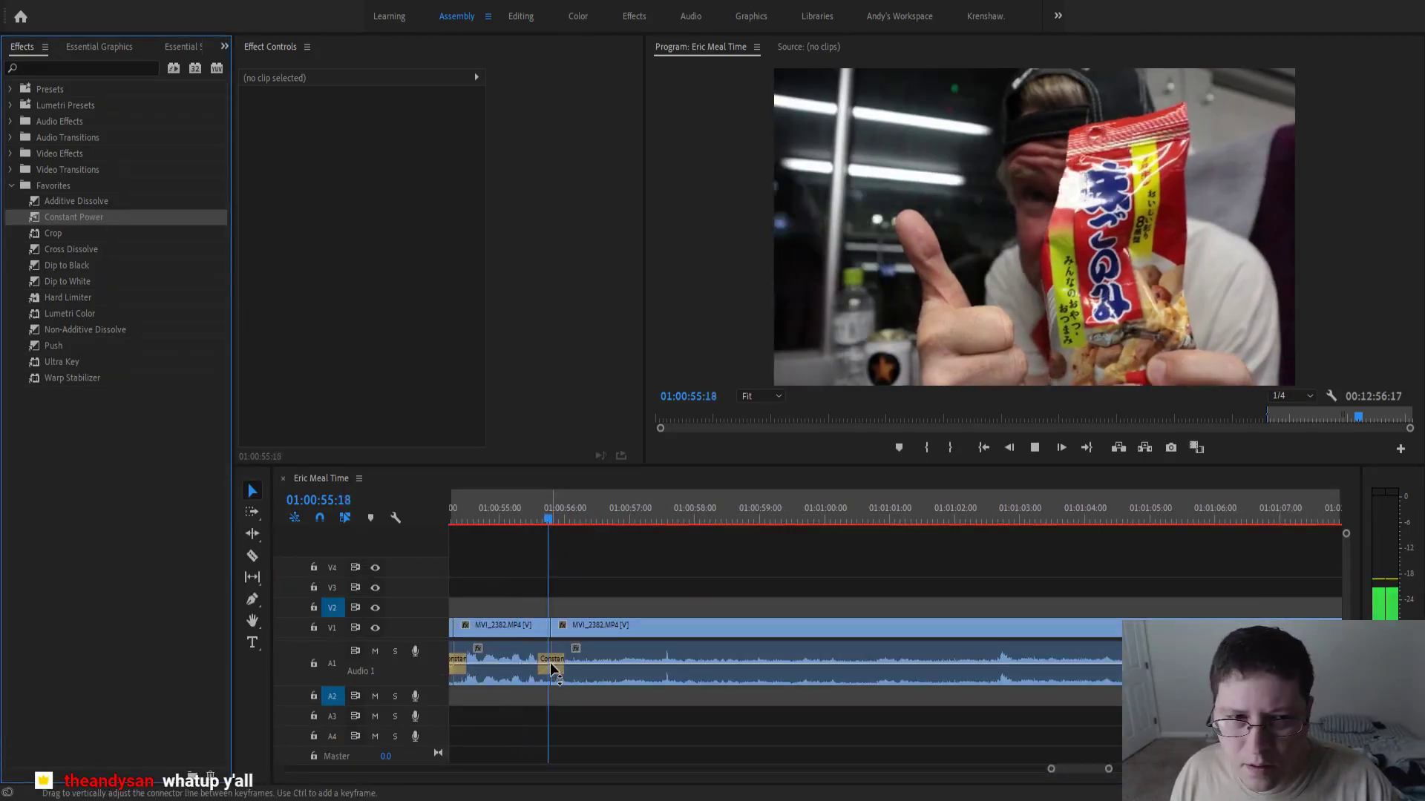
pyautogui.press('space')
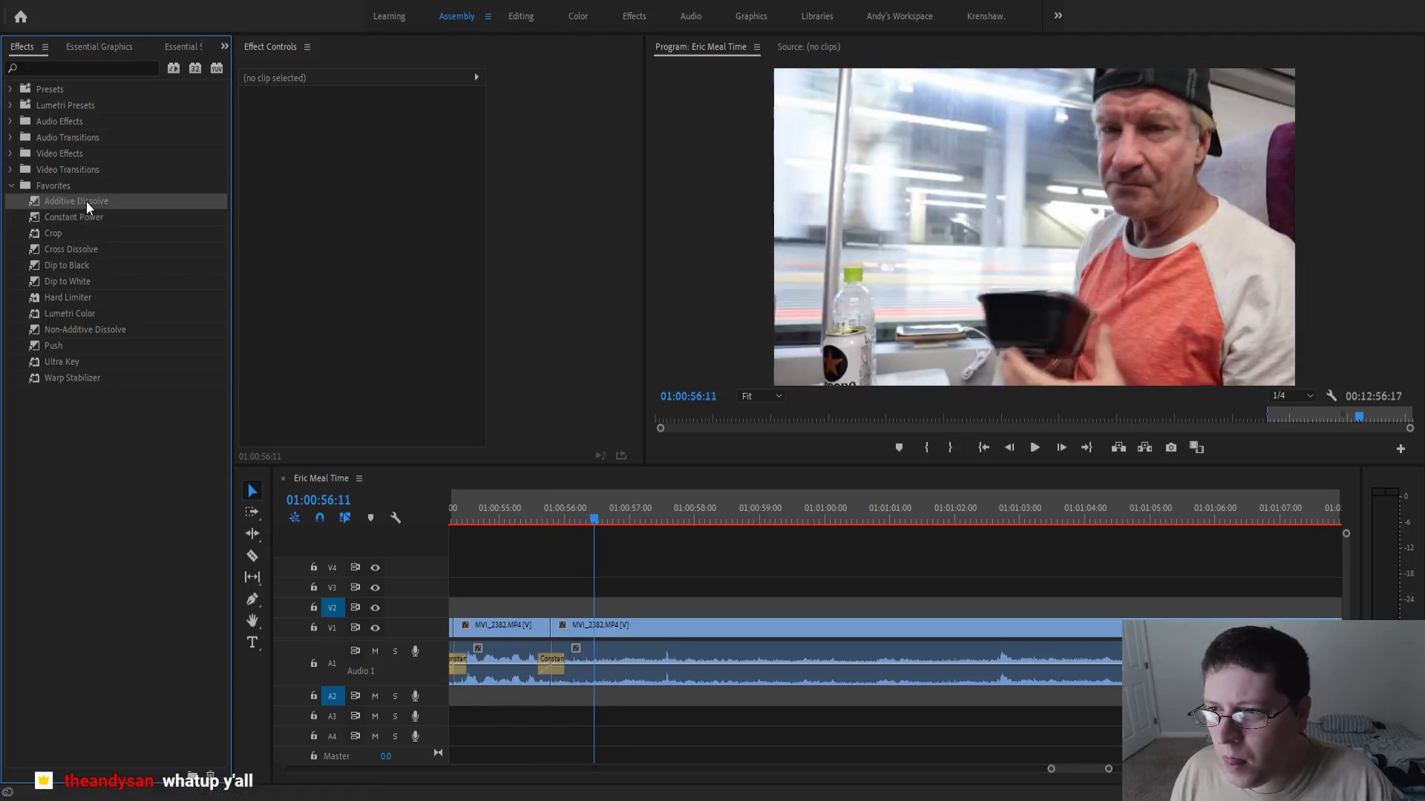
# - Apply an Additive Dissolve to the V1 video cut at 01:00:55:19 and preview the transition
pyautogui.moveTo(86, 202); pyautogui.dragTo(552, 626)
pyautogui.click(490, 504)
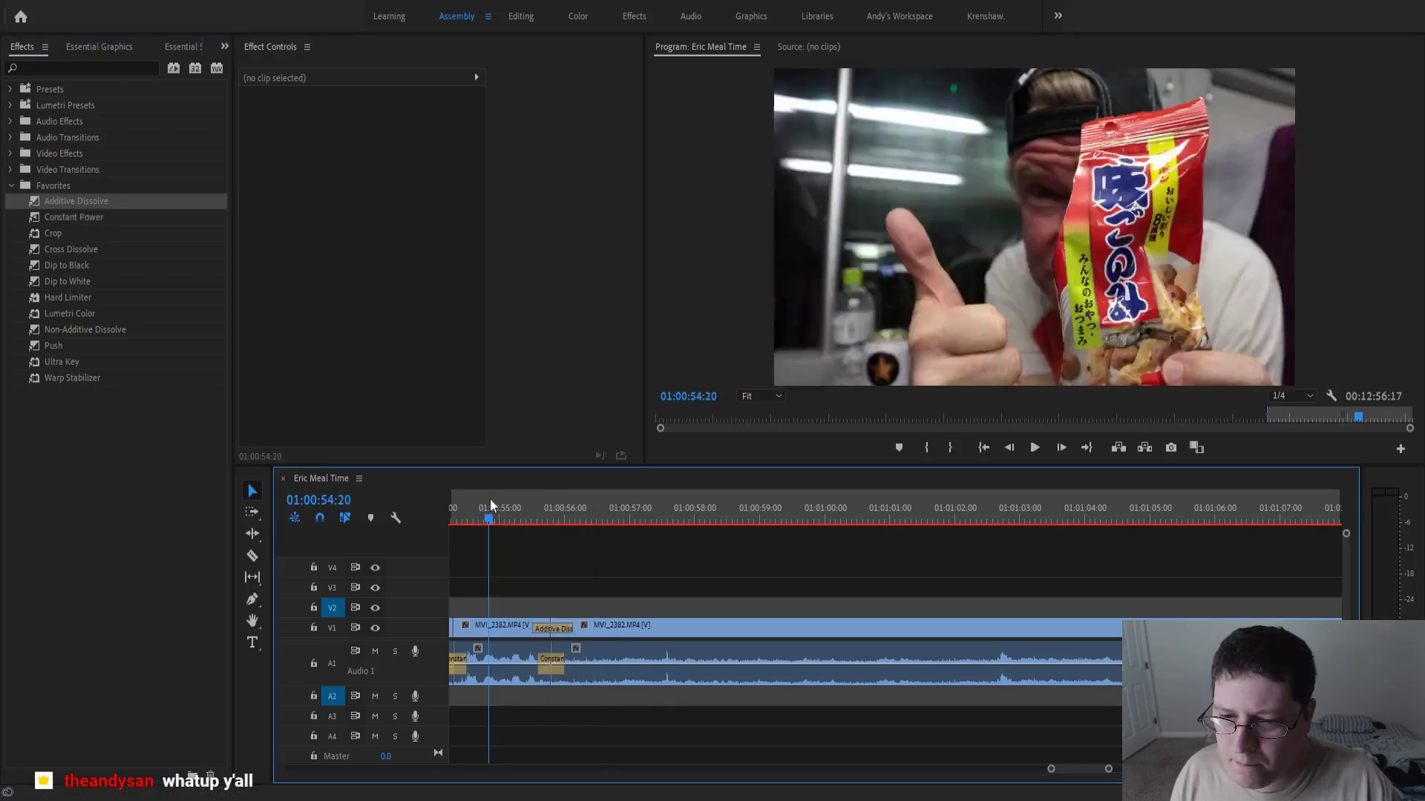
pyautogui.press('space')
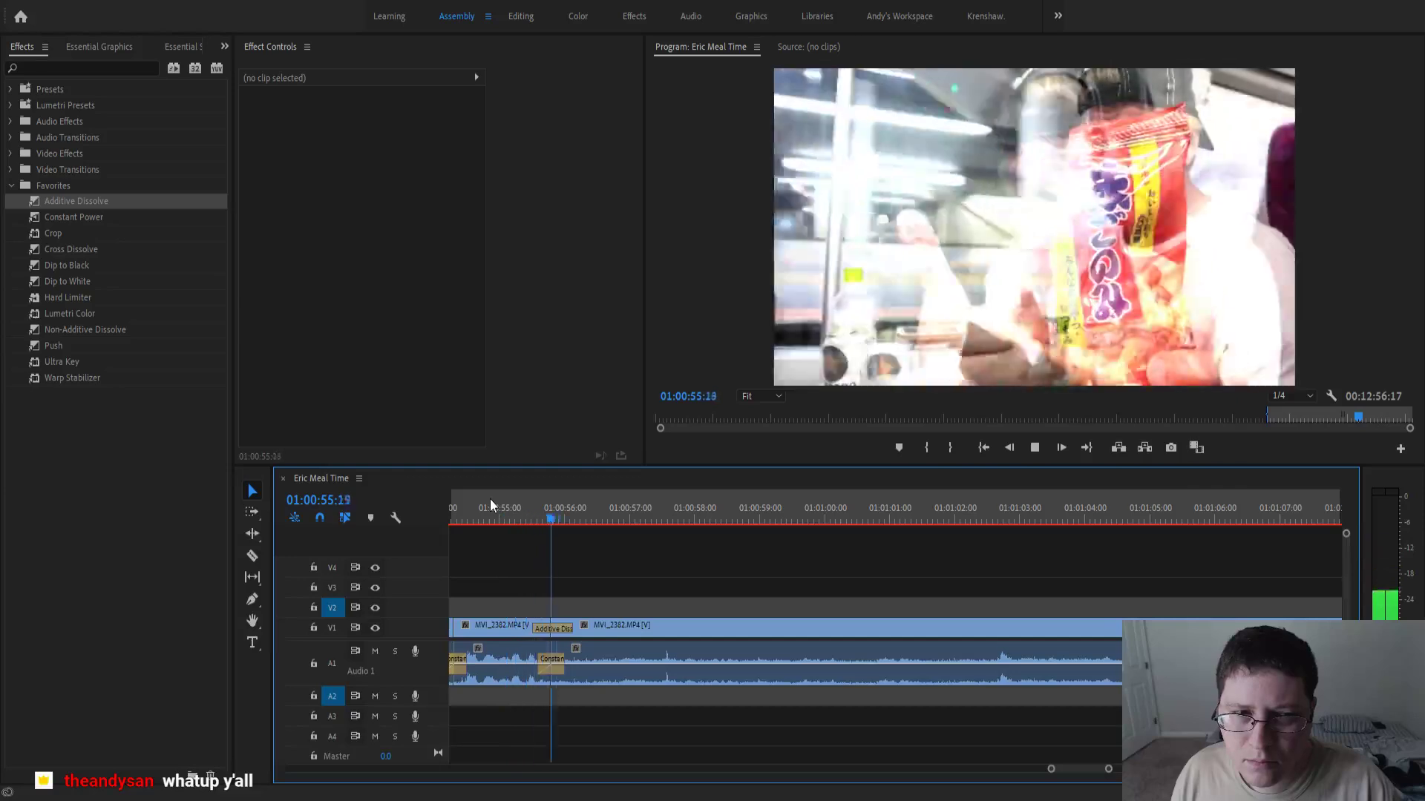
pyautogui.press('space')
# - Ripple-trim the cut at 01:00:55:19 to extend the outgoing clip by about a third of a second and preview the transition
pyautogui.click(253, 533)
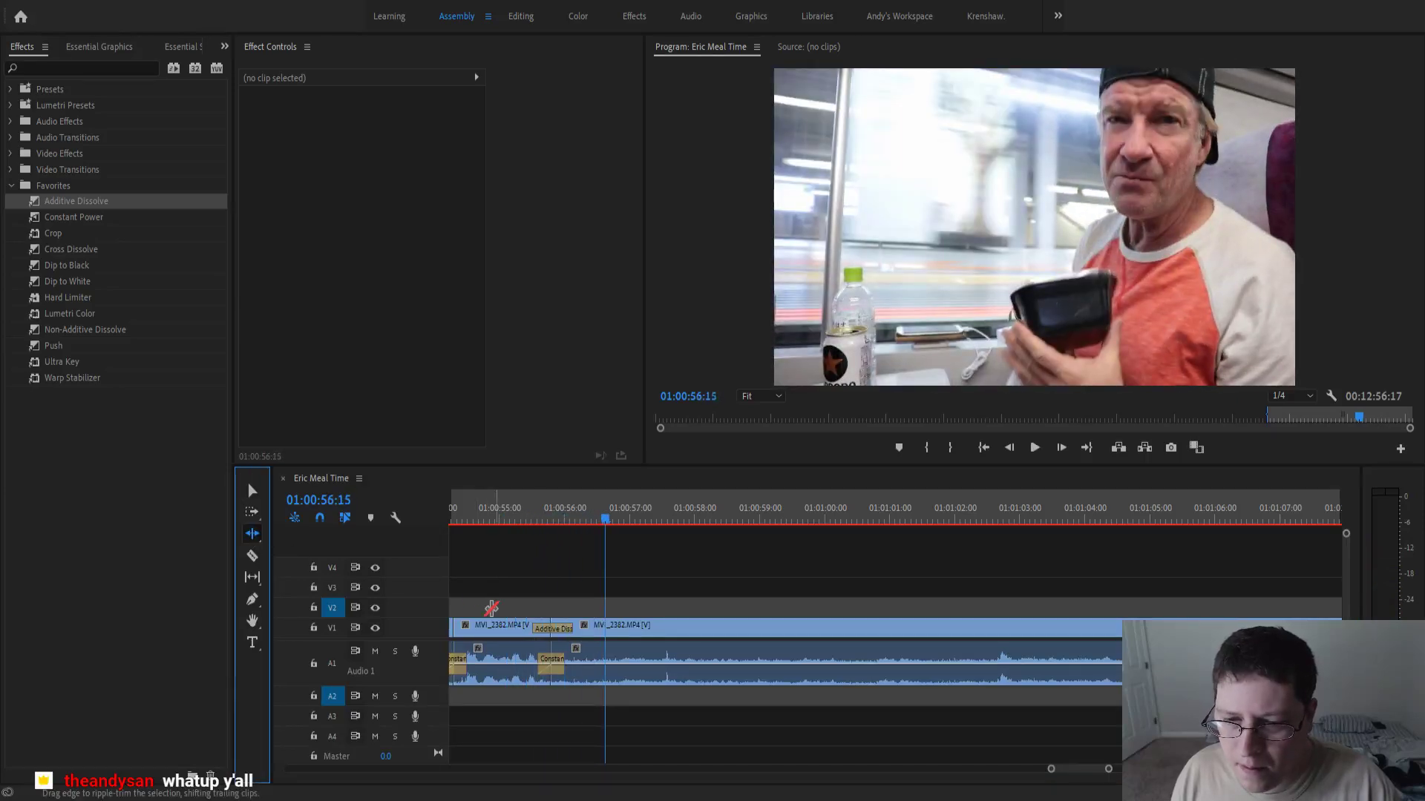
pyautogui.moveTo(547, 643); pyautogui.dragTo(569, 642)
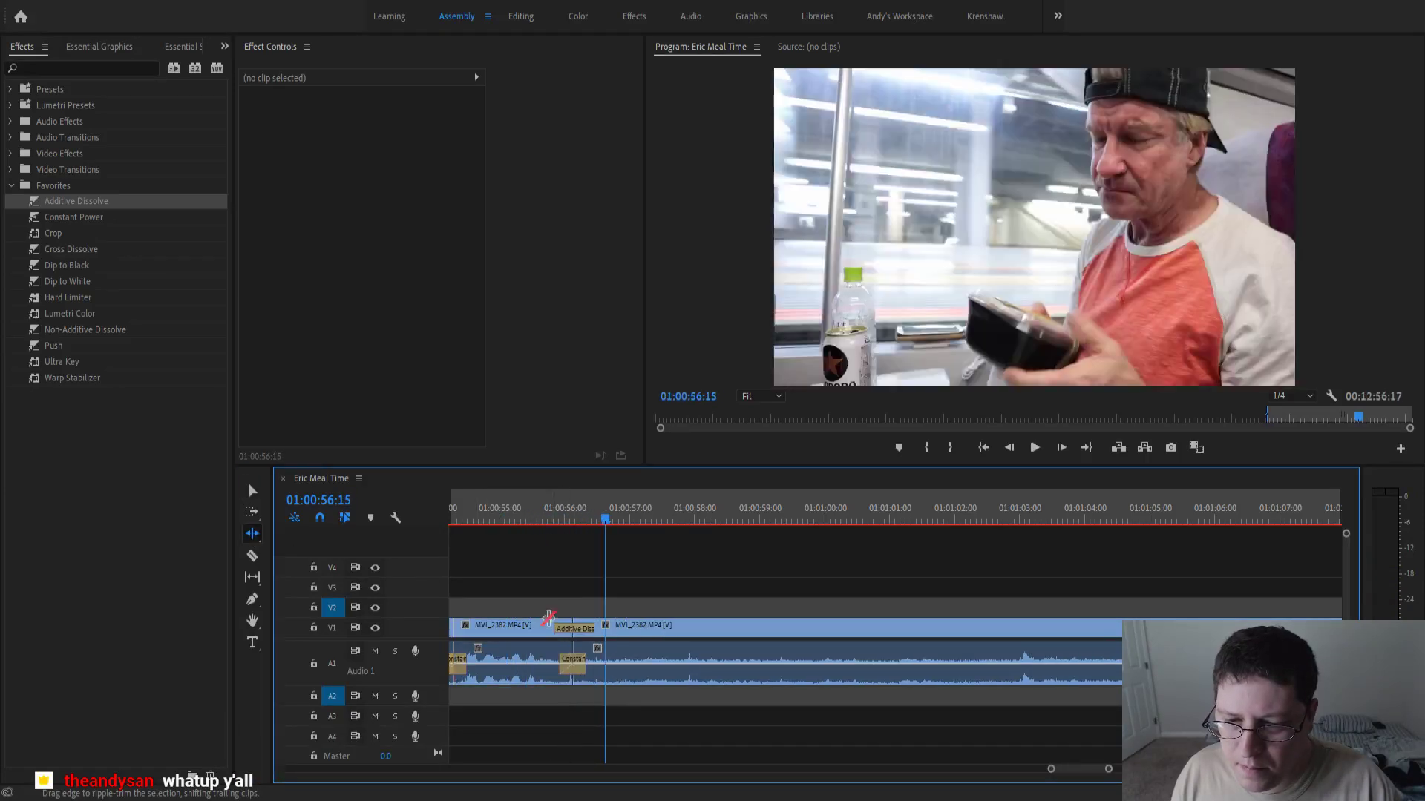
pyautogui.click(491, 522)
pyautogui.press('space')
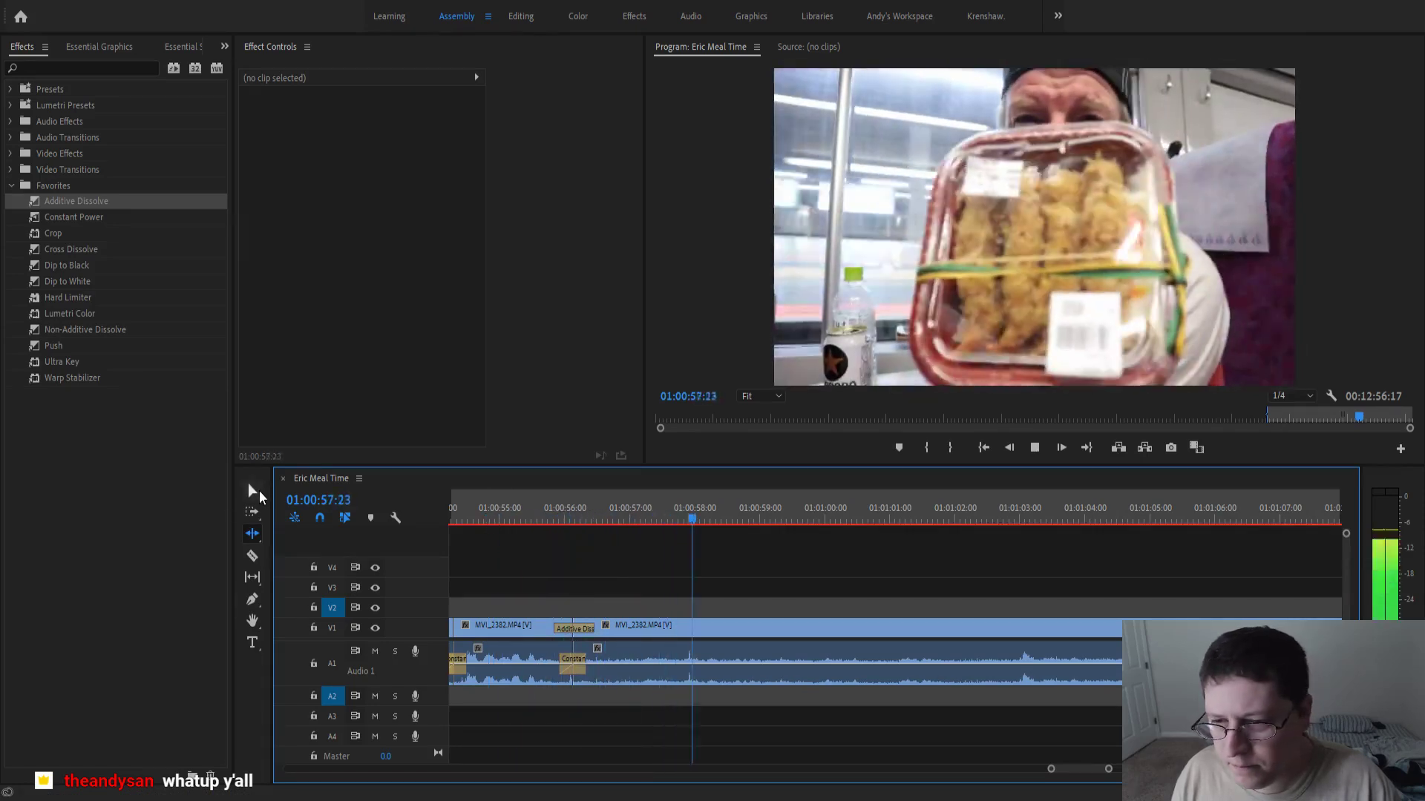
pyautogui.click(259, 492)
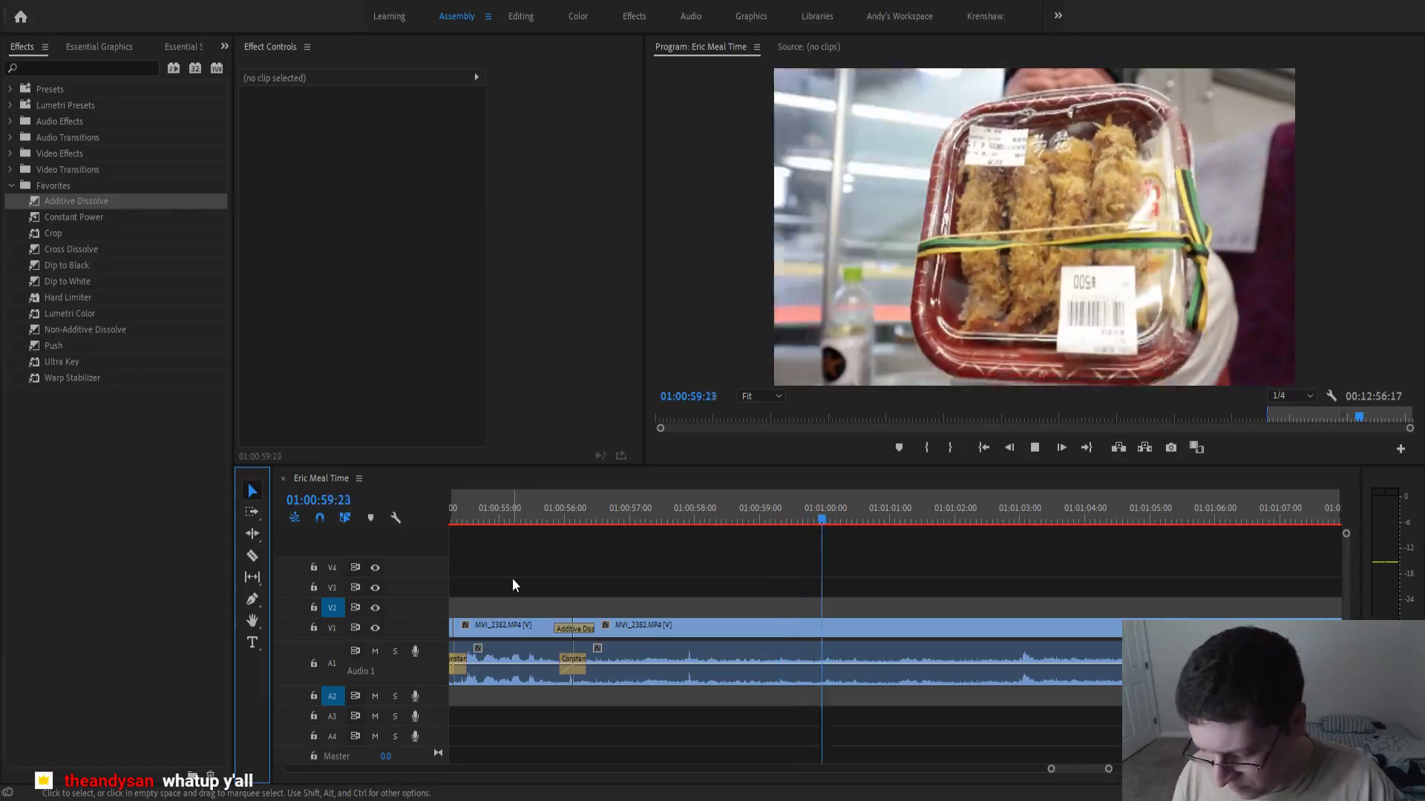
# - Move the sequence's Out point back to the end of the end-plate clips
pyautogui.click(652, 595)
pyautogui.press('-')
pyautogui.press('-')
pyautogui.press('-')
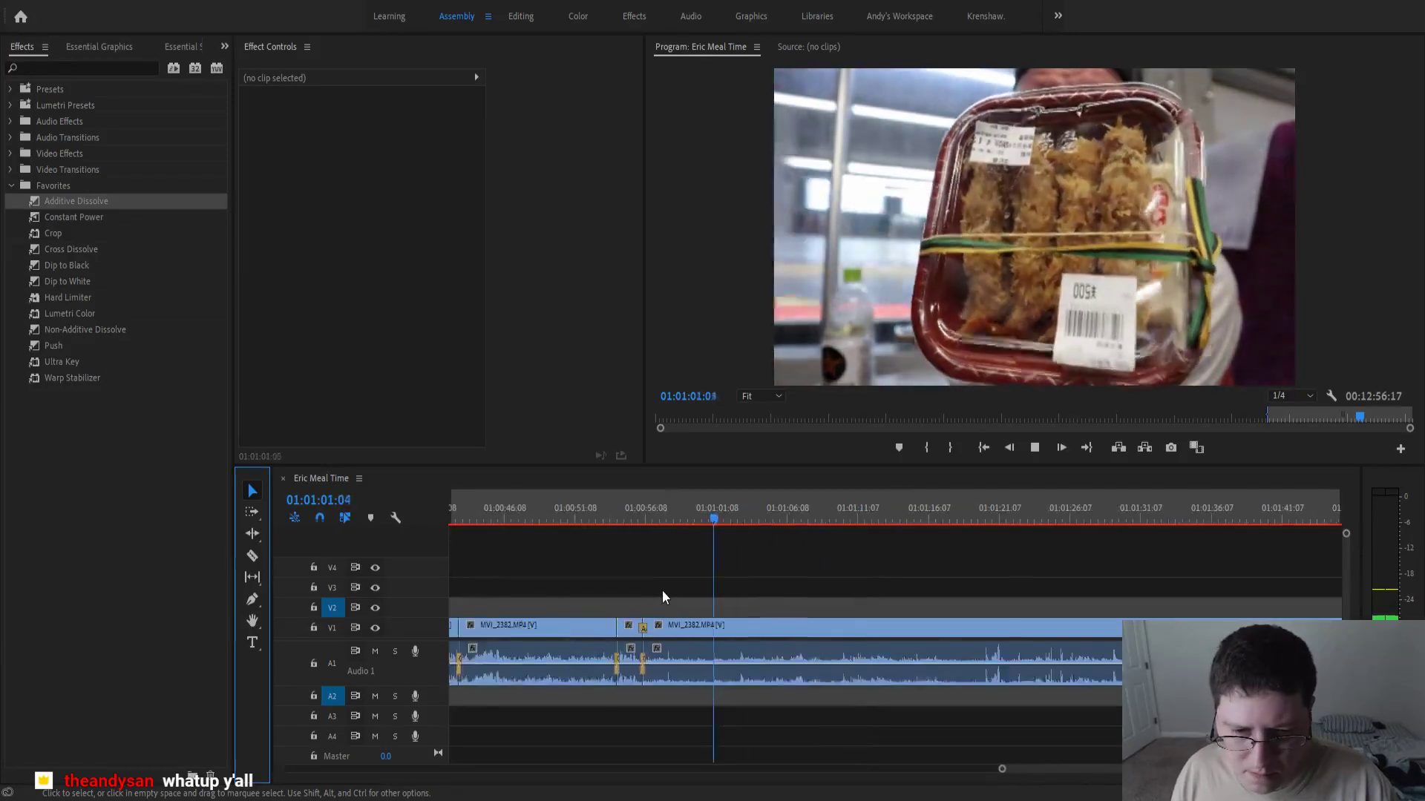
pyautogui.press('-')
pyautogui.press('-')
pyautogui.press('-')
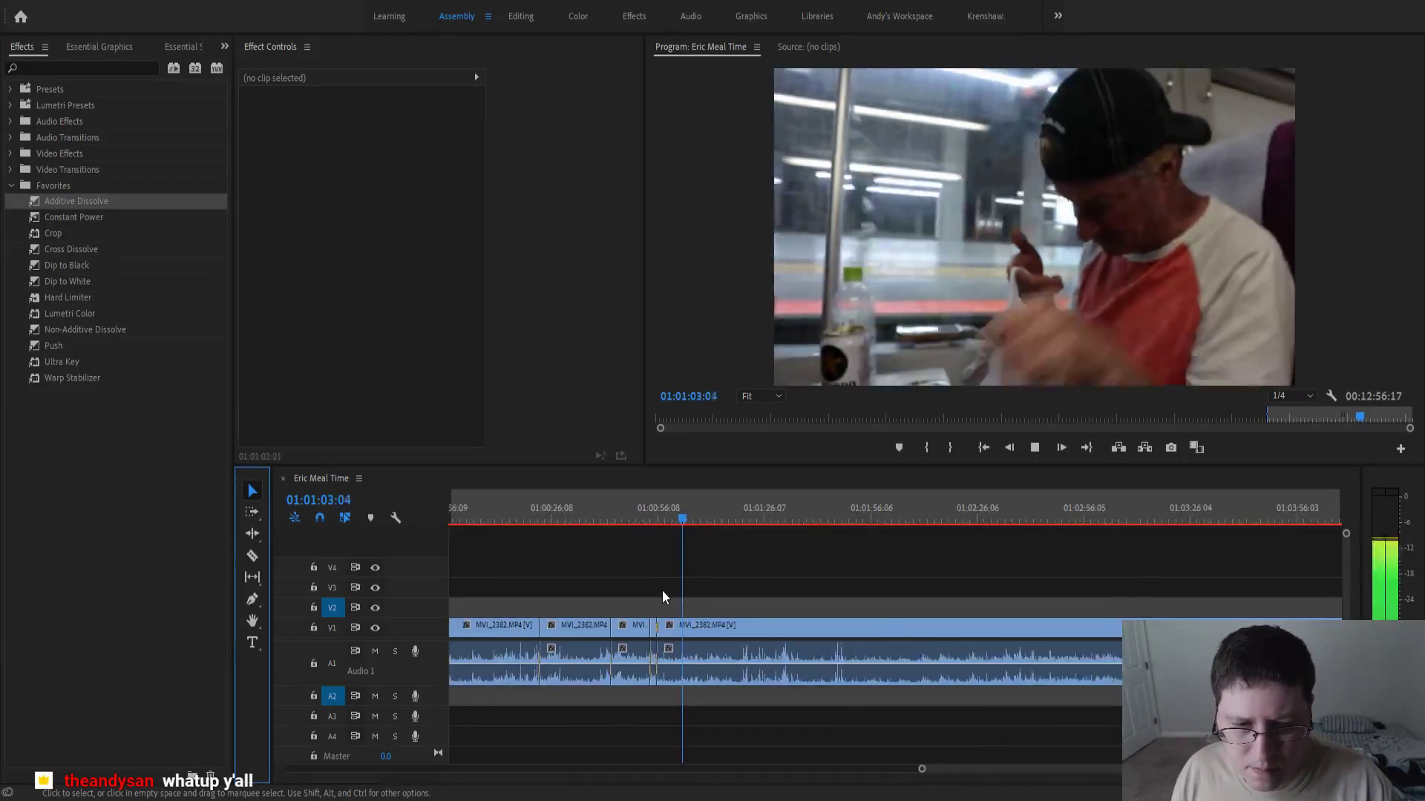
pyautogui.scroll(-5, 662, 590)
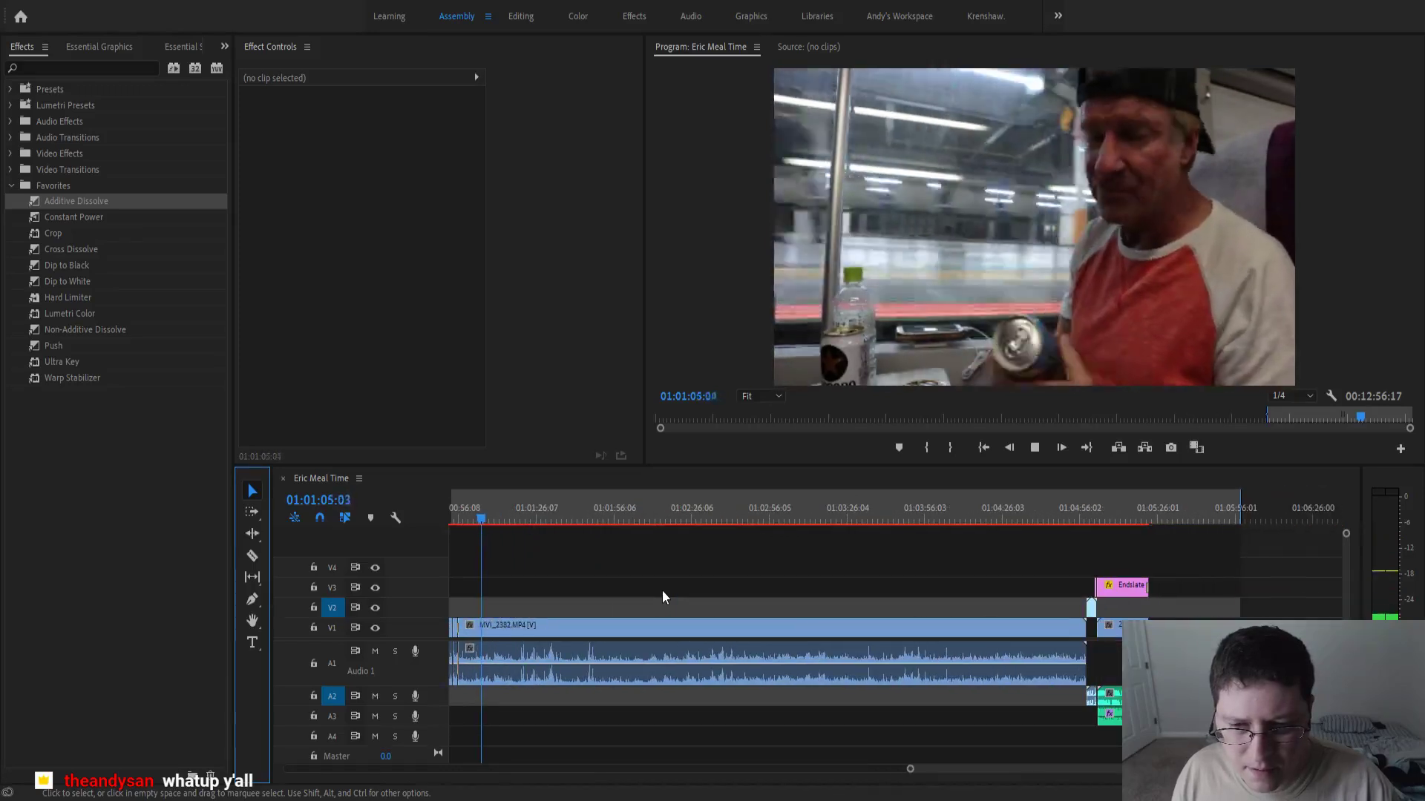
pyautogui.moveTo(1238, 509); pyautogui.dragTo(1149, 508)
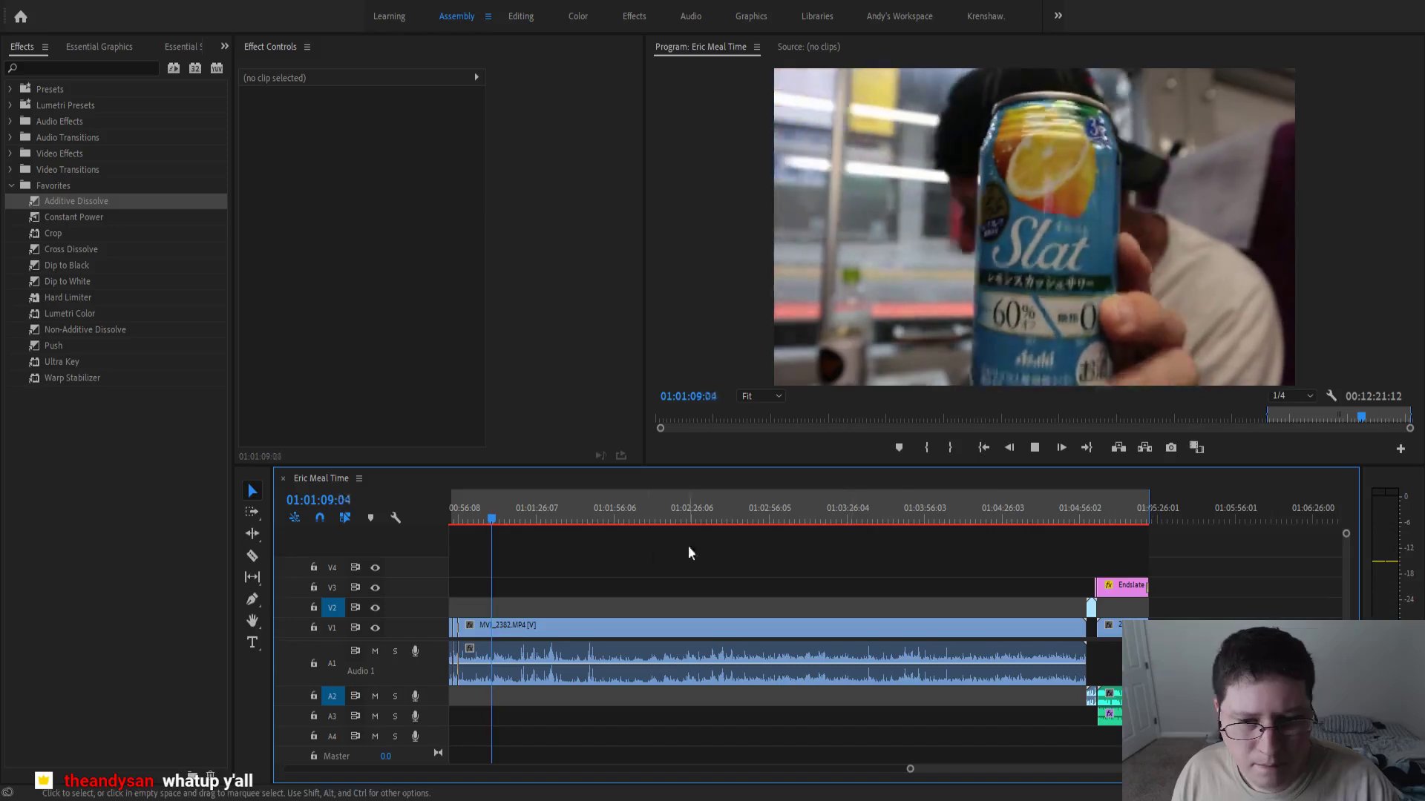
# - Split the clip at 01:01:09:04, while the drink can is held up to the camera
pyautogui.scroll(-1, 641, 558)
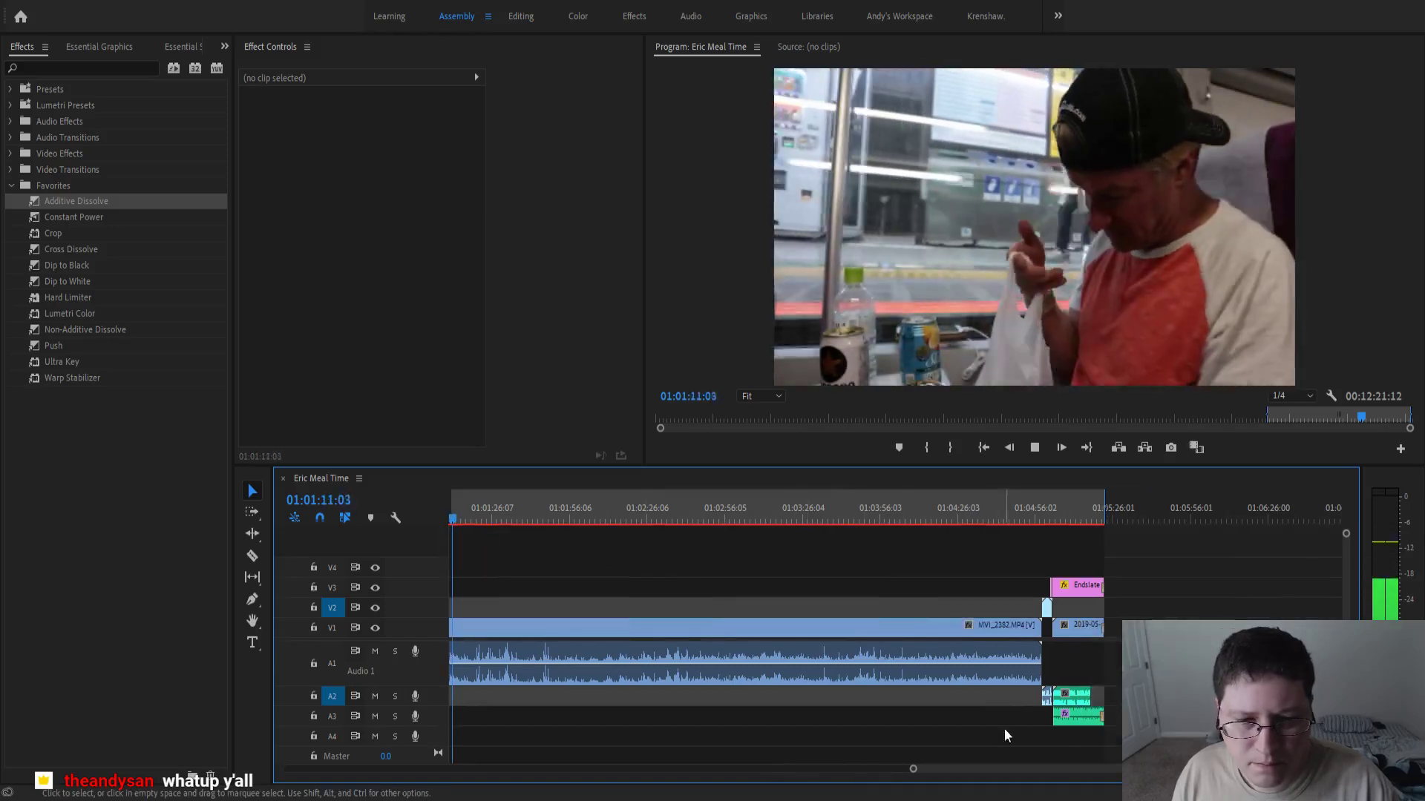
pyautogui.scroll(5, 1158, 727)
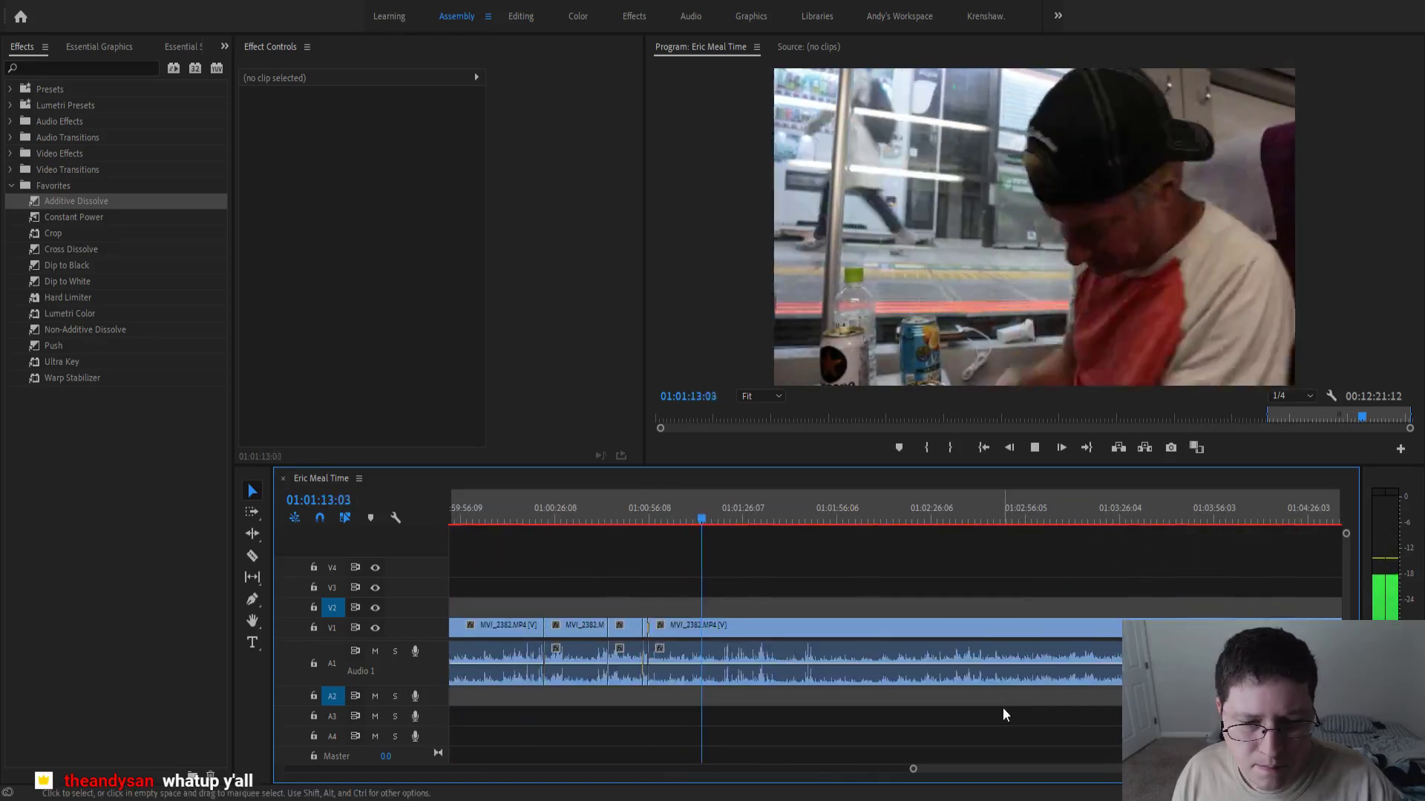
pyautogui.scroll(3, 722, 598)
pyautogui.scroll(2, 720, 599)
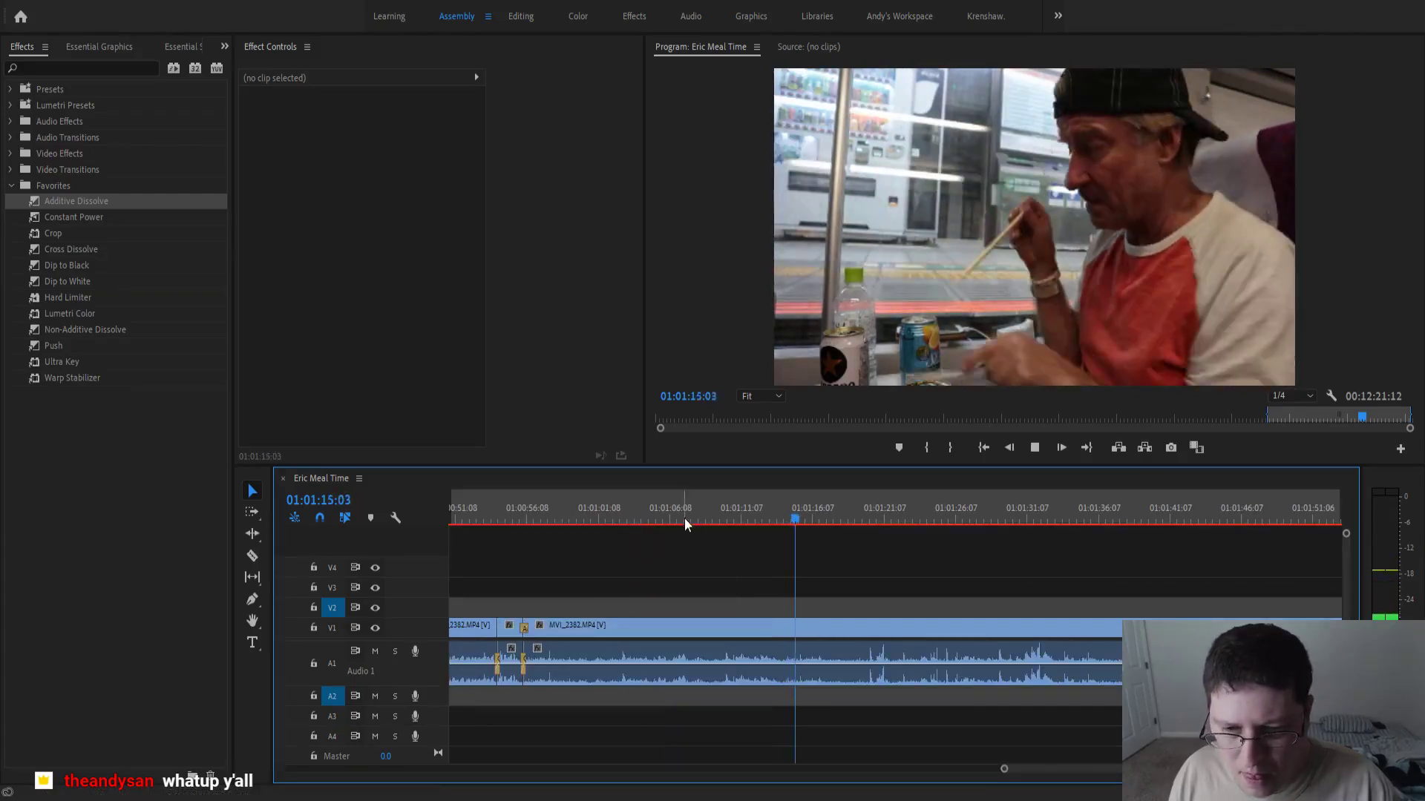
pyautogui.click(684, 518)
pyautogui.press('space')
pyautogui.scroll(2, 702, 546)
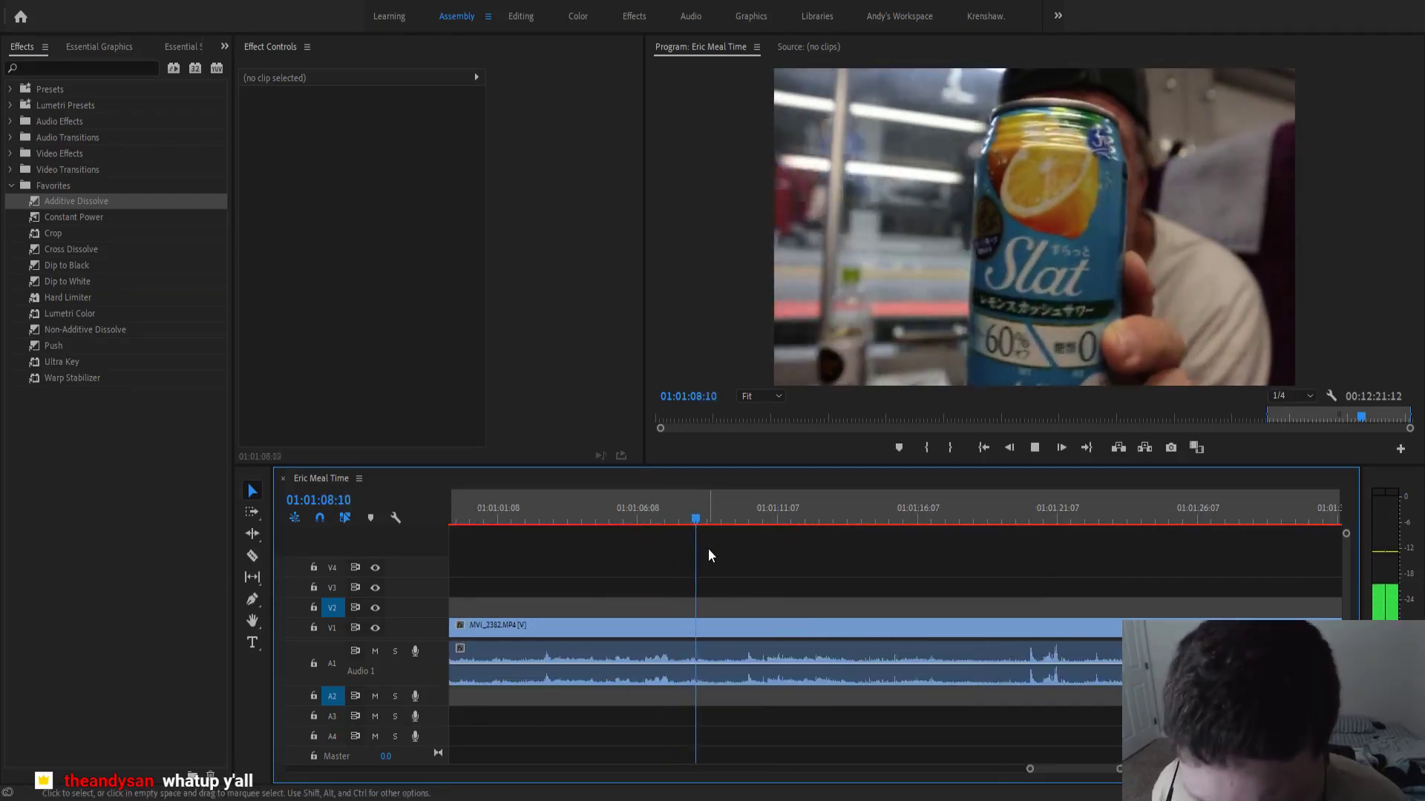
pyautogui.press('space')
pyautogui.hotkey('ctrl', 'k')
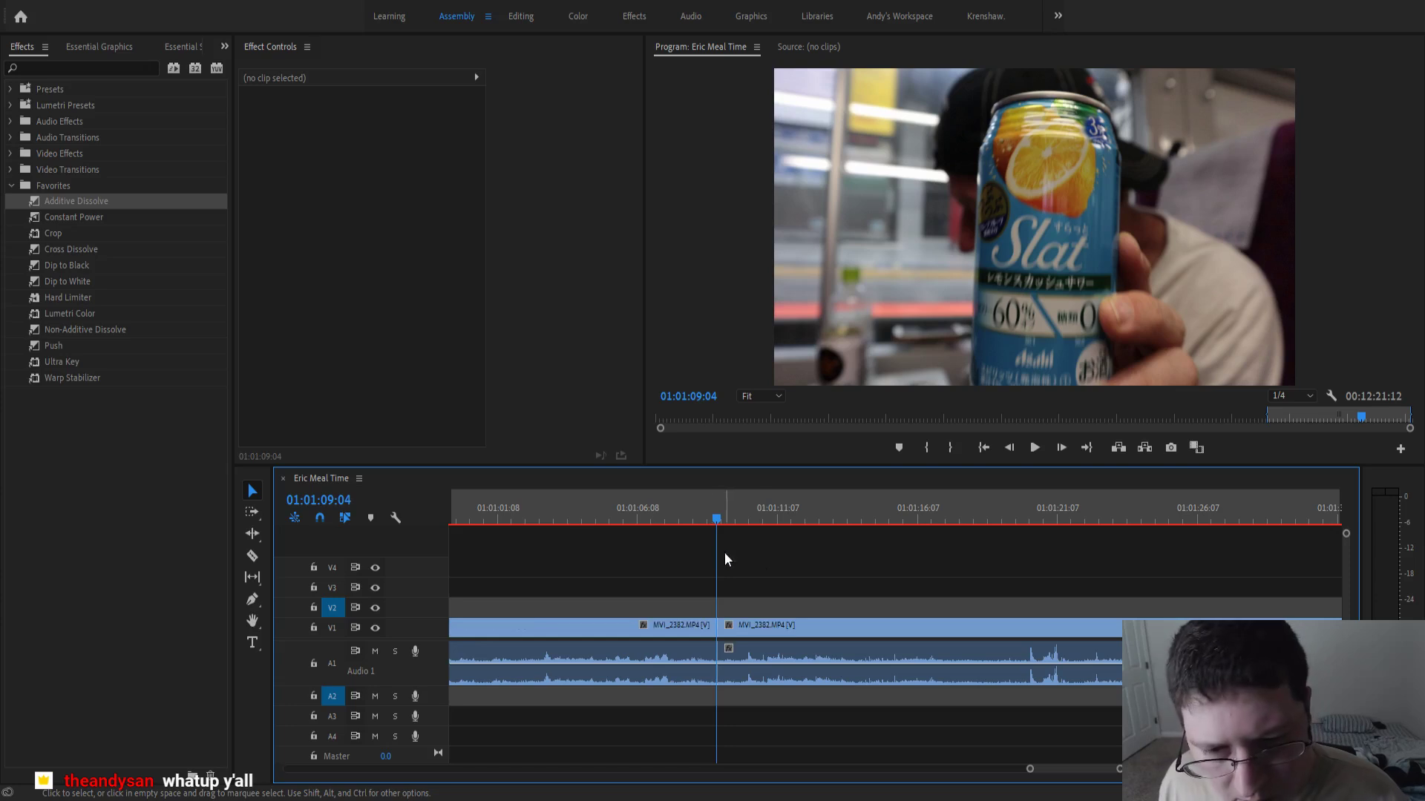
# - Split the clip at 01:01:25:07 and ripple-delete the segment between that cut and the one at 01:01:09:04
pyautogui.click(960, 518)
pyautogui.press('space')
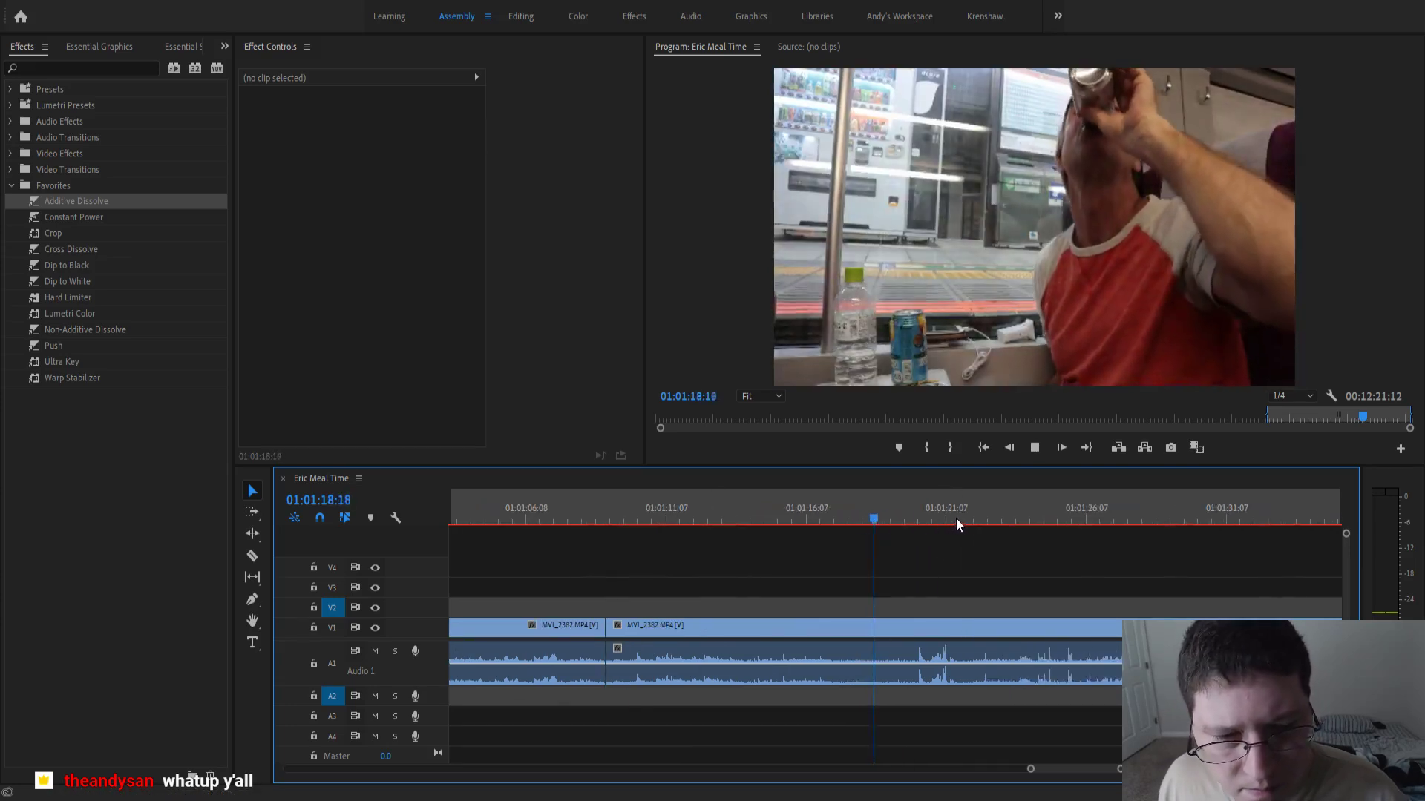
pyautogui.scroll(-2, 920, 608)
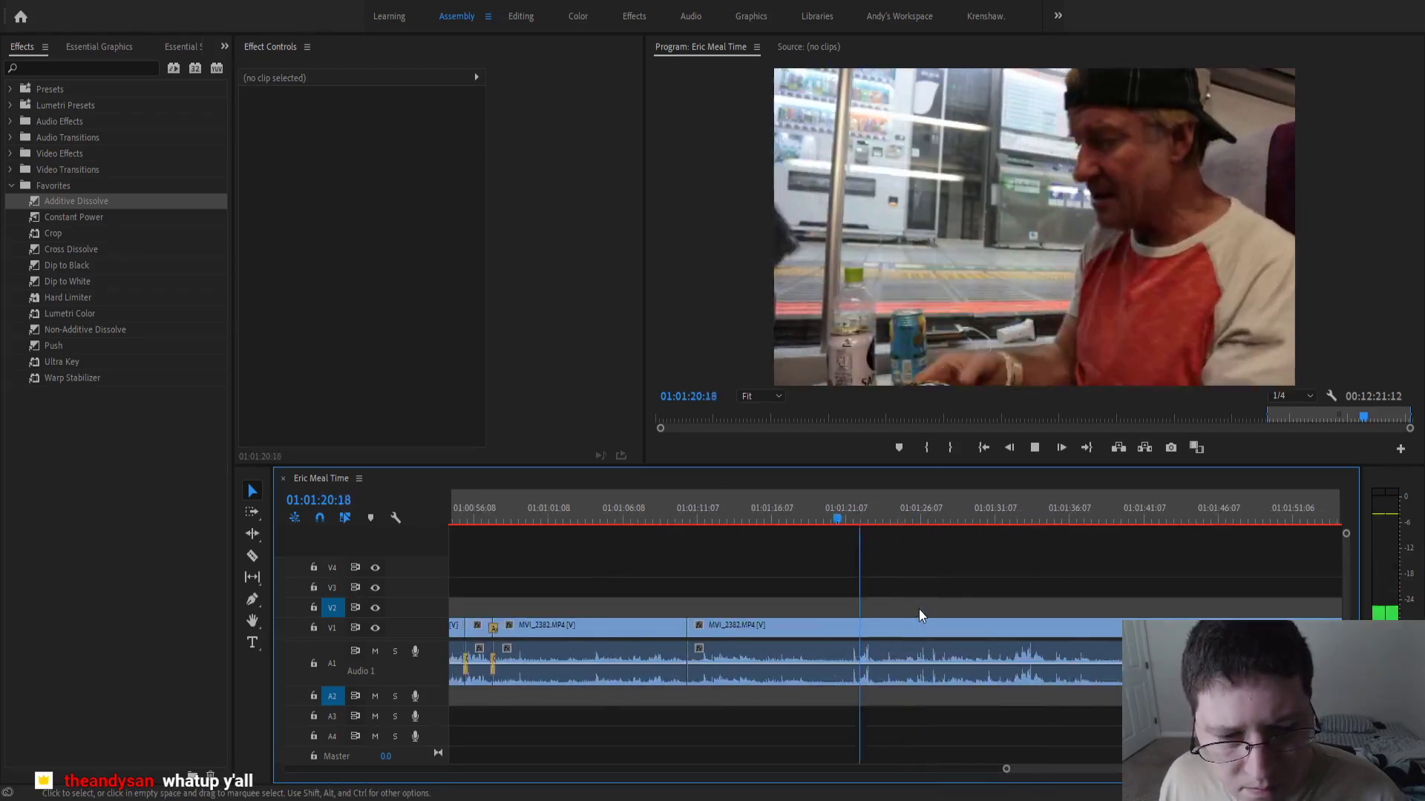
pyautogui.scroll(-2, 894, 607)
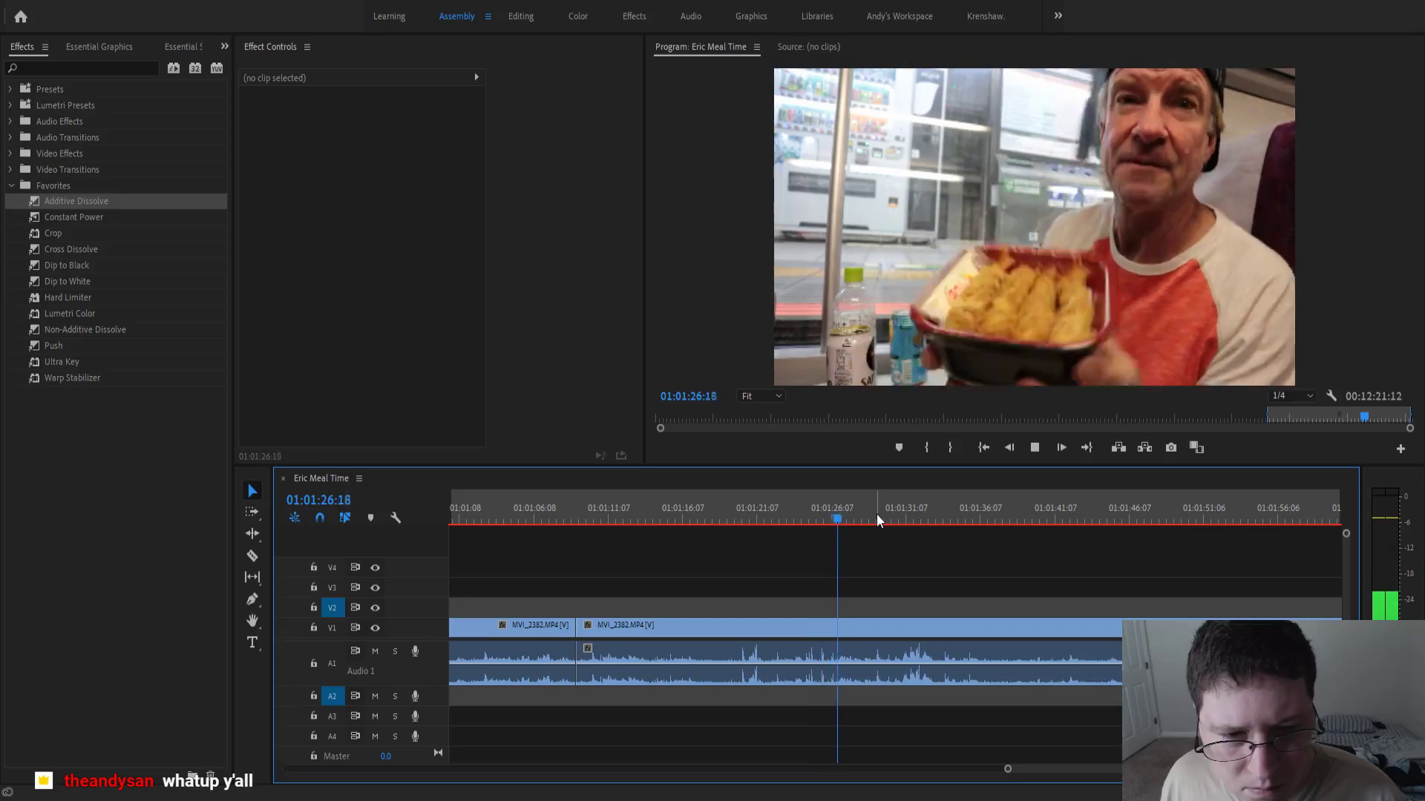
pyautogui.press('space')
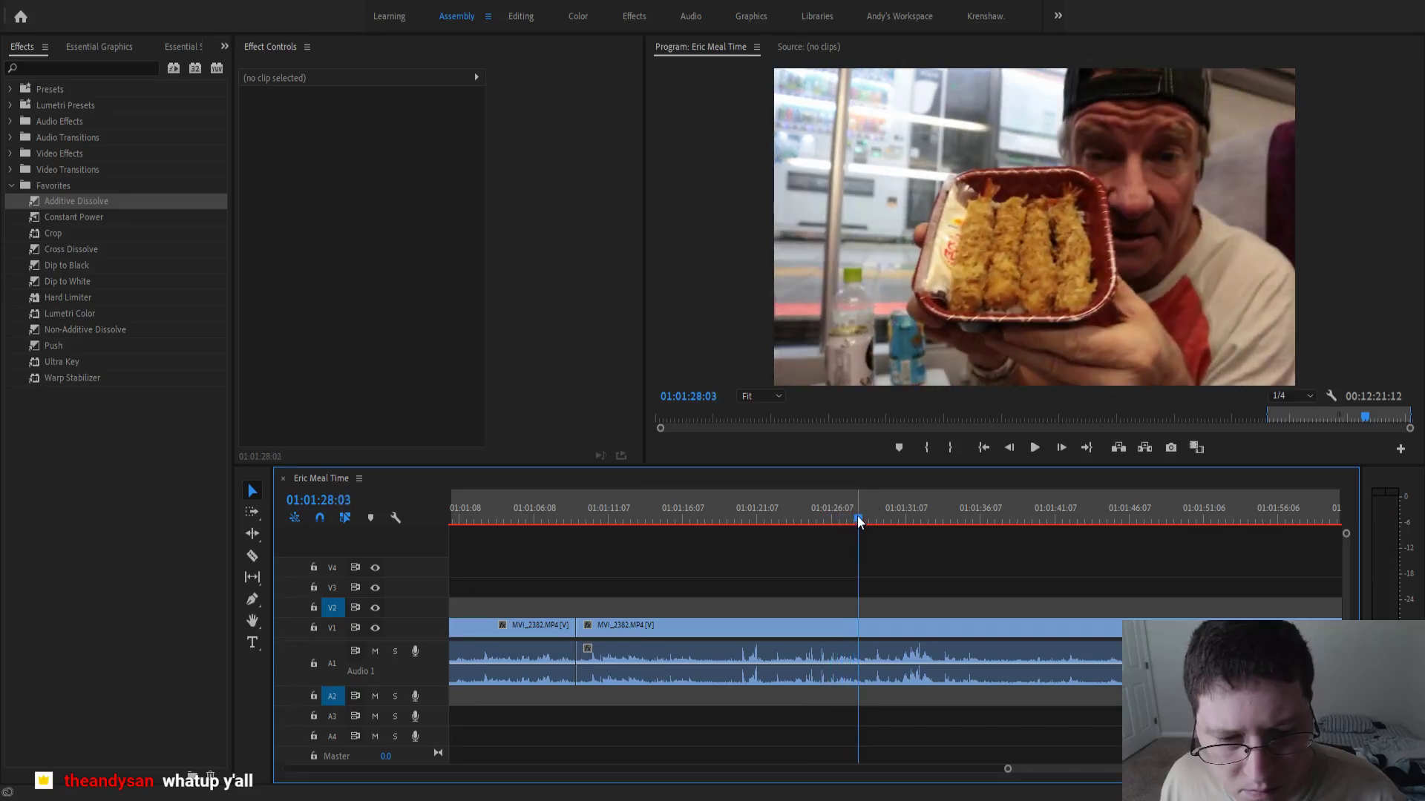
pyautogui.moveTo(858, 521); pyautogui.dragTo(816, 553)
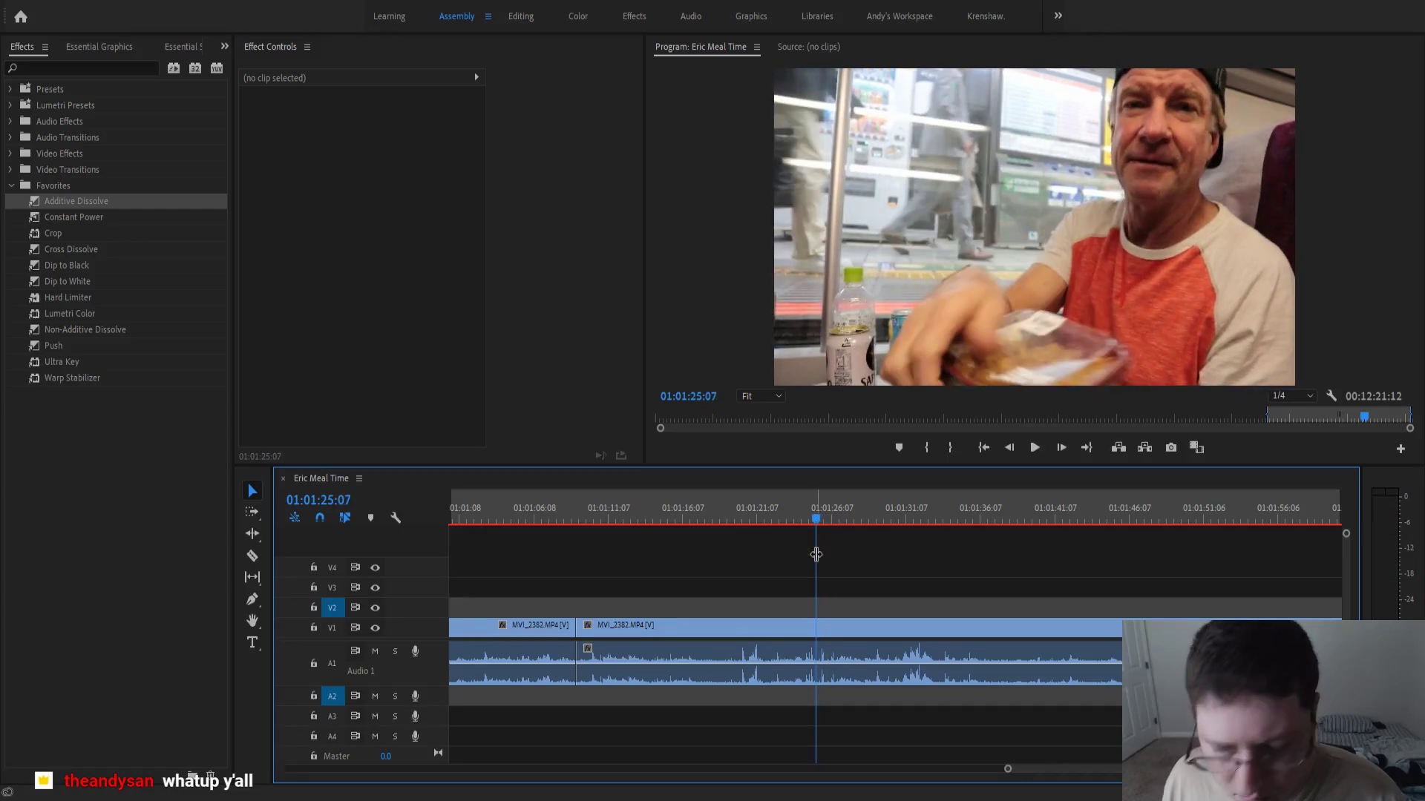
pyautogui.hotkey('ctrl', 'k')
pyautogui.click(768, 629)
pyautogui.hotkey('shift', 'Delete')
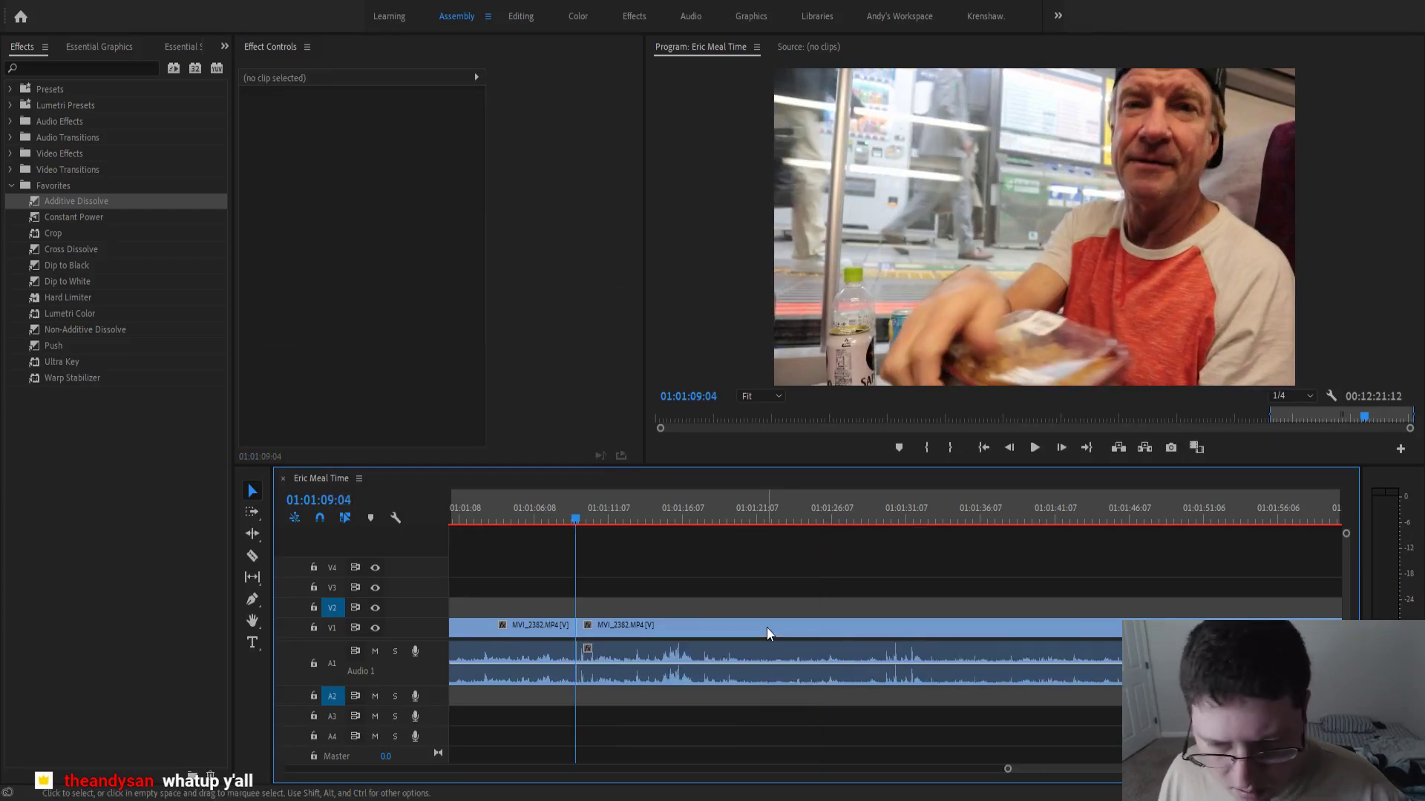
# - Apply a Constant Power crossfade to the A1 audio cut at 01:01:09:04 and play through it
pyautogui.click(551, 512)
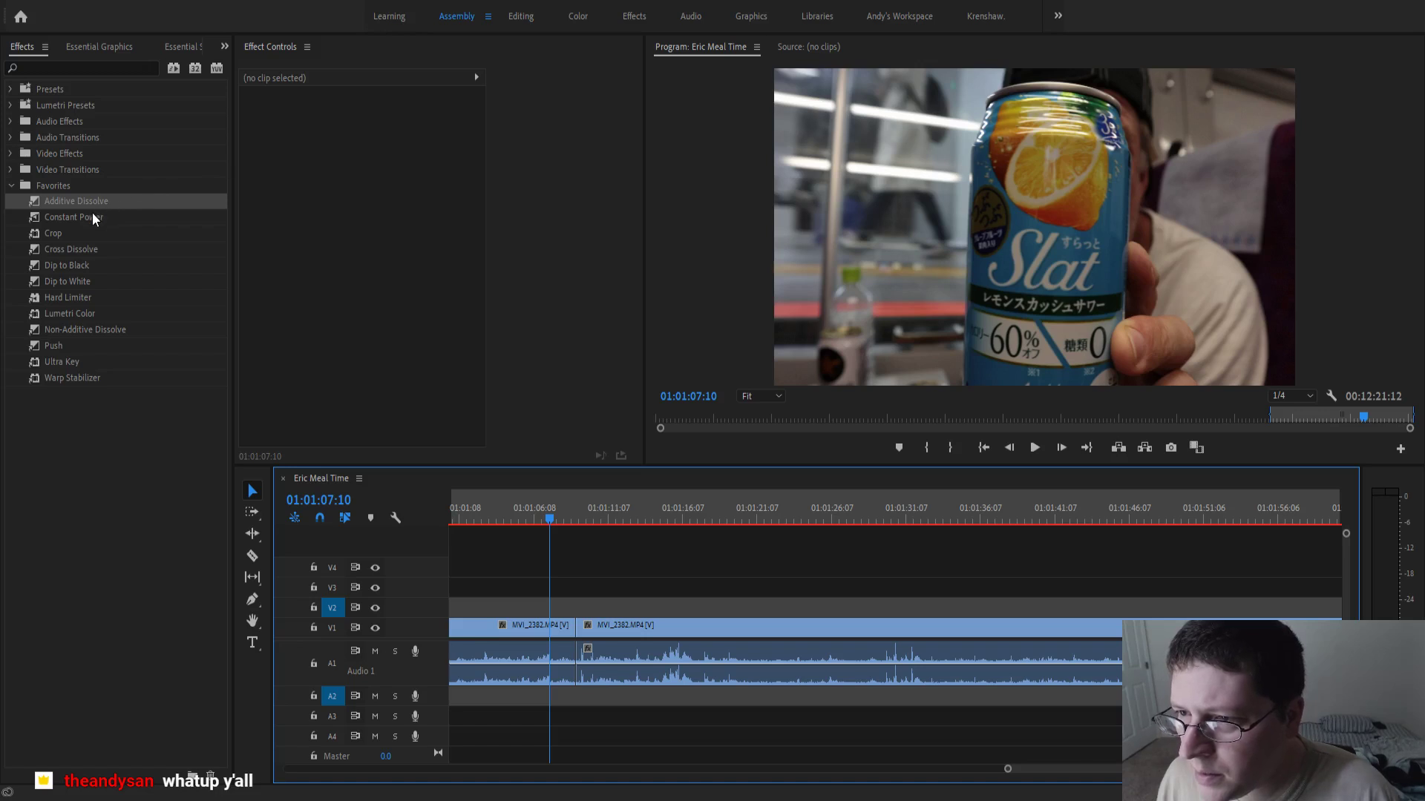
pyautogui.moveTo(92, 217); pyautogui.dragTo(572, 671)
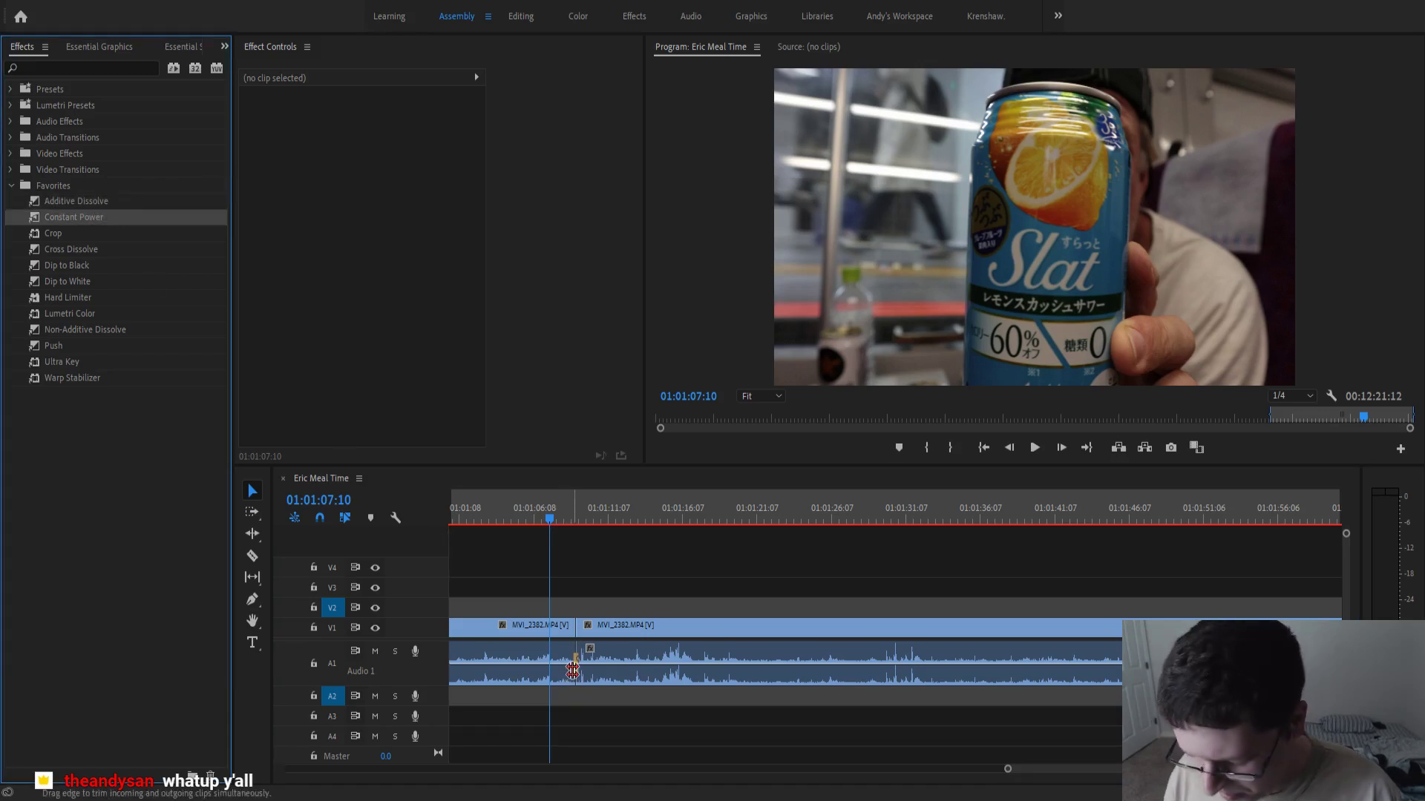
pyautogui.scroll(2, 572, 671)
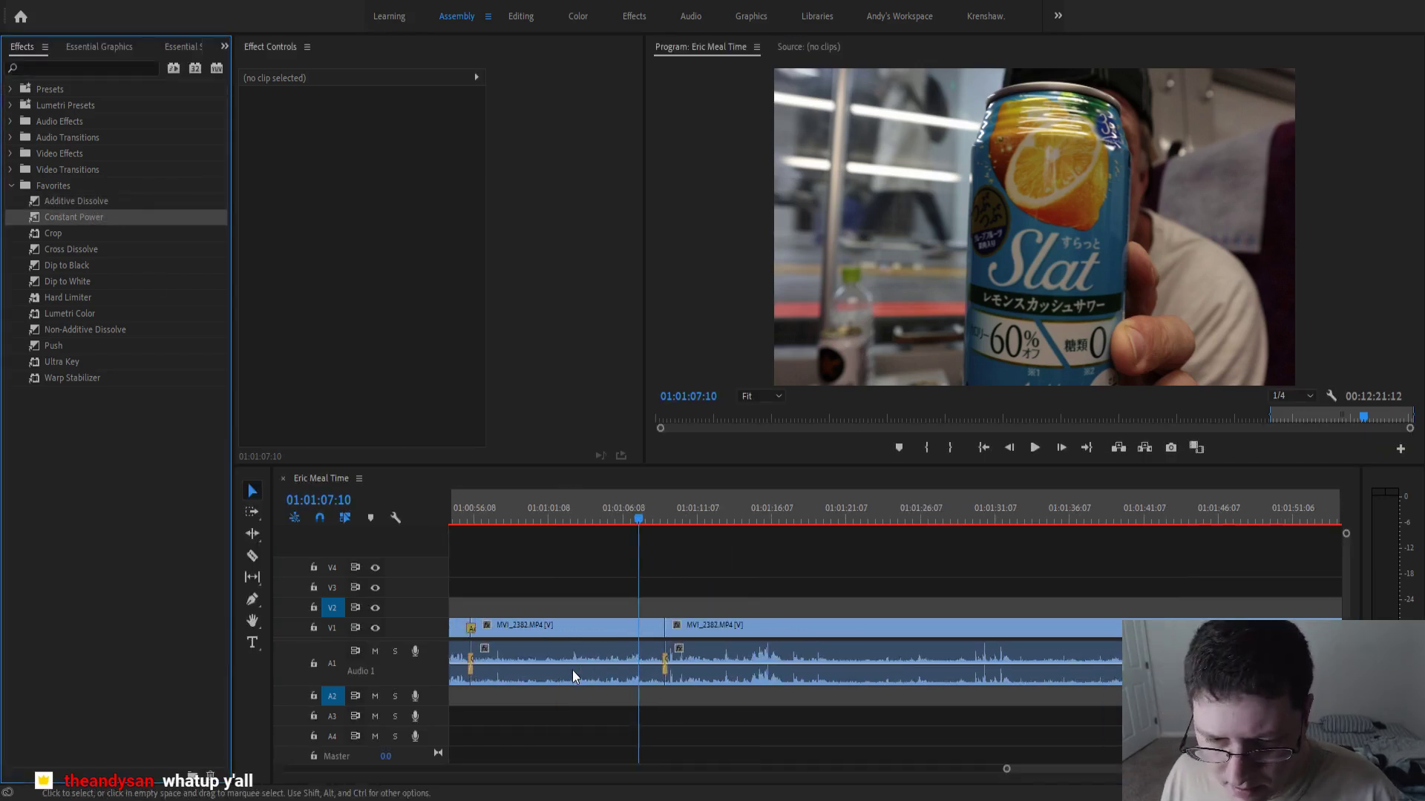
pyautogui.press('space')
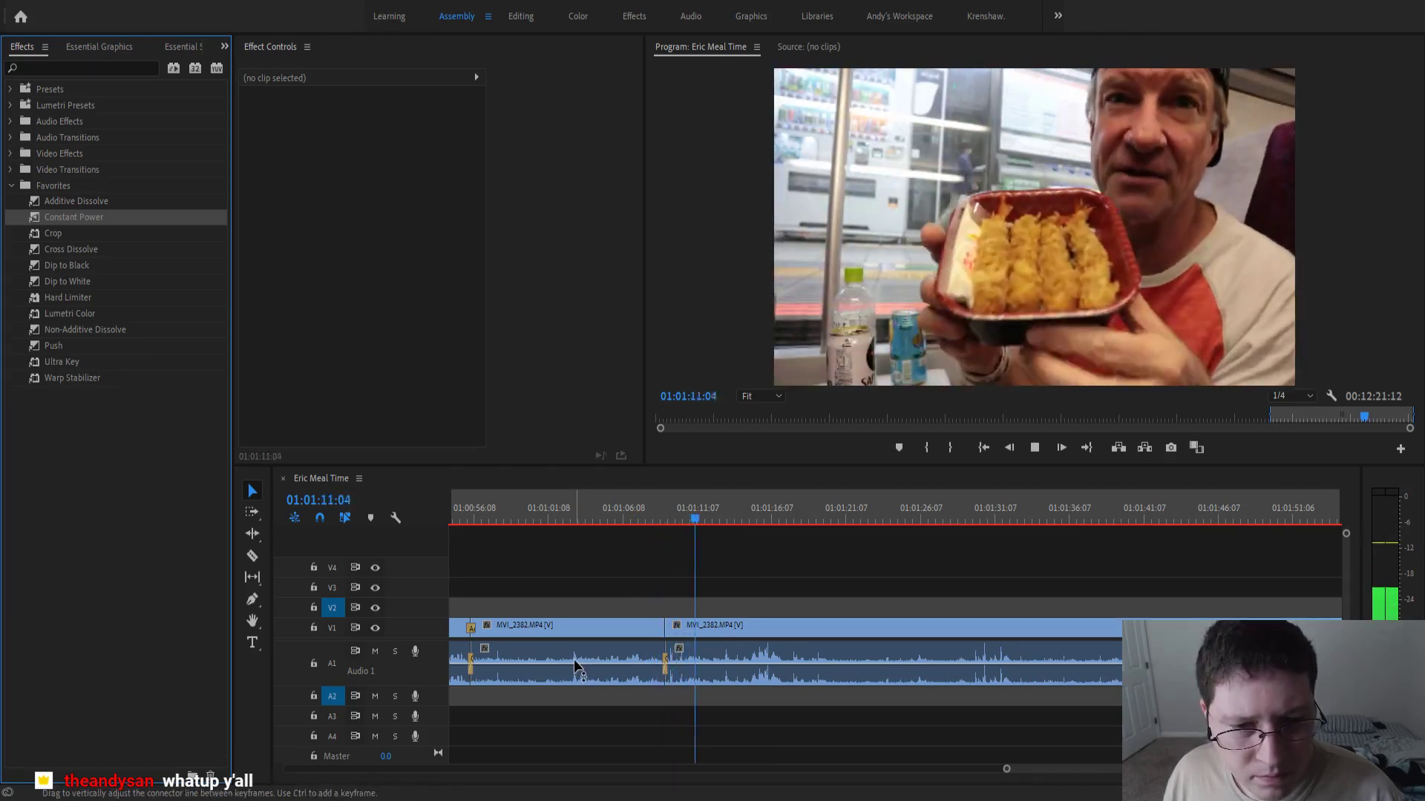
# - Review the opened food box footage after the 01:01:09:04 cut, checking for a section to remove
pyautogui.press('-')
pyautogui.press('-')
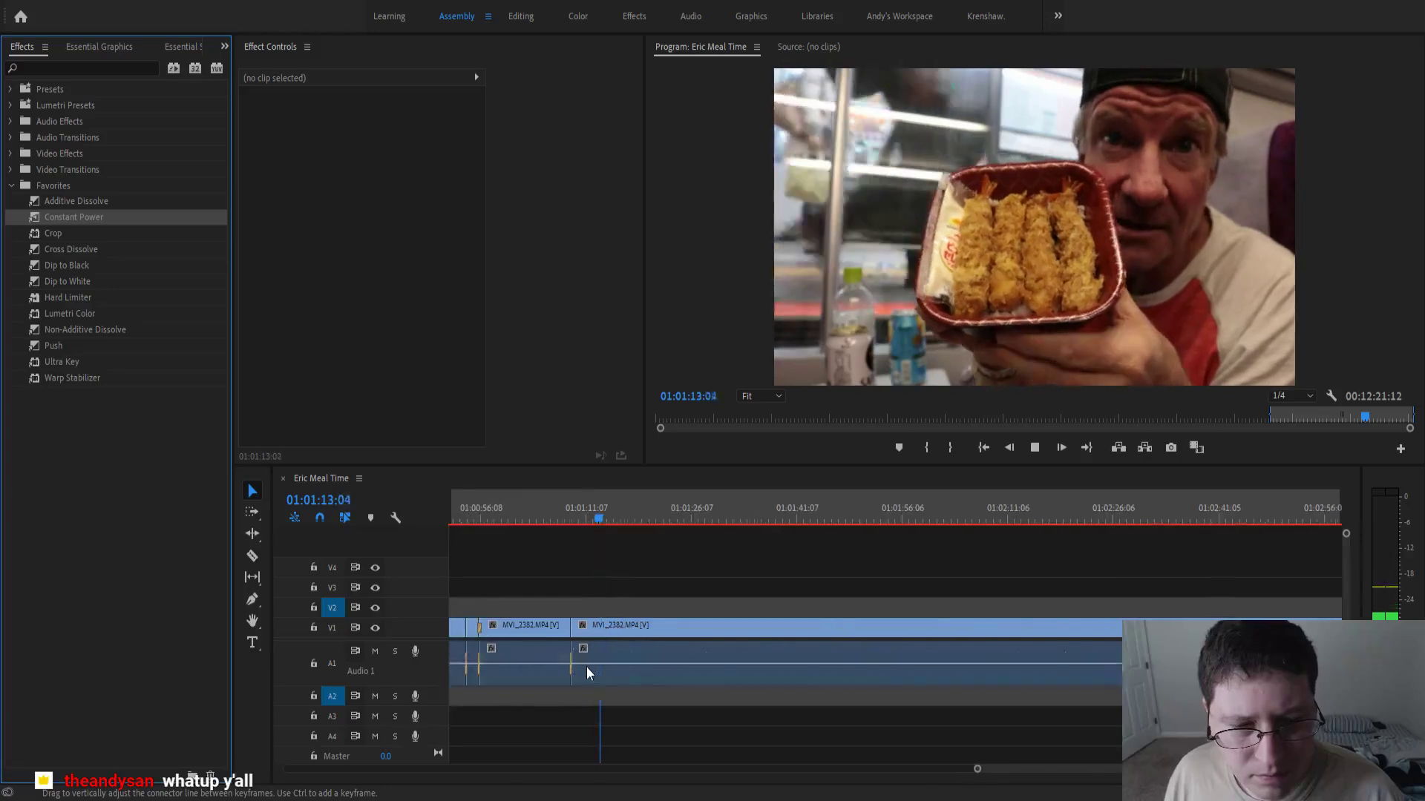
pyautogui.press('-')
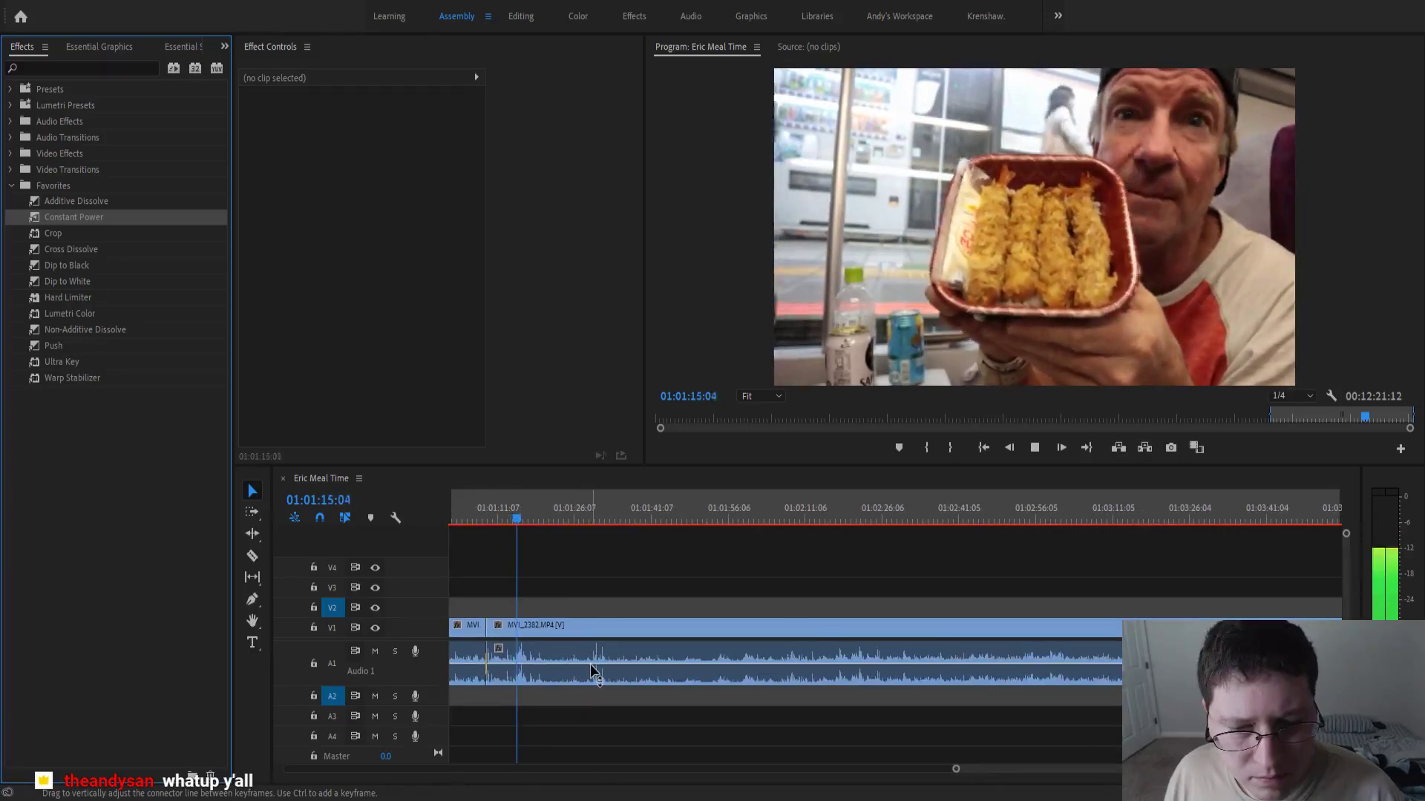
pyautogui.press('-')
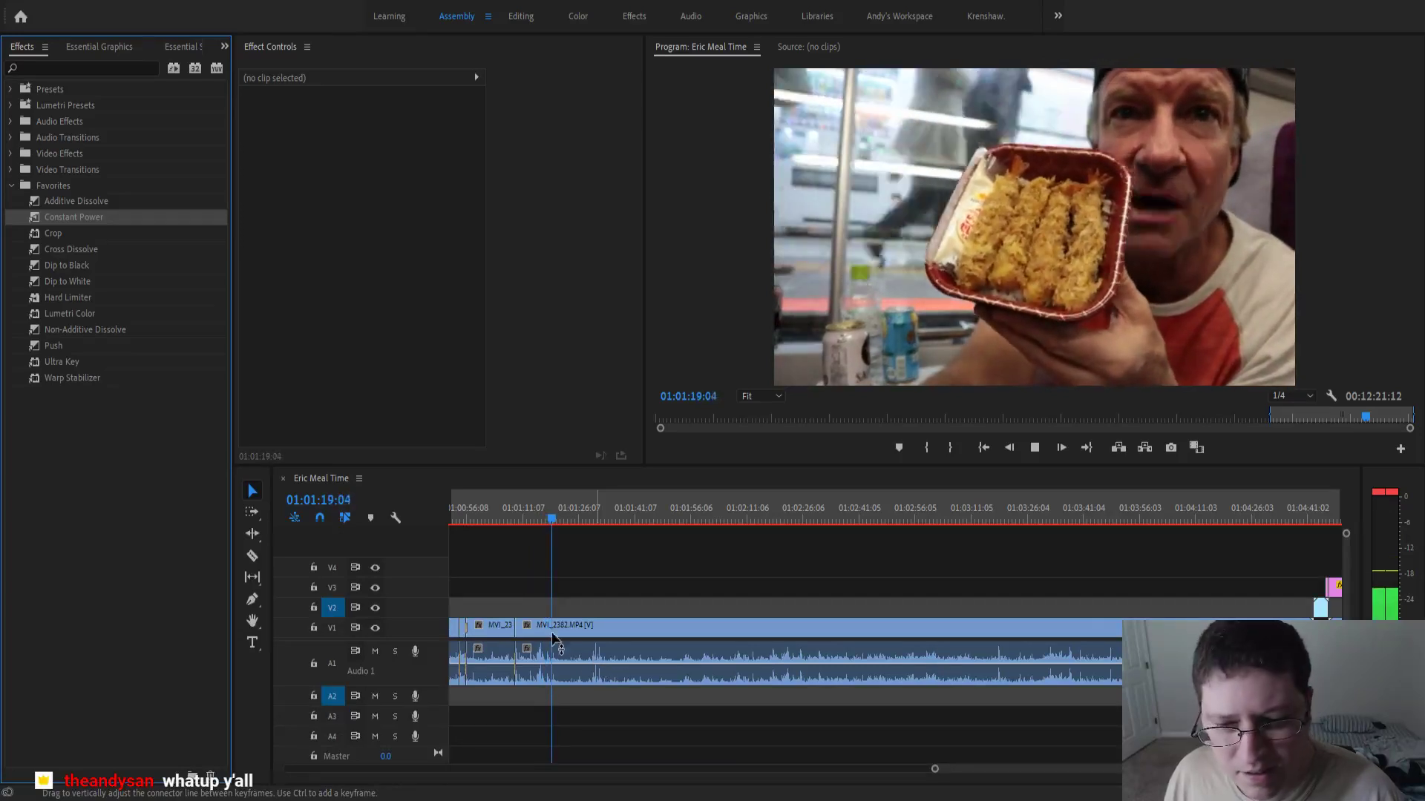
pyautogui.press('=')
pyautogui.press('=')
pyautogui.press('=')
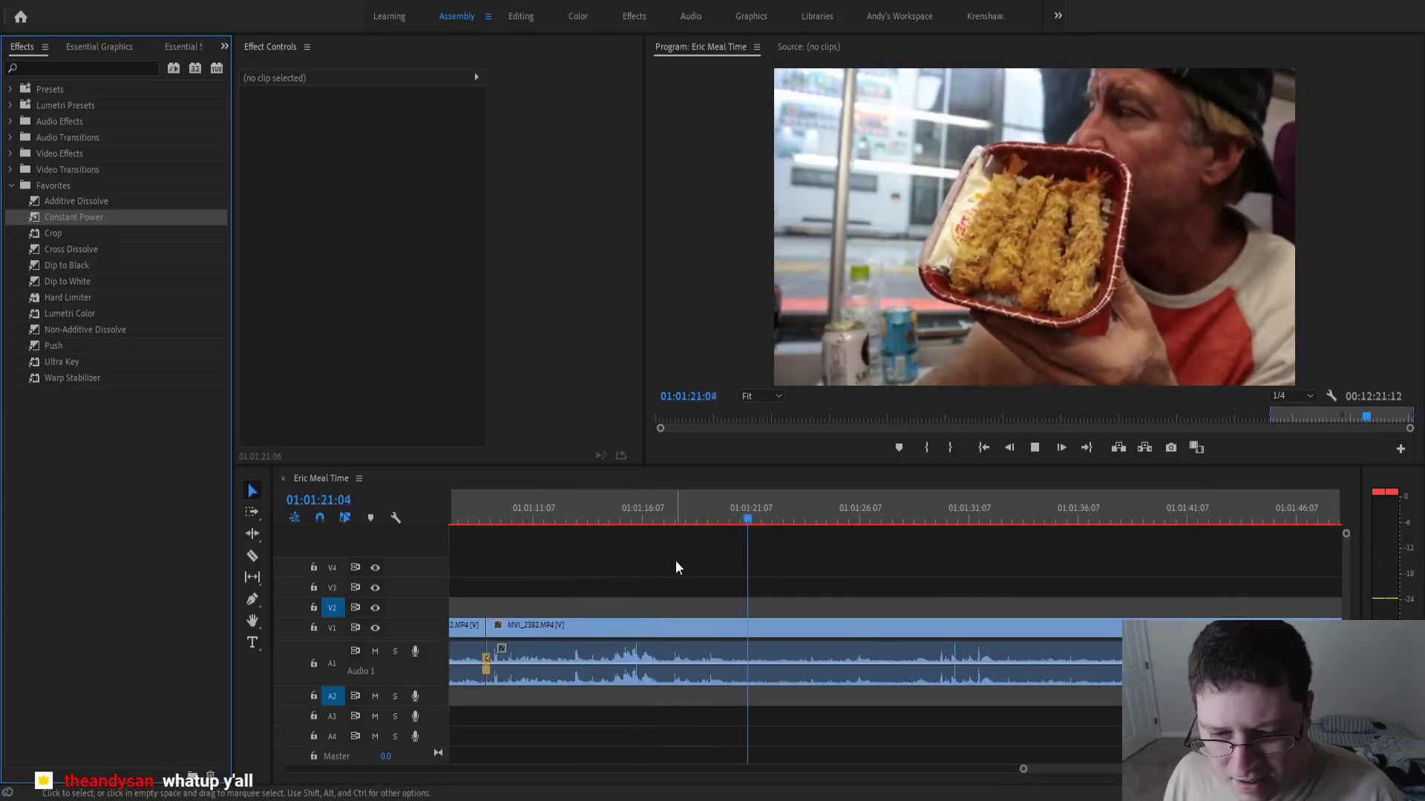
pyautogui.click(670, 511)
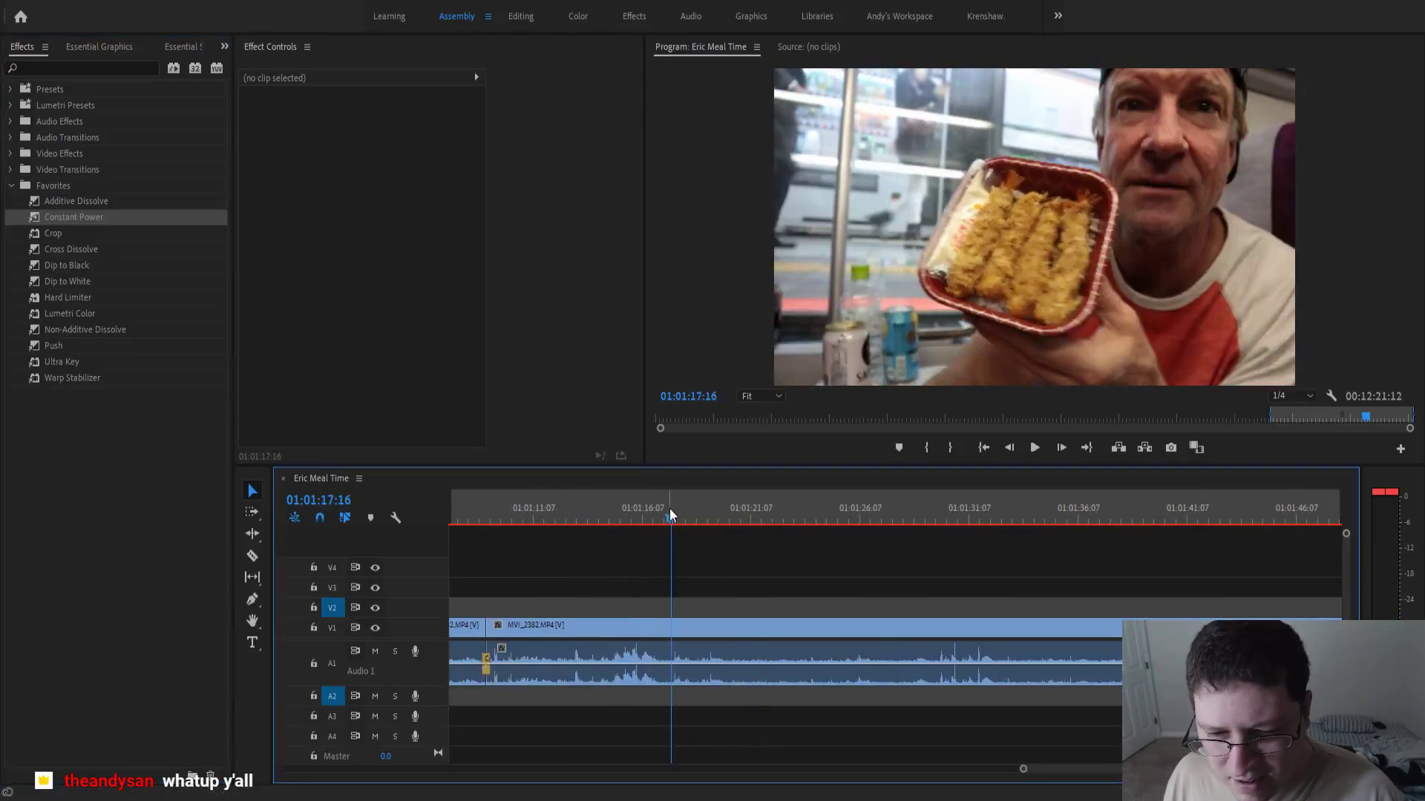
pyautogui.click(598, 515)
pyautogui.press('space')
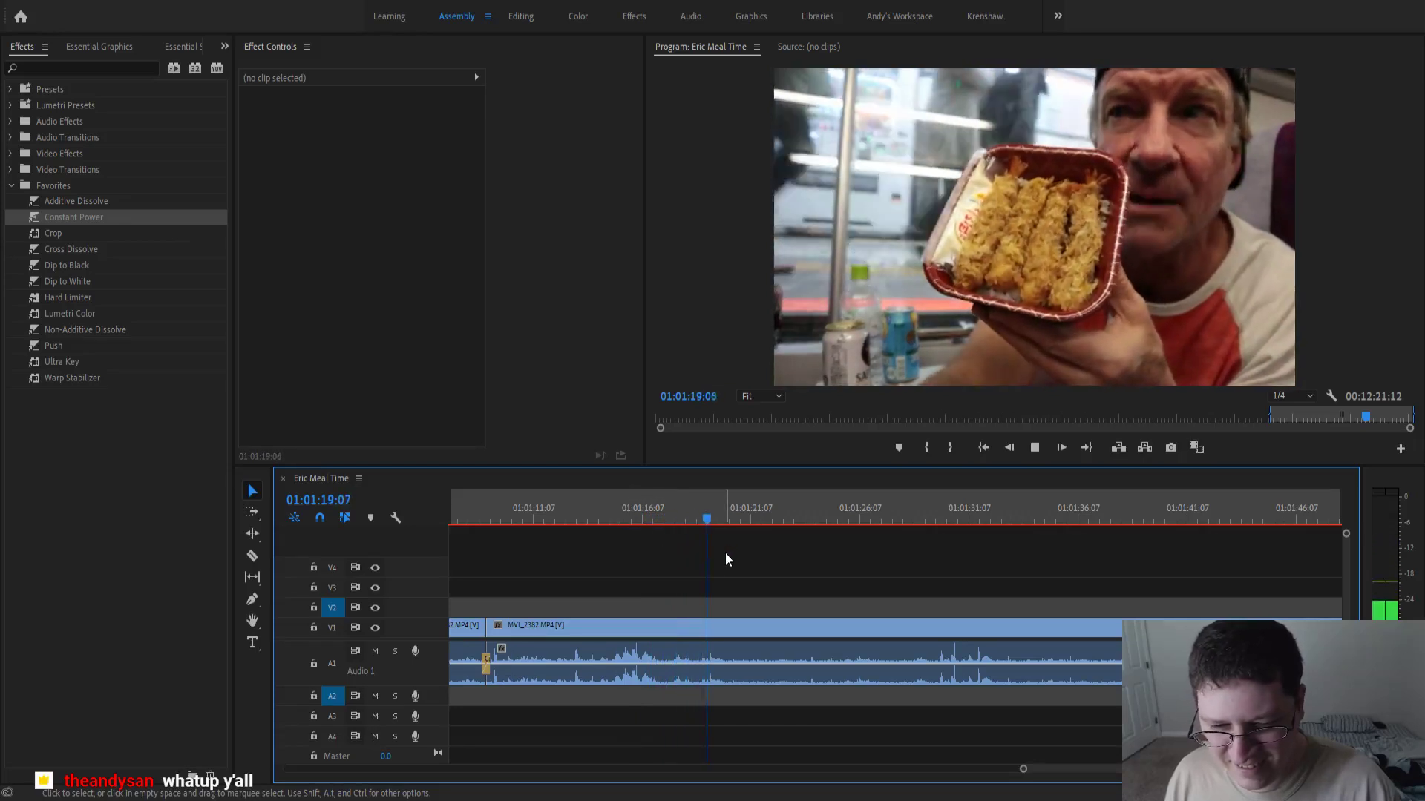
pyautogui.press('space')
pyautogui.keyDown('alt'); pyautogui.scroll(2, 571, 545); pyautogui.keyUp('alt')
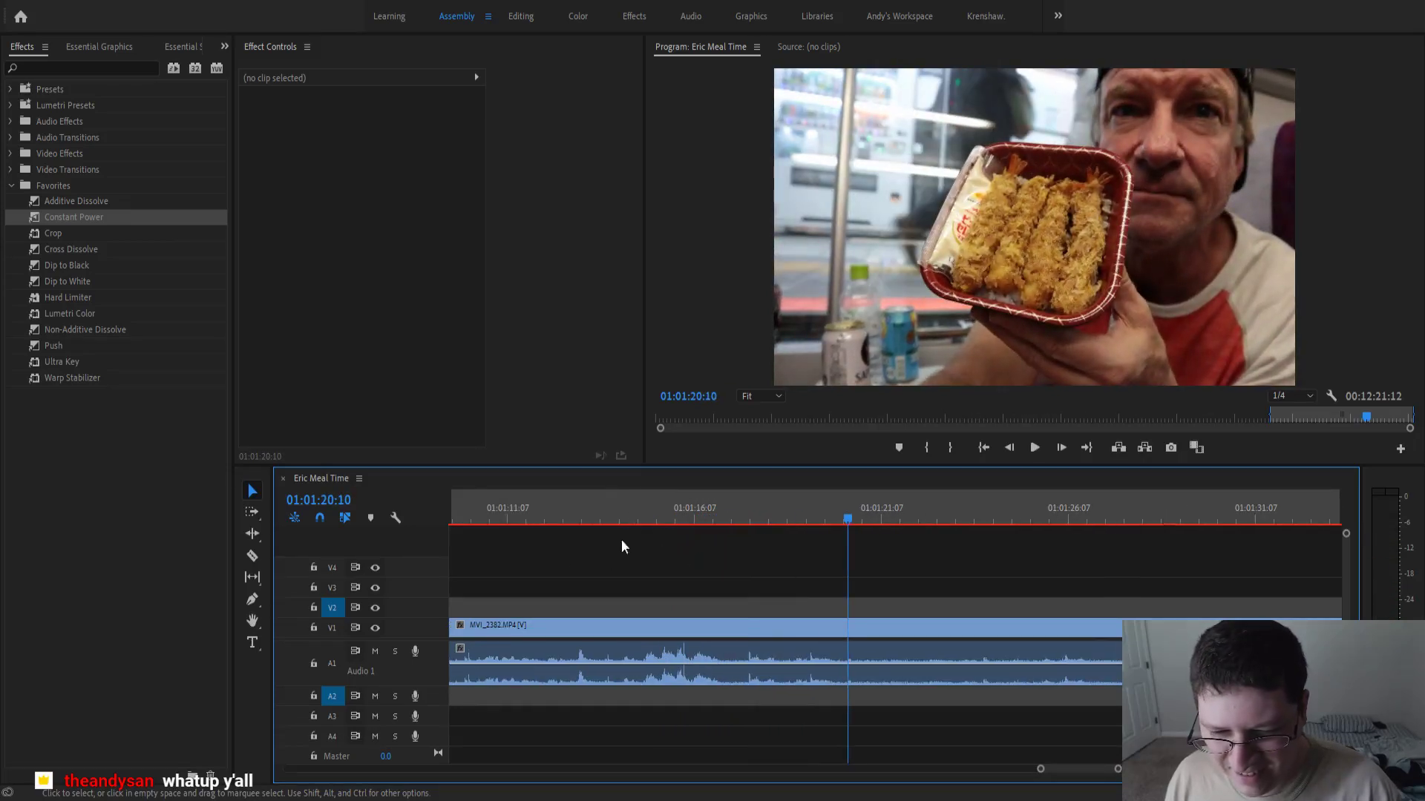
# - Split the clip at about 01:01:13:18, just before the man holding the food box looks away from the camera
pyautogui.scroll(2, 582, 558)
pyautogui.click(613, 512)
pyautogui.press('space')
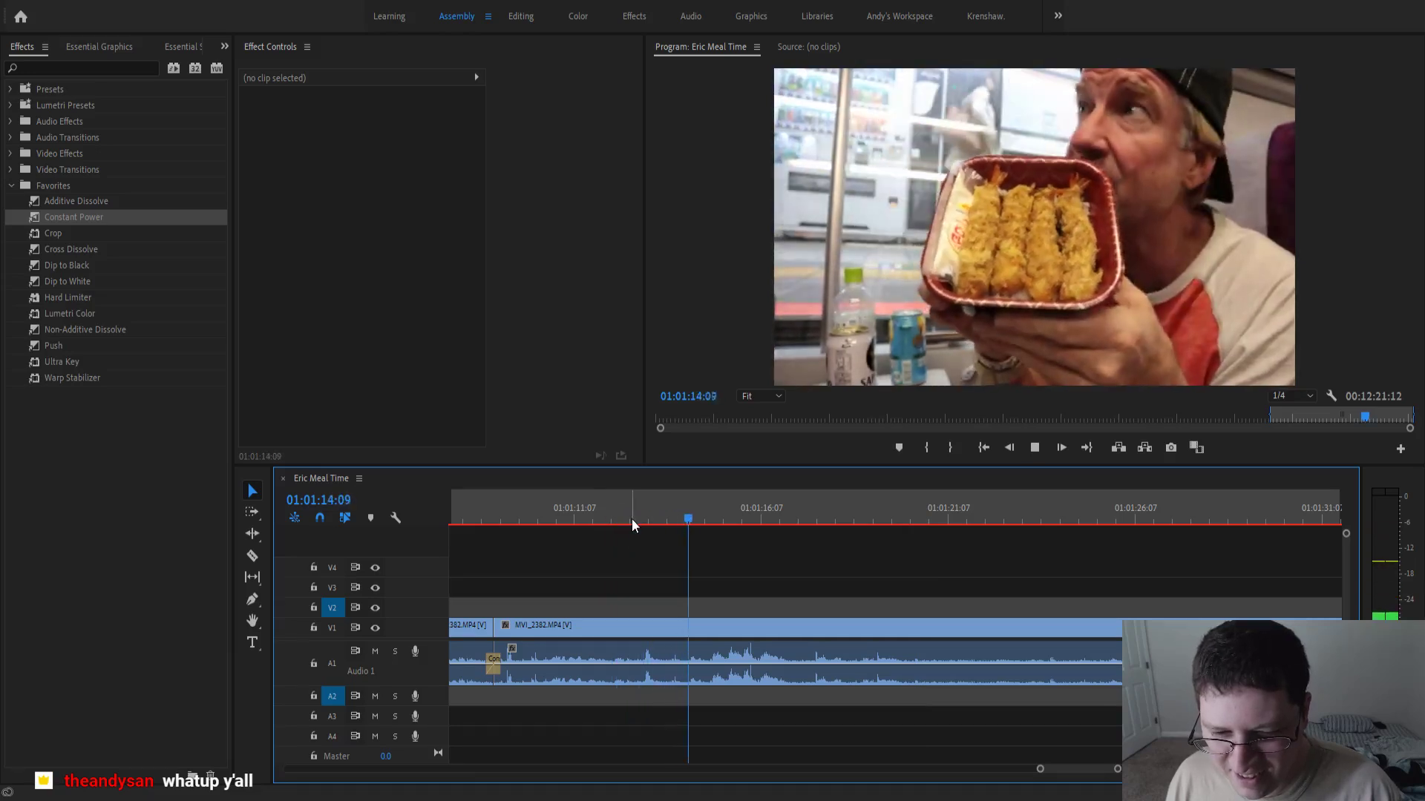
pyautogui.moveTo(711, 519); pyautogui.dragTo(623, 524)
pyautogui.press('space')
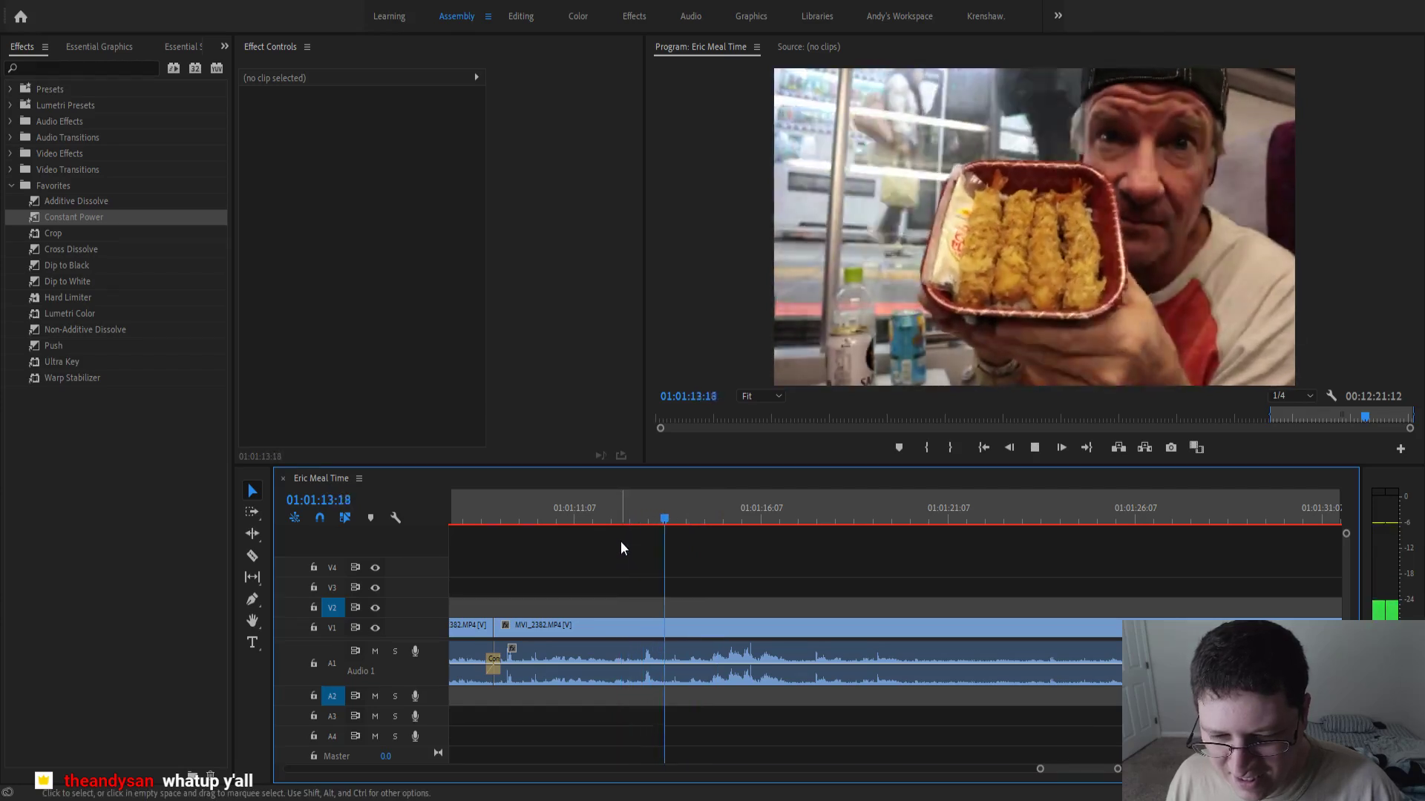
pyautogui.press('space')
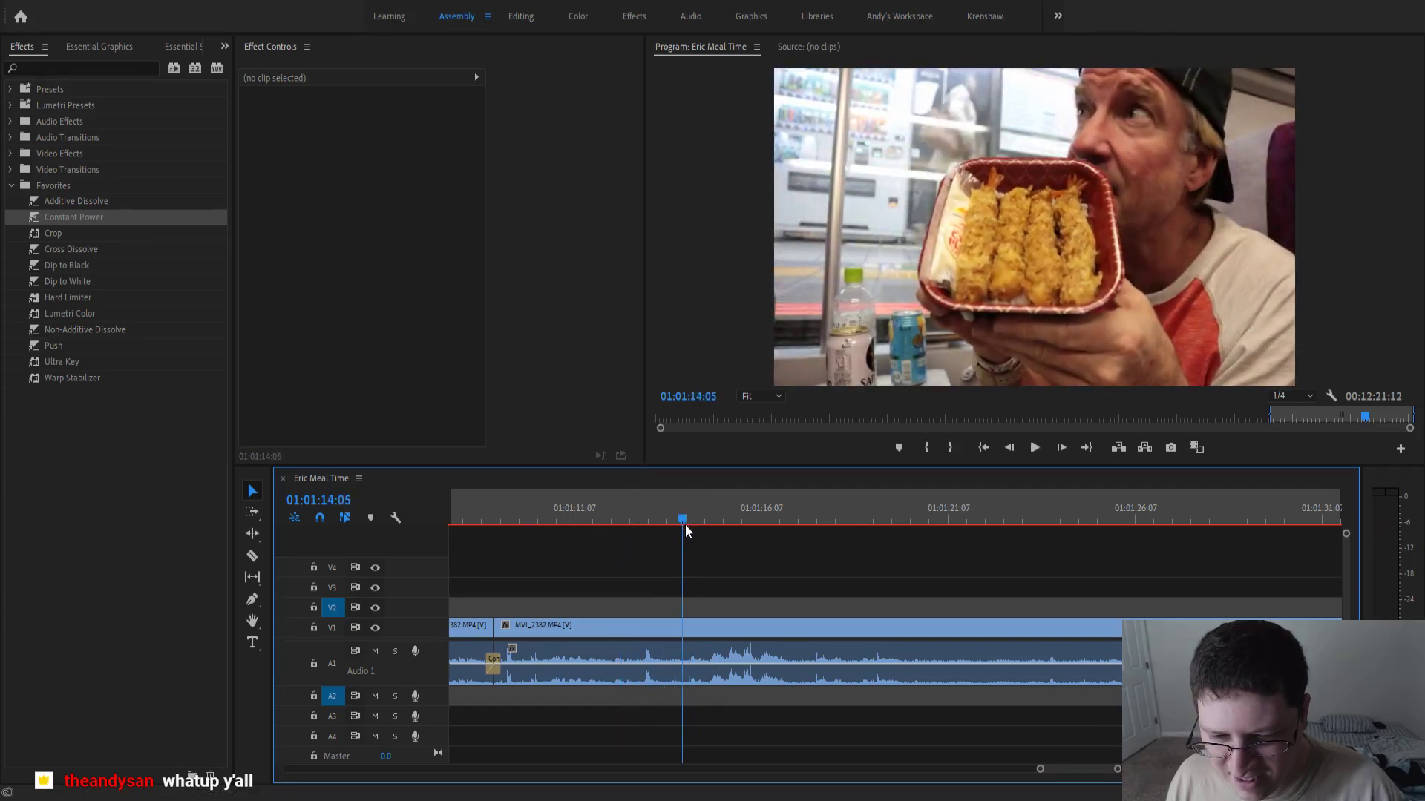
pyautogui.moveTo(684, 524); pyautogui.dragTo(666, 533)
pyautogui.hotkey('ctrl', 'k')
# - Split the clip at 01:01:38:16, where the man holds up the food box with the packet in his other hand
pyautogui.click(882, 506)
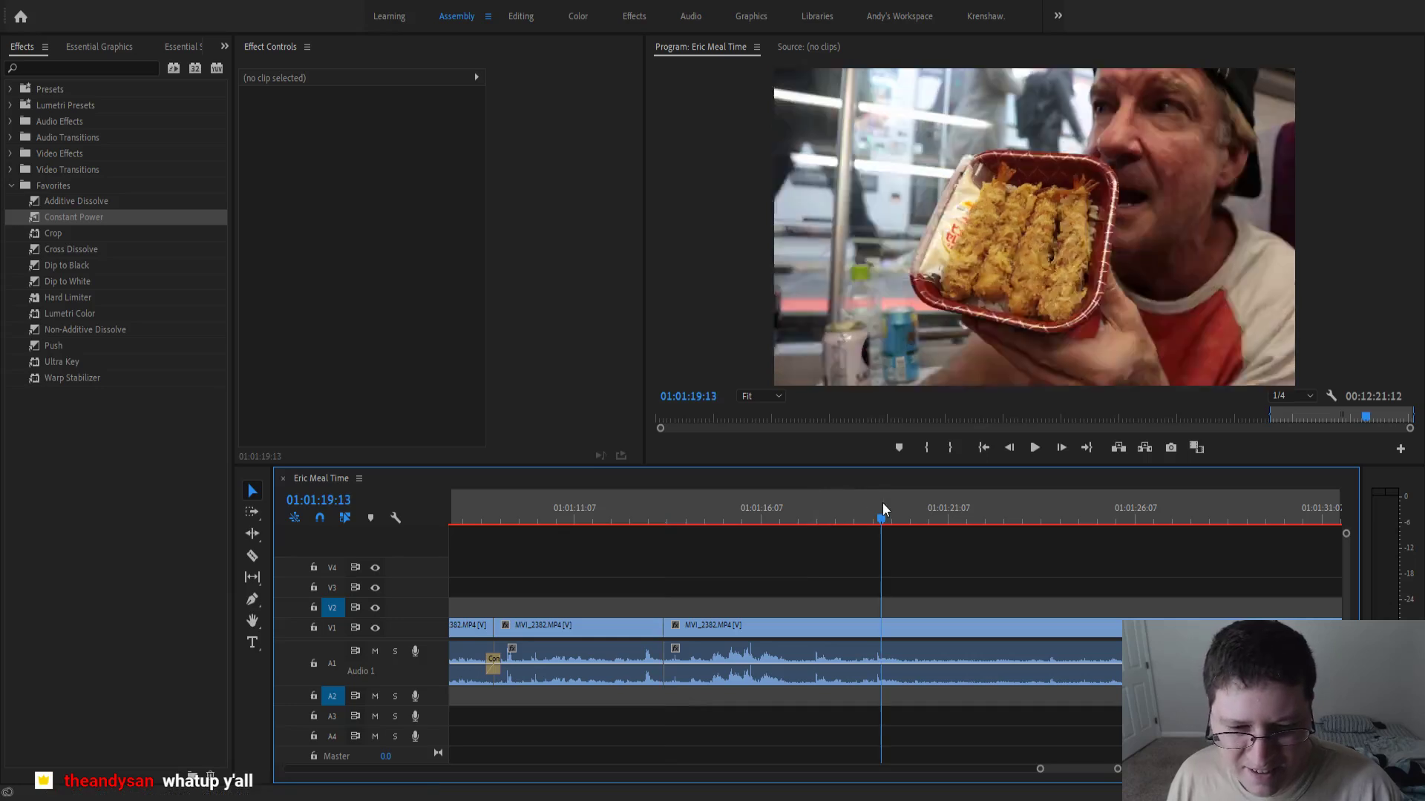
pyautogui.press('space')
pyautogui.press('-')
pyautogui.press('-')
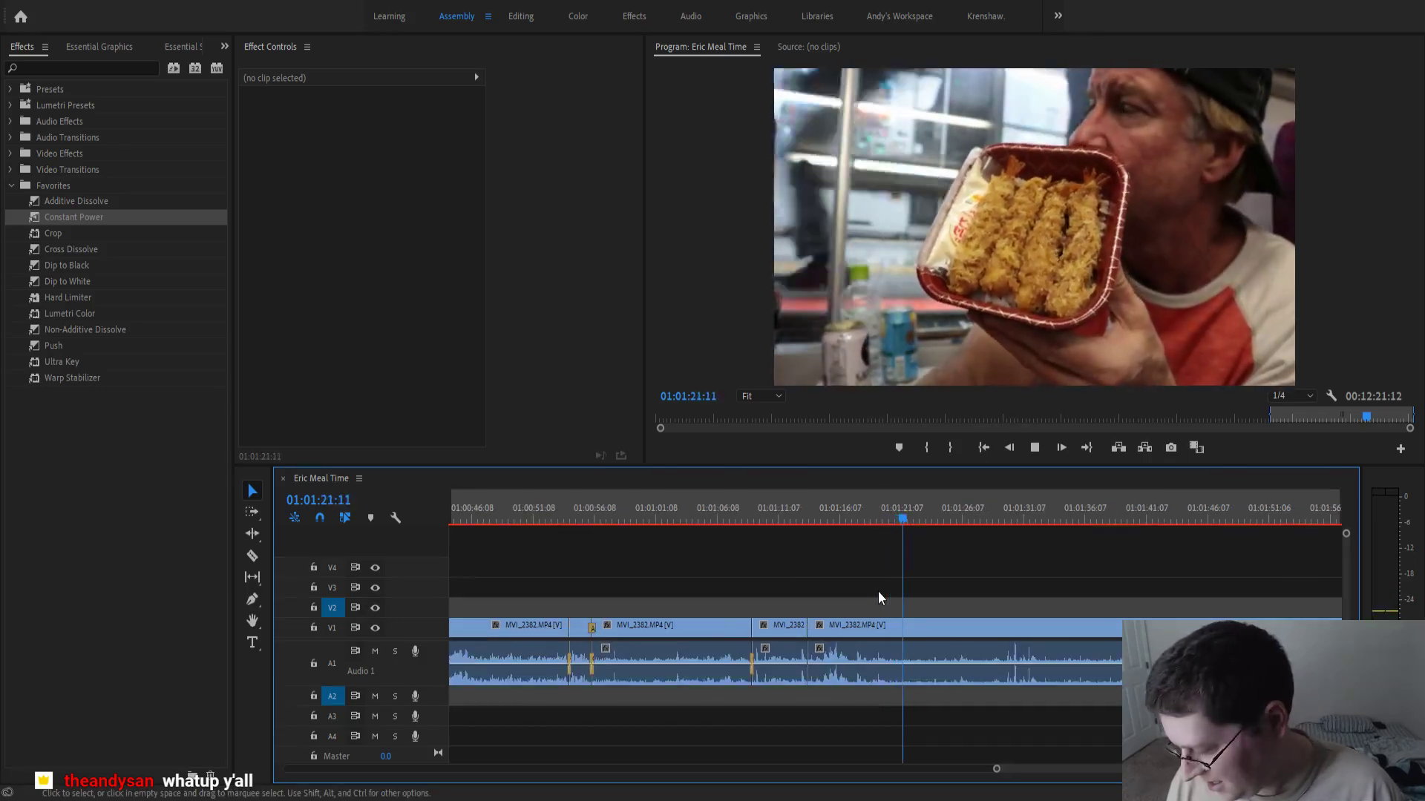
pyautogui.scroll(-5, 878, 591)
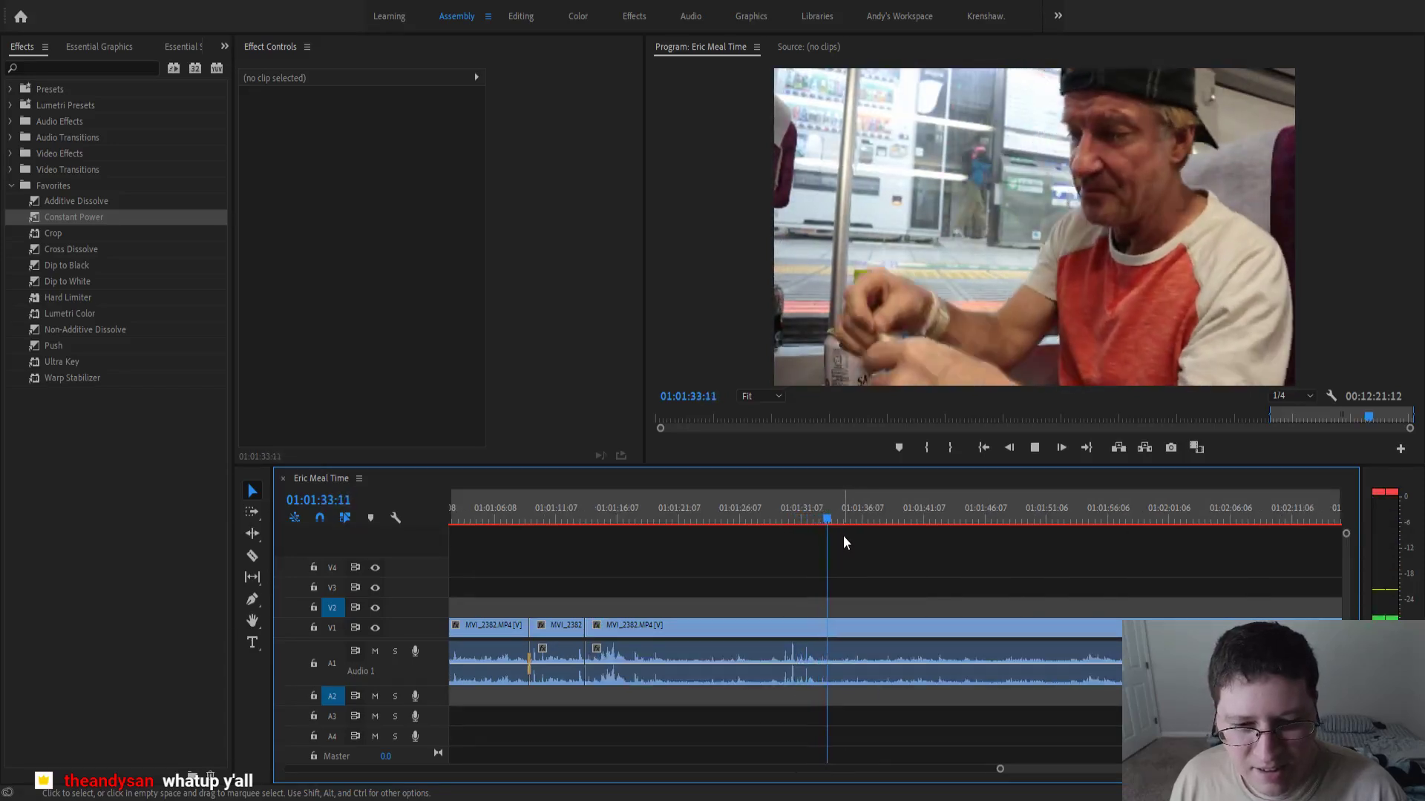
pyautogui.press('-')
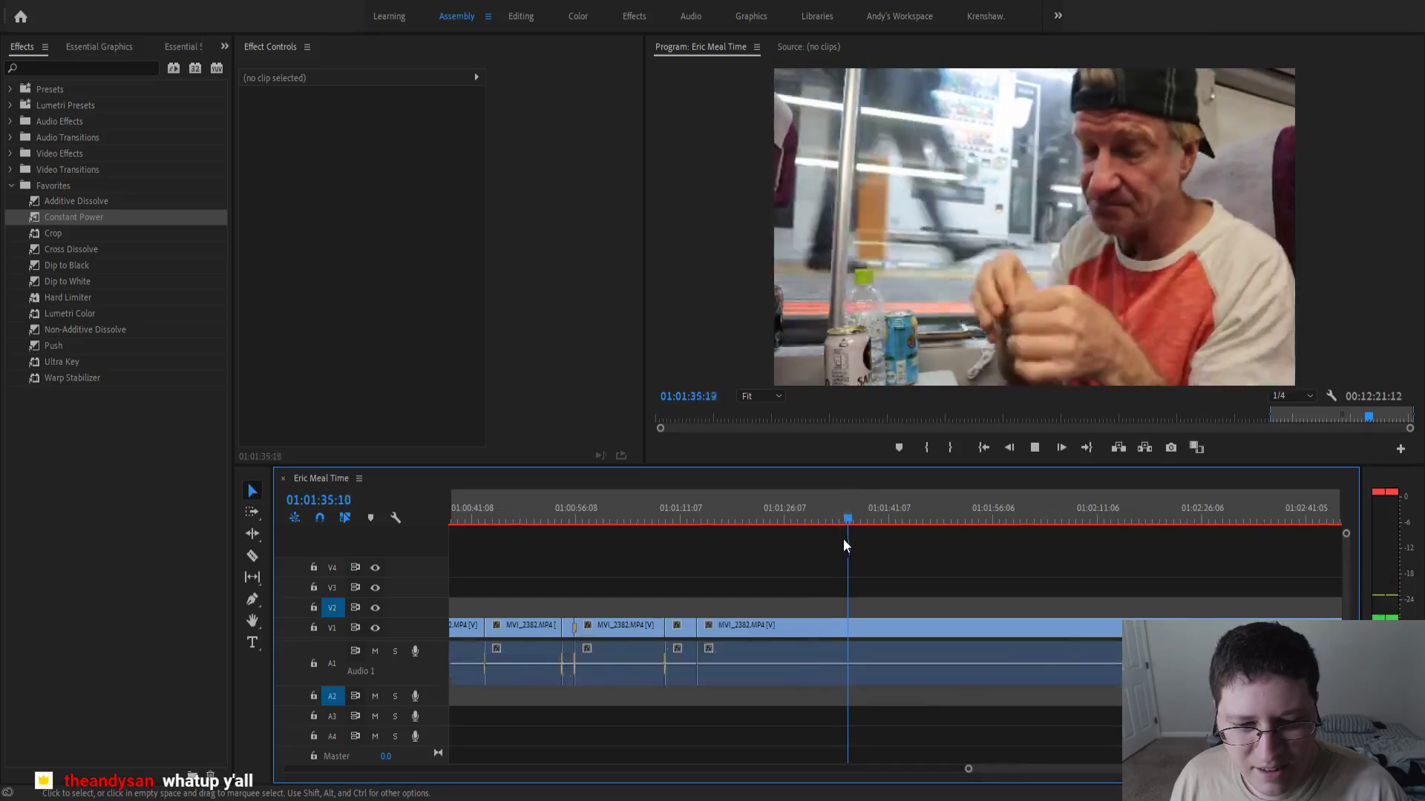
pyautogui.press('-')
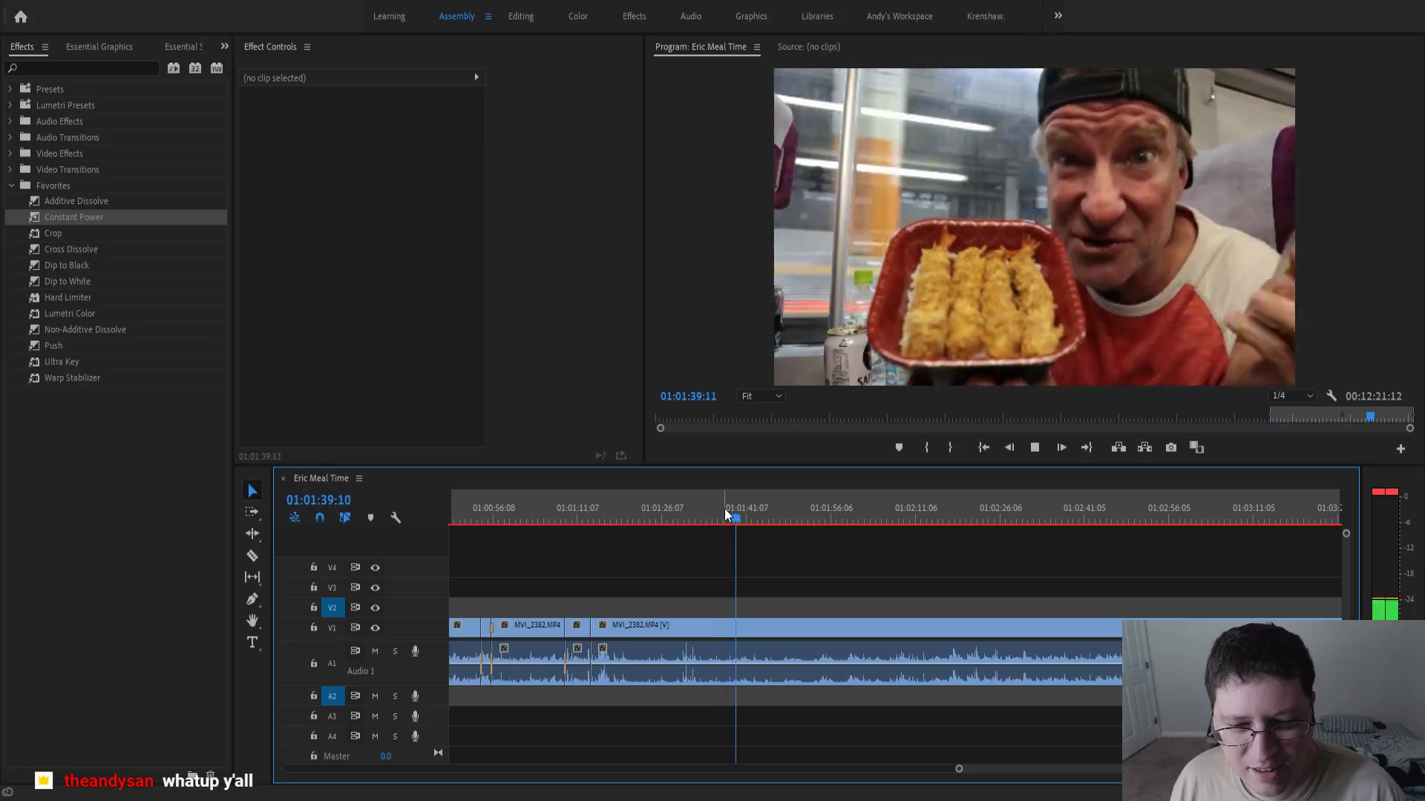
pyautogui.press('space')
pyautogui.scroll(5, 732, 511)
pyautogui.moveTo(748, 514); pyautogui.dragTo(724, 549)
pyautogui.scroll(-5, 723, 578)
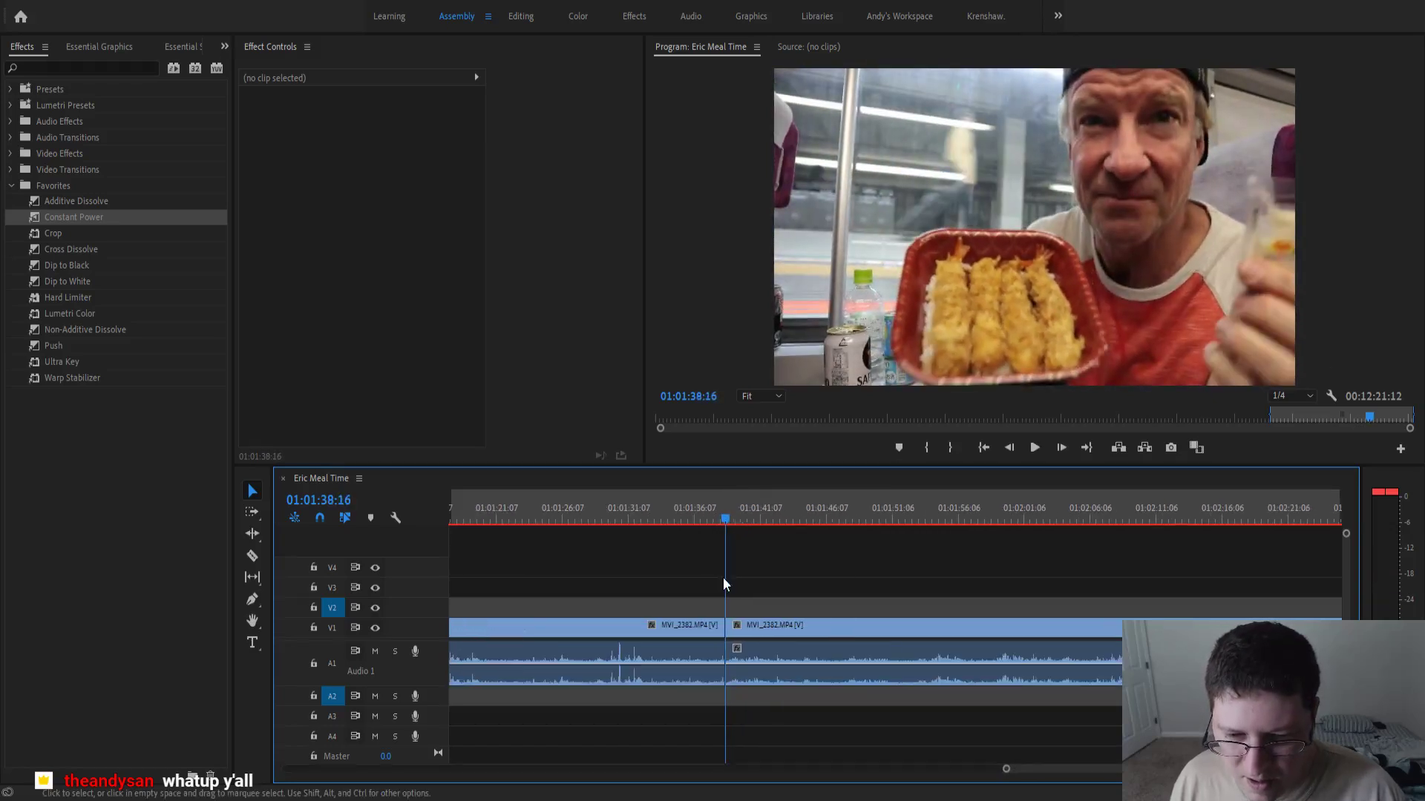
# - Ripple-delete the segment between the 01:01:13:18 cut and the 01:01:38:16 cut
pyautogui.click(681, 627)
pyautogui.press('q')
pyautogui.scroll(5, 591, 620)
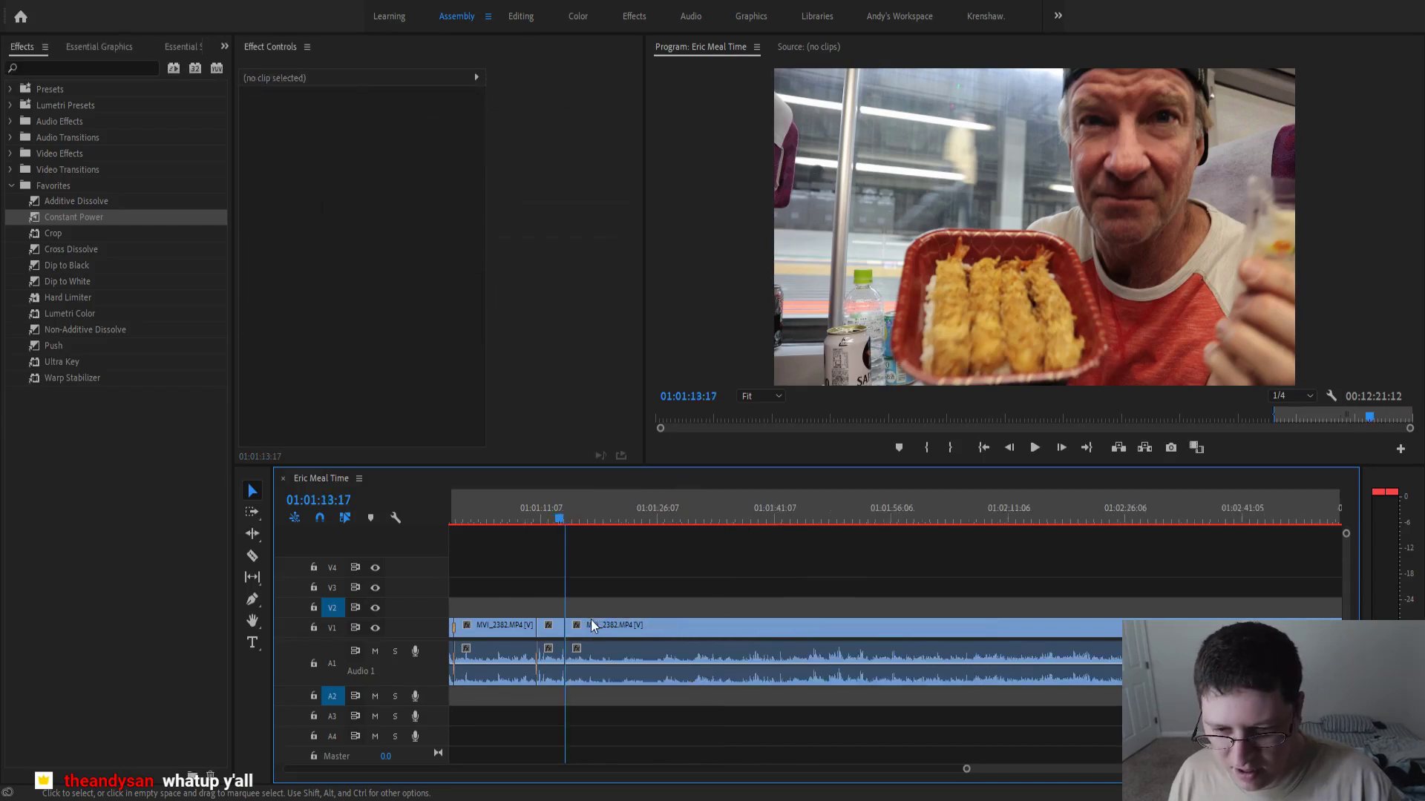
# - Apply a Constant Power crossfade to the A1 audio cut at about 01:01:13:18 and play through it
pyautogui.click(611, 517)
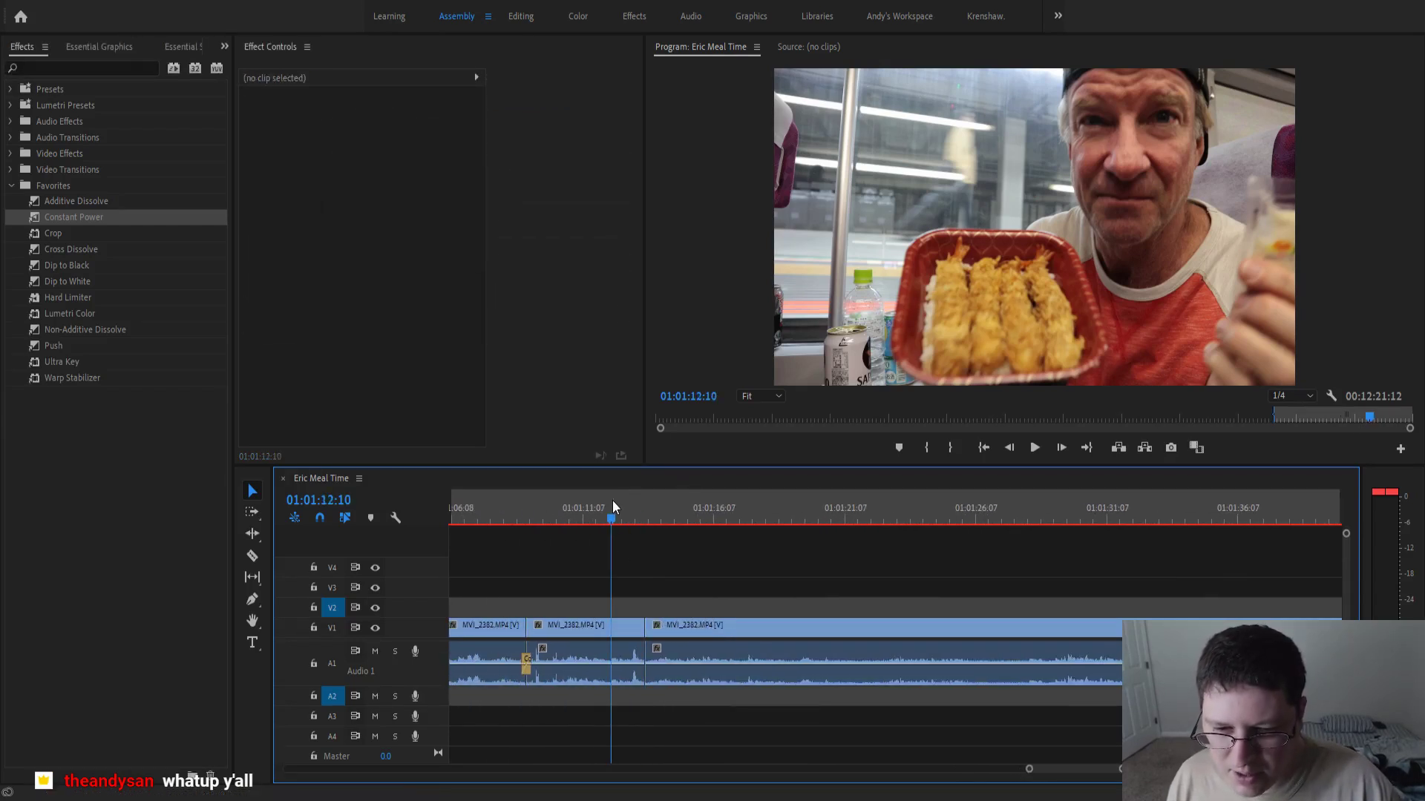
pyautogui.moveTo(92, 215); pyautogui.dragTo(647, 661)
pyautogui.press('space')
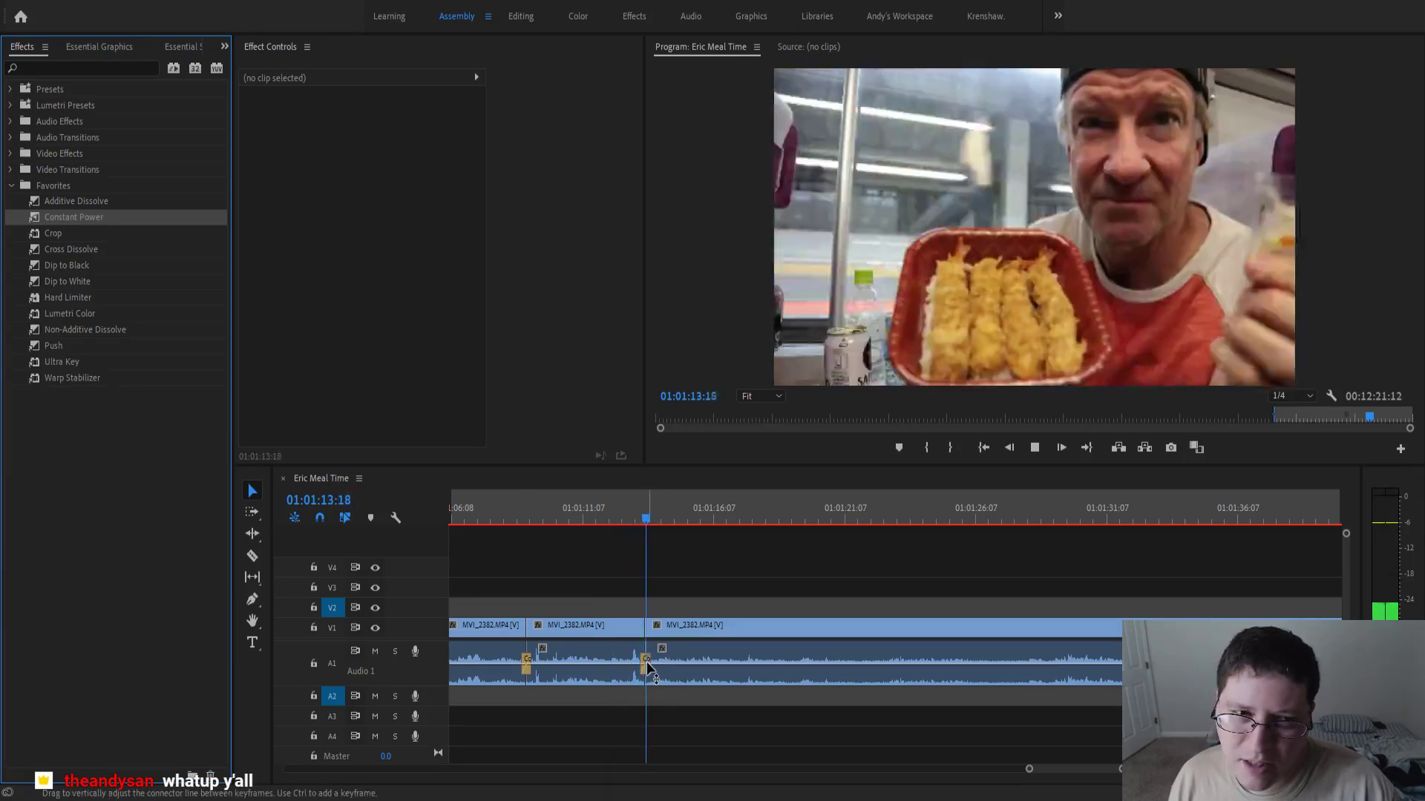
pyautogui.scroll(2, 647, 662)
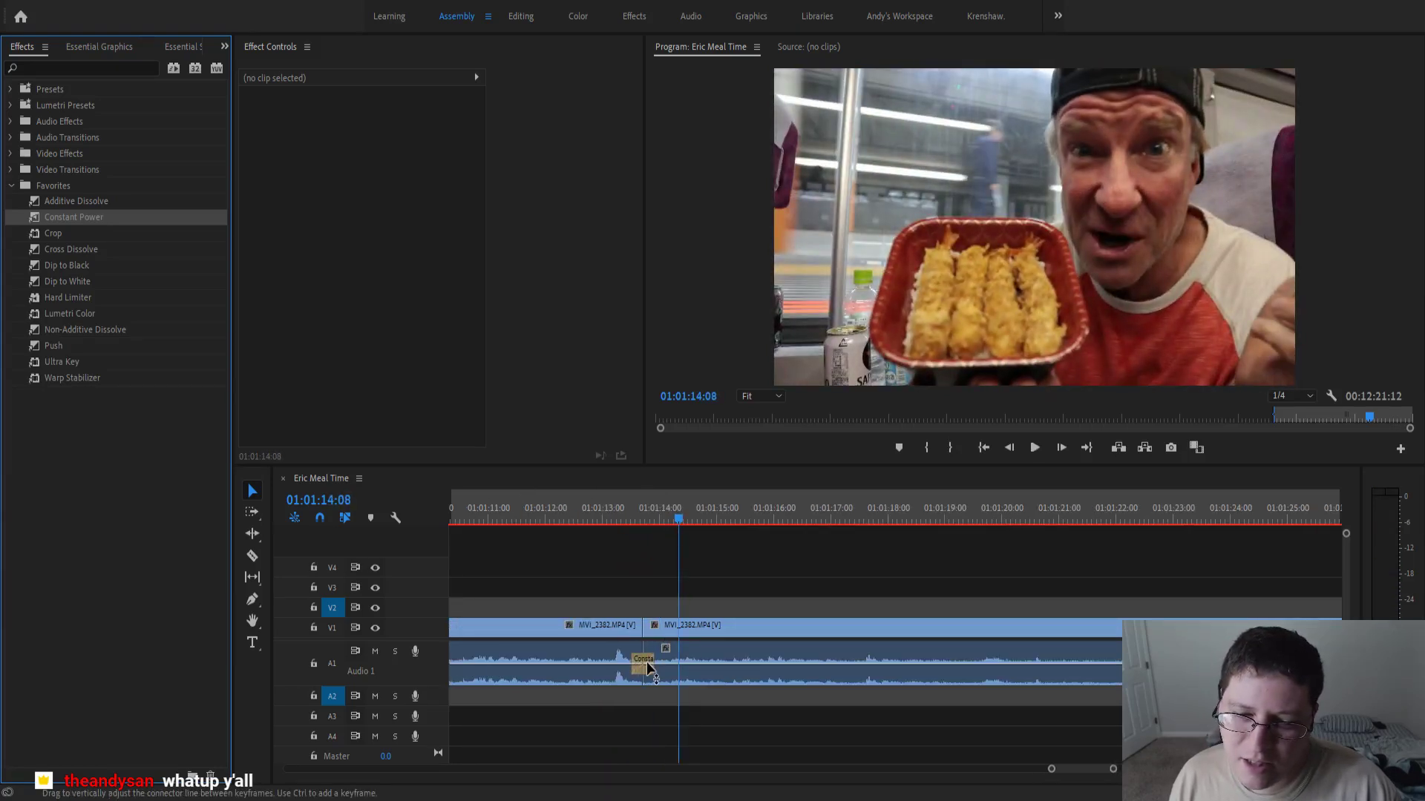
# - Ripple-extend the end of the clip before the 01:01:13:18 cut by about 5 frames and play through the cut
pyautogui.click(251, 536)
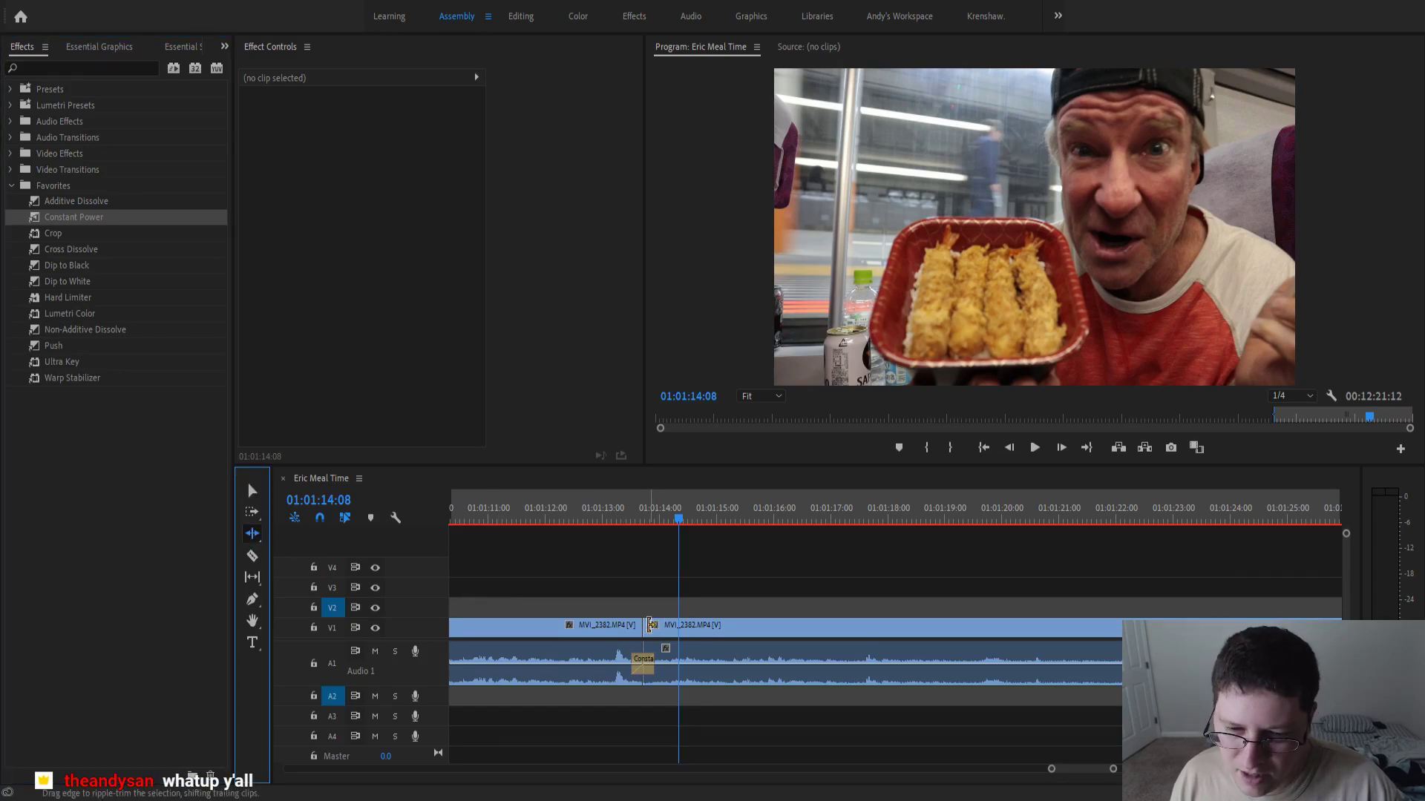
pyautogui.moveTo(638, 627); pyautogui.dragTo(650, 627)
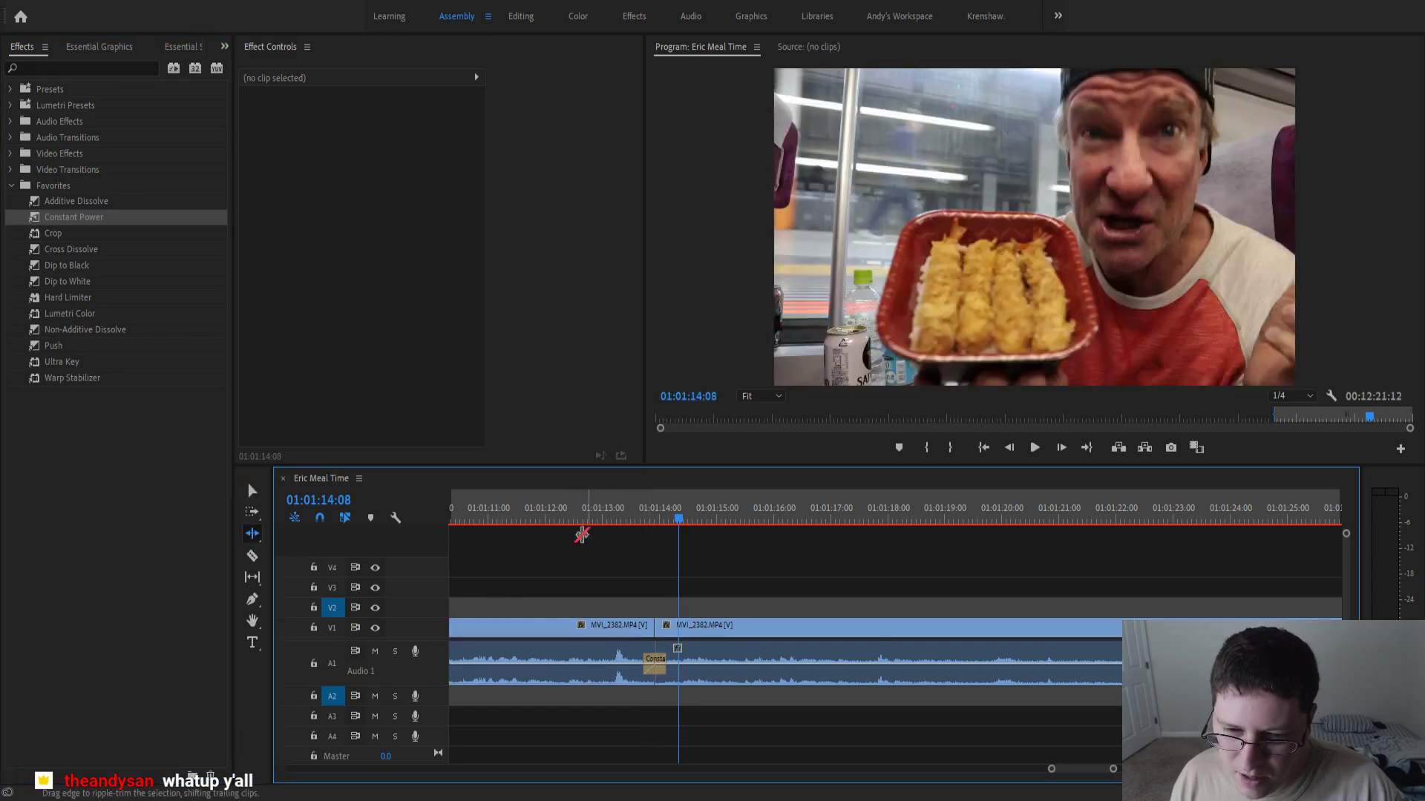
pyautogui.click(553, 520)
pyautogui.press('space')
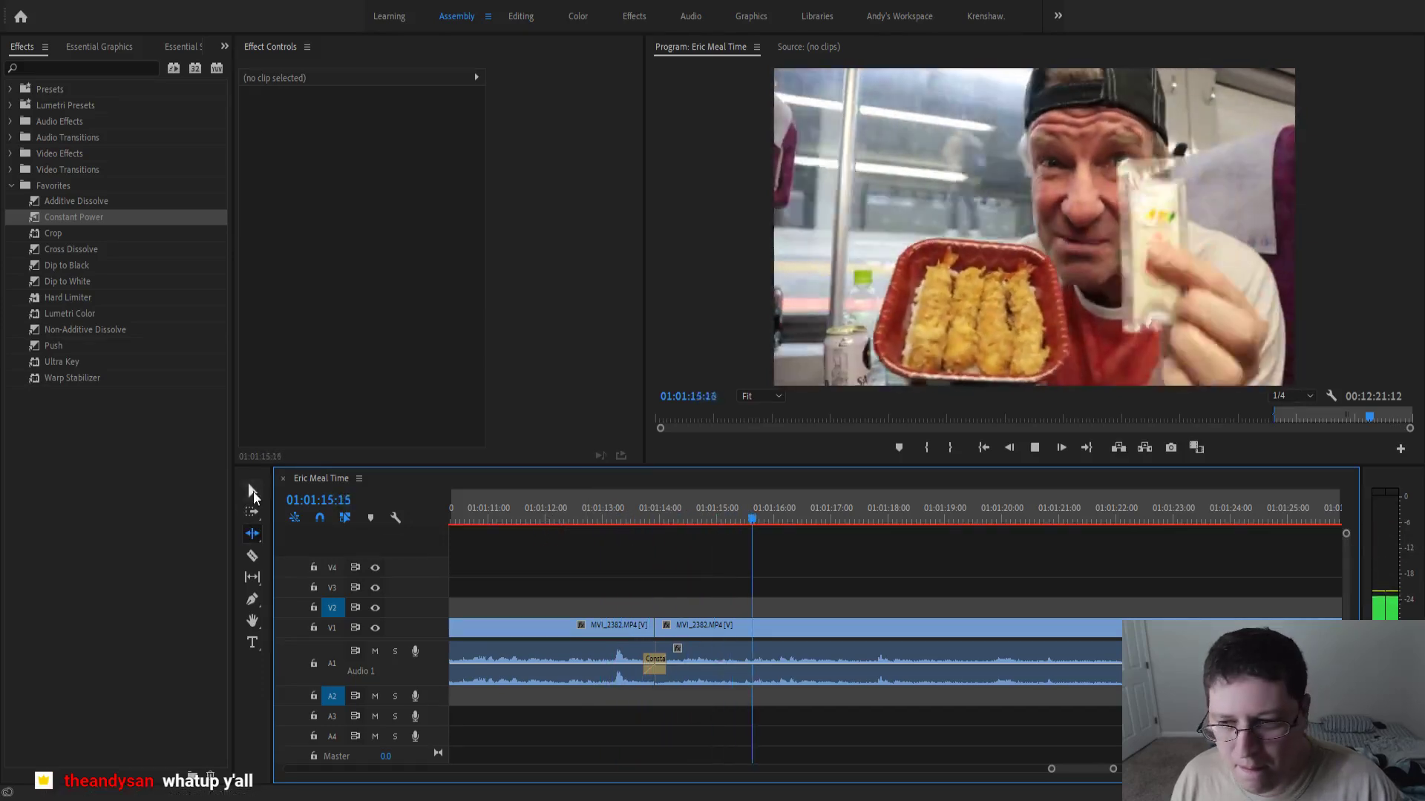
# - Shorten the Constant Power crossfade at this cut to a duration of 00:00:00:04 and play through it
pyautogui.press('v')
pyautogui.press('space')
pyautogui.click(654, 662)
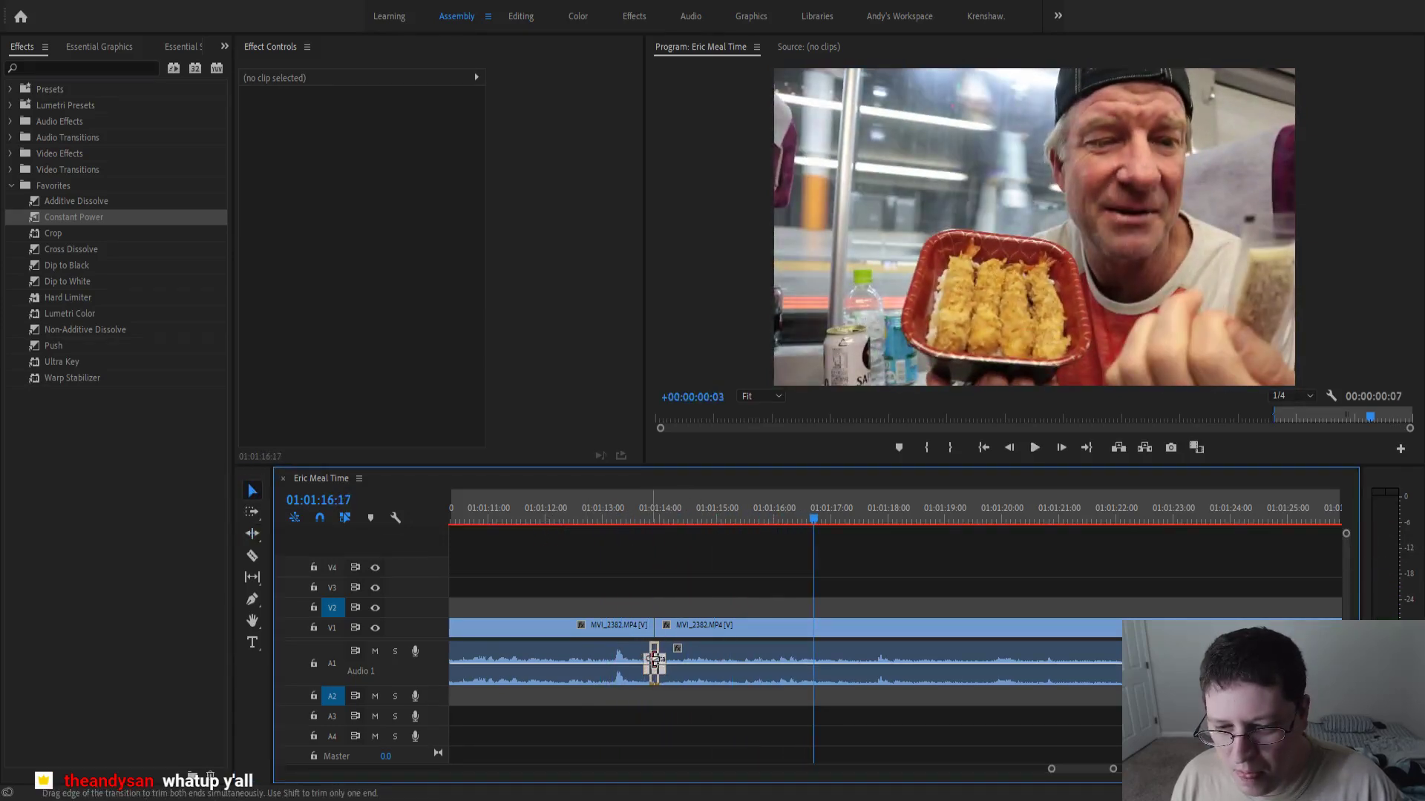
pyautogui.click(627, 512)
pyautogui.press('space')
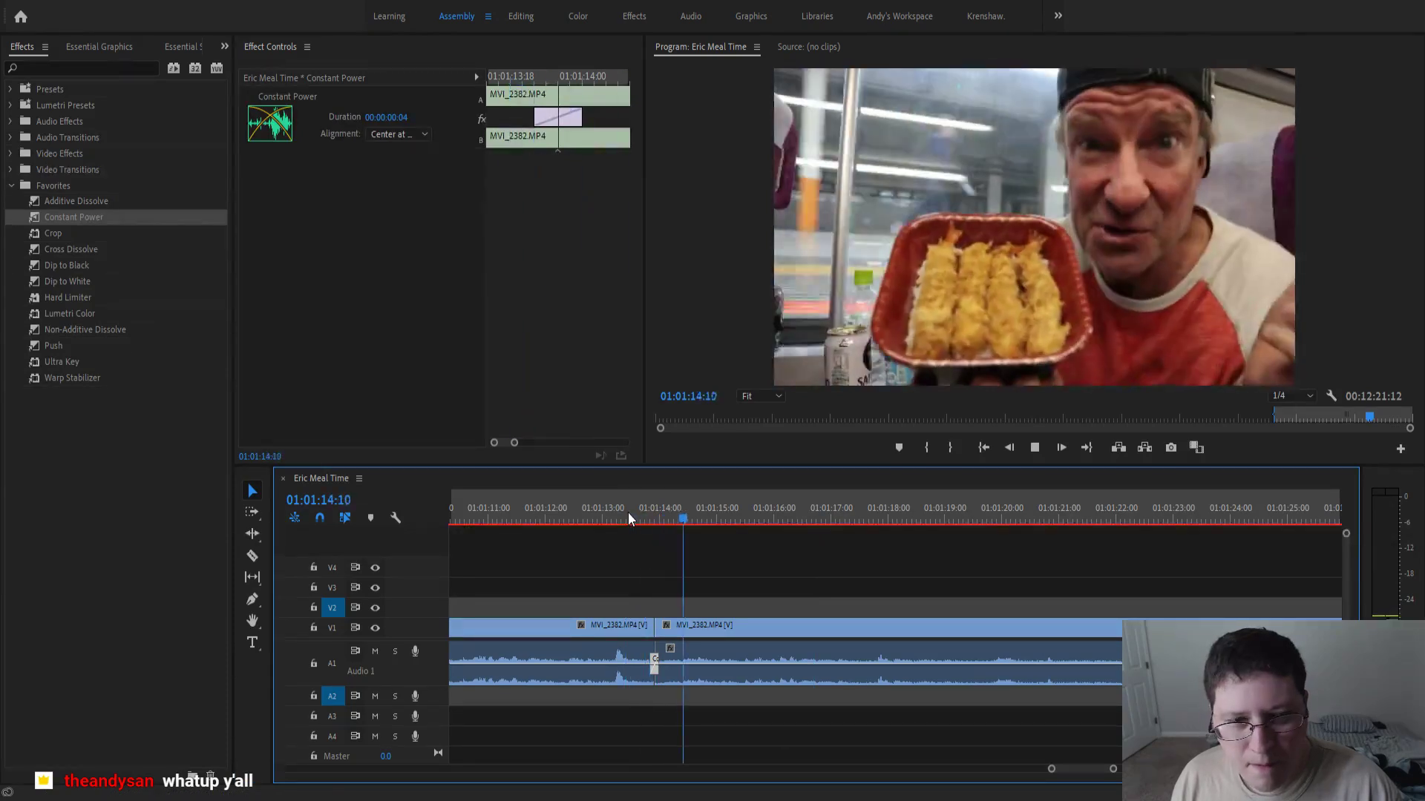
# - Ripple-trim the end of the clip before the shortened crossfade by about 2 frames and play through the cut
pyautogui.click(252, 534)
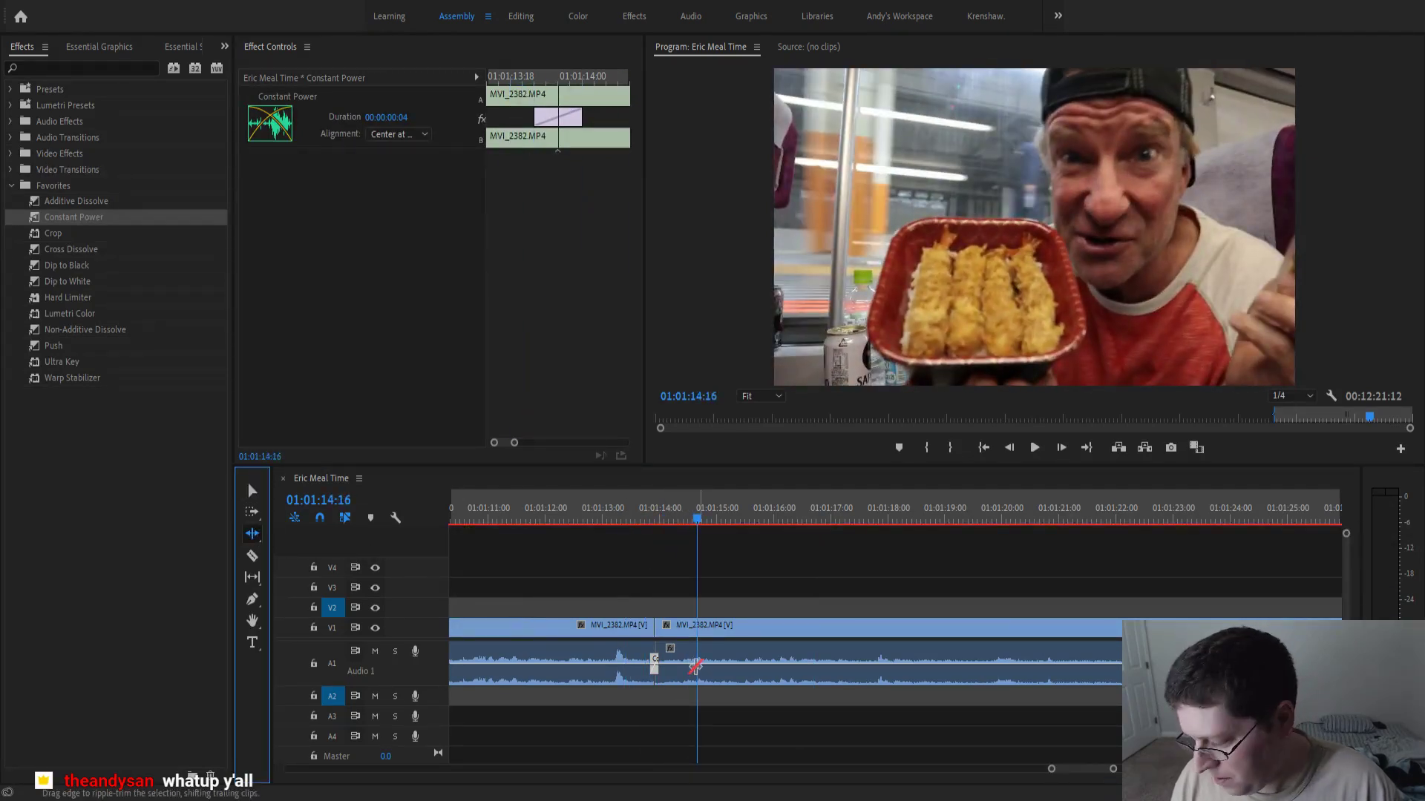
pyautogui.scroll(2, 733, 659)
pyautogui.scroll(2, 732, 659)
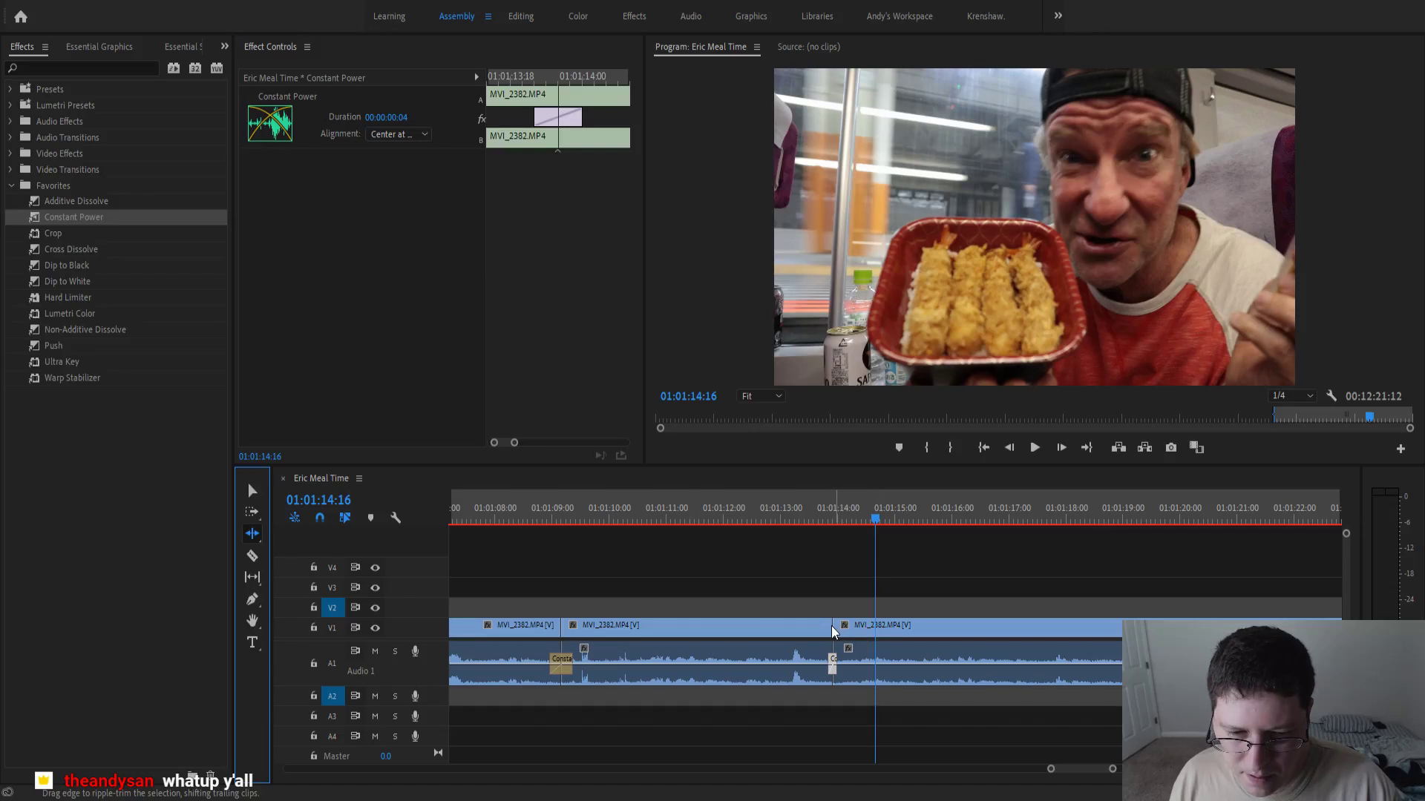
pyautogui.click(735, 621)
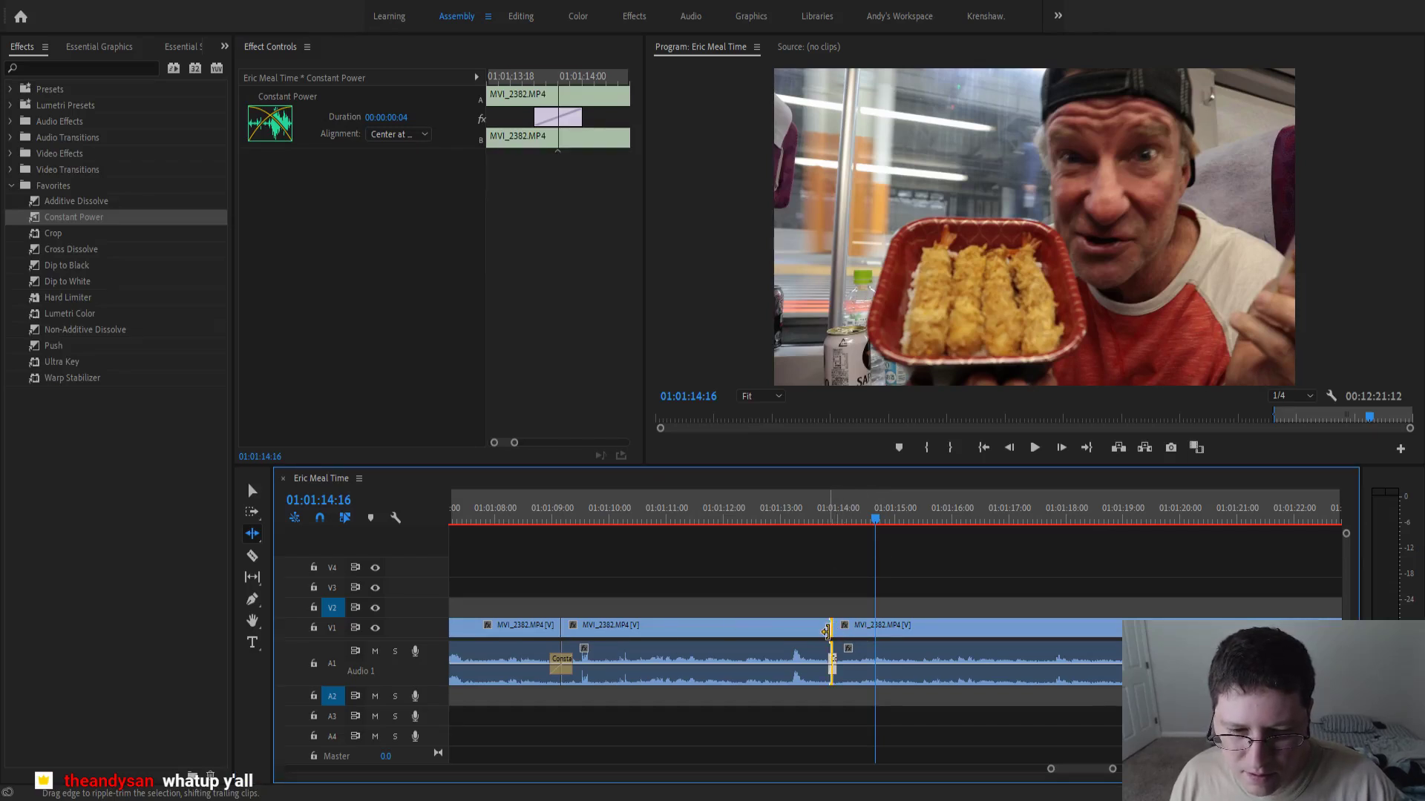
pyautogui.moveTo(826, 631); pyautogui.dragTo(822, 631)
pyautogui.click(785, 510)
pyautogui.press('space')
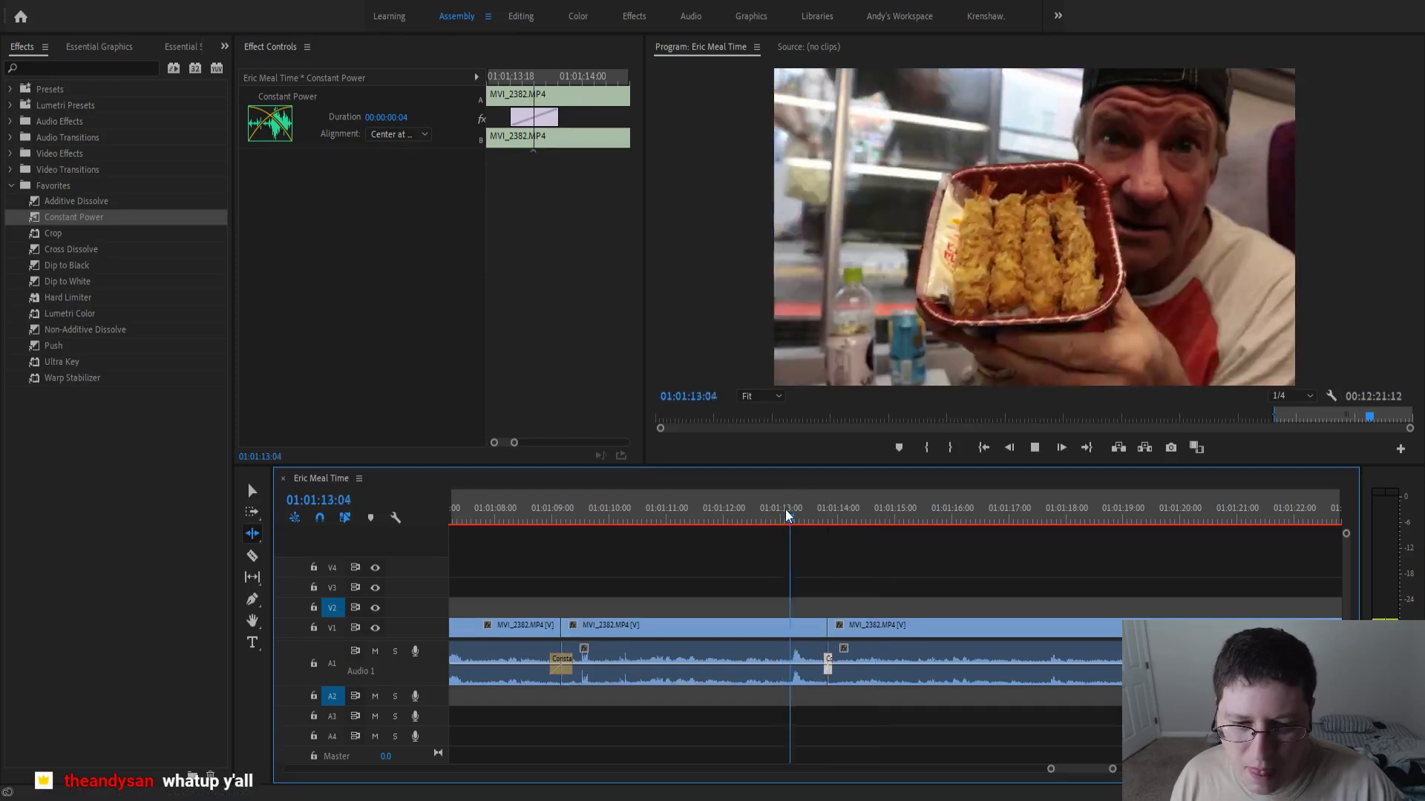
pyautogui.click(250, 492)
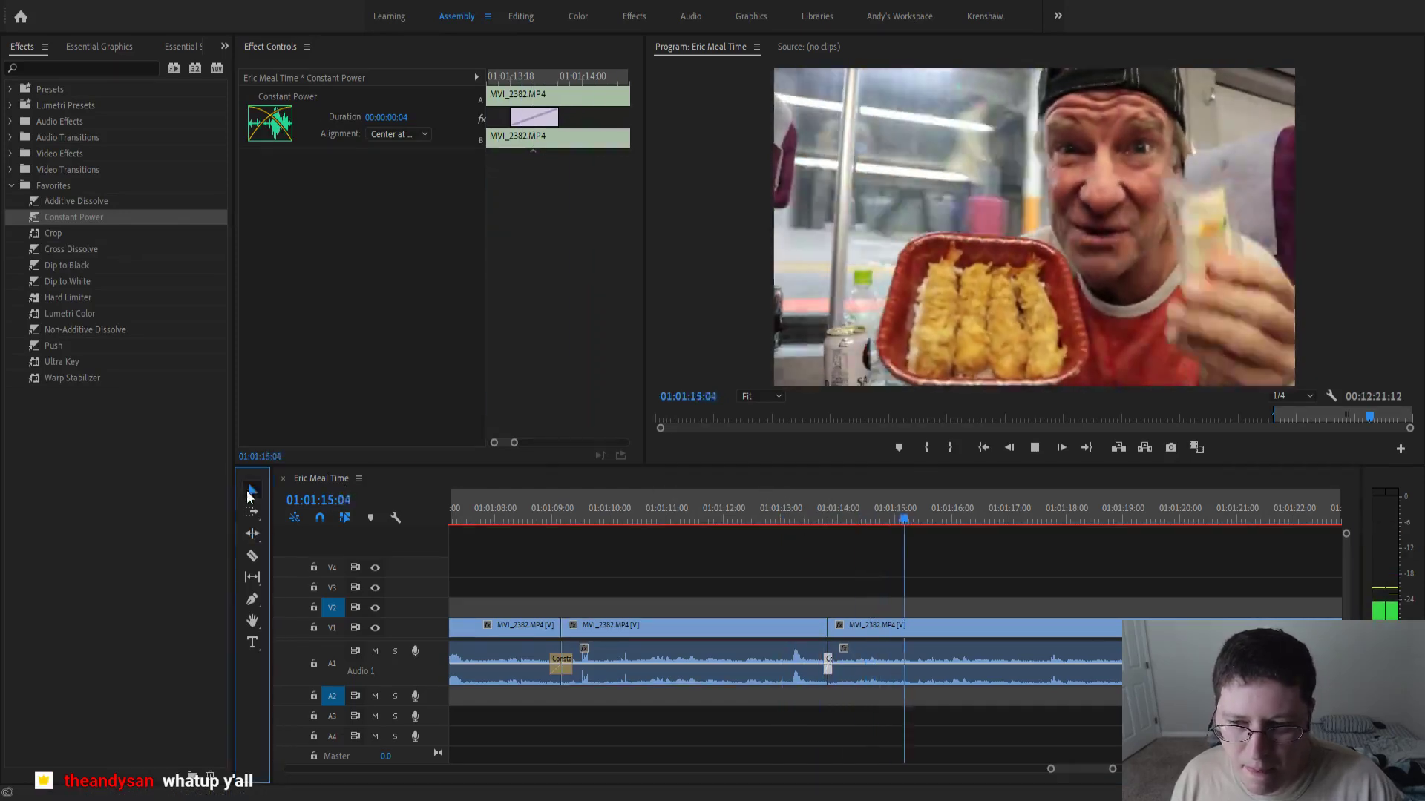
# - Split the clip at 01:01:17:13, just after the man lowers the packet beside the food box
pyautogui.scroll(-5, 901, 607)
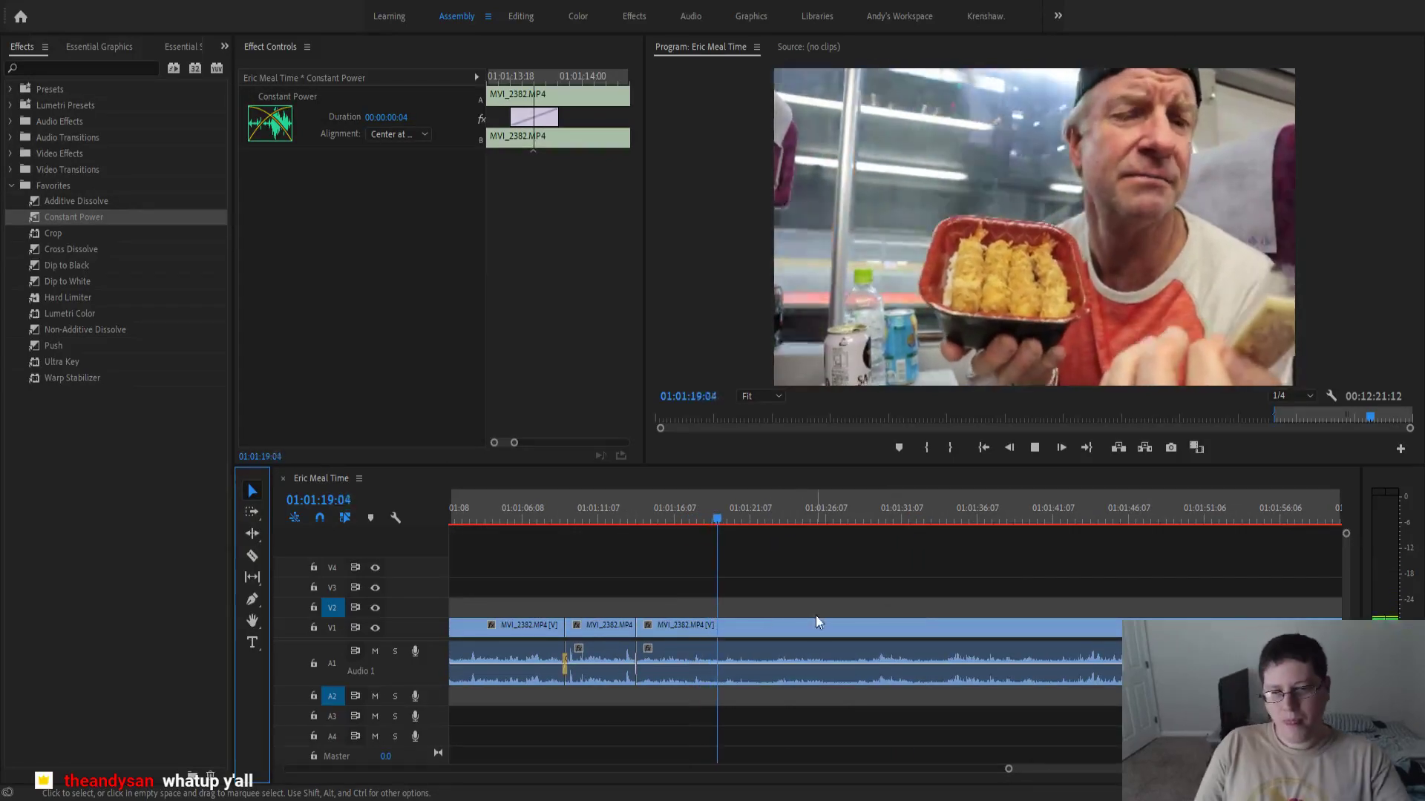
pyautogui.scroll(-3, 756, 614)
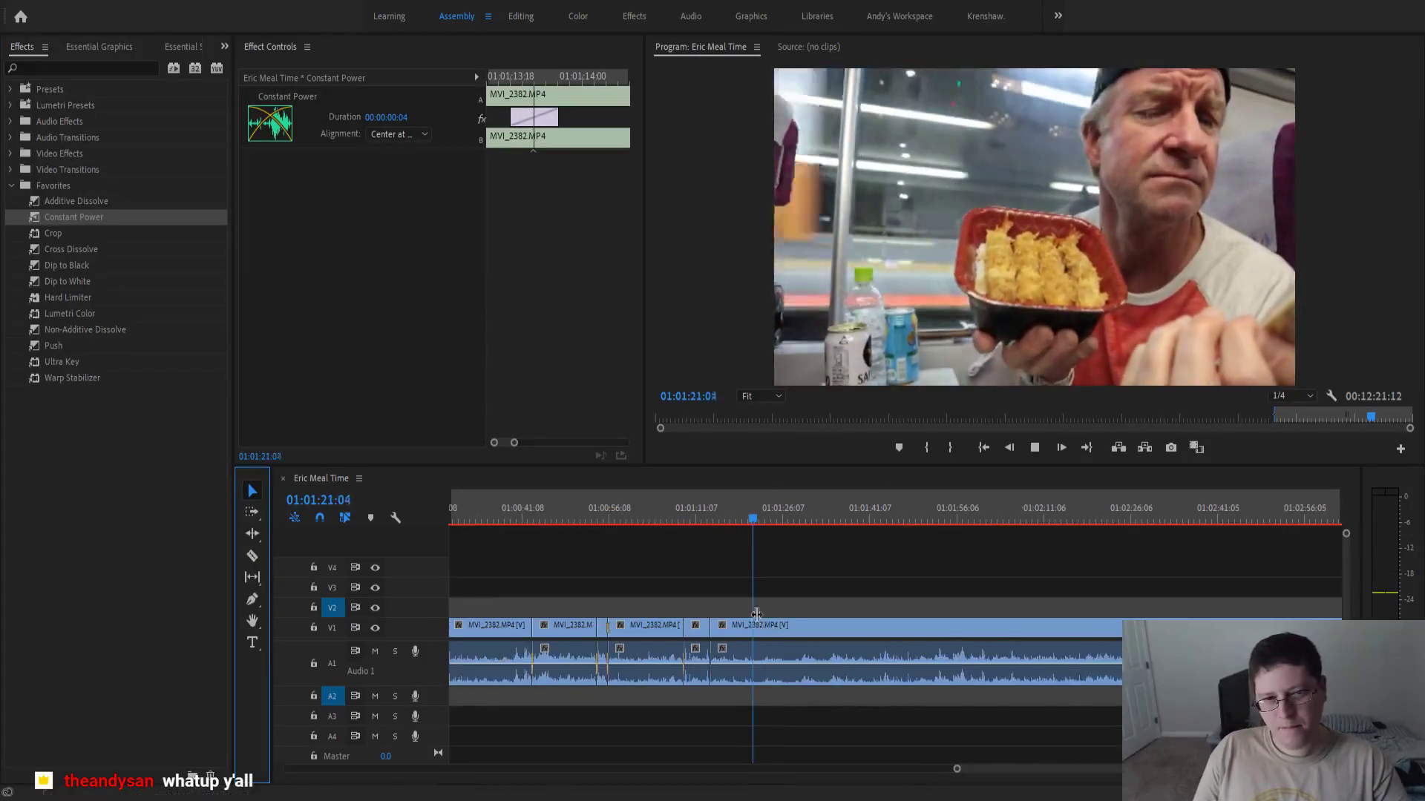
pyautogui.scroll(2, 756, 614)
pyautogui.scroll(1, 791, 609)
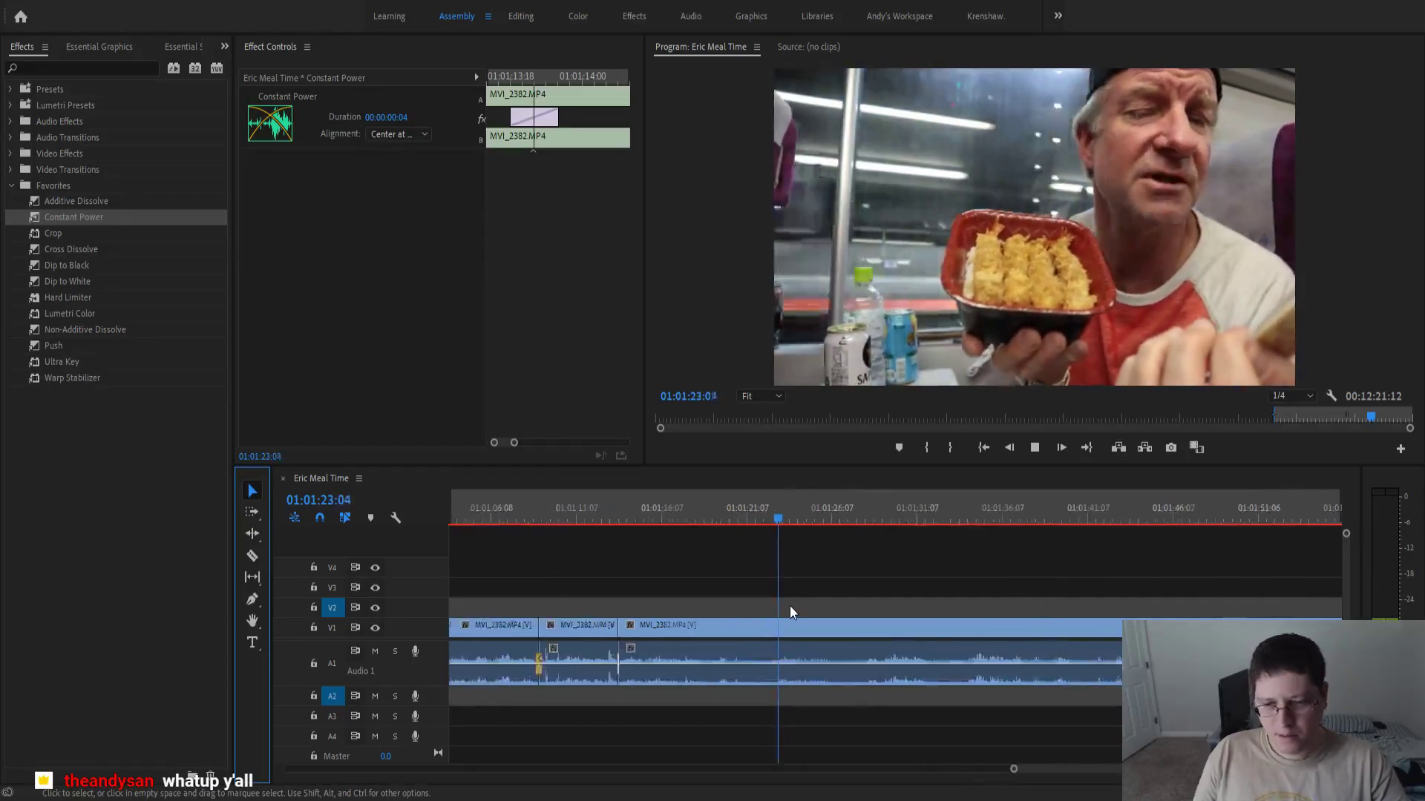
pyautogui.scroll(1, 790, 607)
pyautogui.click(630, 521)
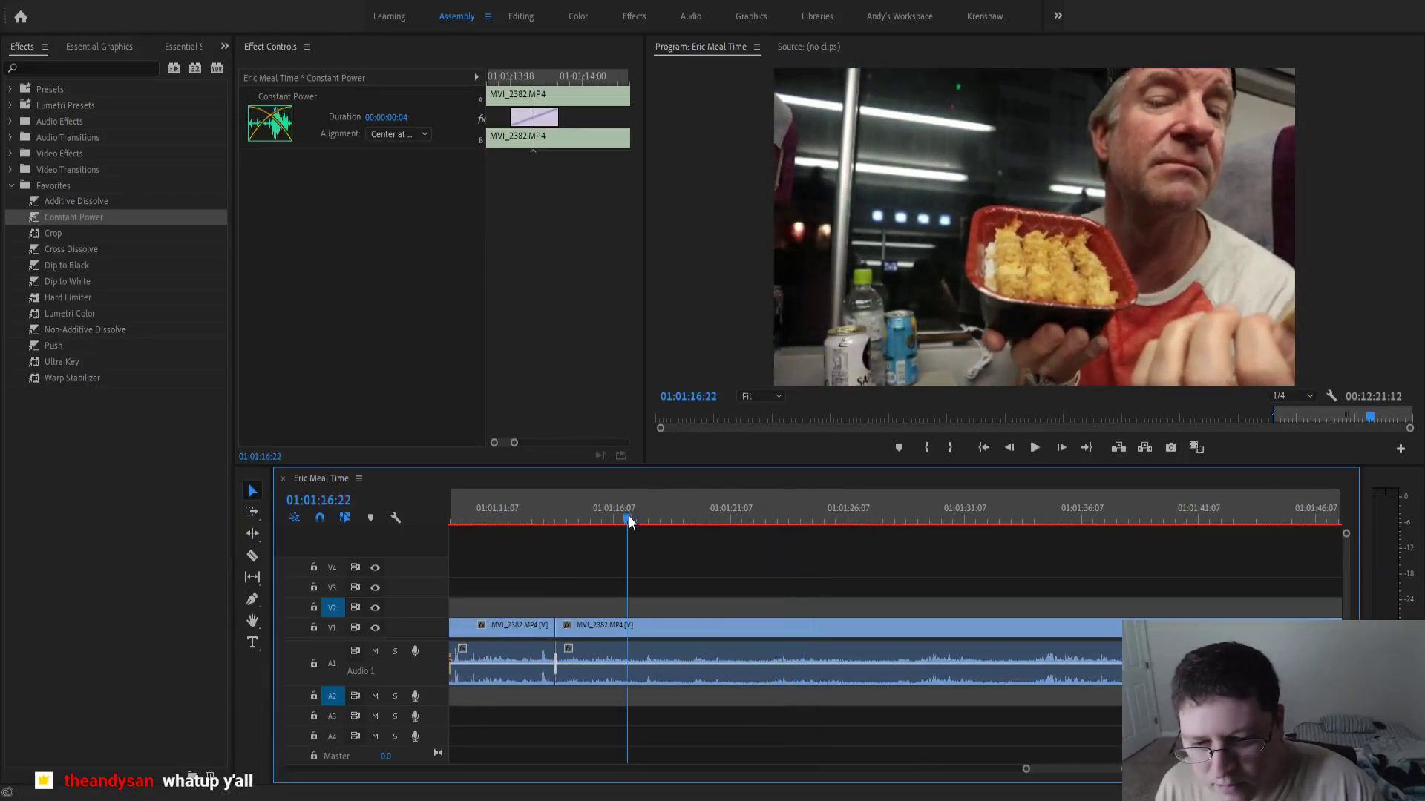
pyautogui.press('space')
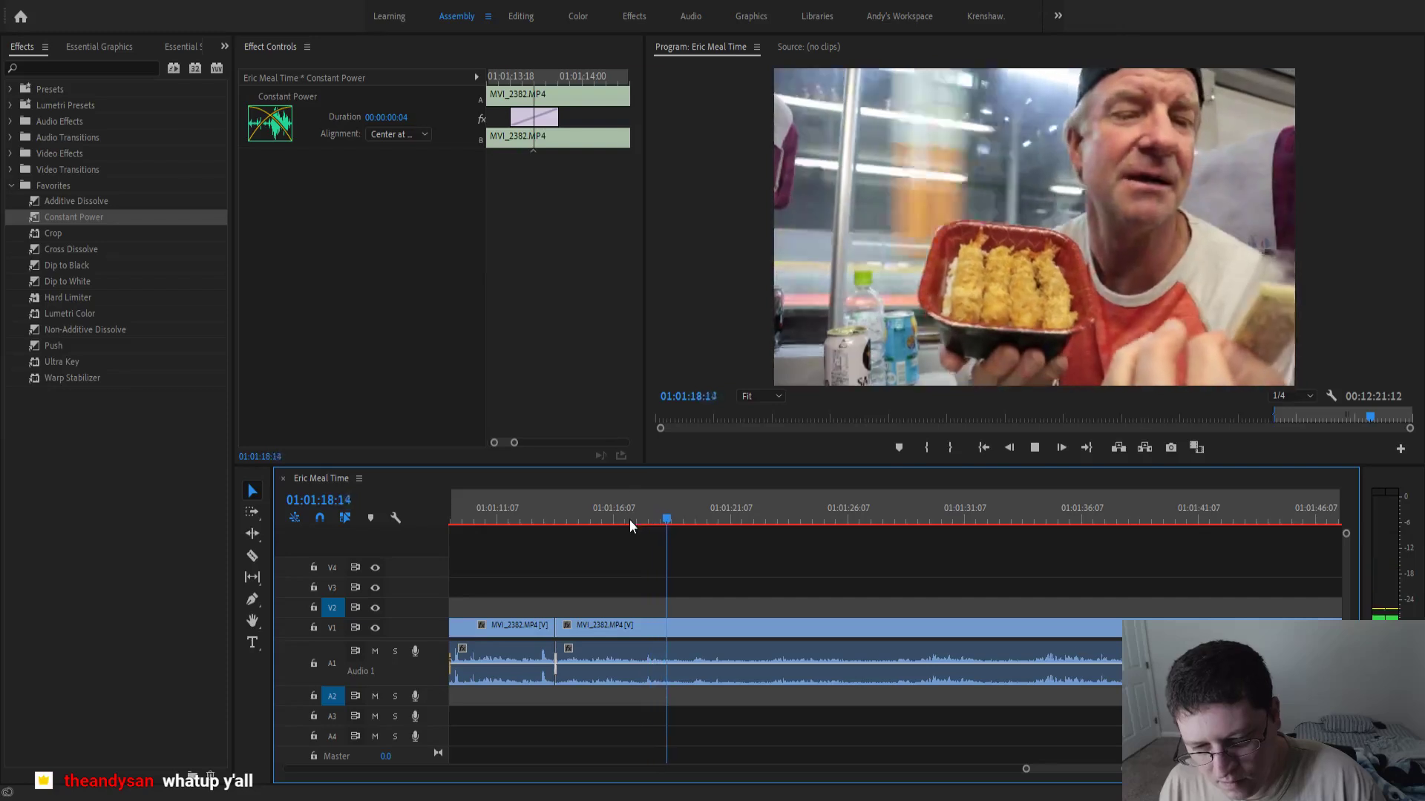
pyautogui.click(604, 520)
pyautogui.scroll(1, 606, 524)
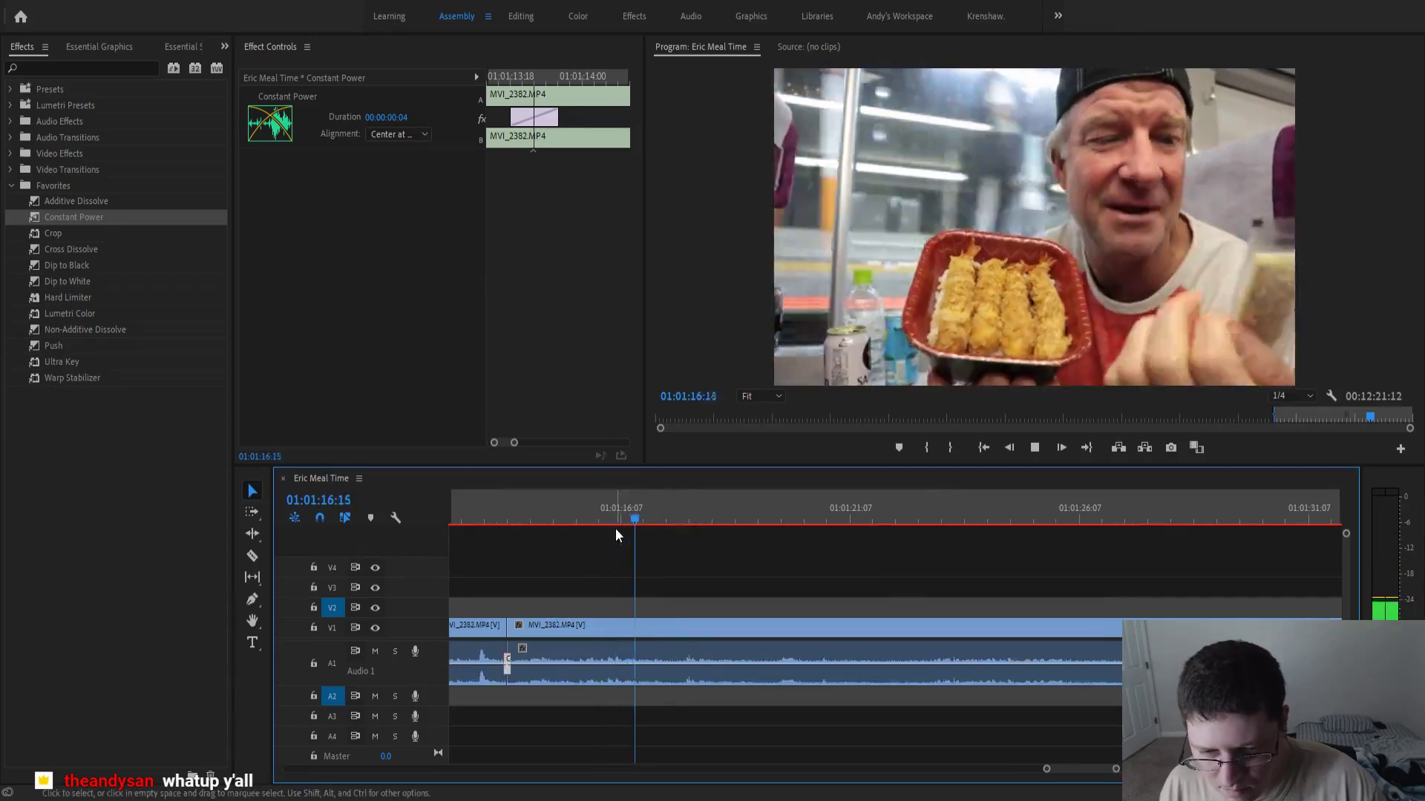
pyautogui.press('space')
pyautogui.hotkey('ctrl', 'k')
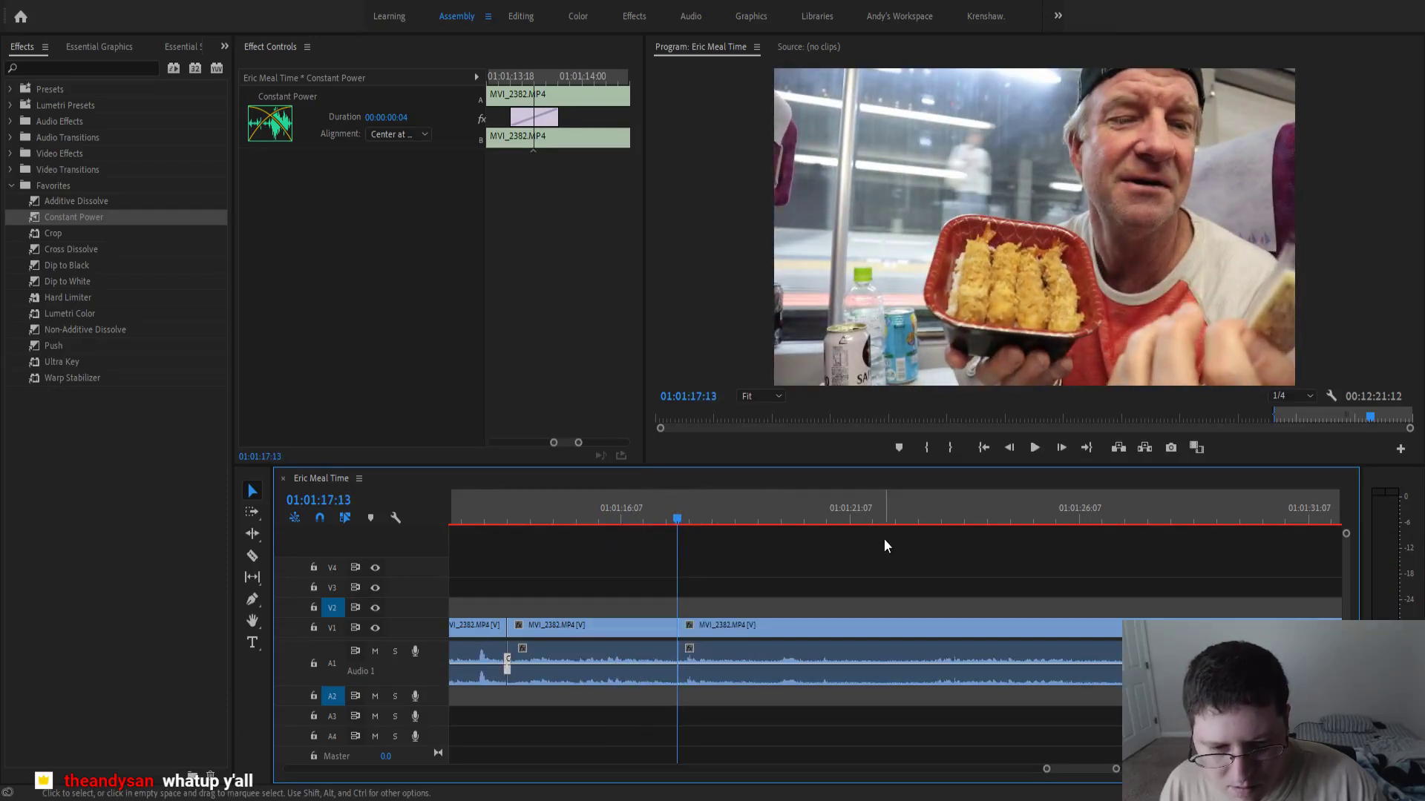
# - Review the footage after the 01:01:17:13 cut and split the clip at 01:01:29:15, before the man shows the packet again
pyautogui.click(905, 508)
pyautogui.scroll(-2, 862, 540)
pyautogui.press('space')
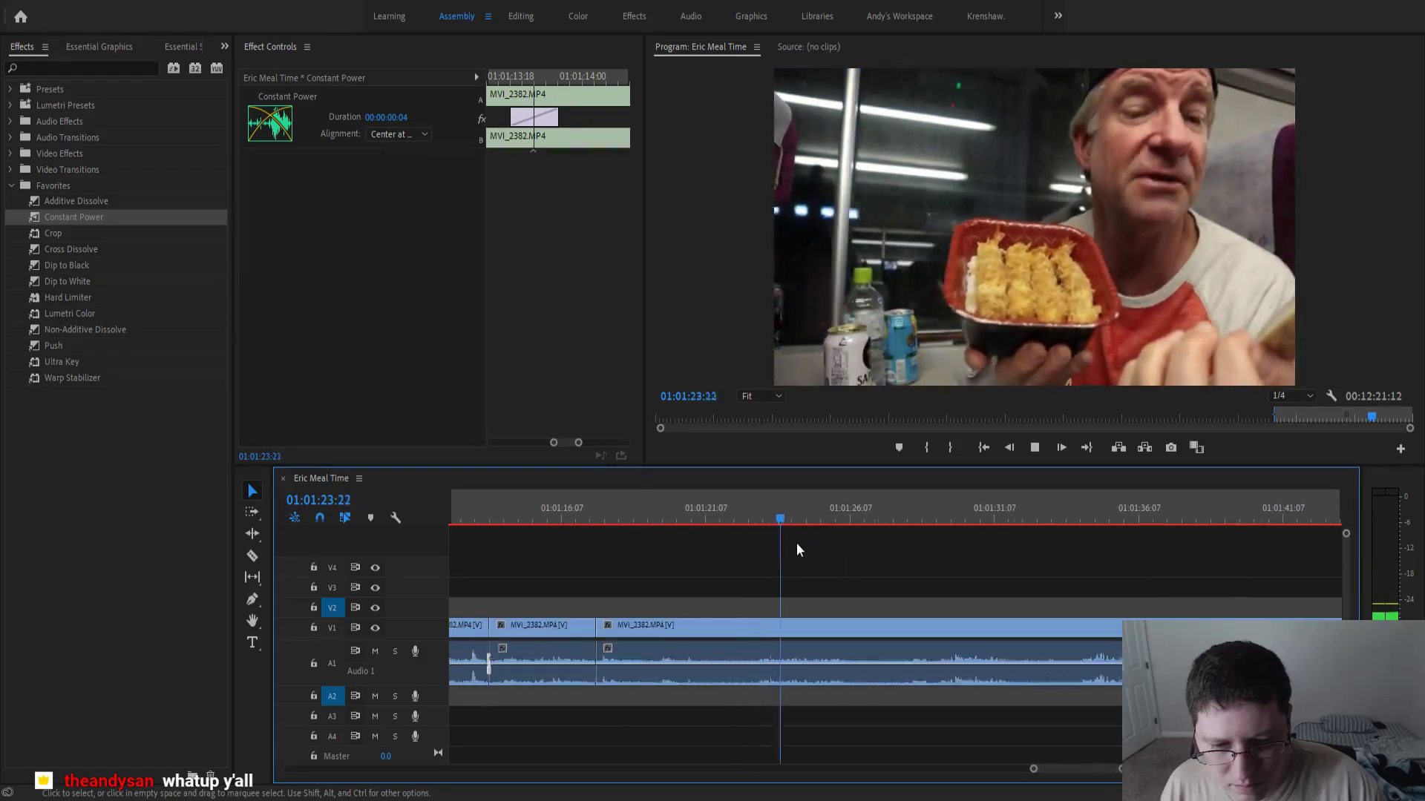
pyautogui.scroll(-1, 795, 542)
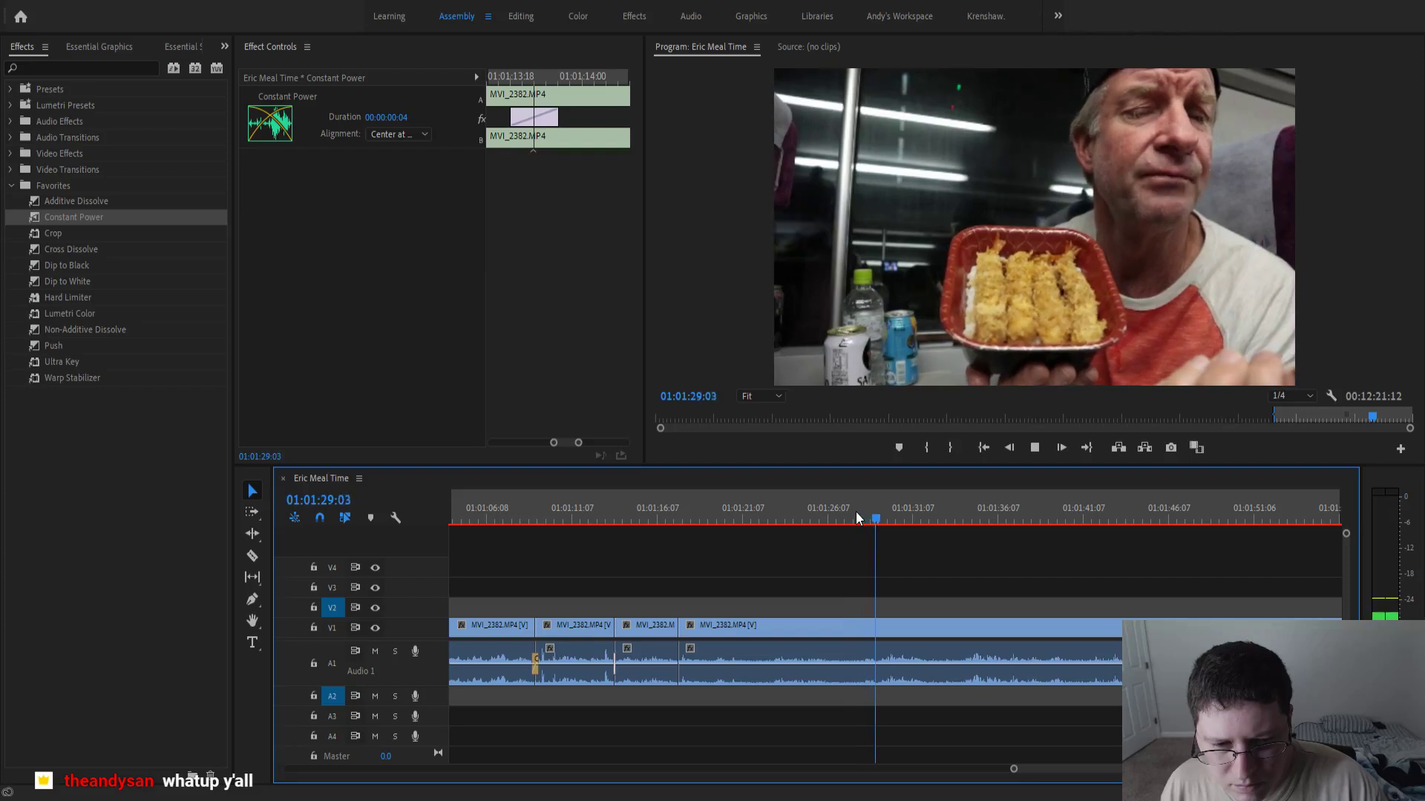
pyautogui.press('space')
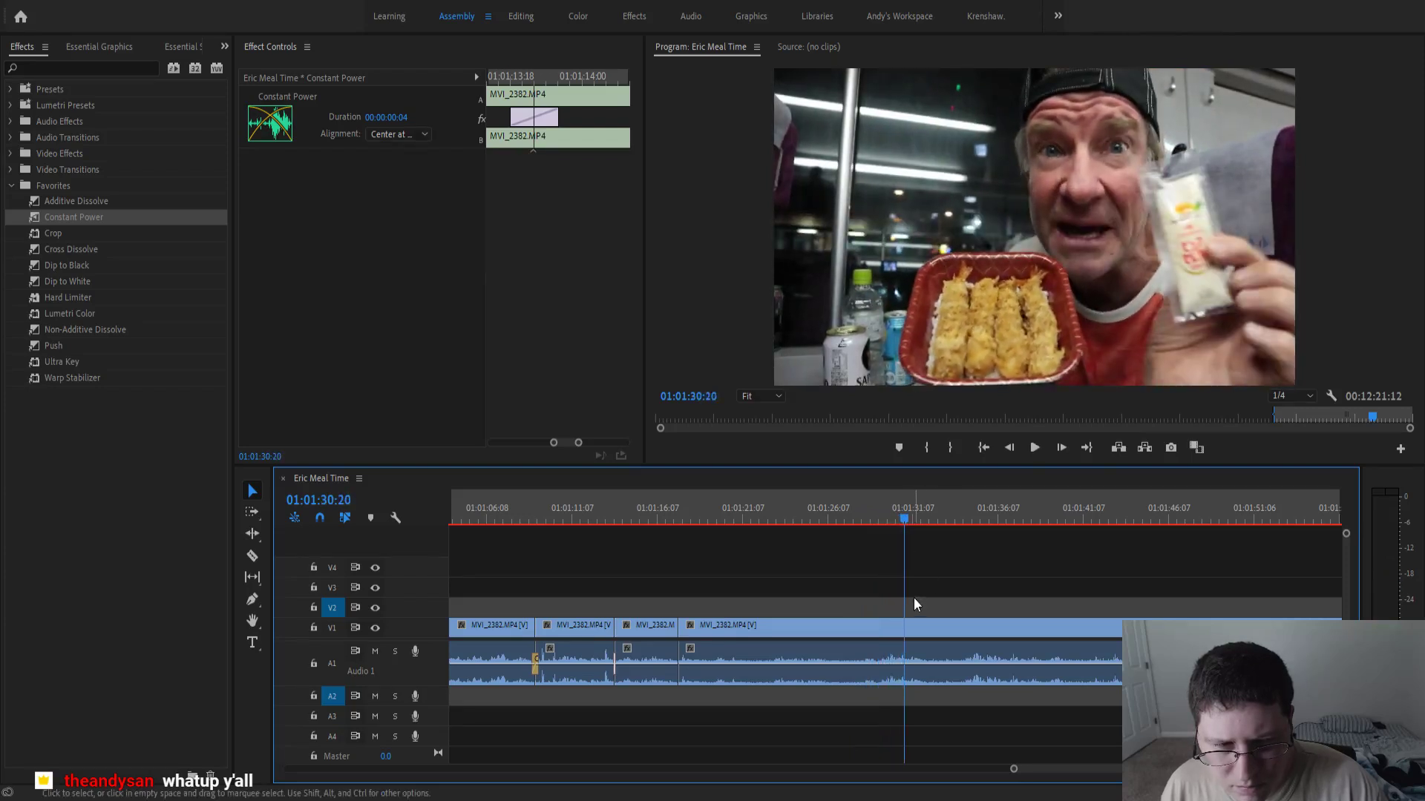
pyautogui.scroll(4, 914, 598)
pyautogui.moveTo(866, 513); pyautogui.dragTo(768, 542)
pyautogui.hotkey('ctrl', 'k')
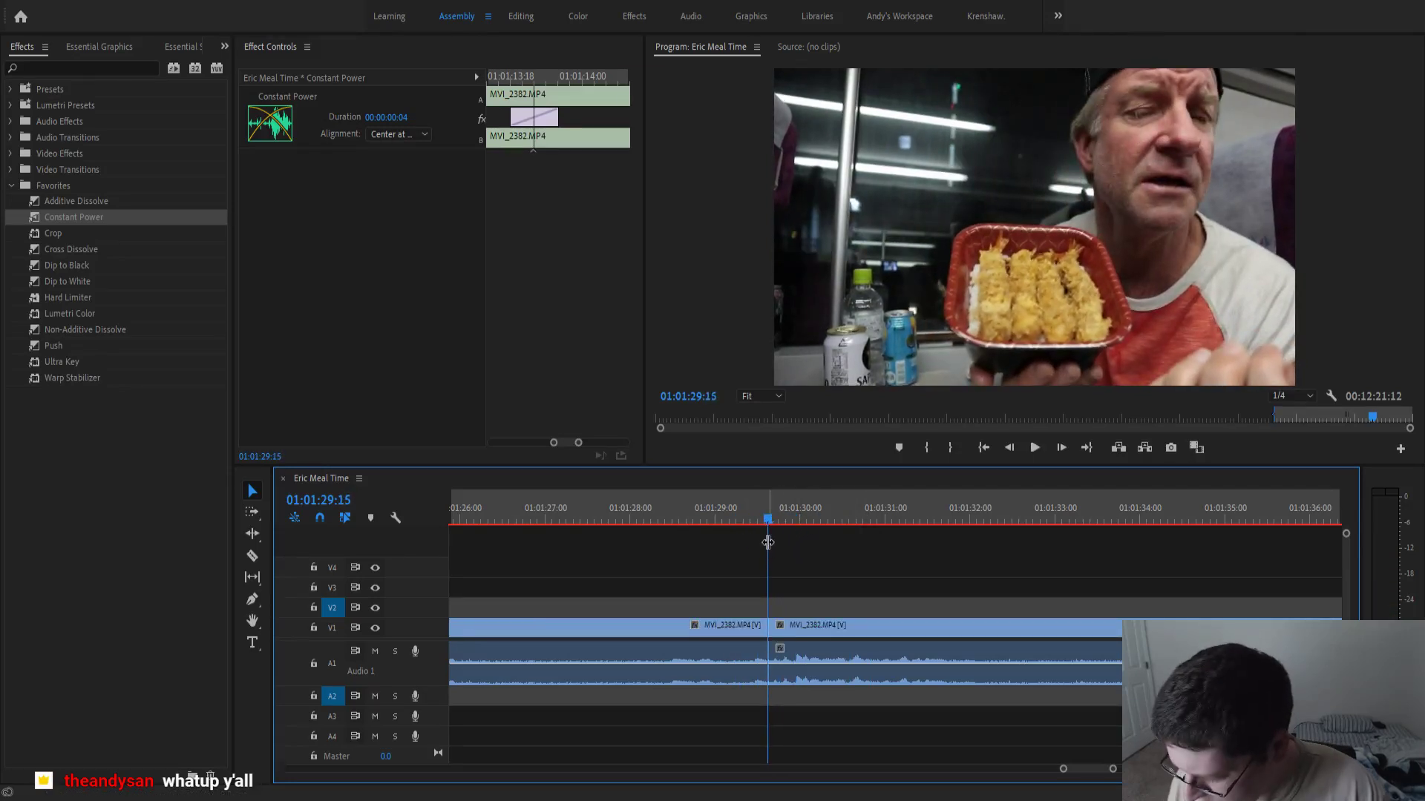
# - Ripple-delete the segment between the 01:01:17:13 cut and the 01:01:29:15 cut
pyautogui.scroll(-5, 733, 595)
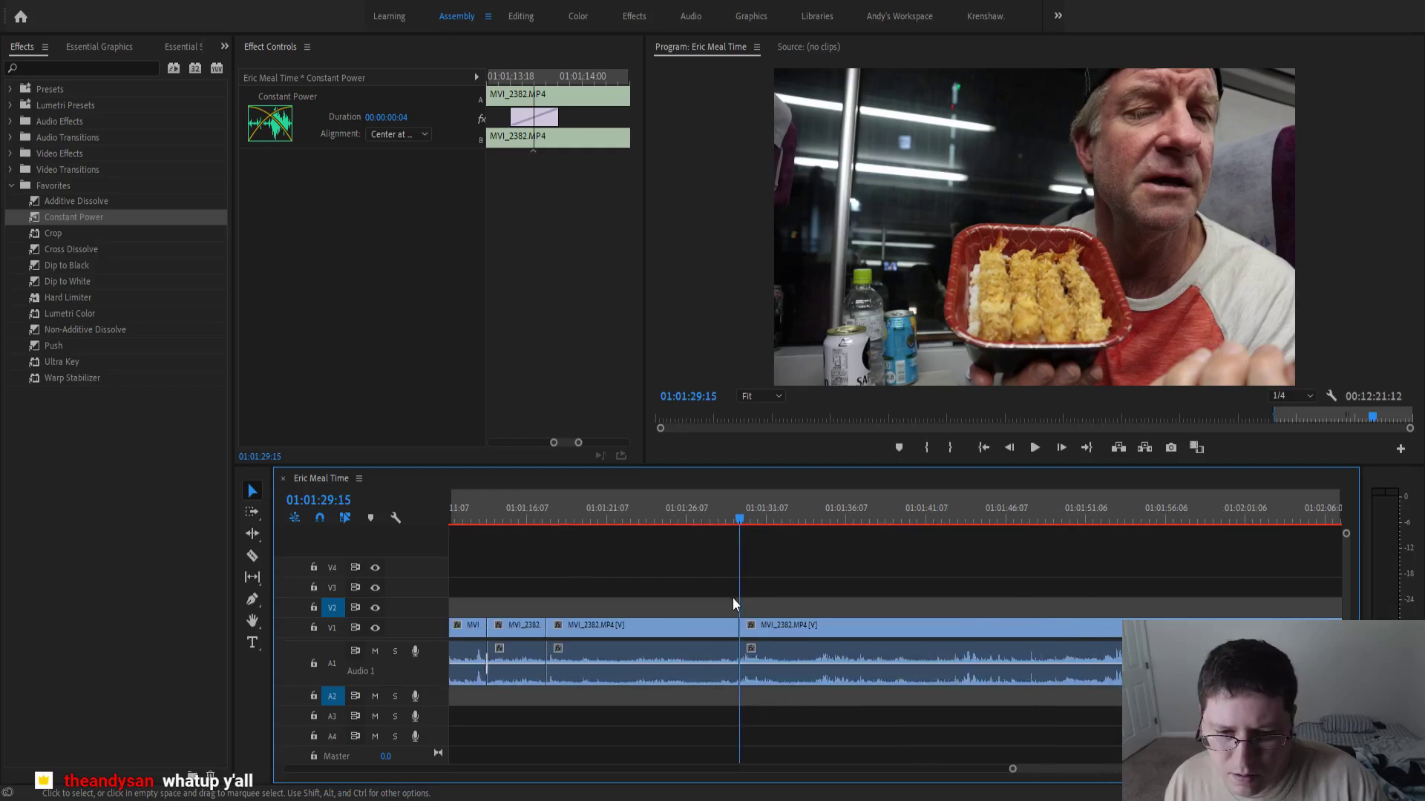
pyautogui.click(718, 632)
pyautogui.hotkey('shift', 'Delete')
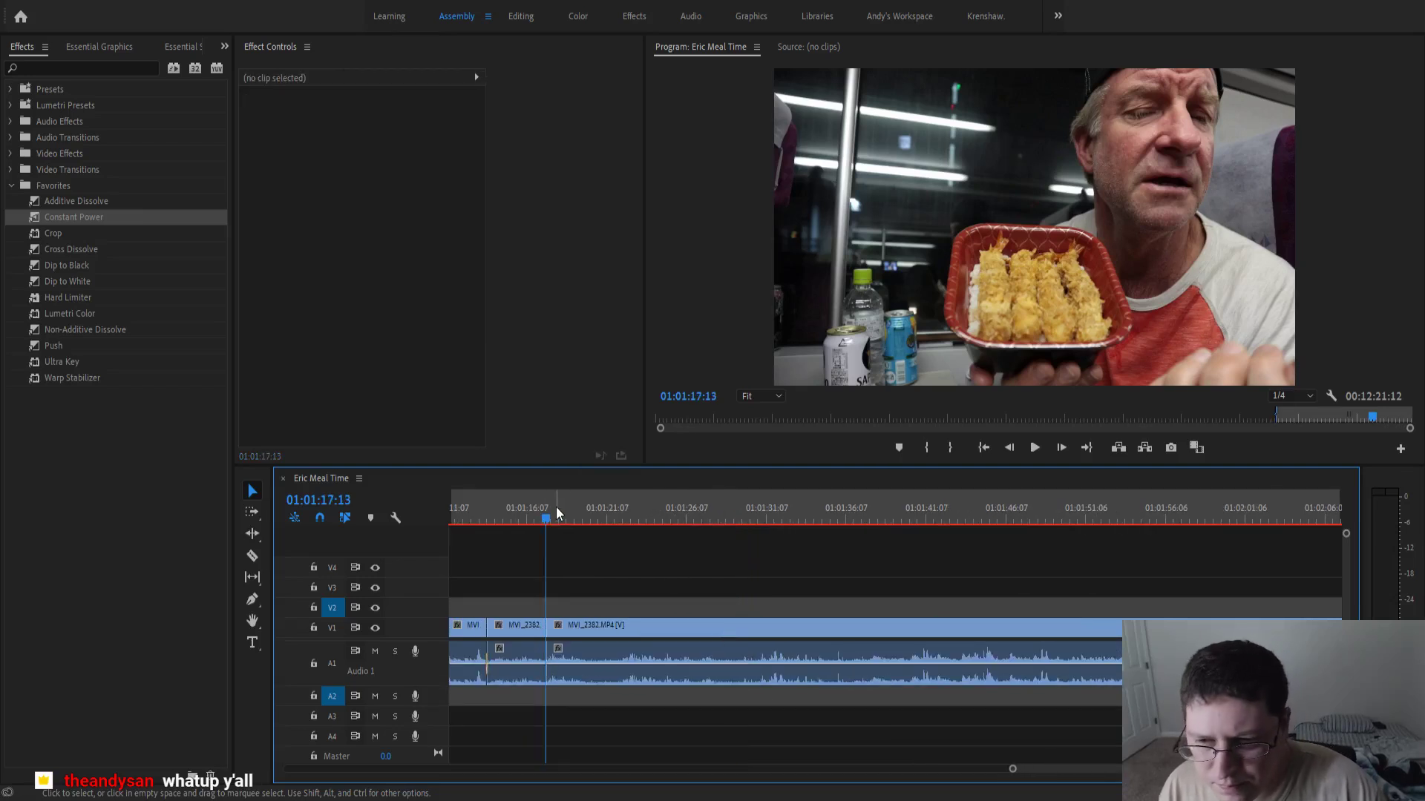
# - Apply a Constant Power crossfade to the A1 audio cut at 01:01:17:13
pyautogui.click(526, 510)
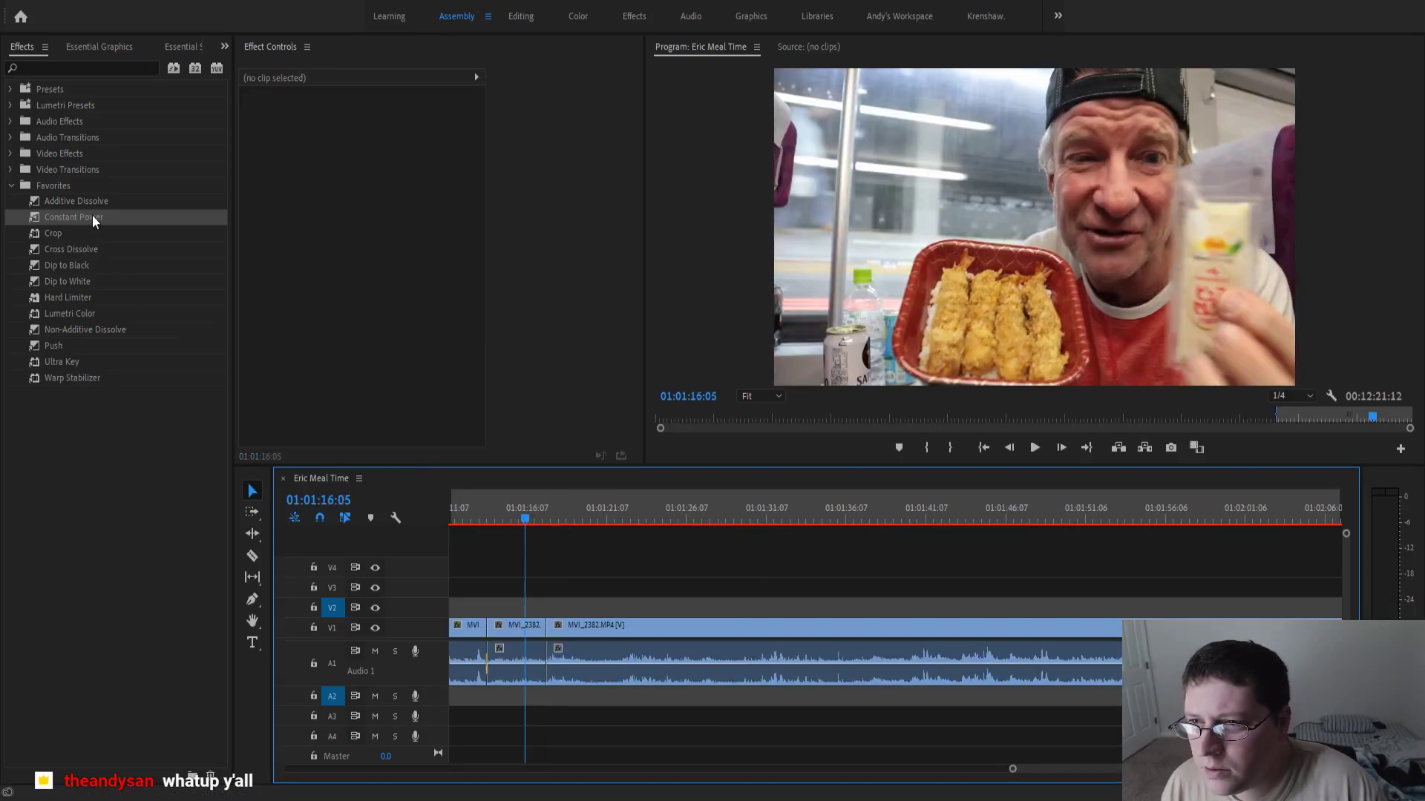
pyautogui.moveTo(92, 215); pyautogui.dragTo(547, 649)
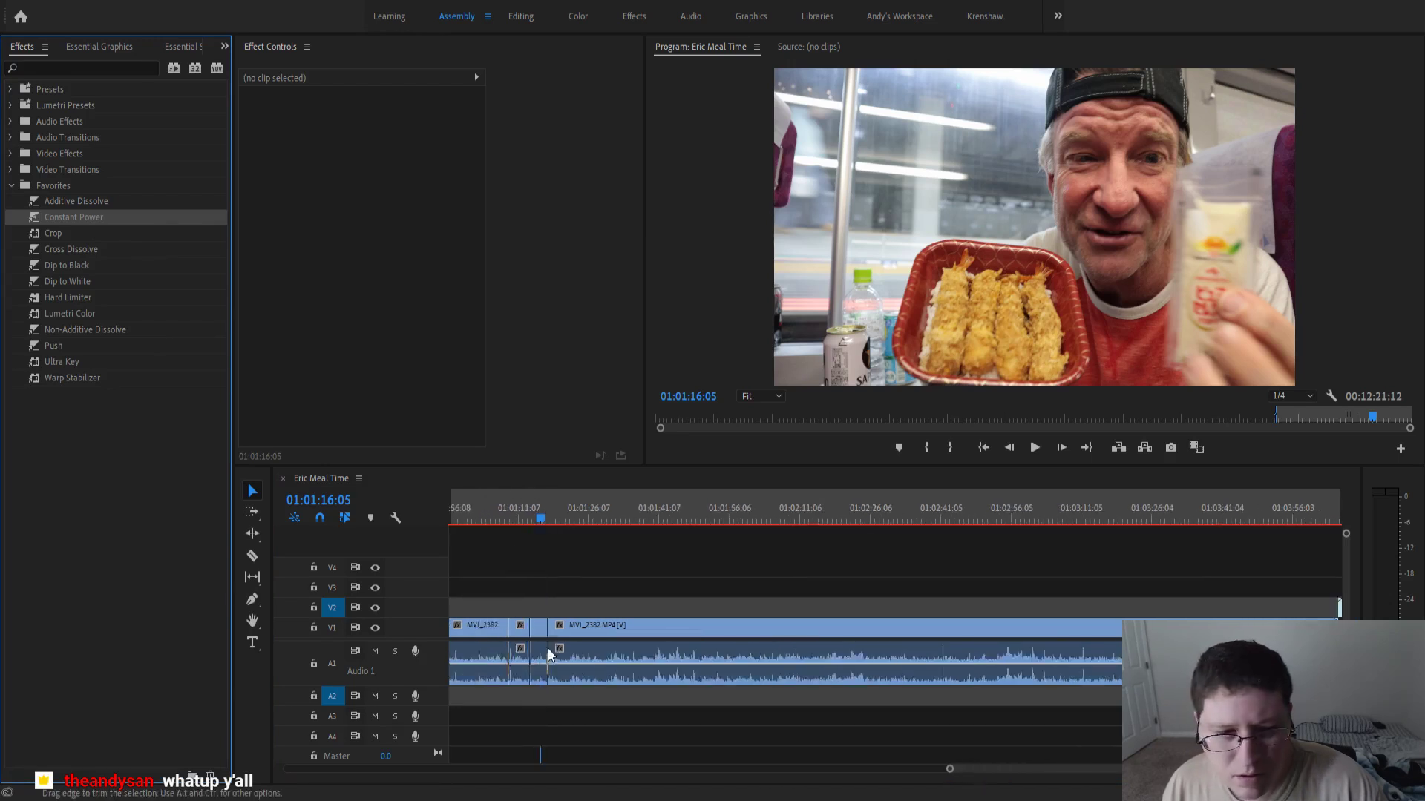
# - Move the sequence's Out point back to the end of the Endslate 10.jpg clip
pyautogui.scroll(-4, 548, 649)
pyautogui.scroll(1, 548, 648)
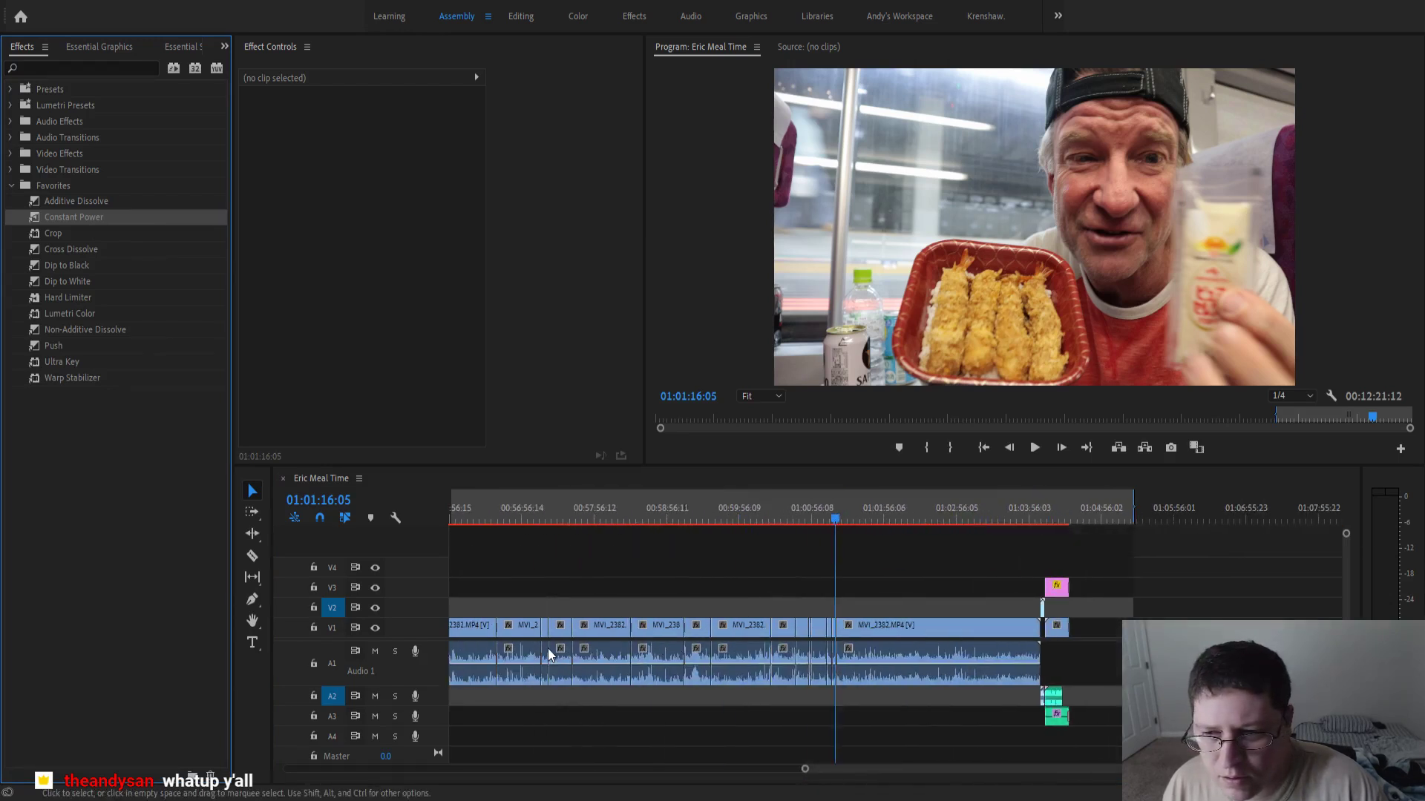
pyautogui.scroll(-3, 547, 647)
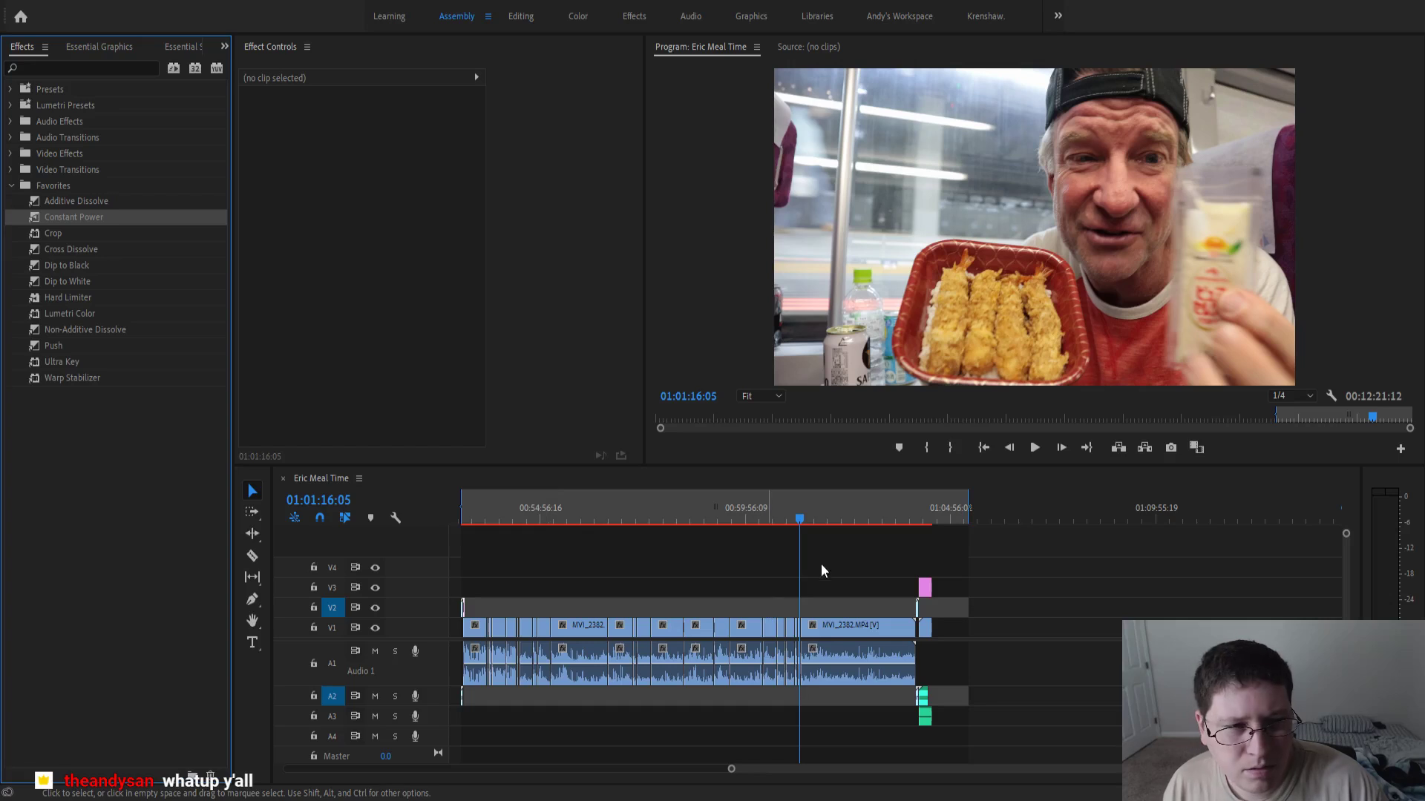
pyautogui.click(969, 498)
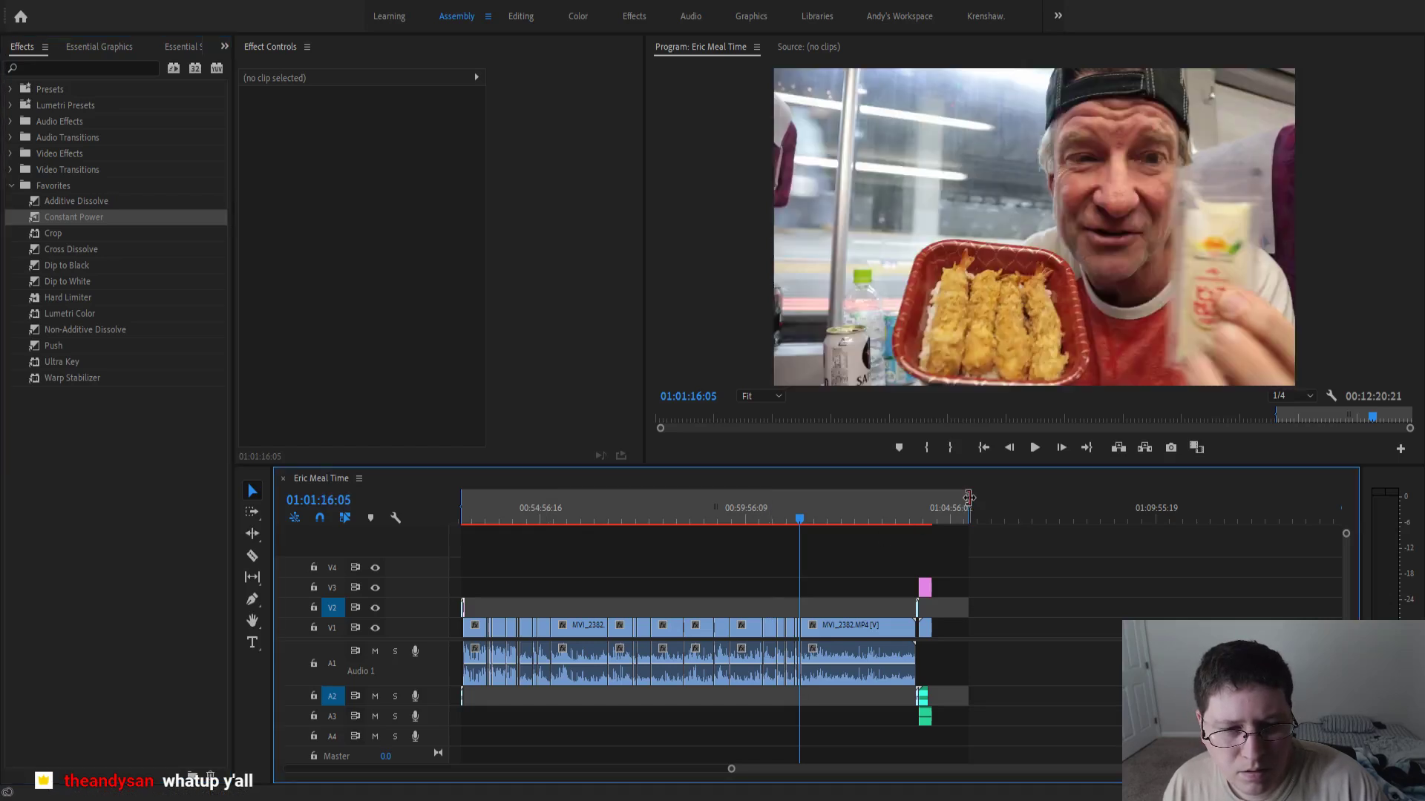
pyautogui.moveTo(974, 499); pyautogui.dragTo(937, 512)
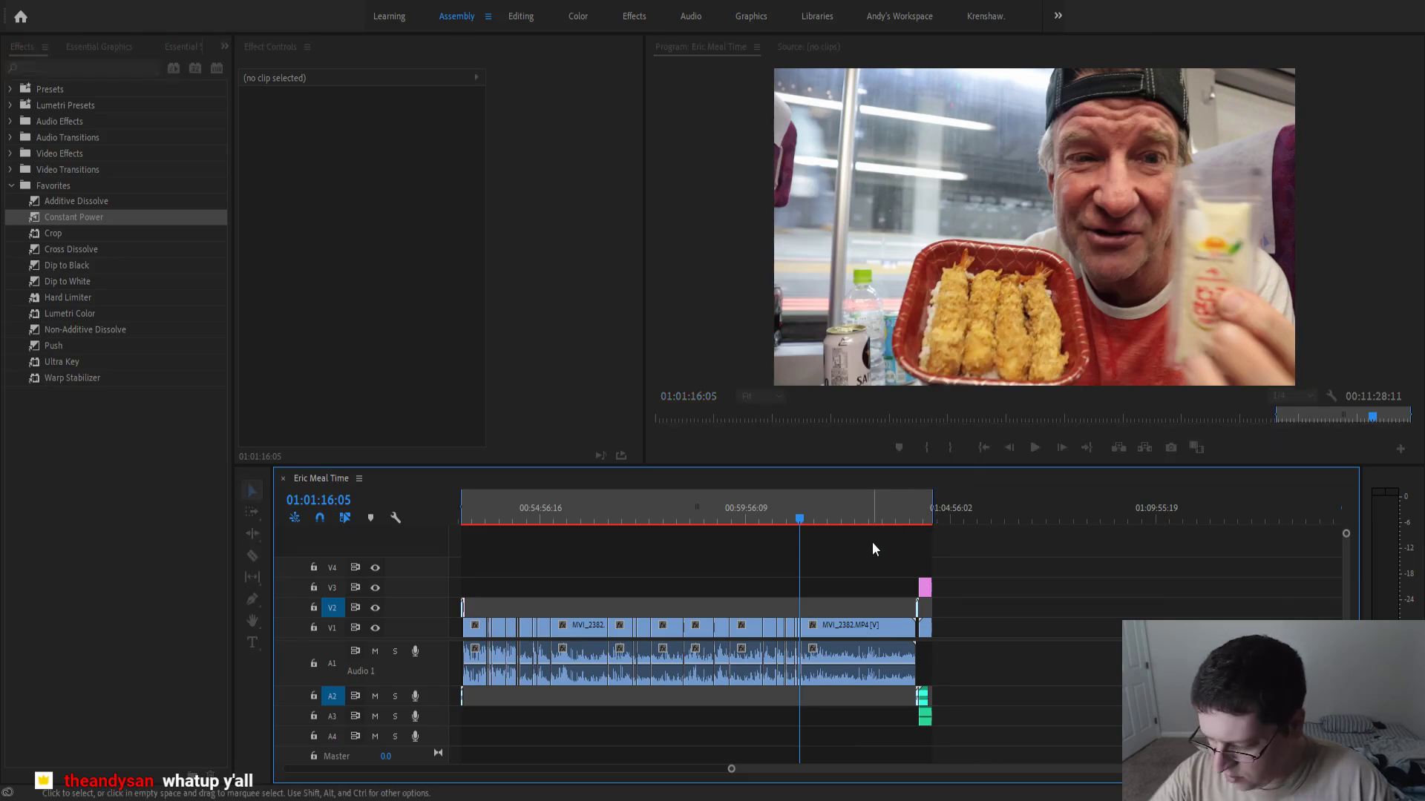
# - Play the footage from 01:01:16:05 to about 01:01:45, checking the last cut and the sauce-adding section for parts to remove
pyautogui.press('space')
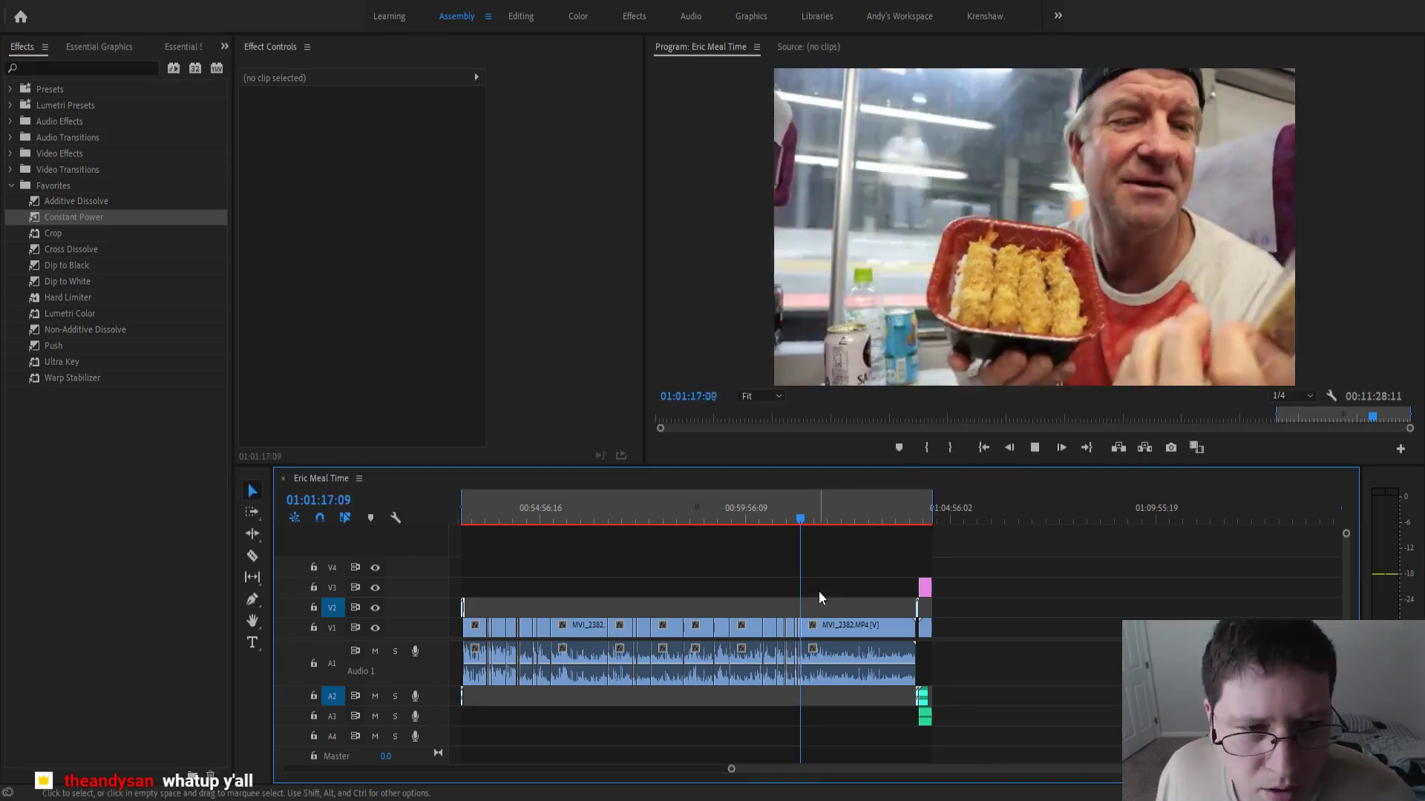
pyautogui.press('=')
pyautogui.press('=')
pyautogui.press('=')
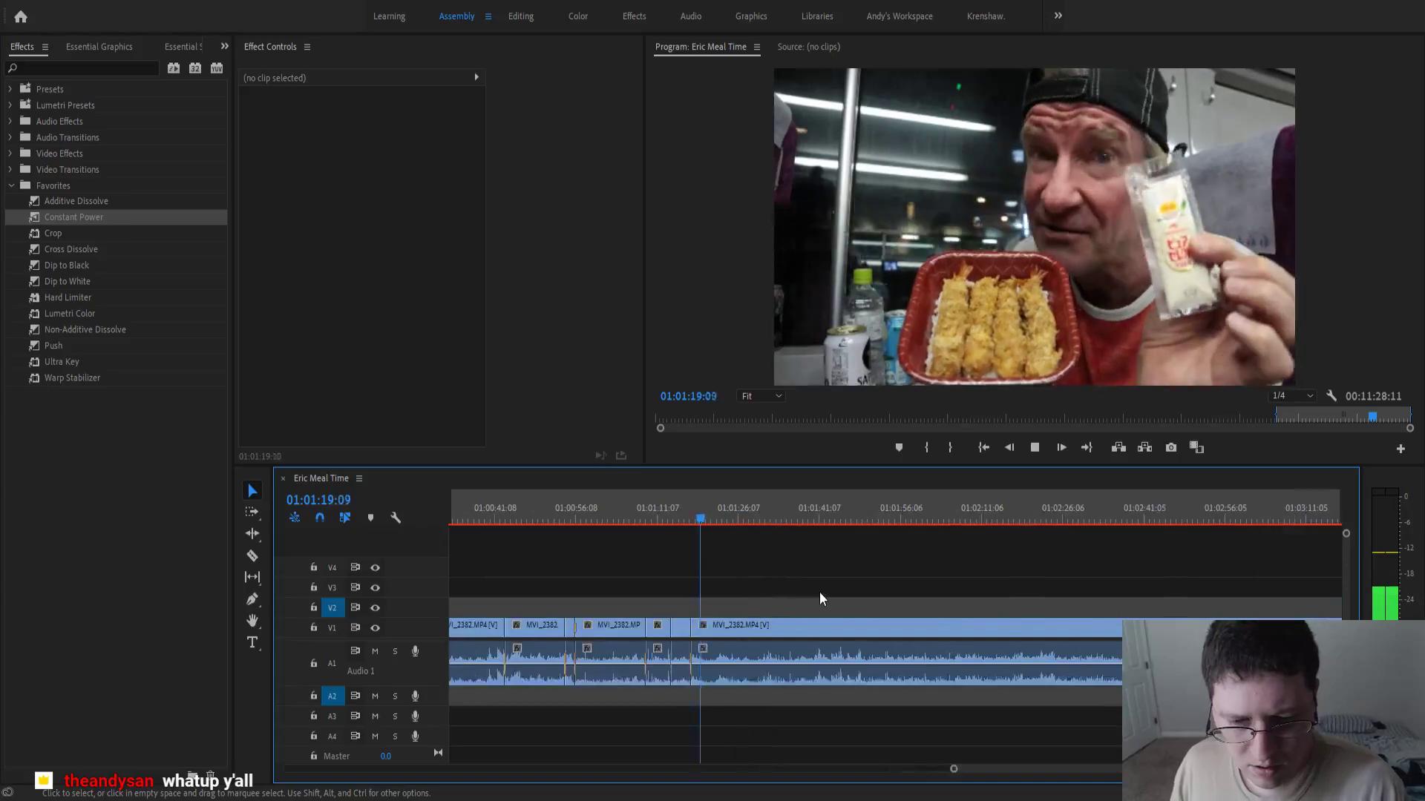
pyautogui.press('=')
pyautogui.scroll(3, 646, 613)
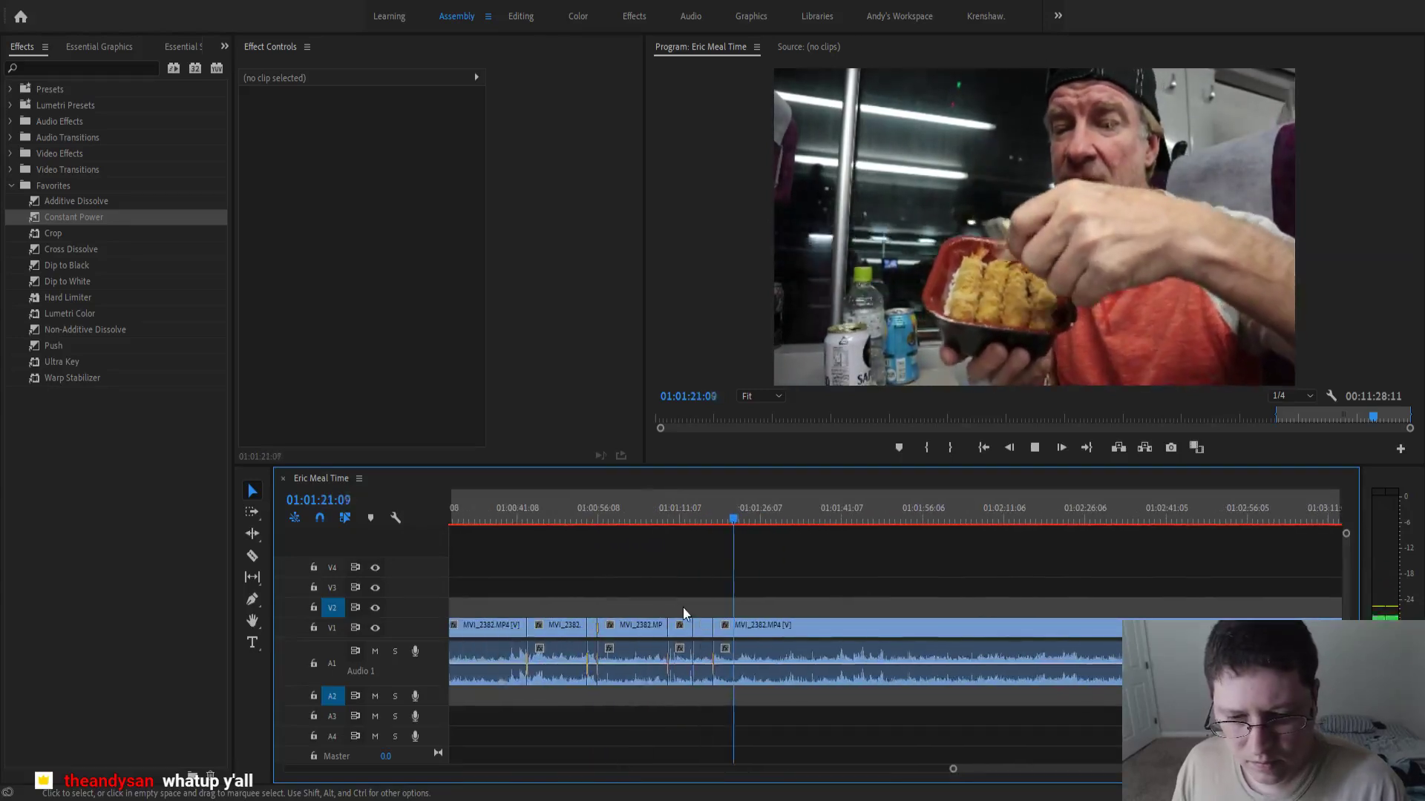
pyautogui.press('=')
pyautogui.press('=')
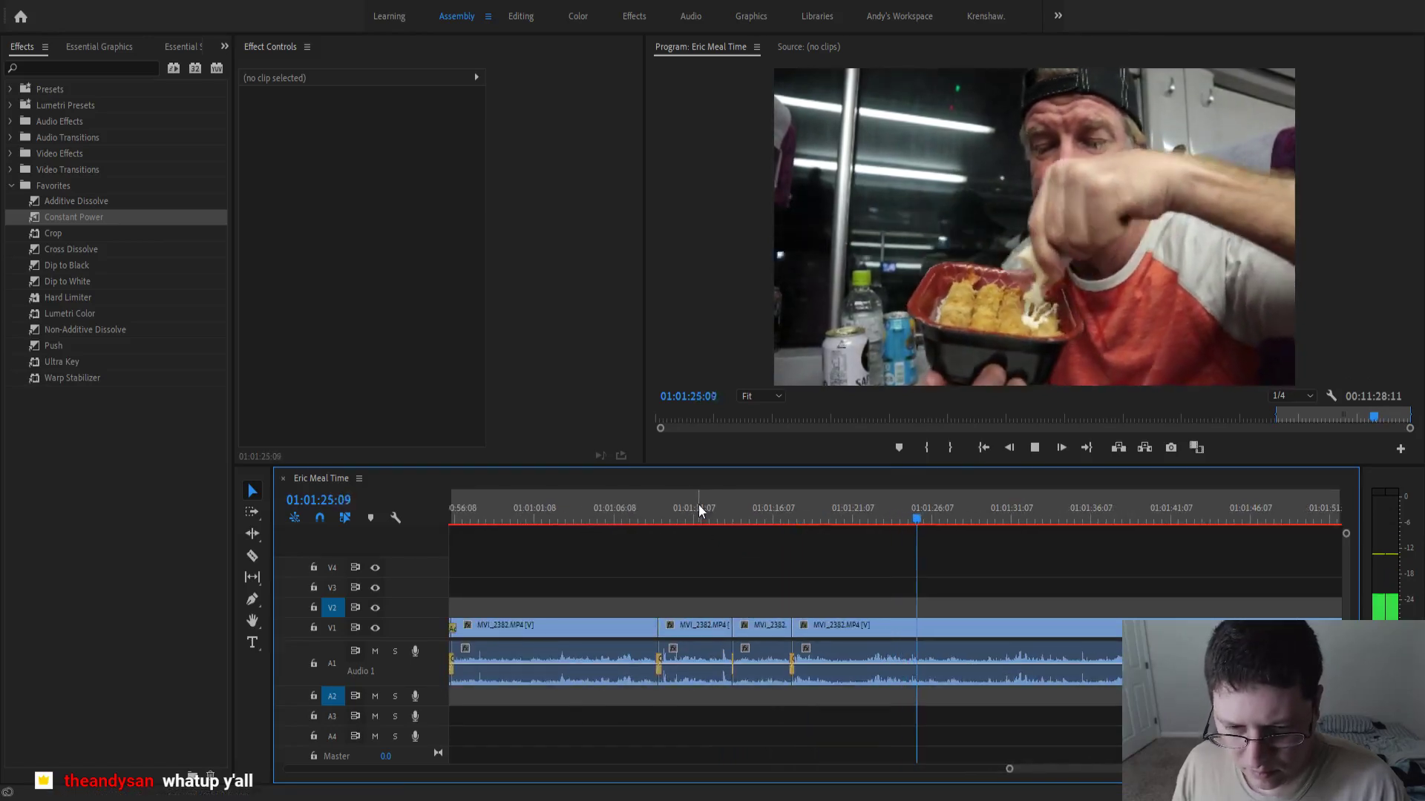
pyautogui.scroll(-4, 742, 589)
pyautogui.press('-')
pyautogui.press('-')
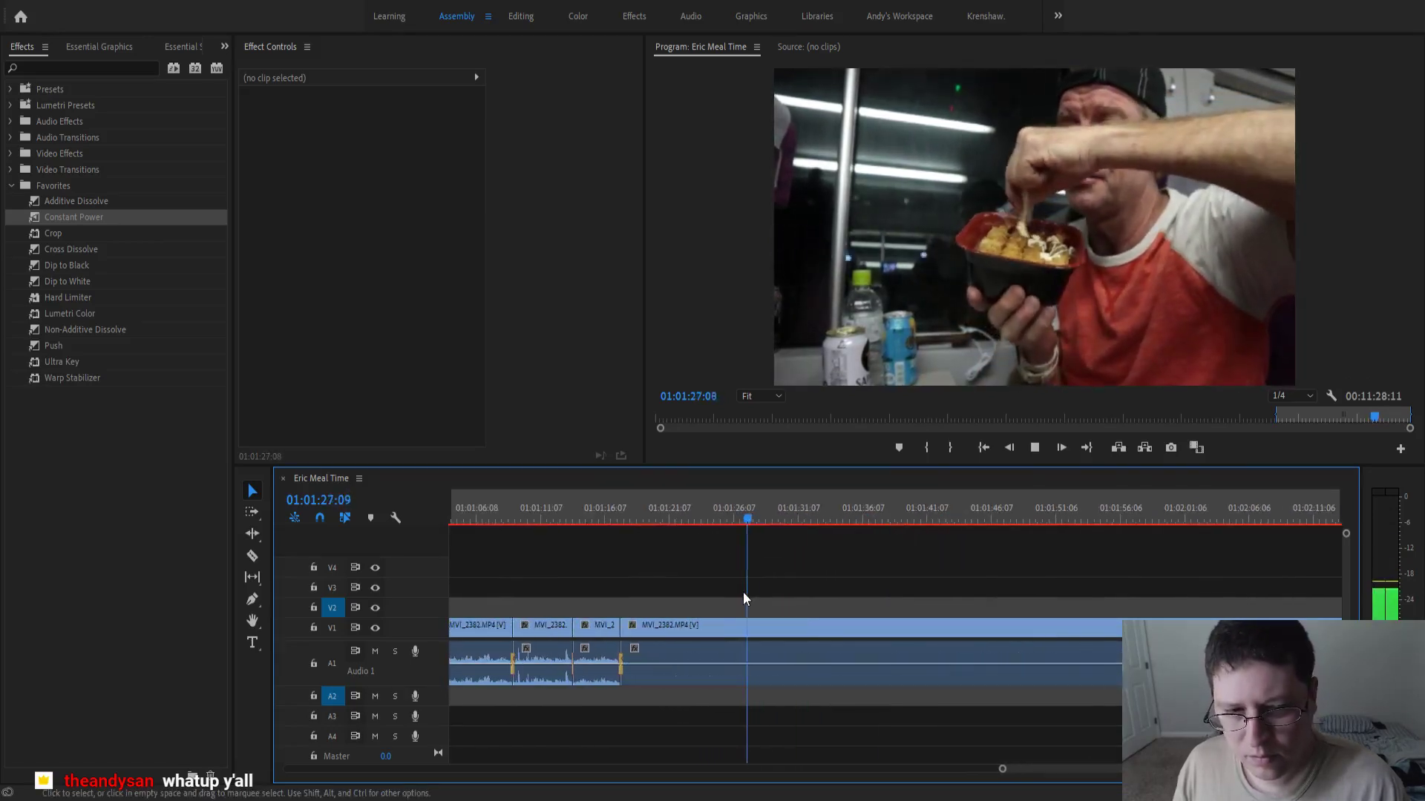
pyautogui.scroll(-4, 747, 598)
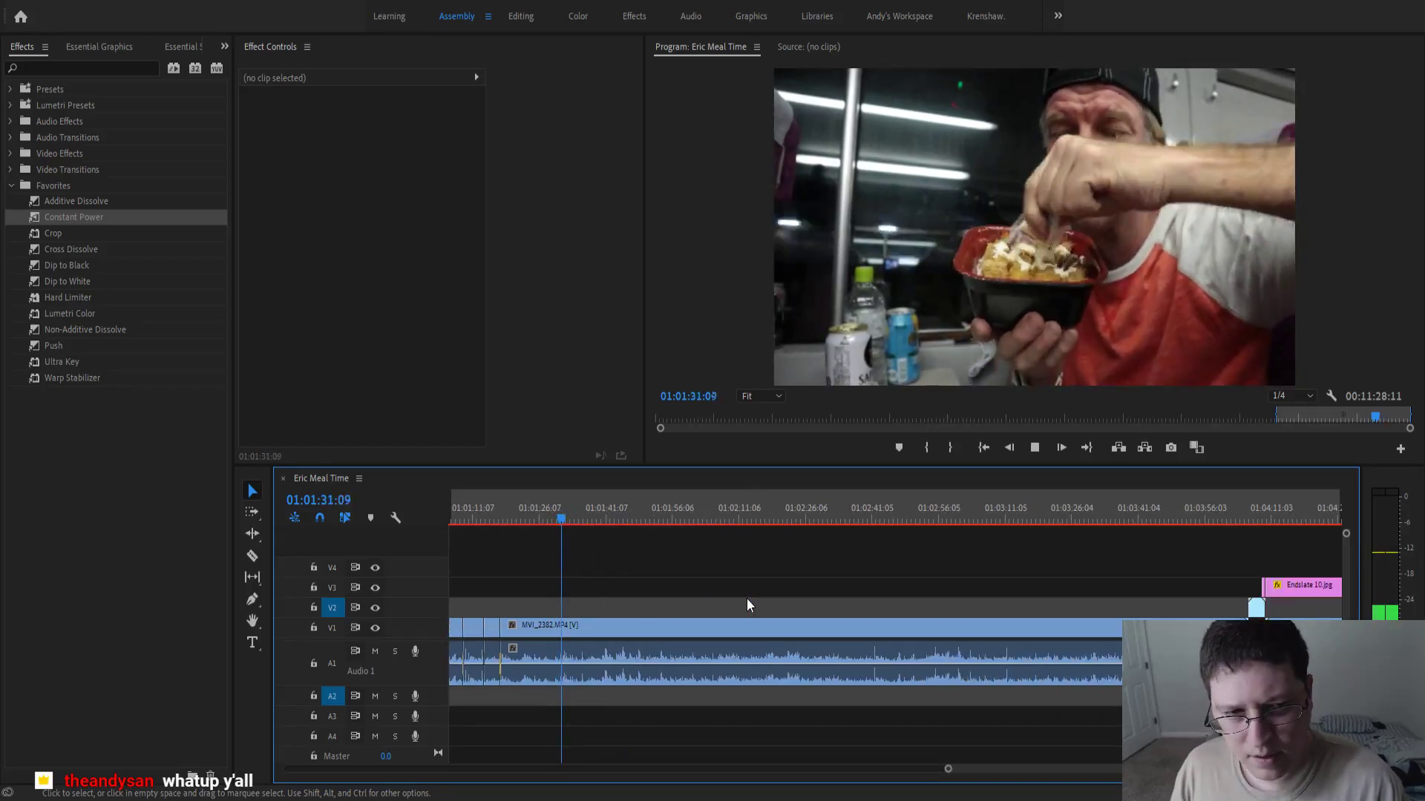
pyautogui.scroll(-1, 747, 604)
pyautogui.scroll(-2, 747, 605)
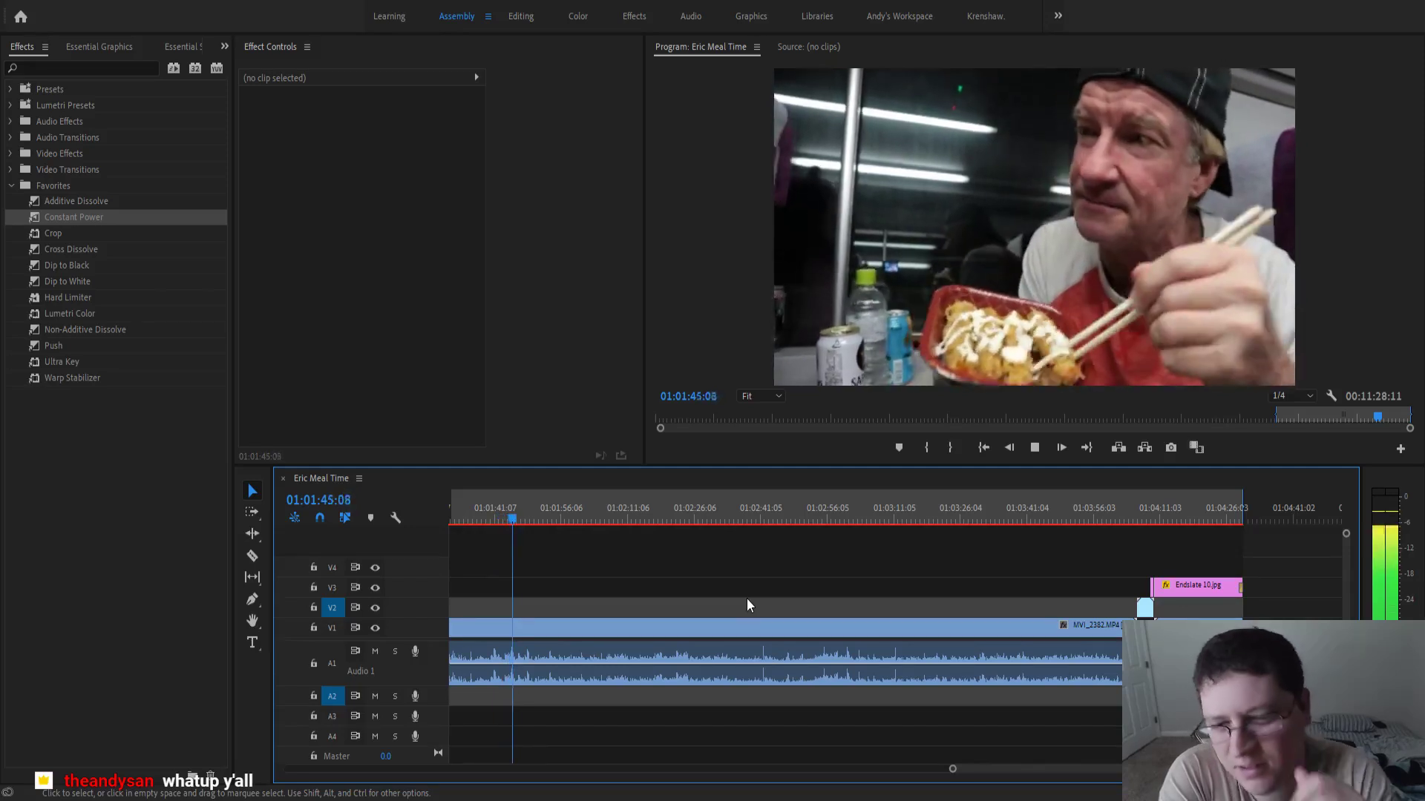
# - Replay from about 01:01:40 and split the clip at about 01:01:43, while the man looks away holding the food box
pyautogui.click(490, 520)
pyautogui.press('=')
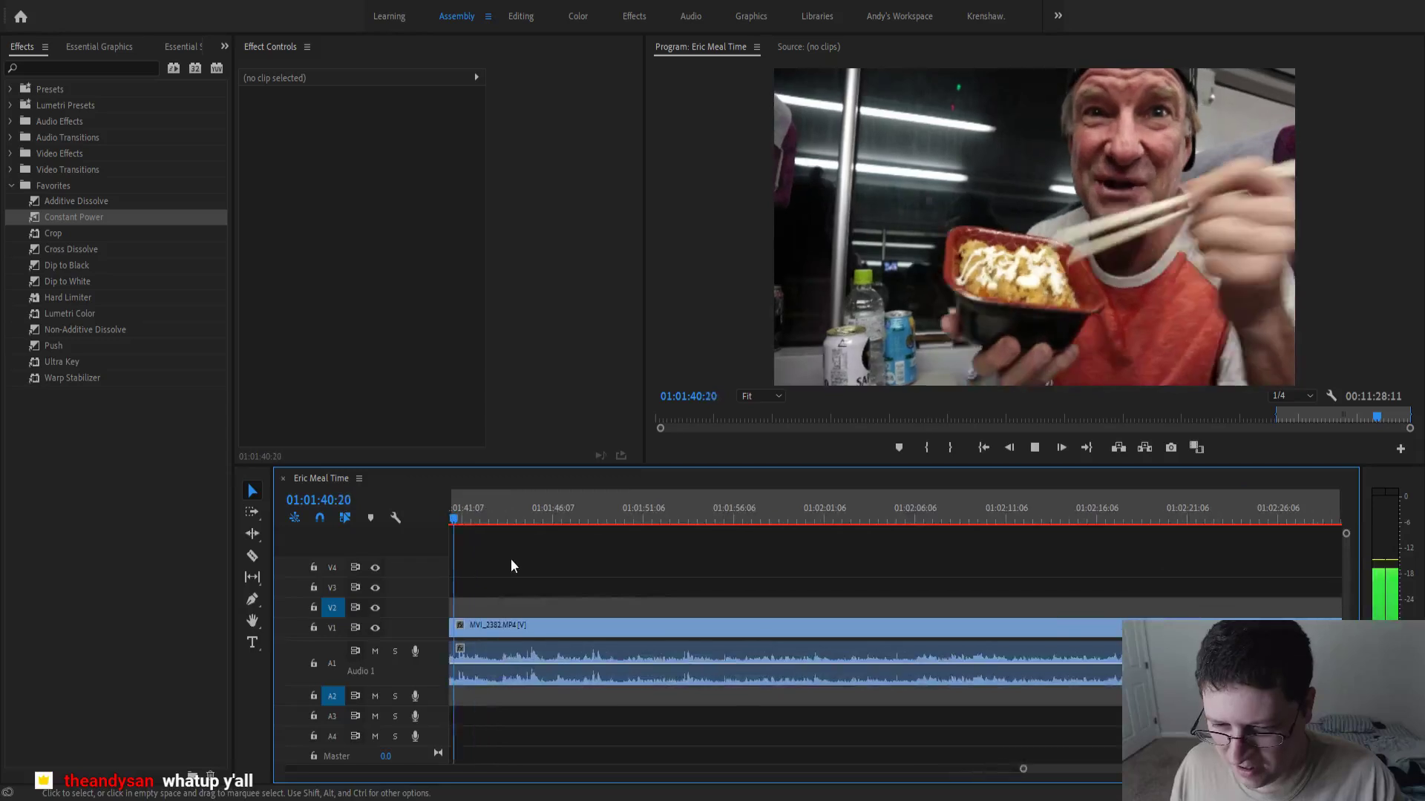
pyautogui.press('=')
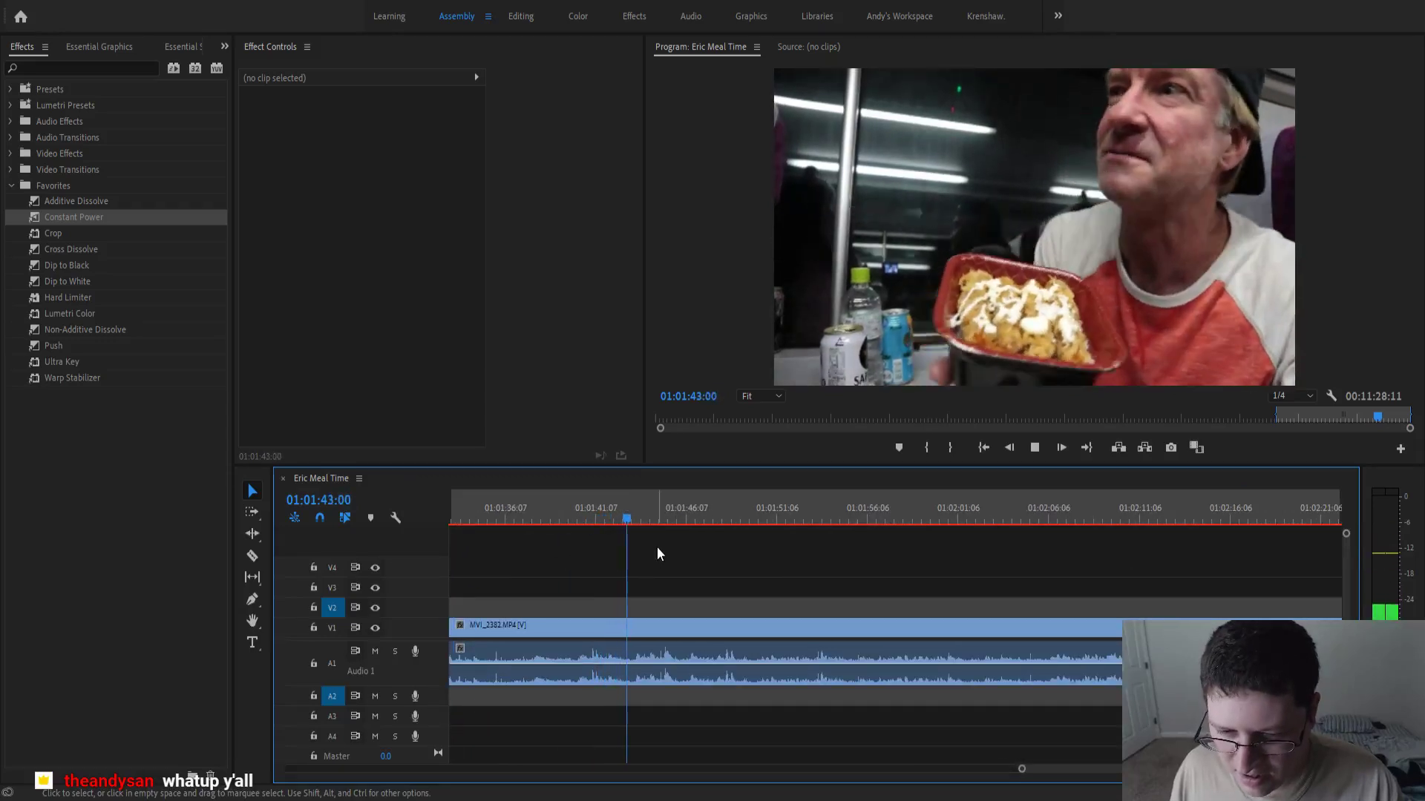
pyautogui.press('space')
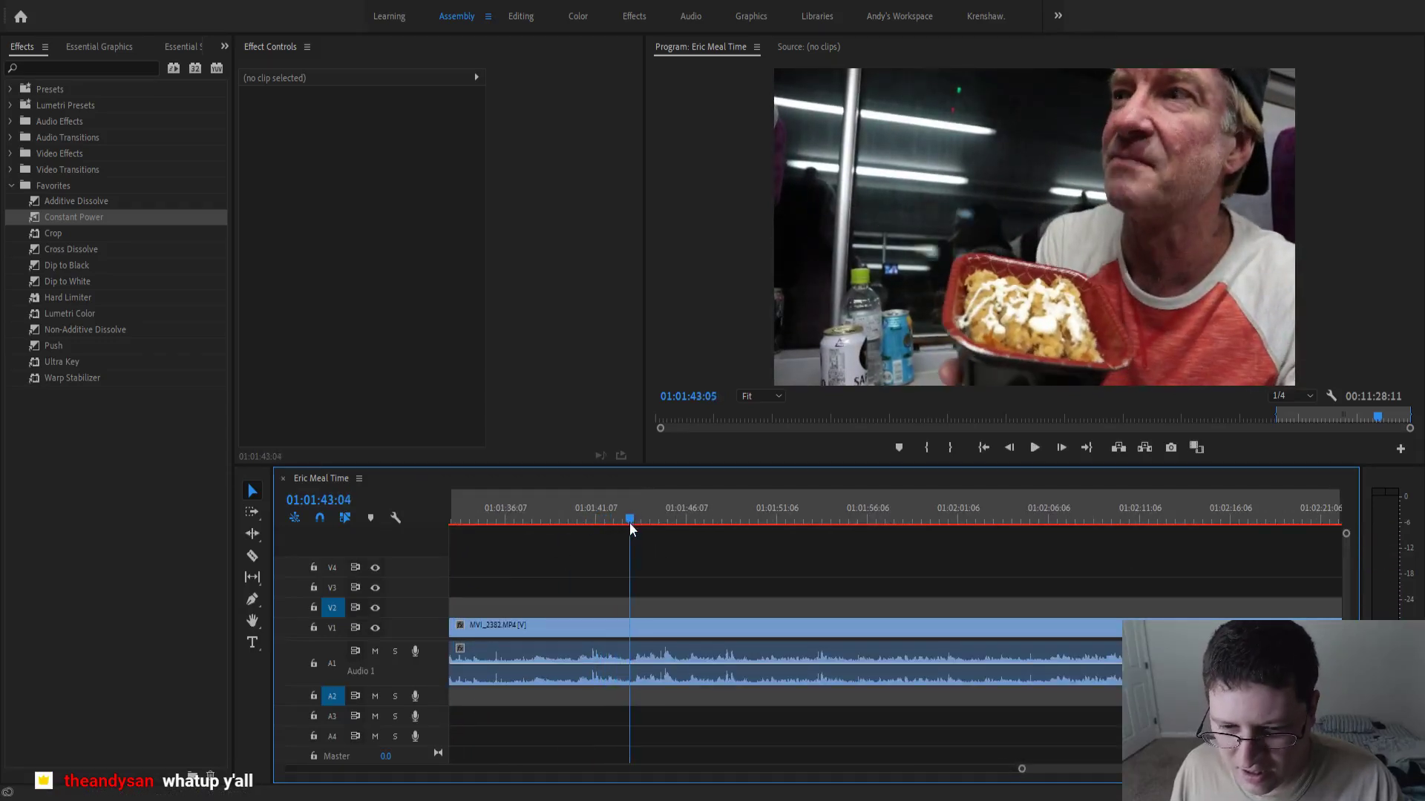
pyautogui.click(625, 525)
pyautogui.hotkey('ctrl', 'k')
# - Review the footage from about 01:01:46 and split the clip at 01:01:49:08, as the man lifts the food toward his mouth
pyautogui.click(701, 523)
pyautogui.press('space')
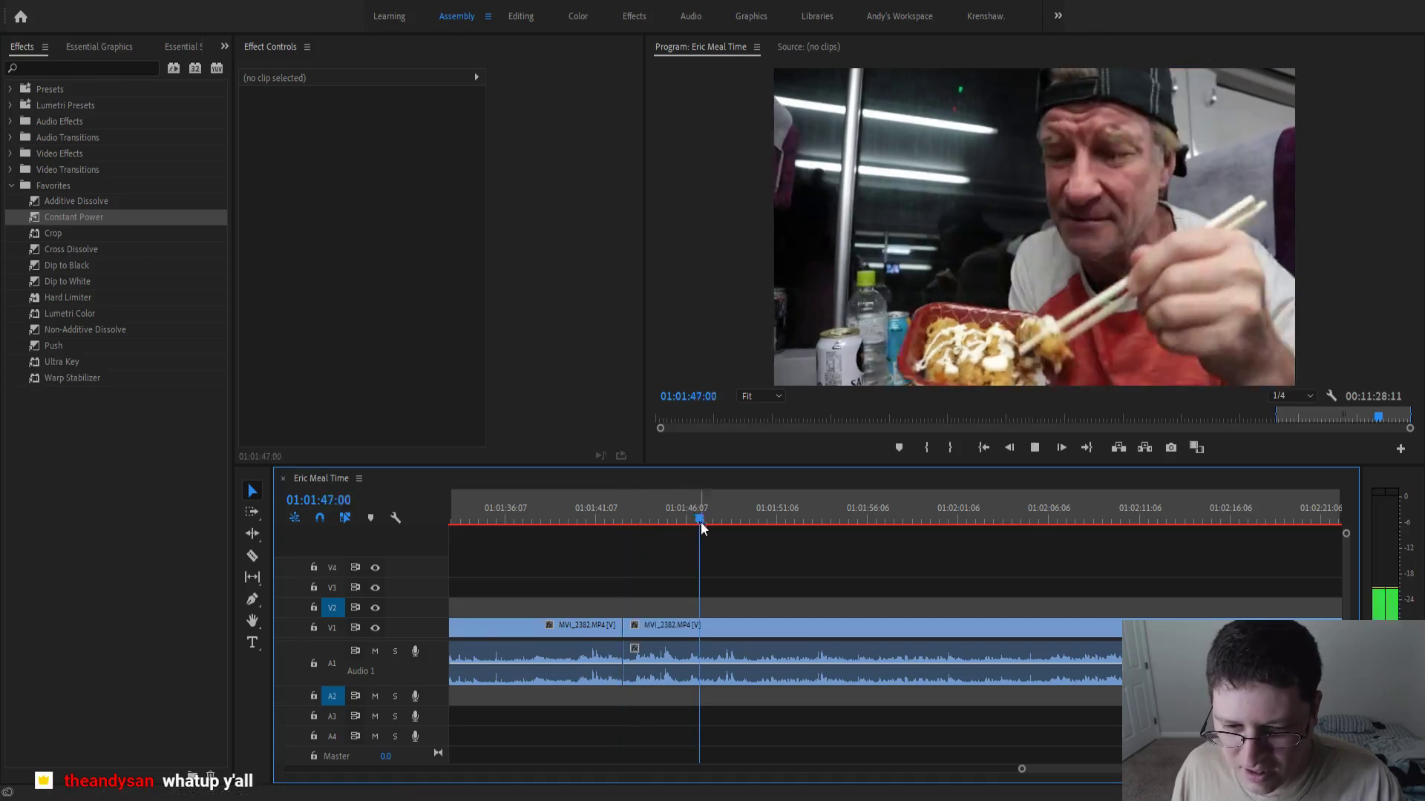
pyautogui.scroll(-1, 733, 512)
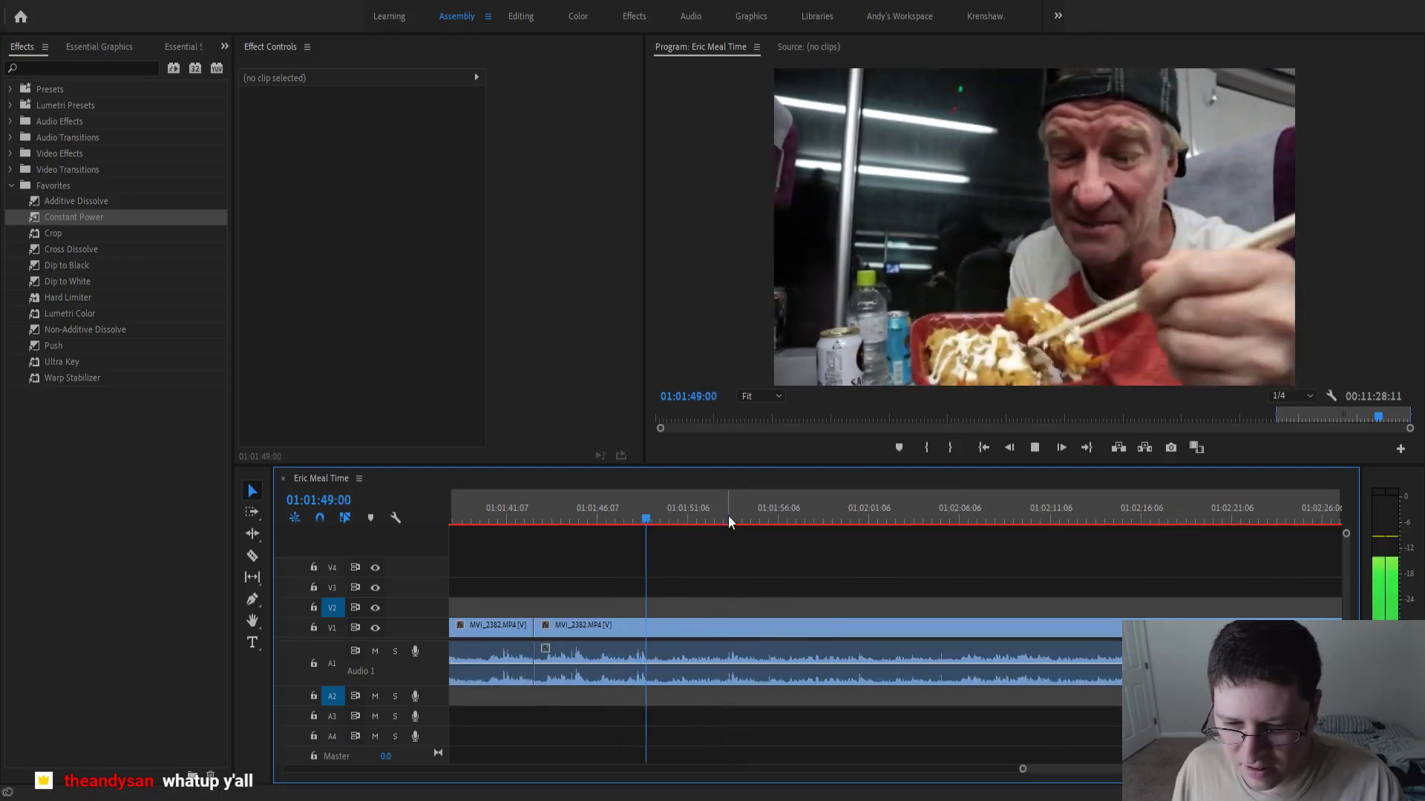
pyautogui.press('space')
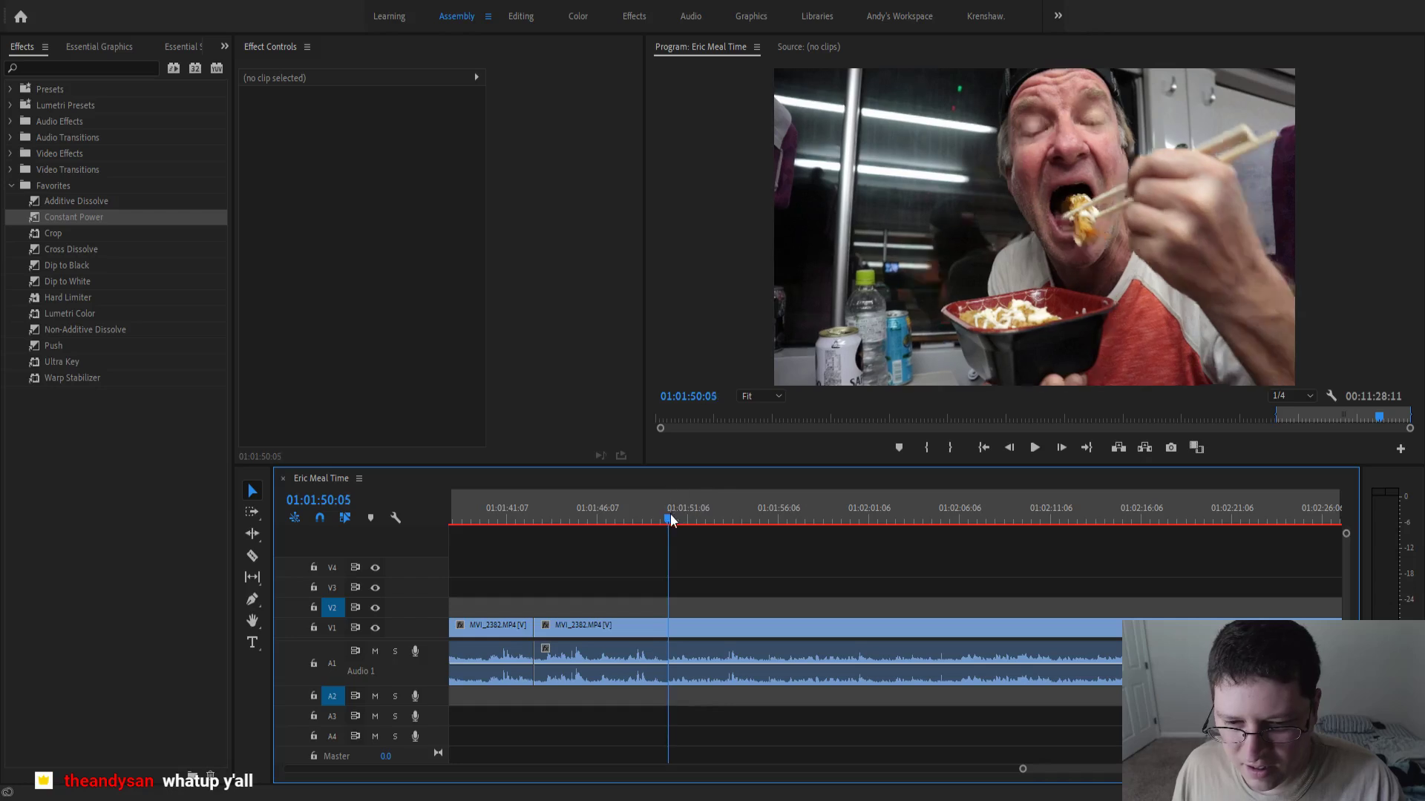
pyautogui.moveTo(670, 518); pyautogui.dragTo(653, 530)
pyautogui.hotkey('ctrl', 'k')
# - Ripple-delete the segment before the 01:01:49:08 cut and apply a Constant Power crossfade to the resulting A1 audio cut
pyautogui.click(622, 633)
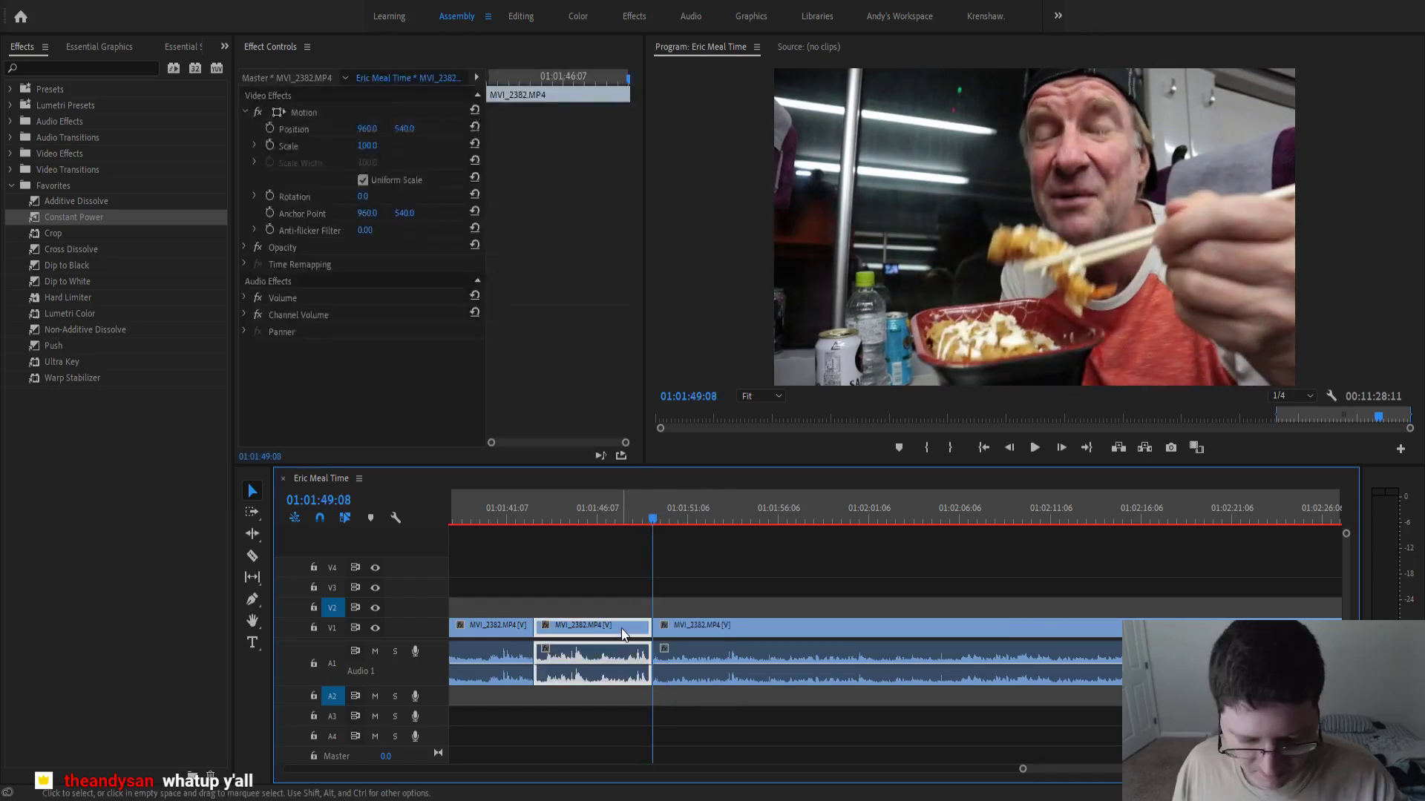
pyautogui.hotkey('shift', 'Delete')
pyautogui.click(503, 512)
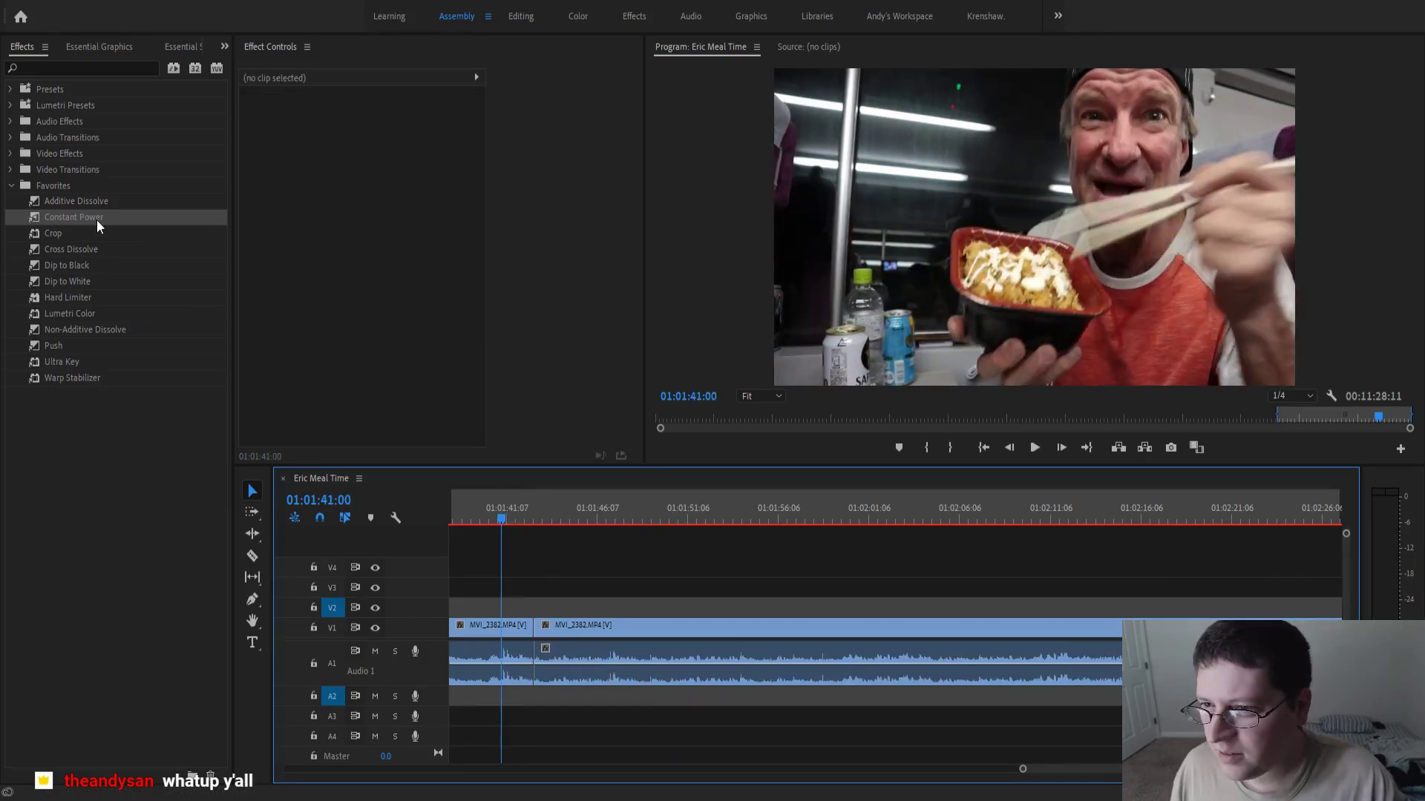
pyautogui.moveTo(96, 220); pyautogui.dragTo(537, 662)
pyautogui.press('space')
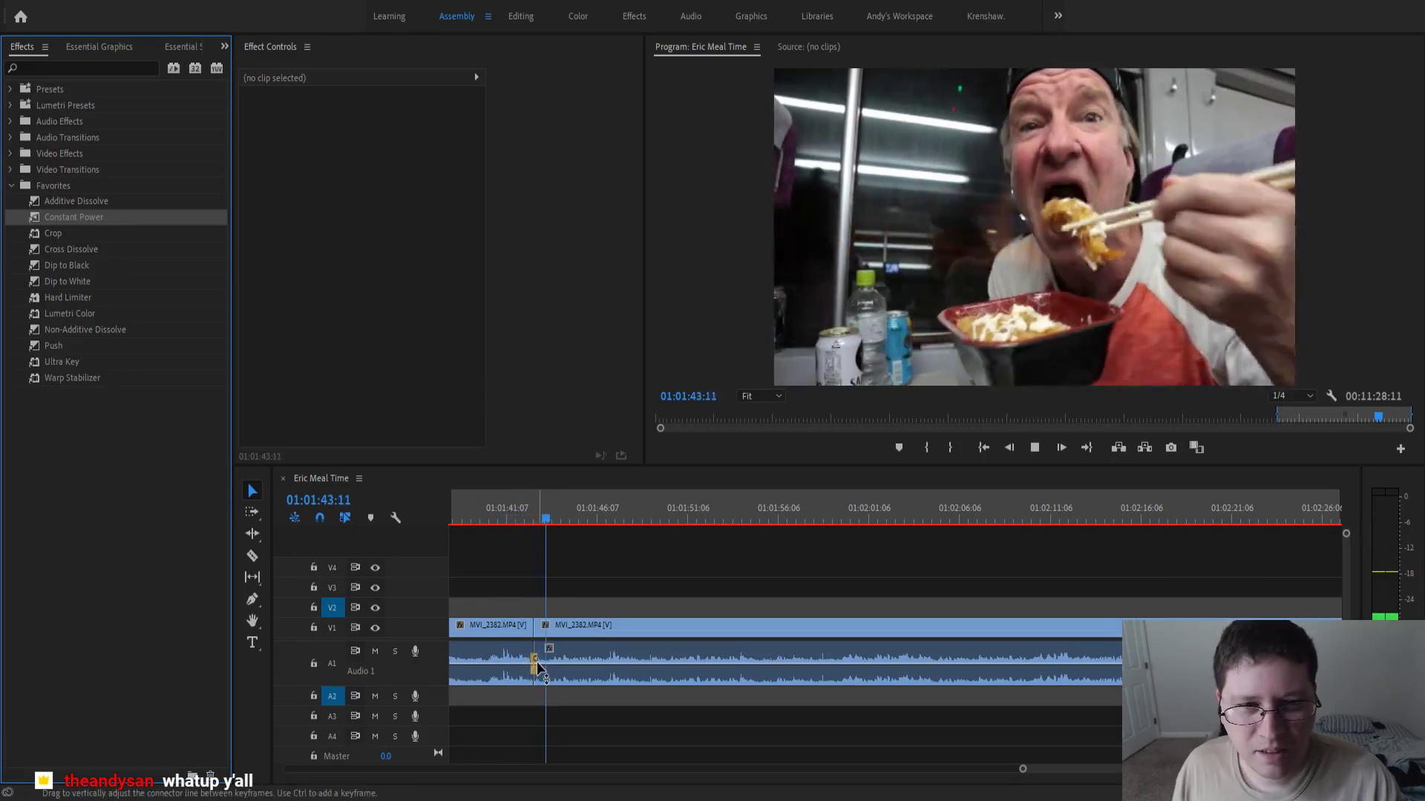
pyautogui.press('space')
# - Ripple-trim the start of the clip after the new cut to begin a few frames earlier, and play back the cut
pyautogui.keyDown('alt'); pyautogui.scroll(2, 532, 639); pyautogui.keyUp('alt')
pyautogui.click(256, 533)
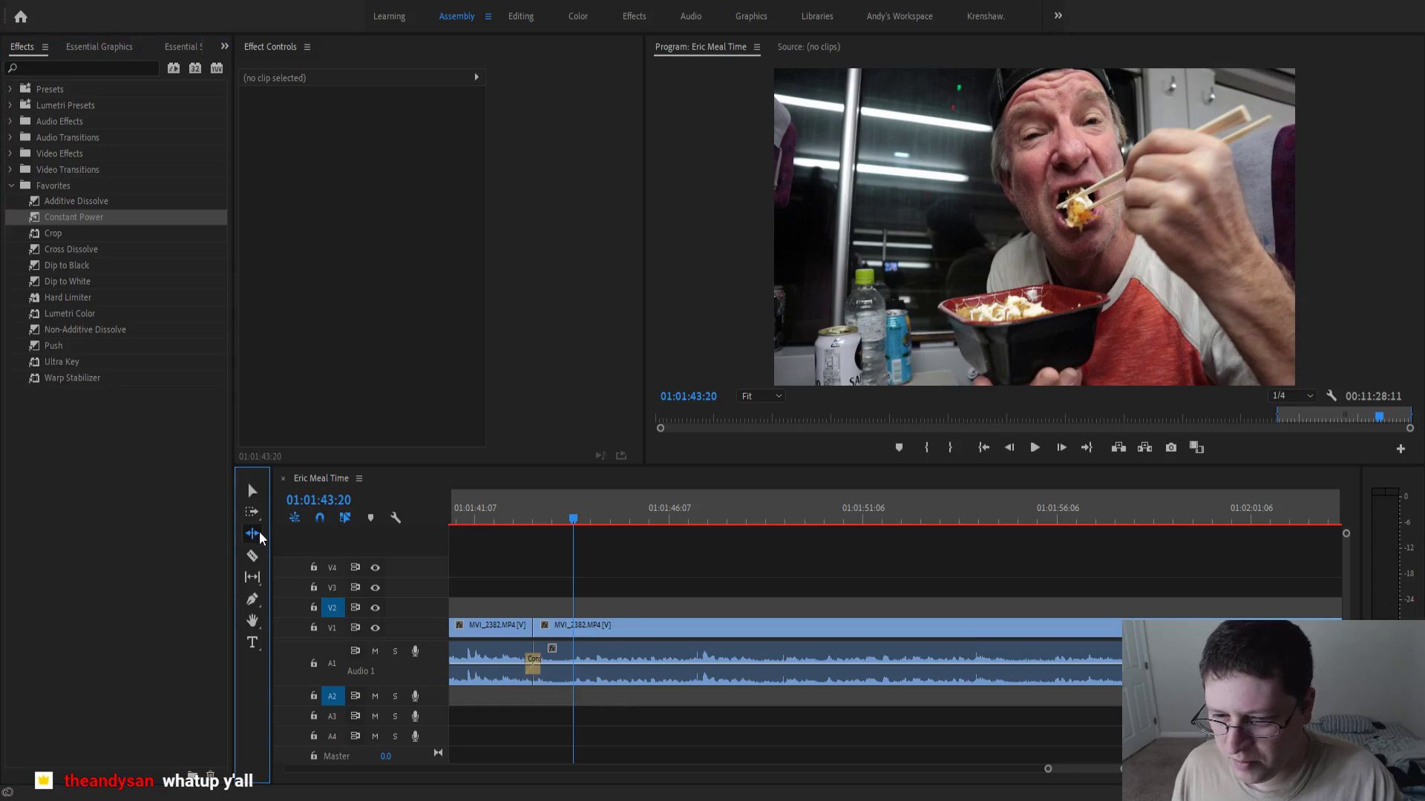
pyautogui.moveTo(537, 623); pyautogui.dragTo(522, 627)
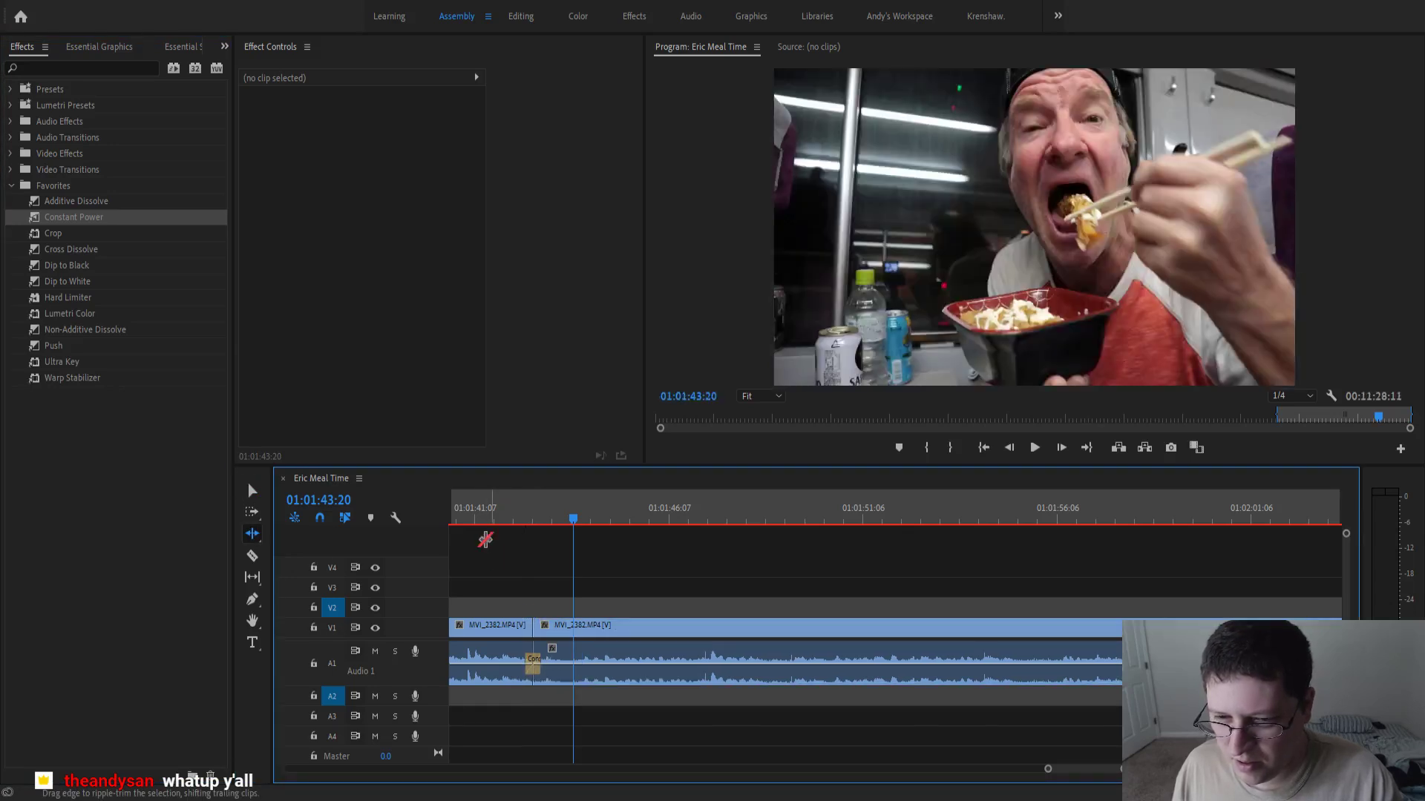
pyautogui.click(480, 520)
pyautogui.press('space')
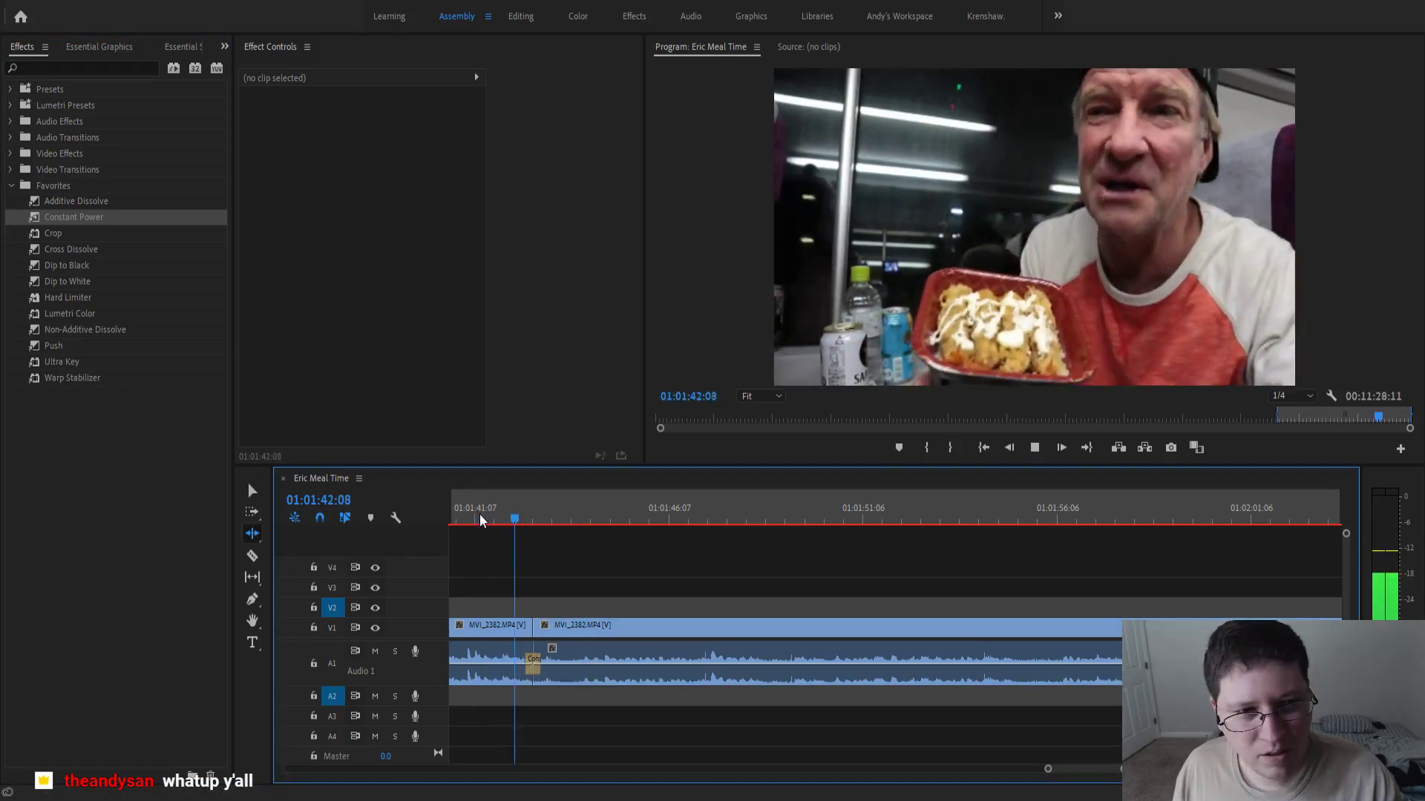
pyautogui.click(253, 492)
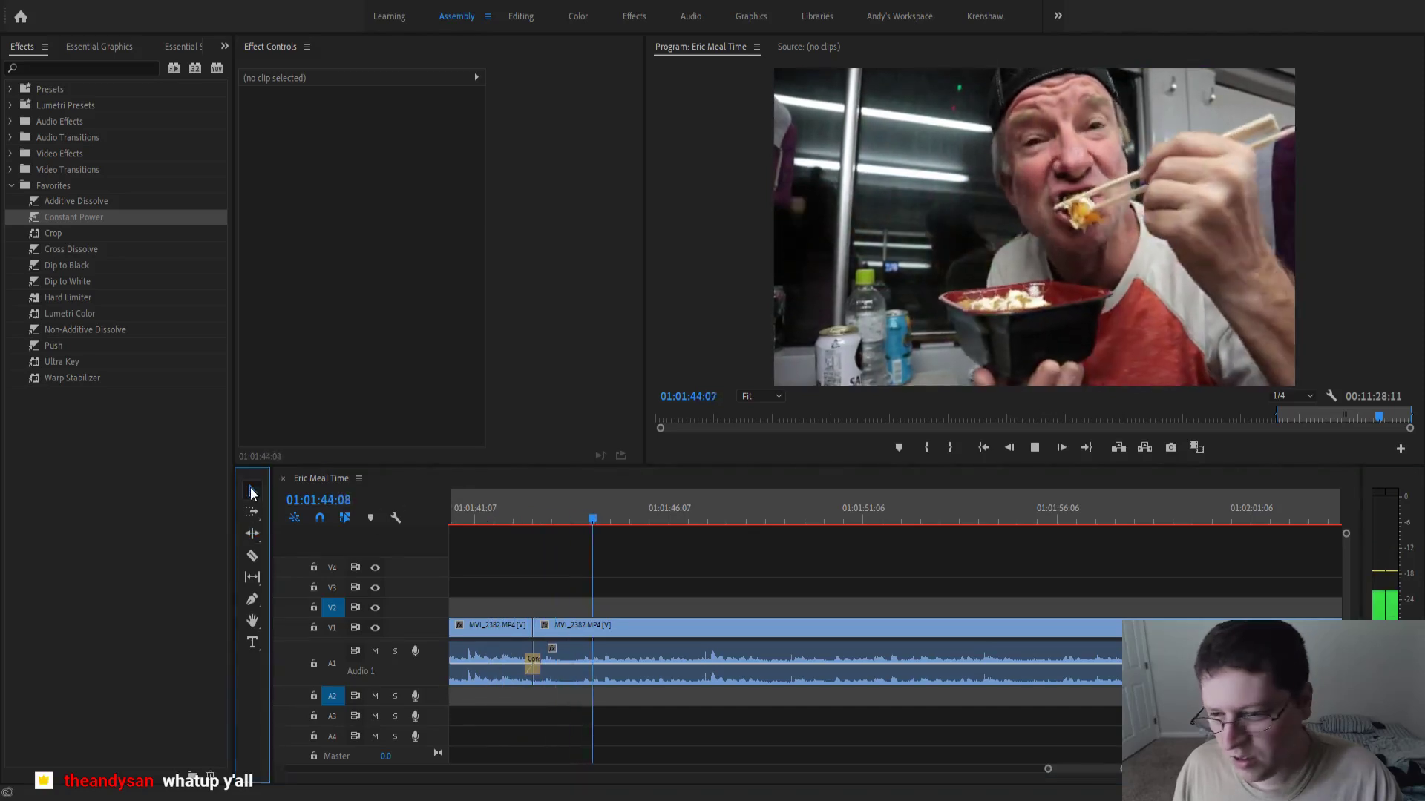
# - Pull the sequence's Out point in to match the shifted end of the Endslate 10.jpg clip
pyautogui.scroll(-5, 714, 697)
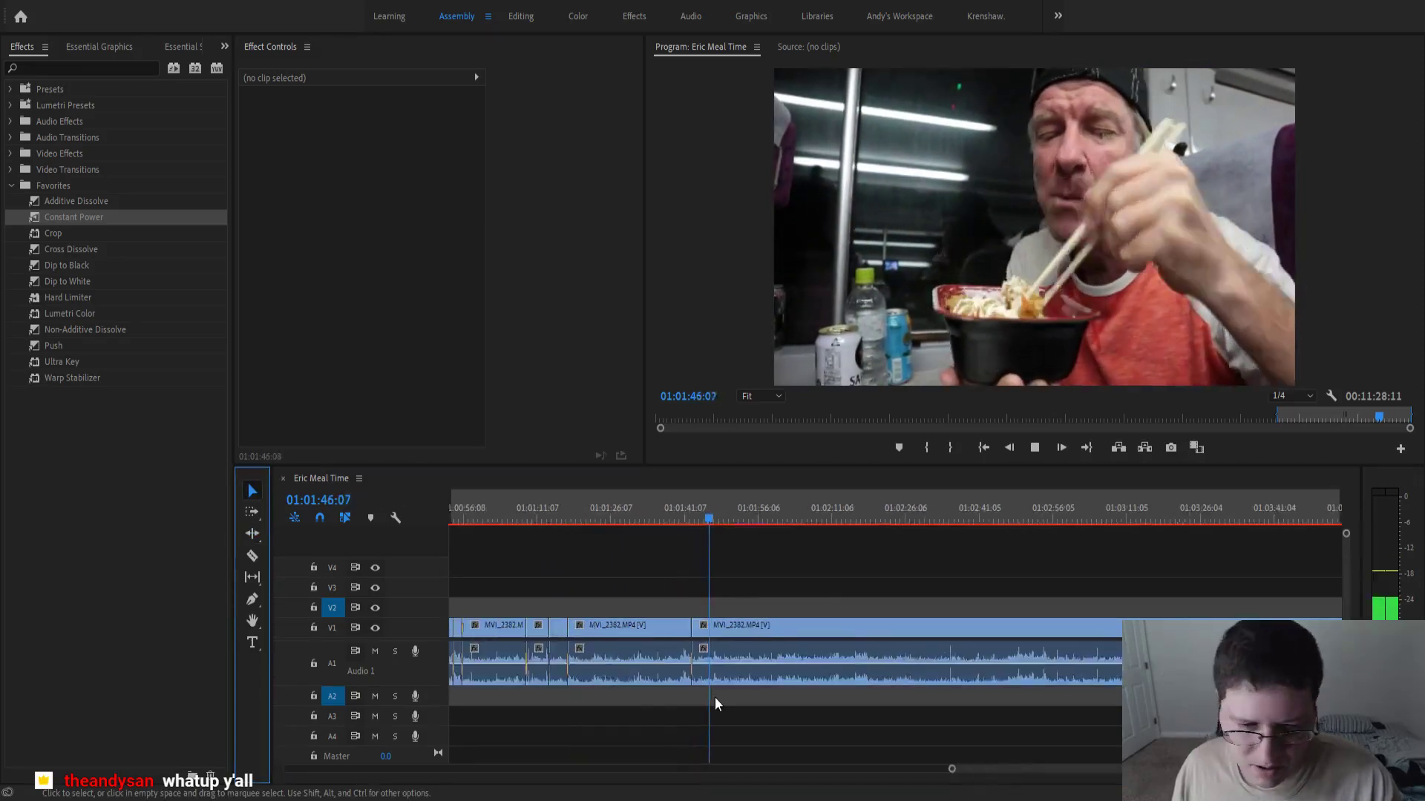
pyautogui.scroll(-10, 715, 696)
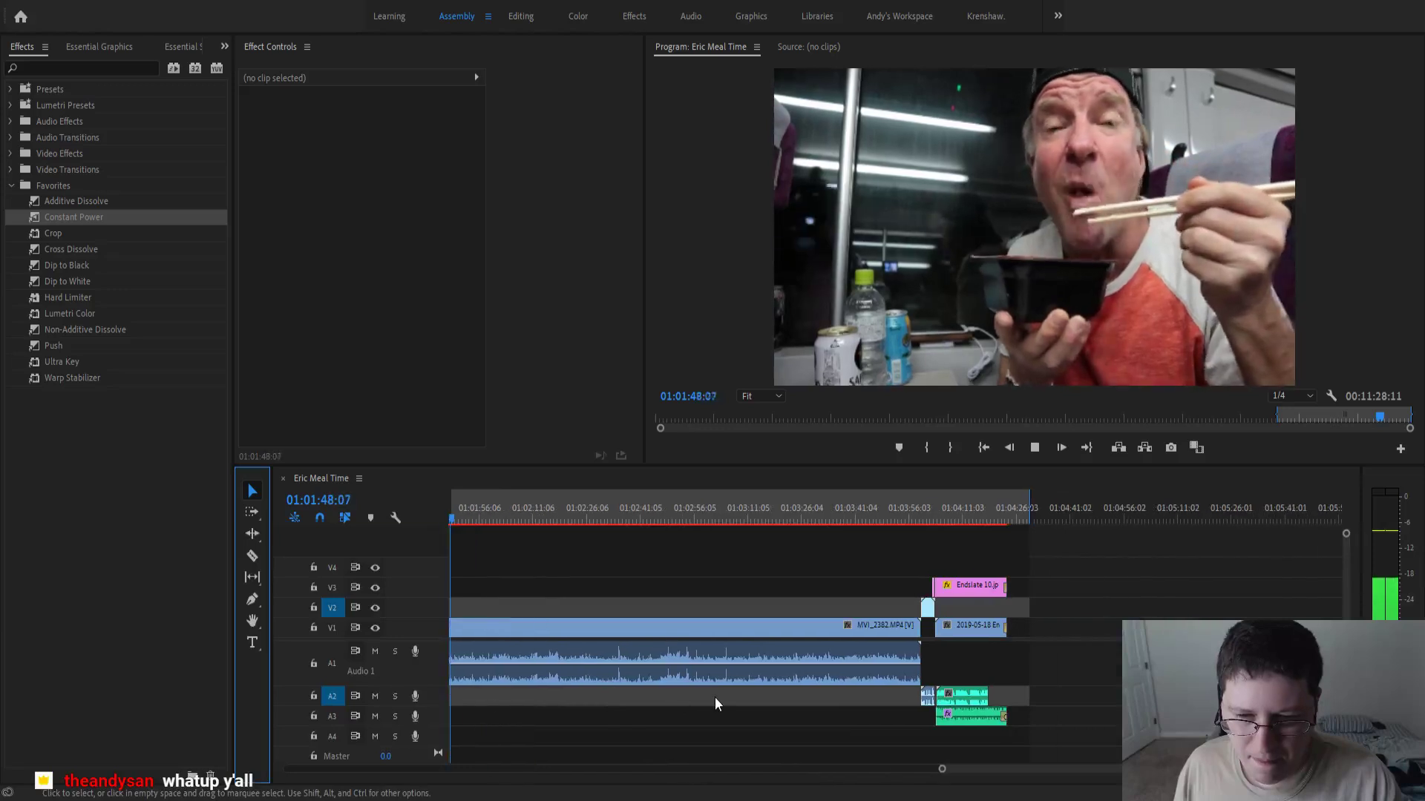
pyautogui.moveTo(1030, 509); pyautogui.dragTo(1008, 509)
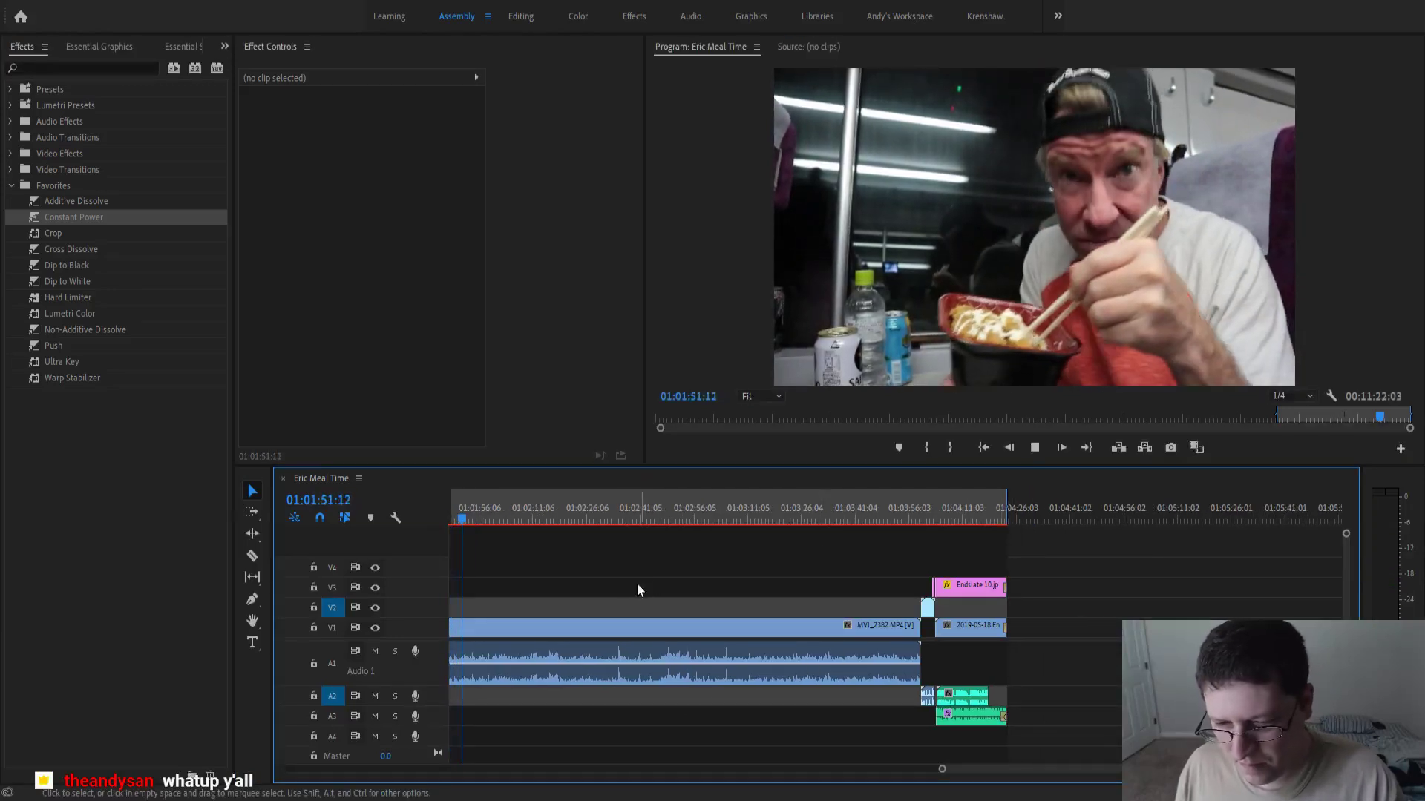
# - Play through the train footage from about 01:01:51 to 01:02:53 and examine it for sections worth cutting
pyautogui.scroll(4, 618, 583)
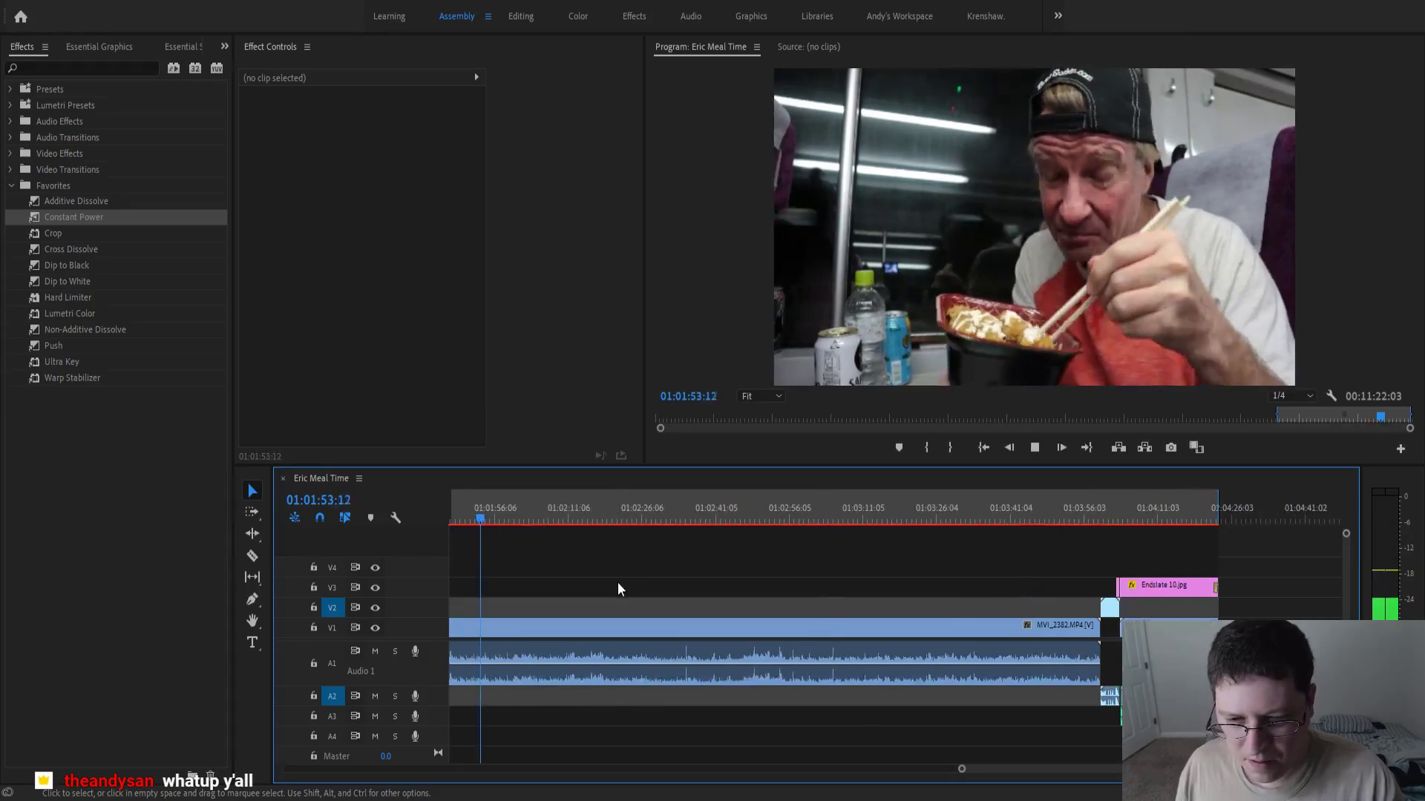
pyautogui.scroll(1, 617, 579)
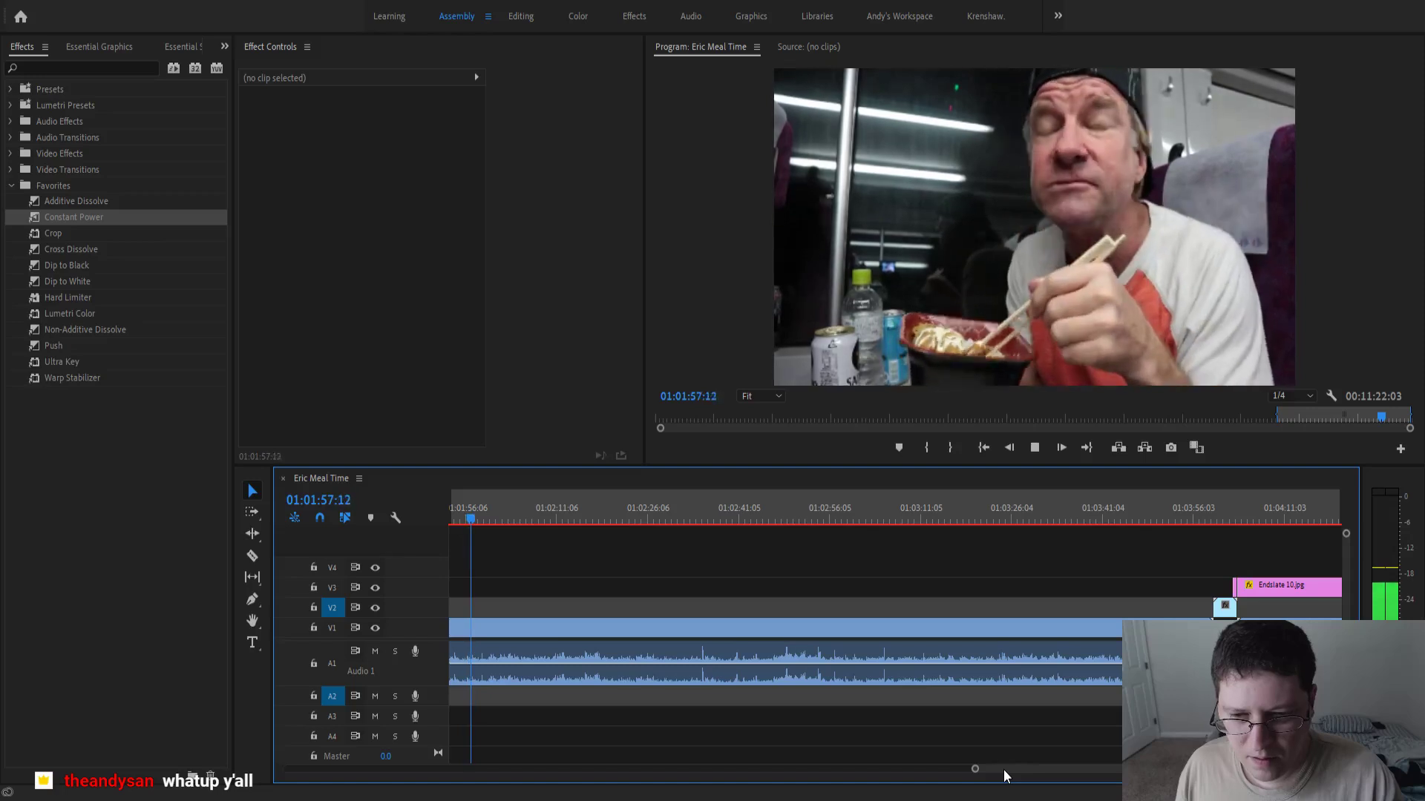
pyautogui.scroll(-1, 1003, 768)
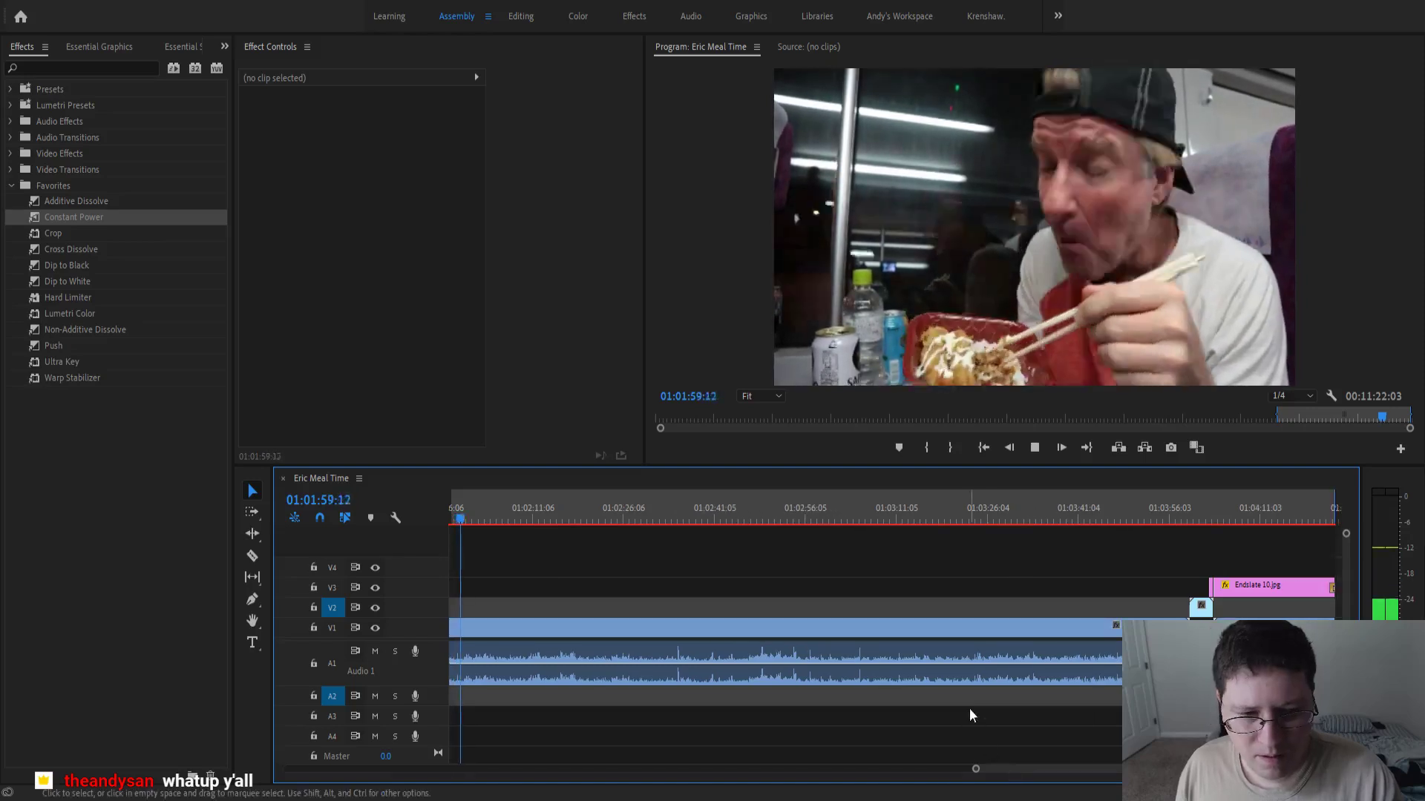
pyautogui.scroll(-1, 969, 703)
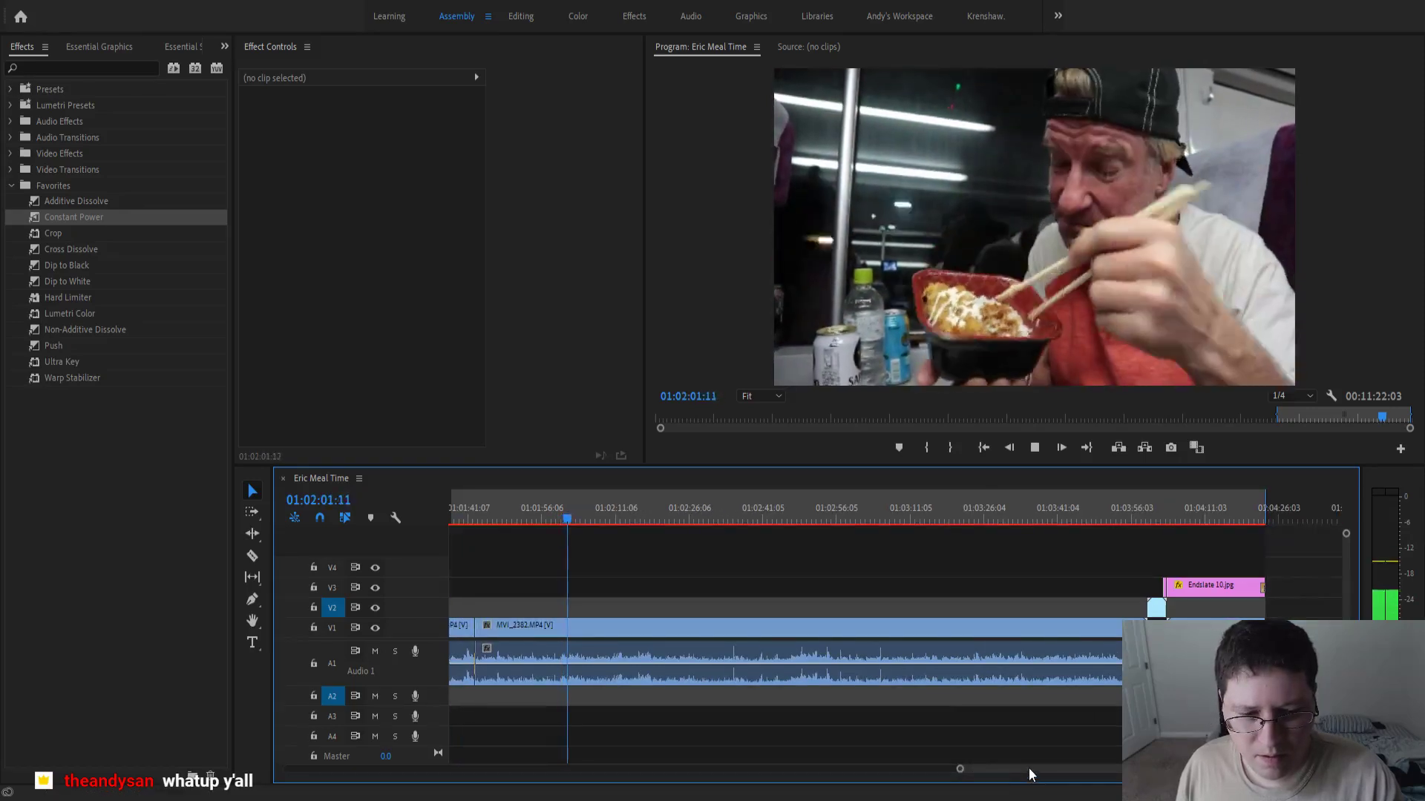
pyautogui.scroll(-5, 1031, 767)
pyautogui.scroll(2, 1034, 769)
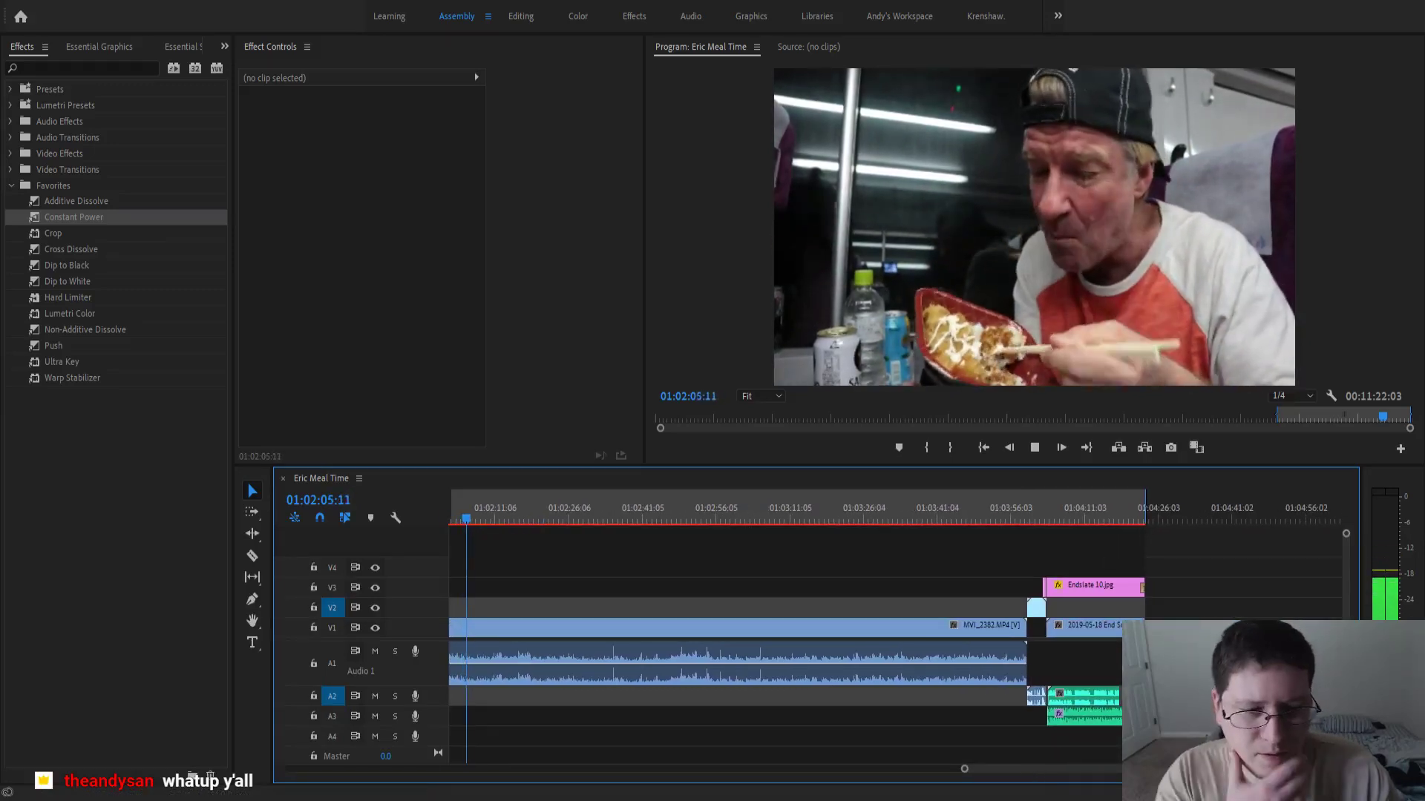
pyautogui.scroll(10, 1031, 768)
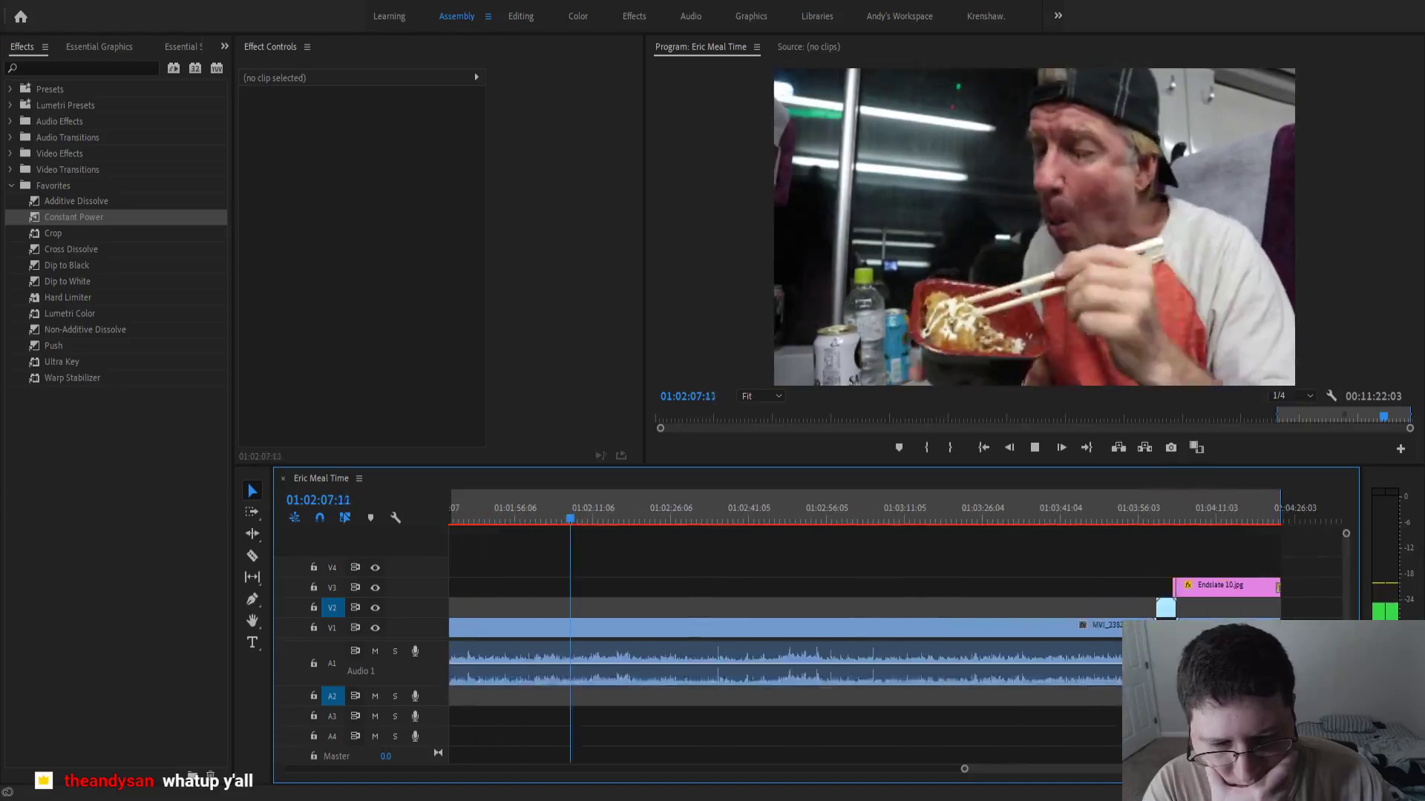
pyautogui.scroll(-15, 1032, 767)
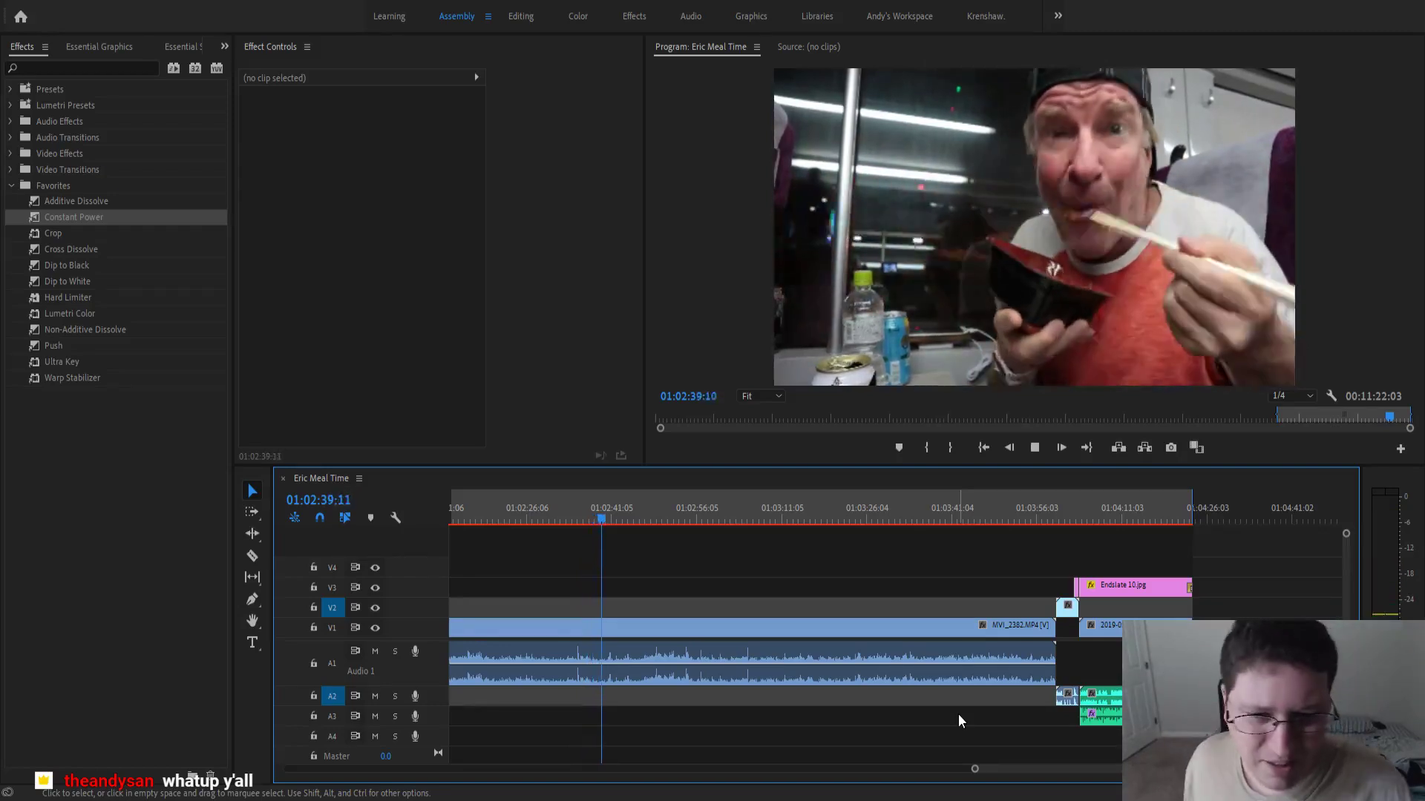
pyautogui.scroll(2, 610, 642)
pyautogui.scroll(-4, 610, 643)
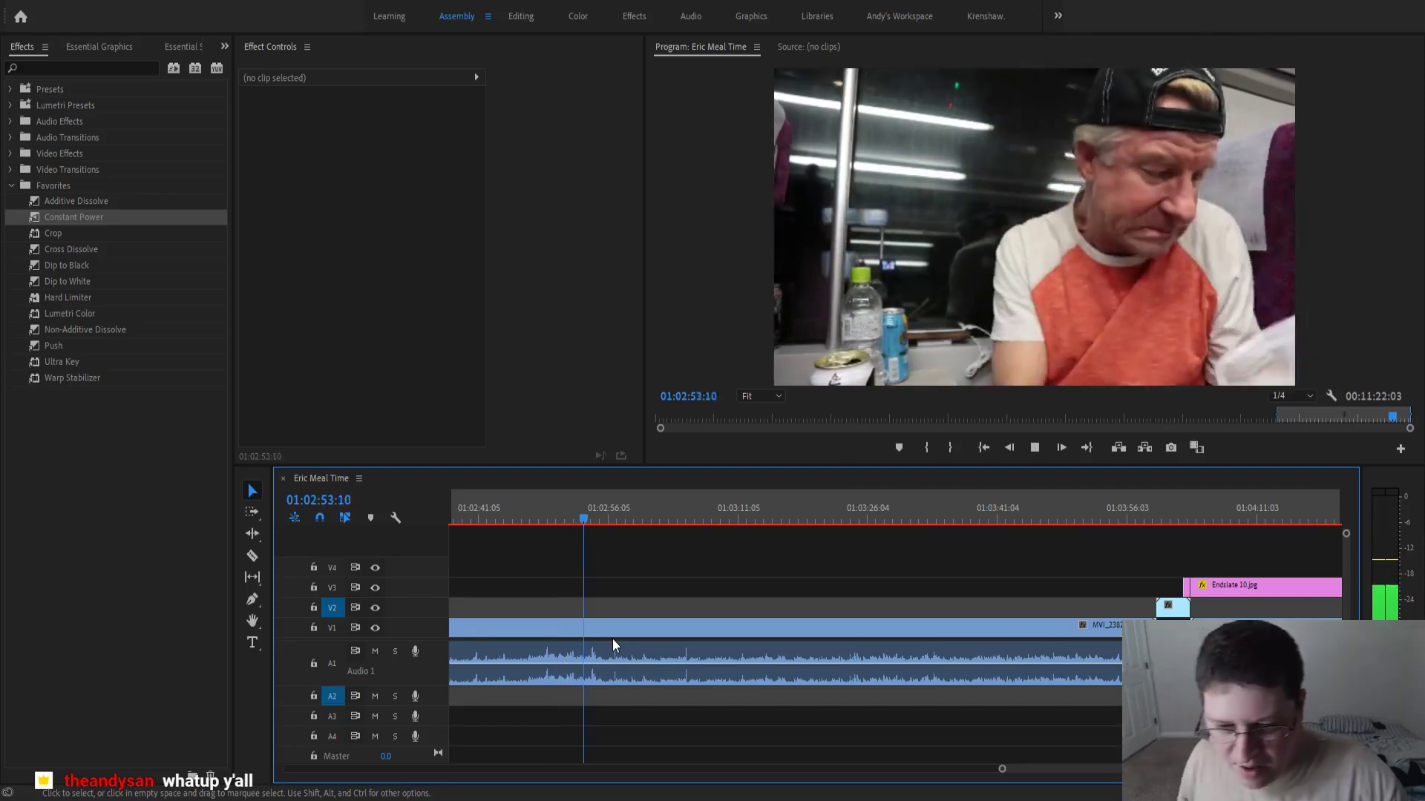
# - Review the footage around 01:02:40 and split the clip at 01:02:45:04, while the man is turned toward the window
pyautogui.scroll(5, 616, 643)
pyautogui.click(597, 506)
pyautogui.press('space')
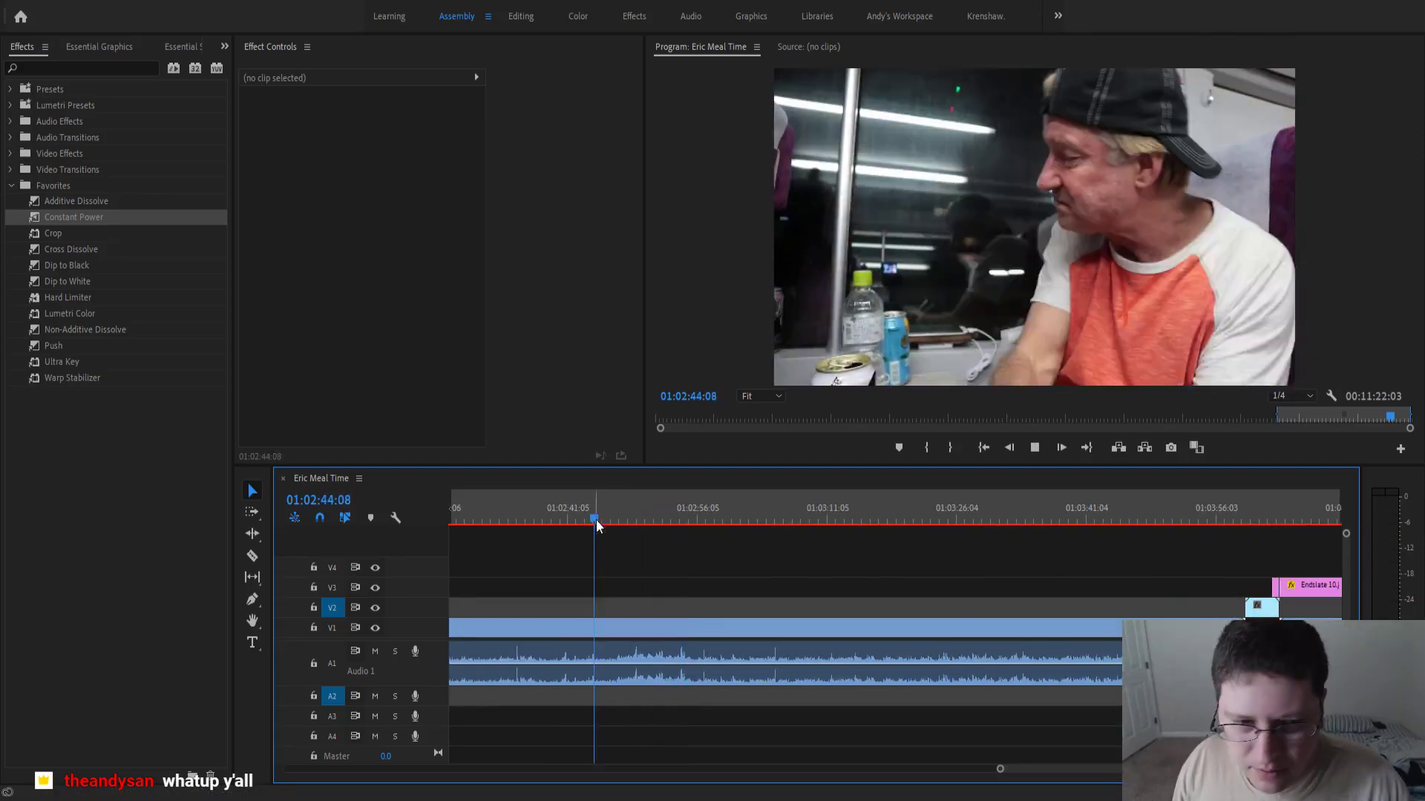
pyautogui.click(558, 517)
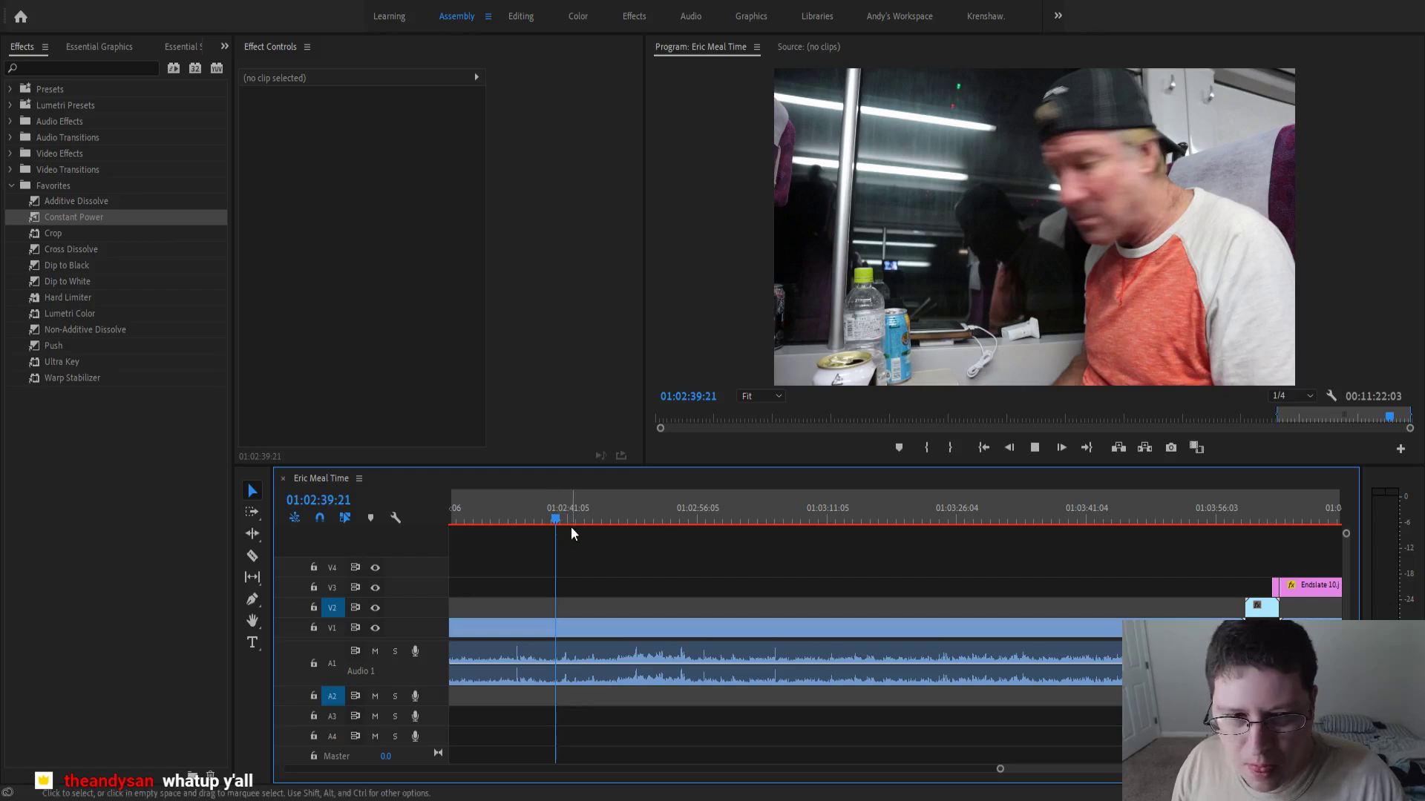
pyautogui.press('=')
pyautogui.press('=')
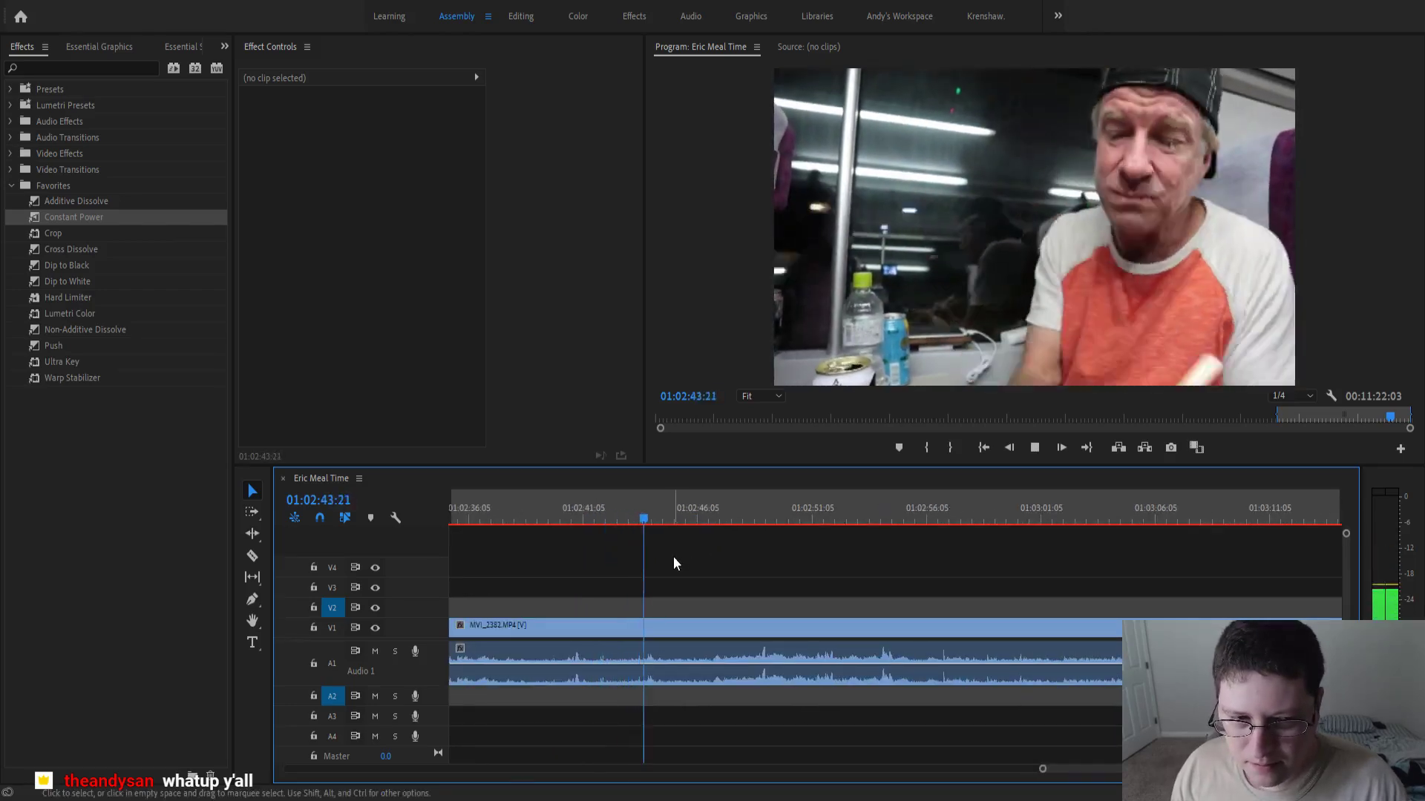
pyautogui.press('space')
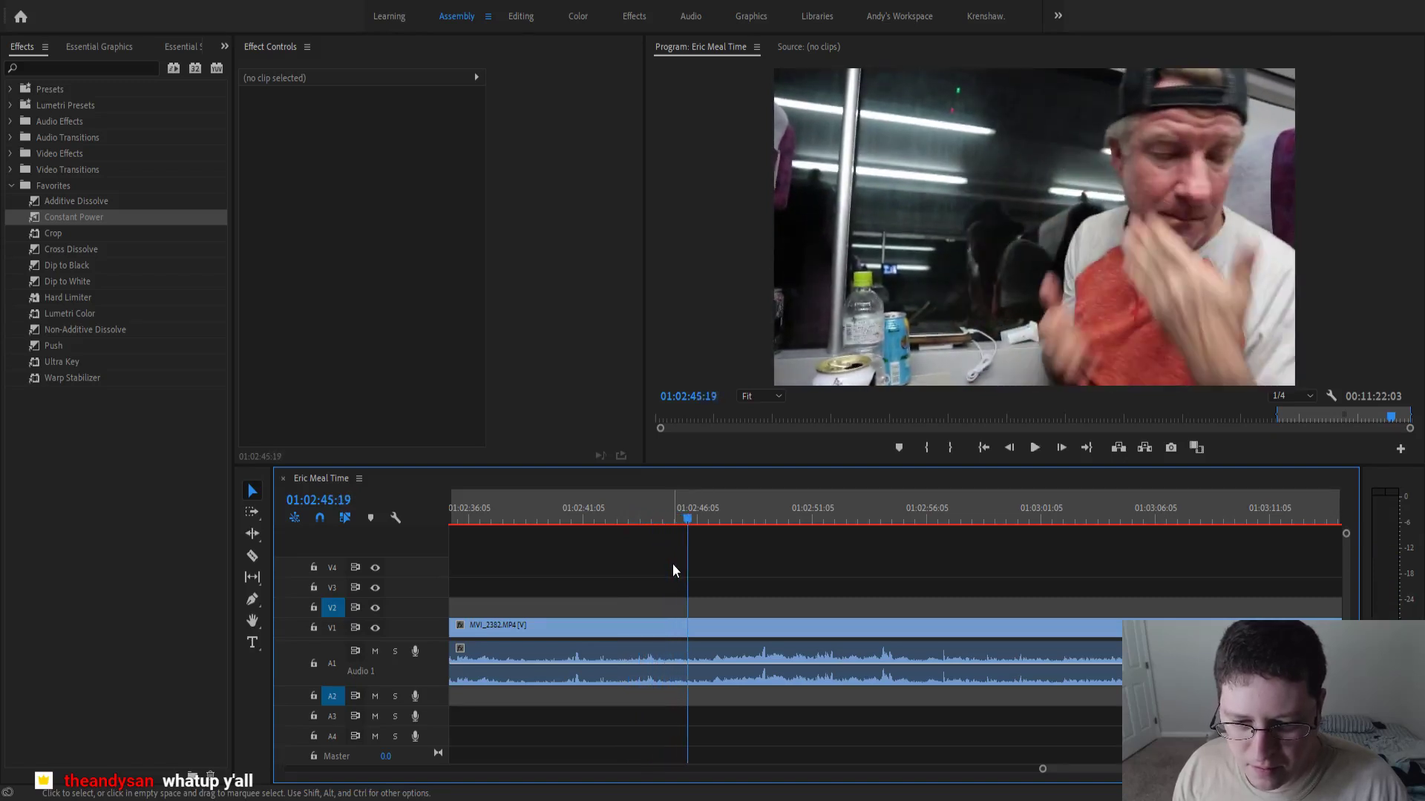
pyautogui.click(683, 523)
pyautogui.moveTo(683, 523); pyautogui.dragTo(671, 528)
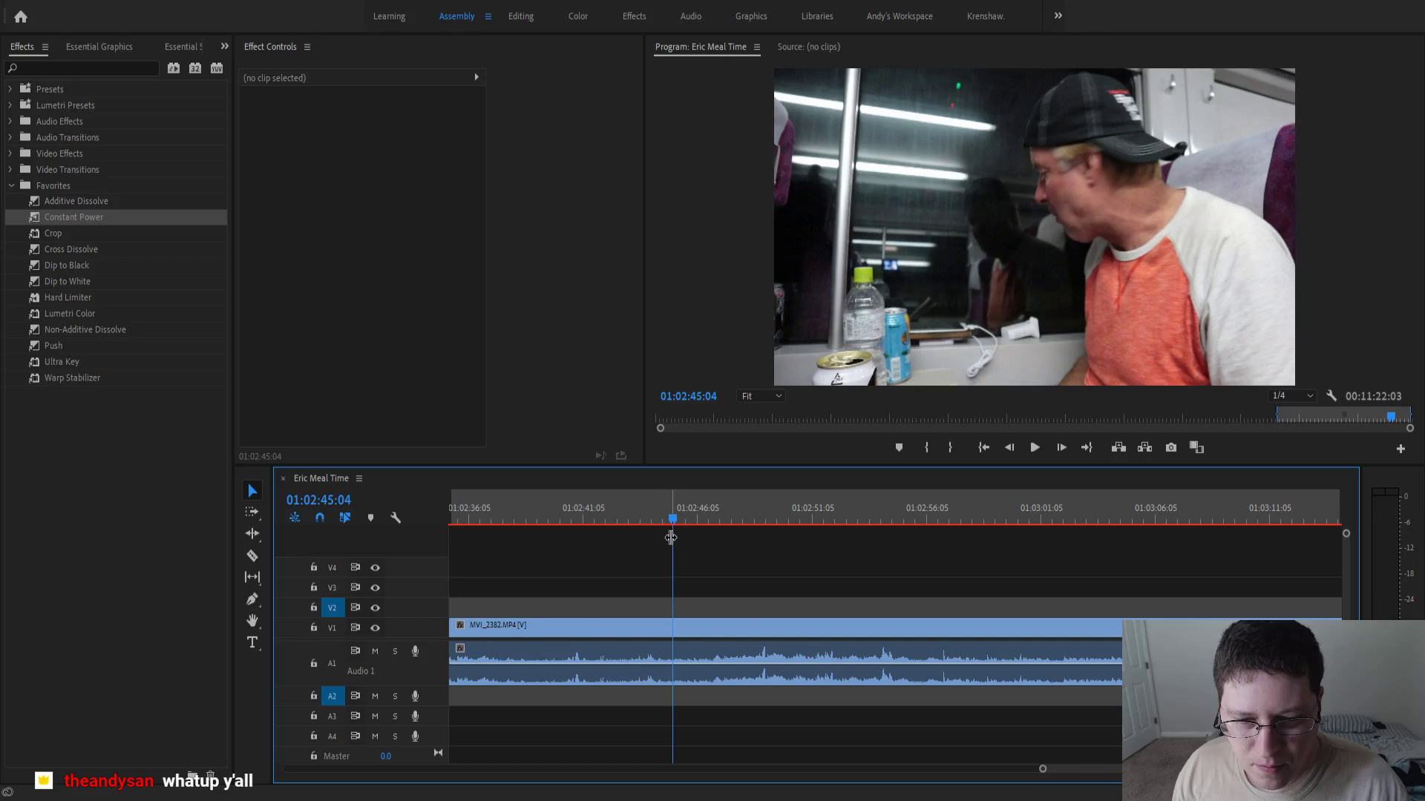
pyautogui.hotkey('ctrl', 'k')
# - Review the footage from about 01:02:53 and split the clip at 01:02:56:16, as the man faces the camera with his hand raised
pyautogui.click(844, 515)
pyautogui.press('space')
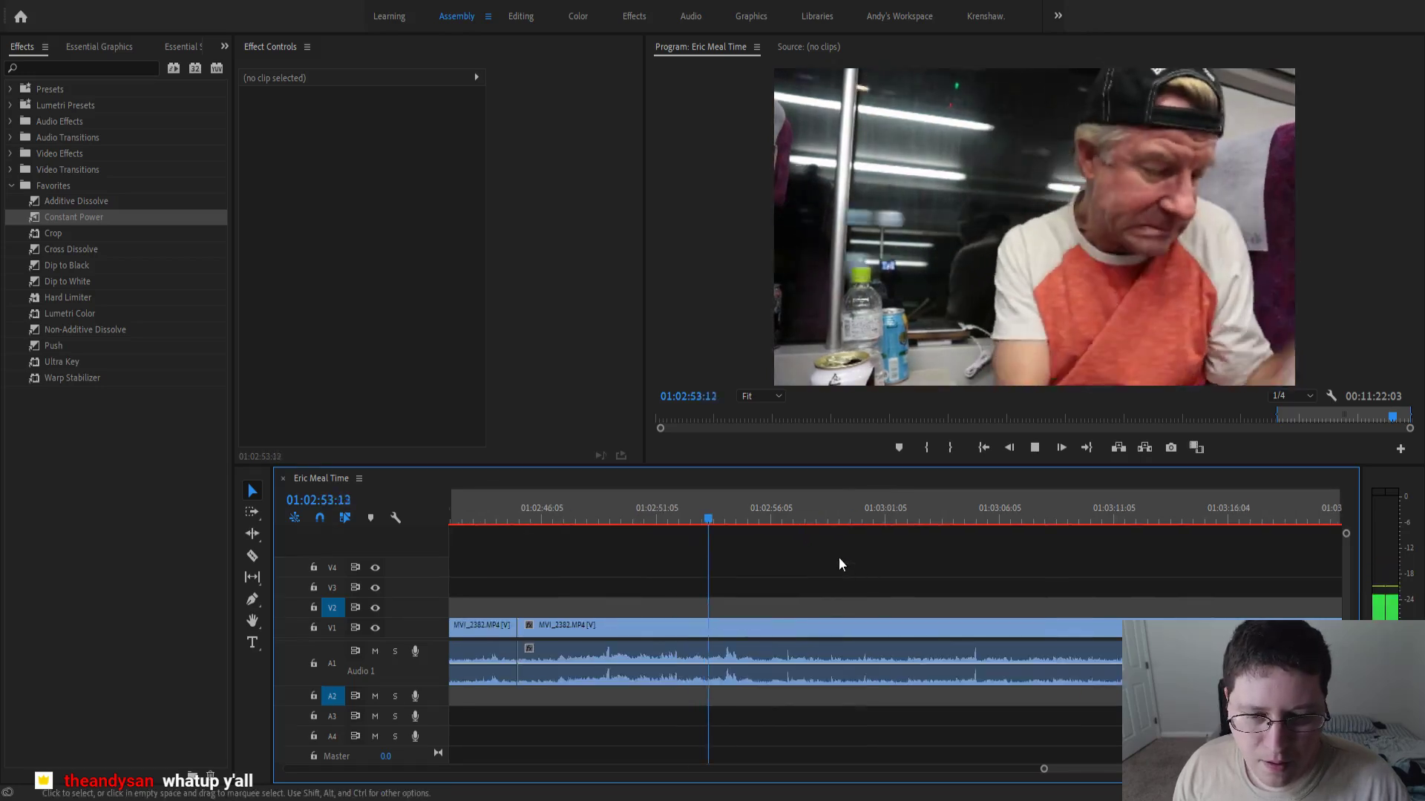
pyautogui.scroll(-3, 838, 558)
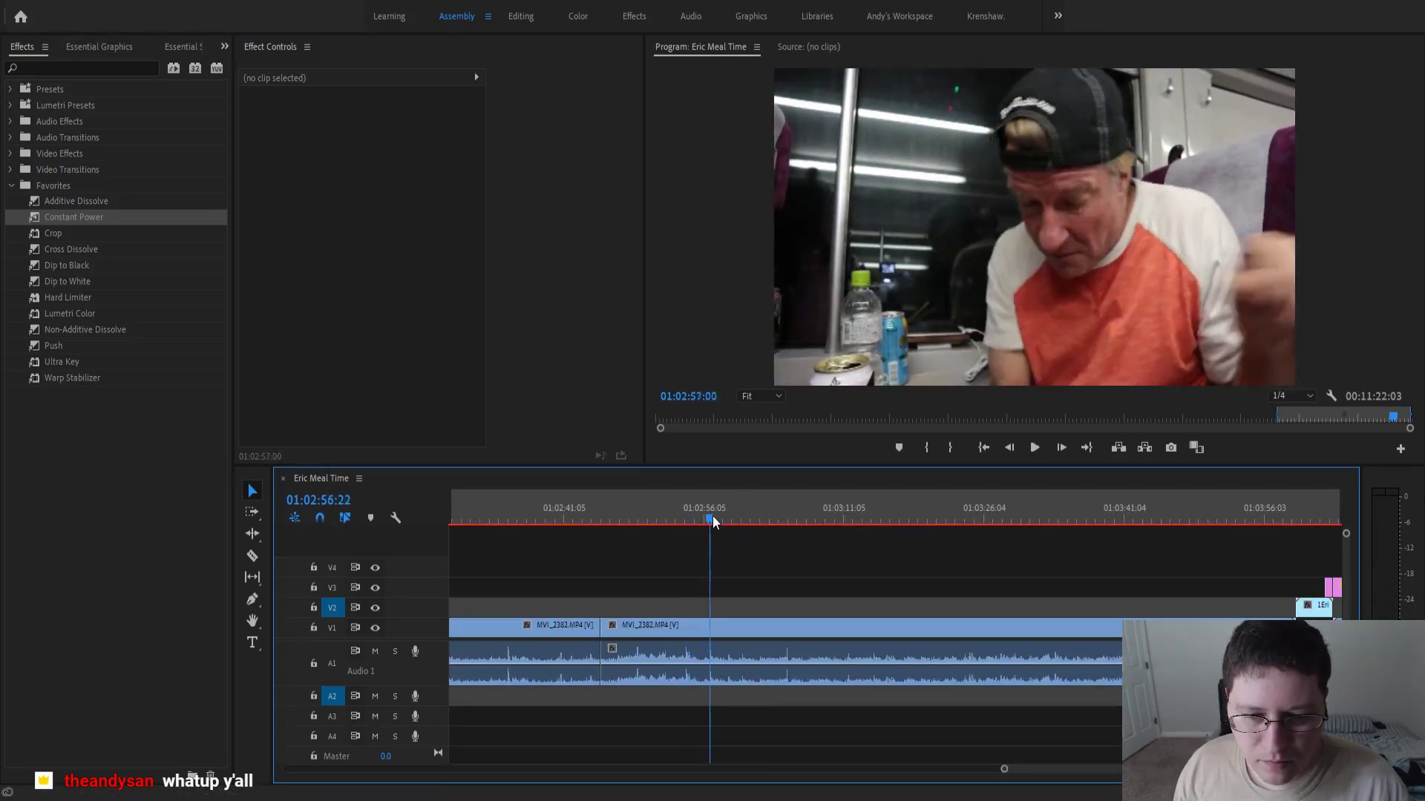
pyautogui.scroll(3, 702, 546)
pyautogui.scroll(1, 702, 545)
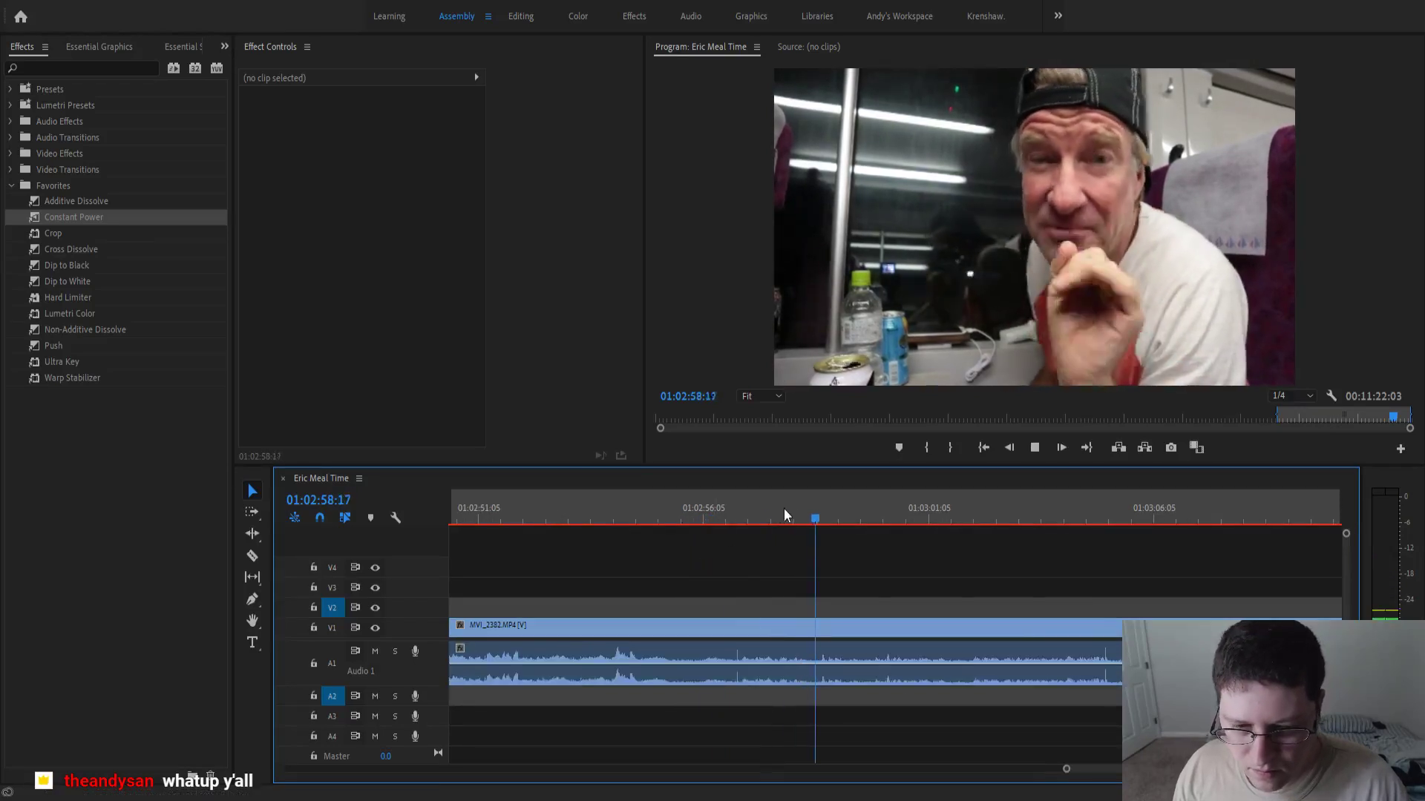
pyautogui.moveTo(784, 512); pyautogui.dragTo(727, 536)
pyautogui.press('Left')
pyautogui.press('Left')
pyautogui.press('Left')
pyautogui.press('Left')
pyautogui.hotkey('ctrl', 'k')
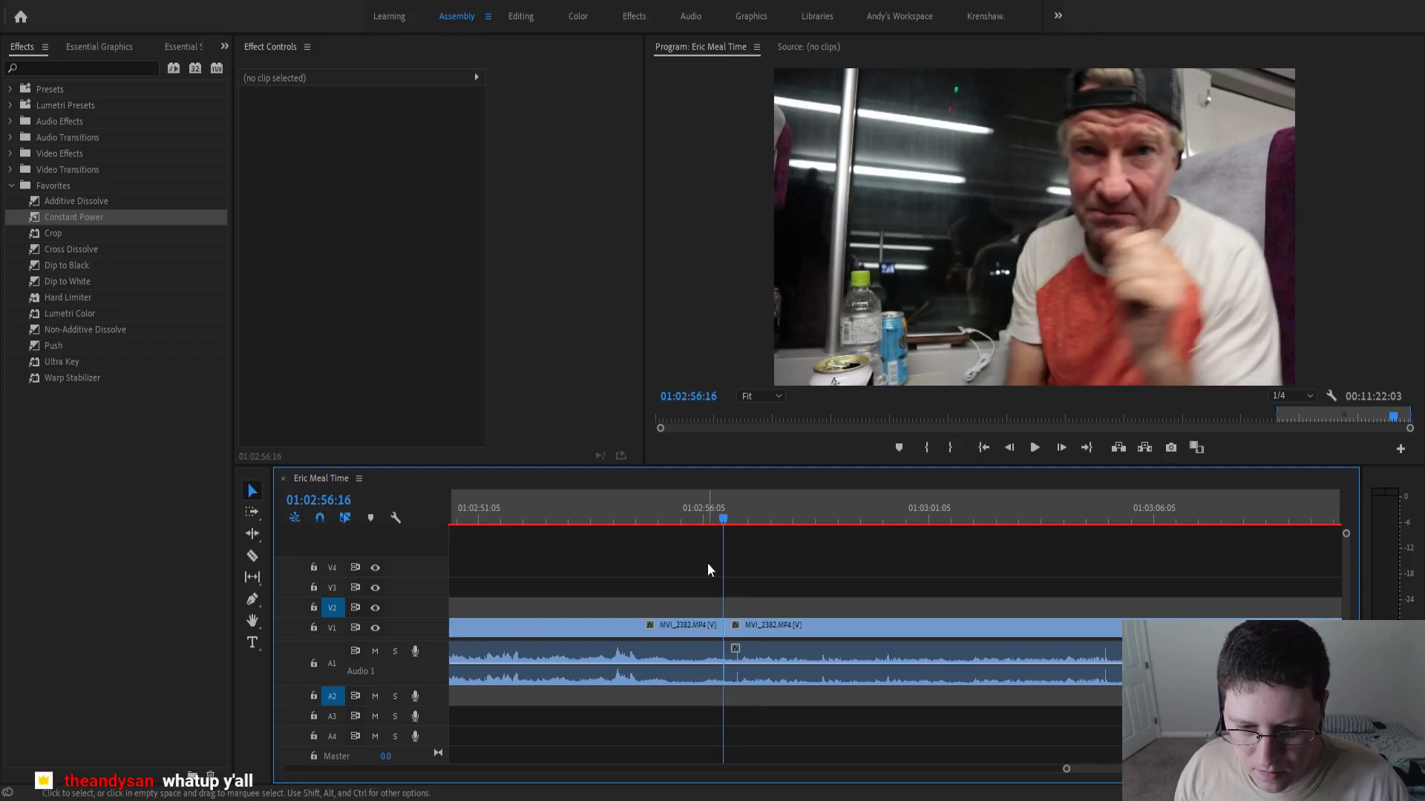
# - Ripple-delete the segment between the two new cuts, apply a Constant Power crossfade to the A1 audio join, and play it back
pyautogui.scroll(-3, 707, 562)
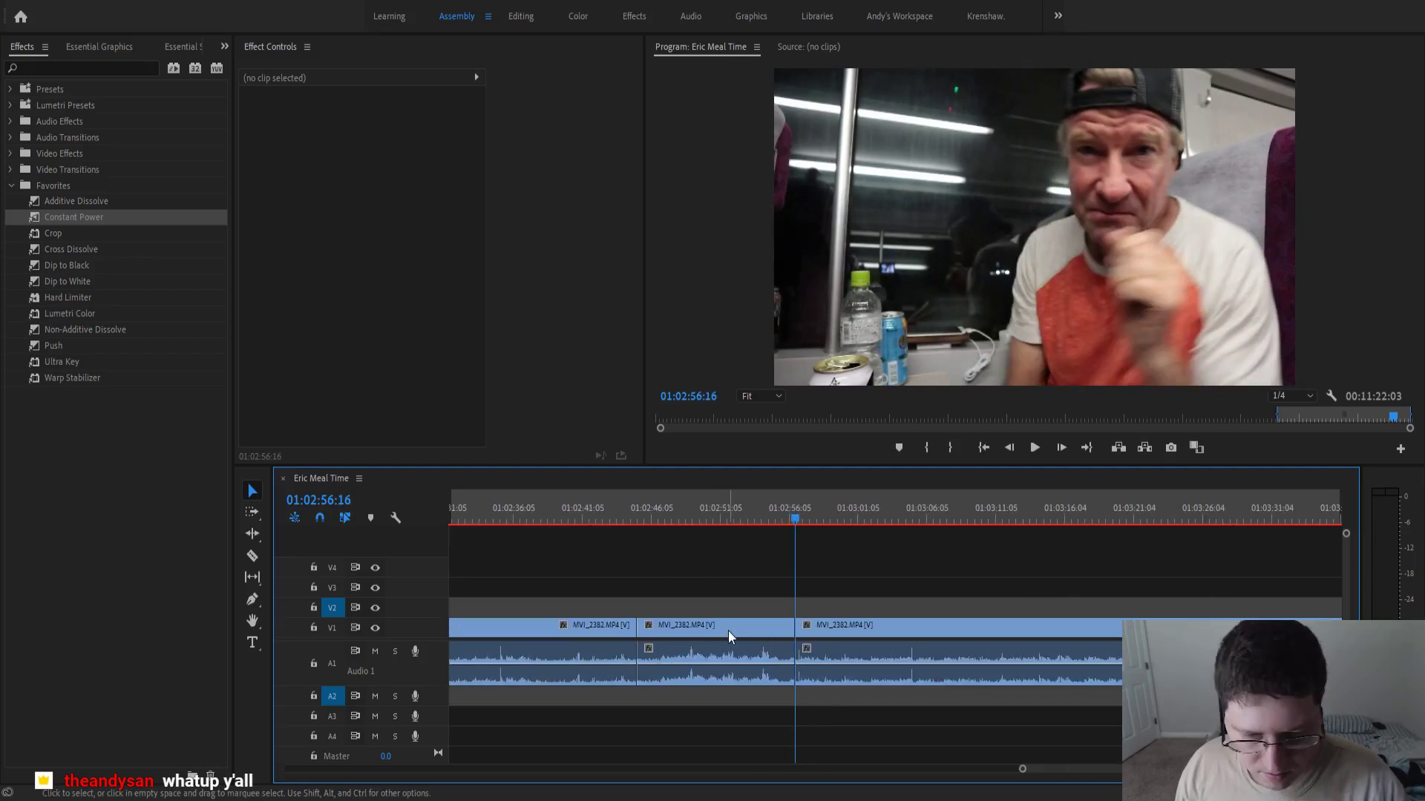
pyautogui.click(737, 654)
pyautogui.press('q')
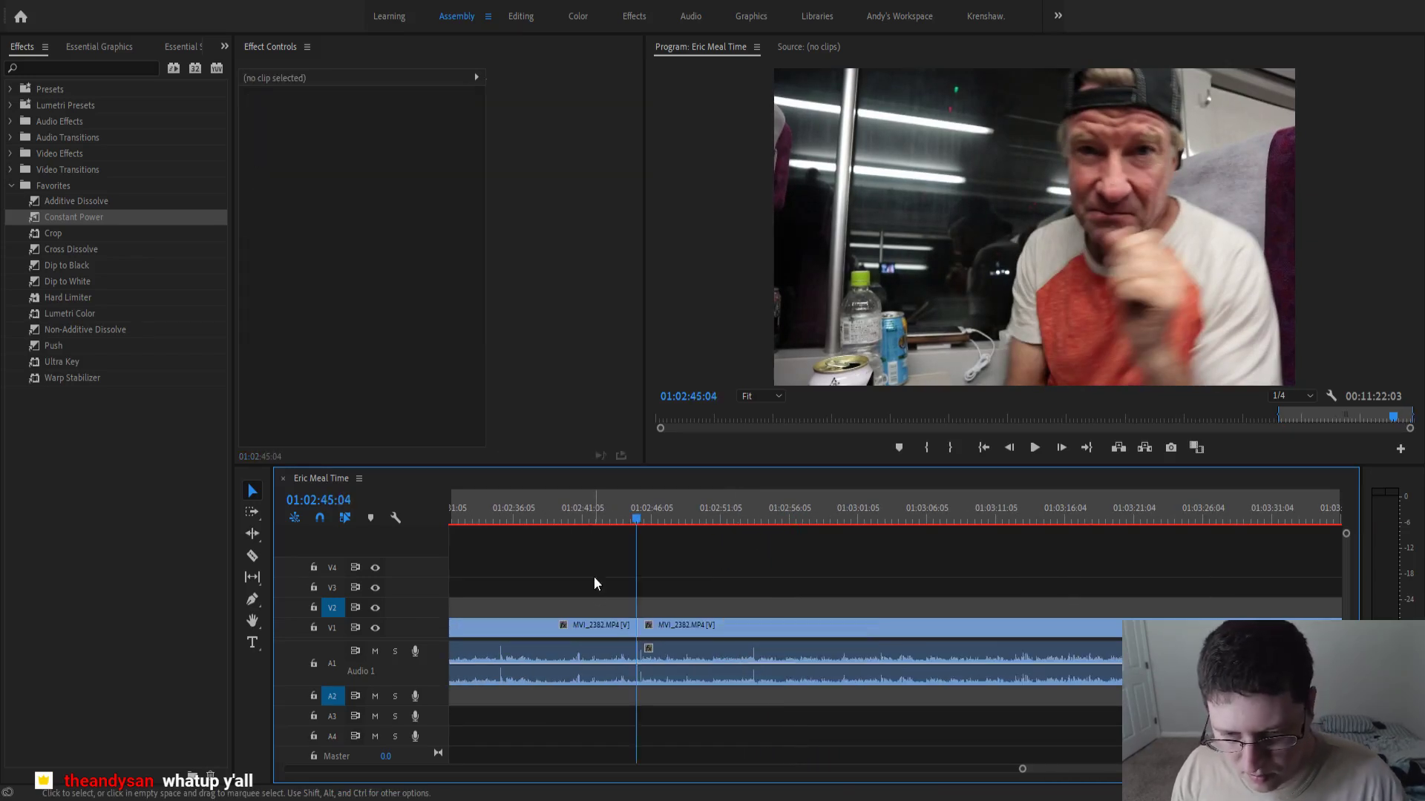
pyautogui.click(613, 513)
pyautogui.click(61, 216)
pyautogui.moveTo(61, 217); pyautogui.dragTo(638, 665)
pyautogui.press('space')
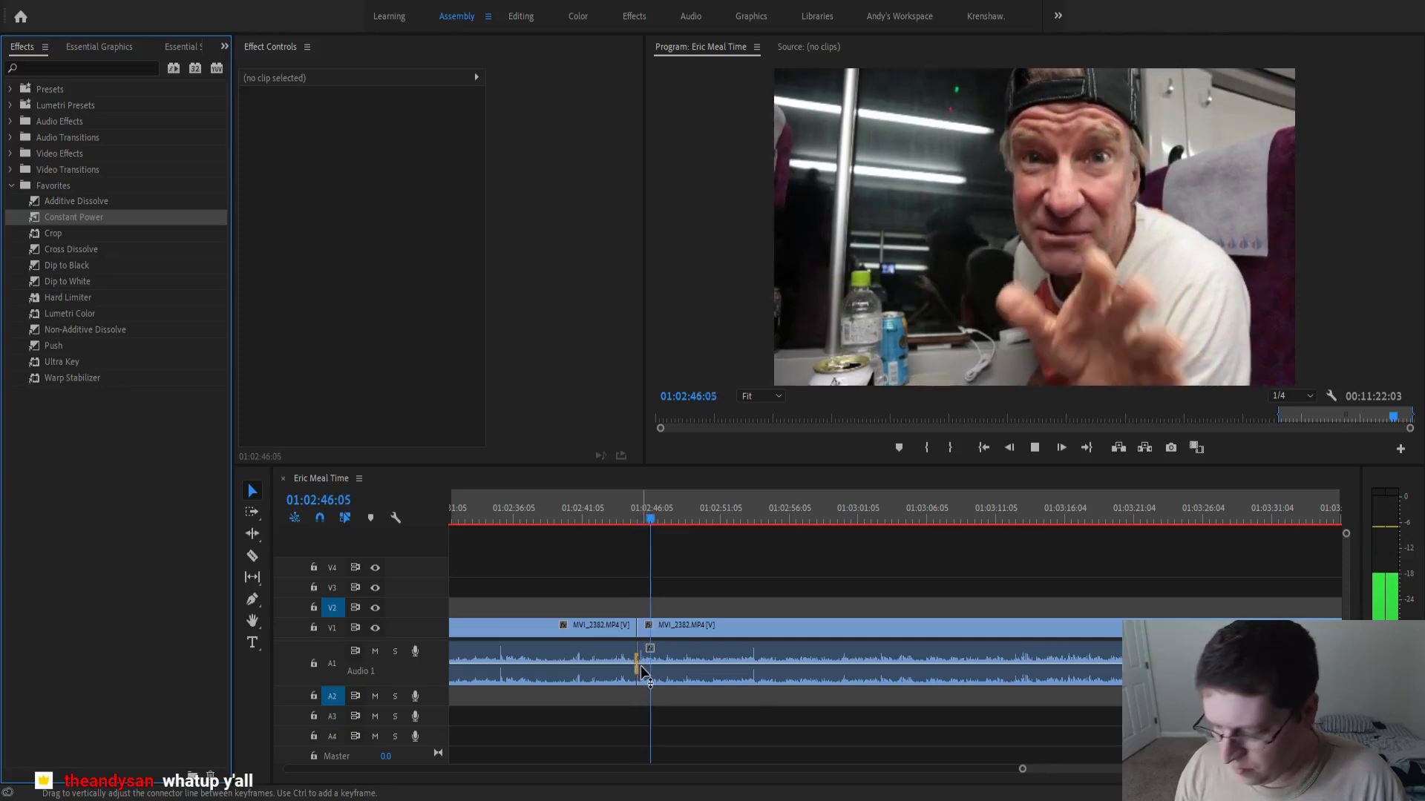
# - Pull the sequence's Out point in to the new end of the Endslate 10.jpg clip
pyautogui.scroll(-3, 754, 703)
pyautogui.scroll(-1, 754, 703)
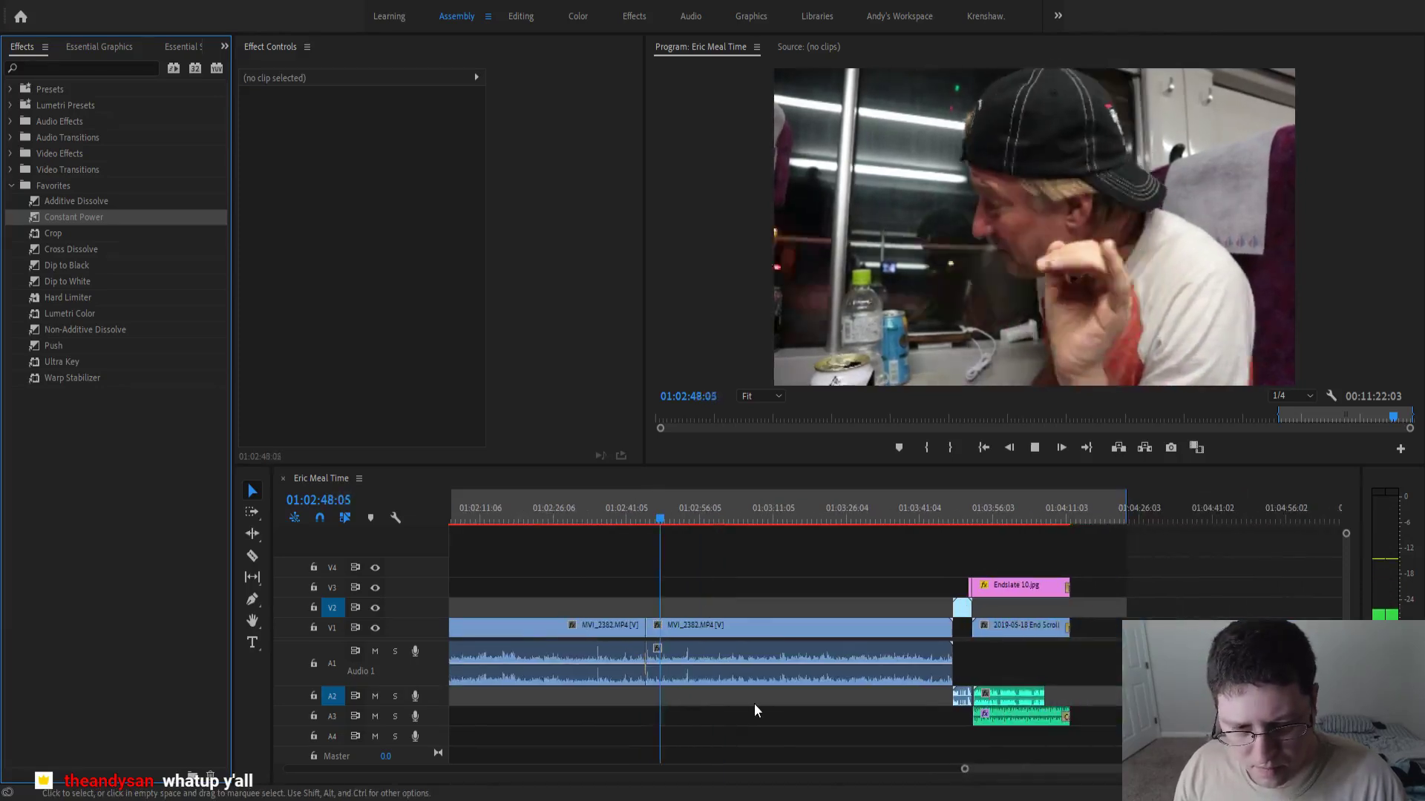
pyautogui.moveTo(1126, 496); pyautogui.dragTo(1077, 508)
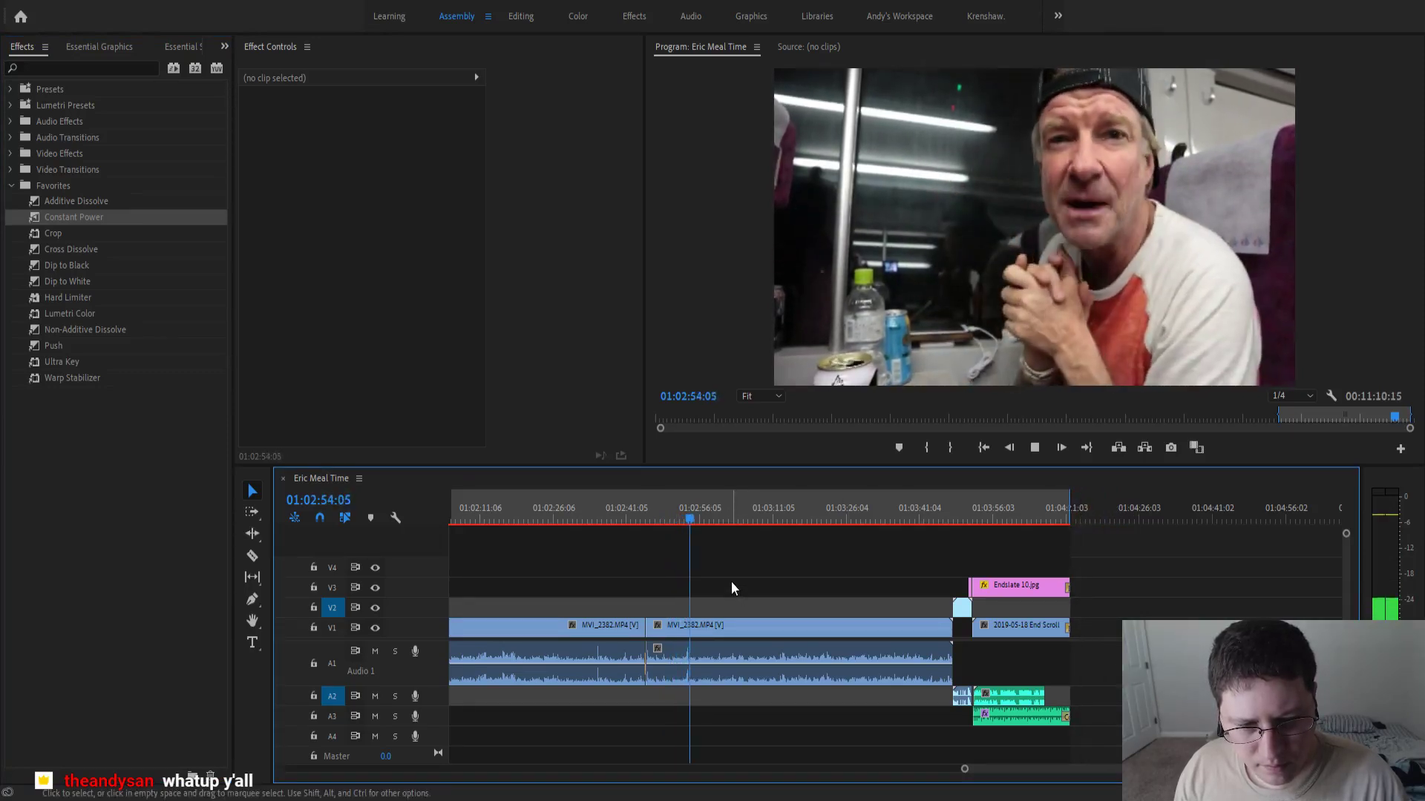
# - Locate the 6a-NomNomNom.png graphic near 00:45:11:23 in the earlier edit and select it together with its A2 sound clip
pyautogui.scroll(3, 754, 570)
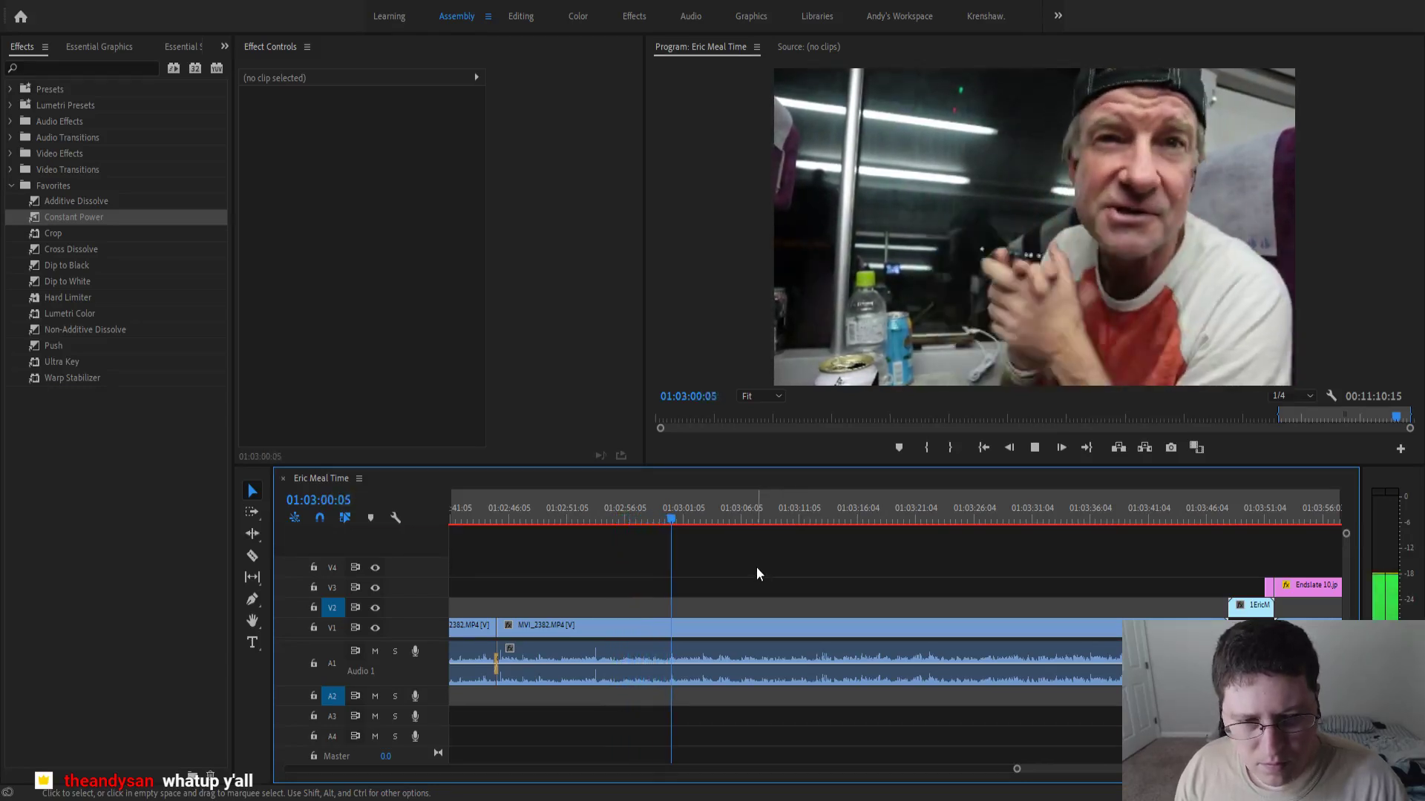
pyautogui.press('space')
pyautogui.scroll(-3, 754, 570)
pyautogui.scroll(-5, 740, 571)
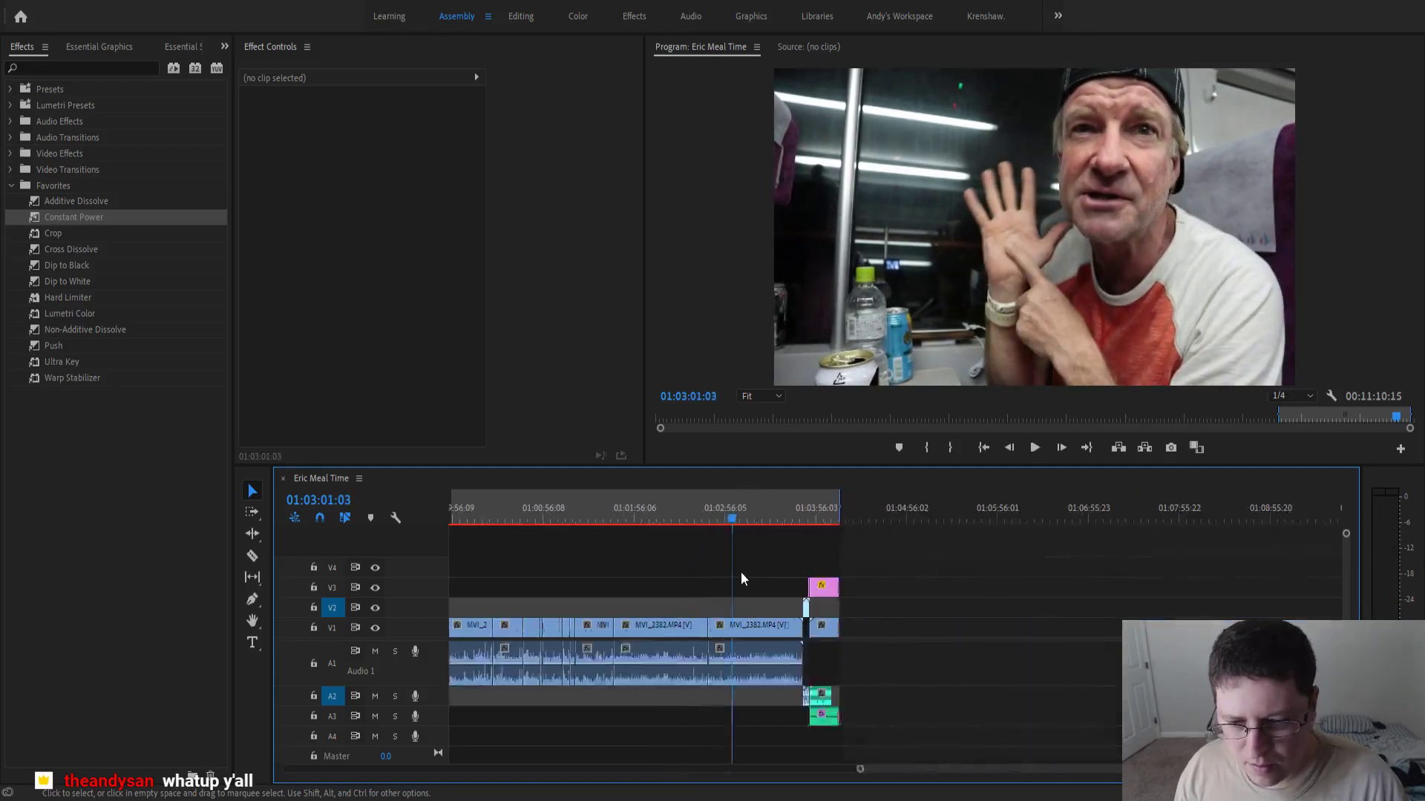
pyautogui.scroll(-2, 684, 567)
pyautogui.scroll(8, 723, 548)
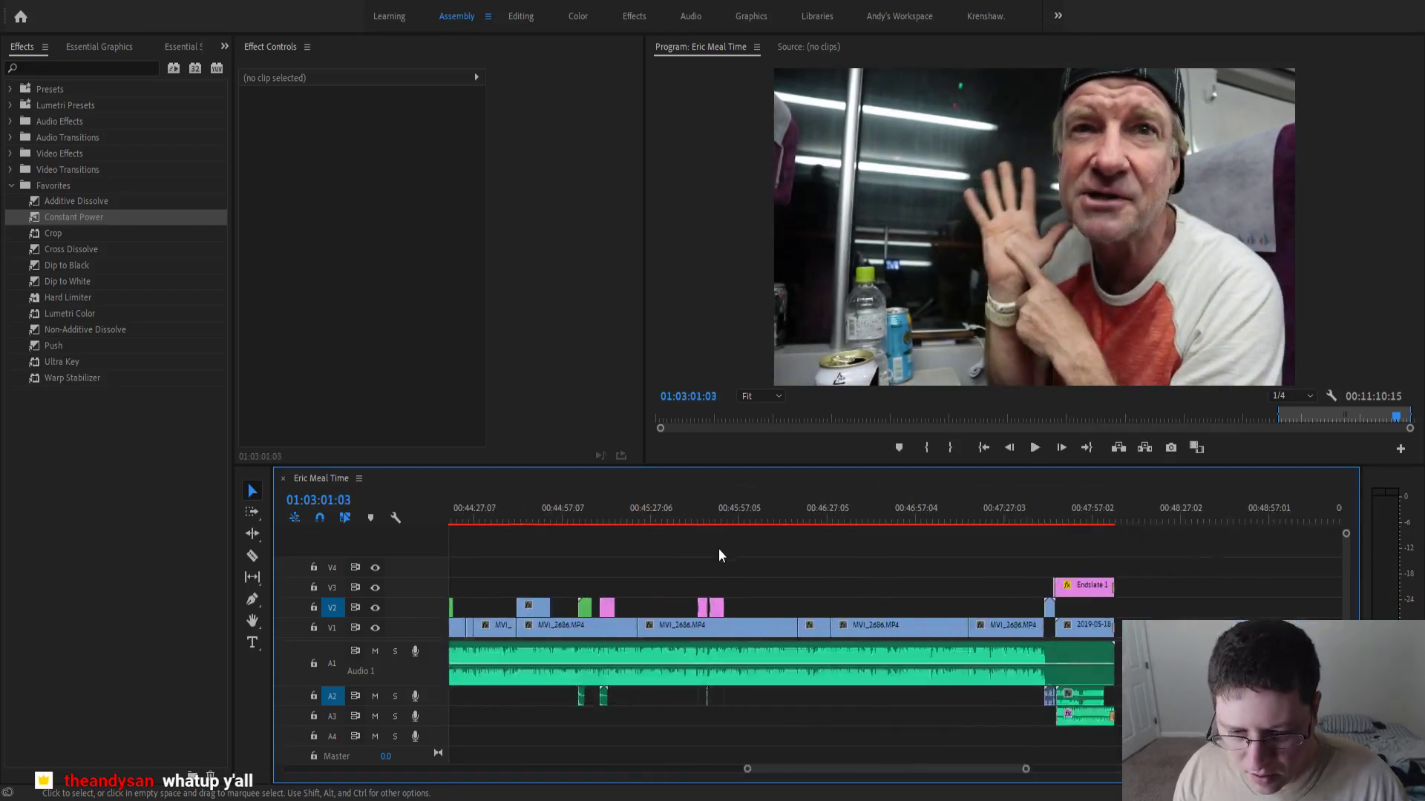
pyautogui.scroll(-1, 719, 555)
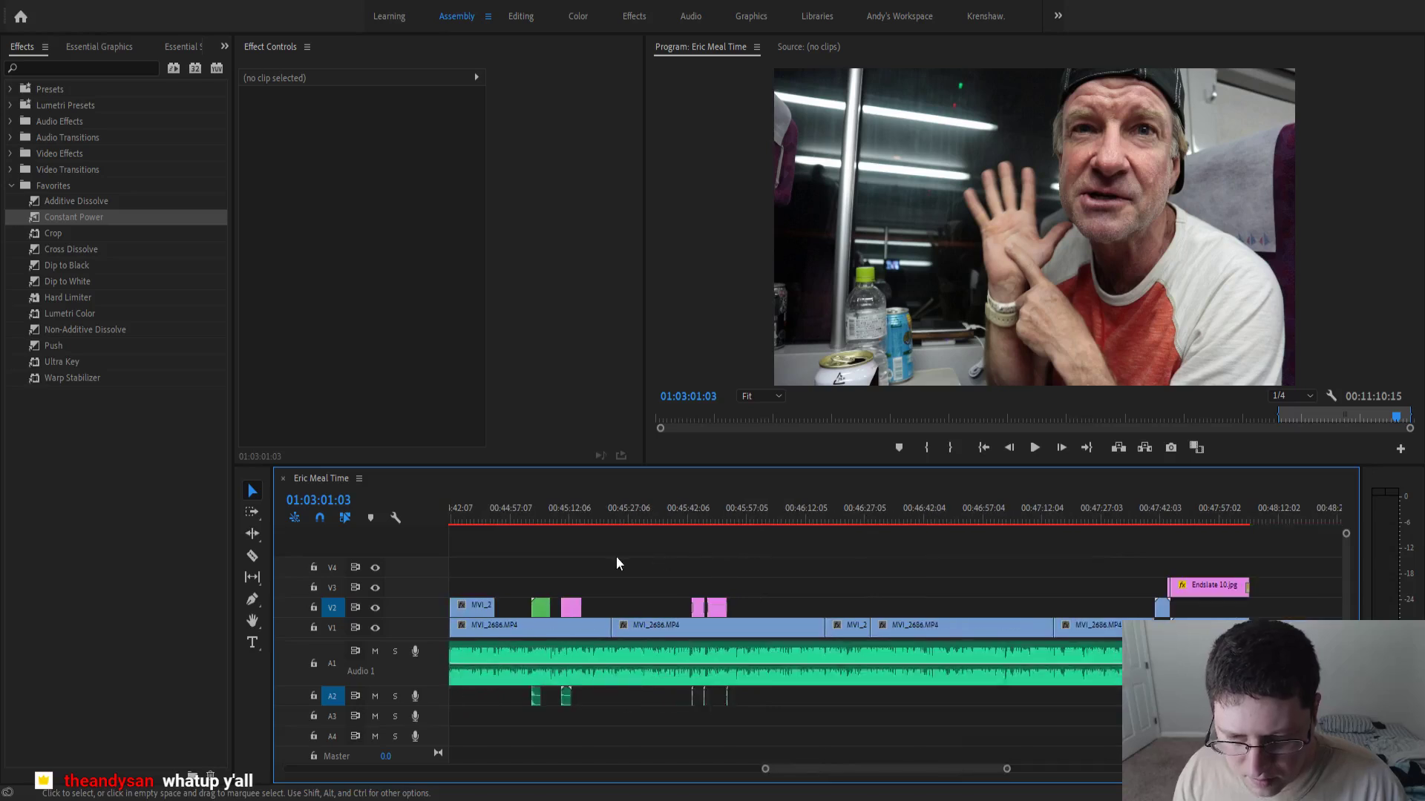
pyautogui.scroll(5, 567, 557)
pyautogui.scroll(3, 594, 561)
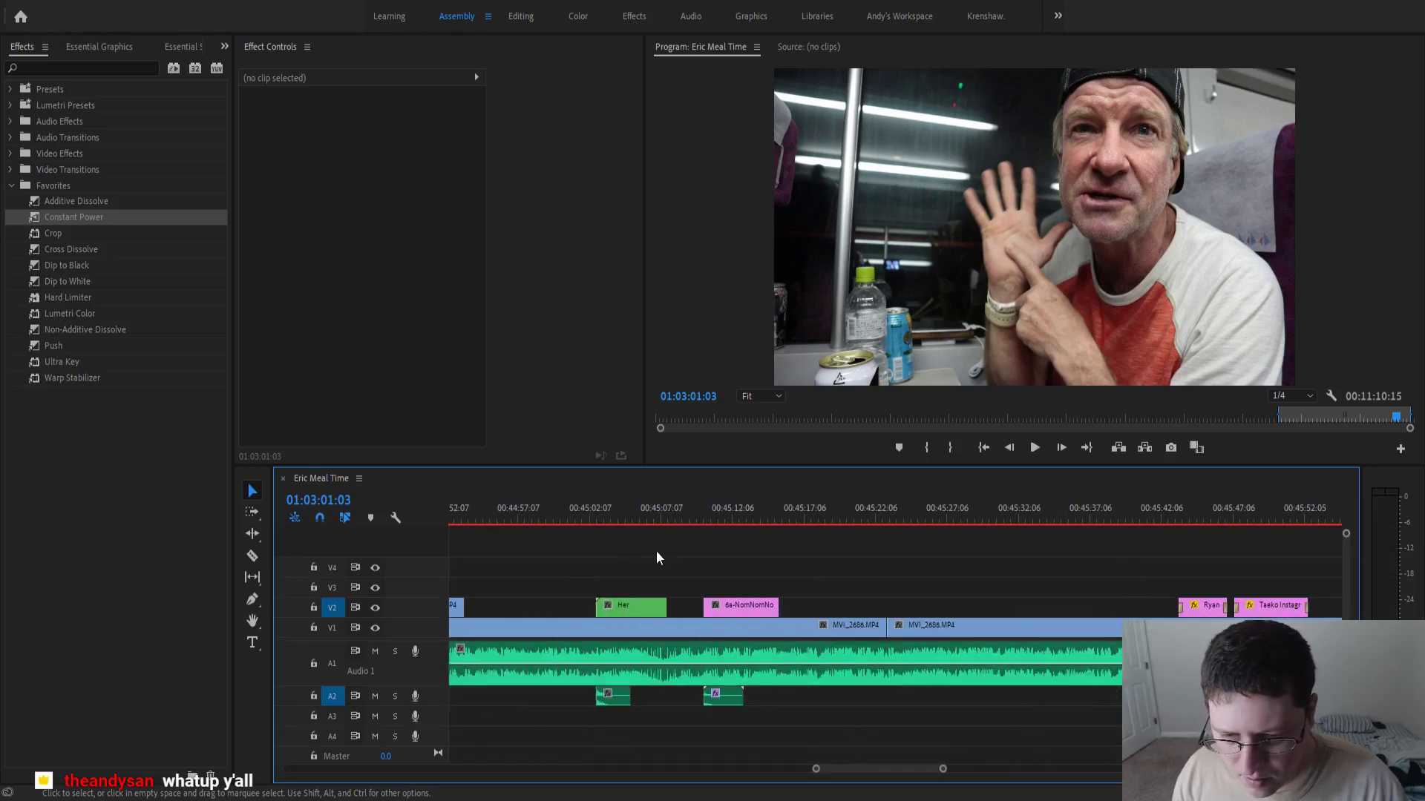
pyautogui.click(728, 513)
pyautogui.click(726, 610)
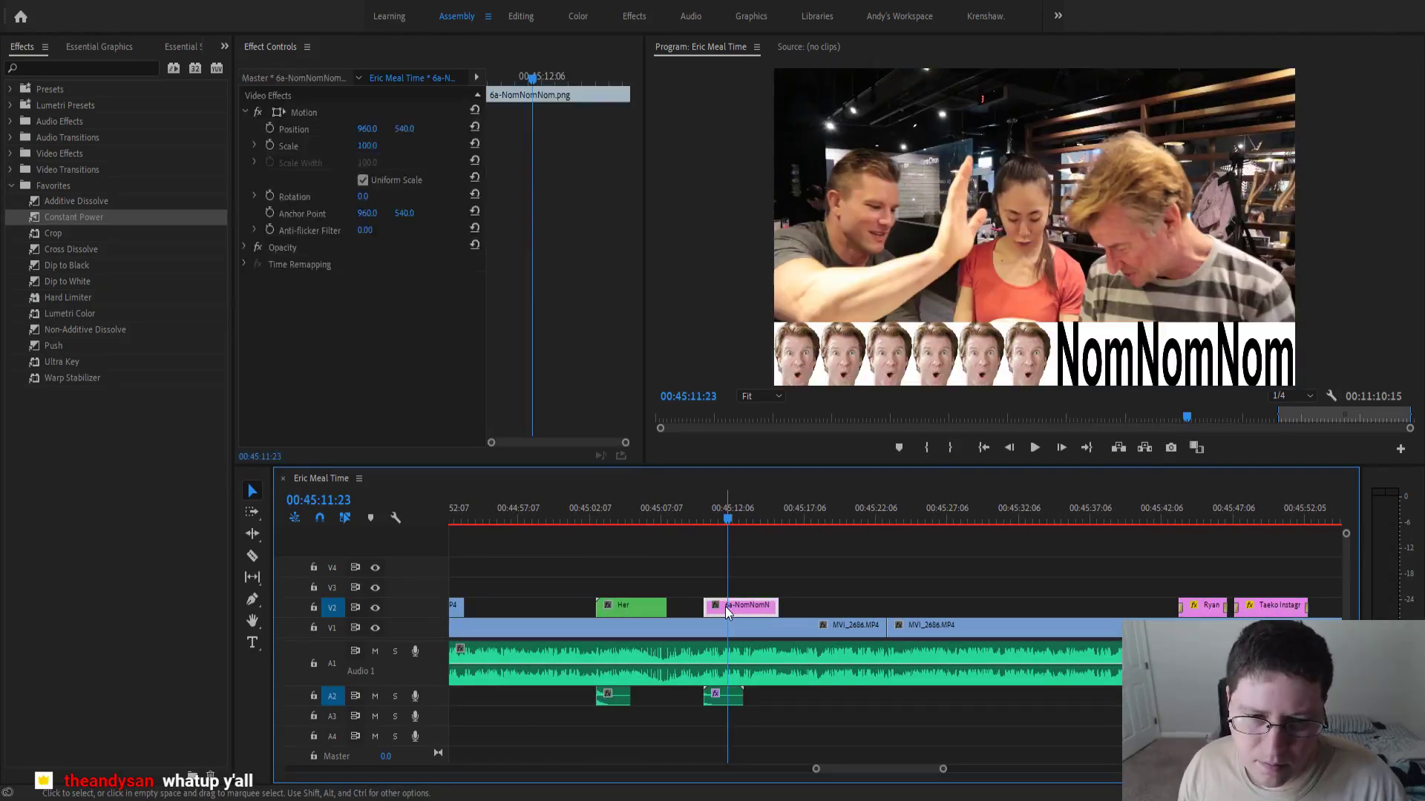
pyautogui.keyDown('shift'); pyautogui.click(723, 698); pyautogui.keyUp('shift')
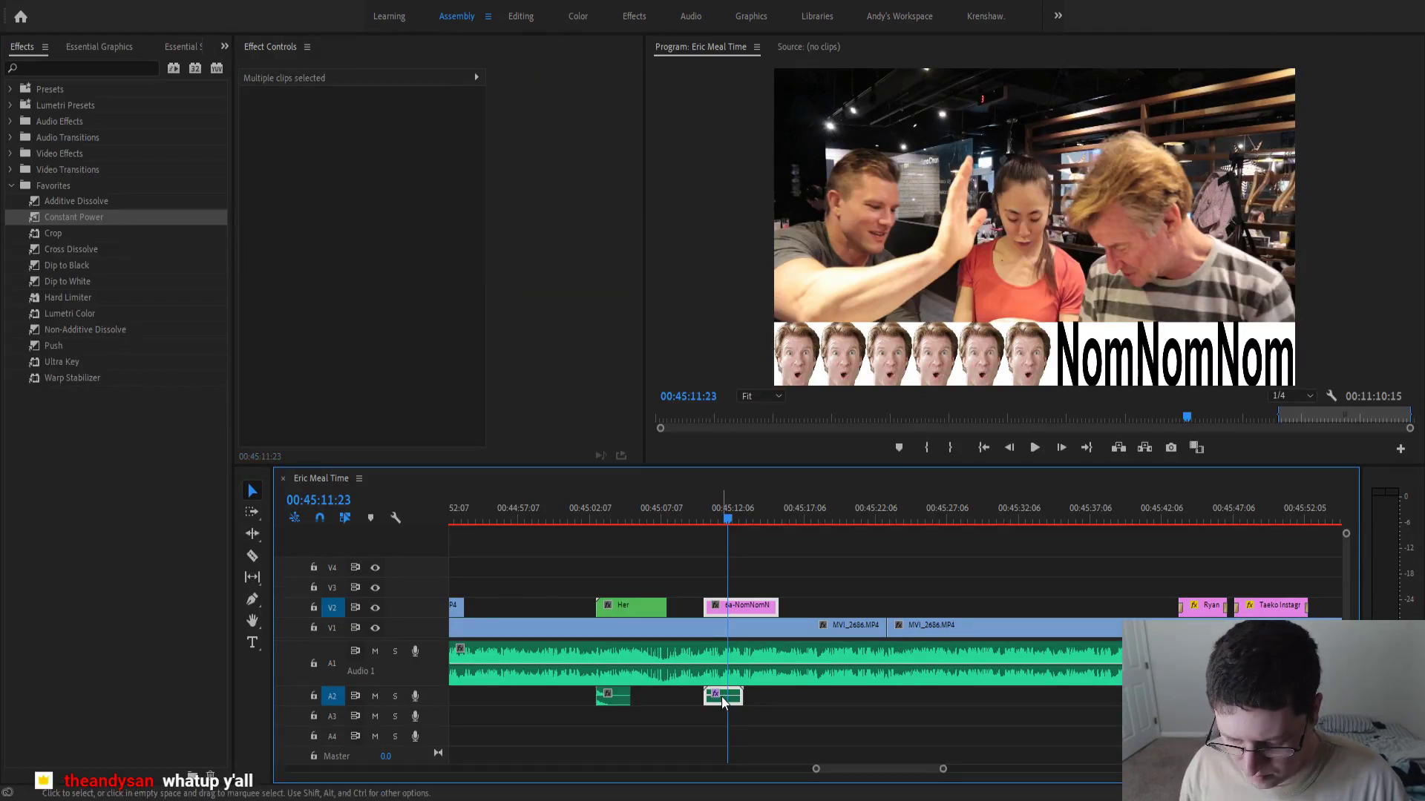
# - Paste the copied NomNomNom graphic and sound onto V2 and A2 at 01:03:00:11, as the man clasps his hands
pyautogui.scroll(-8, 754, 703)
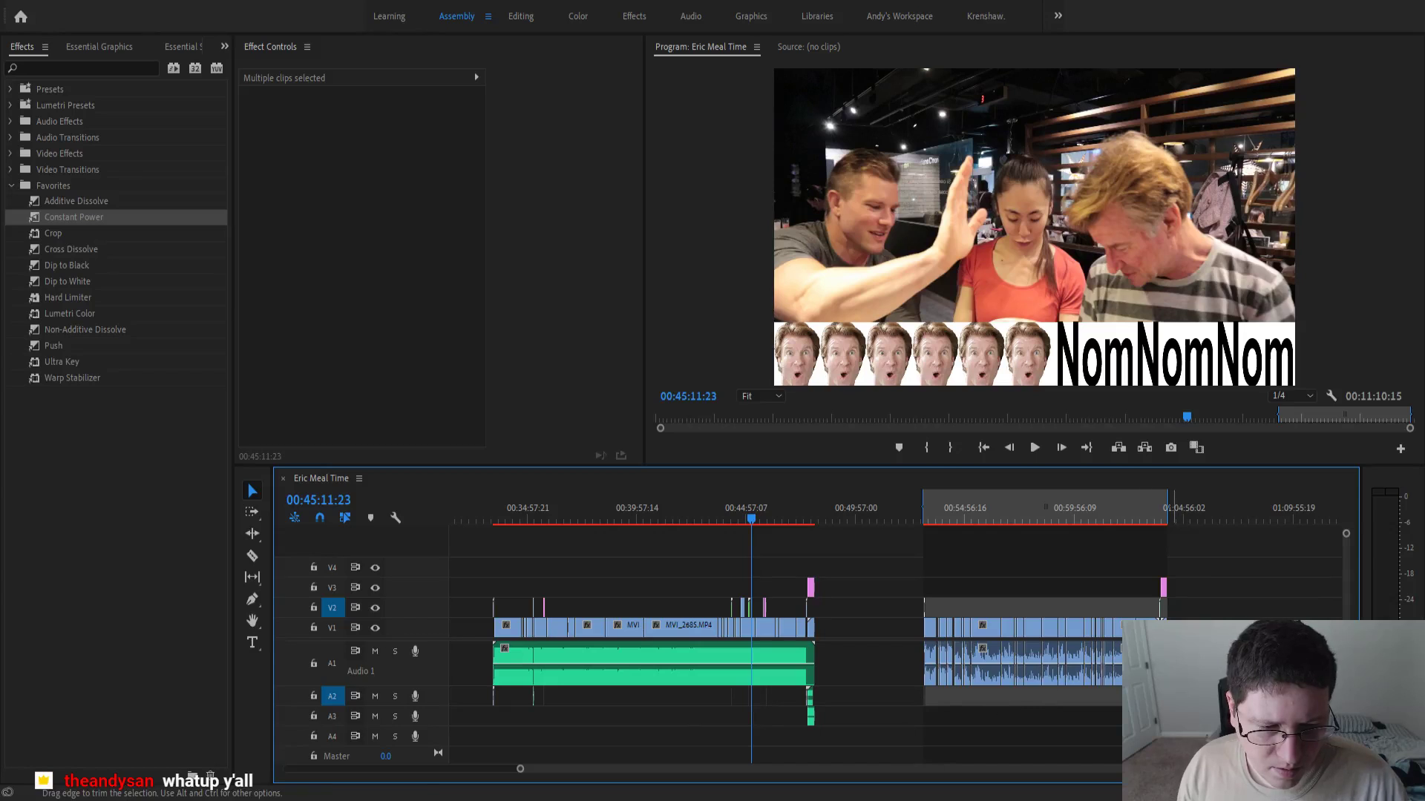
pyautogui.scroll(8, 995, 701)
pyautogui.scroll(5, 1248, 607)
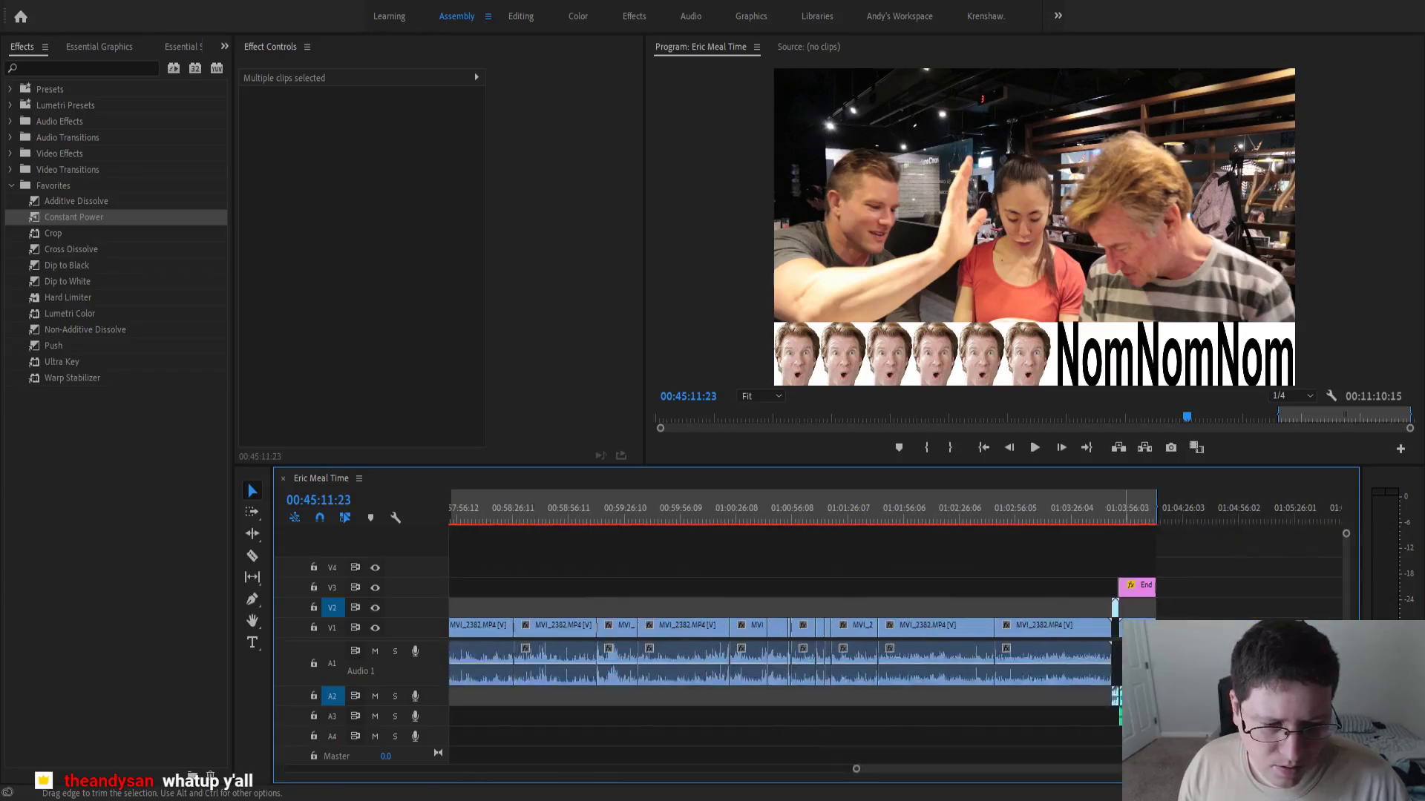
pyautogui.click(1028, 507)
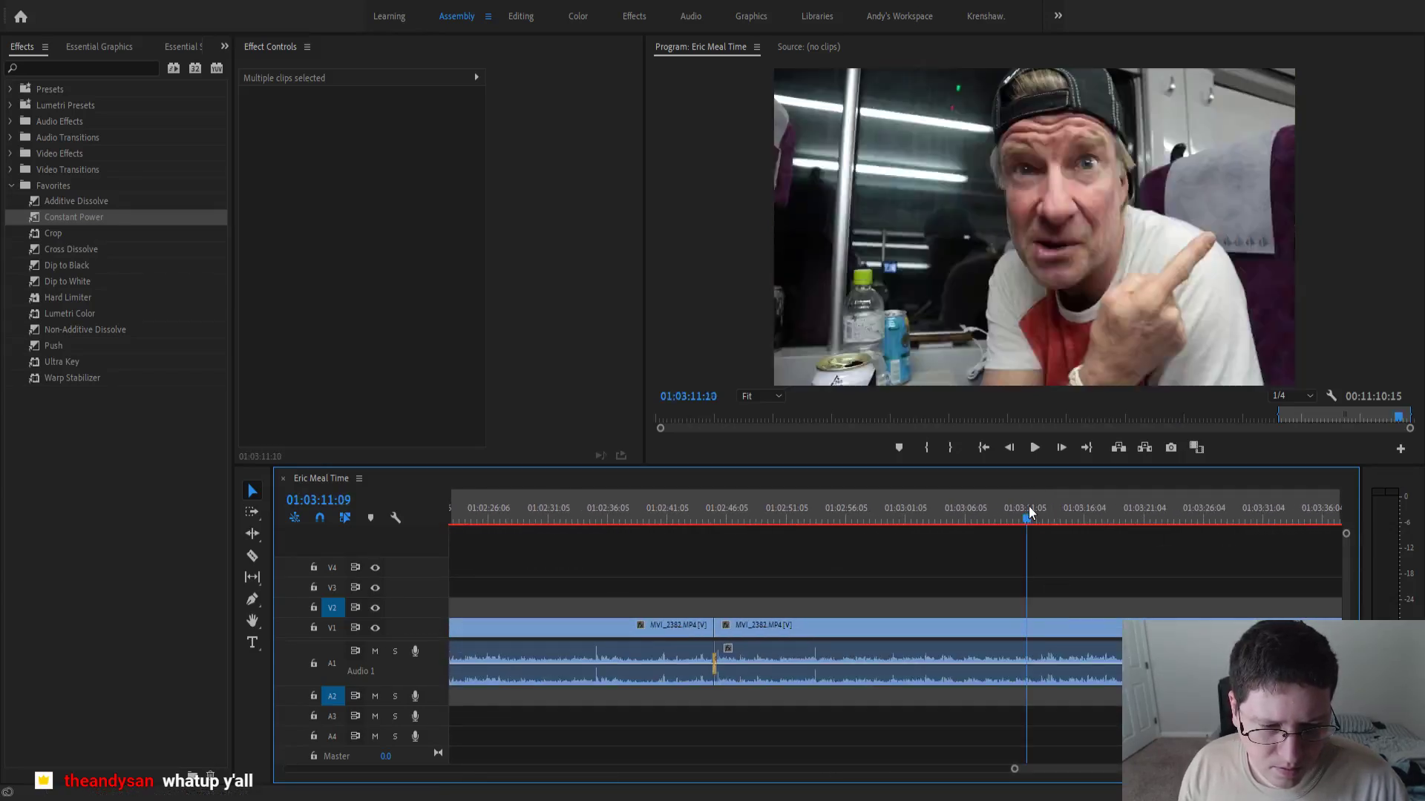
pyautogui.press('space')
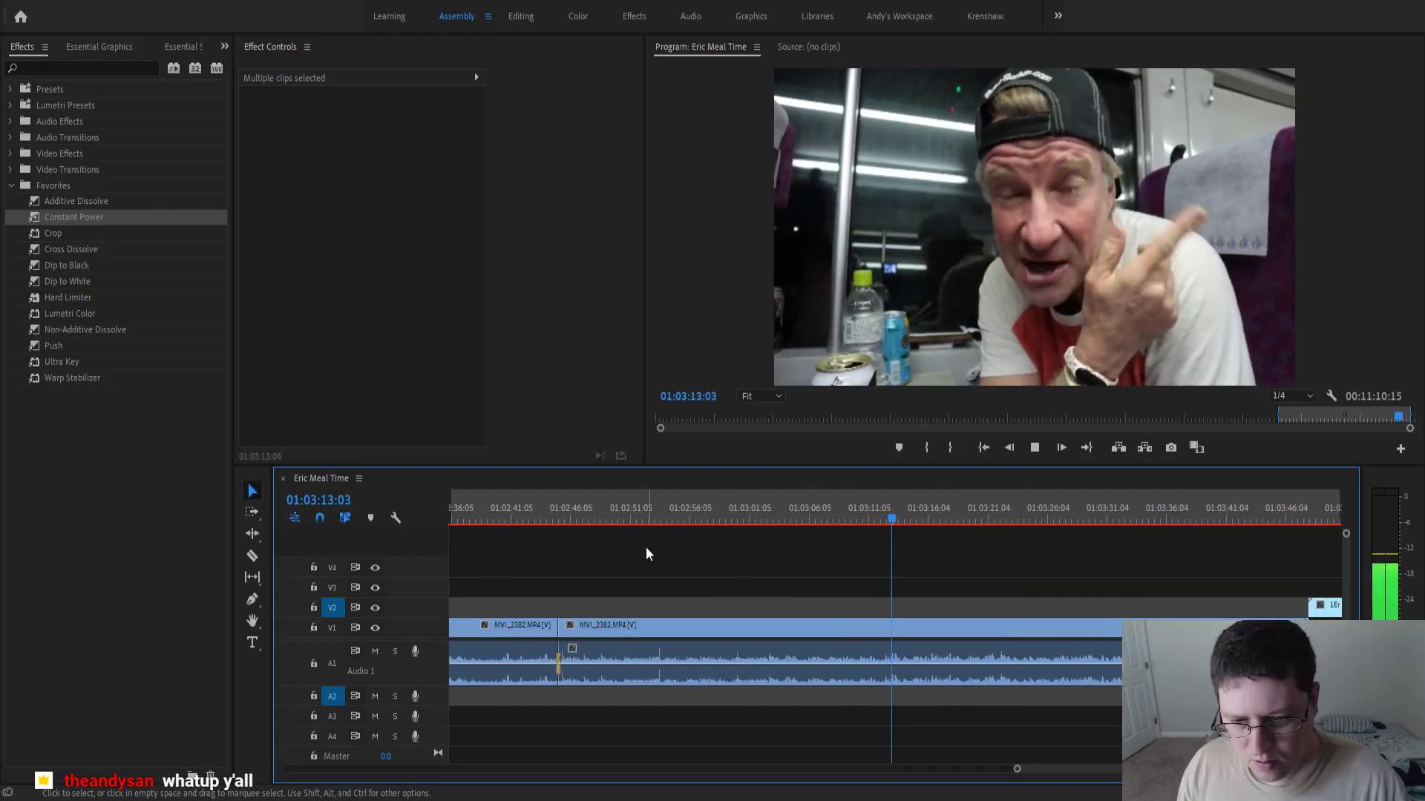
pyautogui.click(614, 519)
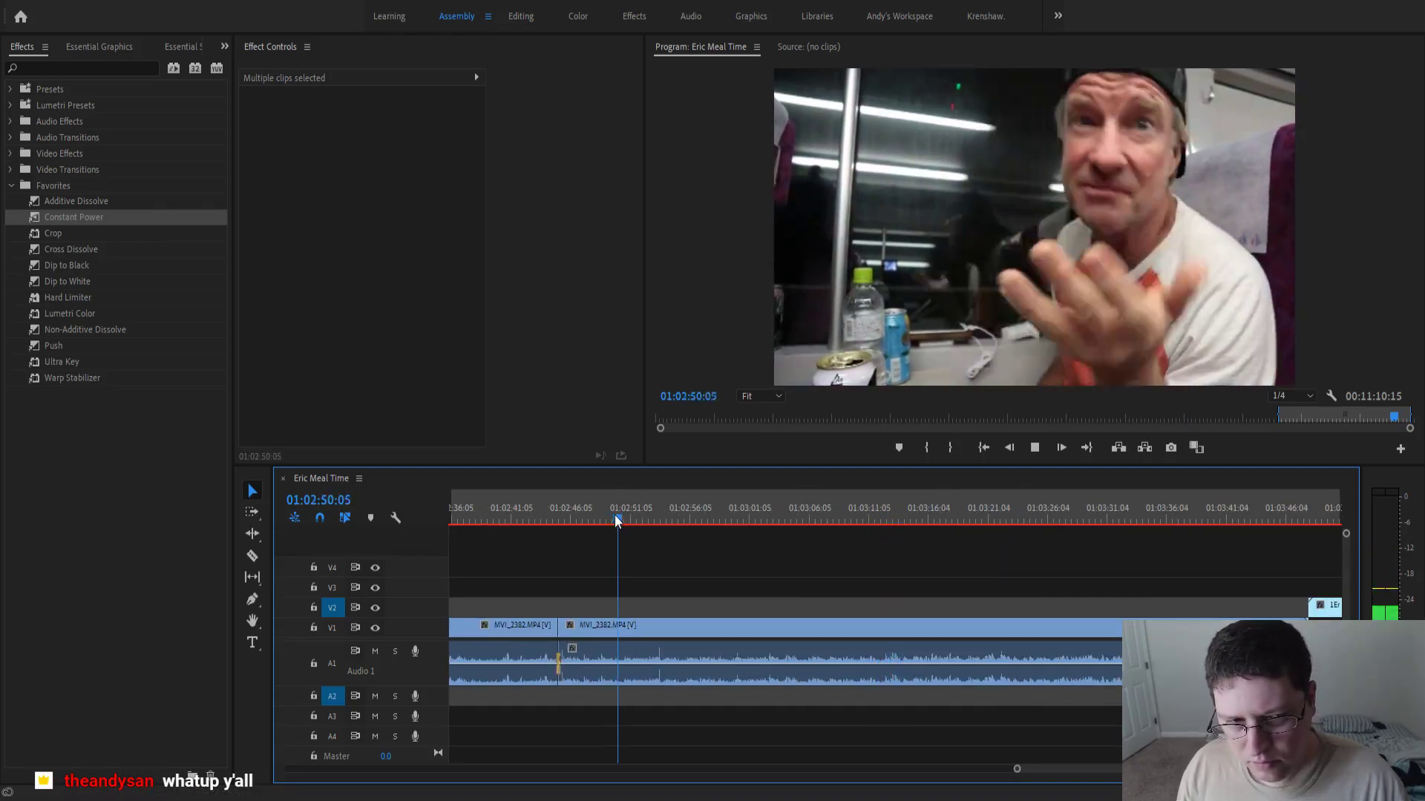
pyautogui.click(696, 511)
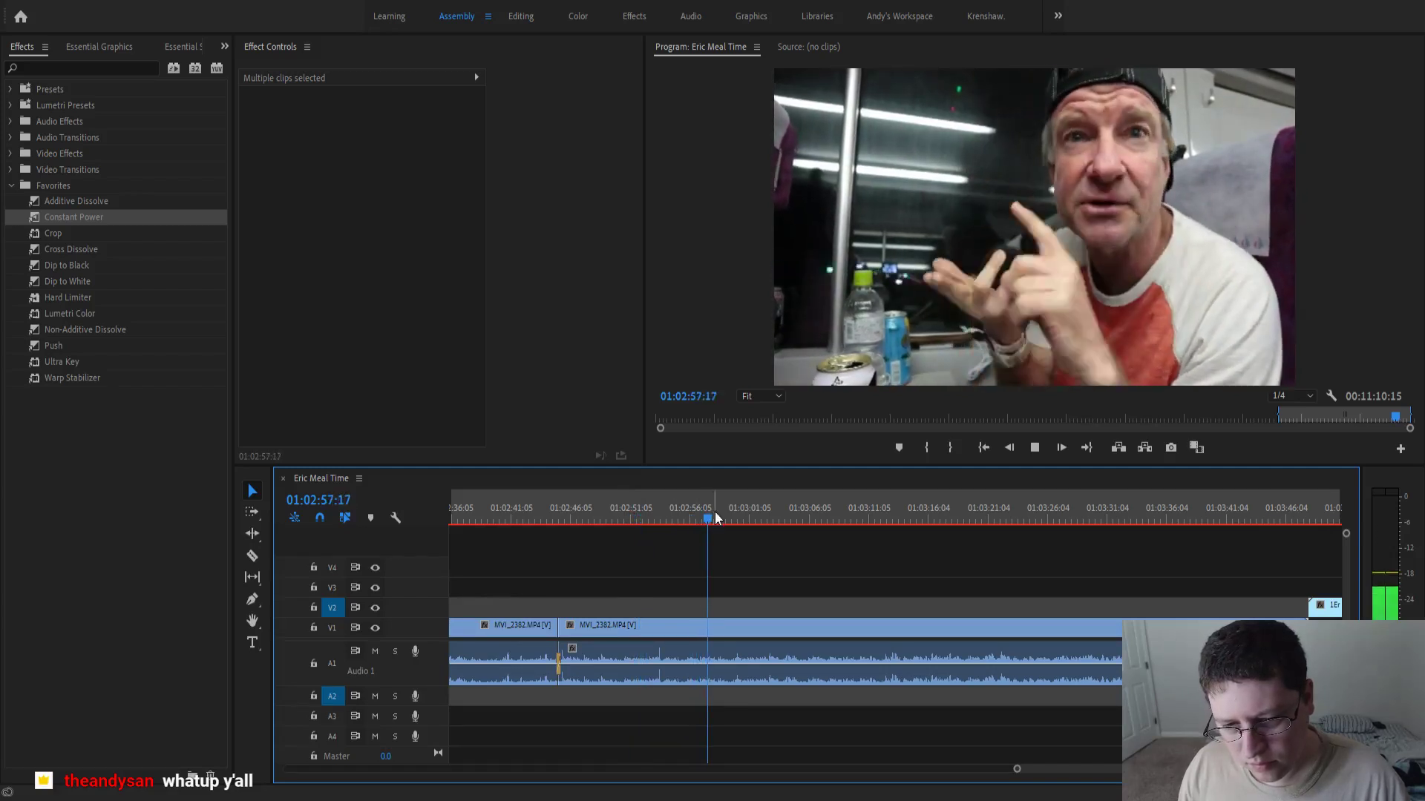
pyautogui.click(725, 510)
pyautogui.press('space')
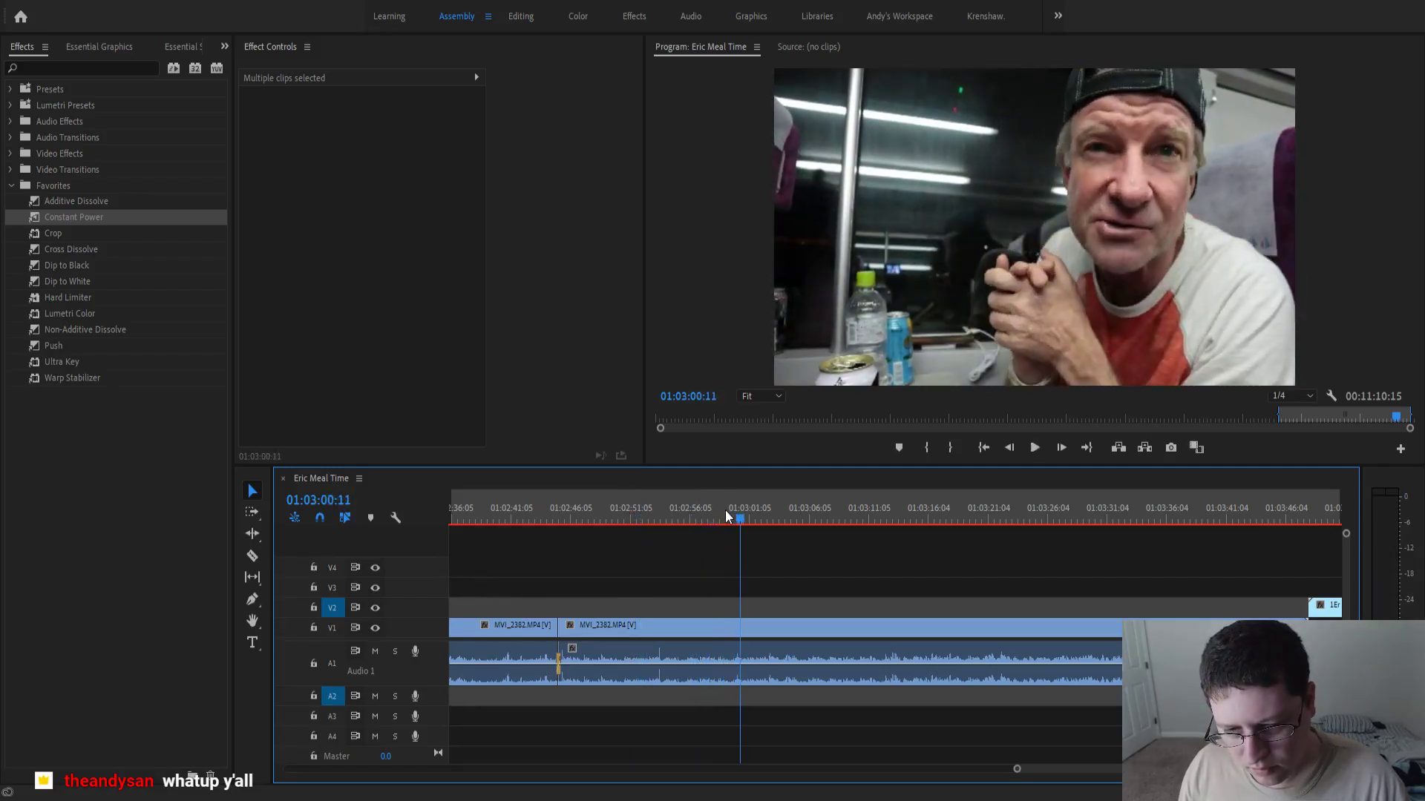
pyautogui.hotkey('ctrl', 'v')
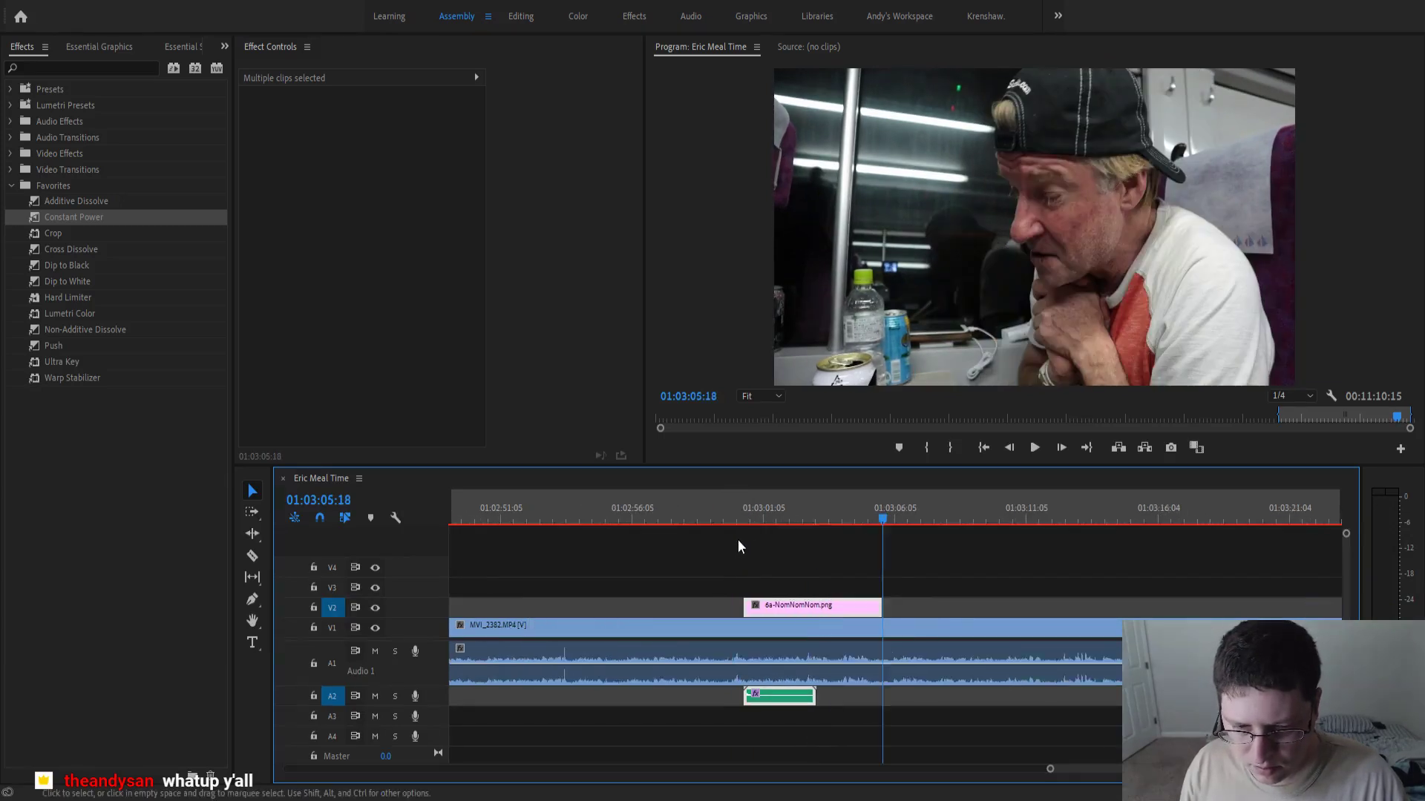
# - Shift the pasted NomNomNom graphic and sound earlier to start at 01:03:00:06, and play back the result
pyautogui.scroll(3, 743, 537)
pyautogui.click(619, 520)
pyautogui.press('space')
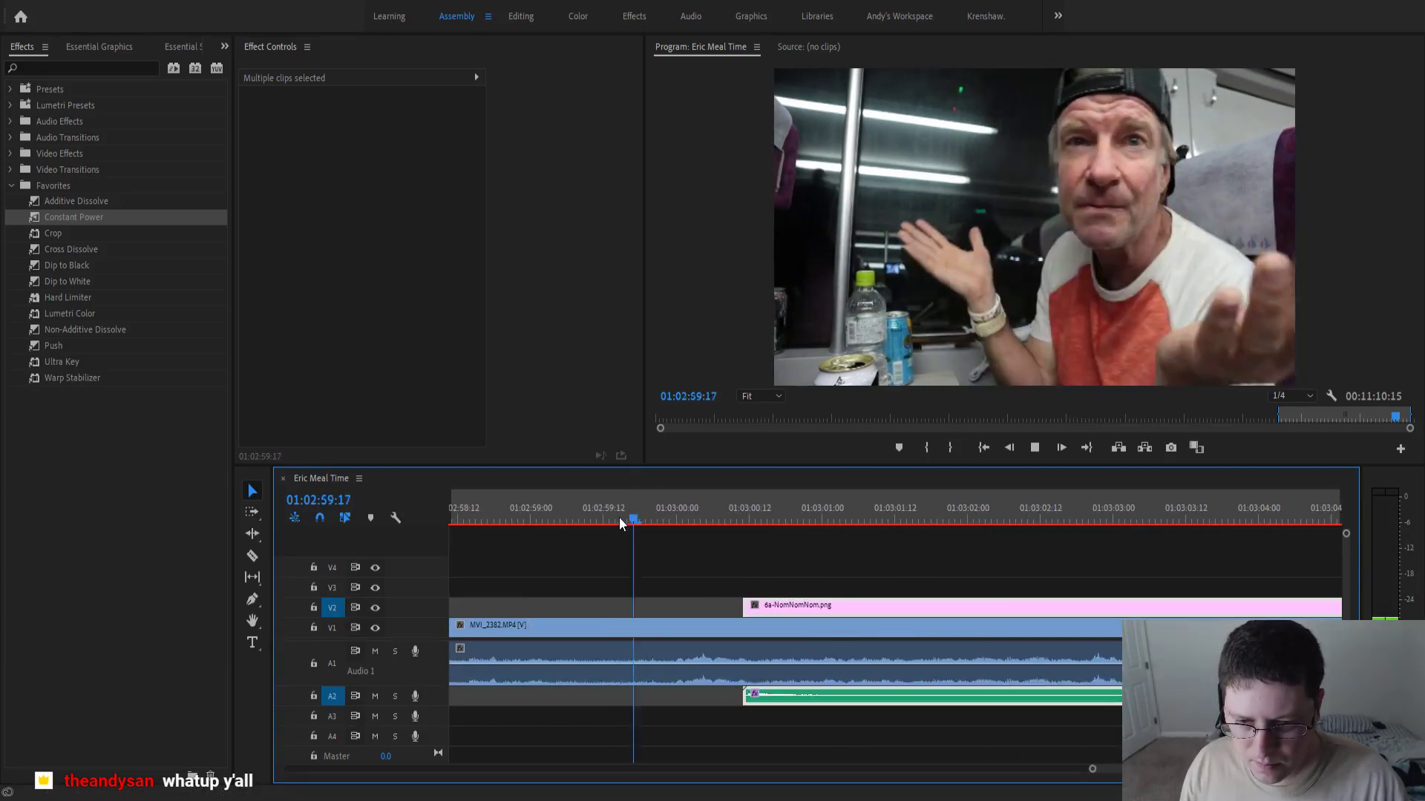
pyautogui.press('space')
pyautogui.click(692, 521)
pyautogui.moveTo(691, 521)
pyautogui.mouseDown()
pyautogui.moveTo(680, 528)
pyautogui.moveTo(706, 524)
pyautogui.mouseUp()
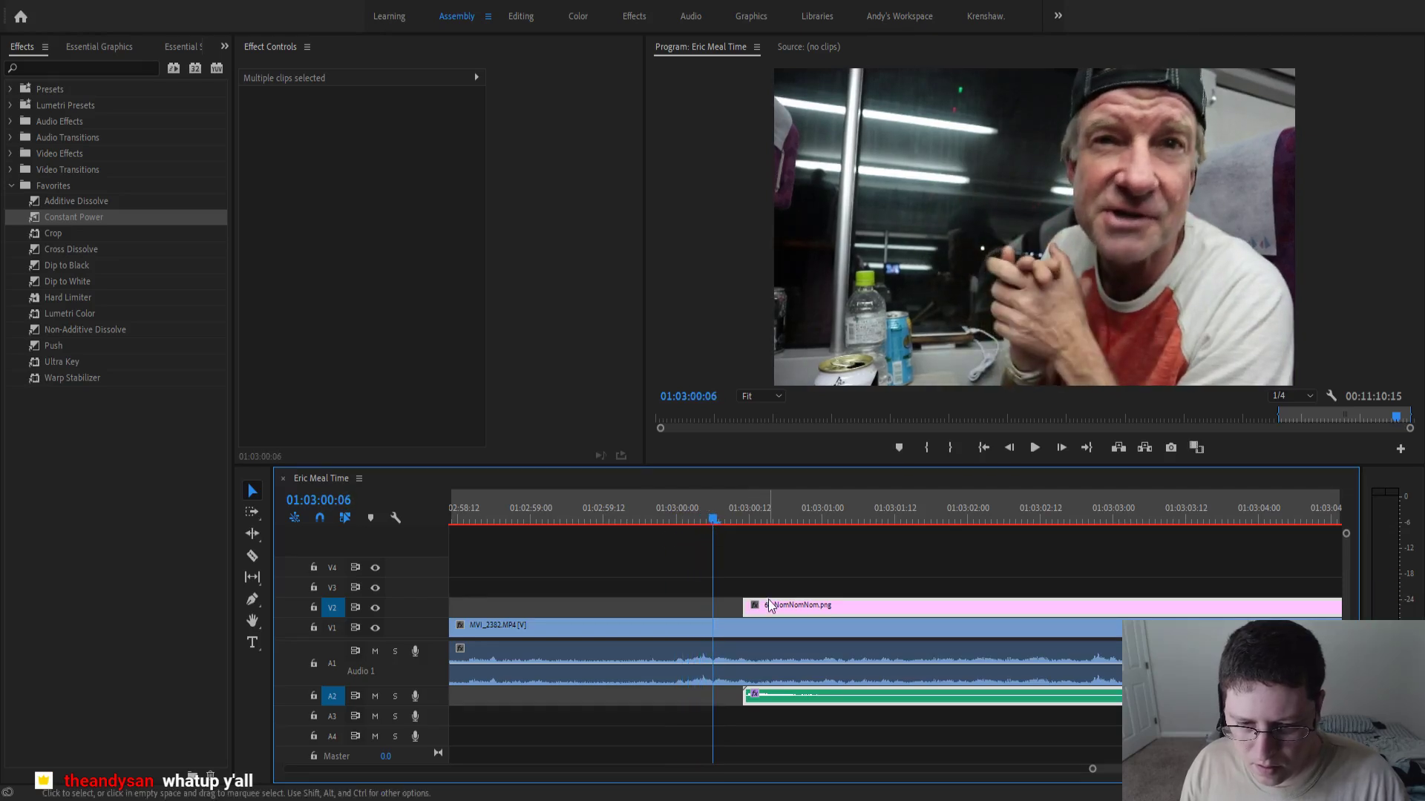
pyautogui.moveTo(768, 600); pyautogui.dragTo(738, 606)
pyautogui.click(564, 526)
pyautogui.press('space')
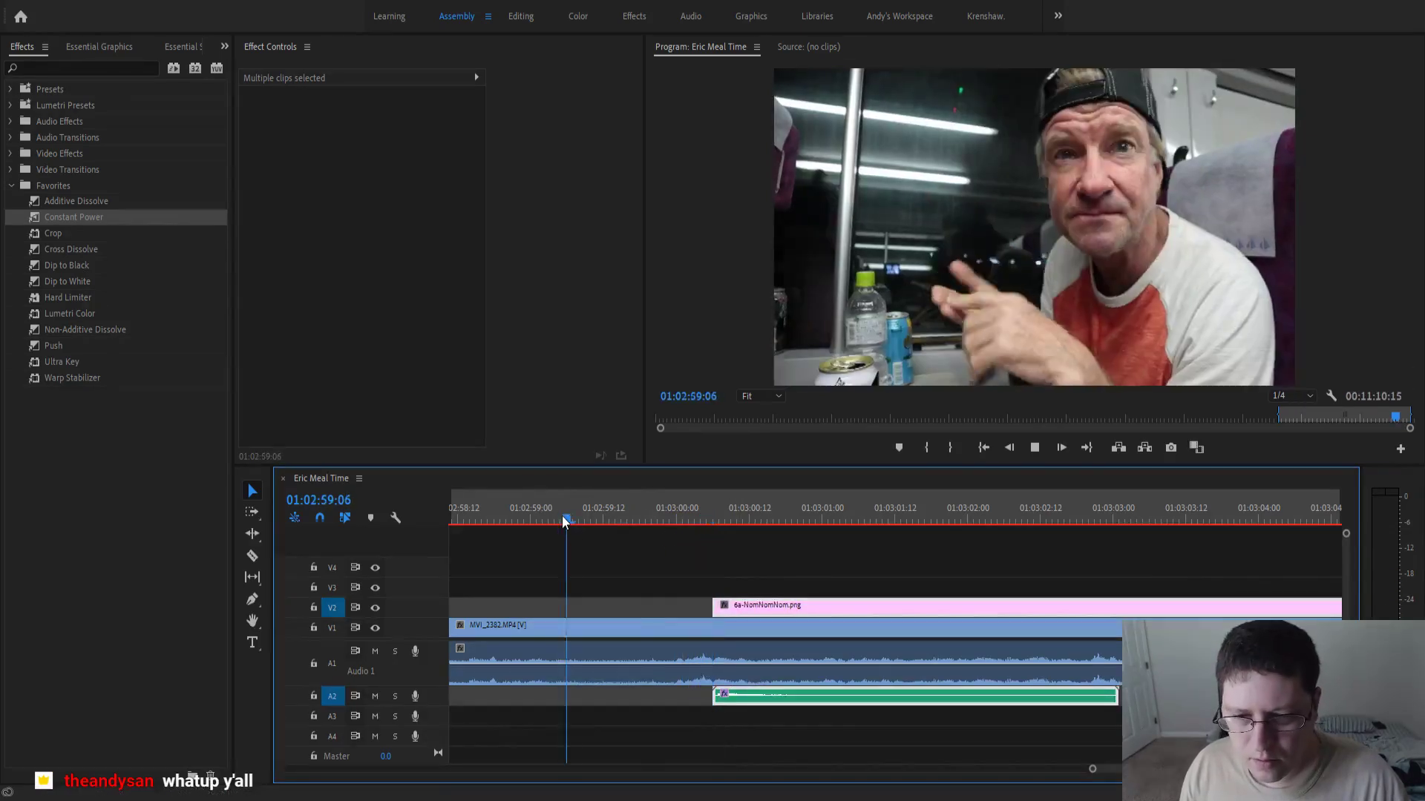
pyautogui.press('-')
pyautogui.press('-')
pyautogui.press('-')
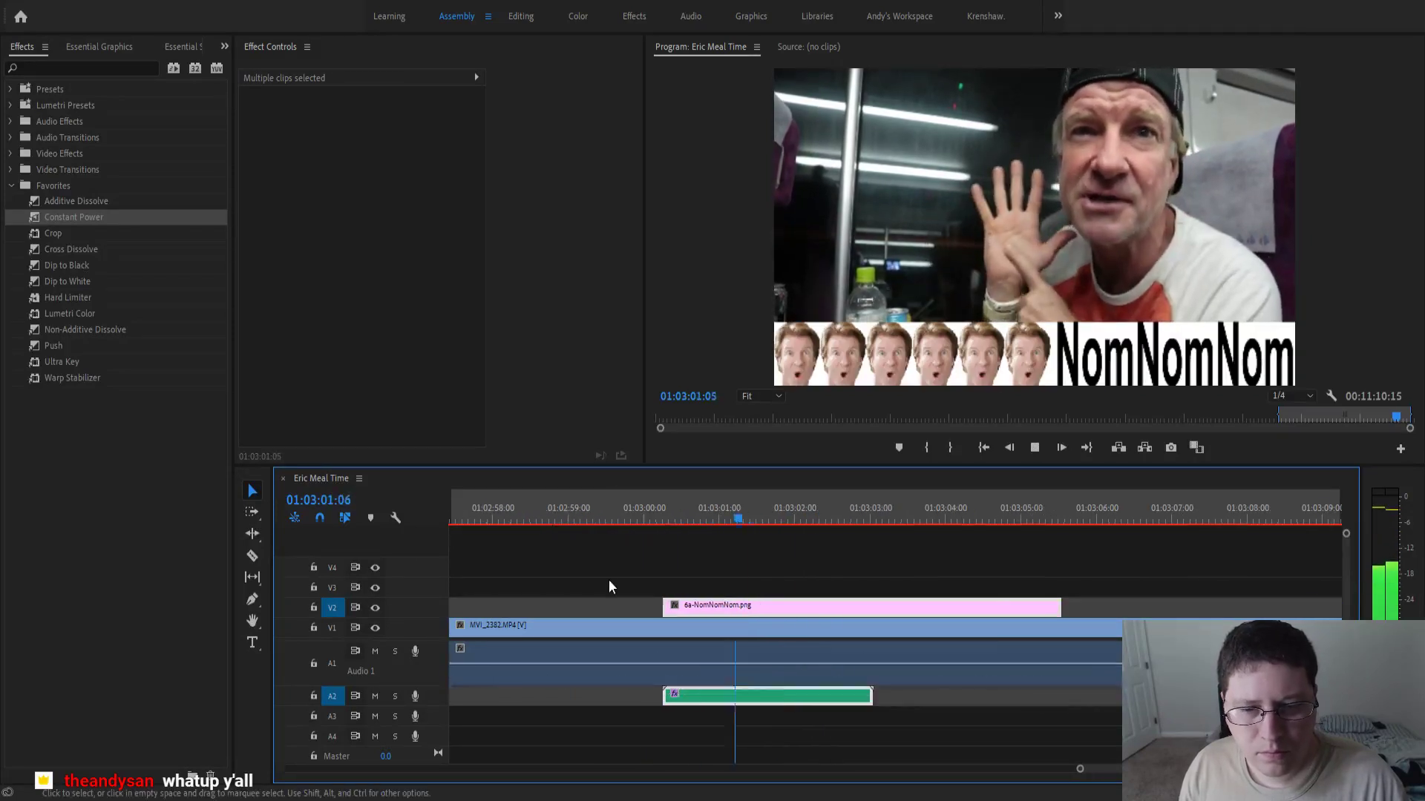
# - Review the rest of the train footage up to the man's farewell wave before the 1EricMealTimeIntro.wmv clip
pyautogui.click(702, 571)
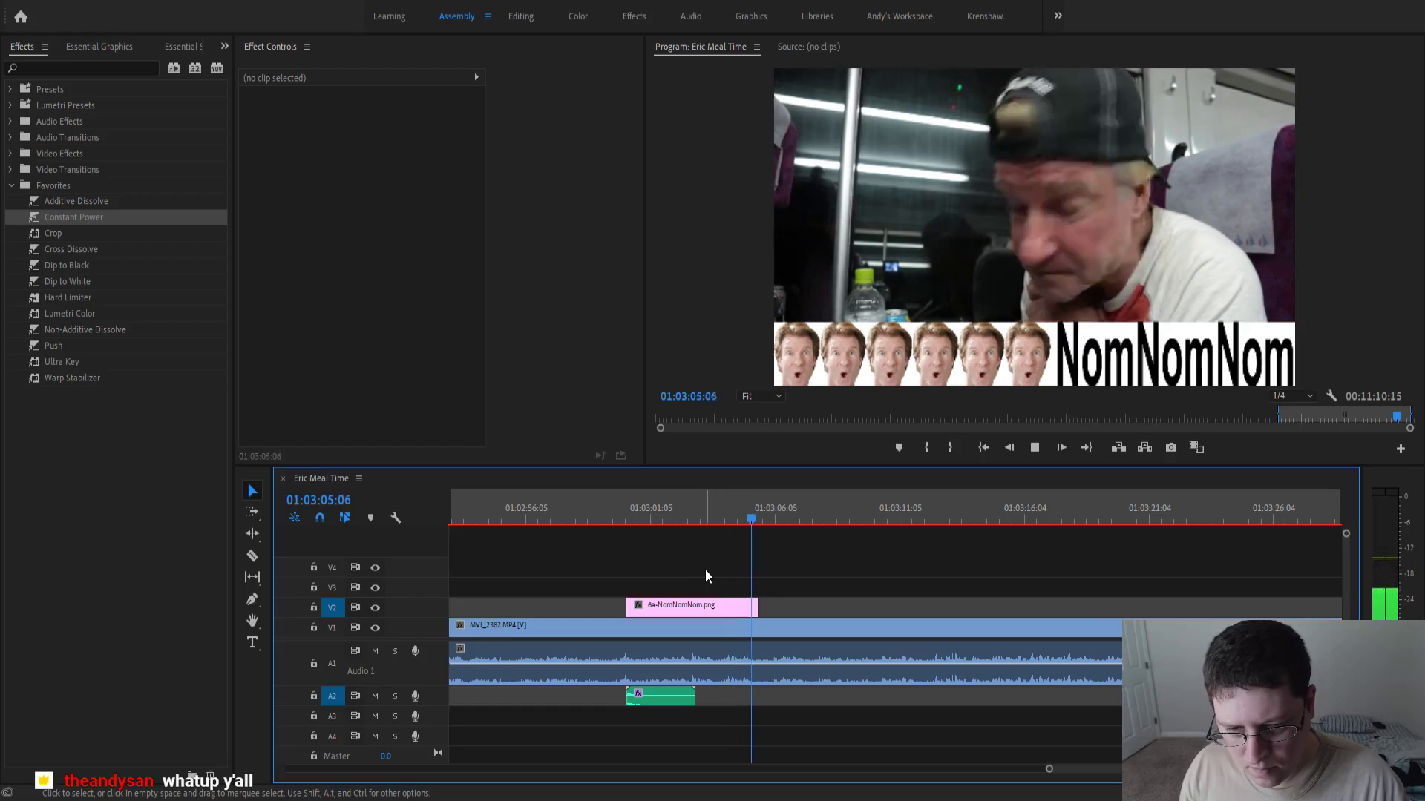
pyautogui.scroll(-1, 755, 619)
pyautogui.press('-')
pyautogui.press('-')
pyautogui.press('-')
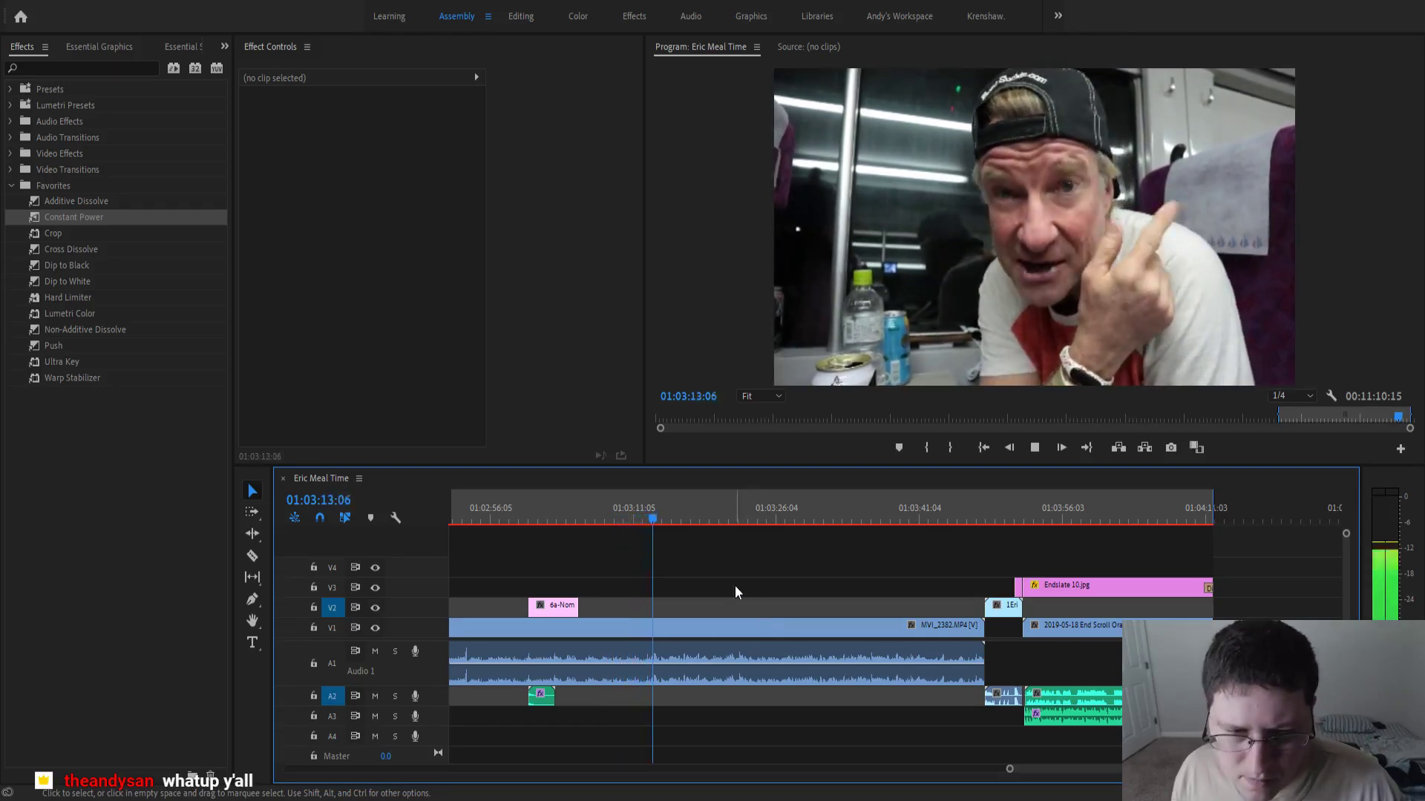
pyautogui.press('=')
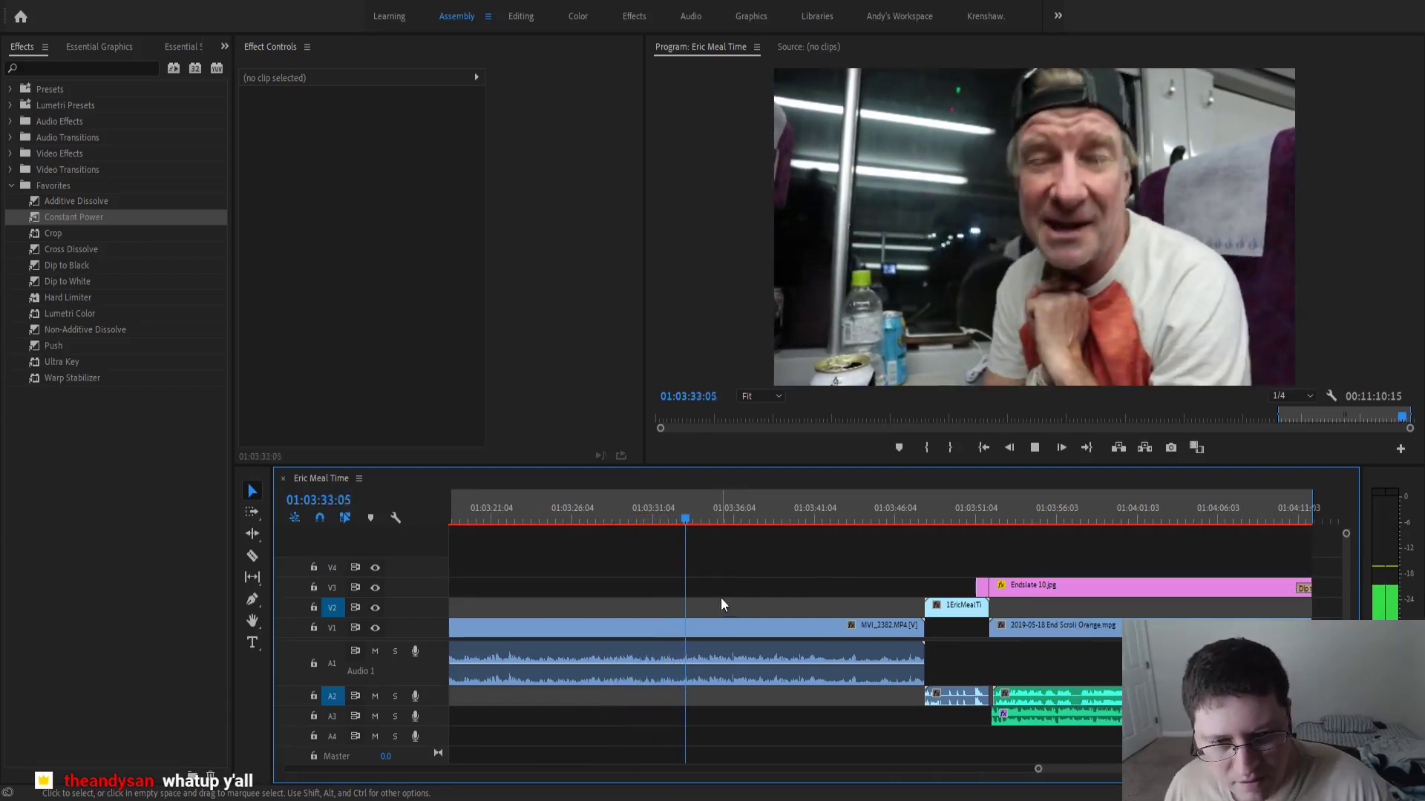
pyautogui.scroll(2, 729, 595)
pyautogui.scroll(1, 732, 593)
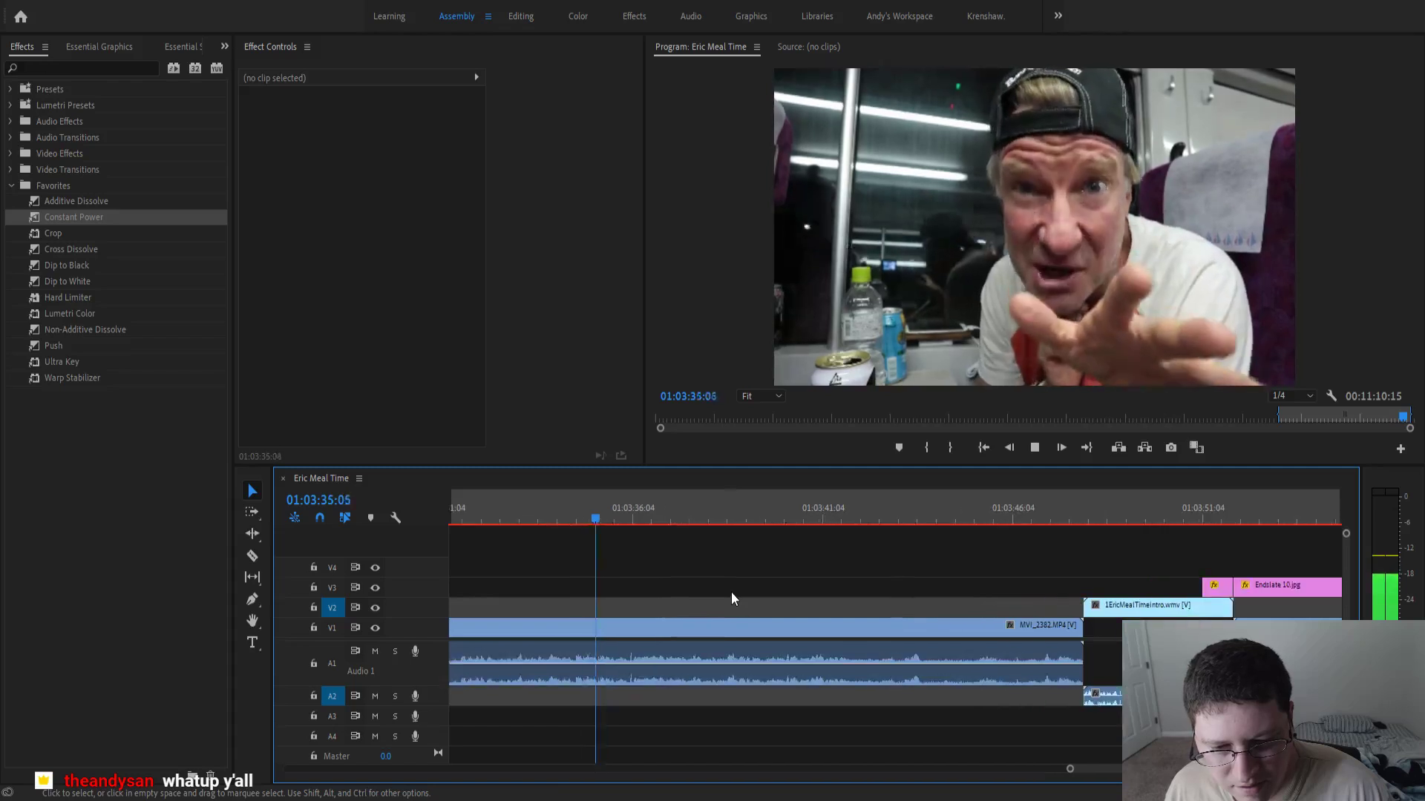
pyautogui.scroll(-1, 731, 591)
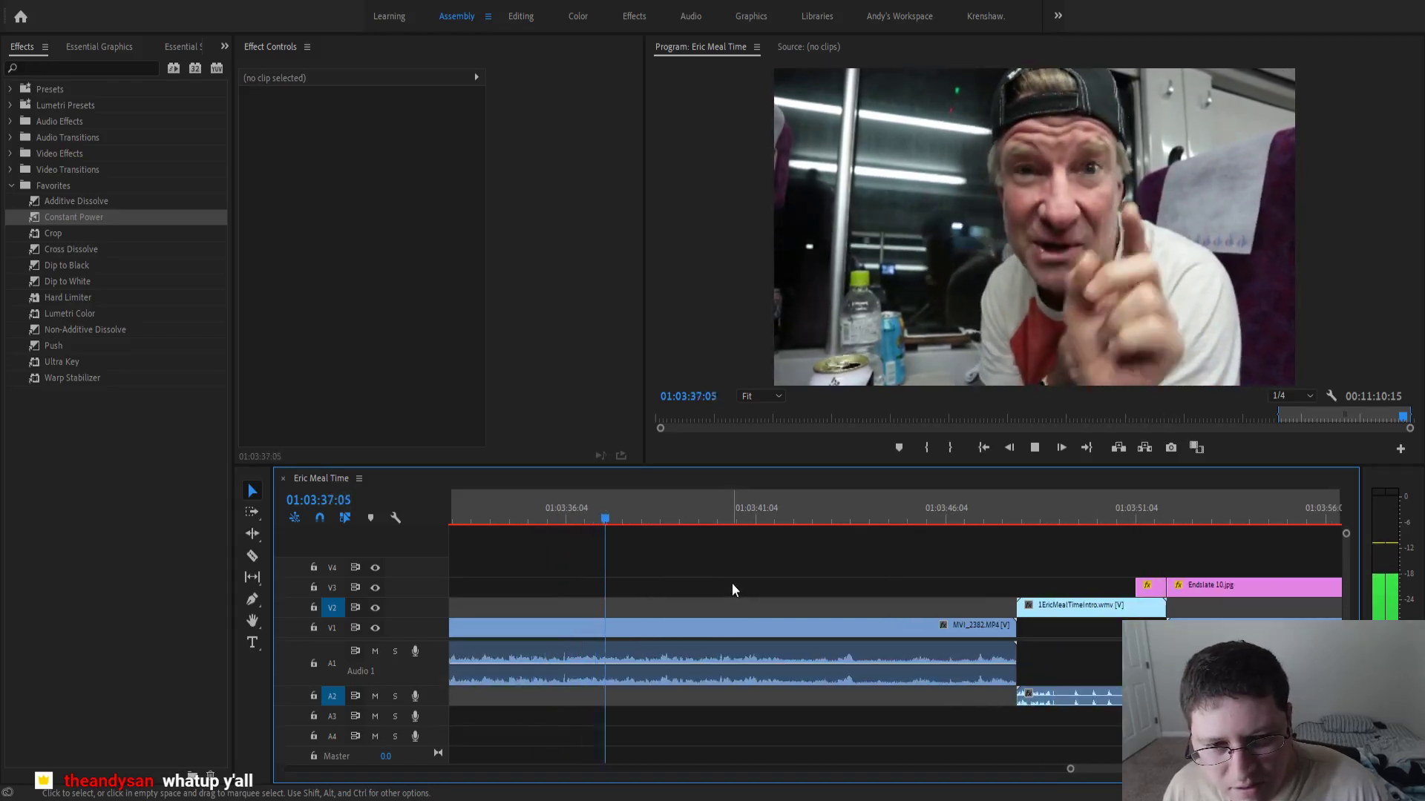
pyautogui.scroll(-2, 732, 582)
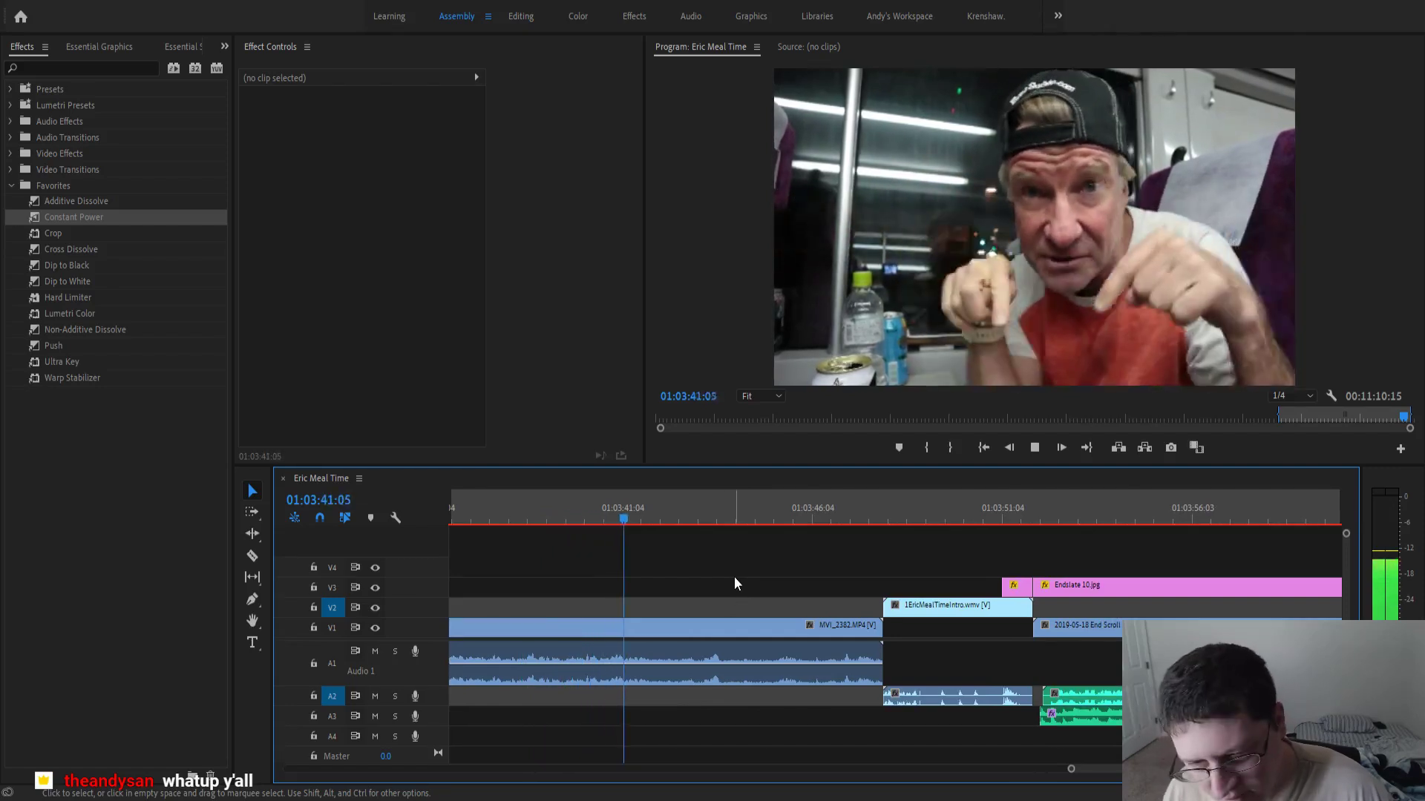
pyautogui.scroll(-1, 733, 579)
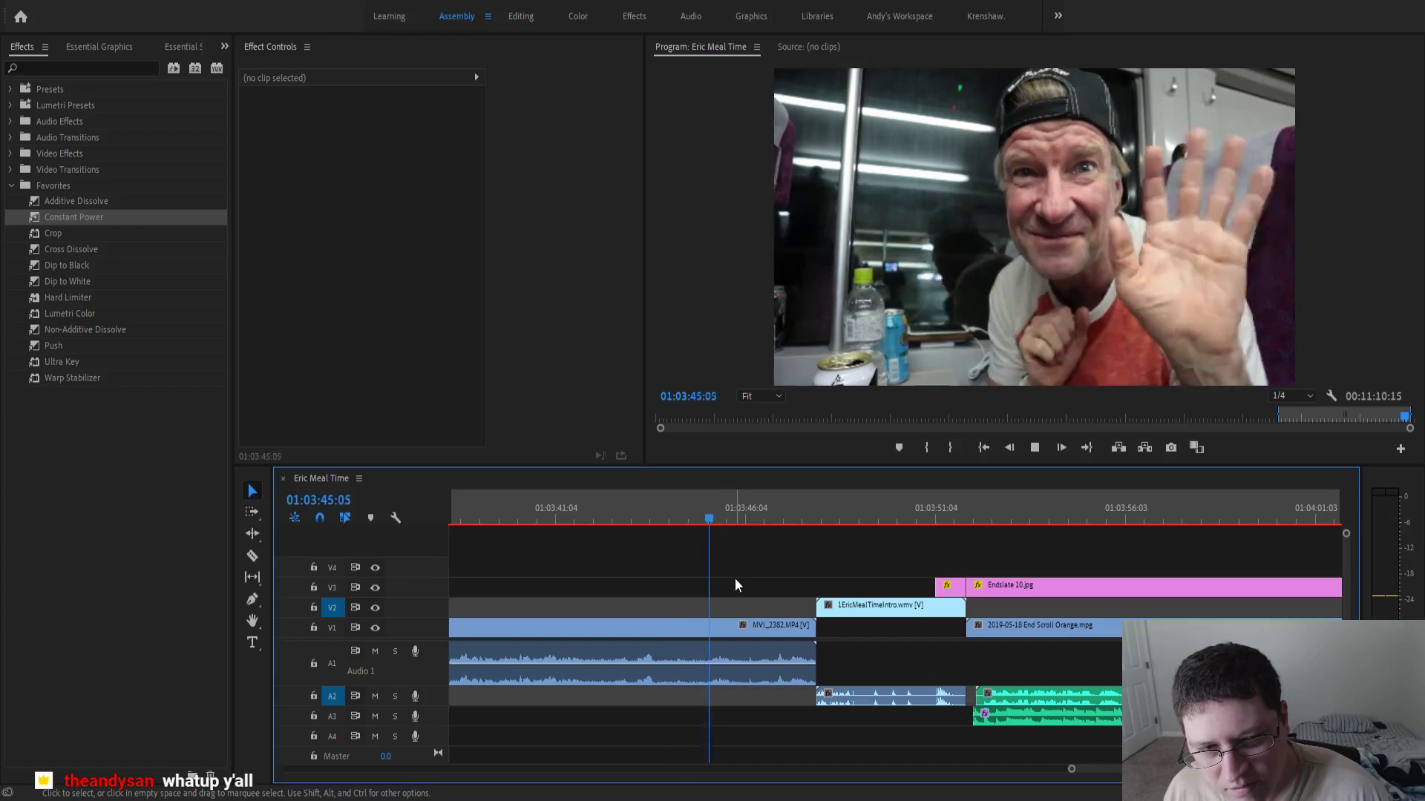
pyautogui.press('space')
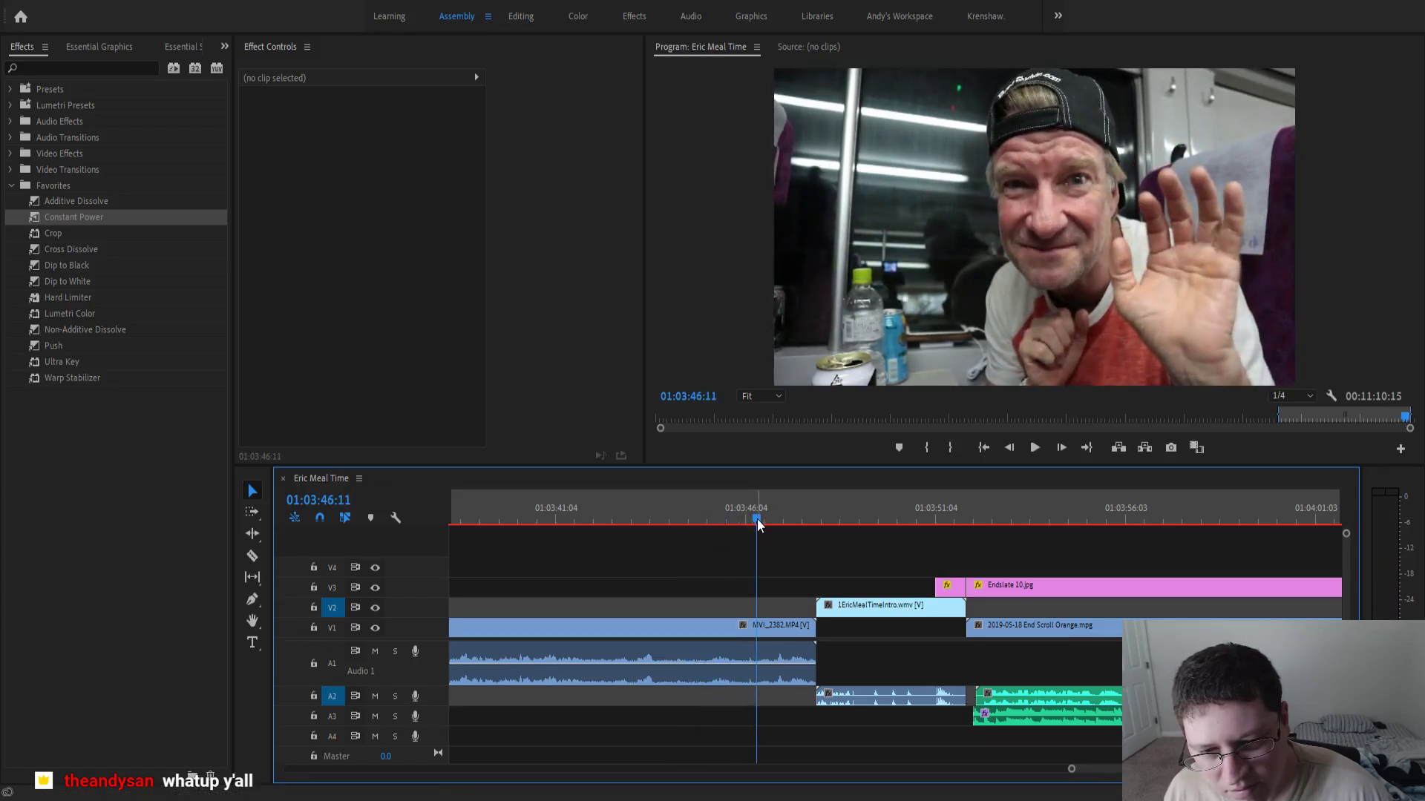
# - Ripple-trim the end of the last MVI_2382.MP4 clip back to 01:03:46:04, during the wave, and play the join
pyautogui.moveTo(751, 522); pyautogui.dragTo(746, 524)
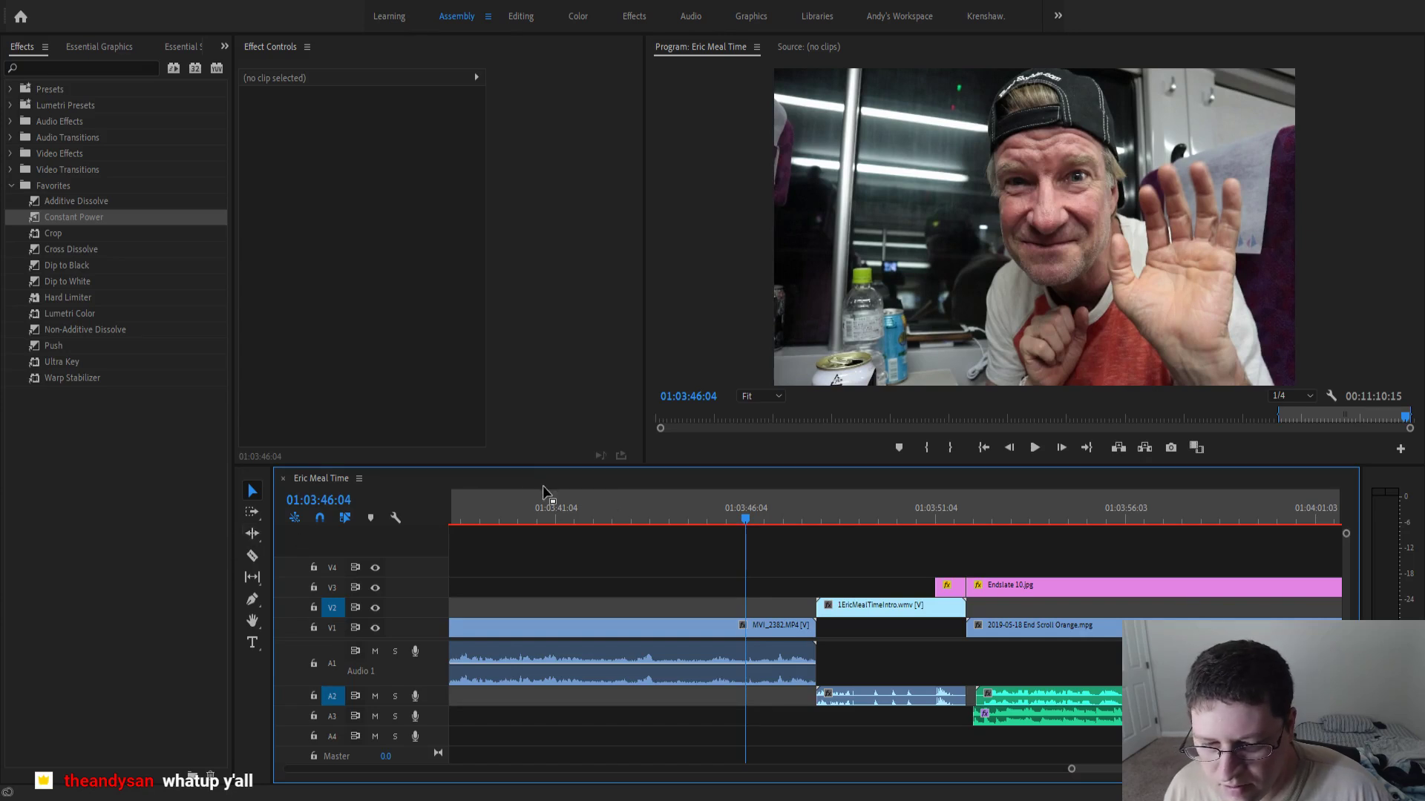
pyautogui.moveTo(764, 521)
pyautogui.mouseDown()
pyautogui.moveTo(788, 523)
pyautogui.moveTo(748, 527)
pyautogui.mouseUp()
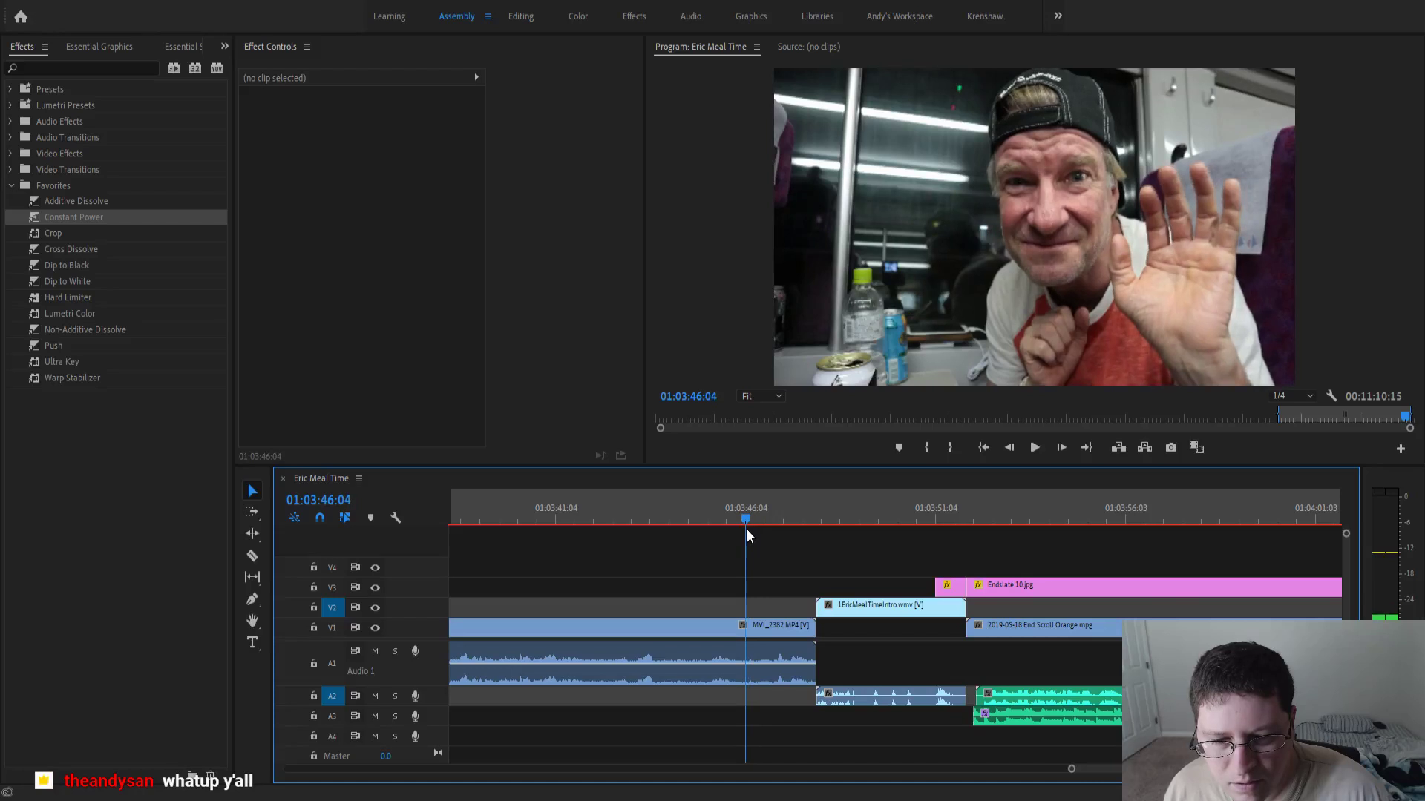
pyautogui.click(252, 534)
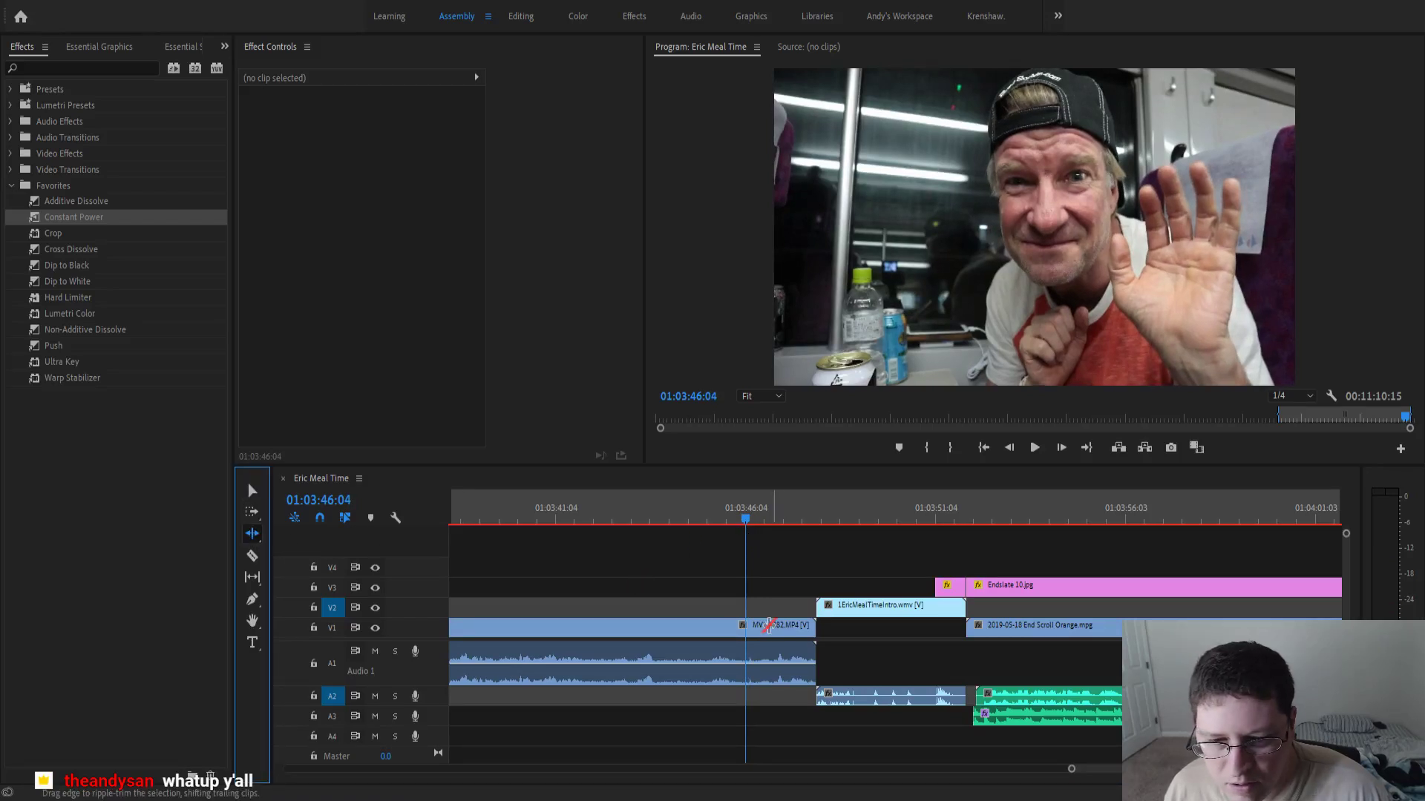
pyautogui.moveTo(811, 627); pyautogui.dragTo(744, 627)
pyautogui.click(683, 519)
pyautogui.press('space')
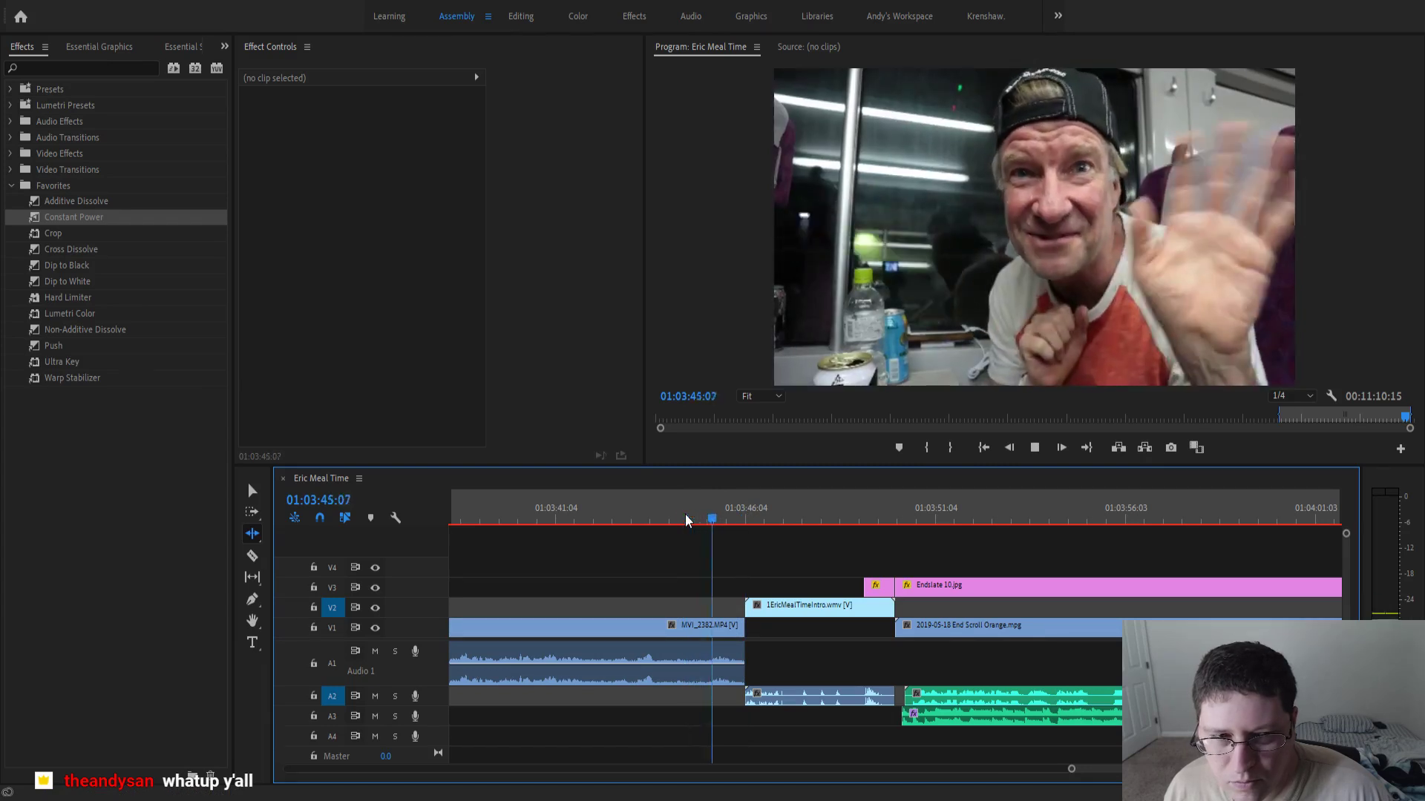
# - Apply a Constant Power fade to the end of the last MVI_2382.MP4 audio on A1 and play it back
pyautogui.click(253, 491)
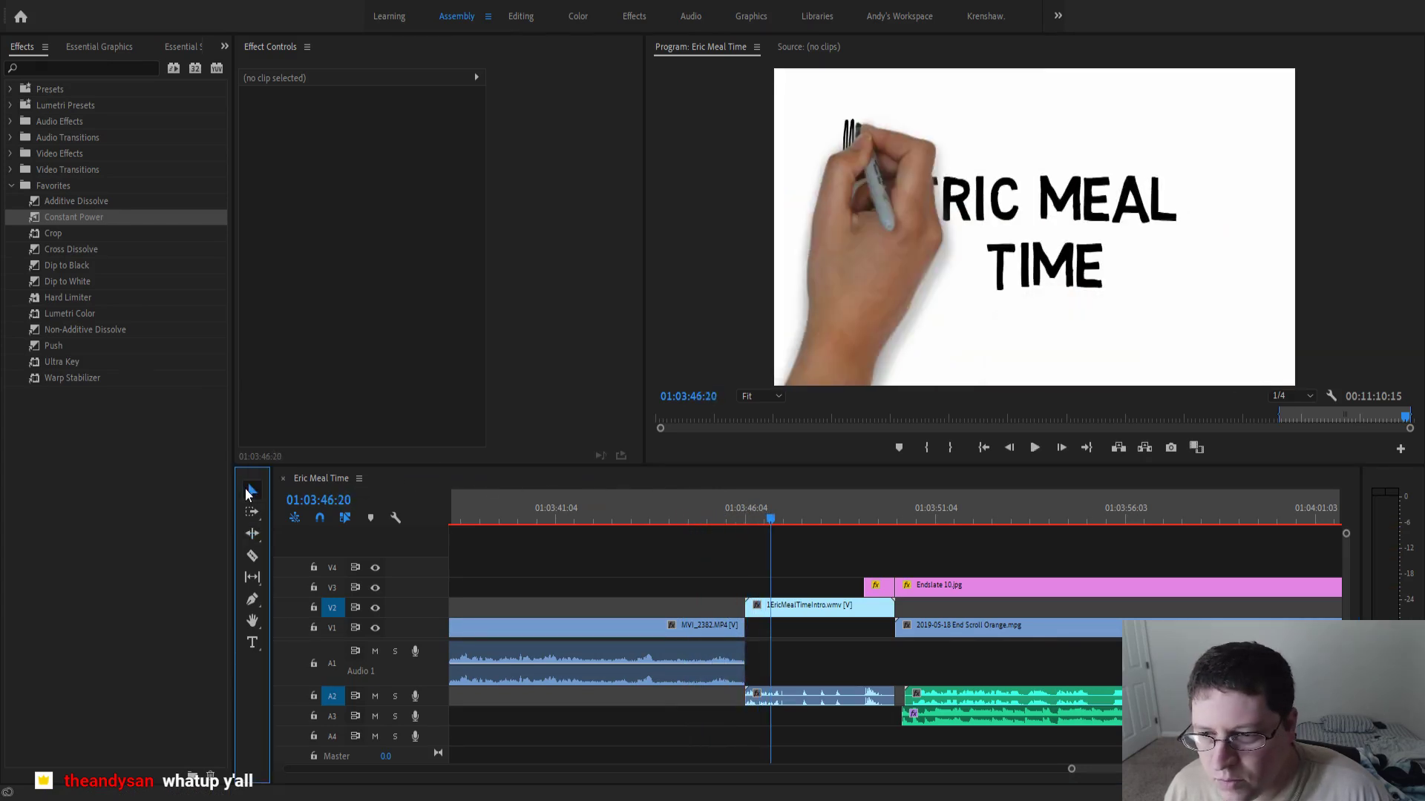
pyautogui.moveTo(87, 217); pyautogui.dragTo(737, 664)
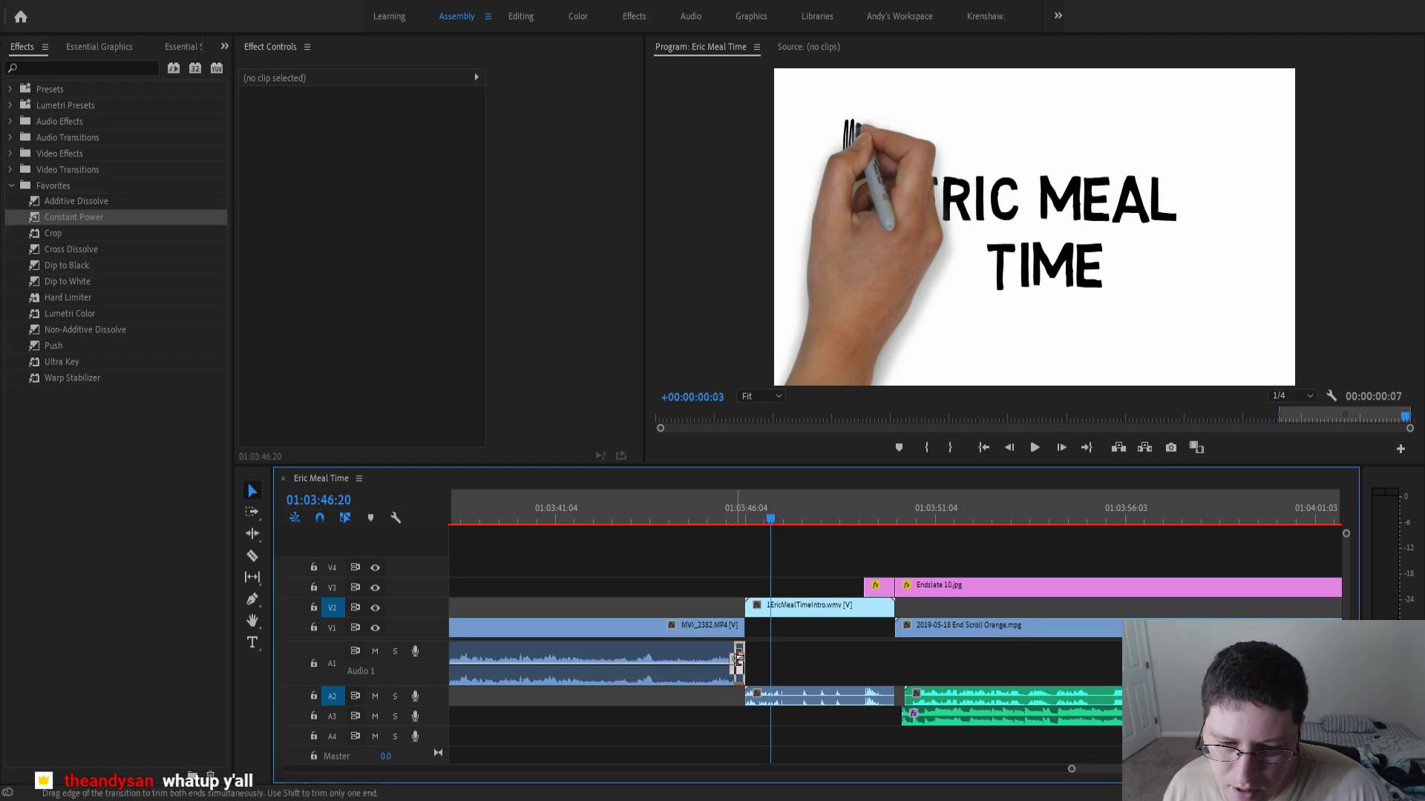
pyautogui.click(738, 659)
pyautogui.click(710, 509)
pyautogui.press('space')
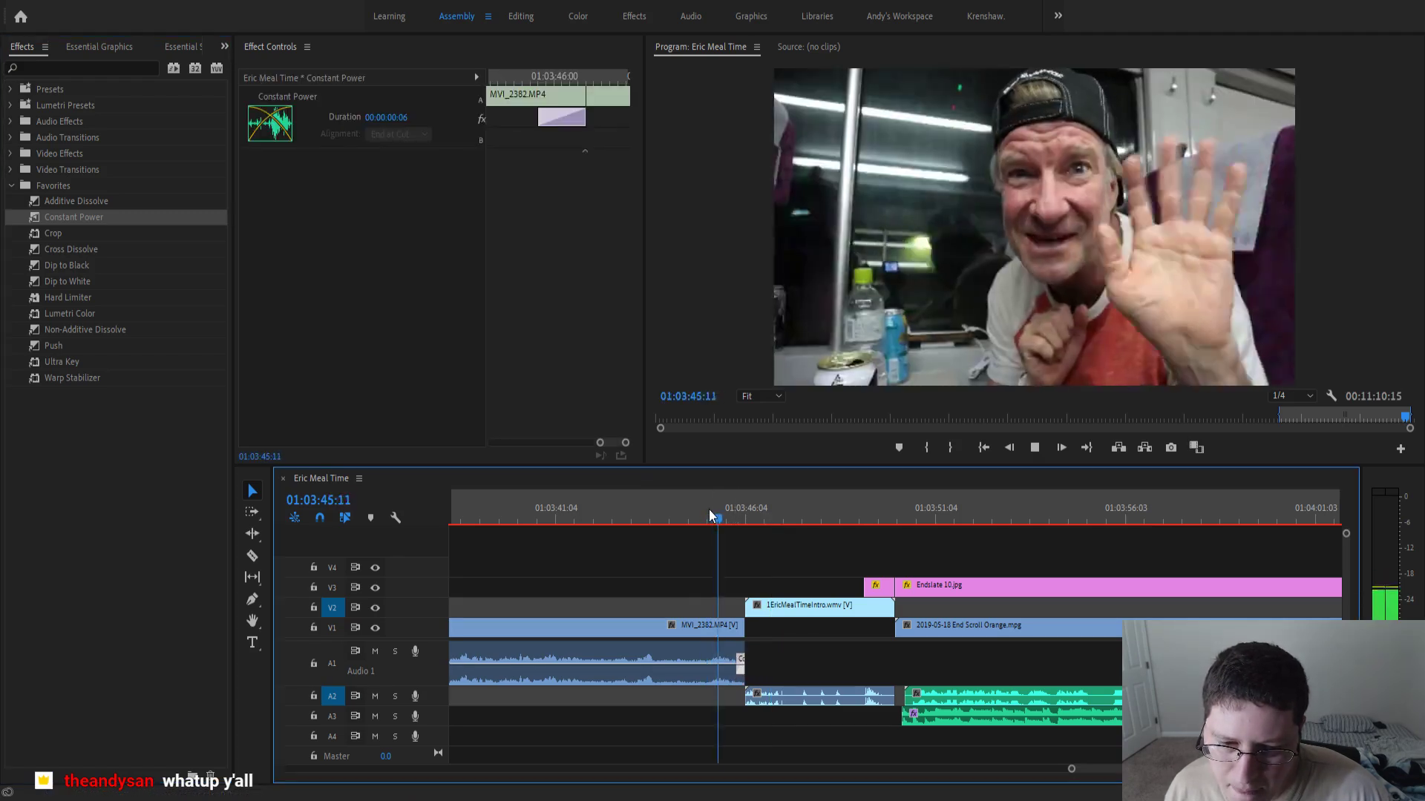
pyautogui.press('space')
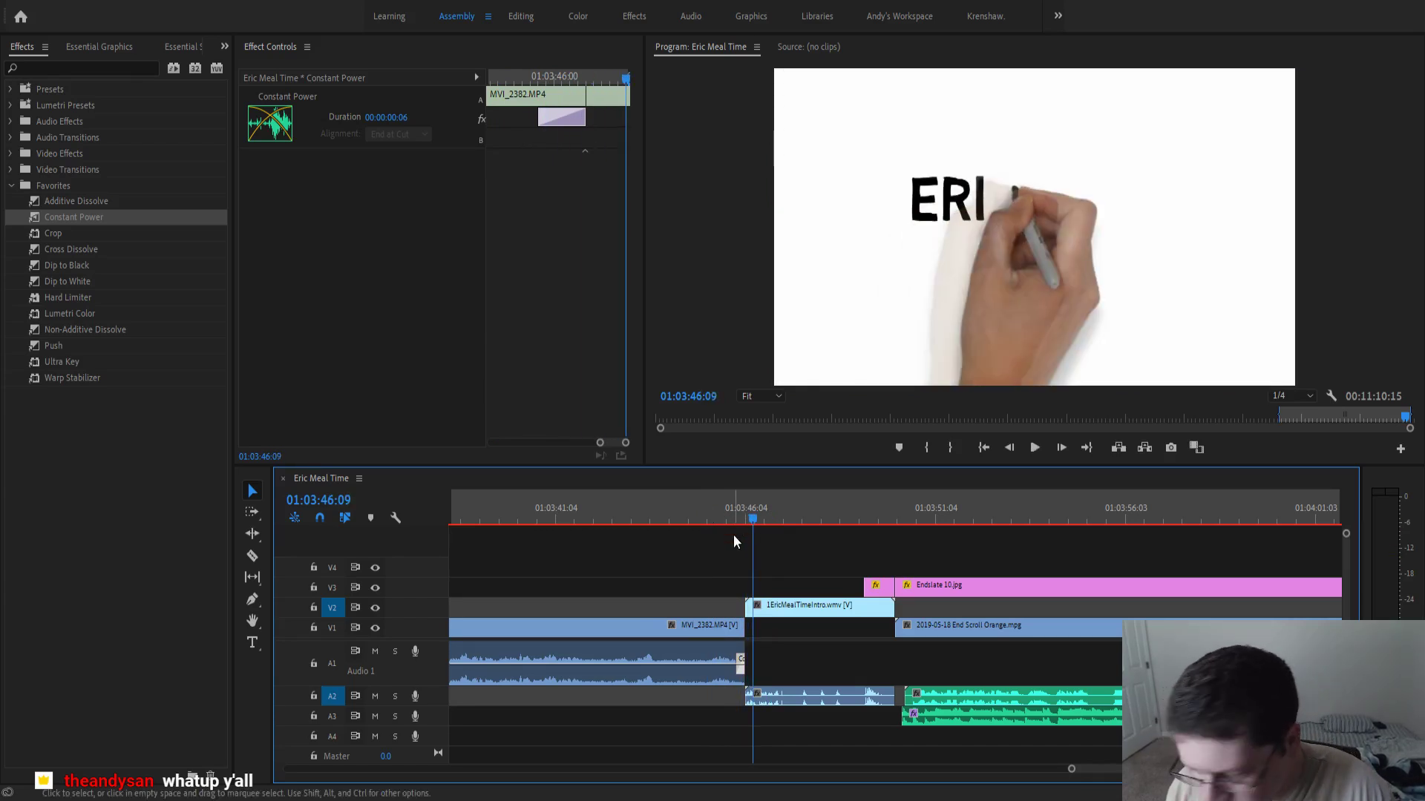
# - Pull the sequence's Out point in to match the shortened edit, at the new end of Endslate 10.jpg
pyautogui.press('-')
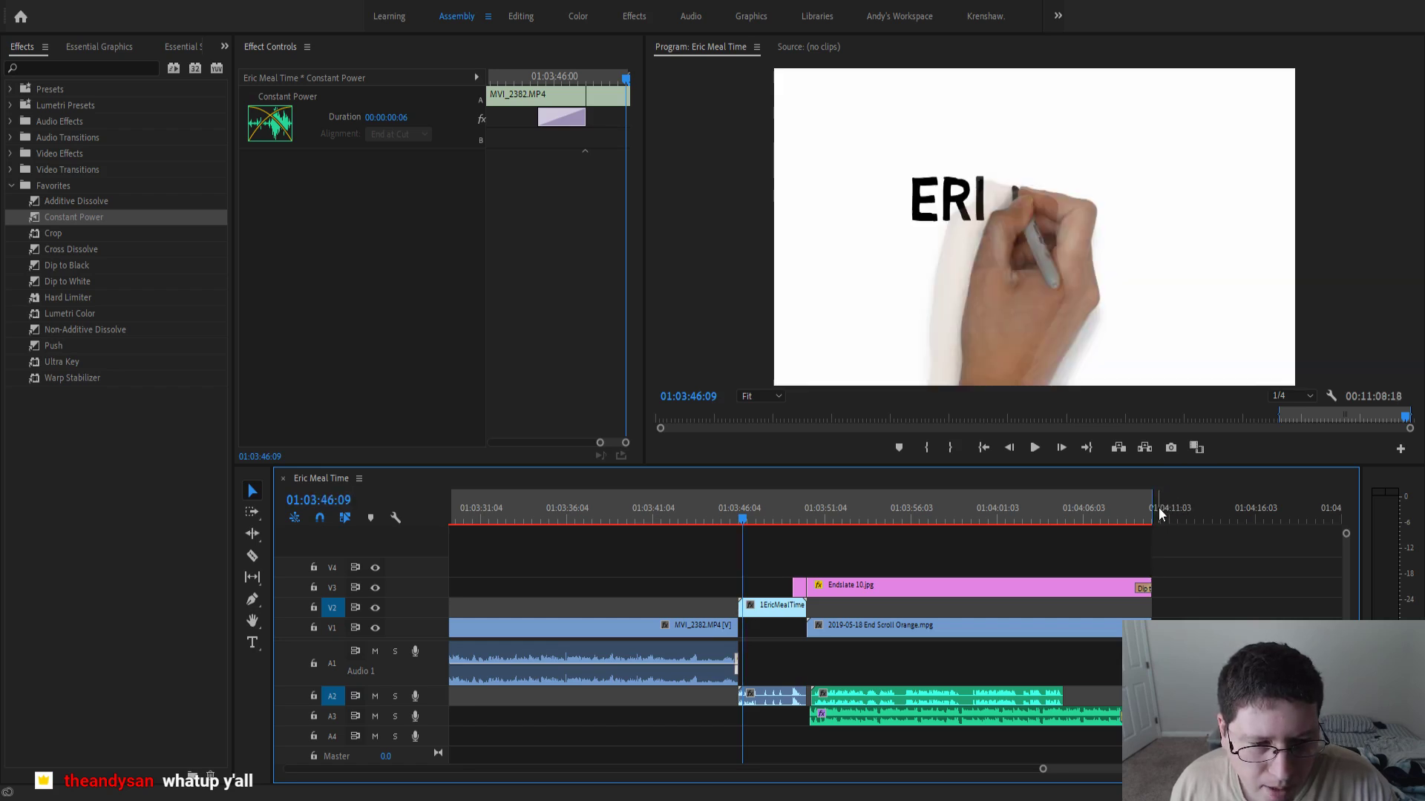
pyautogui.press('-')
pyautogui.press('-')
pyautogui.press('-')
pyautogui.press('-')
pyautogui.press('-')
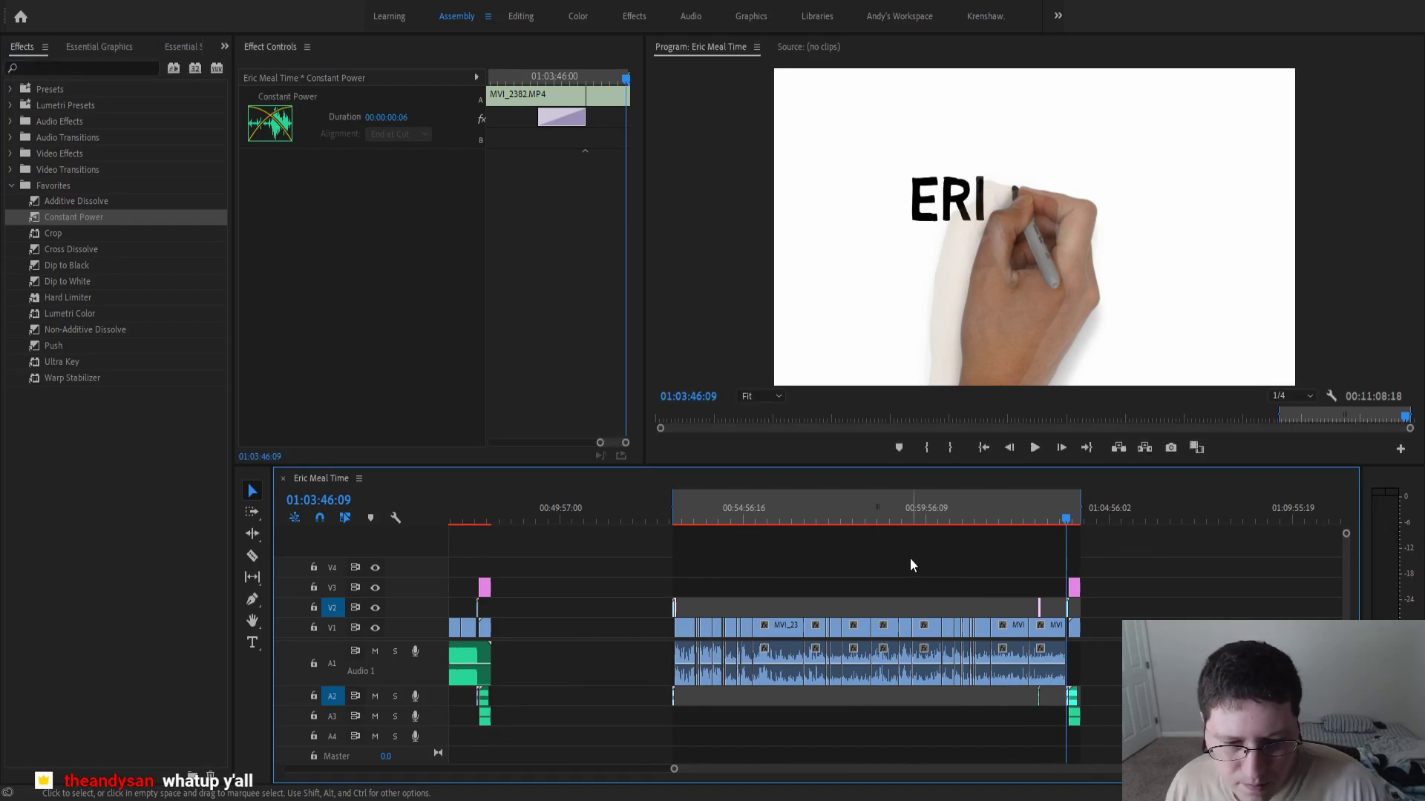
# - Look over the edited section between the In and Out points and solo audio track A1
pyautogui.scroll(2, 904, 559)
pyautogui.scroll(-2, 904, 566)
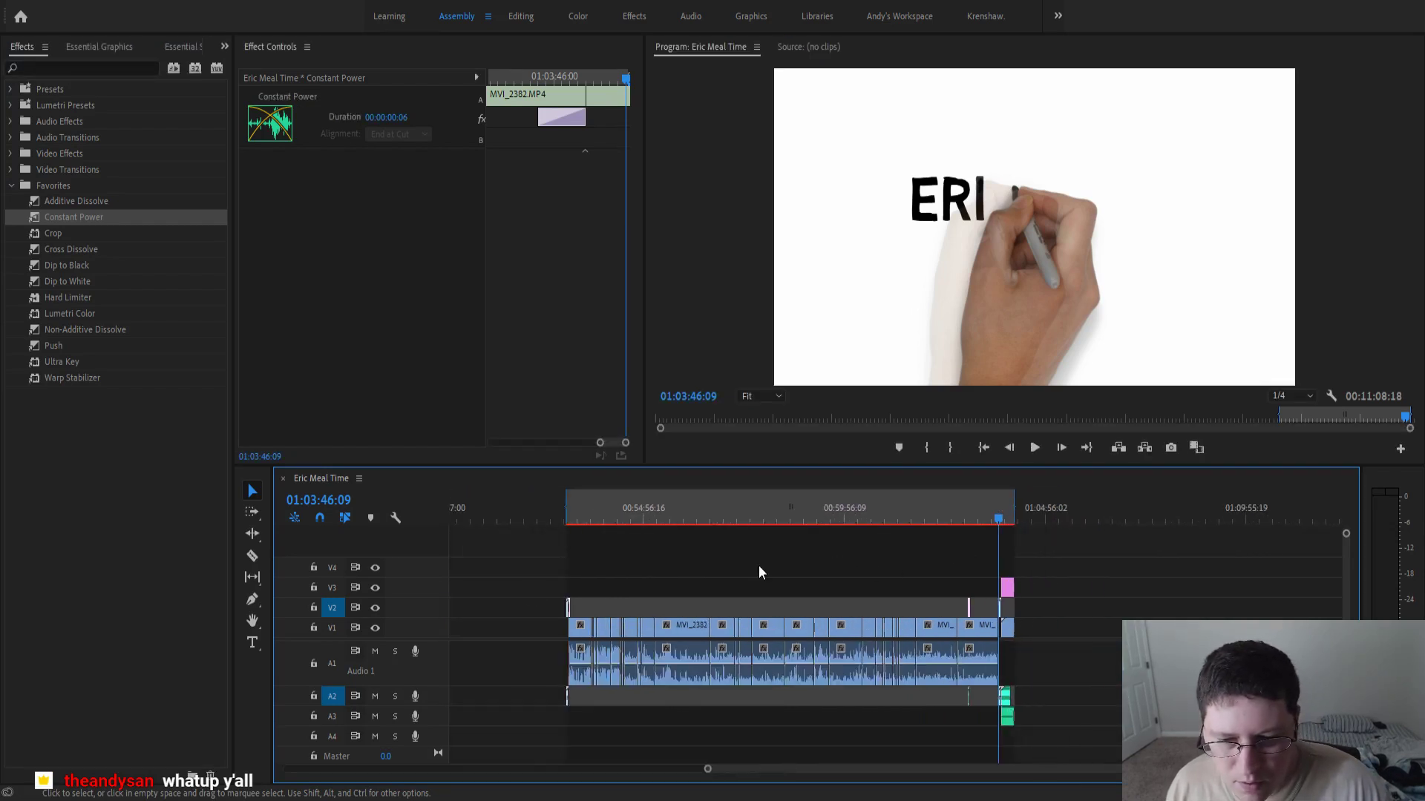
pyautogui.scroll(6, 589, 561)
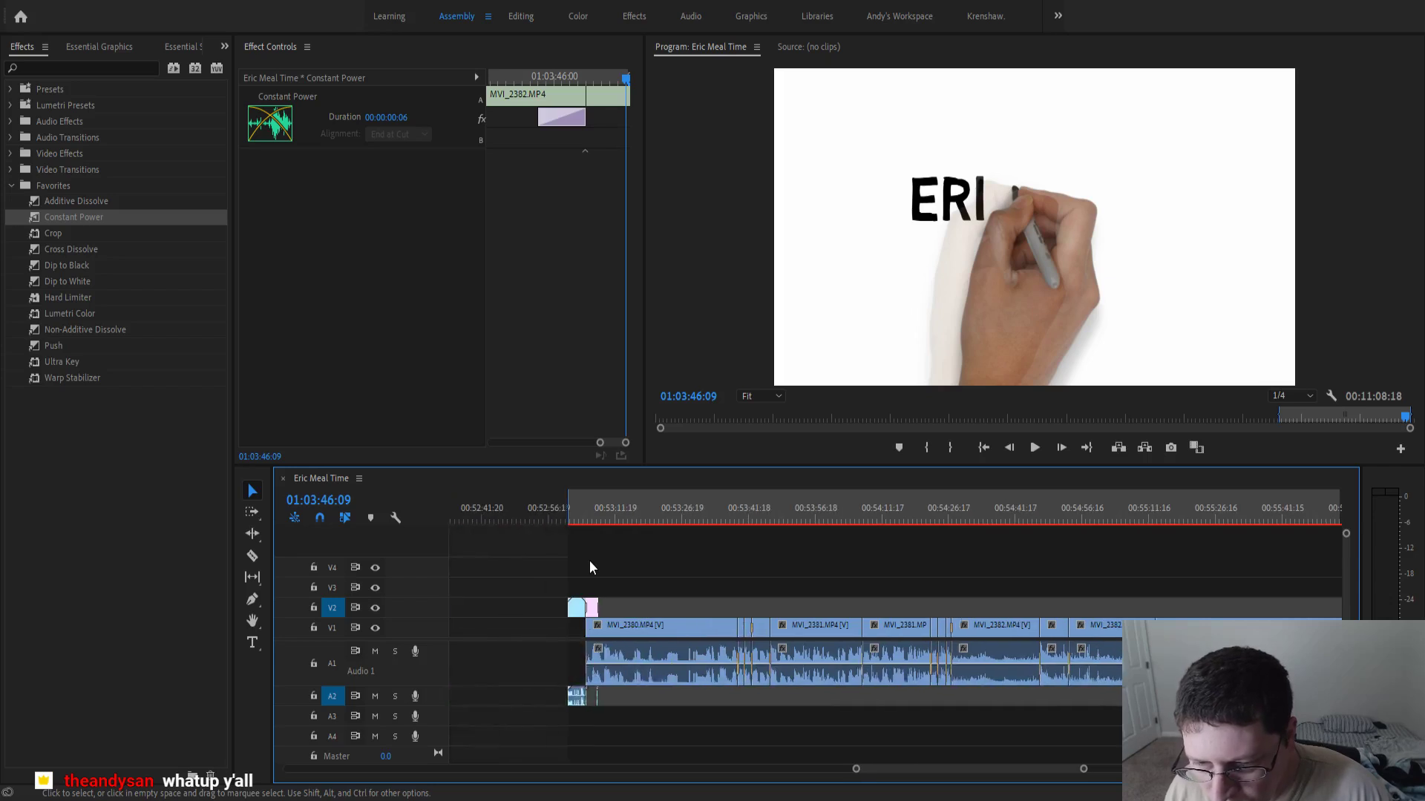
pyautogui.scroll(-4, 676, 561)
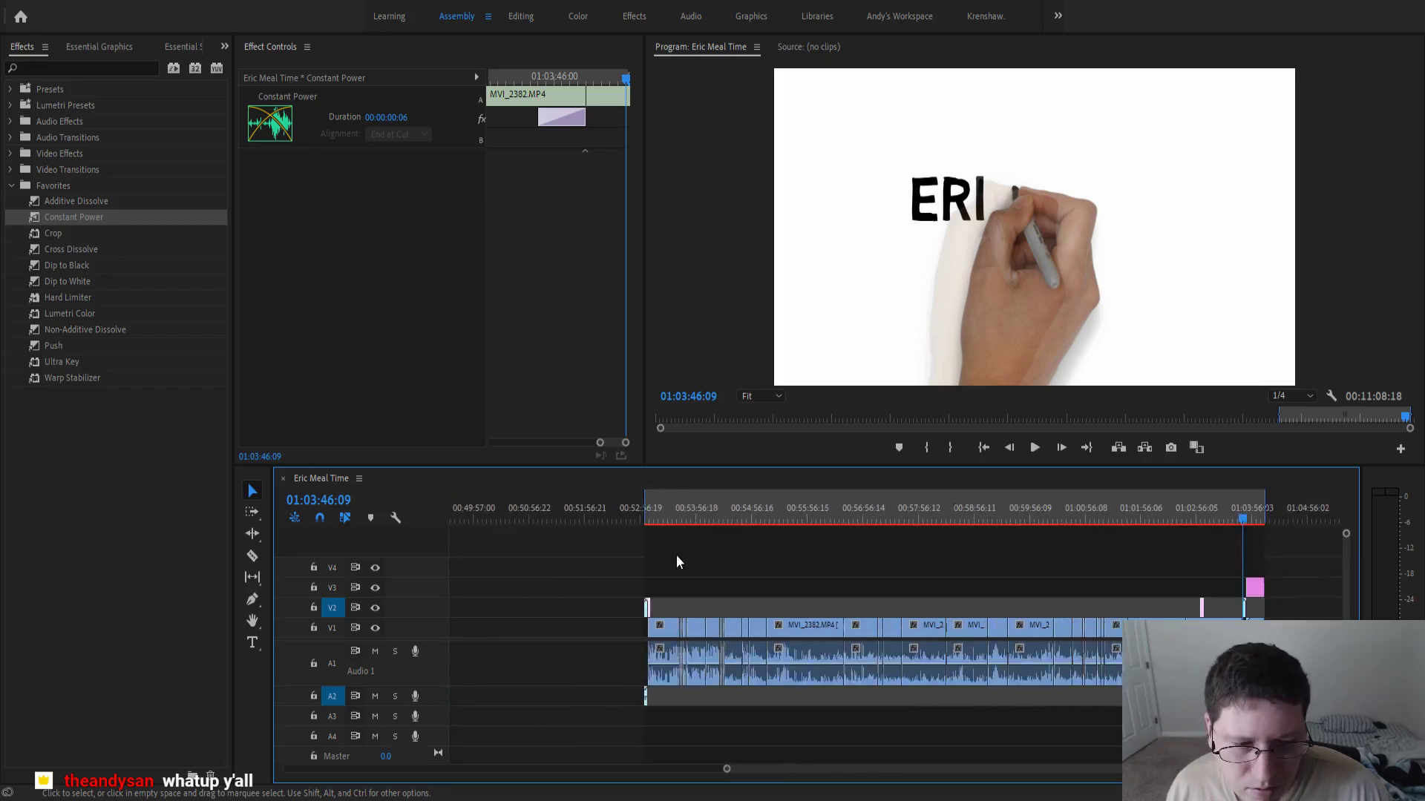
pyautogui.hscroll(1, 677, 562)
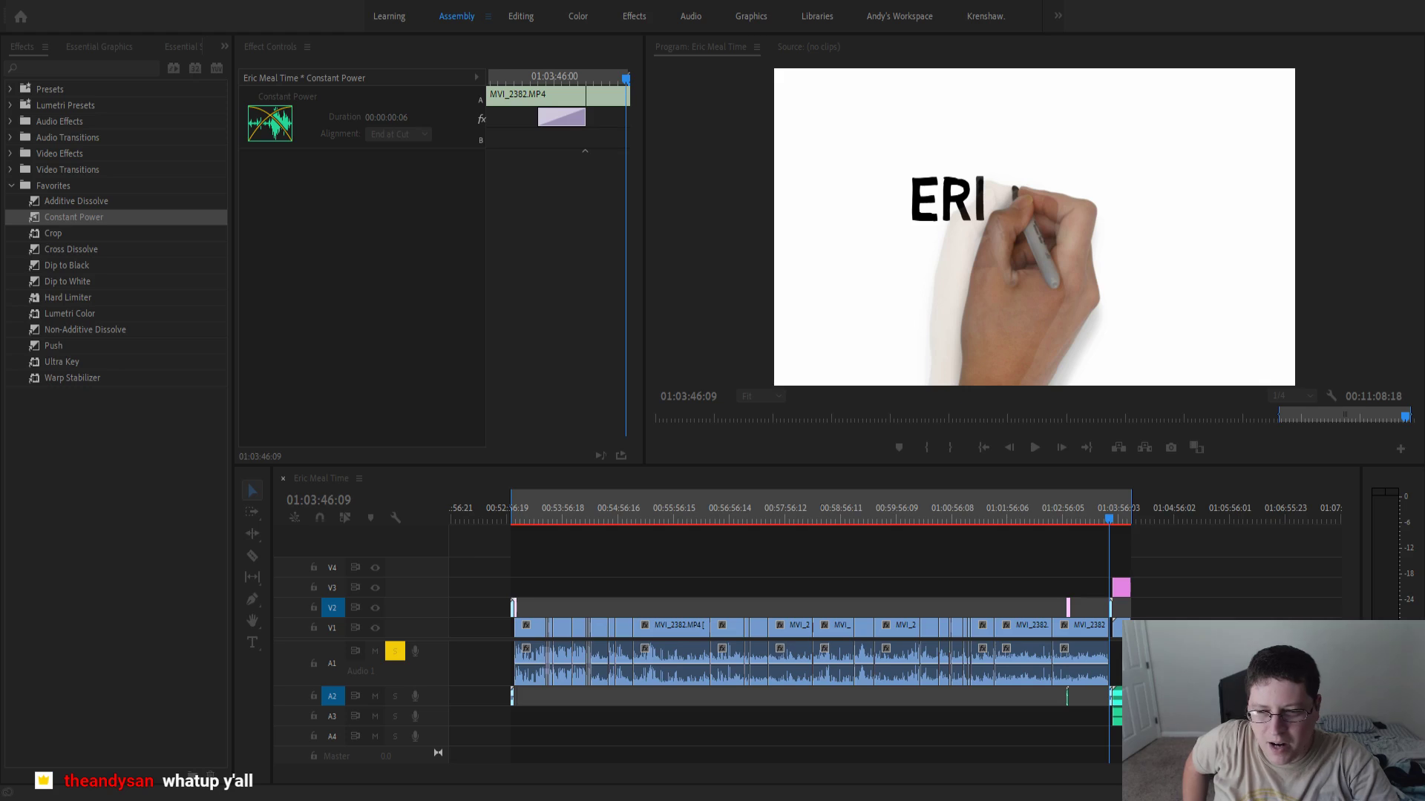
pyautogui.hotkey('alt', 'Tab')
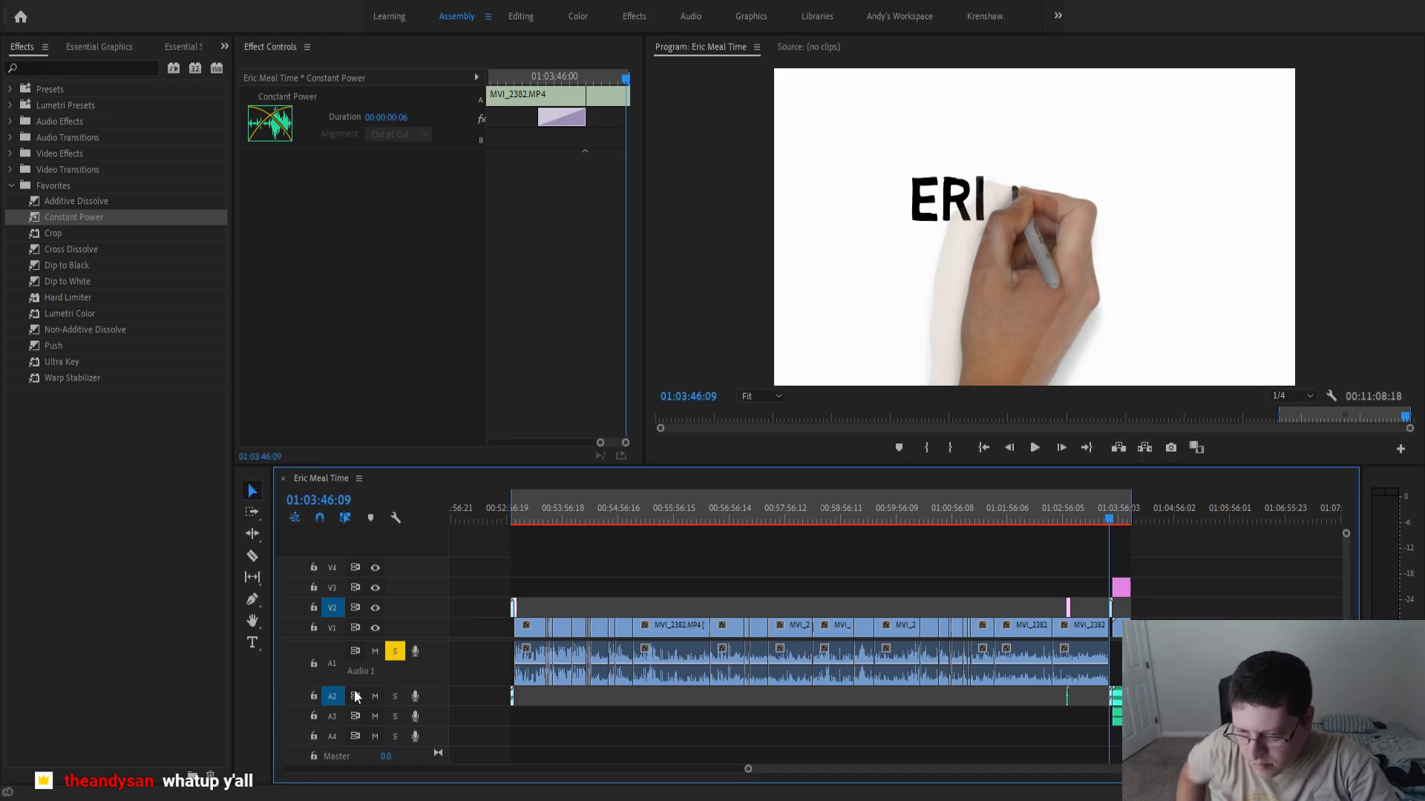
# - Unsolo A1 and delete all of the edited section's clip audio from that track, keeping the V1 video clips
pyautogui.click(395, 652)
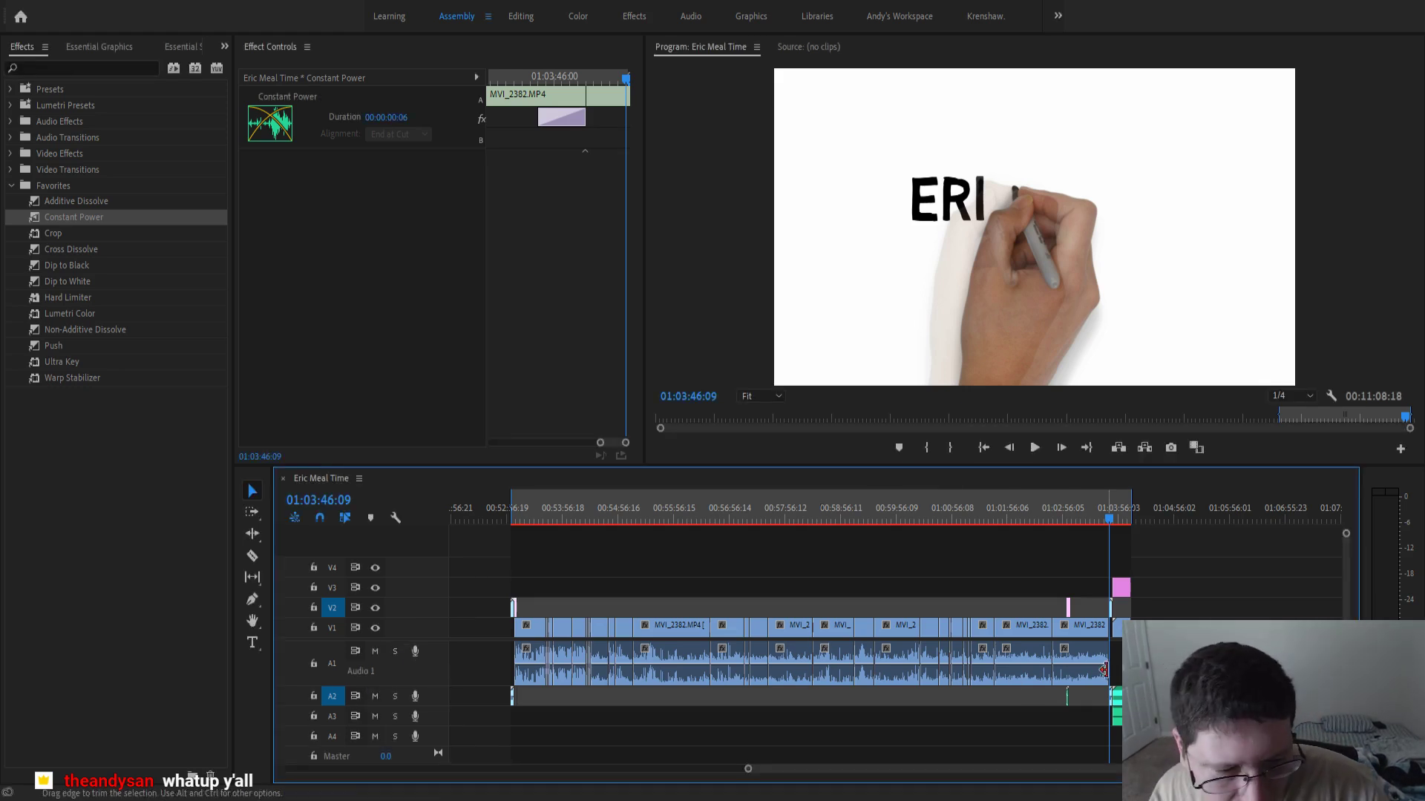
pyautogui.moveTo(1119, 657); pyautogui.dragTo(529, 684)
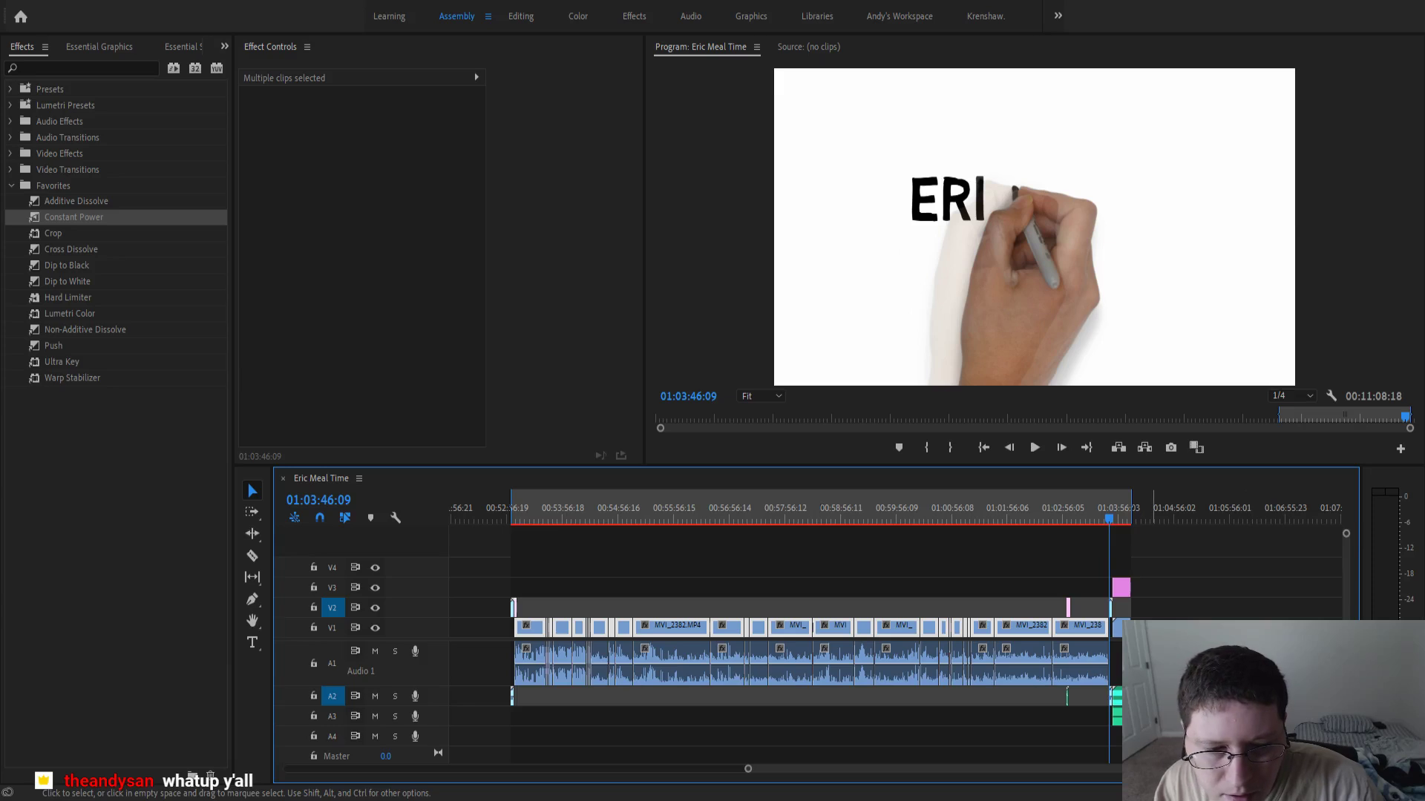
pyautogui.moveTo(1145, 664); pyautogui.dragTo(518, 655)
pyautogui.press('Delete')
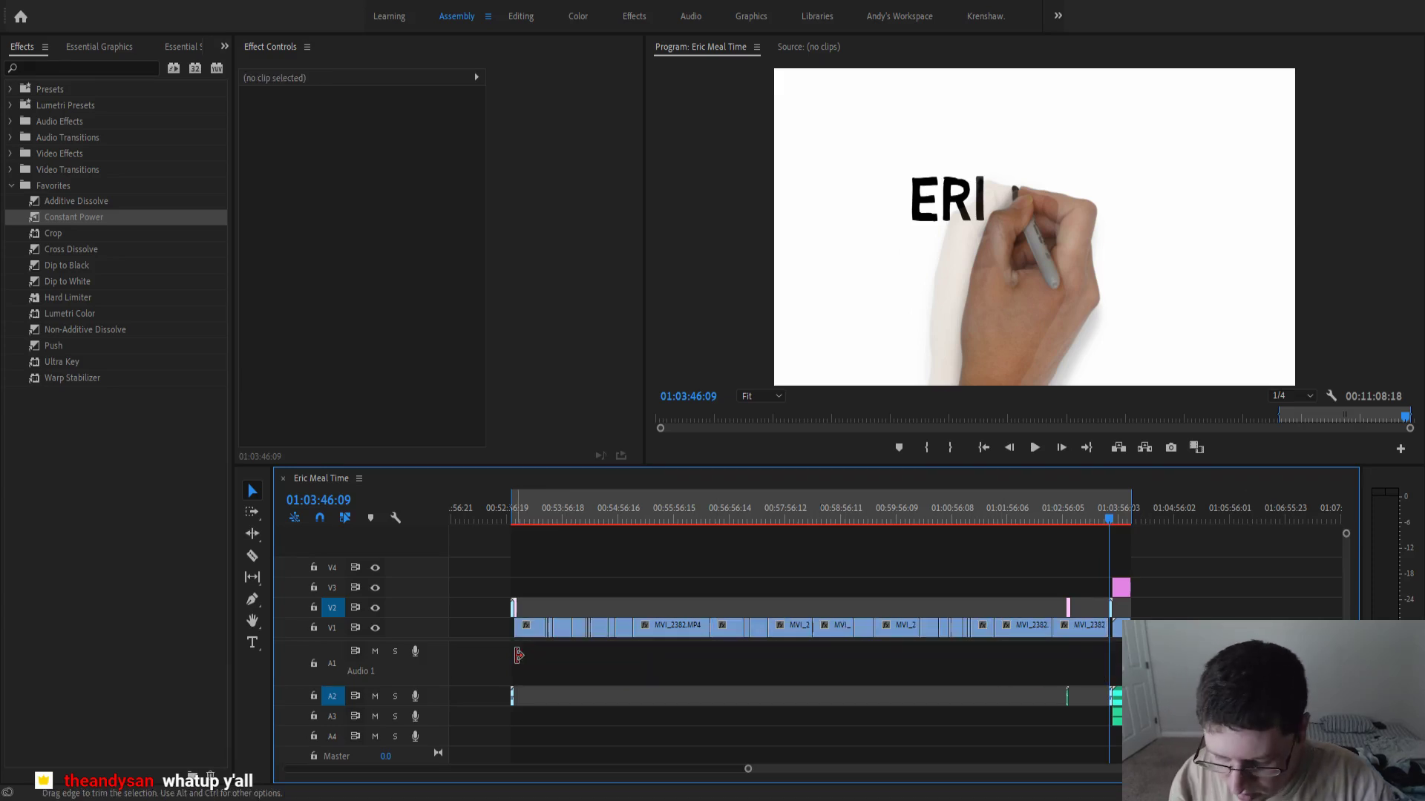
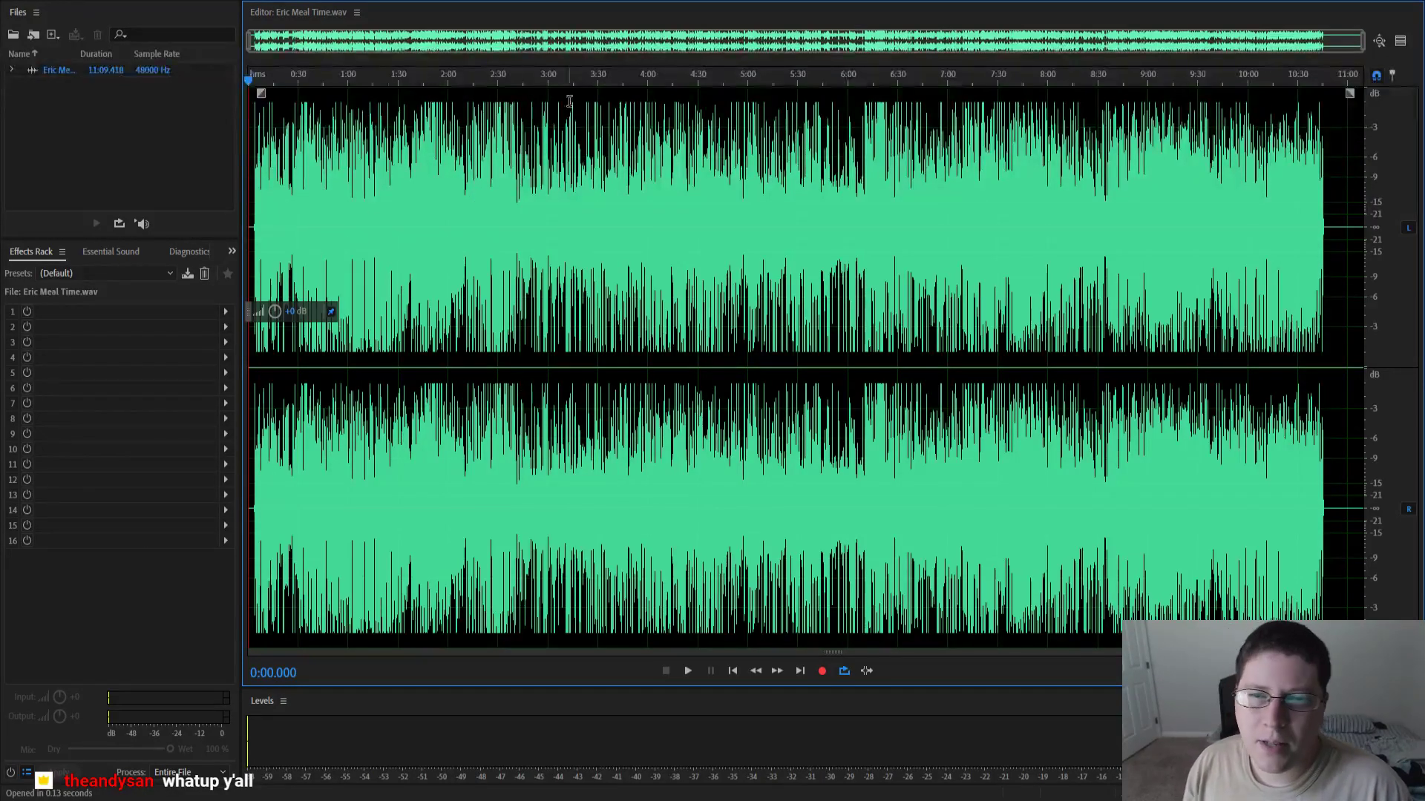
# - Switch to Adobe Audition and listen to Eric Meal Time.wav around 5:07 and 2:47
pyautogui.click(760, 78)
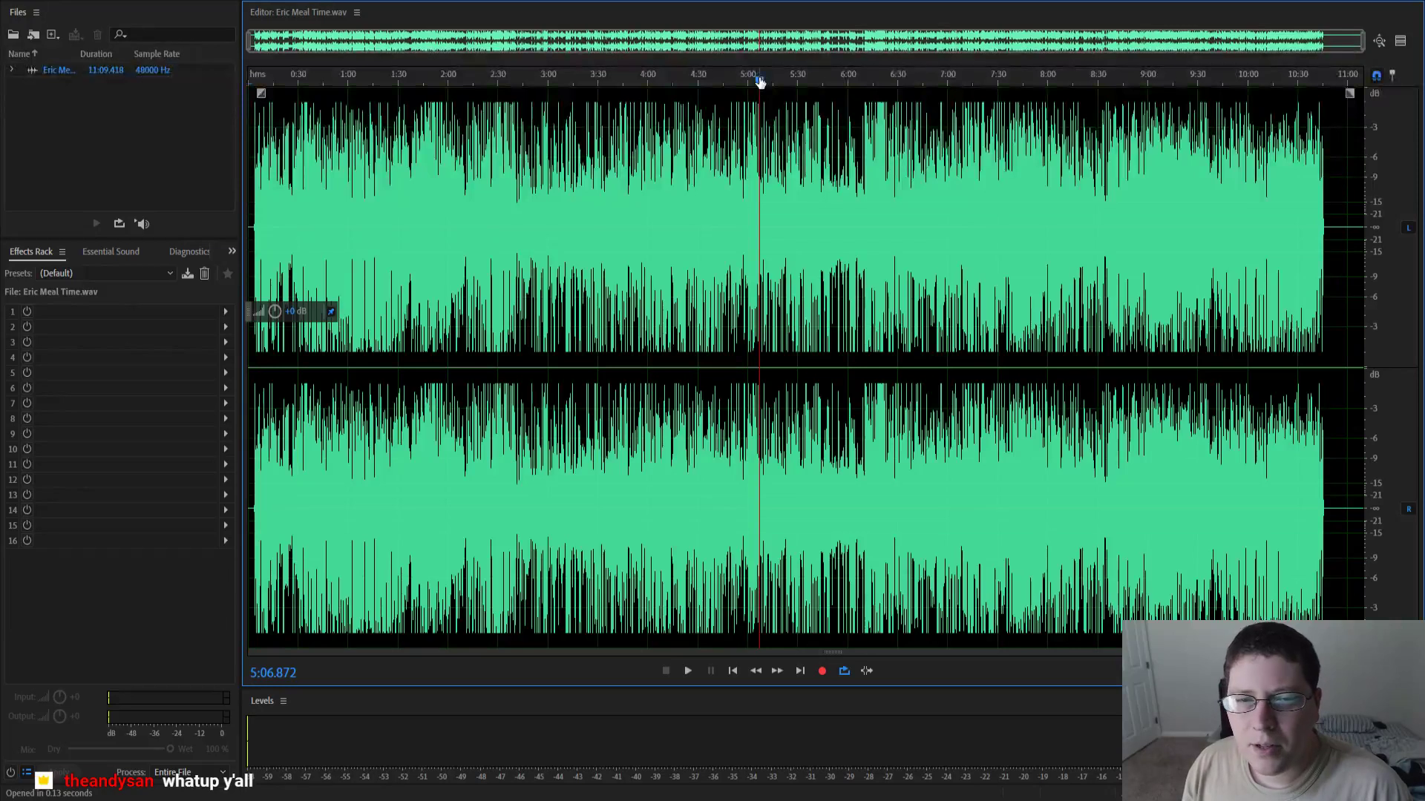
pyautogui.press('space')
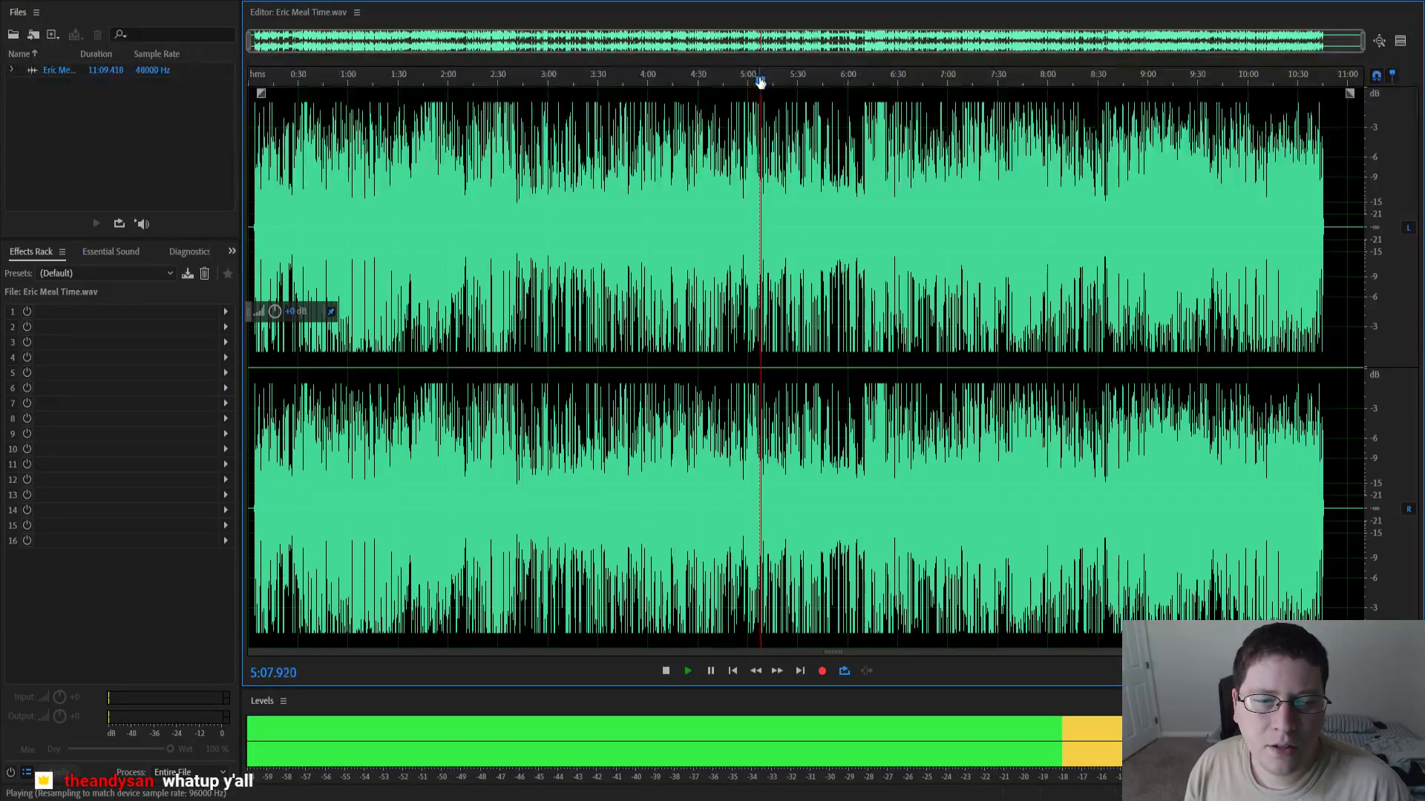
pyautogui.click(786, 74)
pyautogui.press('space')
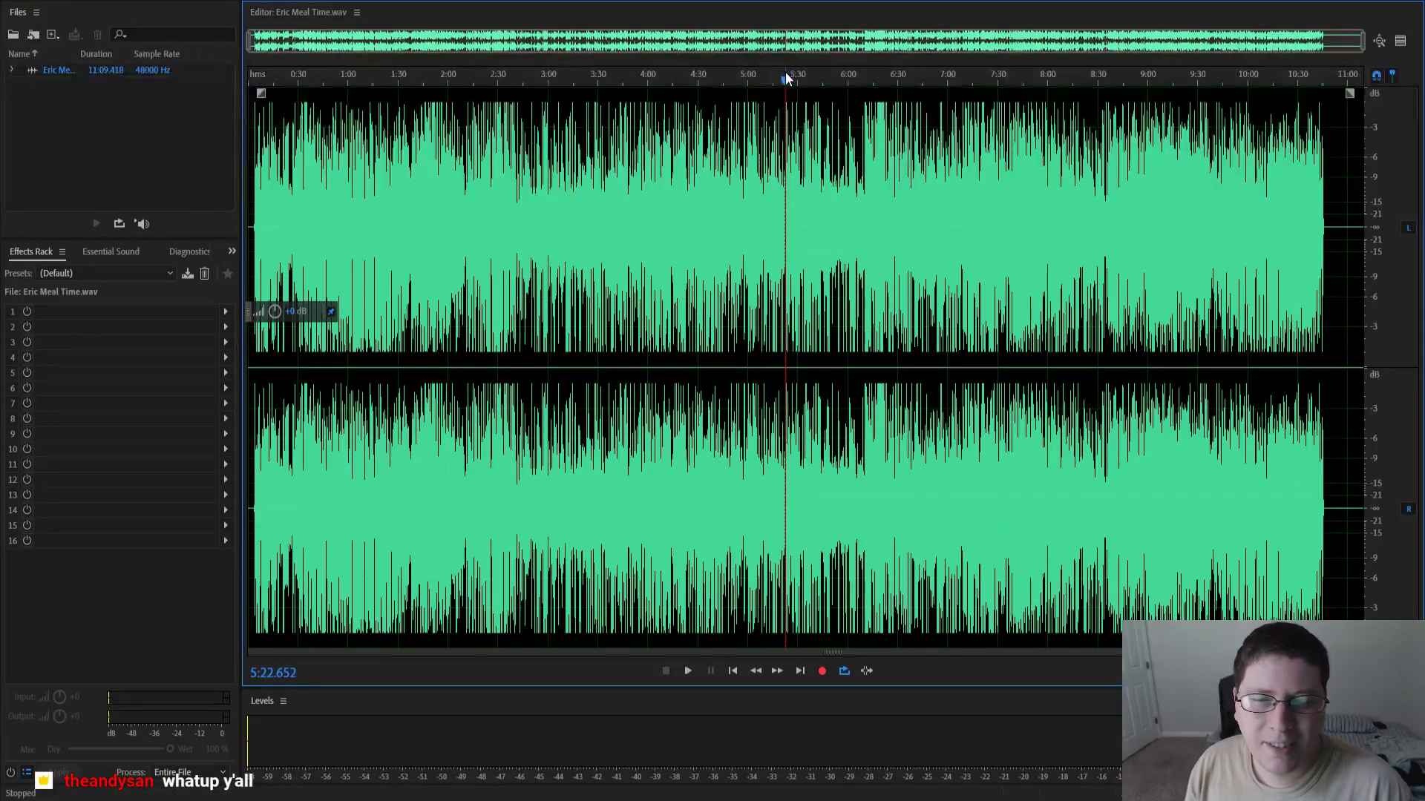
pyautogui.click(528, 79)
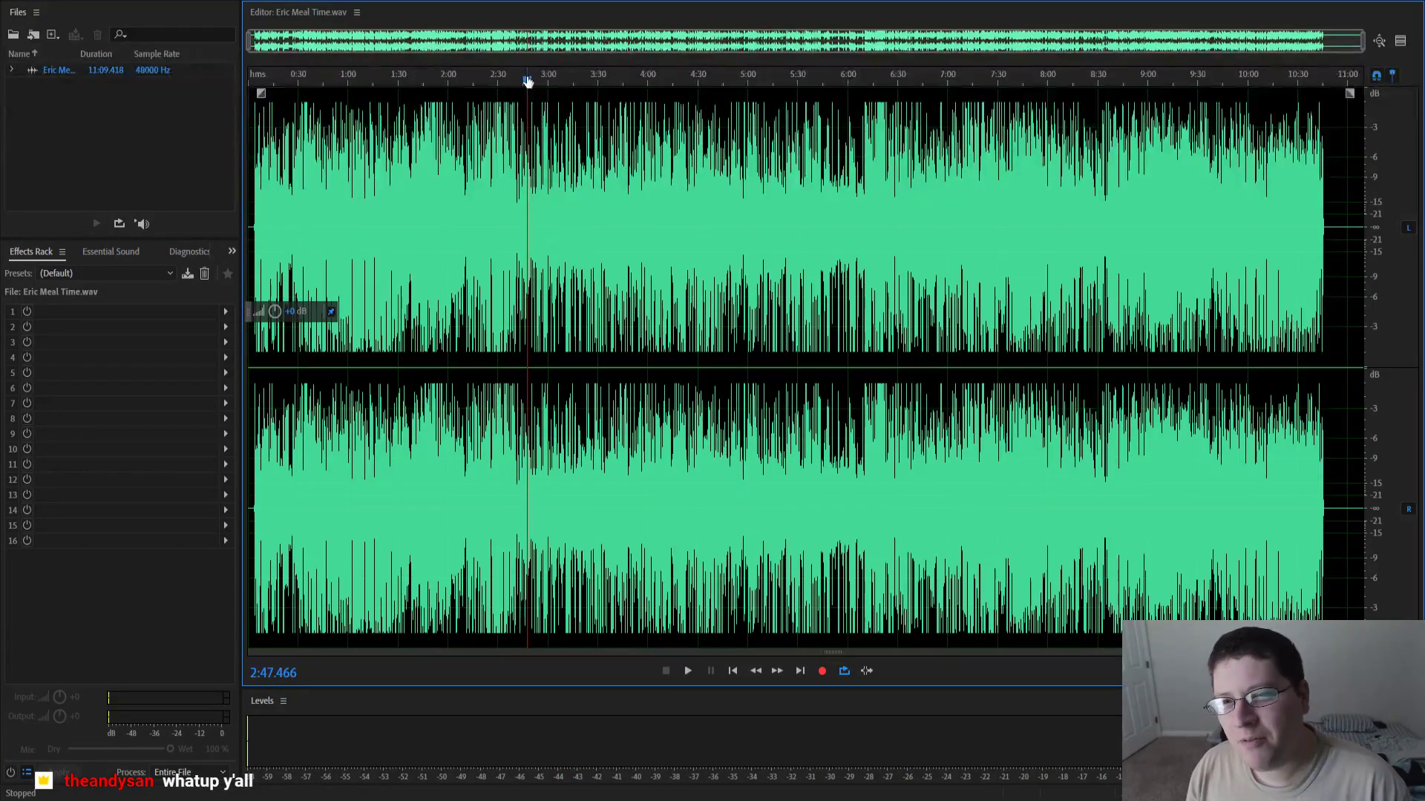
pyautogui.press('space')
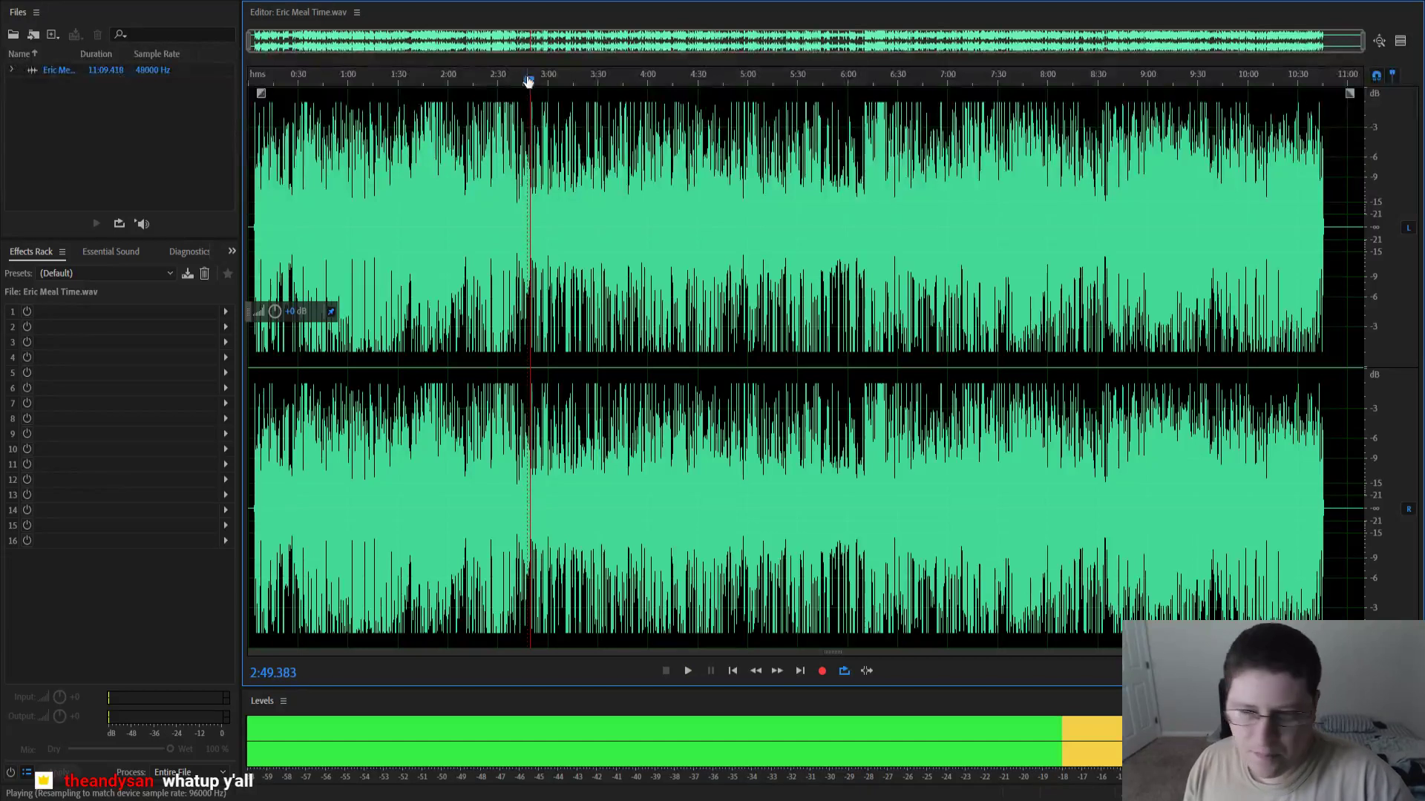
pyautogui.press('space')
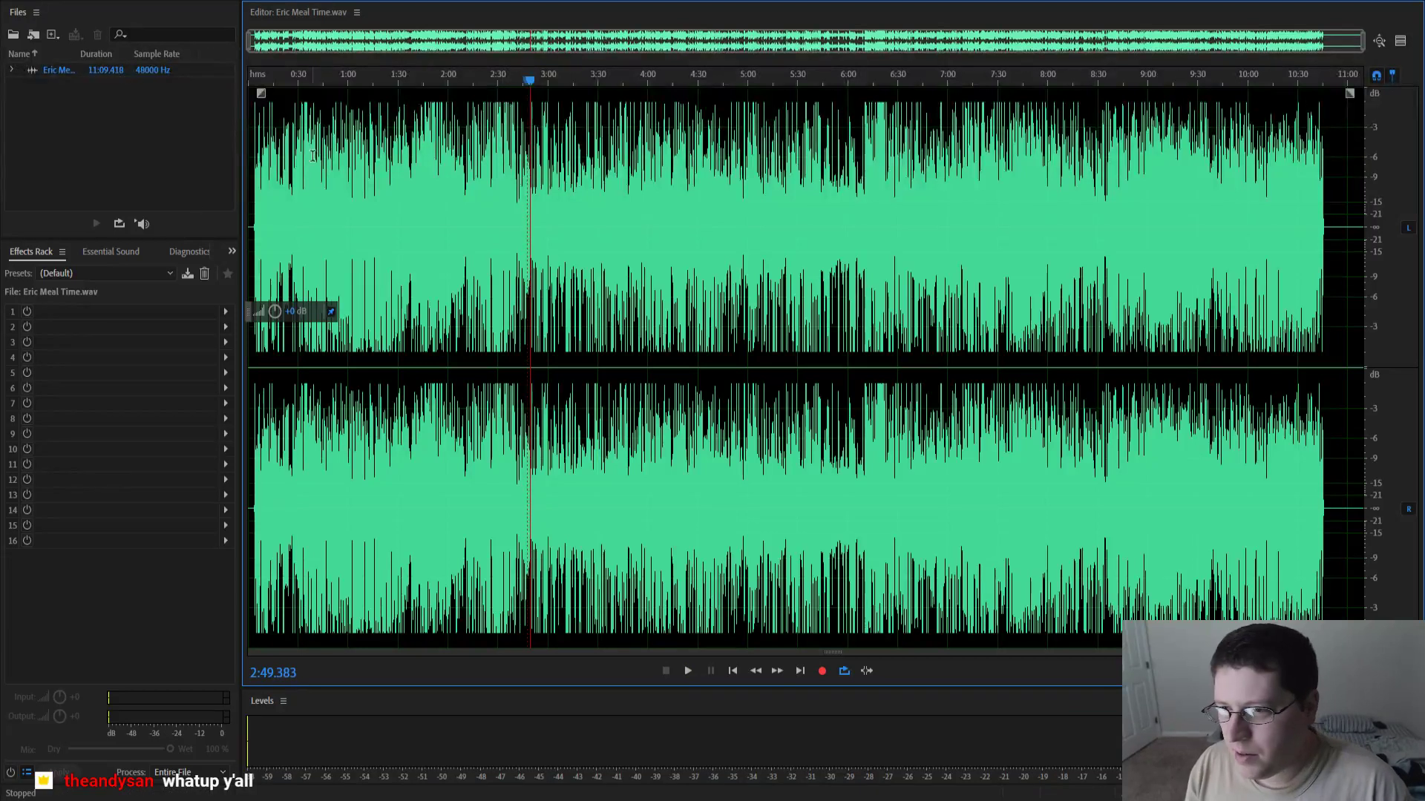
# - Load the Andy Clean Home Preset in the Effects Rack and disable Dynamics and Adaptive Noise Reduction
pyautogui.click(129, 274)
pyautogui.click(230, 48)
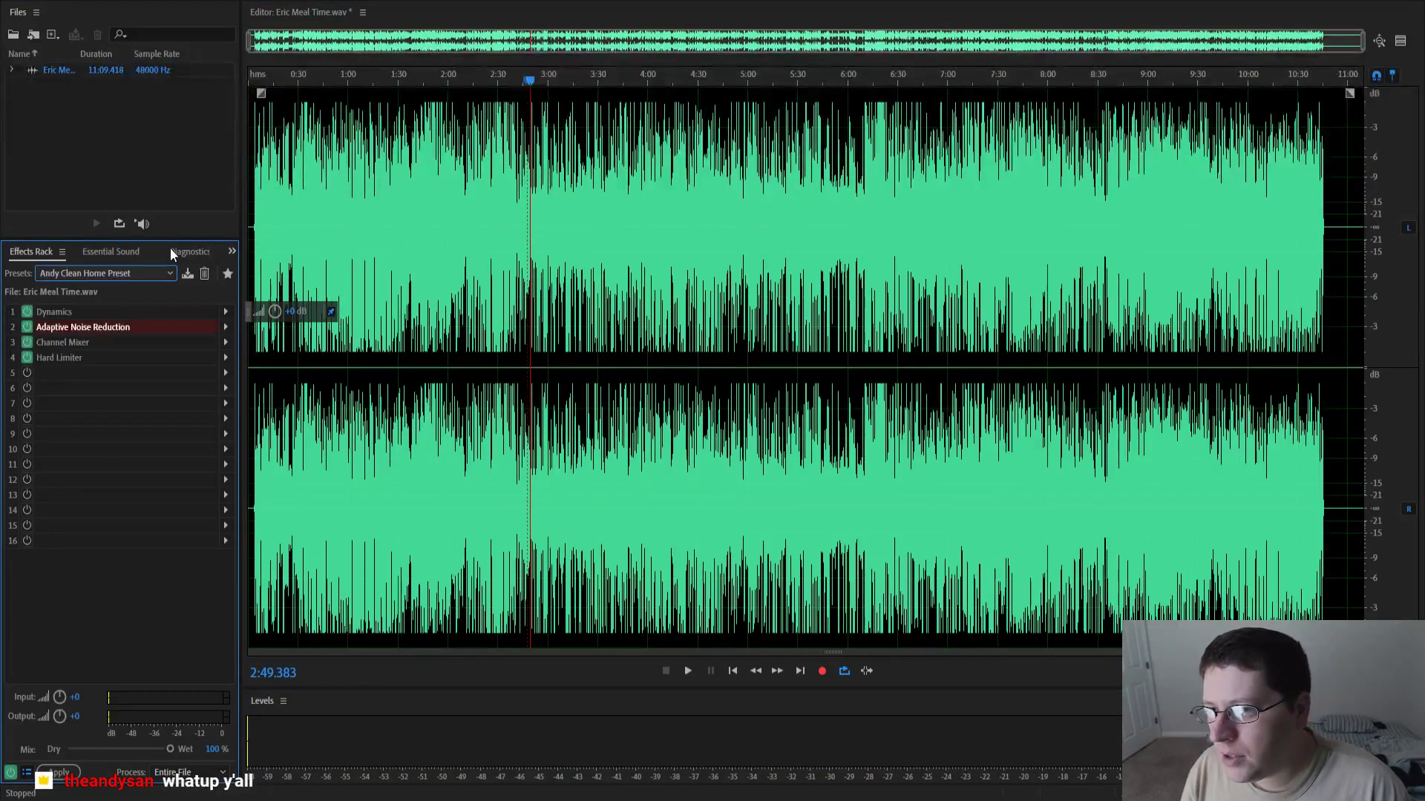
pyautogui.click(27, 311)
pyautogui.click(28, 327)
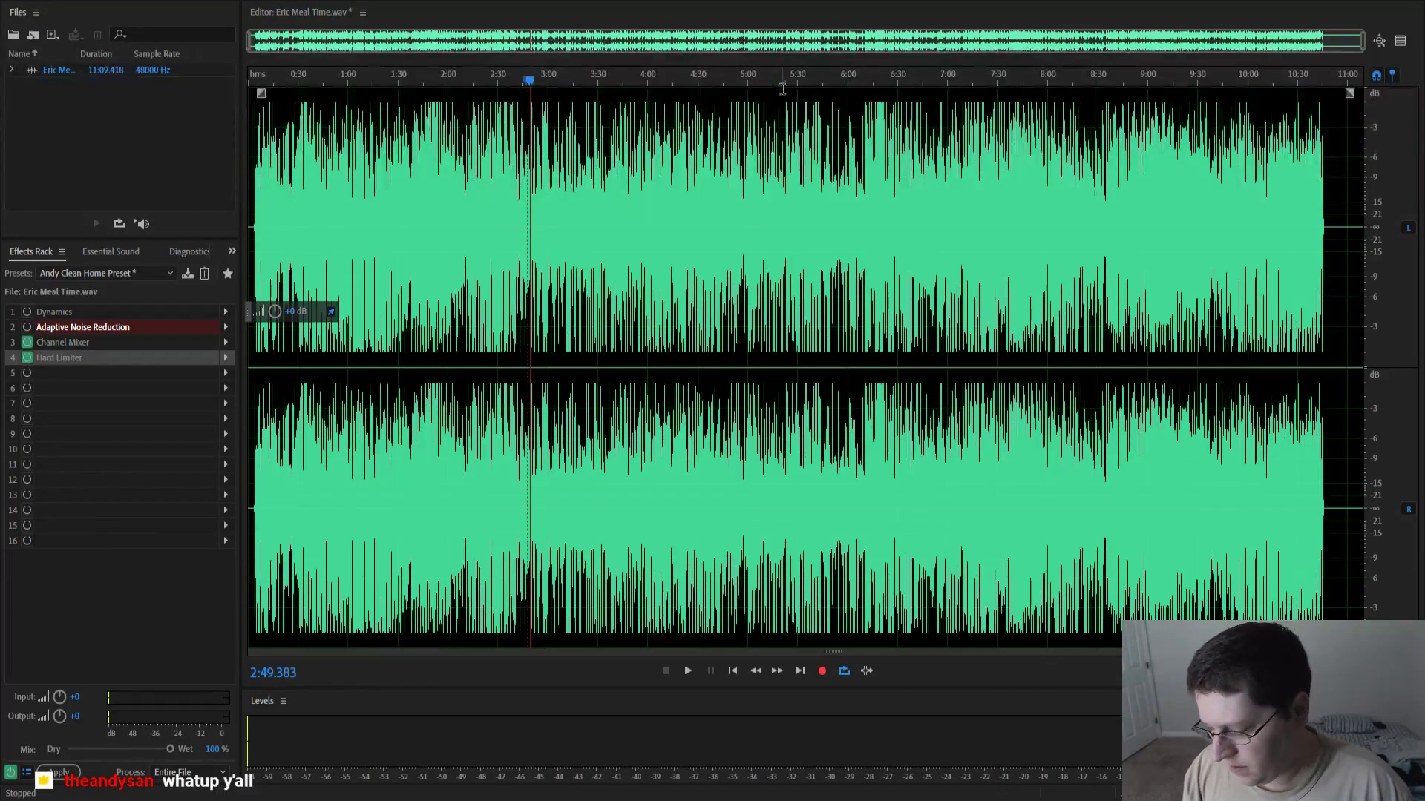
# - Listen to short passages of Eric Meal Time.wav between about 0:50 and 4:05 to check levels with Channel Mixer and Hard Limiter on
pyautogui.press('space')
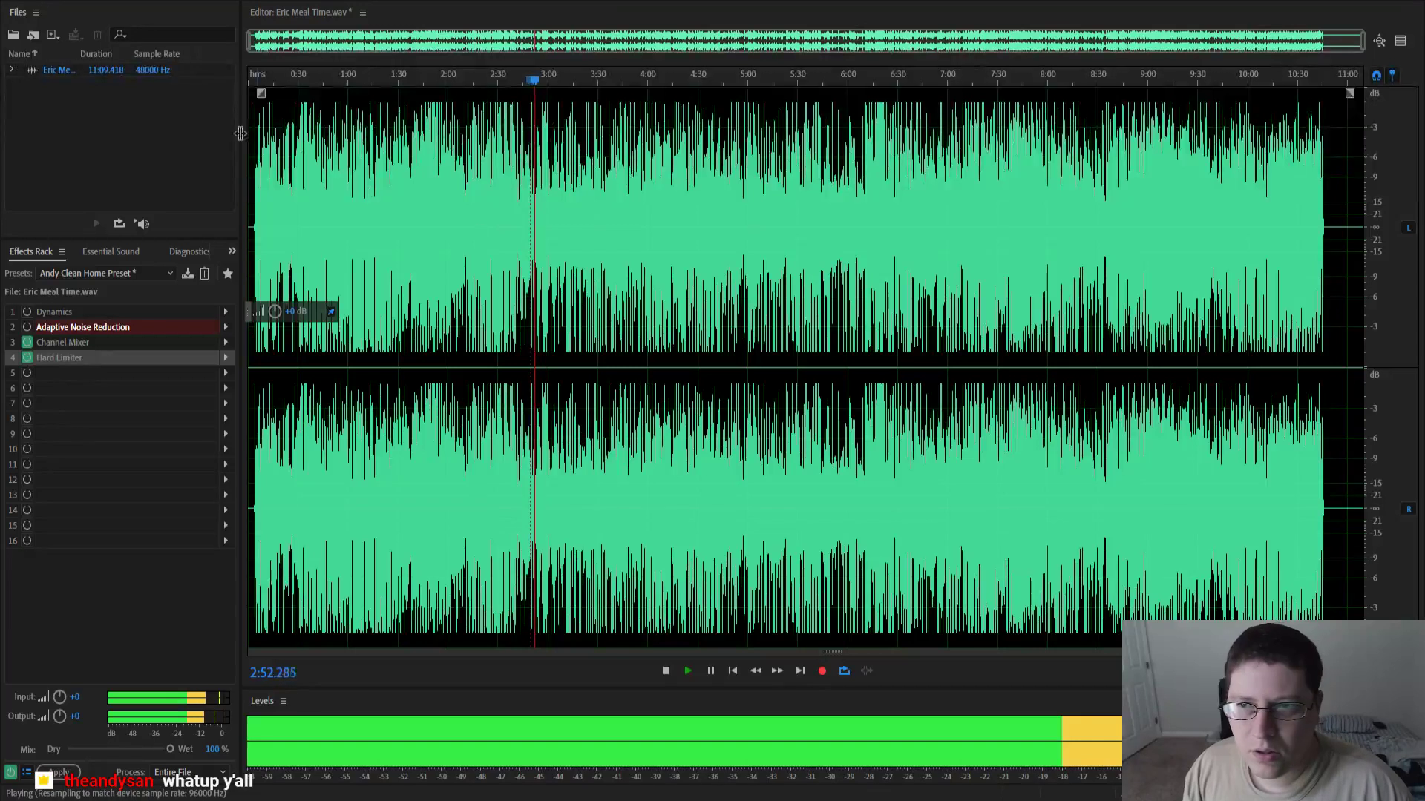
pyautogui.click(335, 80)
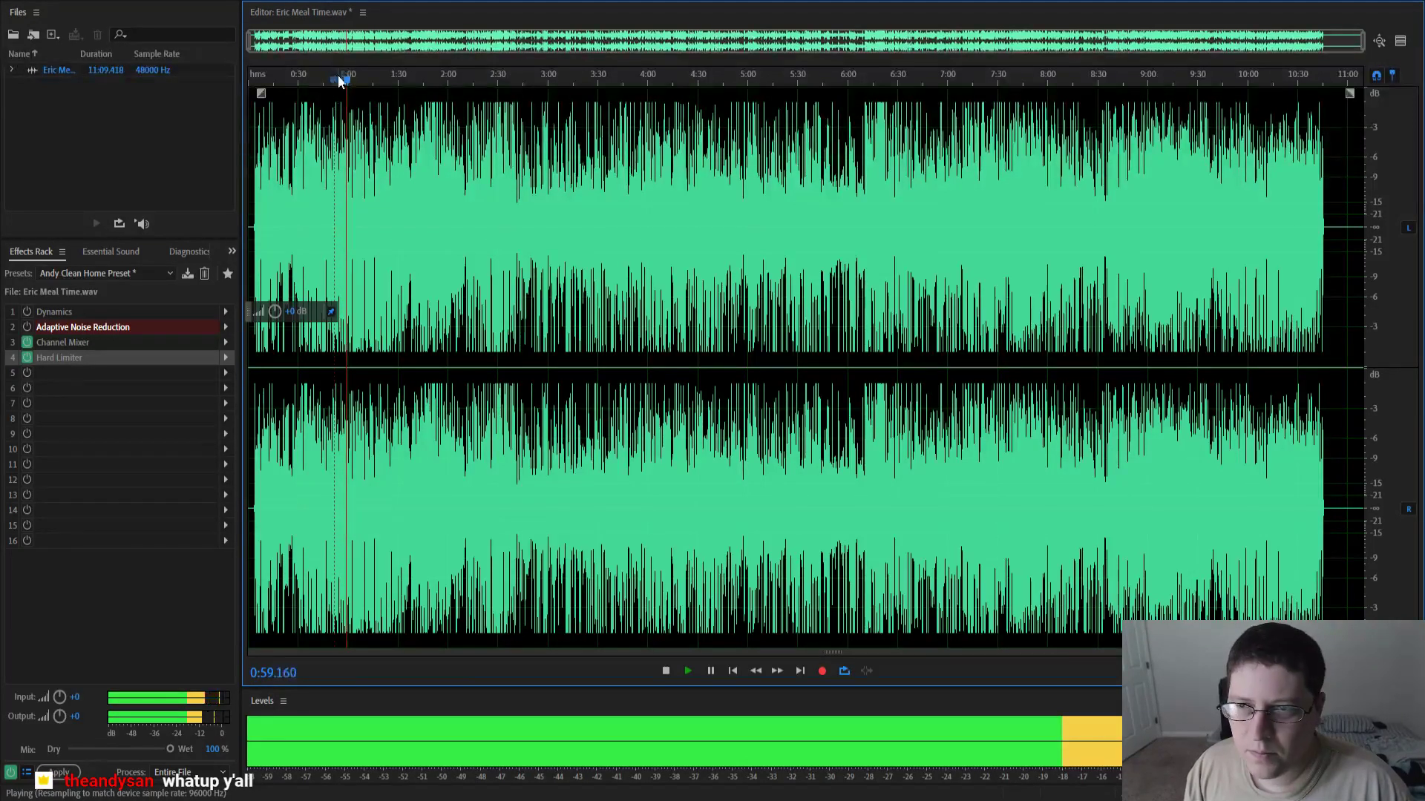
pyautogui.click(368, 74)
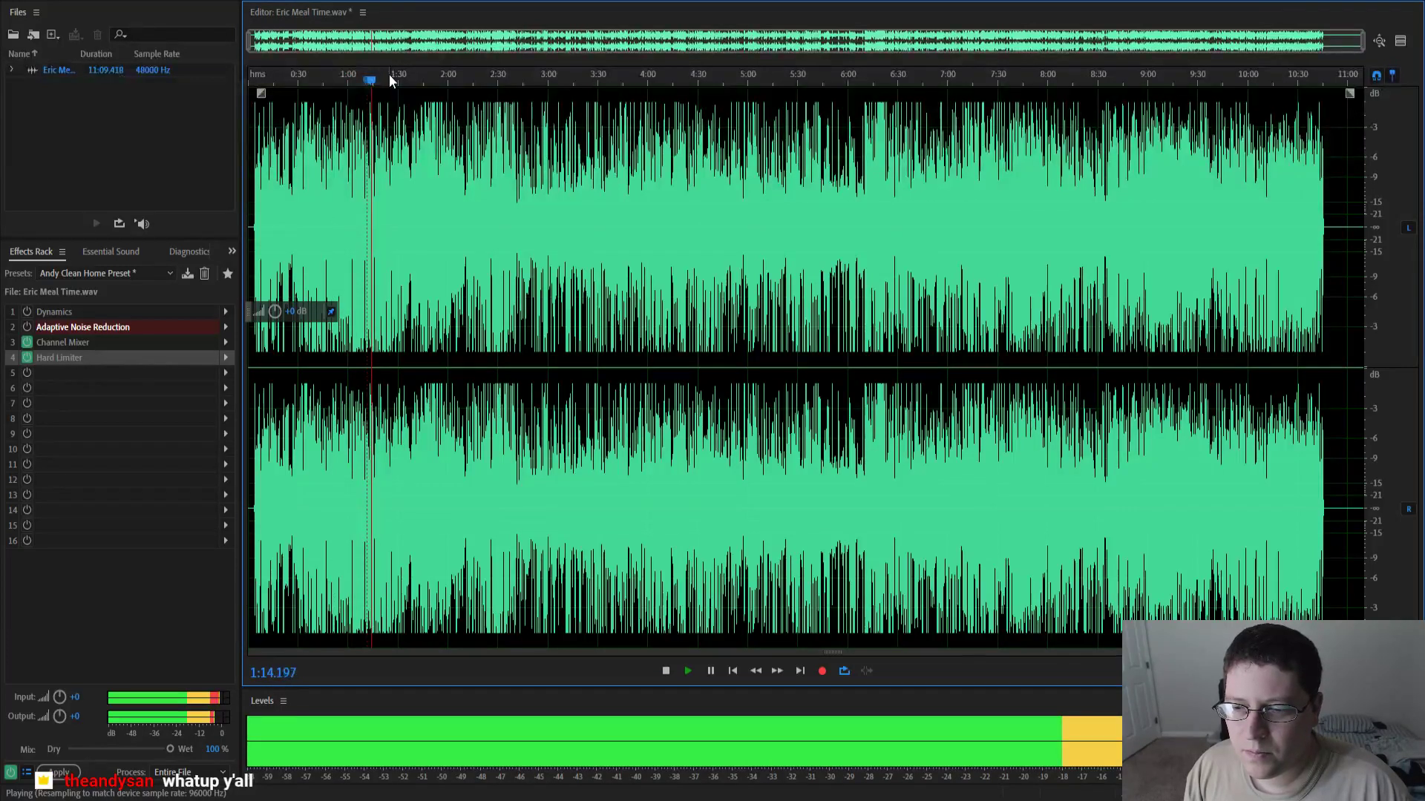
pyautogui.click(389, 74)
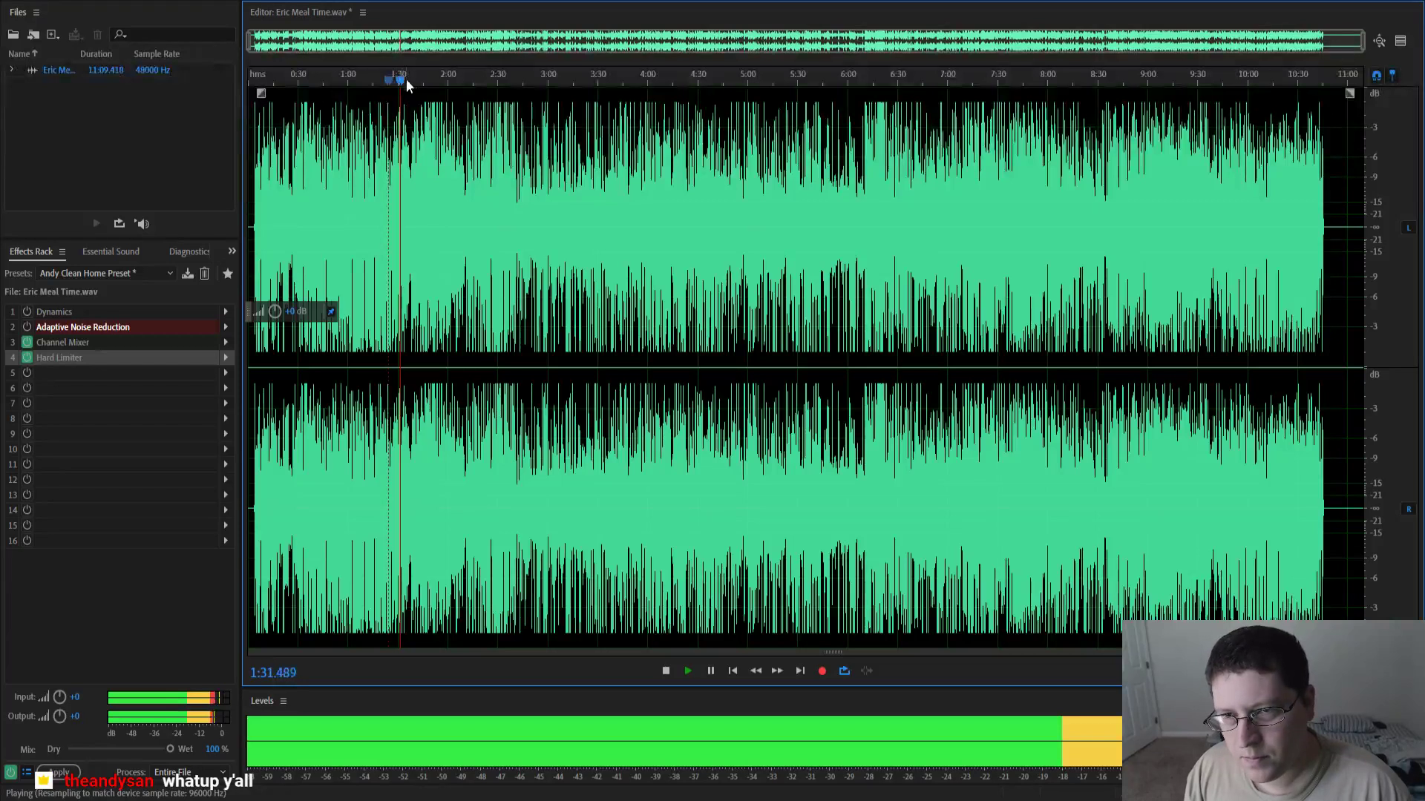
pyautogui.click(411, 70)
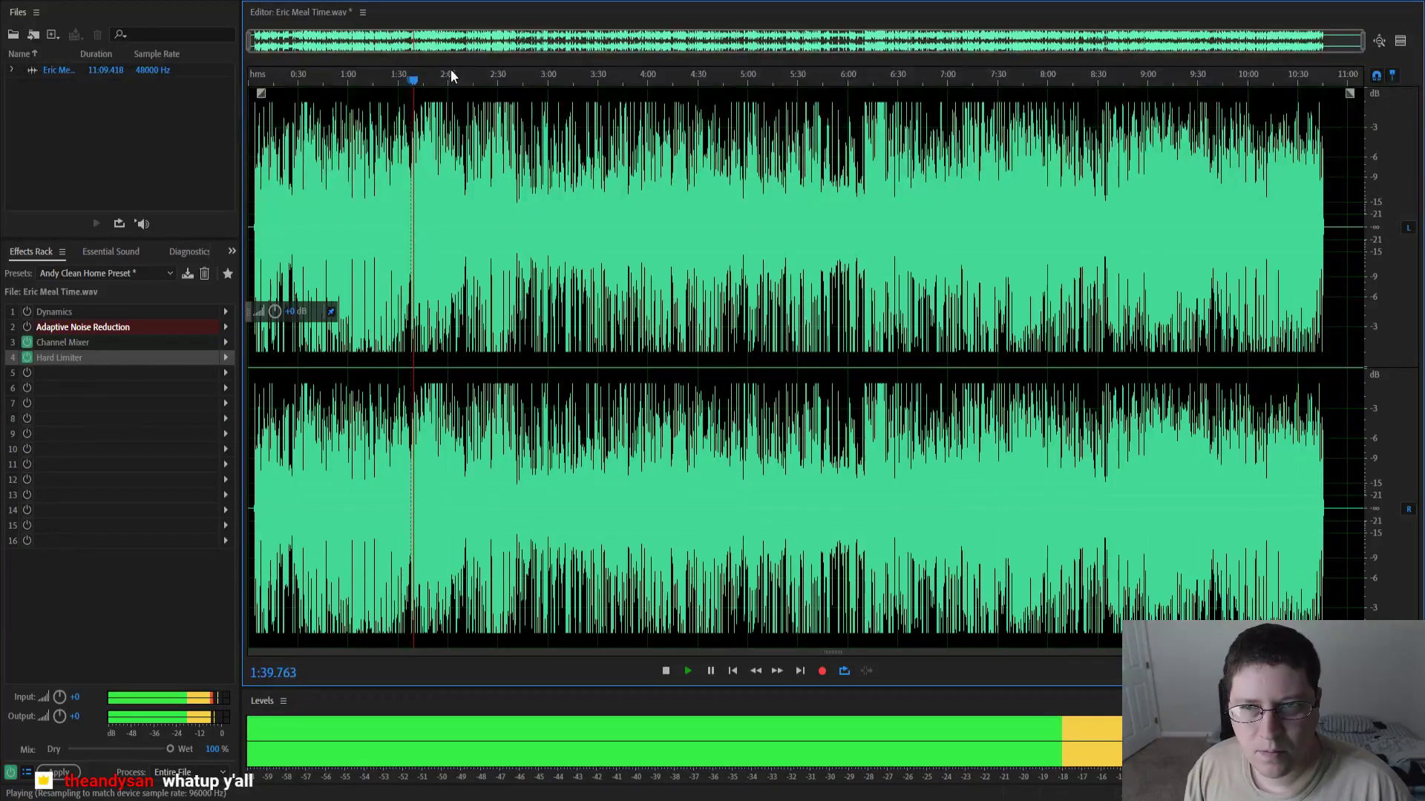
pyautogui.click(440, 73)
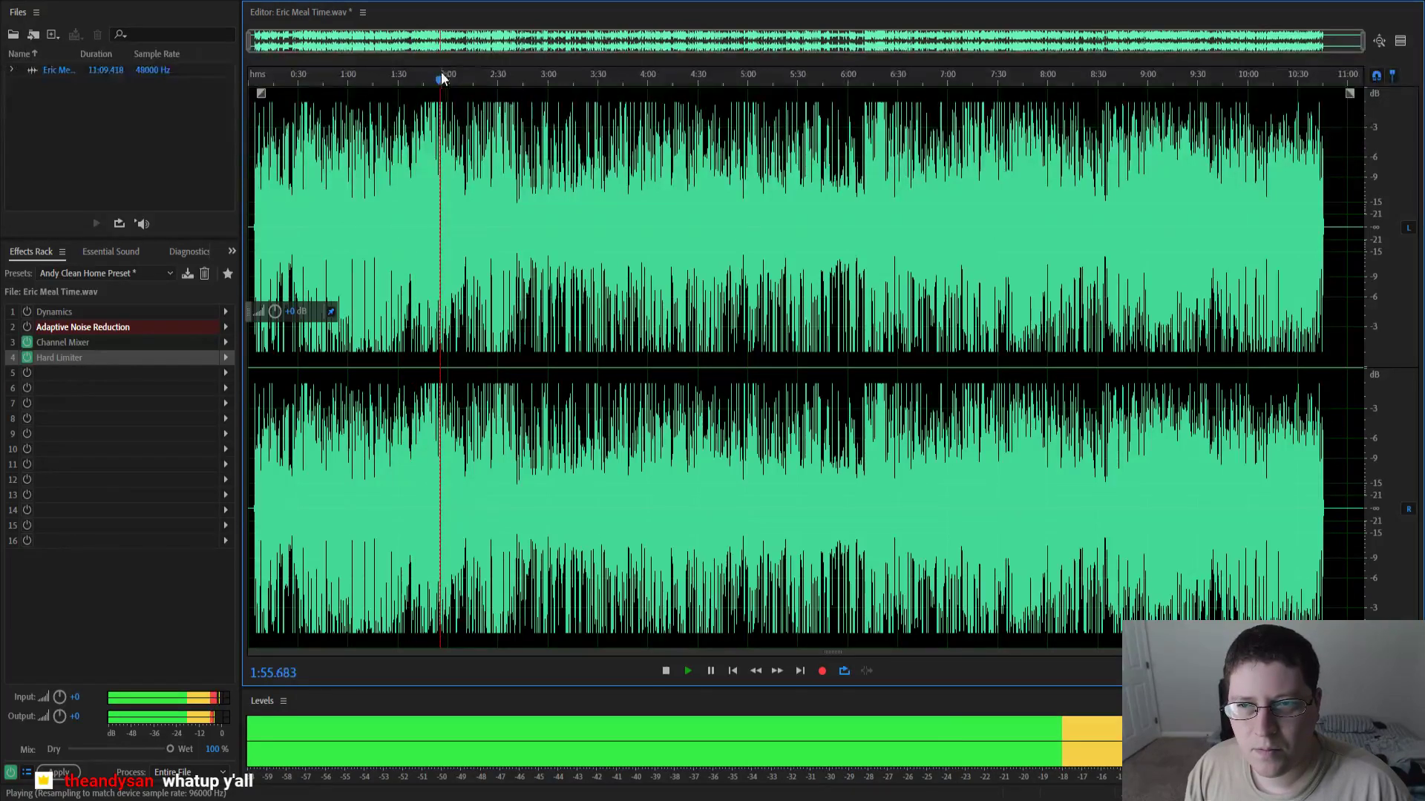
pyautogui.click(456, 75)
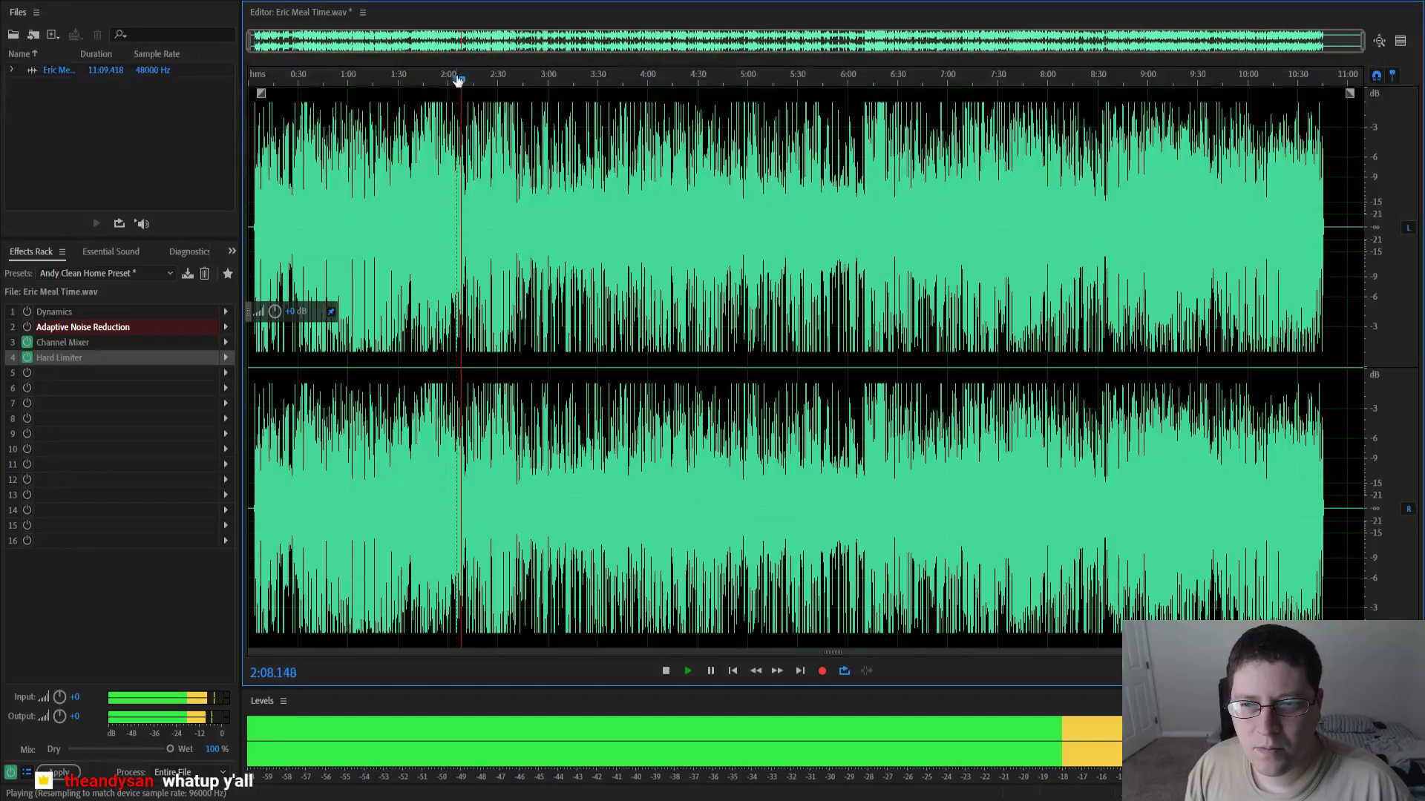
pyautogui.click(487, 72)
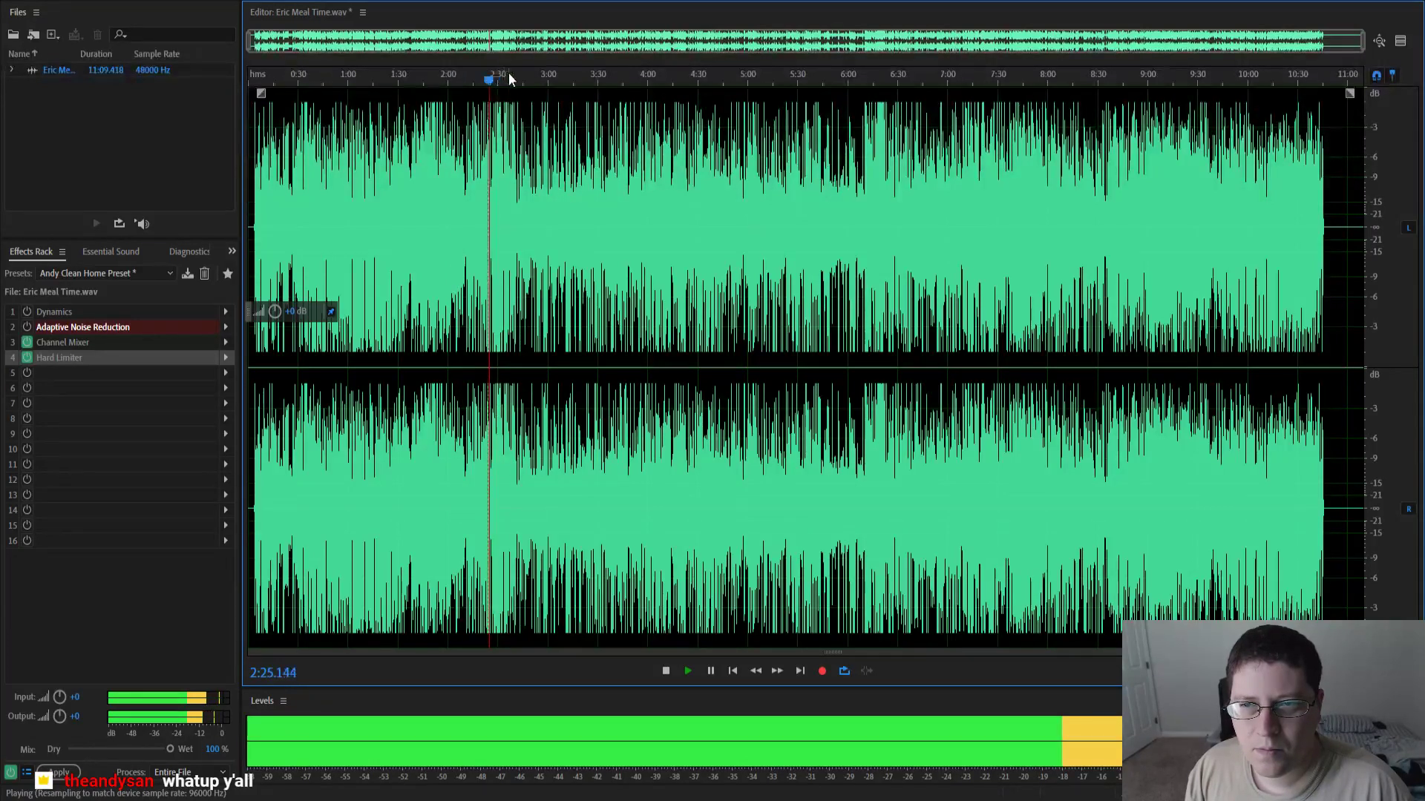
pyautogui.click(509, 73)
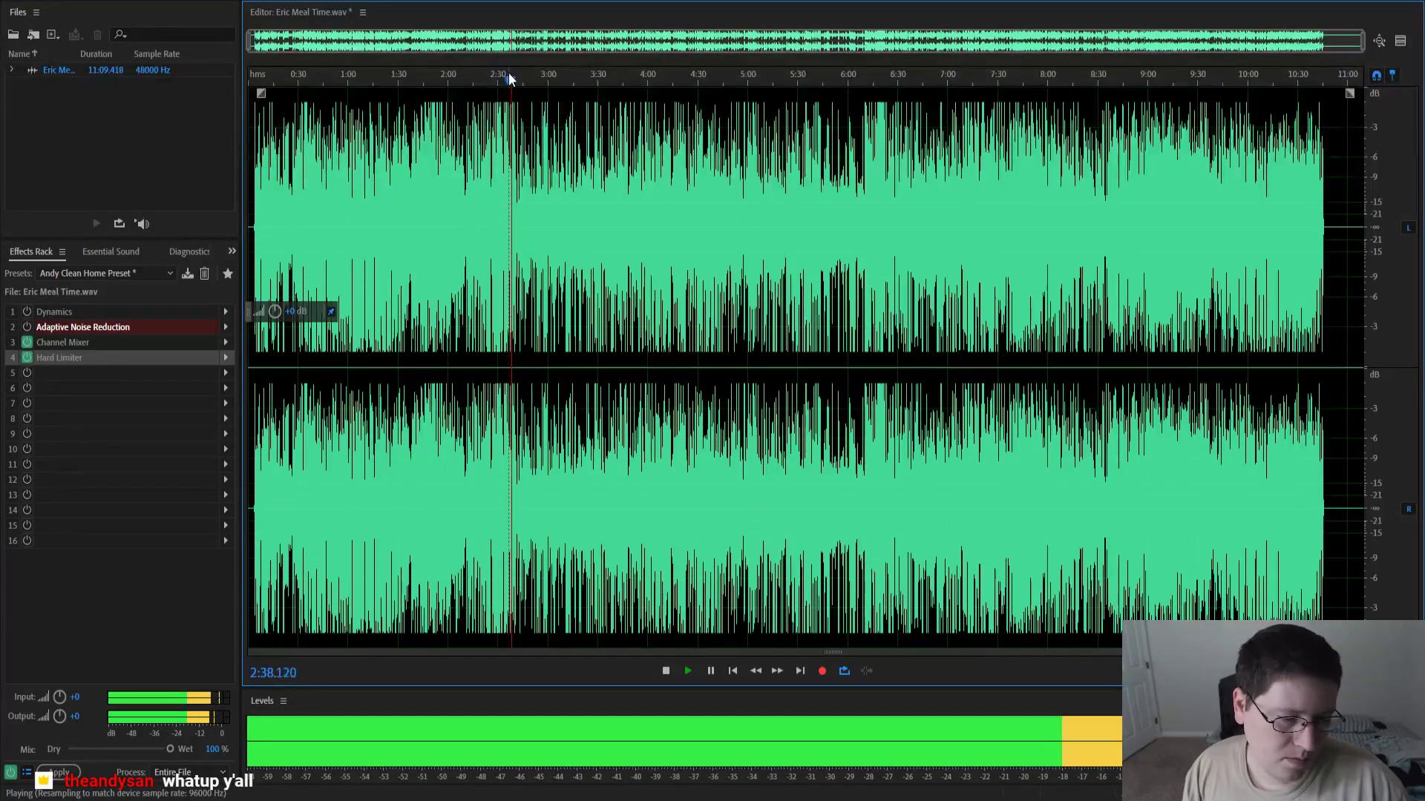
pyautogui.click(545, 74)
pyautogui.click(583, 75)
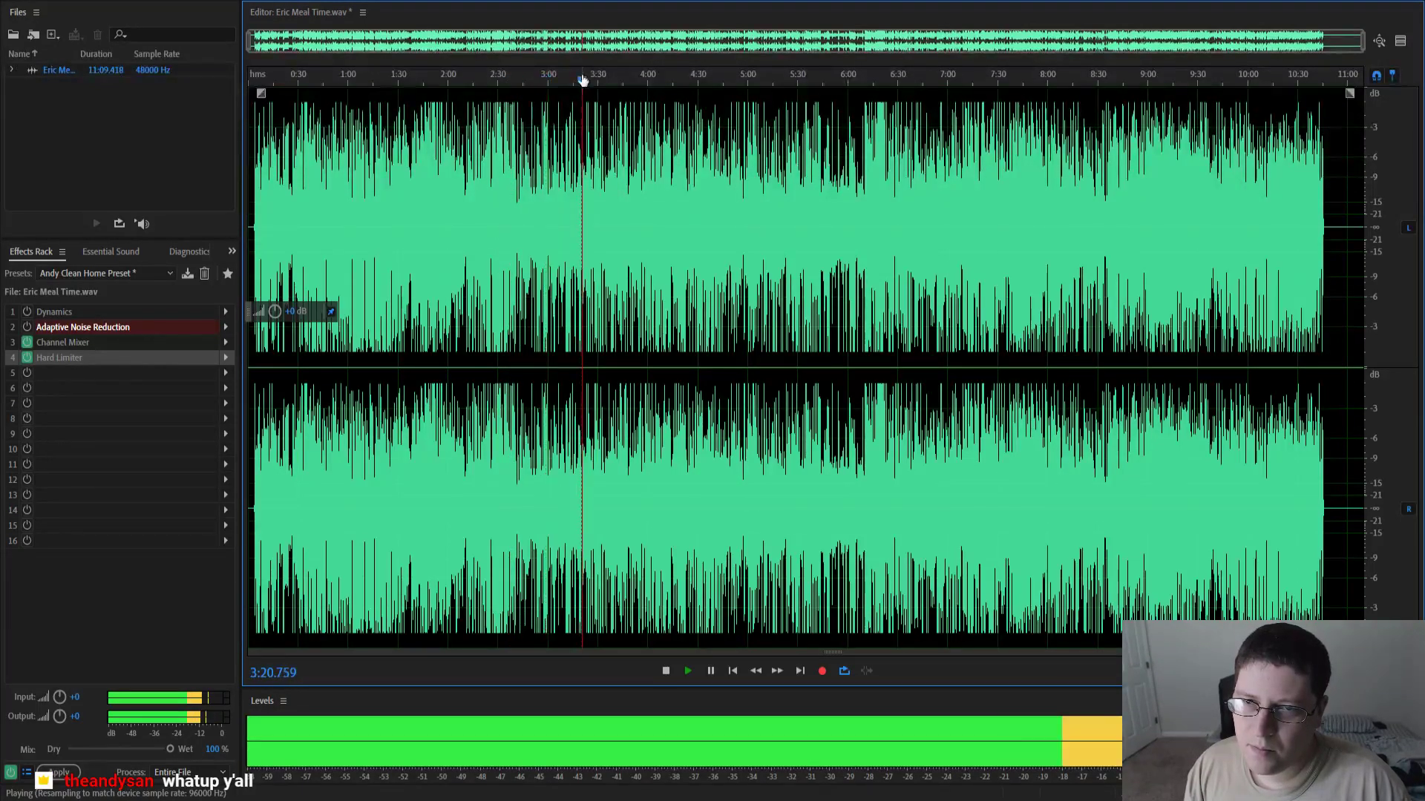
pyautogui.click(608, 77)
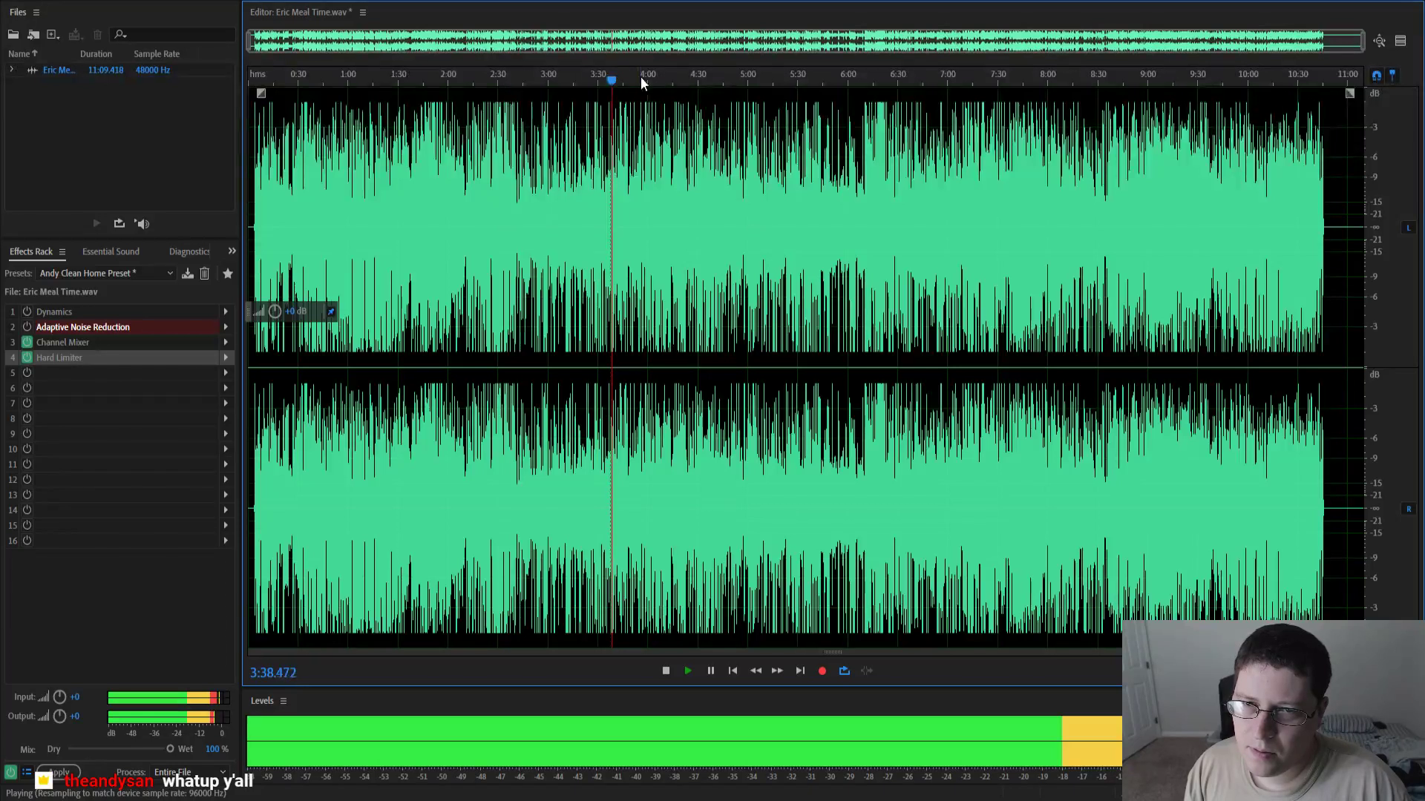
pyautogui.click(640, 77)
pyautogui.click(651, 77)
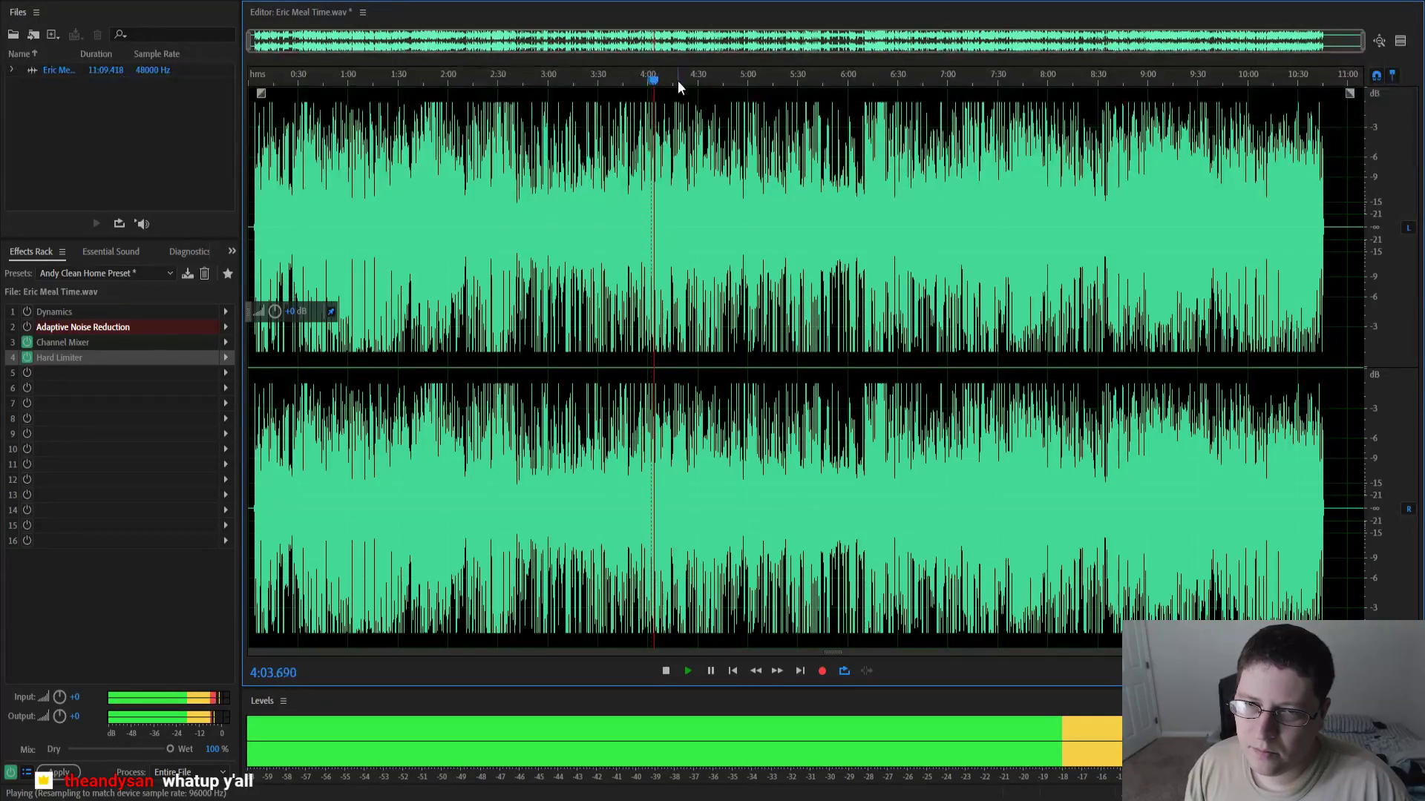
pyautogui.press('space')
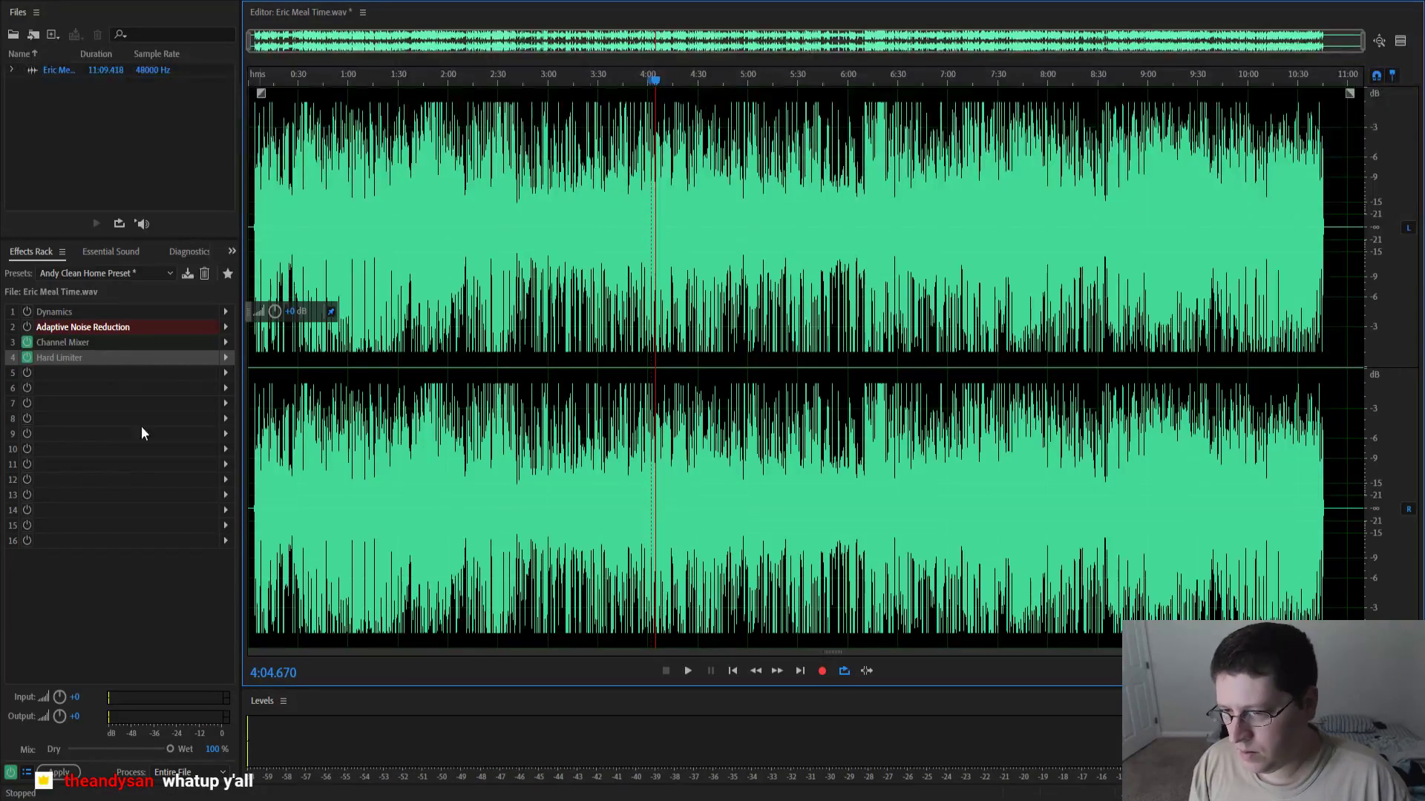
# - Apply the Effects Rack to the entire Eric Meal Time.wav file and save it
pyautogui.click(66, 773)
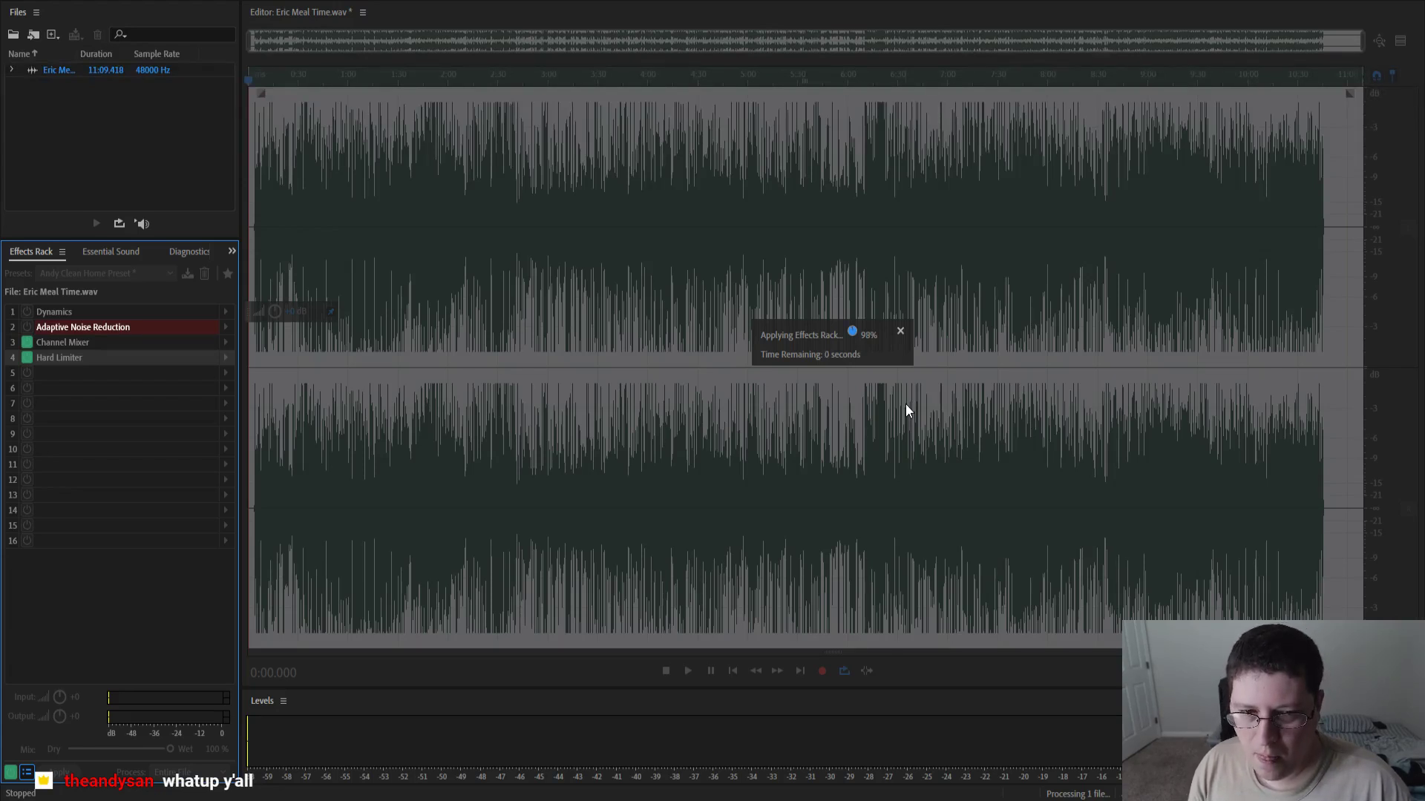
pyautogui.hotkey('ctrl', 's')
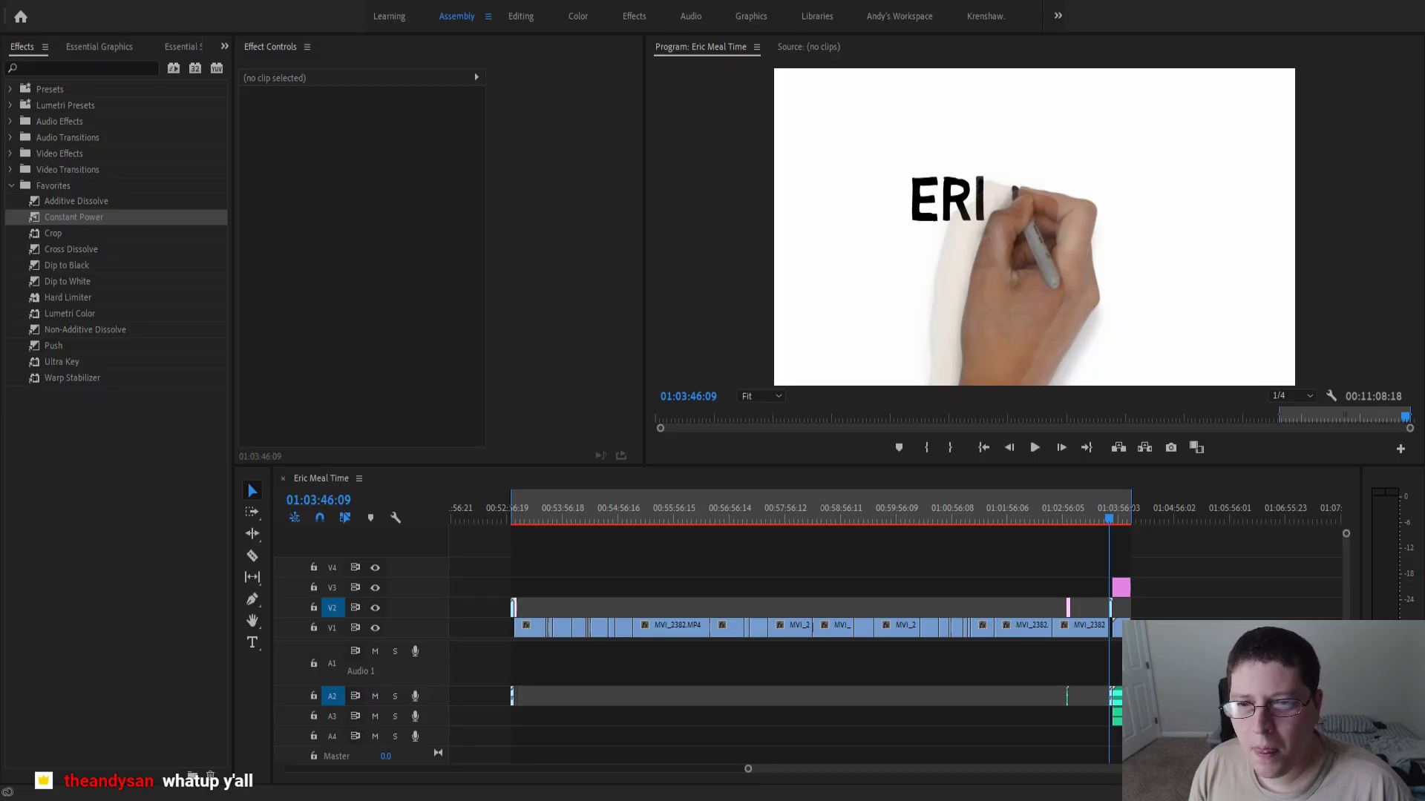
# - Switch to Premiere Pro, place Eric Meal Time.wav on A1 and align its start with the edited section's In point
pyautogui.click(723, 226)
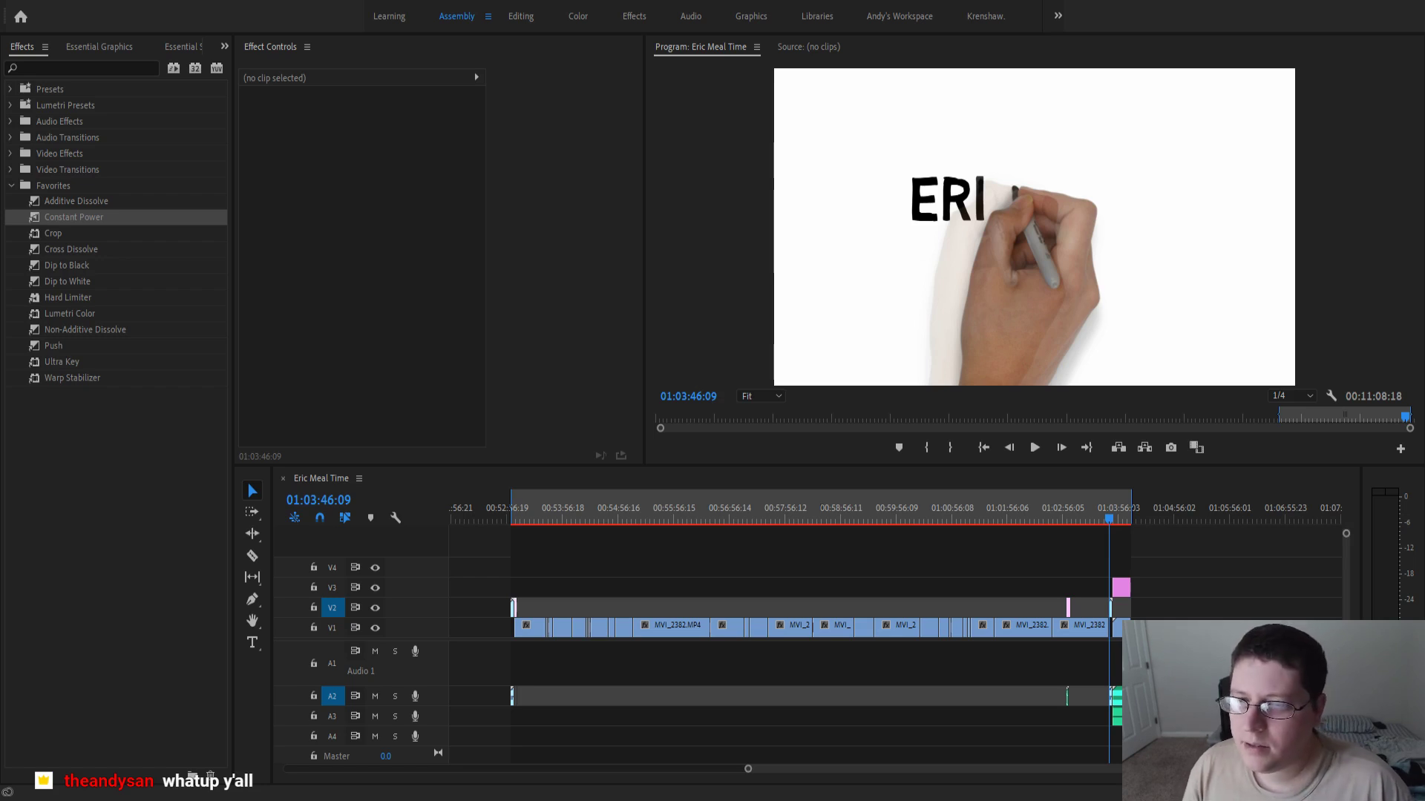
pyautogui.moveTo(0, 664); pyautogui.dragTo(541, 651)
pyautogui.click(750, 505)
pyautogui.click(756, 651)
pyautogui.scroll(10, 488, 657)
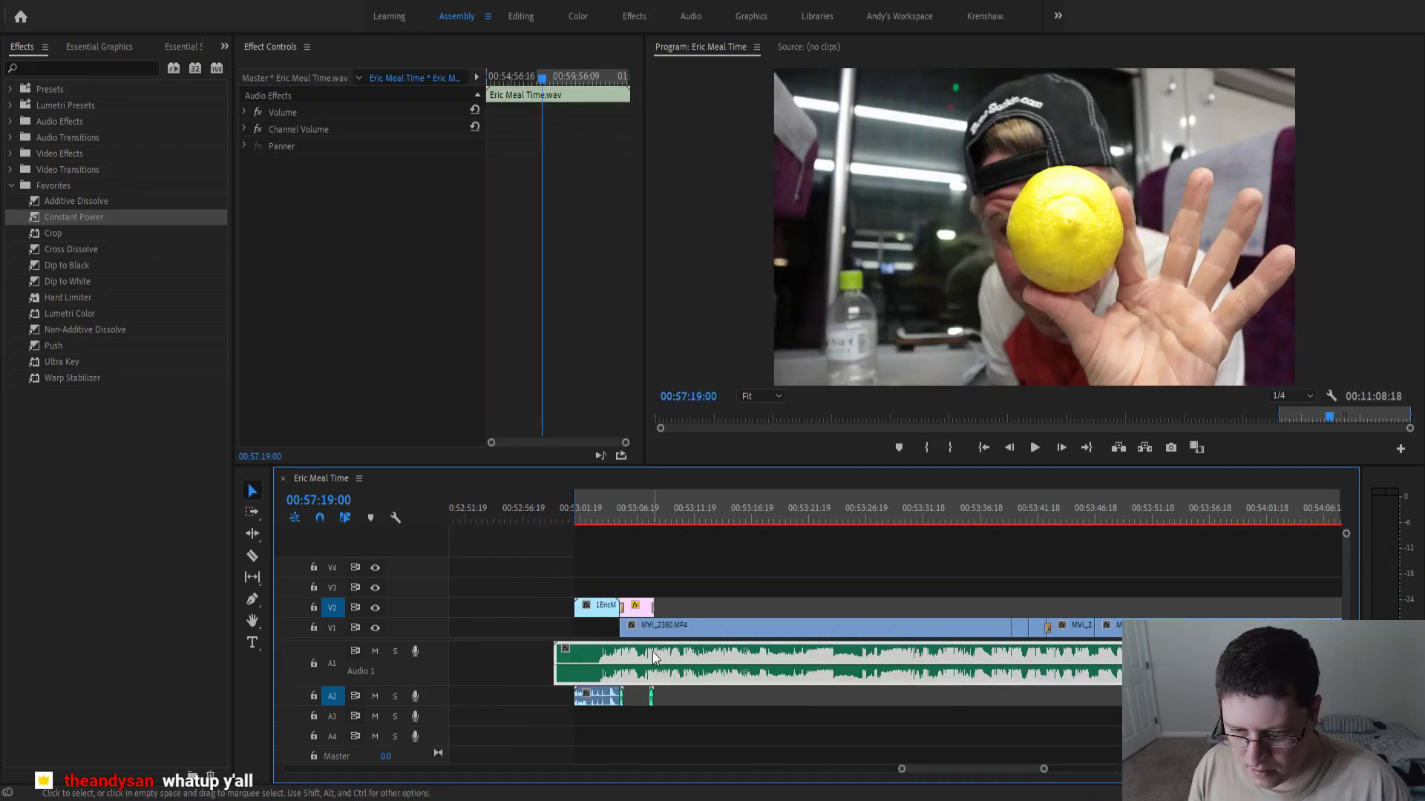
pyautogui.moveTo(652, 652); pyautogui.dragTo(674, 654)
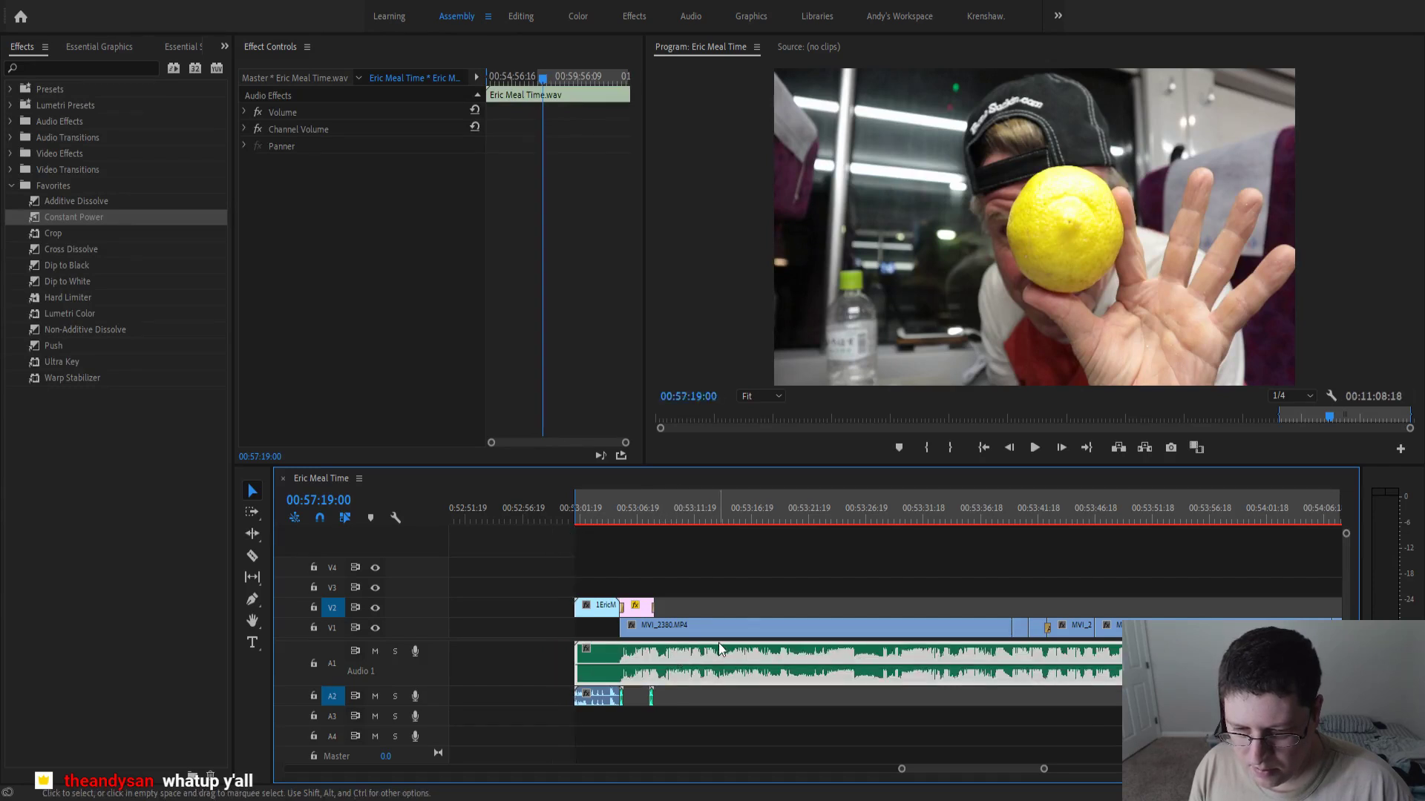
pyautogui.scroll(-10, 675, 654)
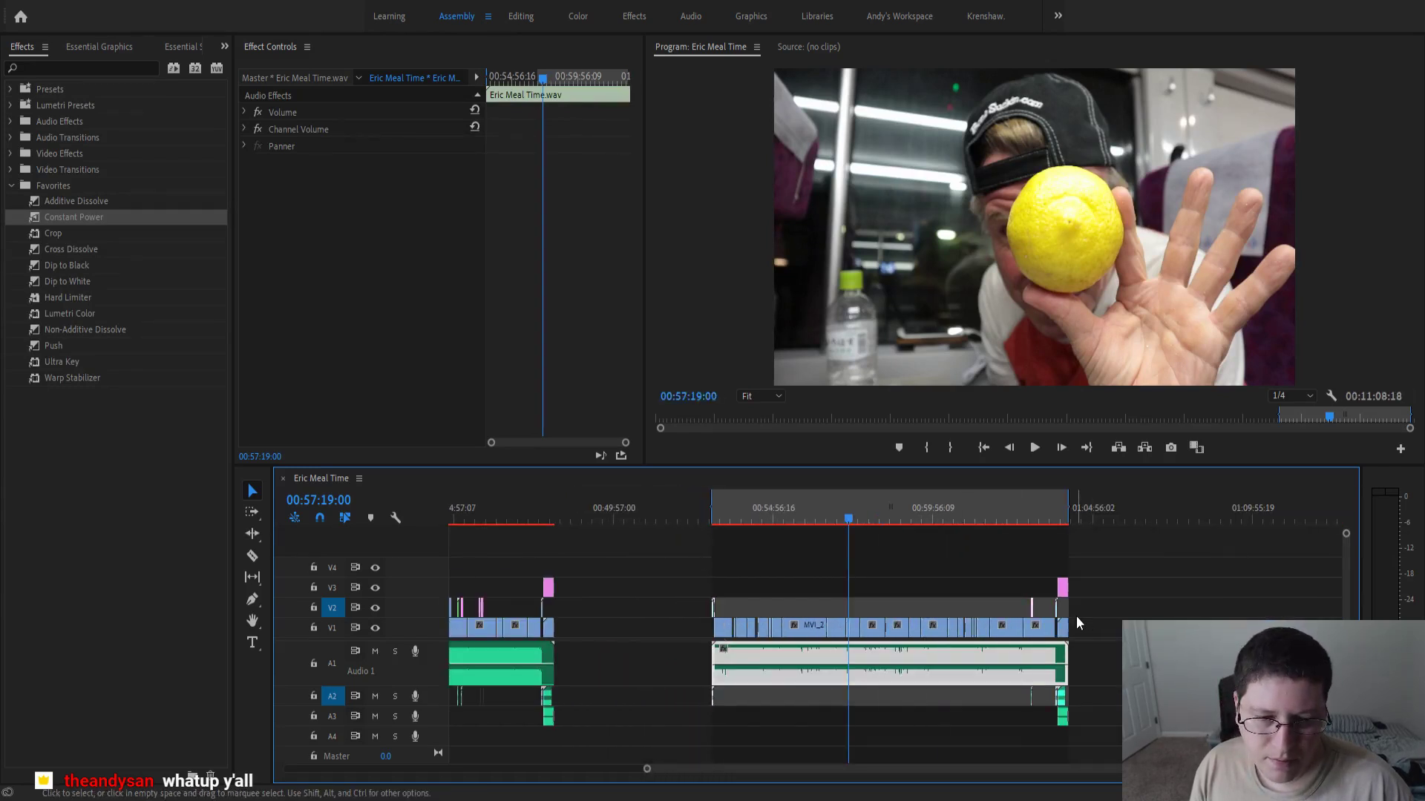
# - Play the sequence with the processed A1 audio from 00:57:19:00 and around 00:58:07, and select the Eric Meal Time.wav clip
pyautogui.press('space')
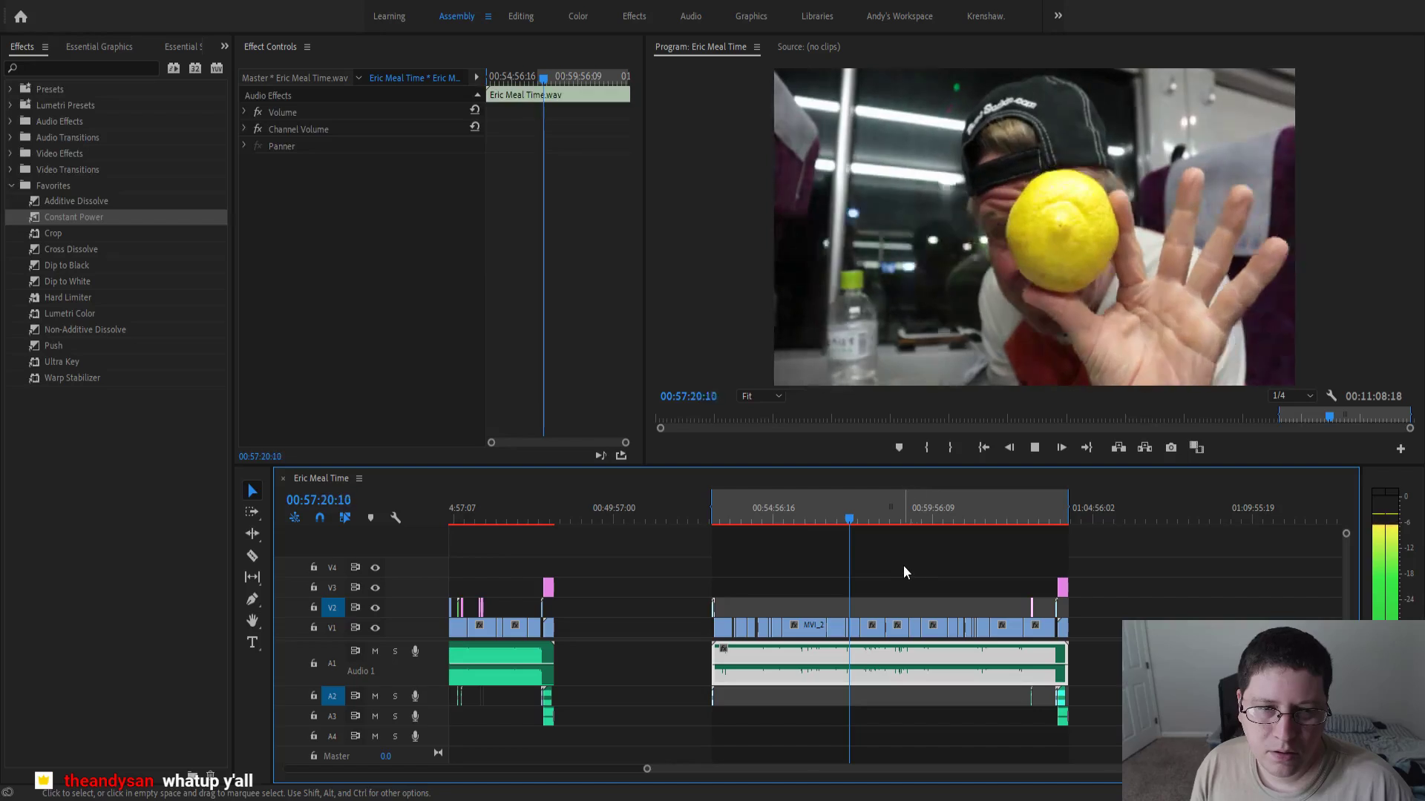
pyautogui.click(898, 567)
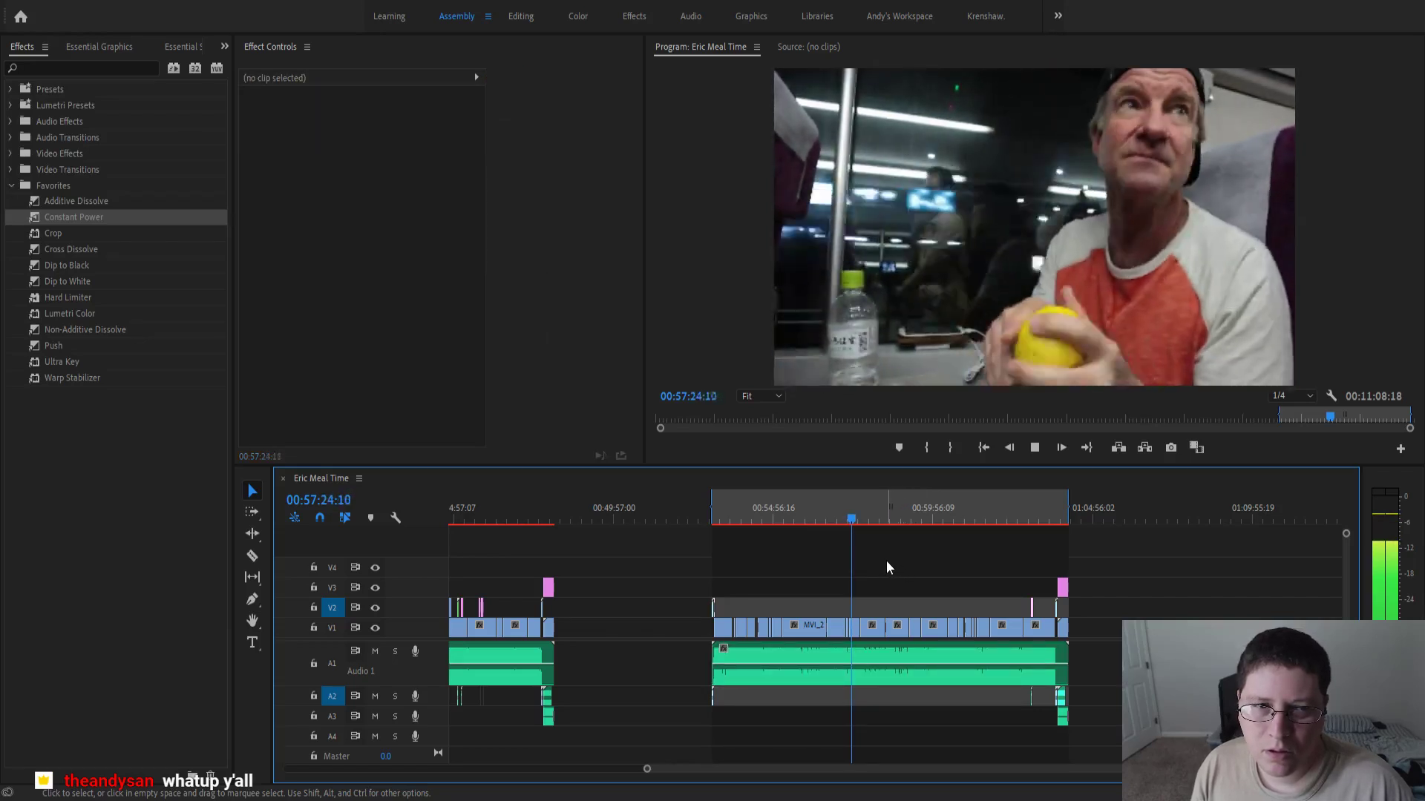
pyautogui.click(876, 518)
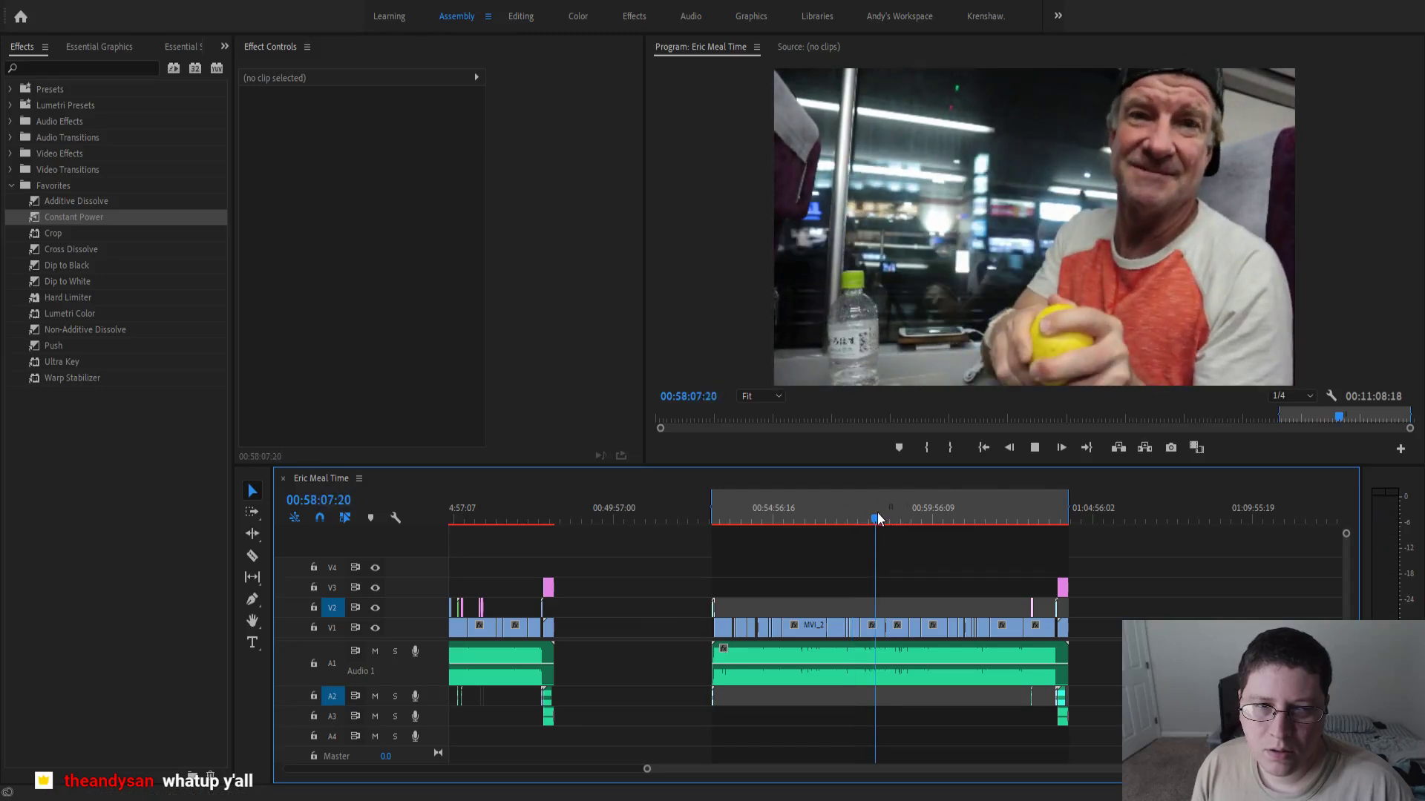
pyautogui.click(834, 655)
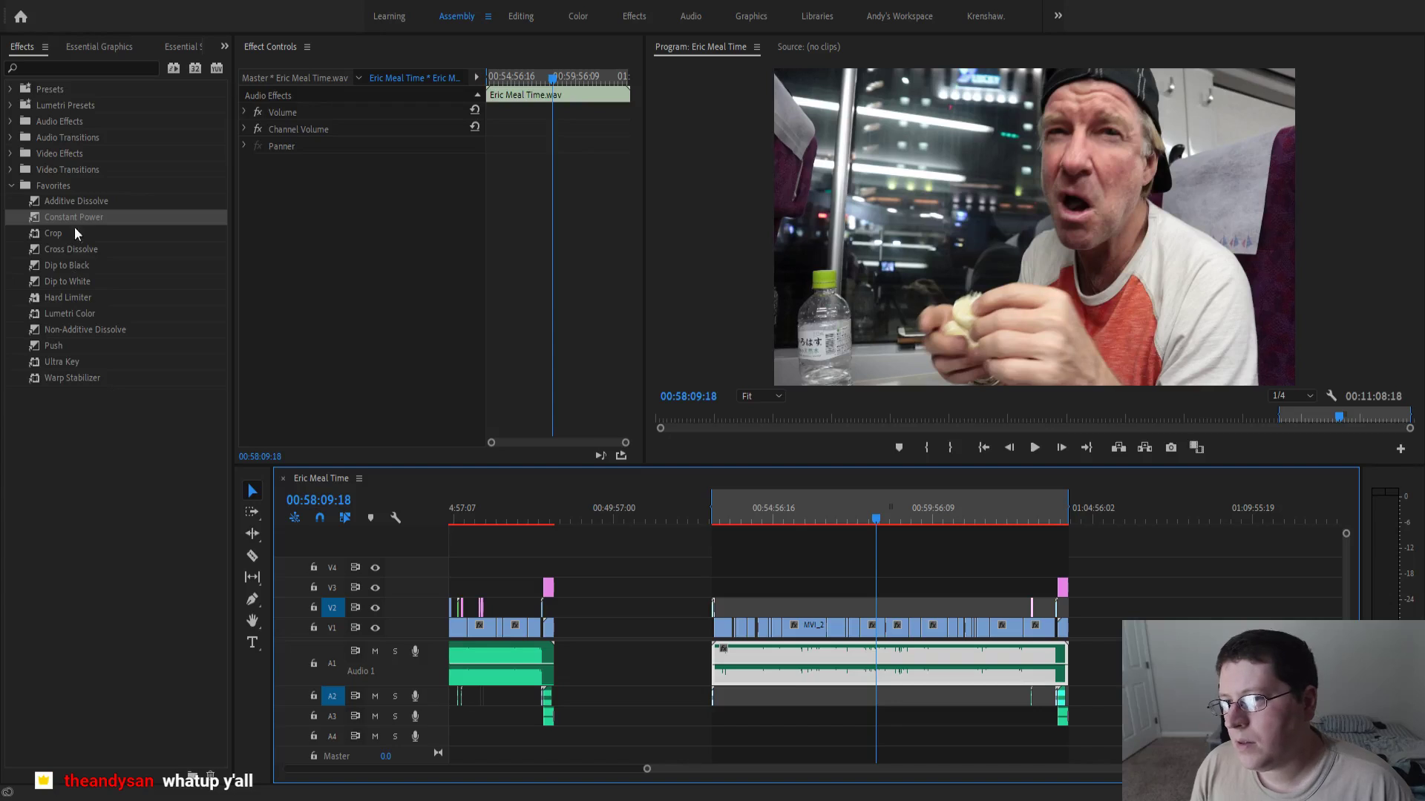
# - Try the Treble audio effect on the Eric Meal Time.wav clip with Boost set to -5 dB
pyautogui.click(10, 121)
pyautogui.scroll(-2, 91, 416)
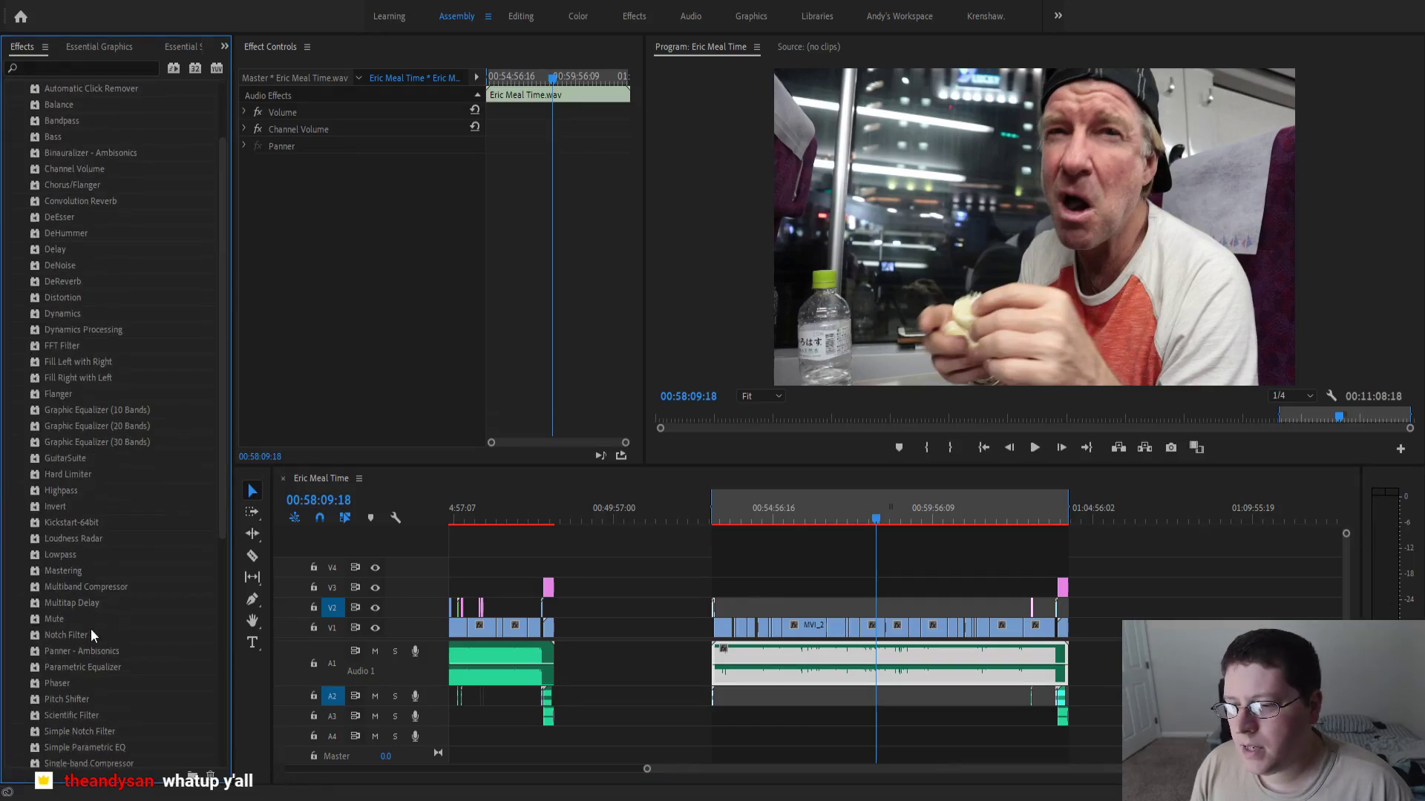
pyautogui.scroll(-4, 91, 629)
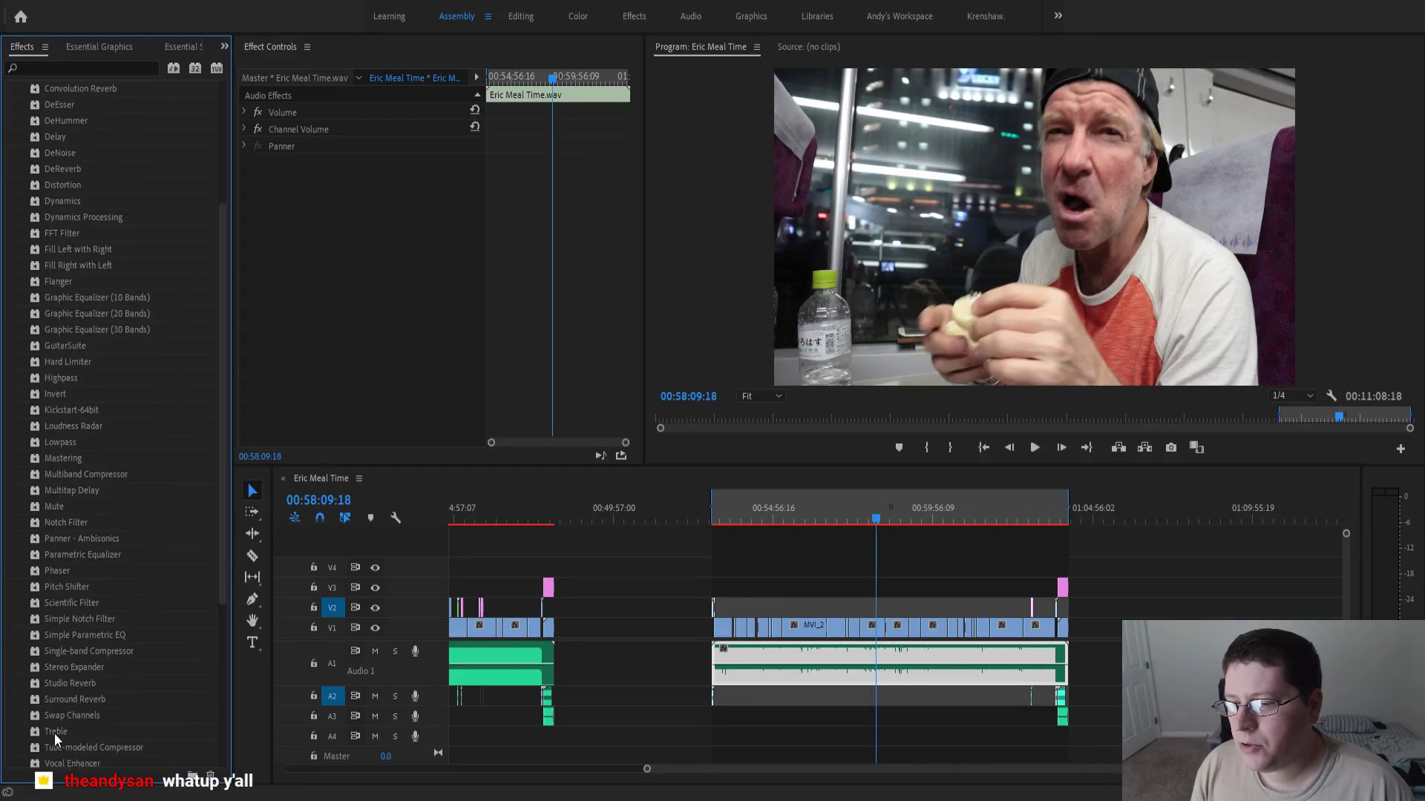
pyautogui.moveTo(55, 733); pyautogui.dragTo(331, 298)
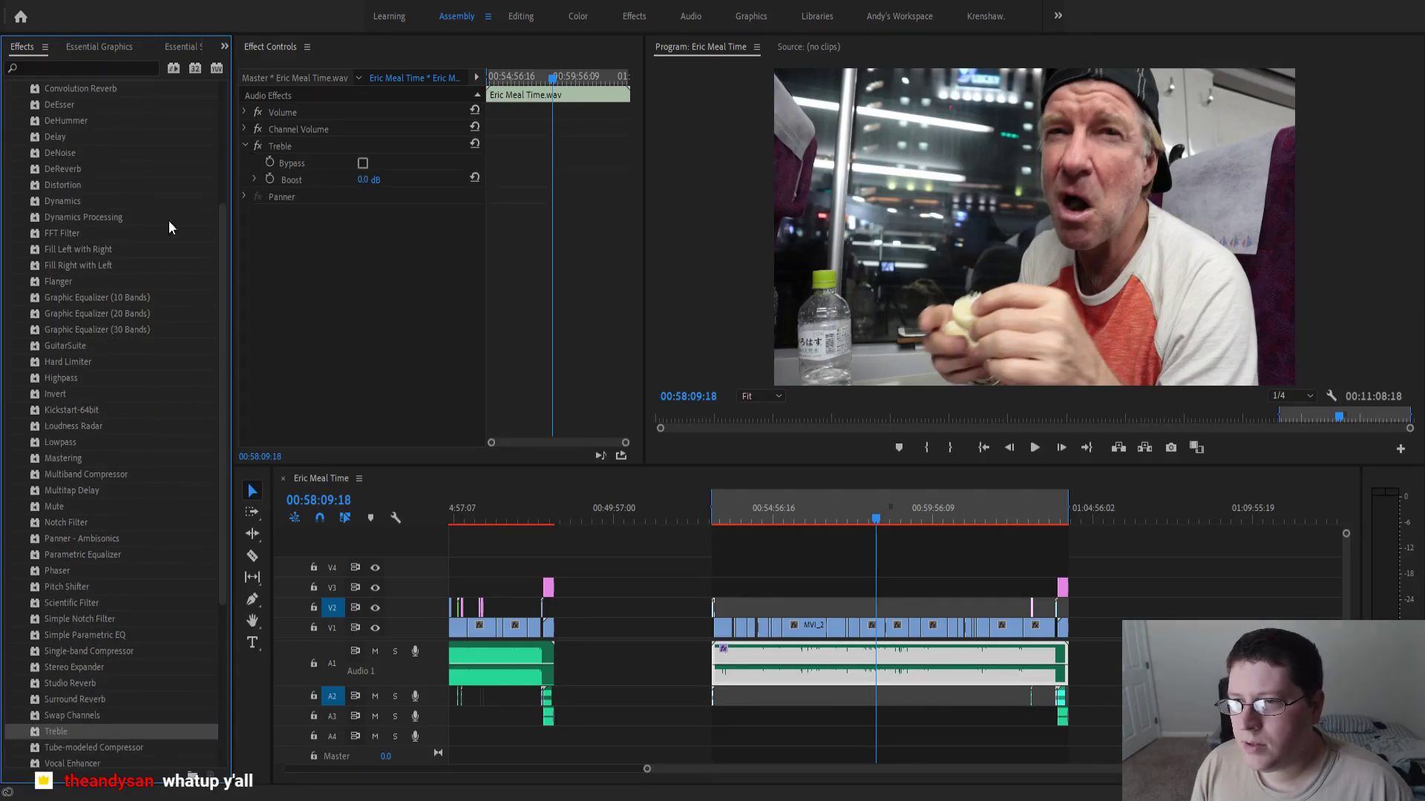
pyautogui.scroll(6, 63, 191)
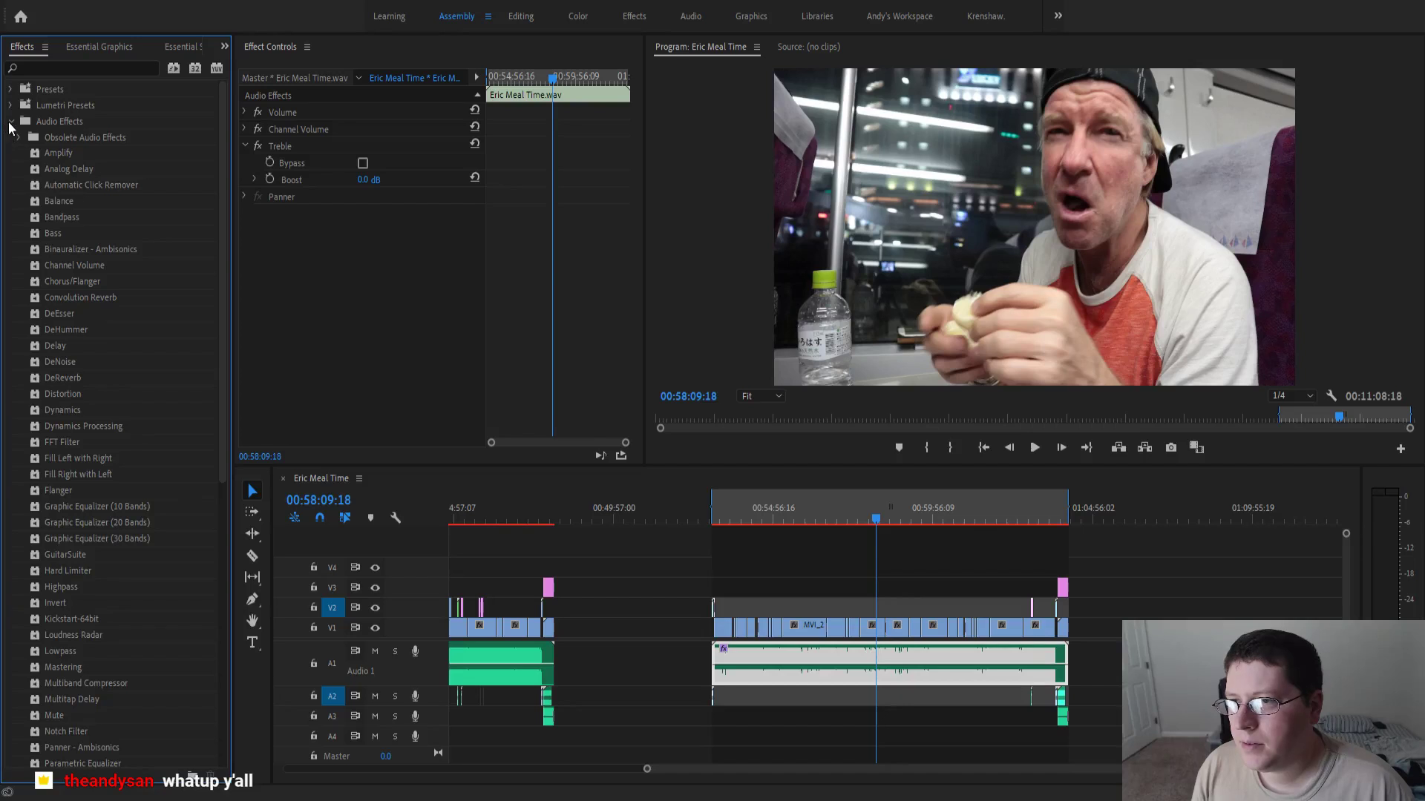
pyautogui.click(10, 123)
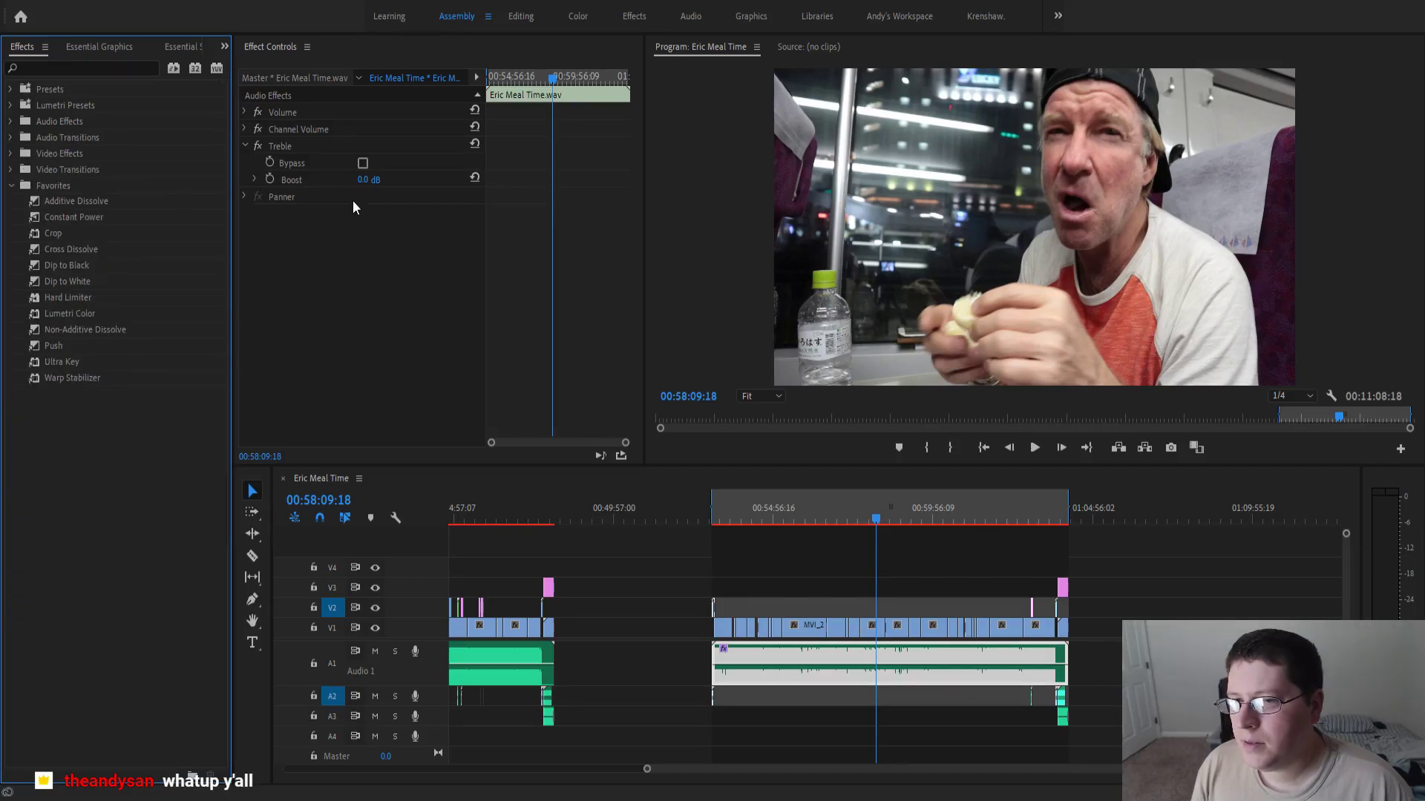
pyautogui.click(364, 179)
pyautogui.write('-5')
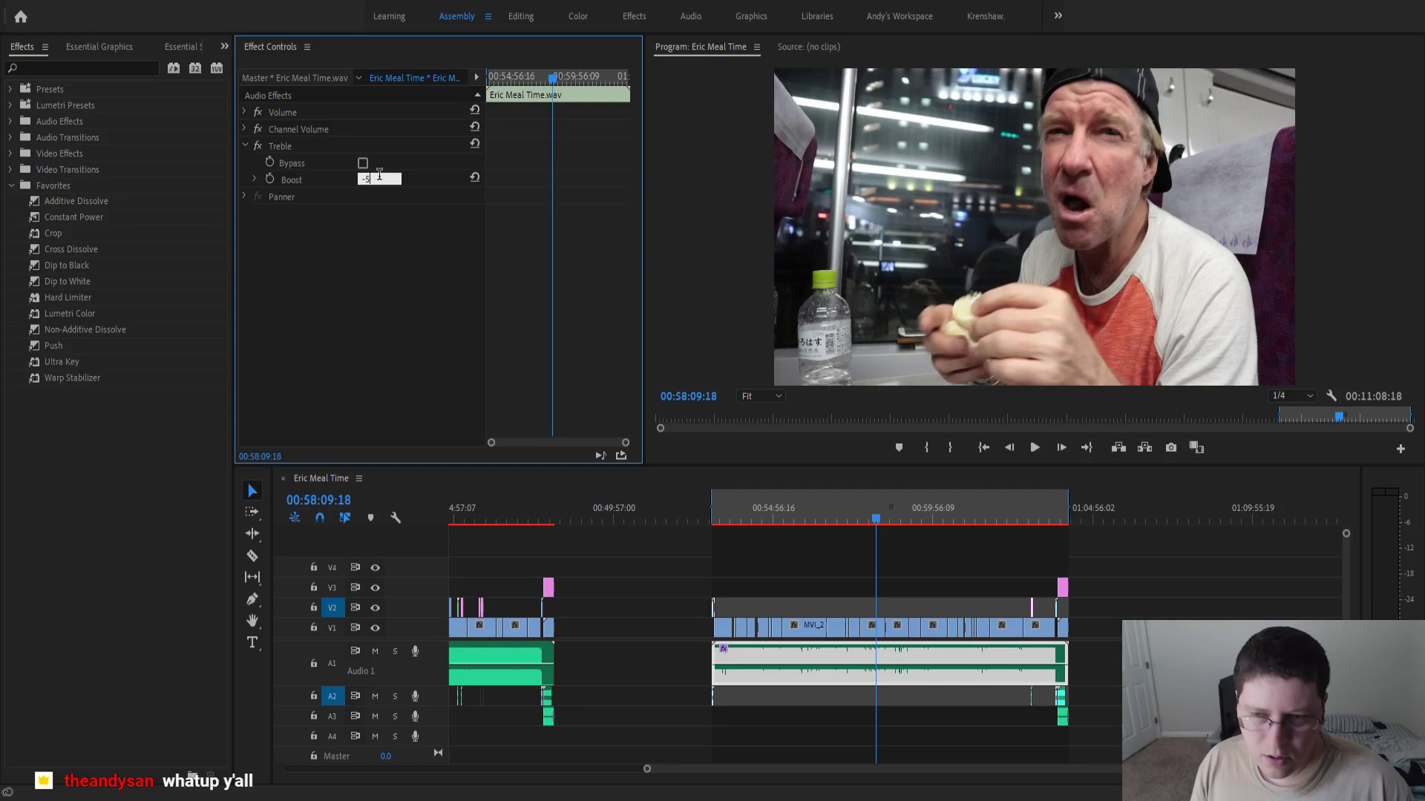
pyautogui.press('Return')
# - Play the sequence around 00:58:09, 00:58:26 and 00:55:58 to hear the dialogue with the Treble cut
pyautogui.press('space')
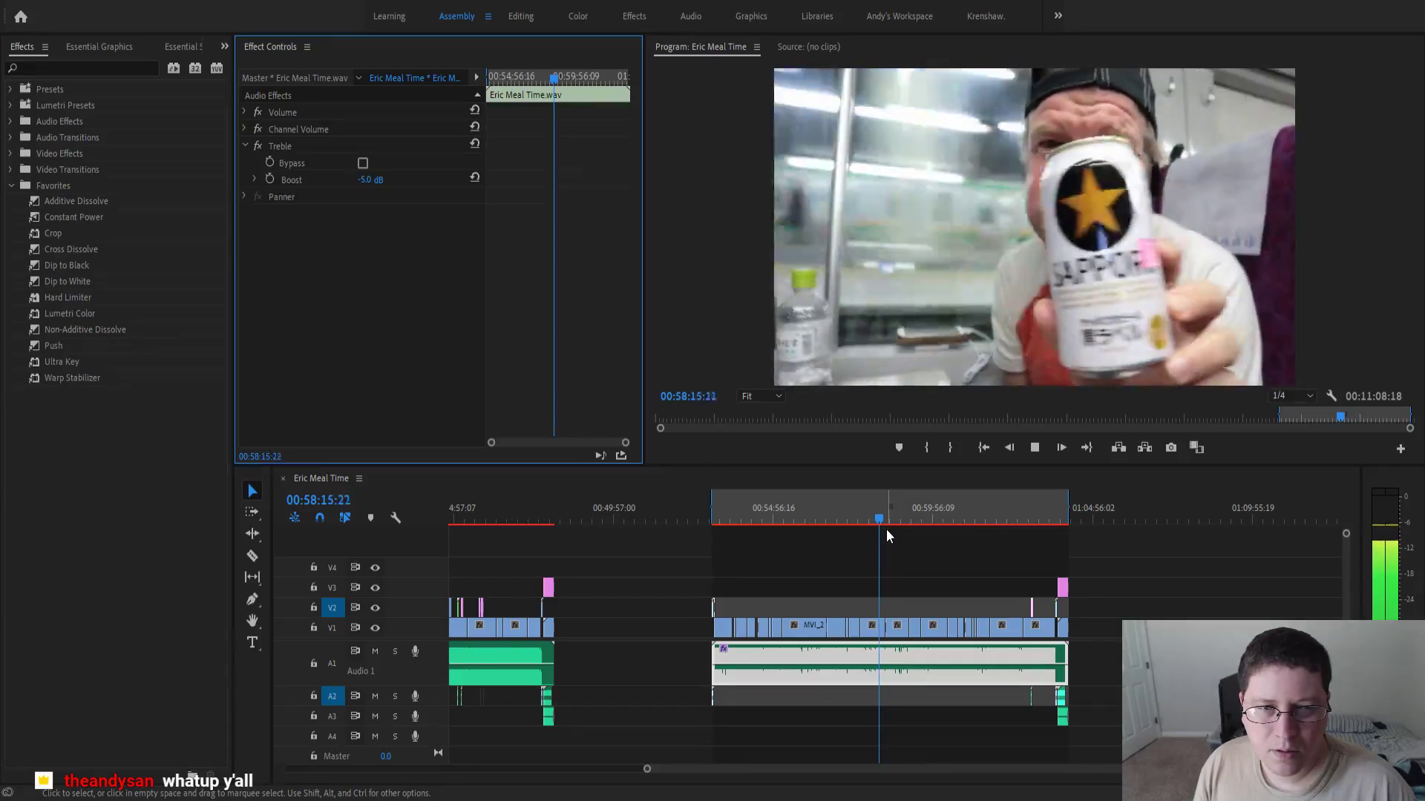
pyautogui.click(885, 523)
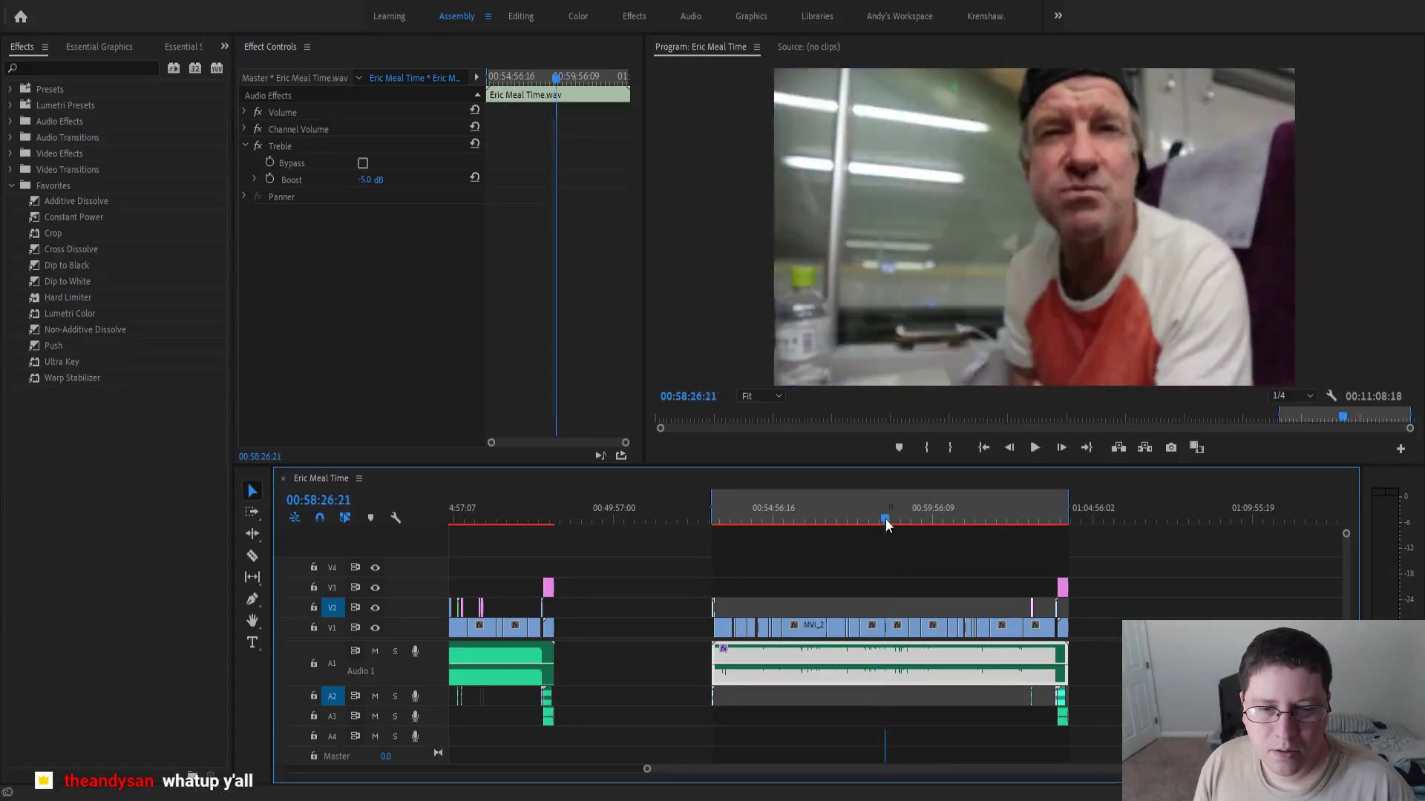
pyautogui.press('=')
pyautogui.press('=')
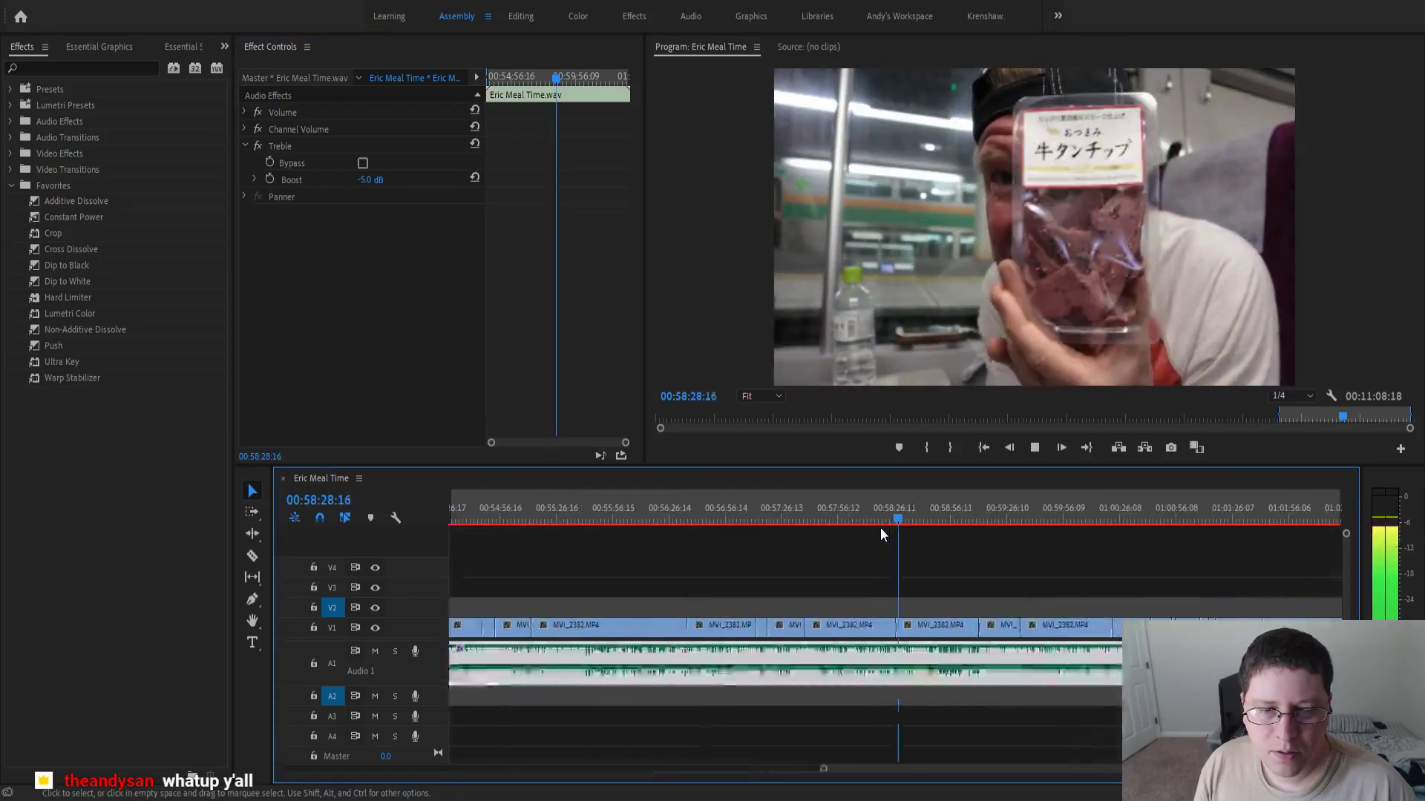
pyautogui.click(587, 512)
pyautogui.press('space')
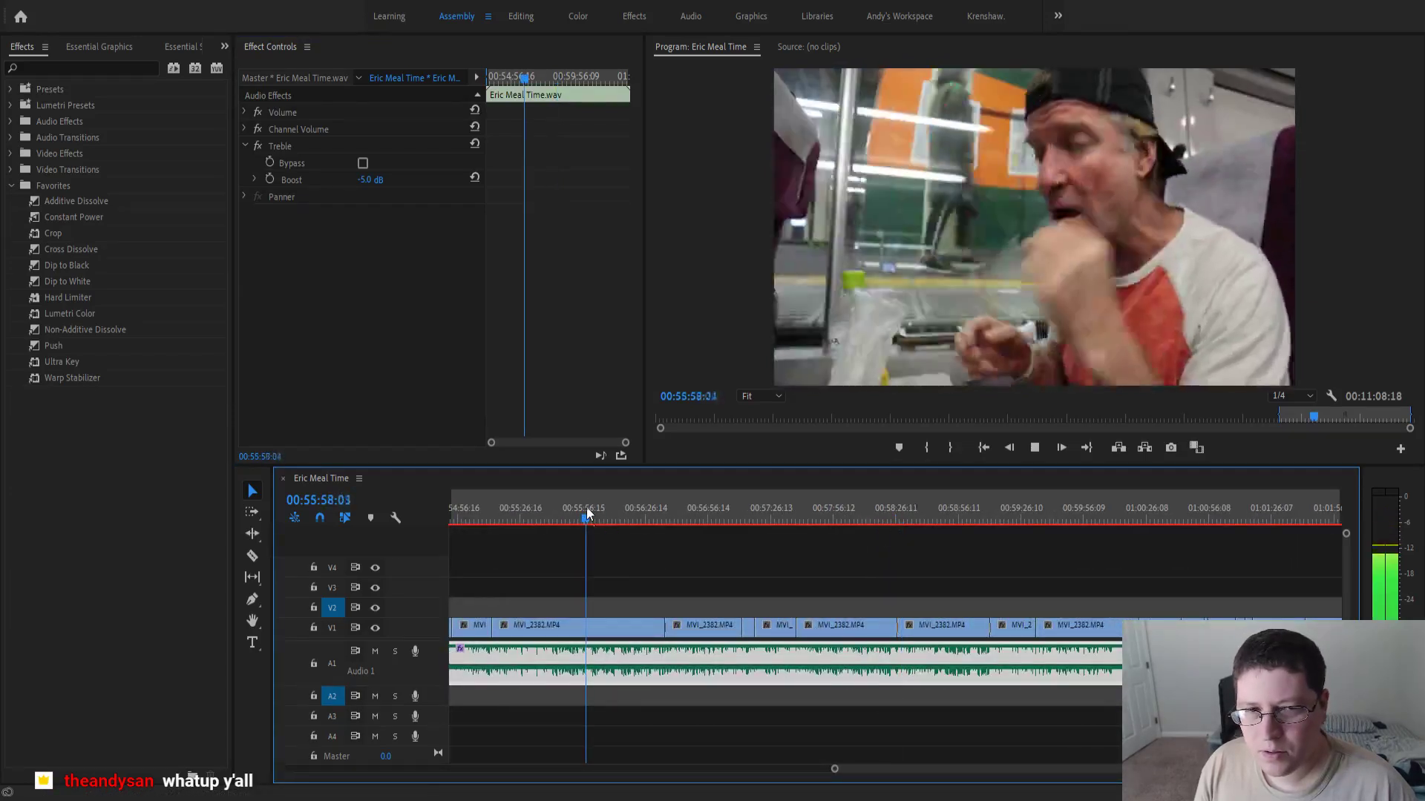
pyautogui.press('-')
pyautogui.press('-')
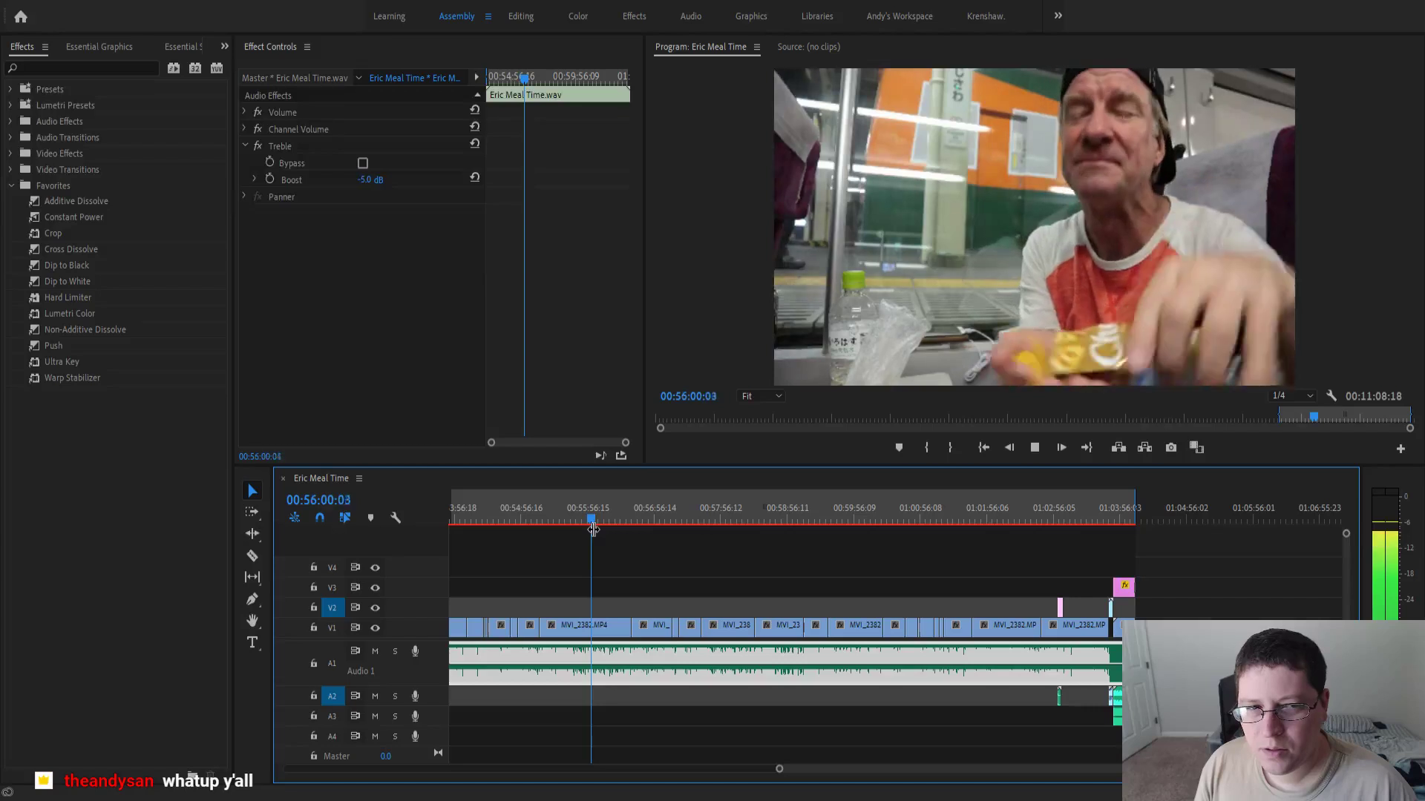
pyautogui.scroll(3, 600, 538)
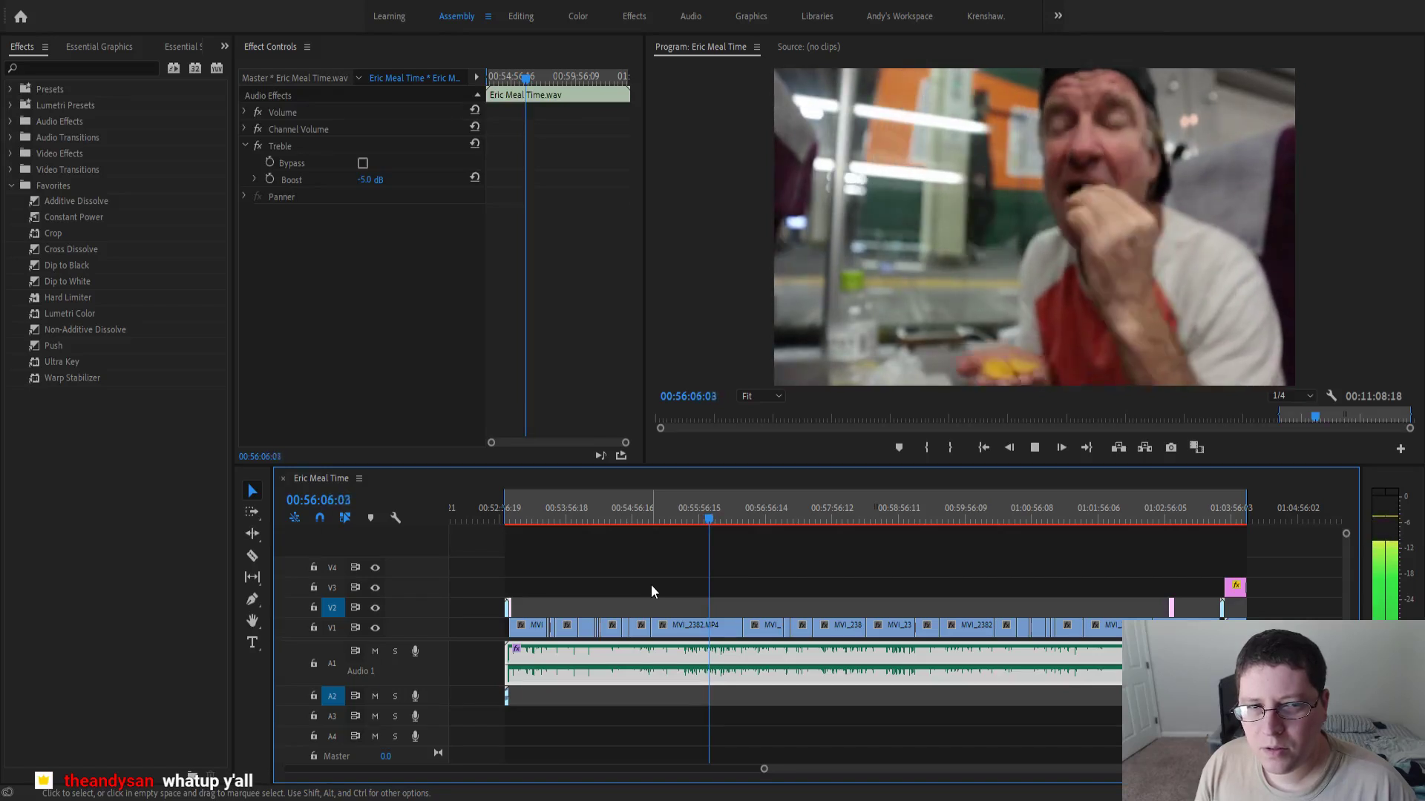
pyautogui.press('space')
# - Remove the Treble effect from Eric Meal Time.wav, apply DeEsser to the clip and open its custom setup
pyautogui.click(285, 149)
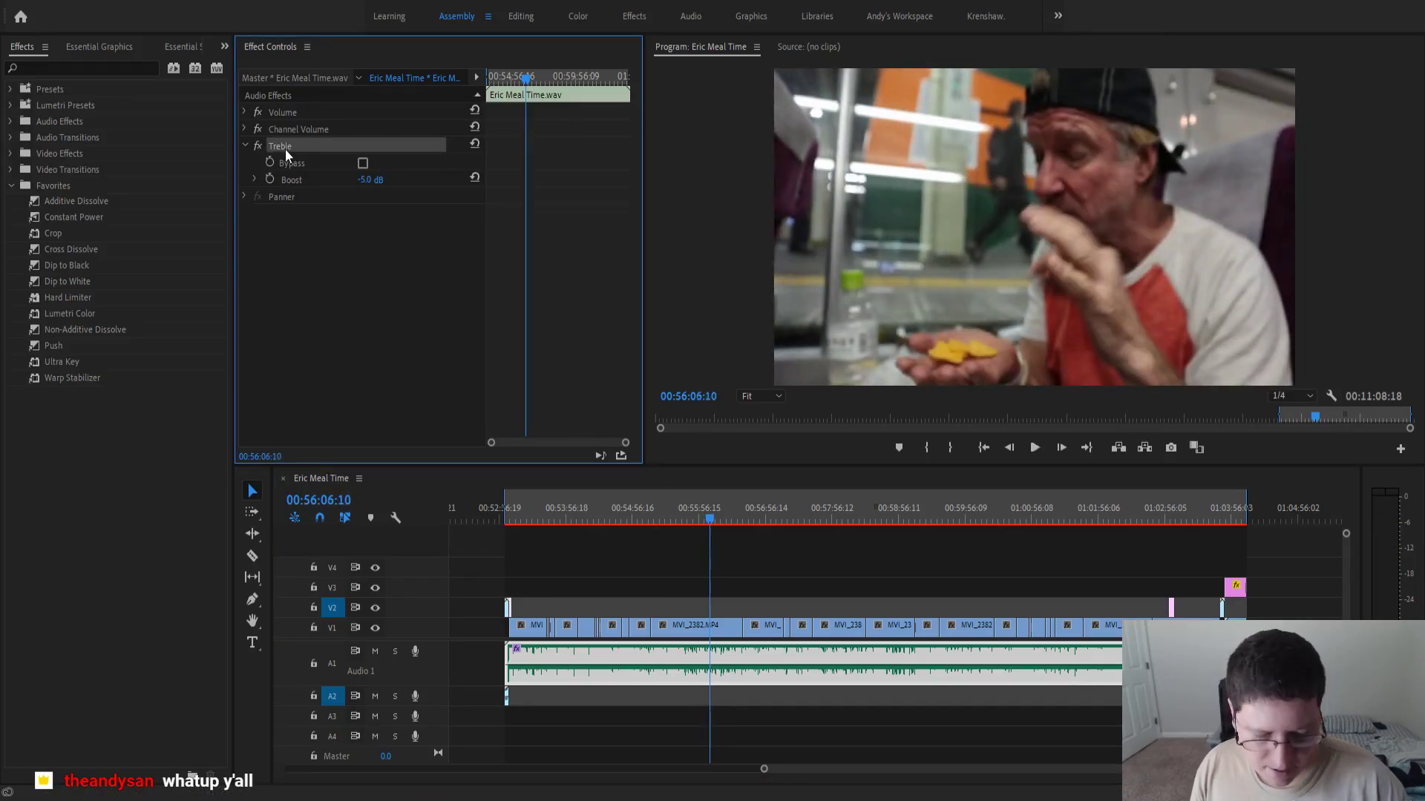
pyautogui.press('Delete')
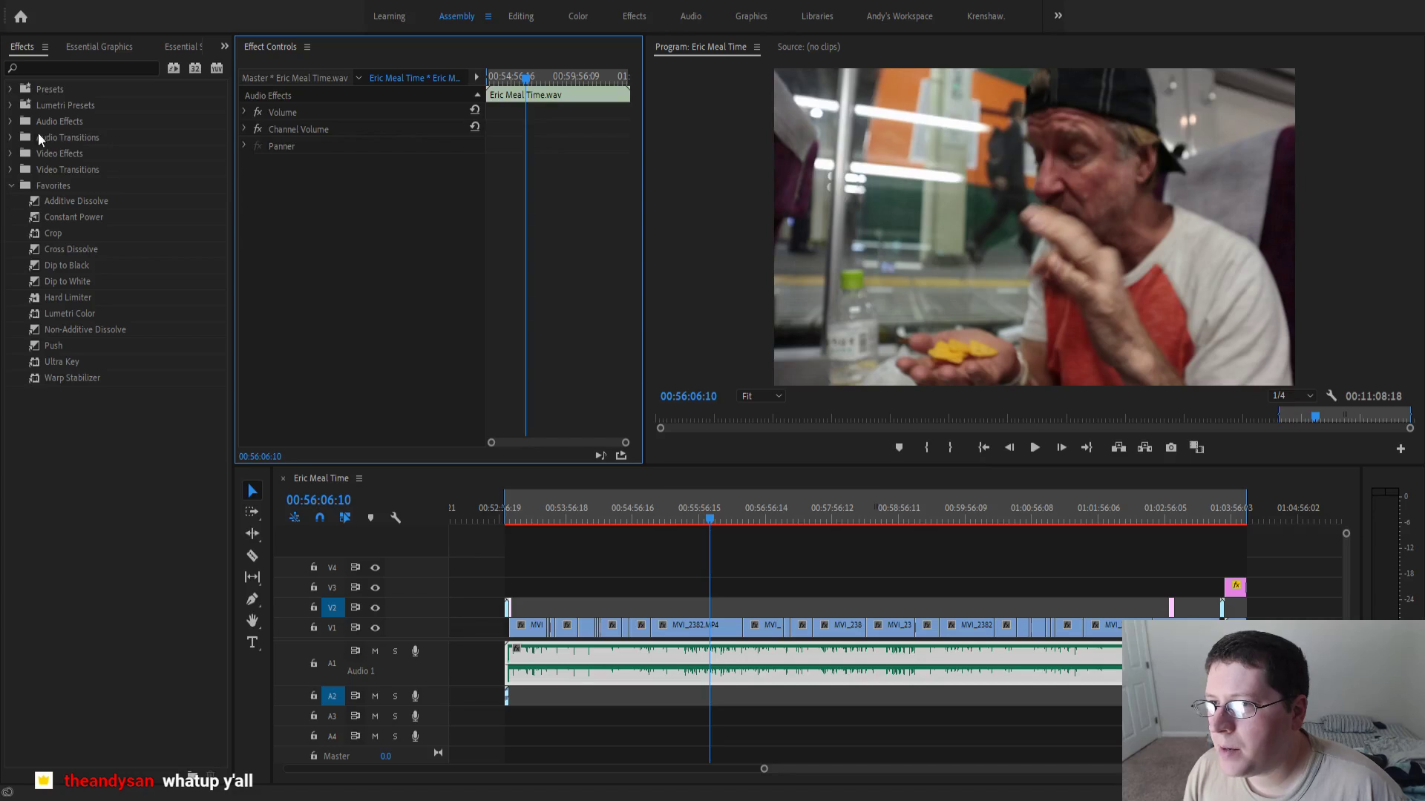
pyautogui.click(13, 122)
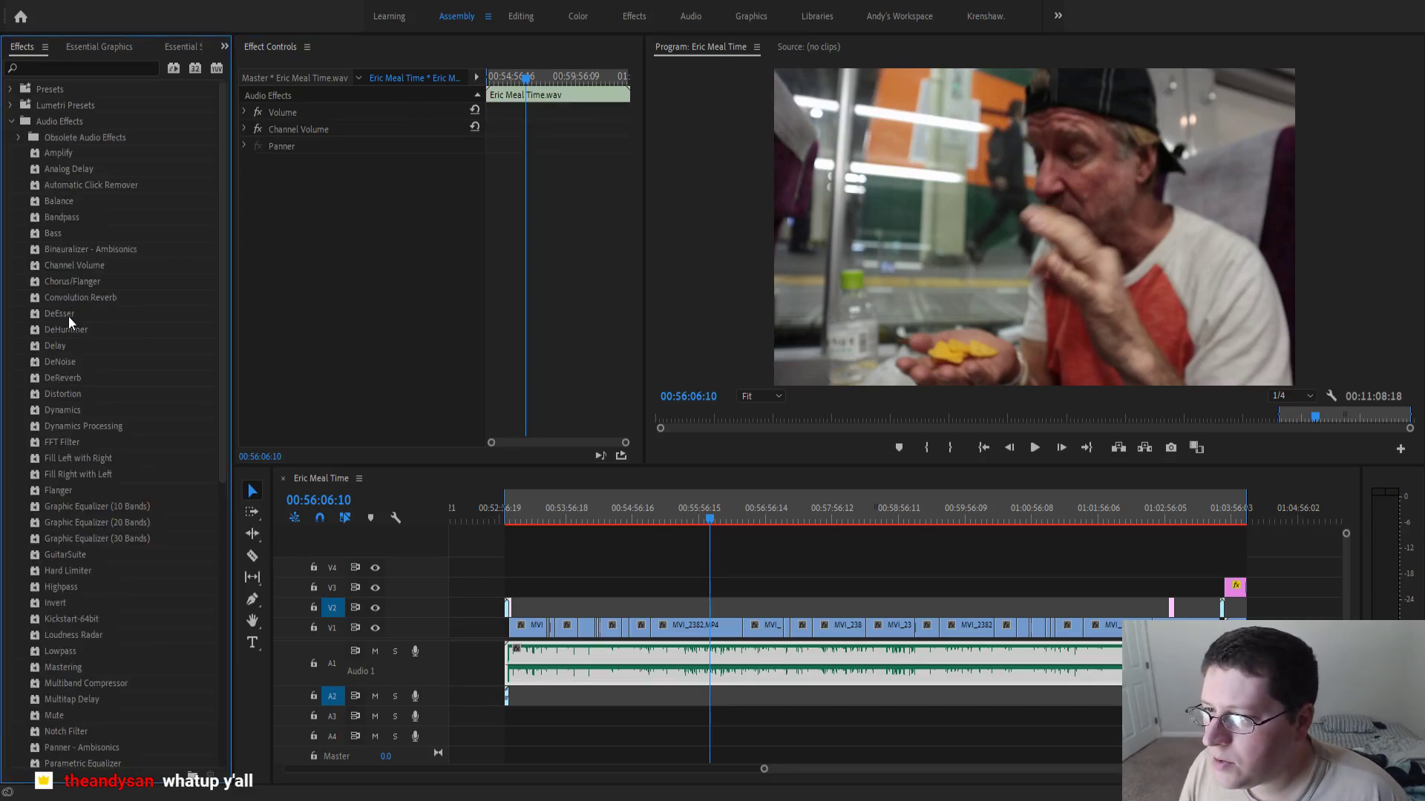
pyautogui.moveTo(68, 314); pyautogui.dragTo(341, 314)
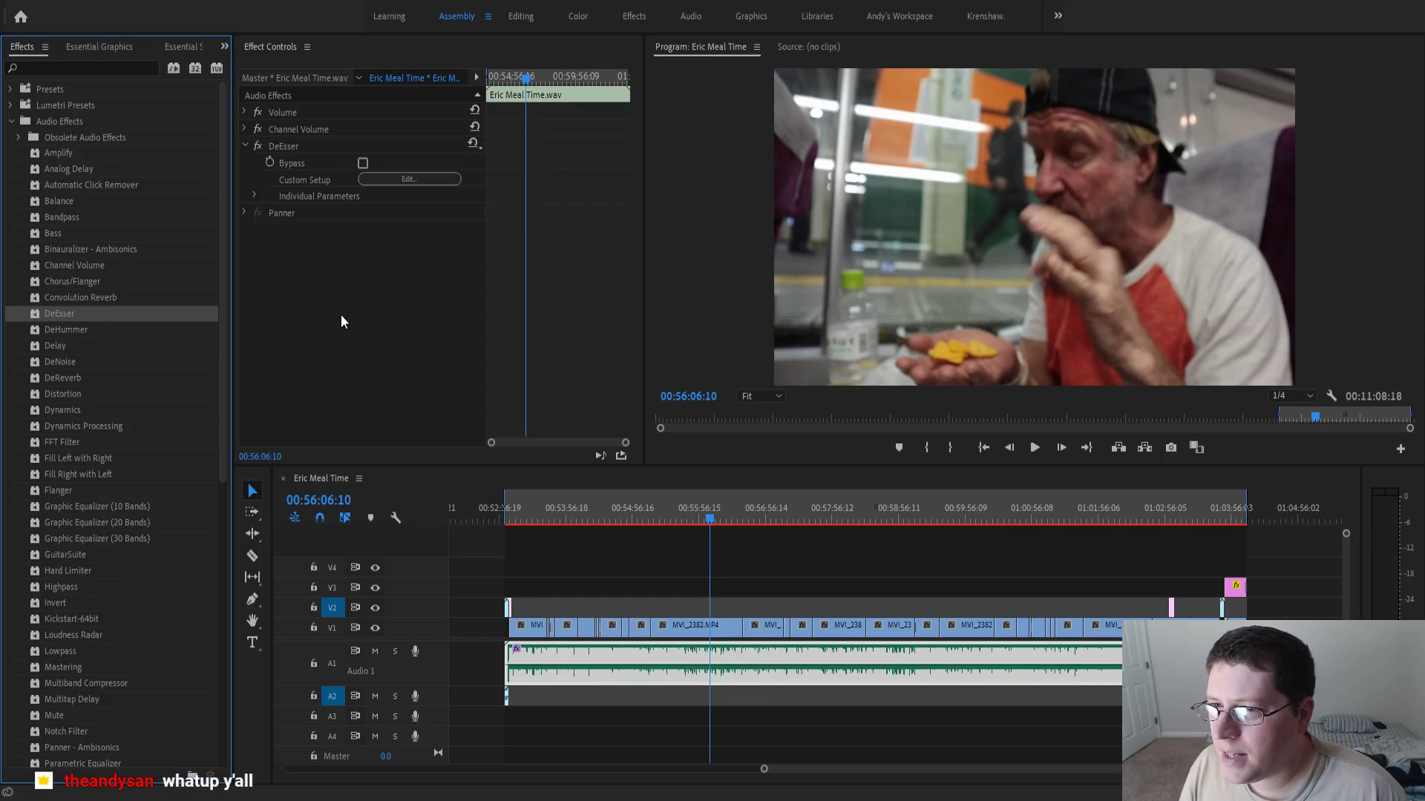
pyautogui.click(381, 180)
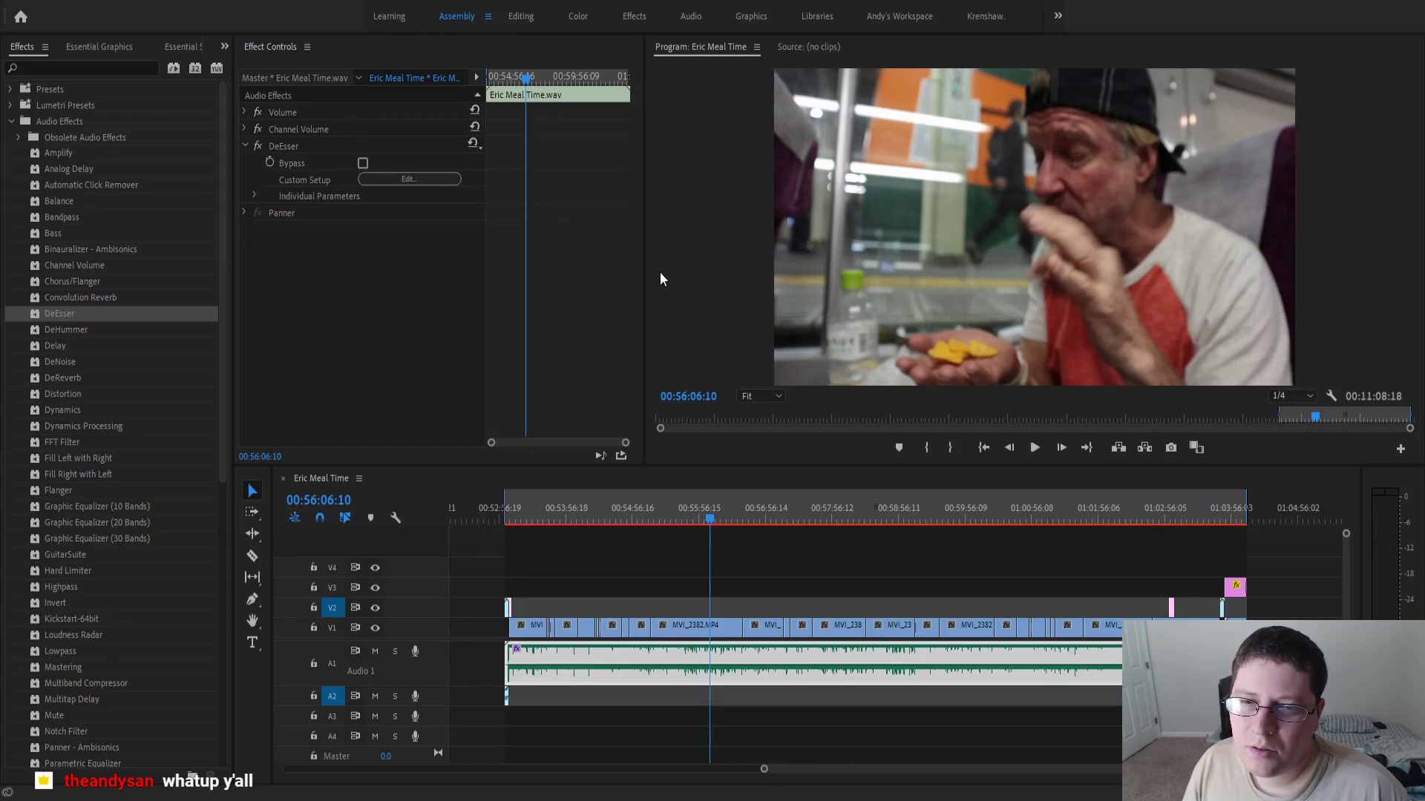
# - Play short passages between about 00:55:13 and 00:56:43 to check the dialogue with DeEsser applied
pyautogui.press('space')
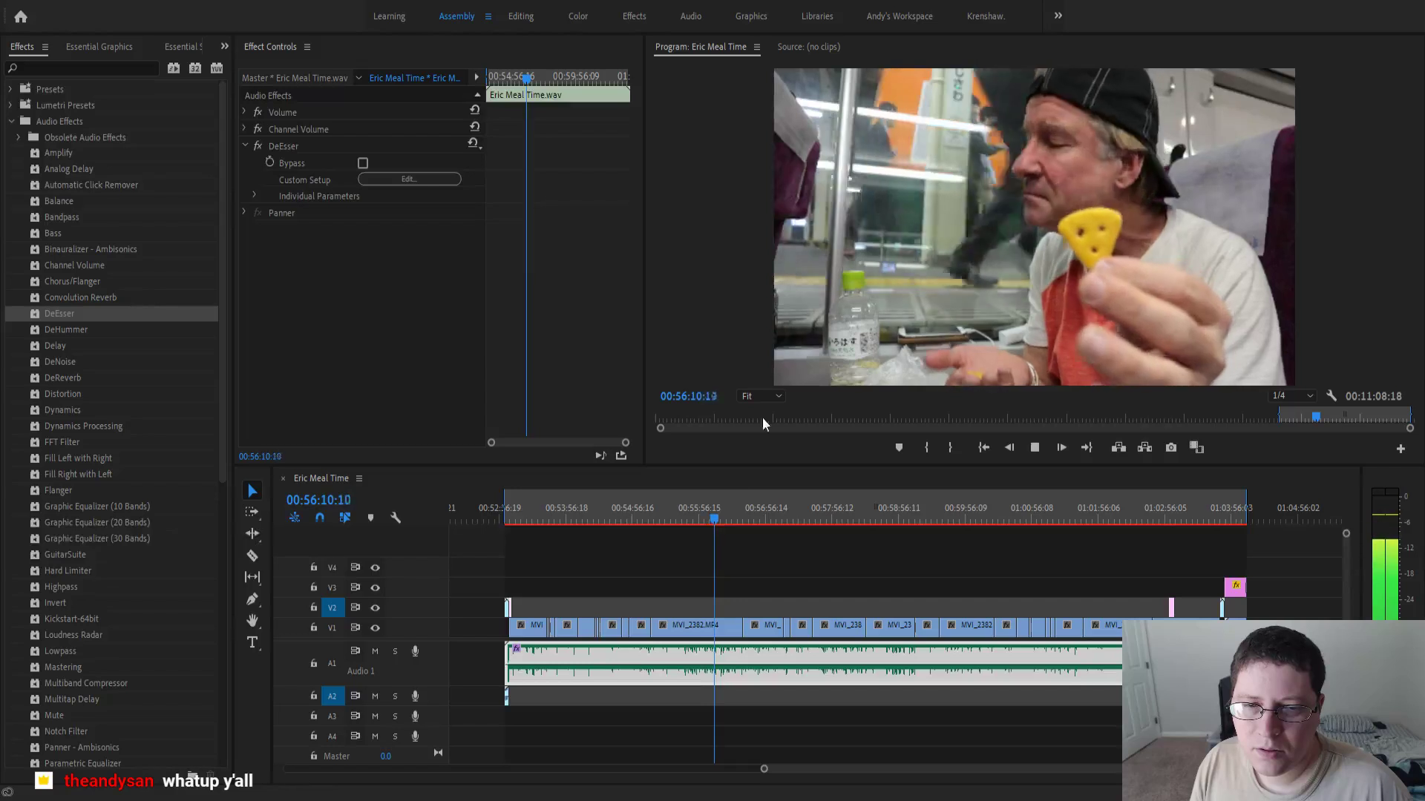
pyautogui.click(680, 519)
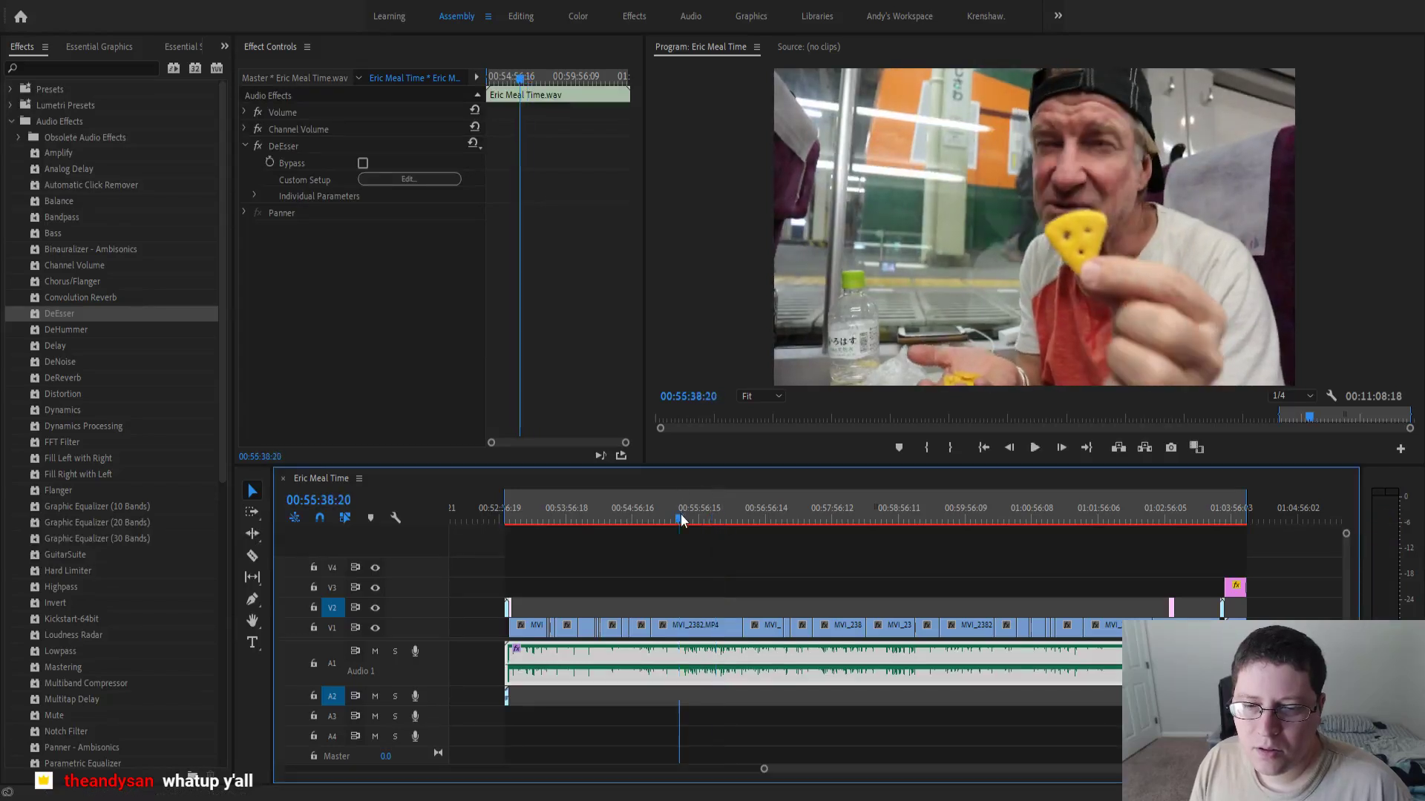
pyautogui.press('space')
pyautogui.click(665, 519)
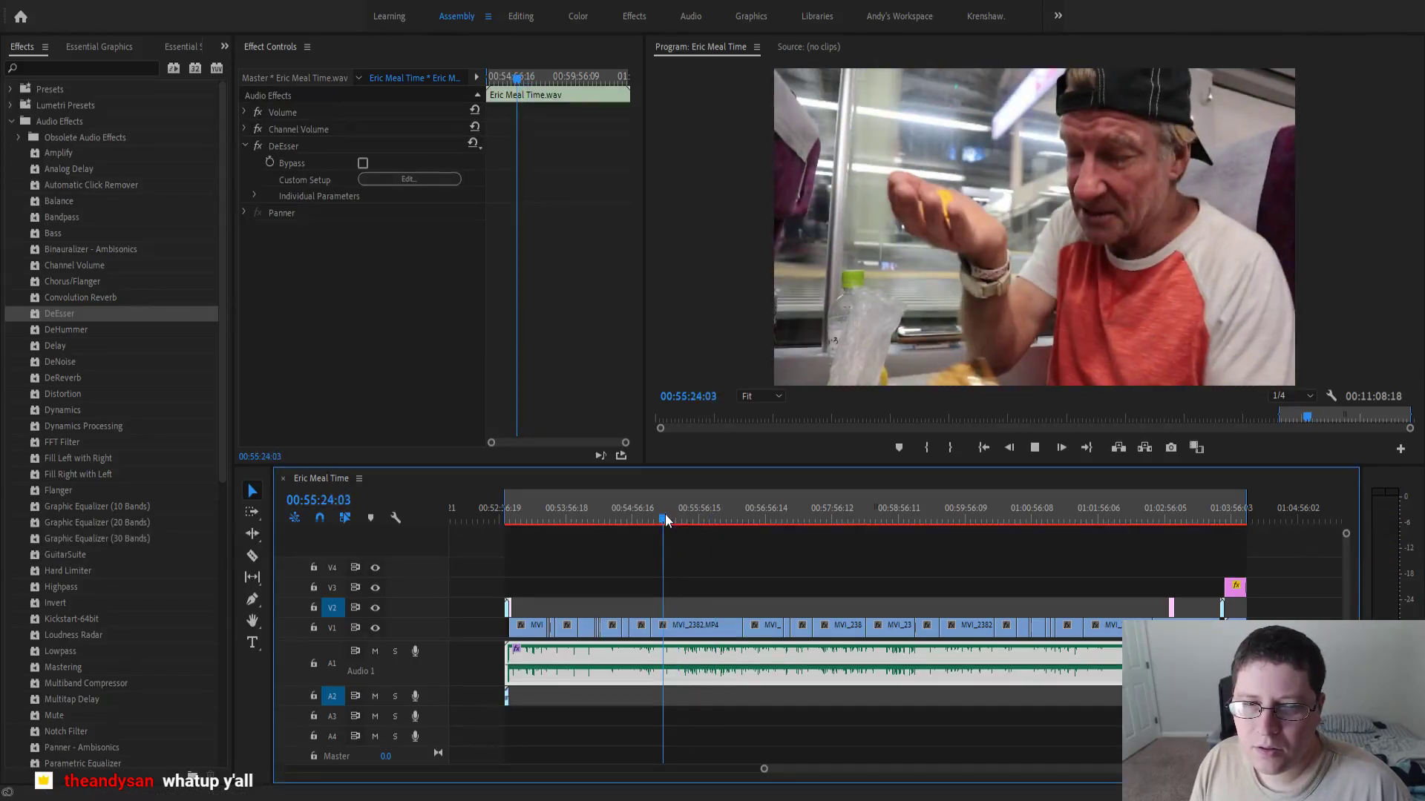
pyautogui.click(648, 520)
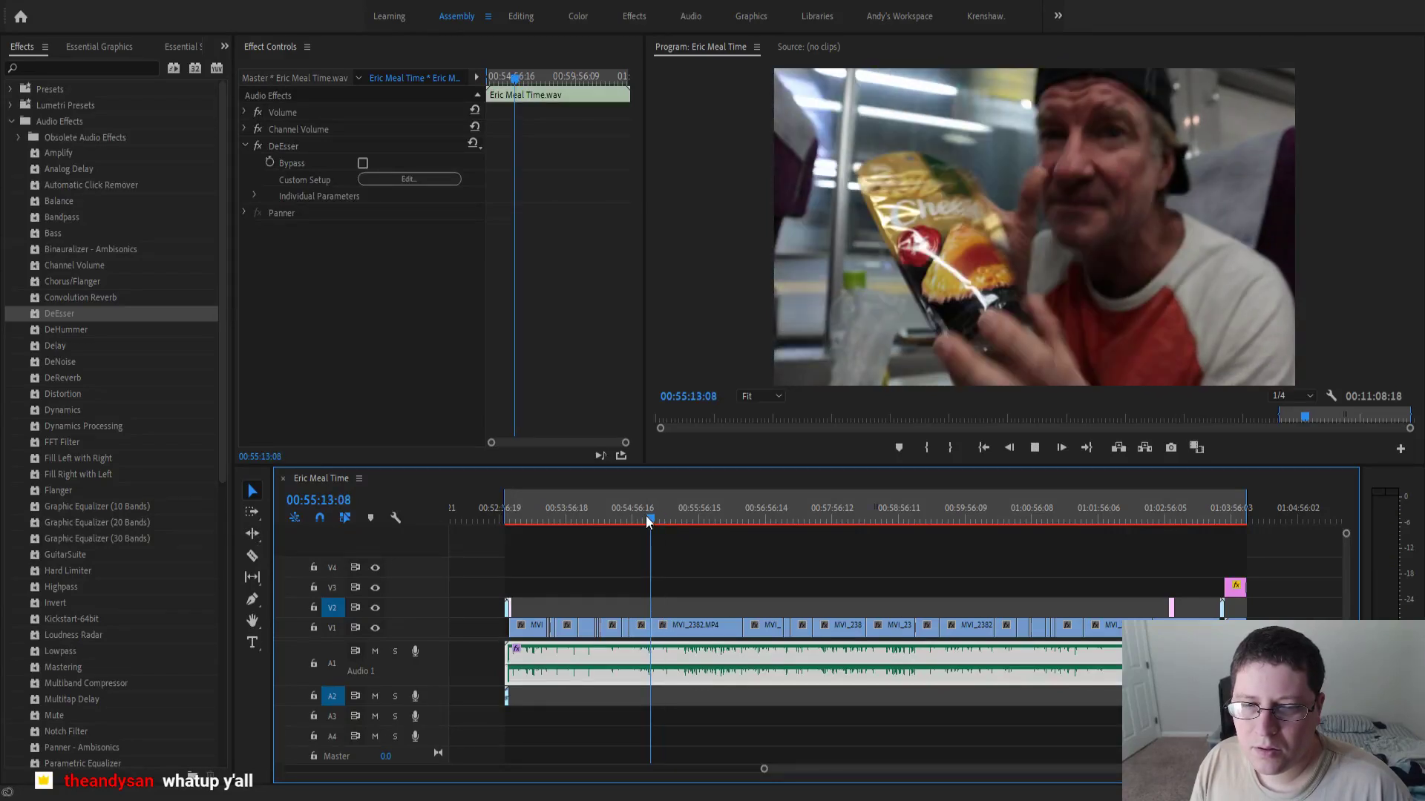
pyautogui.click(678, 519)
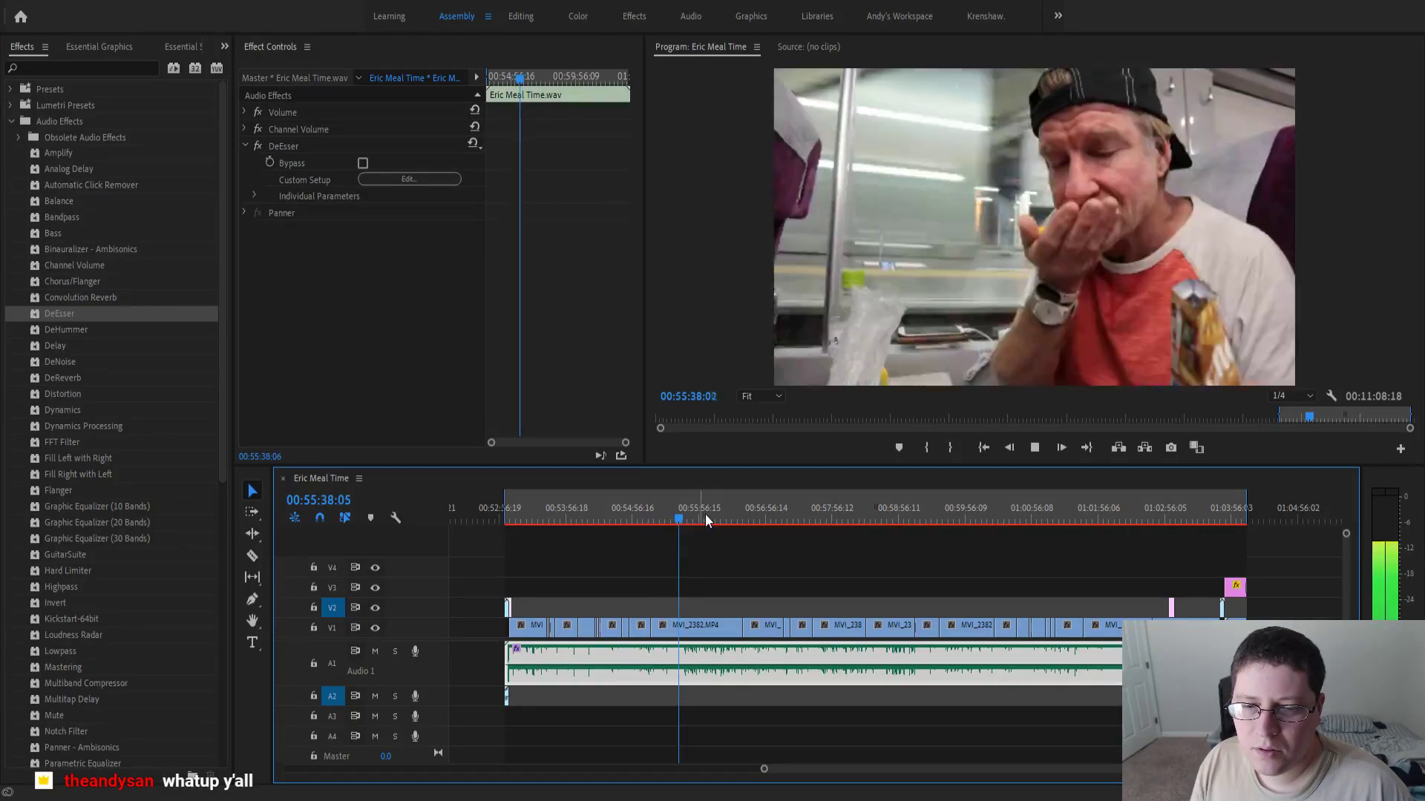
pyautogui.click(706, 519)
pyautogui.moveTo(707, 519); pyautogui.dragTo(737, 520)
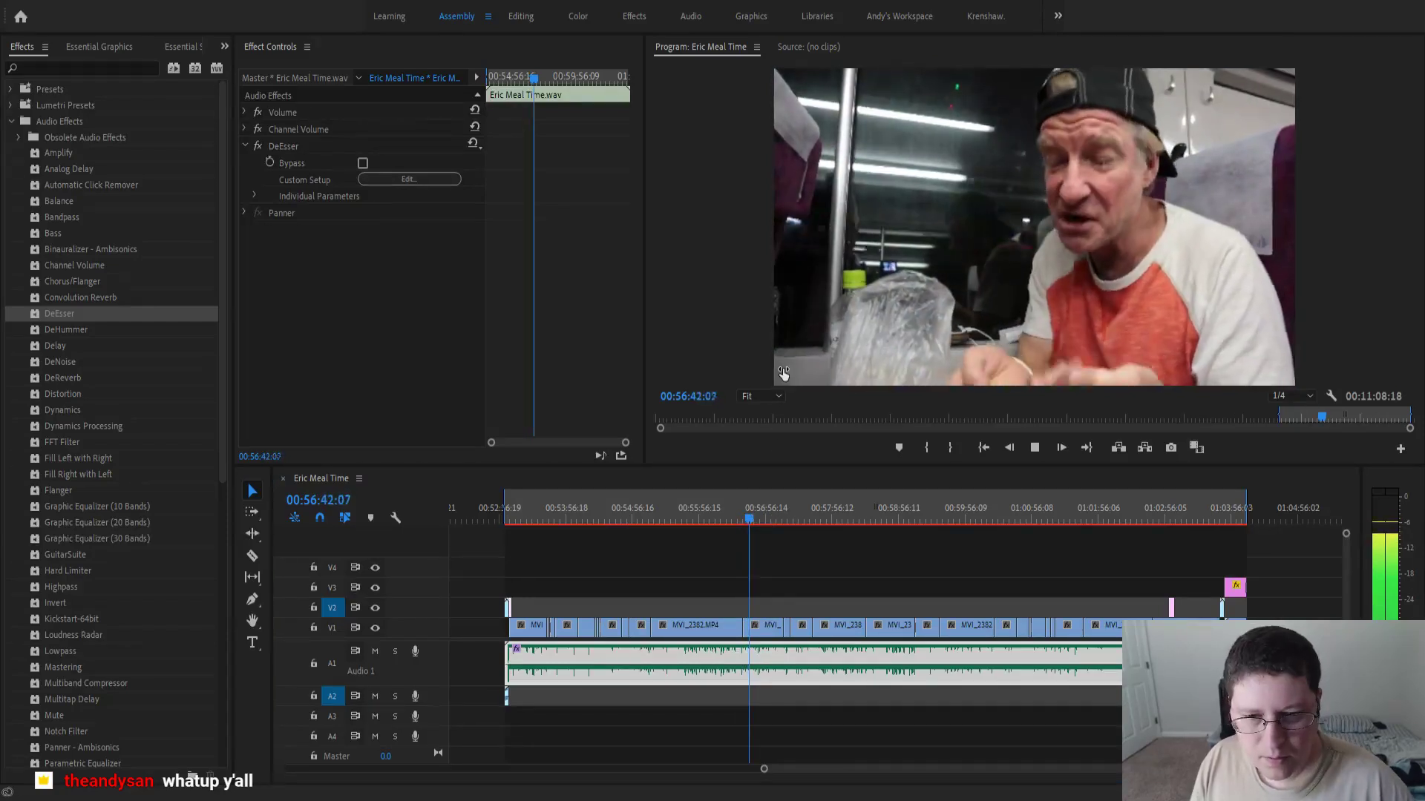
pyautogui.click(741, 519)
pyautogui.press('space')
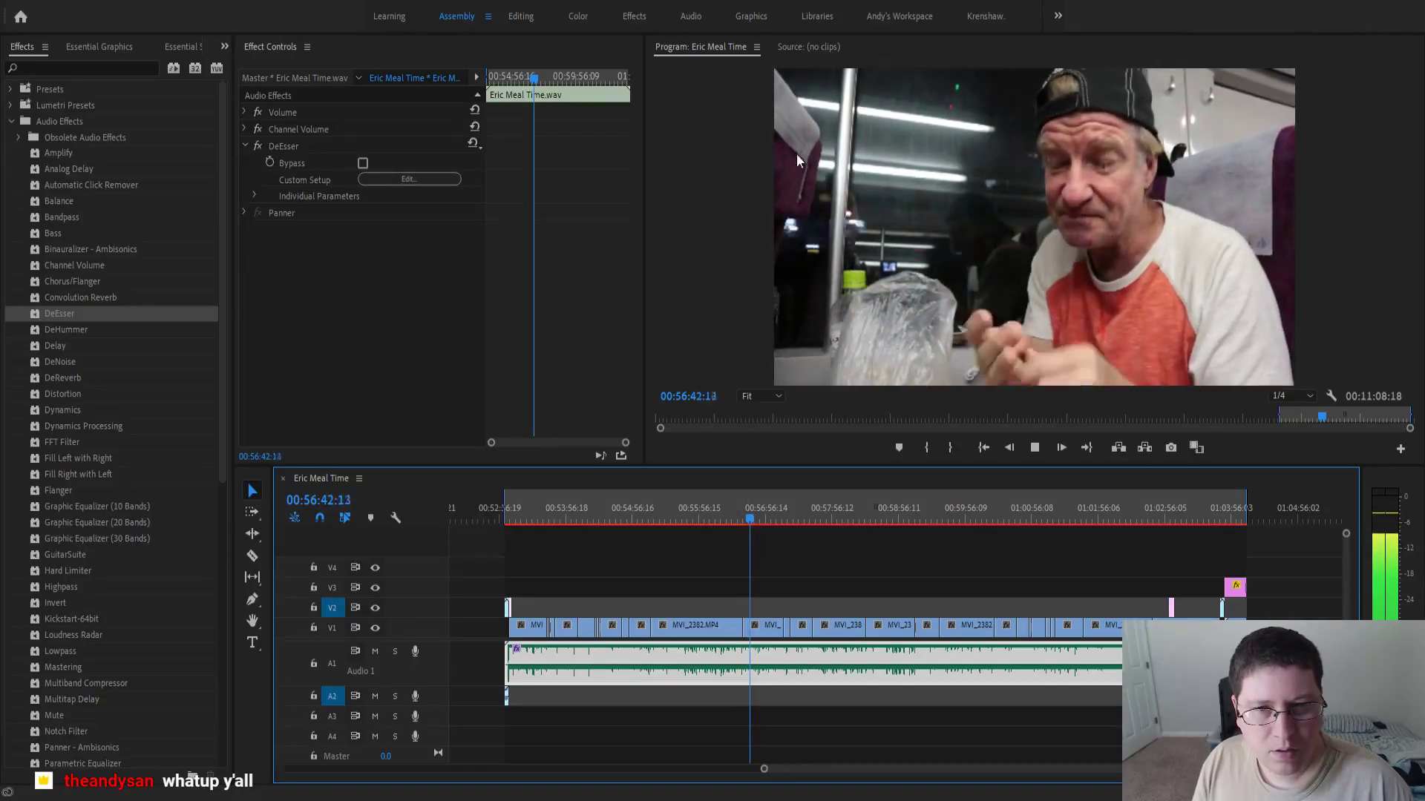
pyautogui.press('space')
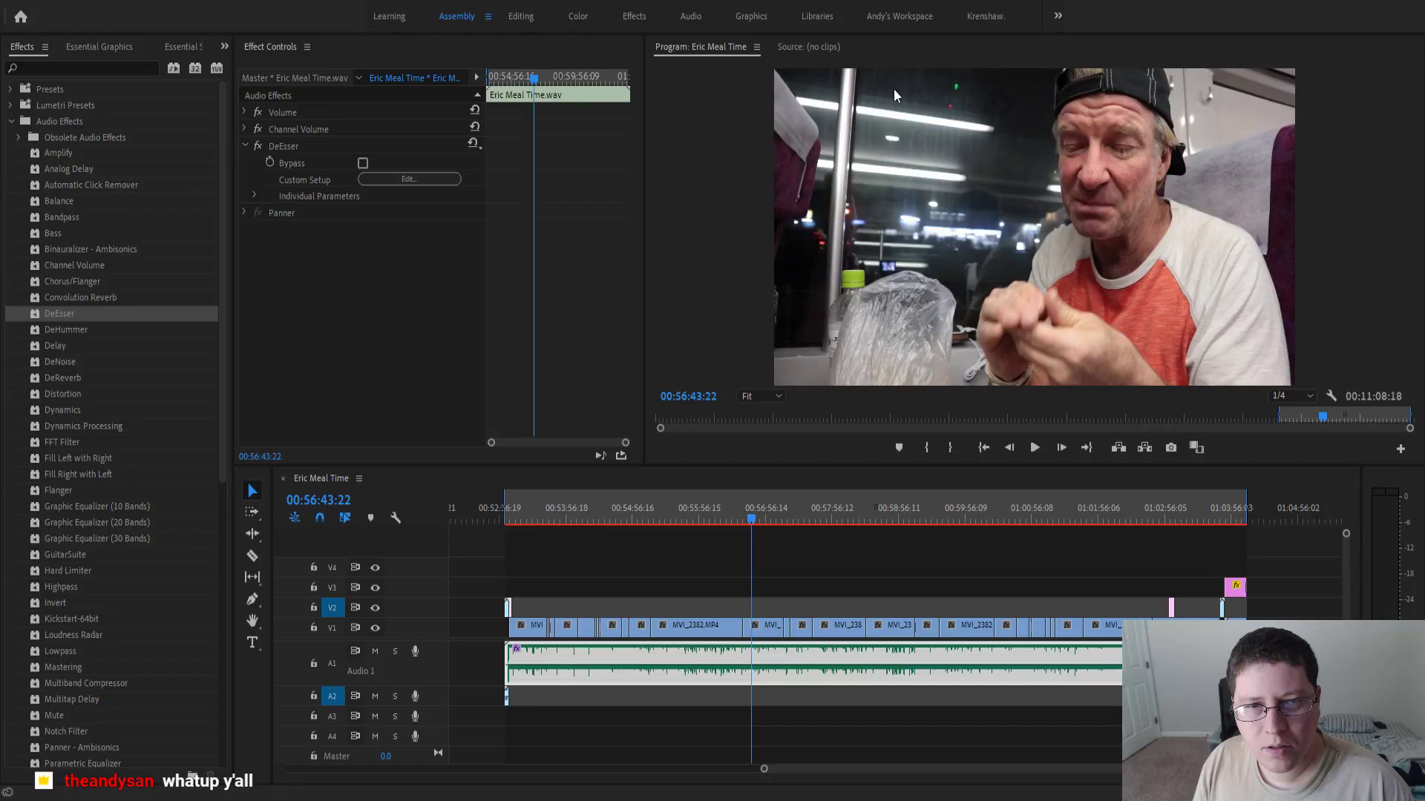
# - Toggle the DeEsser effect and replay the dialogue from 00:56:35:21 to compare the sound
pyautogui.press('space')
pyautogui.press('=')
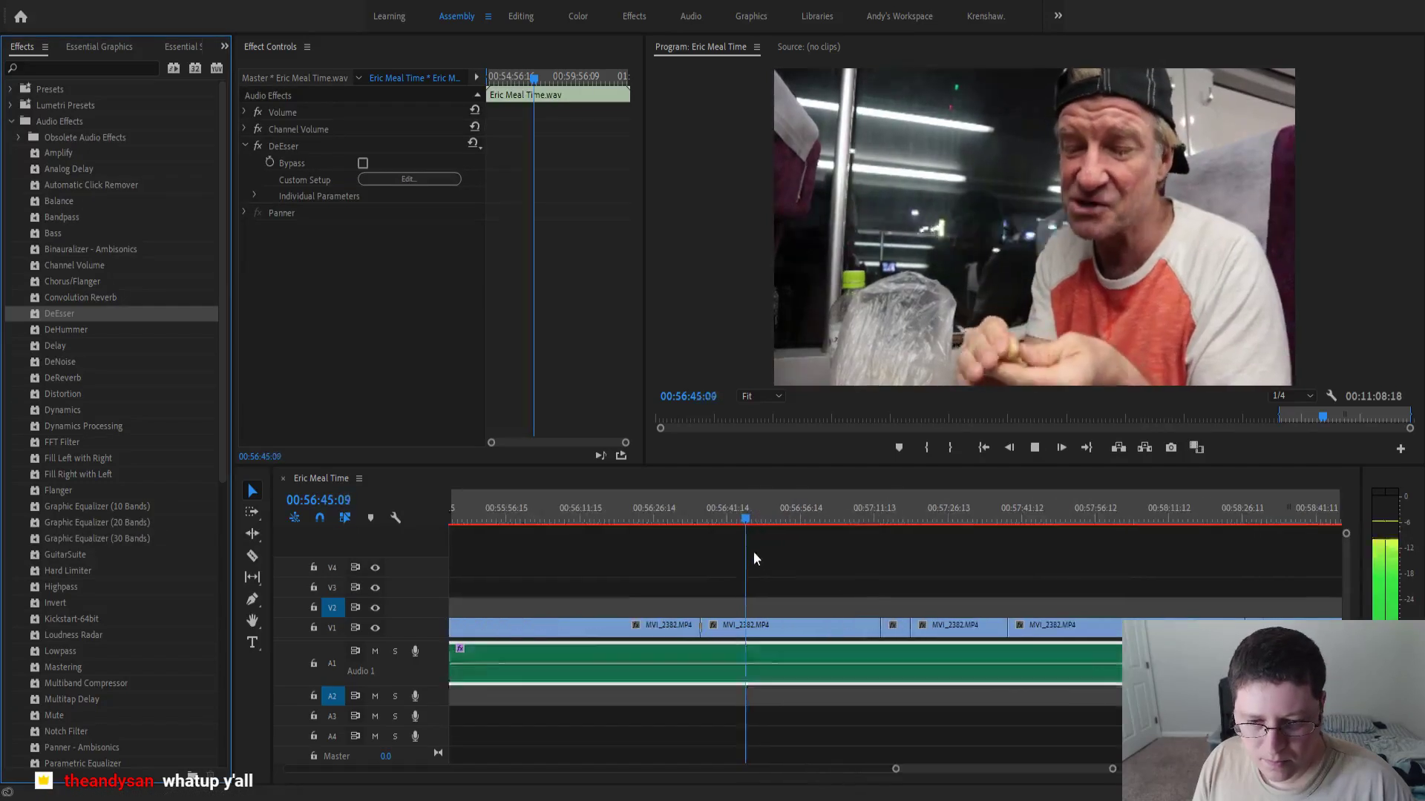
pyautogui.press('=')
pyautogui.click(698, 523)
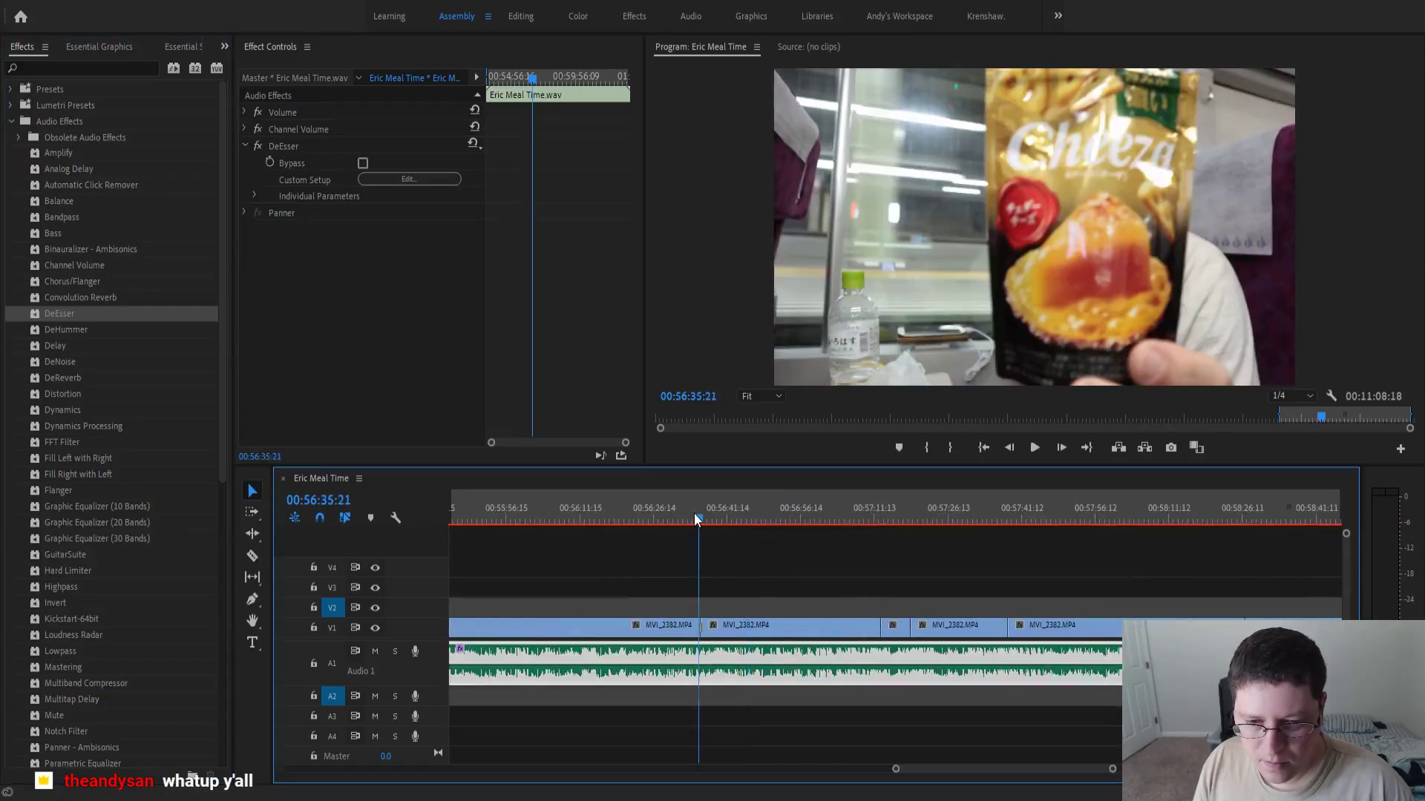
pyautogui.click(257, 144)
pyautogui.press('space')
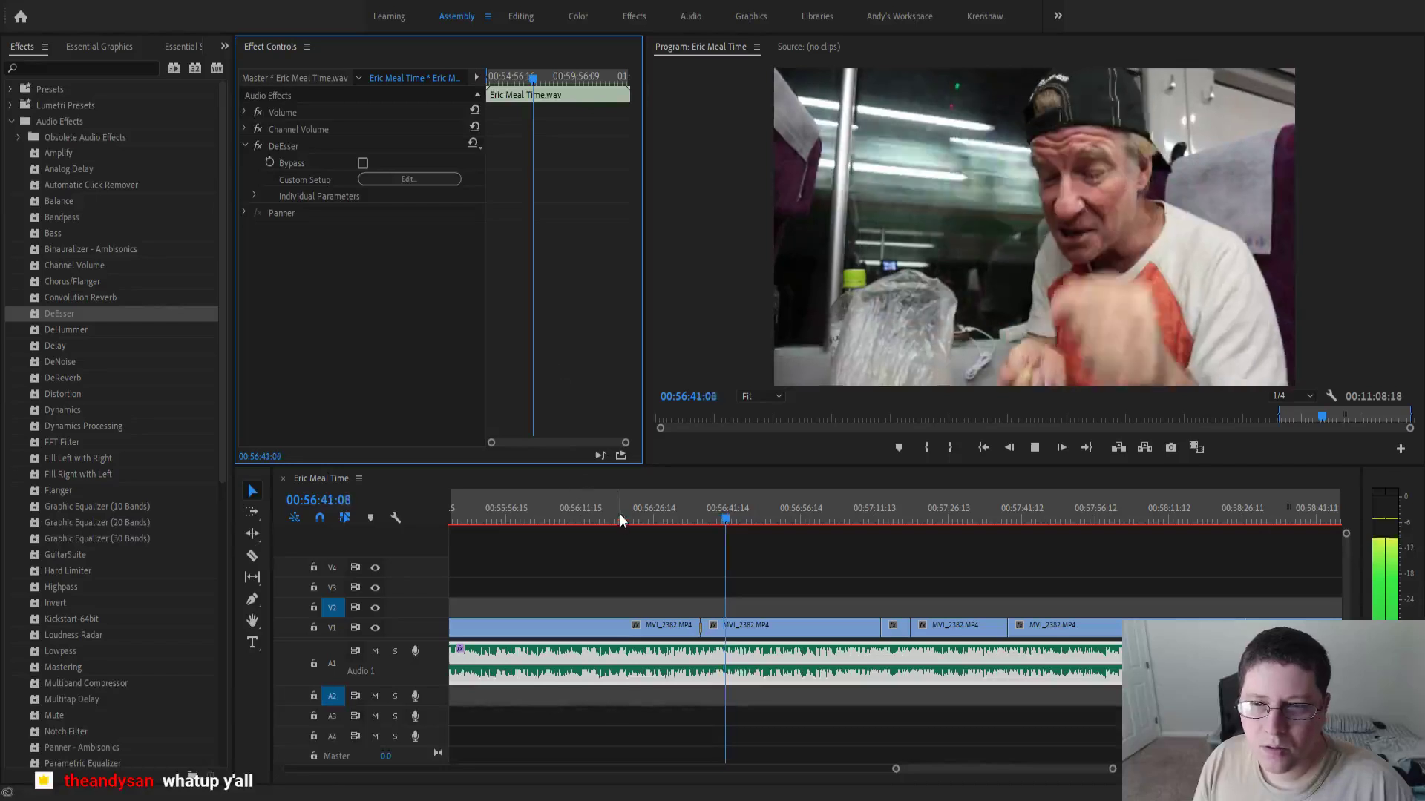
# - Listen to further passages of the A1 dialogue between 00:57:13 and 00:58:46 across the edited section
pyautogui.press('-')
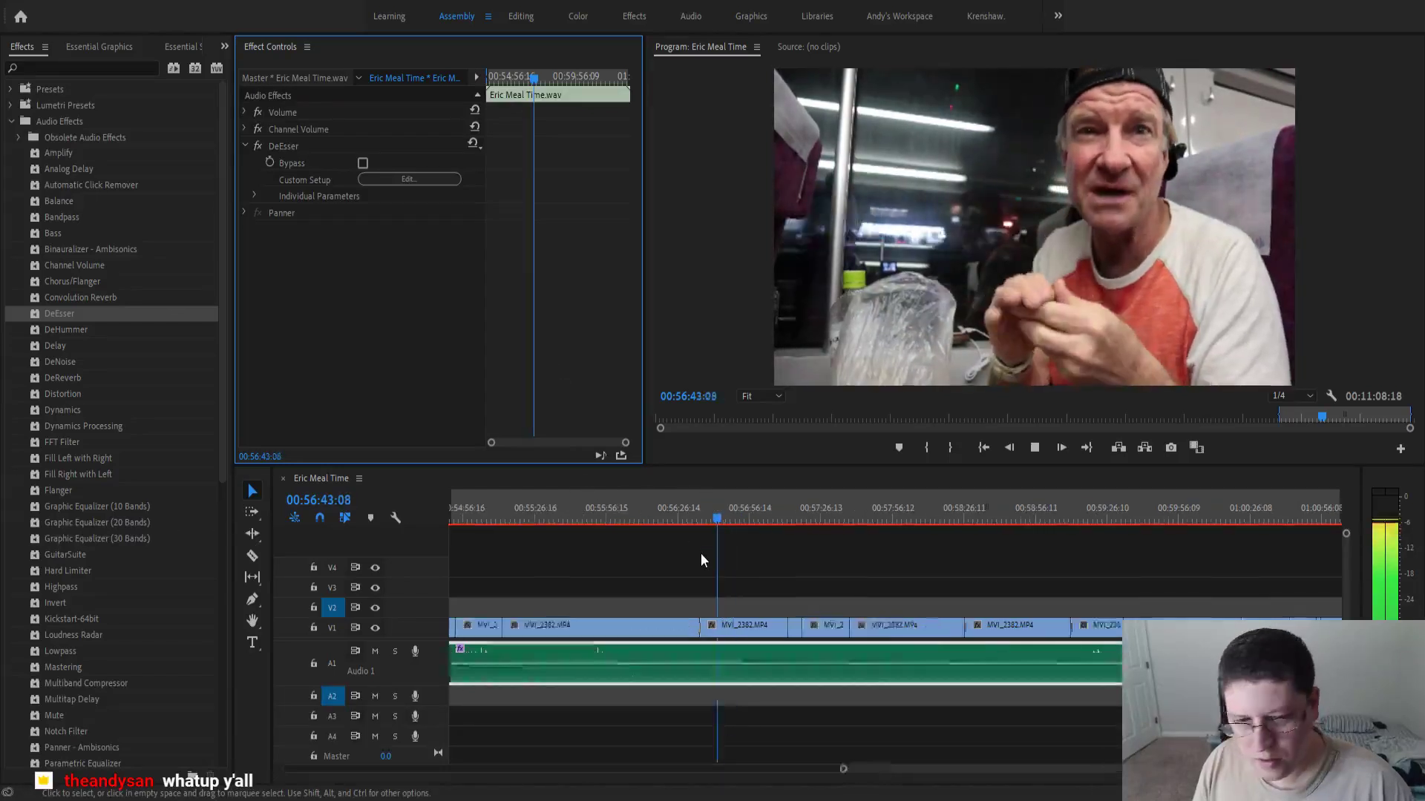
pyautogui.press('-')
pyautogui.press('-')
pyautogui.click(736, 515)
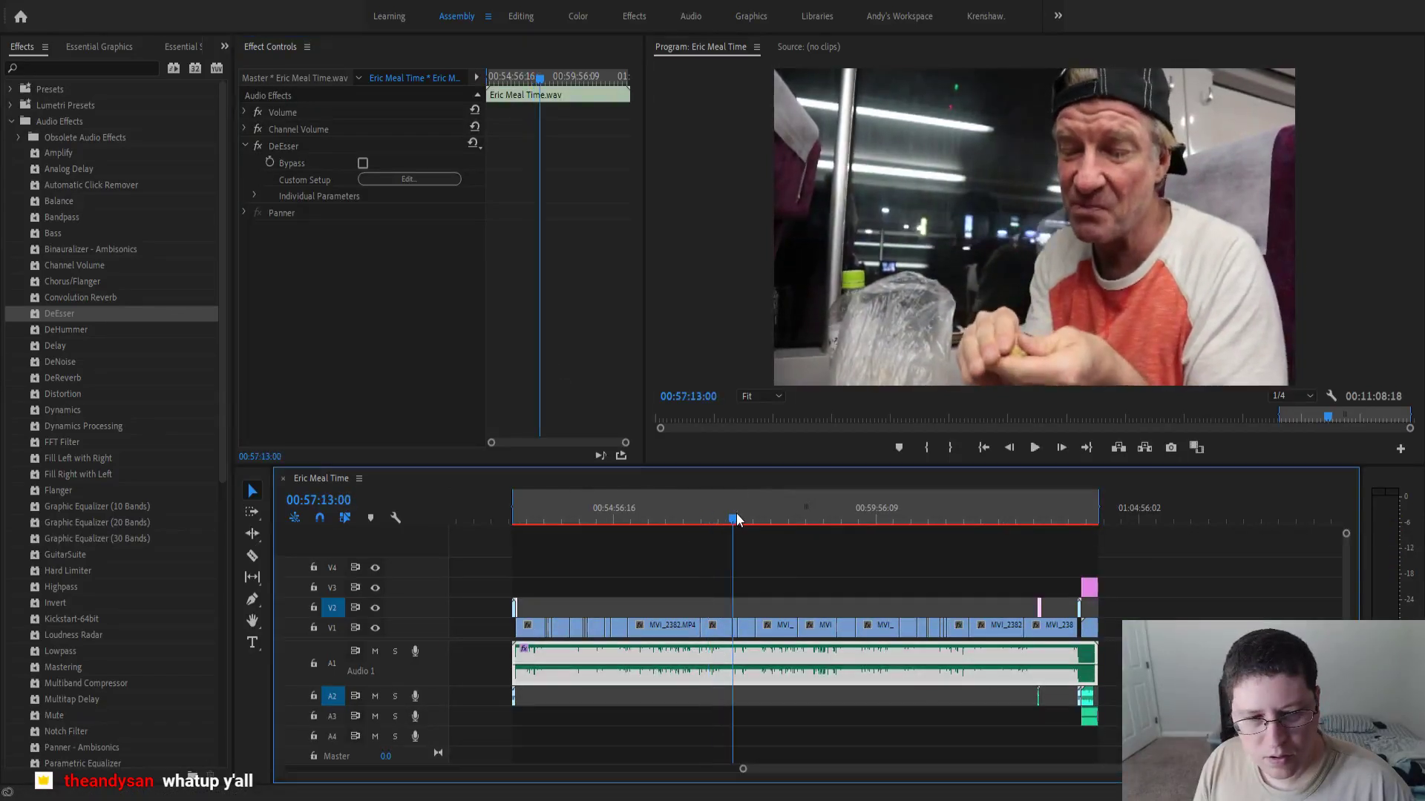
pyautogui.press('space')
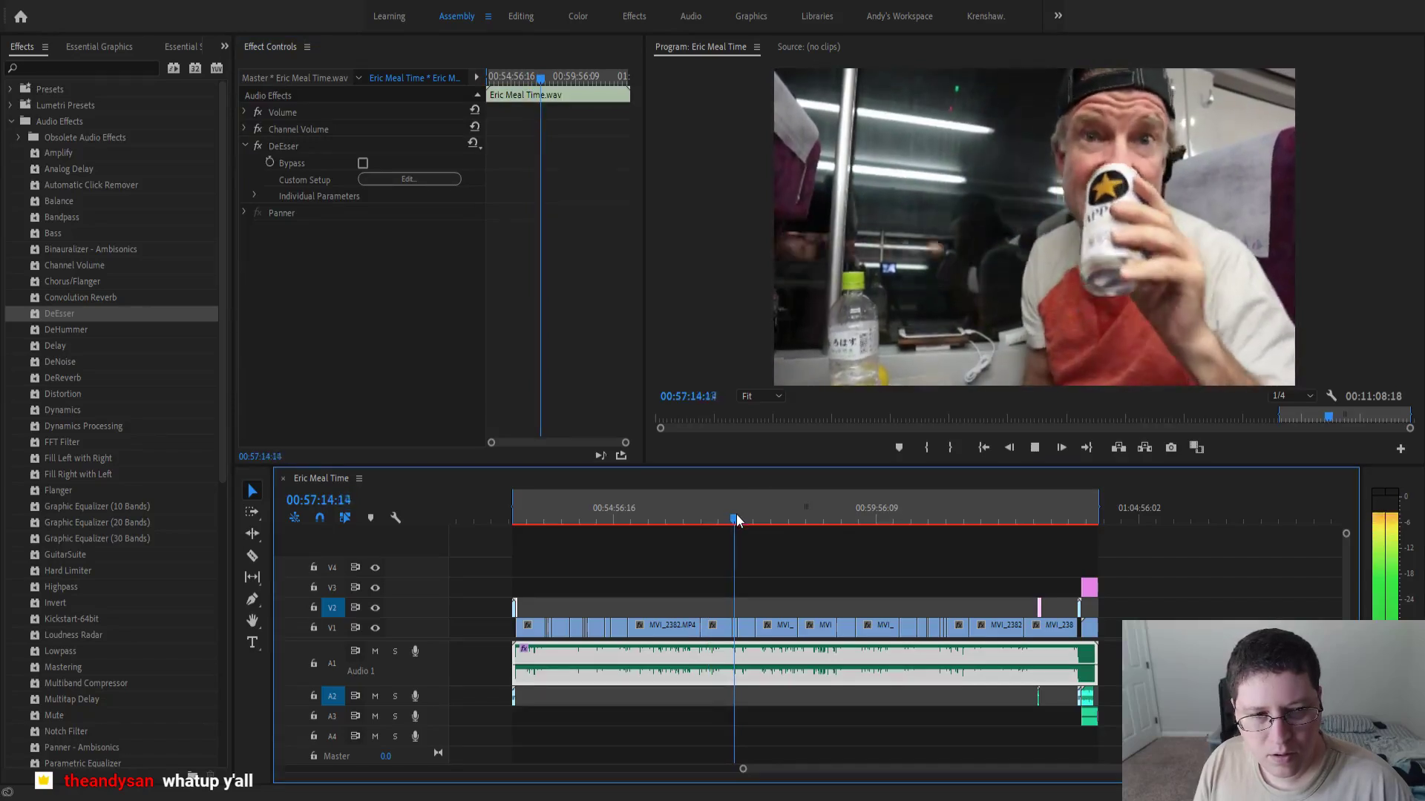
pyautogui.click(755, 517)
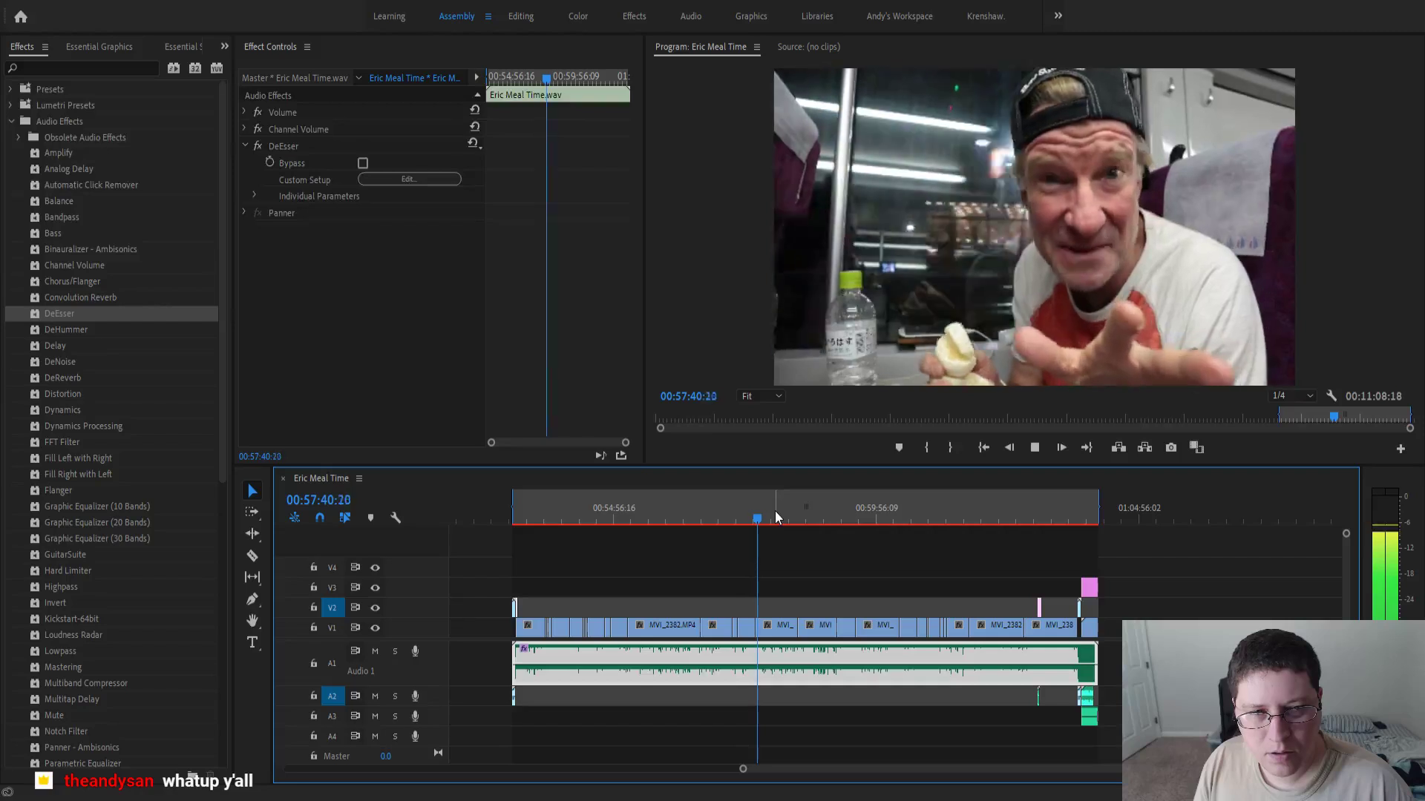
pyautogui.click(775, 512)
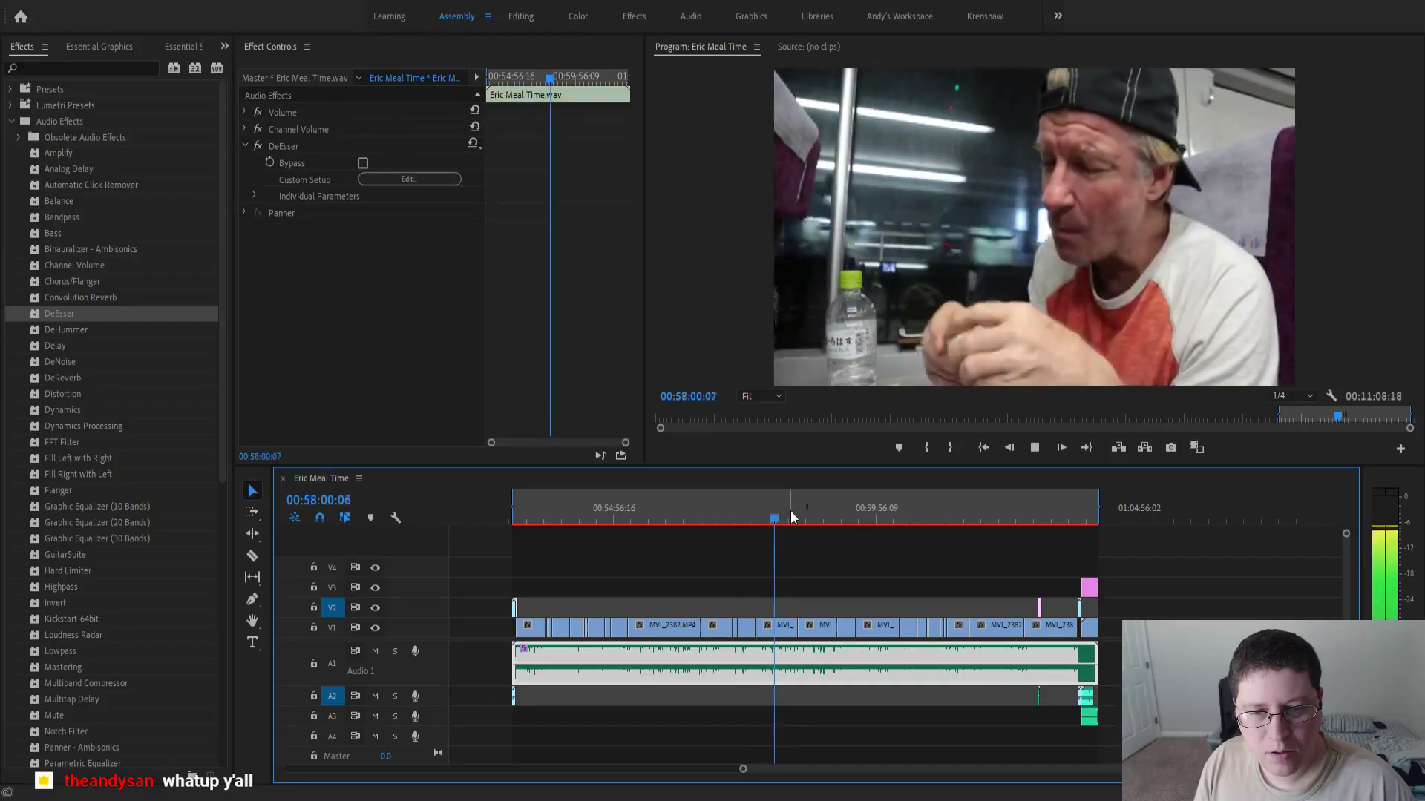
pyautogui.click(795, 517)
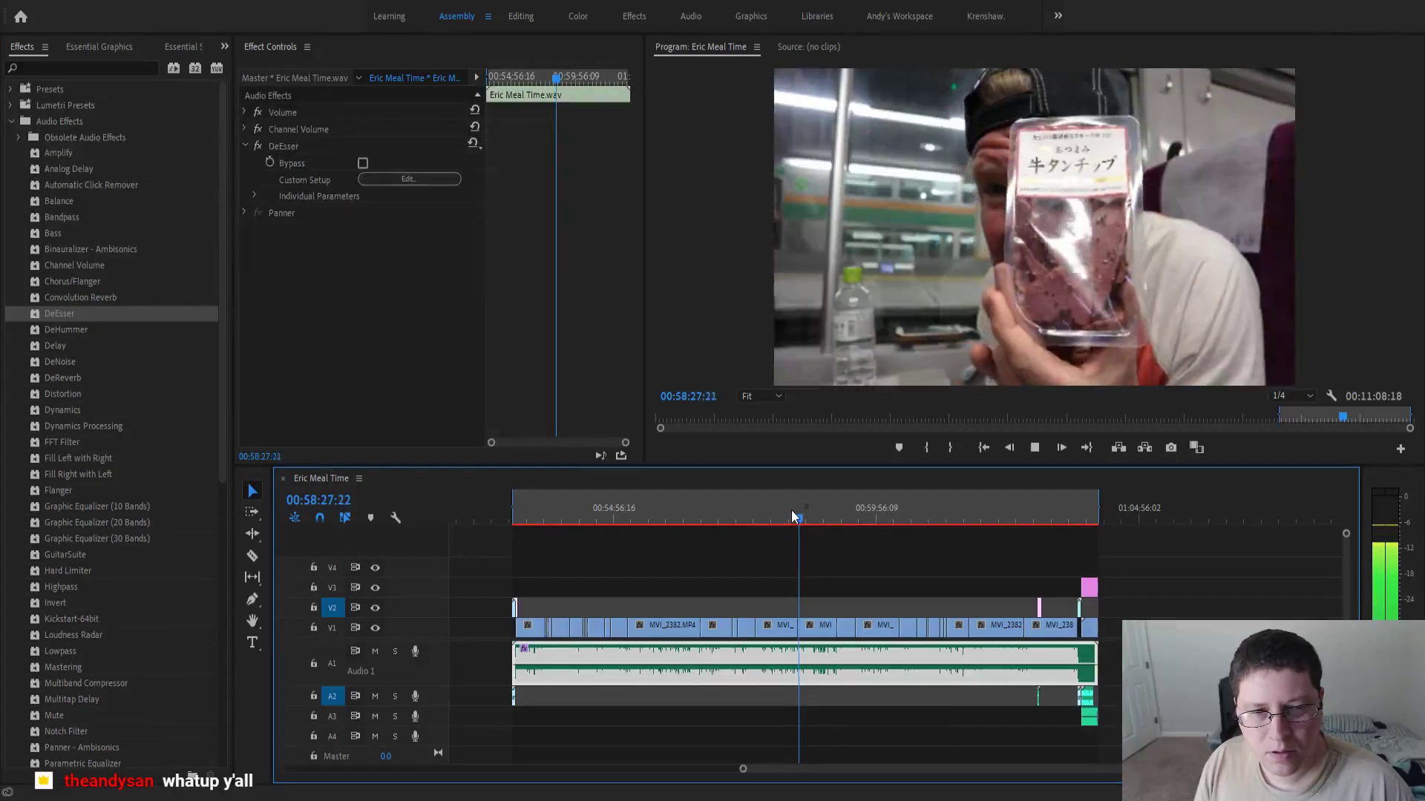
pyautogui.press('space')
pyautogui.click(817, 513)
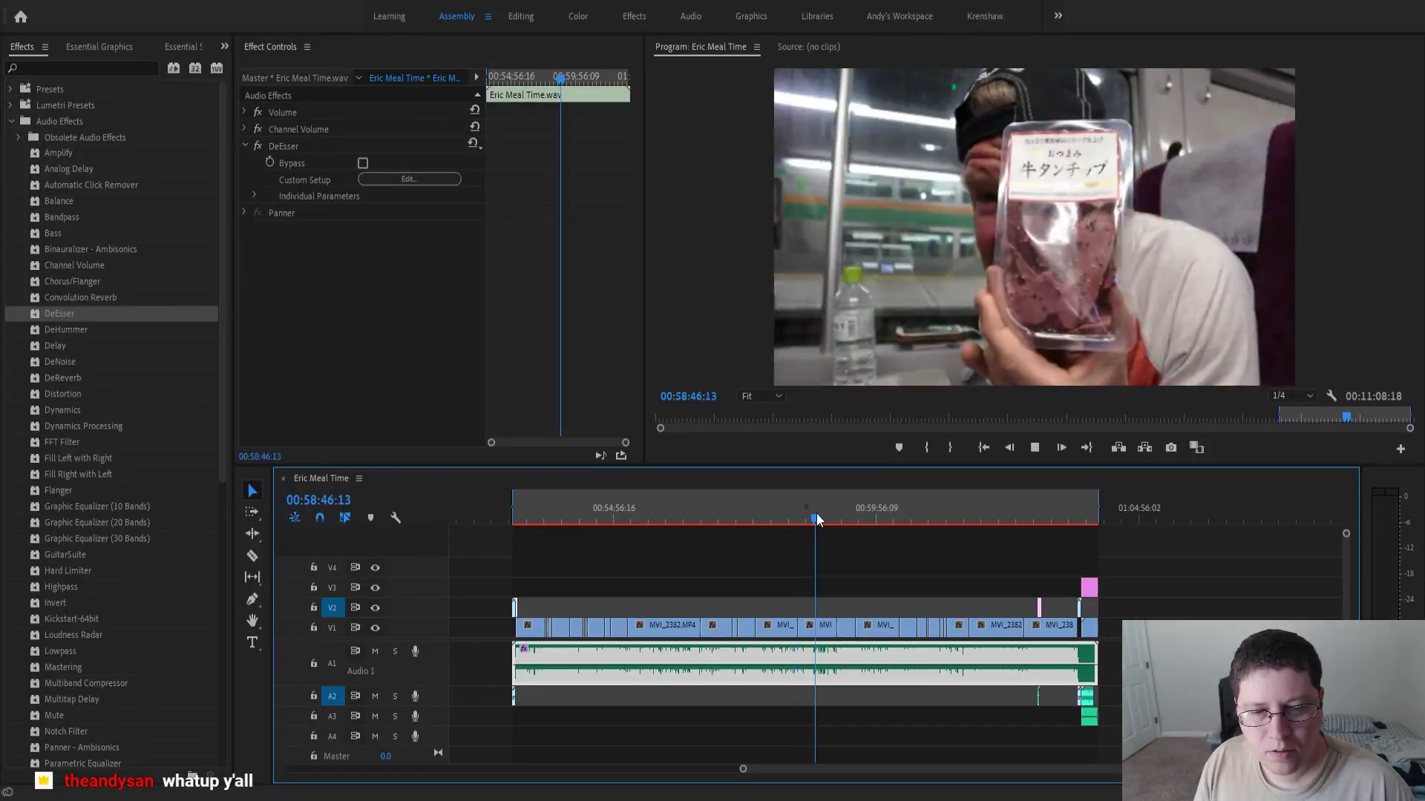
# - Play short passages of the DeEsser-treated A1 dialogue between 00:58:46 and 01:00:59, and collapse the Audio Effects folder
pyautogui.press('space')
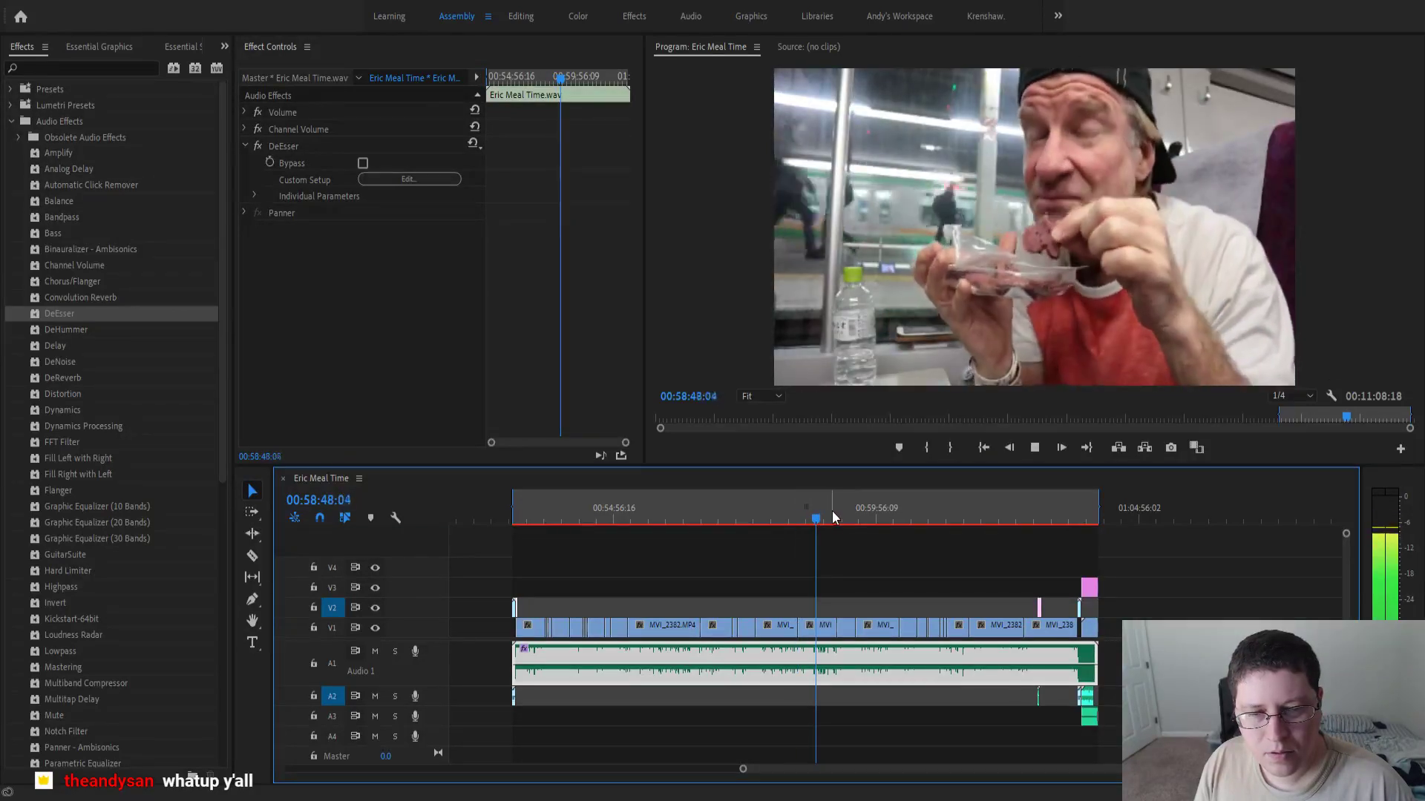
pyautogui.click(838, 518)
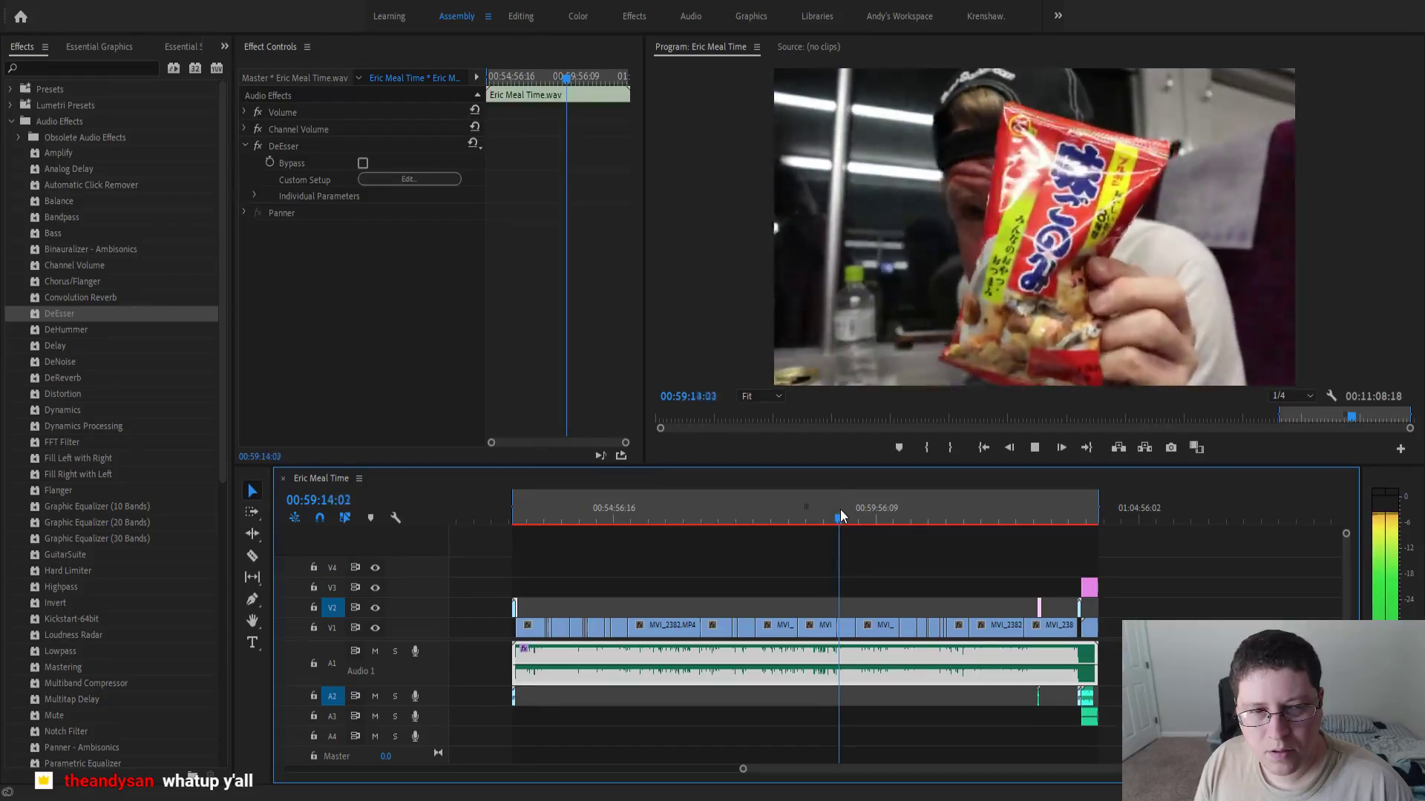
pyautogui.click(855, 514)
pyautogui.press('space')
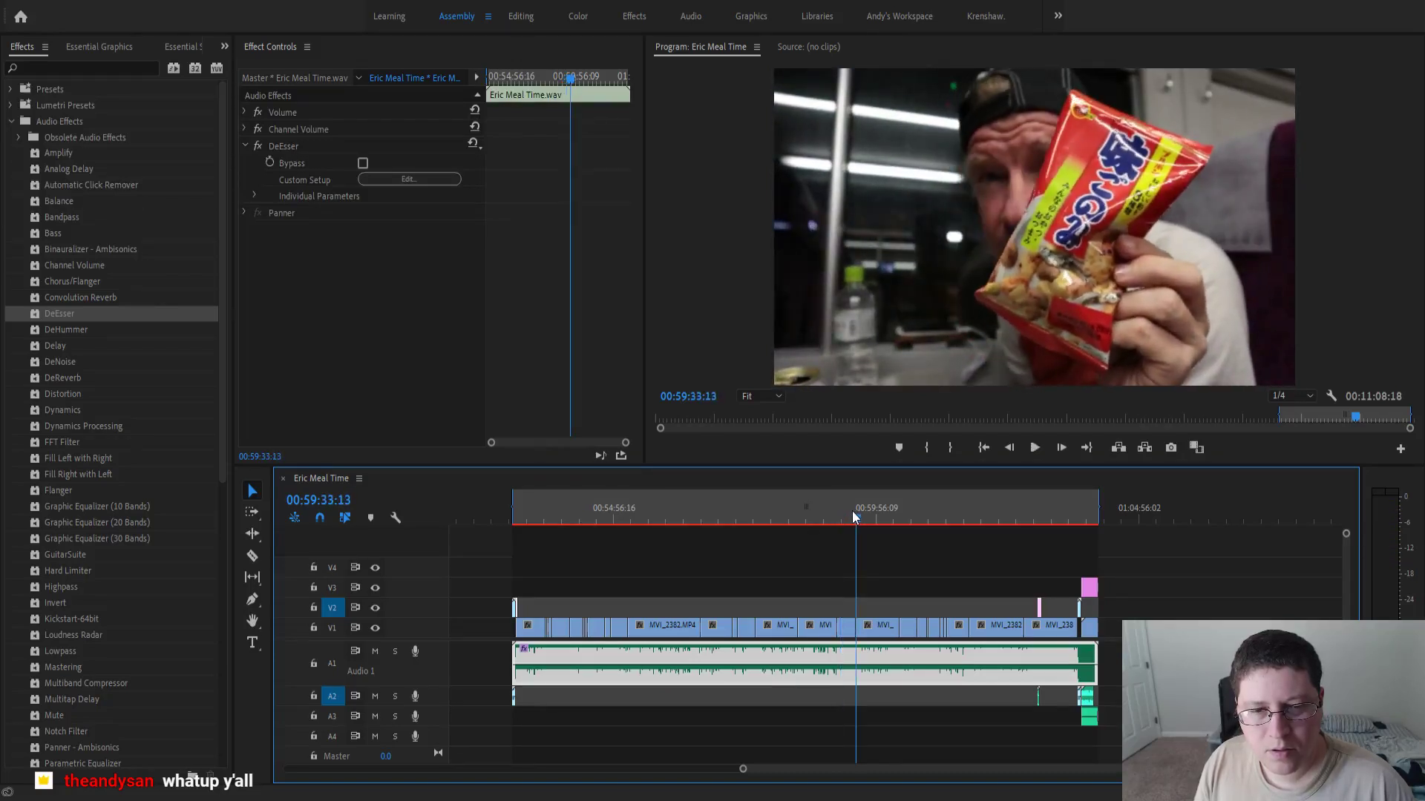
pyautogui.press('space')
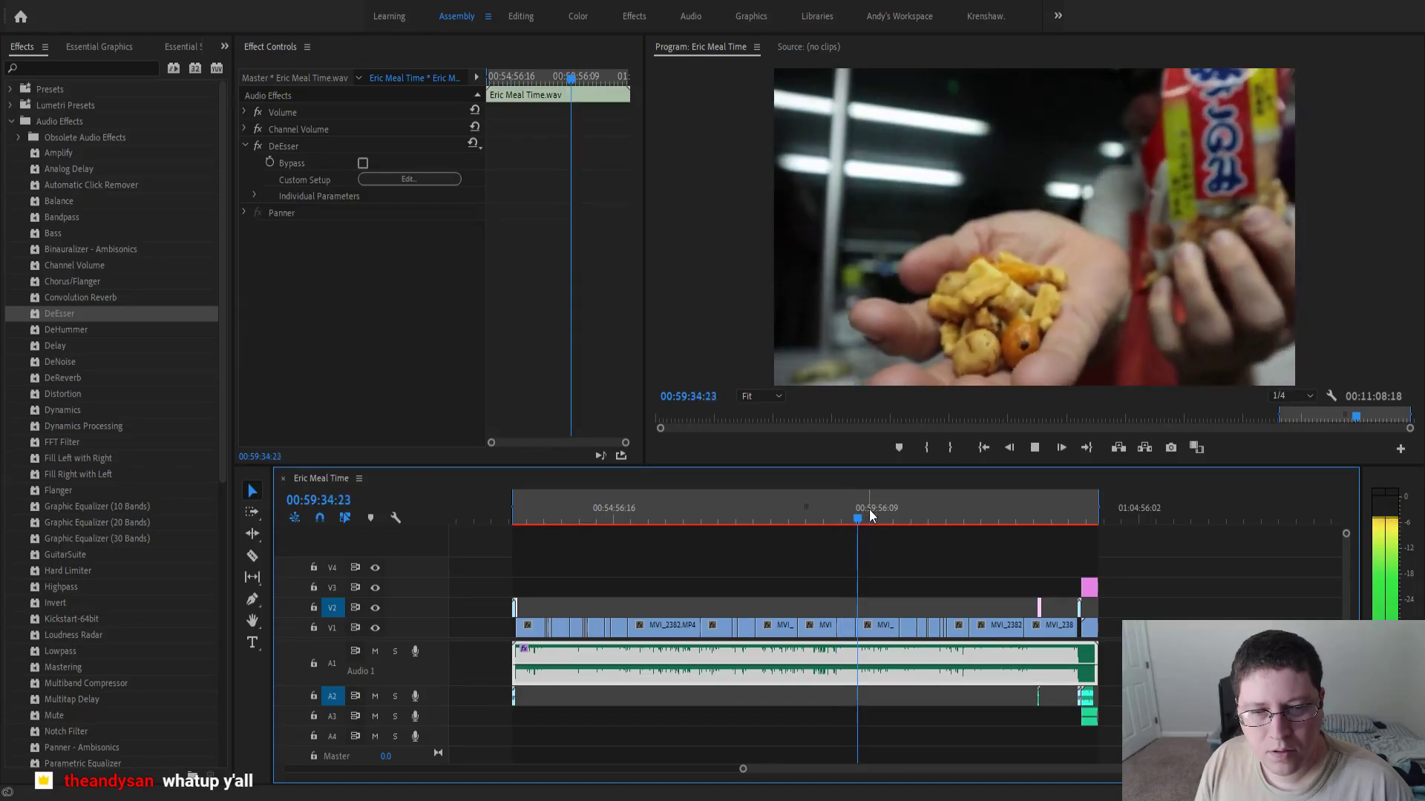
pyautogui.click(869, 512)
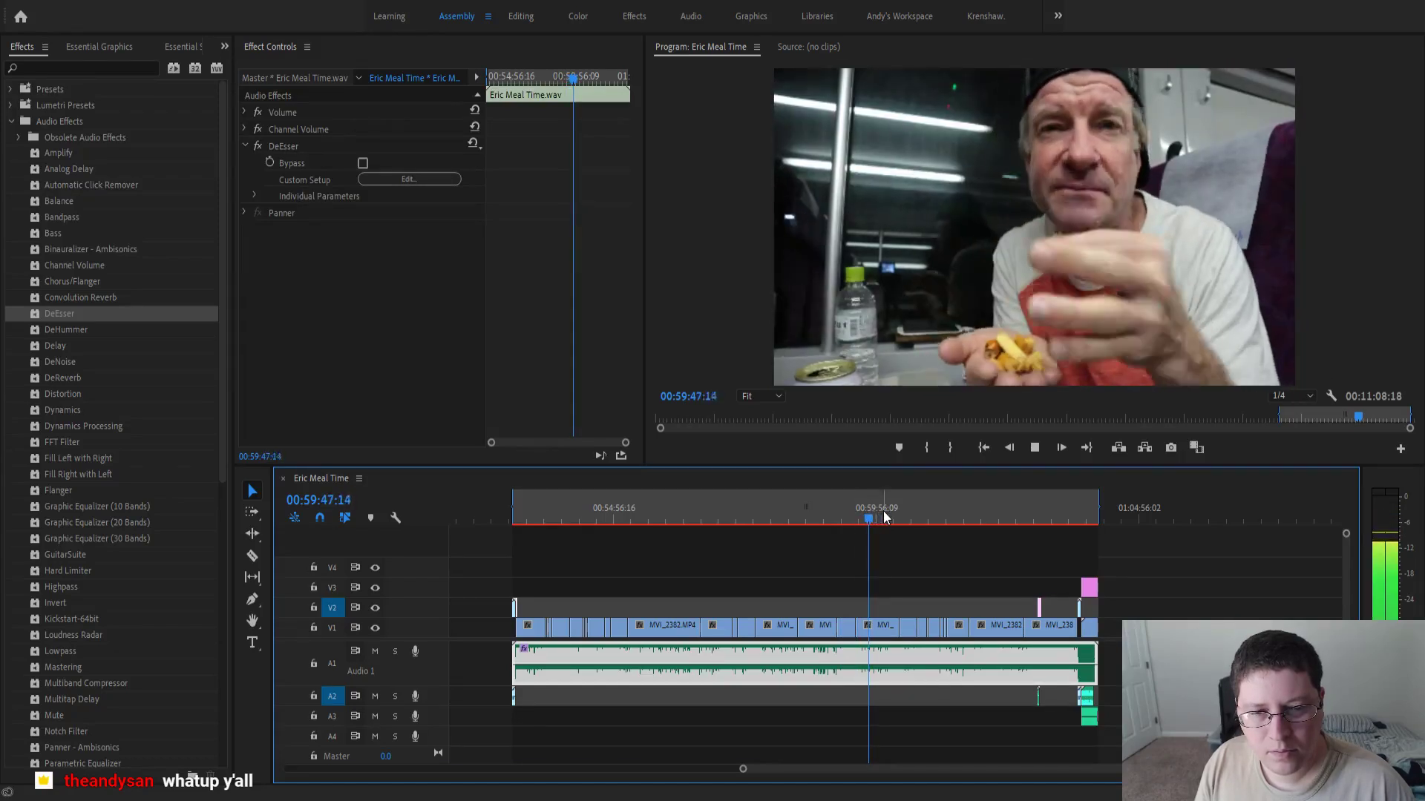
pyautogui.click(883, 517)
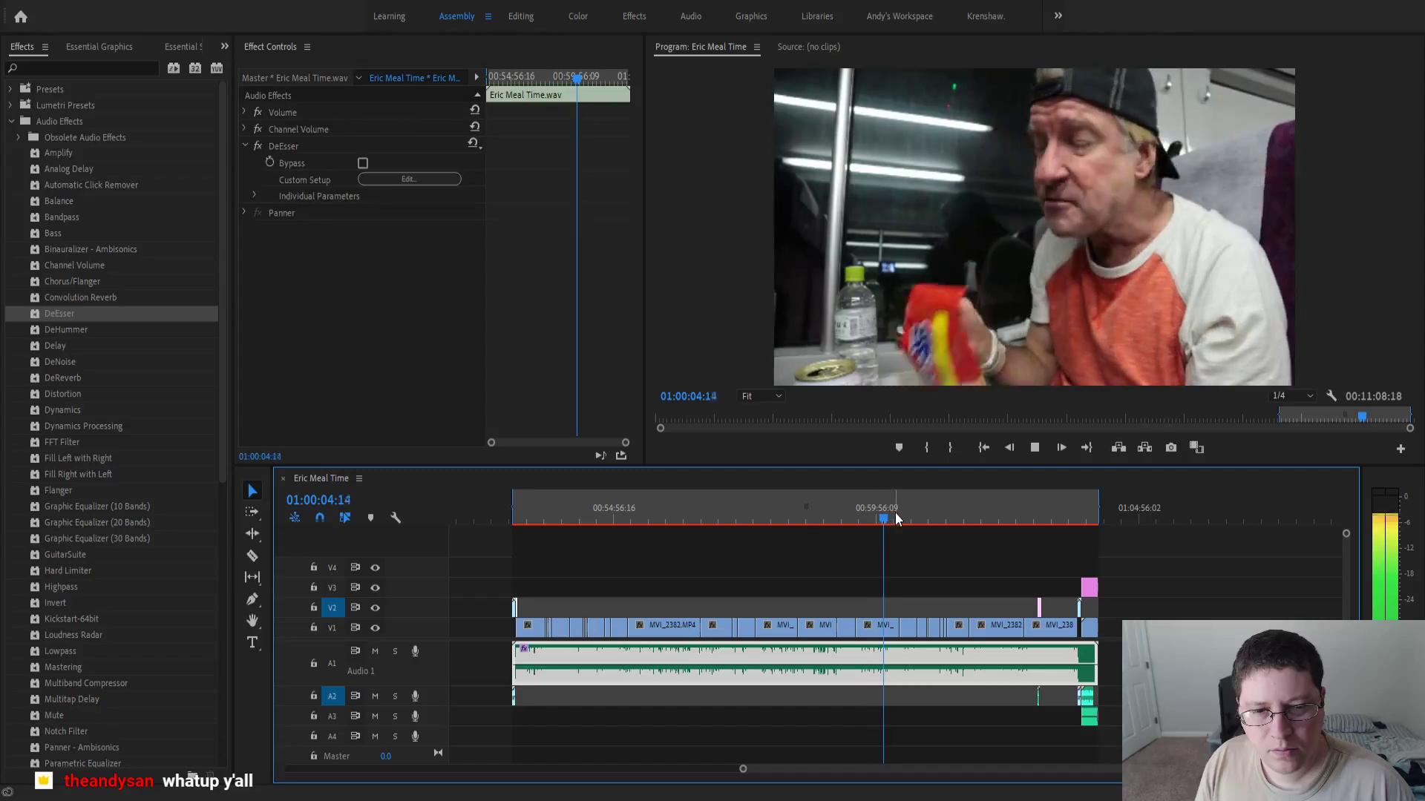
pyautogui.click(900, 518)
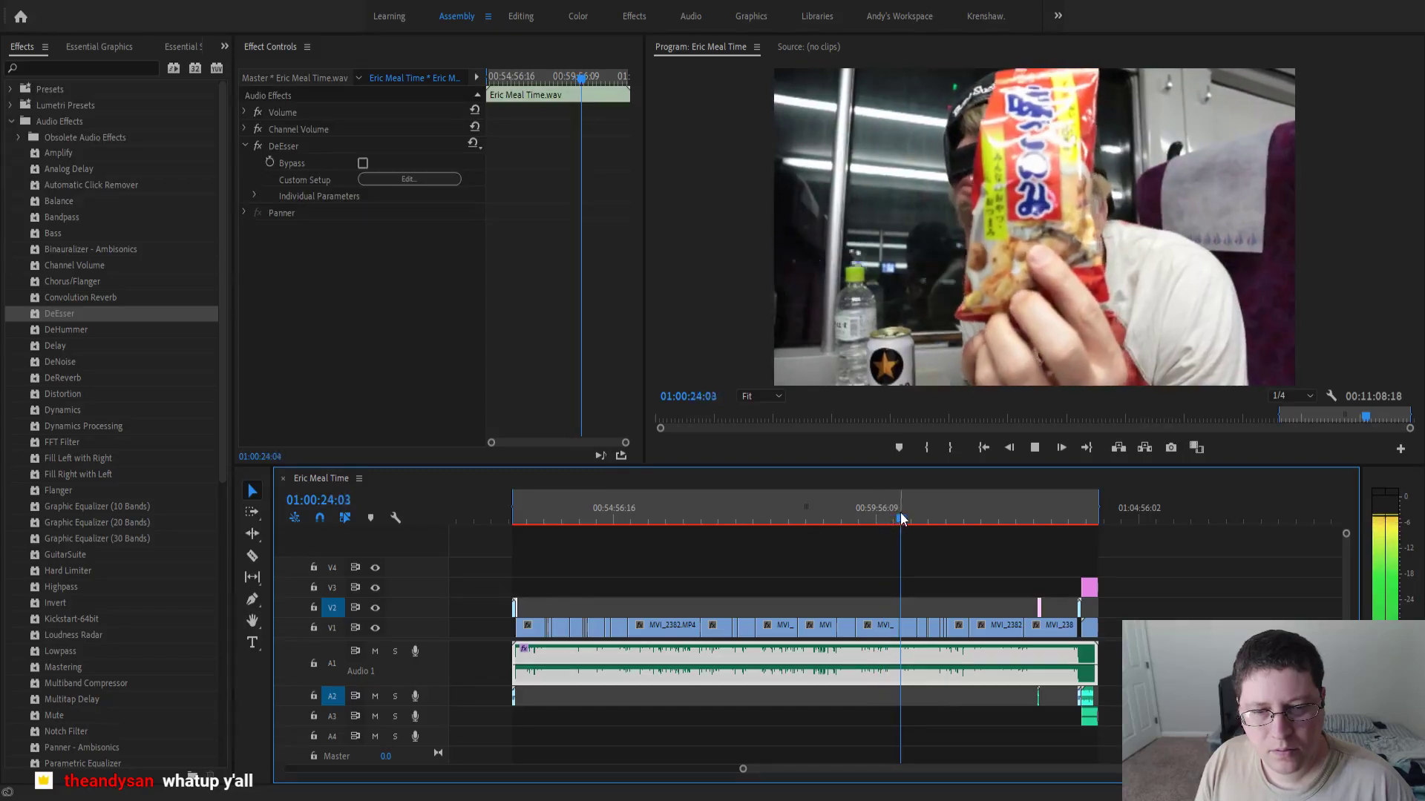
pyautogui.click(913, 517)
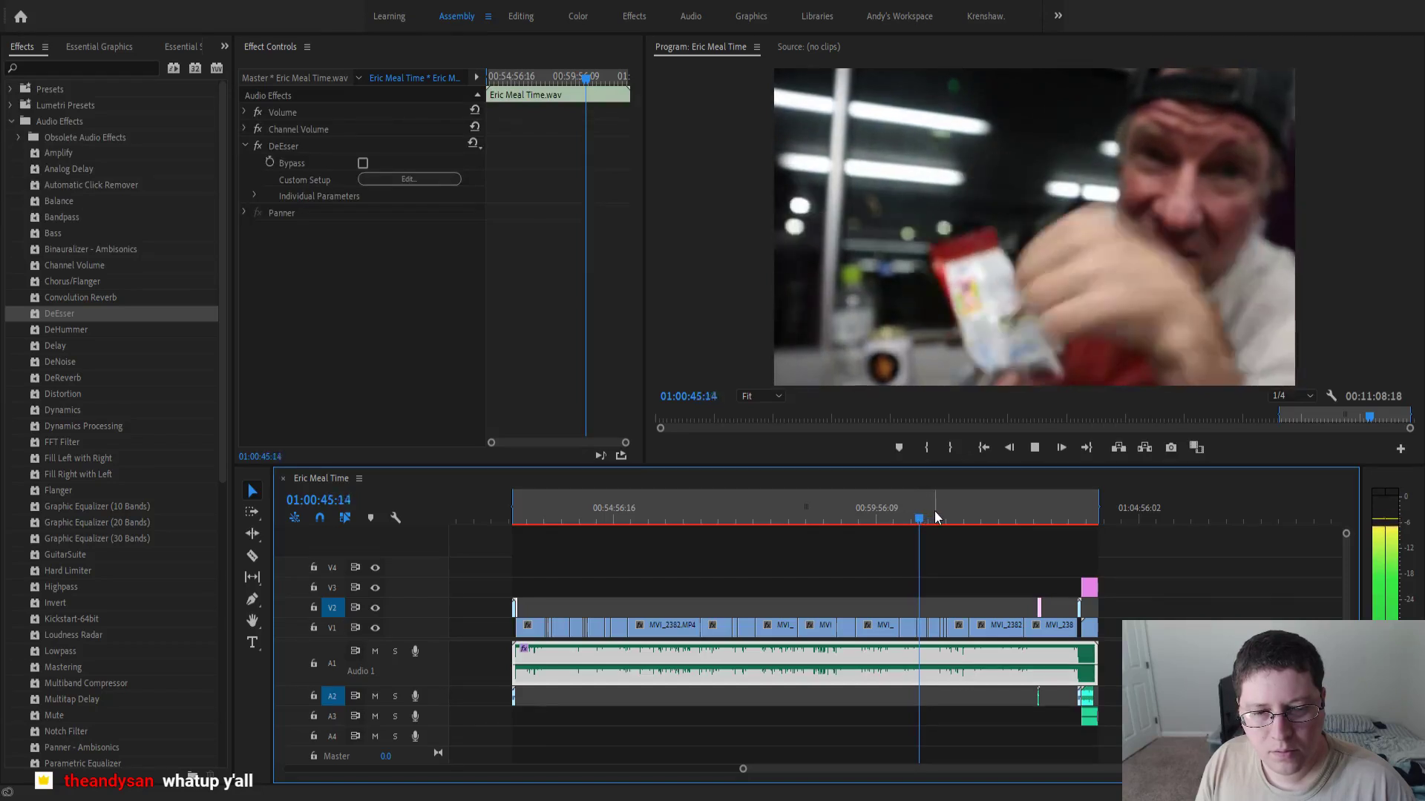
pyautogui.press('Down')
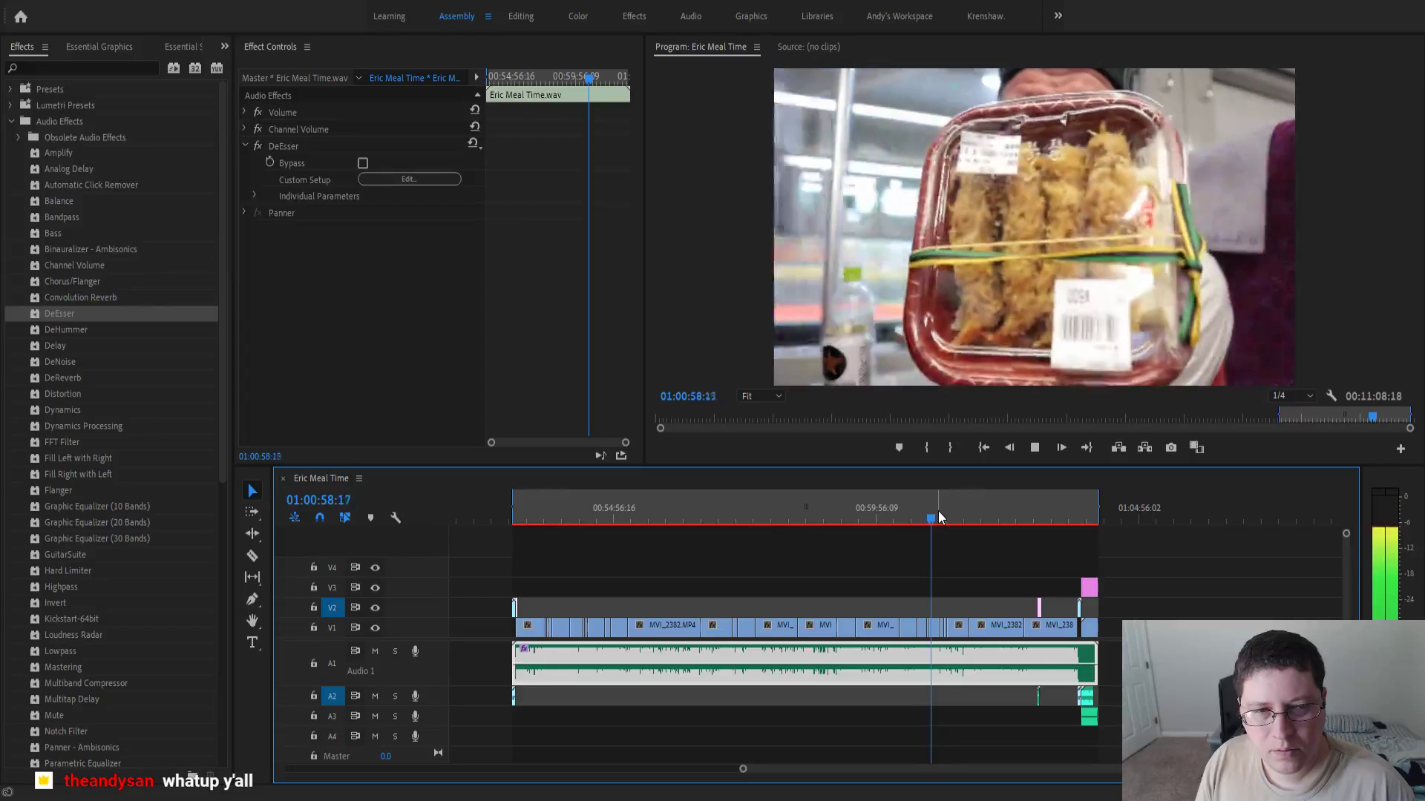
pyautogui.press('space')
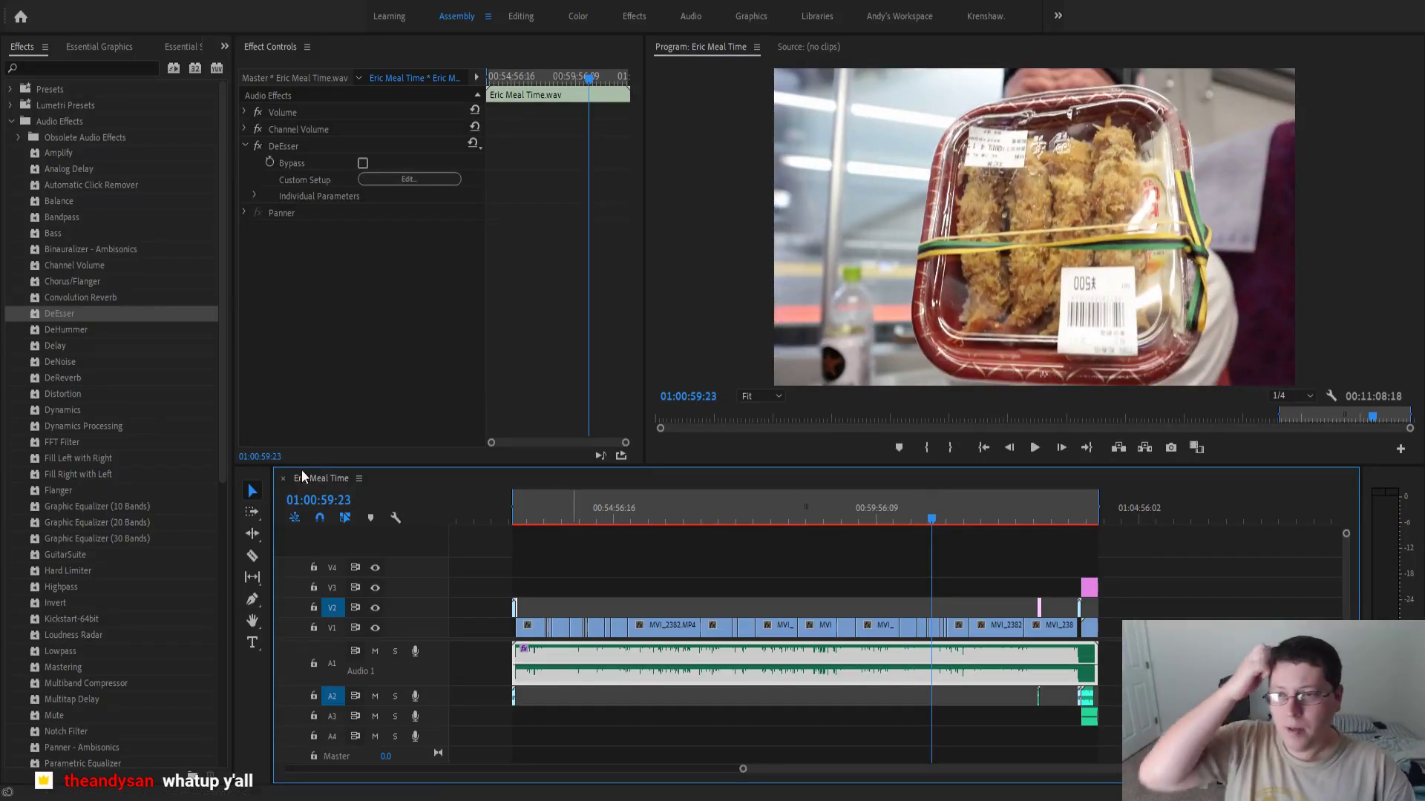
pyautogui.click(12, 121)
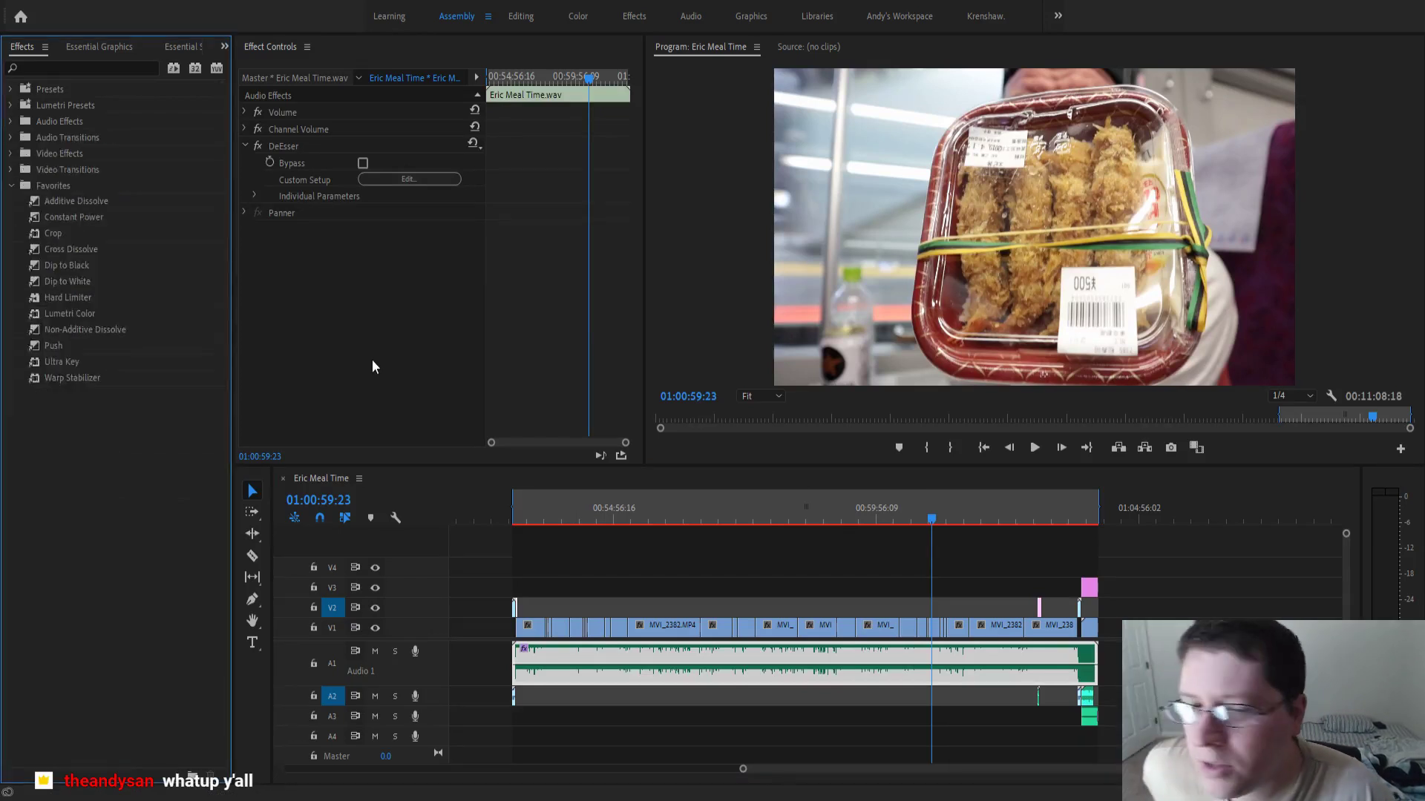